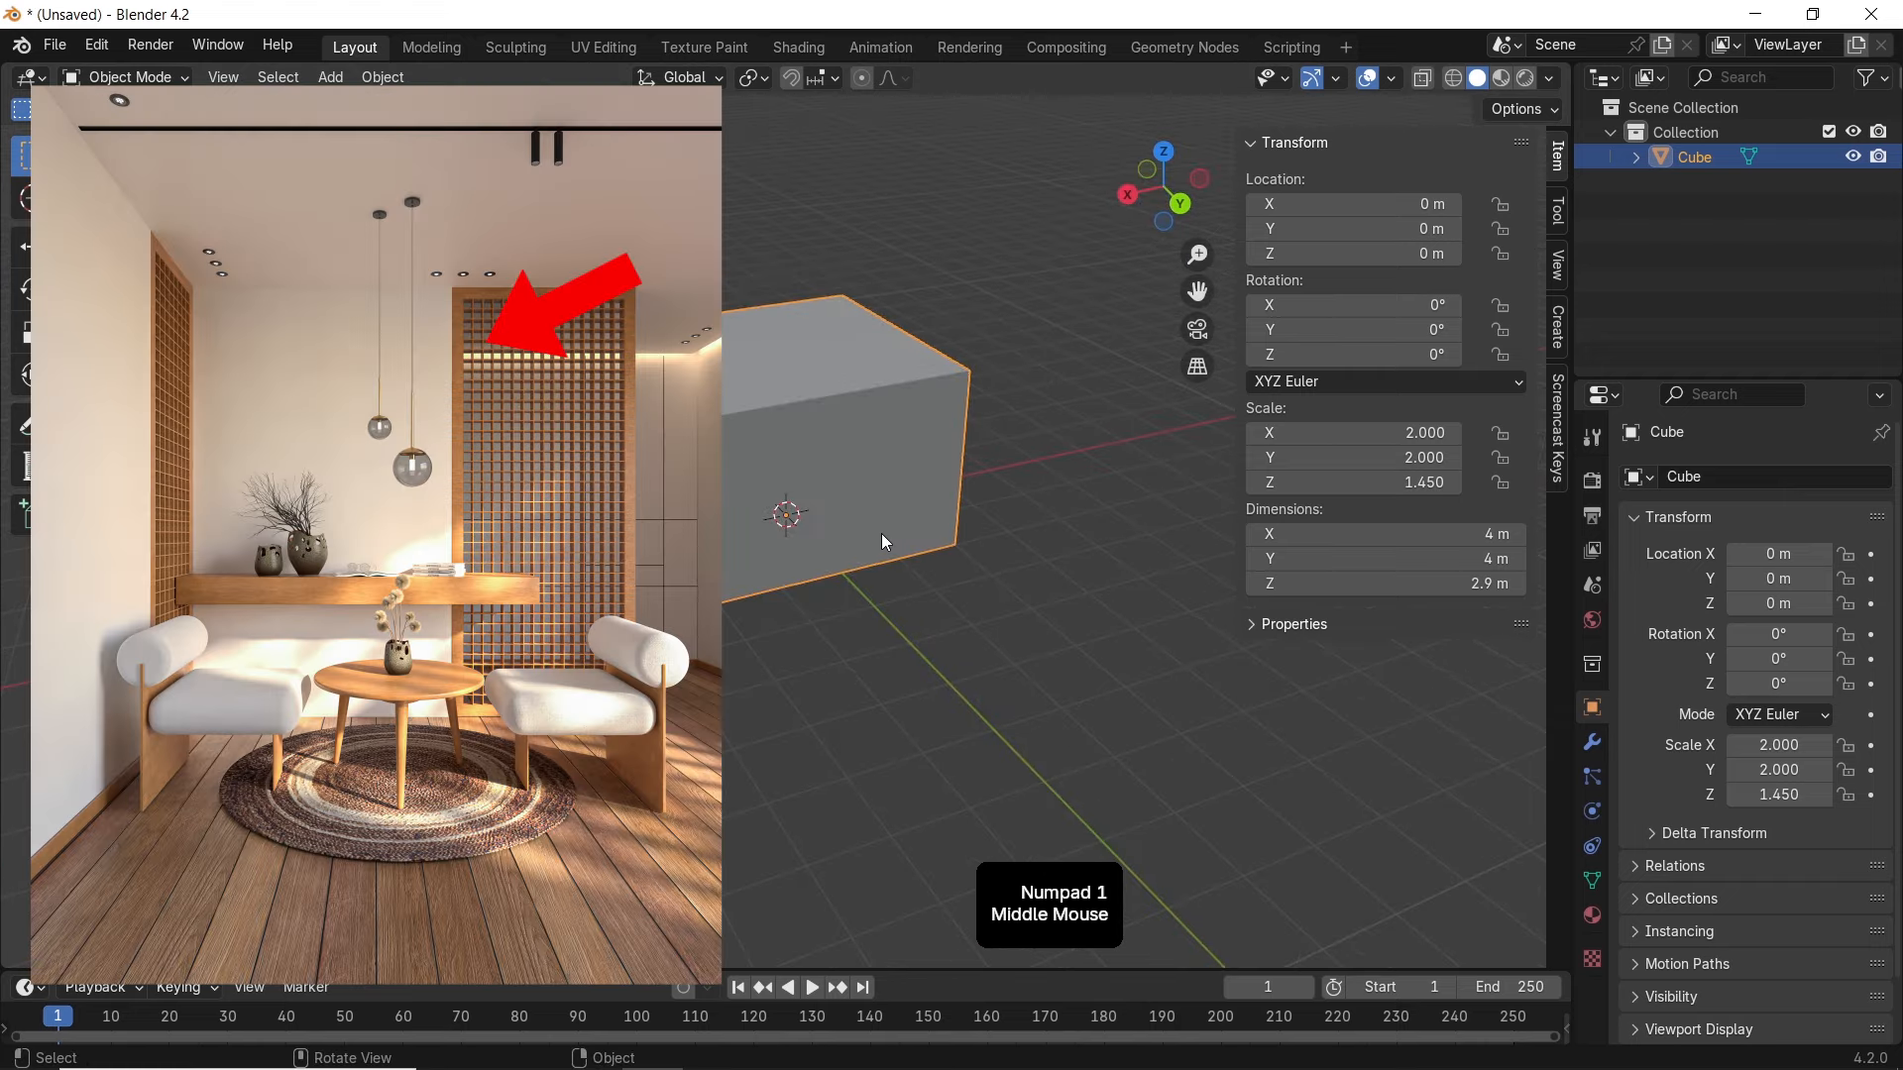
Extrude the cube's positive Y side face outward by 1.5 m
{"action": "left_click", "coordinate": [883, 539]}
{"action": "key", "text": "Tab"}
{"action": "left_click", "coordinate": [869, 483]}
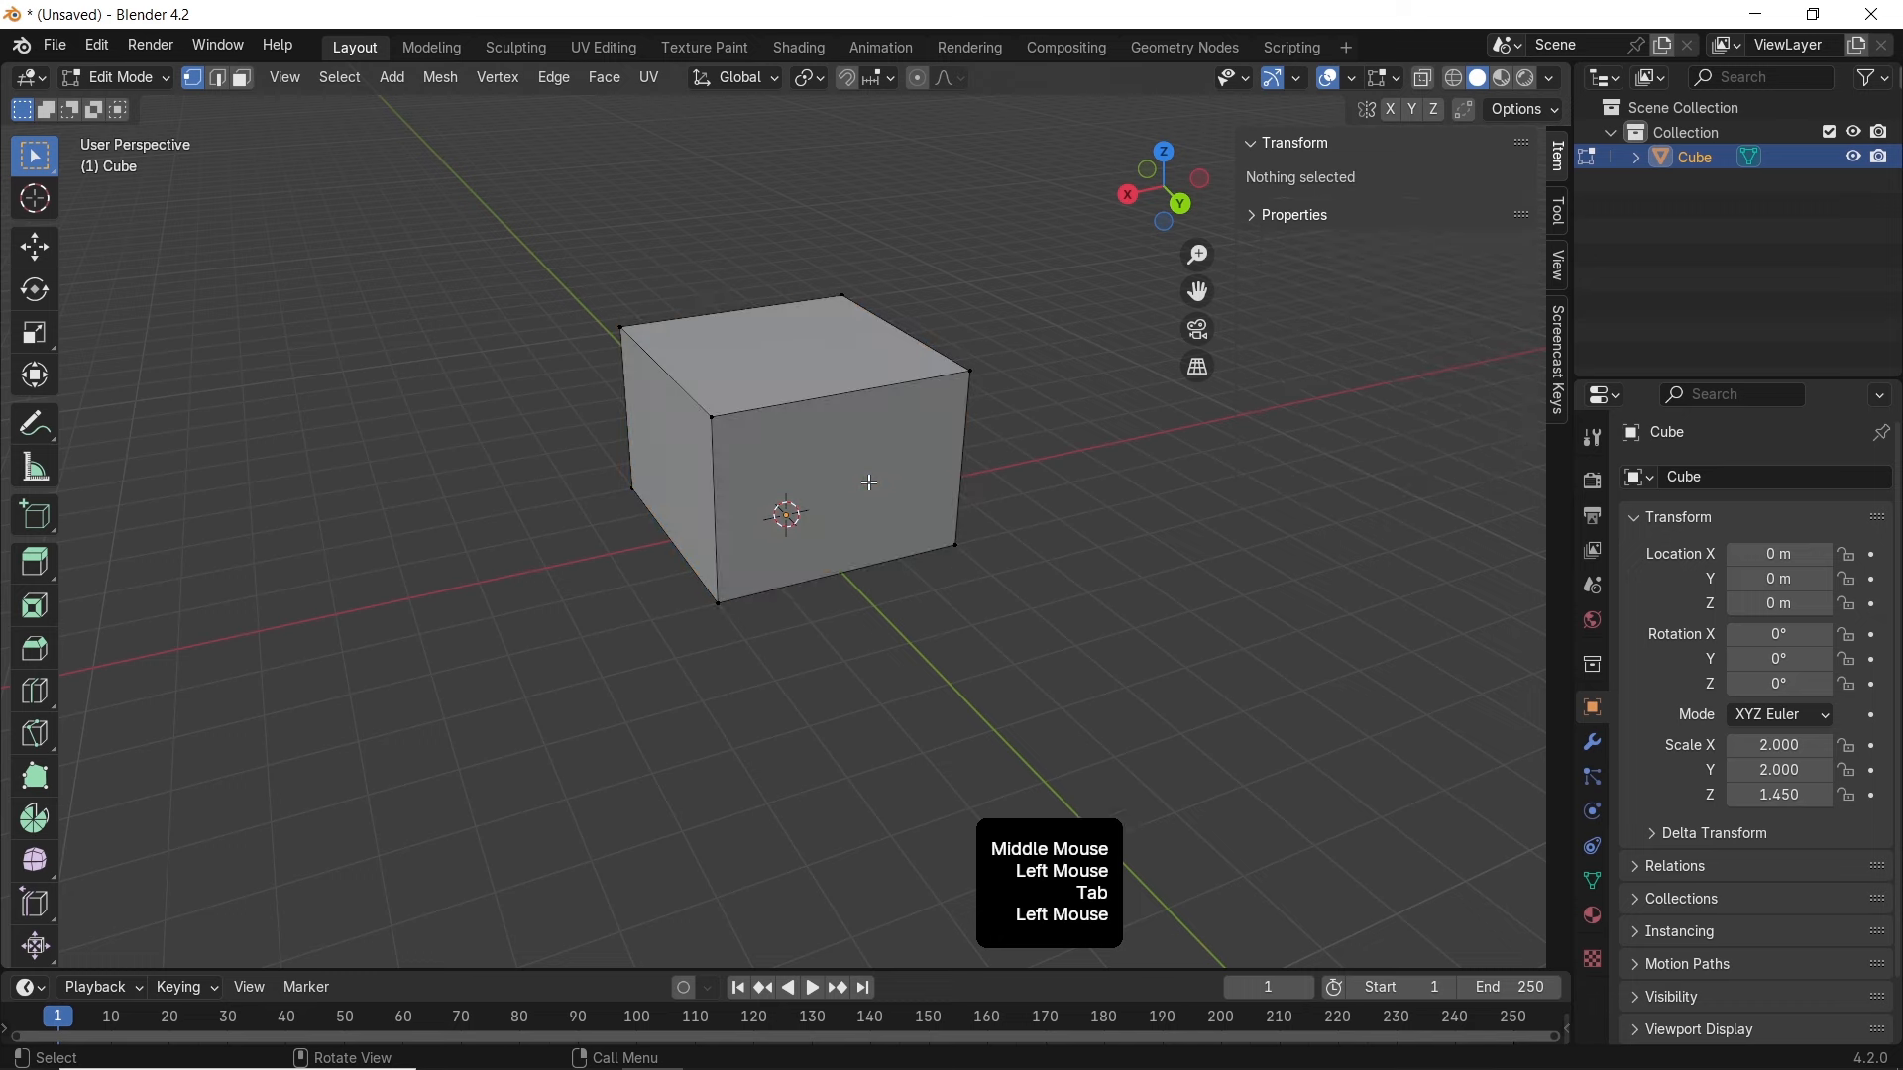
{"action": "key", "text": "3"}
{"action": "left_click", "coordinate": [872, 484]}
{"action": "middle_click_drag", "start_coordinate": [925, 554], "coordinate": [999, 536]}
{"action": "key", "text": "e"}
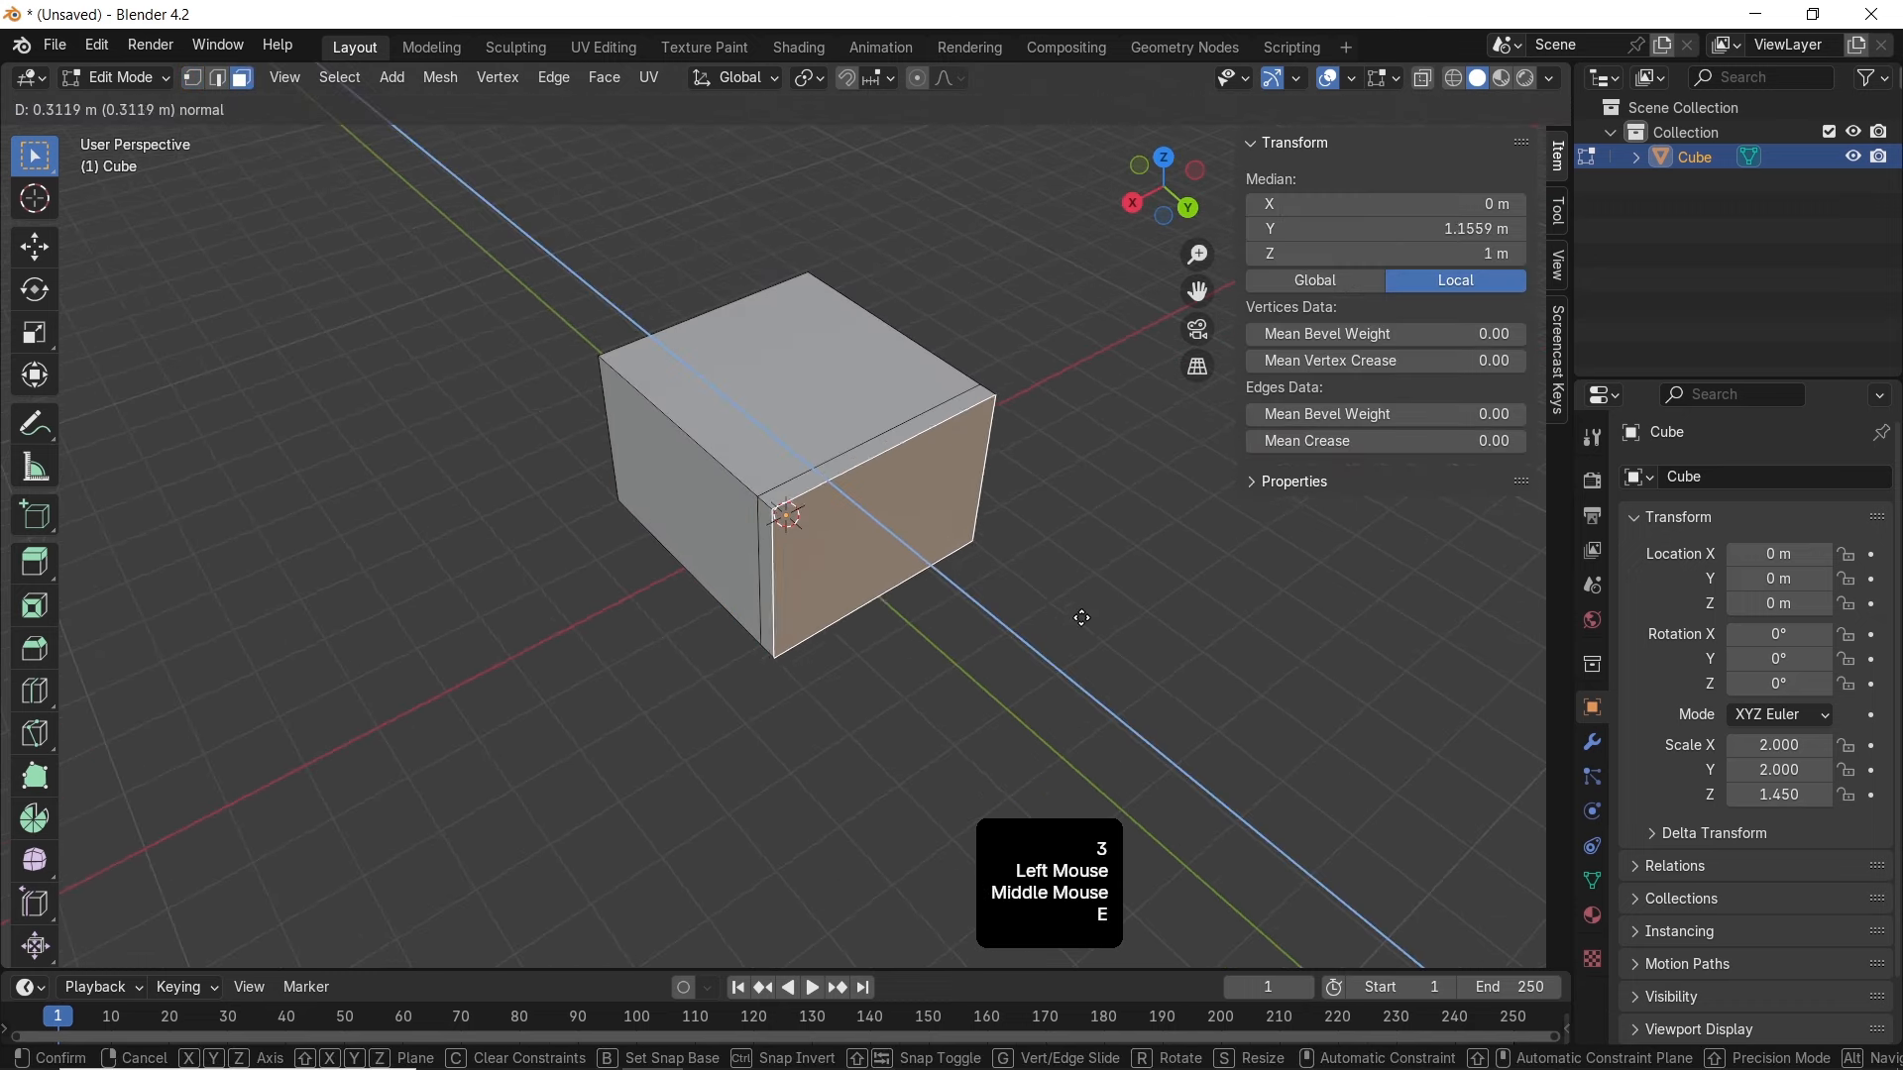
{"action": "key", "text": "KP_1"}
{"action": "key", "text": "KP_Decimal"}
{"action": "key", "text": "KP_5"}
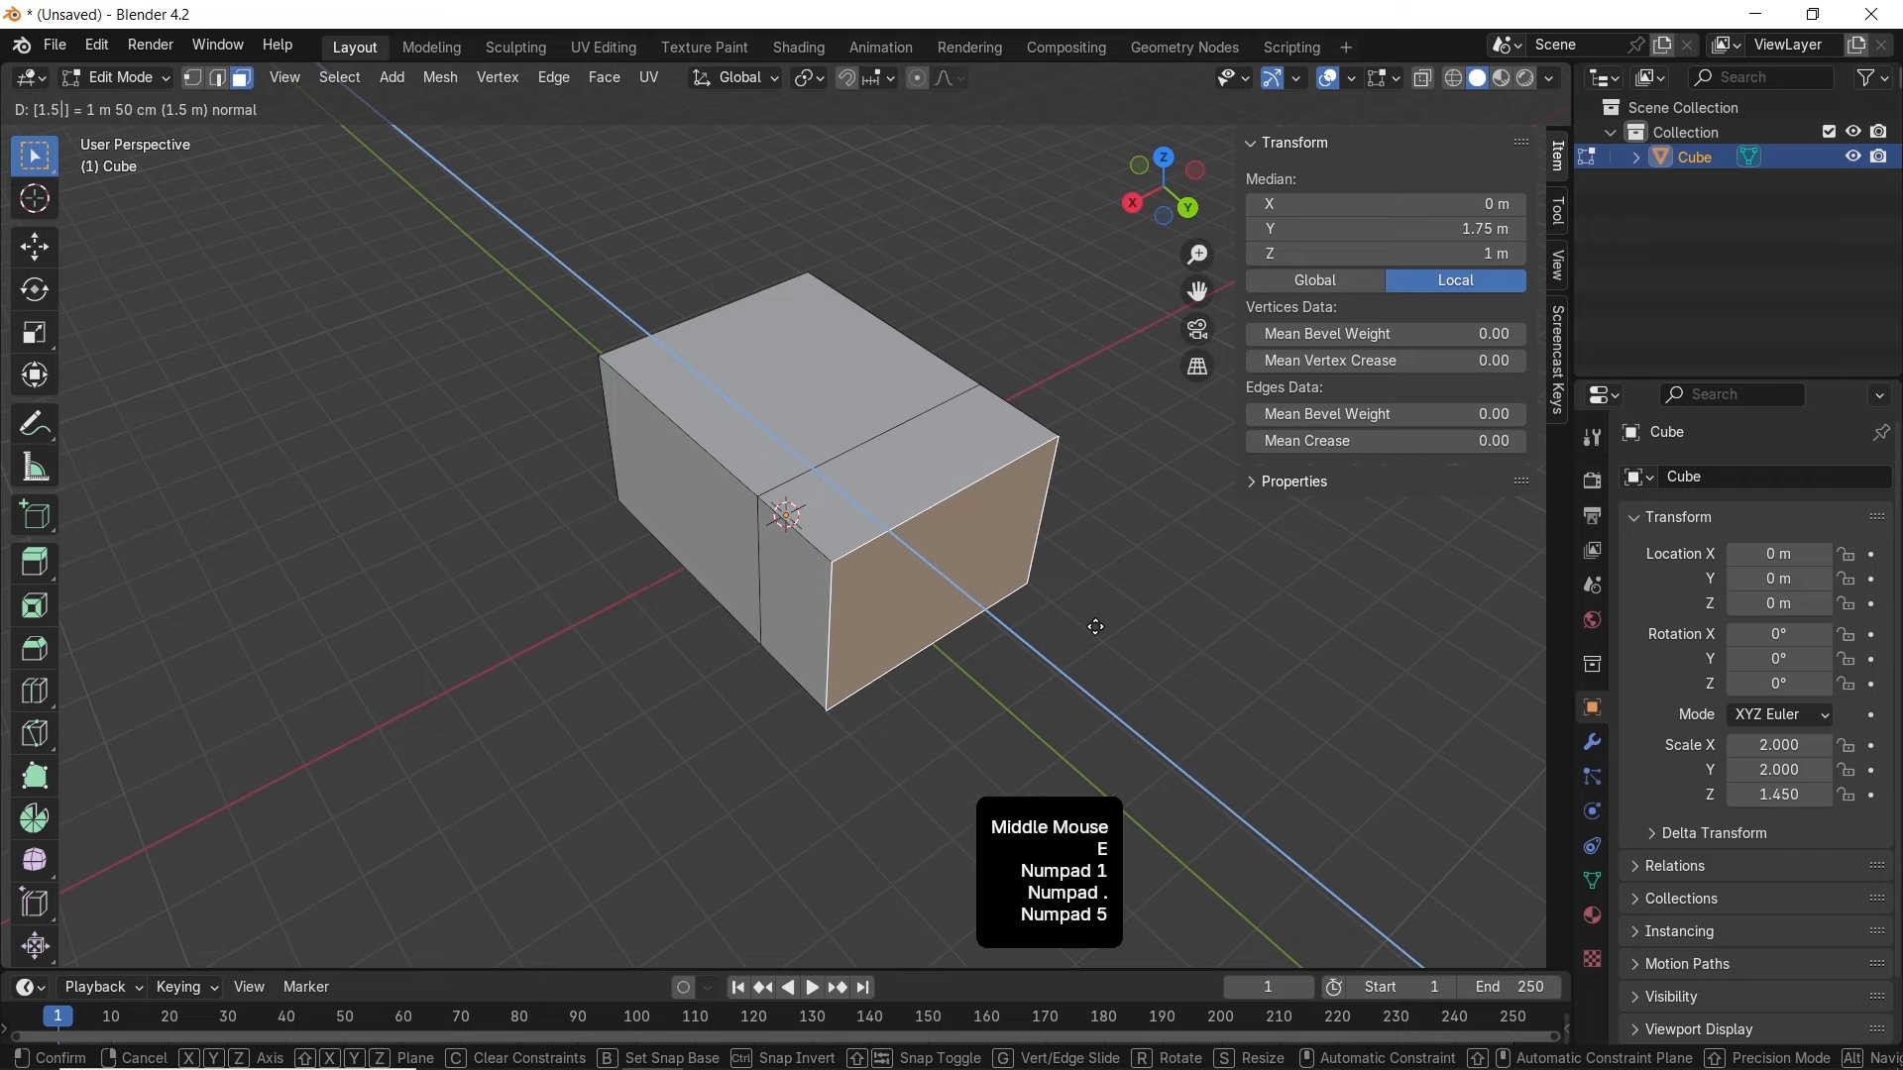
{"action": "left_click", "coordinate": [1096, 626]}
Extrude the two adjoining faces on the cube's negative X side outward by 1 m
{"action": "middle_click_drag", "start_coordinate": [947, 572], "coordinate": [777, 518]}
{"action": "left_click", "coordinate": [689, 555]}
{"action": "left_click", "coordinate": [836, 505], "text": "shift"}
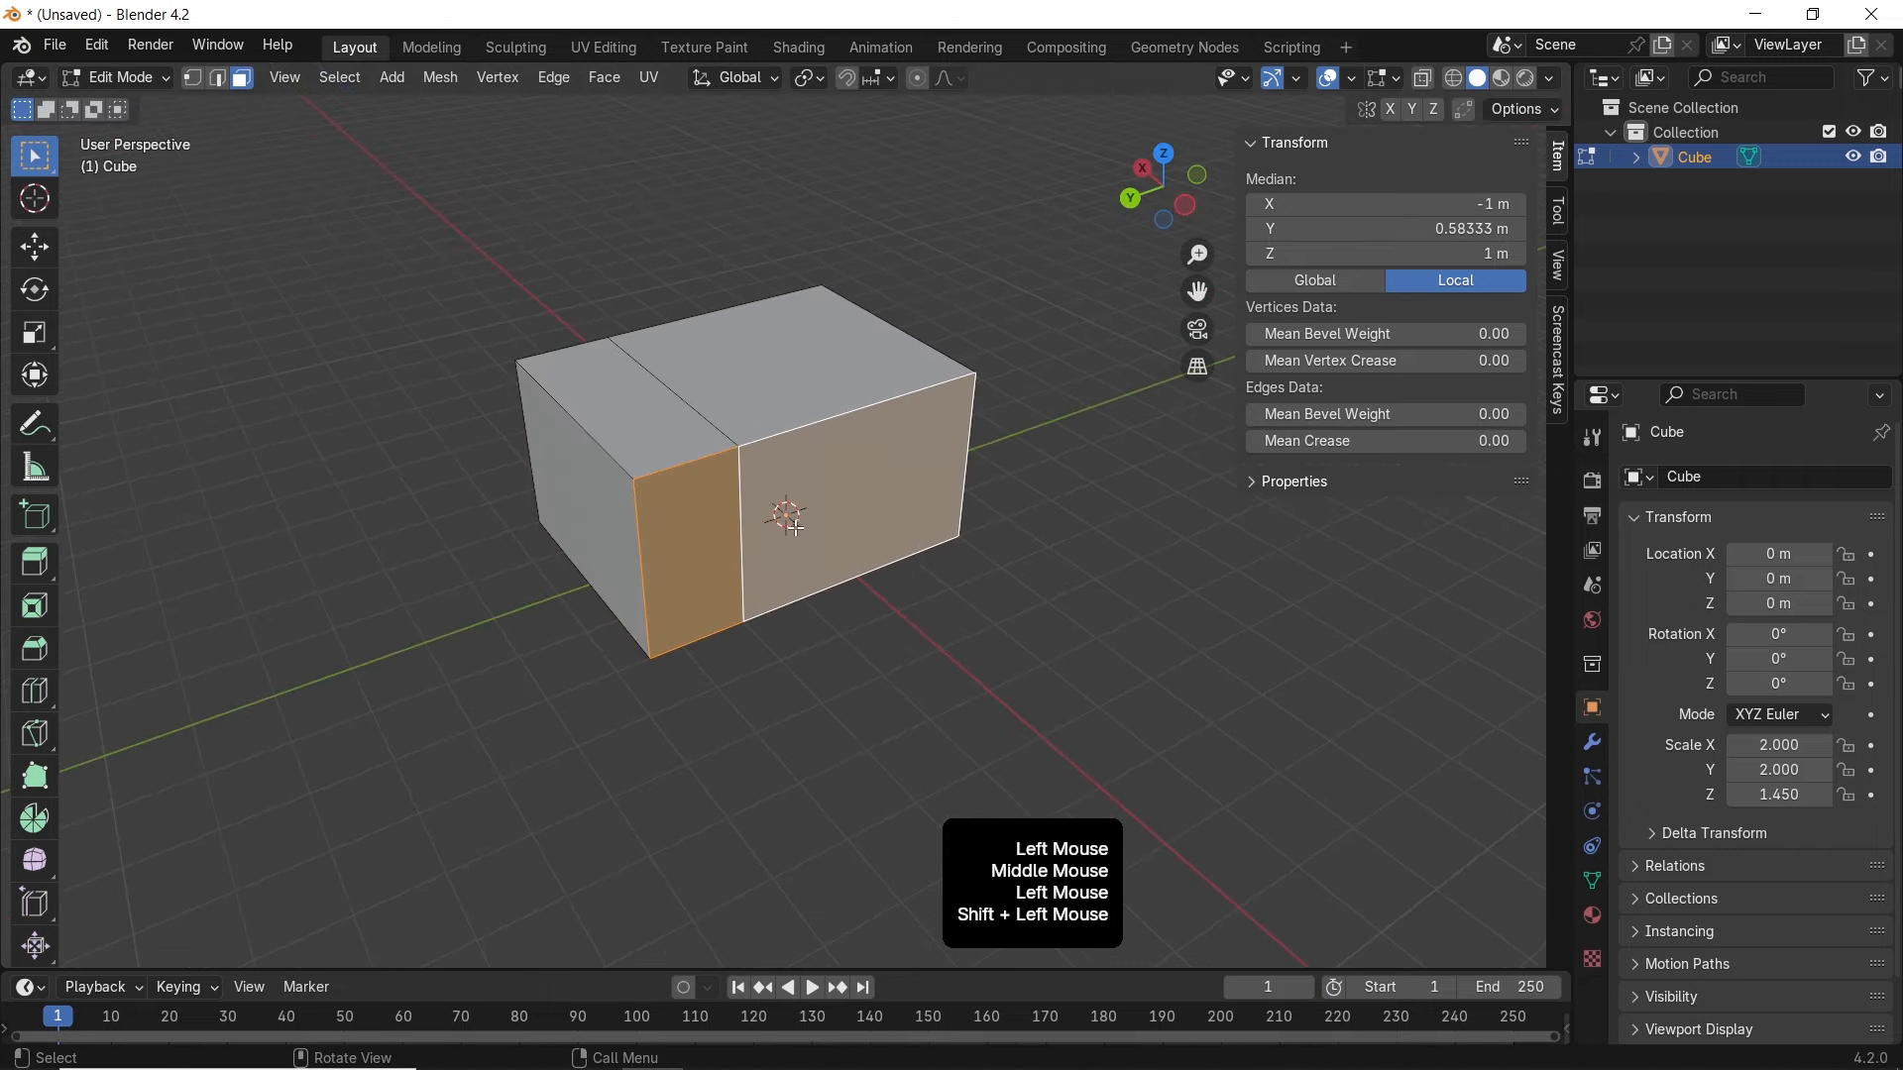
{"action": "key", "text": "e"}
{"action": "left_click", "coordinate": [1013, 612]}
Separate the four top faces of the box into their own object
{"action": "scroll", "coordinate": [991, 595], "scroll_direction": "up", "scroll_amount": 1}
{"action": "middle_click_drag", "start_coordinate": [992, 585], "coordinate": [639, 595]}
{"action": "middle_click_drag", "start_coordinate": [753, 396], "coordinate": [791, 522], "text": "shift"}
{"action": "left_click", "coordinate": [843, 354]}
{"action": "left_click", "coordinate": [724, 341], "text": "shift"}
{"action": "left_click", "coordinate": [693, 390], "text": "shift"}
{"action": "left_click", "coordinate": [769, 417], "text": "shift"}
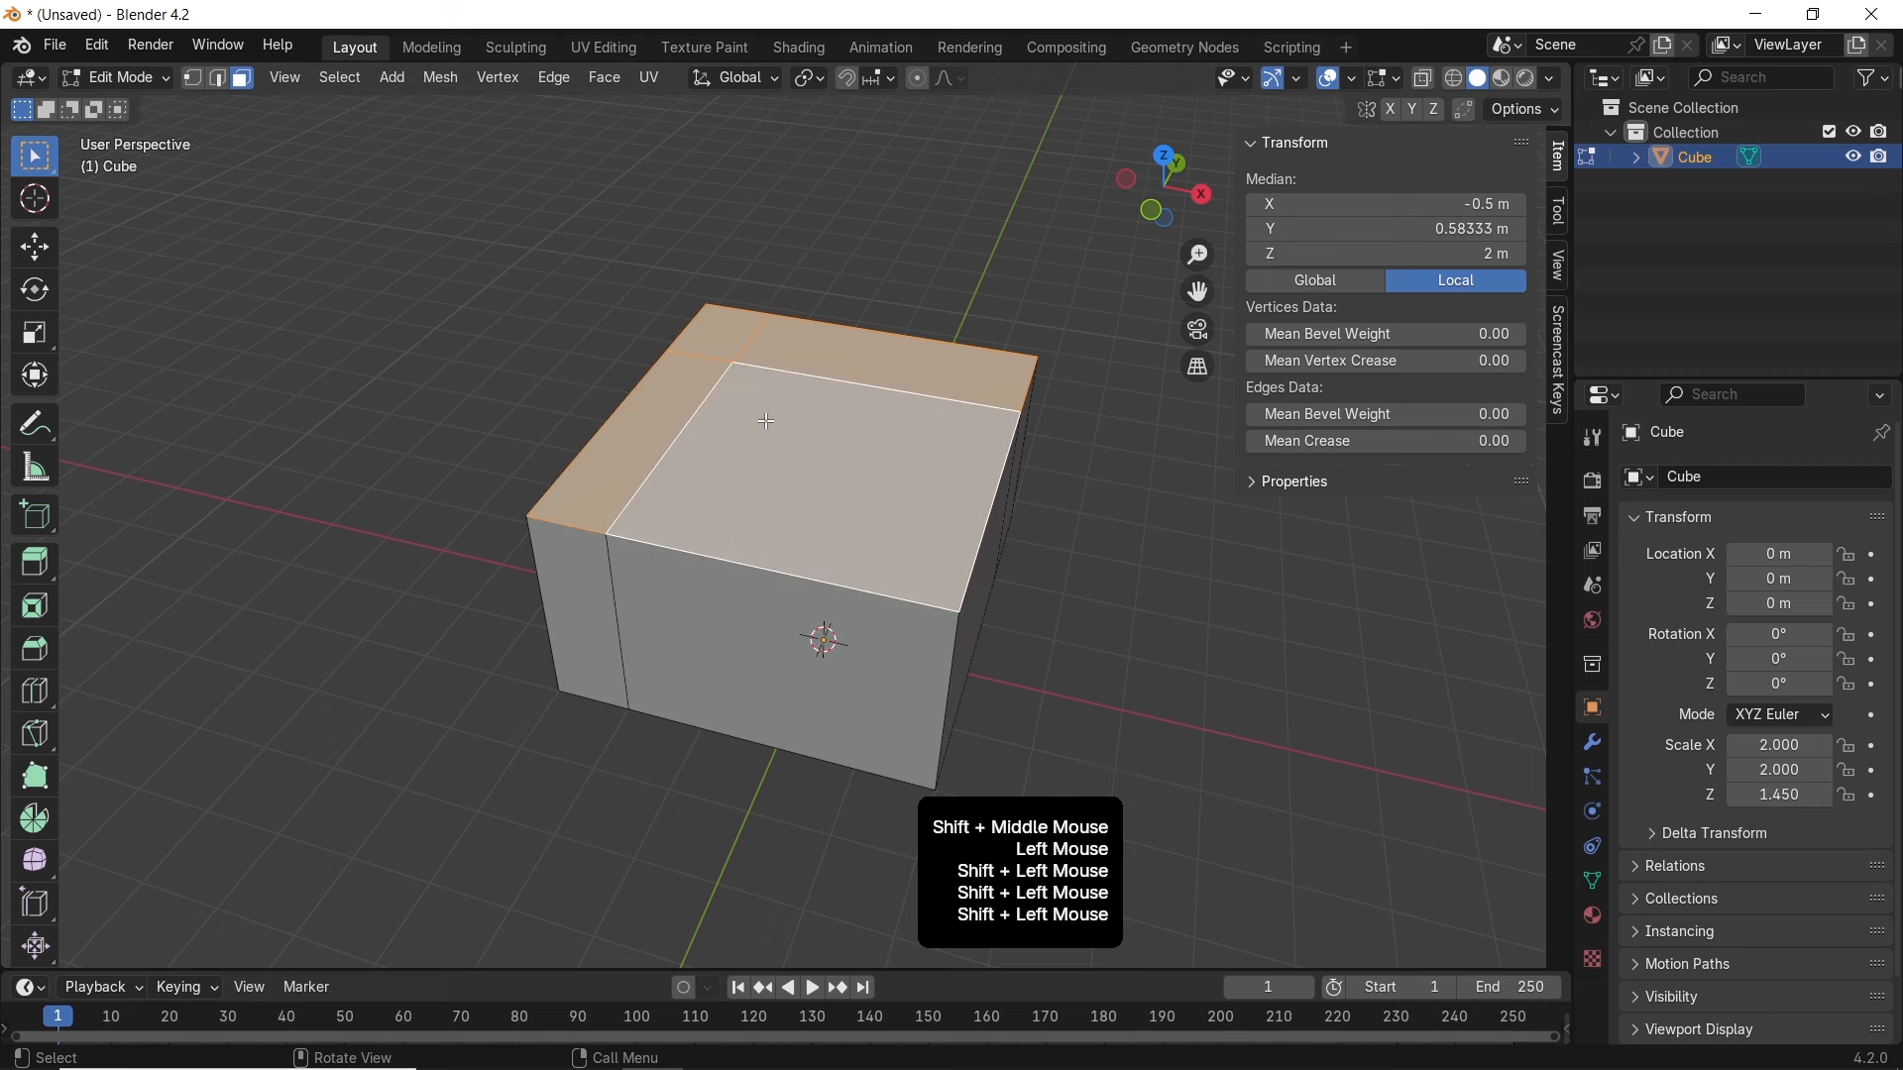
{"action": "key", "text": "p"}
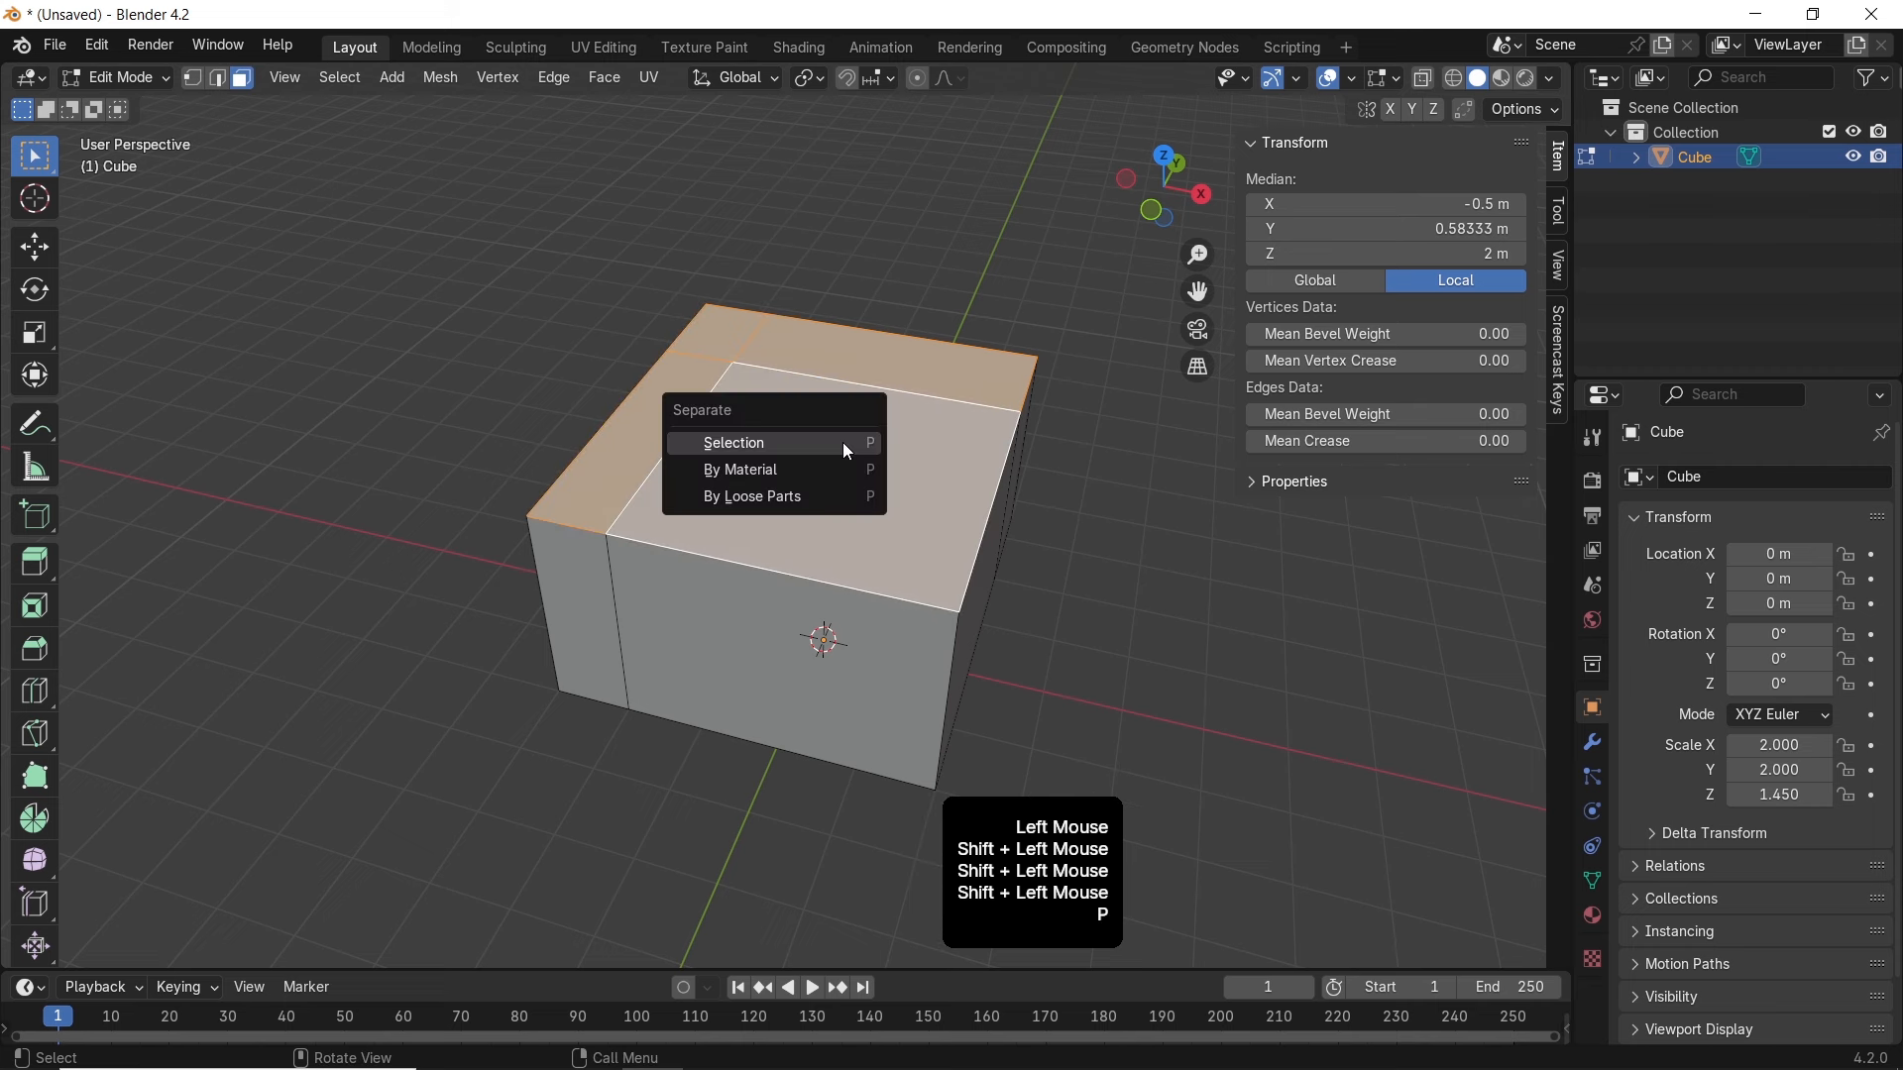
{"action": "left_click", "coordinate": [847, 448]}
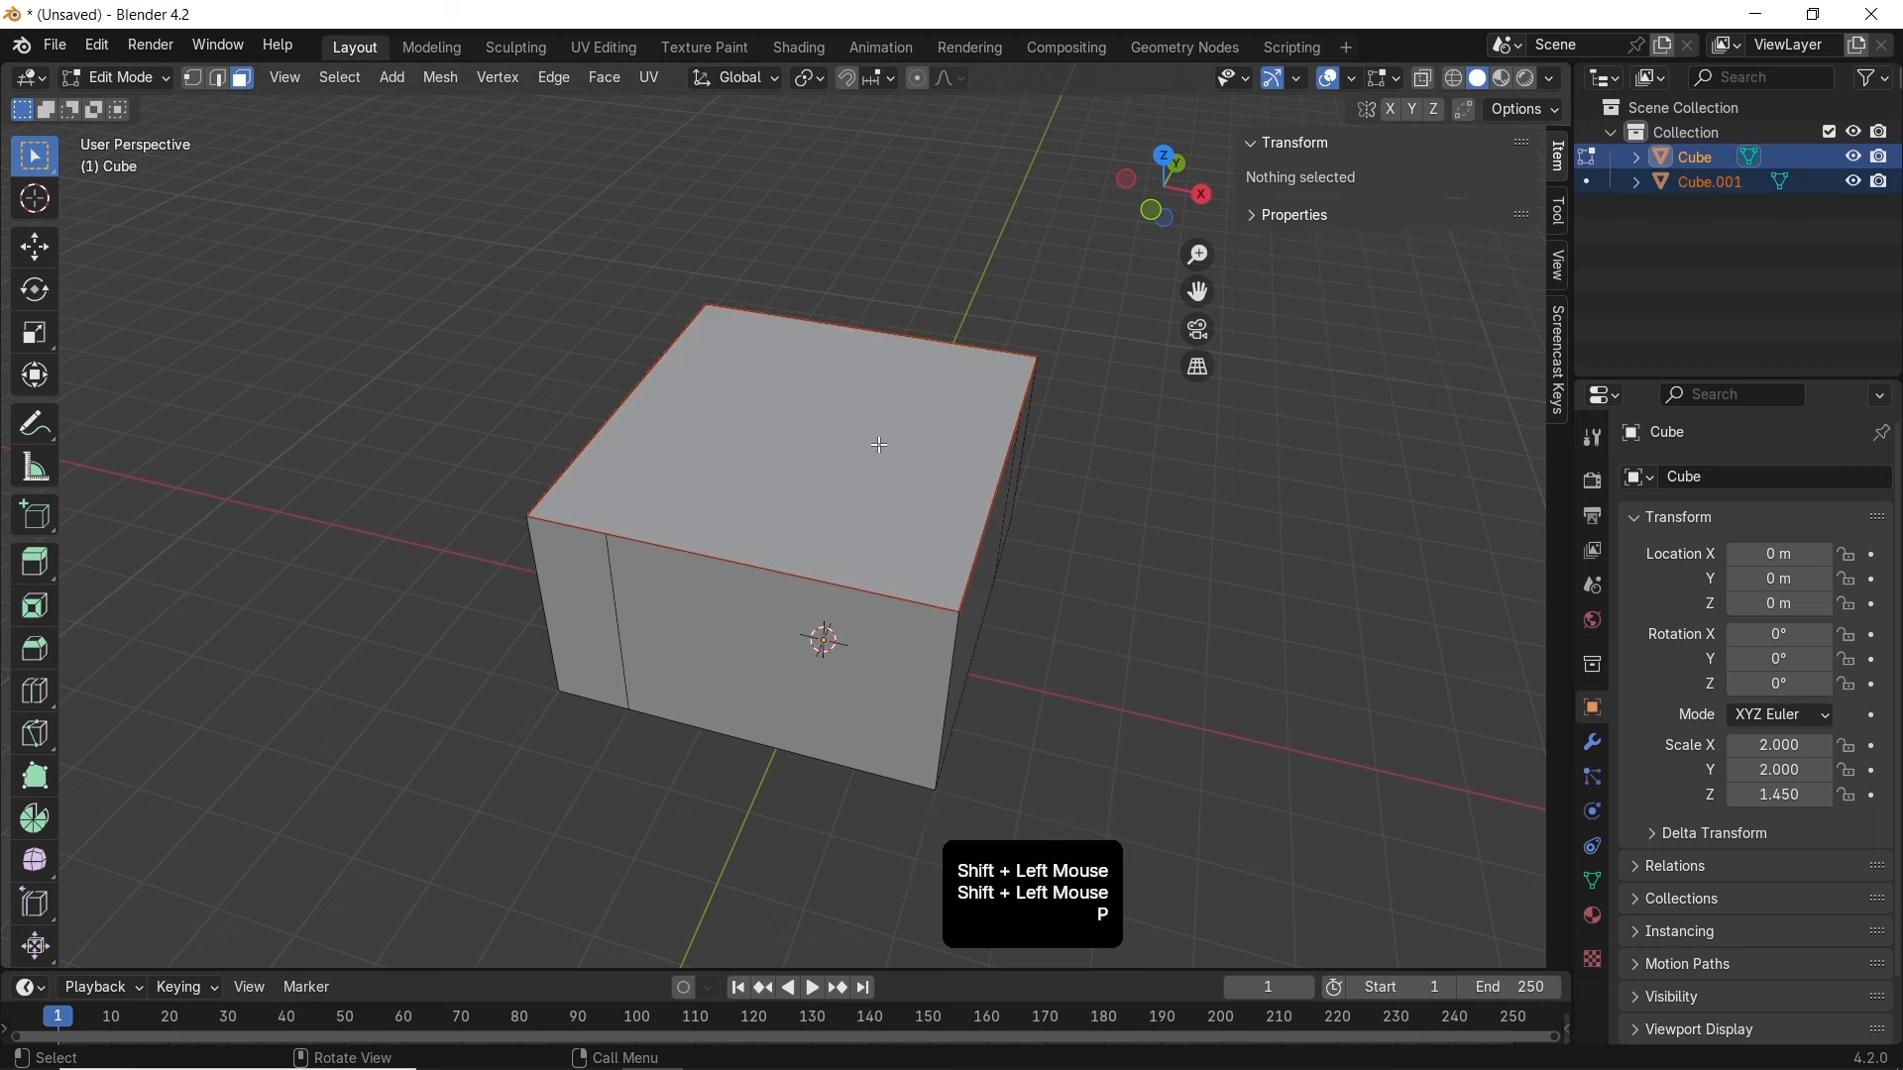
Return to Object Mode and rename the separated top surface as ceiling
{"action": "key", "text": "Tab"}
{"action": "left_click", "coordinate": [878, 448]}
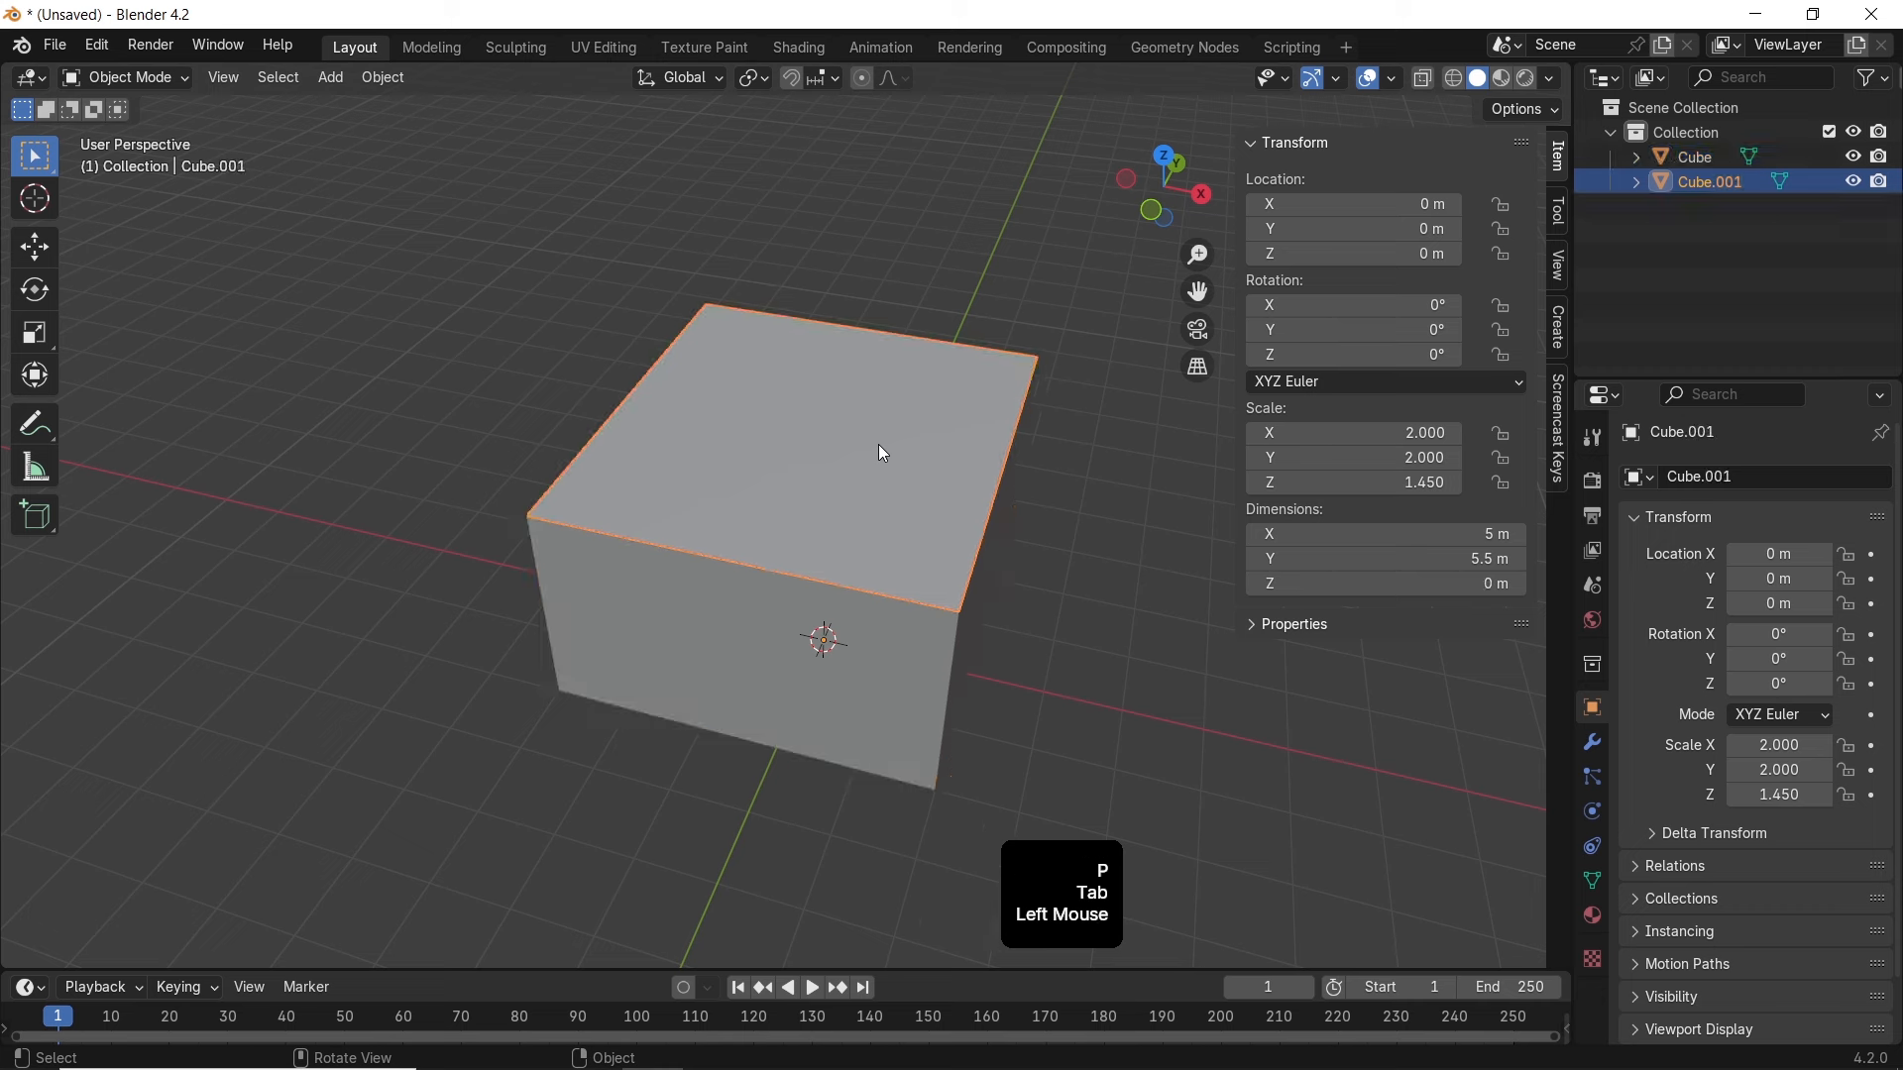
{"action": "left_click", "coordinate": [1719, 183]}
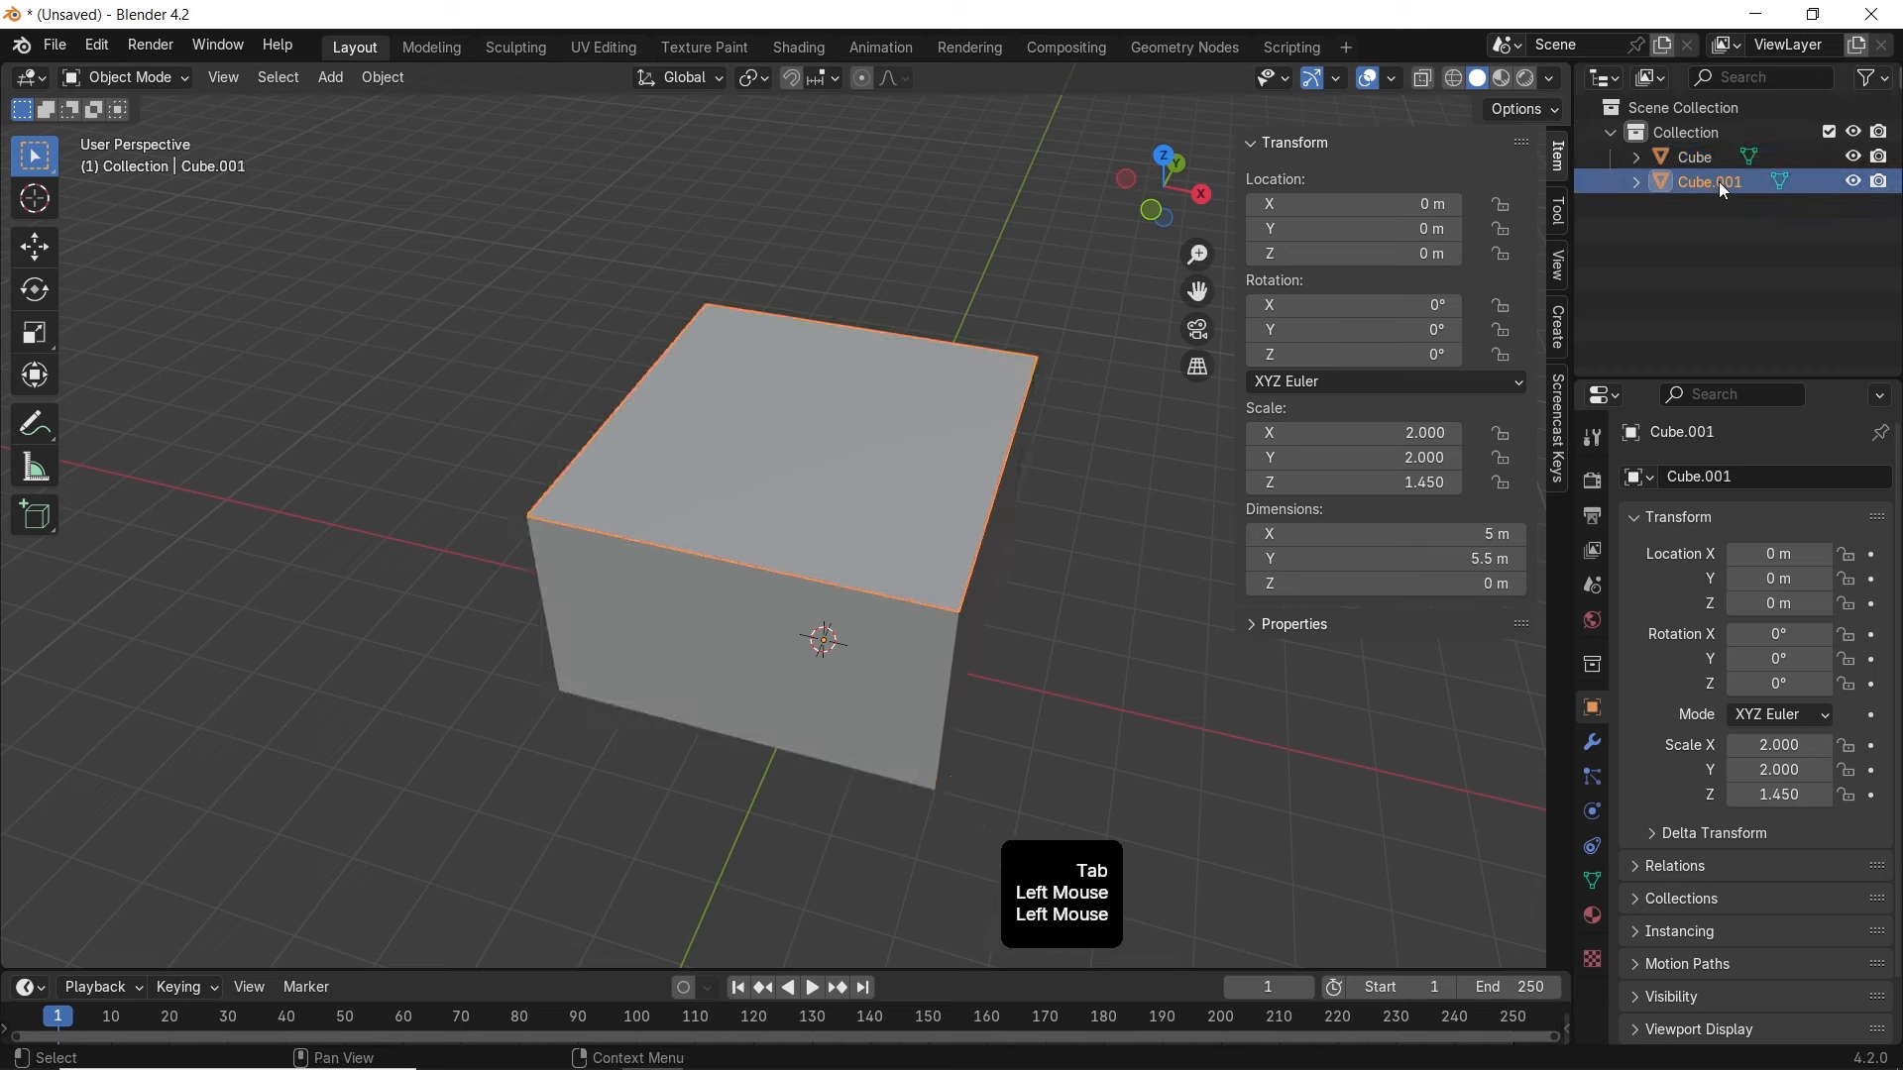
{"action": "double_click", "coordinate": [1719, 182]}
{"action": "type", "text": "ceil"}
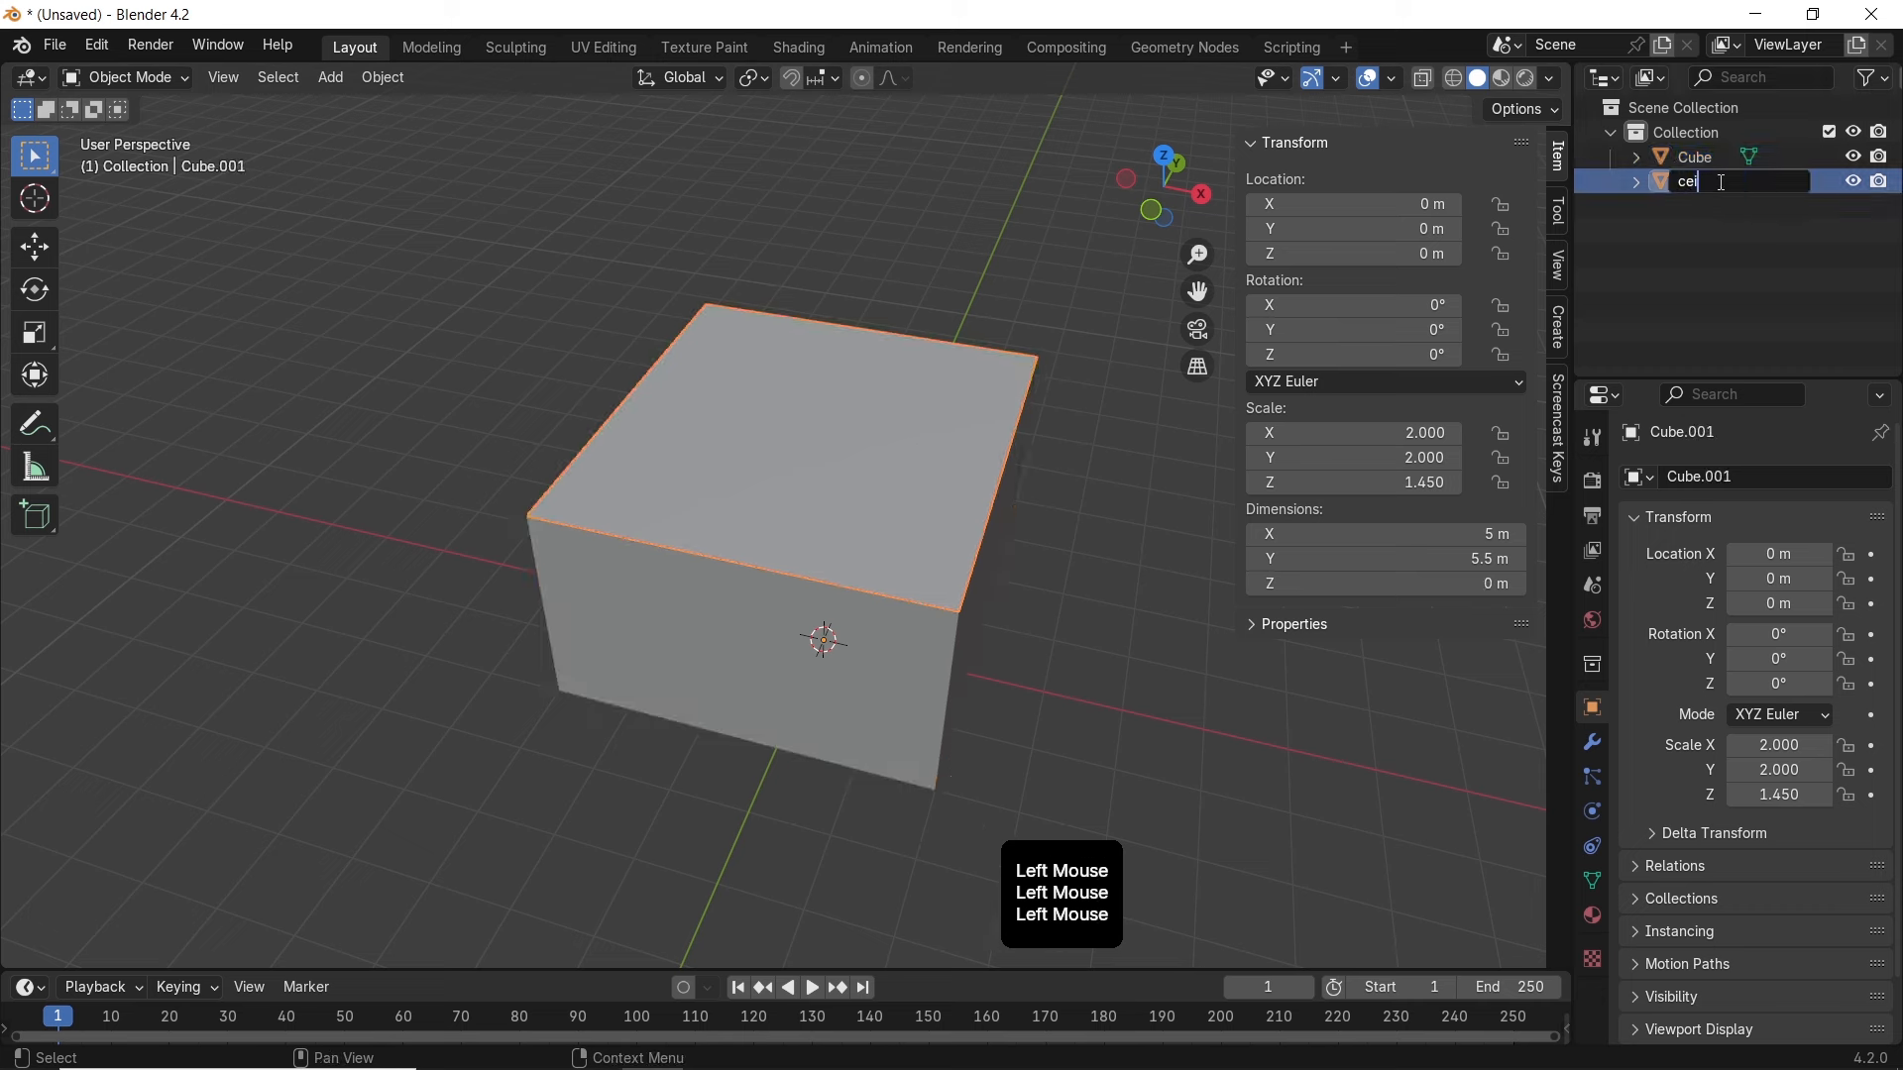
{"action": "type", "text": "ing"}
{"action": "key", "text": "Return"}
{"action": "scroll", "coordinate": [1105, 449], "scroll_direction": "up", "scroll_amount": 4}
{"action": "type", "text": "l"}
{"action": "scroll", "coordinate": [1104, 448], "scroll_direction": "up", "scroll_amount": 3}
{"action": "middle_click_drag", "start_coordinate": [973, 466], "coordinate": [920, 443]}
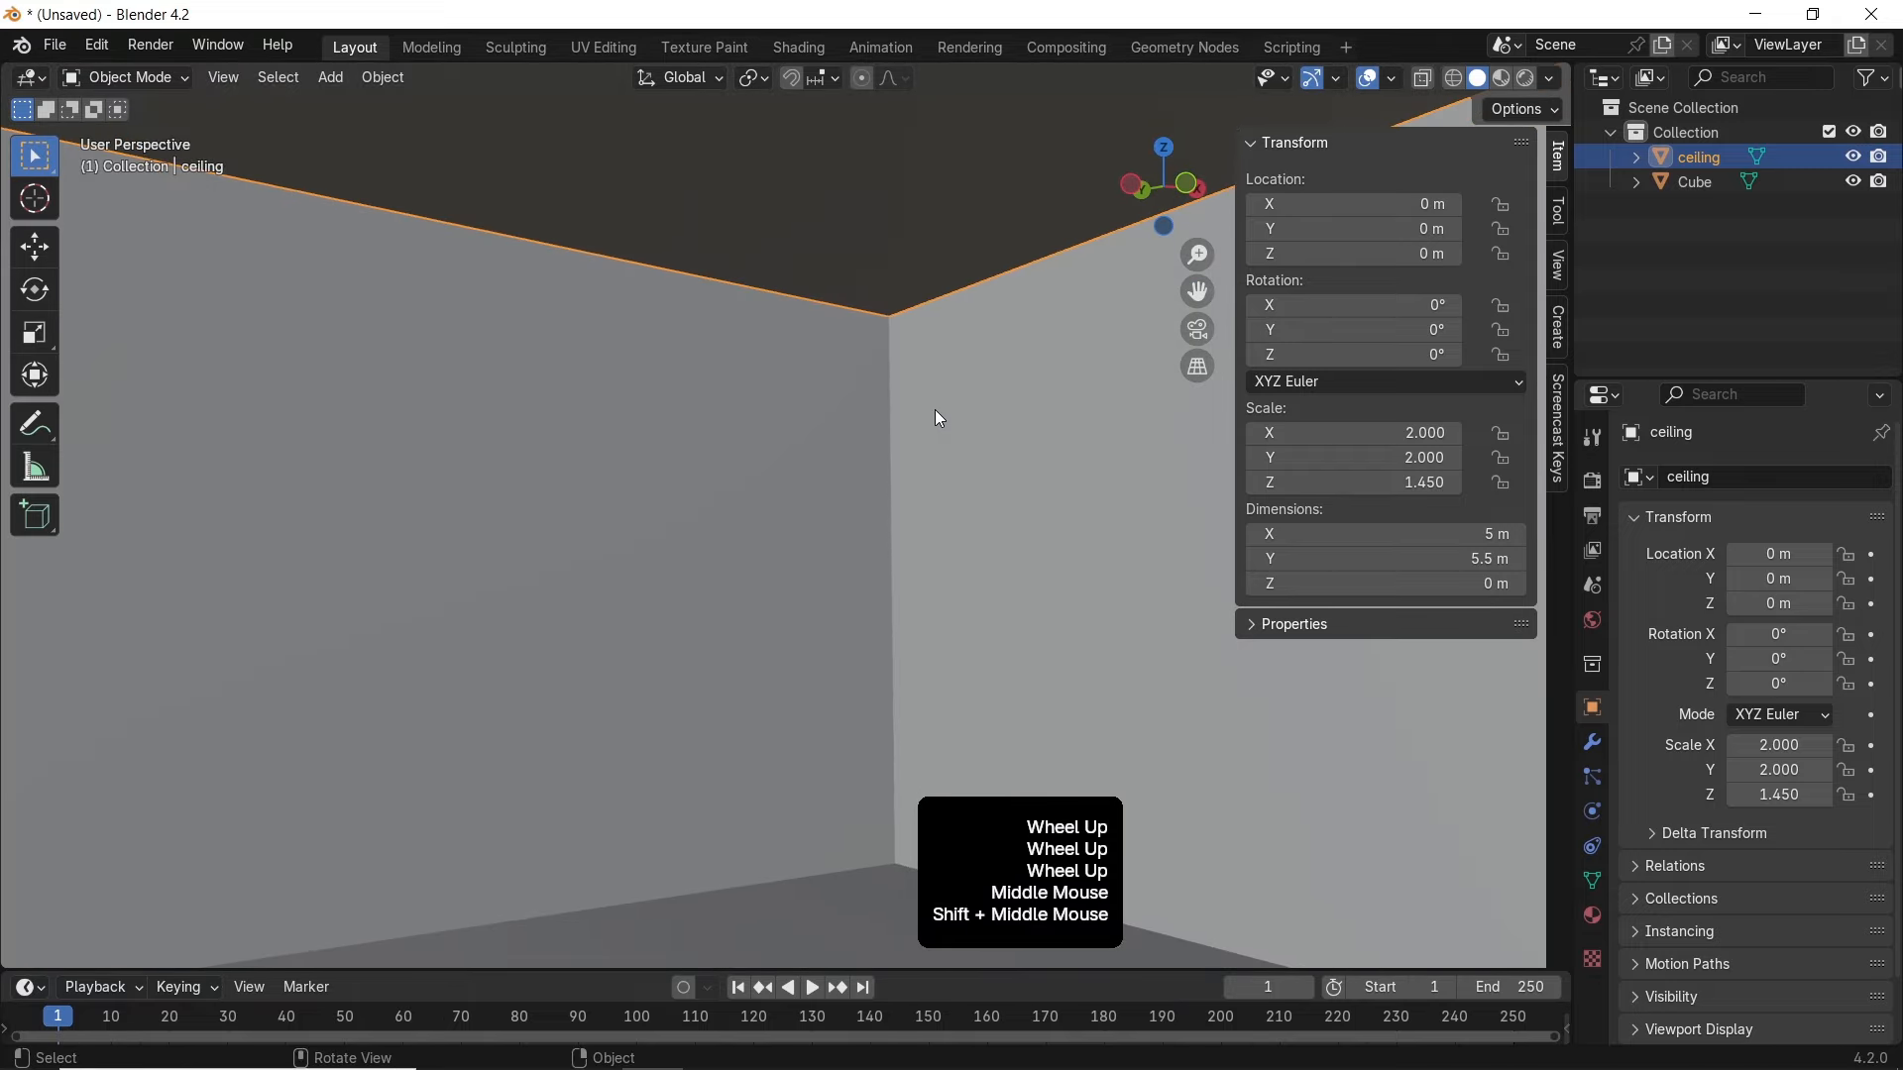
{"action": "key", "text": "g"}
{"action": "key", "text": "z"}
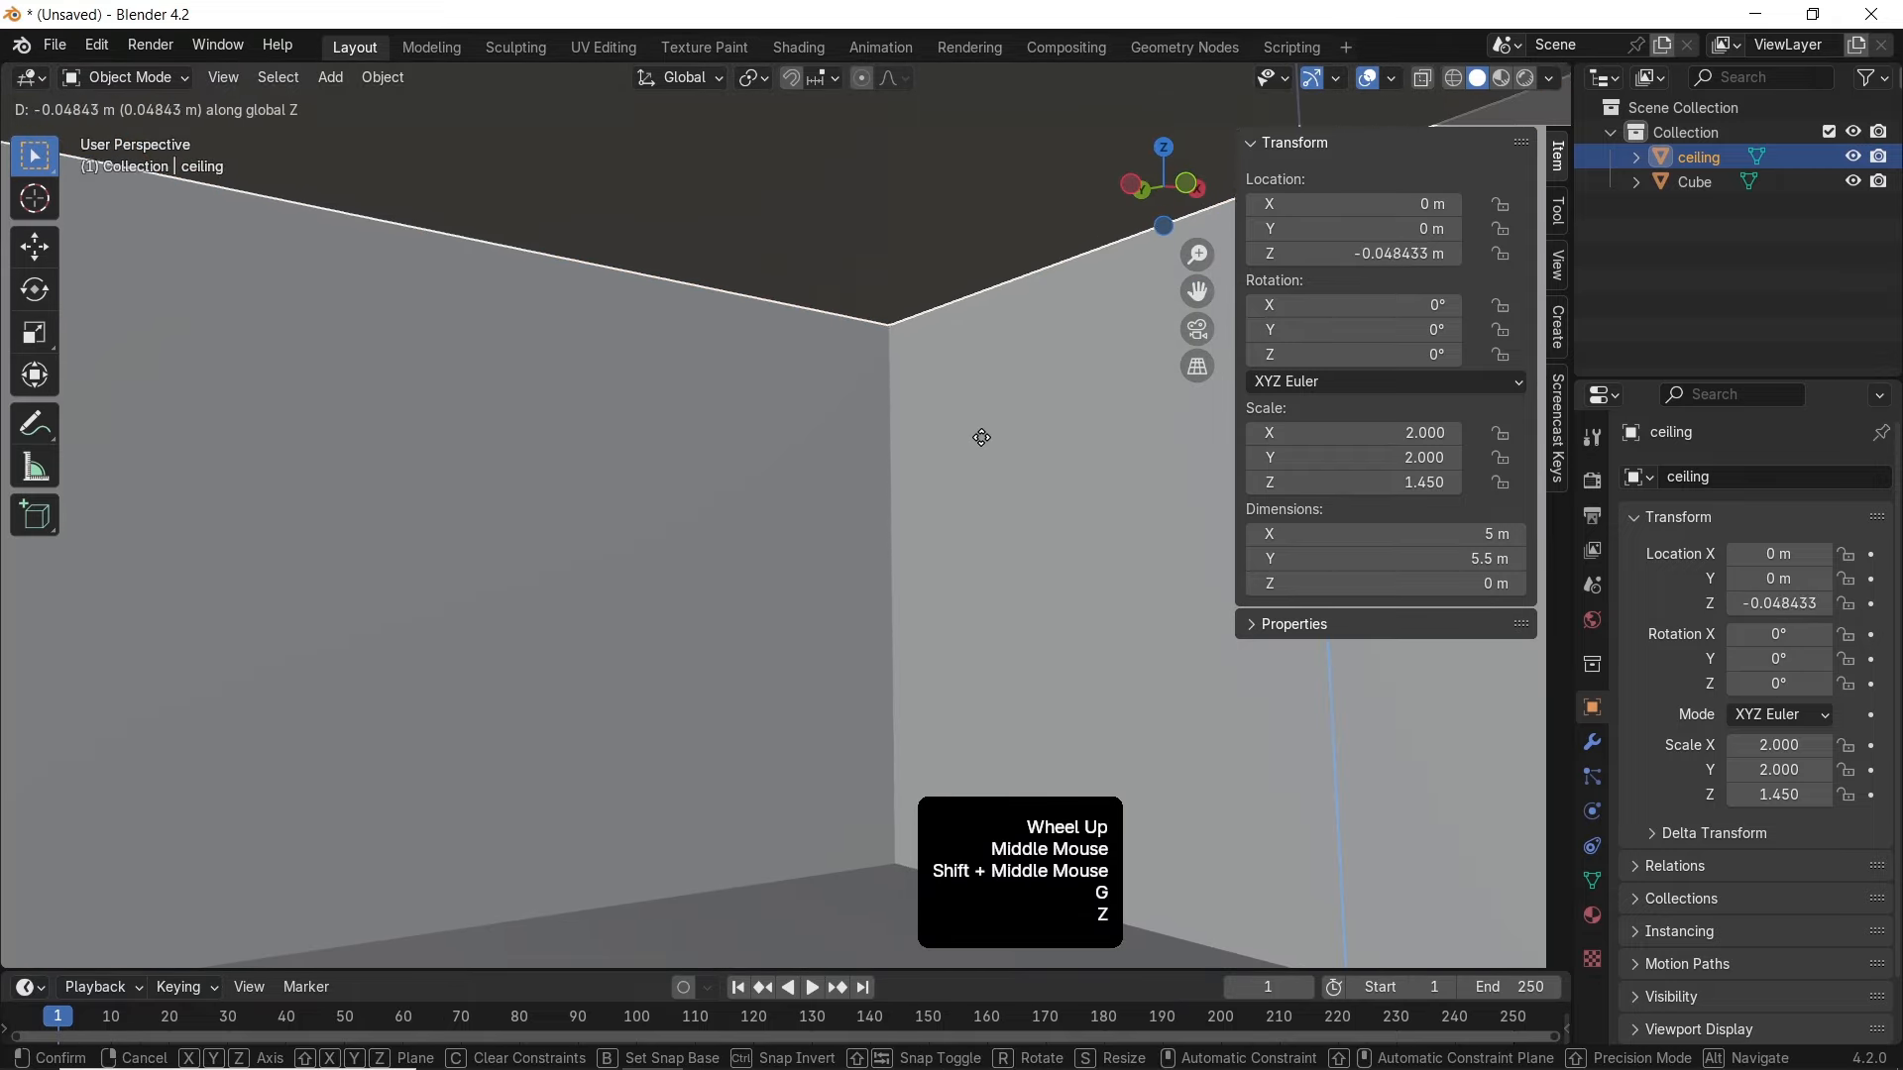
{"action": "right_click", "coordinate": [1001, 357]}
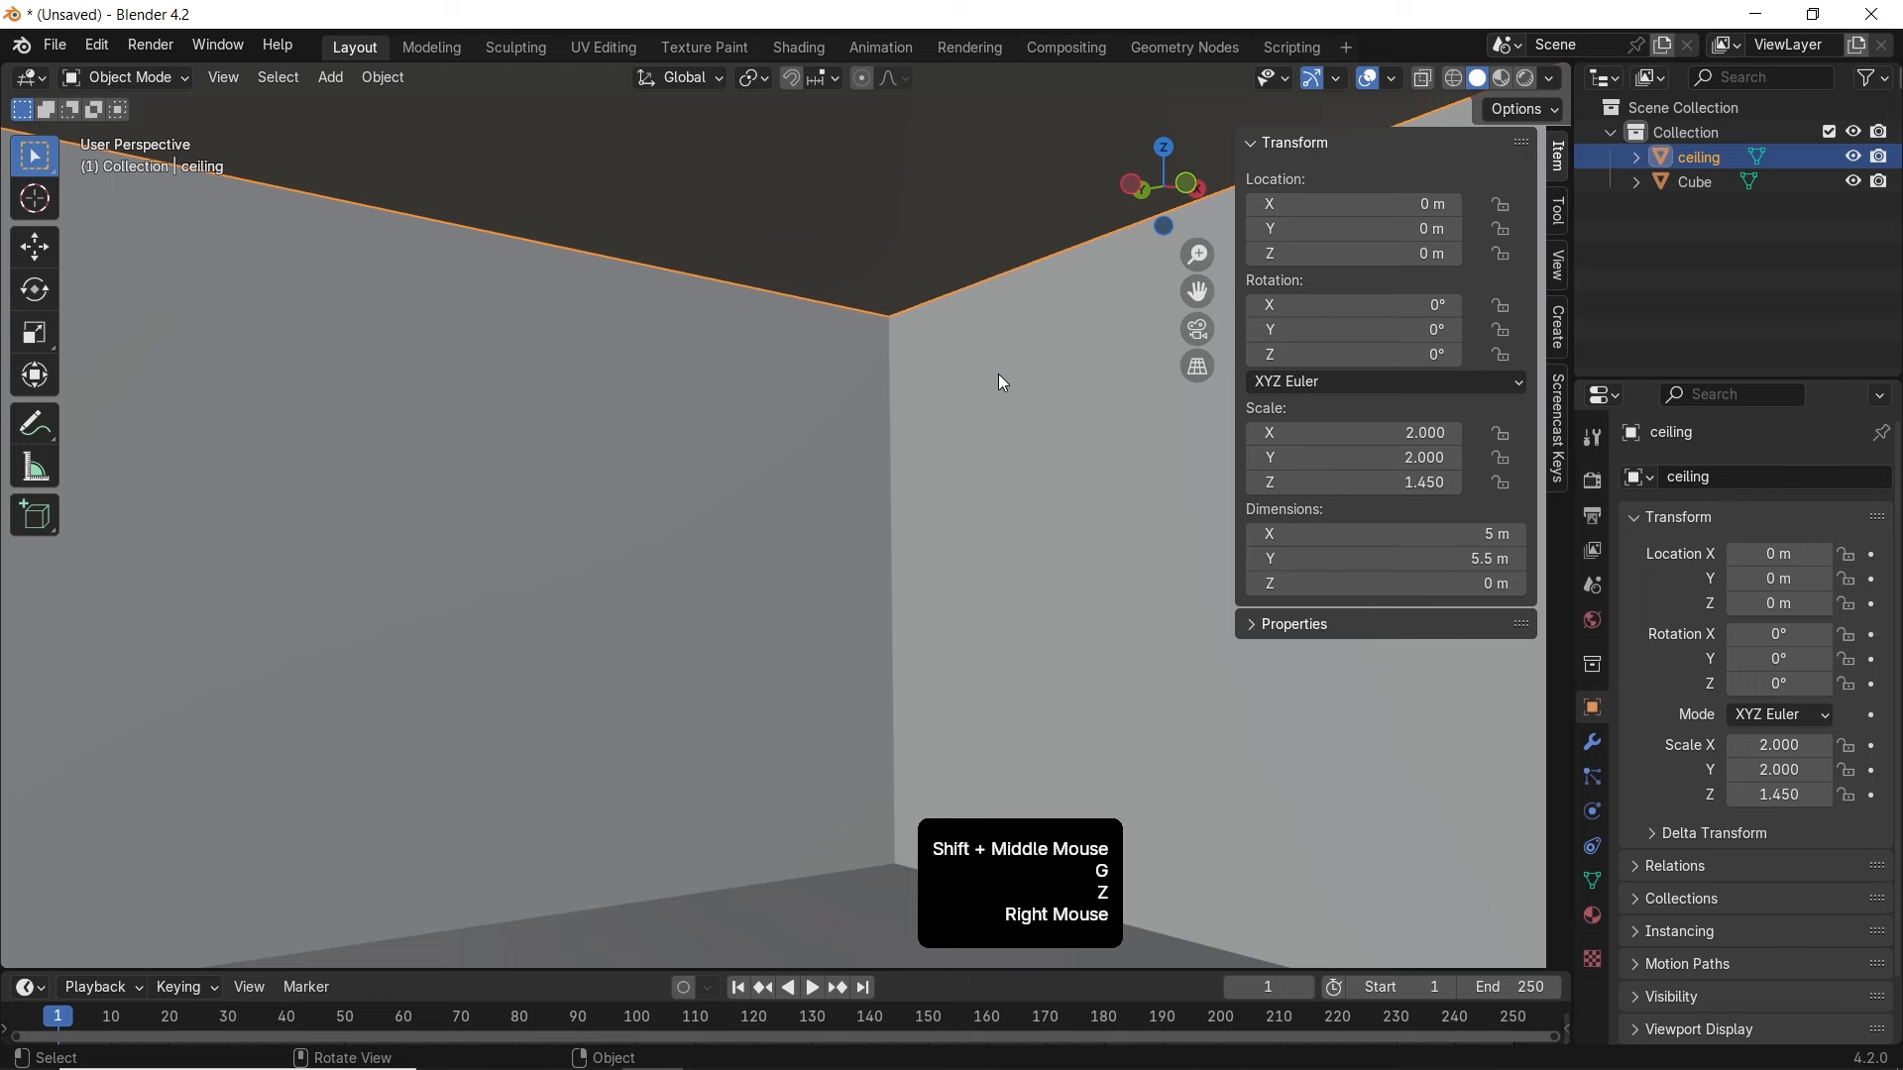
Switch to wireframe display, duplicate the ceiling in place and move the copy -0.2 m along Z
{"action": "key", "text": "z"}
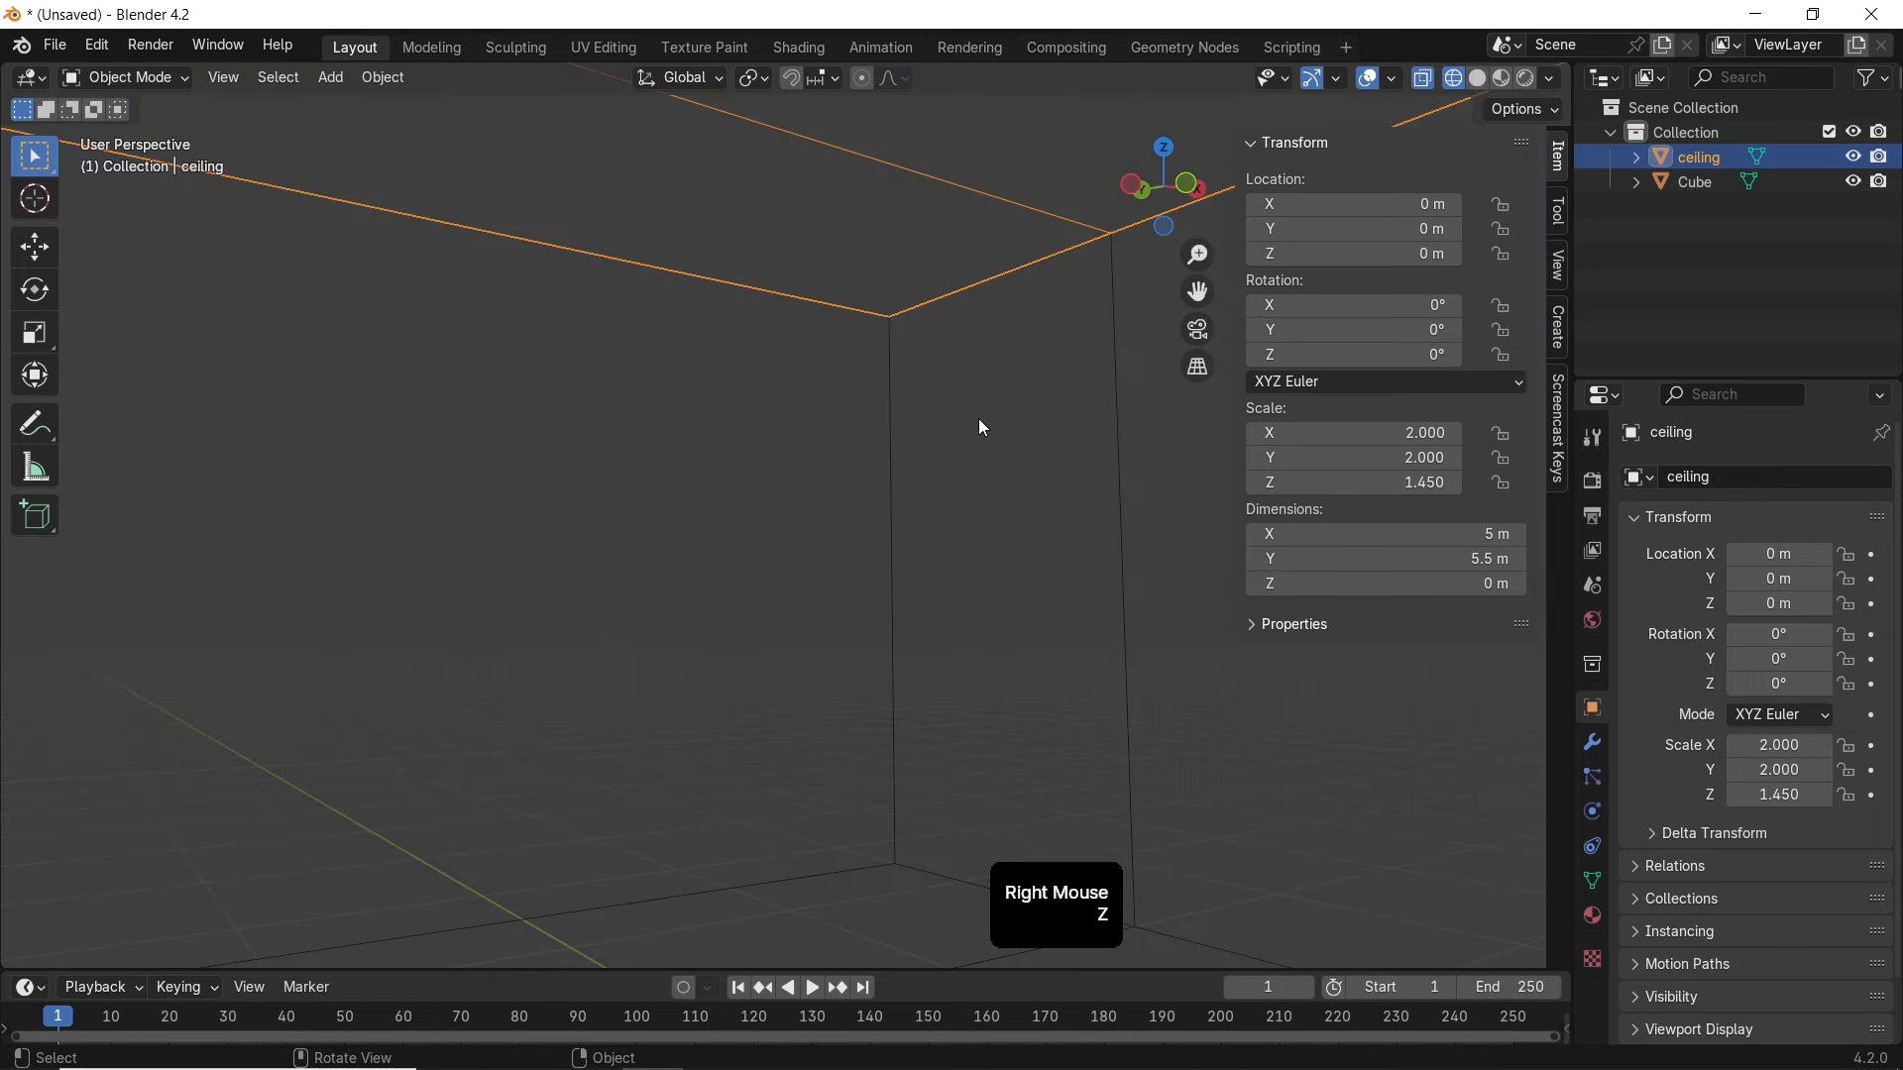
{"action": "key", "text": "shift+d"}
{"action": "right_click", "coordinate": [1026, 386]}
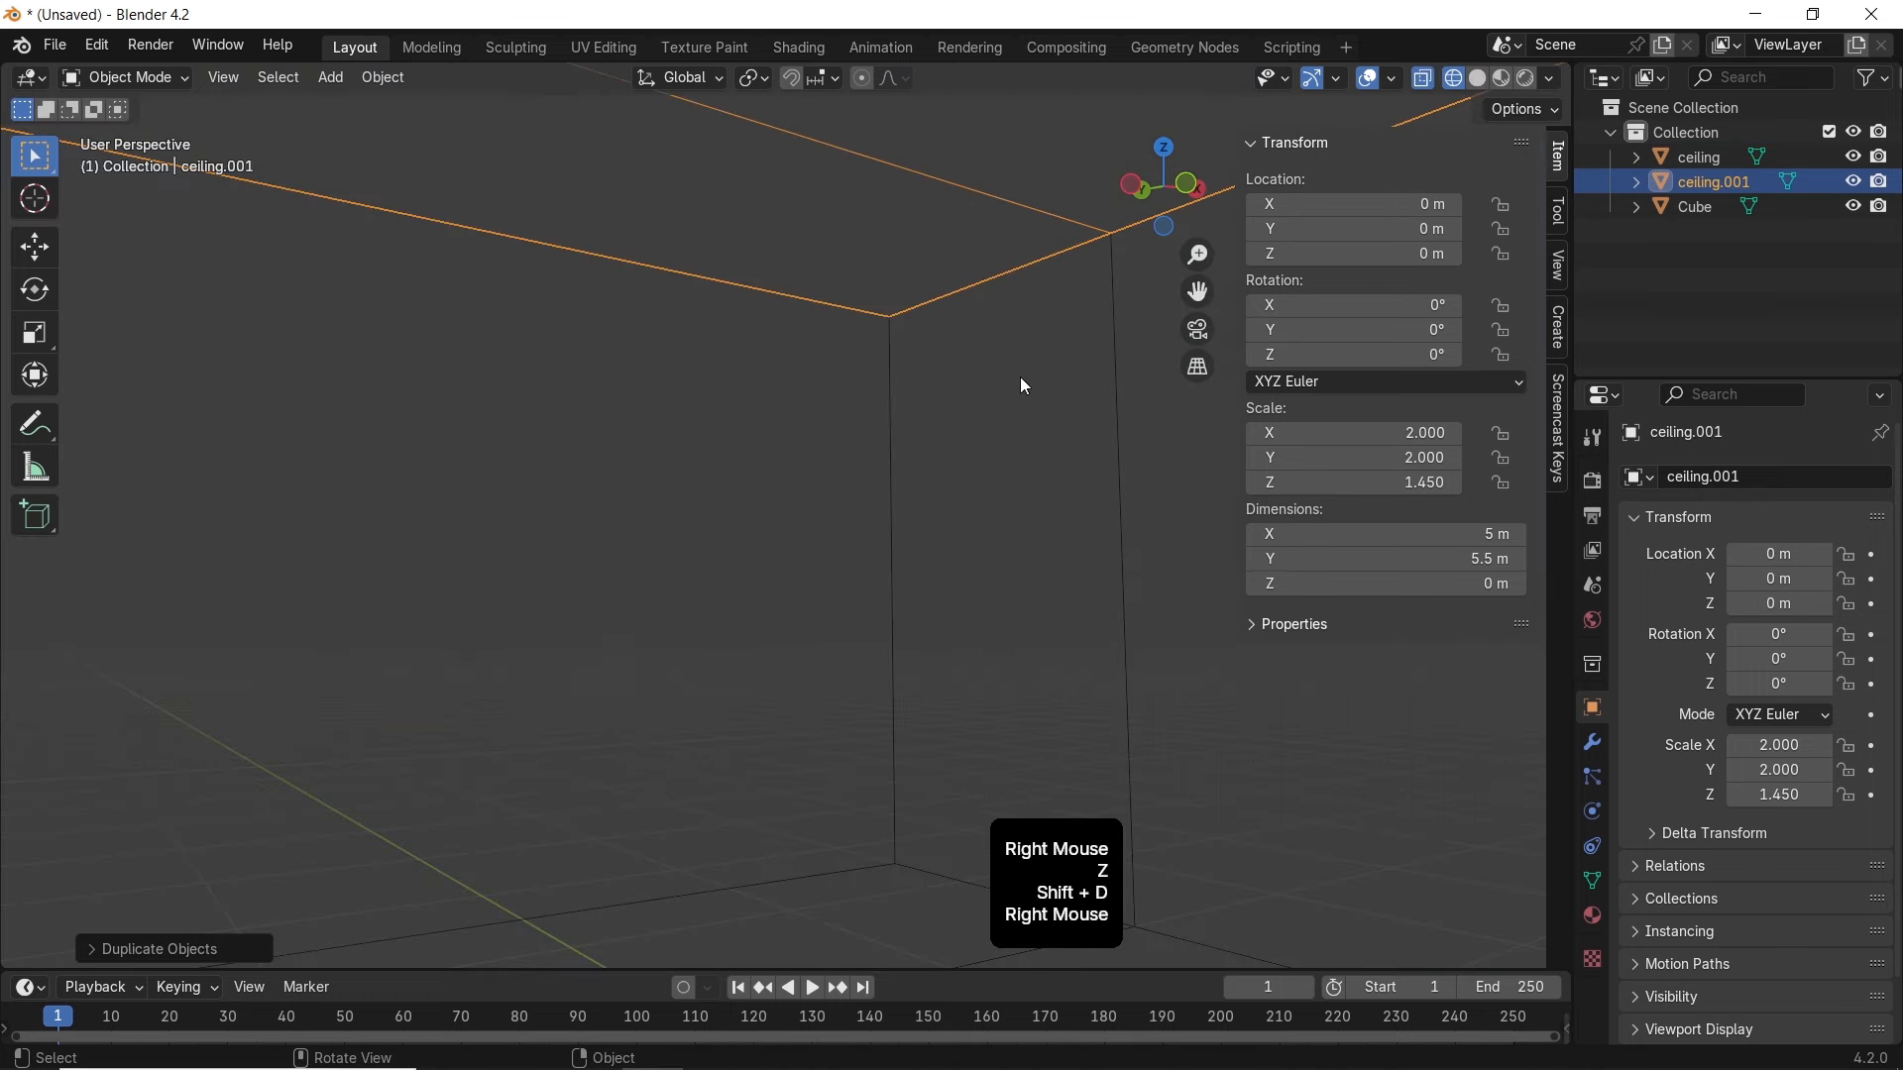
{"action": "key", "text": "g"}
{"action": "key", "text": "z"}
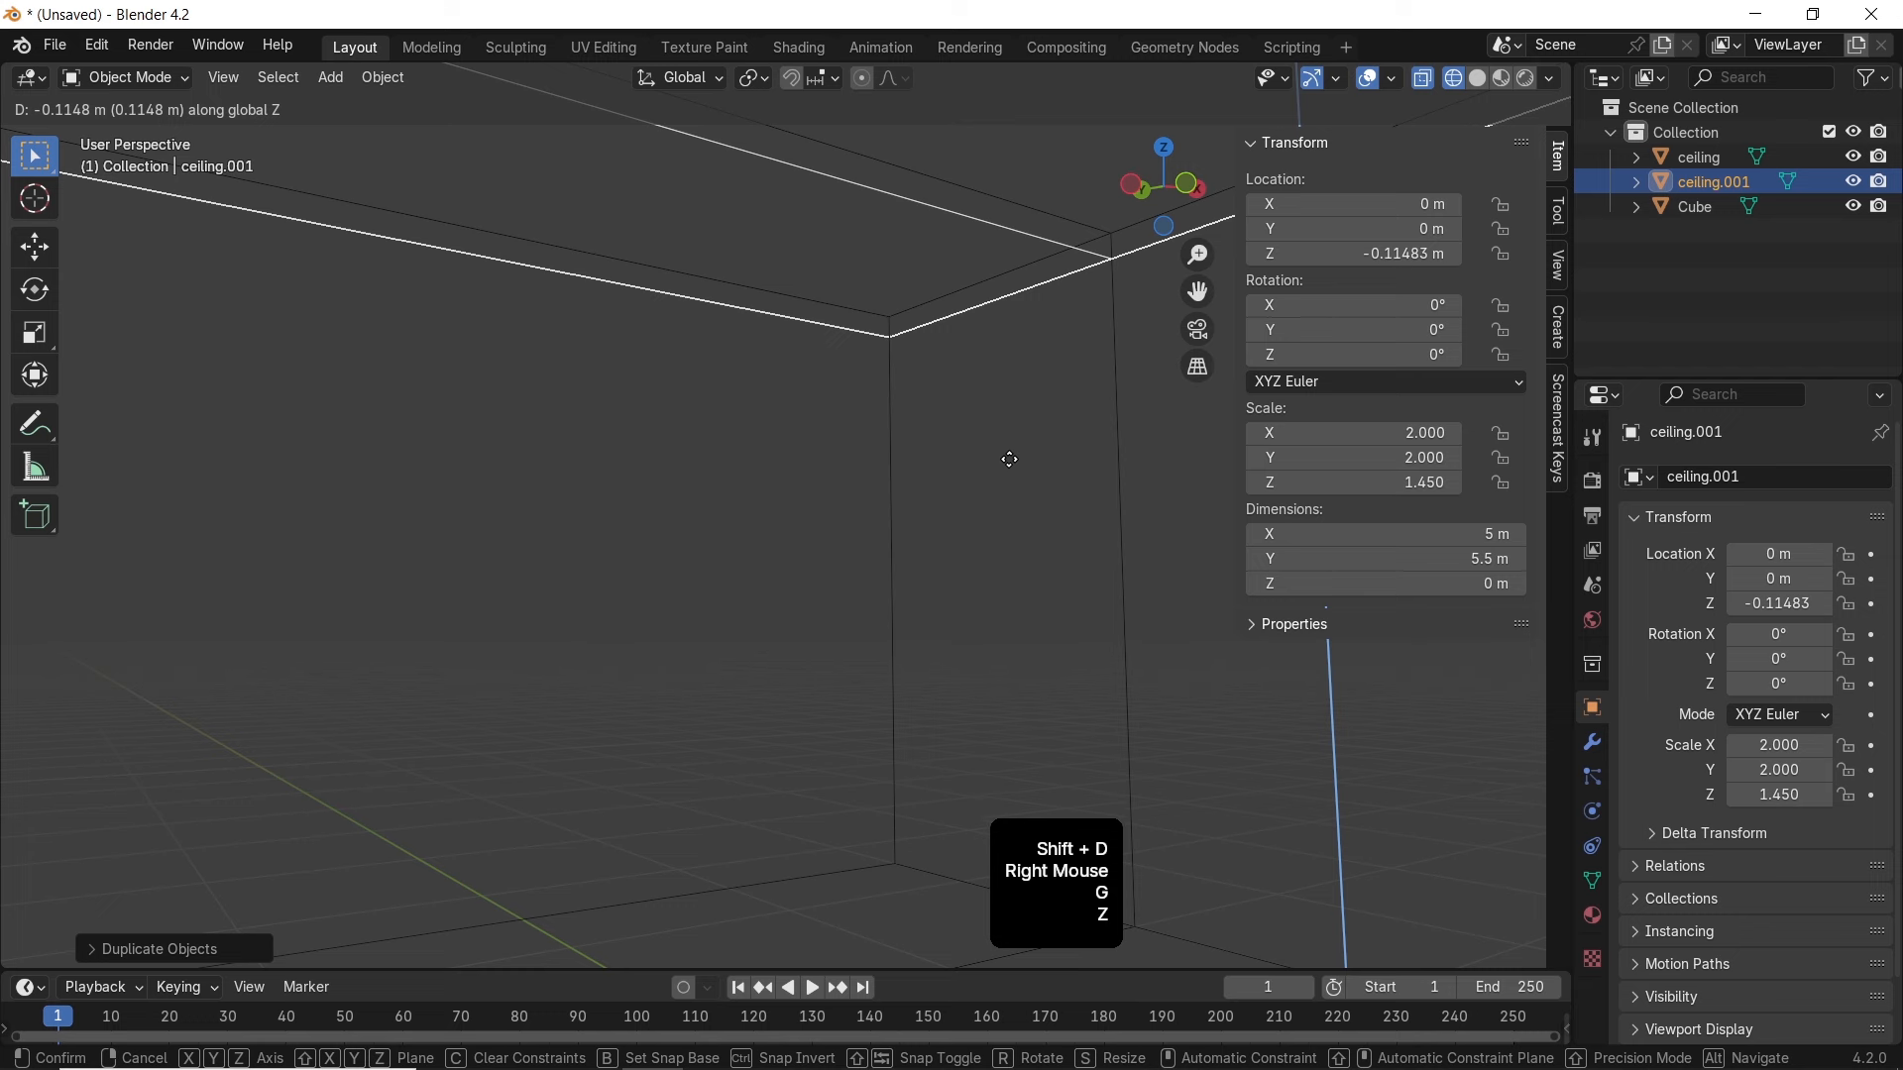
{"action": "type", "text": "0.2"}
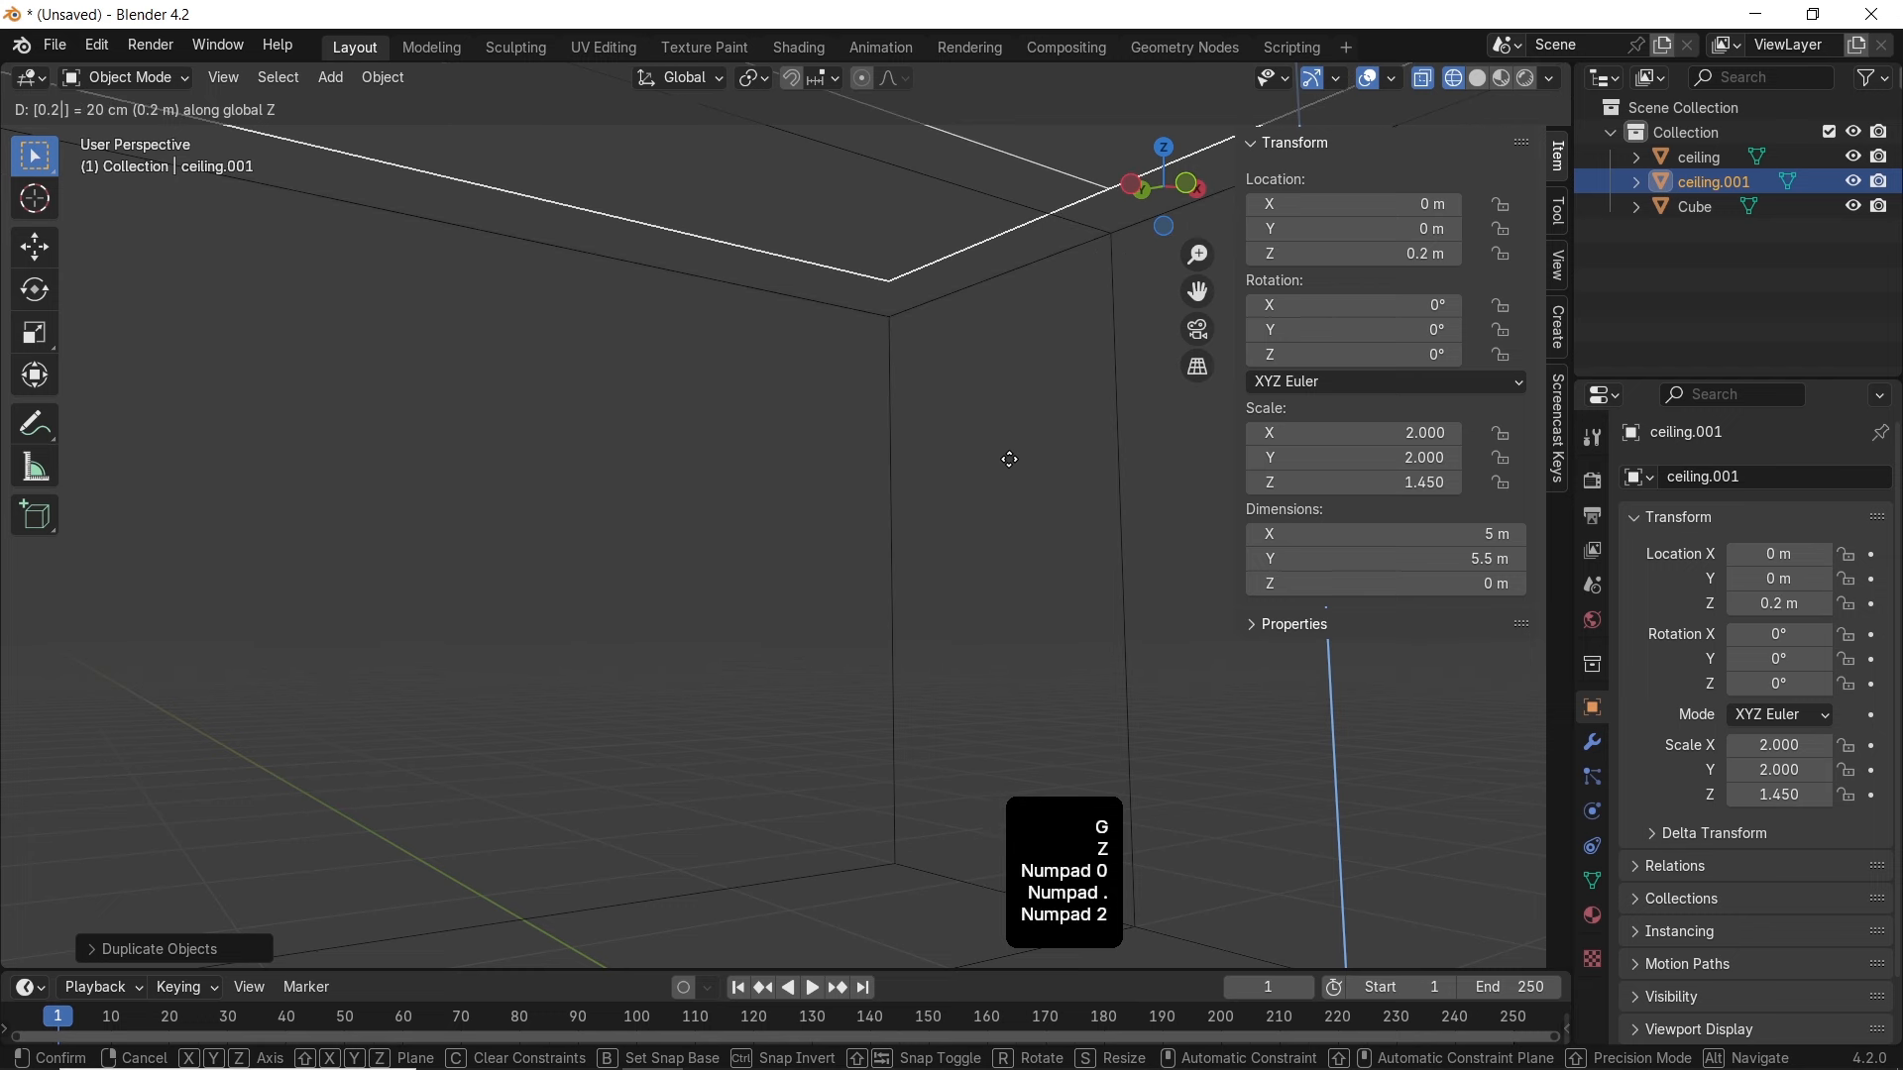
{"action": "key", "text": "KP_Subtract"}
{"action": "left_click", "coordinate": [1009, 460]}
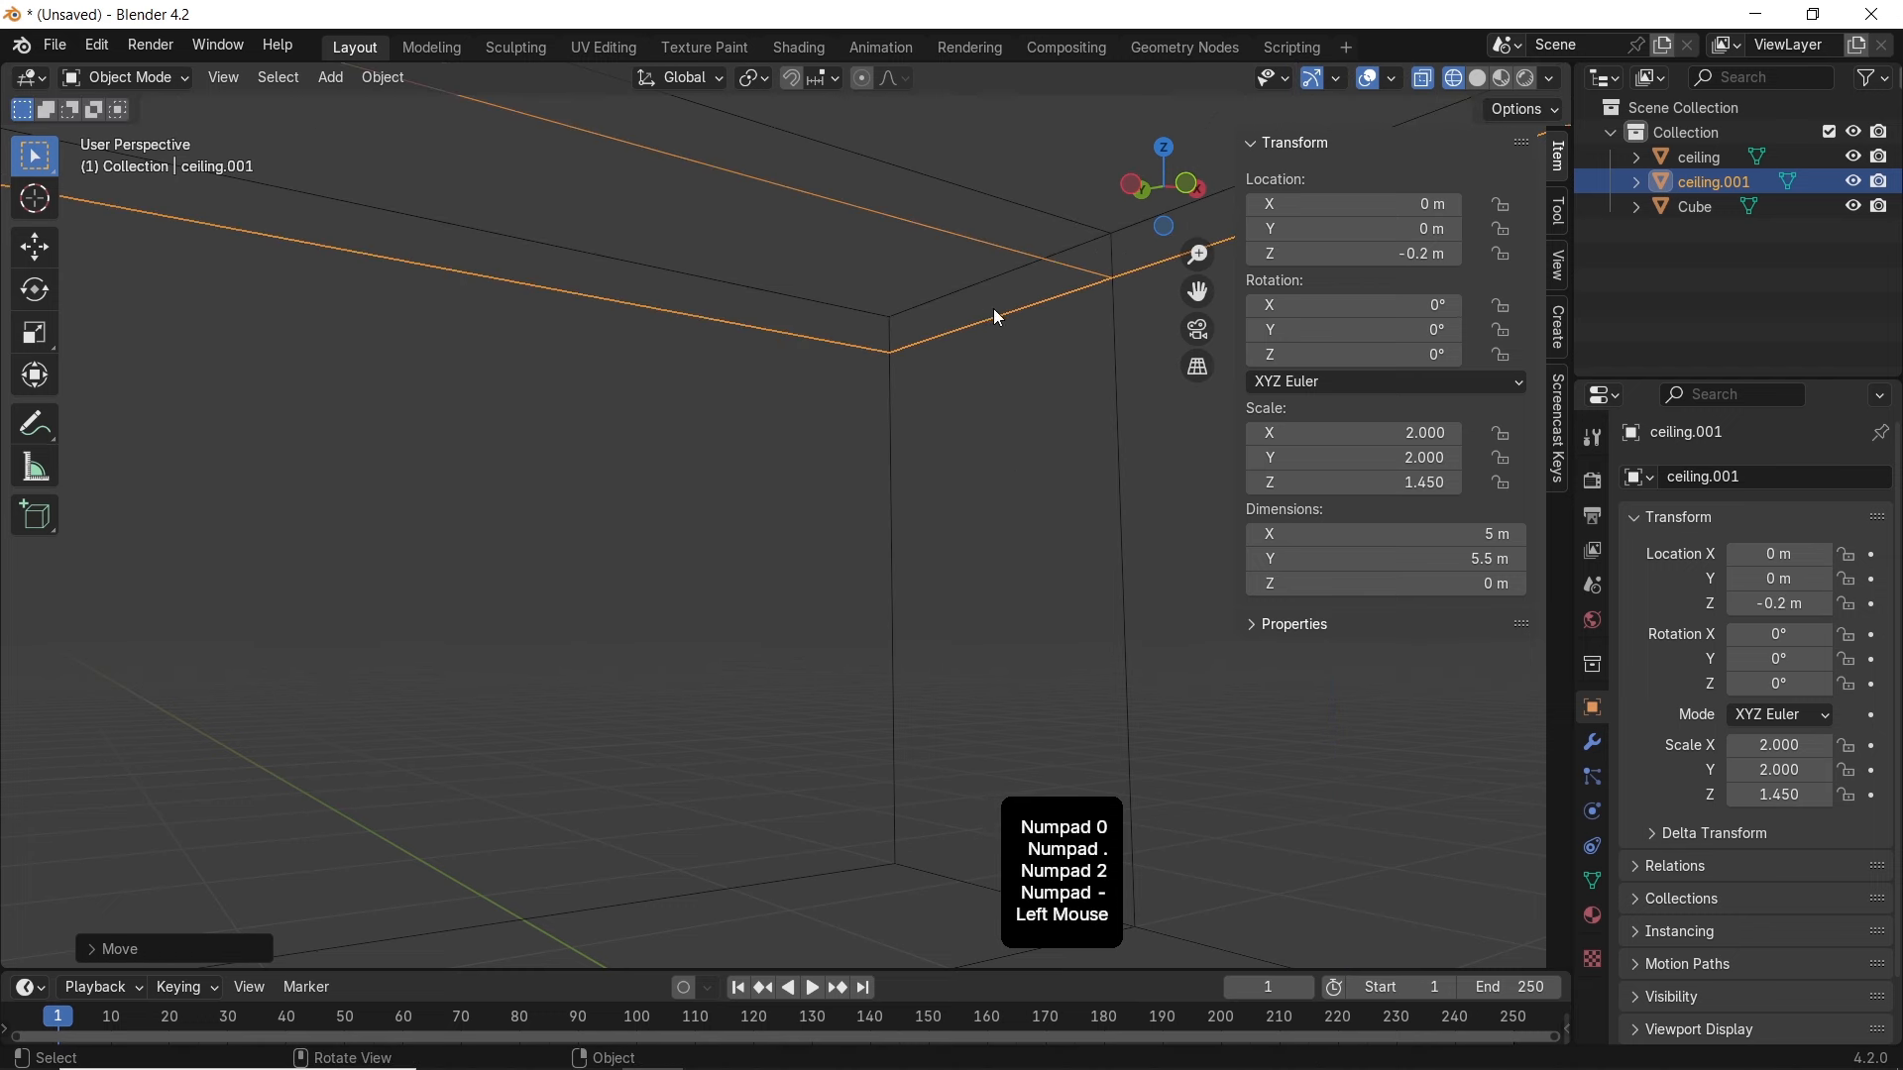
Rename the duplicated ceiling as ceiling bot
{"action": "double_click", "coordinate": [1713, 181]}
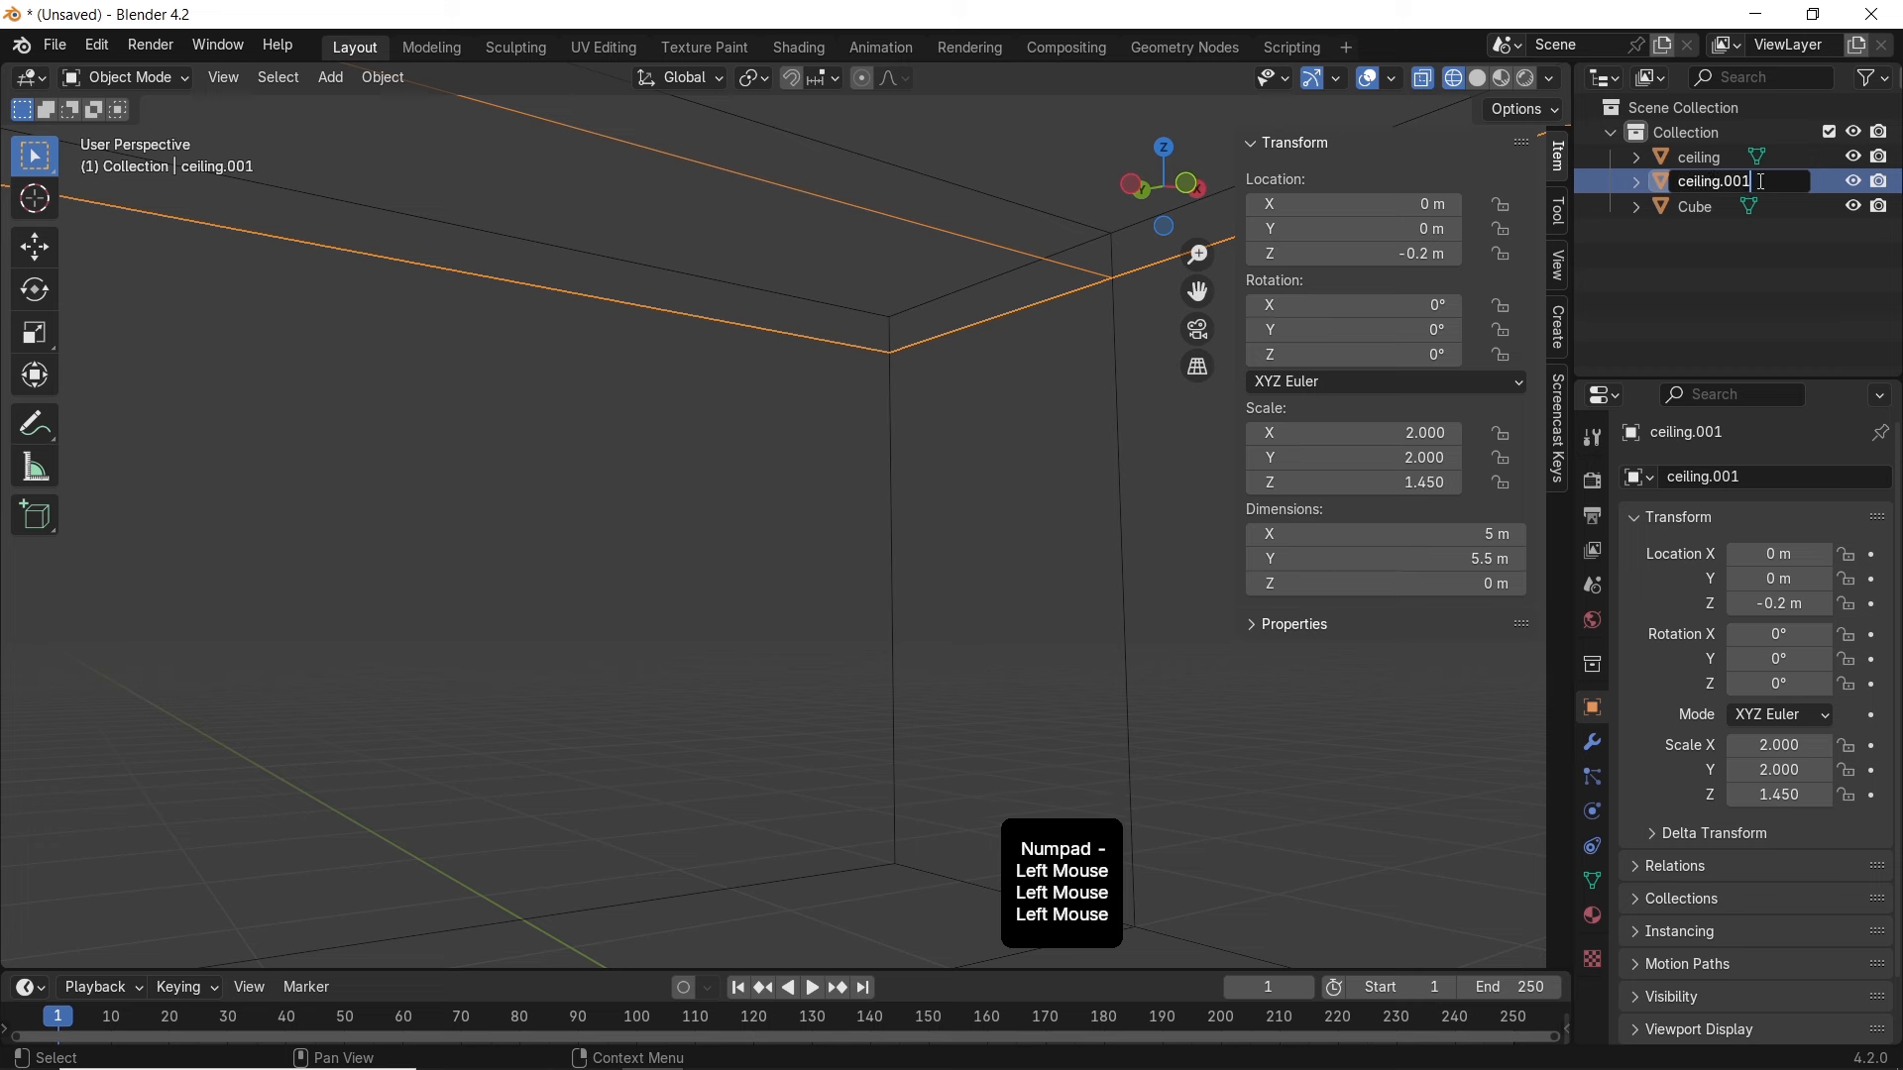
{"action": "key", "text": "BackSpace"}
{"action": "key", "text": "BackSpace"}
{"action": "key", "text": "BackSpace"}
{"action": "key", "text": "BackSpace"}
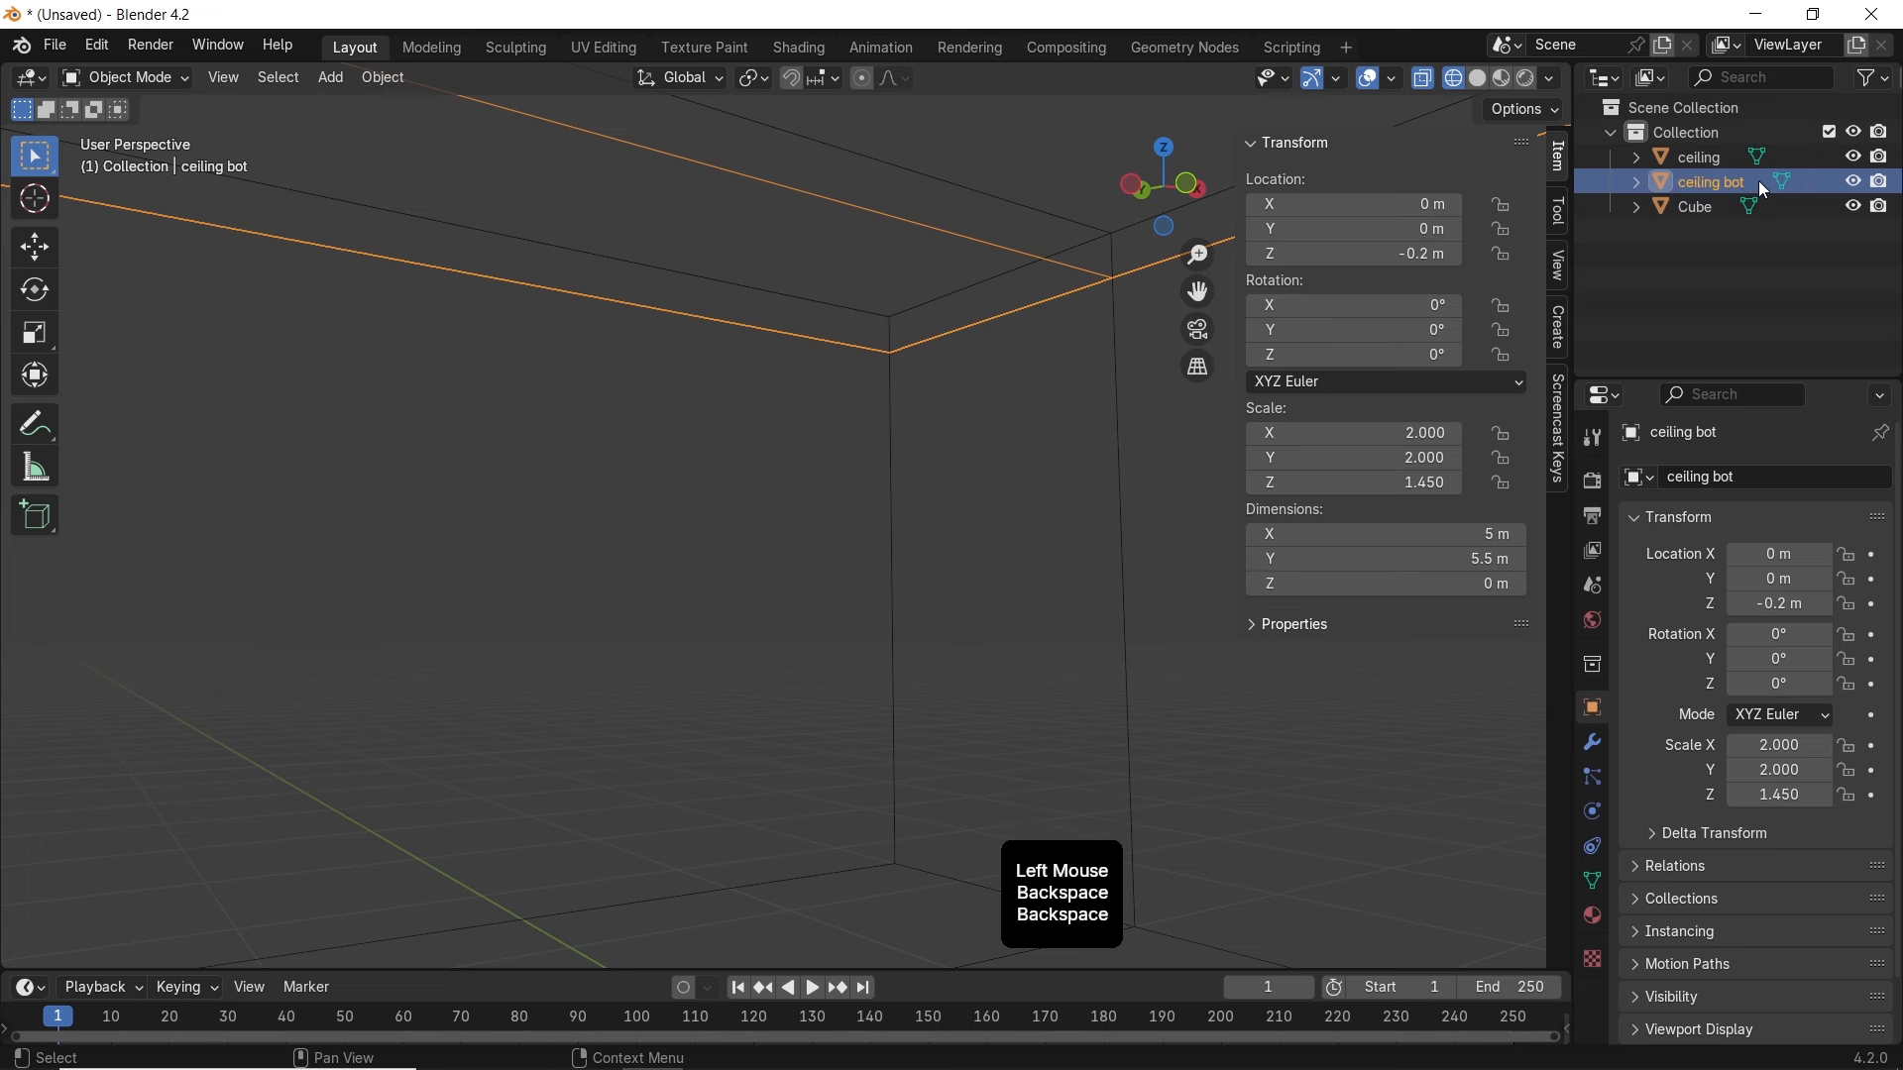
{"action": "key", "text": "Return"}
In Edit Mode from the top view, select the vertices along the positive X edge of ceiling bot
{"action": "key", "text": "Tab"}
{"action": "key", "text": "1"}
{"action": "key", "text": "KP_7"}
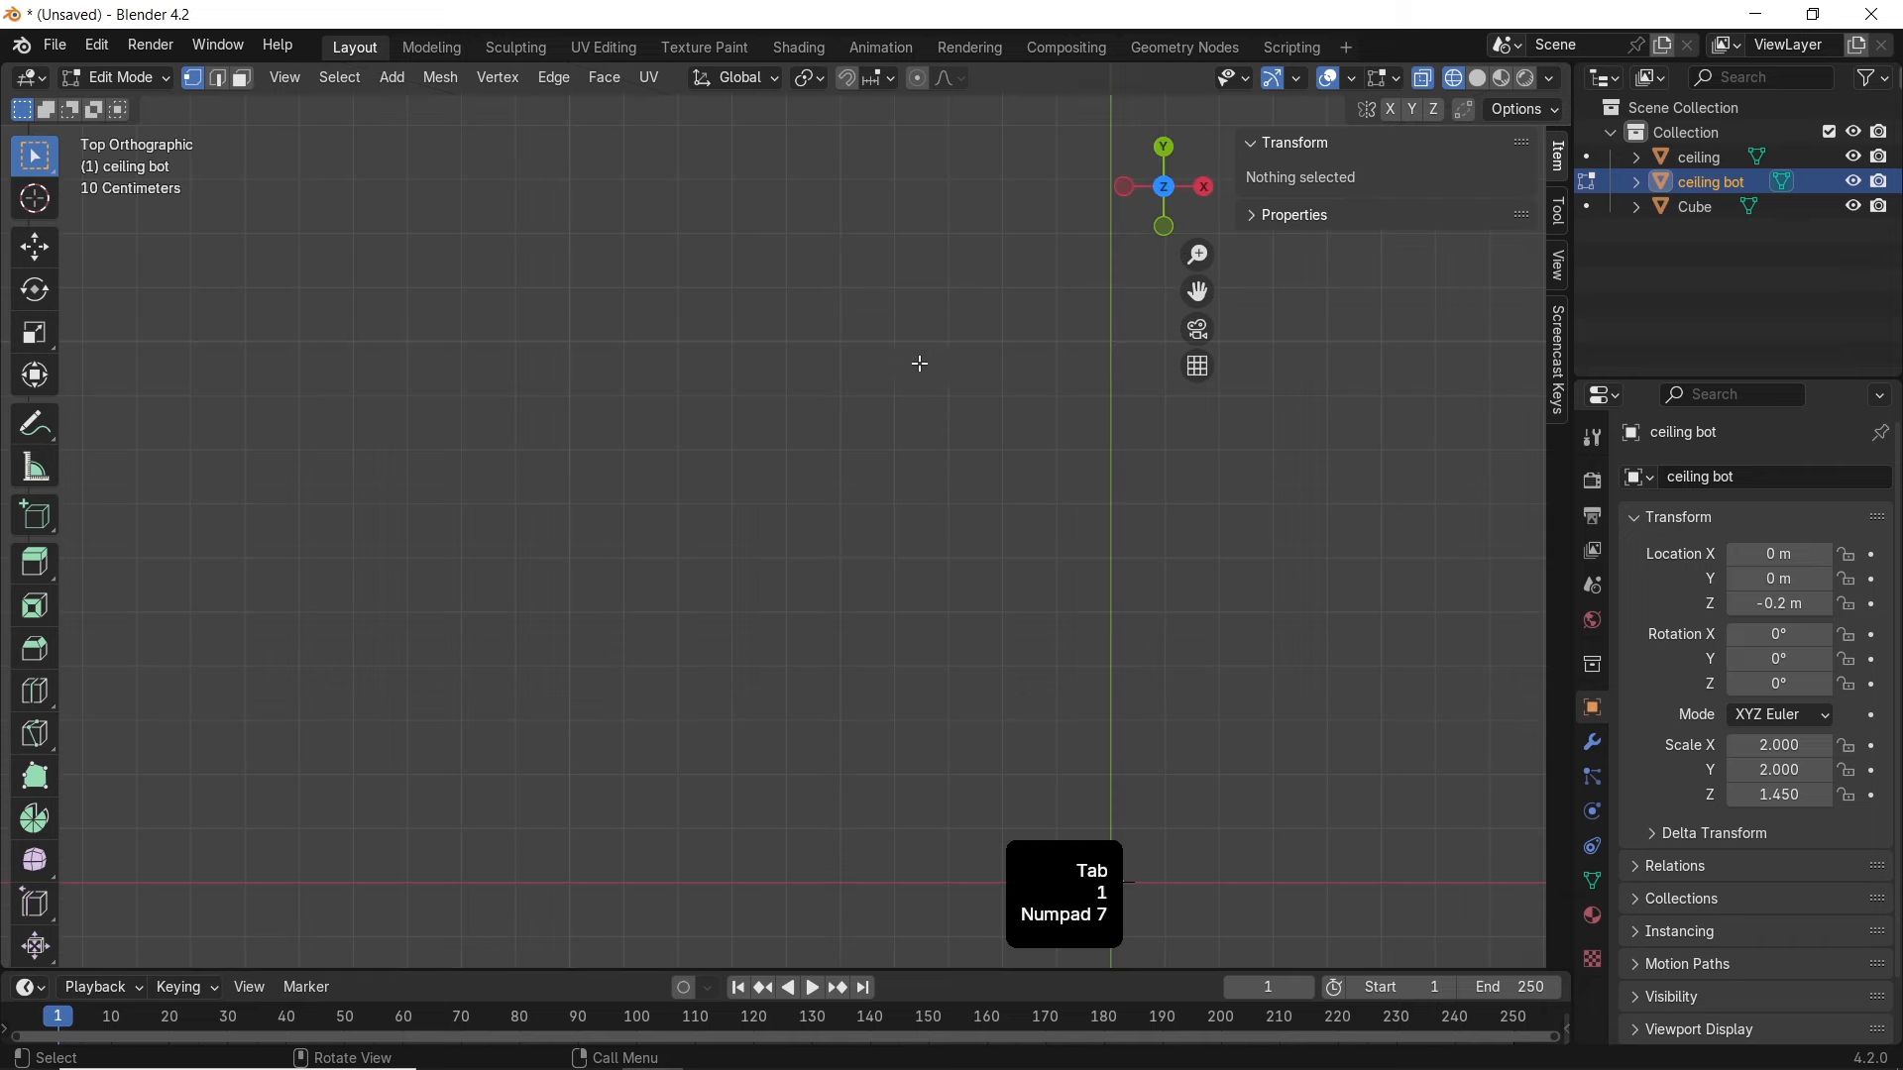
{"action": "scroll", "coordinate": [909, 369], "scroll_direction": "down", "scroll_amount": 3}
{"action": "scroll", "coordinate": [909, 370], "scroll_direction": "down", "scroll_amount": 1}
{"action": "left_click_drag", "start_coordinate": [969, 230], "coordinate": [1109, 767]}
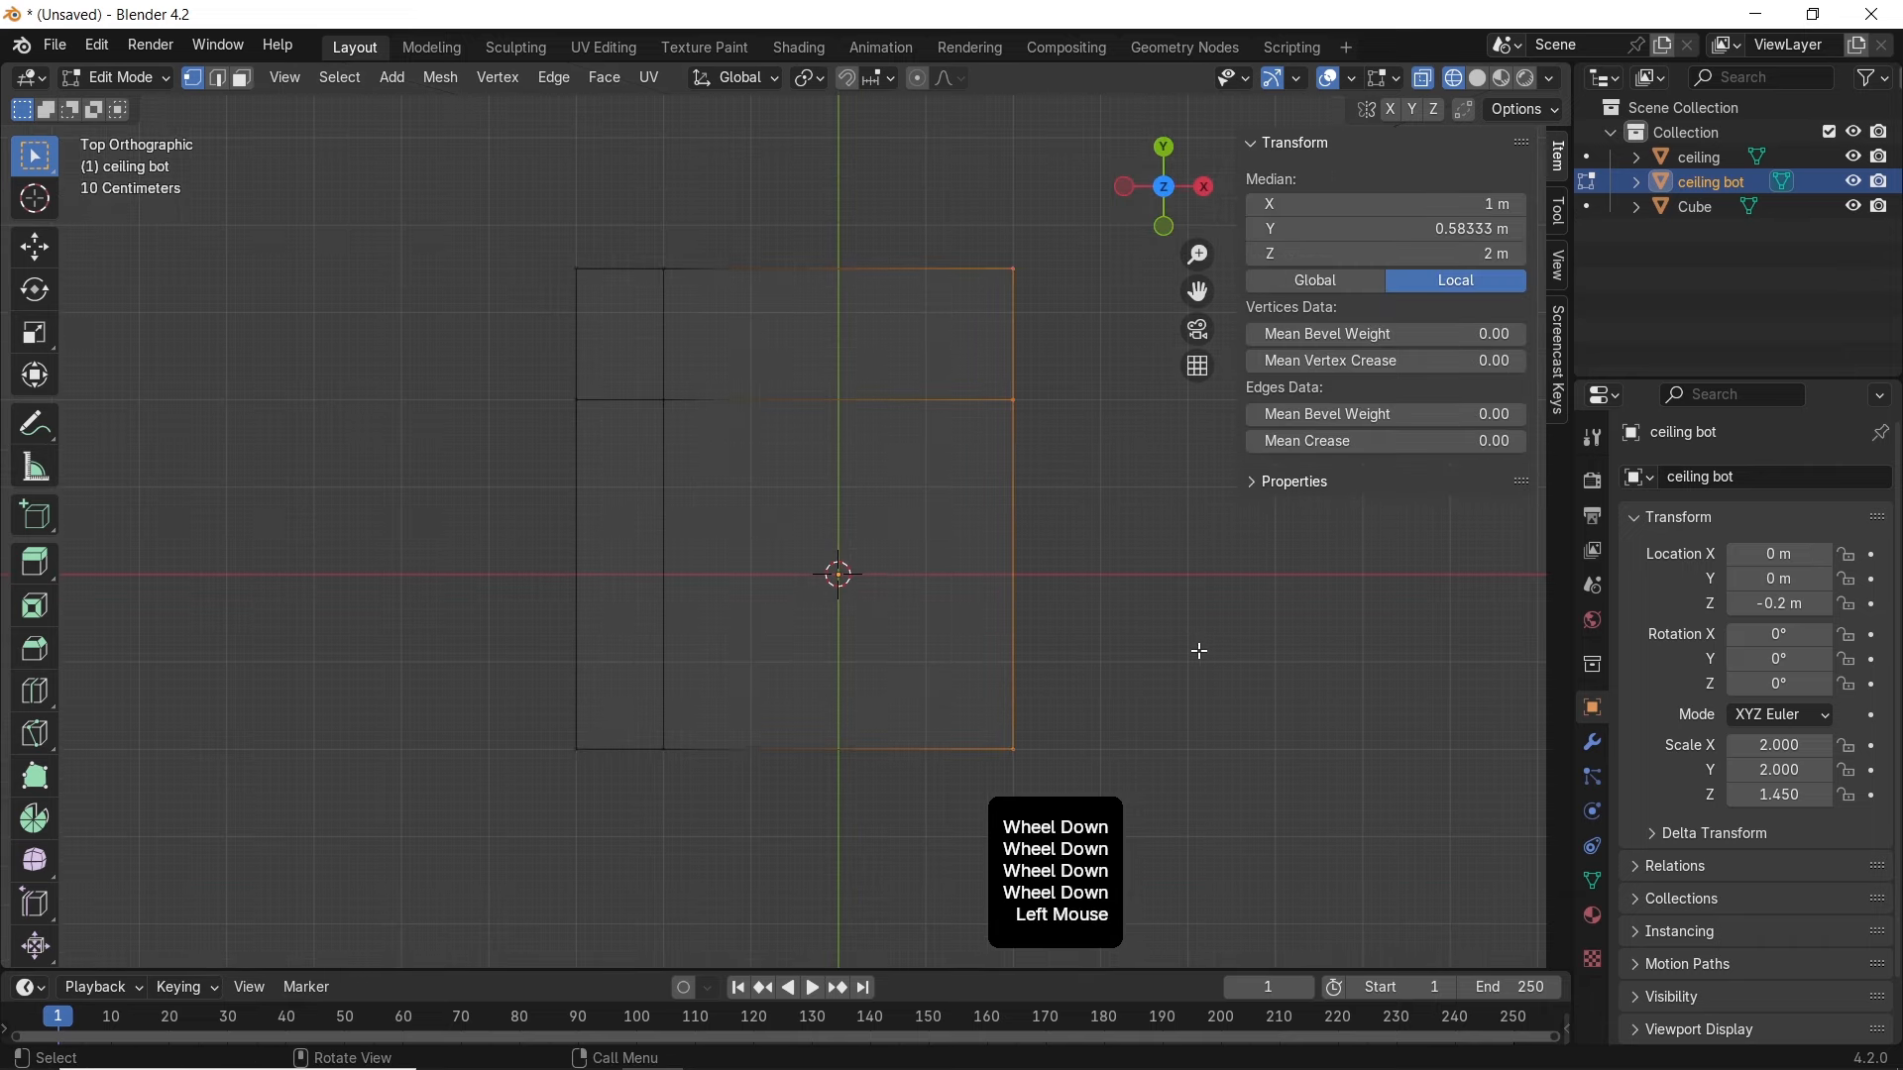
Try to move the selected edge vertices of ceiling bot -0.2 m along X
{"action": "key", "text": "g"}
{"action": "key", "text": "x"}
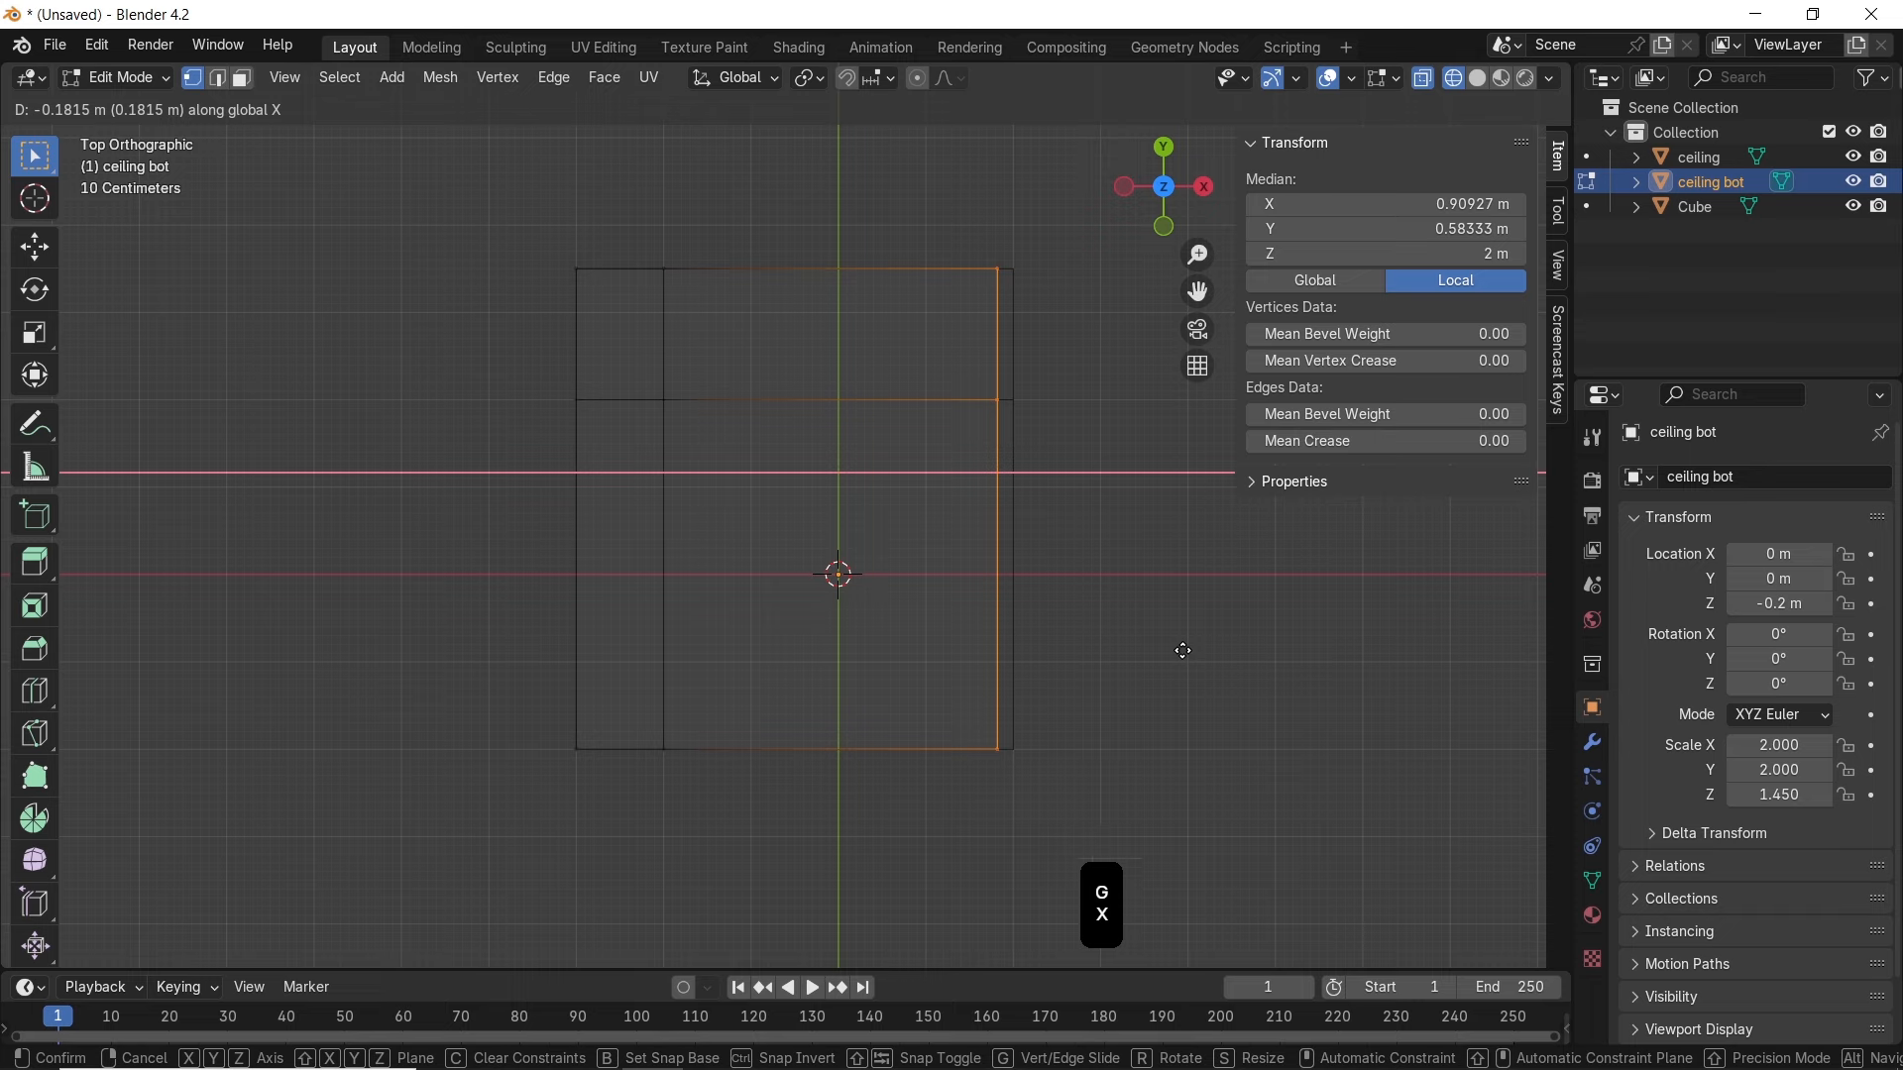
{"action": "type", "text": "0.2"}
{"action": "type", "text": "-"}
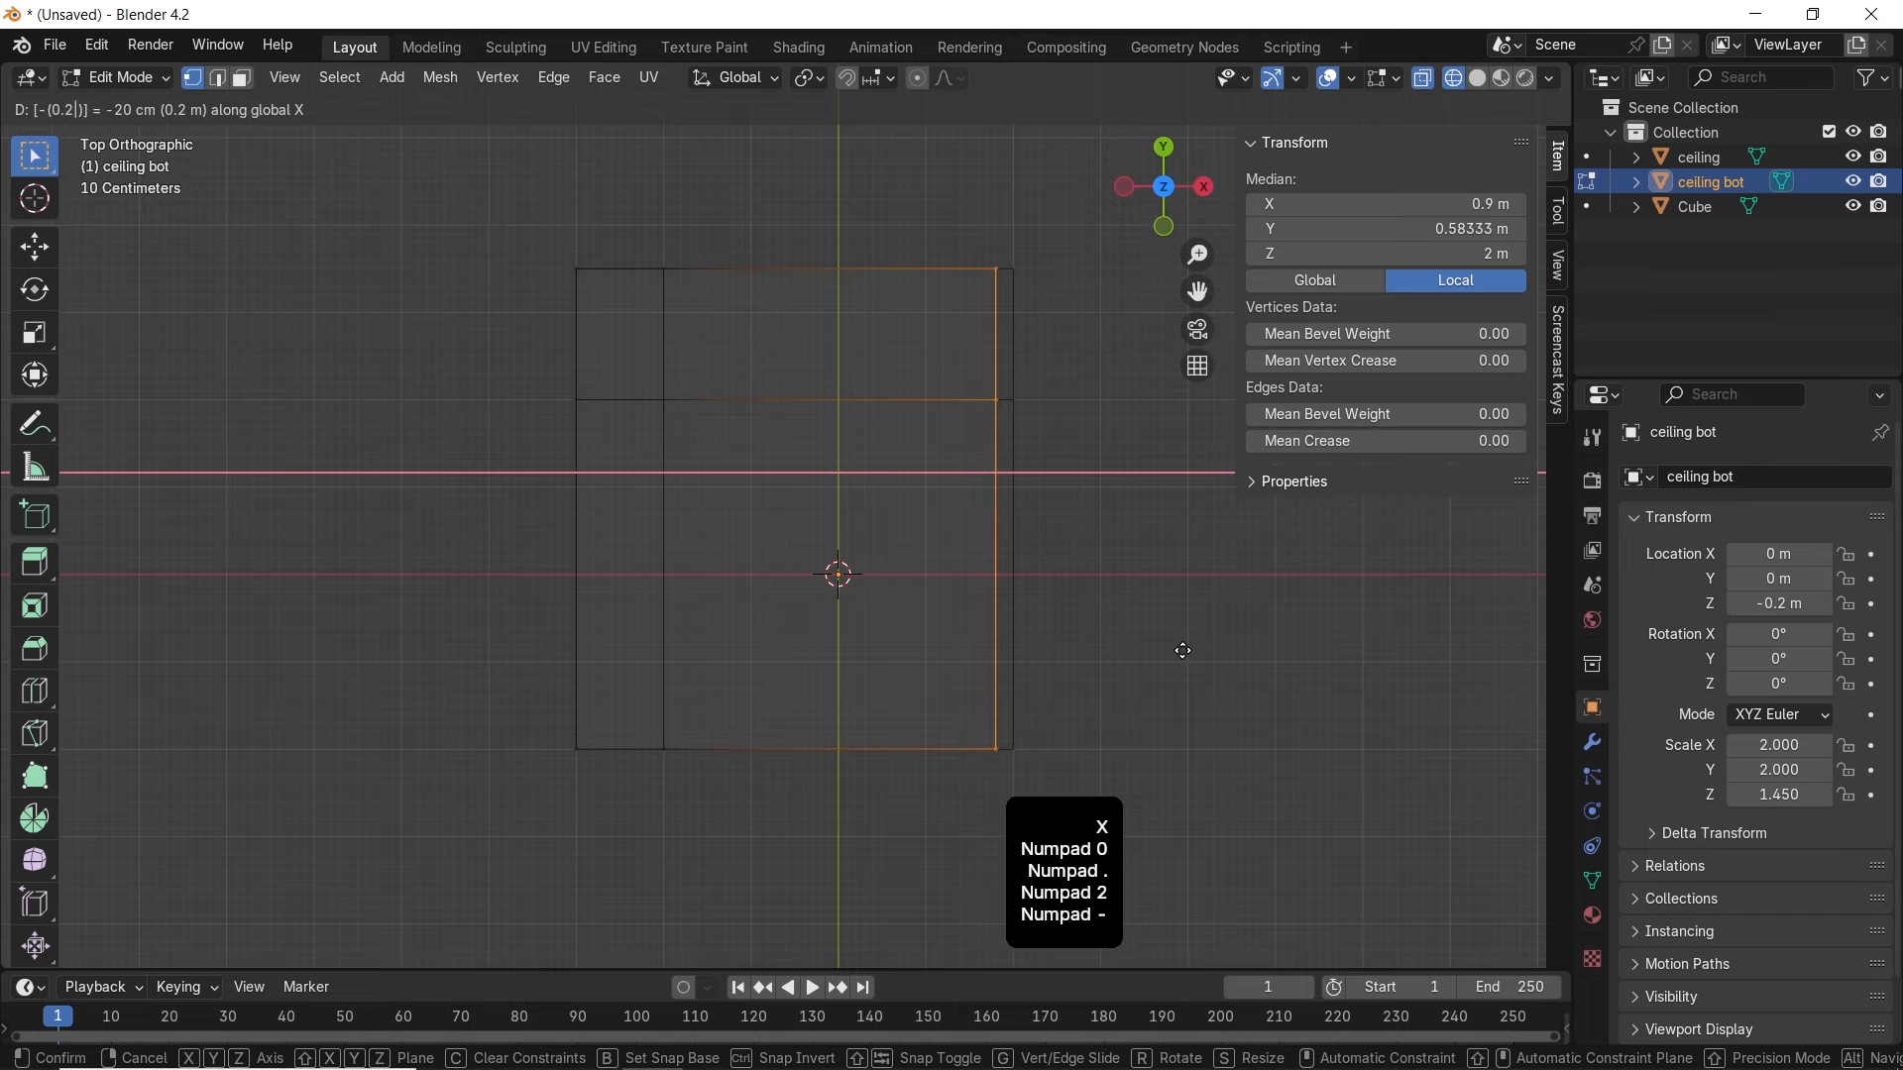
{"action": "left_click", "coordinate": [1184, 649]}
{"action": "scroll", "coordinate": [1051, 558], "scroll_direction": "up", "scroll_amount": 1}
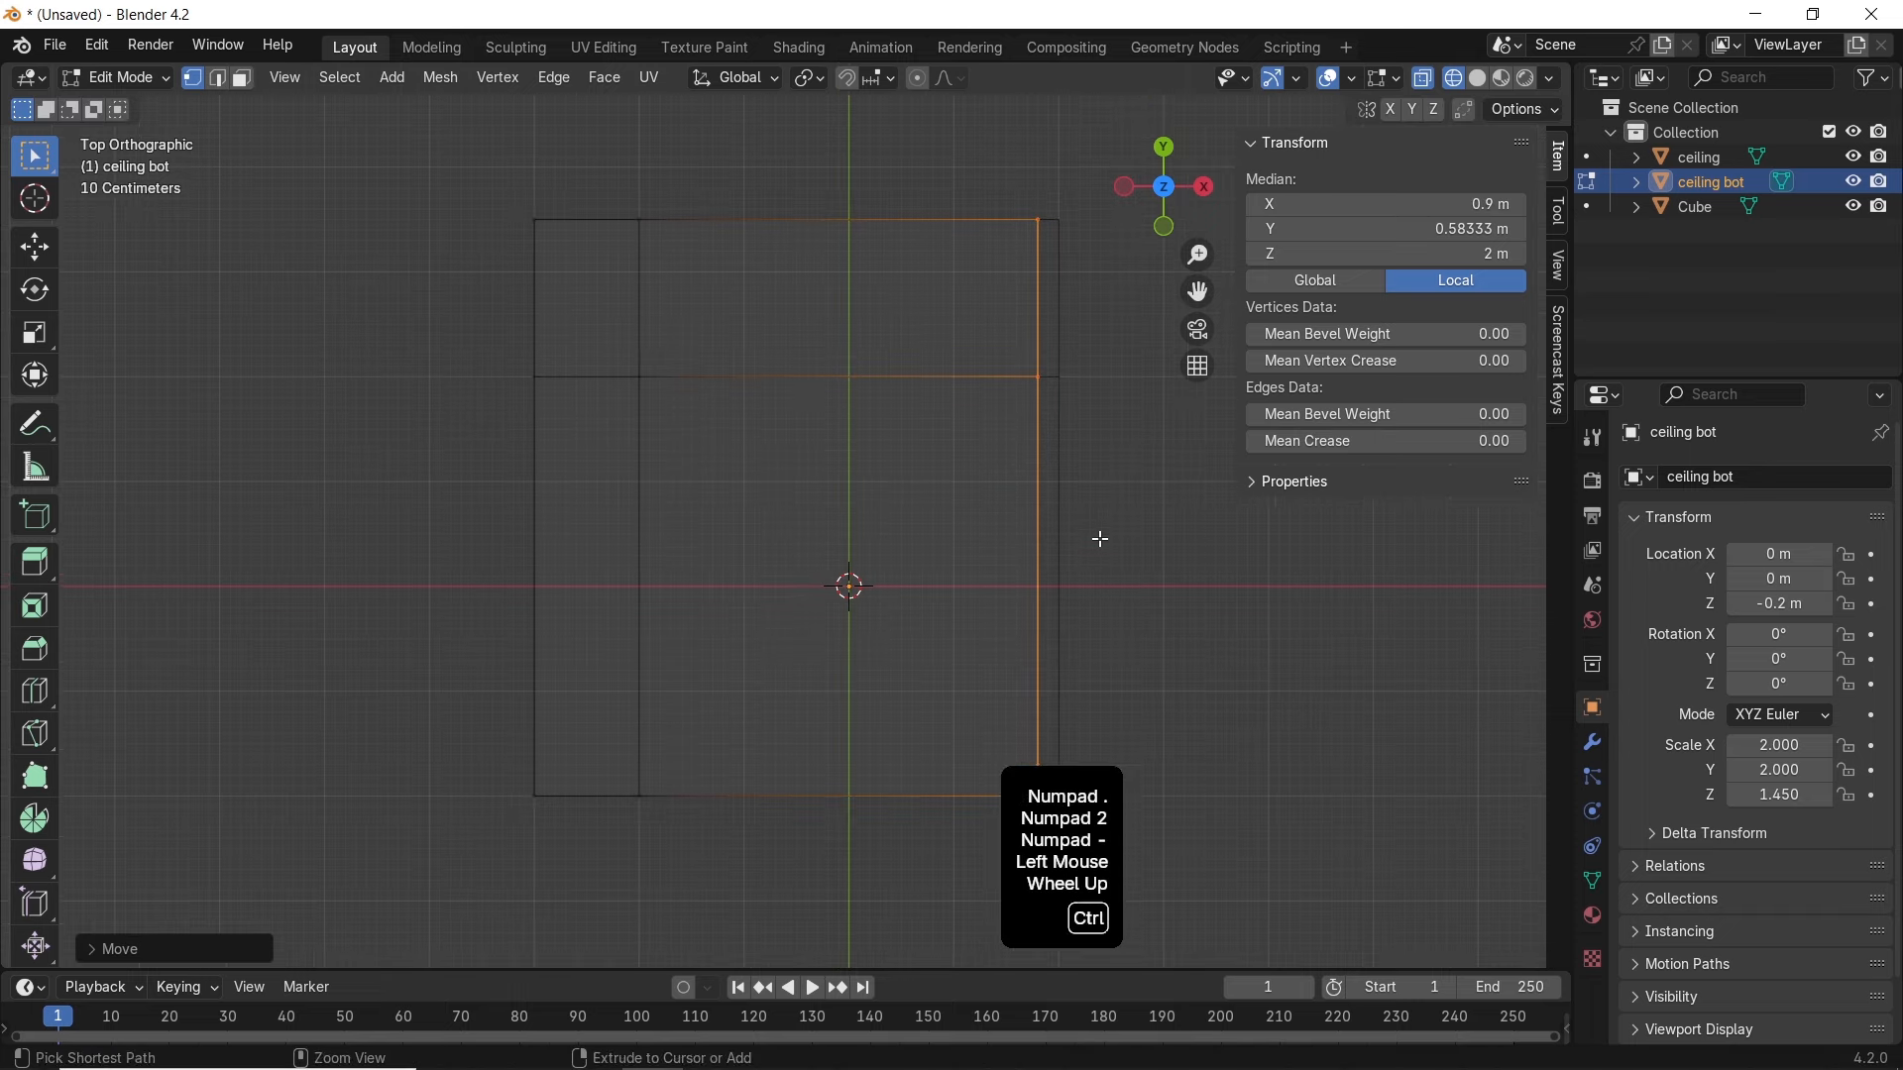
{"action": "key", "text": "ctrl+z"}
Move the selected positive X edge vertices of ceiling bot -0.1 m along X
{"action": "key", "text": "g"}
{"action": "key", "text": "x"}
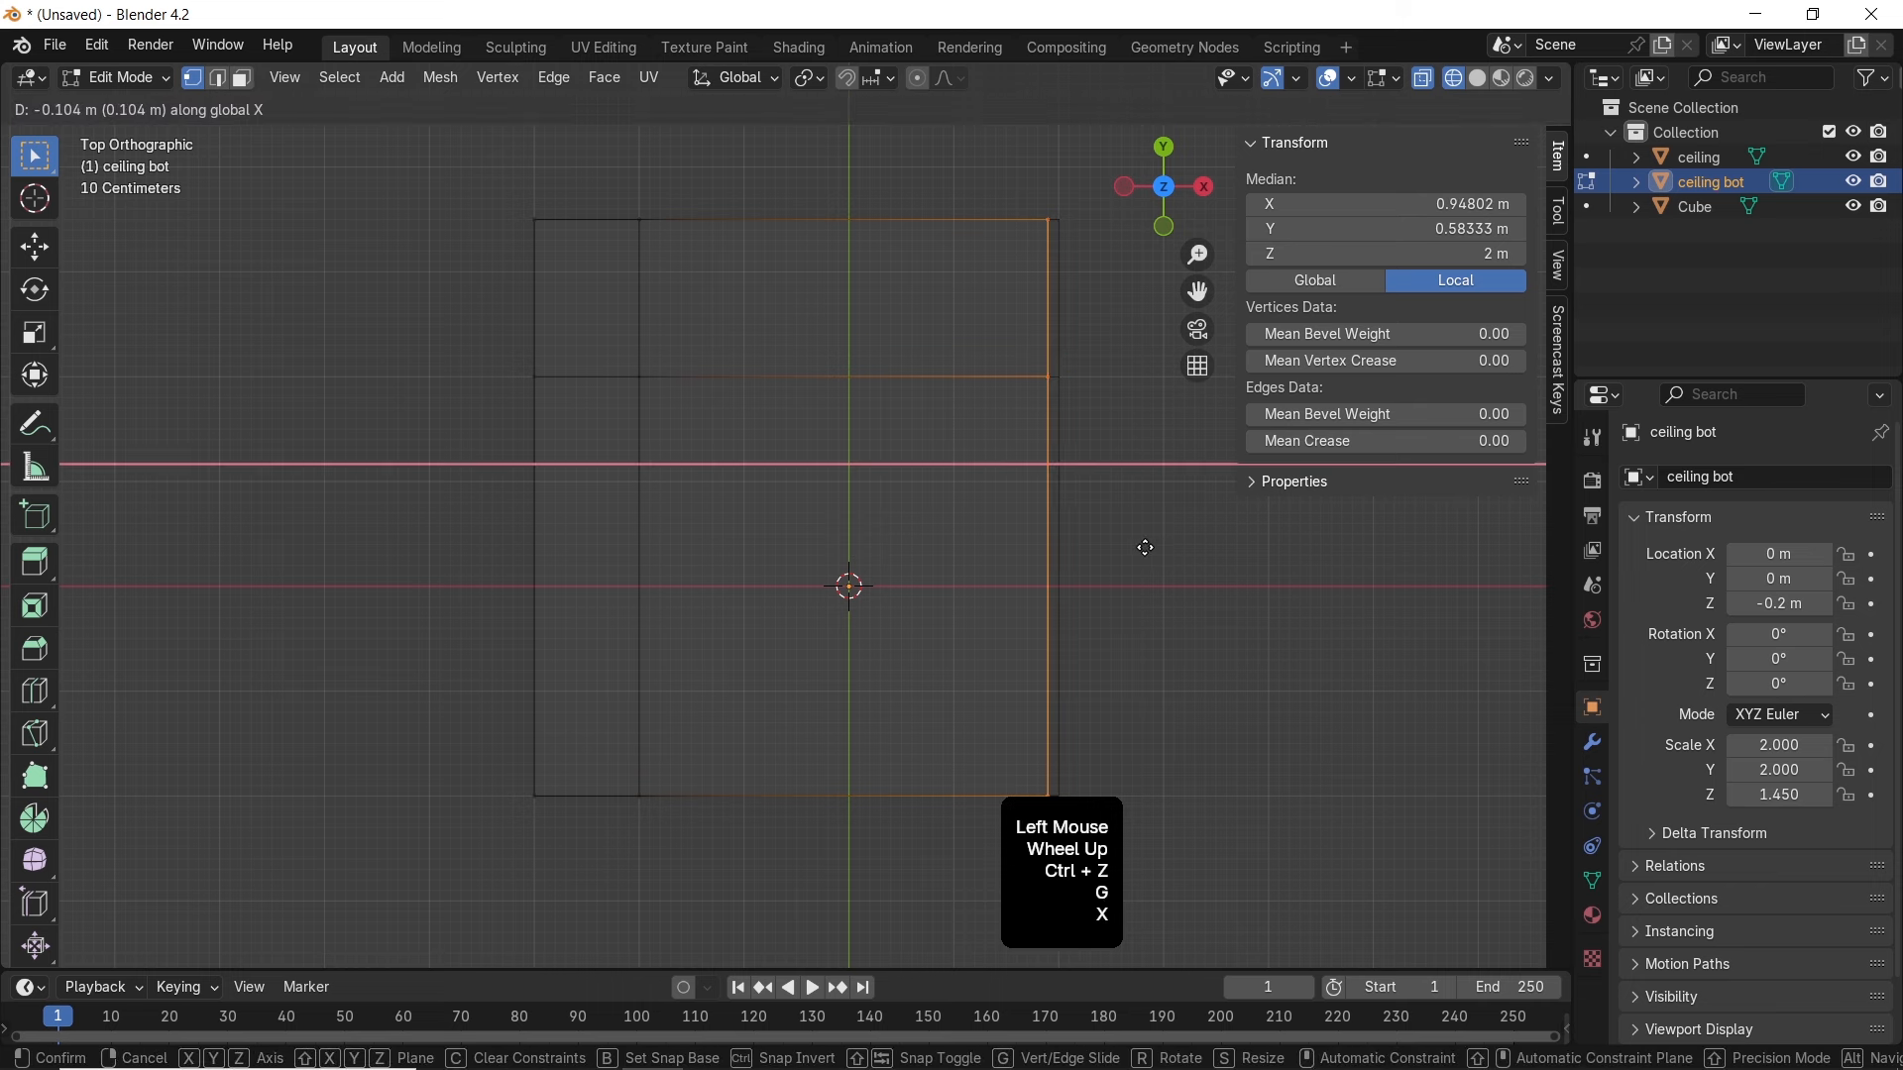
{"action": "type", "text": "0.1"}
{"action": "type", "text": "-"}
{"action": "left_click", "coordinate": [1146, 548]}
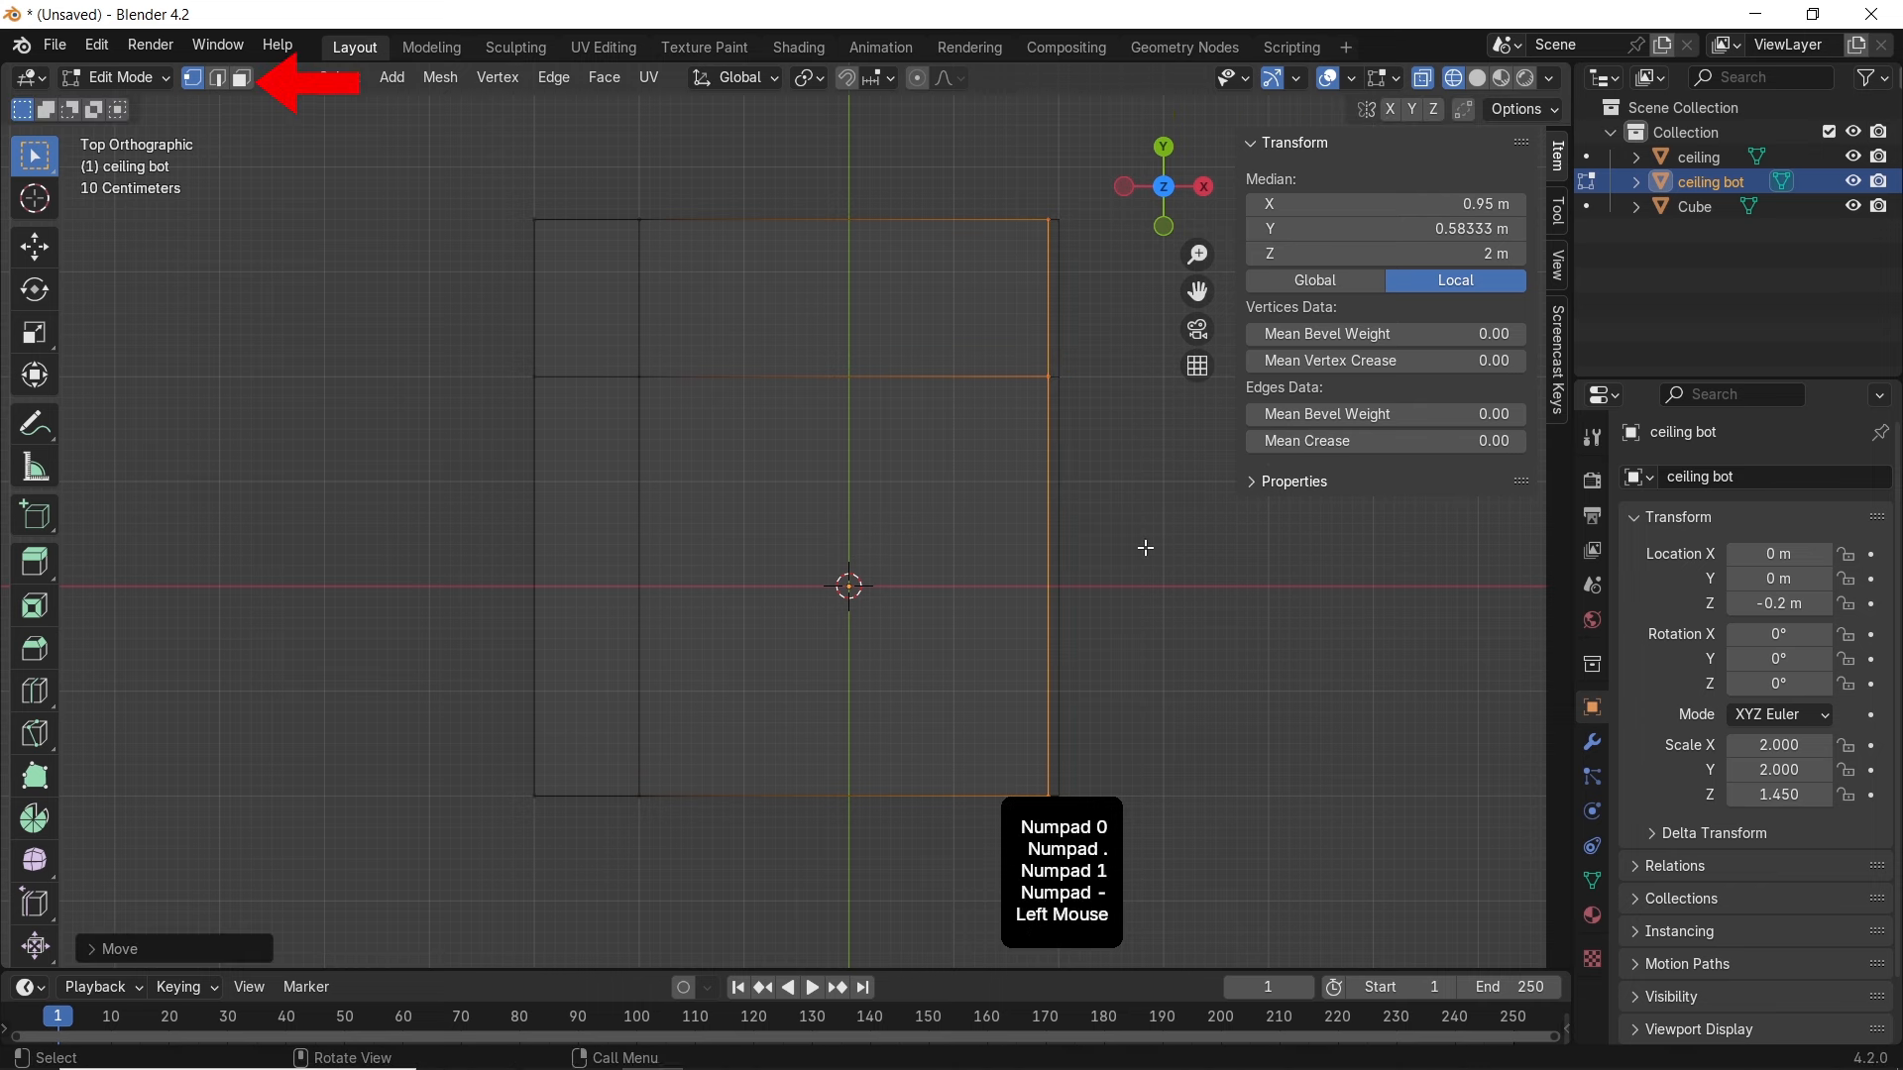
Move the vertices along the positive Y edge of ceiling bot -0.1 m along Y
{"action": "left_click_drag", "start_coordinate": [495, 149], "coordinate": [1106, 280]}
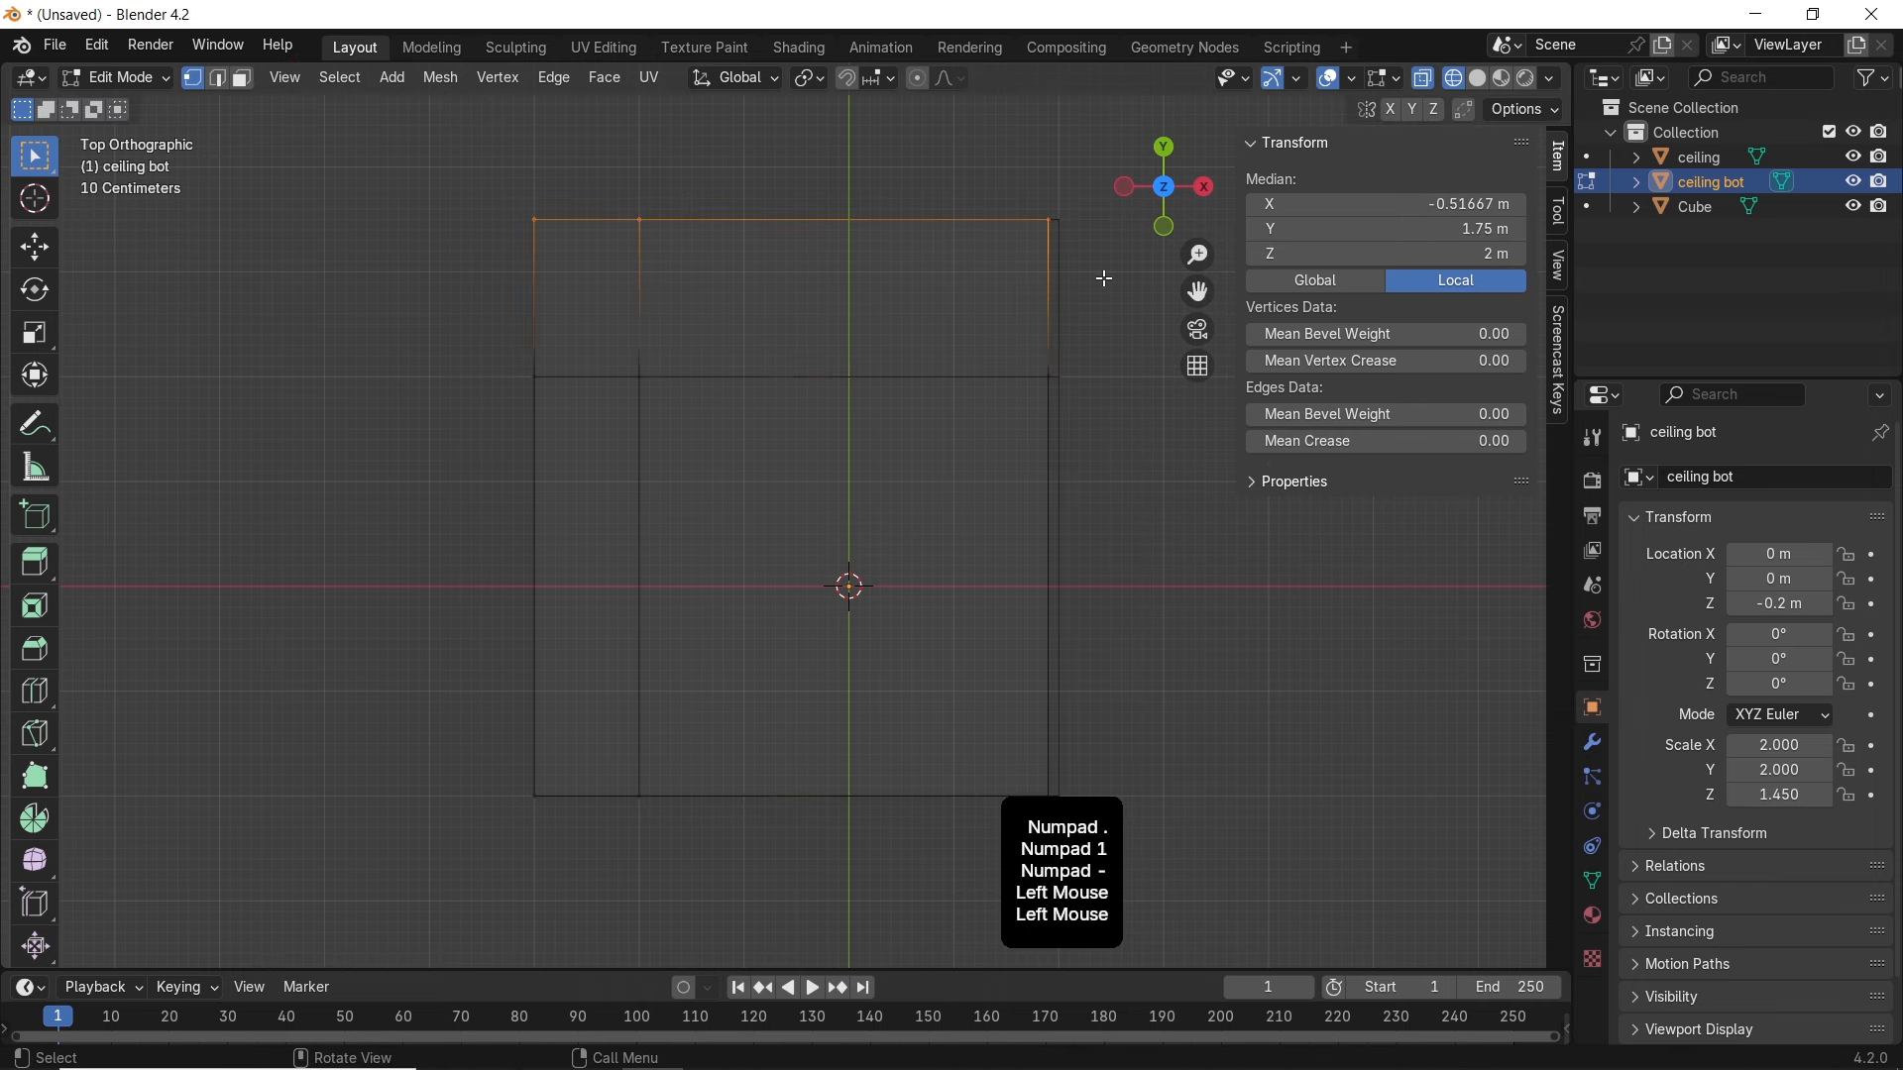
{"action": "type", "text": "gy0.1"}
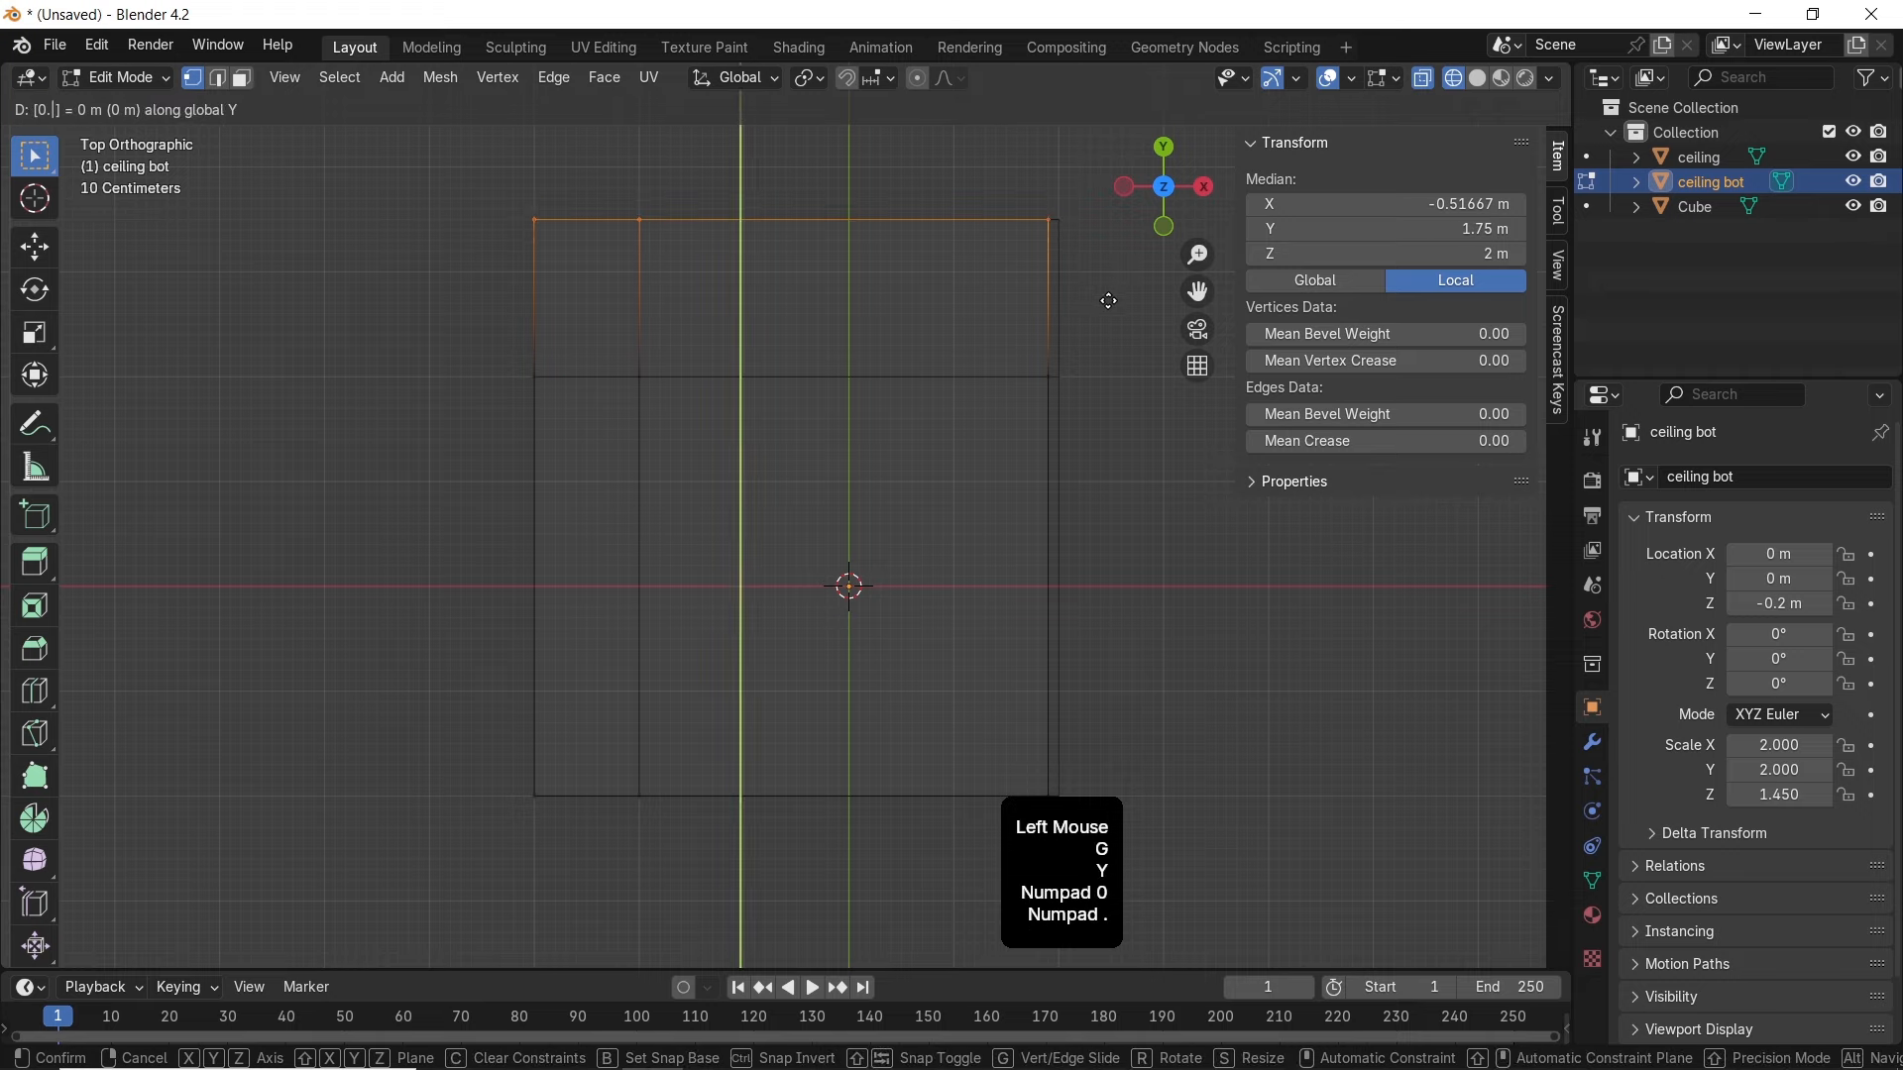
{"action": "type", "text": "-"}
{"action": "left_click", "coordinate": [1108, 300]}
Return to Object Mode with solid shading and enable the wireframe overlay inside the room
{"action": "middle_click_drag", "start_coordinate": [1118, 494], "coordinate": [1067, 267]}
{"action": "key", "text": "Tab"}
{"action": "mouse_move", "coordinate": [929, 409]}
{"action": "middle_mouse_down", "text": "shift"}
{"action": "mouse_move", "coordinate": [794, 552]}
{"action": "mouse_move", "coordinate": [918, 343]}
{"action": "middle_mouse_up", "text": "shift"}
{"action": "scroll", "coordinate": [786, 602], "scroll_direction": "up", "scroll_amount": 2}
{"action": "scroll", "coordinate": [783, 602], "scroll_direction": "up", "scroll_amount": 2}
{"action": "key", "text": "z"}
{"action": "middle_click_drag", "start_coordinate": [795, 515], "coordinate": [595, 507]}
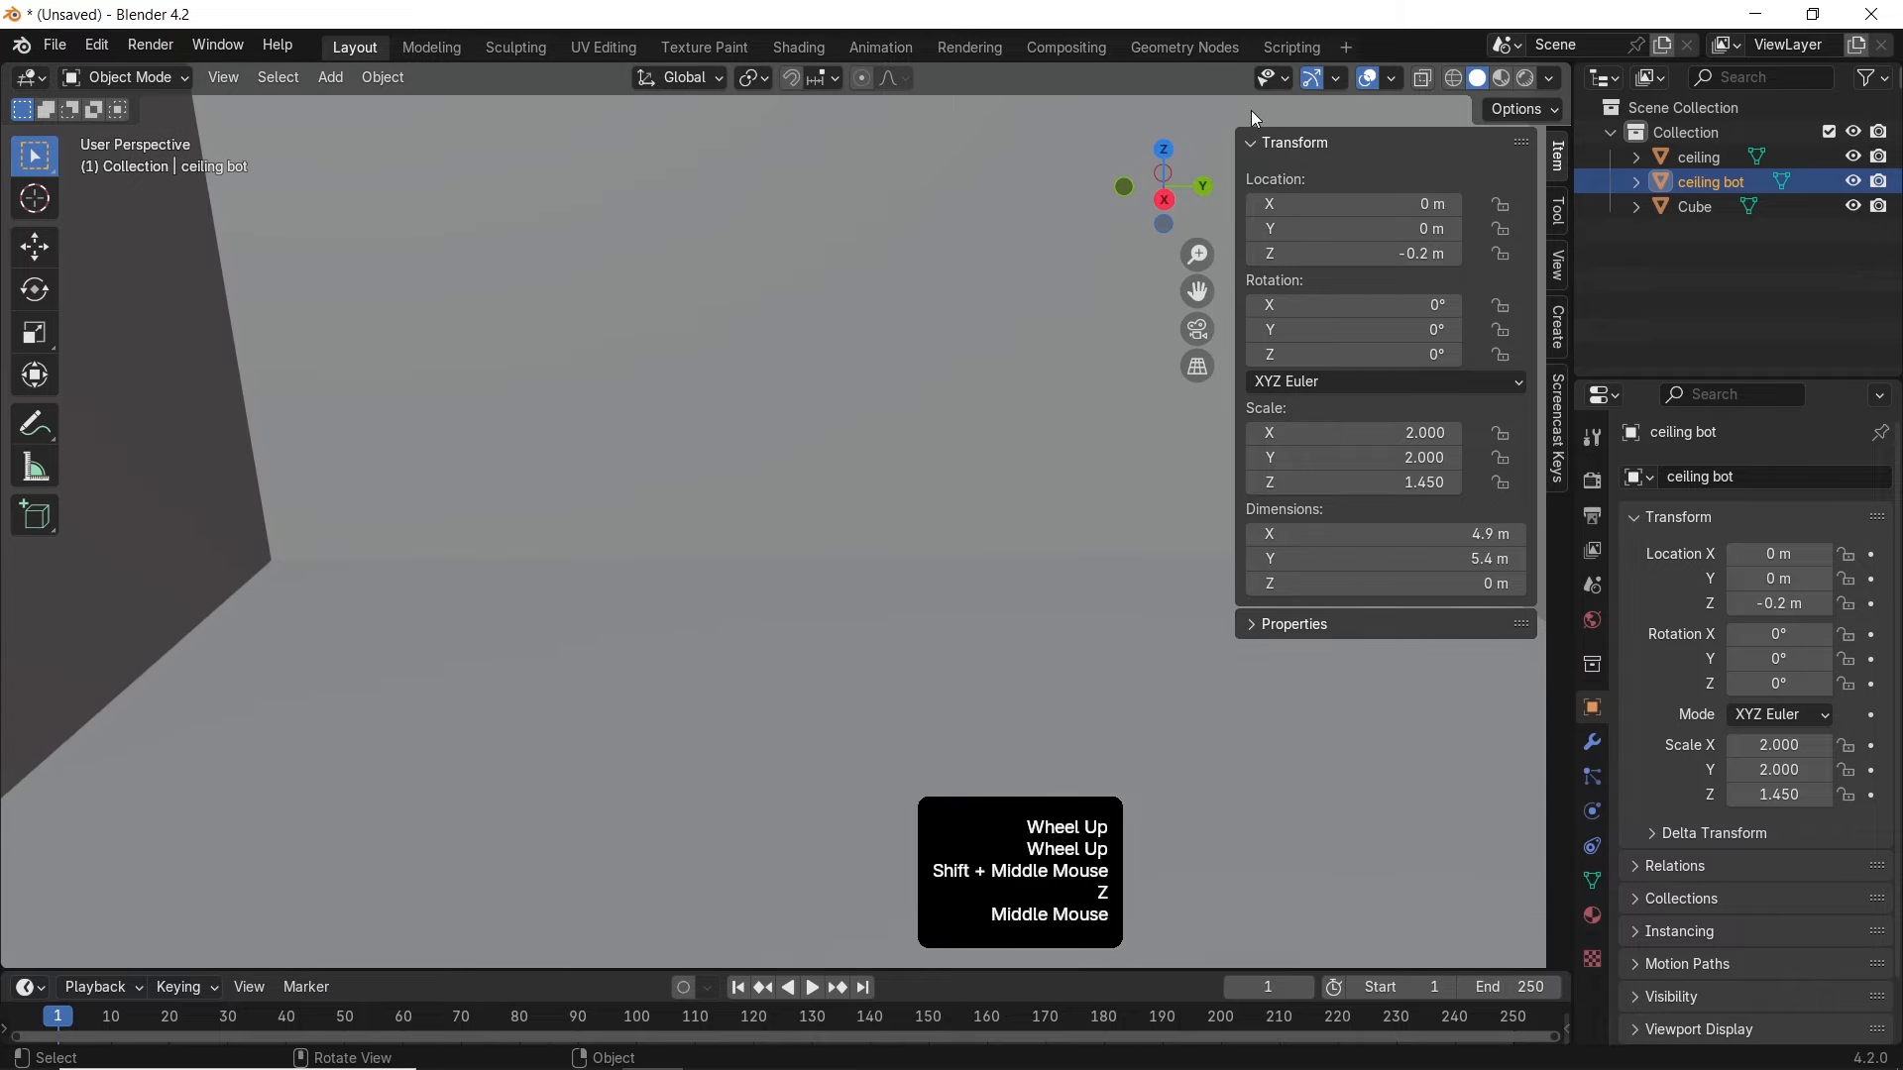
{"action": "left_click", "coordinate": [1389, 80]}
{"action": "left_click", "coordinate": [1229, 498]}
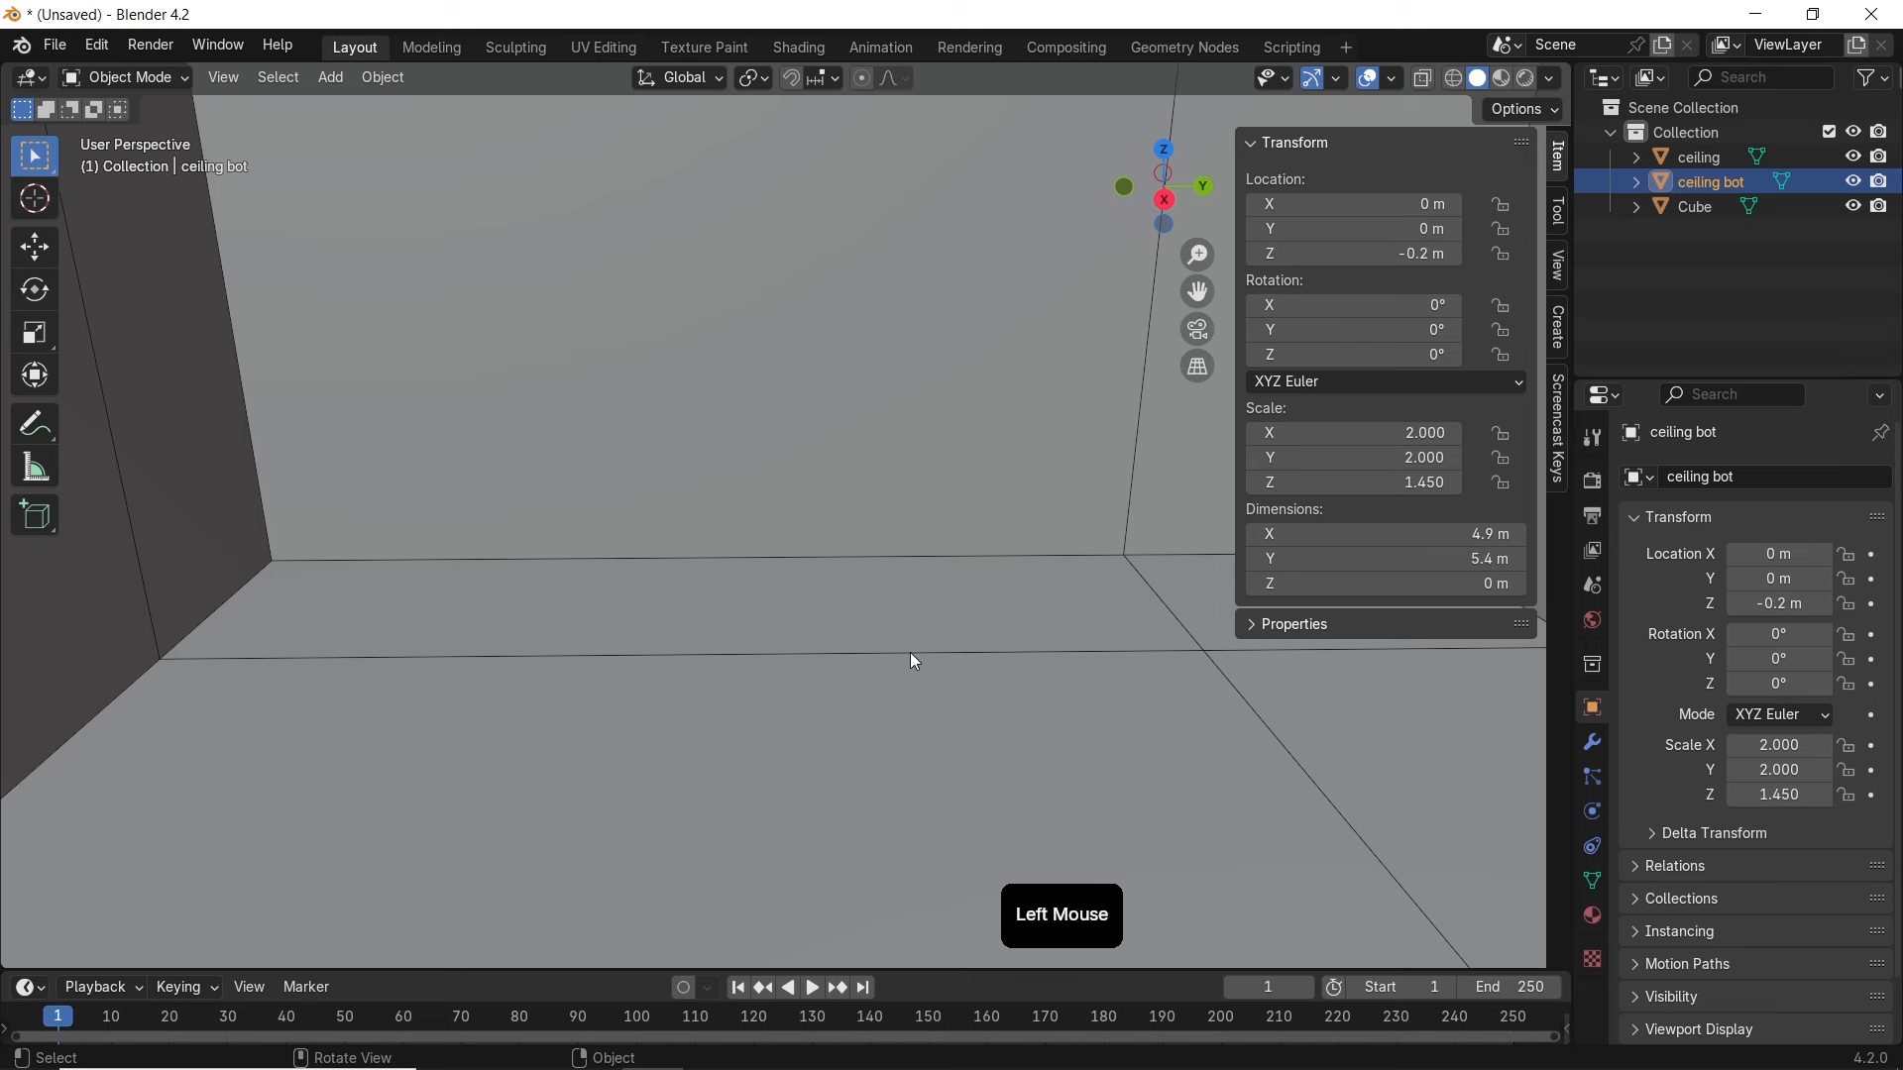
Add a cube and set its dimensions to 0.1 m in X and 0.7 m in Y
{"action": "key", "text": "shift+a"}
{"action": "key", "text": "shift+a"}
{"action": "left_click", "coordinate": [788, 575]}
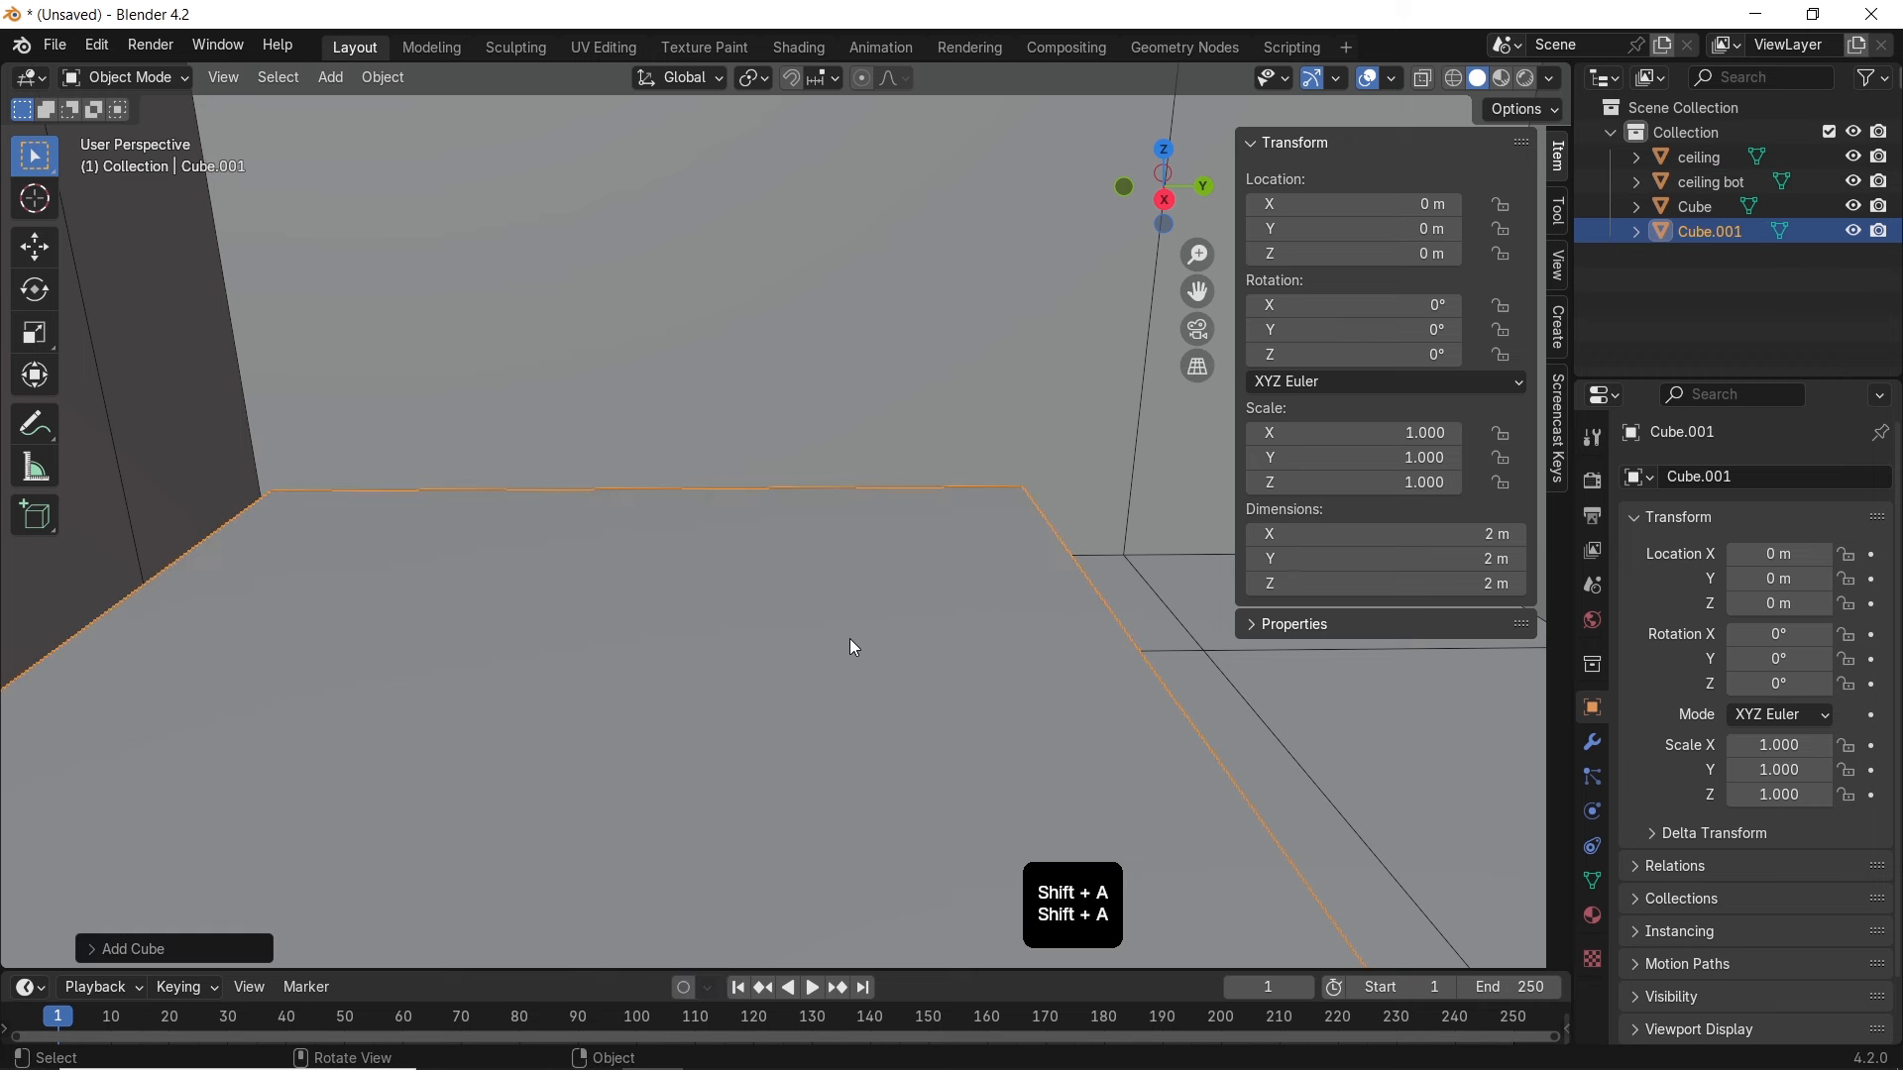
{"action": "left_click_drag", "start_coordinate": [1318, 560], "coordinate": [1407, 536]}
{"action": "left_click", "coordinate": [1421, 543]}
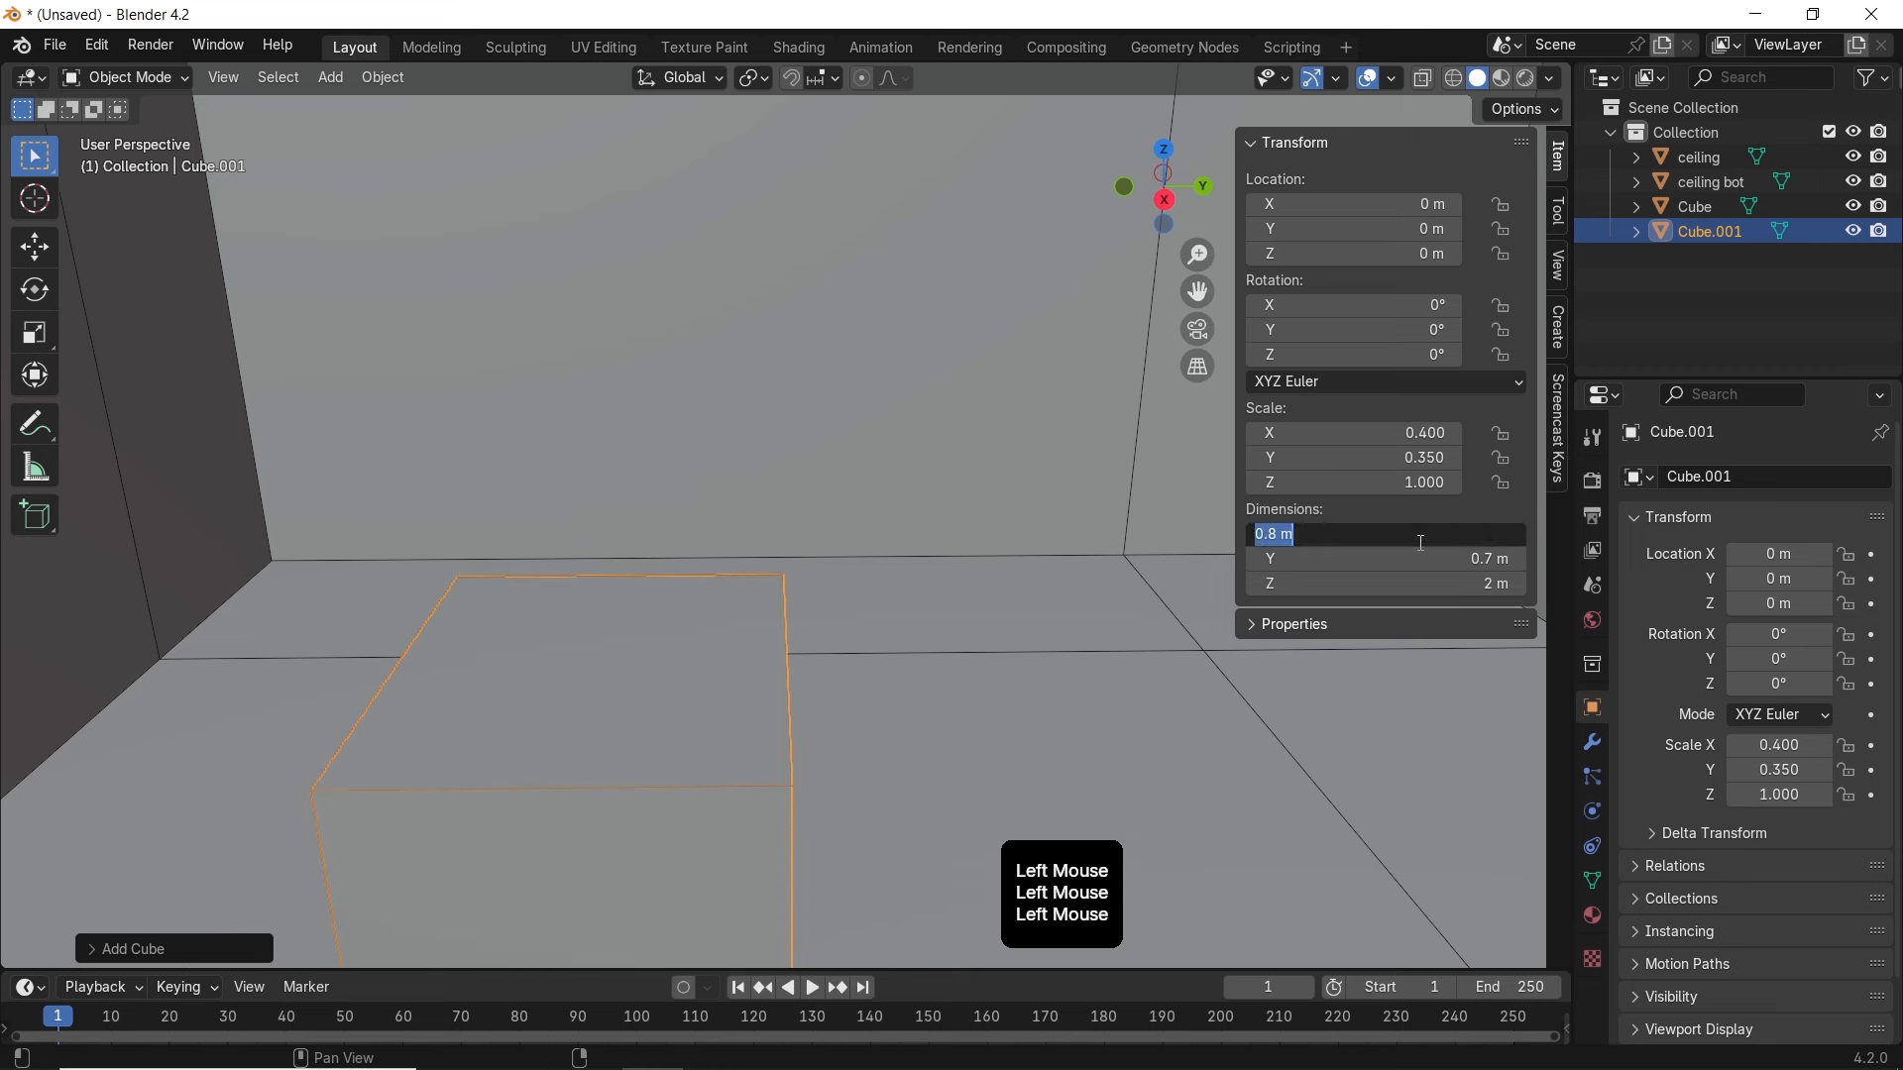
{"action": "type", "text": "0.1"}
{"action": "key", "text": "Return"}
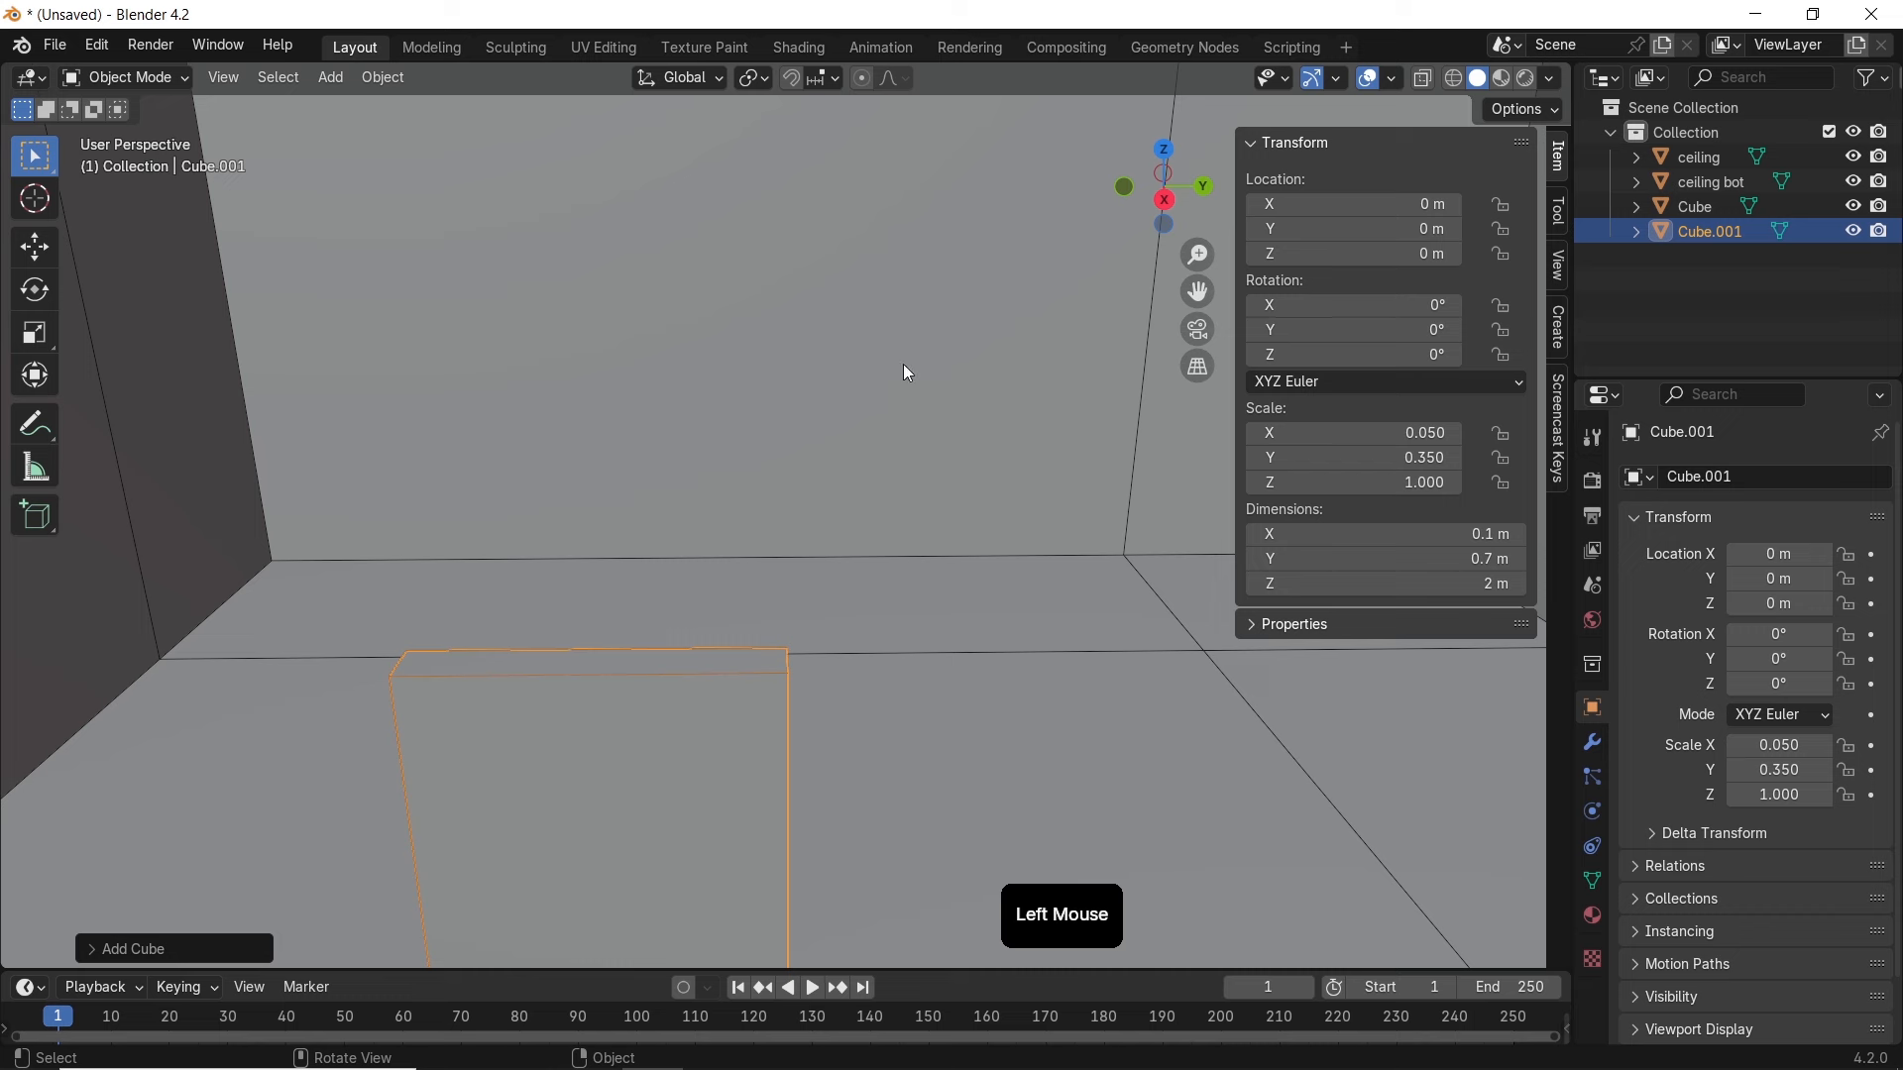
Turn on cavity in the viewport shading and enable snapping with vertices as the target
{"action": "left_click", "coordinate": [1554, 79]}
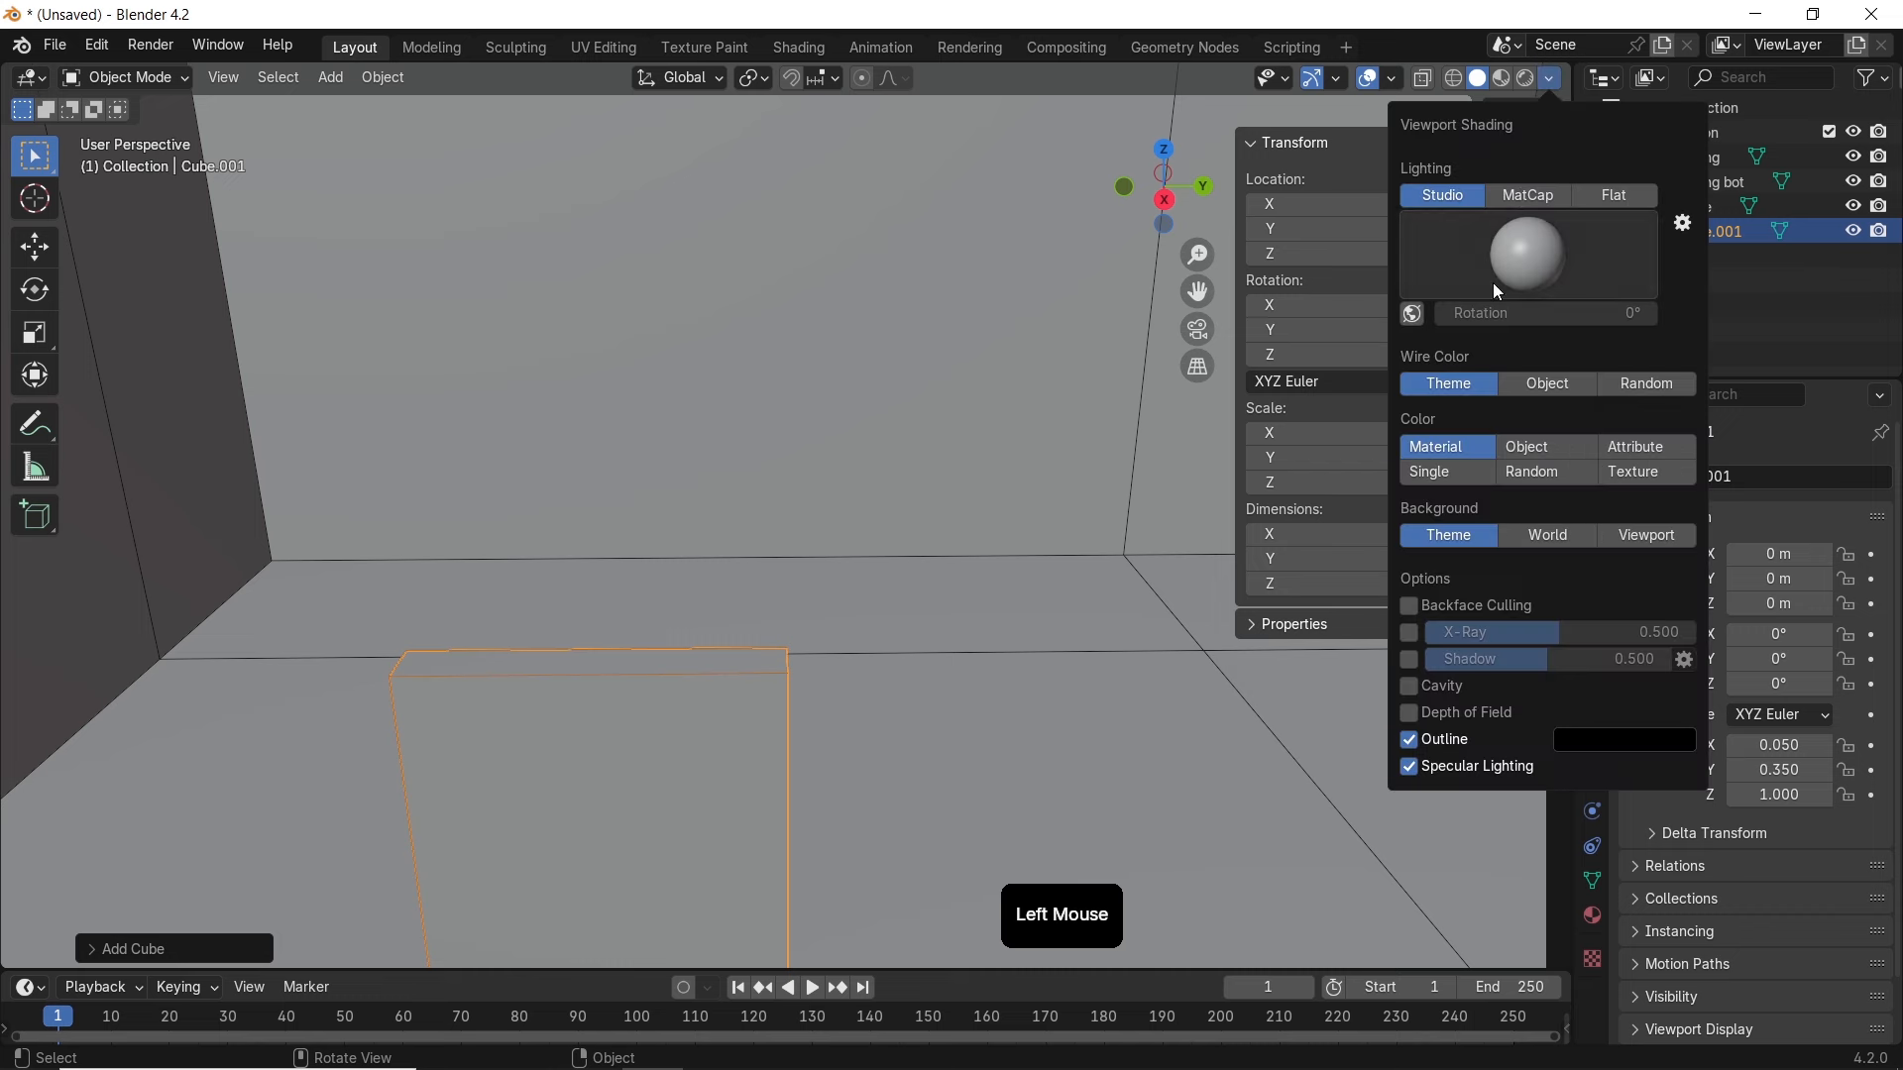
{"action": "left_click", "coordinate": [1410, 689]}
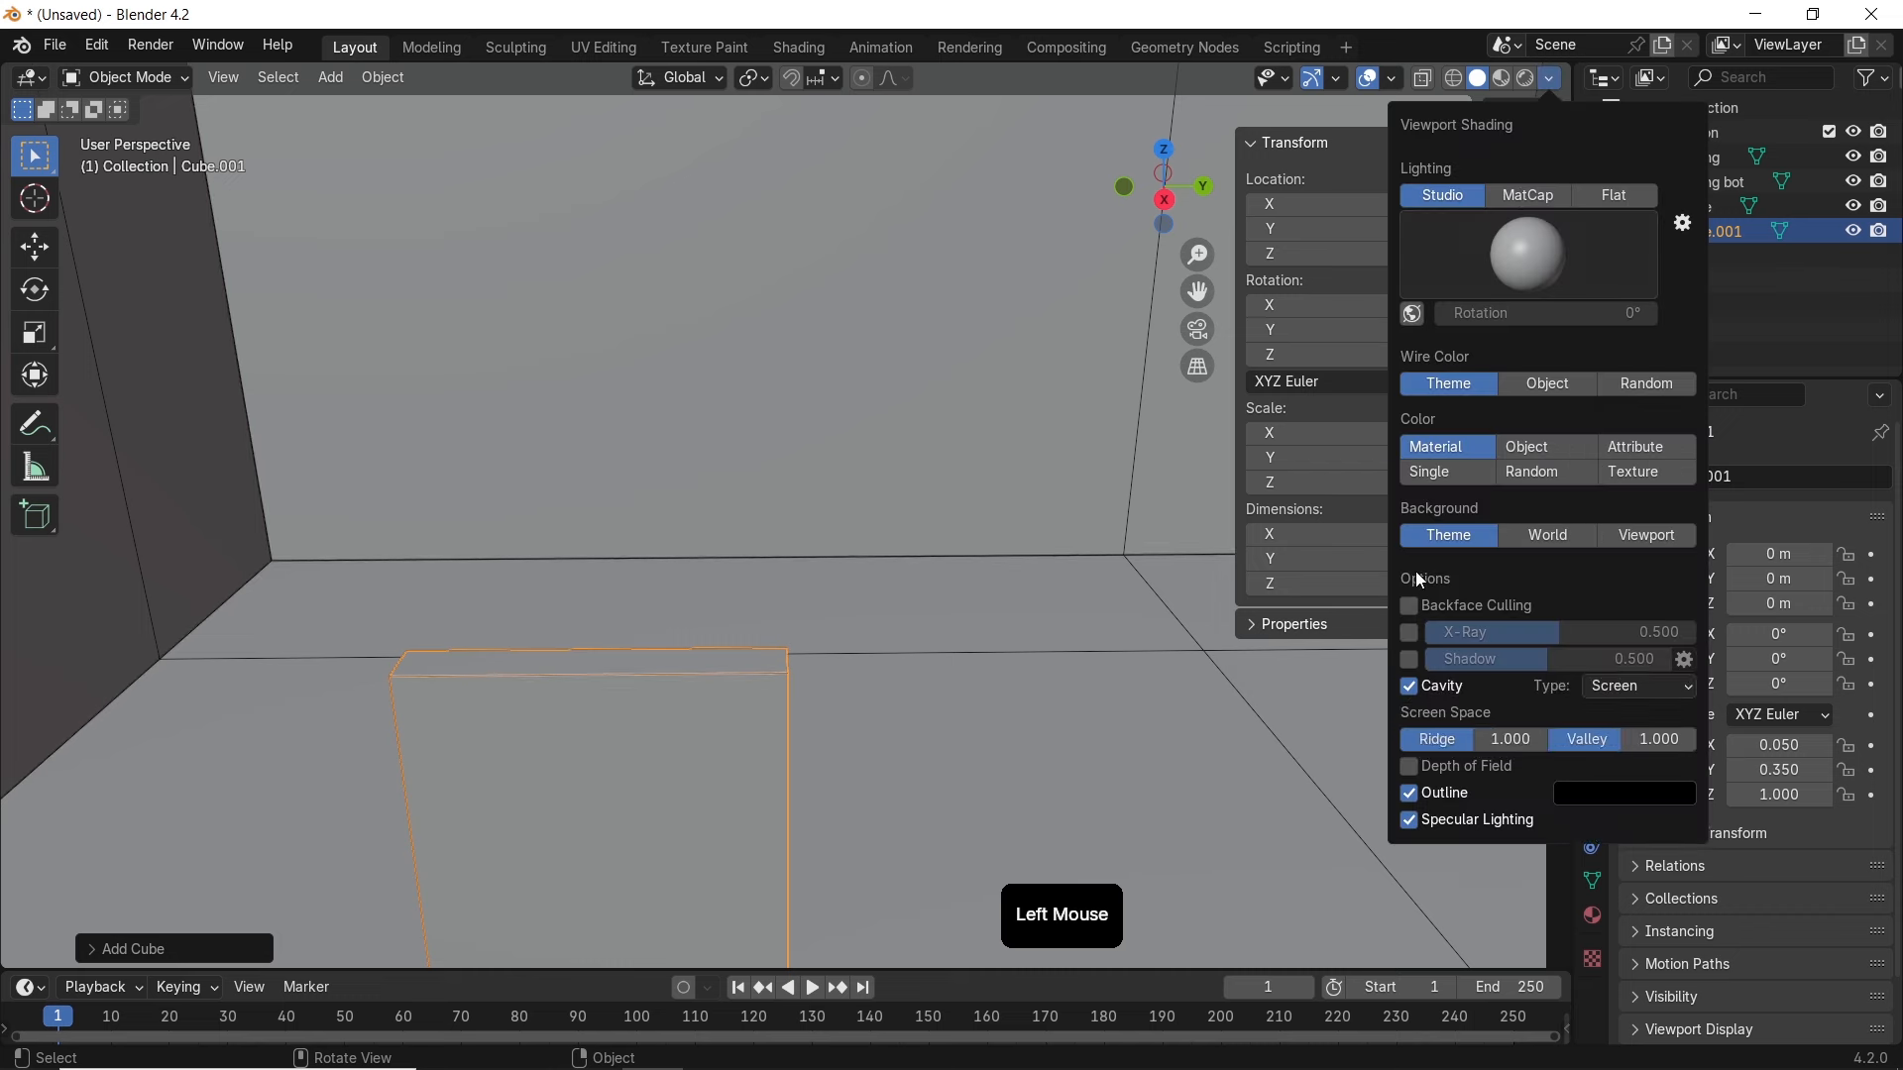
{"action": "left_click", "coordinate": [794, 77]}
{"action": "left_click", "coordinate": [821, 79]}
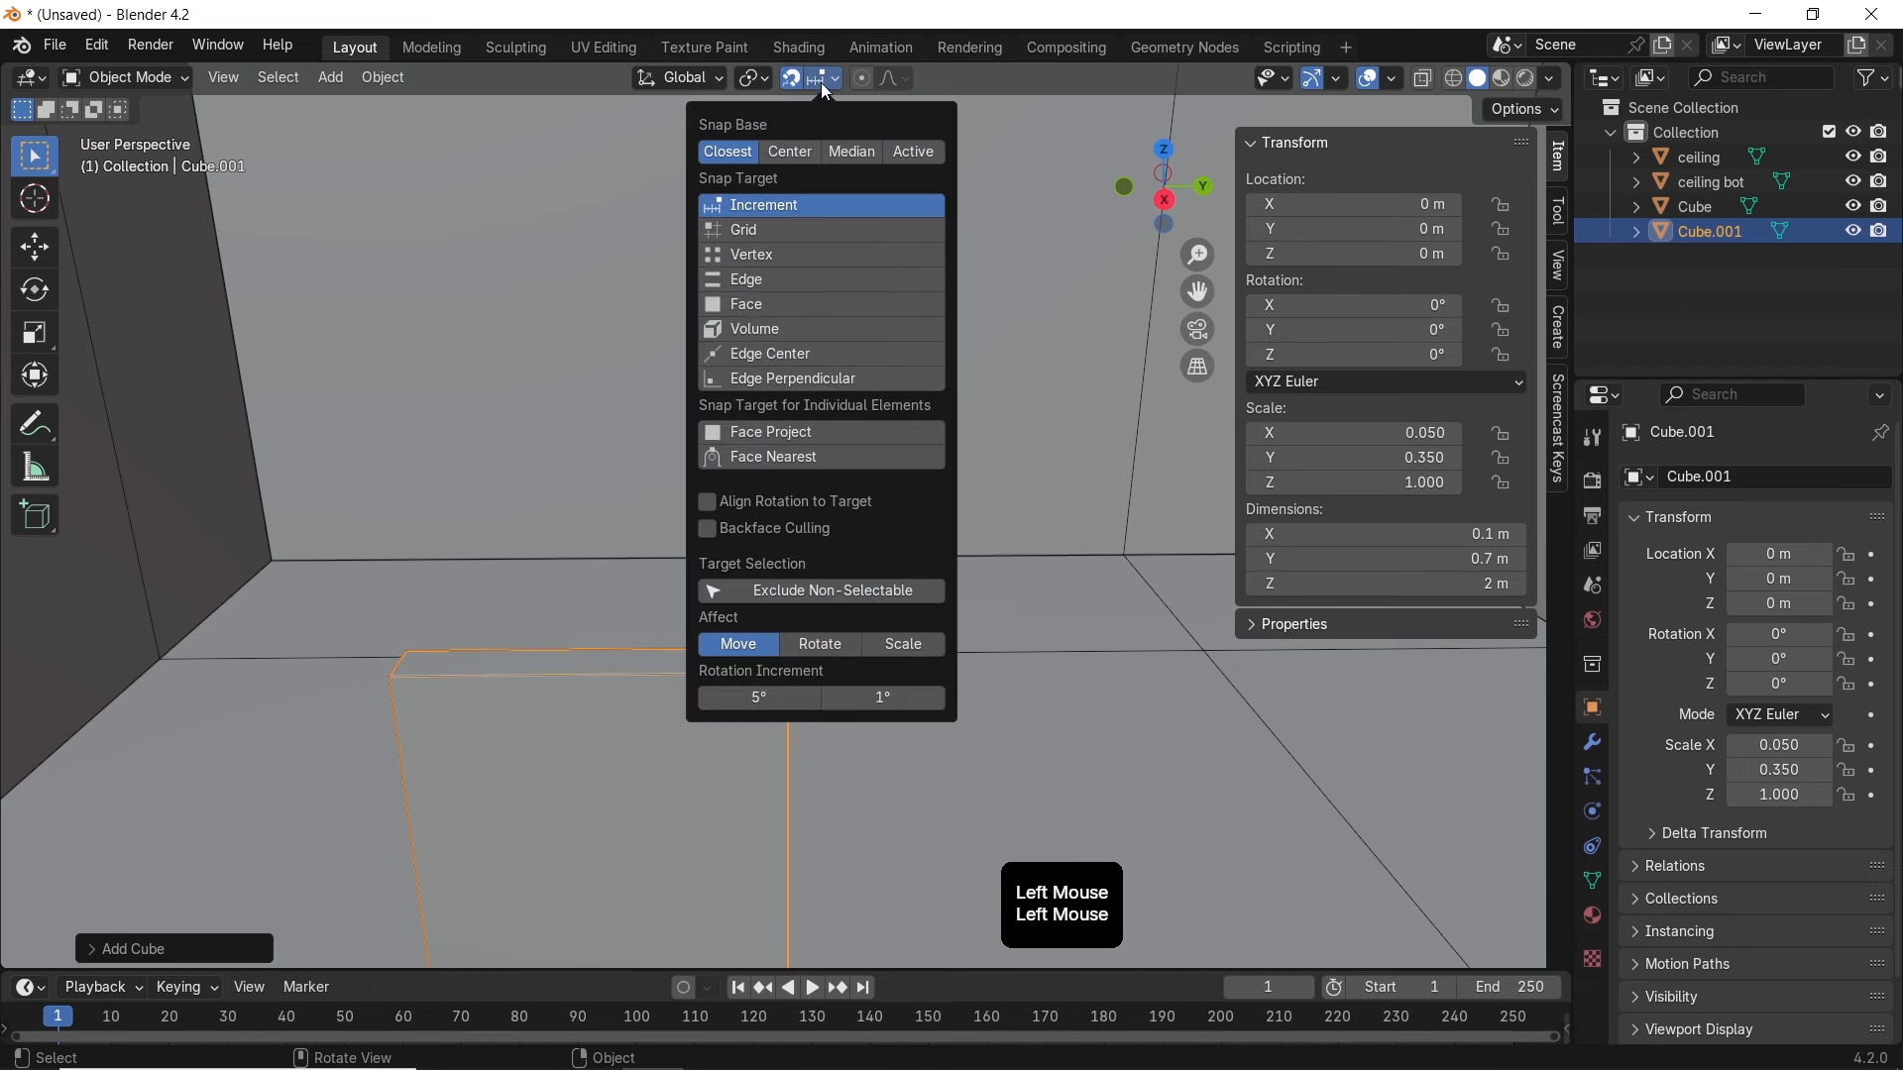
{"action": "left_click", "coordinate": [777, 254]}
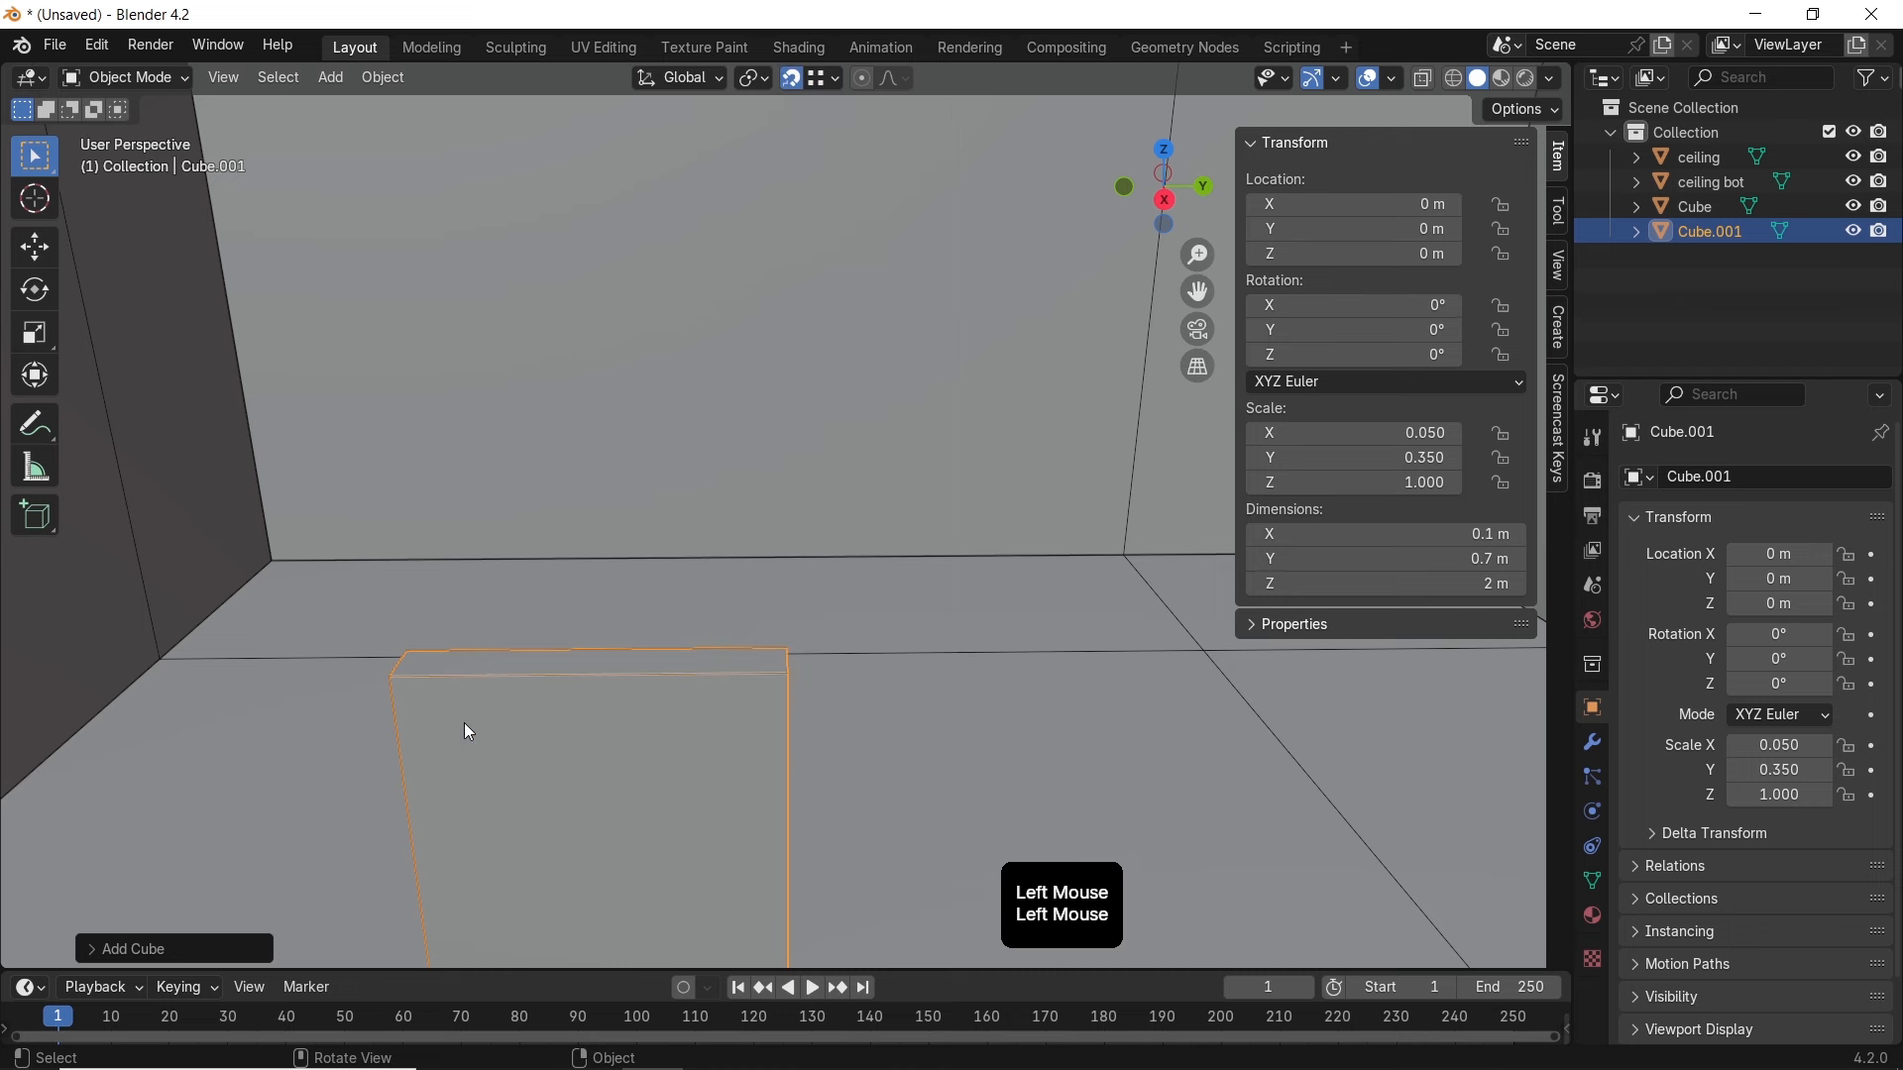
Move the thin cube to snap into the floor corner, placing it at X -1.95 m, Y -1.65 m, Z 1 m
{"action": "key", "text": "g"}
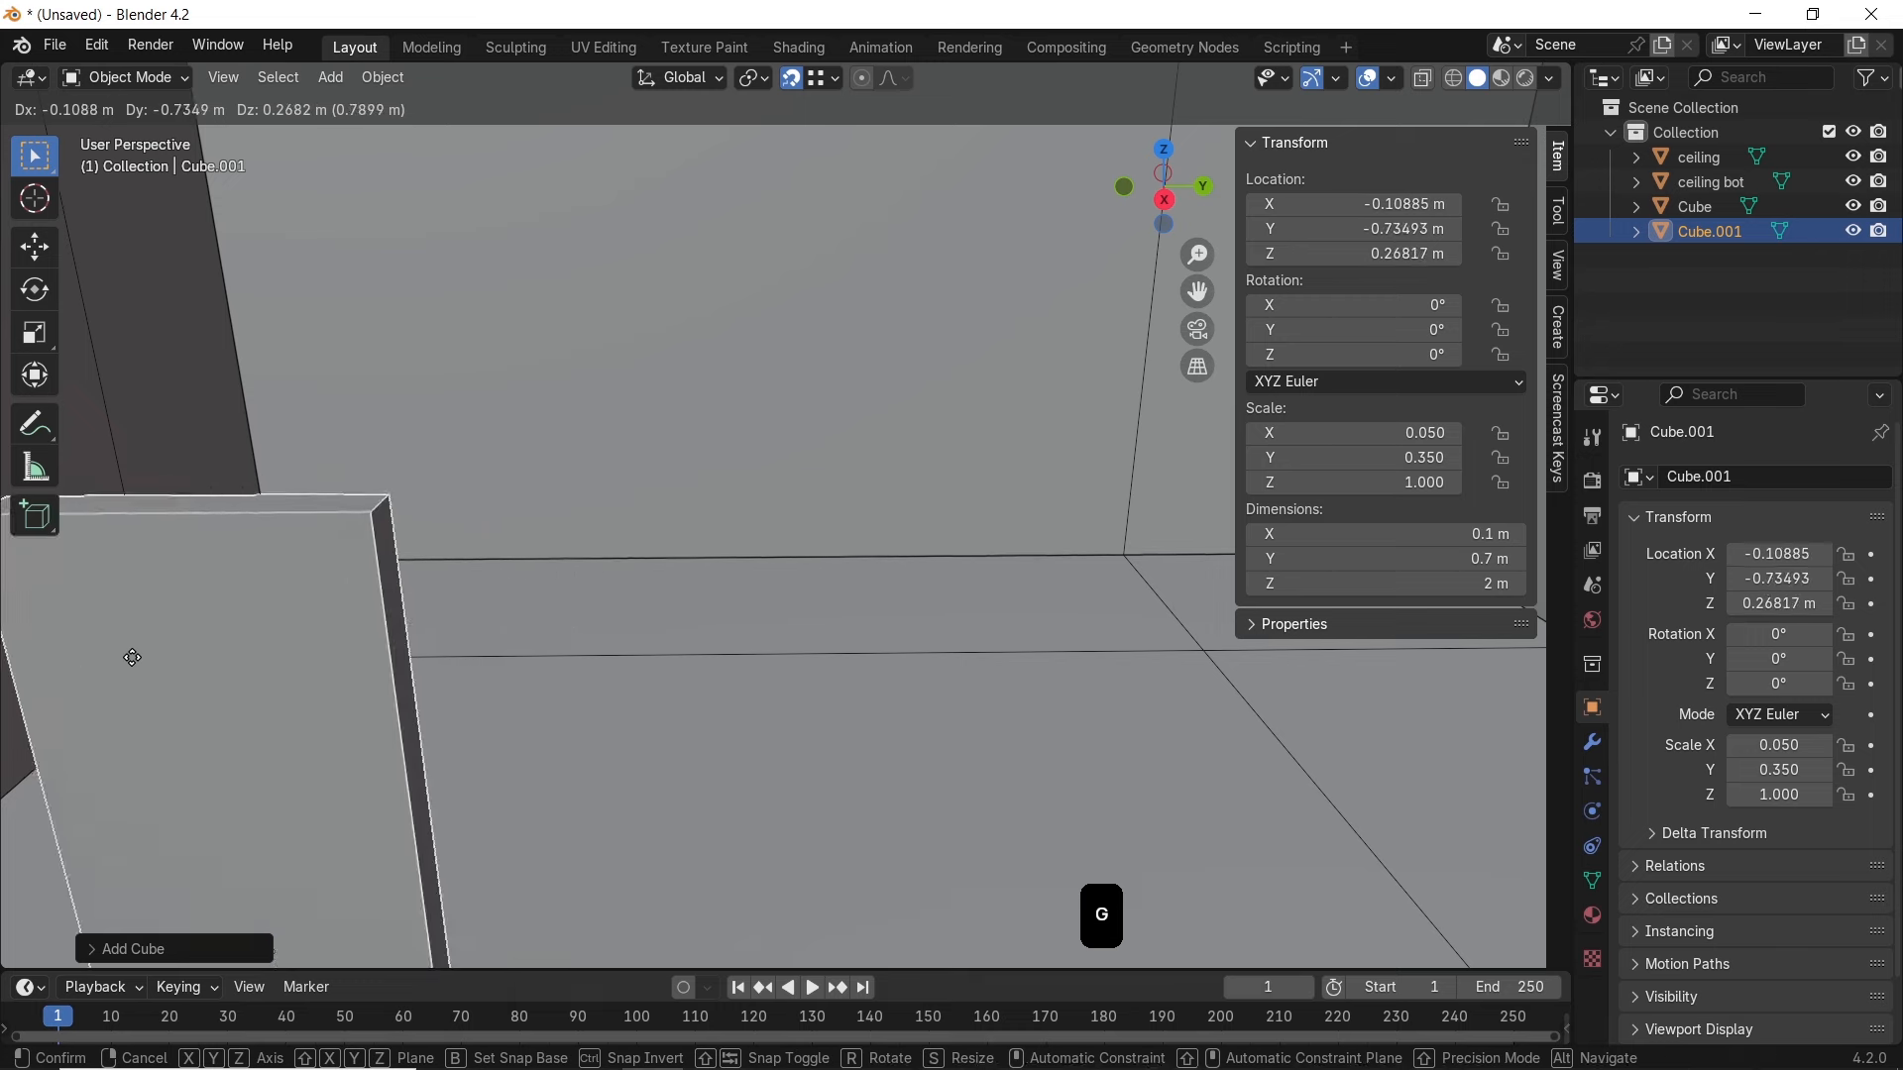
{"action": "left_click", "coordinate": [273, 650]}
Move the cube's narrow positive Y face along Y, snapping it to the far floor line intersection to lengthen the wall panel
{"action": "middle_click_drag", "start_coordinate": [274, 650], "coordinate": [591, 521]}
{"action": "scroll", "coordinate": [641, 456], "scroll_direction": "up", "scroll_amount": 1, "text": "shift"}
{"action": "middle_click_drag", "start_coordinate": [640, 456], "coordinate": [641, 404], "text": "shift"}
{"action": "key", "text": "Tab"}
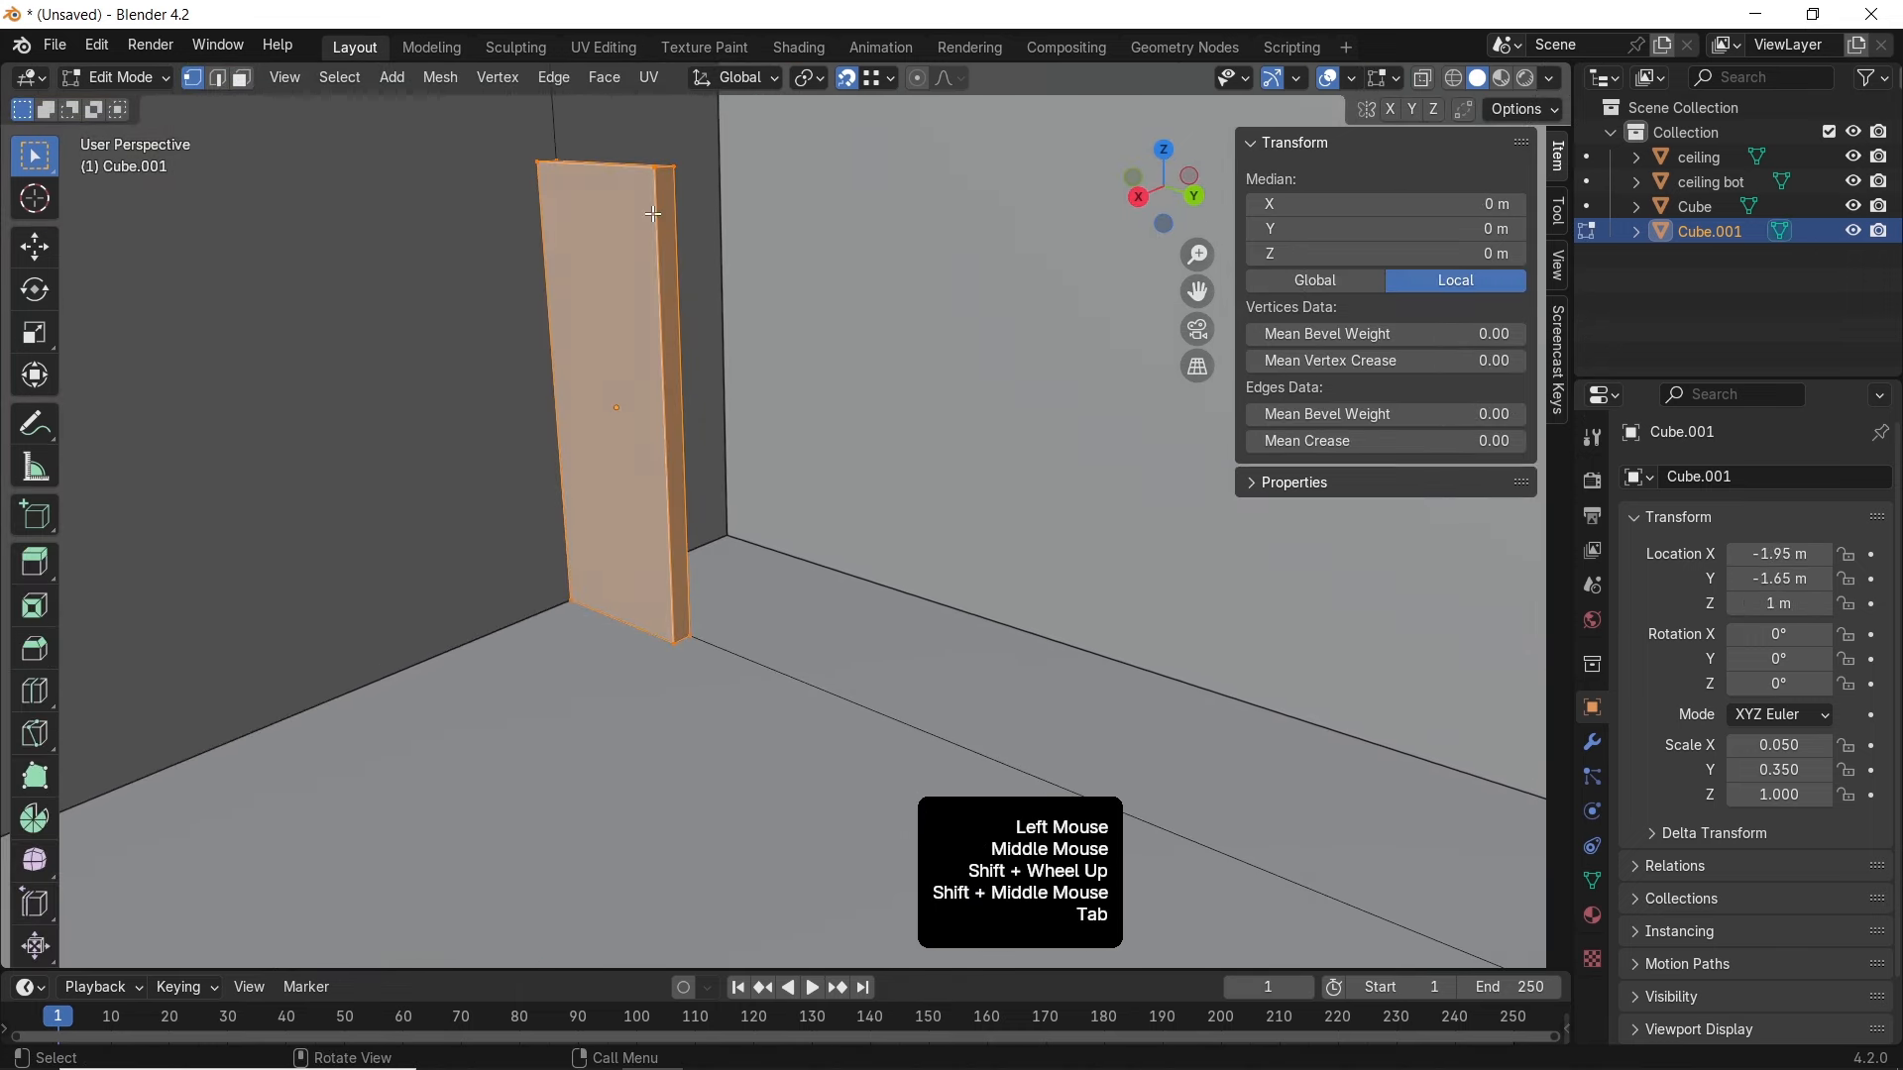
{"action": "key", "text": "3"}
{"action": "left_click", "coordinate": [663, 212]}
{"action": "middle_click_drag", "start_coordinate": [663, 212], "coordinate": [876, 391]}
{"action": "key", "text": "g"}
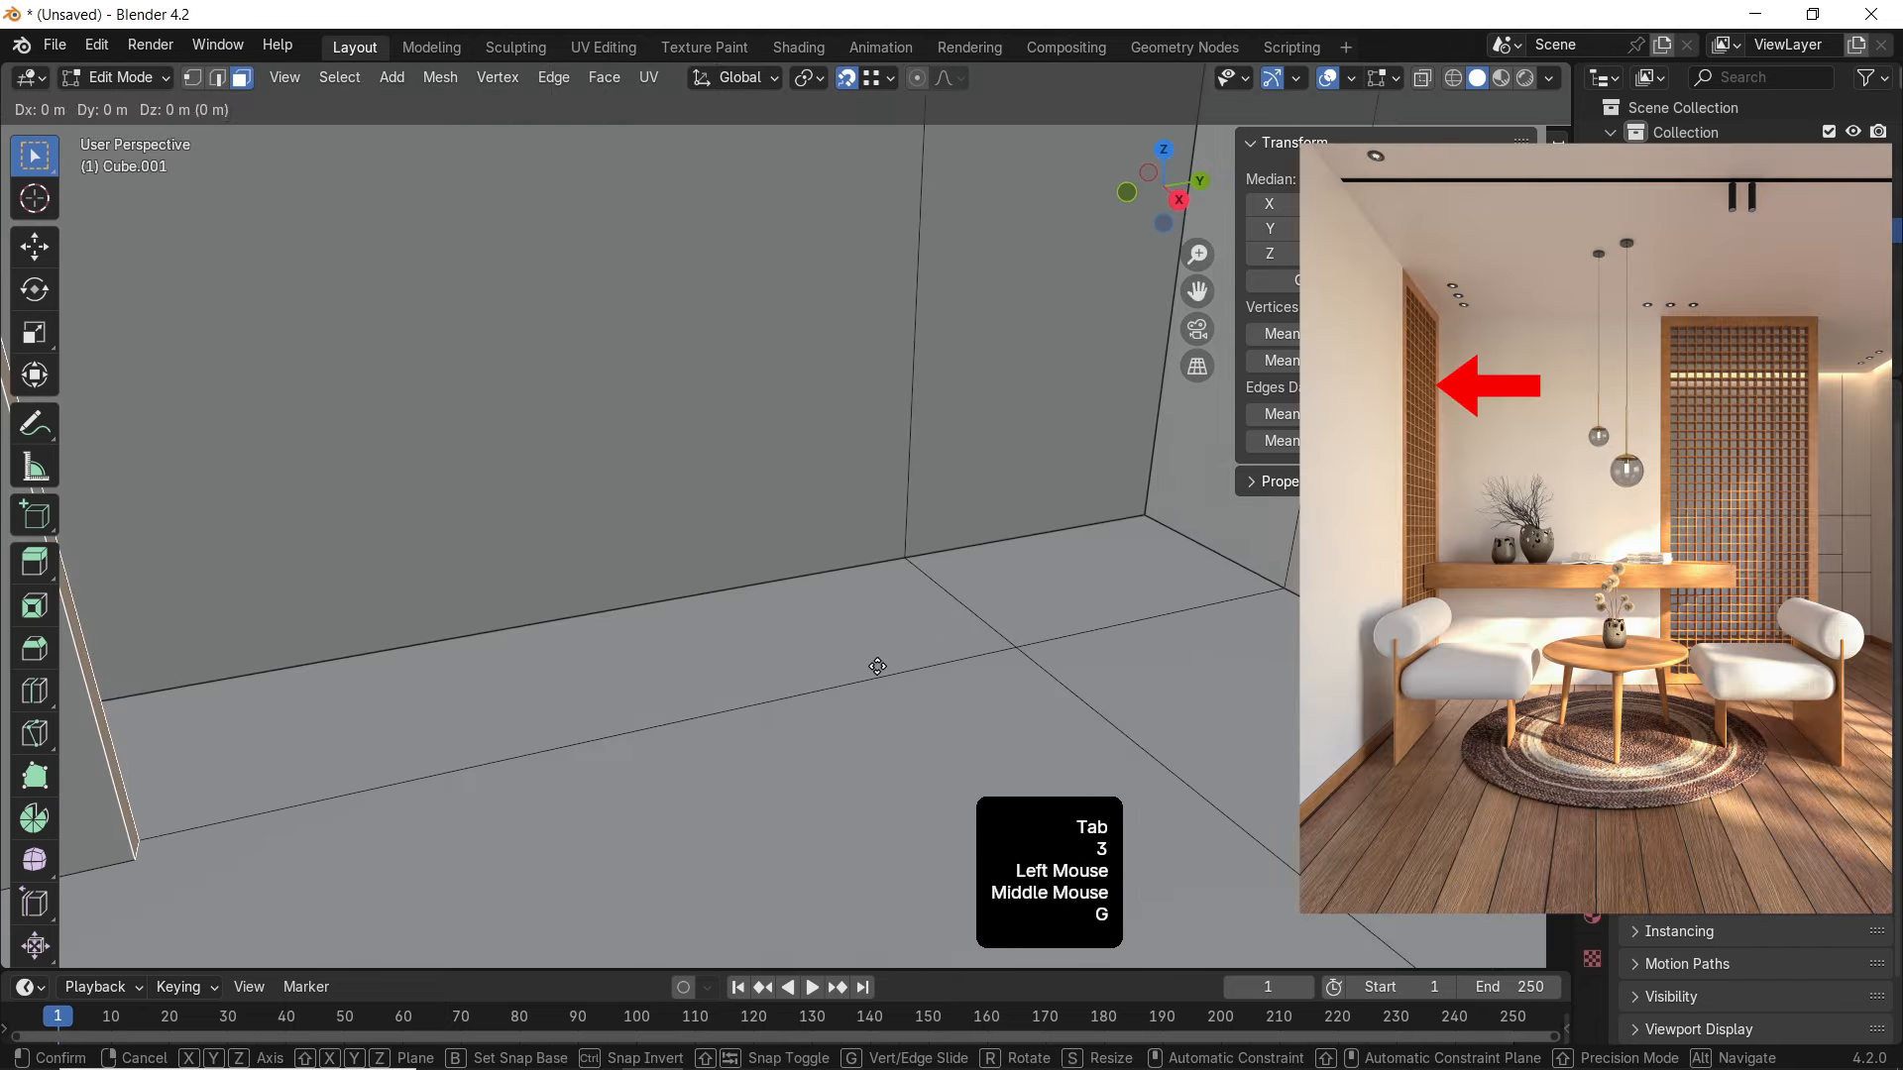
{"action": "key", "text": "y"}
{"action": "left_click", "coordinate": [1024, 654]}
Raise the panel's top face along Z, snapping it to the underside of the dropped ceiling
{"action": "middle_click_drag", "start_coordinate": [783, 451], "coordinate": [1007, 438], "text": "shift"}
{"action": "scroll", "coordinate": [1059, 373], "scroll_direction": "up", "scroll_amount": 2}
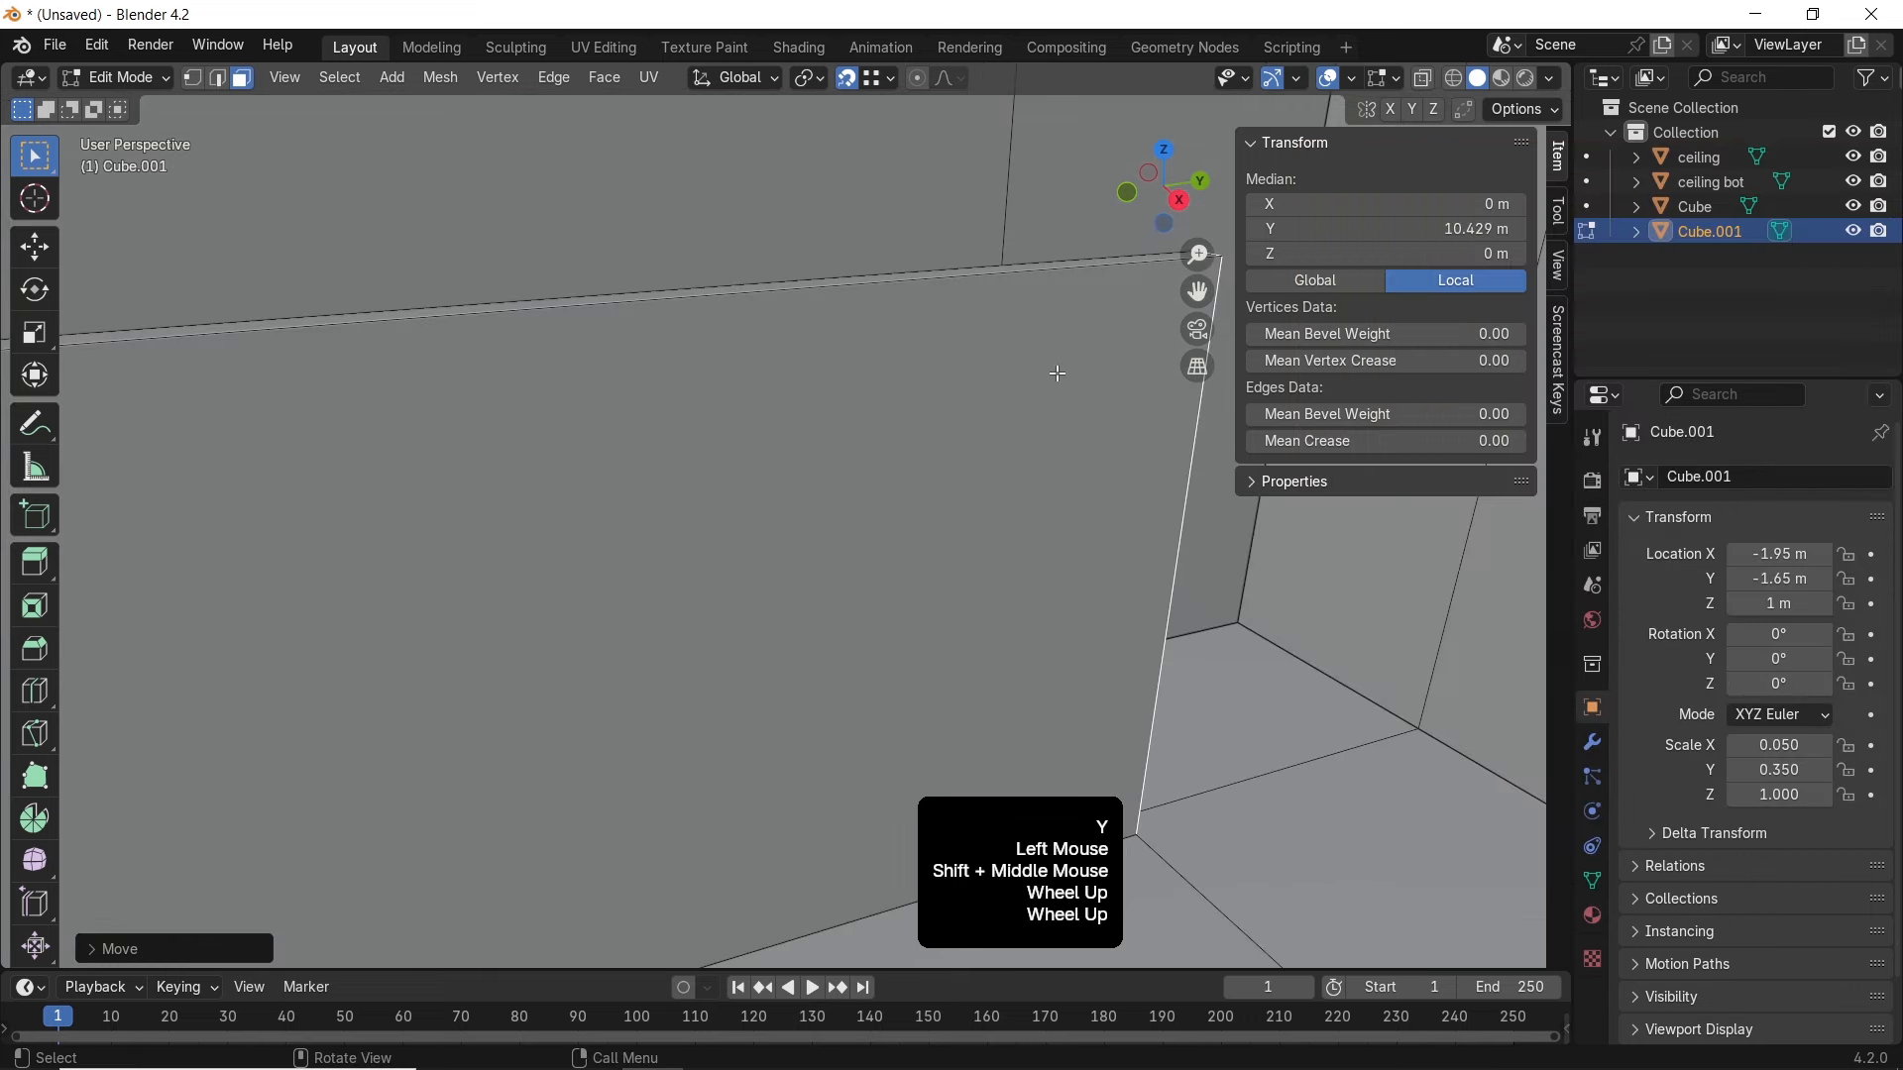
{"action": "left_click", "coordinate": [1116, 260]}
{"action": "middle_click_drag", "start_coordinate": [1116, 259], "coordinate": [1004, 368], "text": "shift"}
{"action": "key", "text": "g"}
{"action": "key", "text": "z"}
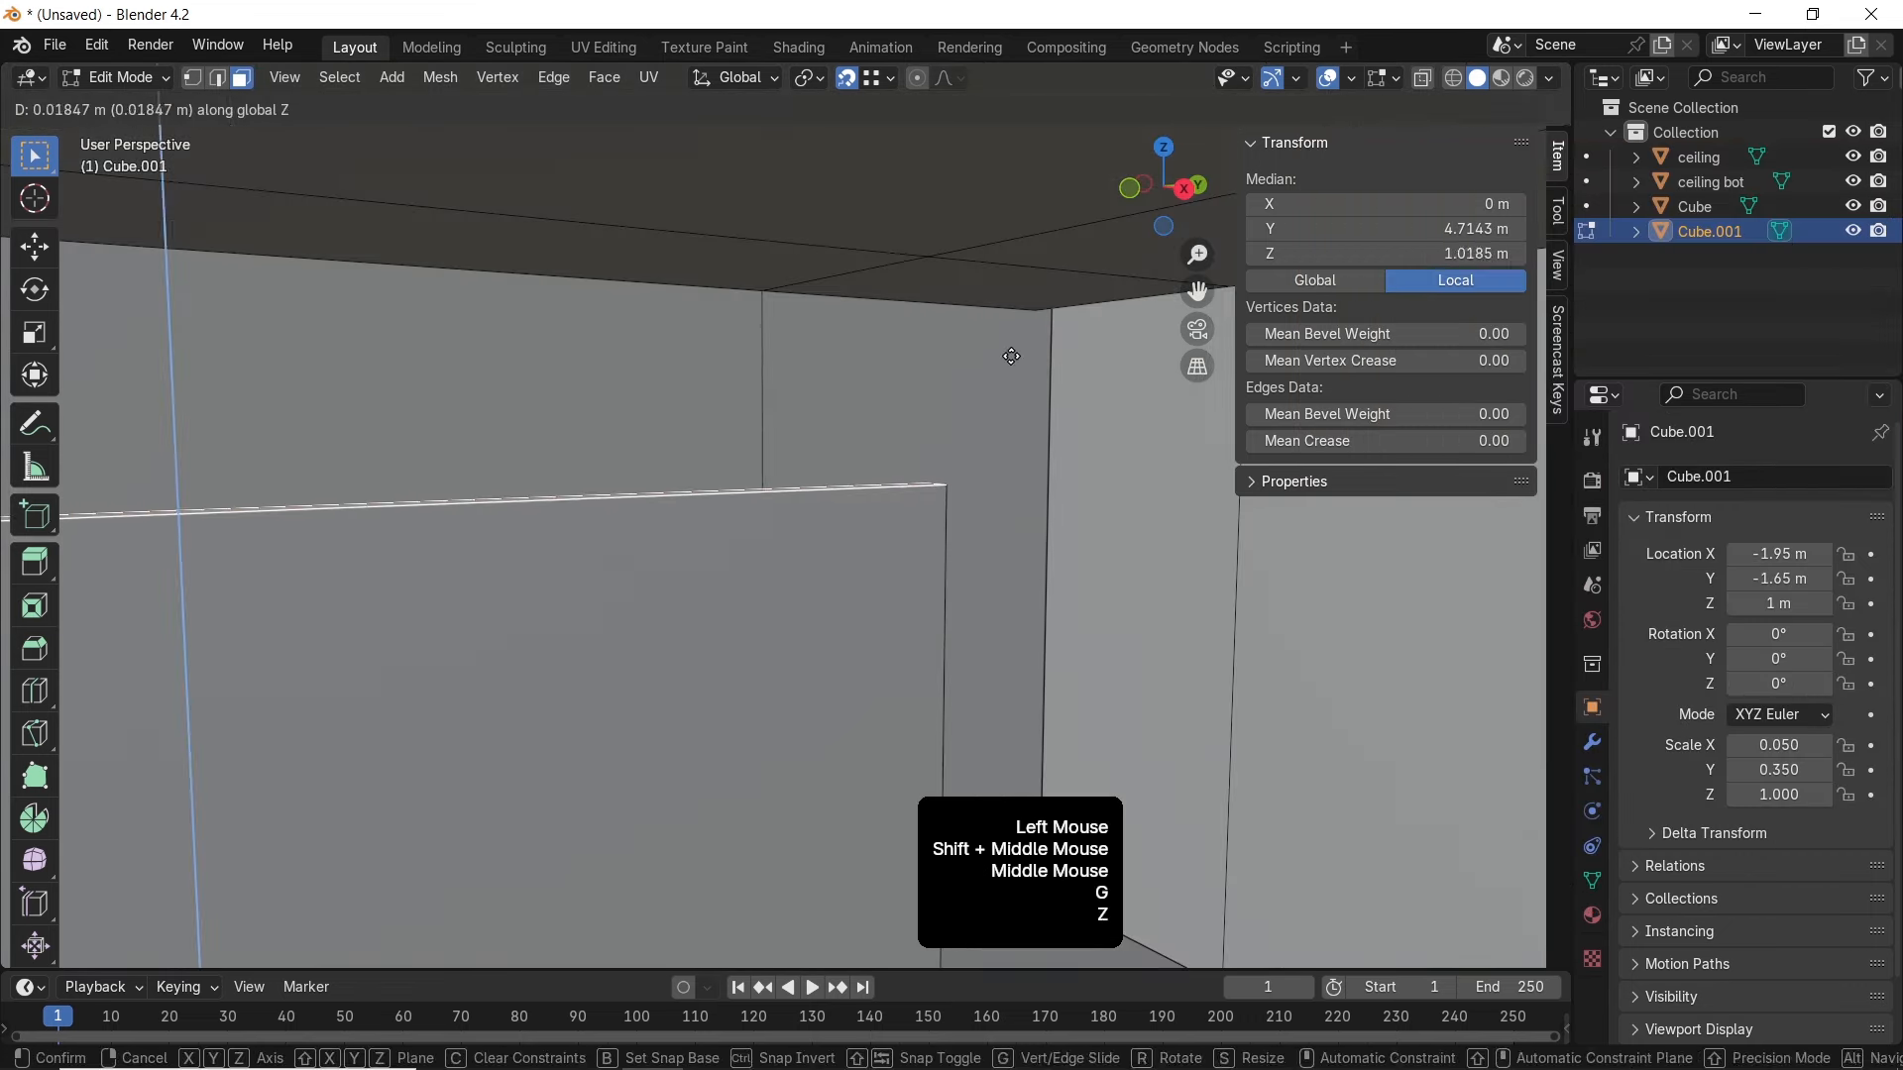
{"action": "left_click", "coordinate": [1054, 359]}
Move the panel's positive Y end face -1 m along Y
{"action": "middle_click_drag", "start_coordinate": [908, 431], "coordinate": [518, 407]}
{"action": "middle_click_drag", "start_coordinate": [1031, 618], "coordinate": [833, 585], "text": "shift"}
{"action": "scroll", "coordinate": [813, 555], "scroll_direction": "down", "scroll_amount": 2}
{"action": "scroll", "coordinate": [703, 430], "scroll_direction": "up", "scroll_amount": 2}
{"action": "left_click", "coordinate": [901, 541]}
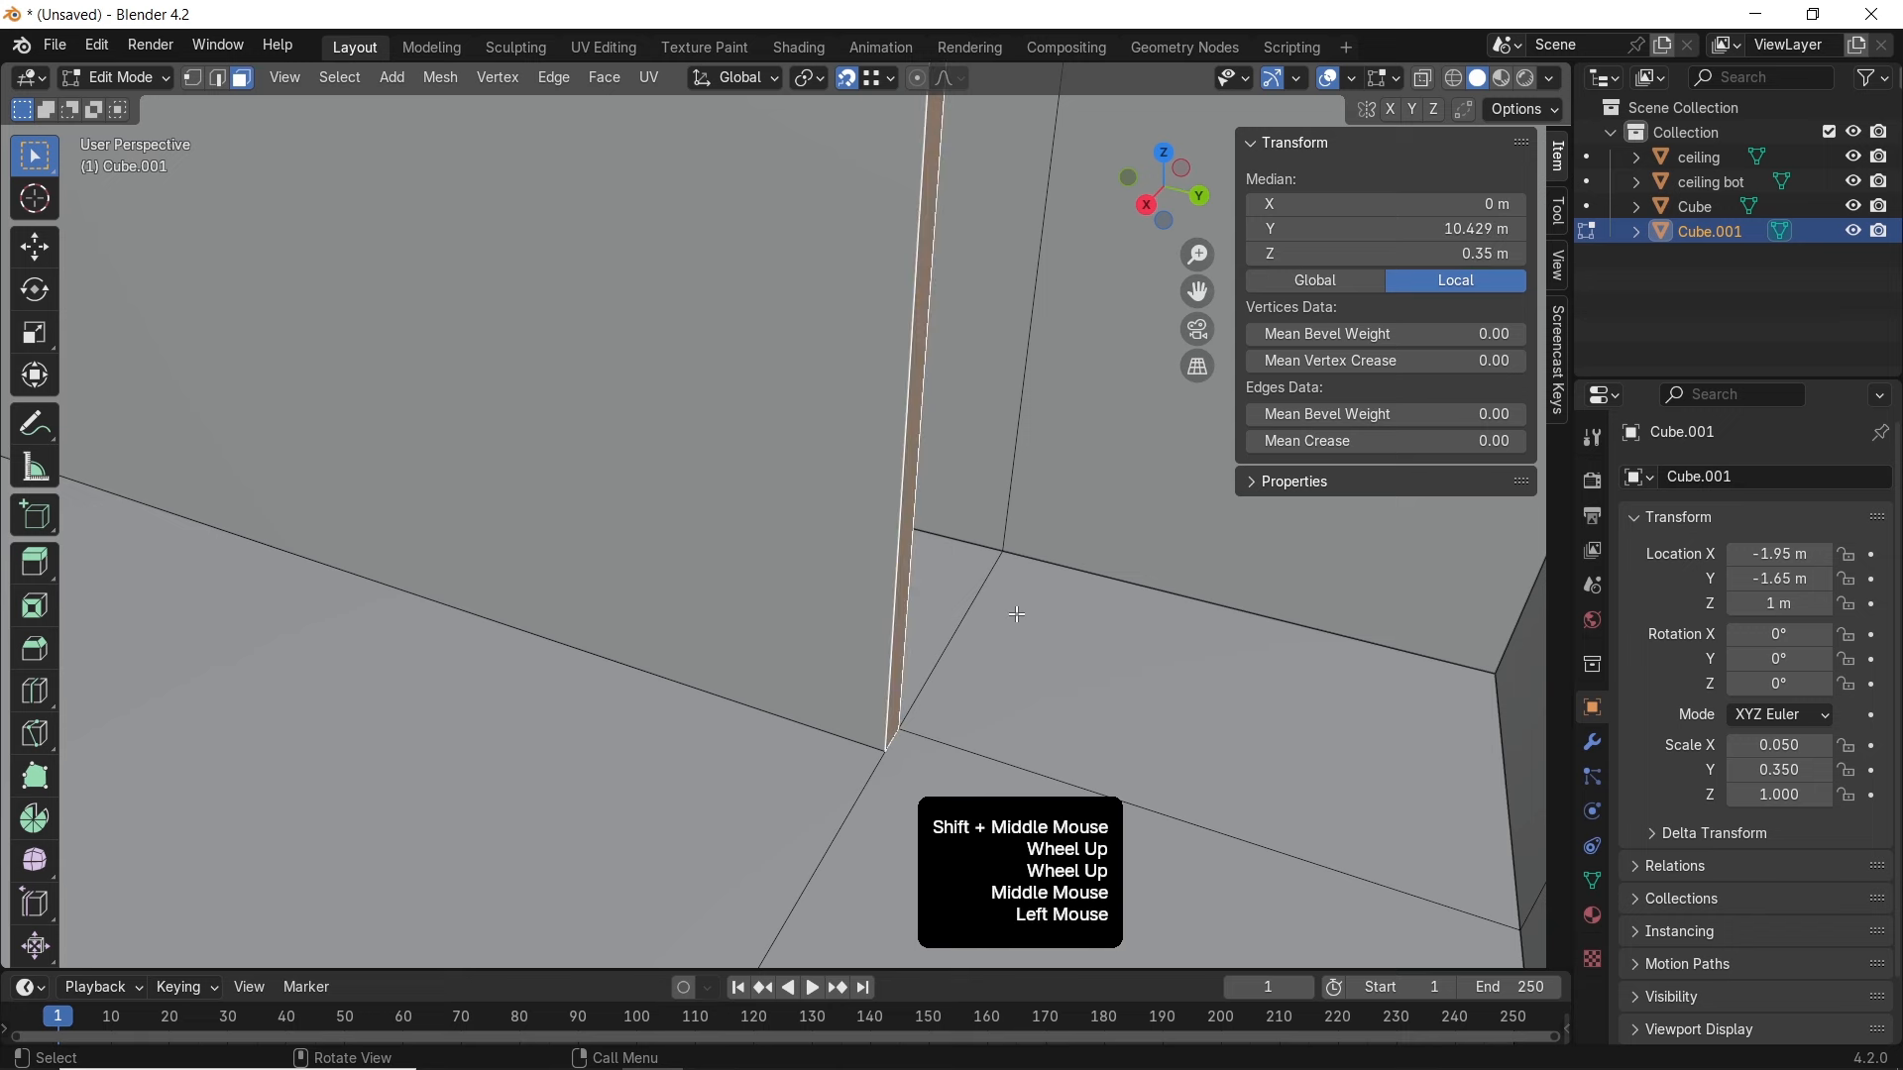
{"action": "key", "text": "g"}
{"action": "key", "text": "x"}
{"action": "key", "text": "y"}
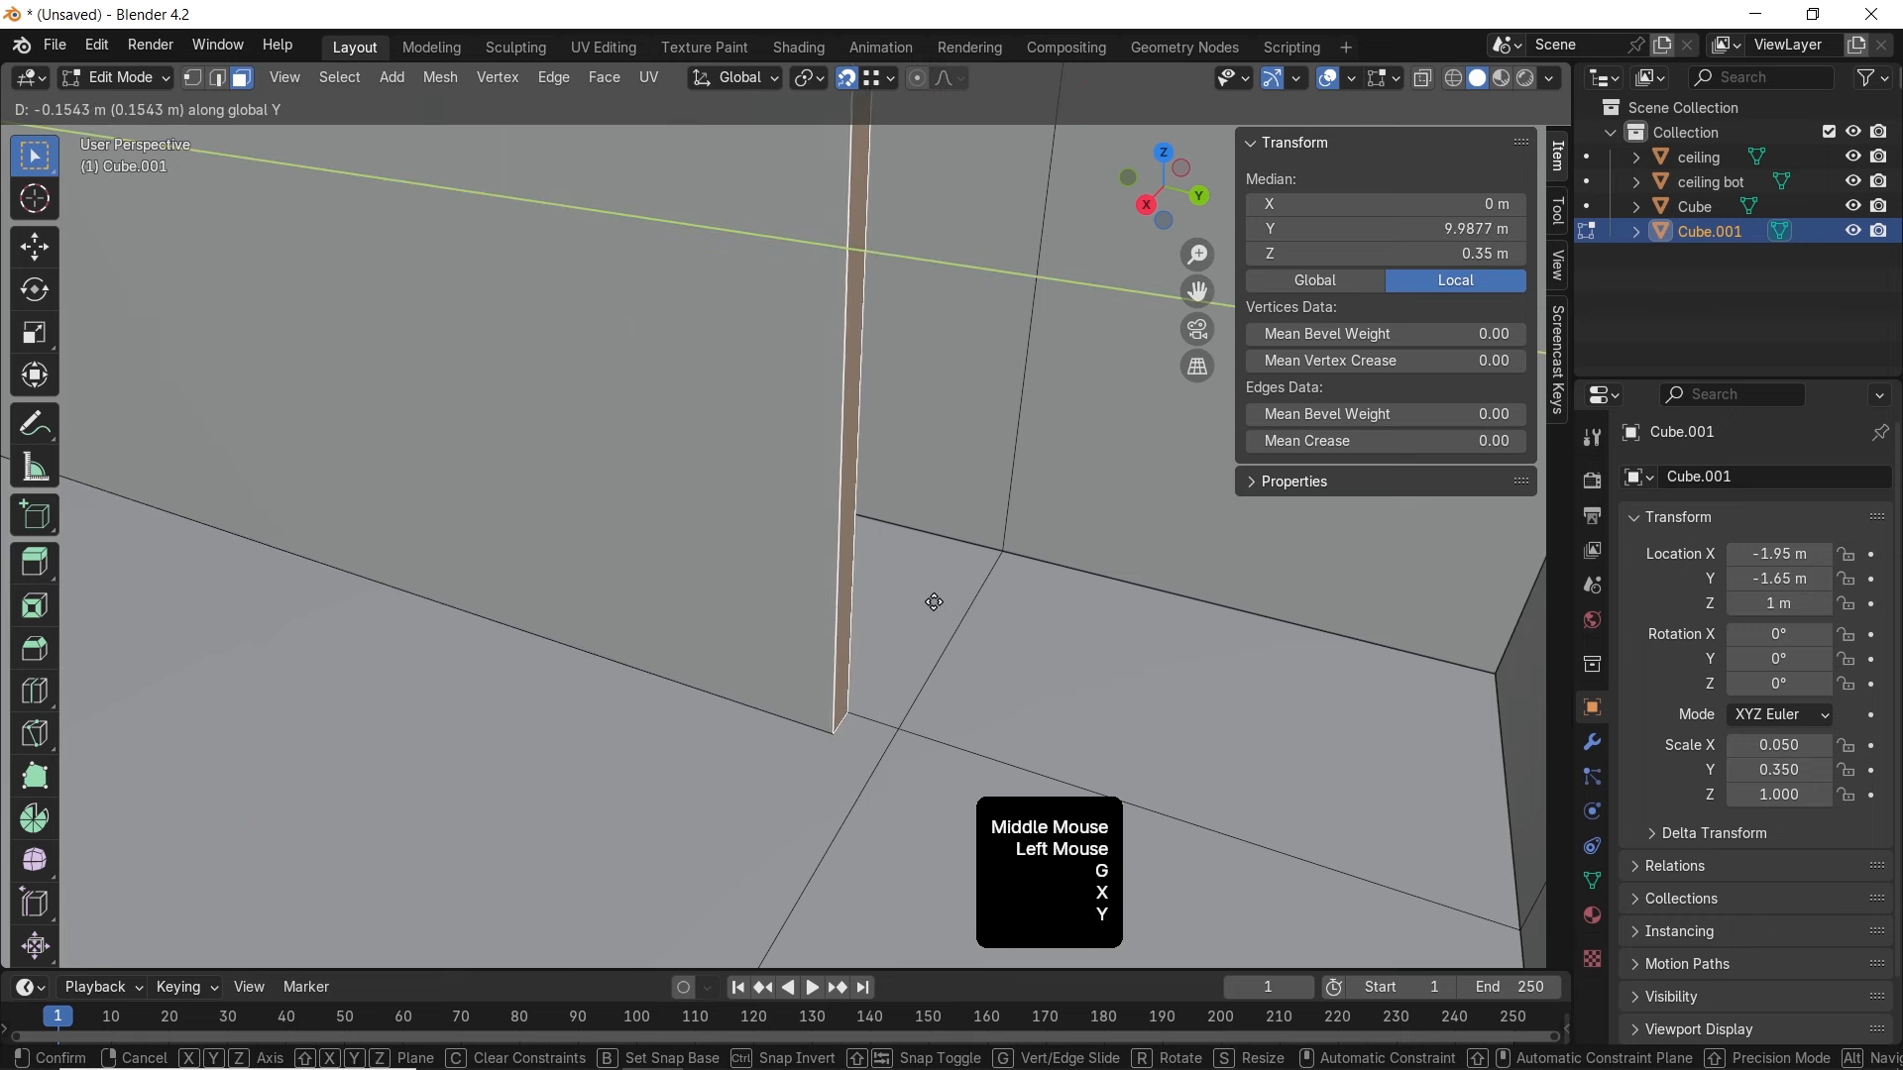
{"action": "key", "text": "KP_1"}
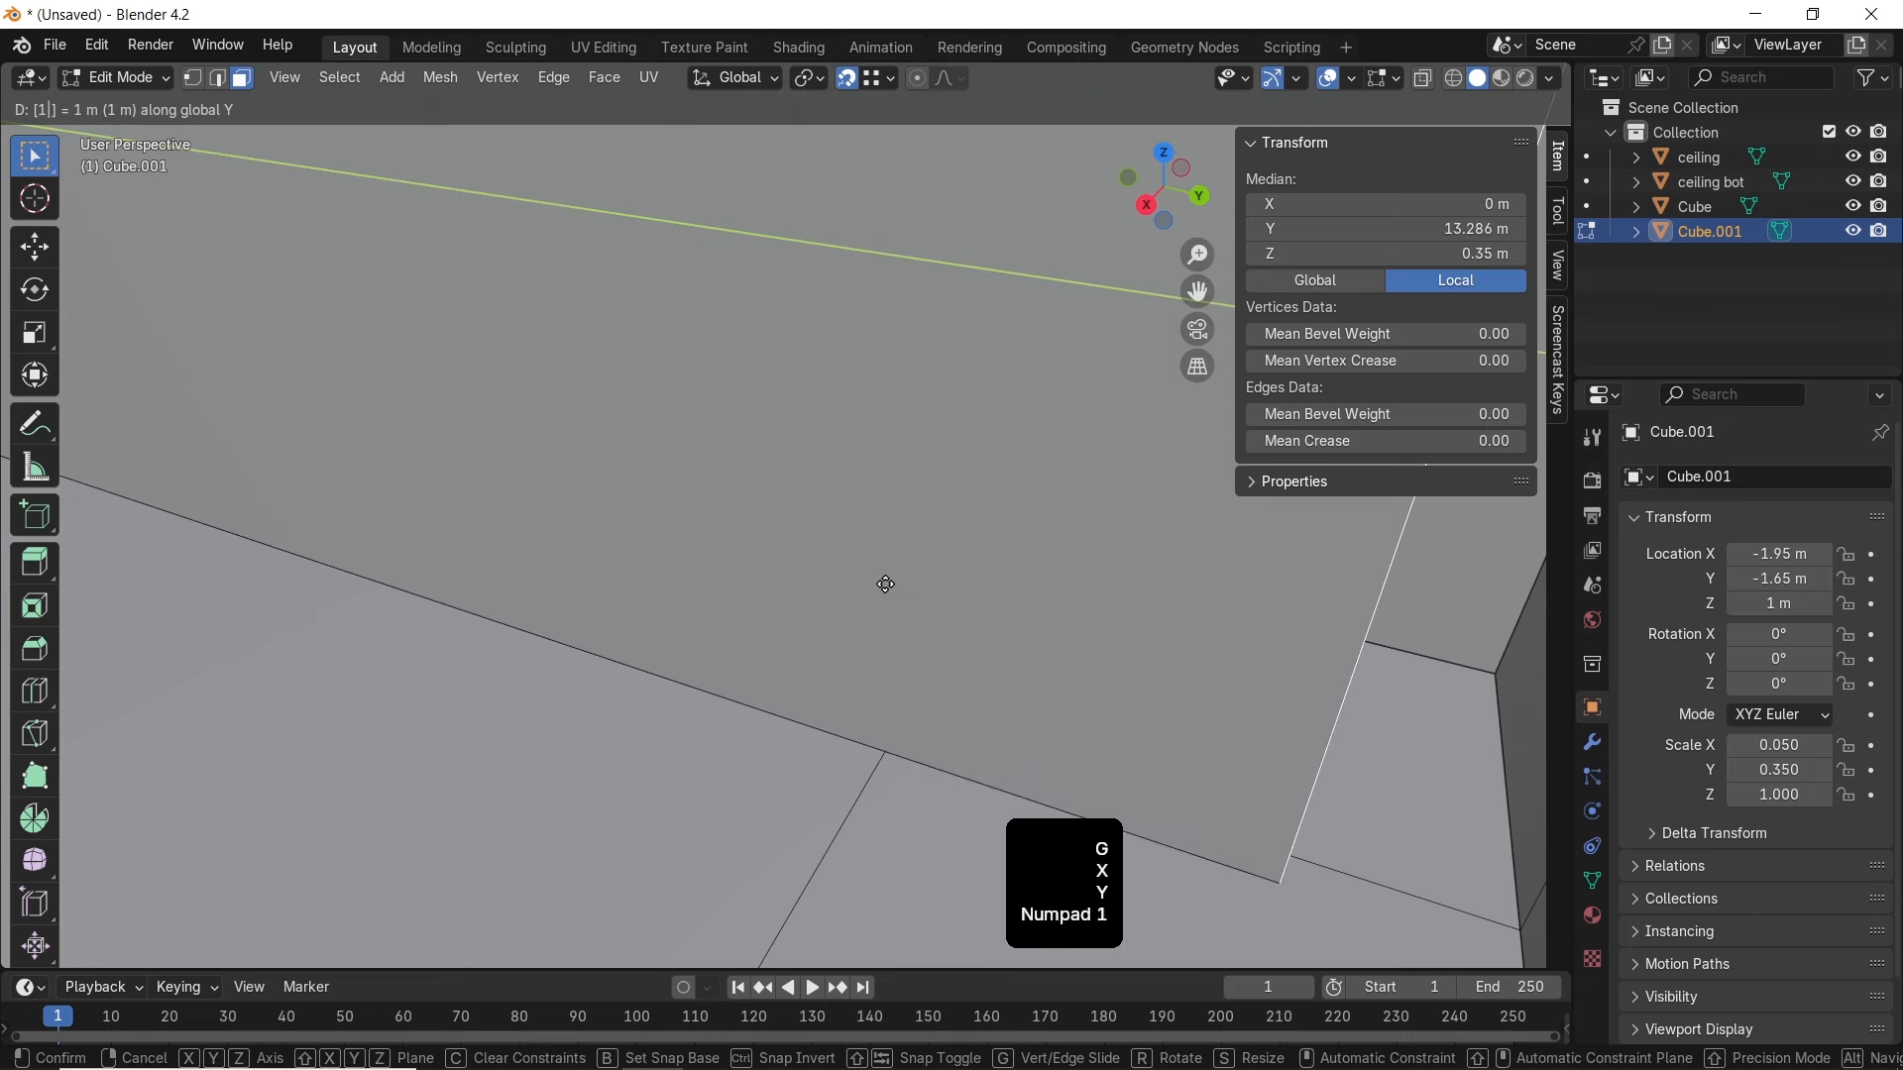
{"action": "key", "text": "KP_Subtract"}
{"action": "left_click", "coordinate": [885, 585]}
Duplicate the panel's end face along Y and snap the copy to the far floor line intersection
{"action": "middle_click_drag", "start_coordinate": [885, 585], "coordinate": [607, 732]}
{"action": "scroll", "coordinate": [781, 702], "scroll_direction": "down", "scroll_amount": 1}
{"action": "scroll", "coordinate": [781, 702], "scroll_direction": "down", "scroll_amount": 1}
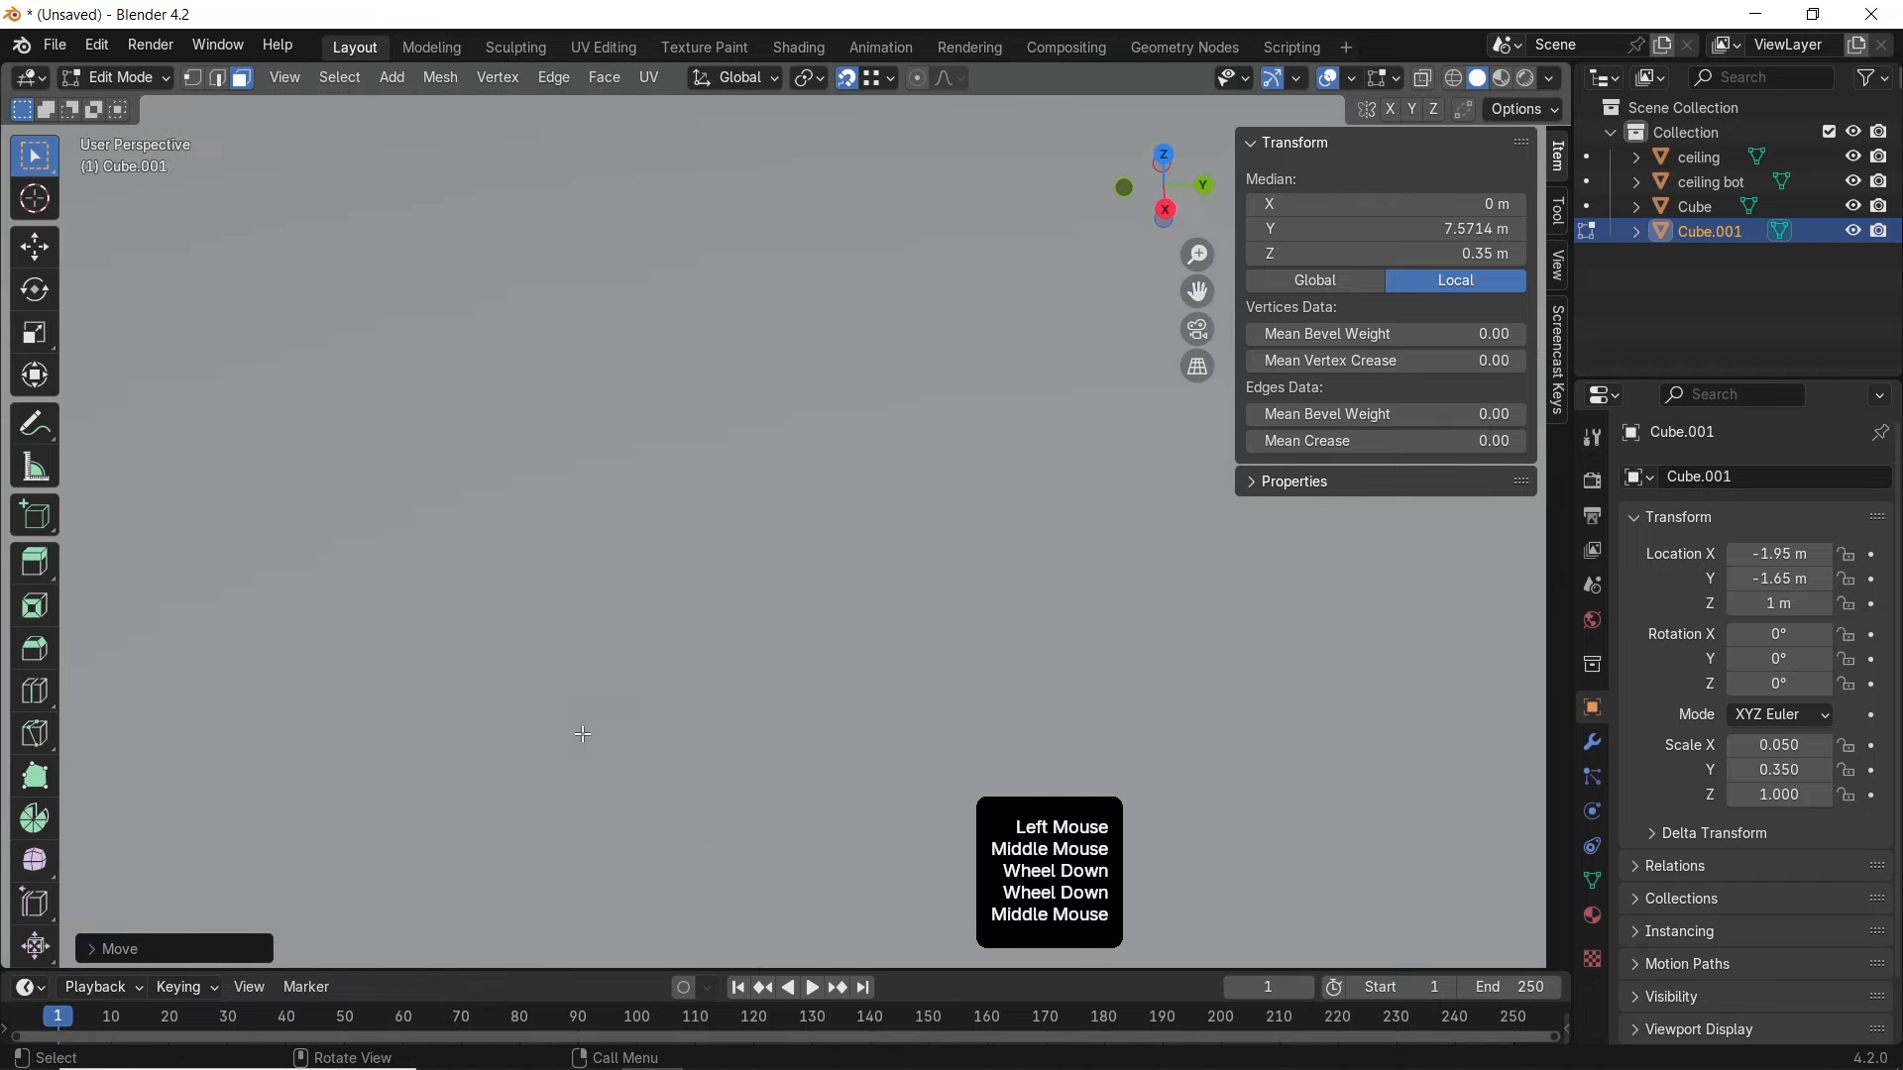
{"action": "scroll", "coordinate": [615, 733], "scroll_direction": "up", "scroll_amount": 2}
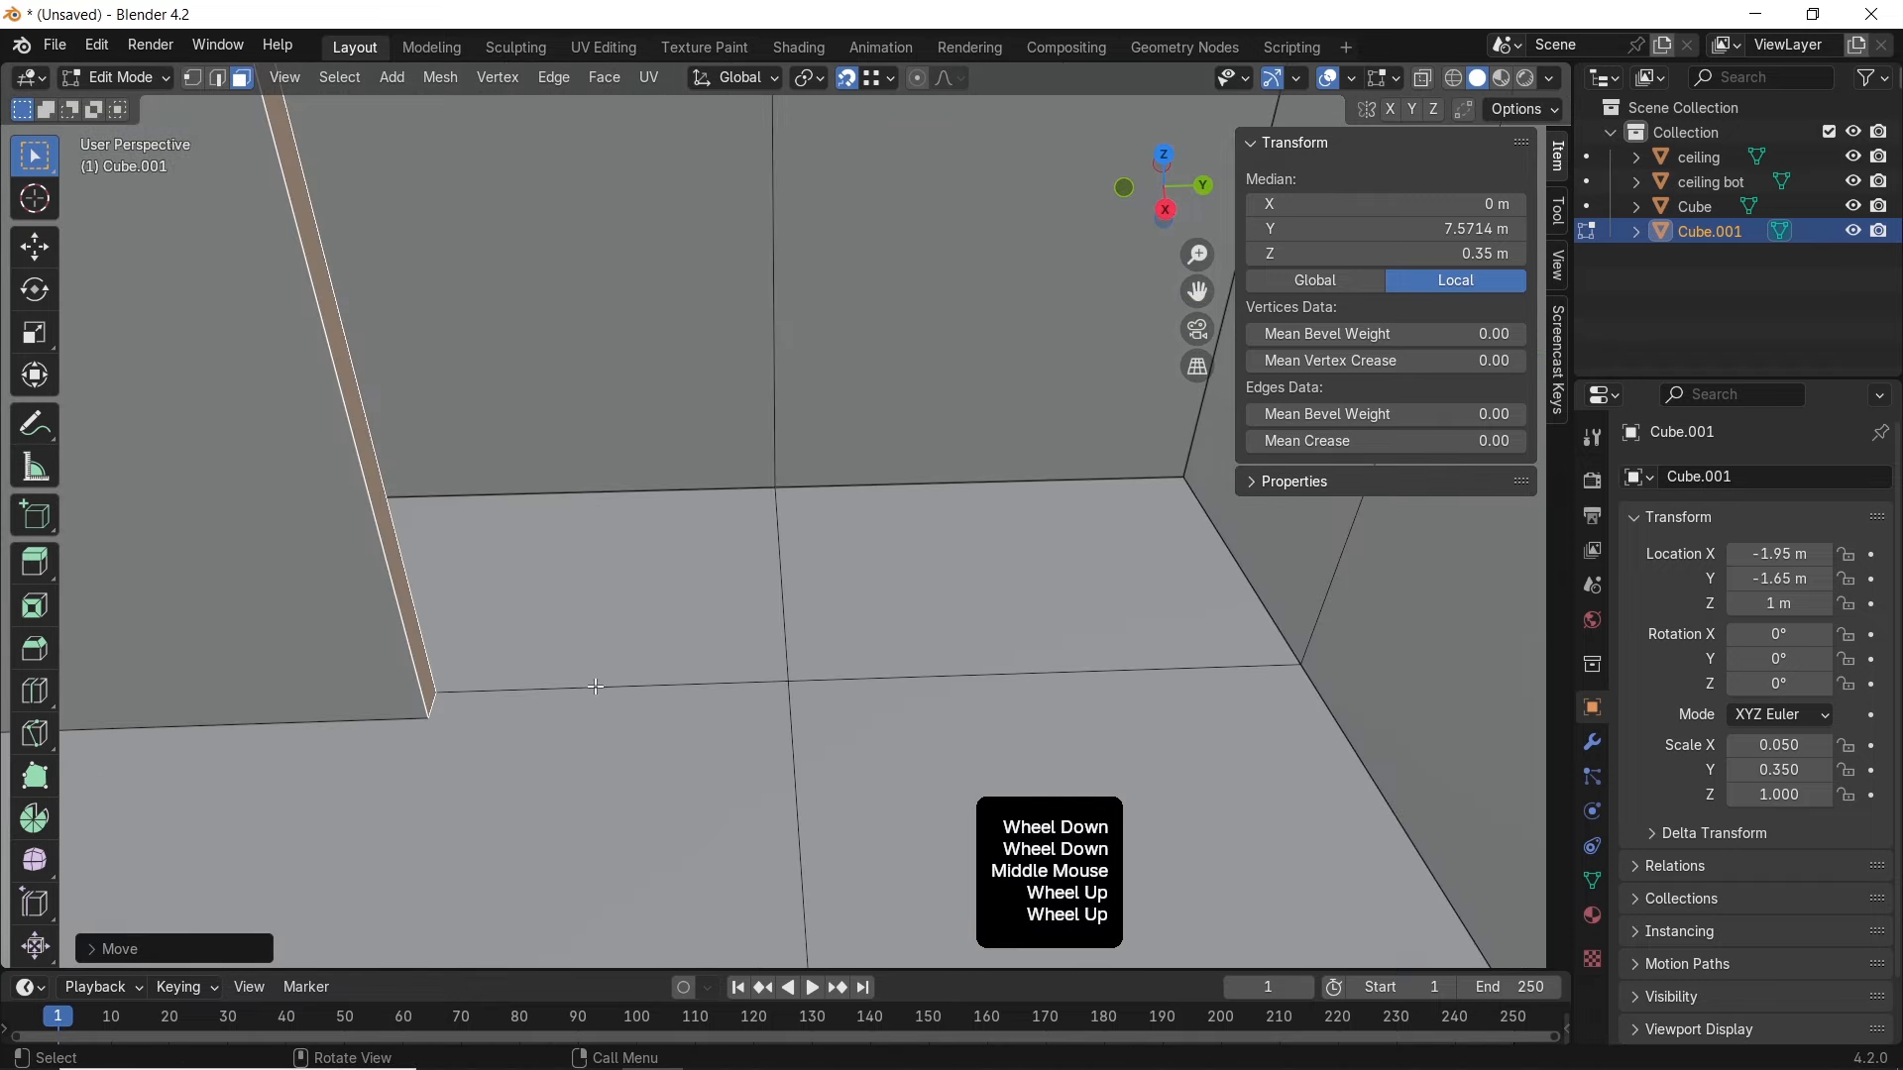
{"action": "key", "text": "shift+d"}
{"action": "key", "text": "x"}
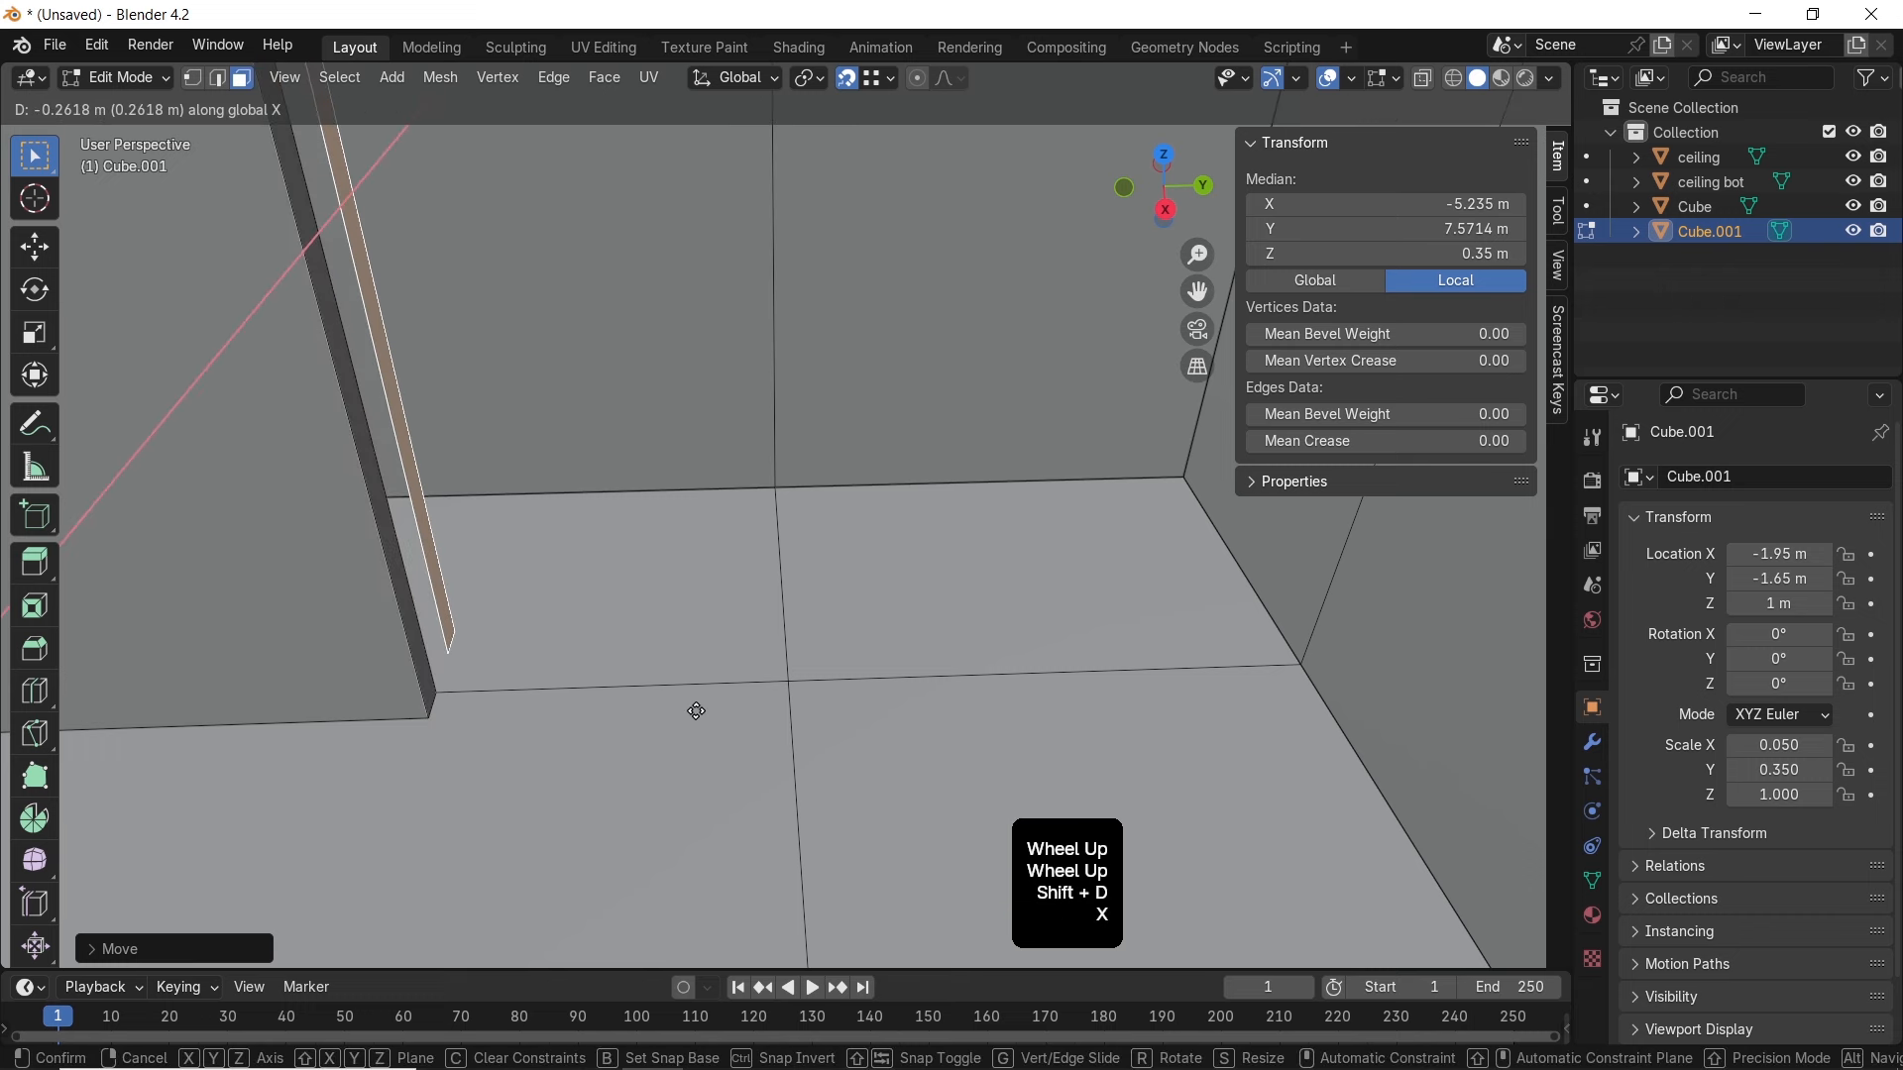
{"action": "key", "text": "y"}
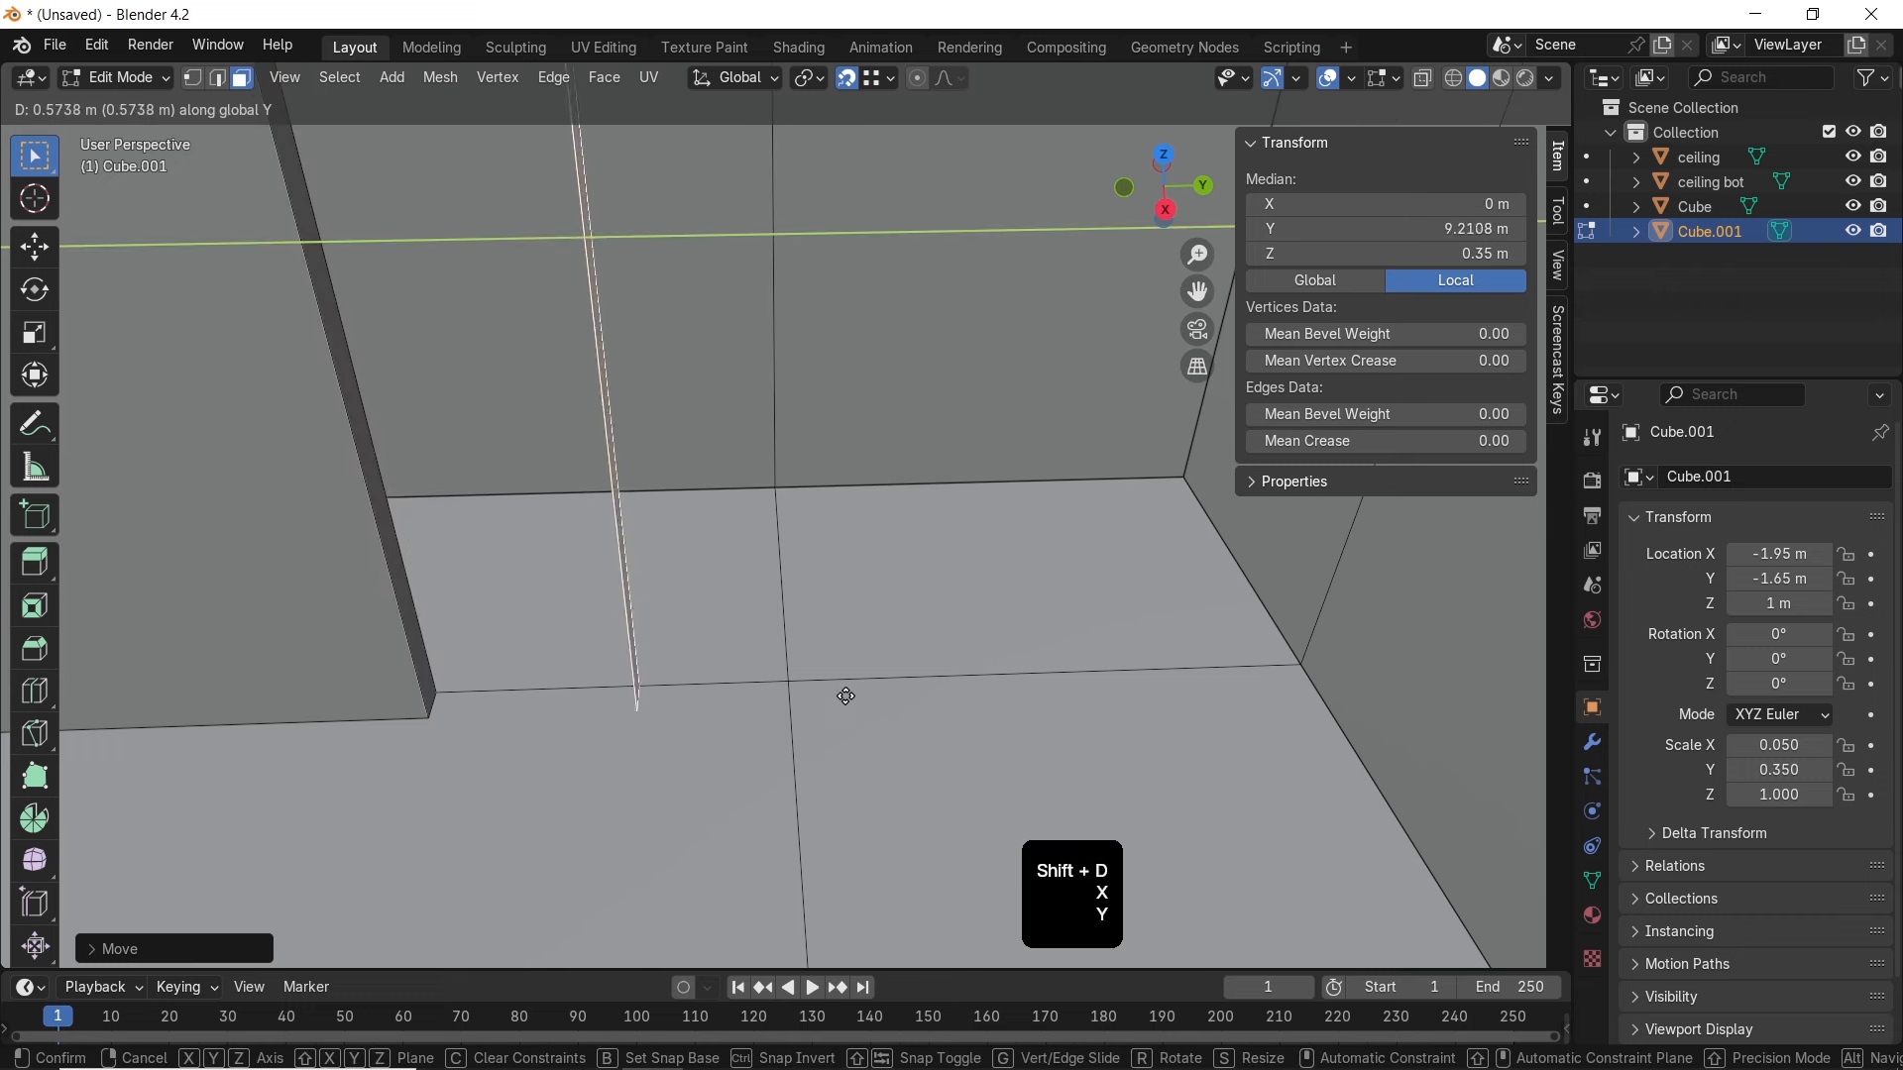
{"action": "left_click", "coordinate": [784, 691]}
Extrude the duplicated face -0.1 m along Y
{"action": "key", "text": "e"}
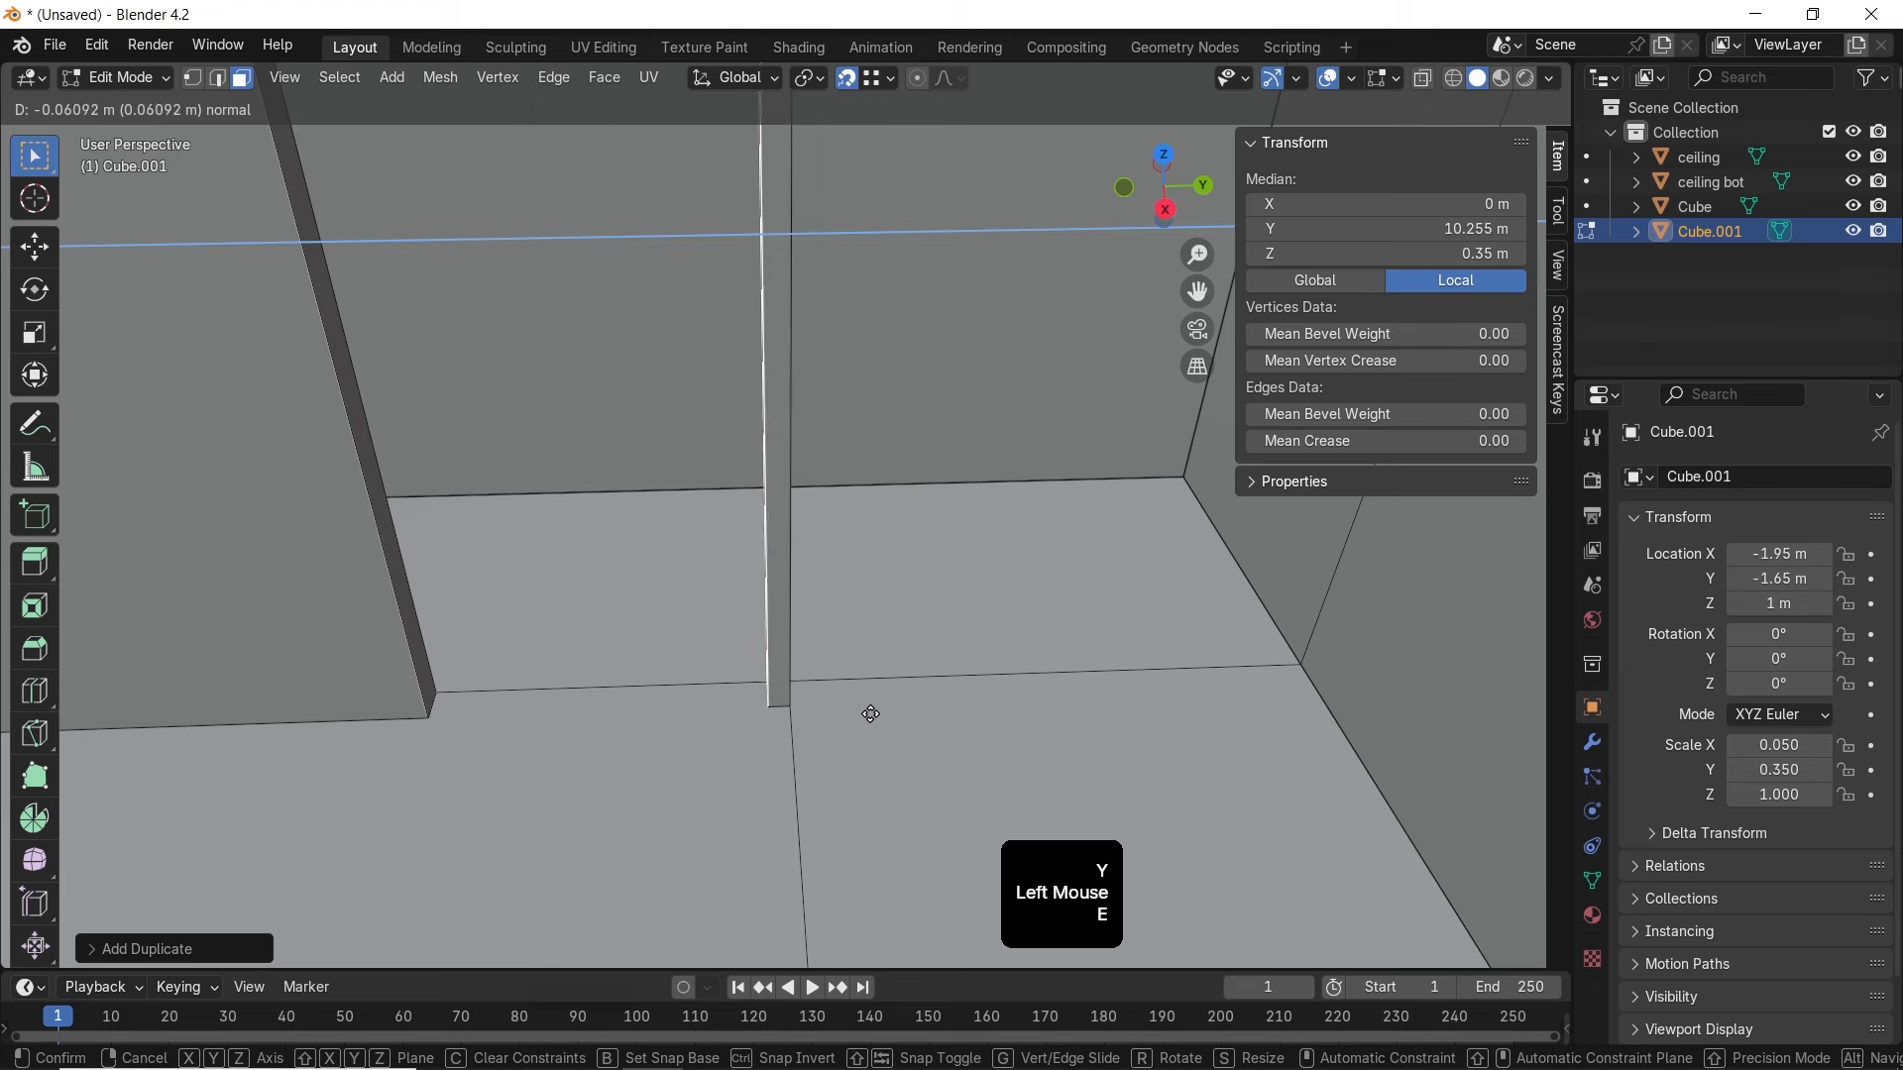
{"action": "key", "text": "x"}
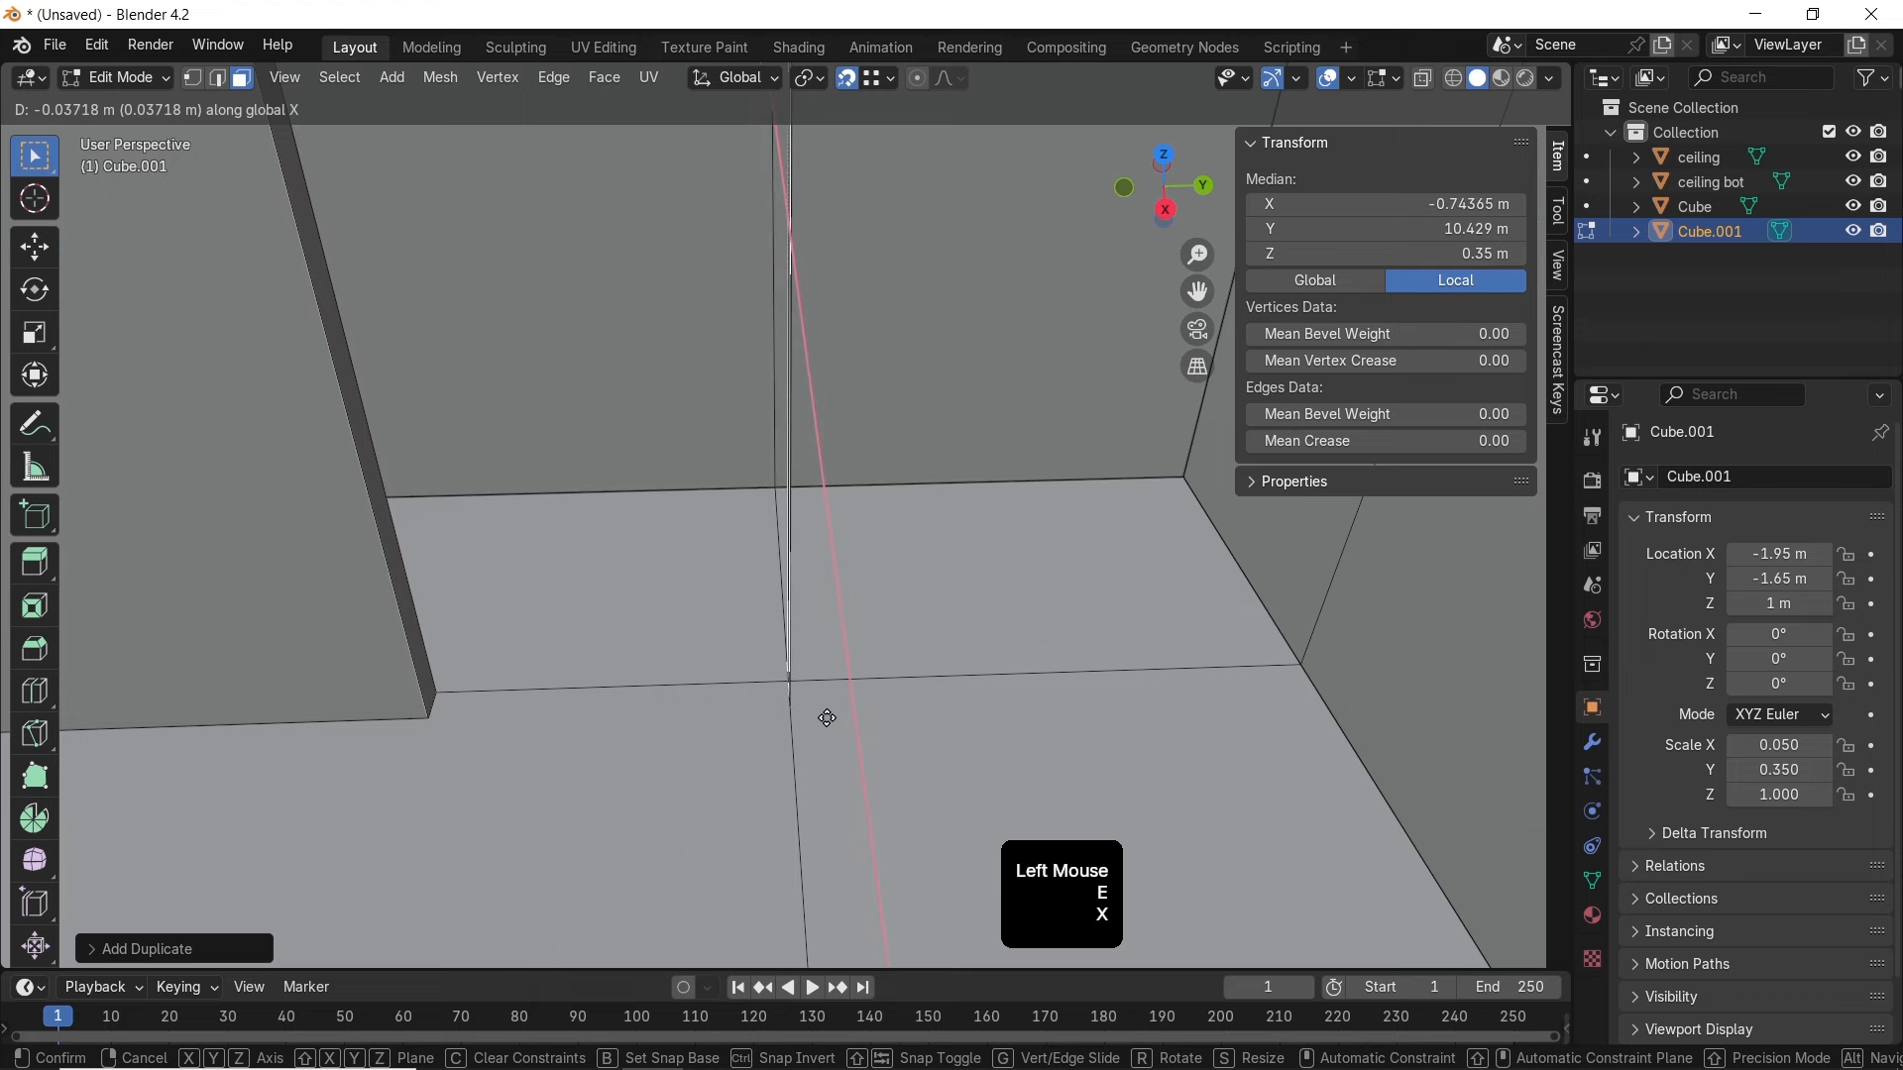
{"action": "type", "text": "y"}
{"action": "type", "text": "0.1"}
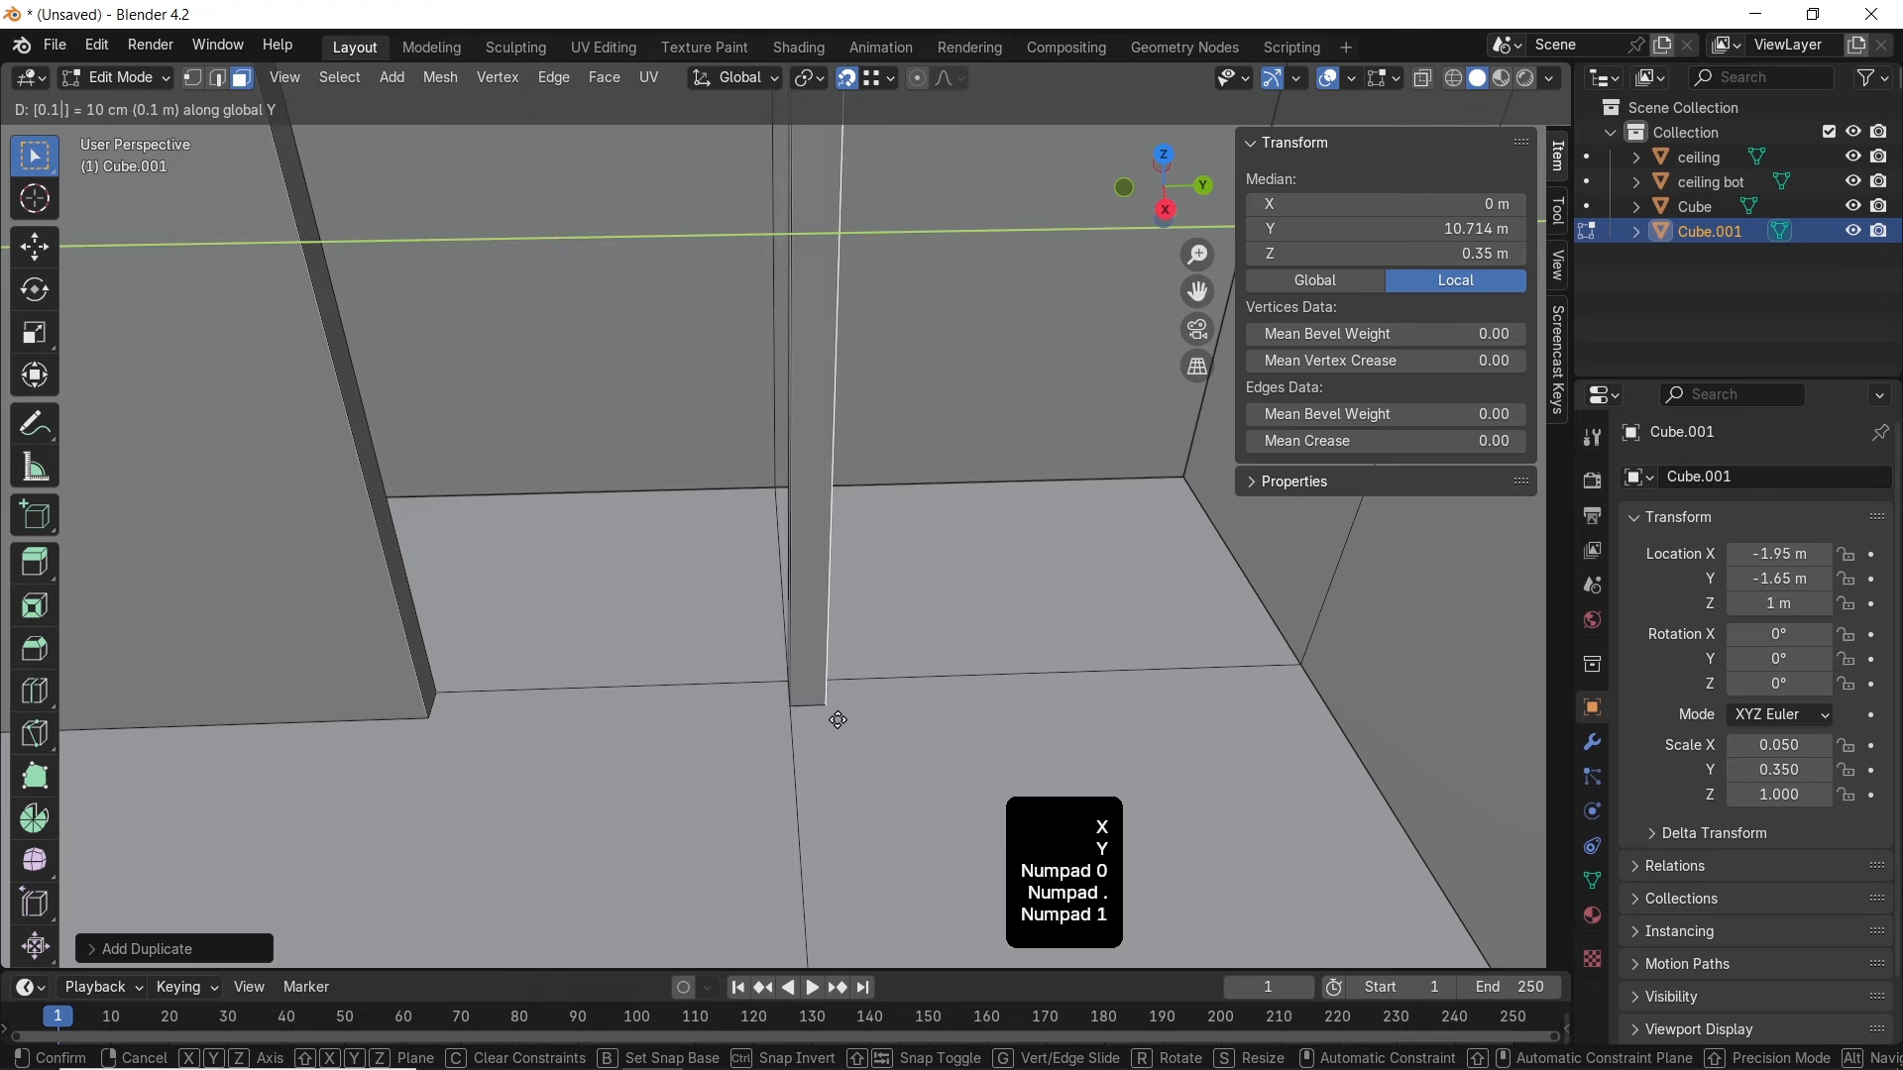
{"action": "type", "text": "-"}
{"action": "left_click", "coordinate": [835, 721]}
Extrude the new strip's inward-facing side along X until the object is about 1.81 m wide, then return to Object Mode
{"action": "left_click", "coordinate": [780, 680]}
{"action": "middle_click_drag", "start_coordinate": [781, 679], "coordinate": [739, 619]}
{"action": "scroll", "coordinate": [1041, 697], "scroll_direction": "down", "scroll_amount": 2}
{"action": "key", "text": "e"}
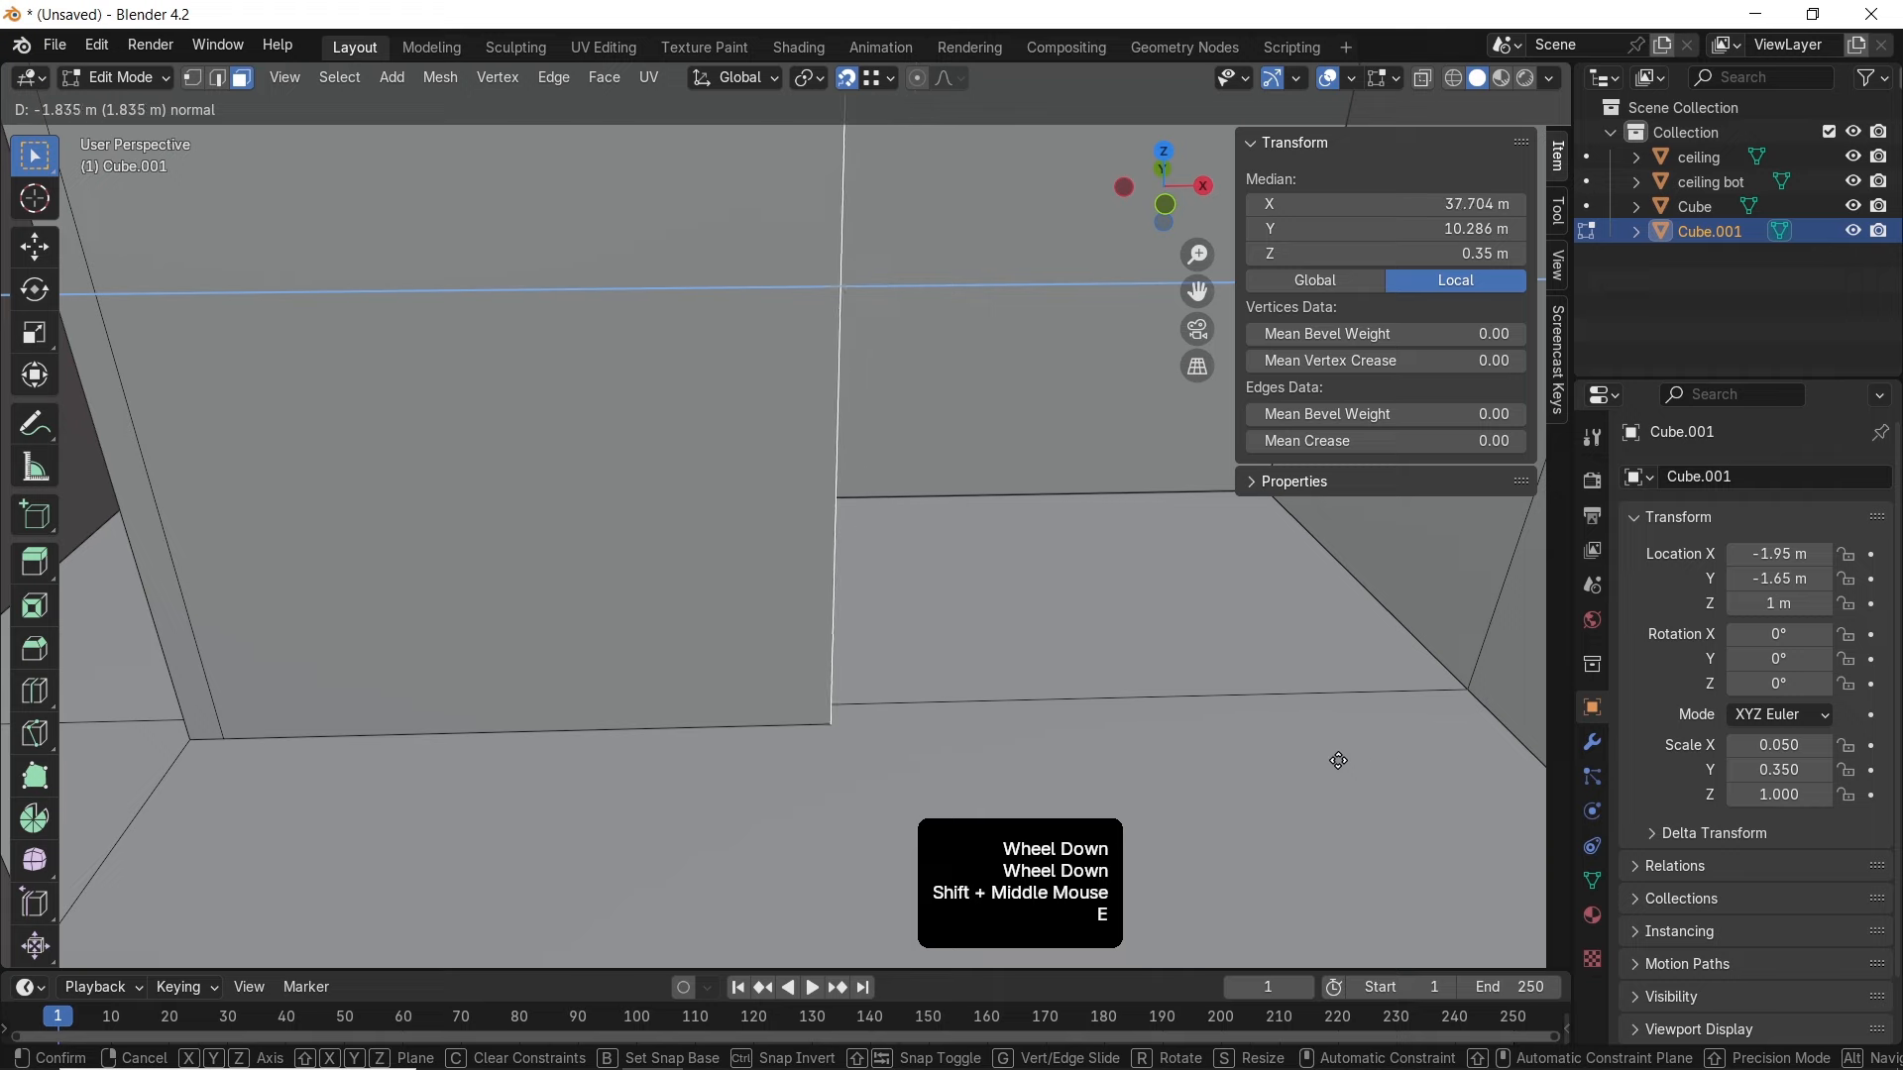
{"action": "left_click", "coordinate": [1091, 715]}
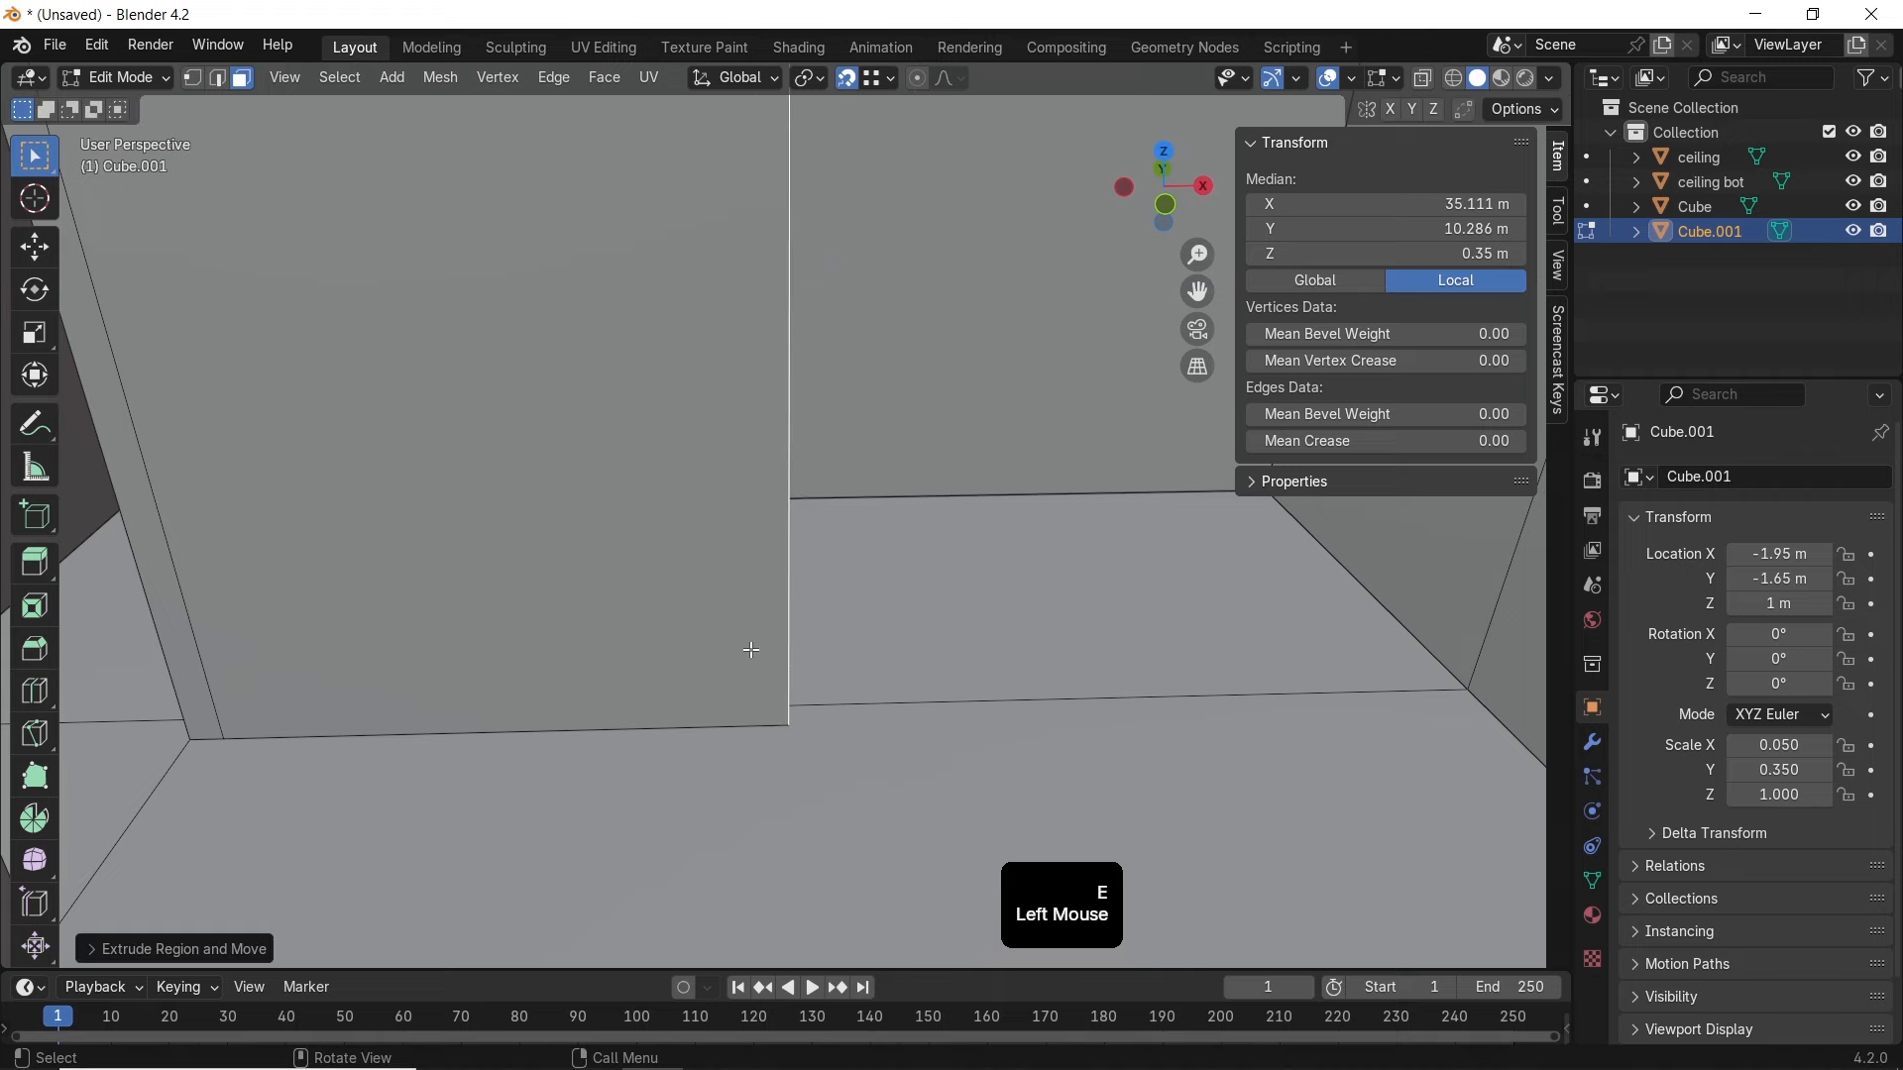
{"action": "scroll", "coordinate": [745, 651], "scroll_direction": "down", "scroll_amount": 1}
{"action": "middle_click_drag", "start_coordinate": [744, 650], "coordinate": [755, 628]}
{"action": "scroll", "coordinate": [755, 629], "scroll_direction": "up", "scroll_amount": 1}
{"action": "key", "text": "Tab"}
Add a camera in the front view and align it to the current view
{"action": "scroll", "coordinate": [750, 610], "scroll_direction": "down", "scroll_amount": 2}
{"action": "middle_click_drag", "start_coordinate": [751, 614], "coordinate": [716, 580]}
{"action": "scroll", "coordinate": [715, 589], "scroll_direction": "up", "scroll_amount": 1}
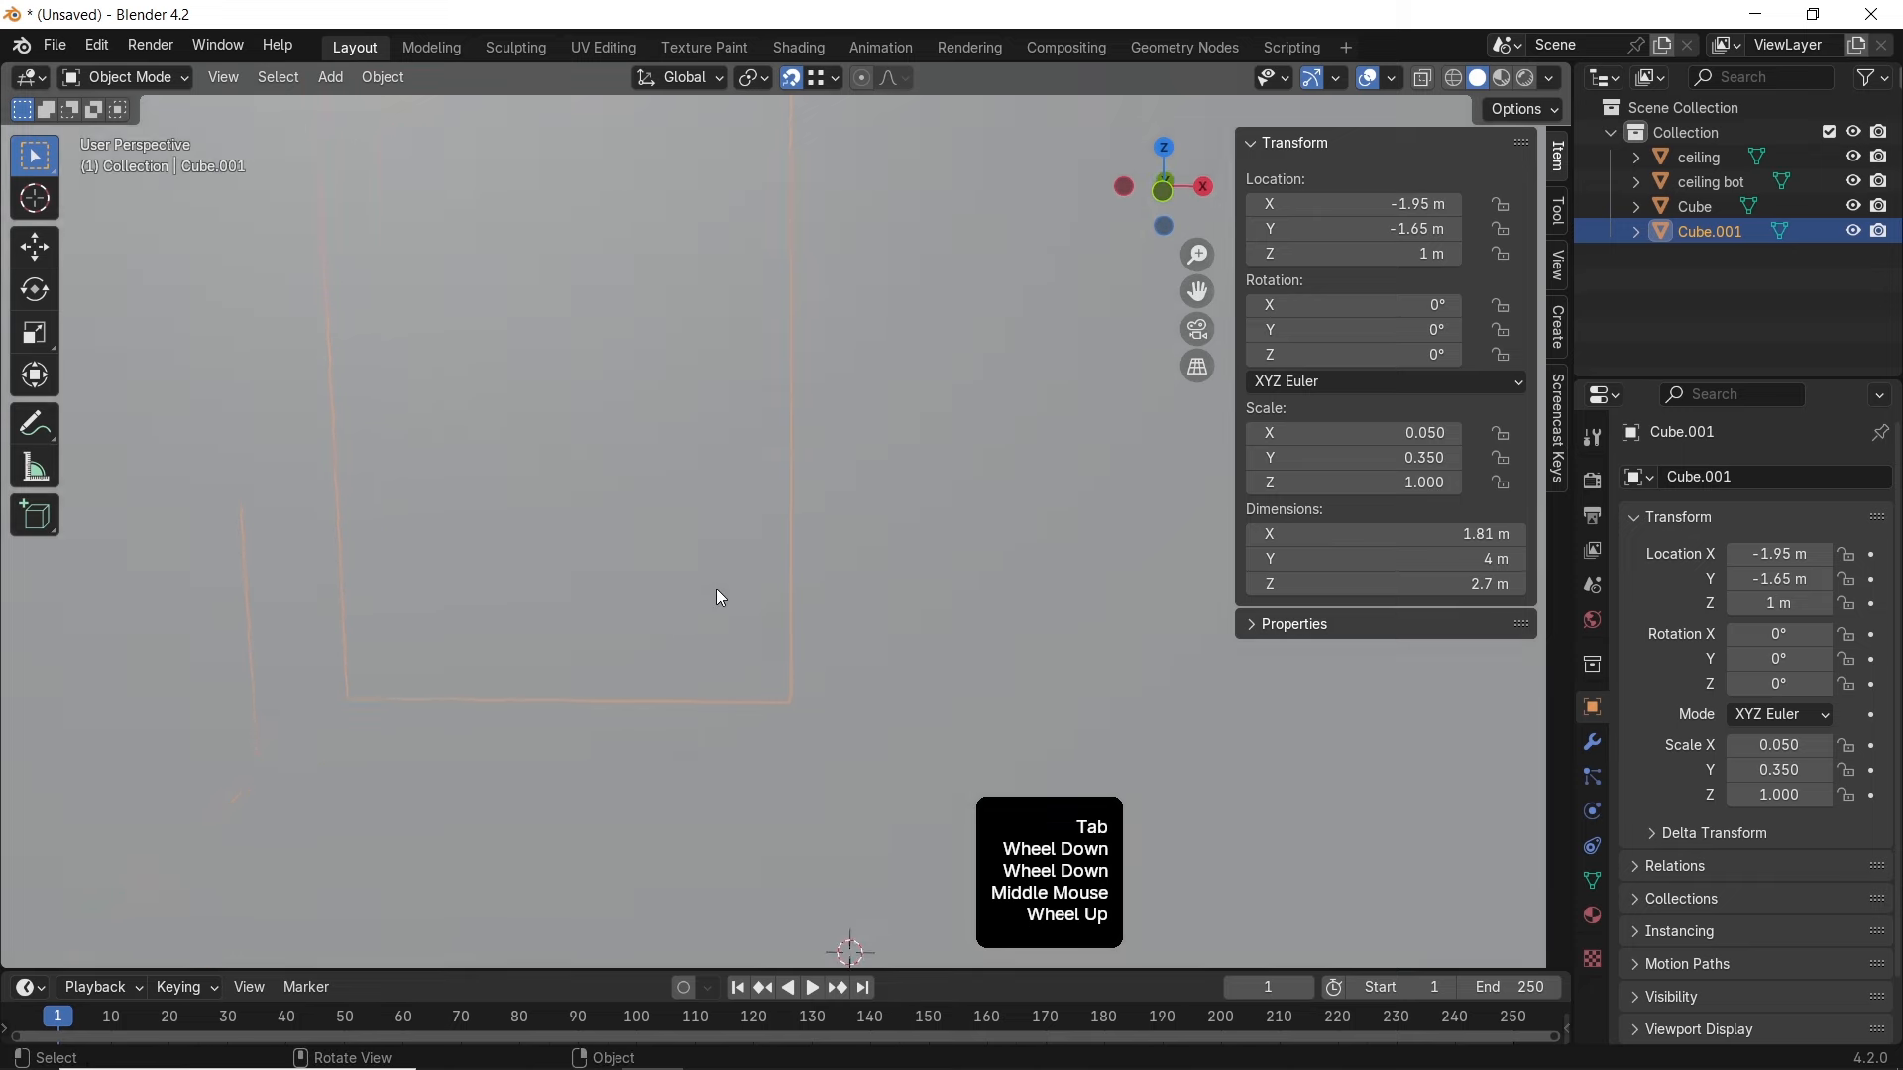
{"action": "scroll", "coordinate": [724, 599], "scroll_direction": "down", "scroll_amount": 2}
{"action": "key", "text": "KP_1"}
{"action": "scroll", "coordinate": [734, 592], "scroll_direction": "up", "scroll_amount": 2}
{"action": "scroll", "coordinate": [739, 591], "scroll_direction": "up", "scroll_amount": 1}
{"action": "middle_click_drag", "start_coordinate": [740, 591], "coordinate": [784, 699], "text": "shift"}
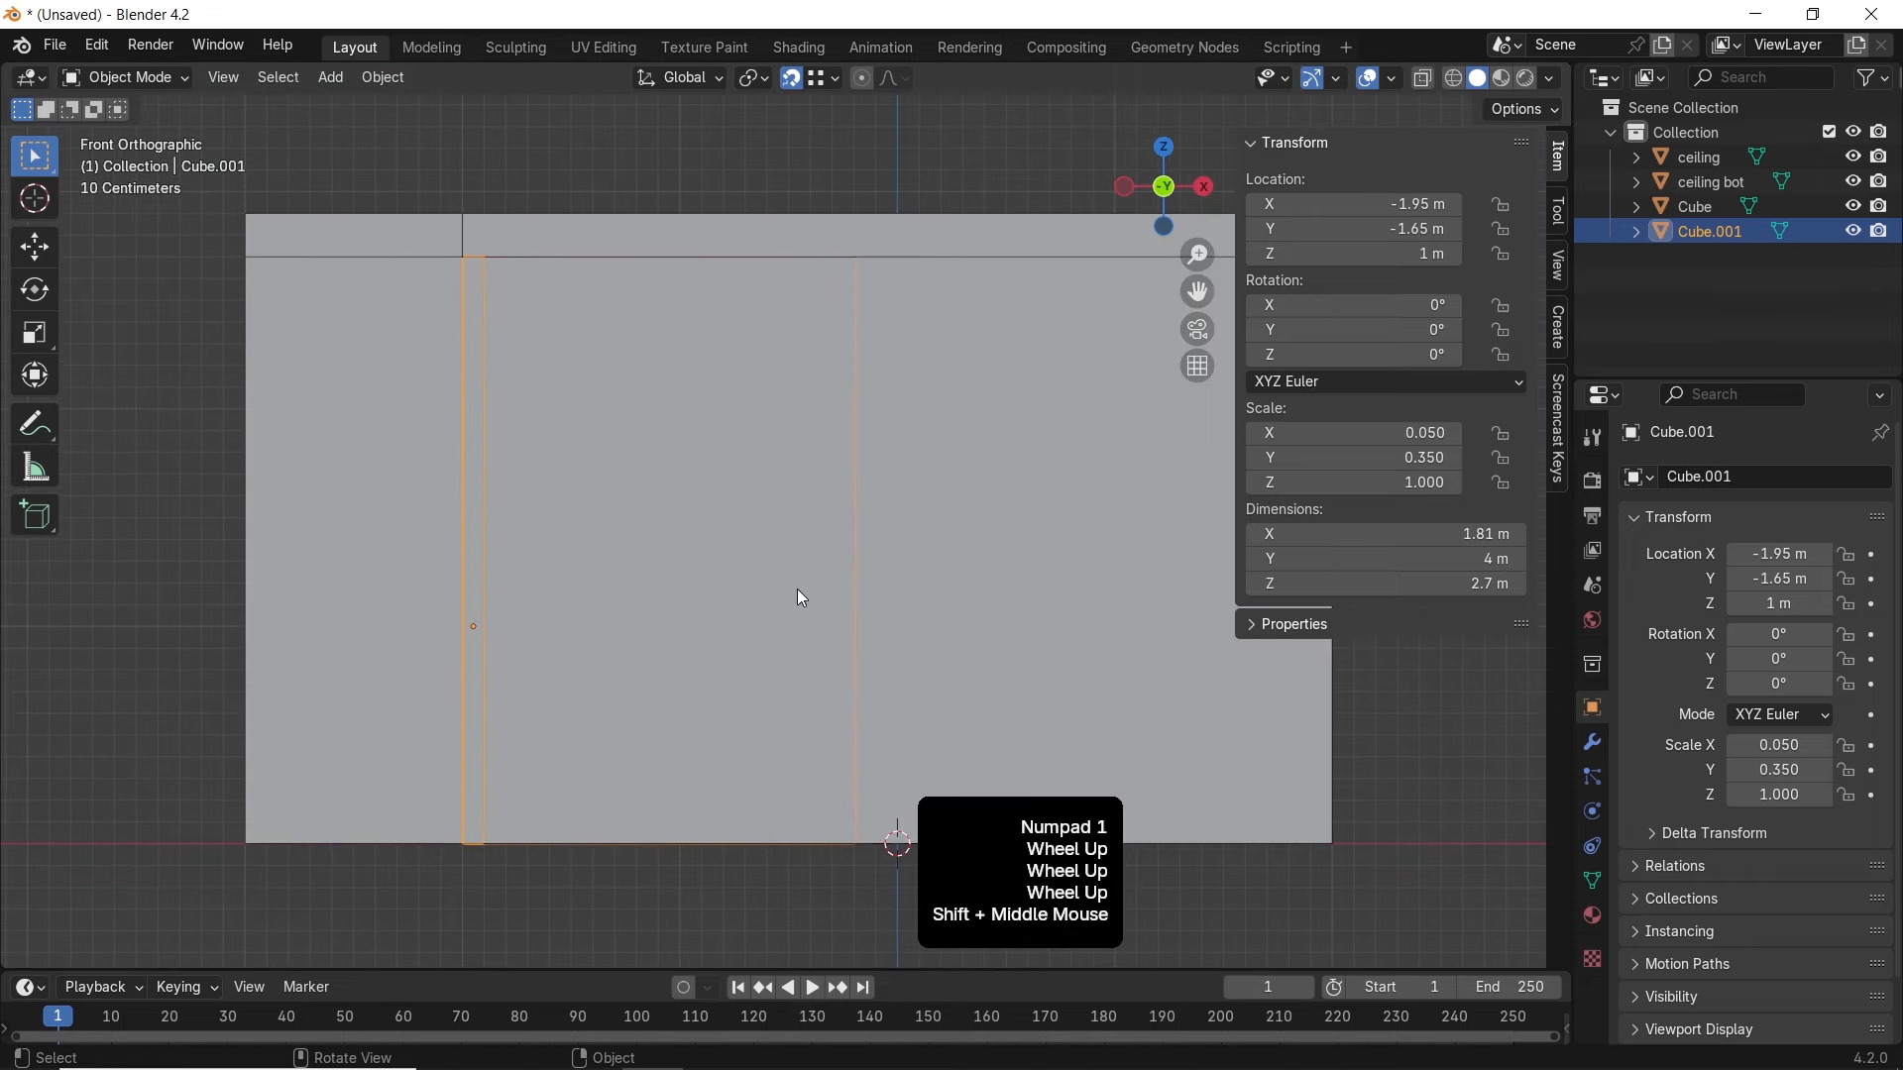
{"action": "key", "text": "shift+a"}
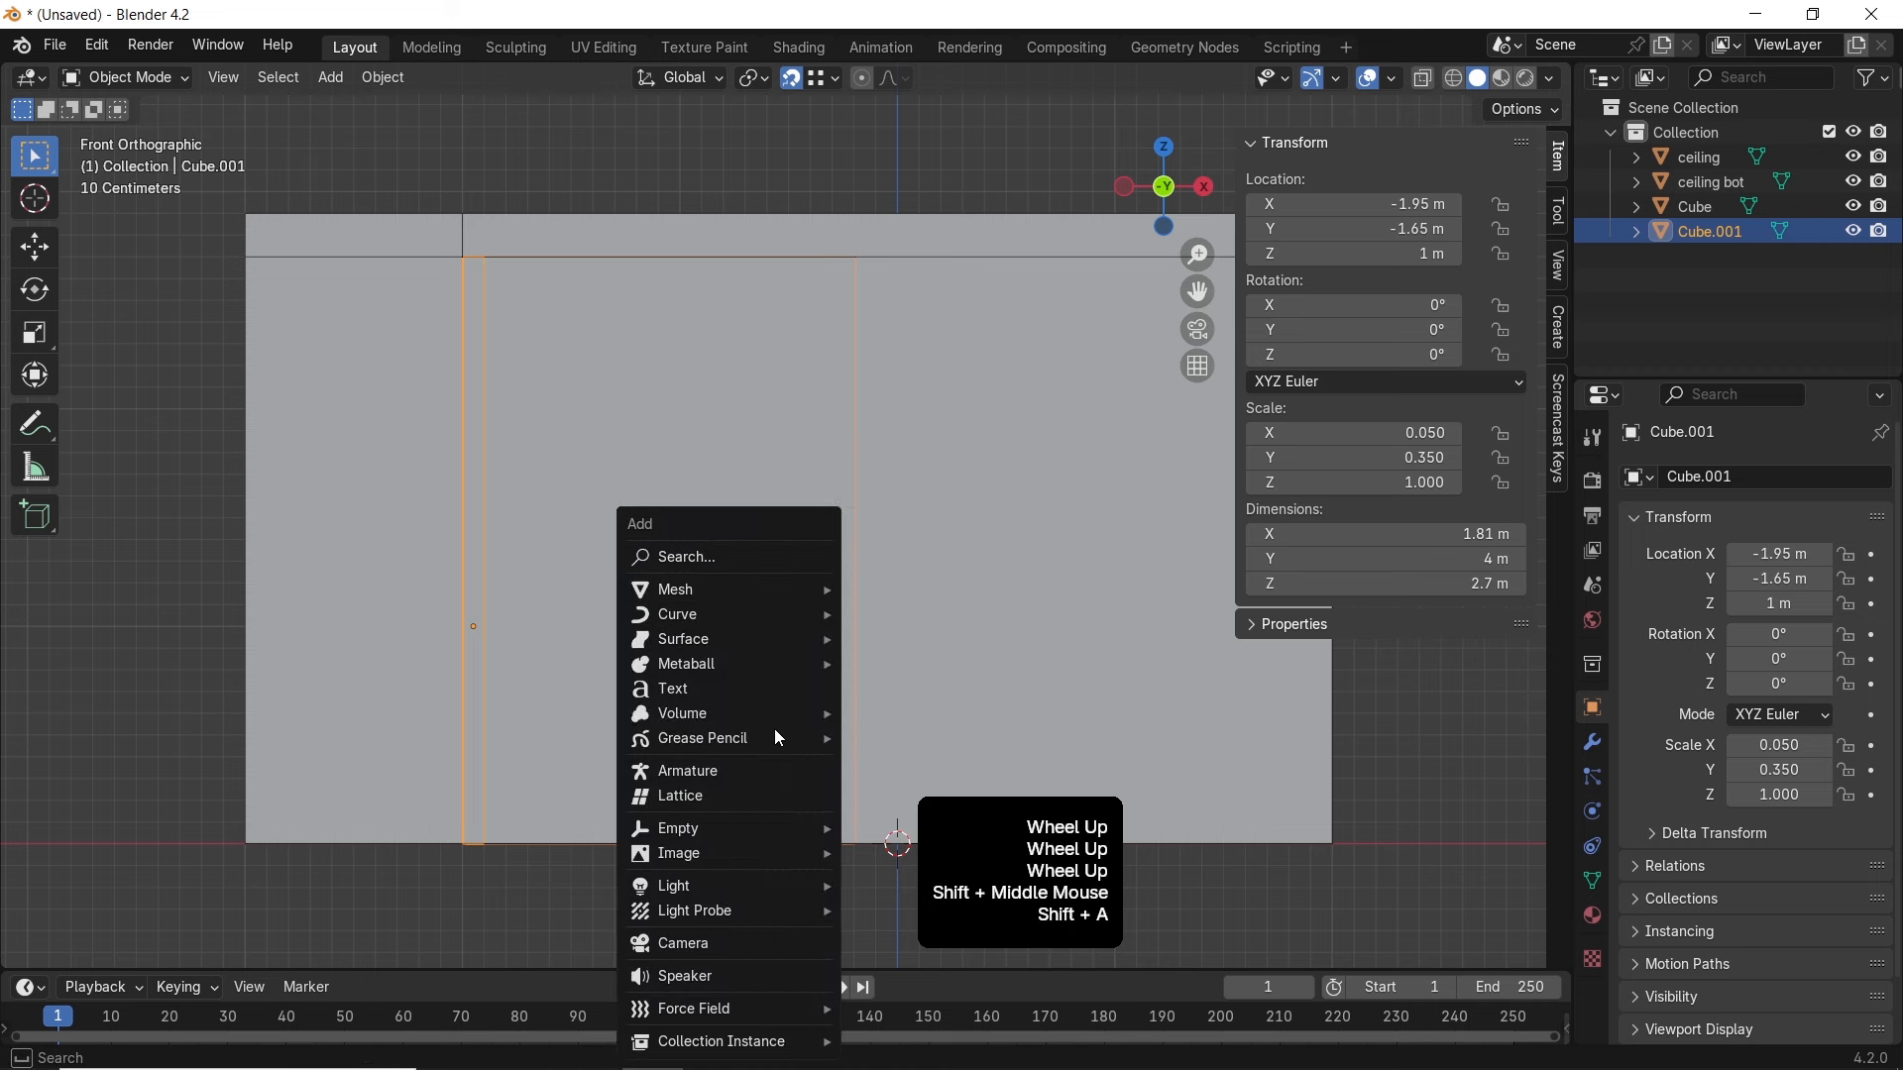
{"action": "left_click", "coordinate": [750, 945]}
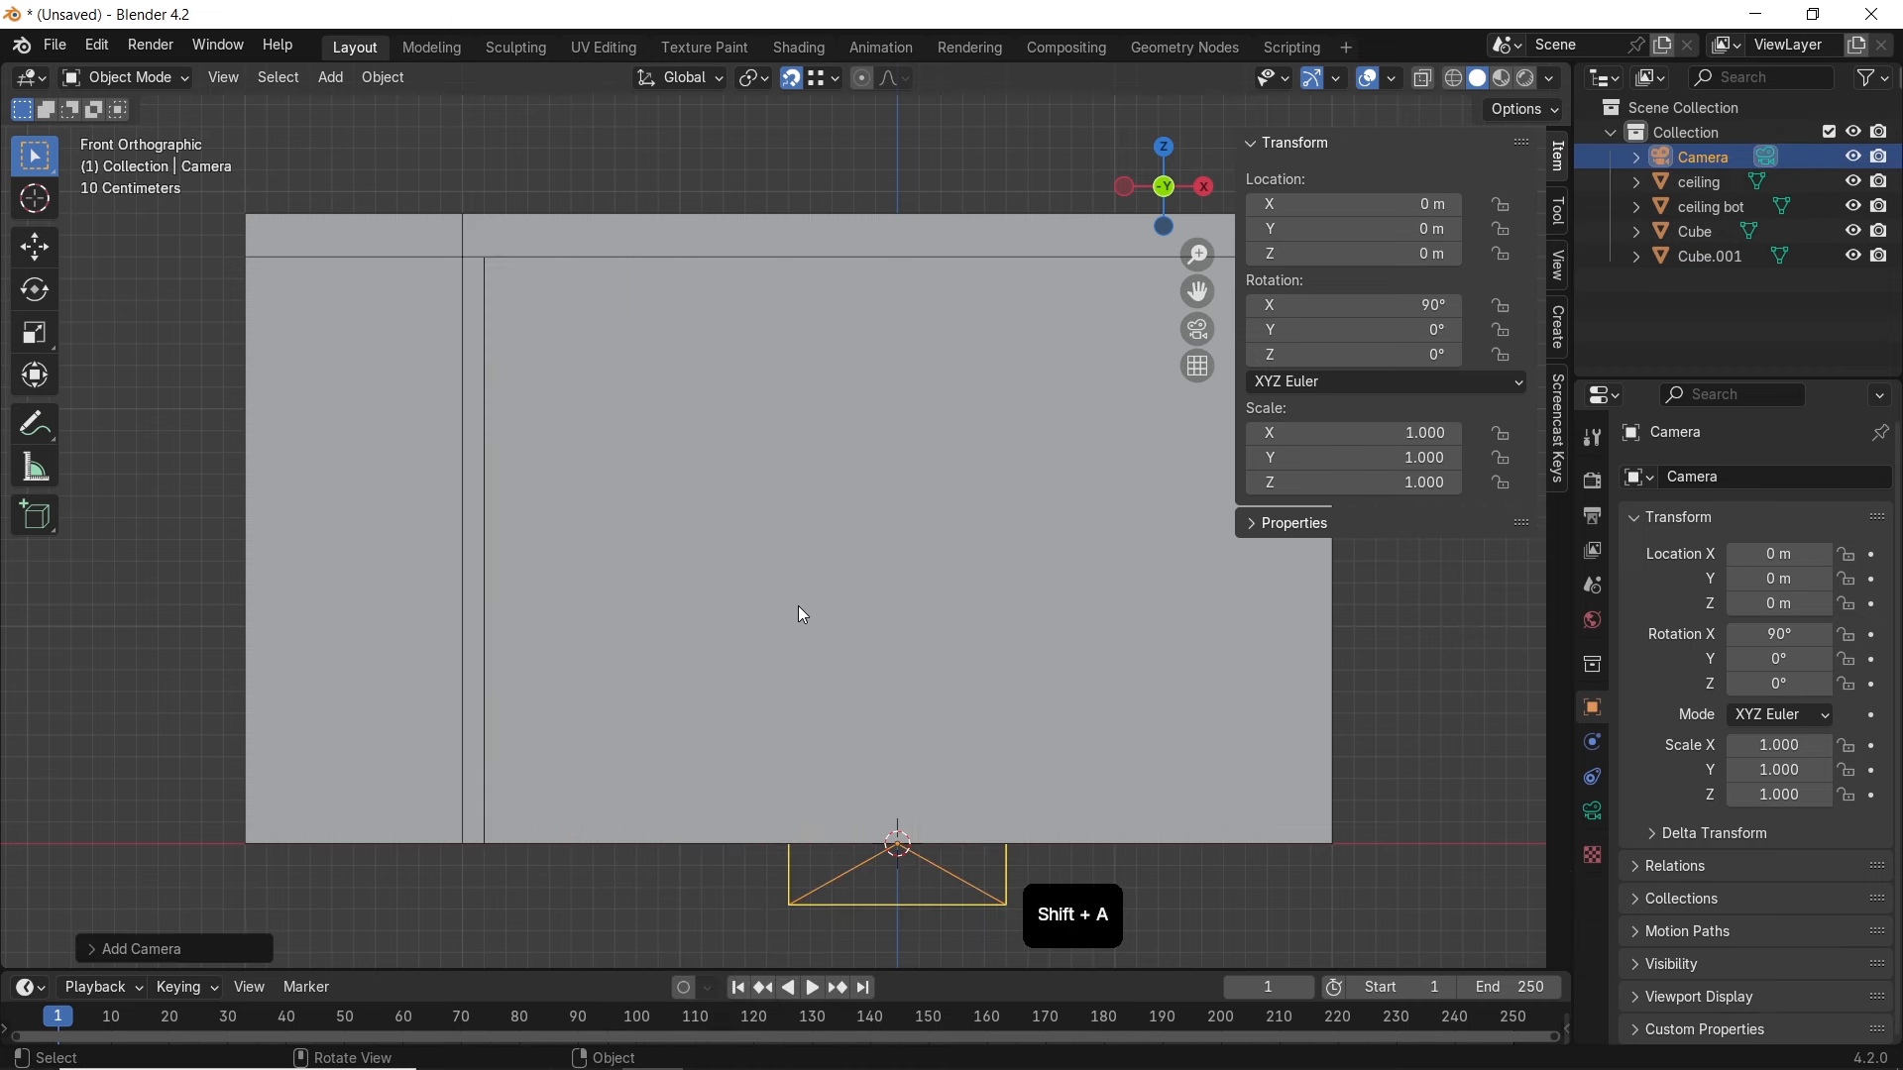
{"action": "key", "text": "ctrl+alt+KP_0"}
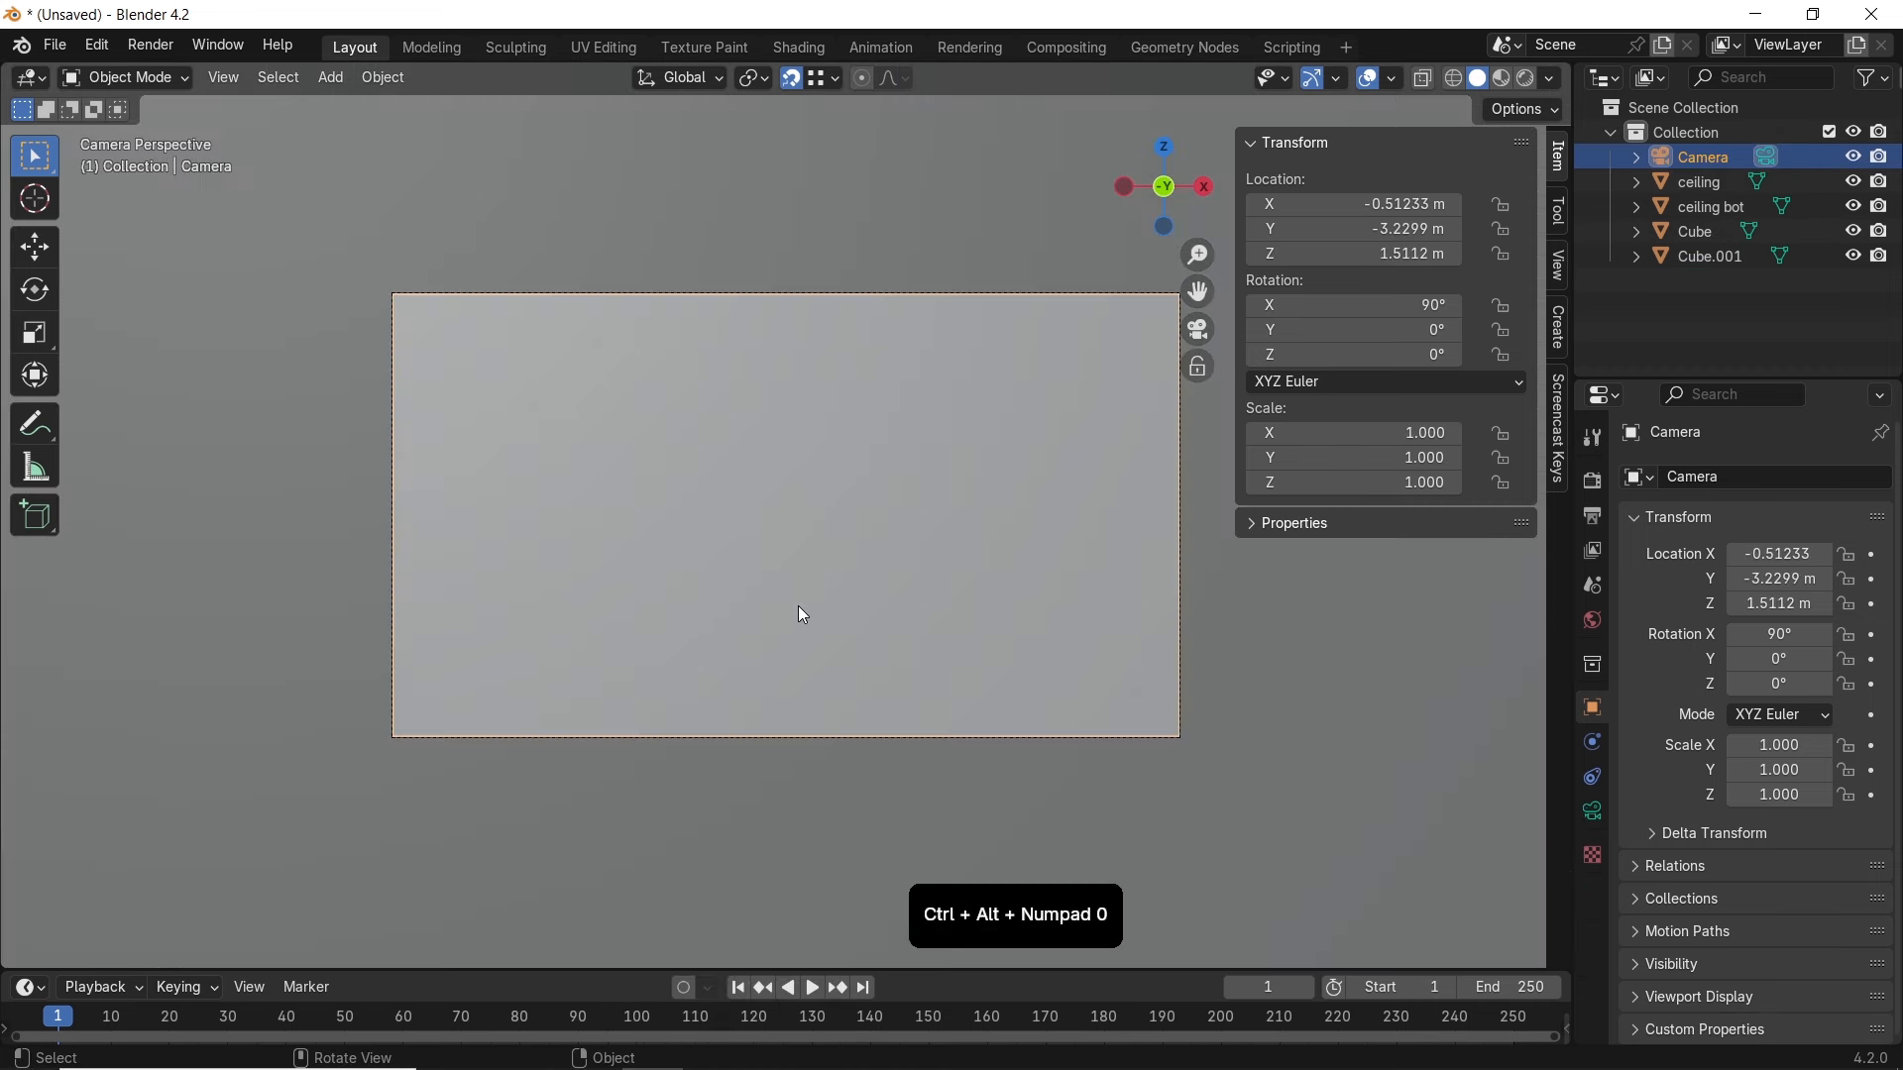
Try to move the camera along Y with snapping enabled
{"action": "key", "text": "g"}
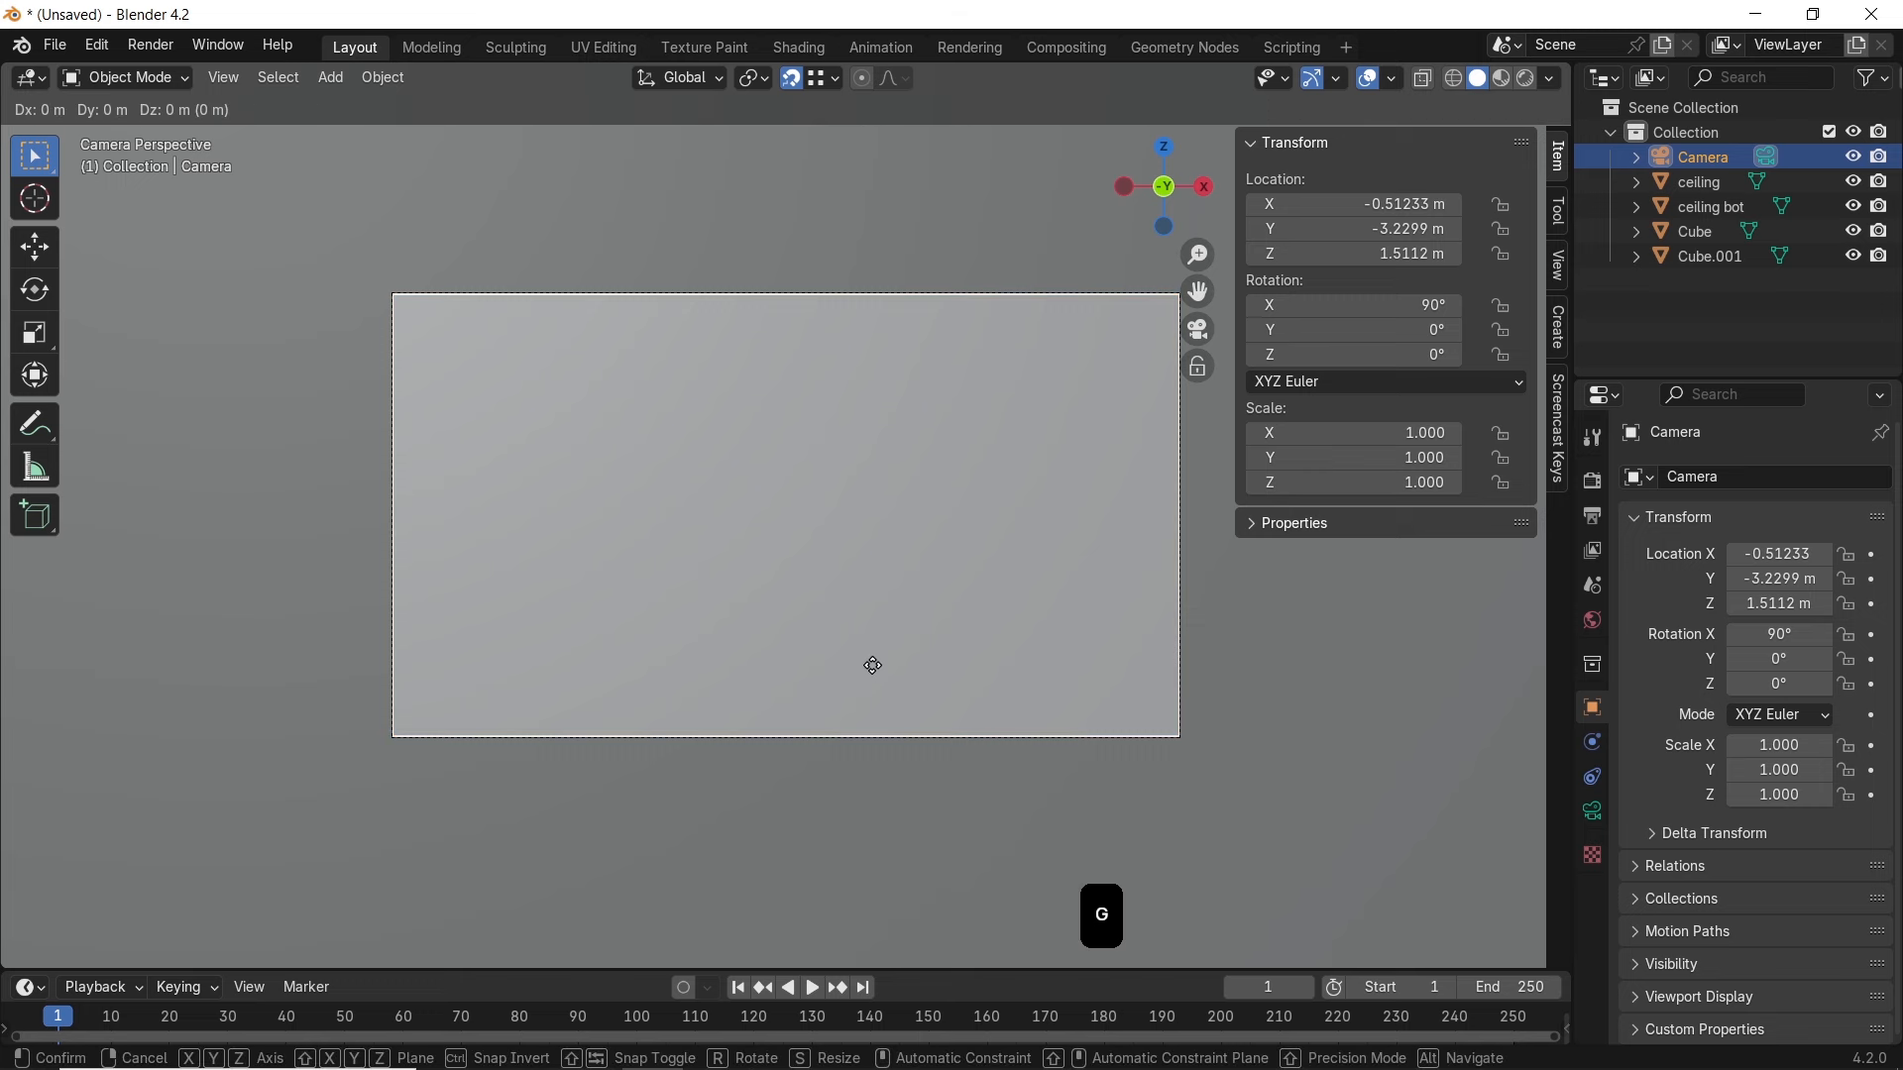
{"action": "key", "text": "y"}
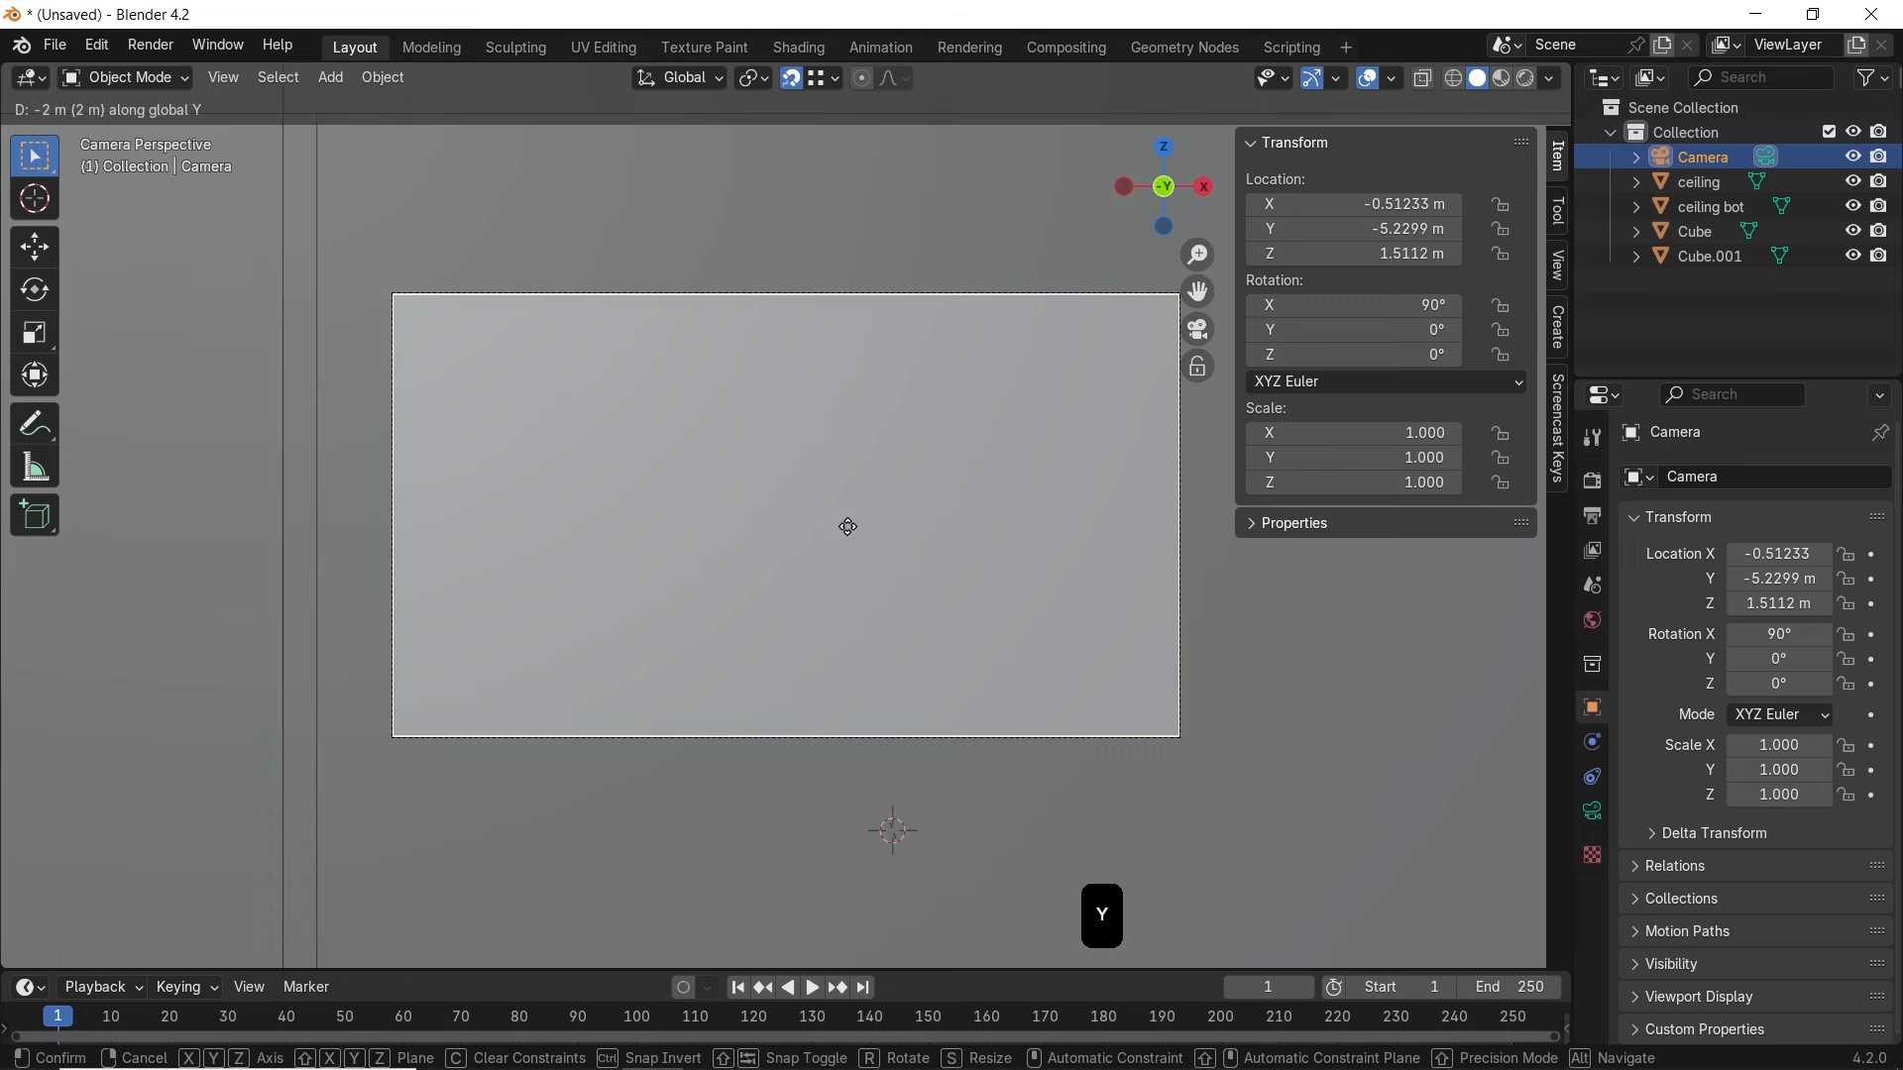
{"action": "left_click", "coordinate": [902, 854], "text": "shift"}
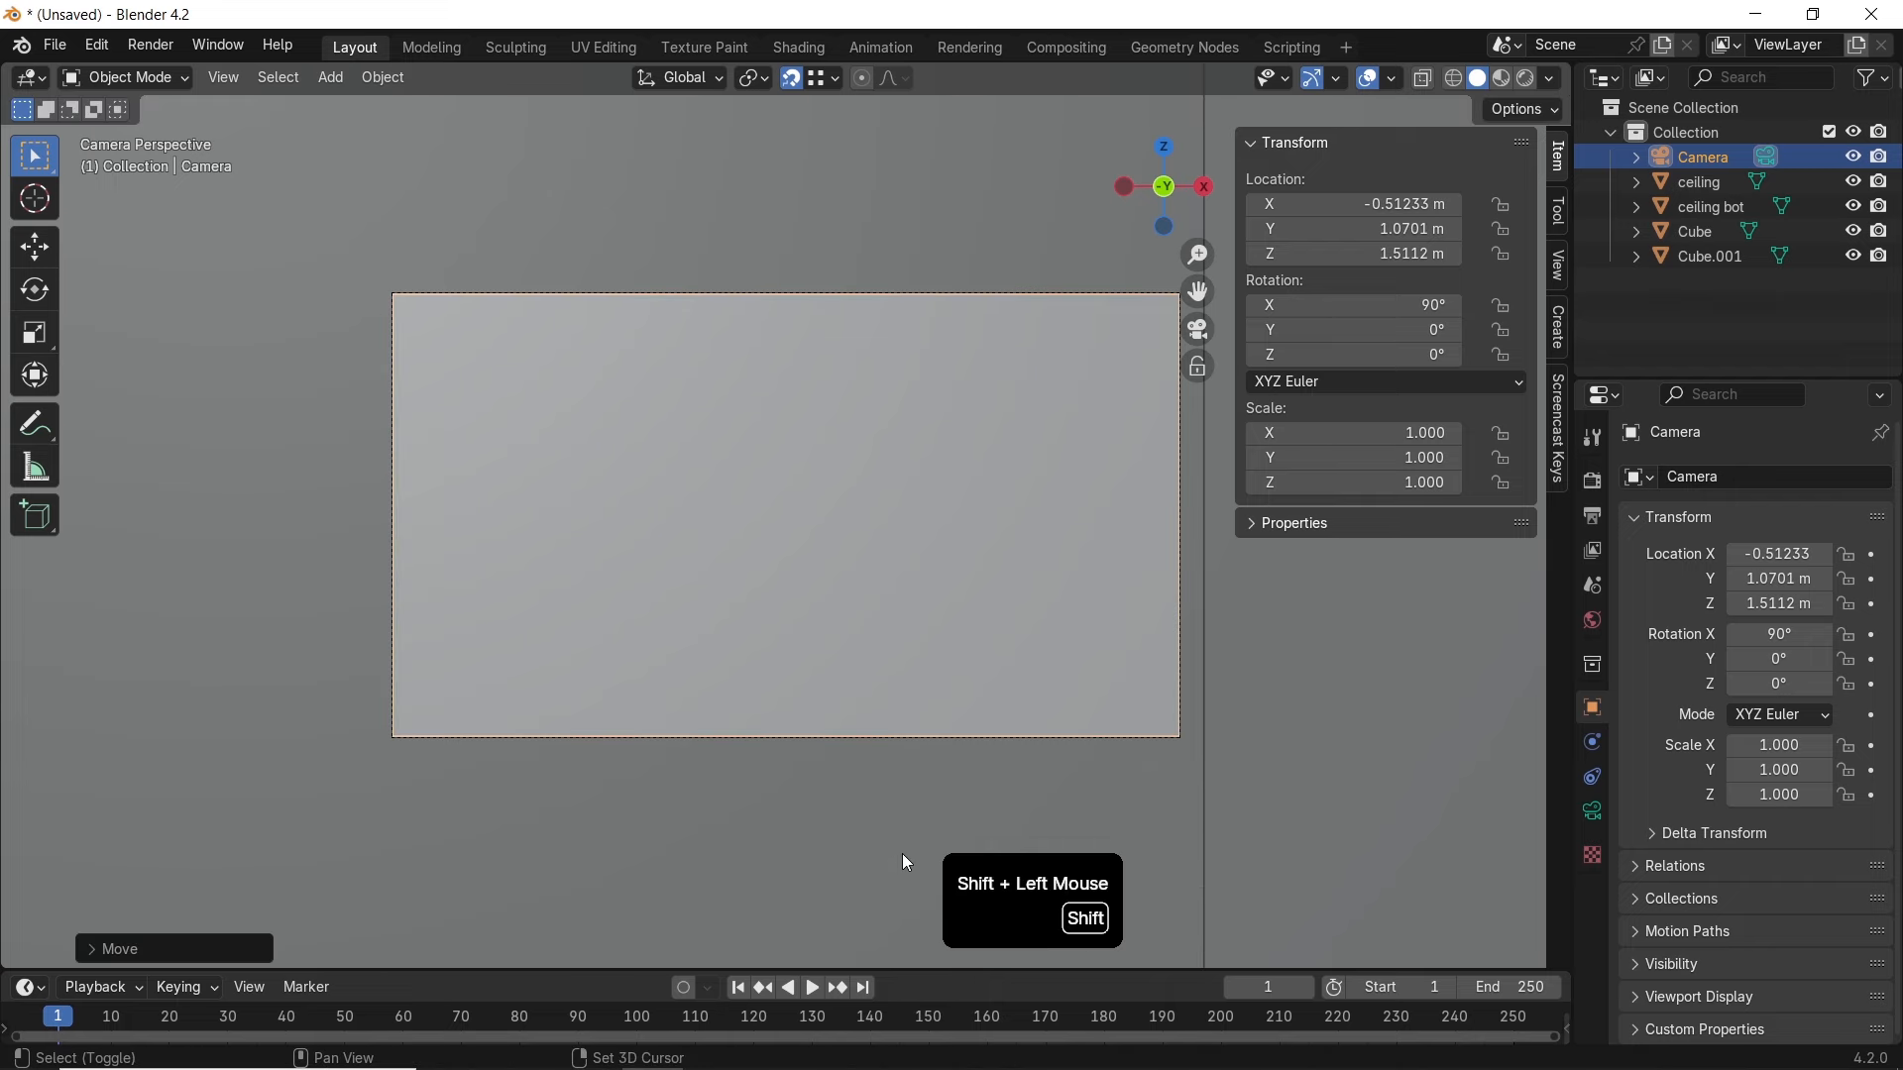
Disable snapping and move the camera along Y to about -1.86 m
{"action": "left_click", "coordinate": [794, 79]}
{"action": "key", "text": "g"}
{"action": "key", "text": "y"}
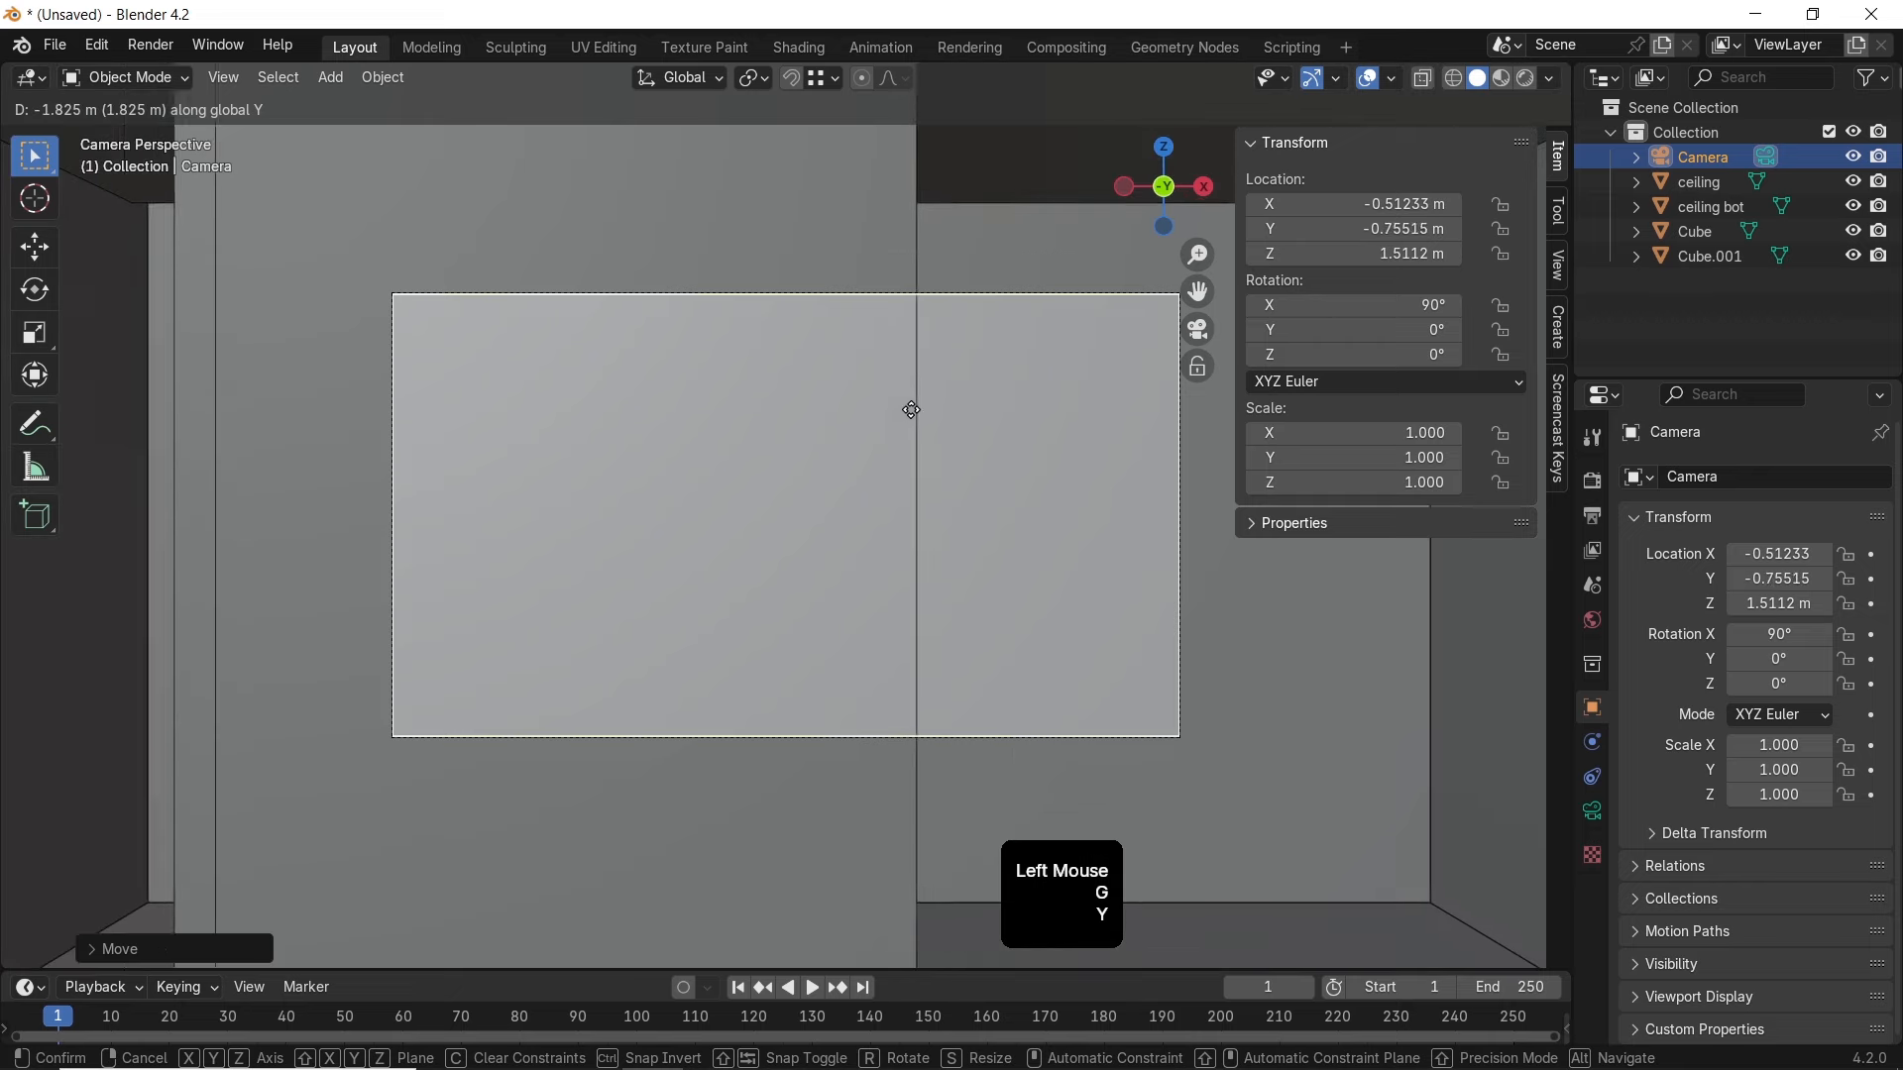
{"action": "left_click", "coordinate": [909, 382], "text": "shift"}
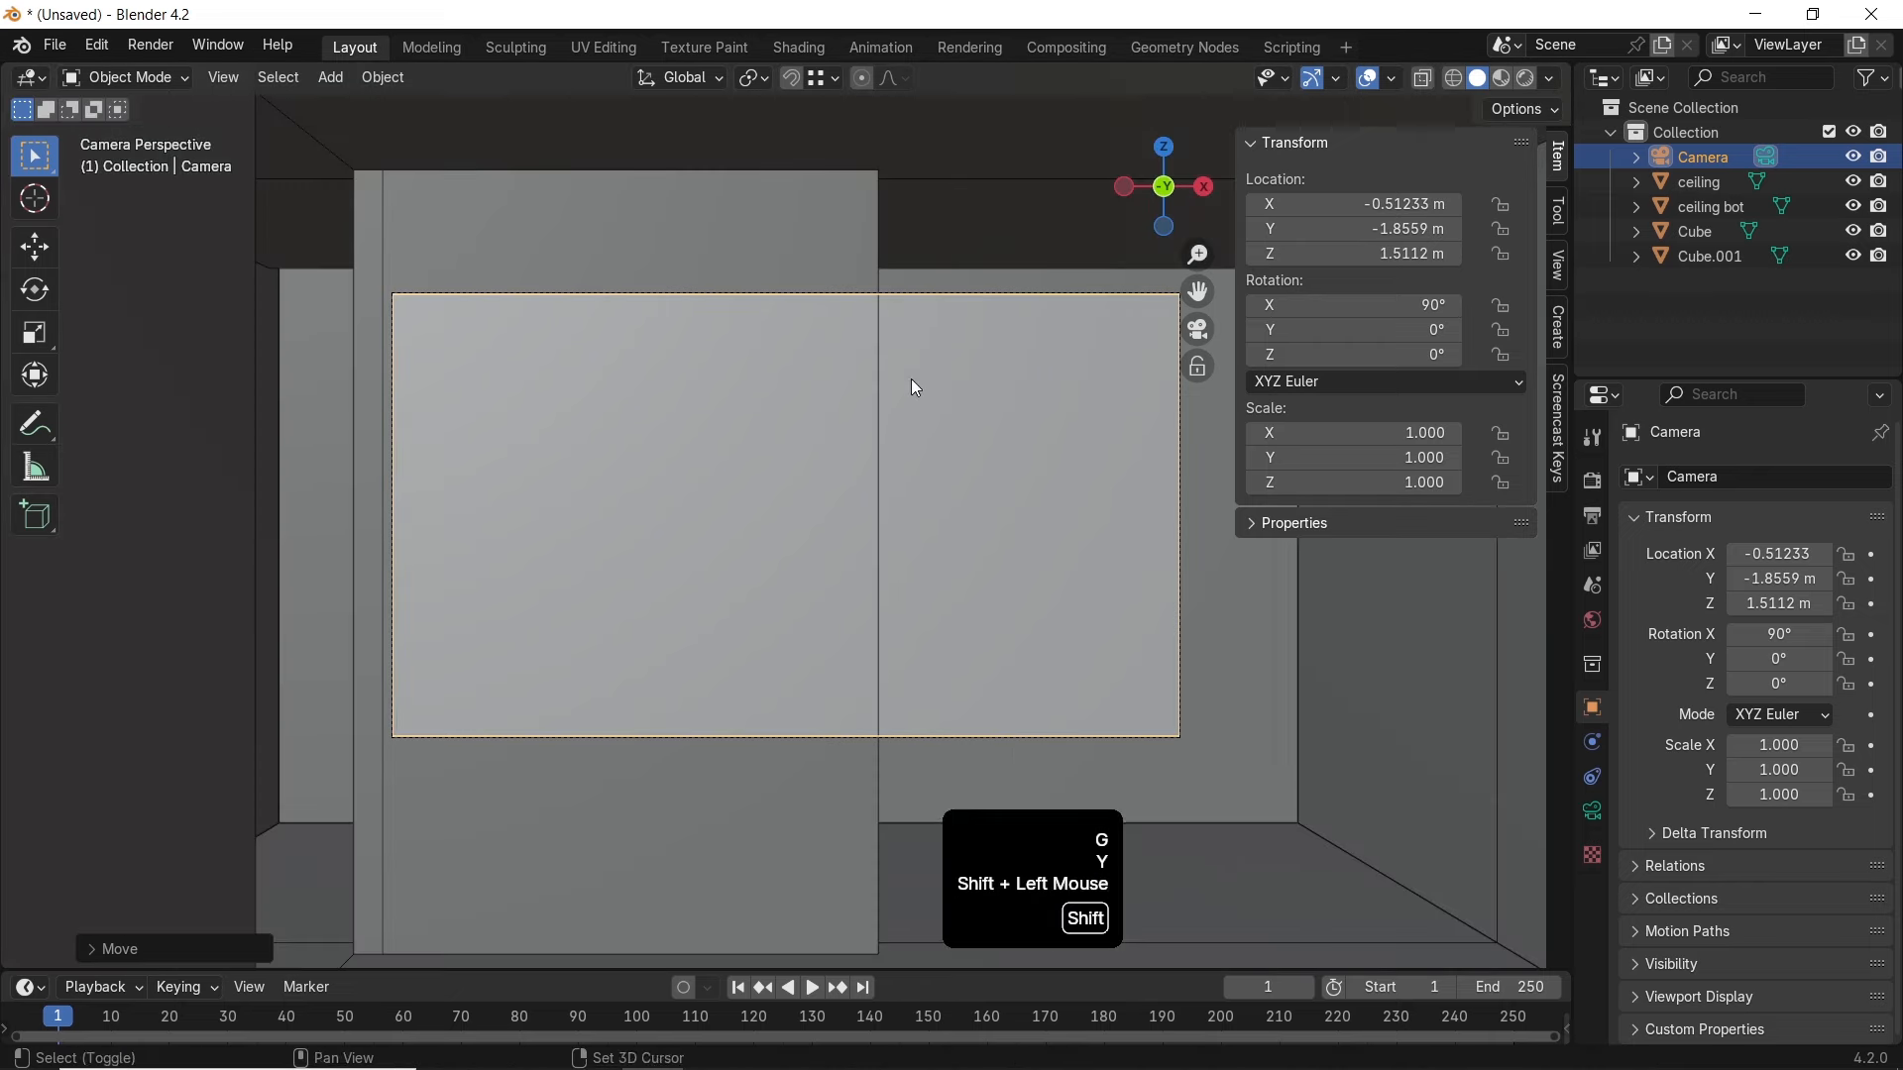
Hide the transform sidebar and set the camera's focal length to 26 mm
{"action": "left_click", "coordinate": [1592, 811]}
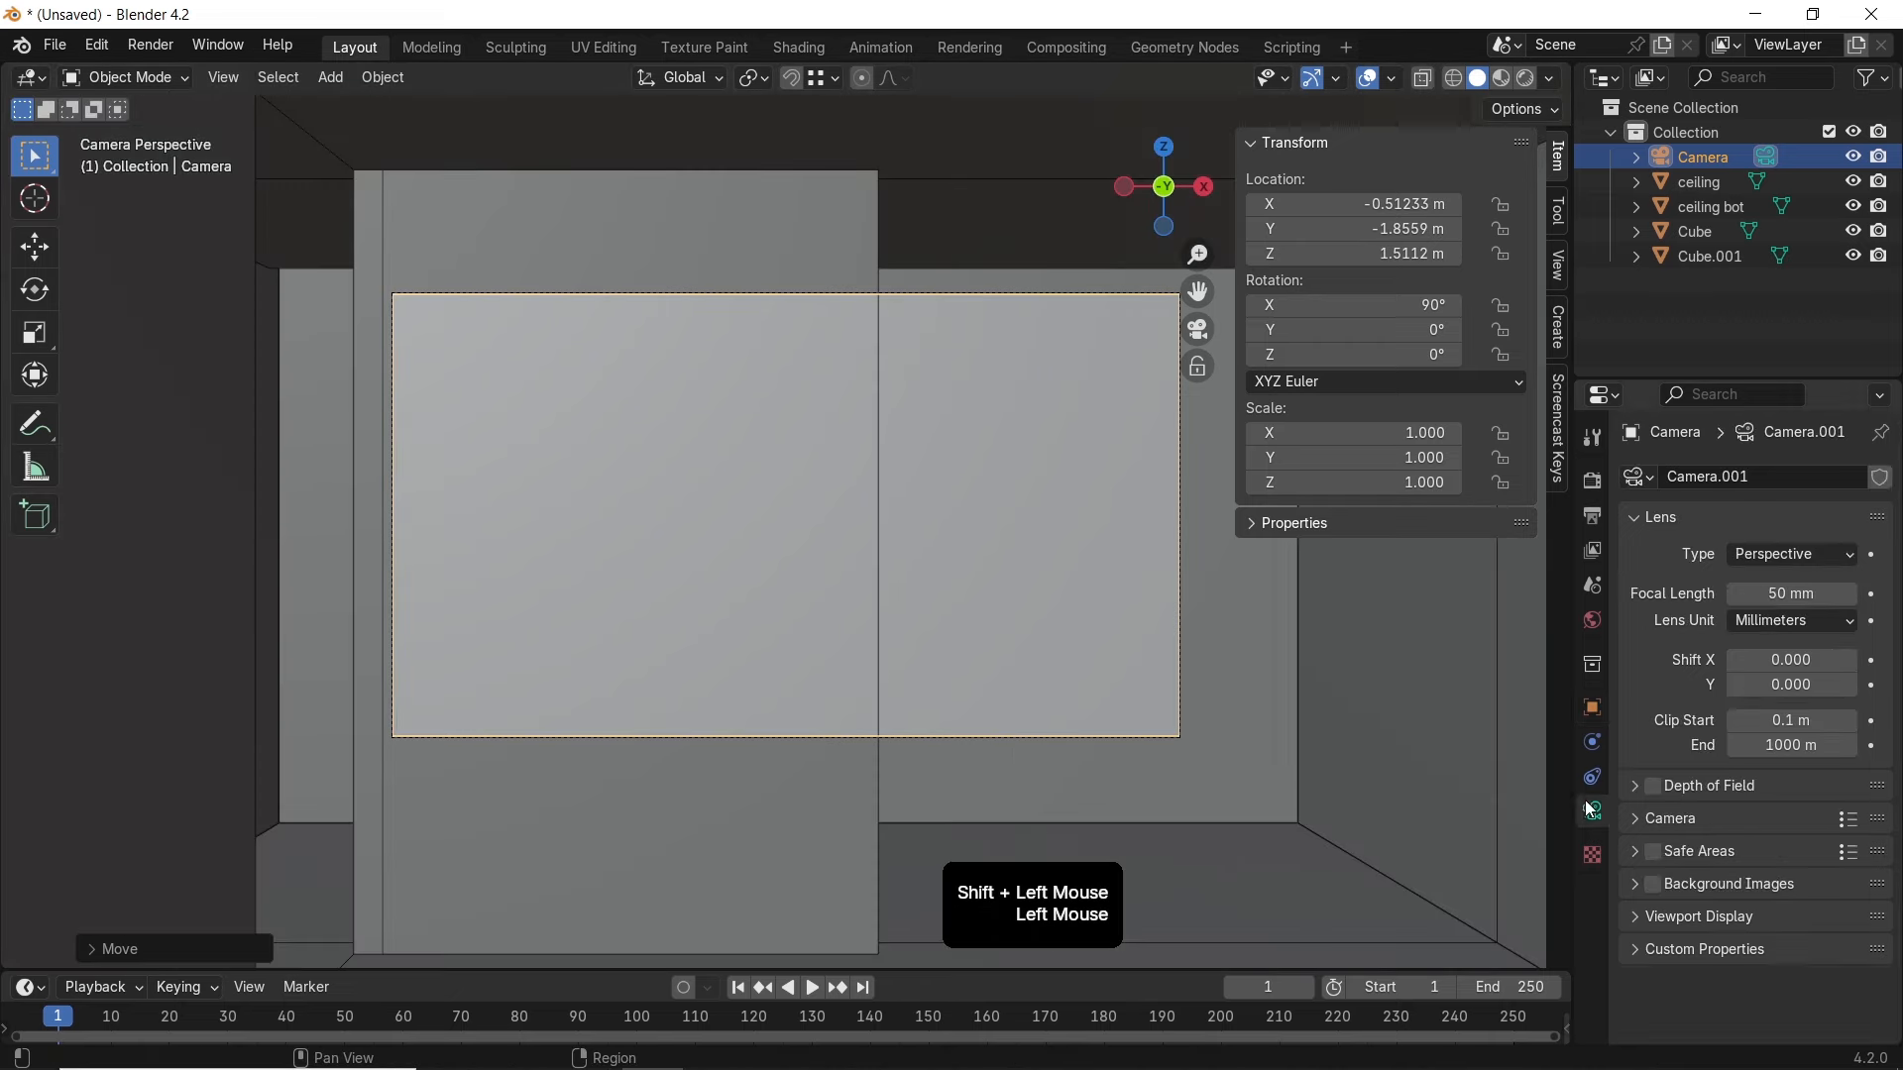
{"action": "key", "text": "n"}
{"action": "left_click", "coordinate": [1801, 595]}
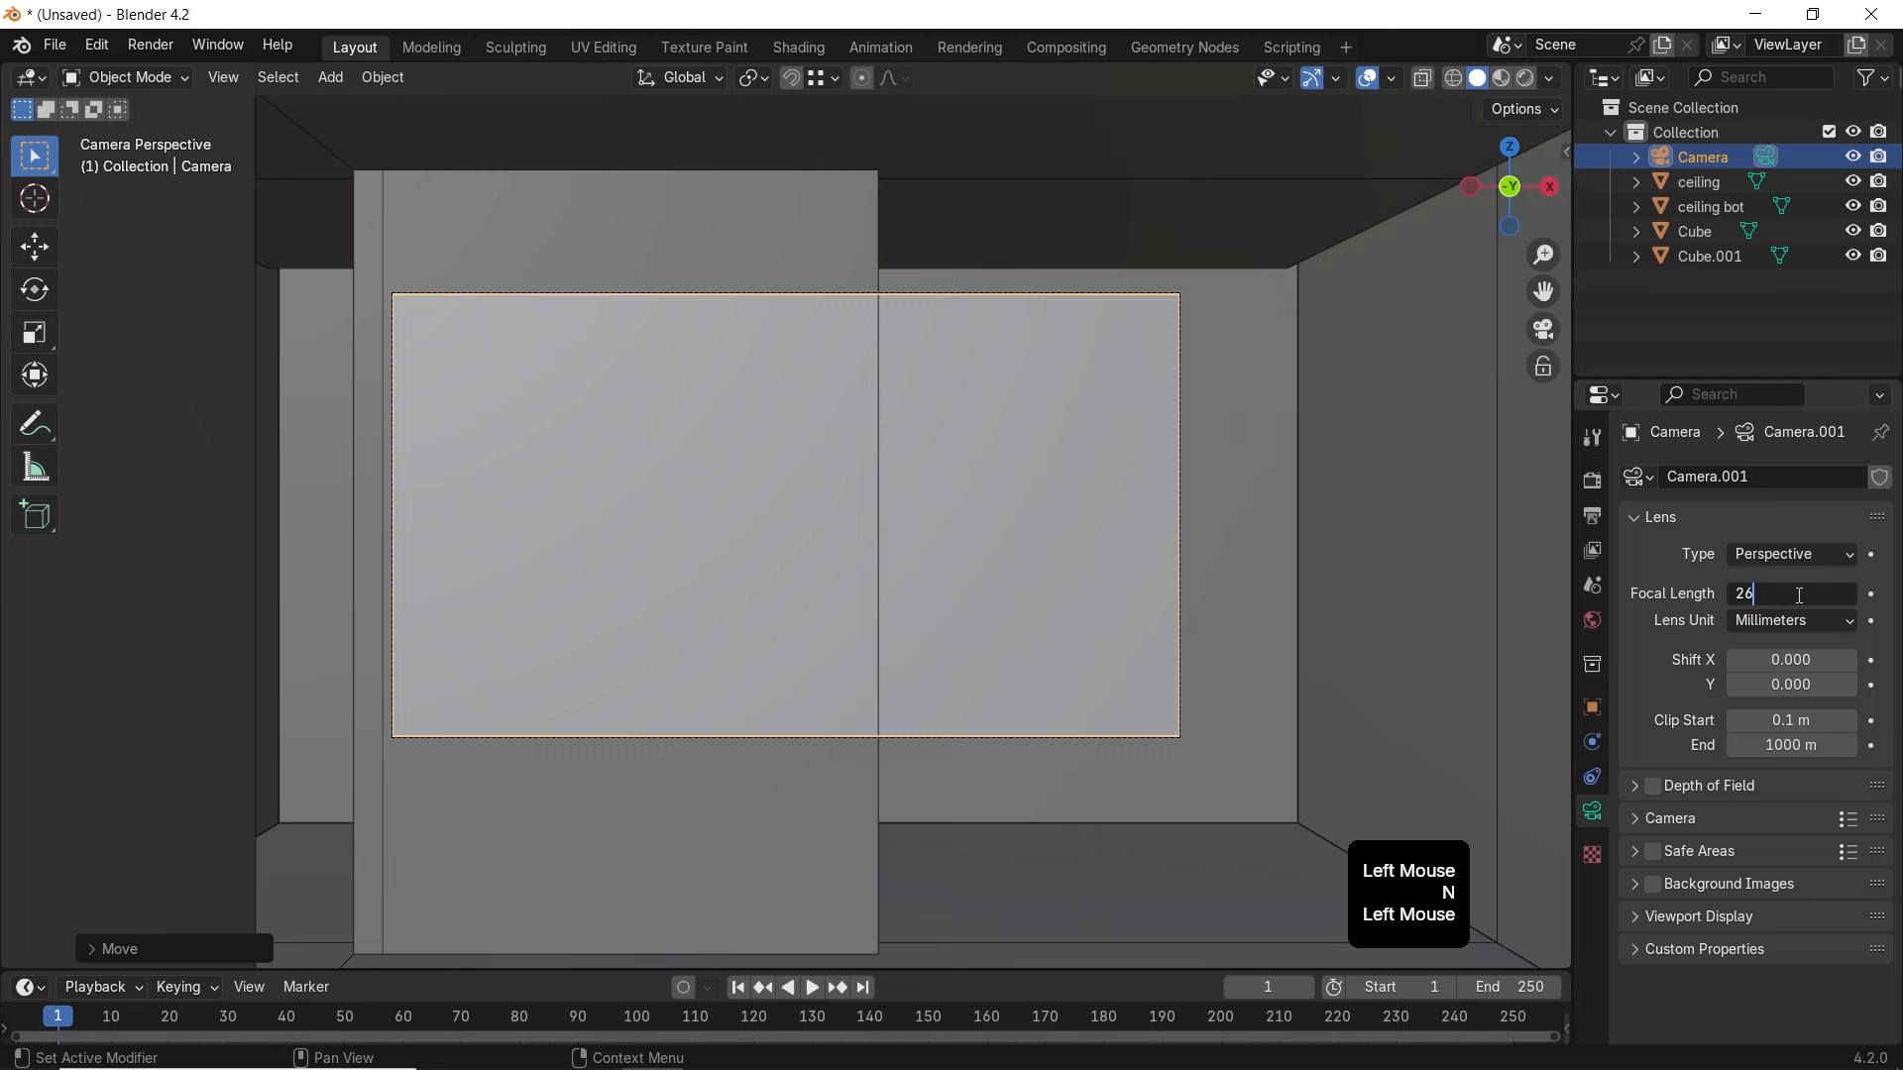
{"action": "type", "text": "26"}
{"action": "key", "text": "Return"}
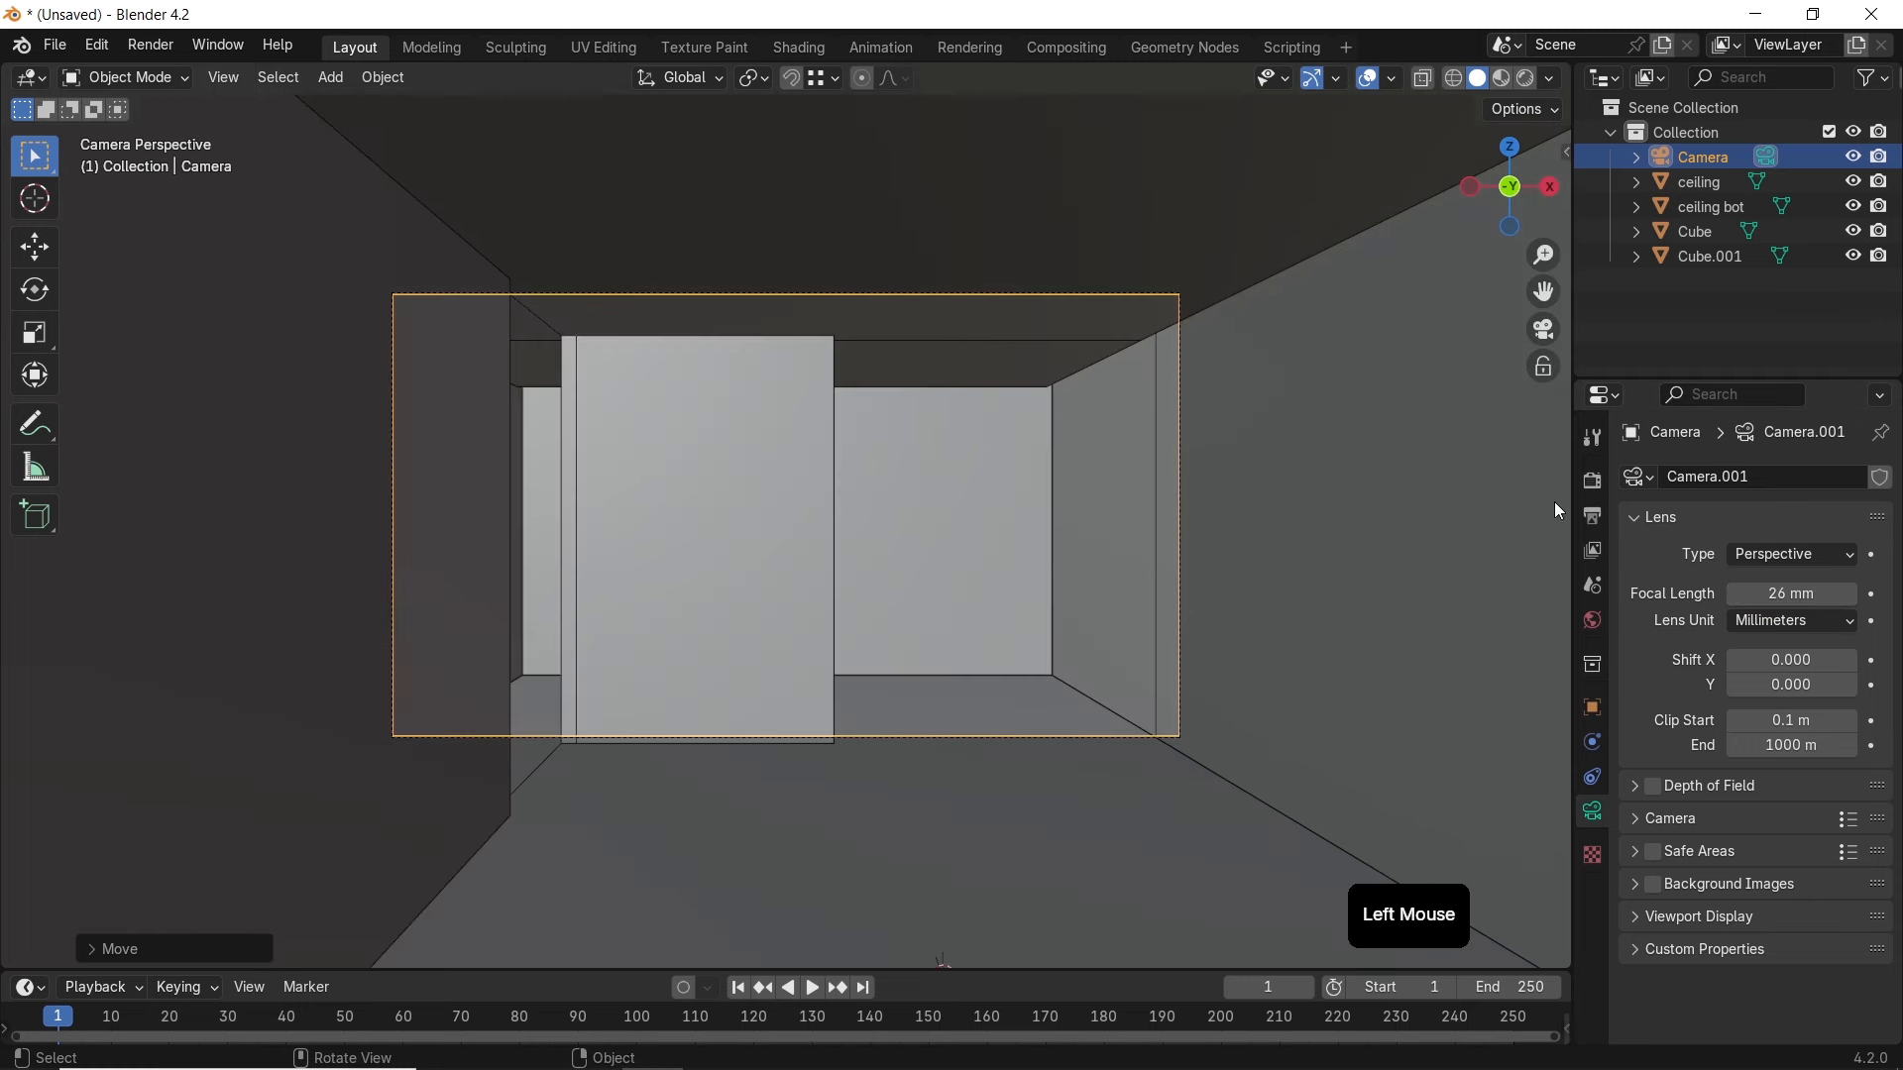
Set the render output's X resolution to 728 px for a portrait camera frame
{"action": "left_click", "coordinate": [1591, 515]}
{"action": "left_click", "coordinate": [1804, 508]}
{"action": "left_click_drag", "start_coordinate": [1804, 509], "coordinate": [1685, 508]}
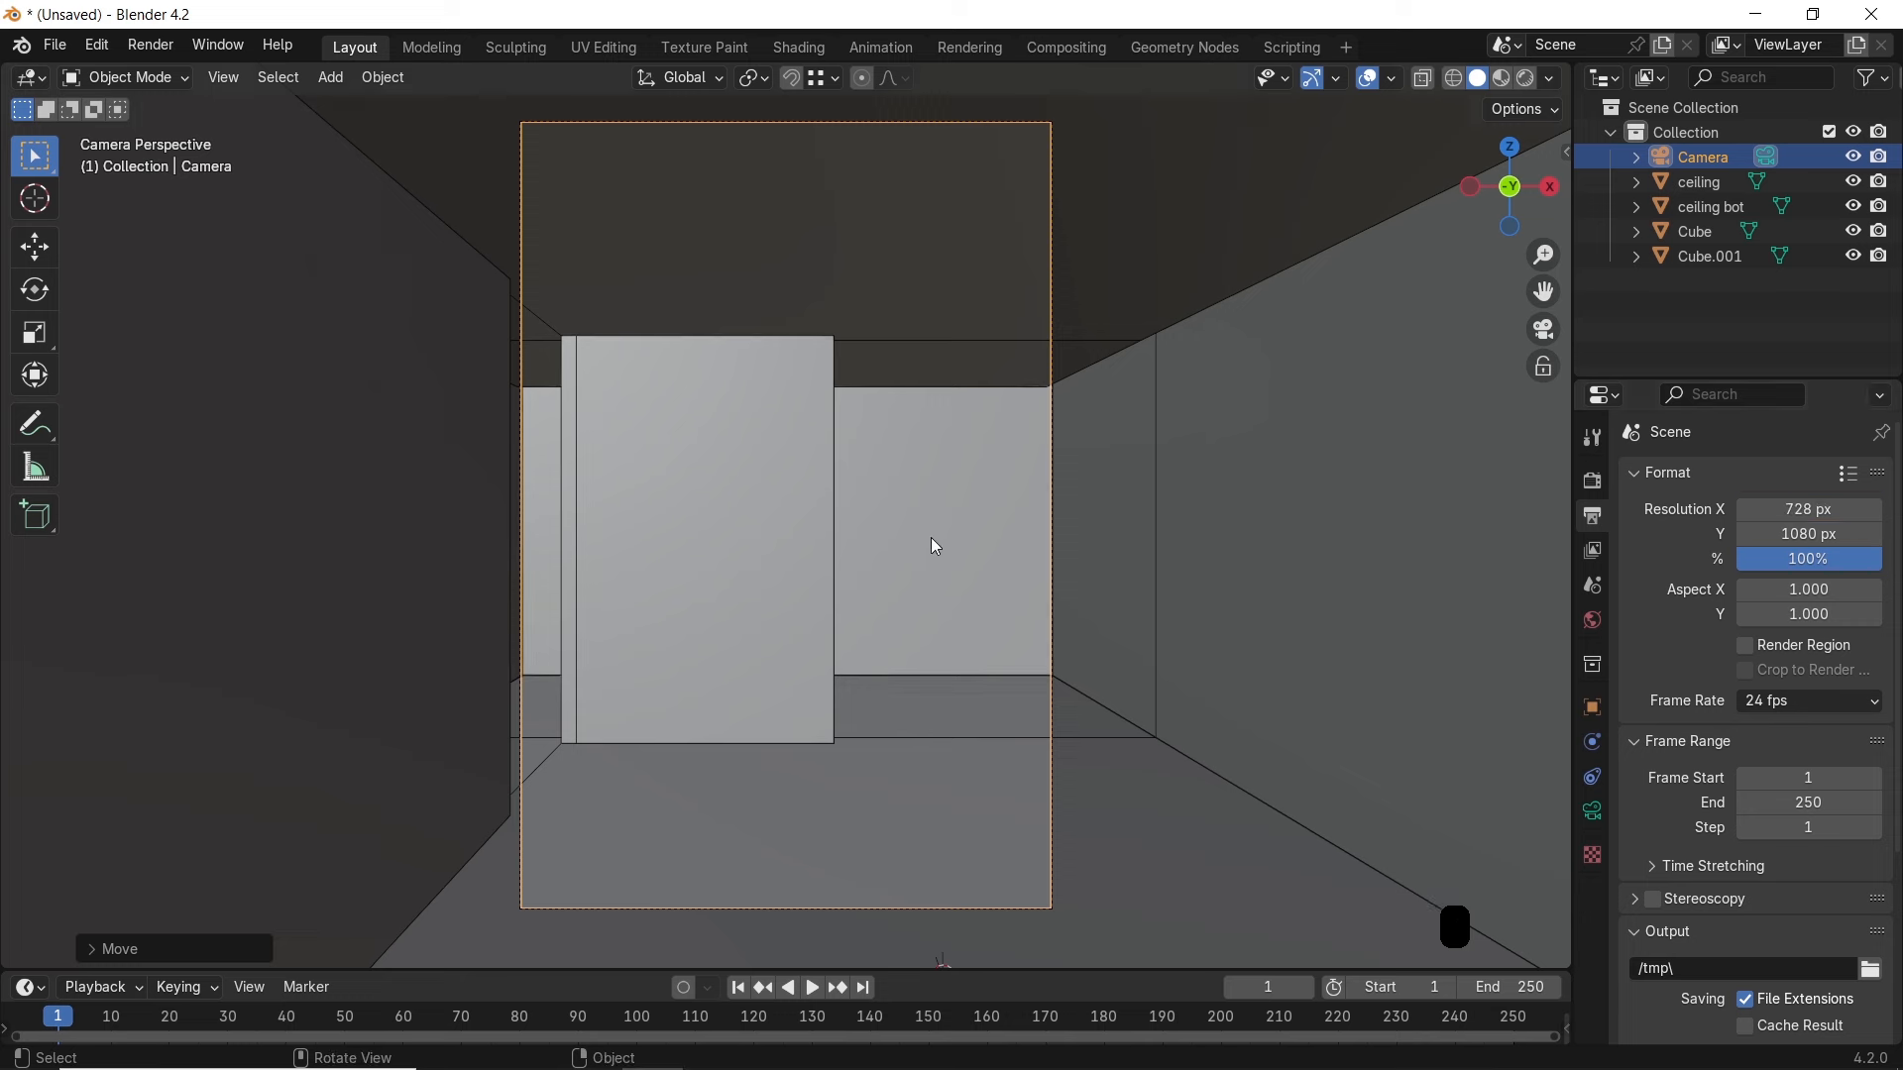
Move the camera about -0.3 m along X and about 0.89 m along its local Z axis
{"action": "key", "text": "g"}
{"action": "key", "text": "x"}
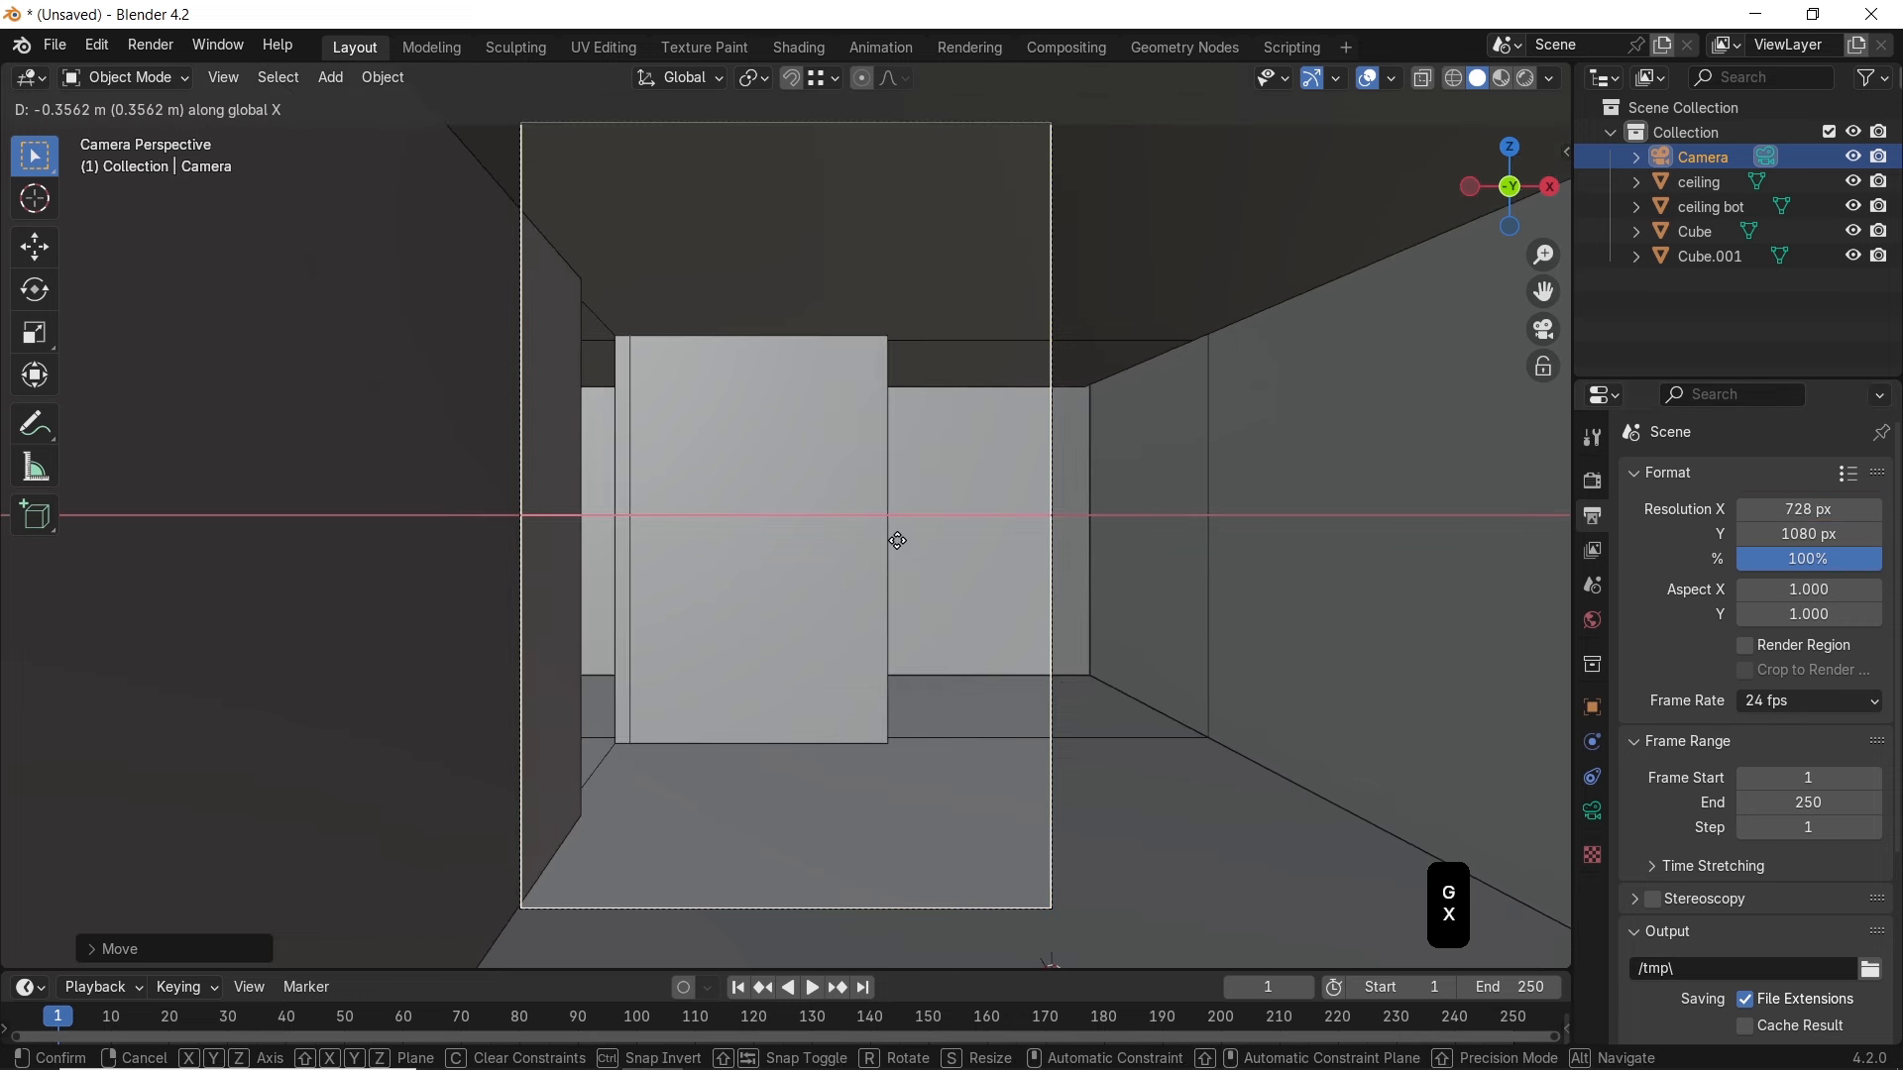
{"action": "left_click", "coordinate": [906, 551]}
{"action": "key", "text": "g"}
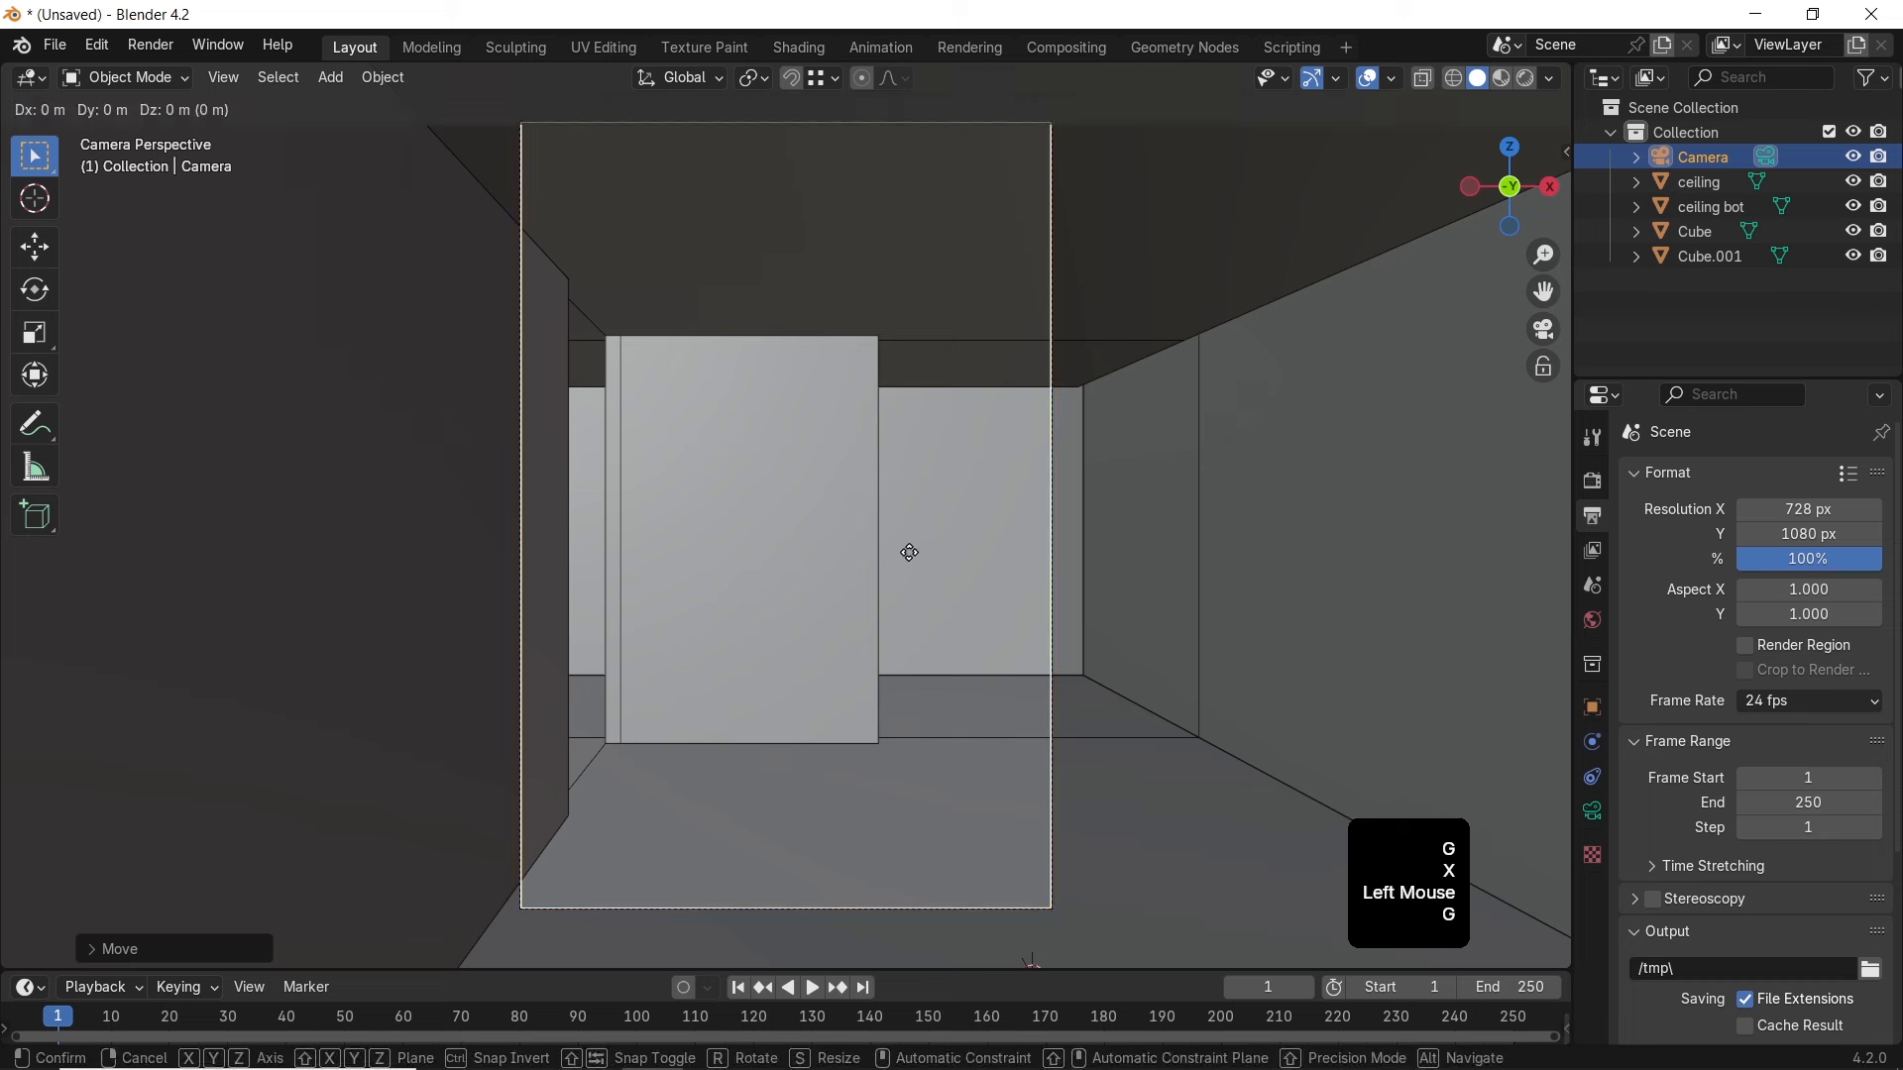
{"action": "key", "text": "z"}
{"action": "key", "text": "z"}
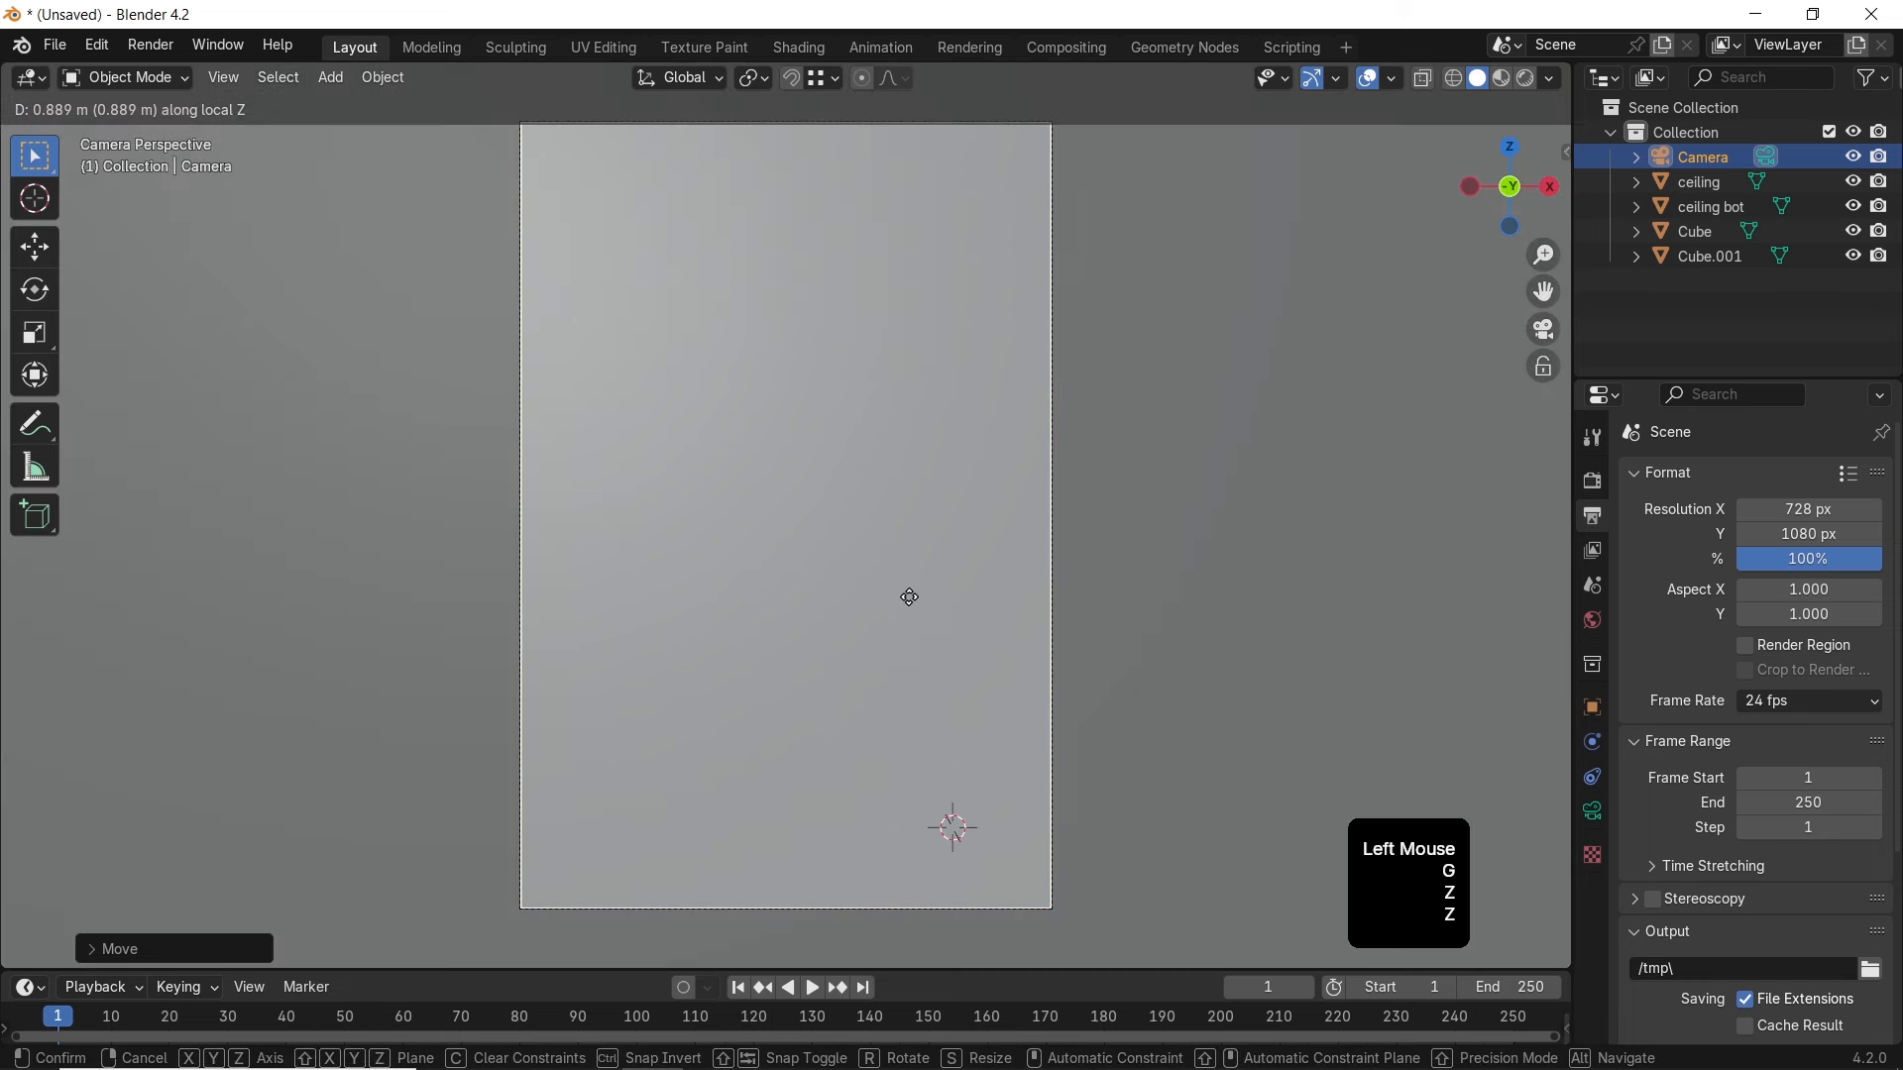
{"action": "left_click", "coordinate": [910, 598]}
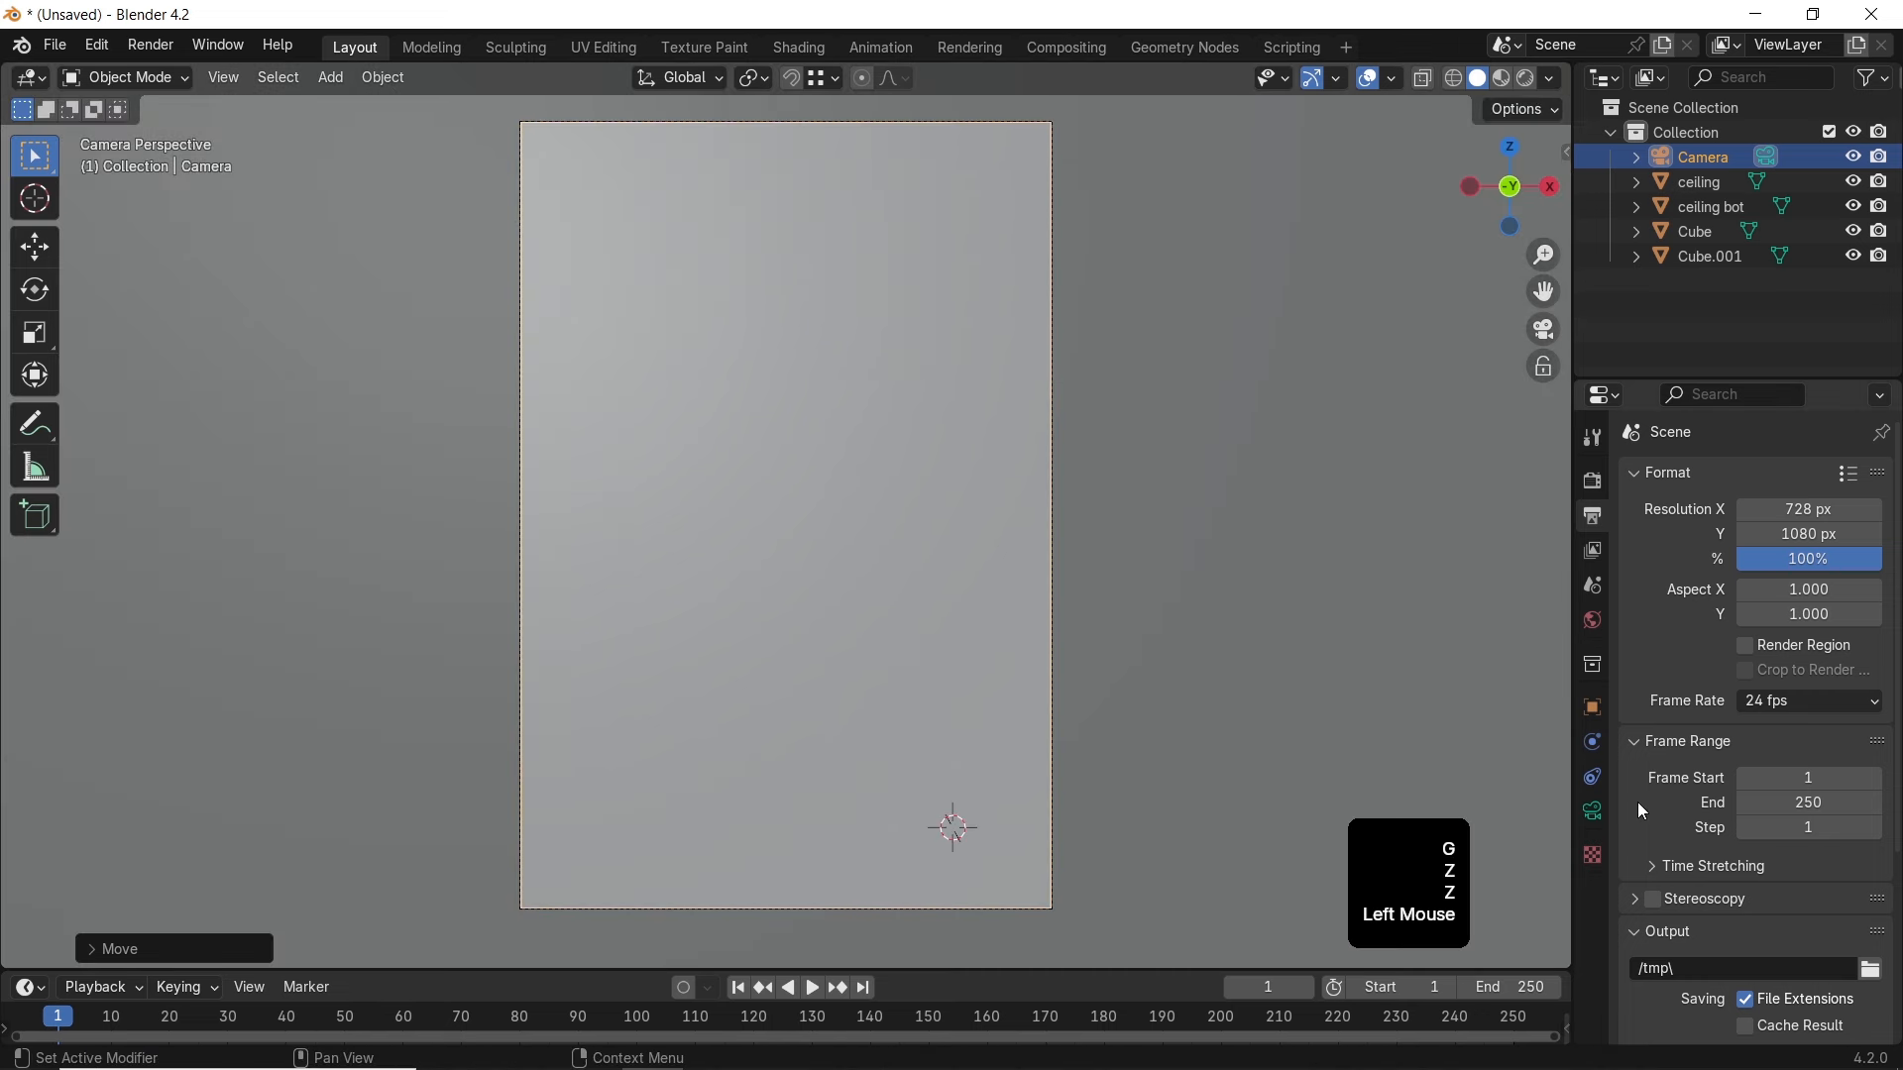
Set the camera's clip start distance to 0.9 m
{"action": "left_click", "coordinate": [1593, 813]}
{"action": "left_click", "coordinate": [1851, 723]}
{"action": "left_click", "coordinate": [1852, 724]}
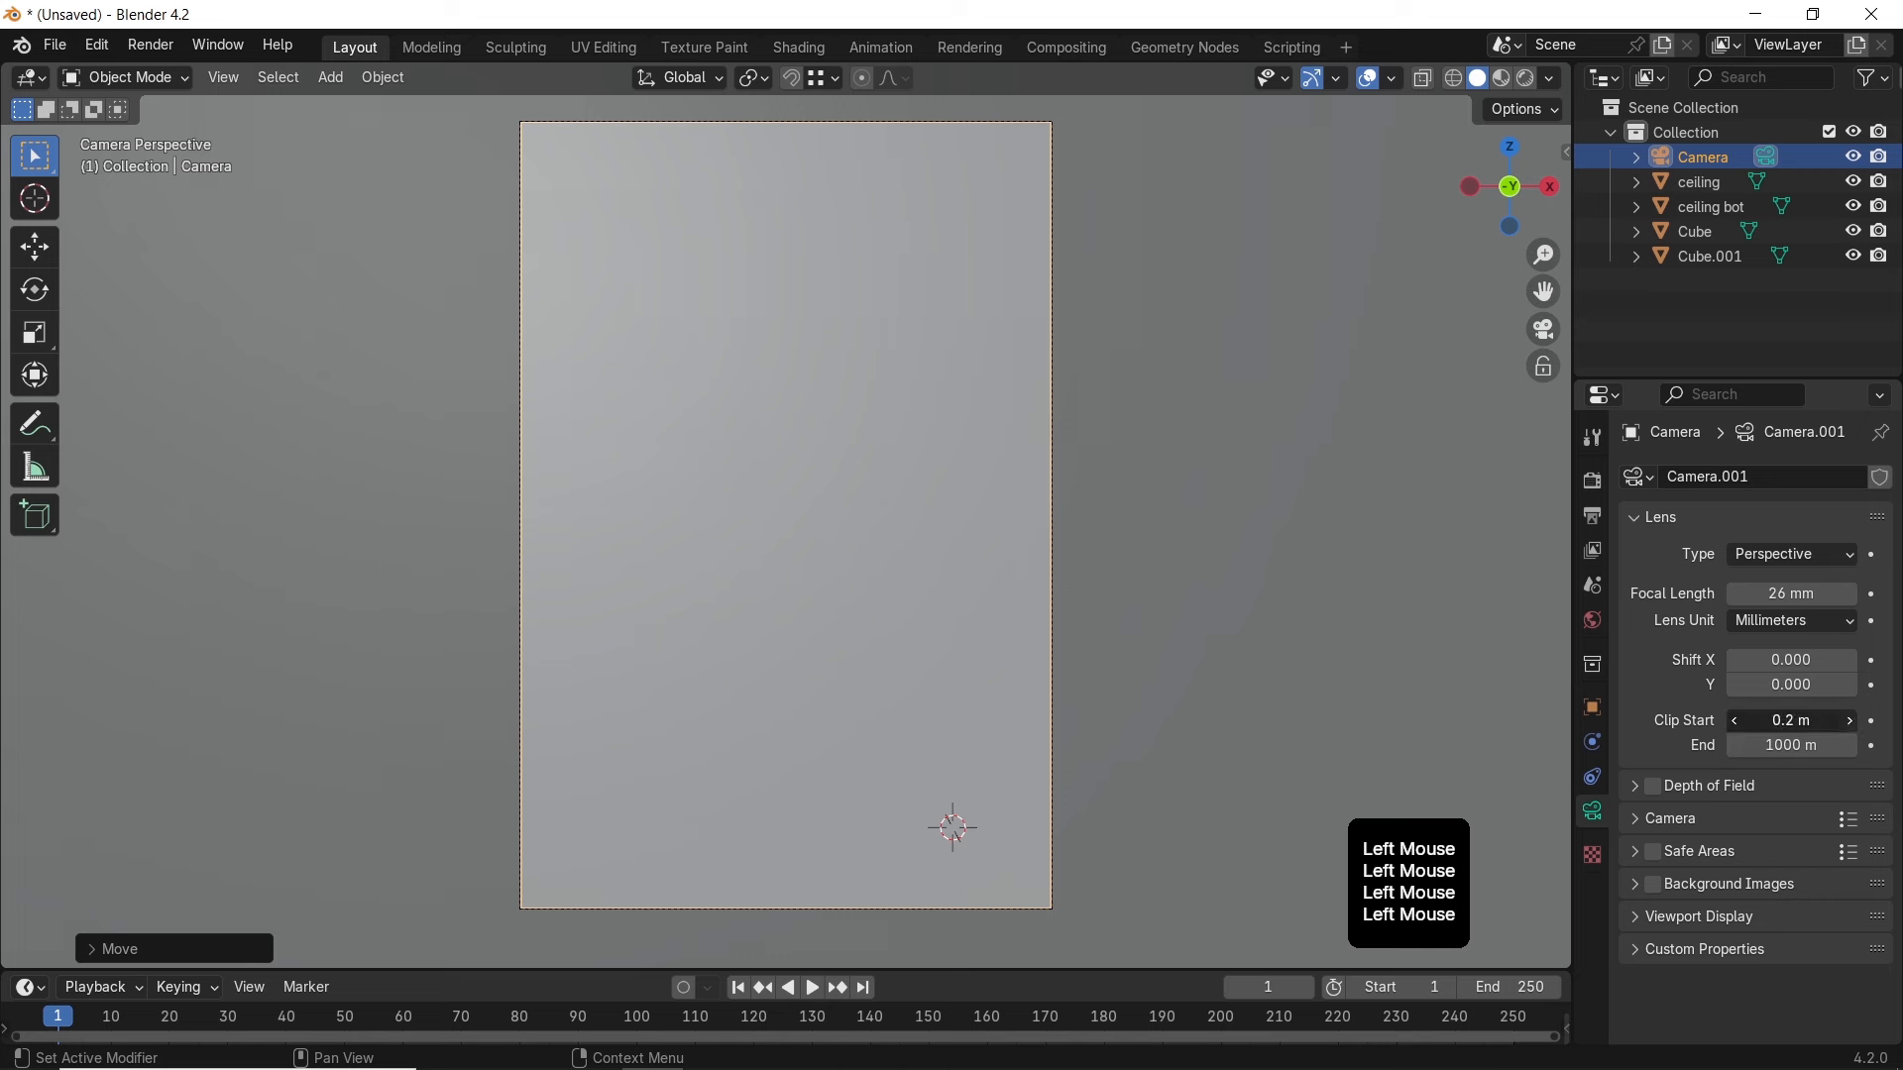
{"action": "left_click", "coordinate": [1852, 724]}
{"action": "left_click", "coordinate": [1852, 723]}
{"action": "left_click", "coordinate": [1851, 720]}
{"action": "left_click", "coordinate": [1851, 721]}
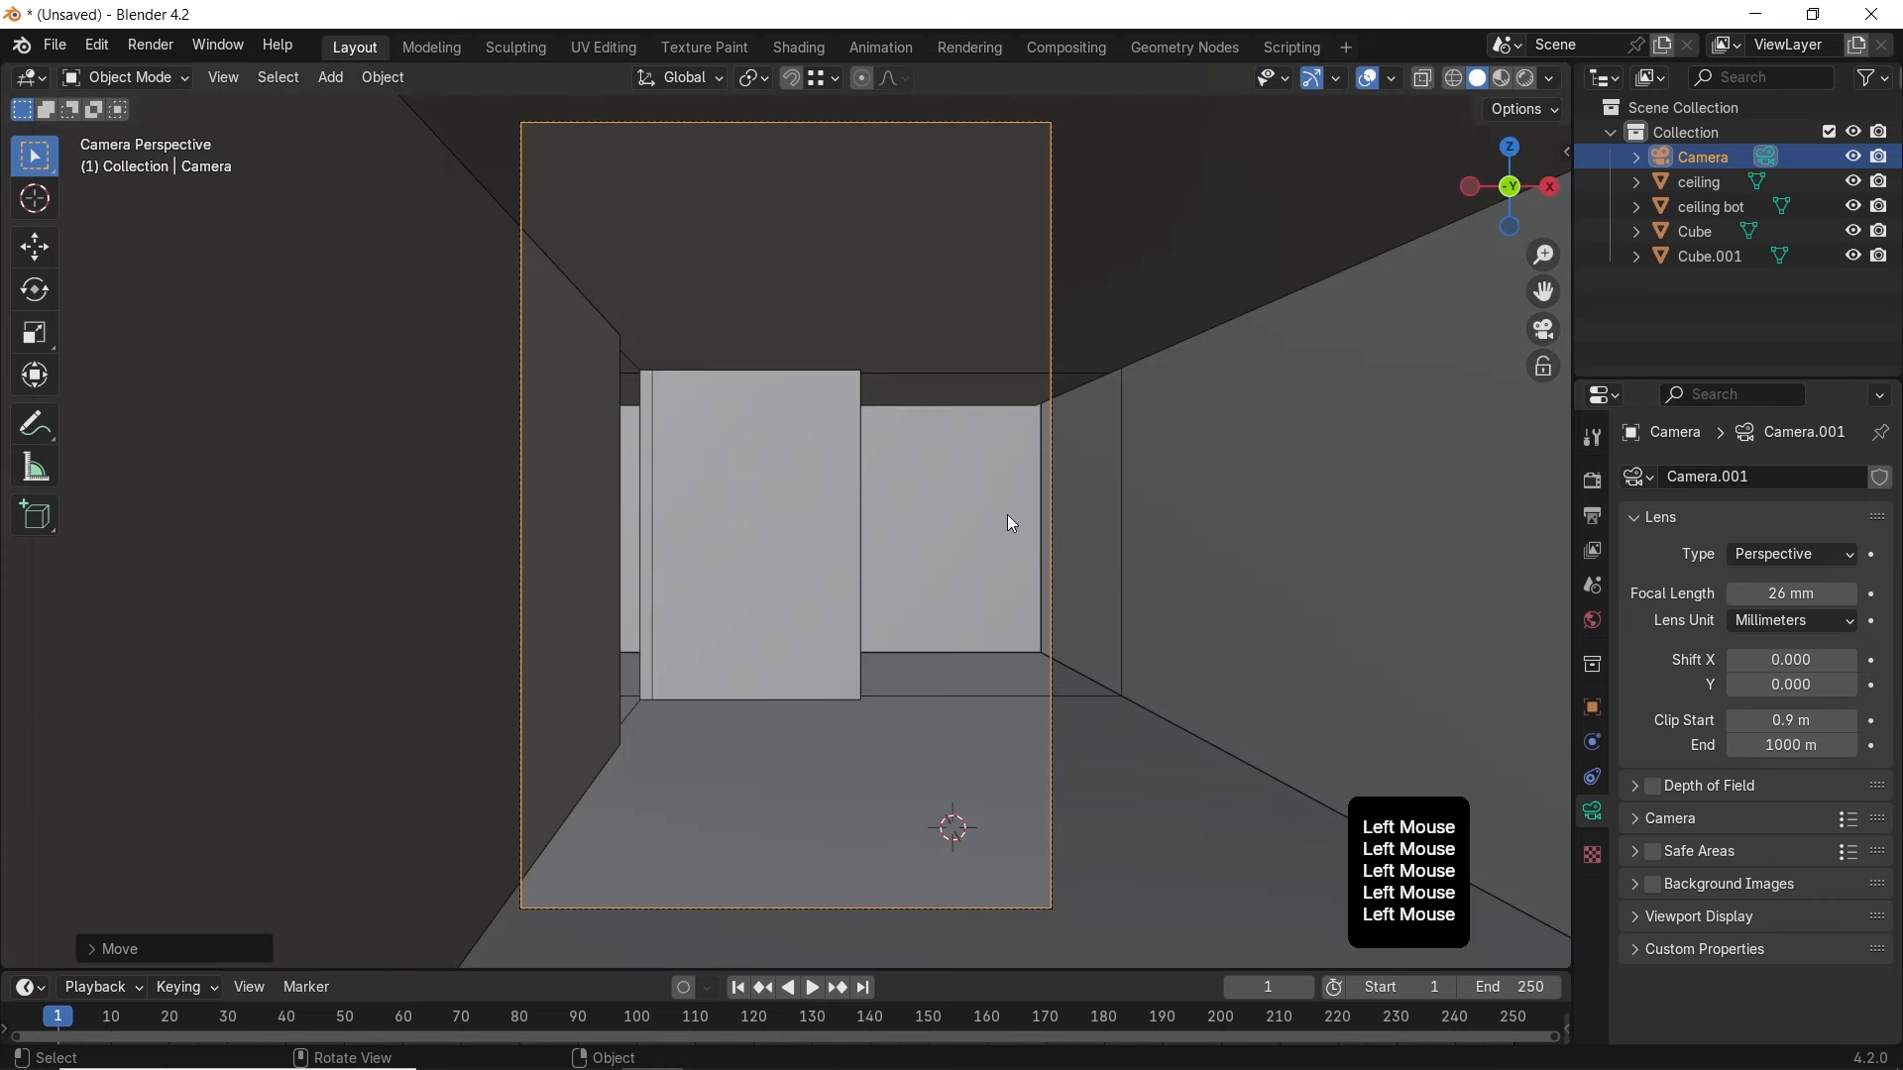
Nudge the camera slightly in the positive X direction to refine the framing
{"action": "left_click", "coordinate": [947, 627]}
{"action": "key", "text": "g"}
{"action": "key", "text": "x"}
{"action": "left_click", "coordinate": [934, 696], "text": "shift"}
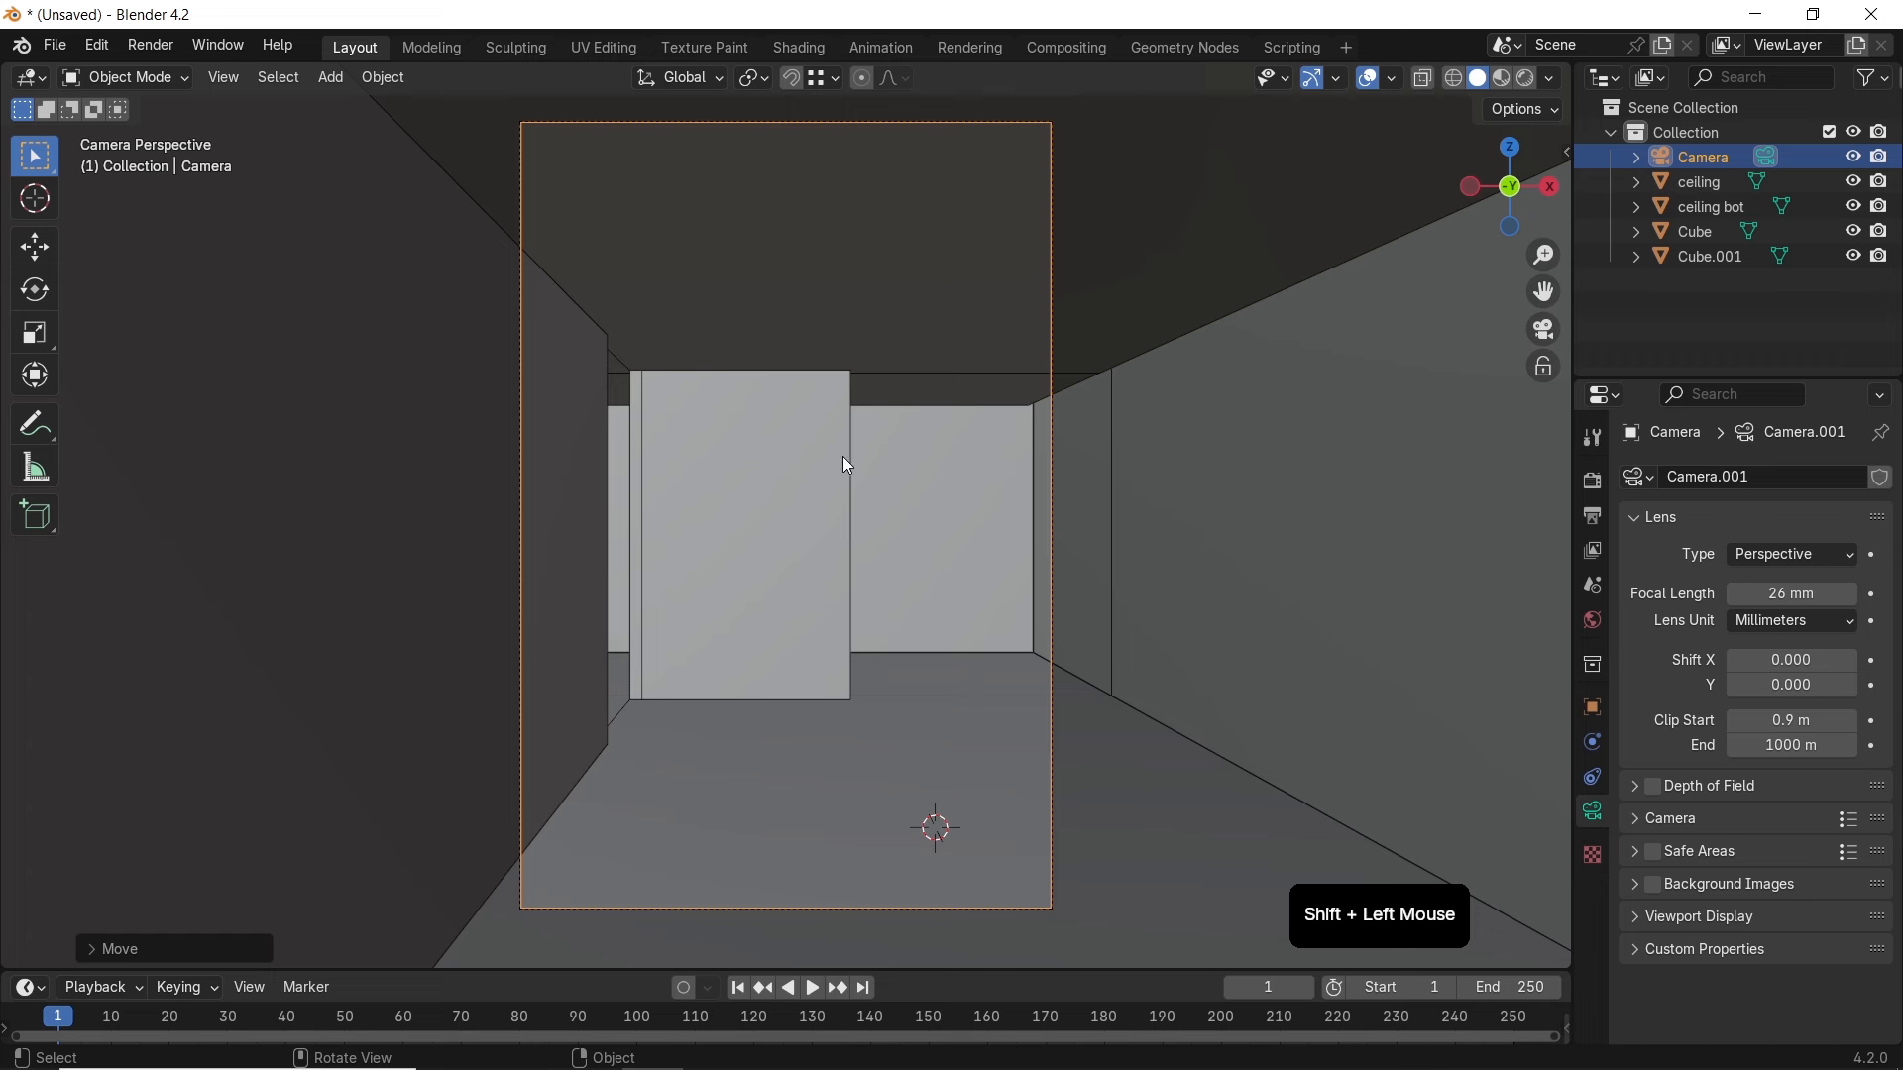
Add a centred loop cut across the width of the ceiling bot object
{"action": "left_click", "coordinate": [872, 263]}
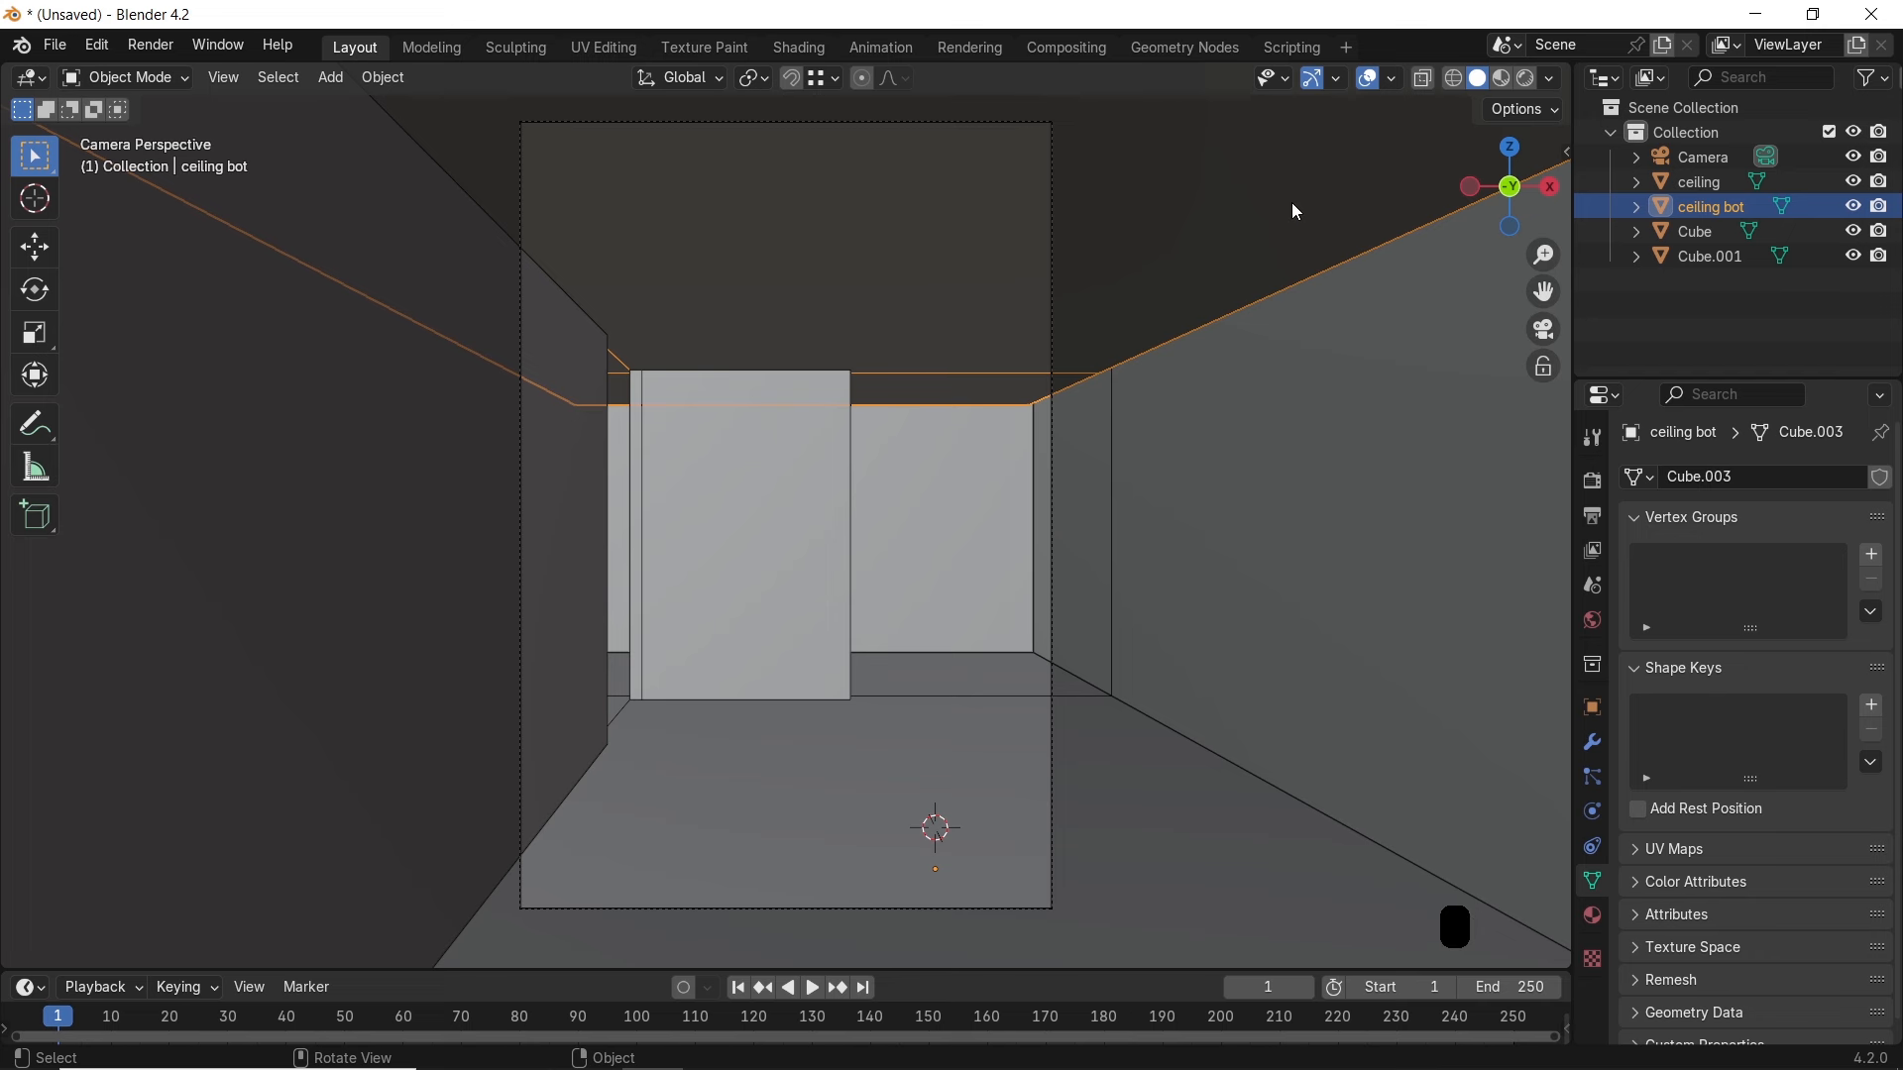
{"action": "key", "text": "Tab"}
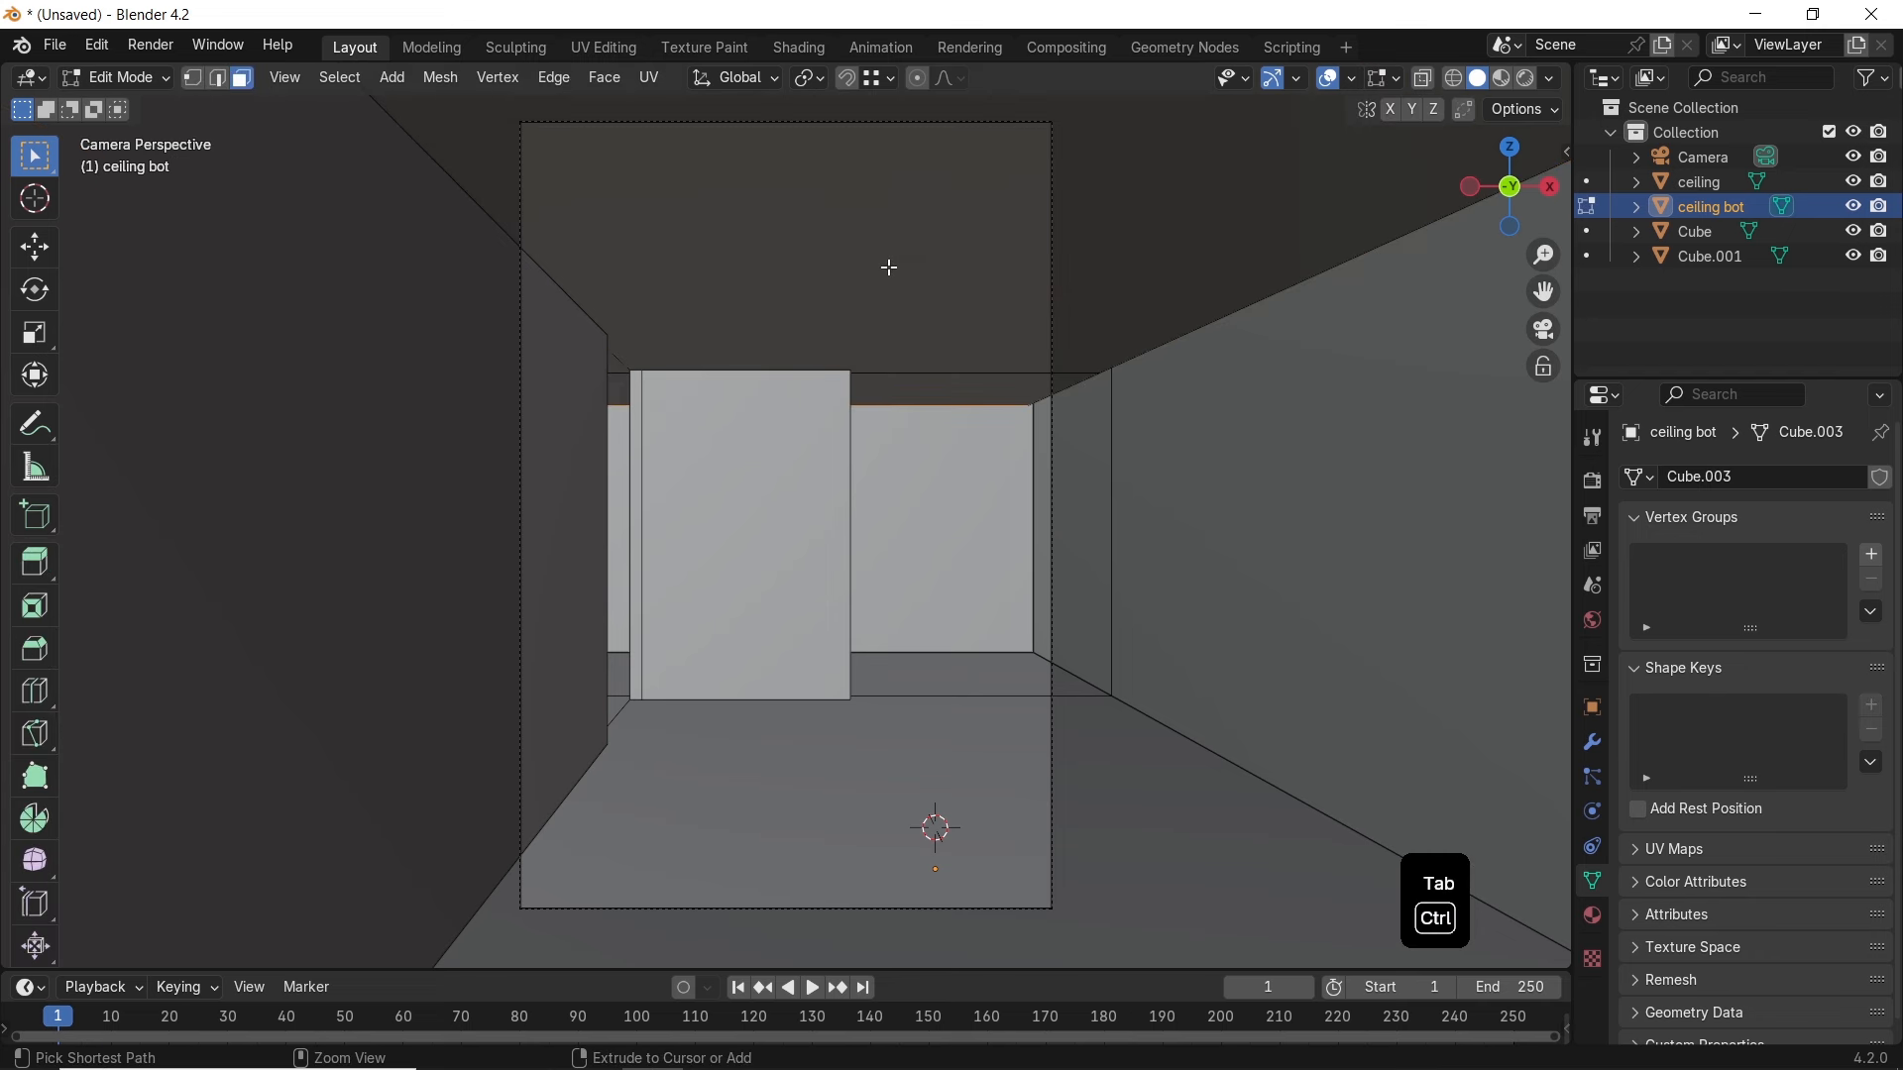
{"action": "key", "text": "ctrl+r"}
{"action": "left_click", "coordinate": [1317, 259]}
{"action": "right_click", "coordinate": [1320, 260]}
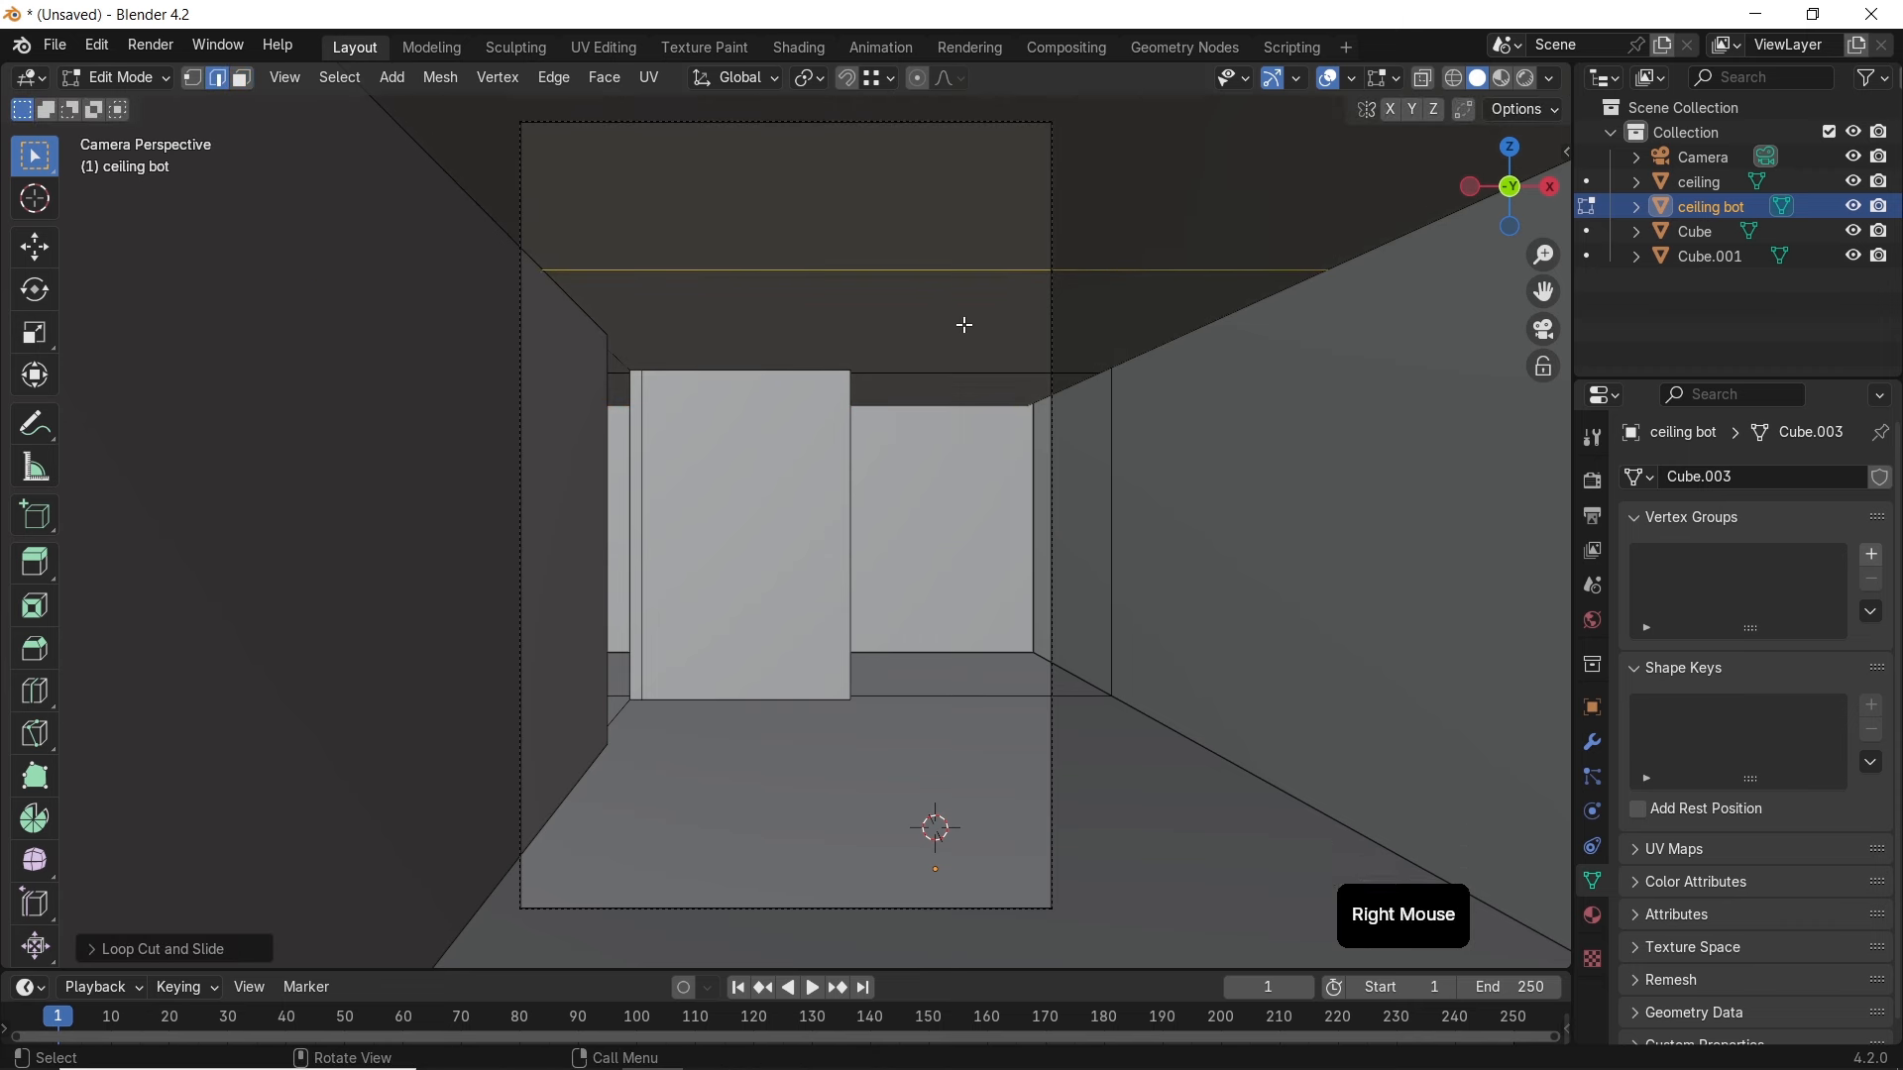
Bevel the new ceiling loop by about 0.015 m with one segment to form a narrow strip
{"action": "key", "text": "KP_7"}
{"action": "scroll", "coordinate": [849, 744], "scroll_direction": "down", "scroll_amount": 2}
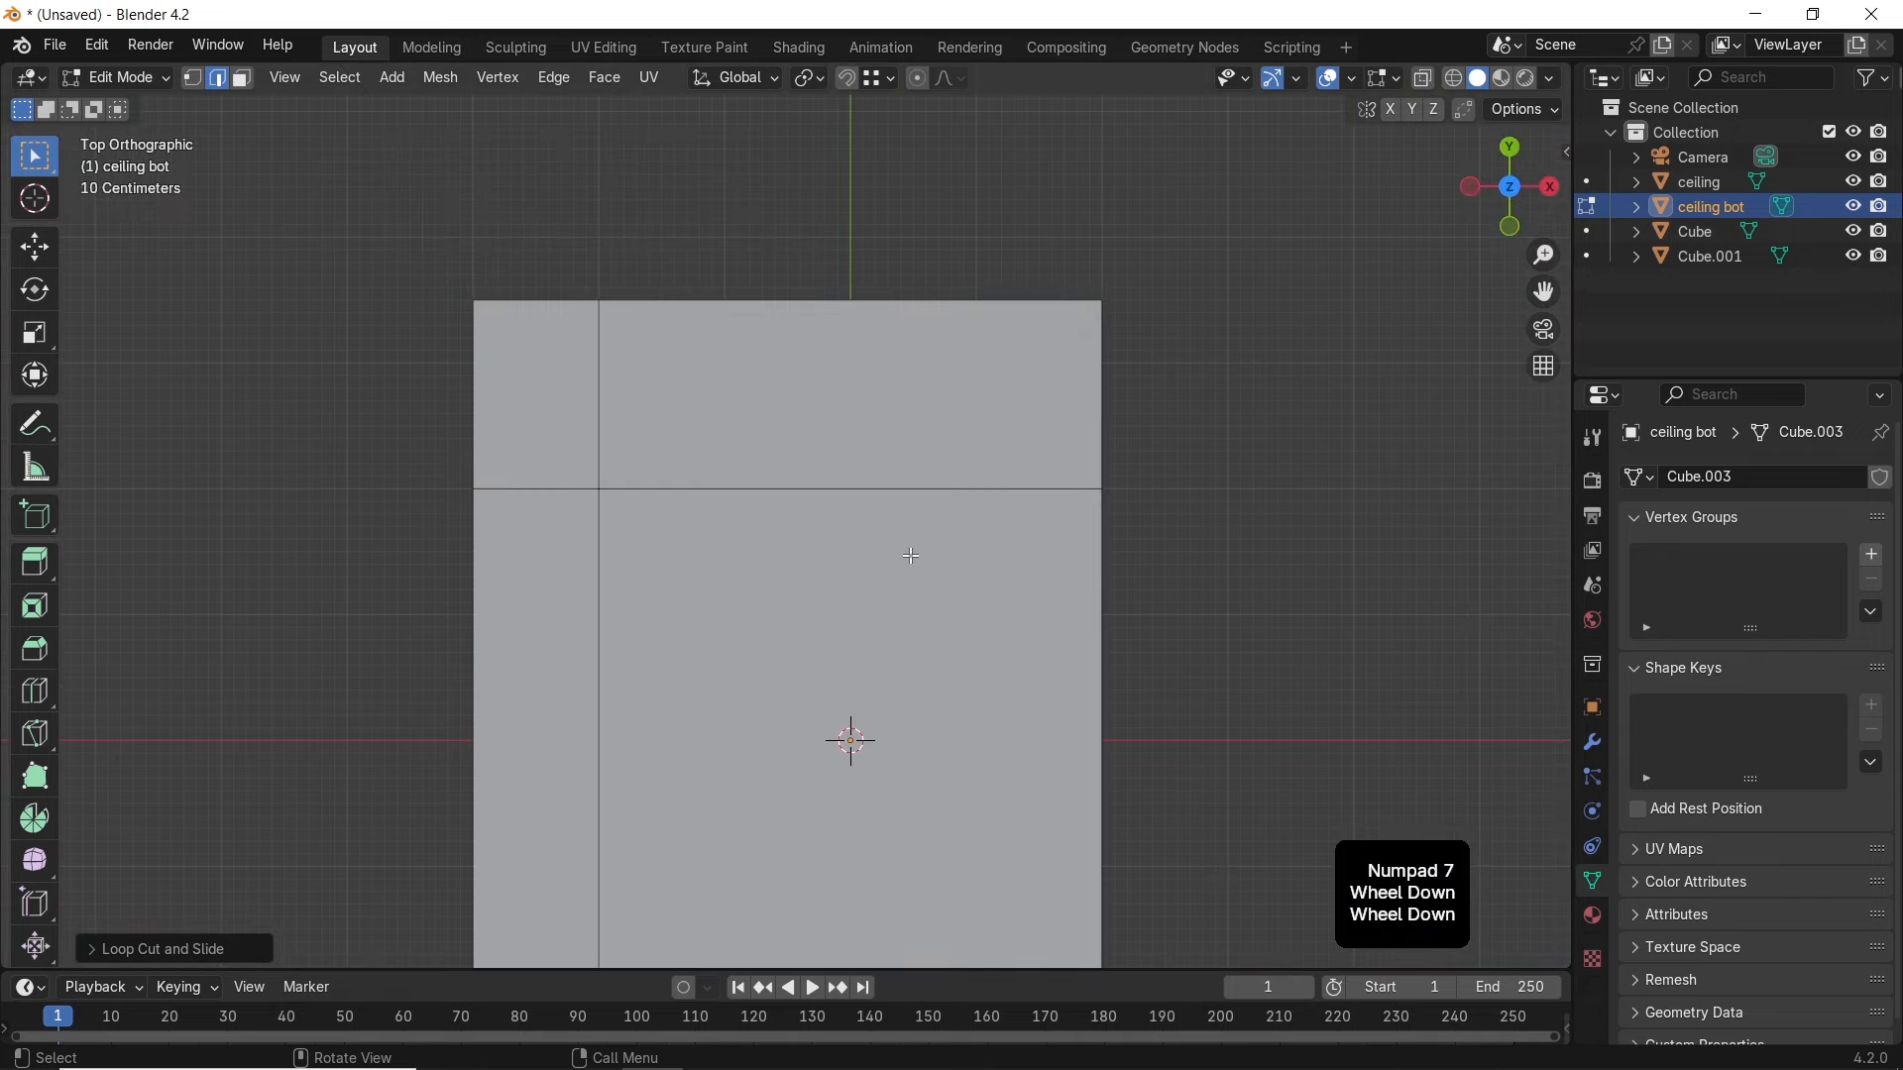
{"action": "key", "text": "z"}
{"action": "middle_click_drag", "start_coordinate": [701, 573], "coordinate": [804, 428], "text": "shift"}
{"action": "scroll", "coordinate": [927, 542], "scroll_direction": "up", "scroll_amount": 2}
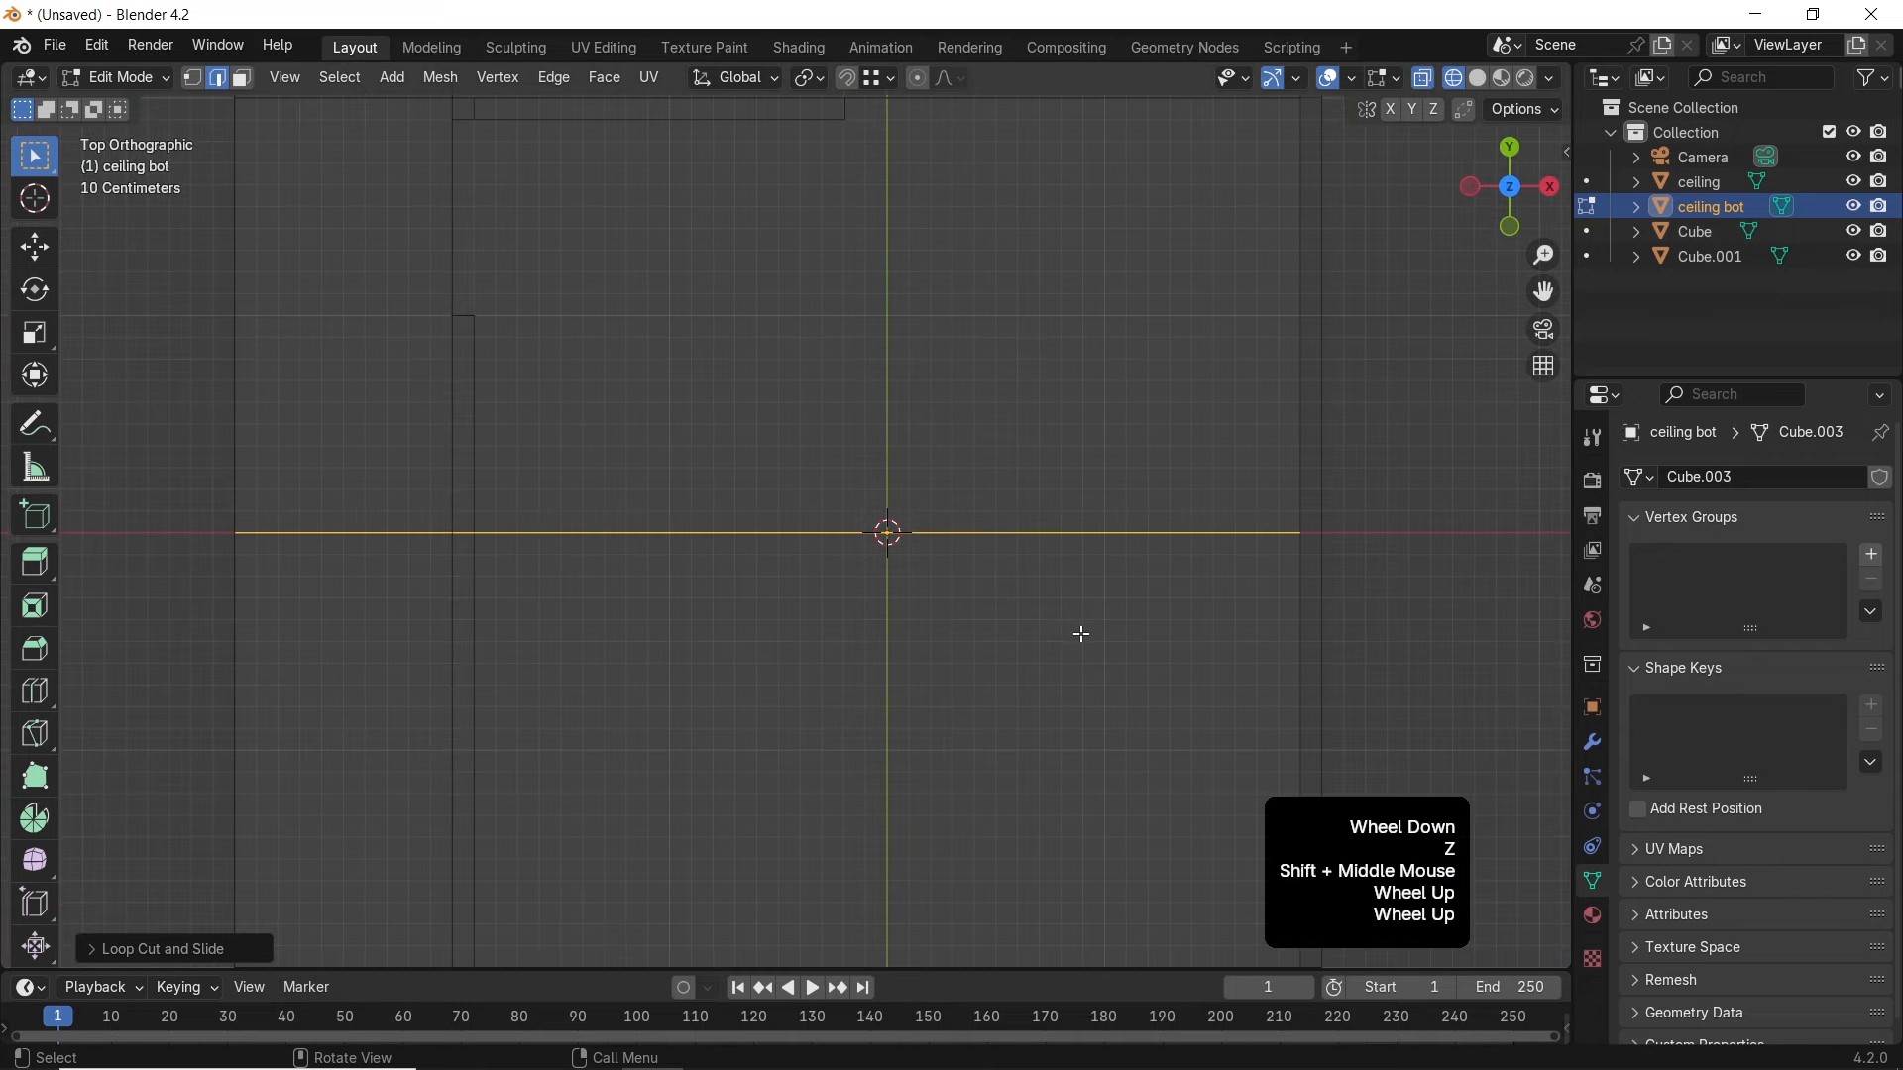
{"action": "key", "text": "ctrl+b"}
{"action": "key", "text": "shift"}
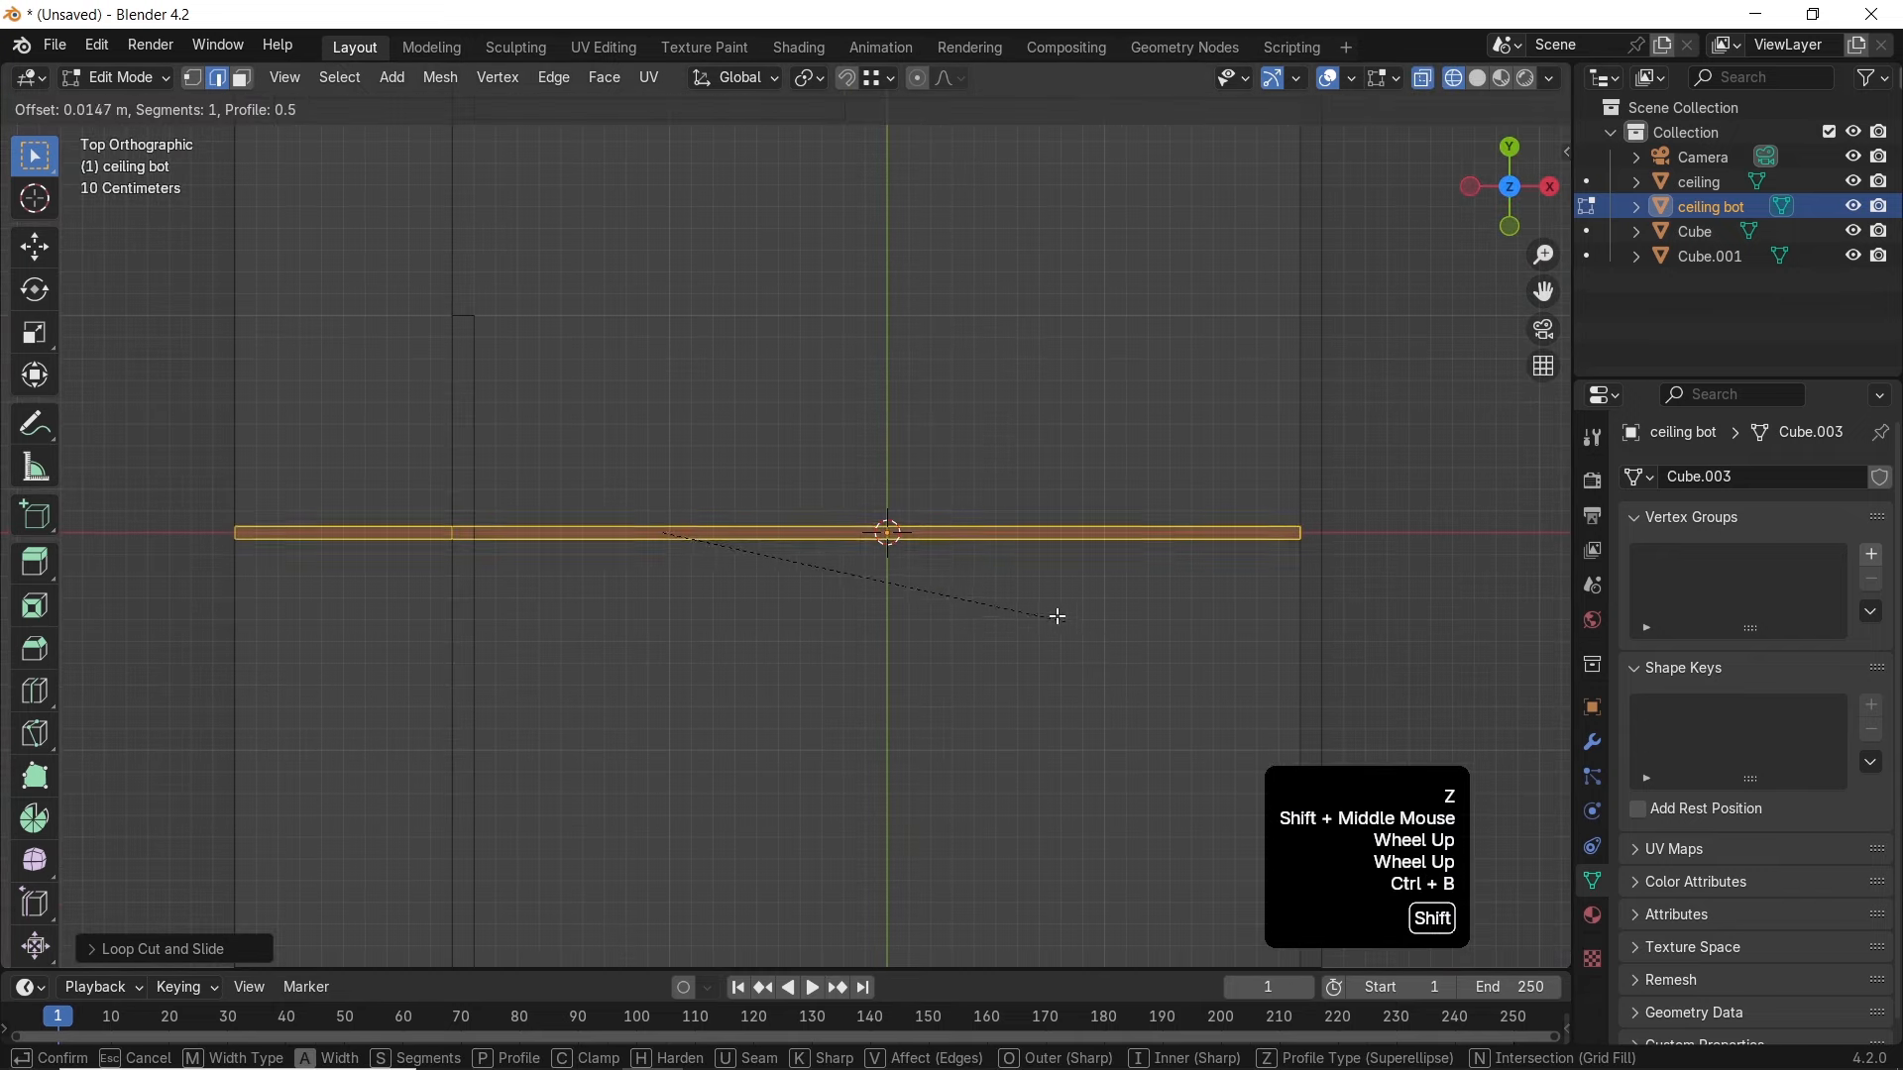
{"action": "left_click", "coordinate": [1060, 610], "text": "shift"}
Extrude the narrow ceiling strip about 0.006 m upward along Z to form a shallow groove
{"action": "mouse_move", "coordinate": [1061, 610]}
{"action": "middle_mouse_down"}
{"action": "mouse_move", "coordinate": [981, 527]}
{"action": "mouse_move", "coordinate": [961, 344]}
{"action": "mouse_move", "coordinate": [922, 476]}
{"action": "mouse_move", "coordinate": [952, 446]}
{"action": "middle_mouse_up"}
{"action": "scroll", "coordinate": [960, 344], "scroll_direction": "up", "scroll_amount": 1}
{"action": "scroll", "coordinate": [938, 521], "scroll_direction": "up", "scroll_amount": 1}
{"action": "scroll", "coordinate": [952, 505], "scroll_direction": "up", "scroll_amount": 1}
{"action": "key", "text": "z"}
{"action": "scroll", "coordinate": [1027, 469], "scroll_direction": "up", "scroll_amount": 1}
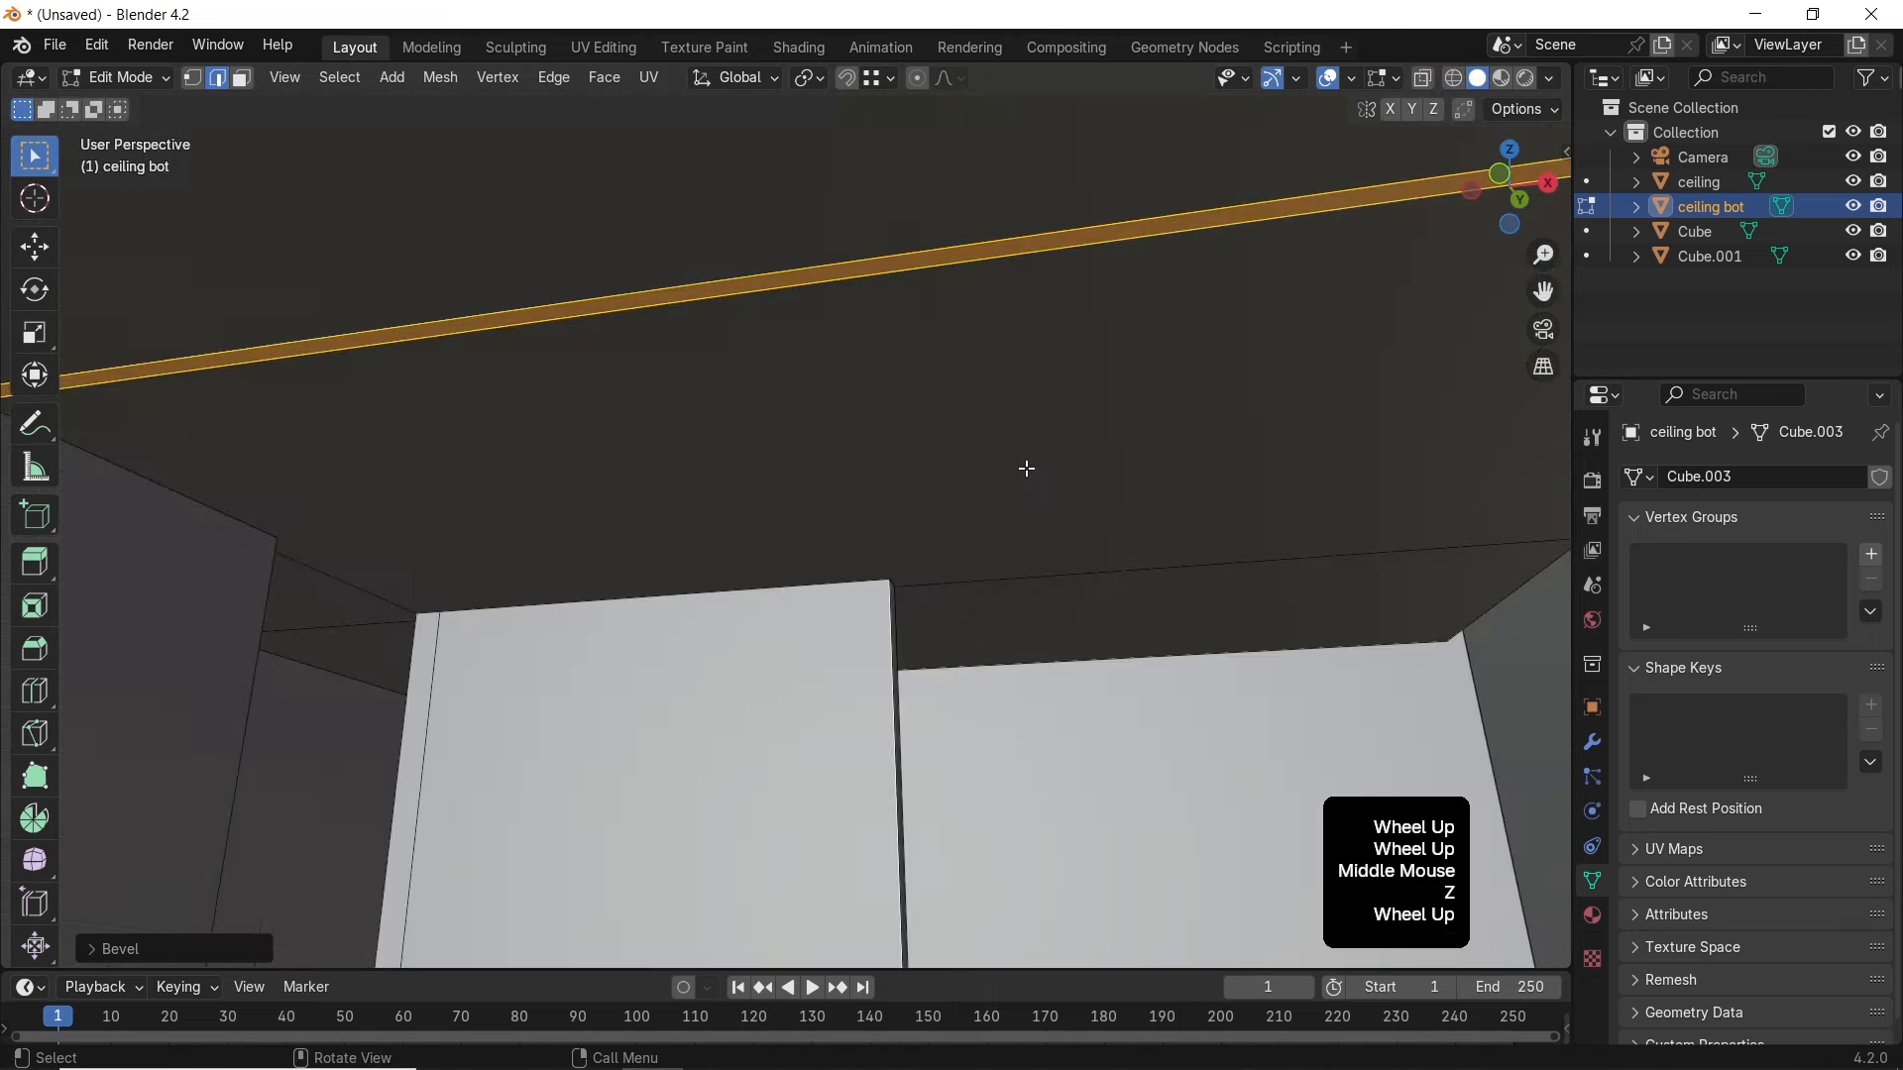
{"action": "key", "text": "e"}
{"action": "key", "text": "z"}
{"action": "key", "text": "shift"}
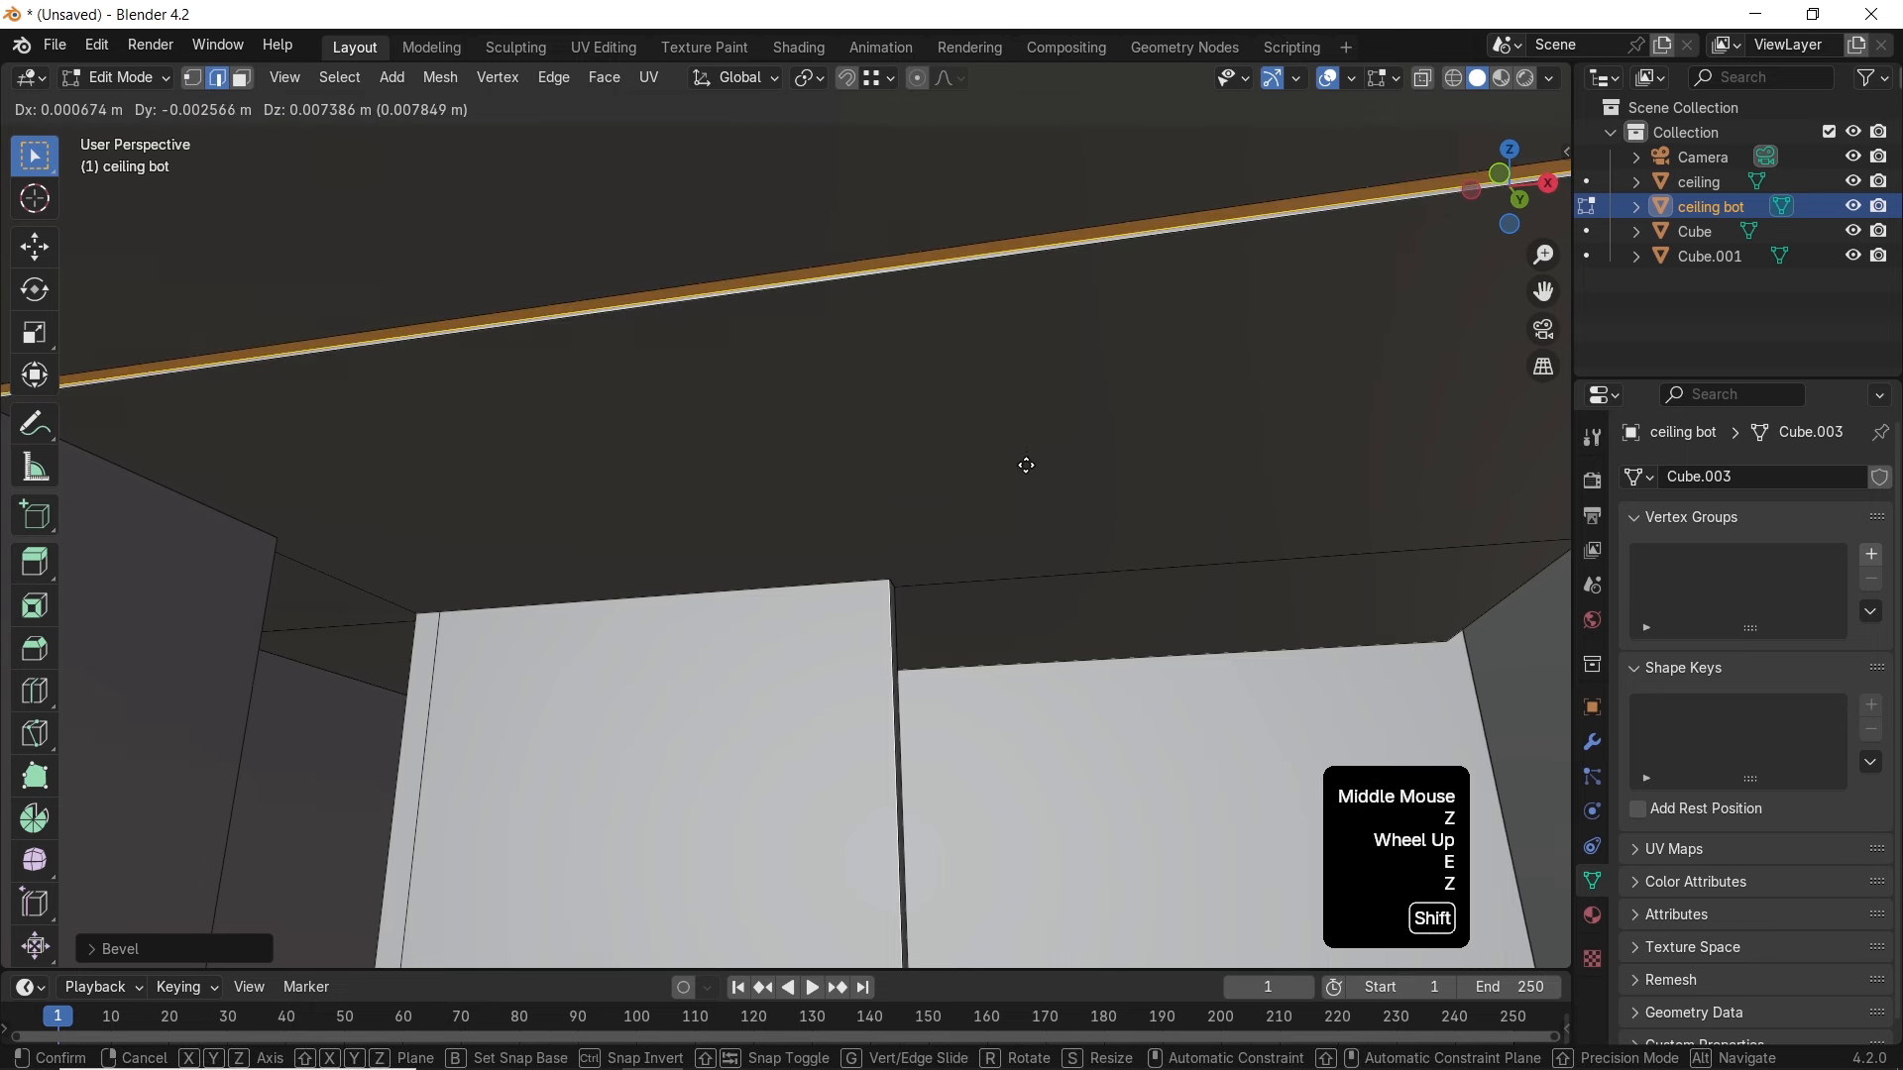
{"action": "key", "text": "z"}
{"action": "key", "text": "shift"}
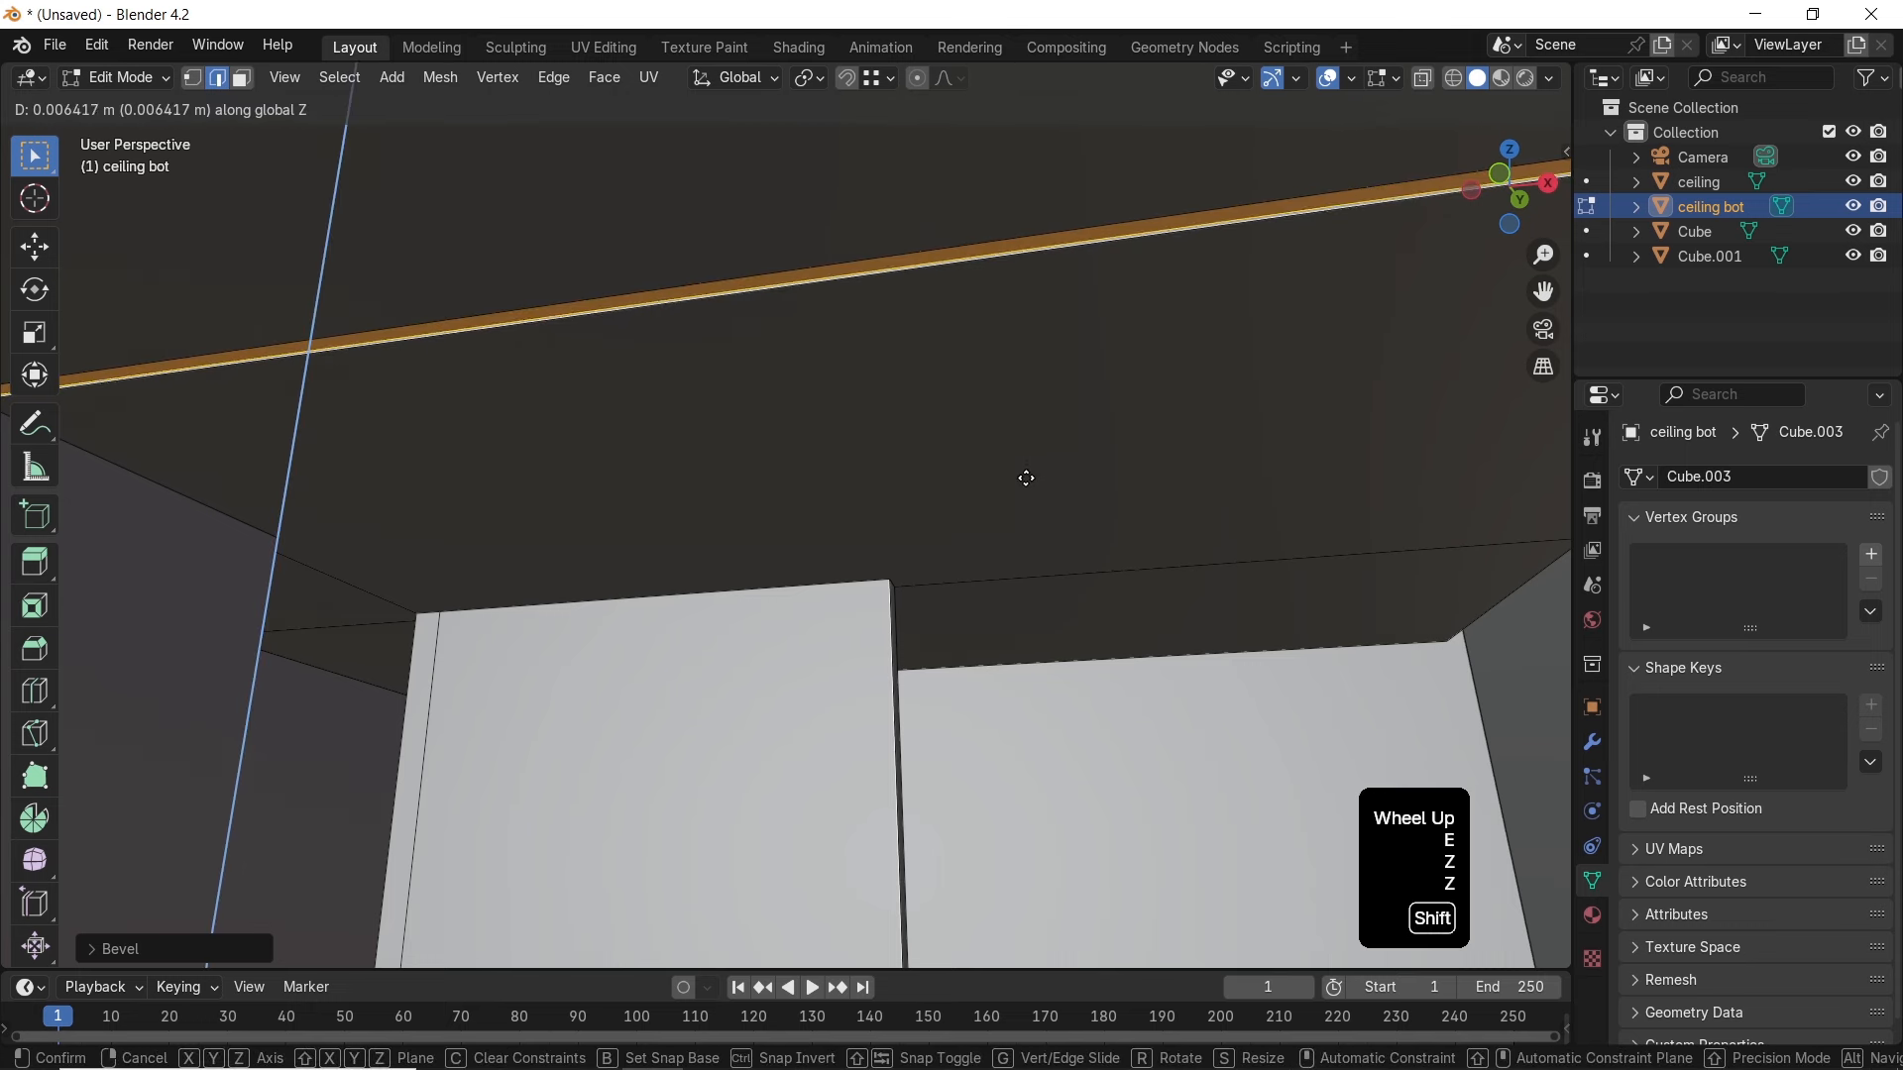
{"action": "left_click", "coordinate": [1028, 473], "text": "shift"}
Expand the selection around the ceiling groove with Select More and return to Object Mode
{"action": "middle_click_drag", "start_coordinate": [1058, 450], "coordinate": [1006, 533]}
{"action": "scroll", "coordinate": [1192, 391], "scroll_direction": "up", "scroll_amount": 3}
{"action": "key", "text": "ctrl+KP_Add"}
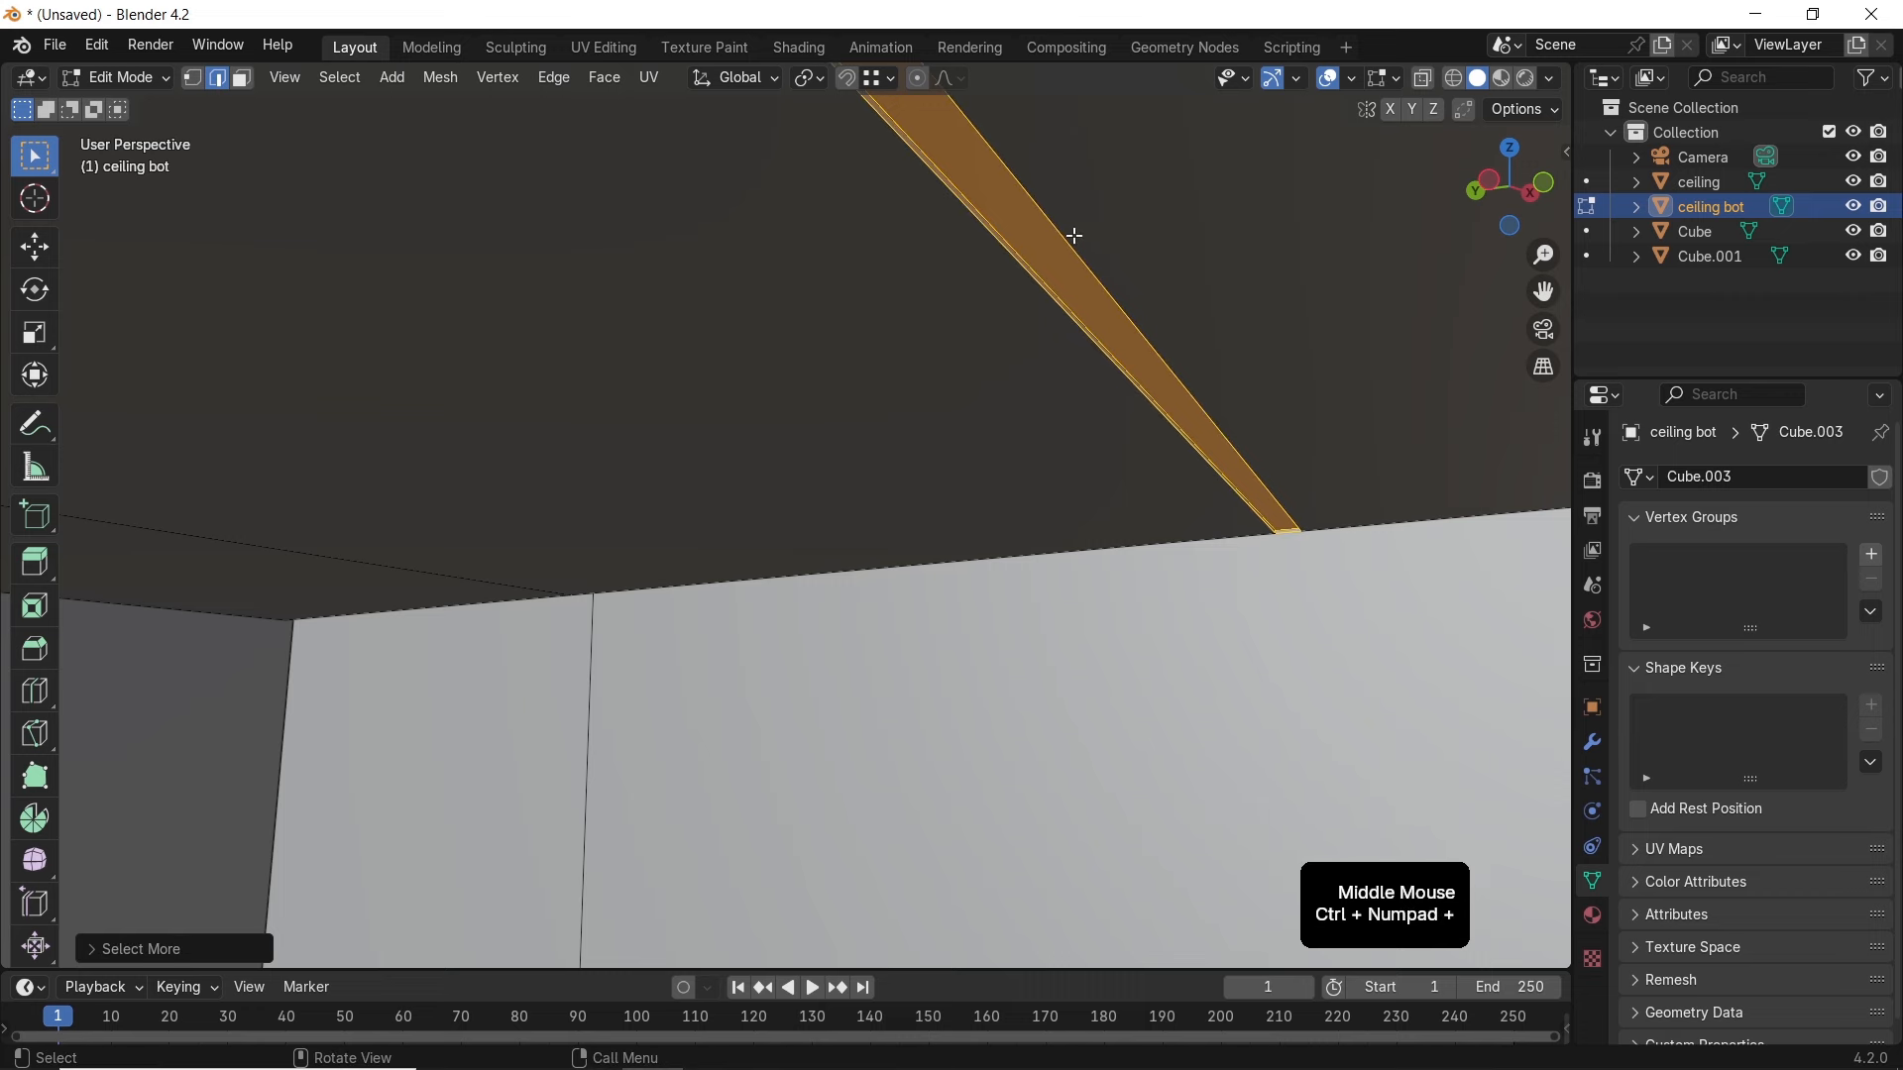
{"action": "key", "text": "Tab"}
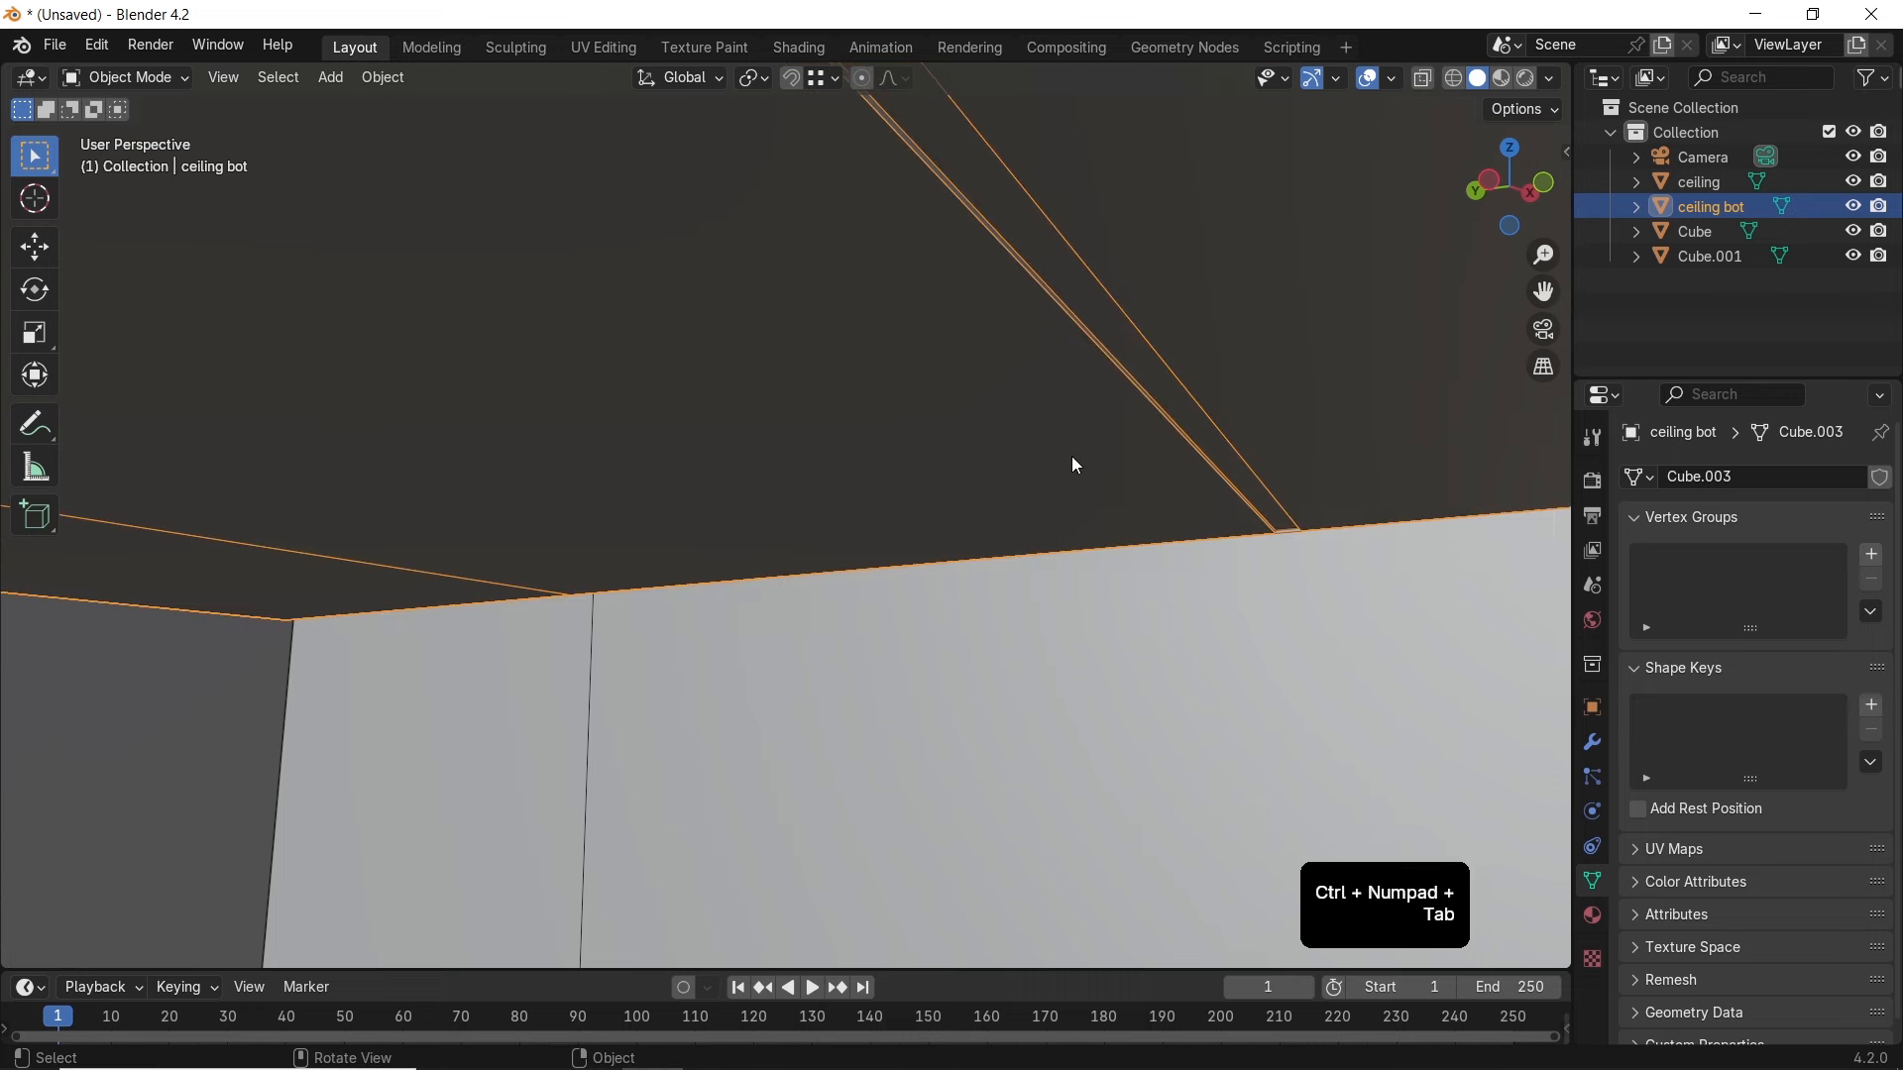
Select the partition panels object Cube.001 and enter Edit Mode with edge selection
{"action": "scroll", "coordinate": [1072, 462], "scroll_direction": "up", "scroll_amount": 1}
{"action": "scroll", "coordinate": [1073, 462], "scroll_direction": "down", "scroll_amount": 3}
{"action": "middle_click_drag", "start_coordinate": [1028, 552], "coordinate": [952, 523]}
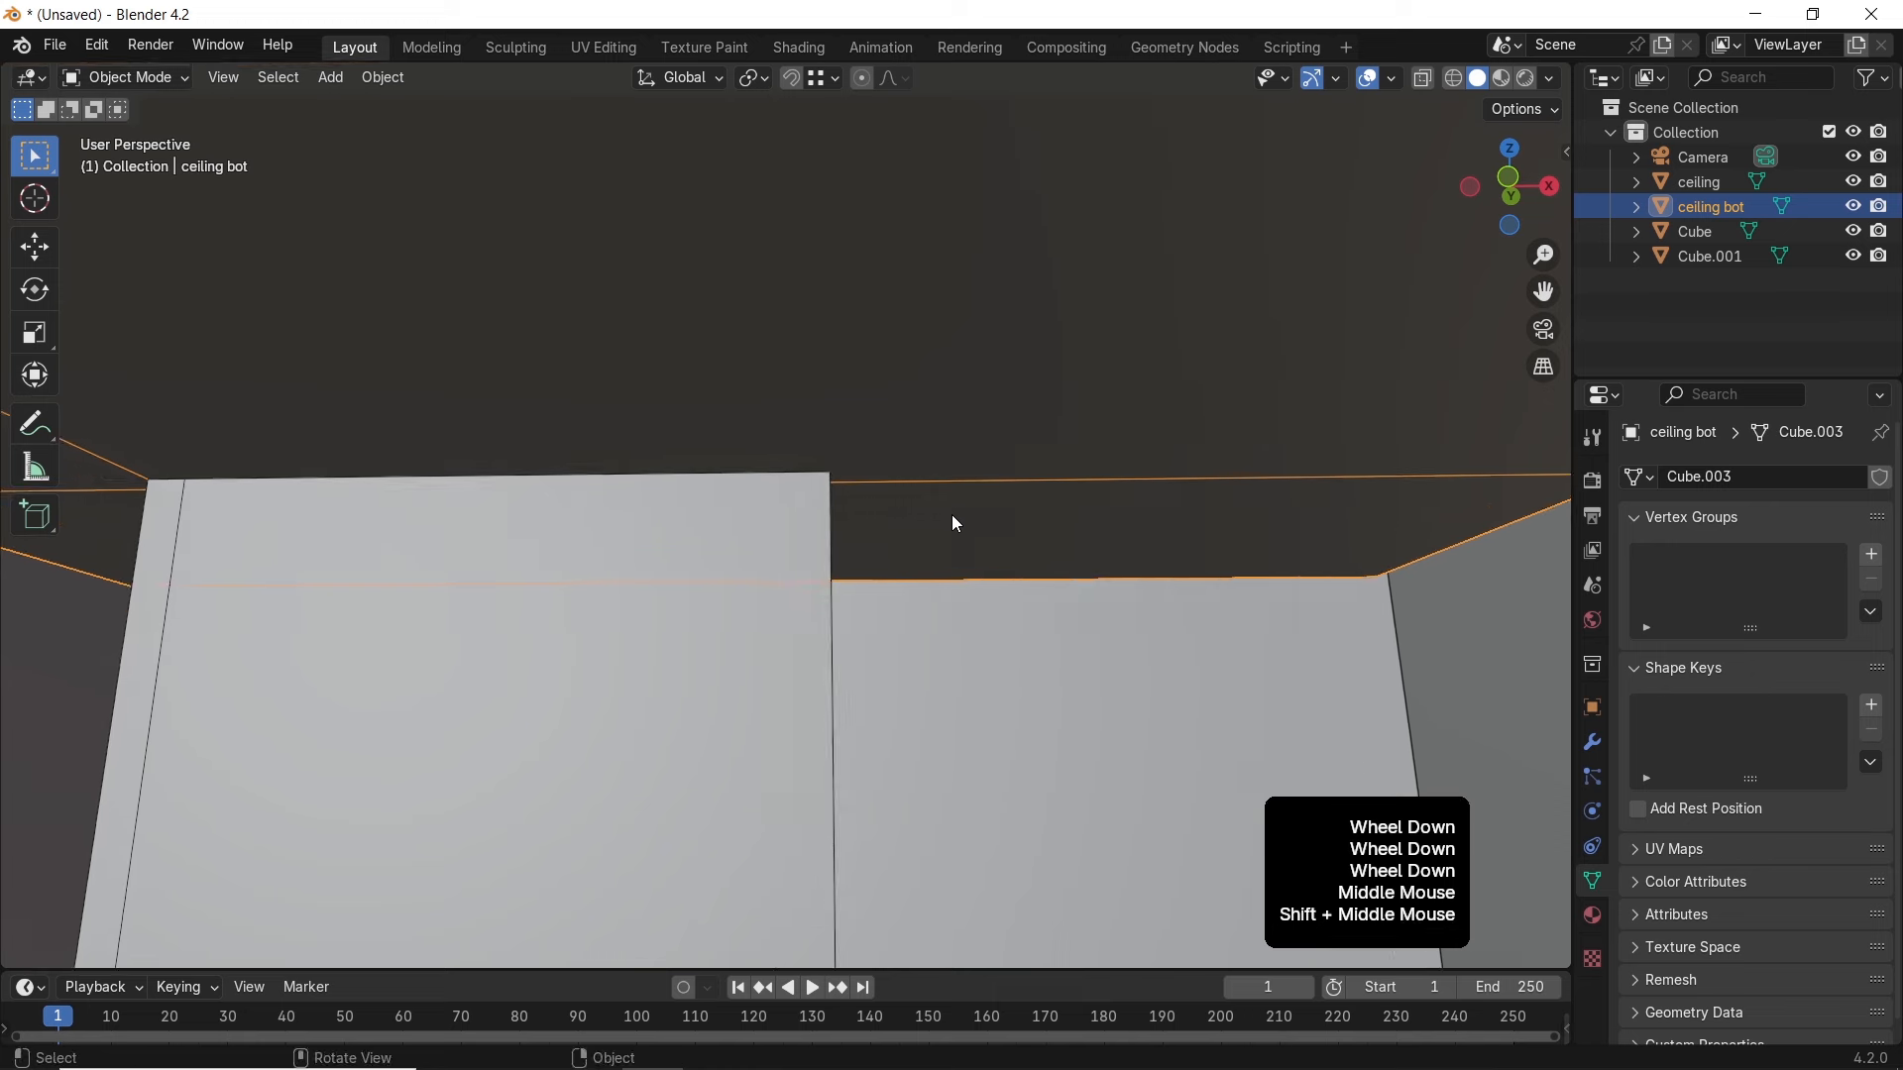
{"action": "scroll", "coordinate": [884, 650], "scroll_direction": "down", "scroll_amount": 2}
{"action": "middle_click_drag", "start_coordinate": [882, 653], "coordinate": [605, 743]}
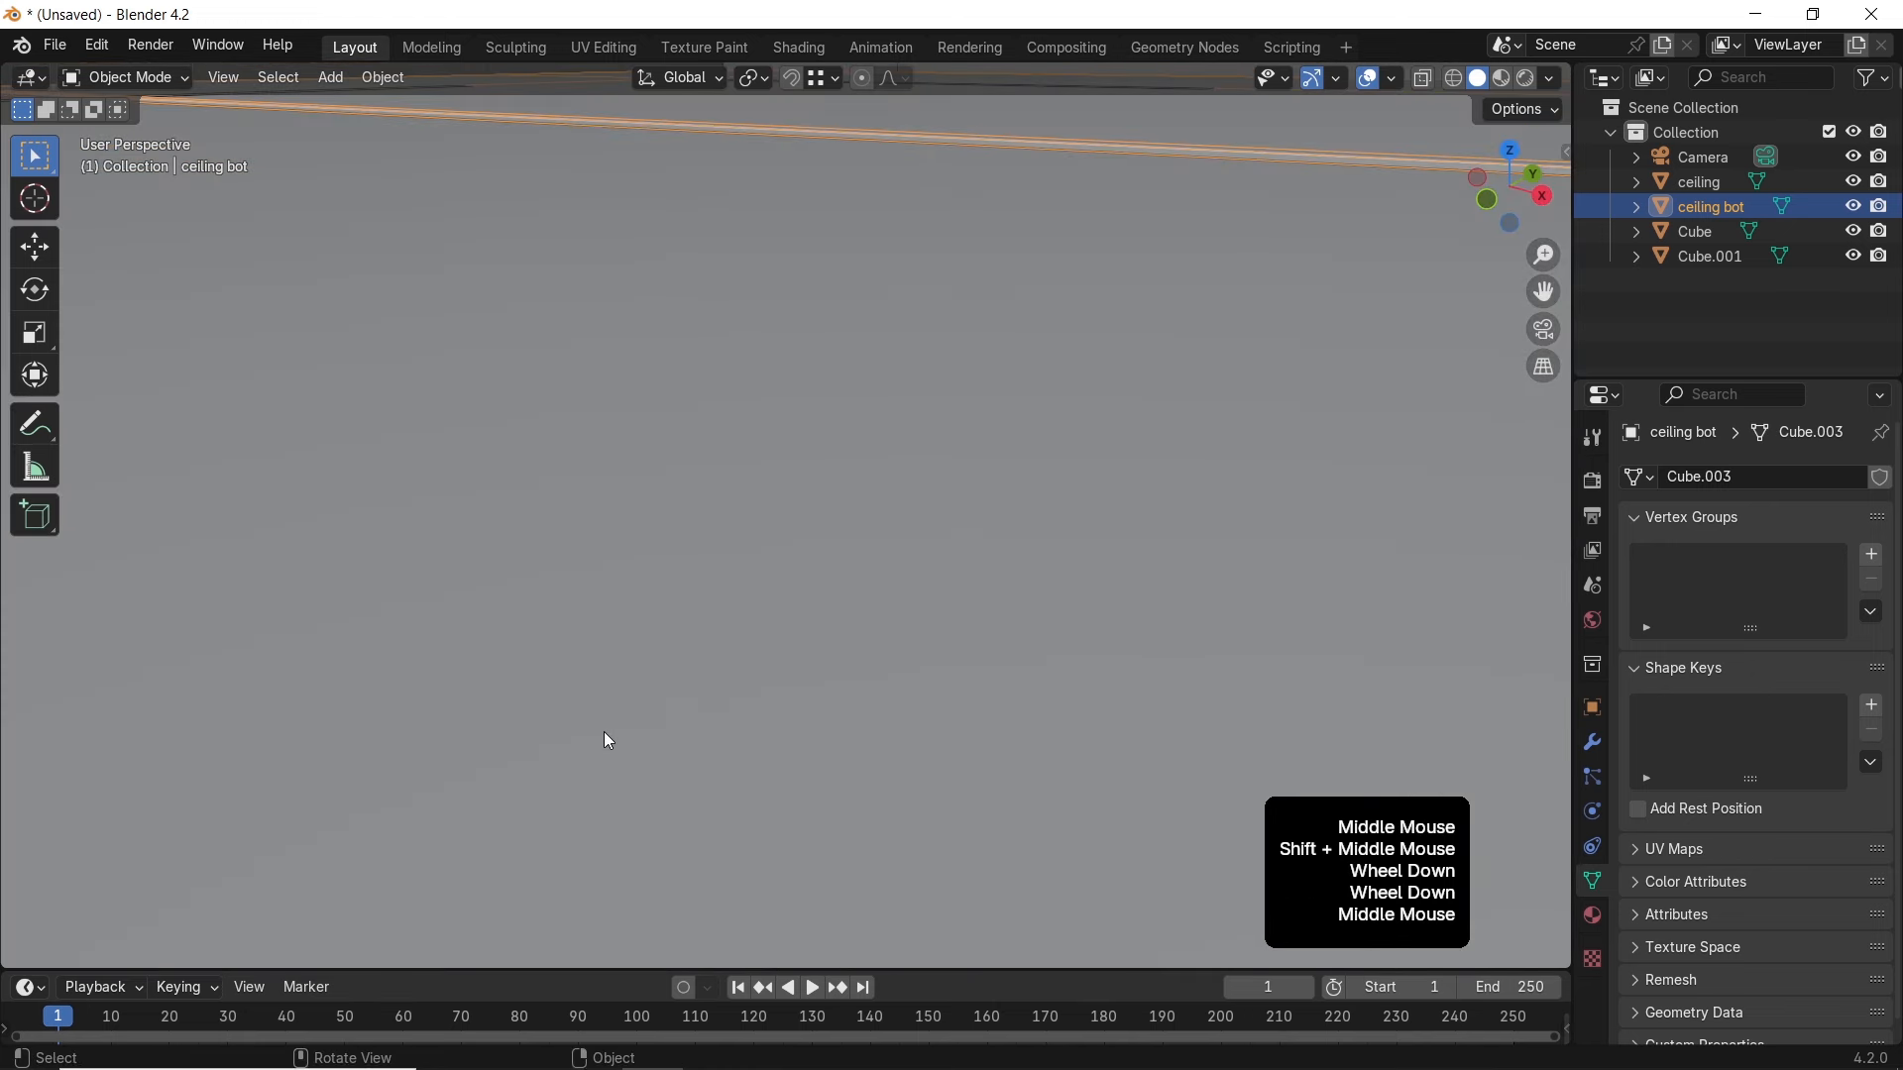
{"action": "scroll", "coordinate": [663, 764], "scroll_direction": "up", "scroll_amount": 2}
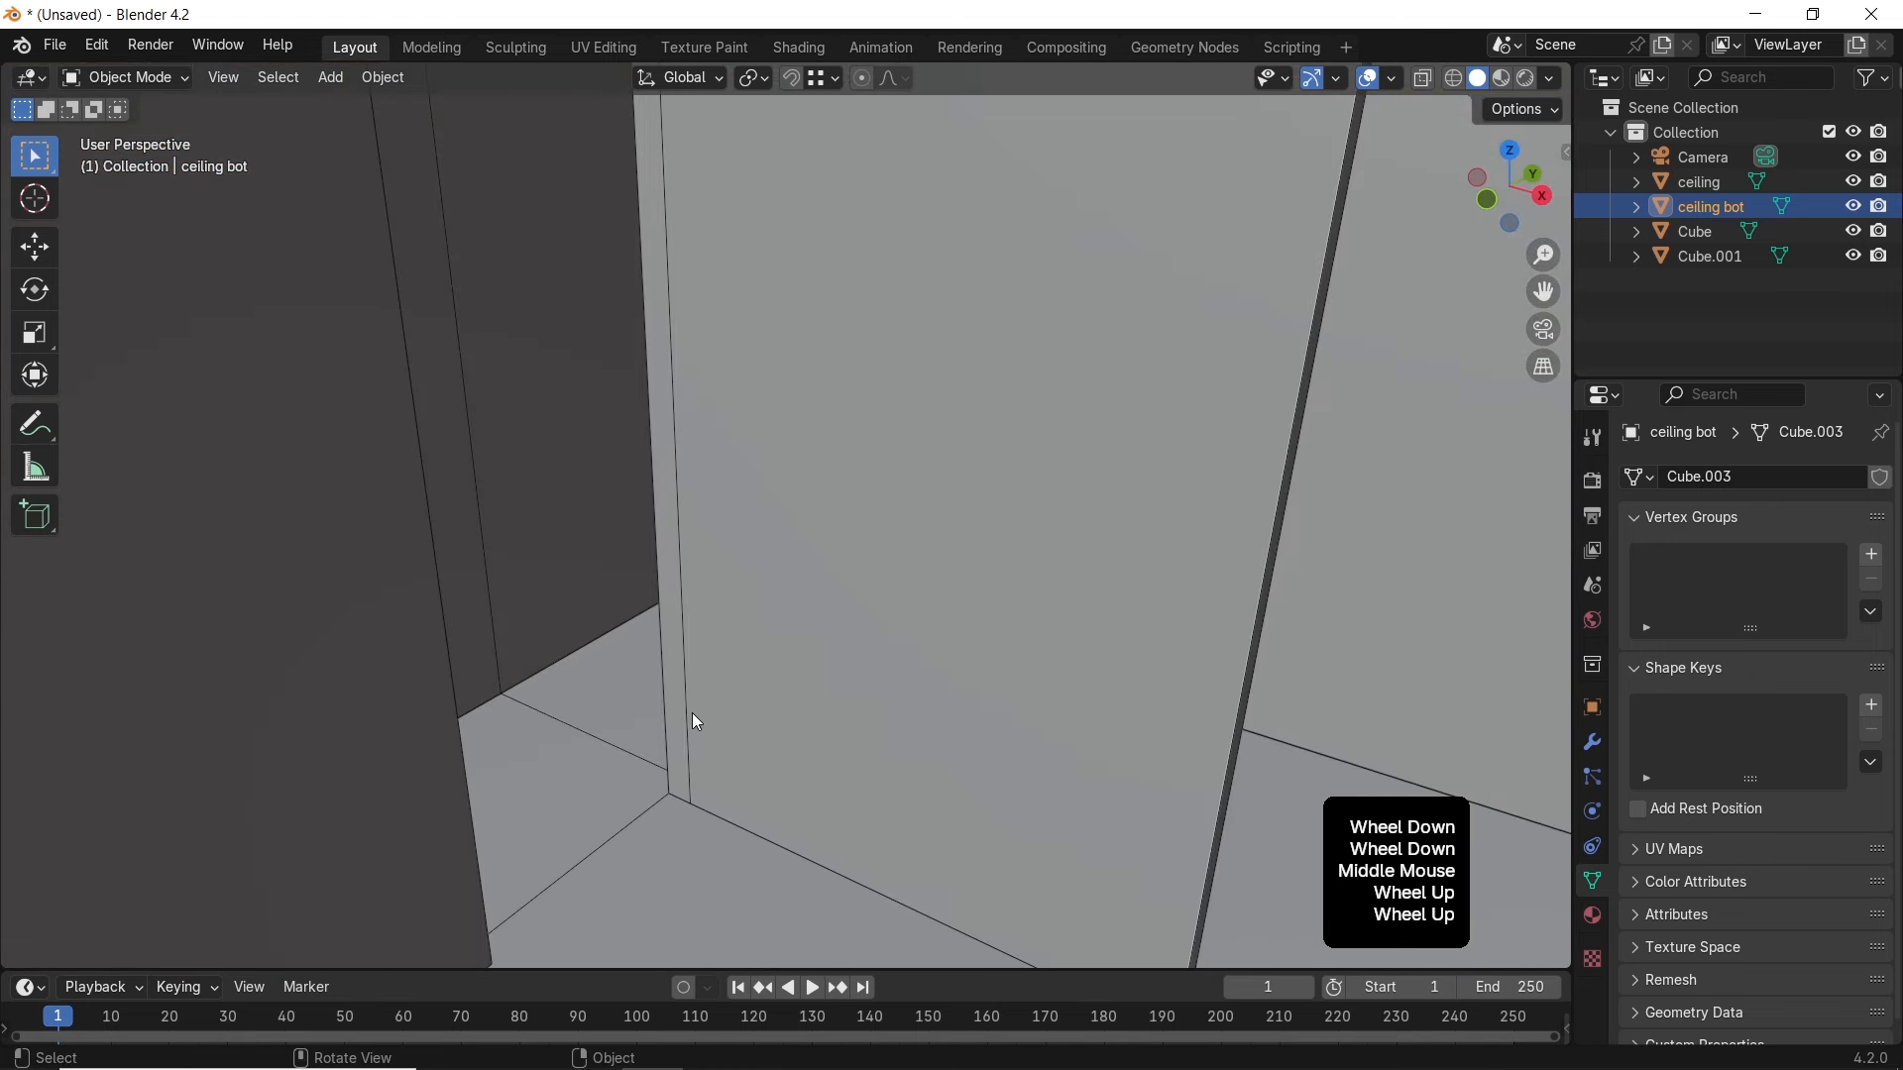
{"action": "scroll", "coordinate": [778, 764], "scroll_direction": "down", "scroll_amount": 1}
{"action": "middle_click_drag", "start_coordinate": [760, 785], "coordinate": [763, 493], "text": "shift"}
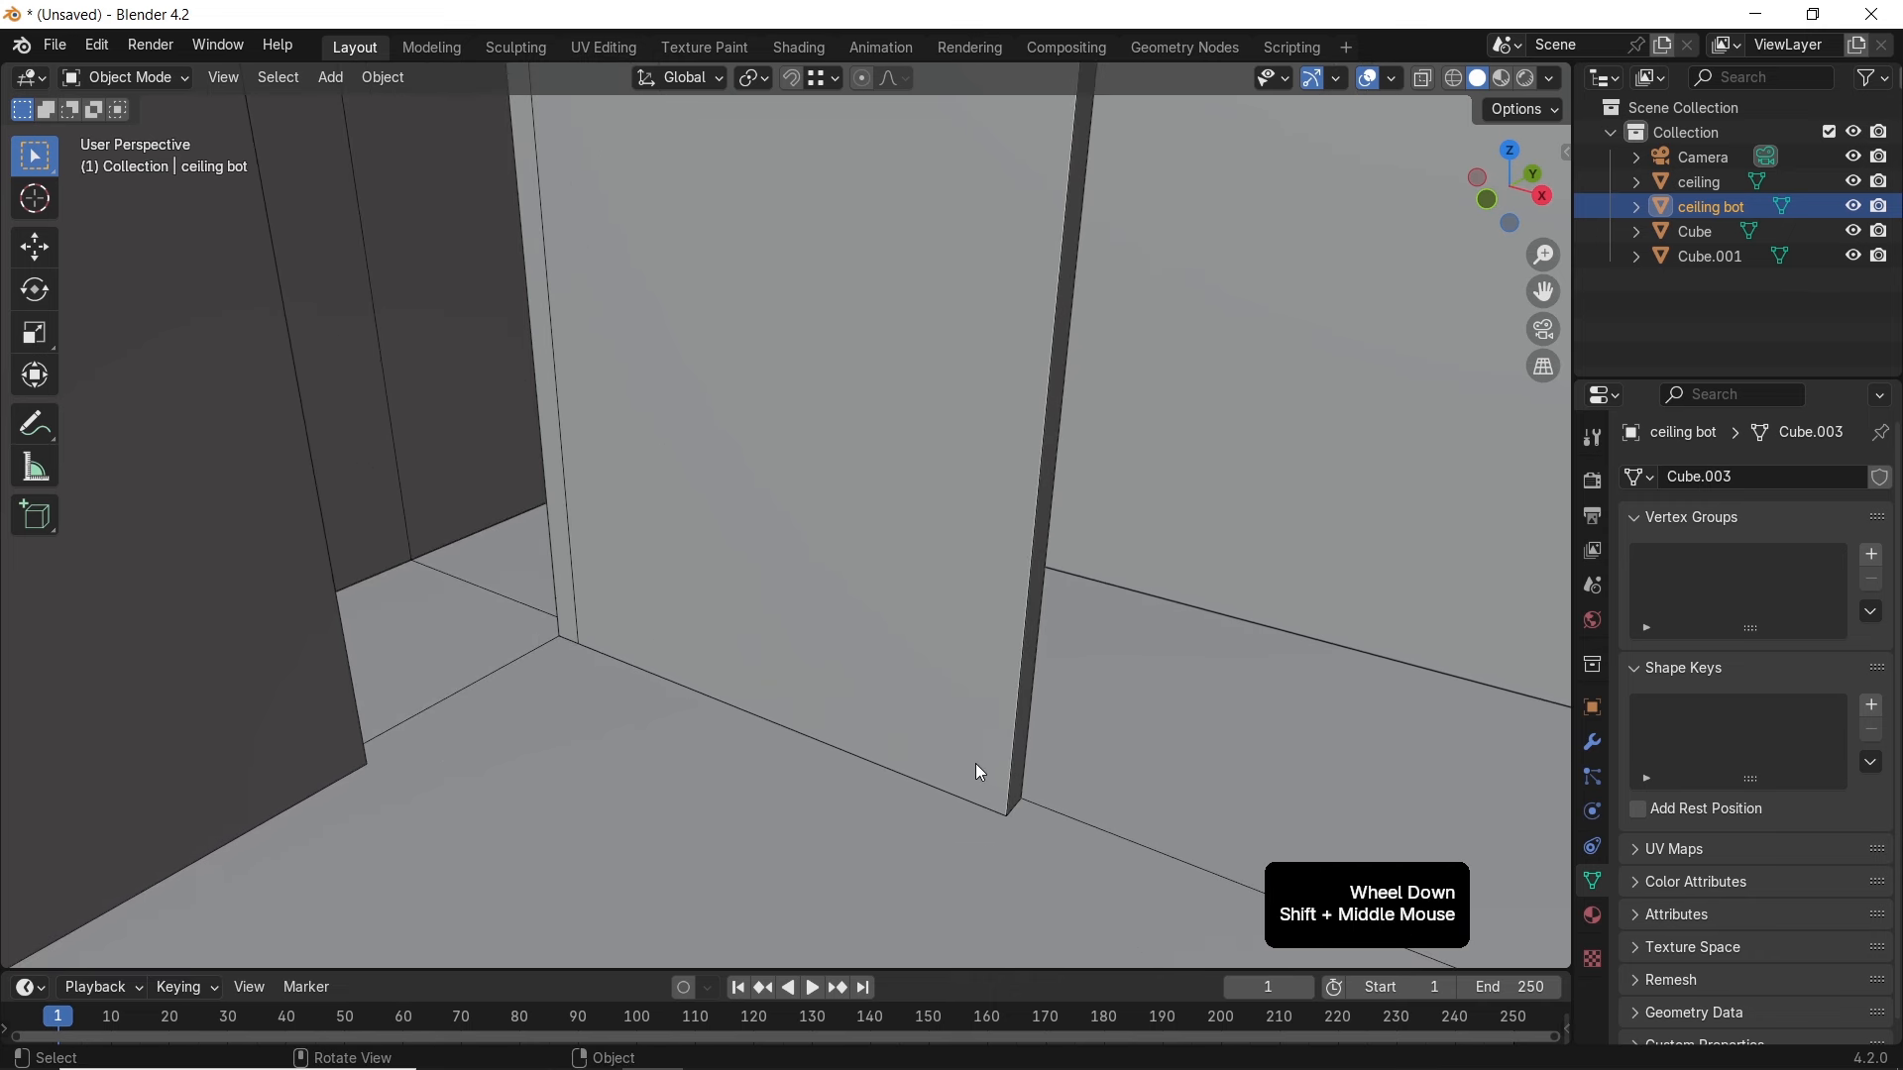
{"action": "left_click", "coordinate": [1024, 698]}
{"action": "middle_click_drag", "start_coordinate": [1025, 698], "coordinate": [644, 599], "text": "shift"}
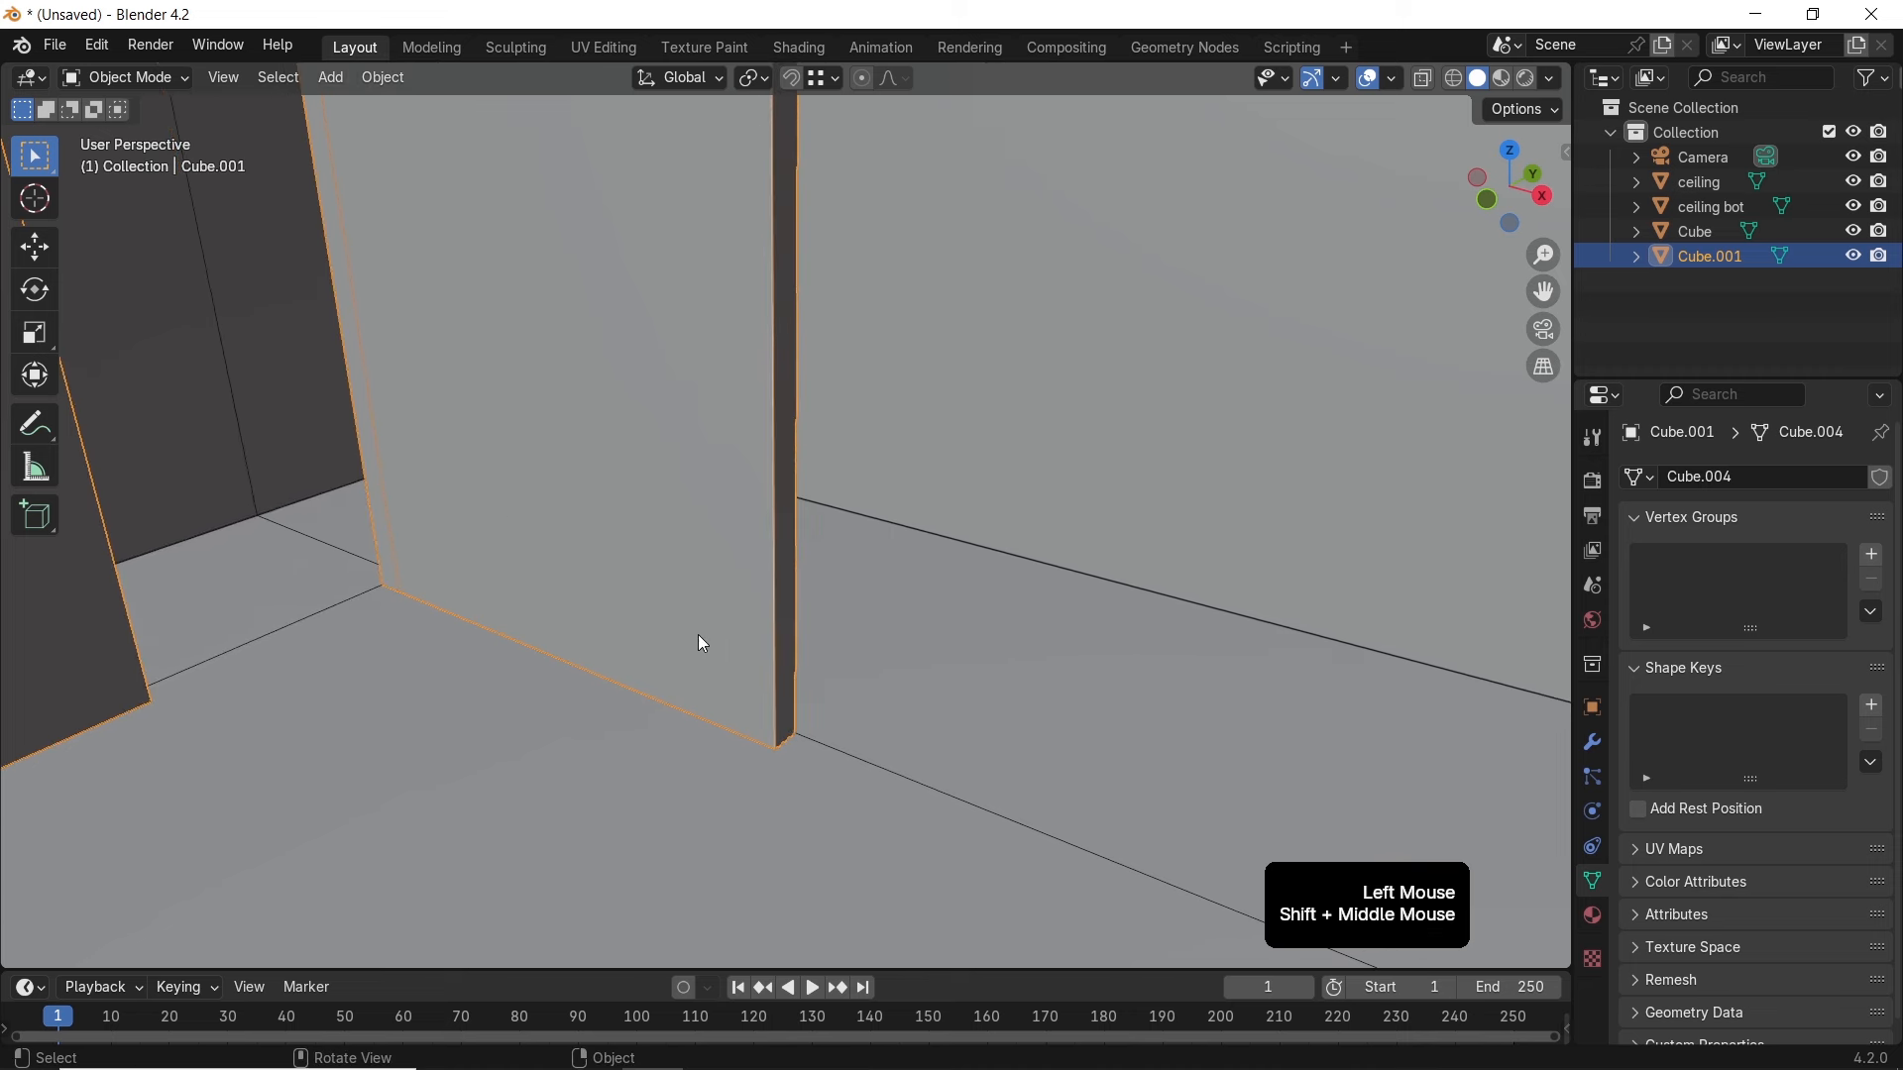
{"action": "middle_click_drag", "start_coordinate": [811, 676], "coordinate": [281, 568]}
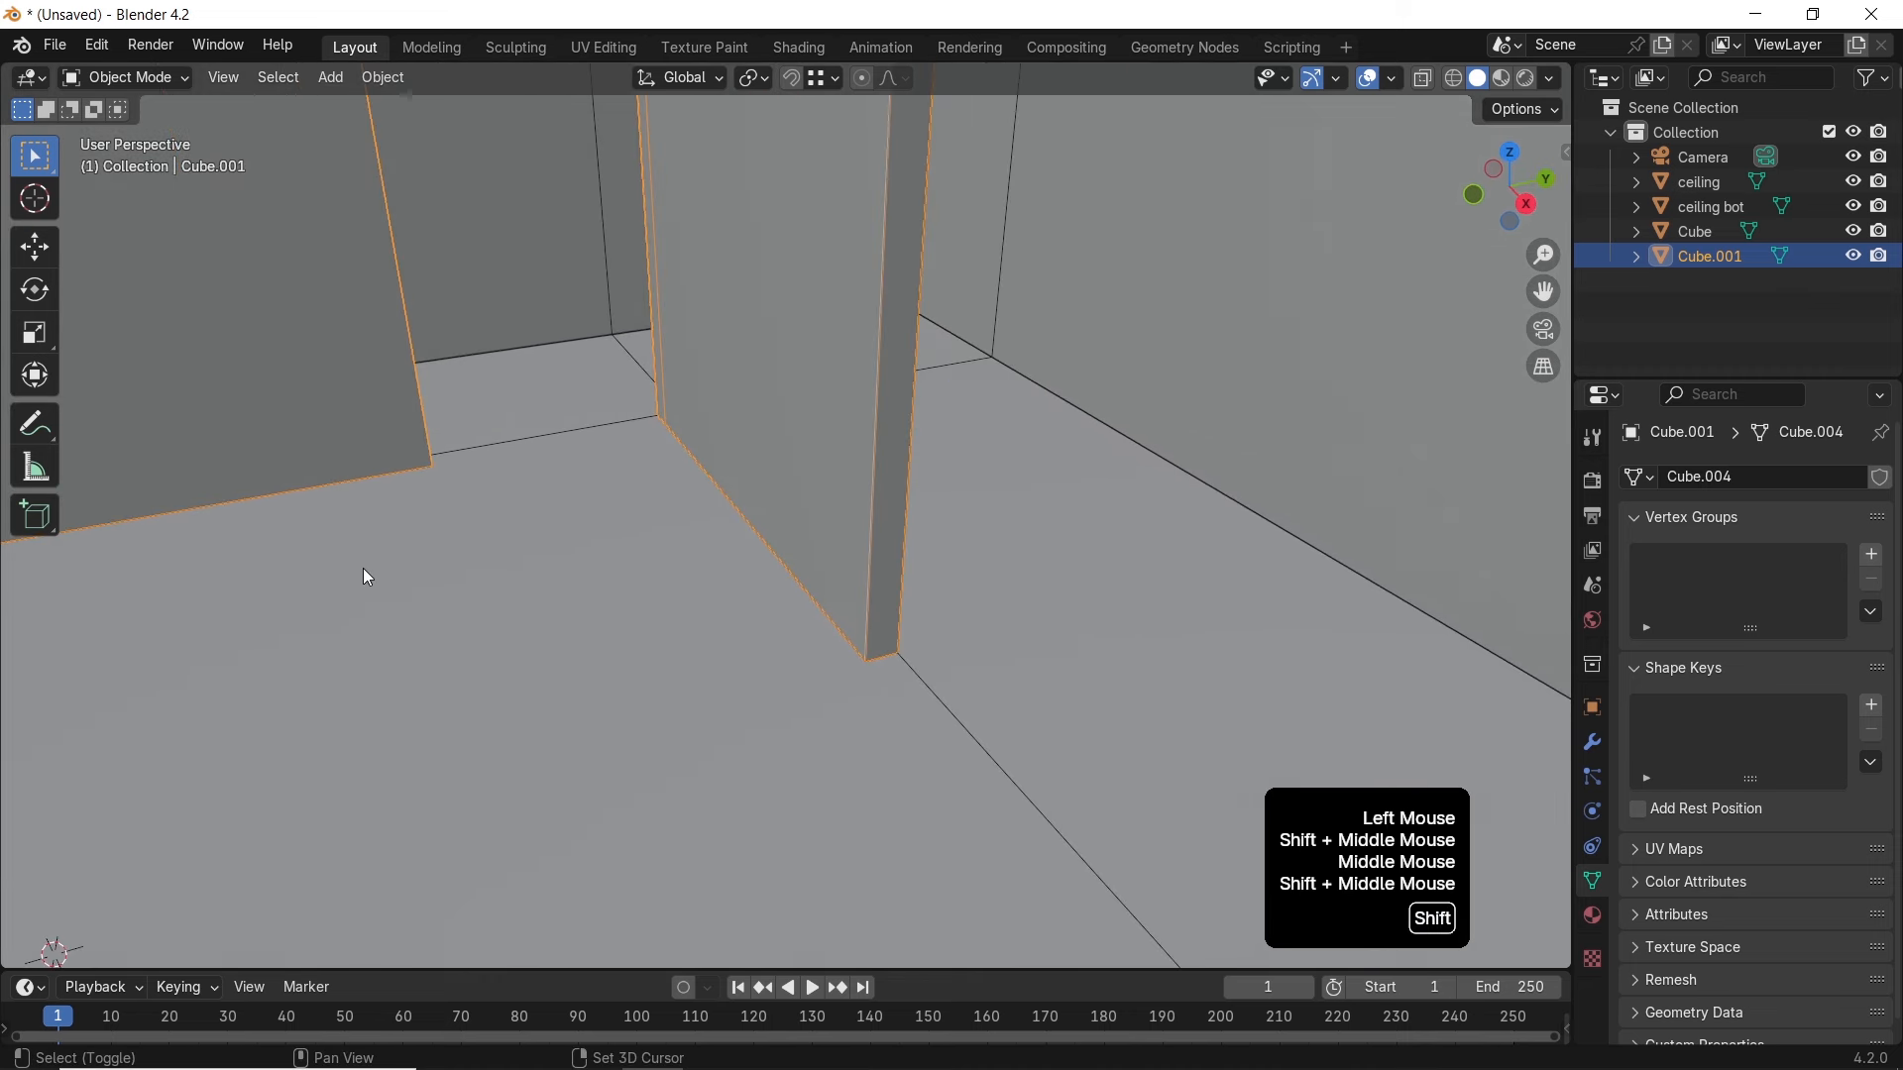
{"action": "left_click", "coordinate": [900, 519]}
{"action": "key", "text": "Tab"}
{"action": "key", "text": "2"}
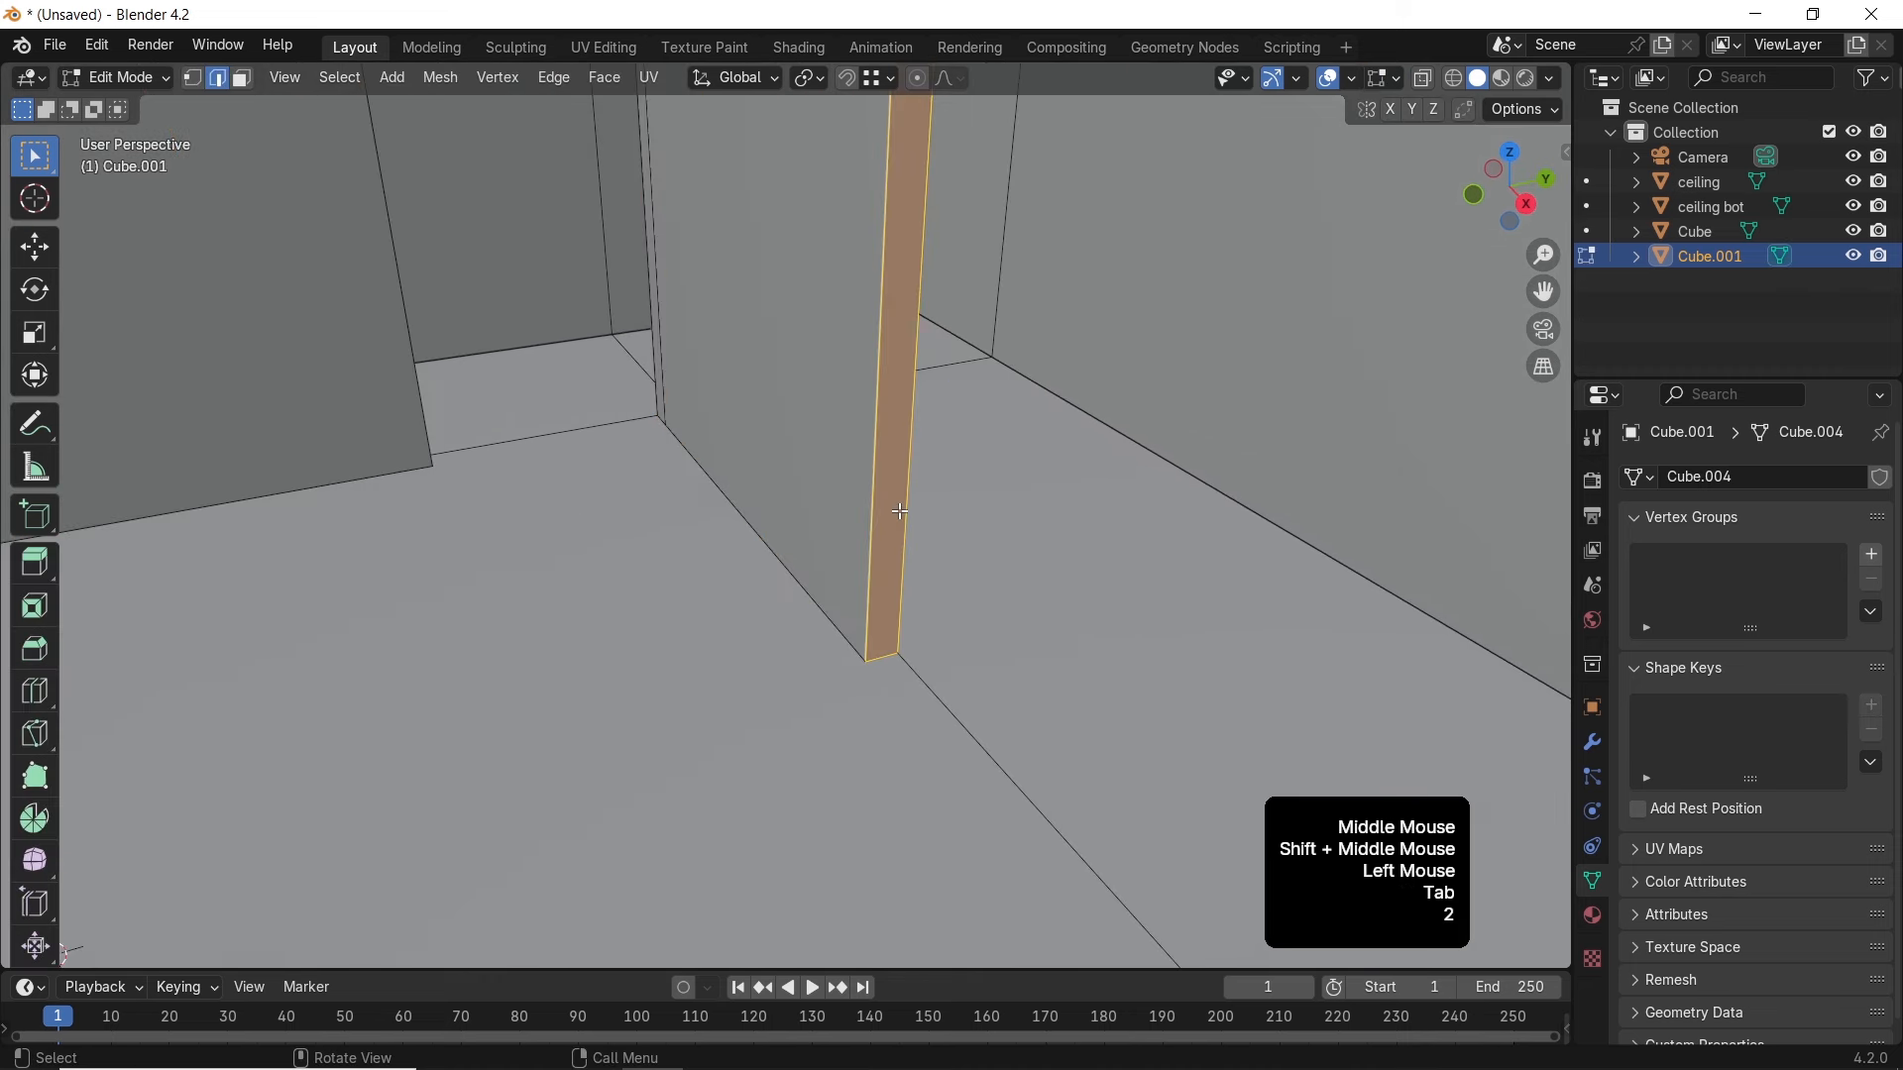
Extrude the vertical edge at the partition panel's free end along X, partway across the opening beside it
{"action": "left_click", "coordinate": [884, 459]}
{"action": "middle_click_drag", "start_coordinate": [898, 381], "coordinate": [771, 706], "text": "shift"}
{"action": "scroll", "coordinate": [692, 709], "scroll_direction": "down", "scroll_amount": 2}
{"action": "key", "text": "e"}
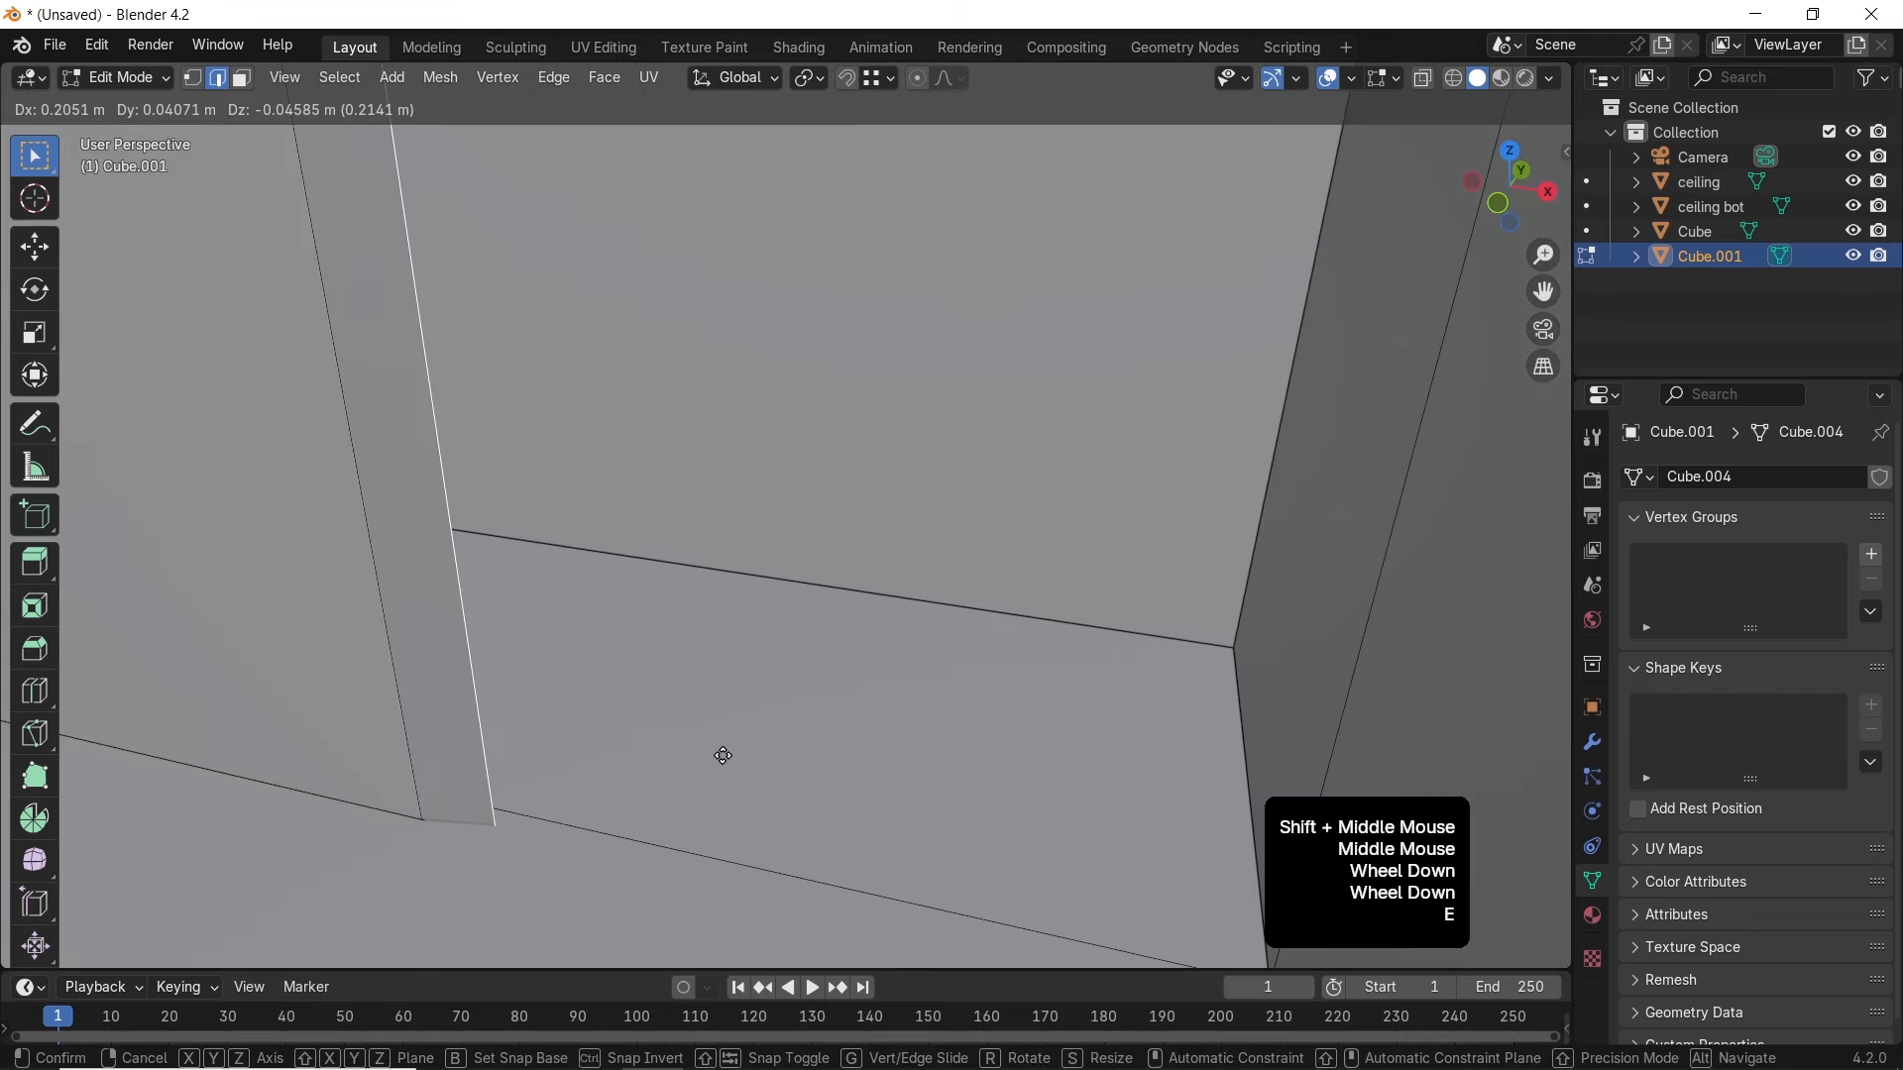
{"action": "key", "text": "x"}
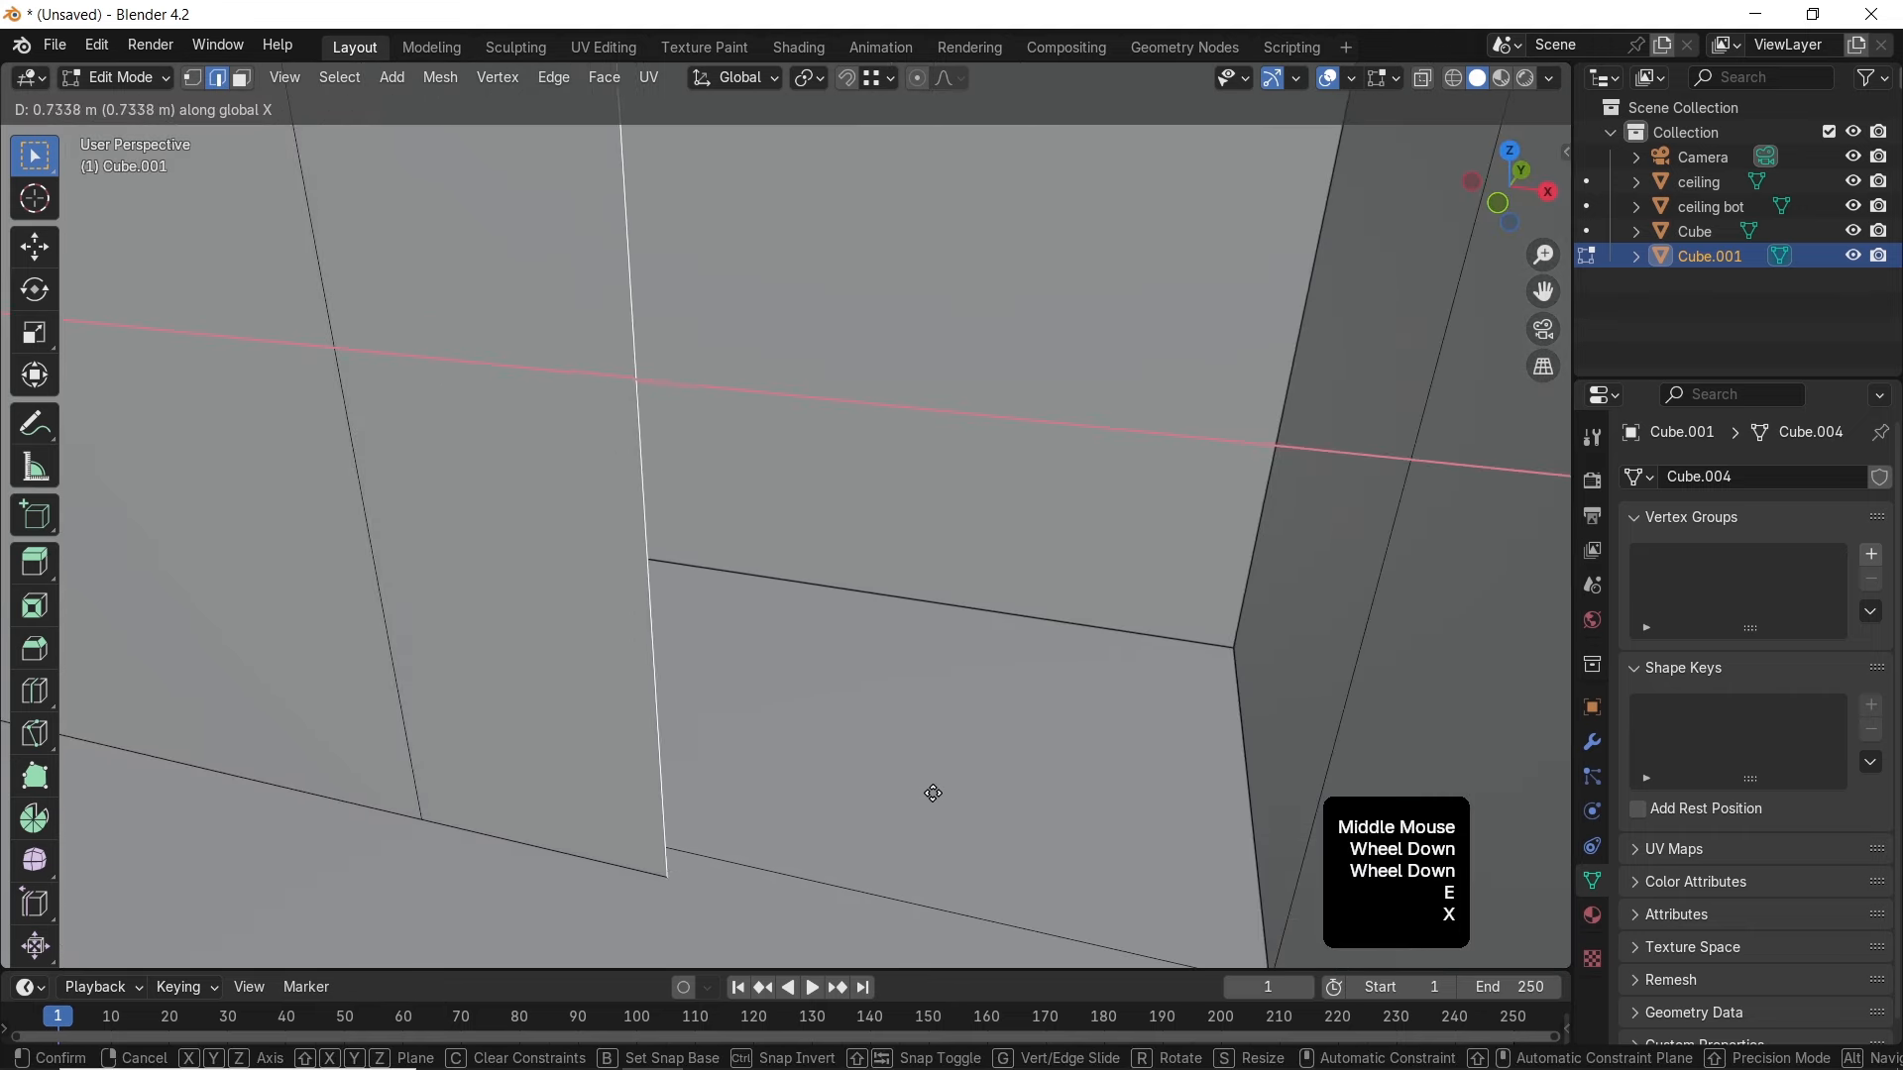
{"action": "left_click", "coordinate": [977, 799]}
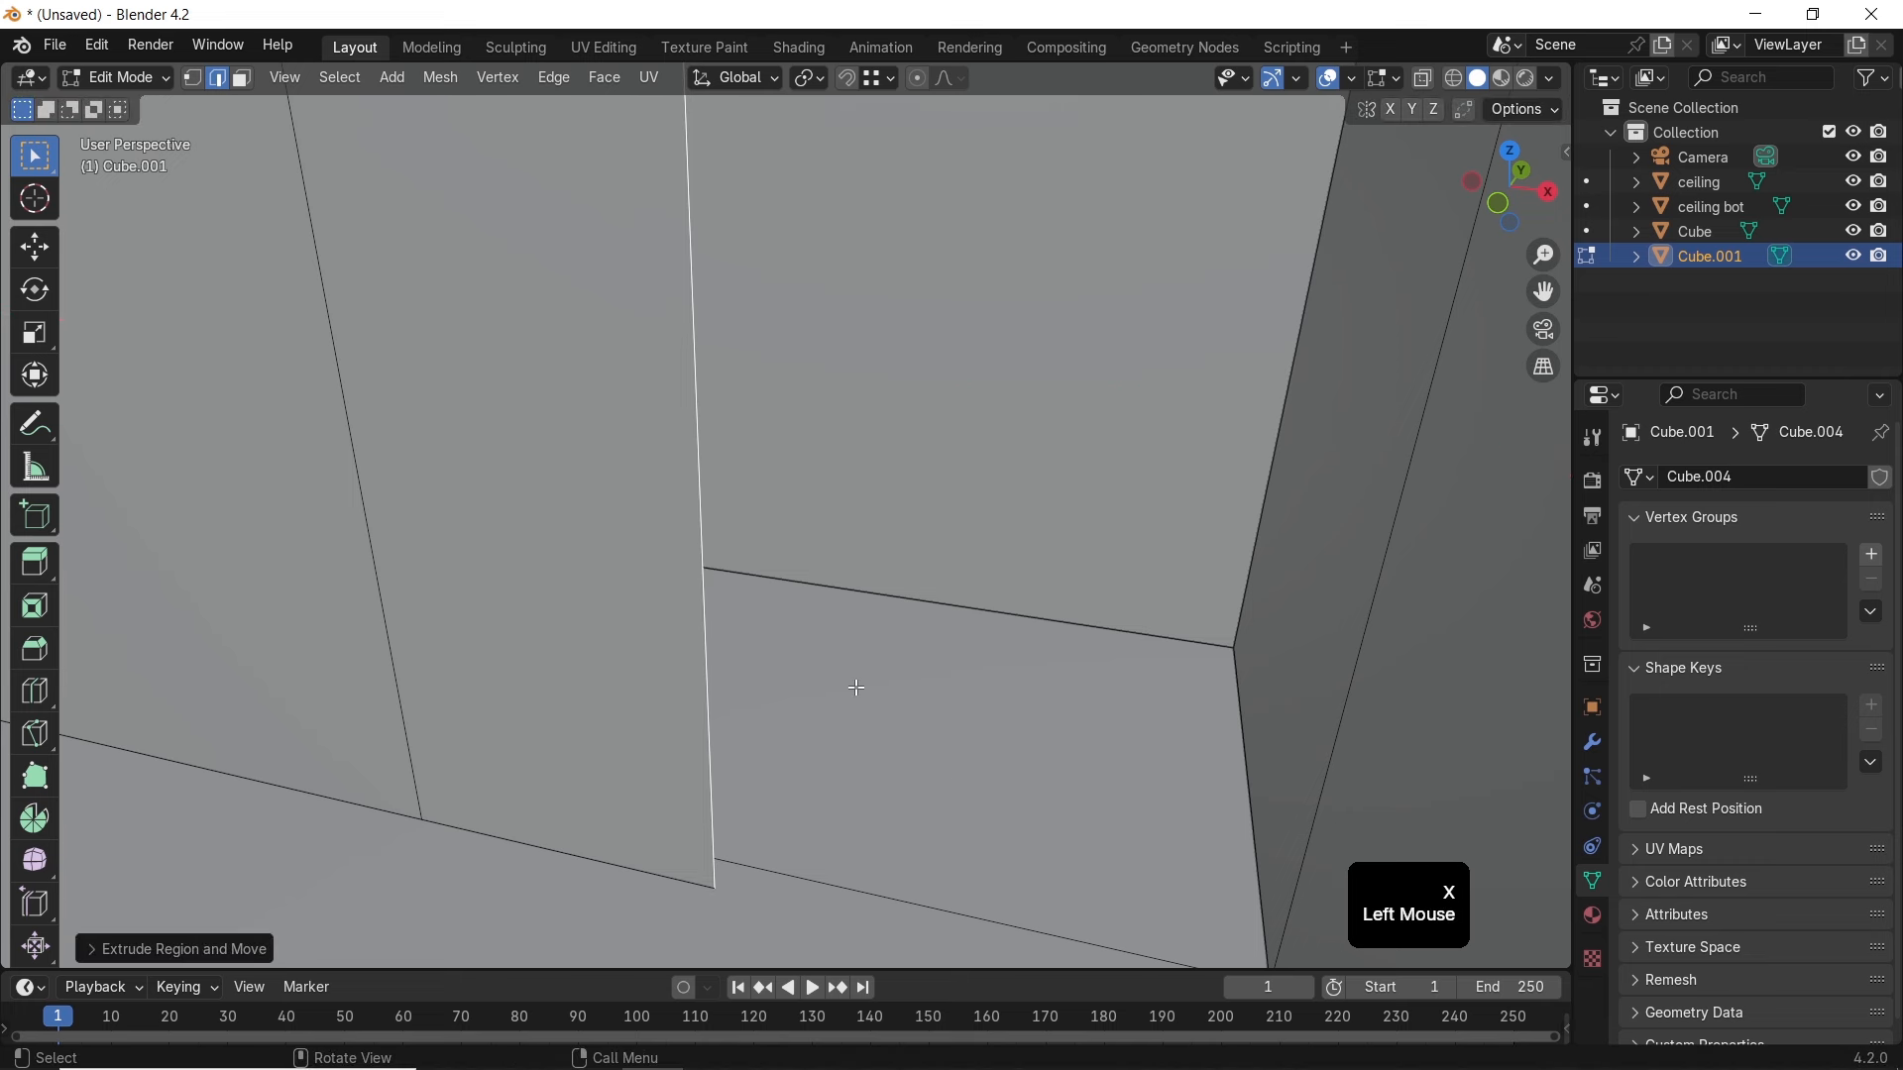
Select the newly extruded face and separate it by selection into its own object
{"action": "middle_click_drag", "start_coordinate": [673, 579], "coordinate": [949, 594], "text": "shift"}
{"action": "left_click", "coordinate": [242, 77]}
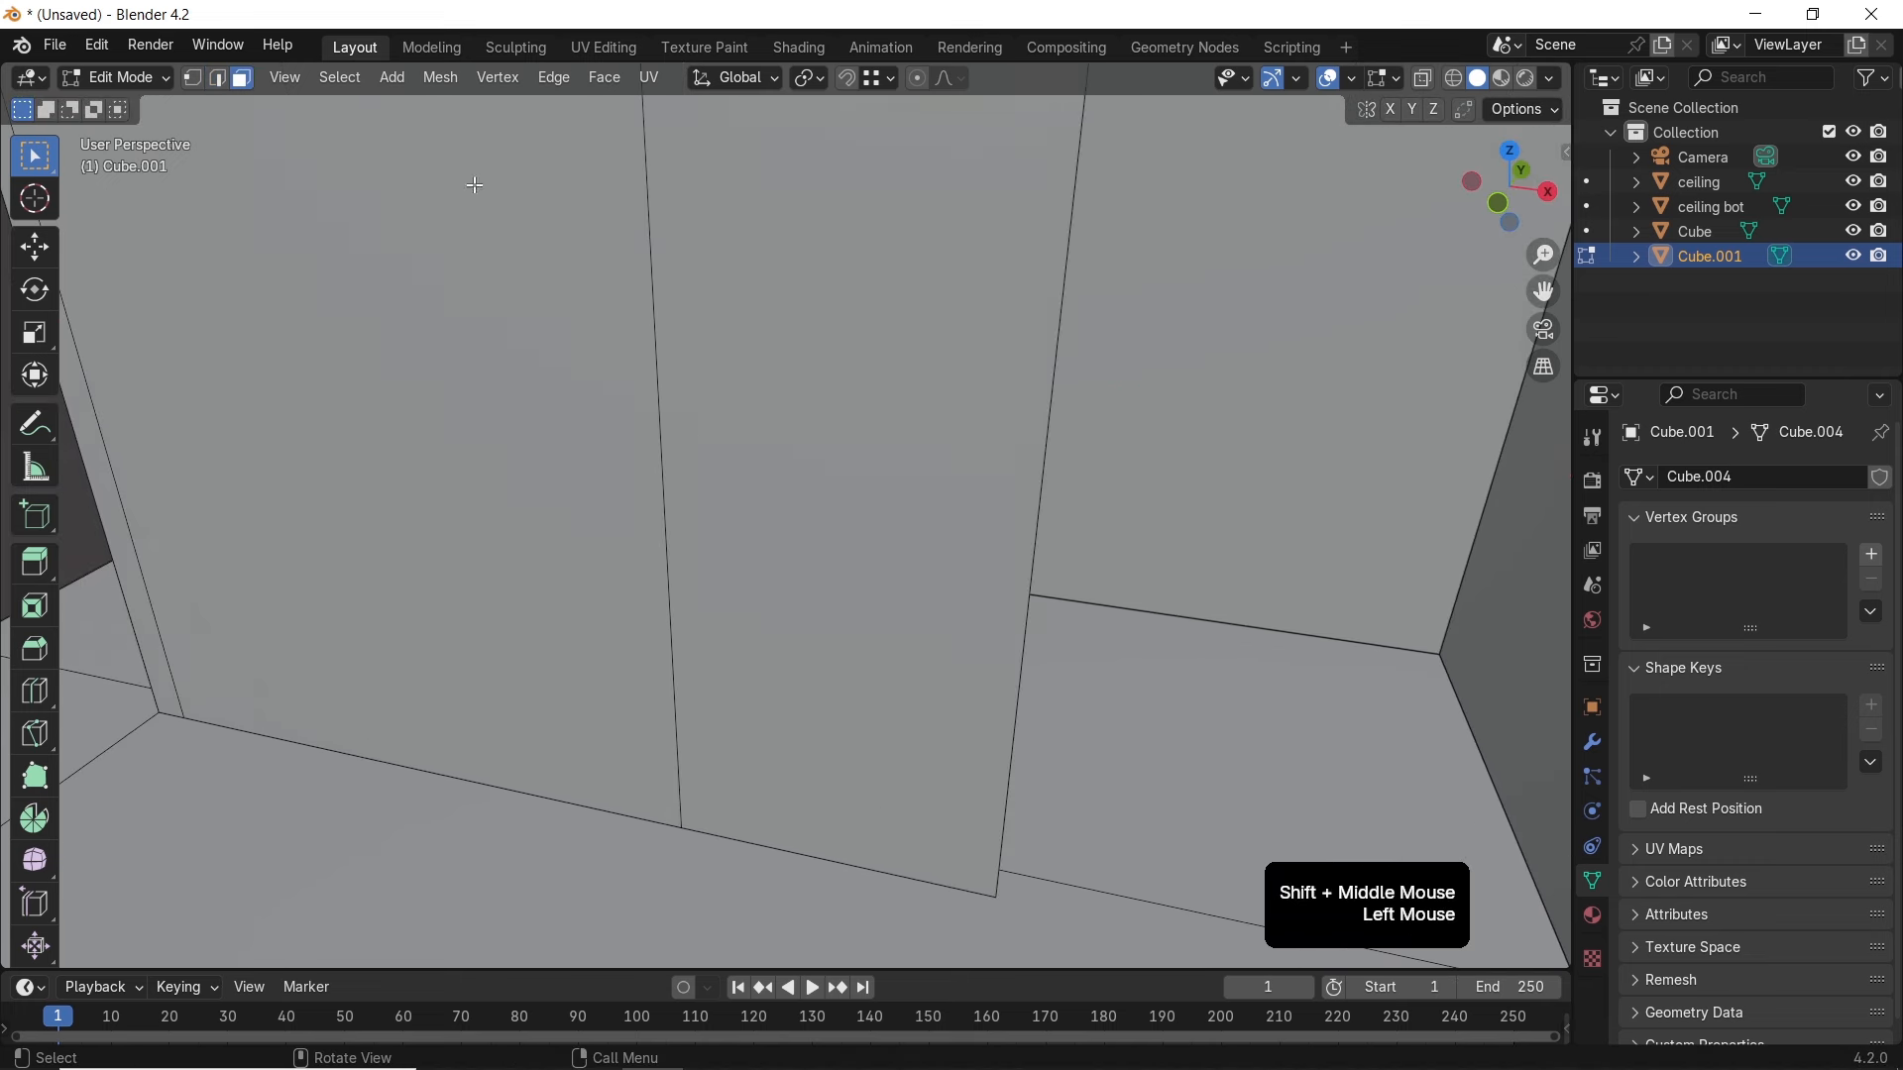
{"action": "left_click", "coordinate": [928, 394]}
{"action": "key", "text": "p"}
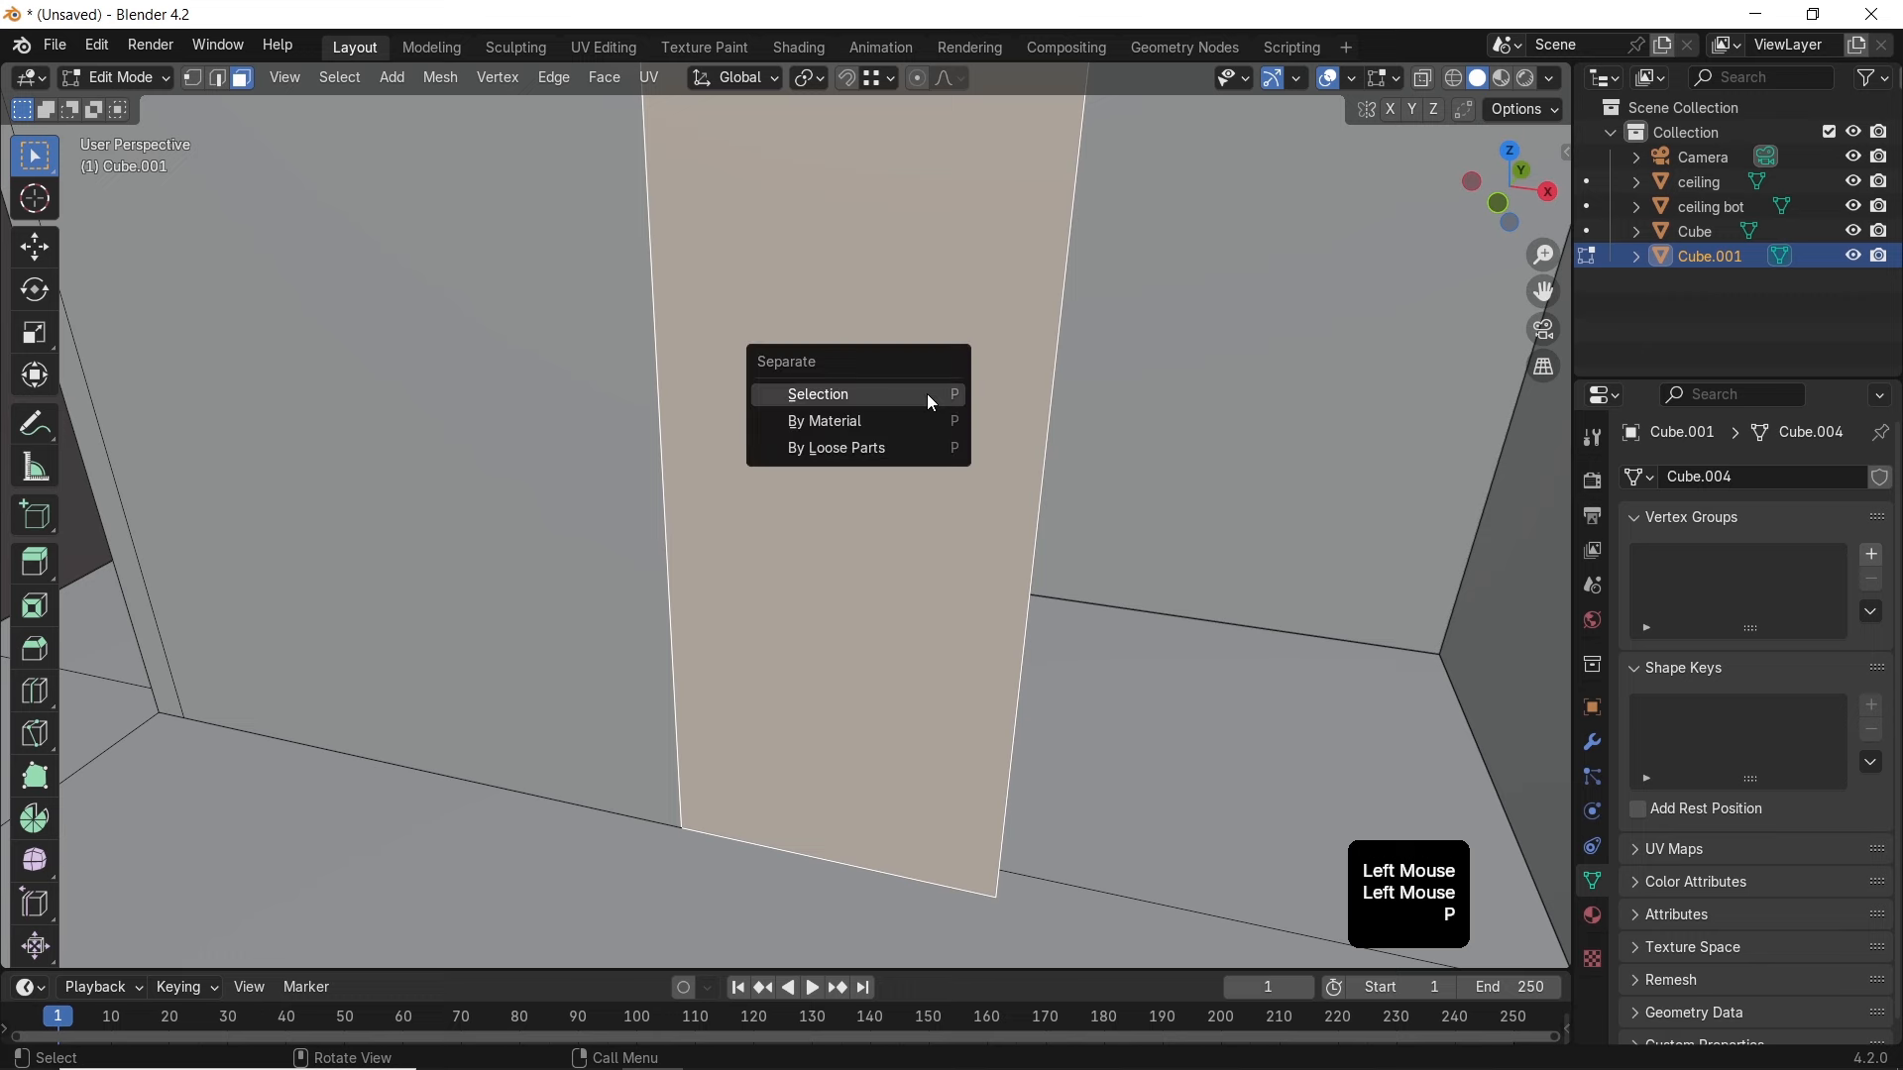
{"action": "left_click", "coordinate": [765, 392]}
Extrude the vertical edge at the partition panel's other end along negative Y toward the side wall panel, and enable snapping
{"action": "middle_click_drag", "start_coordinate": [872, 569], "coordinate": [773, 595], "text": "shift"}
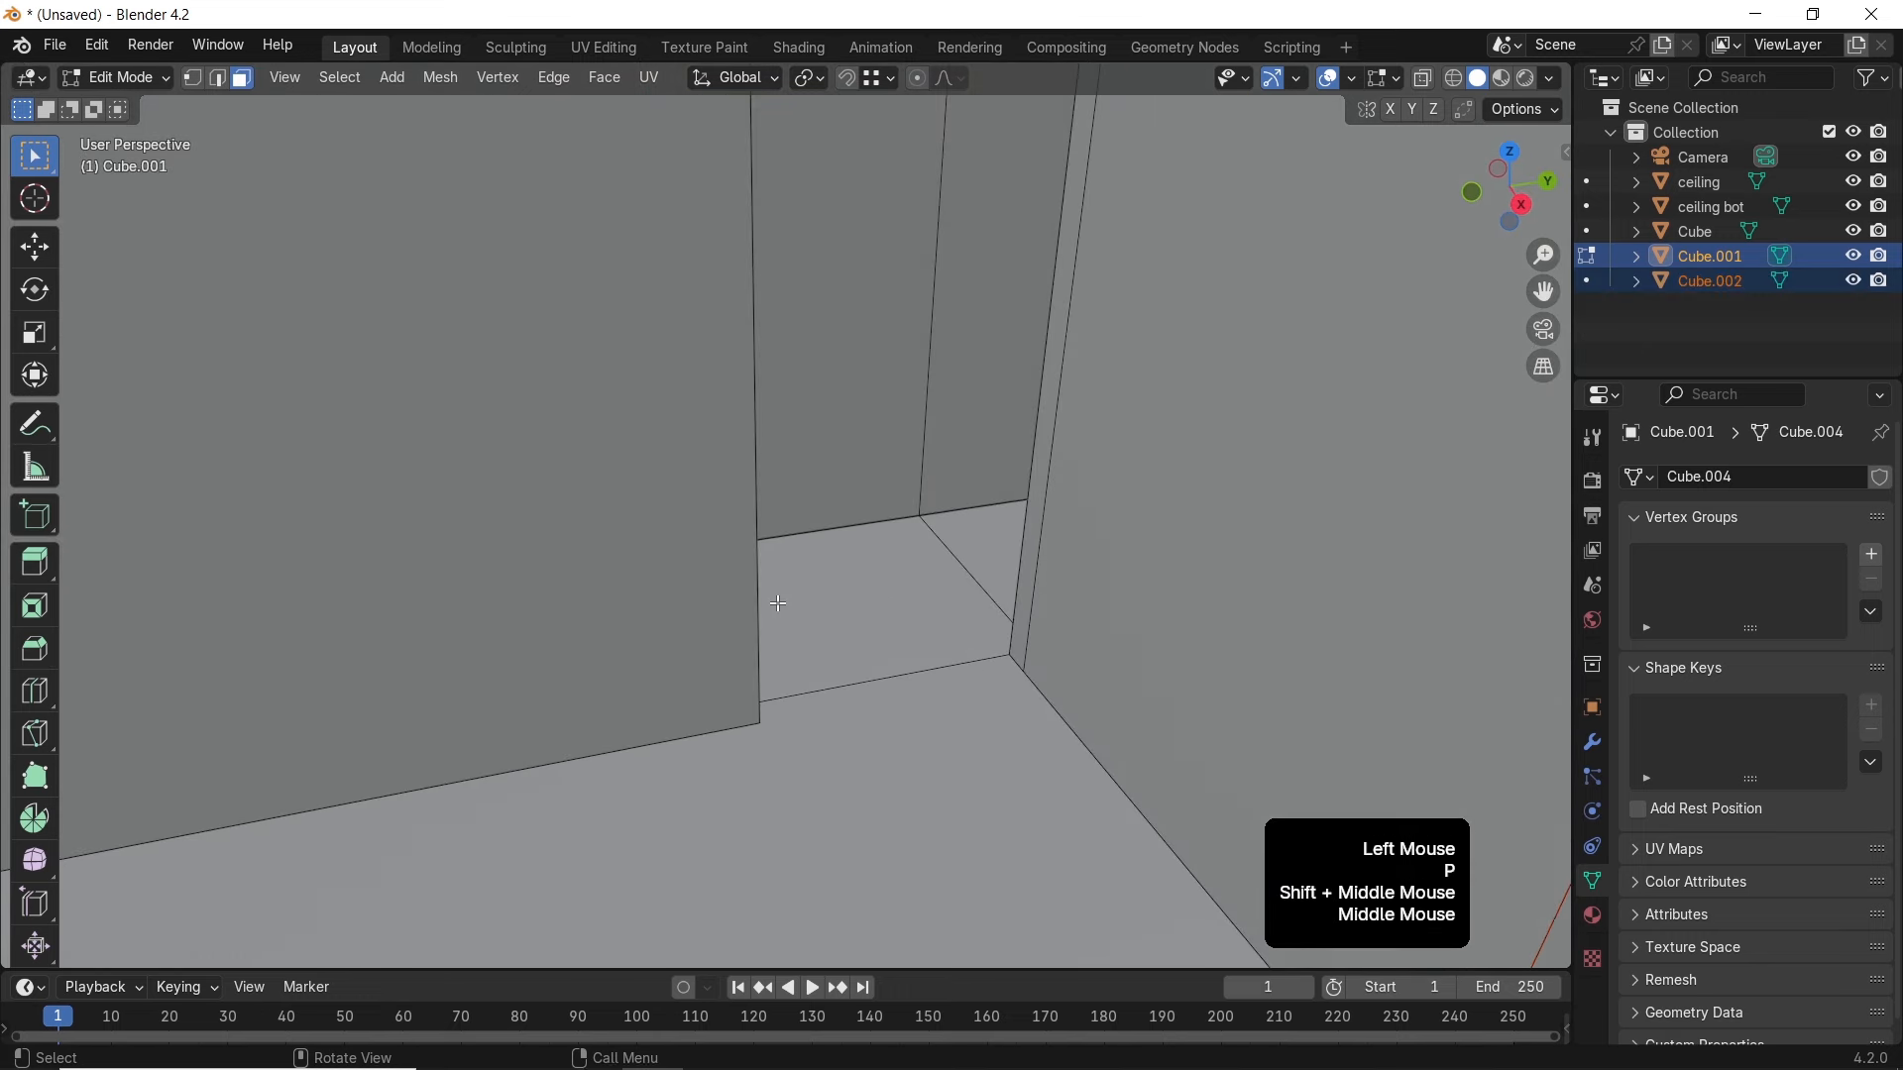
{"action": "key", "text": "Tab"}
{"action": "left_click", "coordinate": [1068, 545]}
{"action": "key", "text": "Tab"}
{"action": "key", "text": "2"}
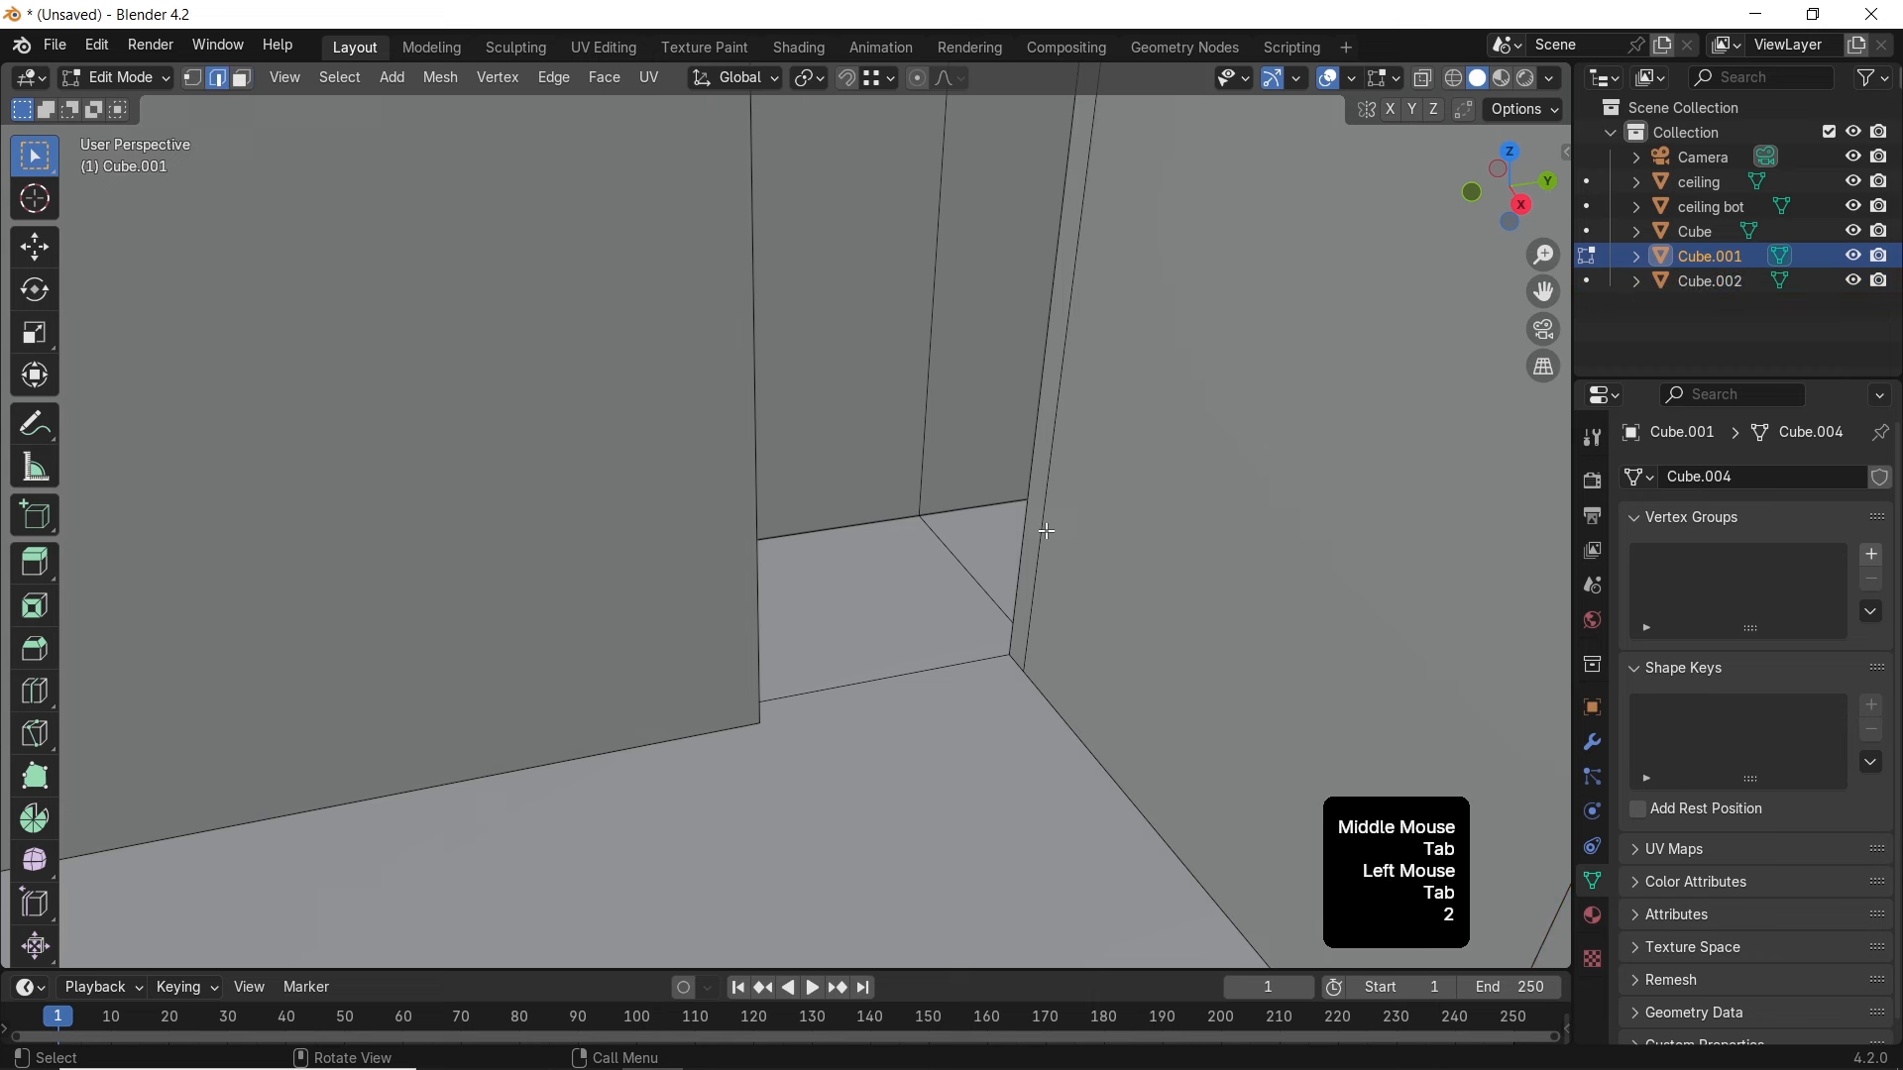
{"action": "left_click", "coordinate": [1047, 531]}
{"action": "key", "text": "e"}
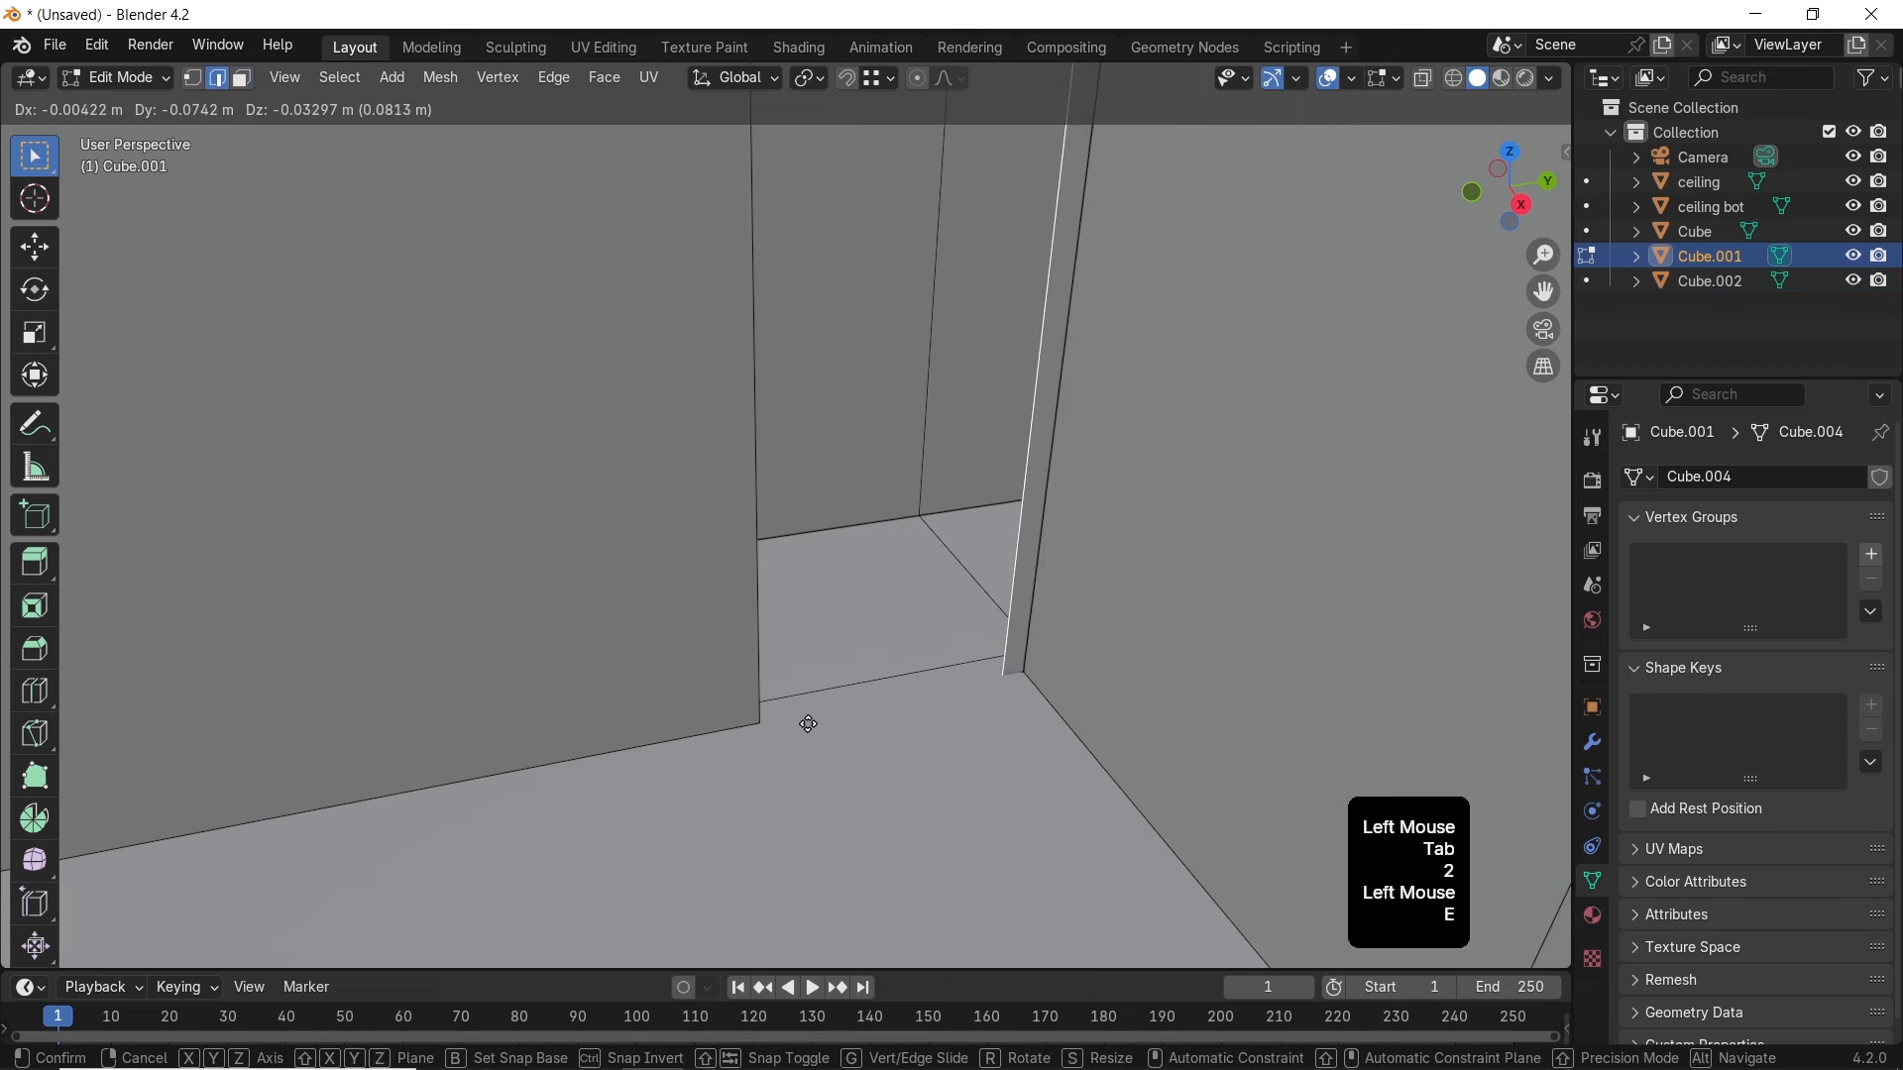
{"action": "key", "text": "x"}
{"action": "key", "text": "y"}
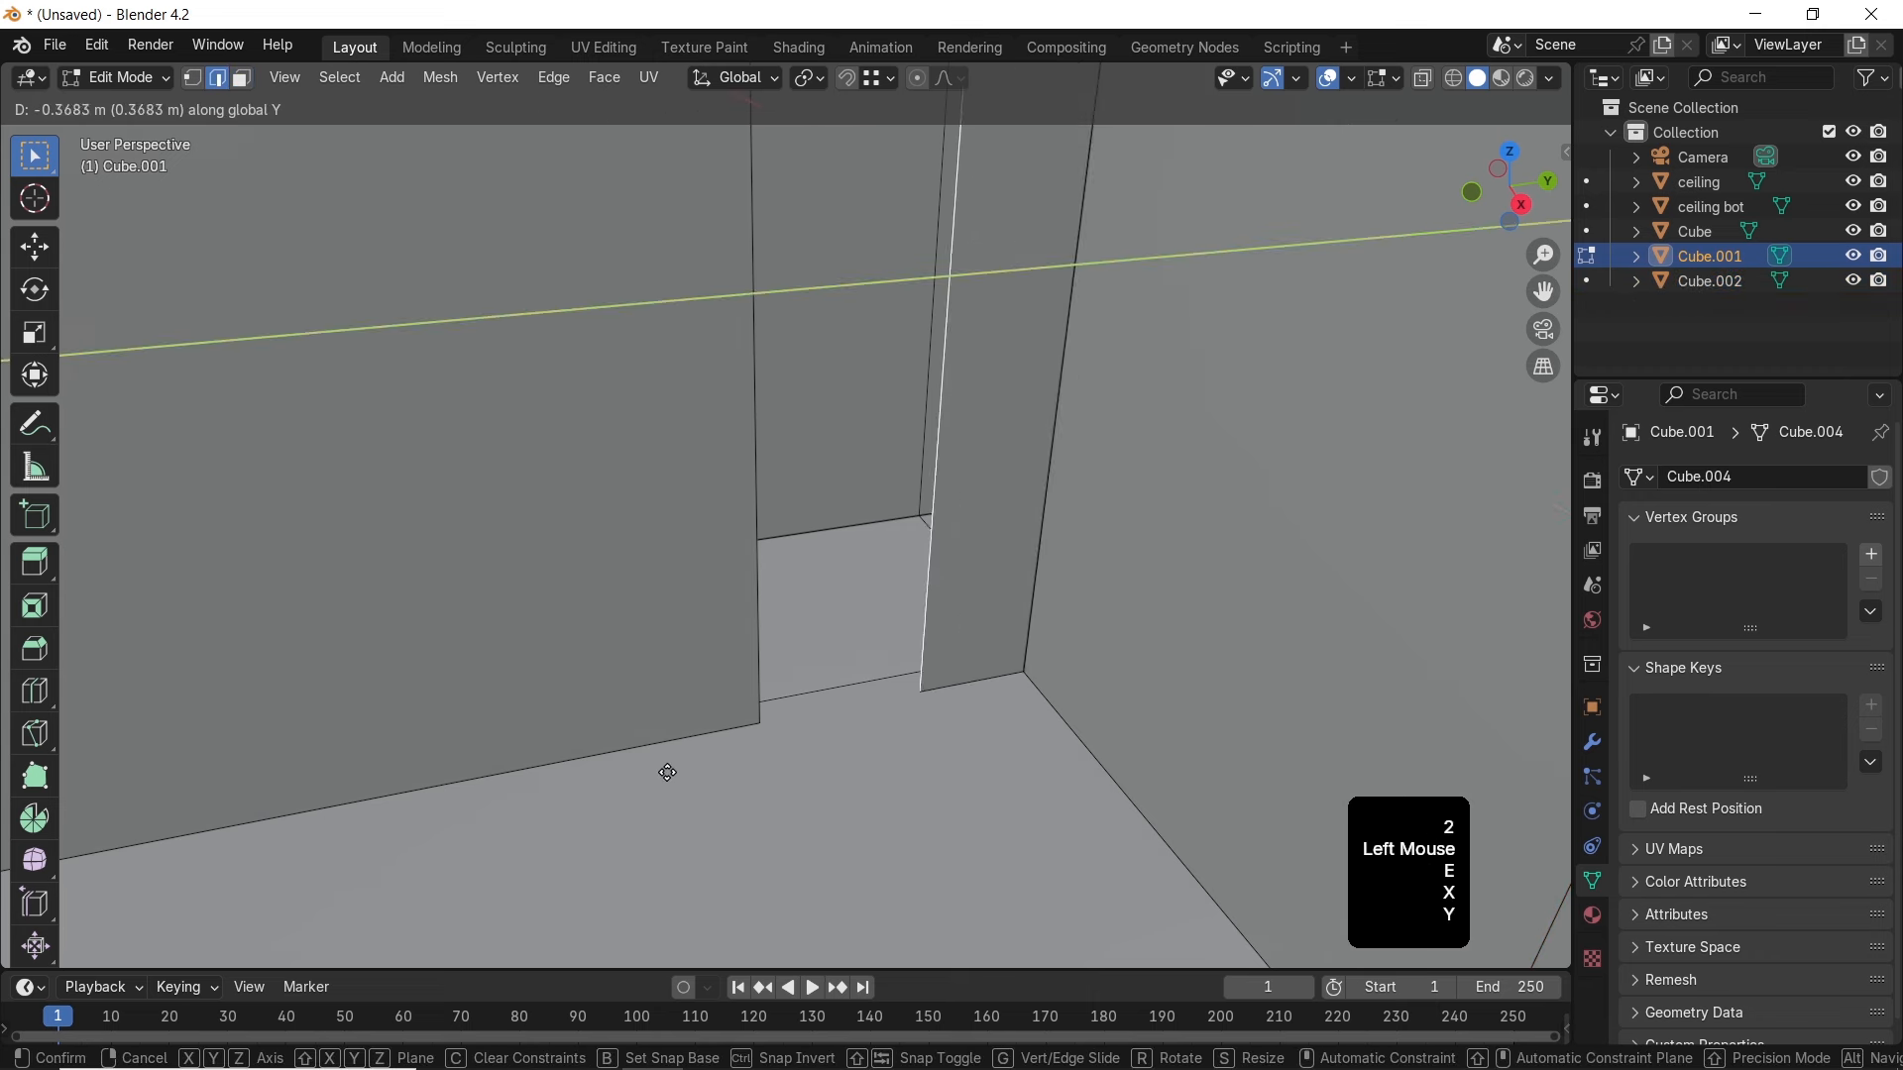
{"action": "left_click", "coordinate": [595, 788]}
{"action": "left_click", "coordinate": [849, 79]}
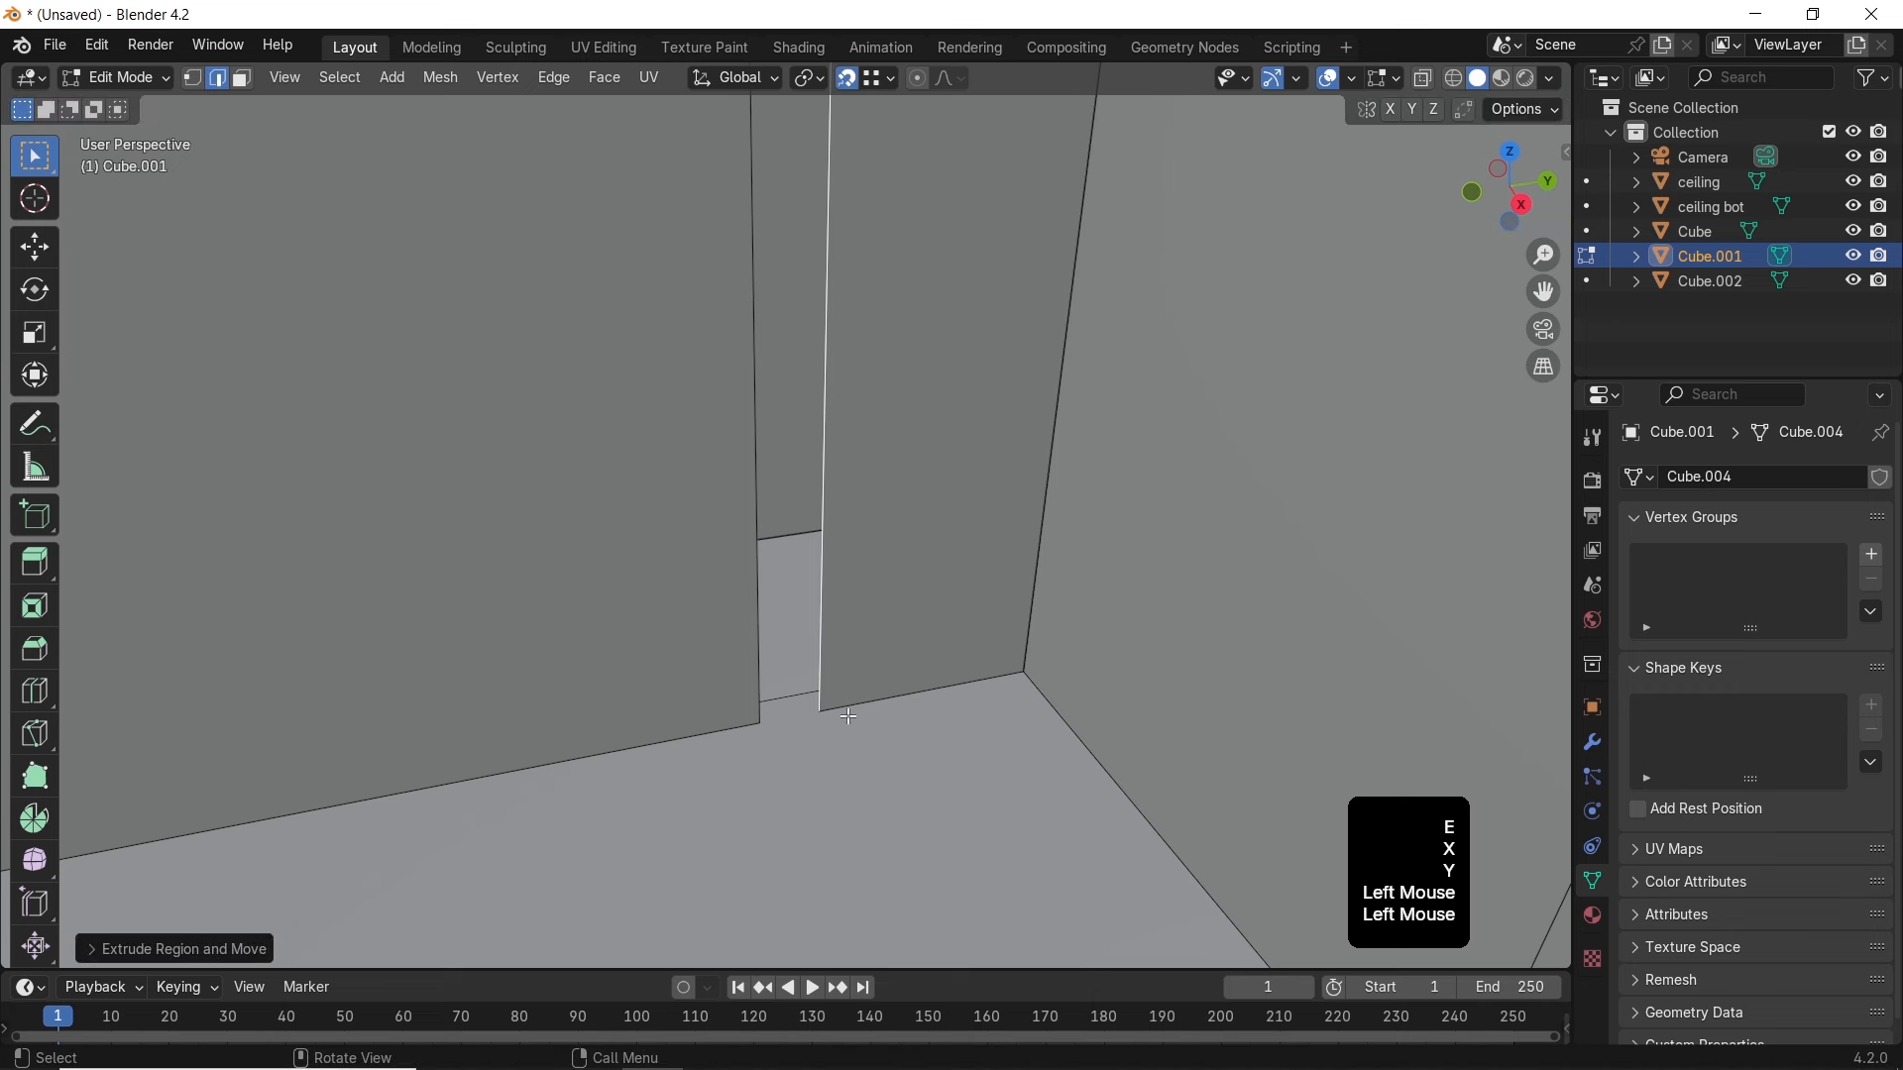
Move the extruded vertical edge along Y and snap it to the edge of the side wall panel, closing the gap
{"action": "key", "text": "g"}
{"action": "key", "text": "y"}
{"action": "left_click", "coordinate": [770, 733]}
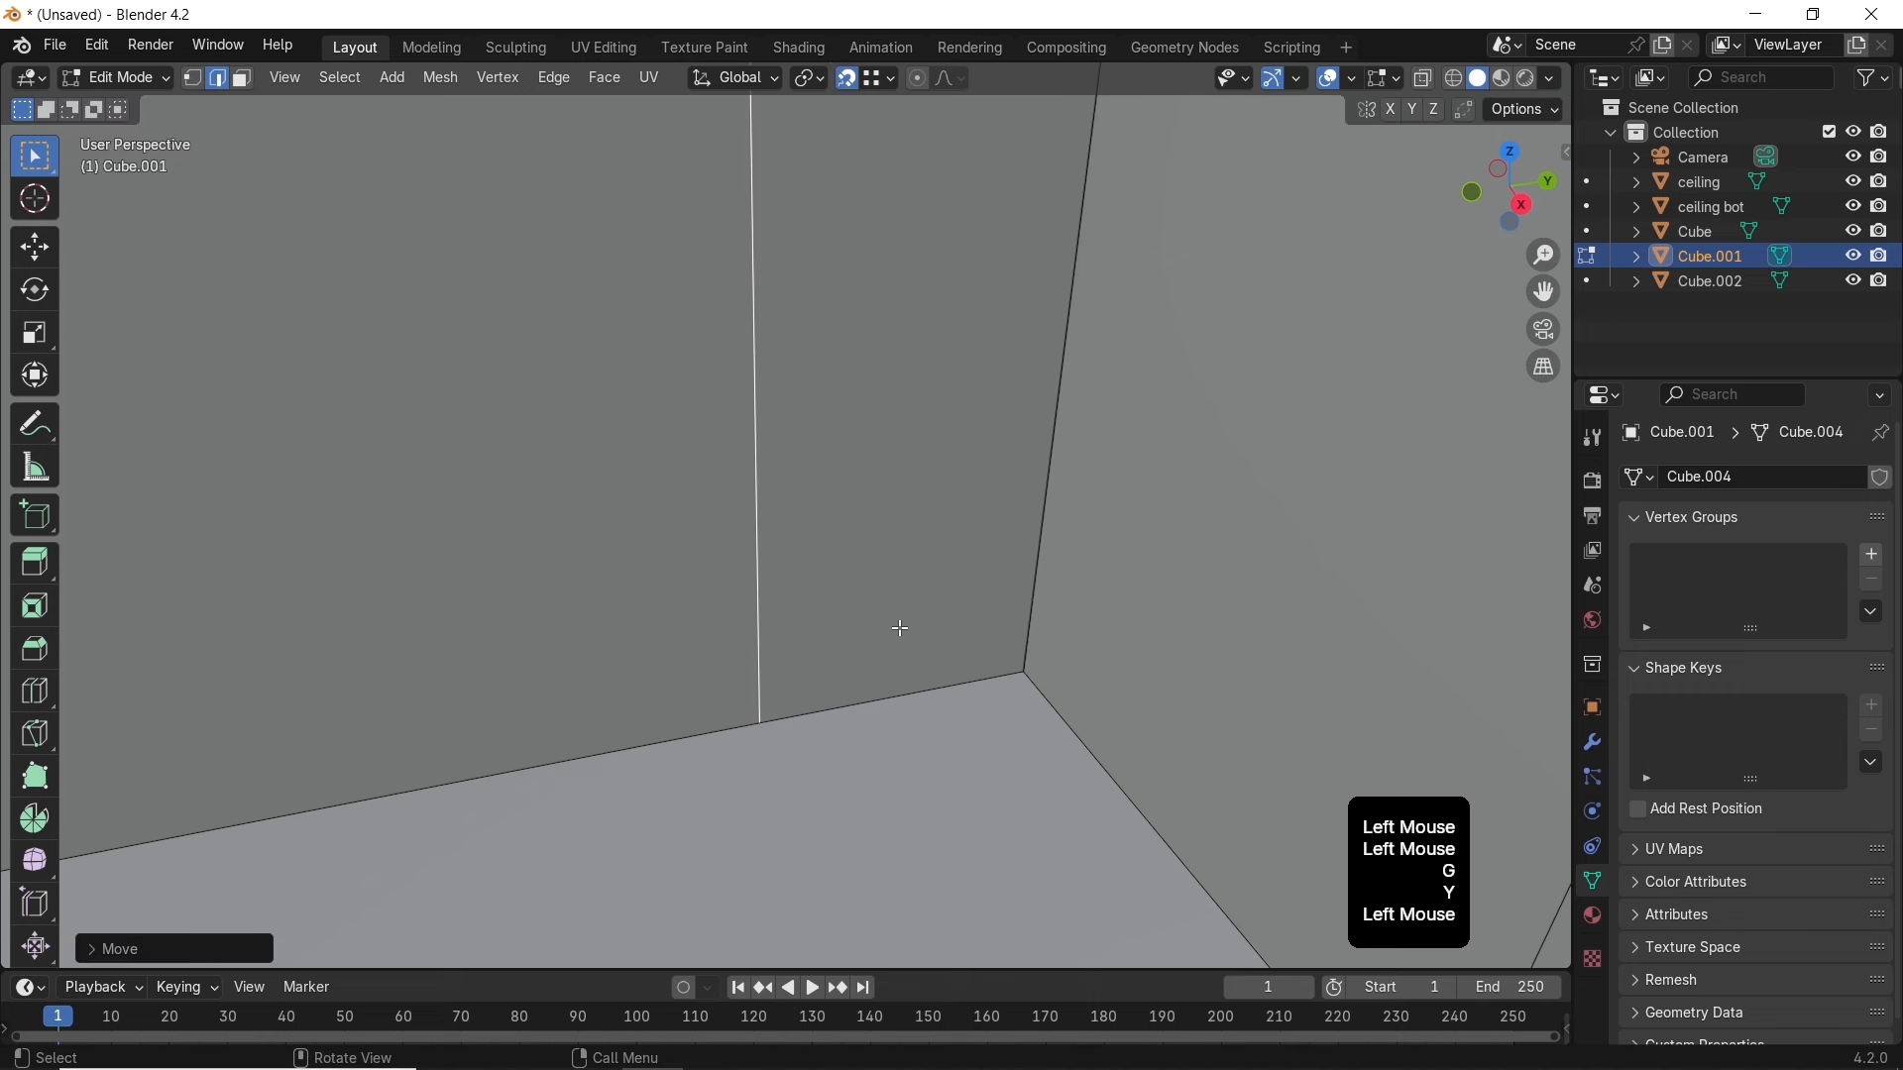
Select the new face between the partition and the side wall panel and separate it by selection into its own object
{"action": "key", "text": "3"}
{"action": "left_click", "coordinate": [892, 573]}
{"action": "key", "text": "p"}
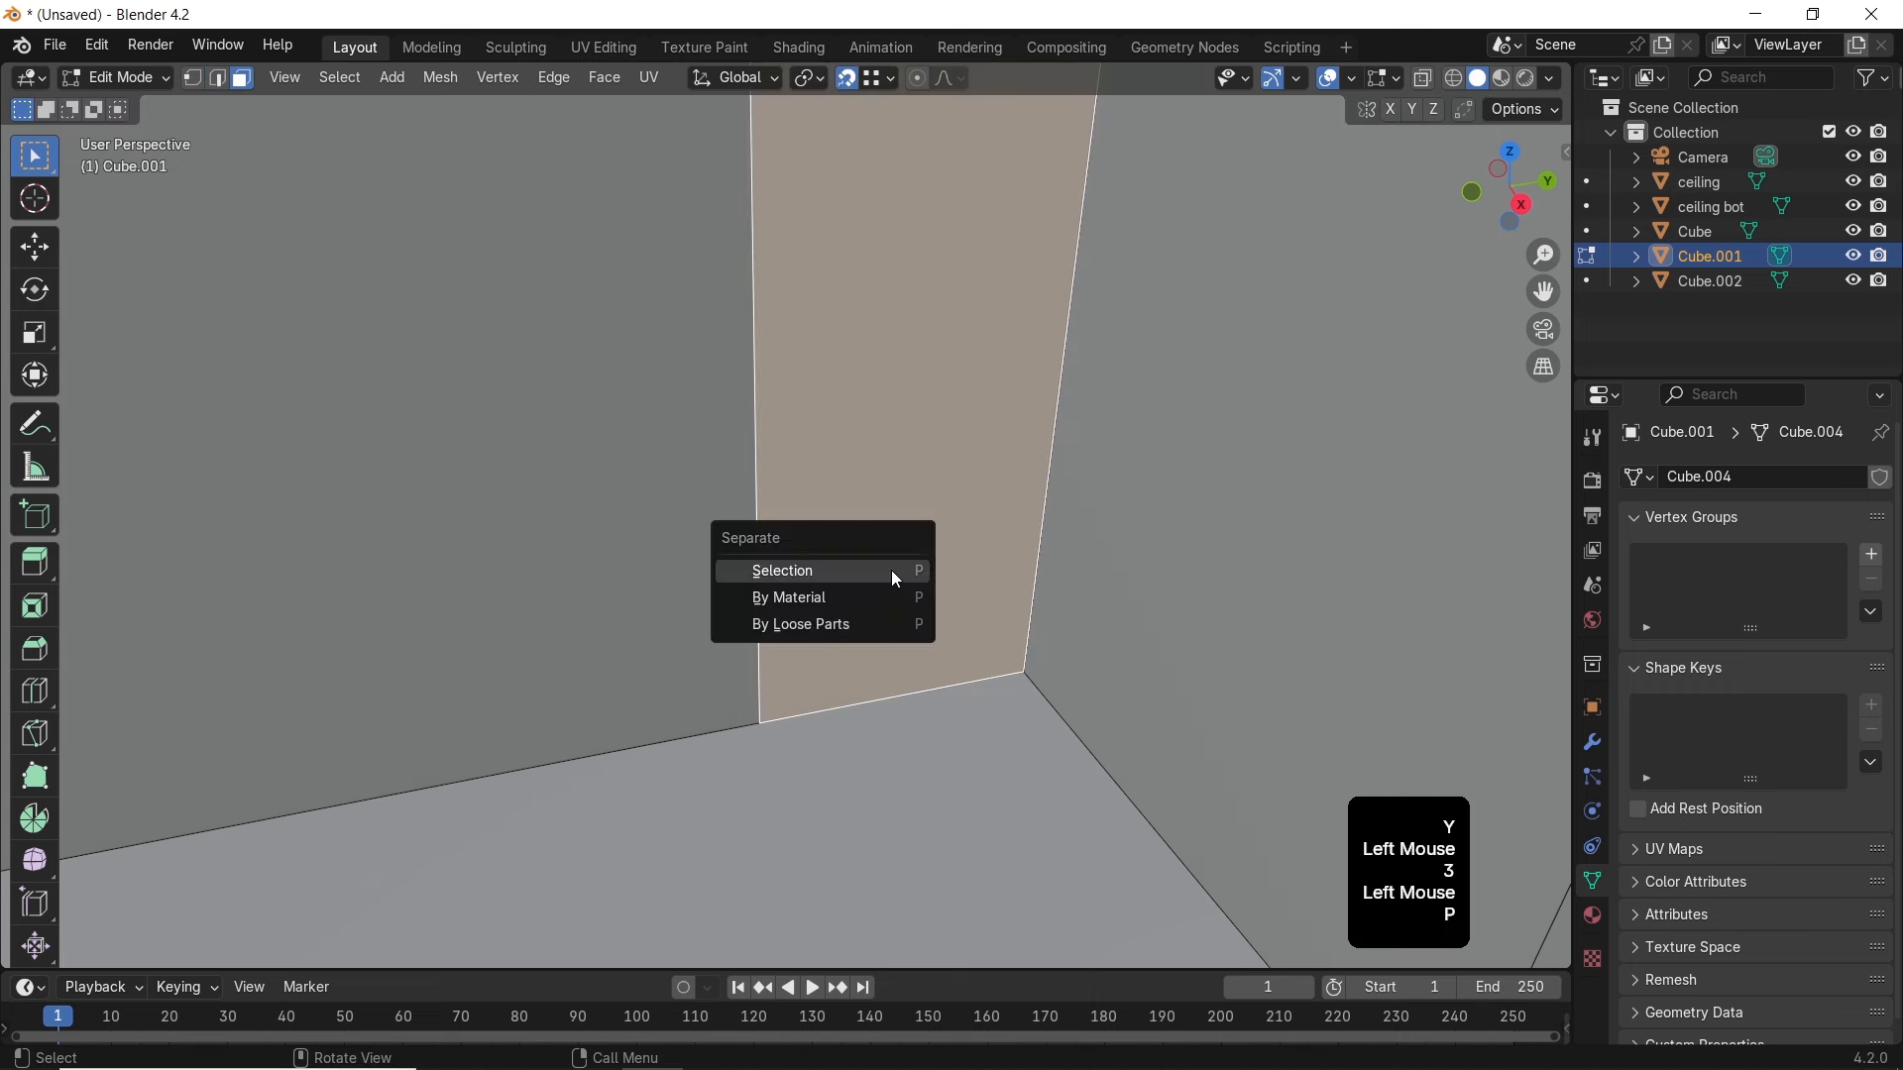
{"action": "left_click", "coordinate": [892, 570]}
{"action": "middle_click_drag", "start_coordinate": [892, 570], "coordinate": [1090, 570]}
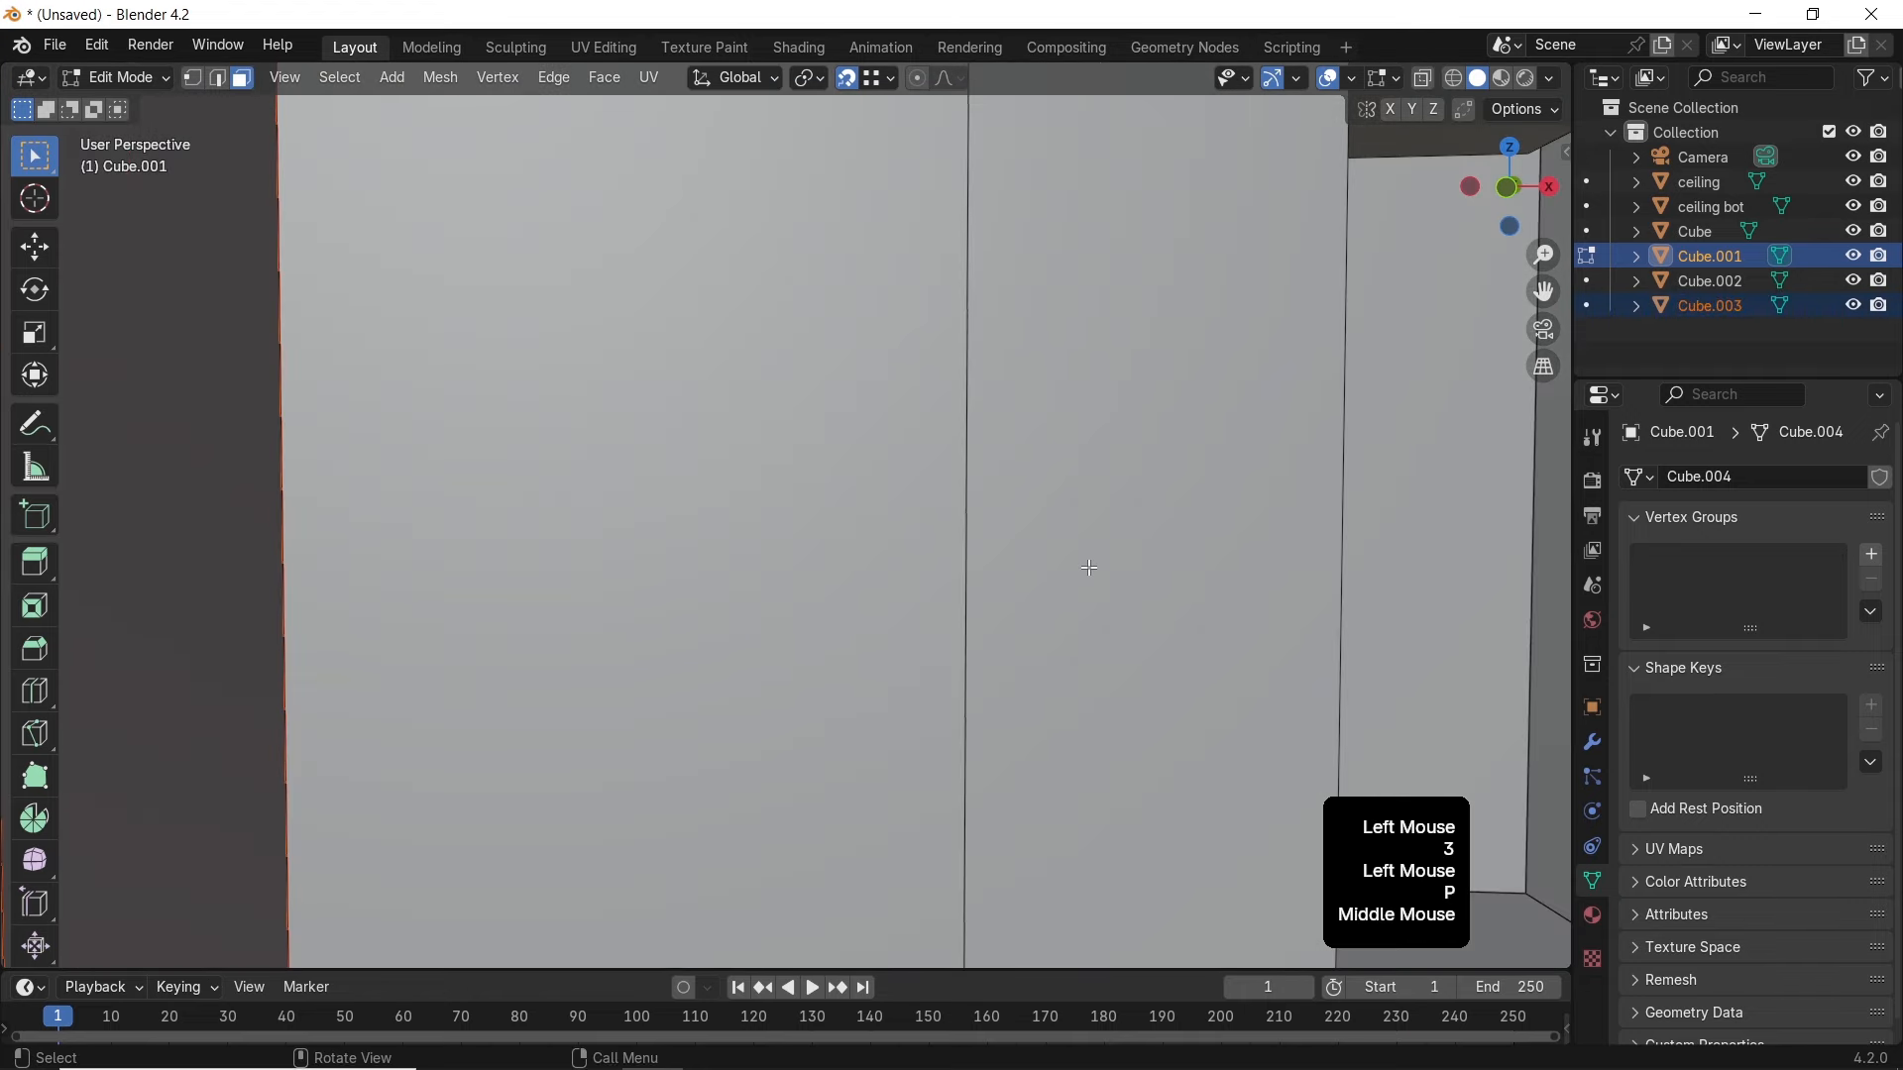
In camera view, move the free vertical edge of panel Cube.002 slightly along X to widen the panel into the opening
{"action": "key", "text": "Tab"}
{"action": "key", "text": "KP_0"}
{"action": "left_click", "coordinate": [908, 581]}
{"action": "key", "text": "Tab"}
{"action": "key", "text": "2"}
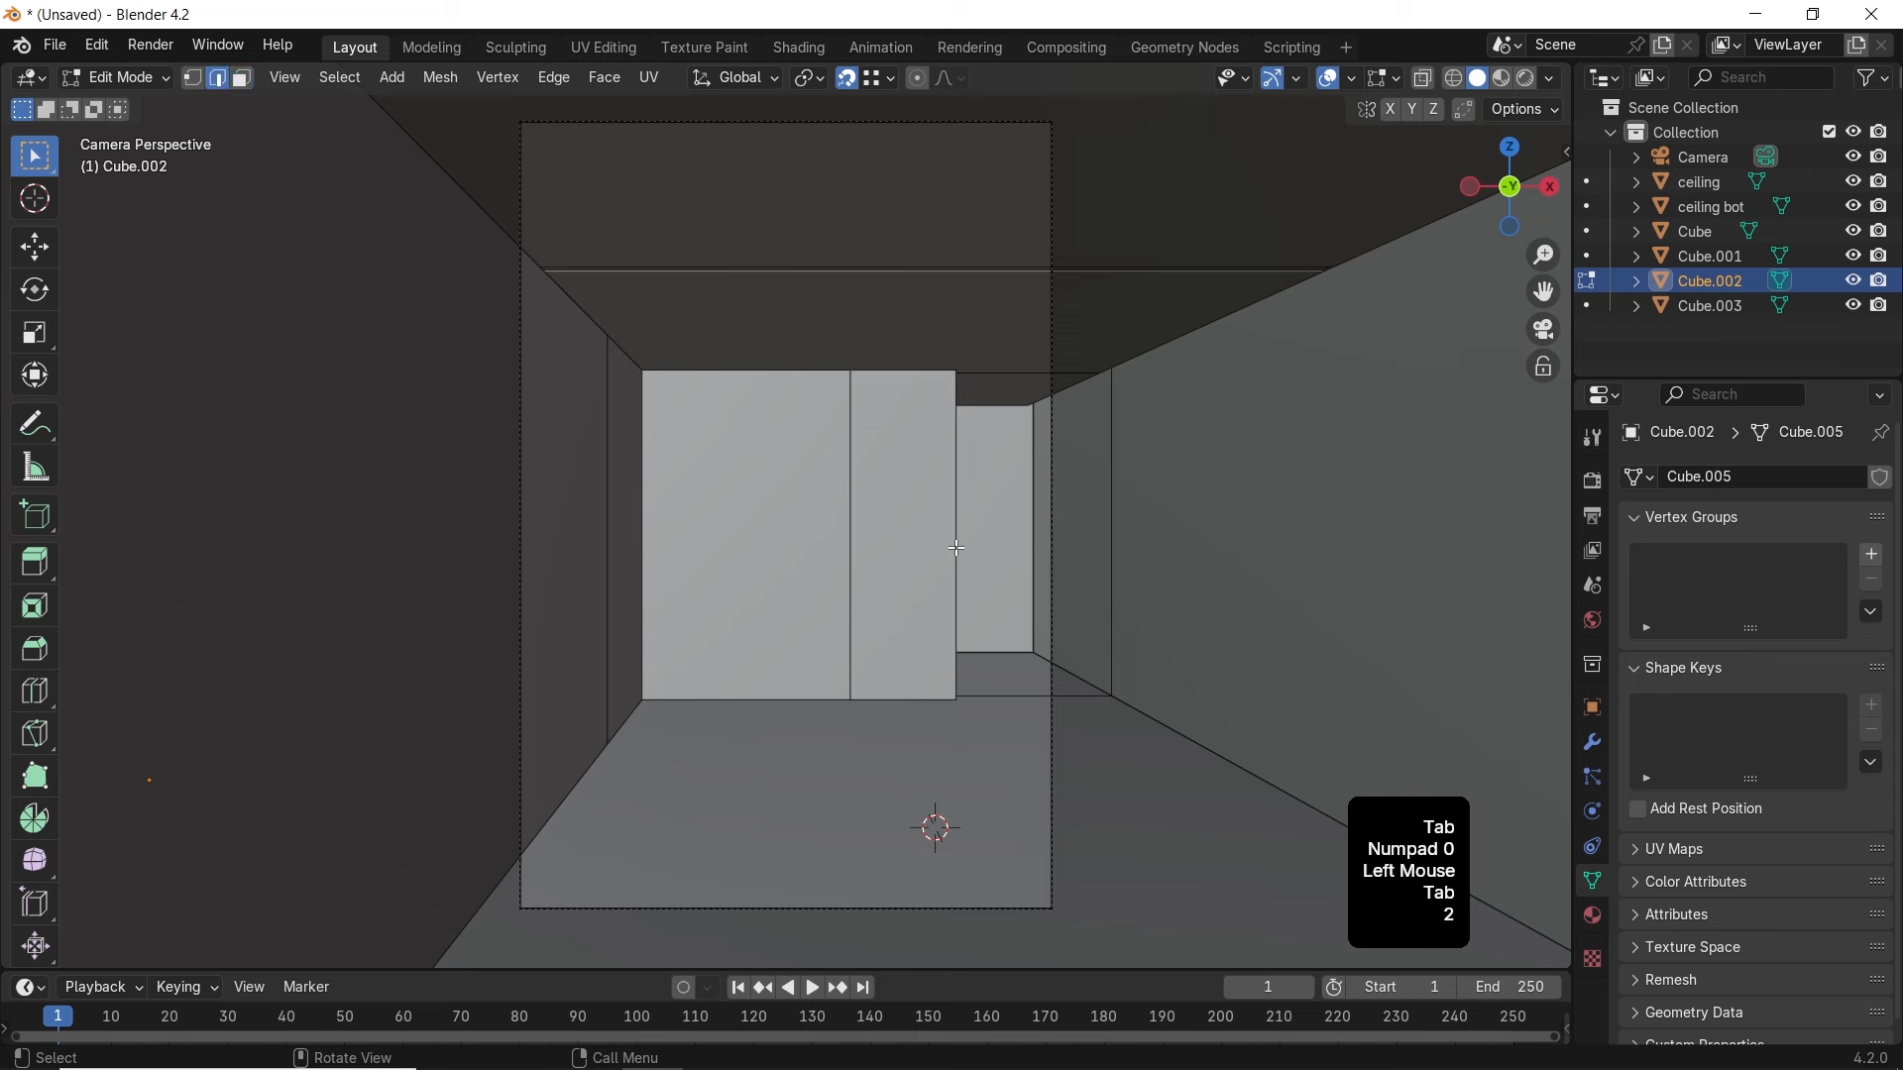
{"action": "left_click", "coordinate": [960, 549]}
{"action": "key", "text": "g"}
{"action": "key", "text": "x"}
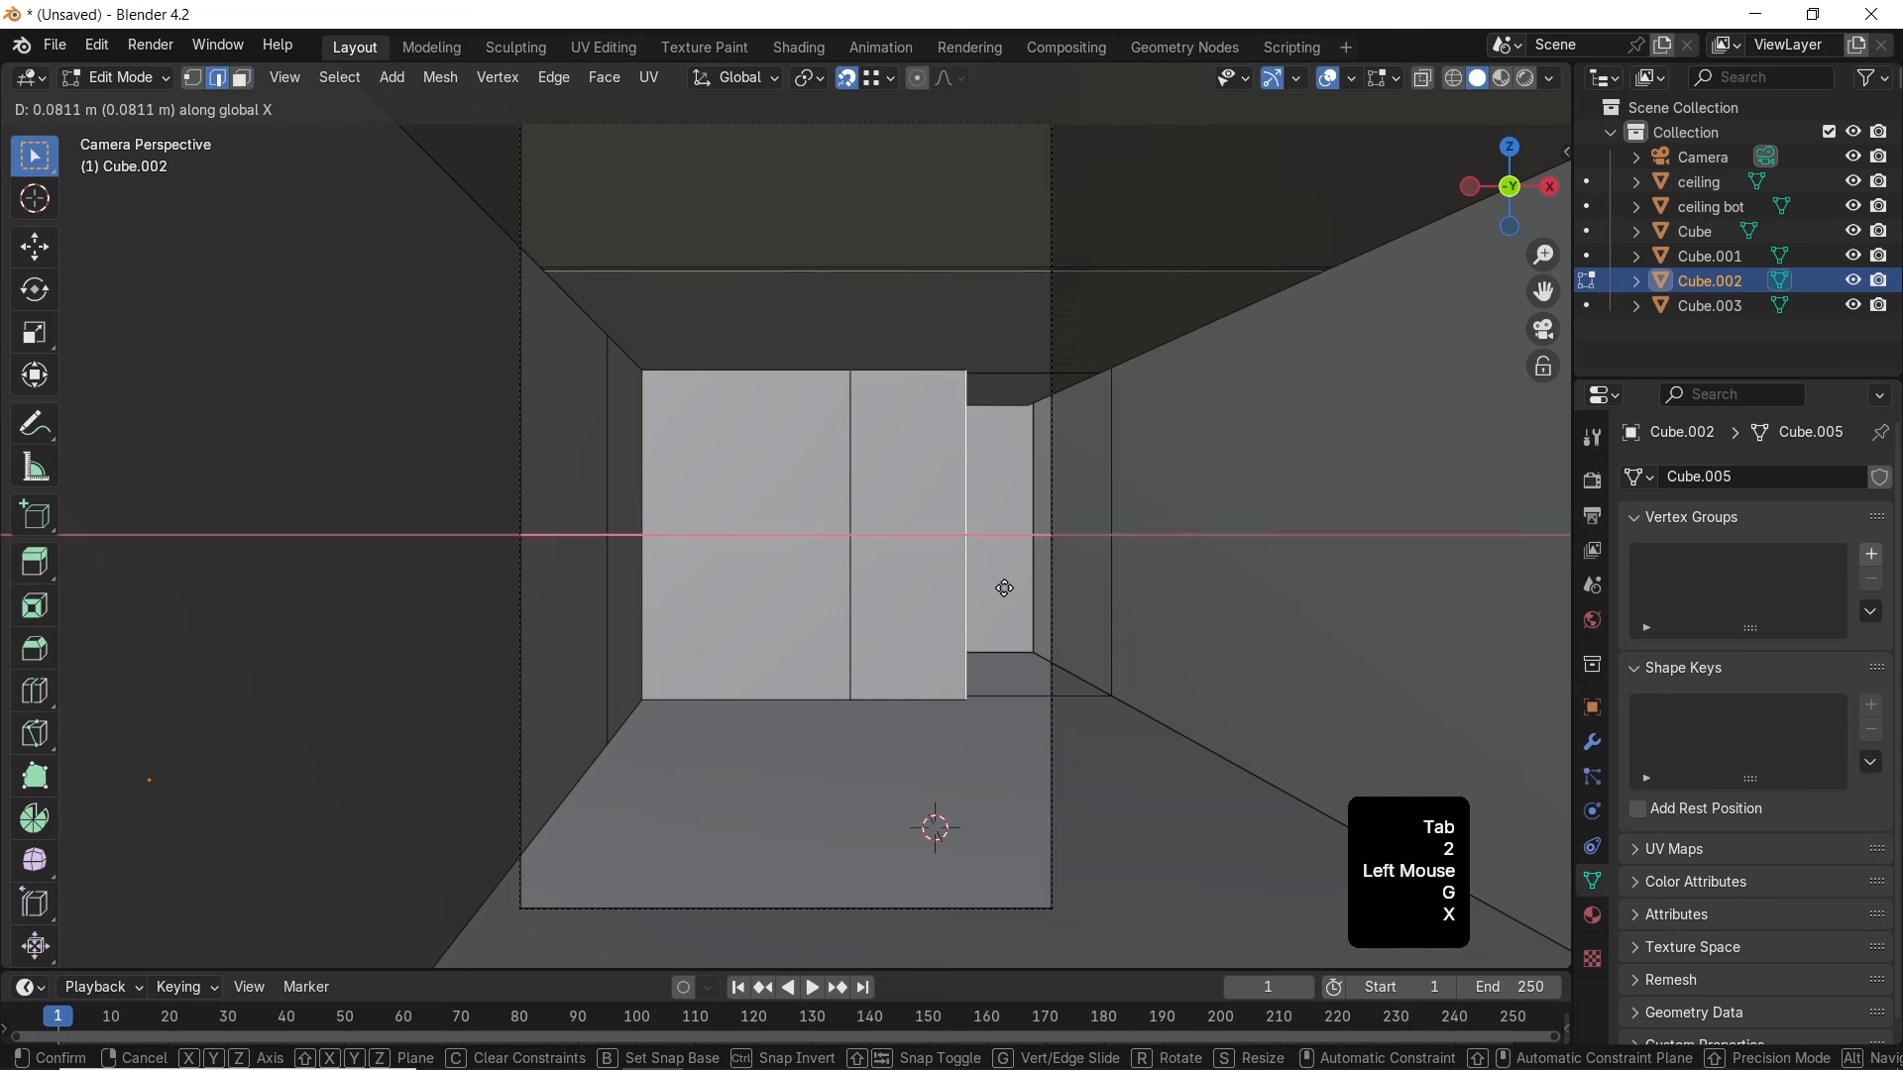
{"action": "left_click", "coordinate": [1006, 589]}
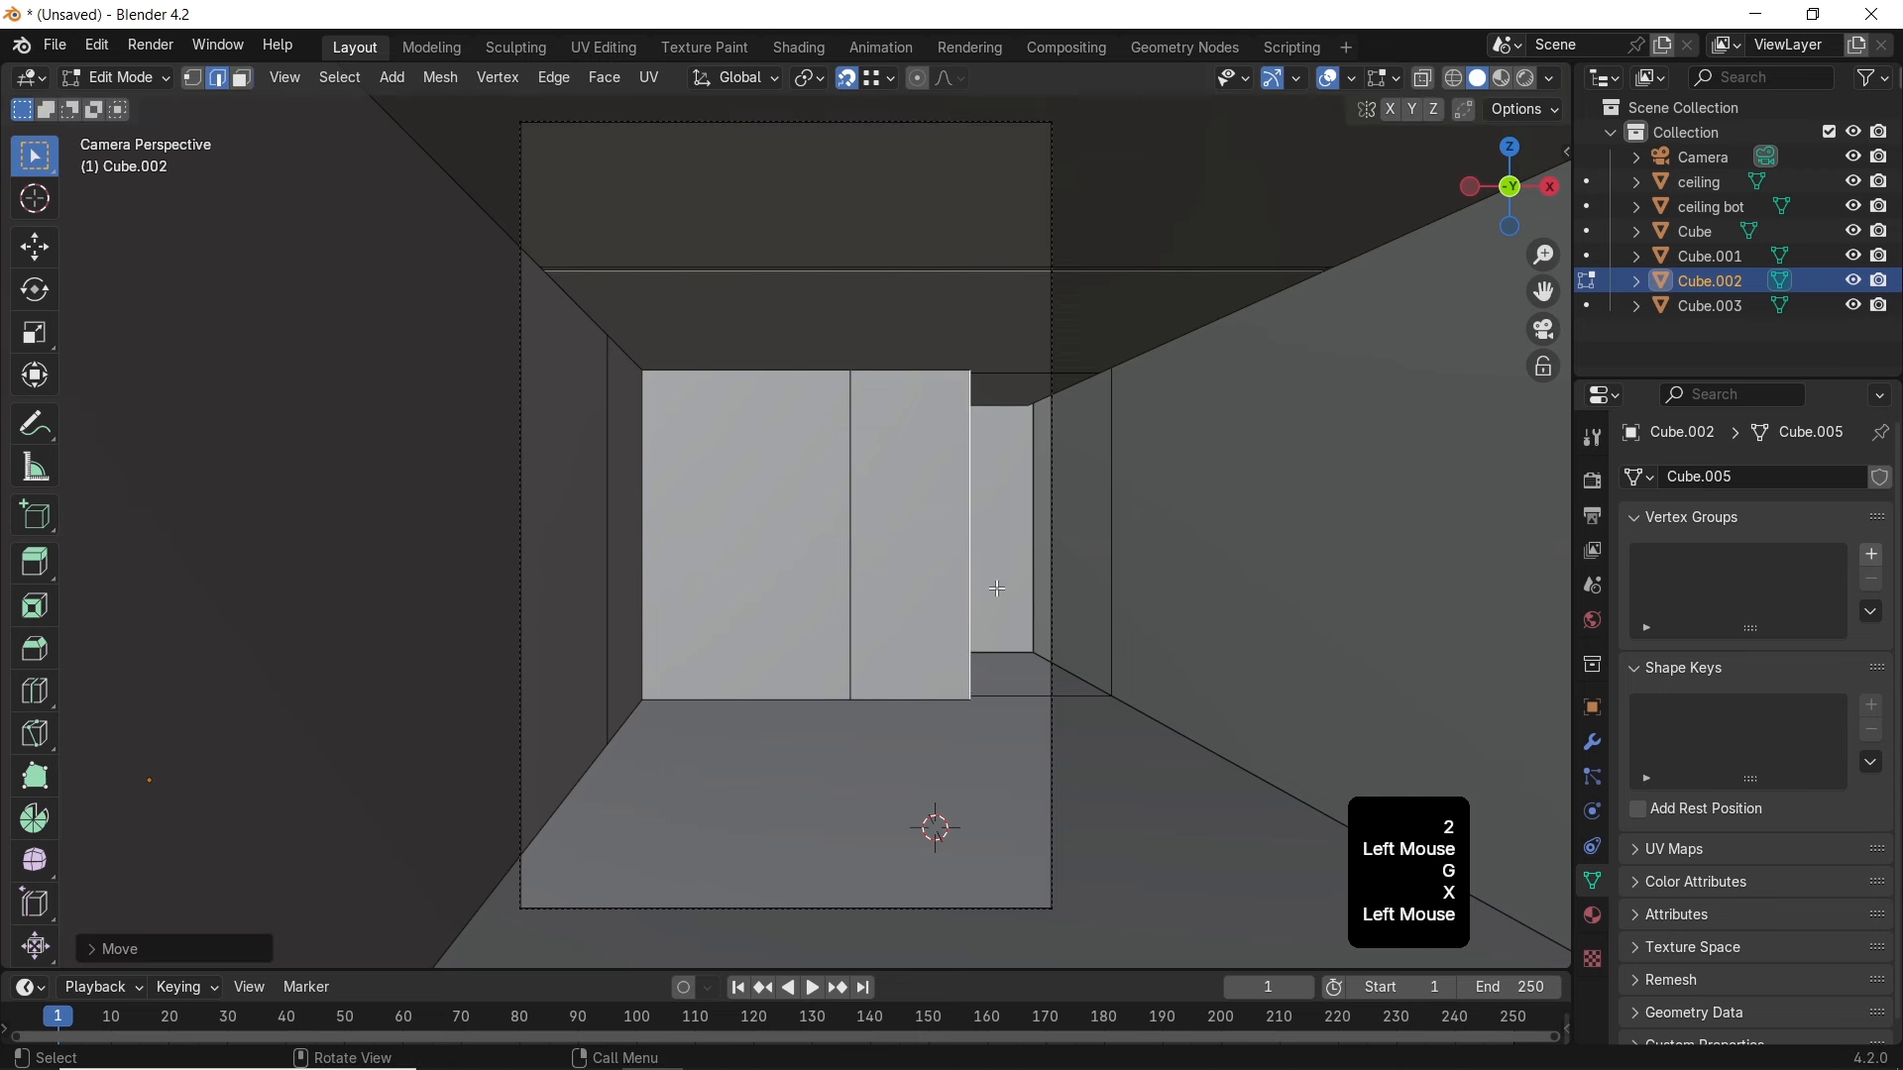
Isolate the two separated panels Cube.002 and Cube.003, apply their scale, and enter Edit Mode on both
{"action": "key", "text": "Tab"}
{"action": "left_click", "coordinate": [639, 501], "text": "shift"}
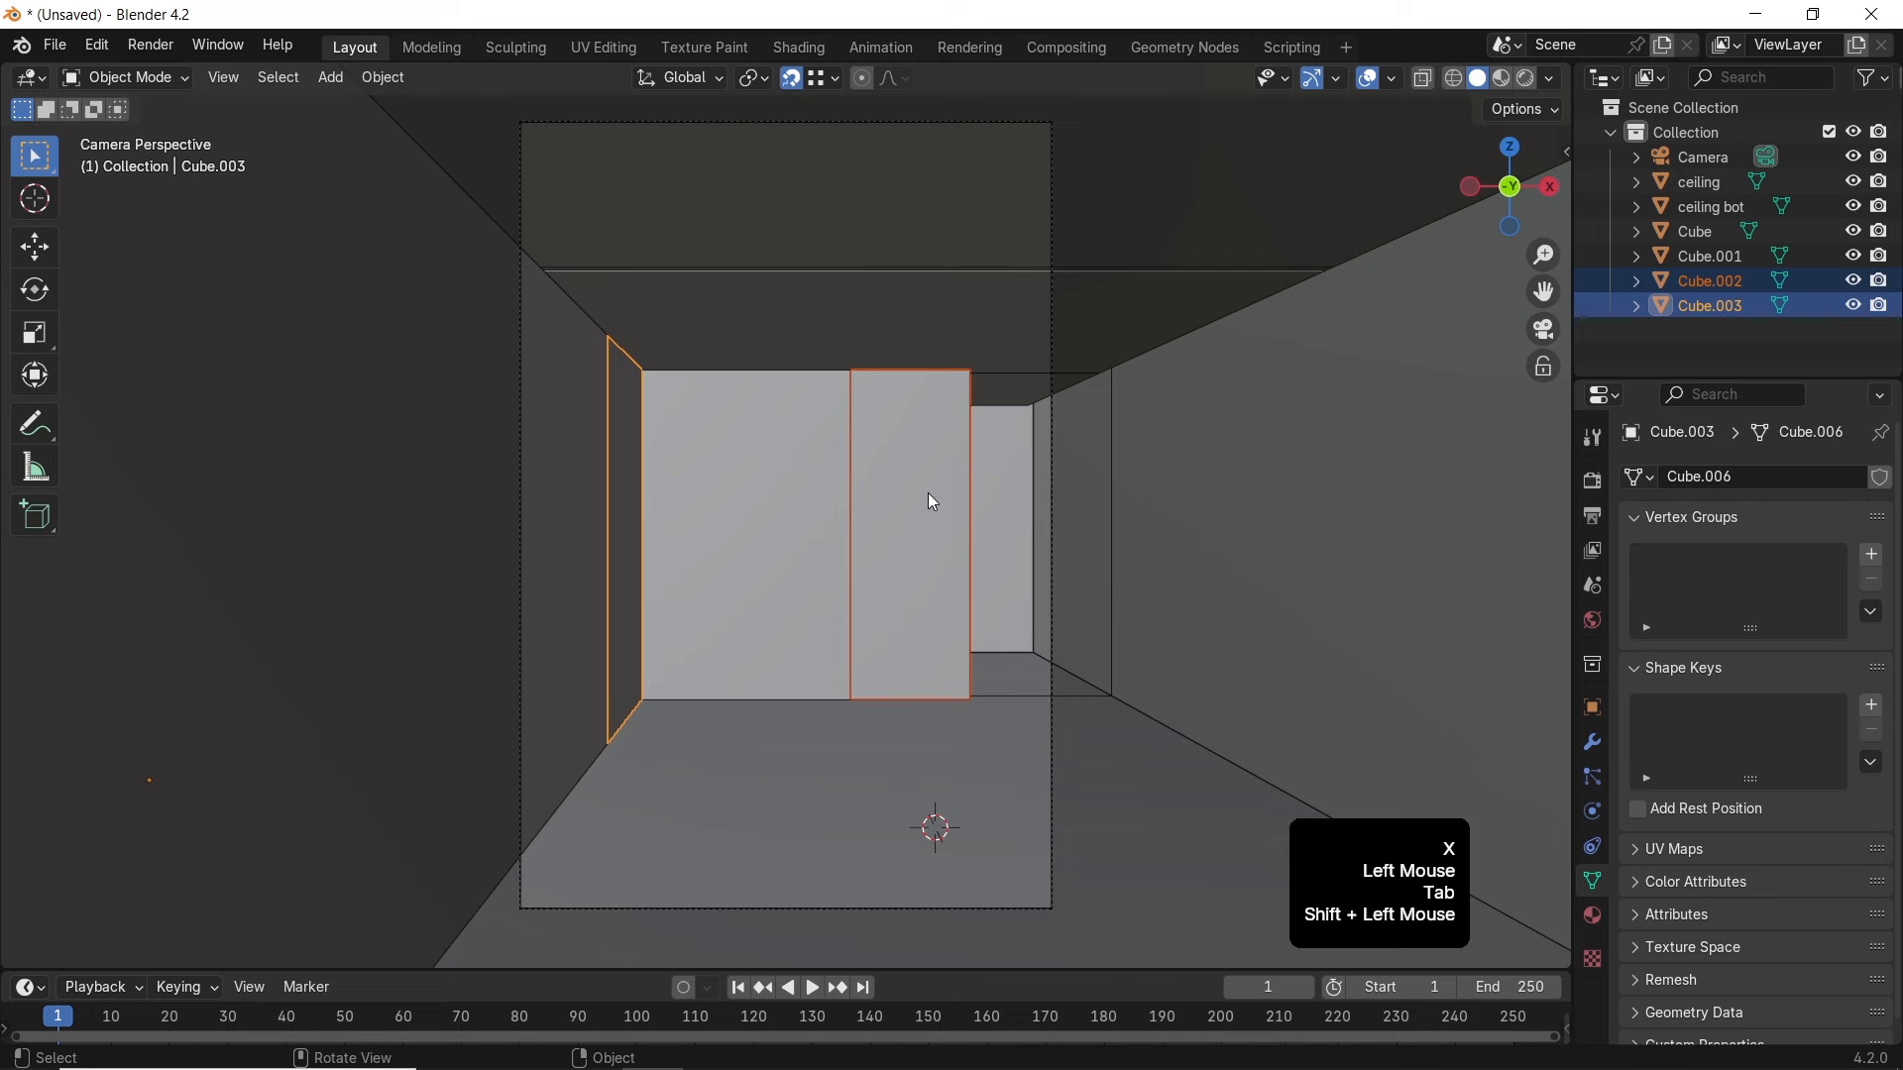
{"action": "key", "text": "shift+h"}
{"action": "middle_click_drag", "start_coordinate": [1024, 535], "coordinate": [868, 513]}
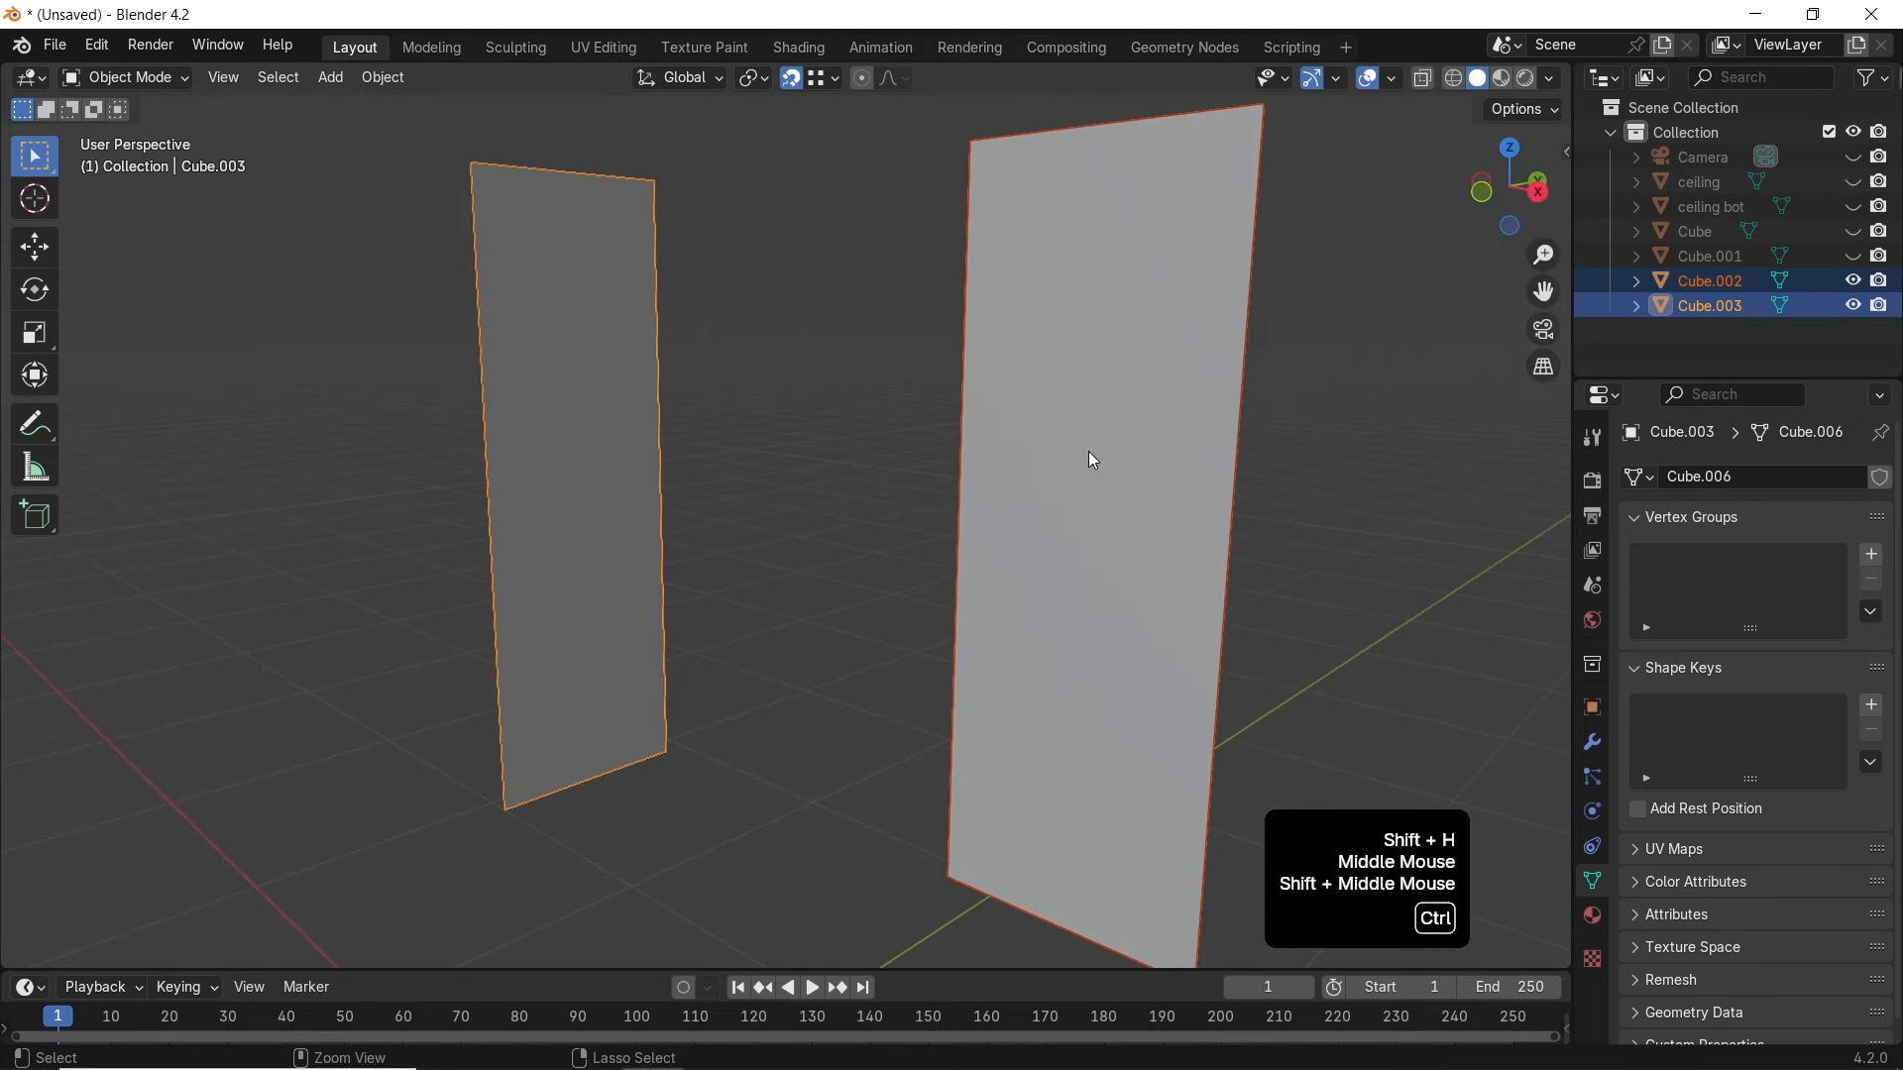
{"action": "key", "text": "ctrl+a"}
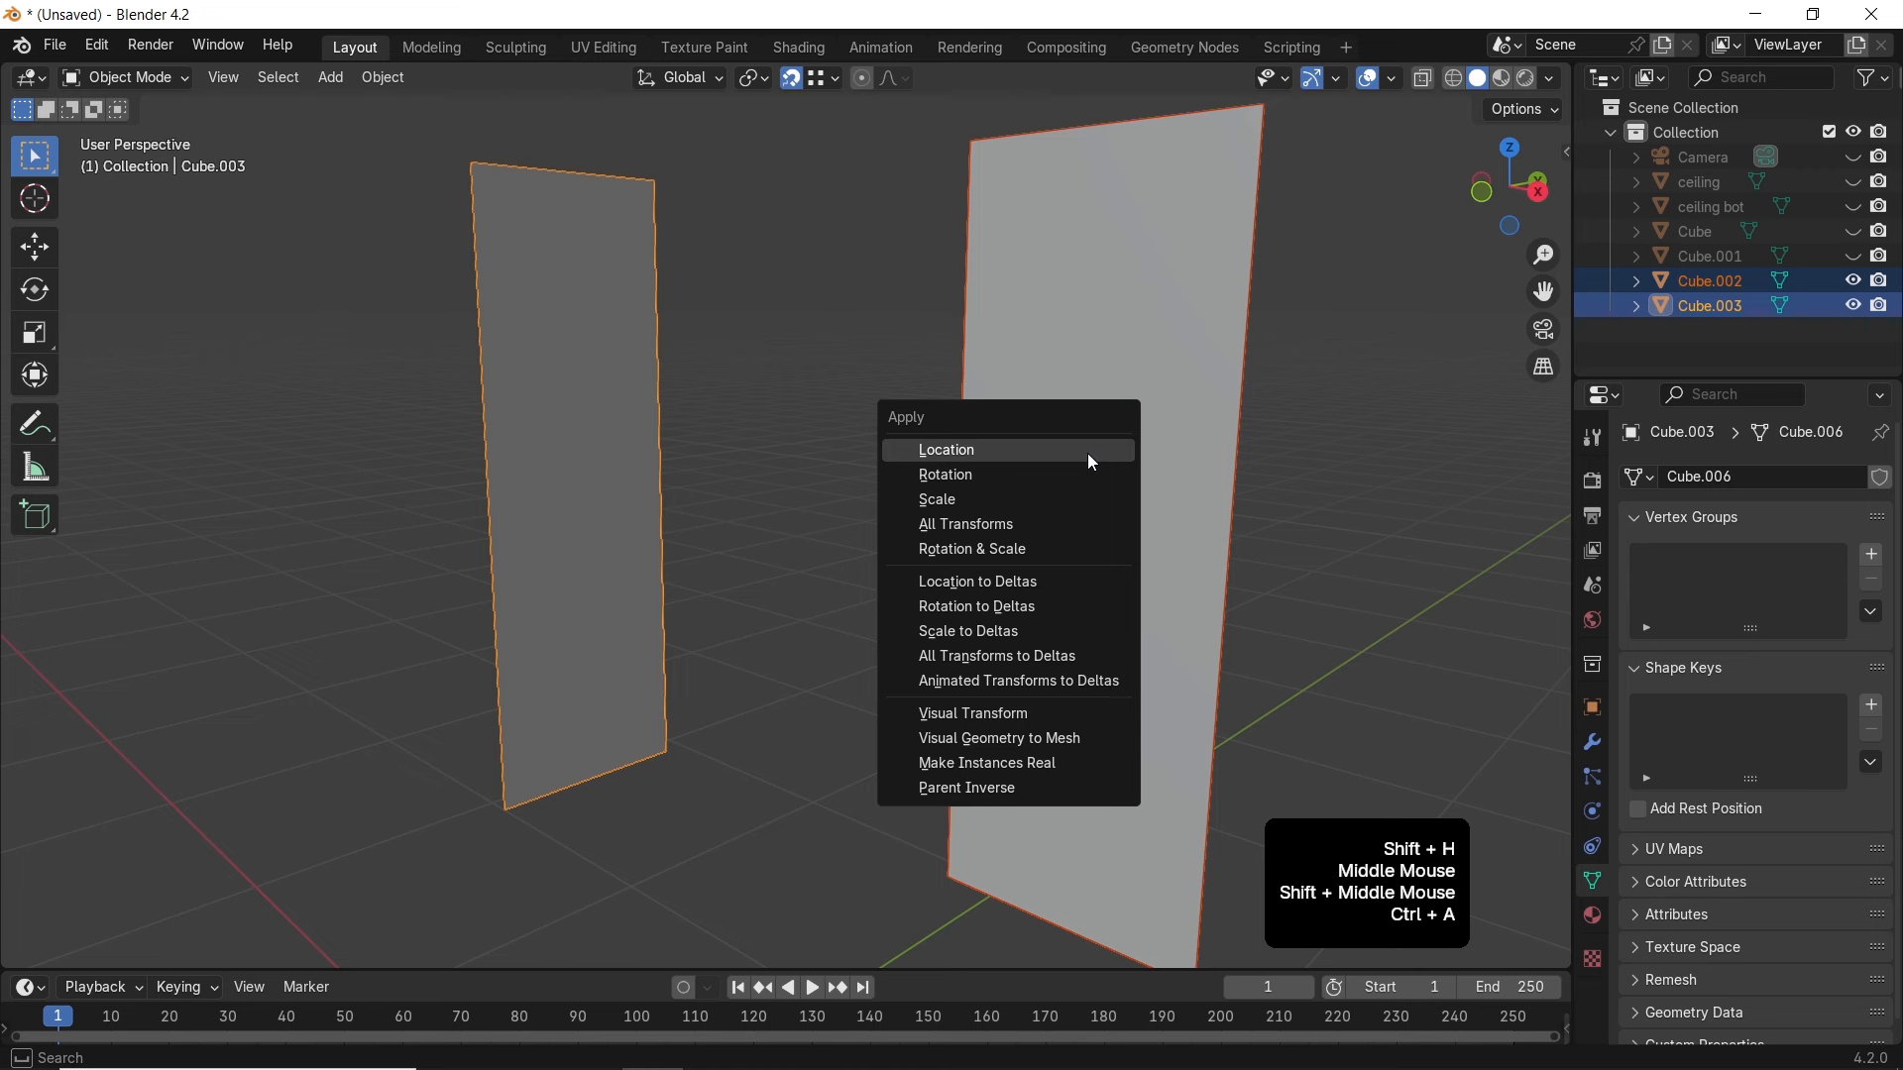
{"action": "left_click", "coordinate": [1037, 501]}
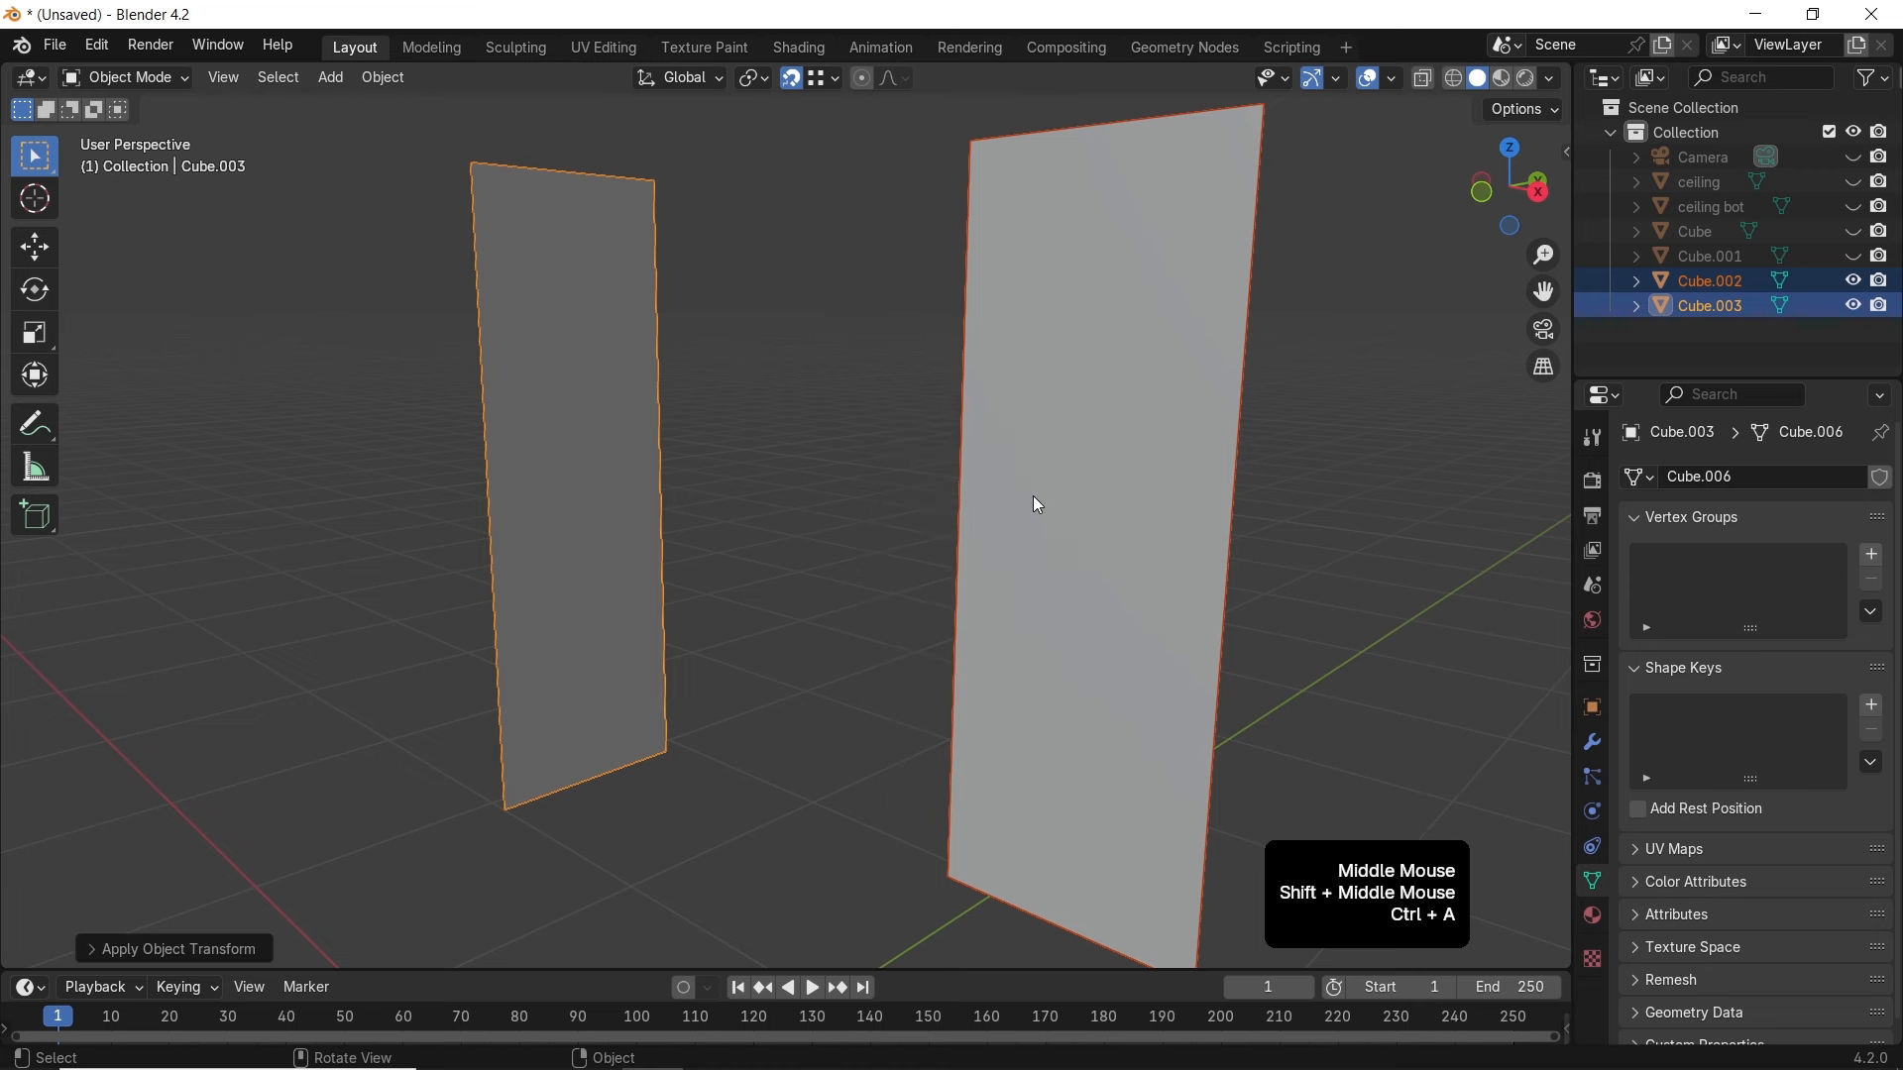
{"action": "key", "text": "Tab"}
{"action": "key", "text": "ctrl+r"}
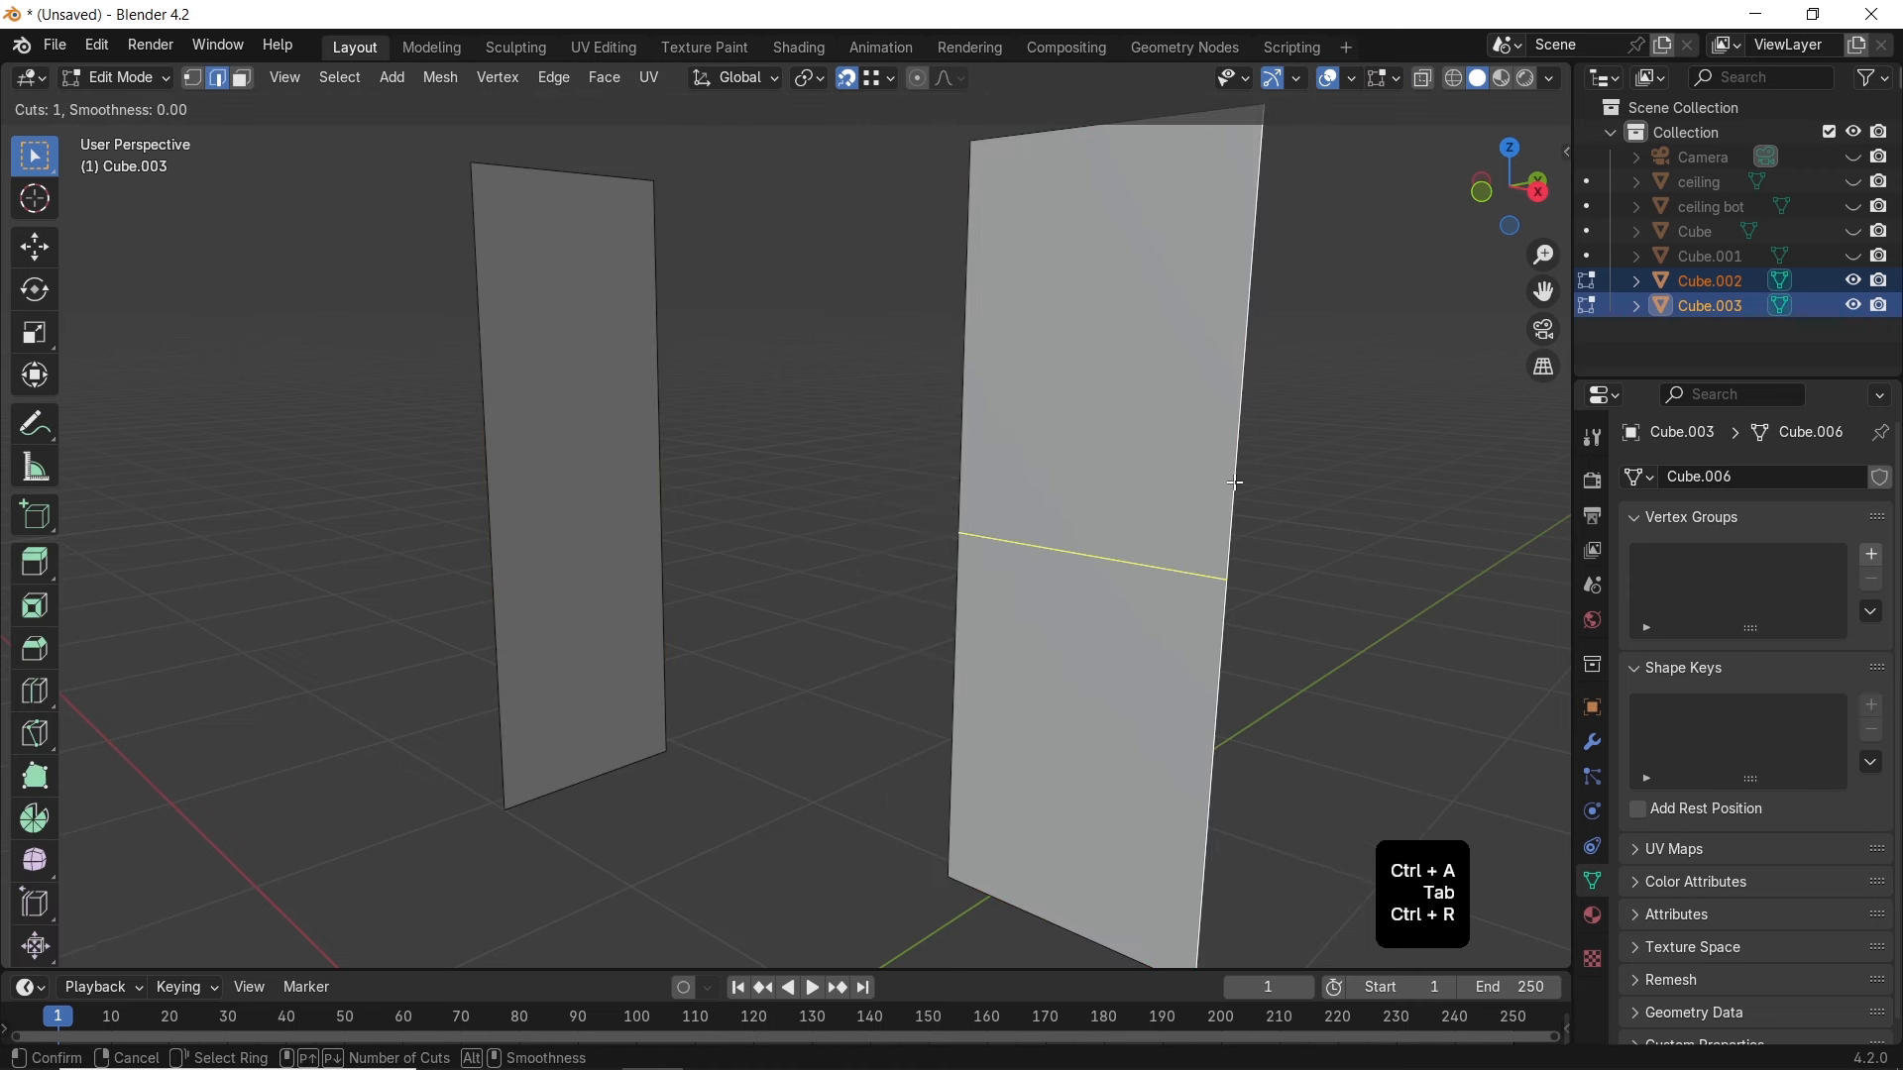
{"action": "scroll", "coordinate": [1236, 483], "scroll_direction": "up", "scroll_amount": 1}
{"action": "key", "text": "ctrl+z"}
{"action": "key", "text": "ctrl+z"}
{"action": "key", "text": "ctrl+z"}
Inset the faces of both panels to form a narrow border frame around each
{"action": "scroll", "coordinate": [1239, 436], "scroll_direction": "up", "scroll_amount": 1}
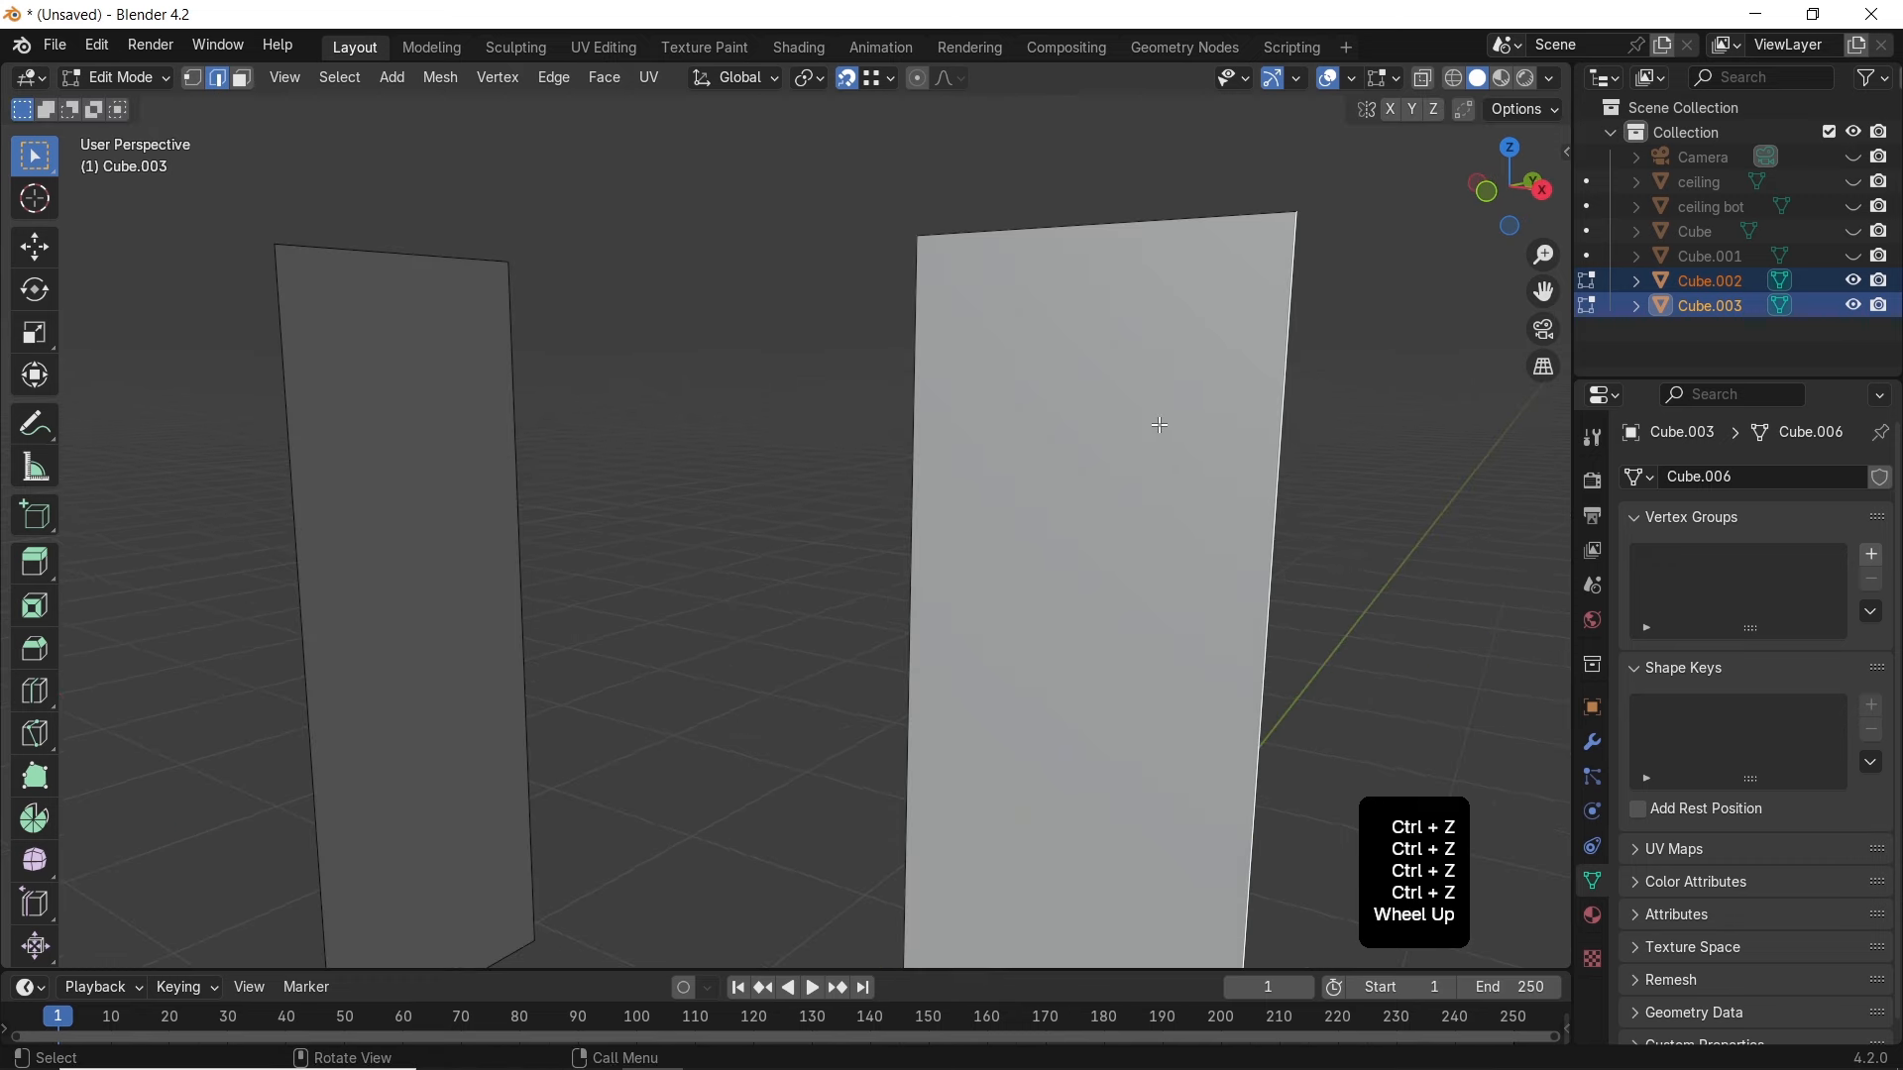
{"action": "key", "text": "a"}
{"action": "key", "text": "i"}
{"action": "key", "text": "shift"}
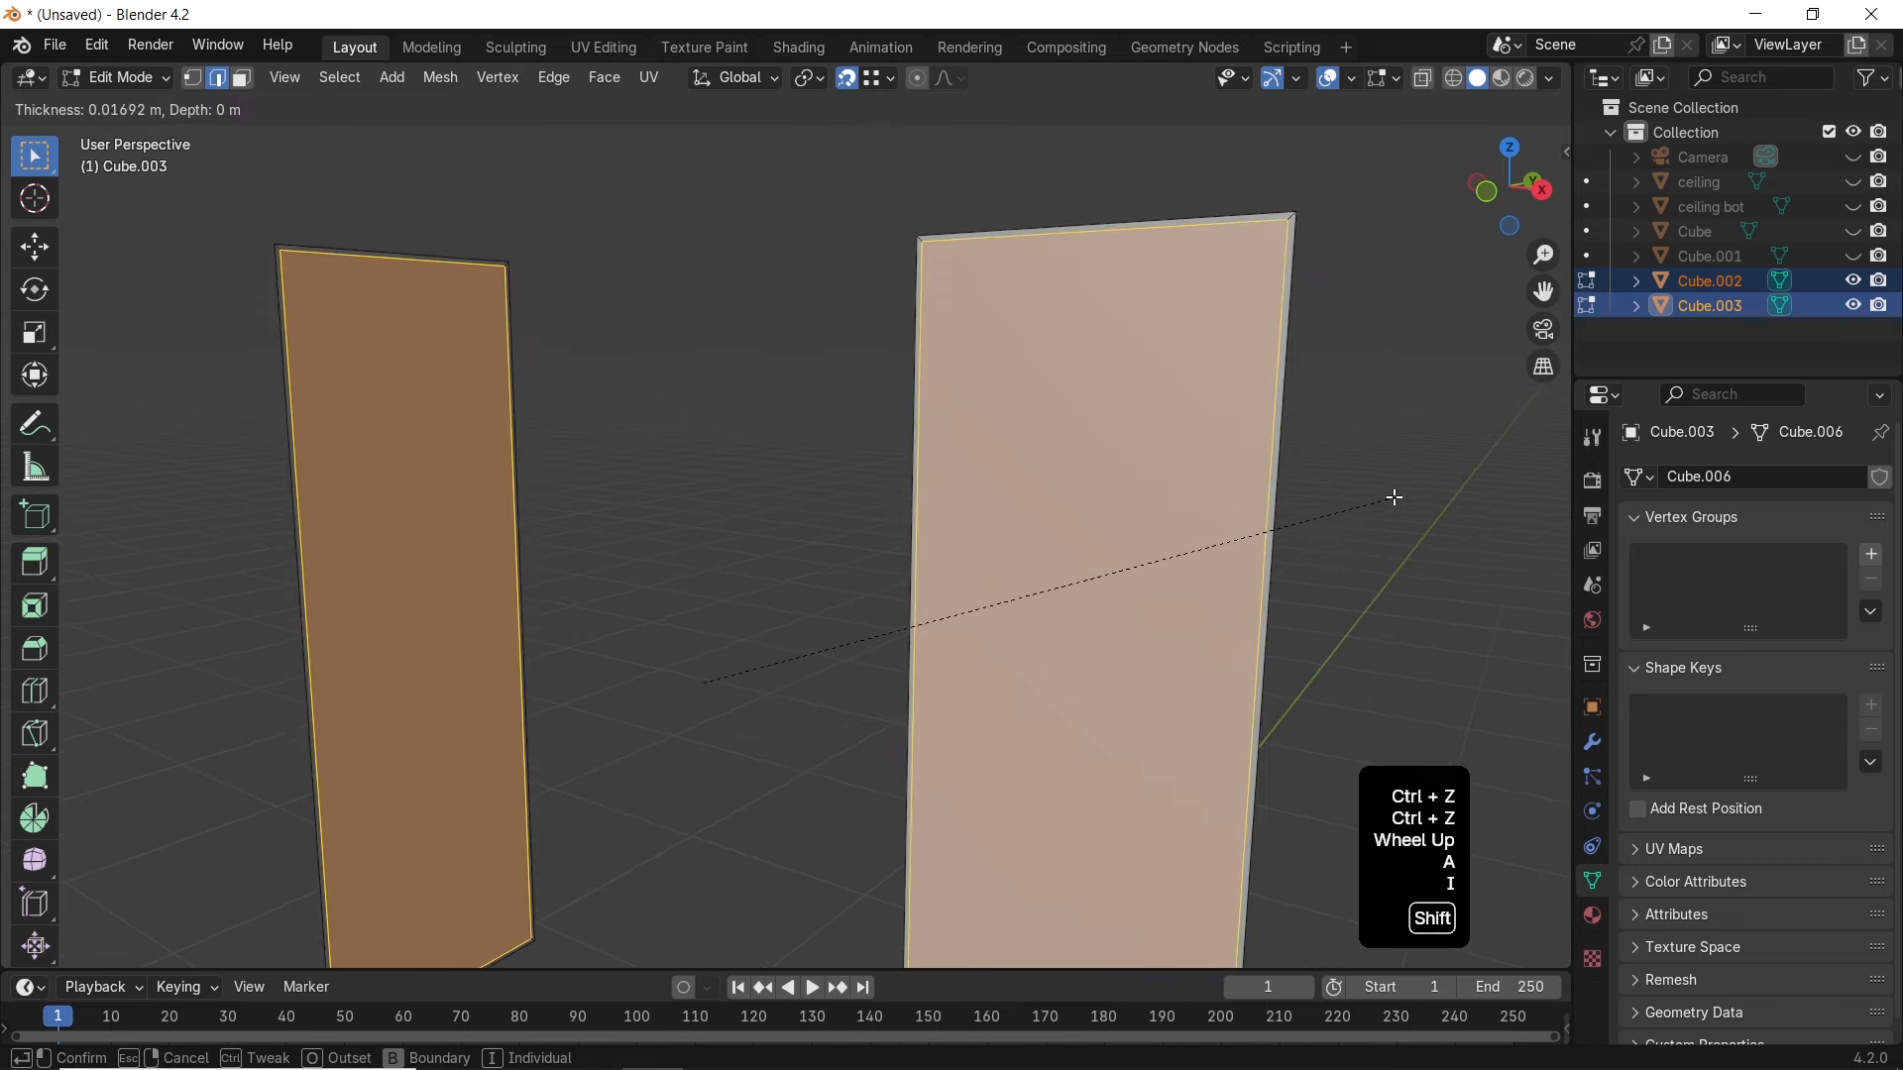
{"action": "left_click", "coordinate": [1264, 531], "text": "shift"}
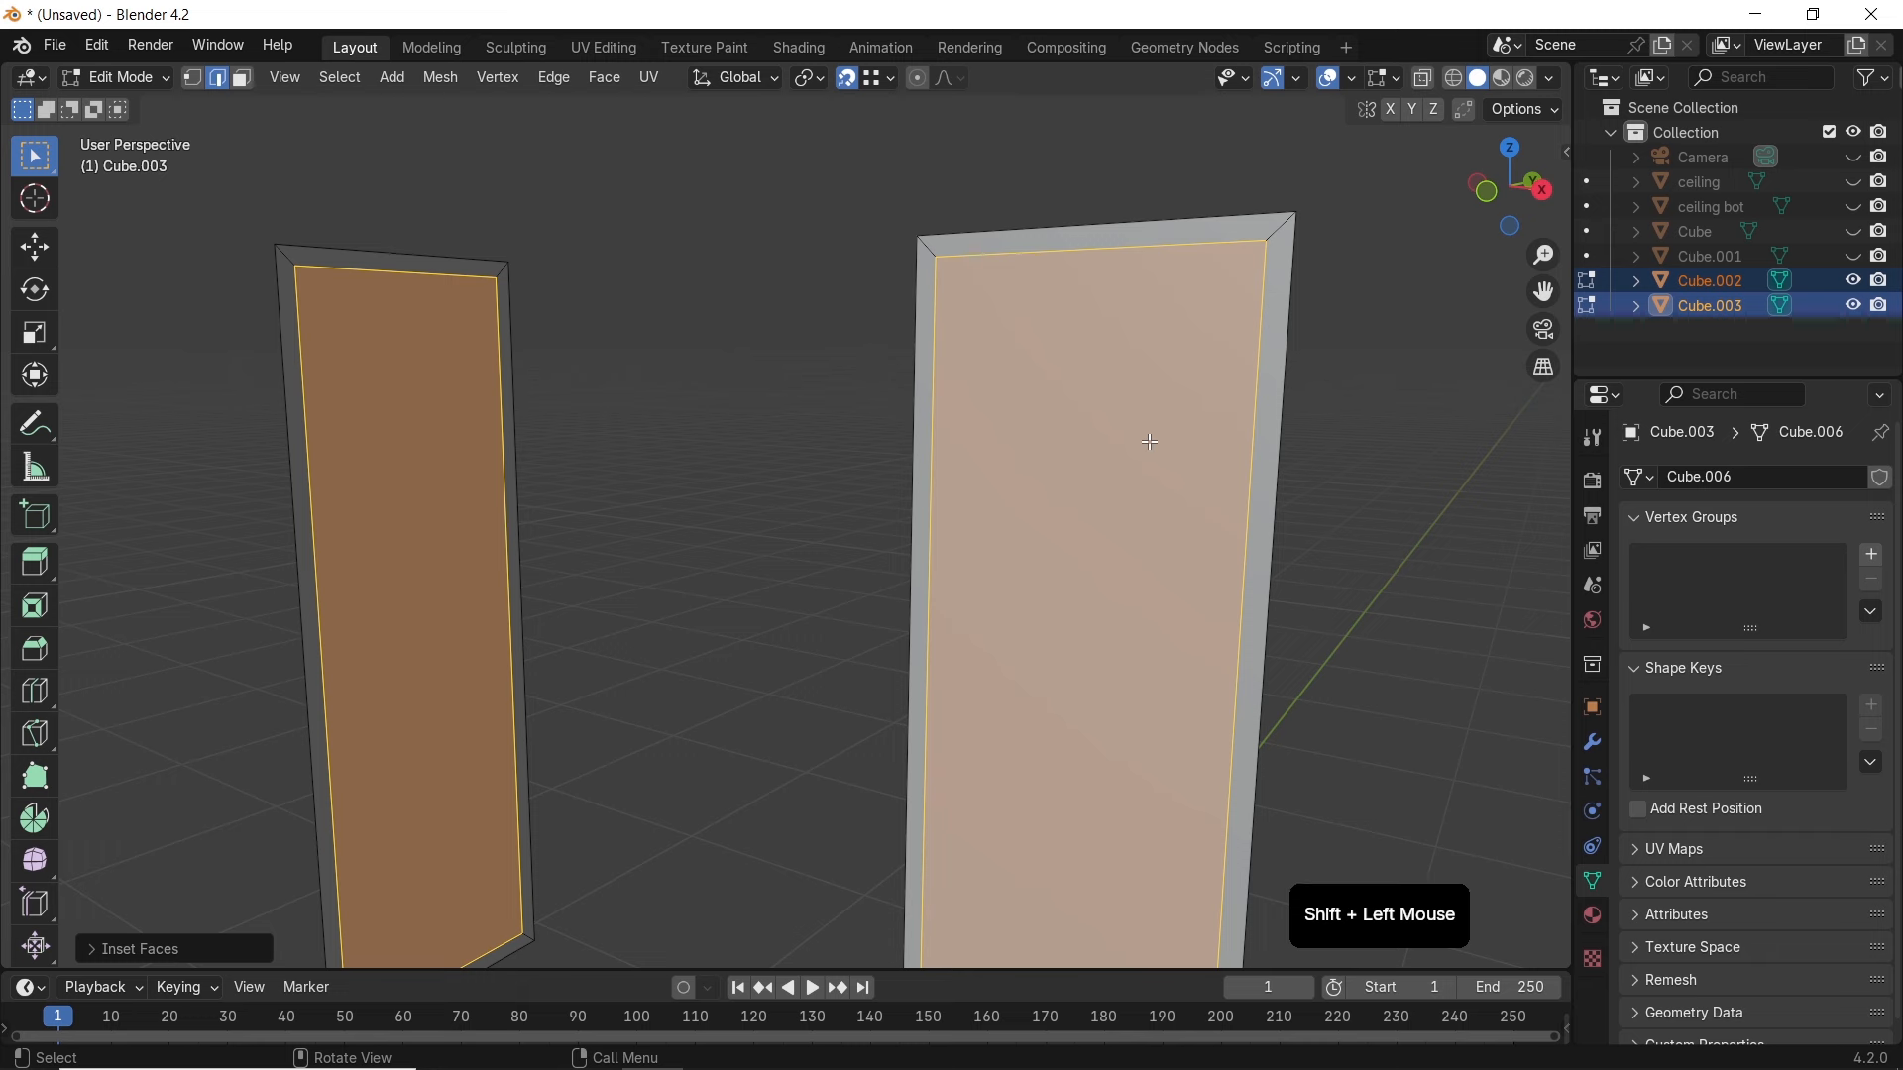
Separate the inset inner faces of both panels by selection into their own objects
{"action": "scroll", "coordinate": [1114, 570], "scroll_direction": "down", "scroll_amount": 1}
{"action": "key", "text": "p"}
{"action": "left_click", "coordinate": [1079, 550]}
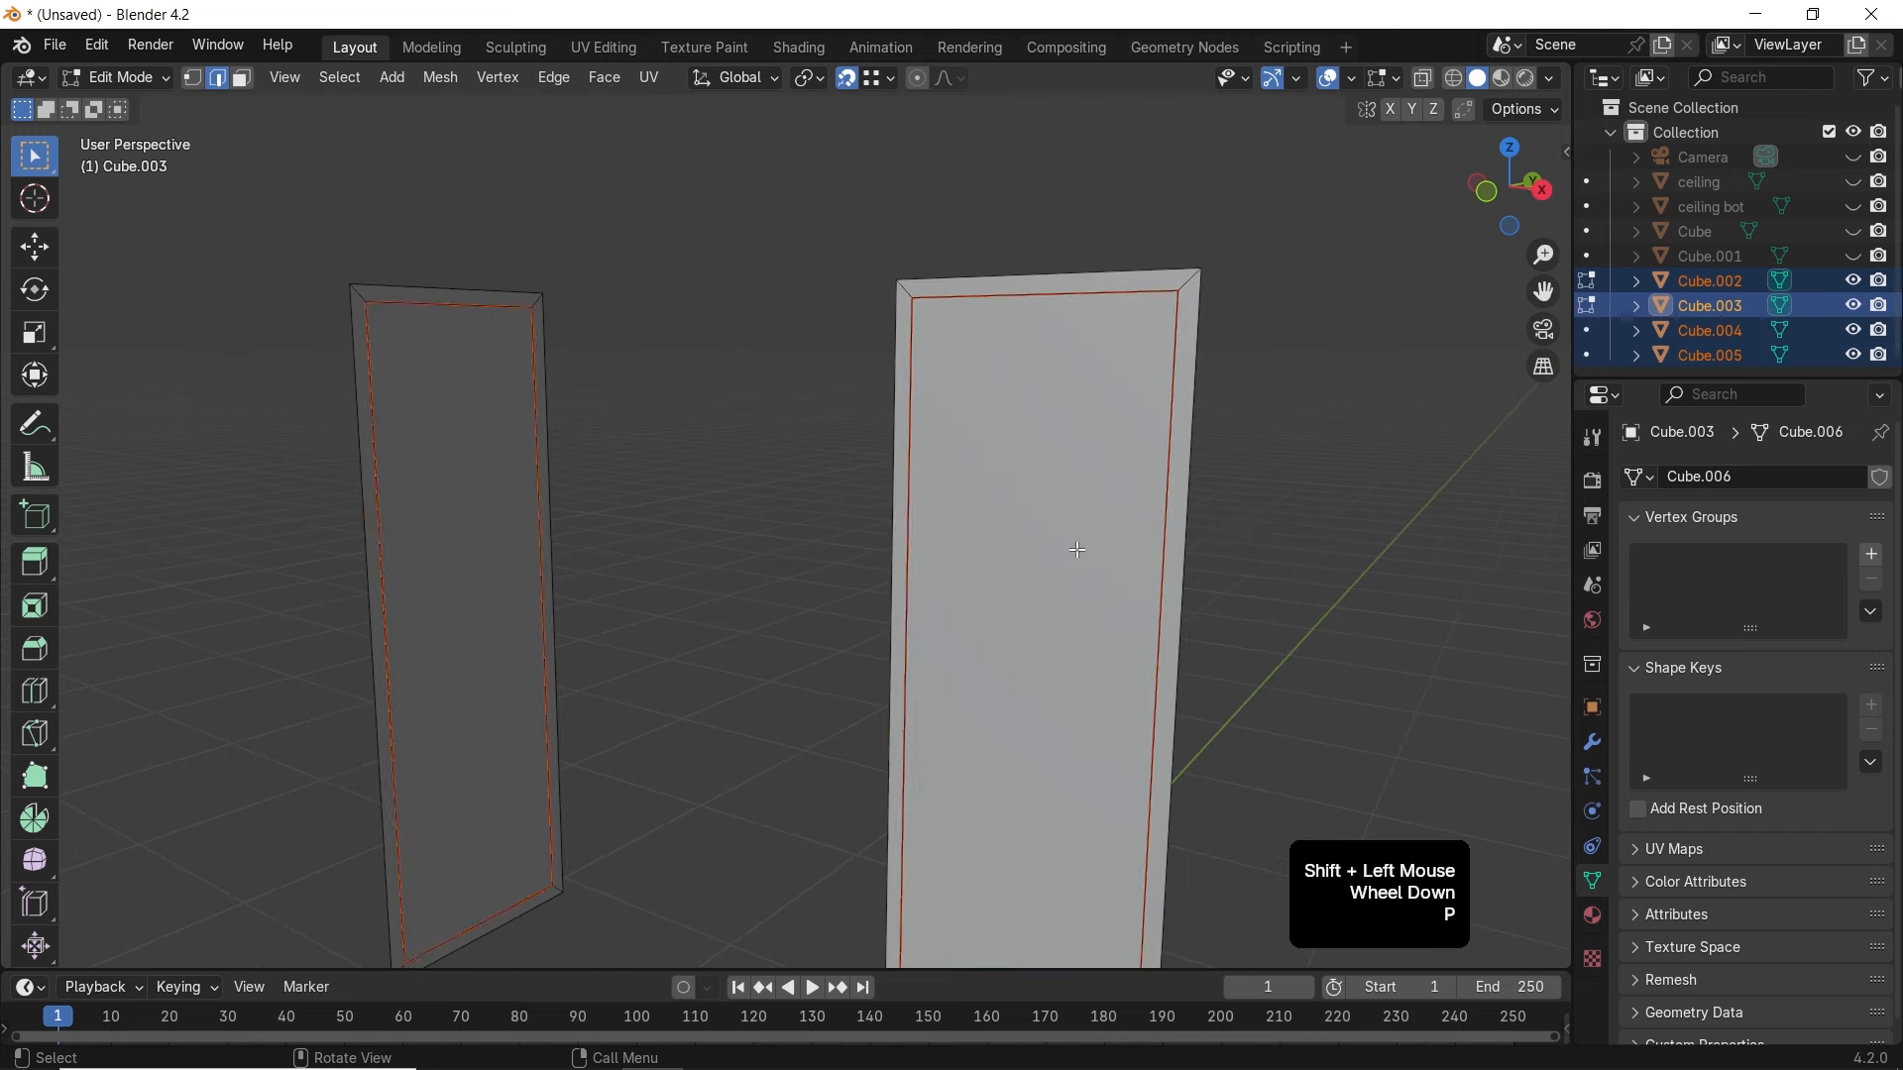
Edit the two inner panels Cube.004 and Cube.005 together and add two evenly spaced horizontal loop cuts to each
{"action": "key", "text": "Tab"}
{"action": "left_click", "coordinate": [1058, 523]}
{"action": "left_click", "coordinate": [510, 500], "text": "shift"}
{"action": "key", "text": "Tab"}
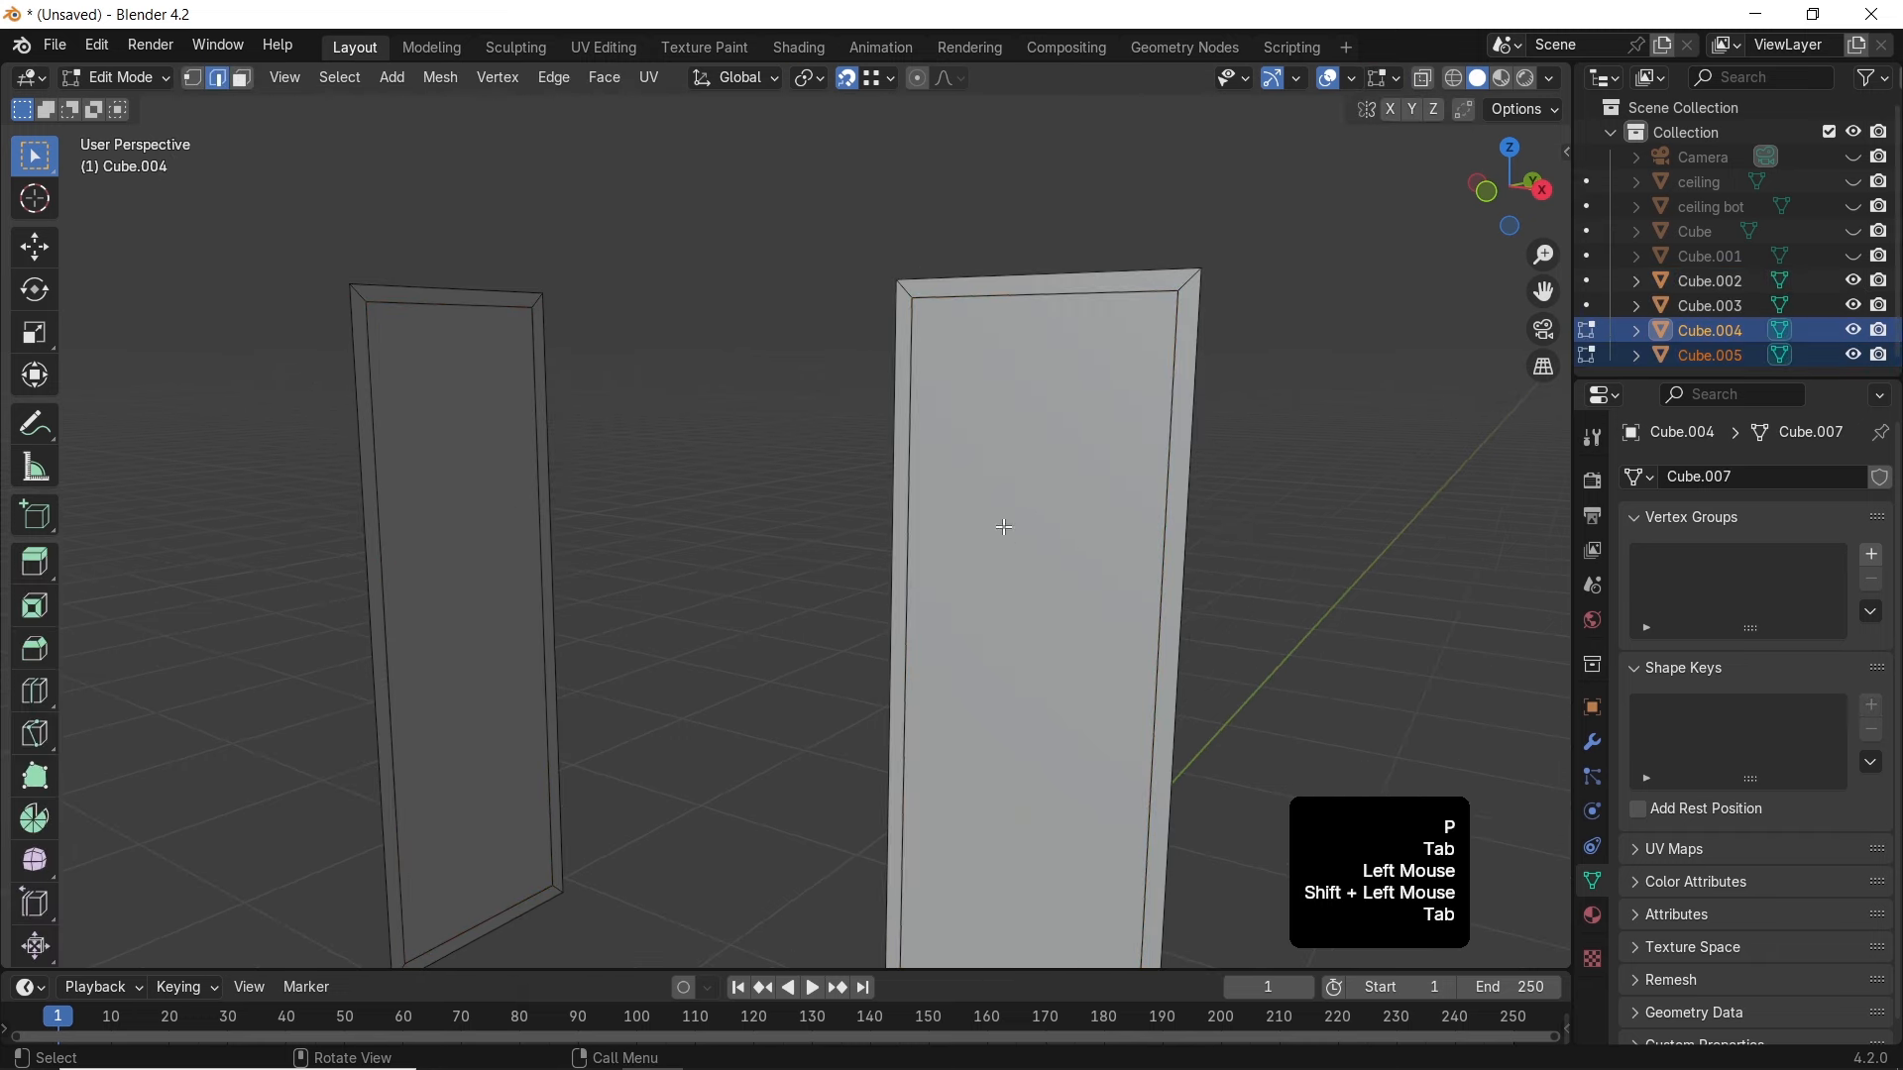
{"action": "key", "text": "ctrl+r"}
{"action": "scroll", "coordinate": [1143, 586], "scroll_direction": "up", "scroll_amount": 1}
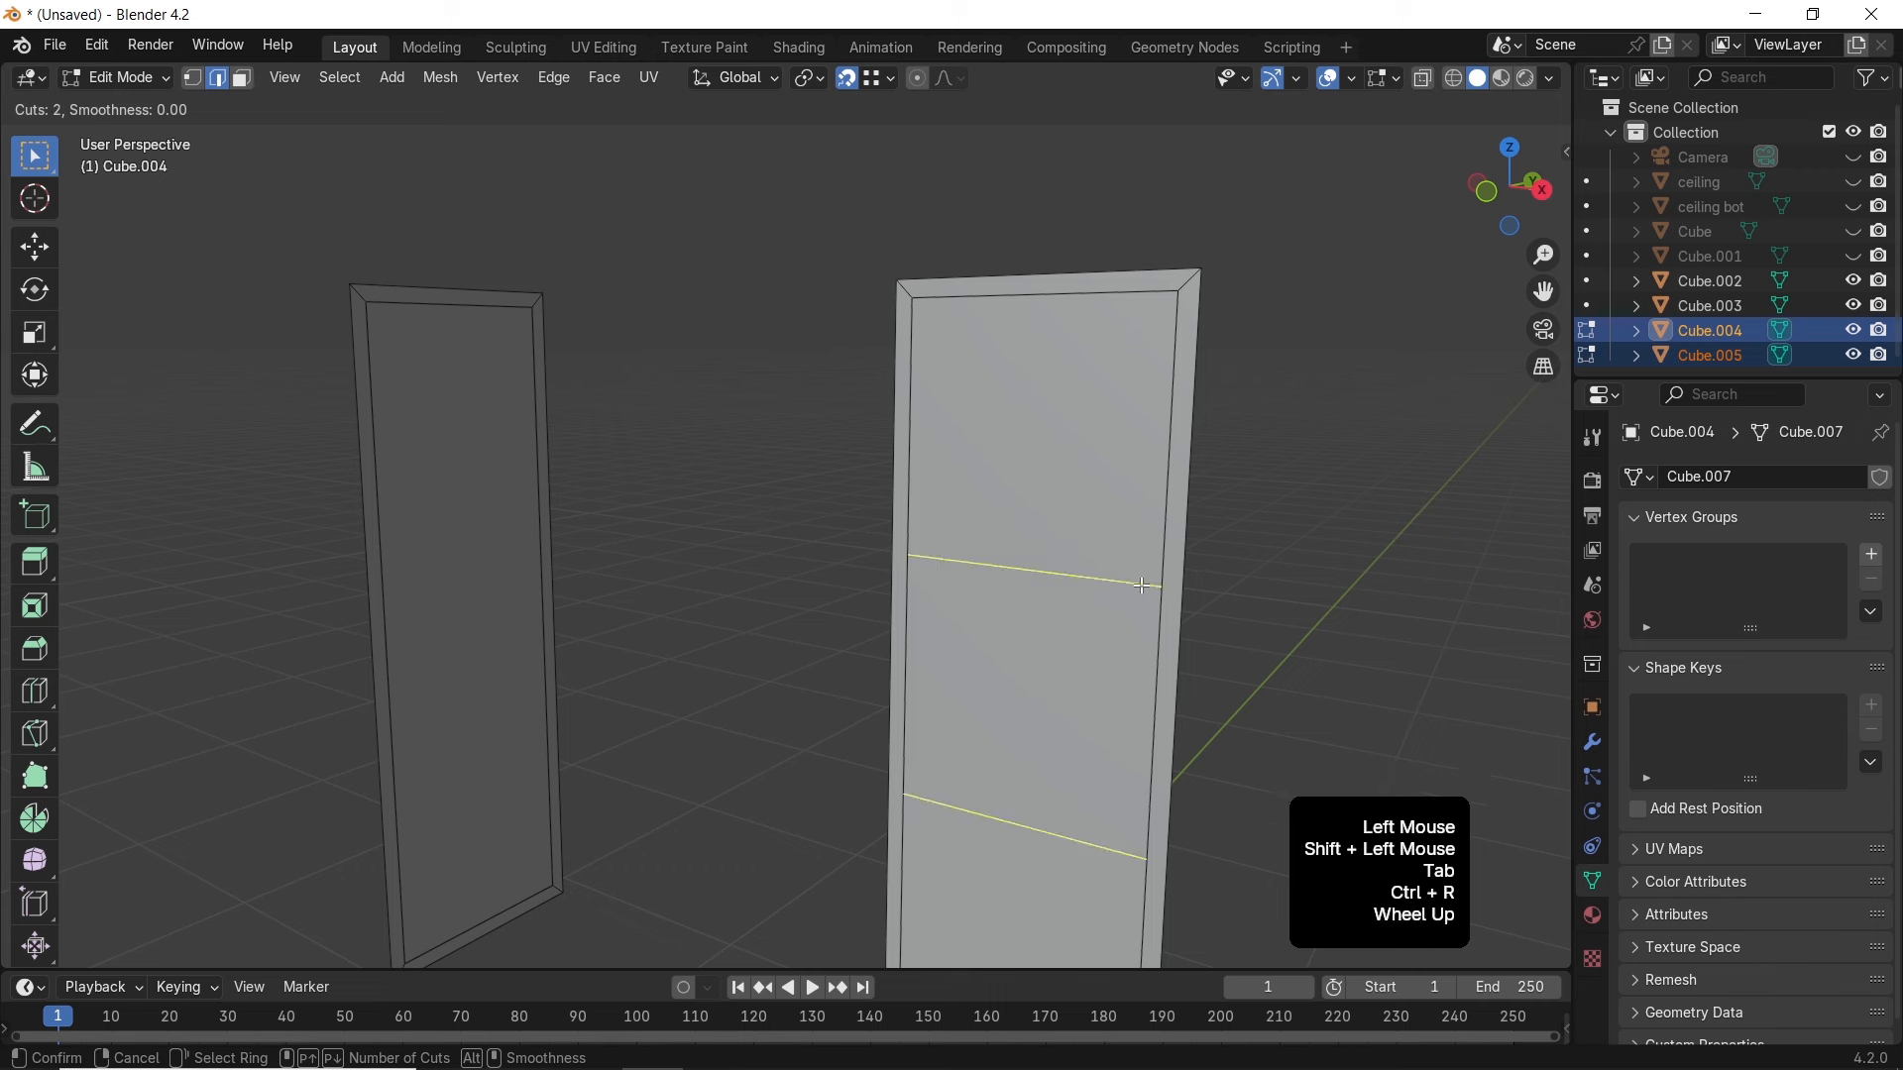
{"action": "left_click", "coordinate": [1143, 585]}
{"action": "right_click", "coordinate": [1139, 579]}
{"action": "key", "text": "ctrl+r"}
{"action": "scroll", "coordinate": [533, 531], "scroll_direction": "up", "scroll_amount": 1}
{"action": "left_click", "coordinate": [534, 533]}
{"action": "right_click", "coordinate": [535, 534]}
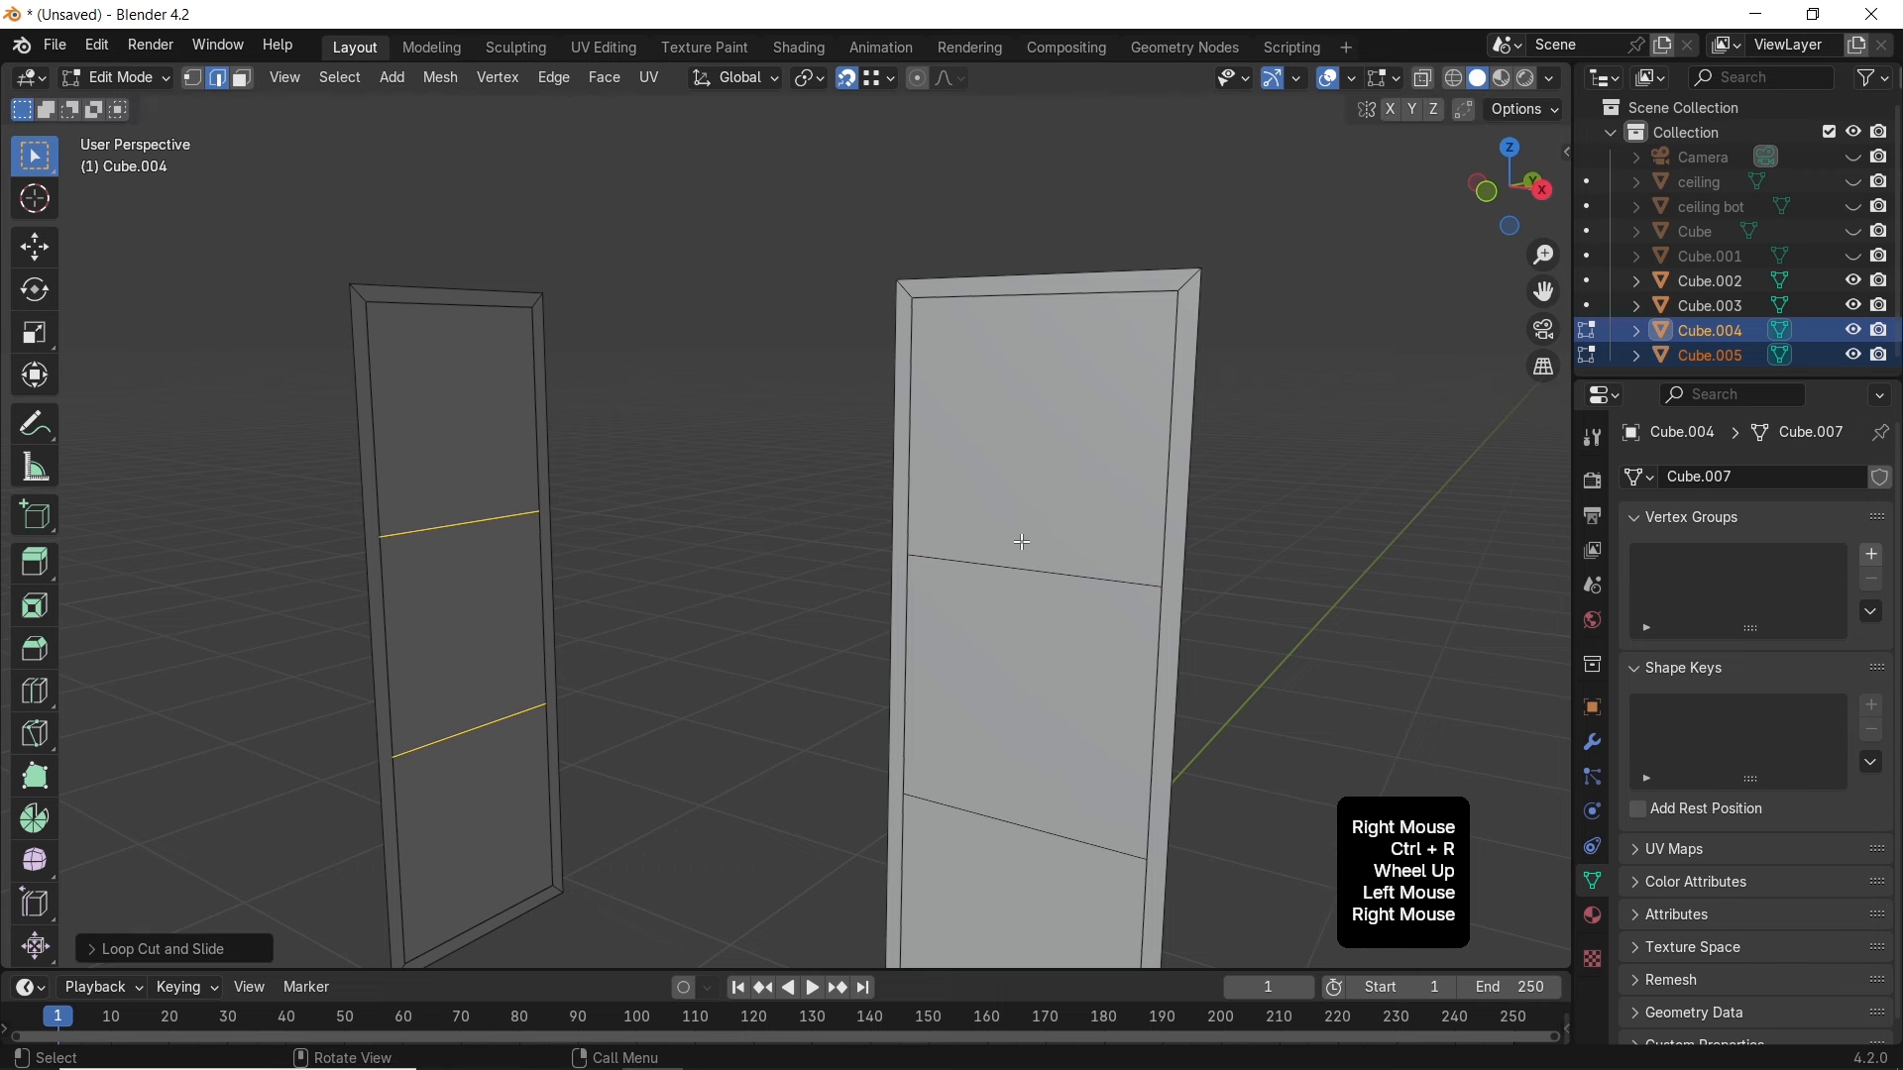
Select all geometry of both inner panels and subdivide it three times into a fine grid
{"action": "key", "text": "a"}
{"action": "right_click", "coordinate": [966, 327]}
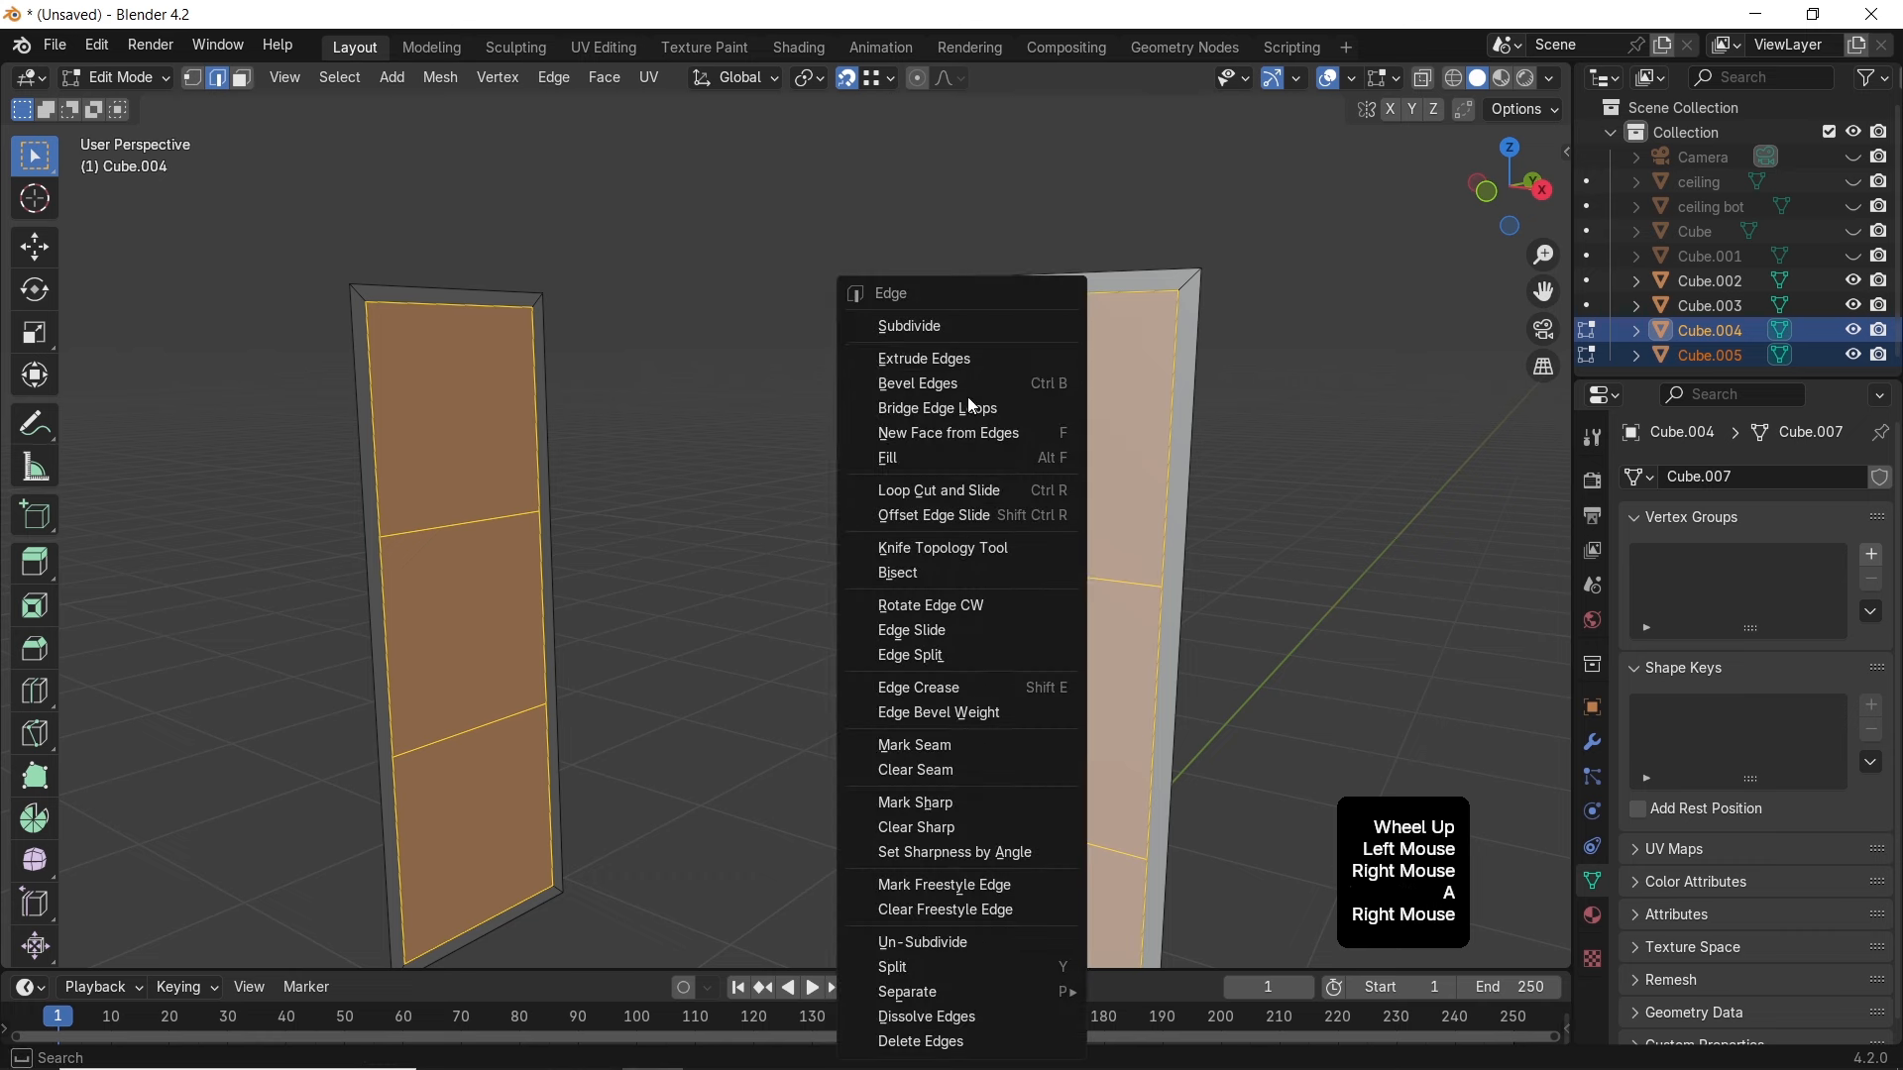
{"action": "left_click", "coordinate": [943, 325]}
{"action": "right_click", "coordinate": [943, 327]}
{"action": "left_click", "coordinate": [940, 327]}
{"action": "right_click", "coordinate": [1009, 329]}
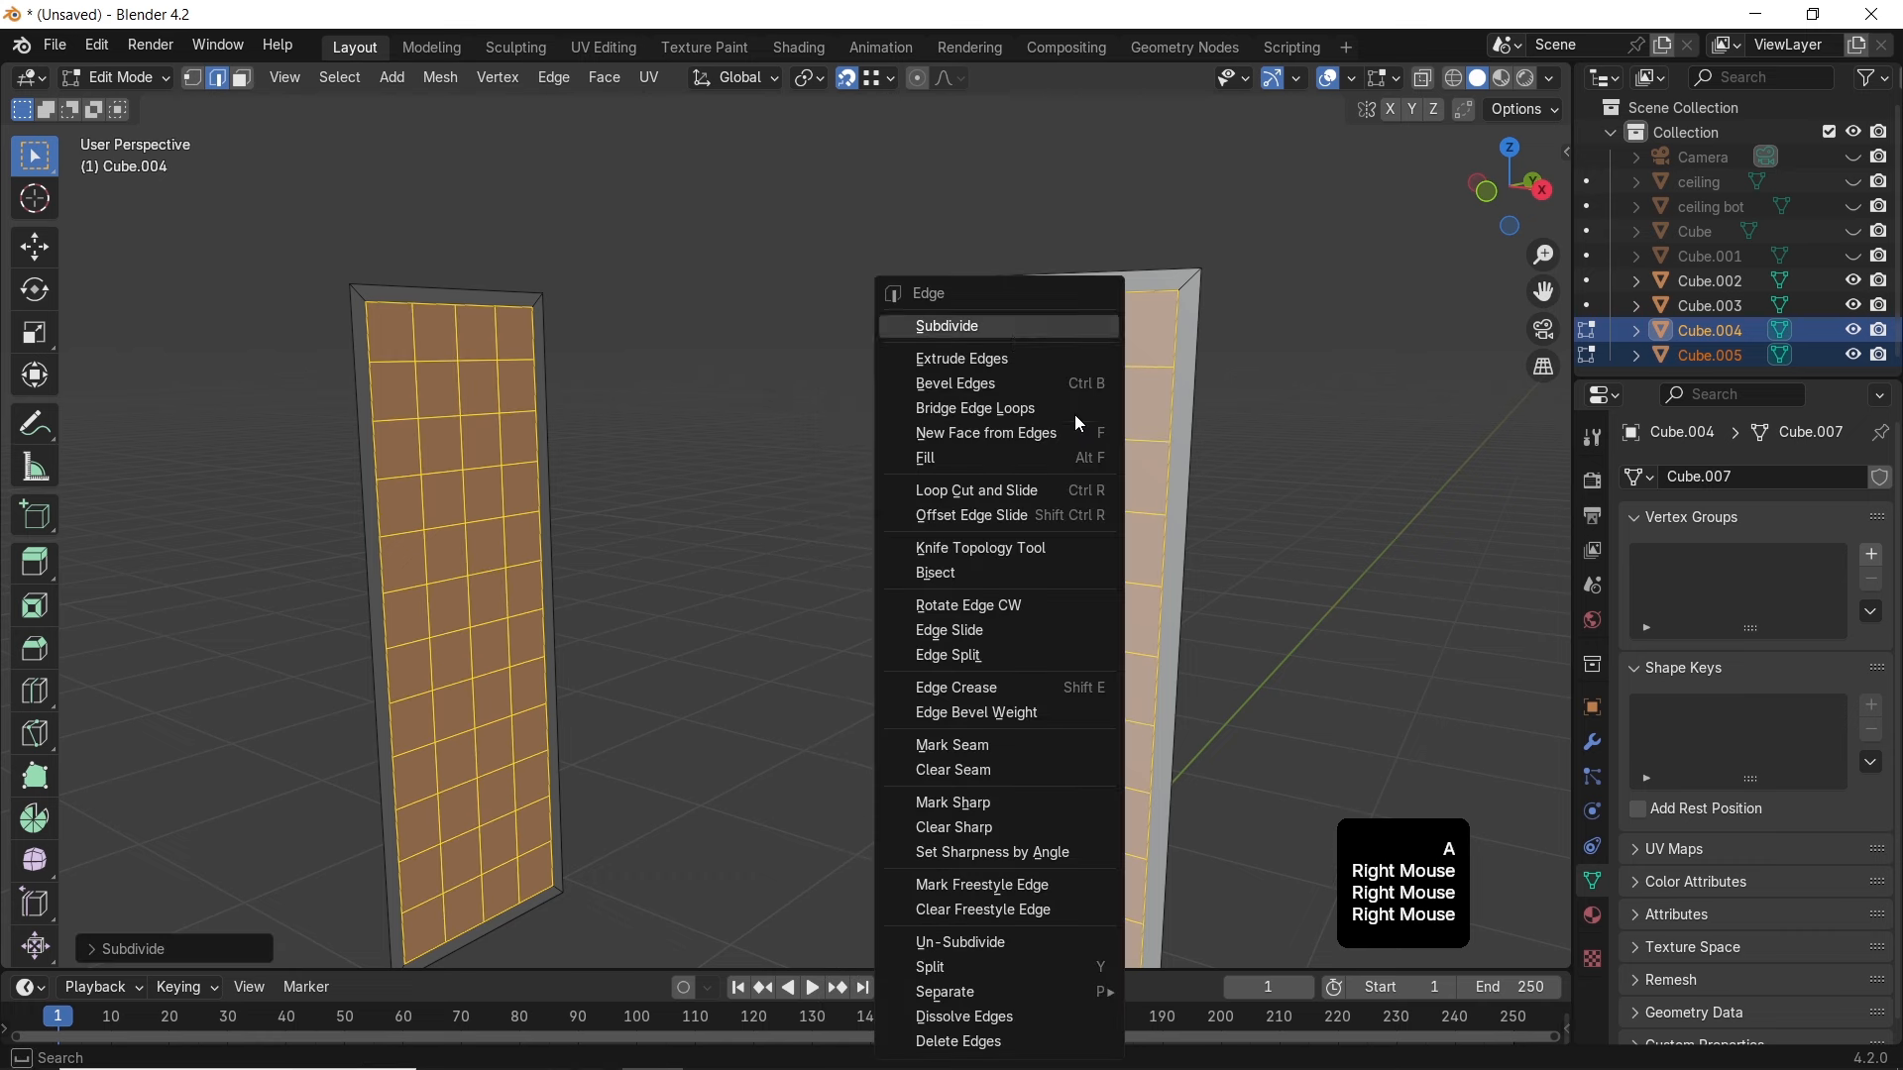
{"action": "left_click", "coordinate": [1009, 329]}
Inset all grid faces individually by about 0.007 m
{"action": "scroll", "coordinate": [1110, 396], "scroll_direction": "up", "scroll_amount": 2}
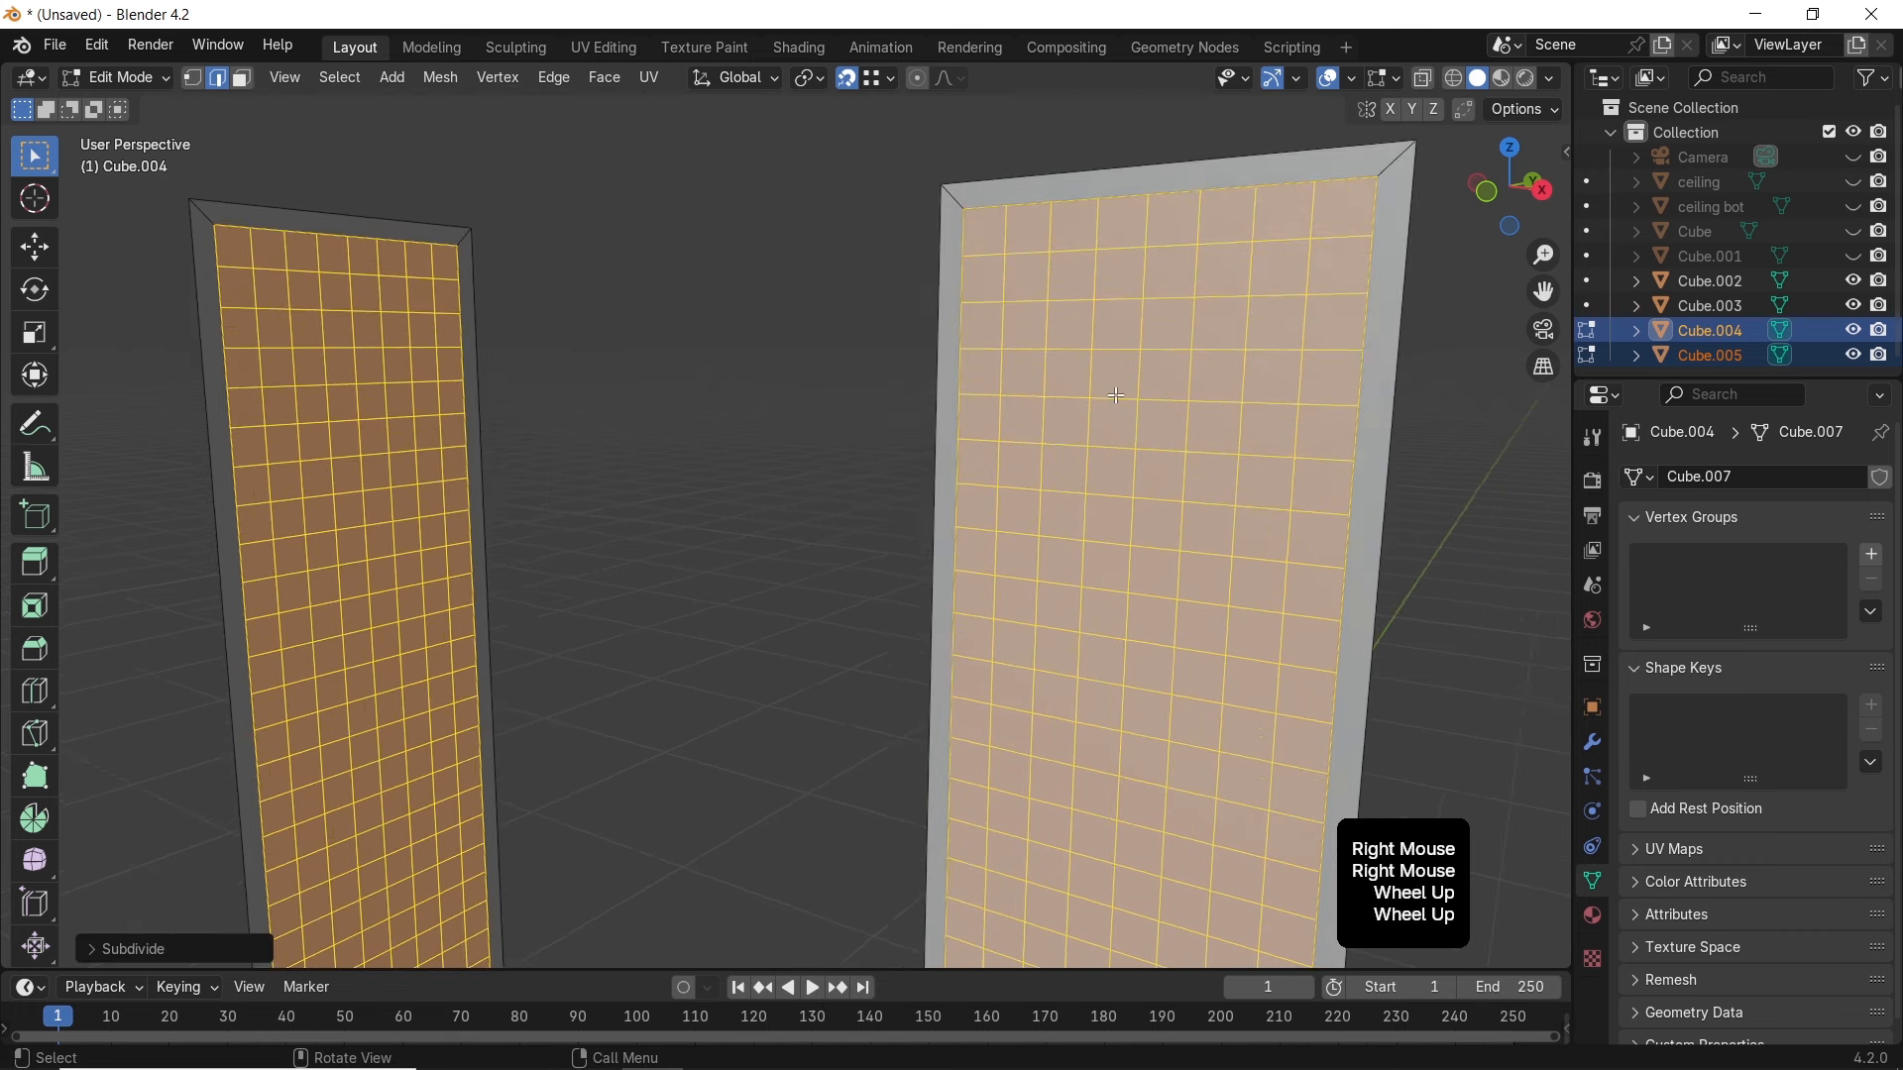
{"action": "key", "text": "i"}
{"action": "key", "text": "i"}
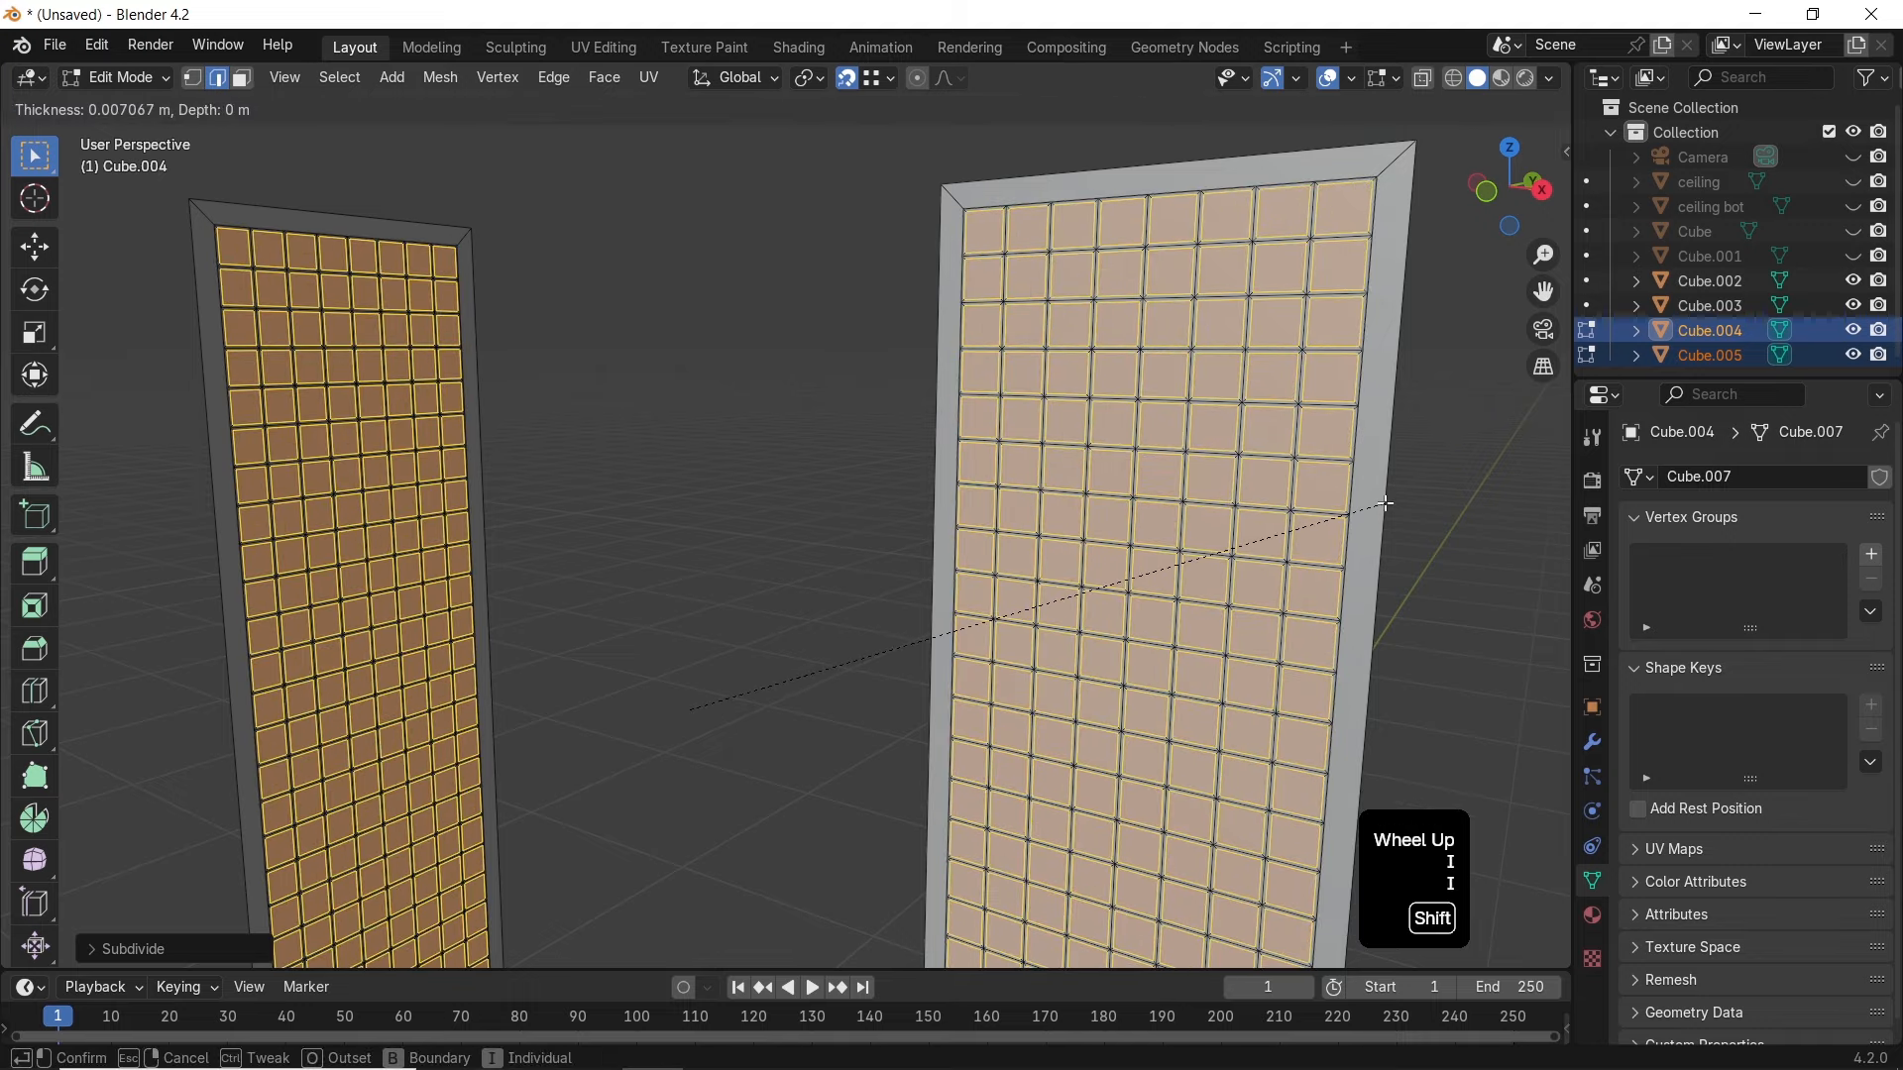
{"action": "left_click", "coordinate": [1386, 503], "text": "shift"}
Delete the inset grid faces to leave an open lattice in both panels, and return to Object Mode
{"action": "middle_click_drag", "start_coordinate": [1386, 503], "coordinate": [1291, 410]}
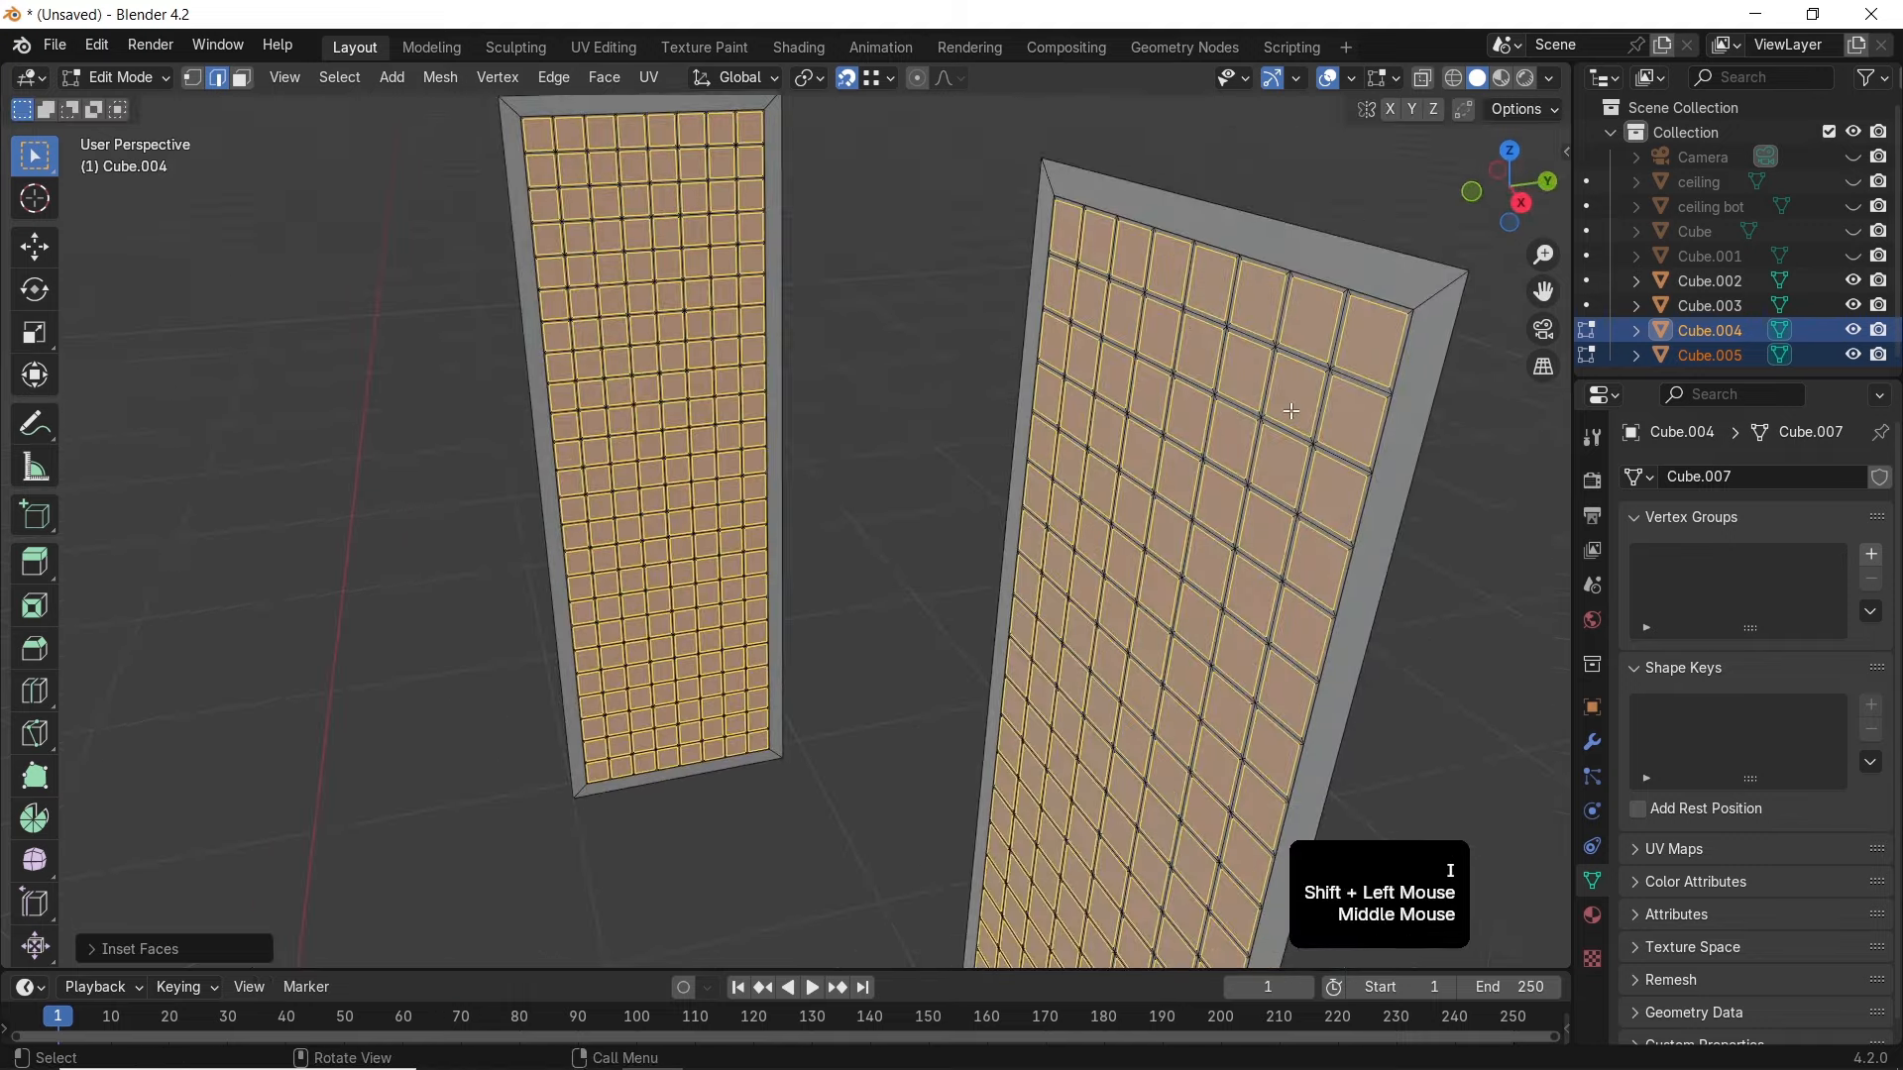
{"action": "key", "text": "x"}
{"action": "left_click", "coordinate": [1258, 460]}
{"action": "key", "text": "Tab"}
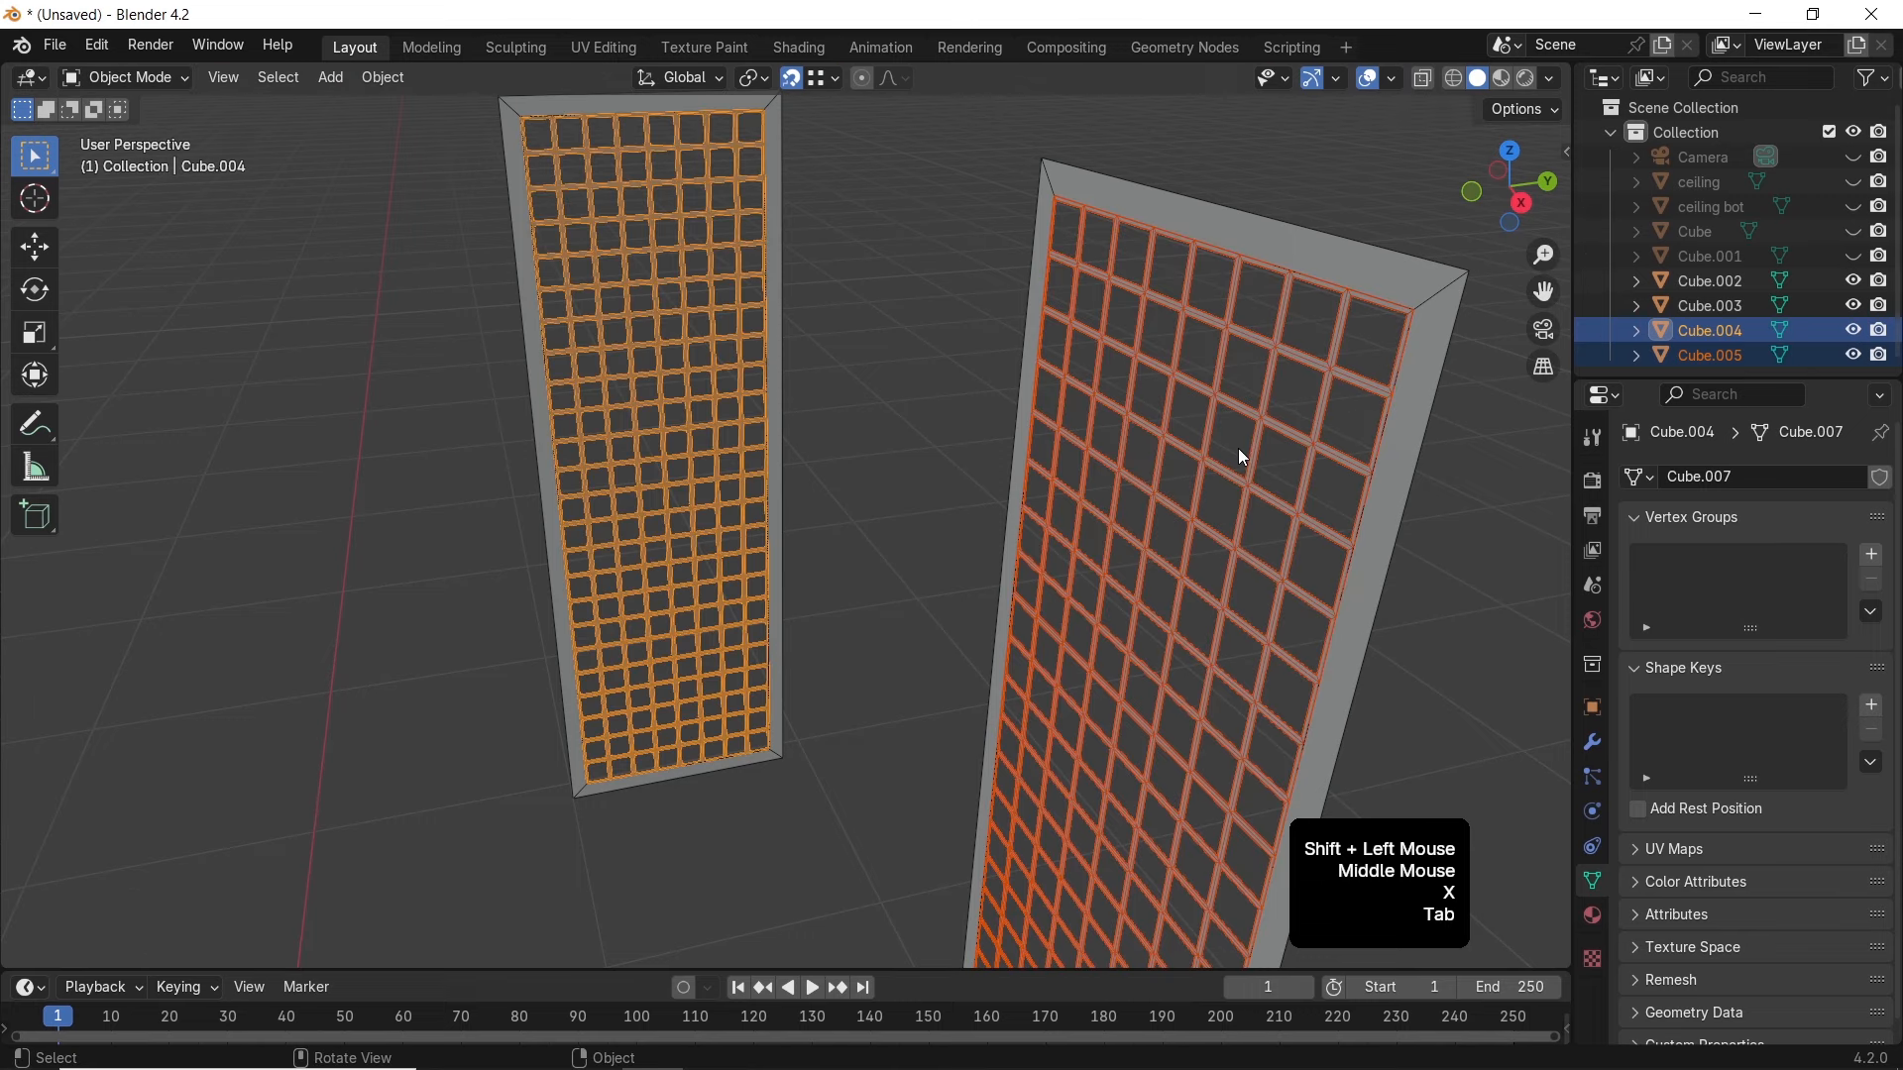
Join both lattices and their outer frames into the single object Cube.004 and apply its scale
{"action": "left_click", "coordinate": [1252, 204]}
{"action": "left_click", "coordinate": [777, 211], "text": "shift"}
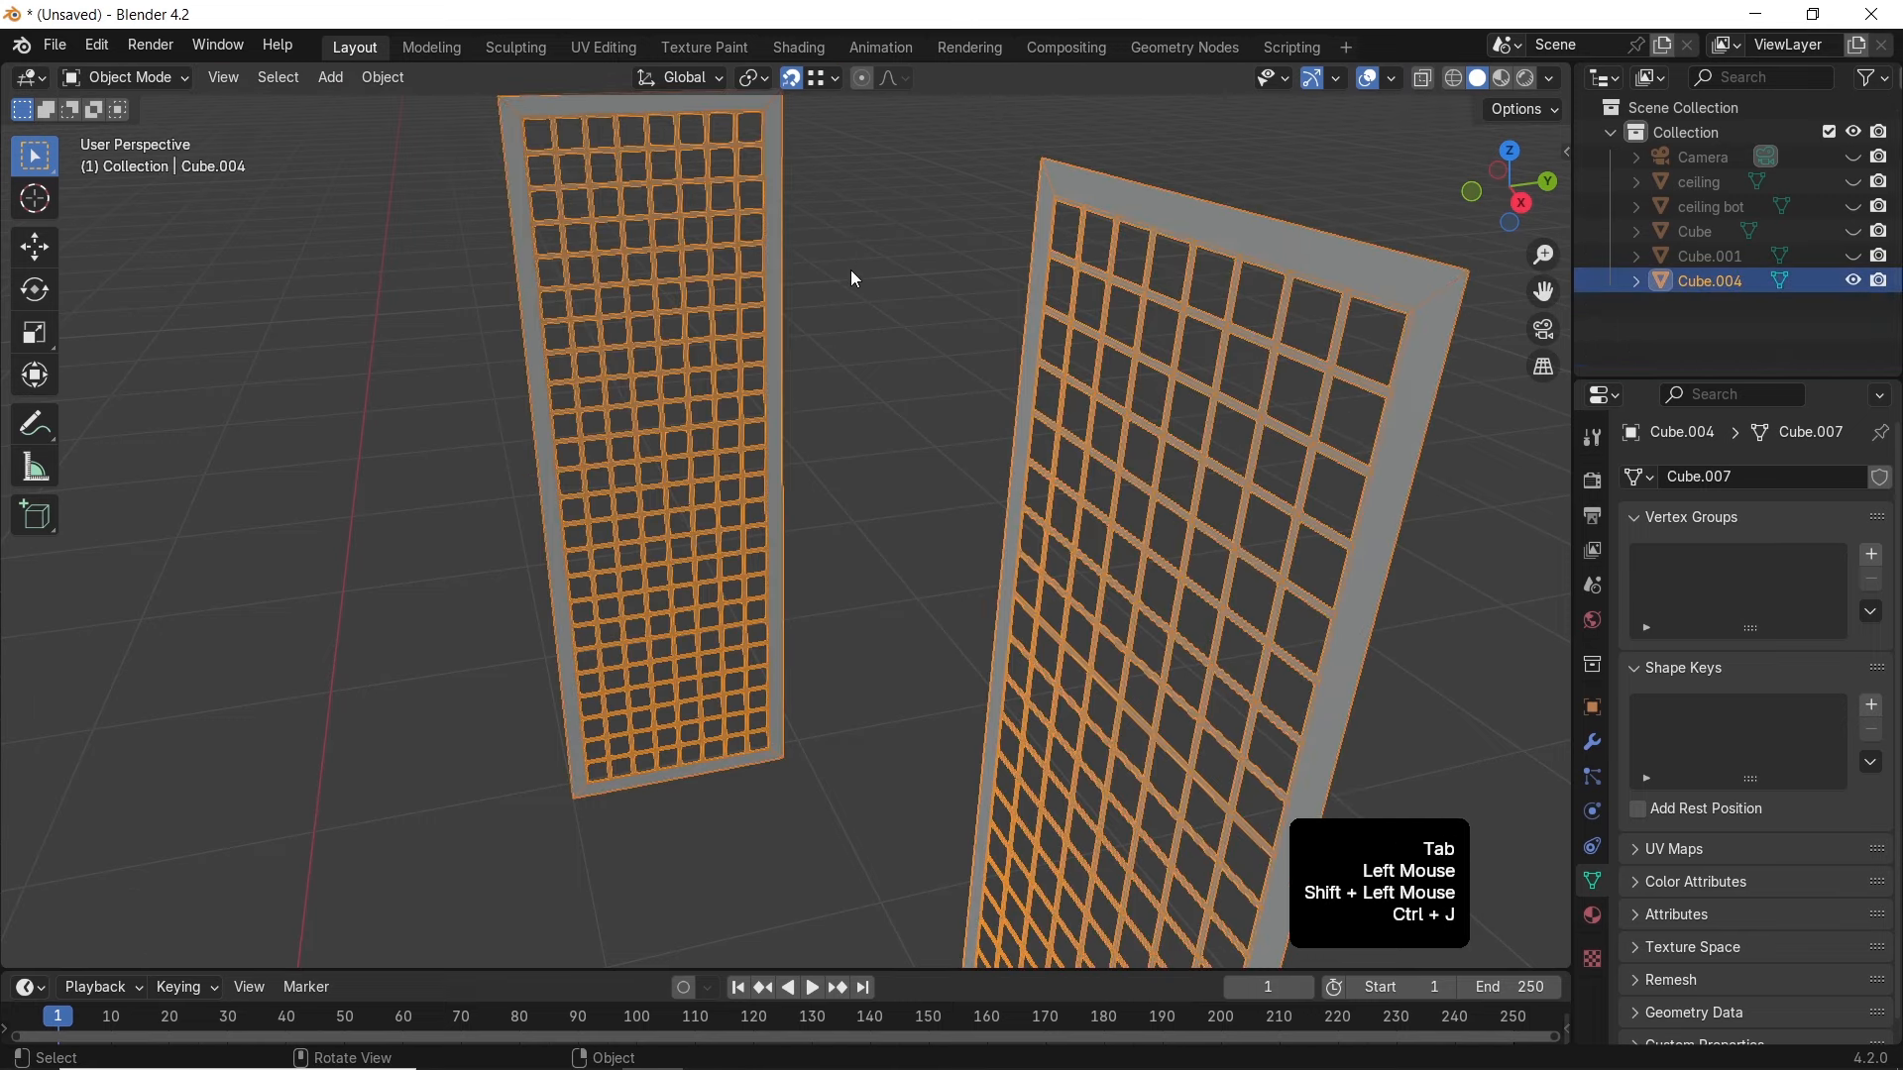
{"action": "key", "text": "ctrl+a"}
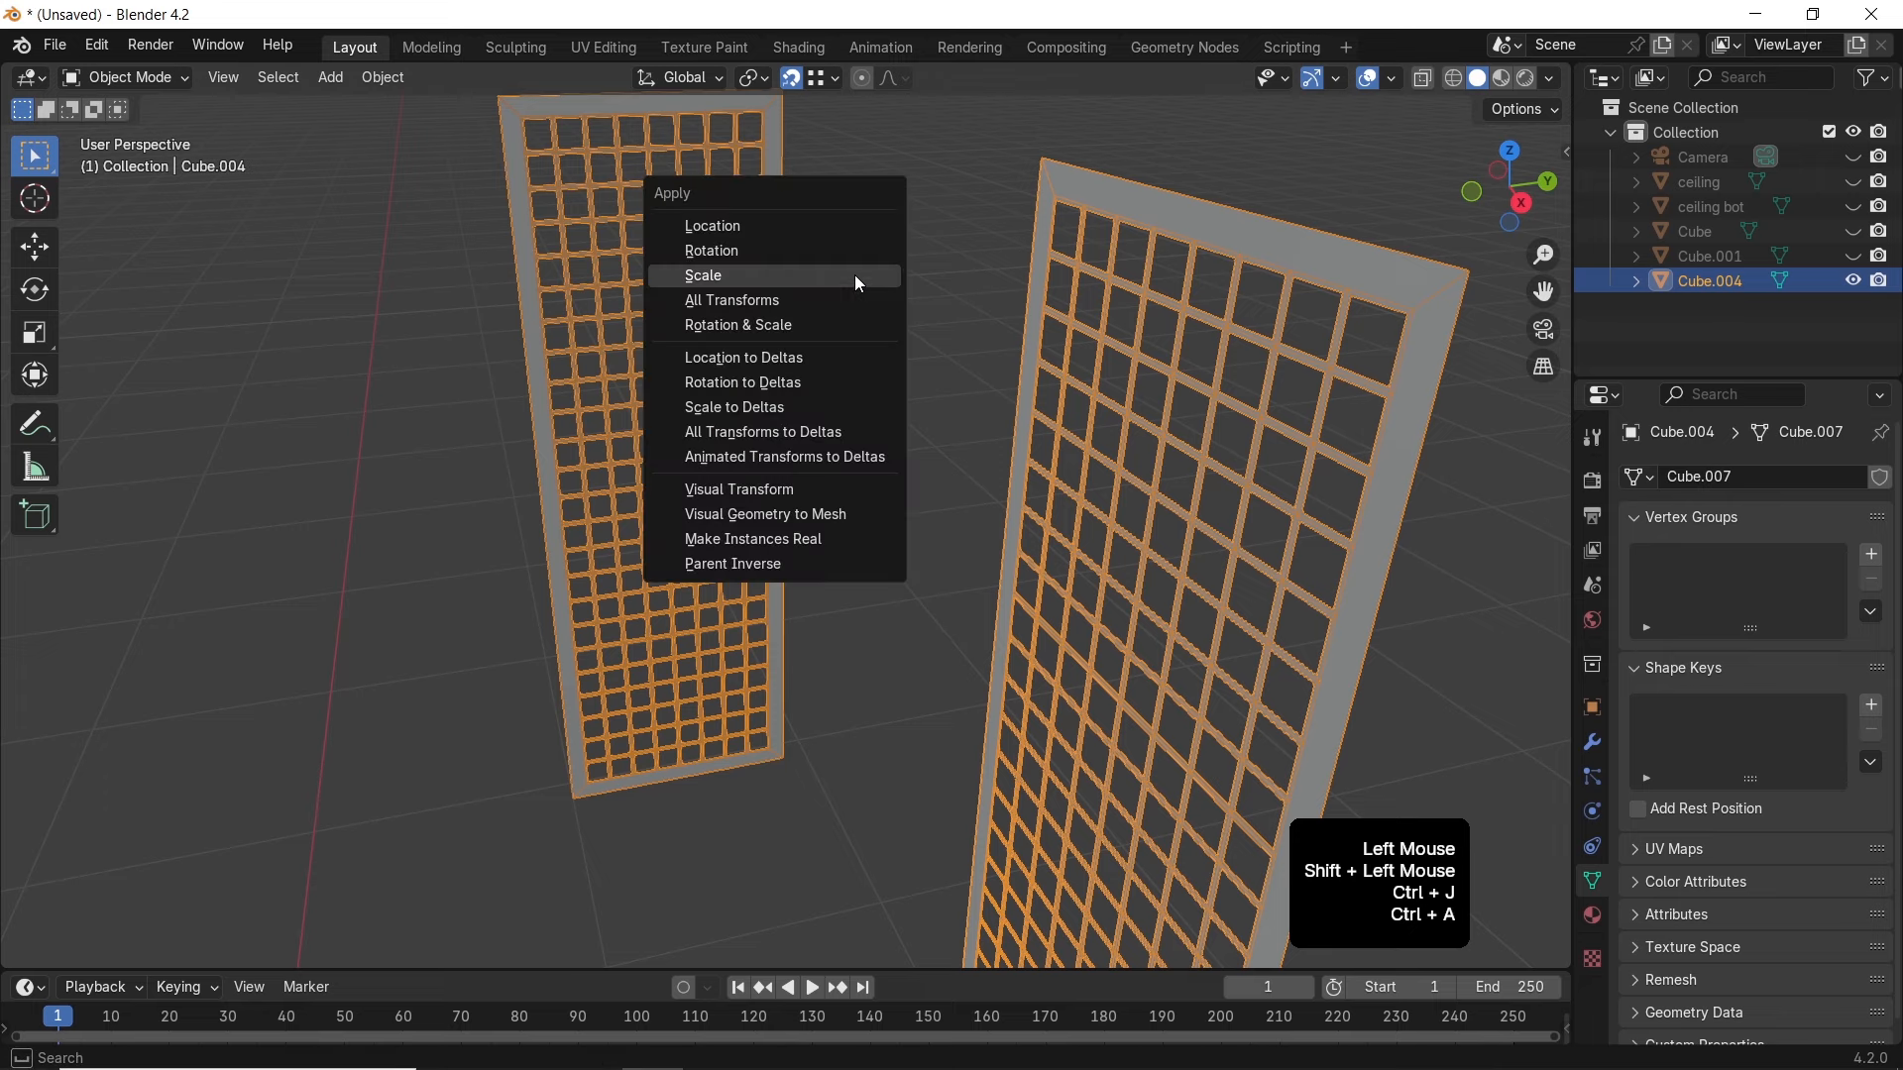
{"action": "left_click", "coordinate": [858, 276]}
{"action": "left_click", "coordinate": [906, 333]}
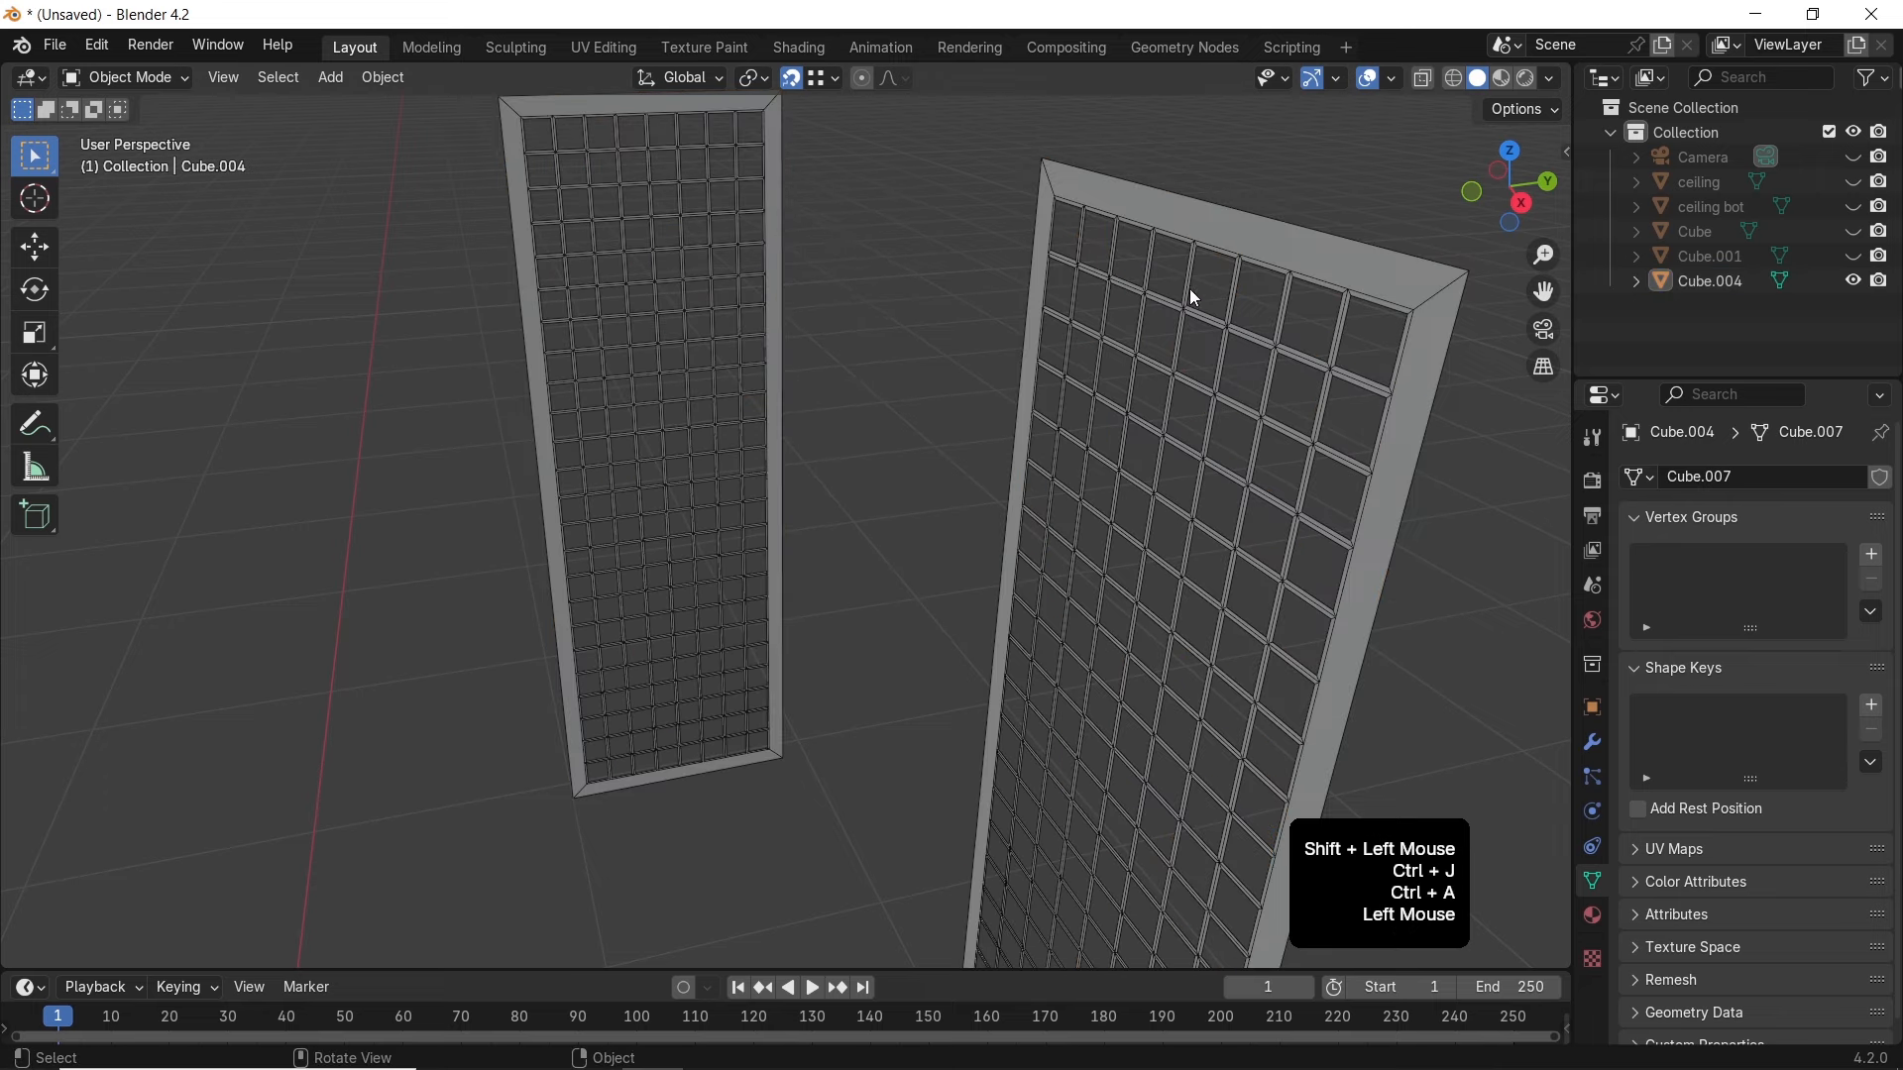
Add a Solidify modifier to the joined lattice panels with a thickness of 0.056 m and an offset of 1
{"action": "left_click", "coordinate": [1271, 258]}
{"action": "middle_click_drag", "start_coordinate": [1301, 349], "coordinate": [1162, 349], "text": "shift"}
{"action": "left_click", "coordinate": [1603, 748]}
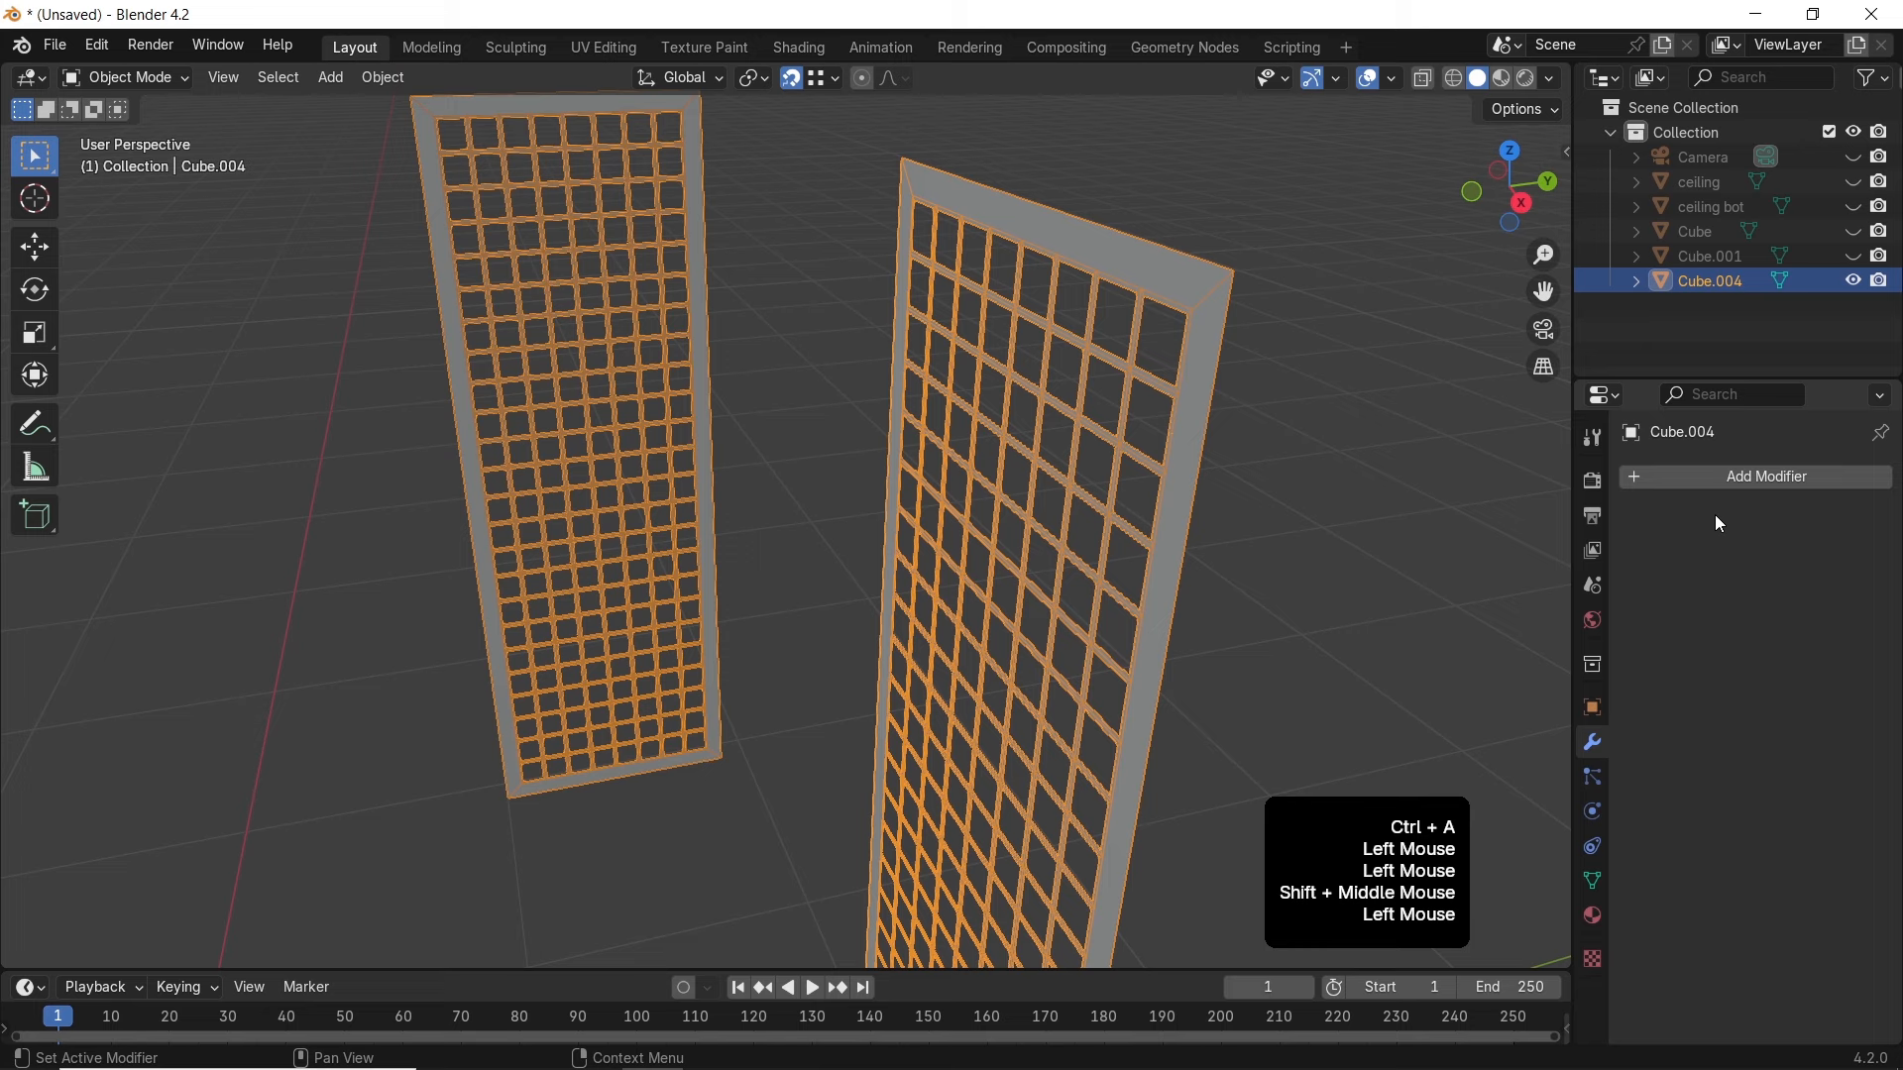
{"action": "left_click", "coordinate": [1709, 479]}
{"action": "mouse_move", "coordinate": [1665, 582]}
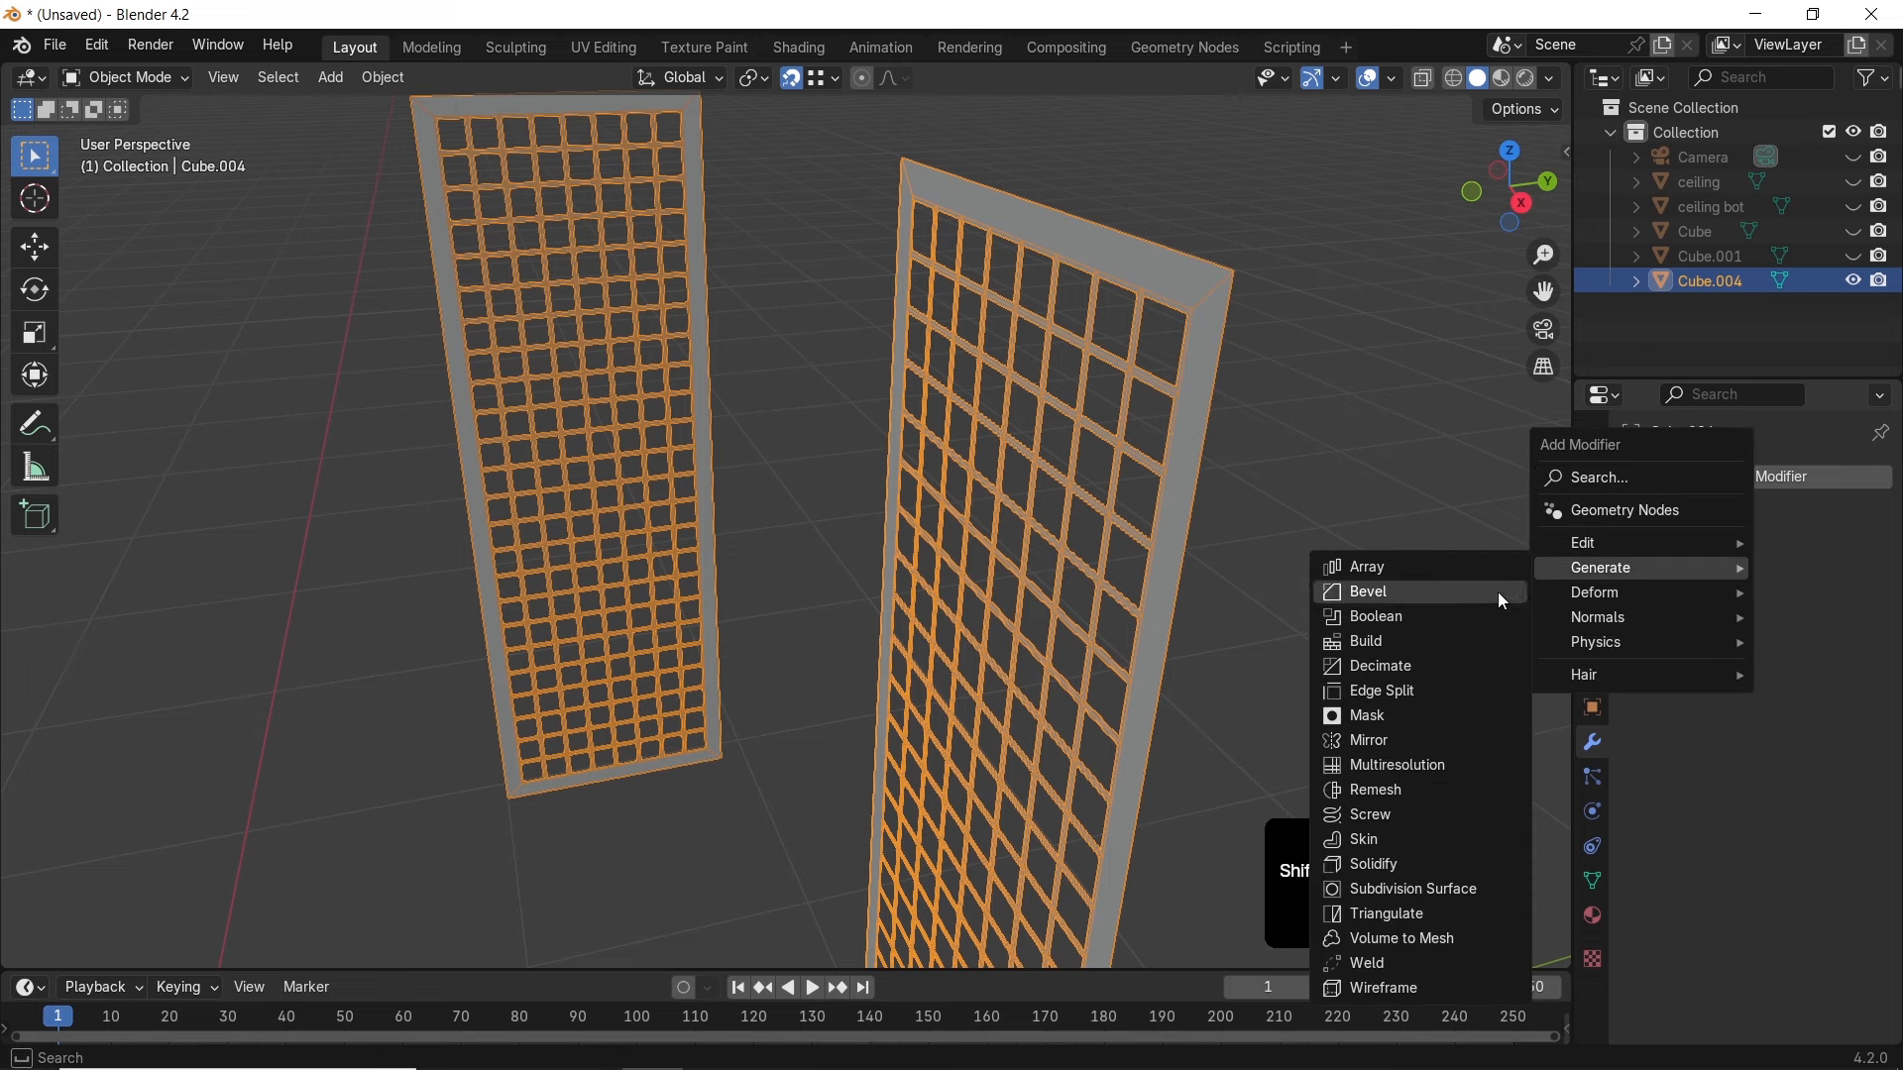
{"action": "left_click", "coordinate": [1420, 862]}
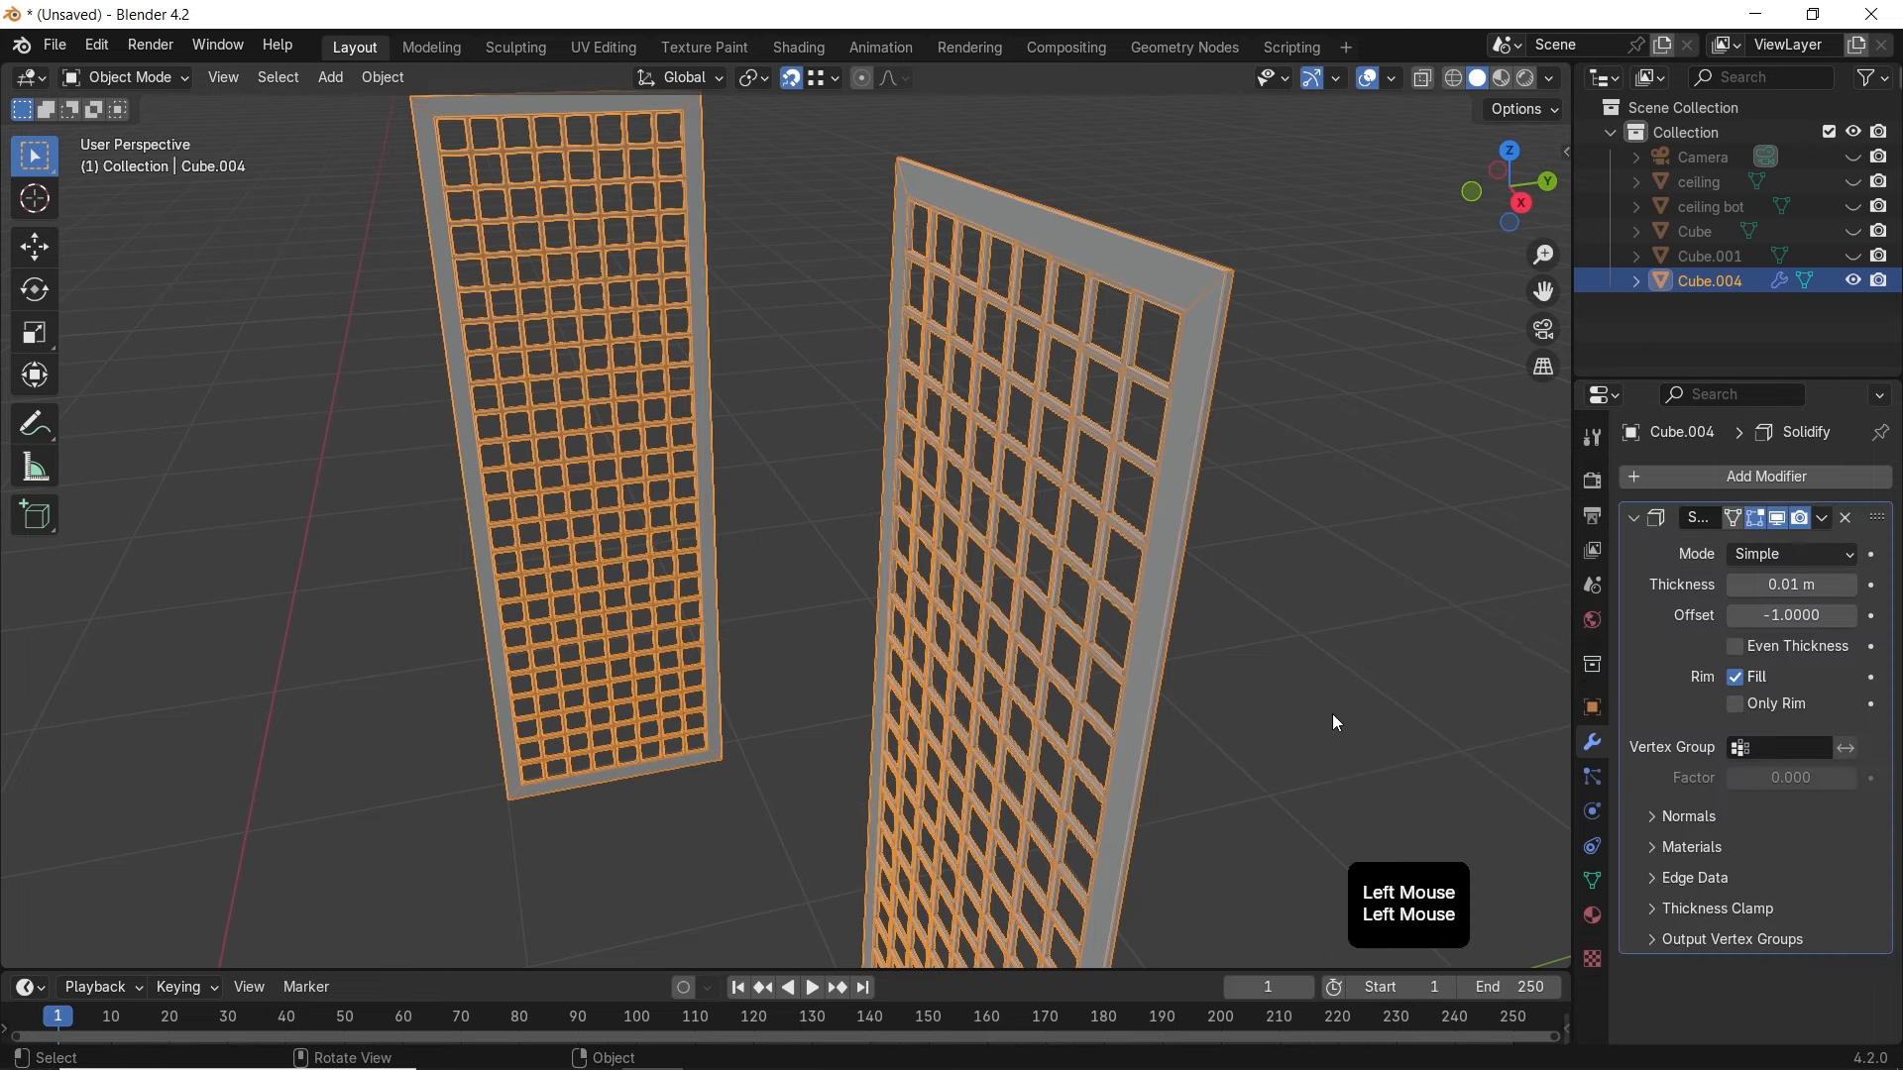
{"action": "left_click_drag", "start_coordinate": [1764, 628], "coordinate": [1799, 585]}
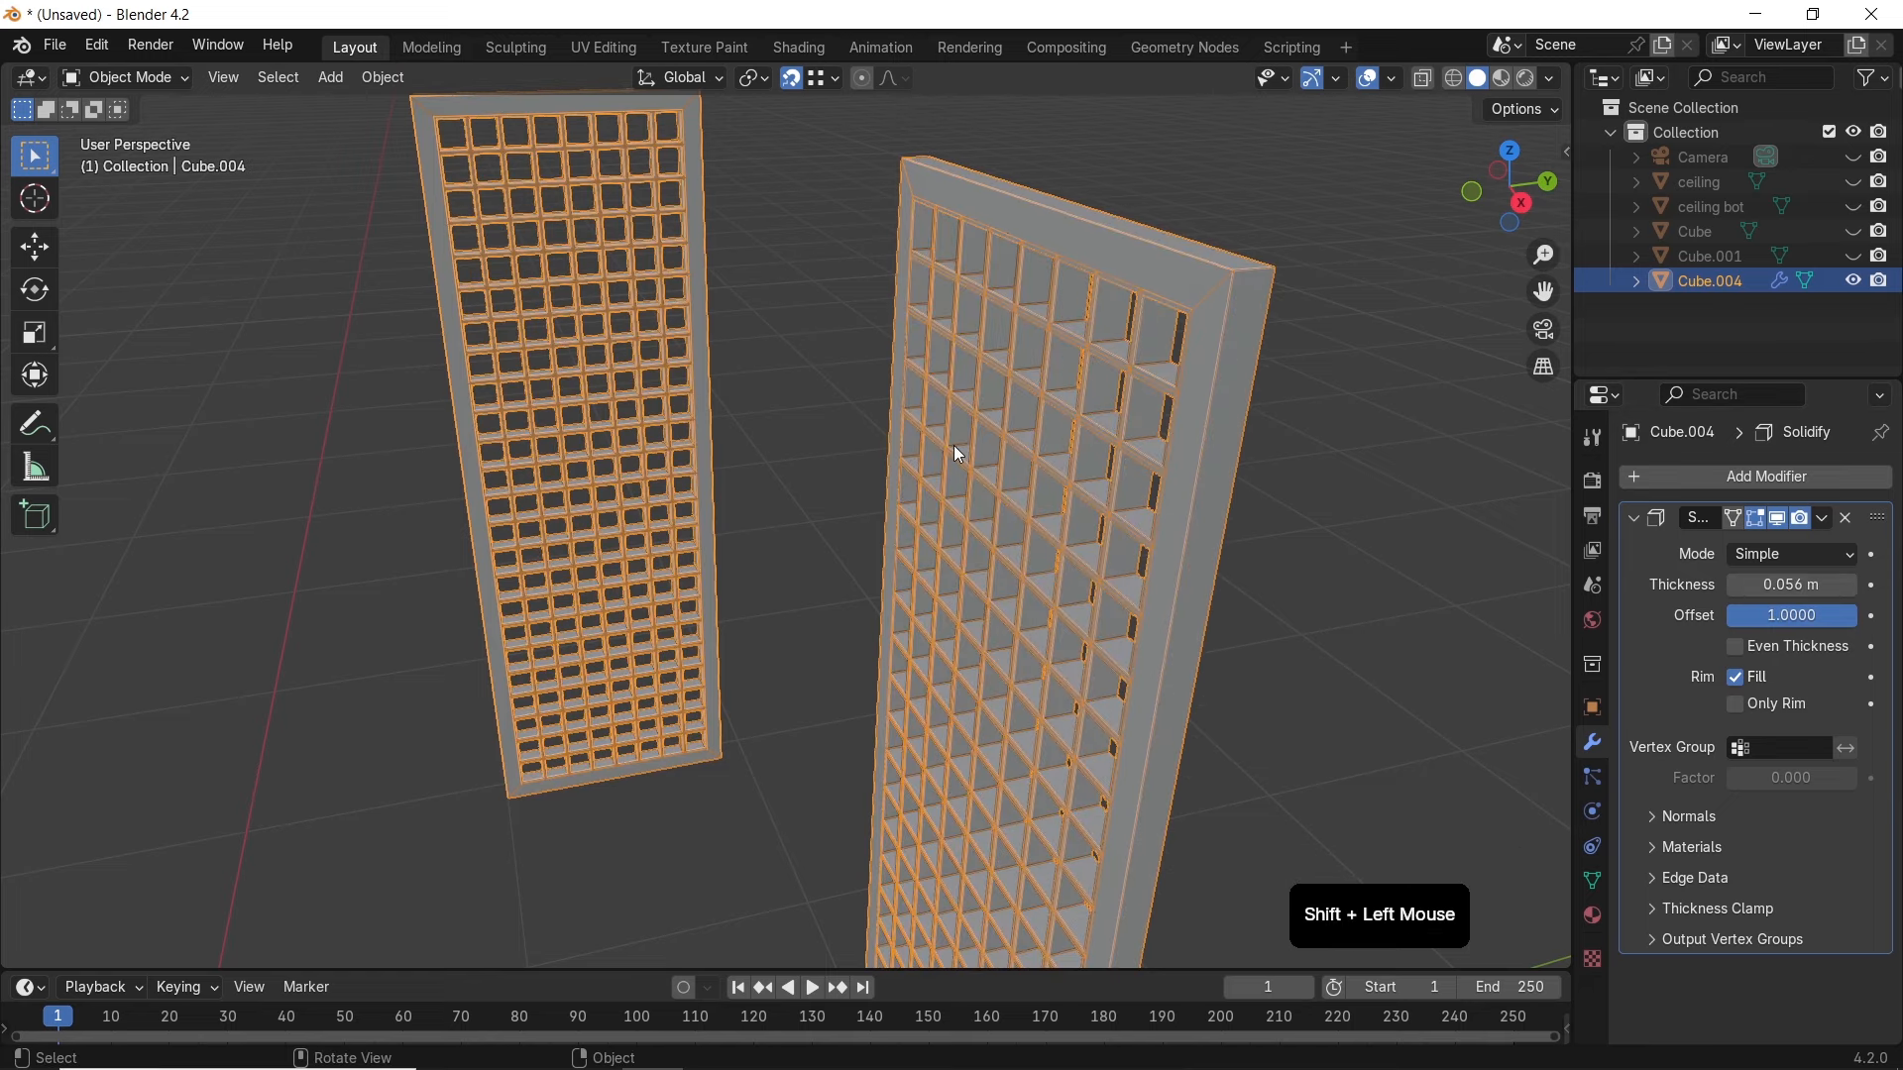
Unhide all room objects and set the lattice panels' Solidify thickness to 0.081 m
{"action": "key", "text": "alt+h"}
{"action": "mouse_move", "coordinate": [980, 449]}
{"action": "middle_mouse_down"}
{"action": "mouse_move", "coordinate": [1013, 490]}
{"action": "mouse_move", "coordinate": [1021, 428]}
{"action": "mouse_move", "coordinate": [1034, 456]}
{"action": "mouse_move", "coordinate": [943, 461]}
{"action": "mouse_move", "coordinate": [981, 477]}
{"action": "middle_mouse_up"}
{"action": "scroll", "coordinate": [1025, 490], "scroll_direction": "up", "scroll_amount": 2}
{"action": "scroll", "coordinate": [1020, 428], "scroll_direction": "down", "scroll_amount": 1}
{"action": "left_click_drag", "start_coordinate": [1791, 585], "coordinate": [1841, 585], "text": "shift"}
{"action": "middle_click_drag", "start_coordinate": [853, 505], "coordinate": [698, 376]}
{"action": "scroll", "coordinate": [1168, 495], "scroll_direction": "down", "scroll_amount": 2}
{"action": "middle_click_drag", "start_coordinate": [969, 497], "coordinate": [922, 502]}
{"action": "scroll", "coordinate": [1050, 488], "scroll_direction": "up", "scroll_amount": 2}
{"action": "middle_click_drag", "start_coordinate": [1051, 488], "coordinate": [586, 450], "text": "shift"}
{"action": "scroll", "coordinate": [769, 493], "scroll_direction": "up", "scroll_amount": 2}
{"action": "middle_click_drag", "start_coordinate": [793, 493], "coordinate": [947, 498]}
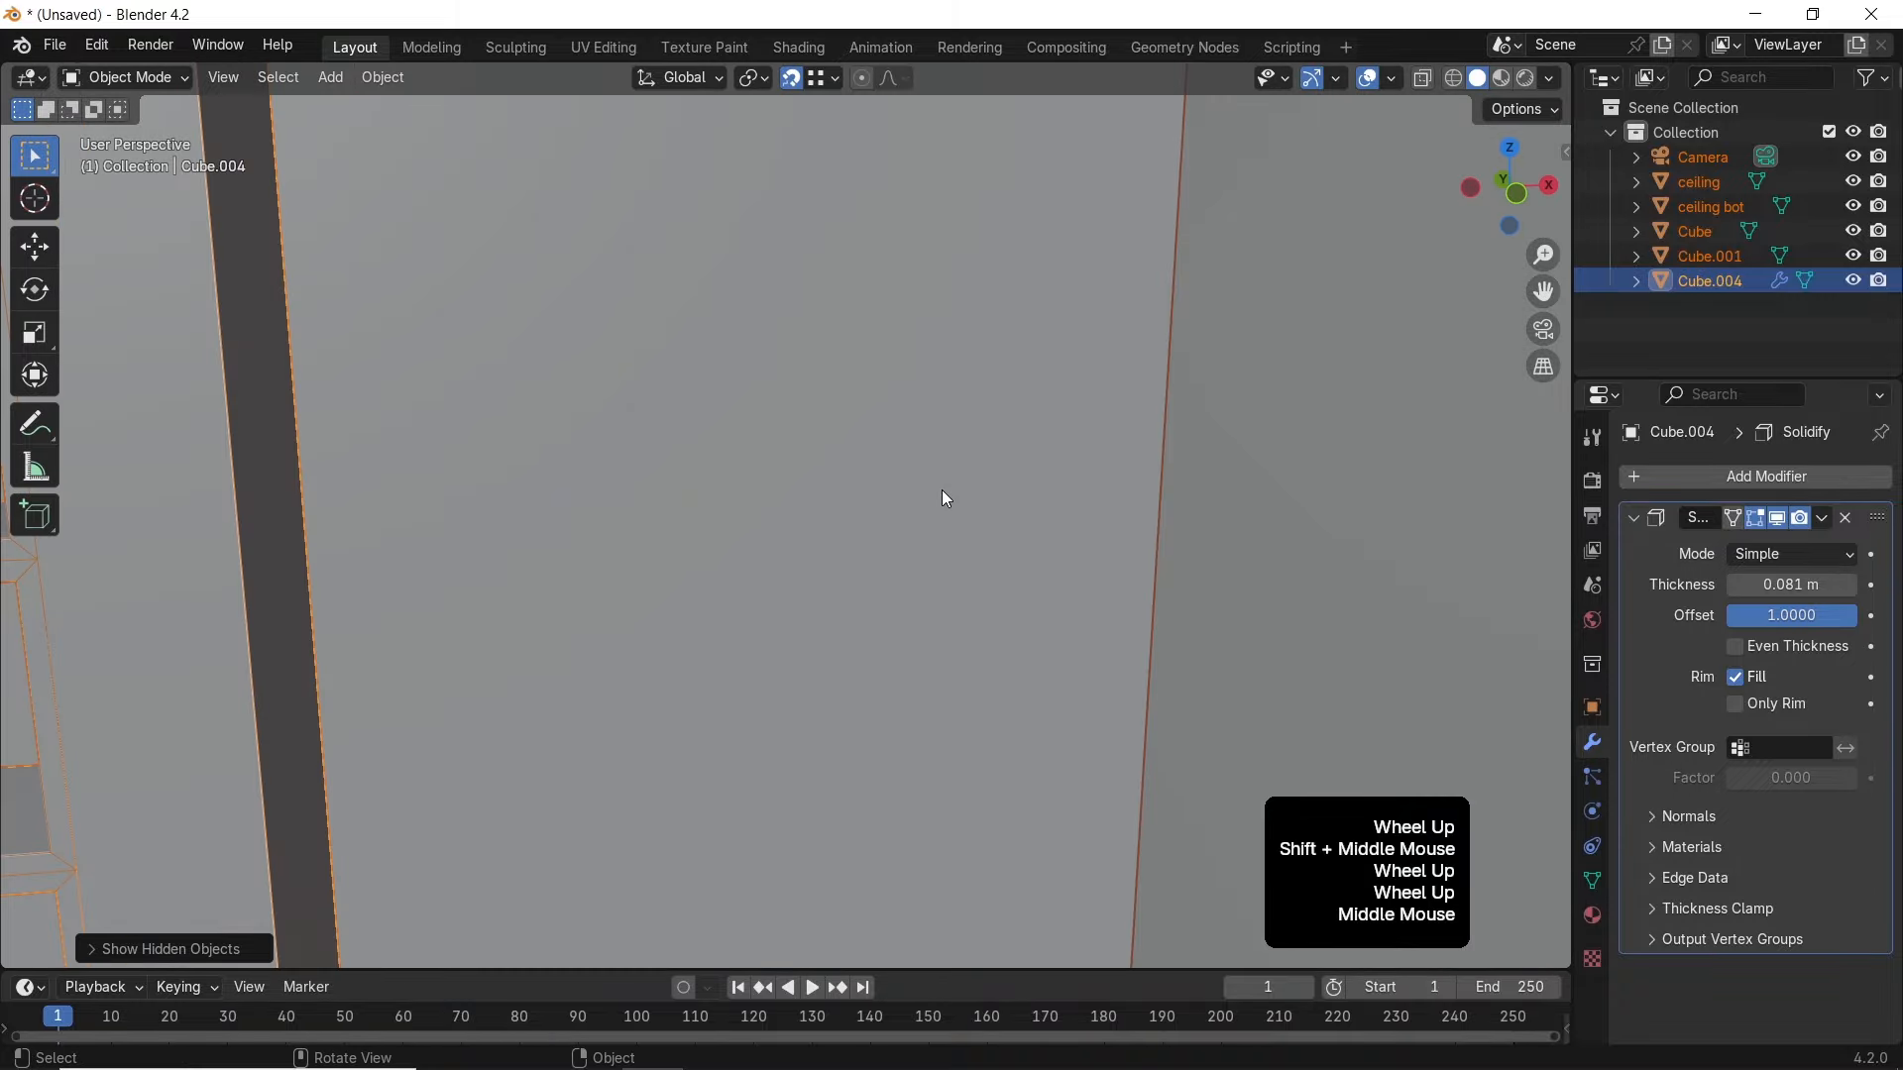
Enter Edit Mode on the room shell Cube and add a centred vertical loop cut through its back wall
{"action": "left_click", "coordinate": [967, 321]}
{"action": "scroll", "coordinate": [963, 319], "scroll_direction": "down", "scroll_amount": 2}
{"action": "key", "text": "Tab"}
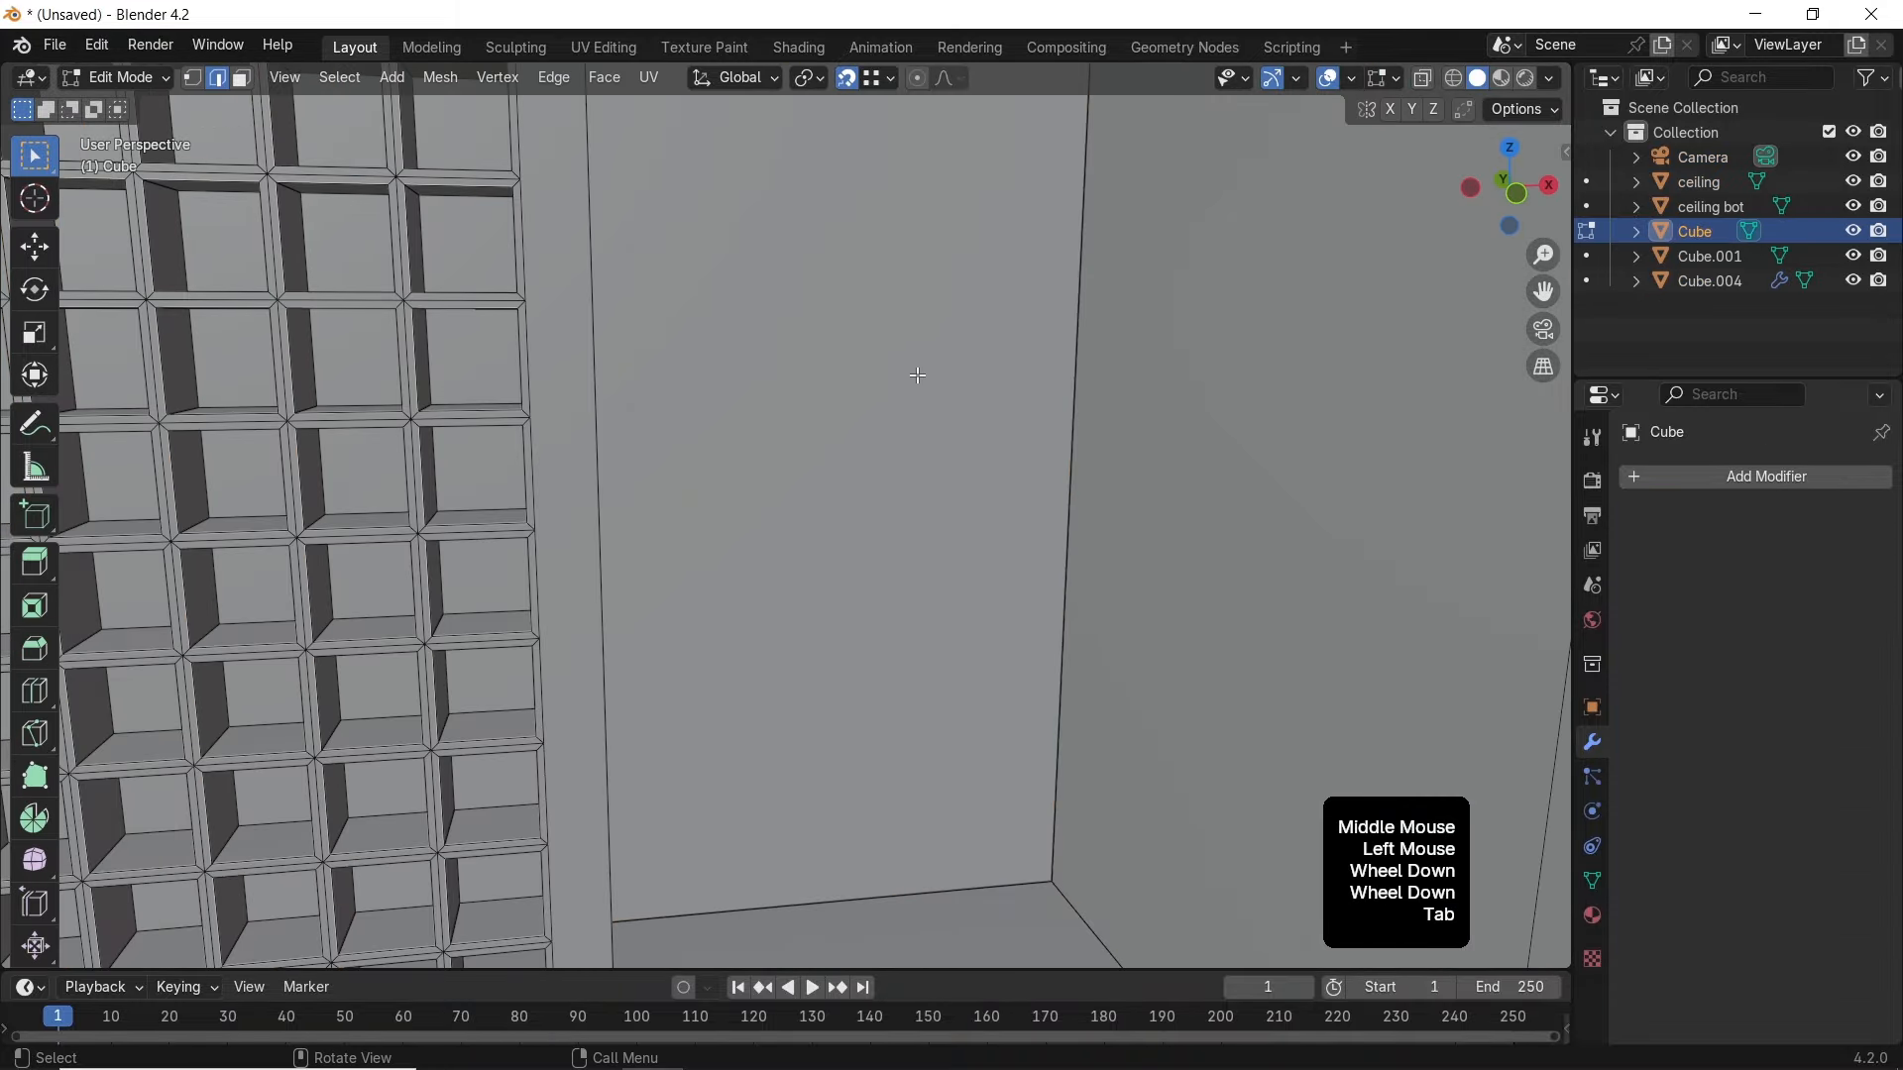
{"action": "scroll", "coordinate": [925, 405], "scroll_direction": "down", "scroll_amount": 4}
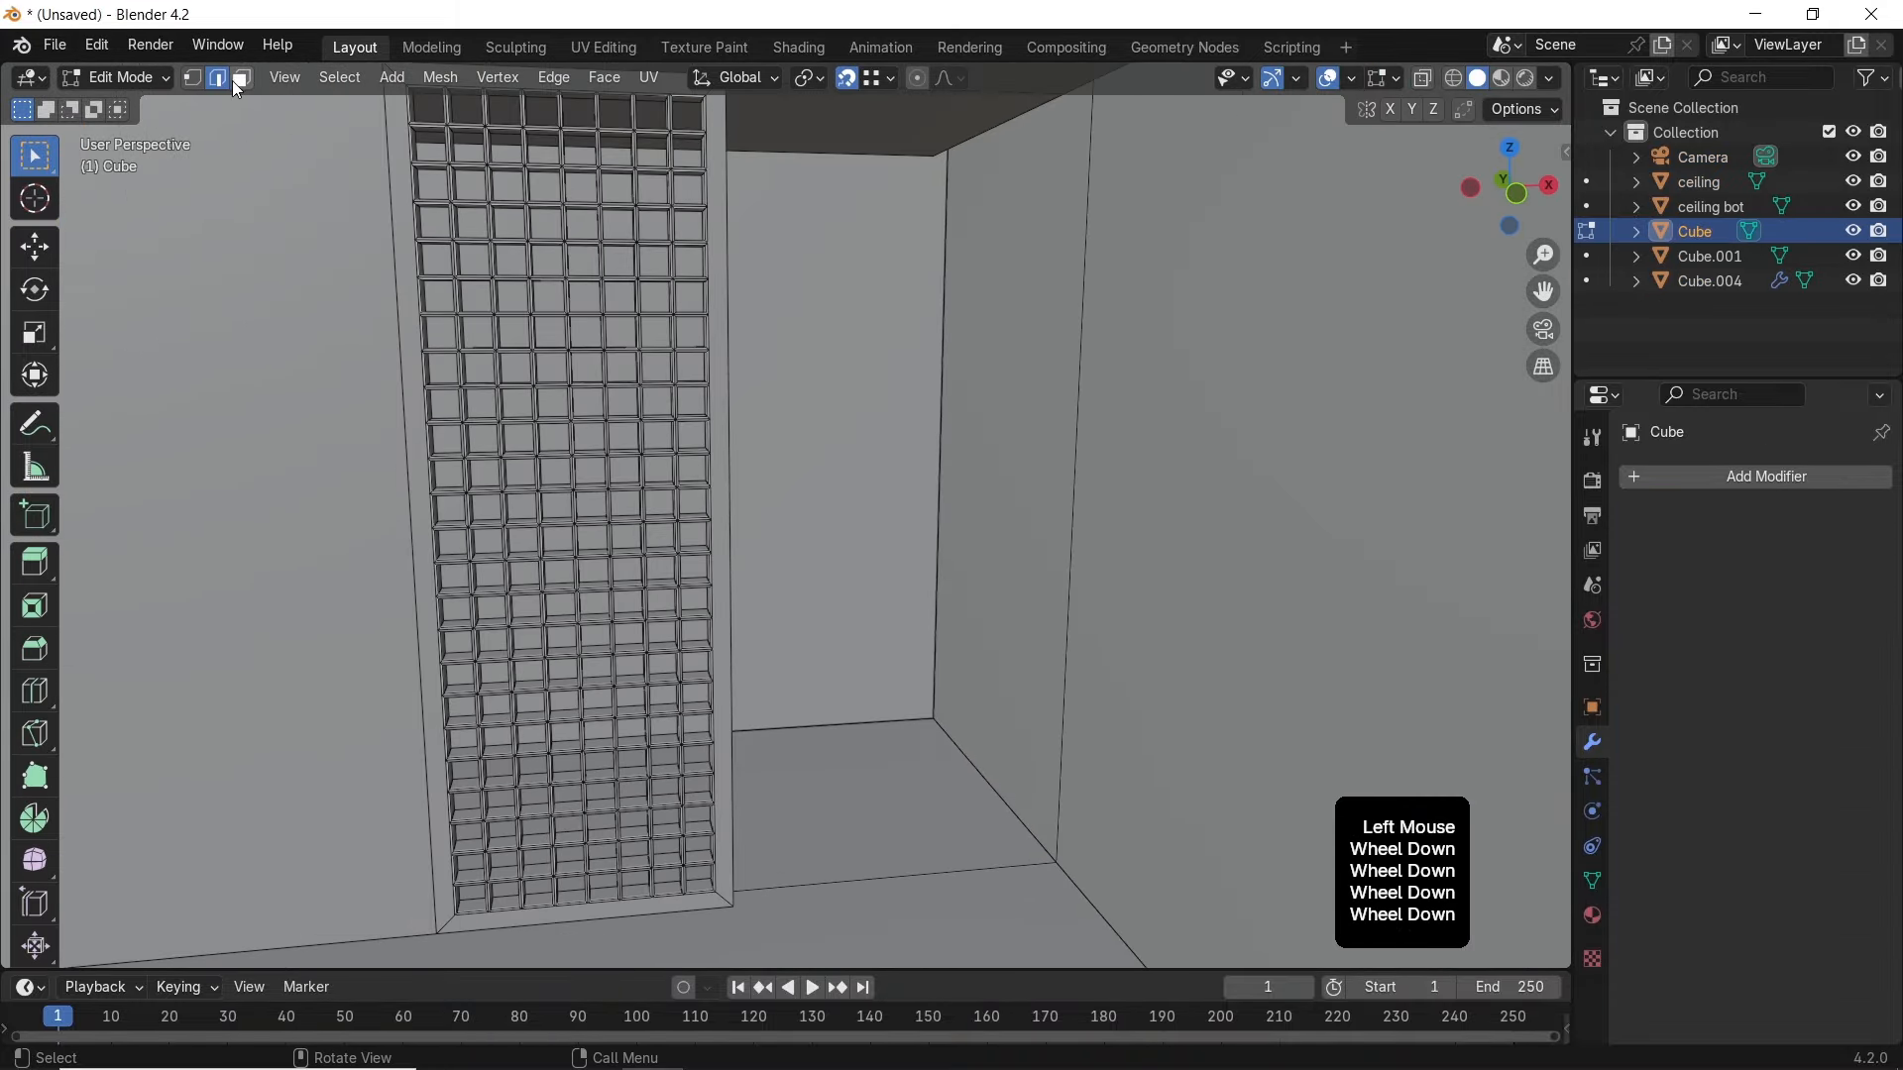
{"action": "left_click", "coordinate": [773, 342]}
{"action": "scroll", "coordinate": [772, 342], "scroll_direction": "down", "scroll_amount": 2}
{"action": "middle_click_drag", "start_coordinate": [772, 342], "coordinate": [991, 357]}
{"action": "scroll", "coordinate": [471, 399], "scroll_direction": "down", "scroll_amount": 1}
{"action": "scroll", "coordinate": [471, 398], "scroll_direction": "down", "scroll_amount": 1}
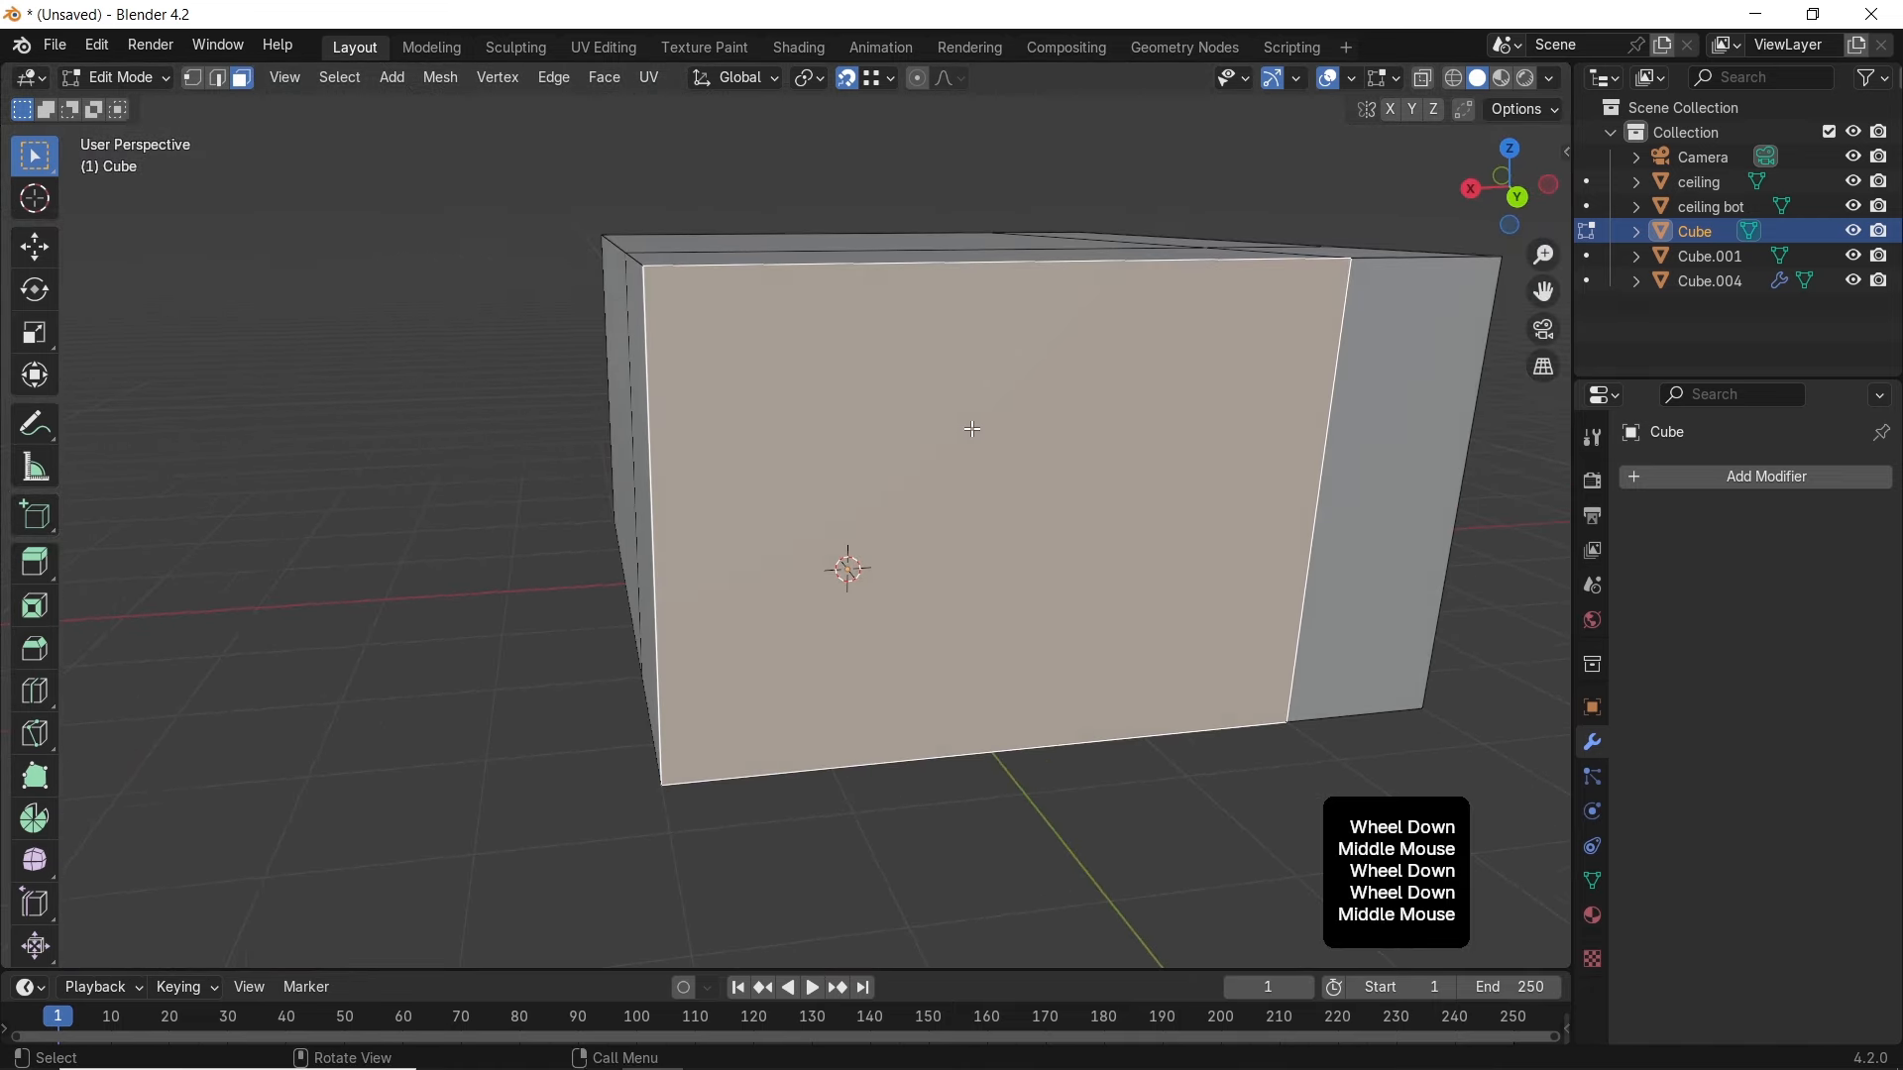
{"action": "key", "text": "ctrl+r"}
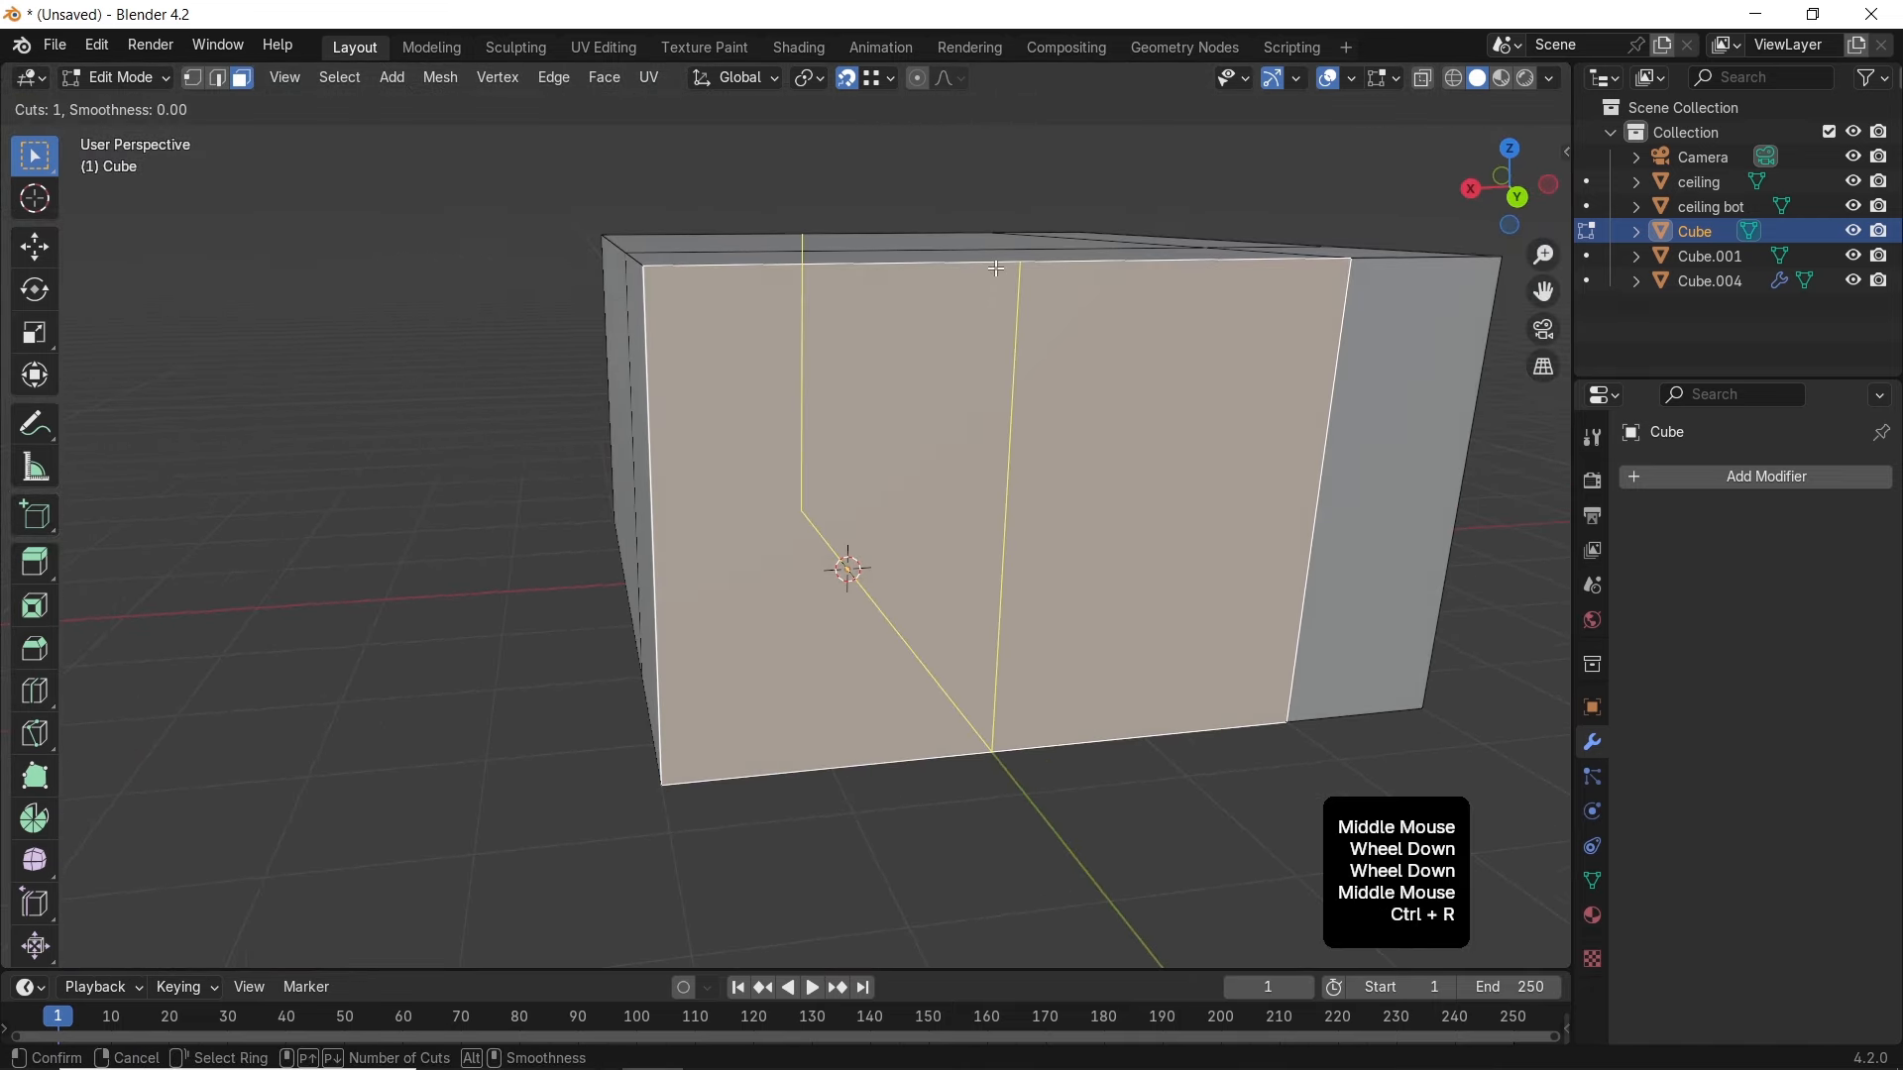
{"action": "left_click", "coordinate": [997, 268]}
{"action": "right_click", "coordinate": [991, 266]}
Separate the back wall face in the alcove beyond the lattice panel into its own object
{"action": "scroll", "coordinate": [1041, 400], "scroll_direction": "down", "scroll_amount": 1}
{"action": "scroll", "coordinate": [1061, 467], "scroll_direction": "up", "scroll_amount": 4}
{"action": "middle_click_drag", "start_coordinate": [1062, 466], "coordinate": [1401, 429]}
{"action": "scroll", "coordinate": [1007, 413], "scroll_direction": "down", "scroll_amount": 3}
{"action": "middle_click_drag", "start_coordinate": [1007, 413], "coordinate": [615, 247]}
{"action": "left_click", "coordinate": [242, 80]}
{"action": "left_click", "coordinate": [793, 456]}
{"action": "scroll", "coordinate": [793, 456], "scroll_direction": "up", "scroll_amount": 1}
{"action": "middle_click_drag", "start_coordinate": [793, 456], "coordinate": [925, 515]}
{"action": "scroll", "coordinate": [910, 509], "scroll_direction": "up", "scroll_amount": 1}
{"action": "key", "text": "Tab"}
{"action": "key", "text": "Tab"}
{"action": "key", "text": "3"}
{"action": "left_click", "coordinate": [910, 509]}
{"action": "scroll", "coordinate": [935, 514], "scroll_direction": "down", "scroll_amount": 1}
{"action": "key", "text": "p"}
{"action": "left_click", "coordinate": [935, 513]}
Enter Edit Mode on the separated wall panel and add a centred vertical loop cut
{"action": "key", "text": "Tab"}
{"action": "left_click", "coordinate": [1023, 462]}
{"action": "mouse_move", "coordinate": [1023, 461]}
{"action": "middle_mouse_down"}
{"action": "mouse_move", "coordinate": [847, 508]}
{"action": "mouse_move", "coordinate": [1116, 502]}
{"action": "mouse_move", "coordinate": [938, 466]}
{"action": "mouse_move", "coordinate": [892, 510]}
{"action": "mouse_move", "coordinate": [1029, 478]}
{"action": "middle_mouse_up"}
{"action": "scroll", "coordinate": [1151, 505], "scroll_direction": "up", "scroll_amount": 2}
{"action": "scroll", "coordinate": [1152, 505], "scroll_direction": "down", "scroll_amount": 3}
{"action": "scroll", "coordinate": [892, 509], "scroll_direction": "up", "scroll_amount": 1, "text": "shift"}
{"action": "scroll", "coordinate": [892, 509], "scroll_direction": "up", "scroll_amount": 2}
{"action": "scroll", "coordinate": [893, 509], "scroll_direction": "up", "scroll_amount": 1}
{"action": "scroll", "coordinate": [1032, 478], "scroll_direction": "down", "scroll_amount": 4}
{"action": "mouse_move", "coordinate": [935, 514]}
{"action": "middle_mouse_down"}
{"action": "mouse_move", "coordinate": [969, 528]}
{"action": "mouse_move", "coordinate": [933, 502]}
{"action": "middle_mouse_up"}
{"action": "key", "text": "Tab"}
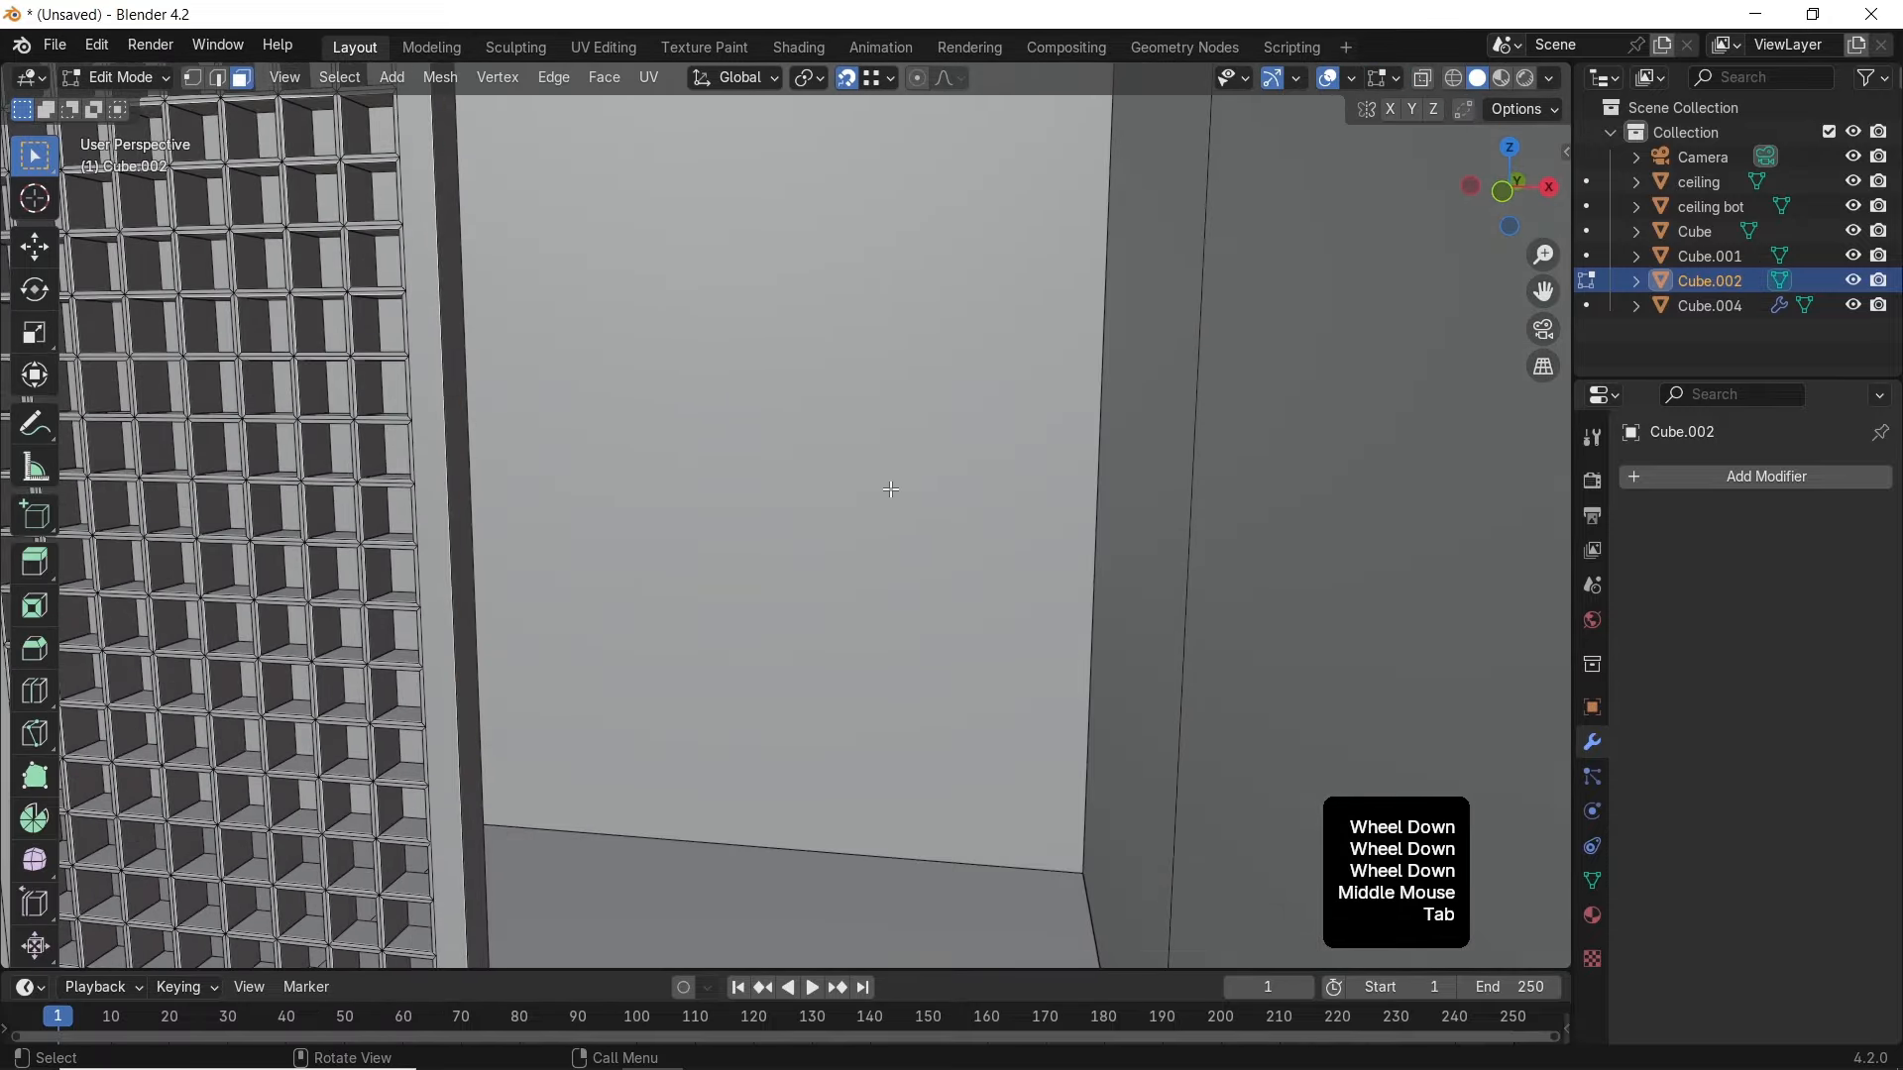
{"action": "key", "text": "ctrl+r"}
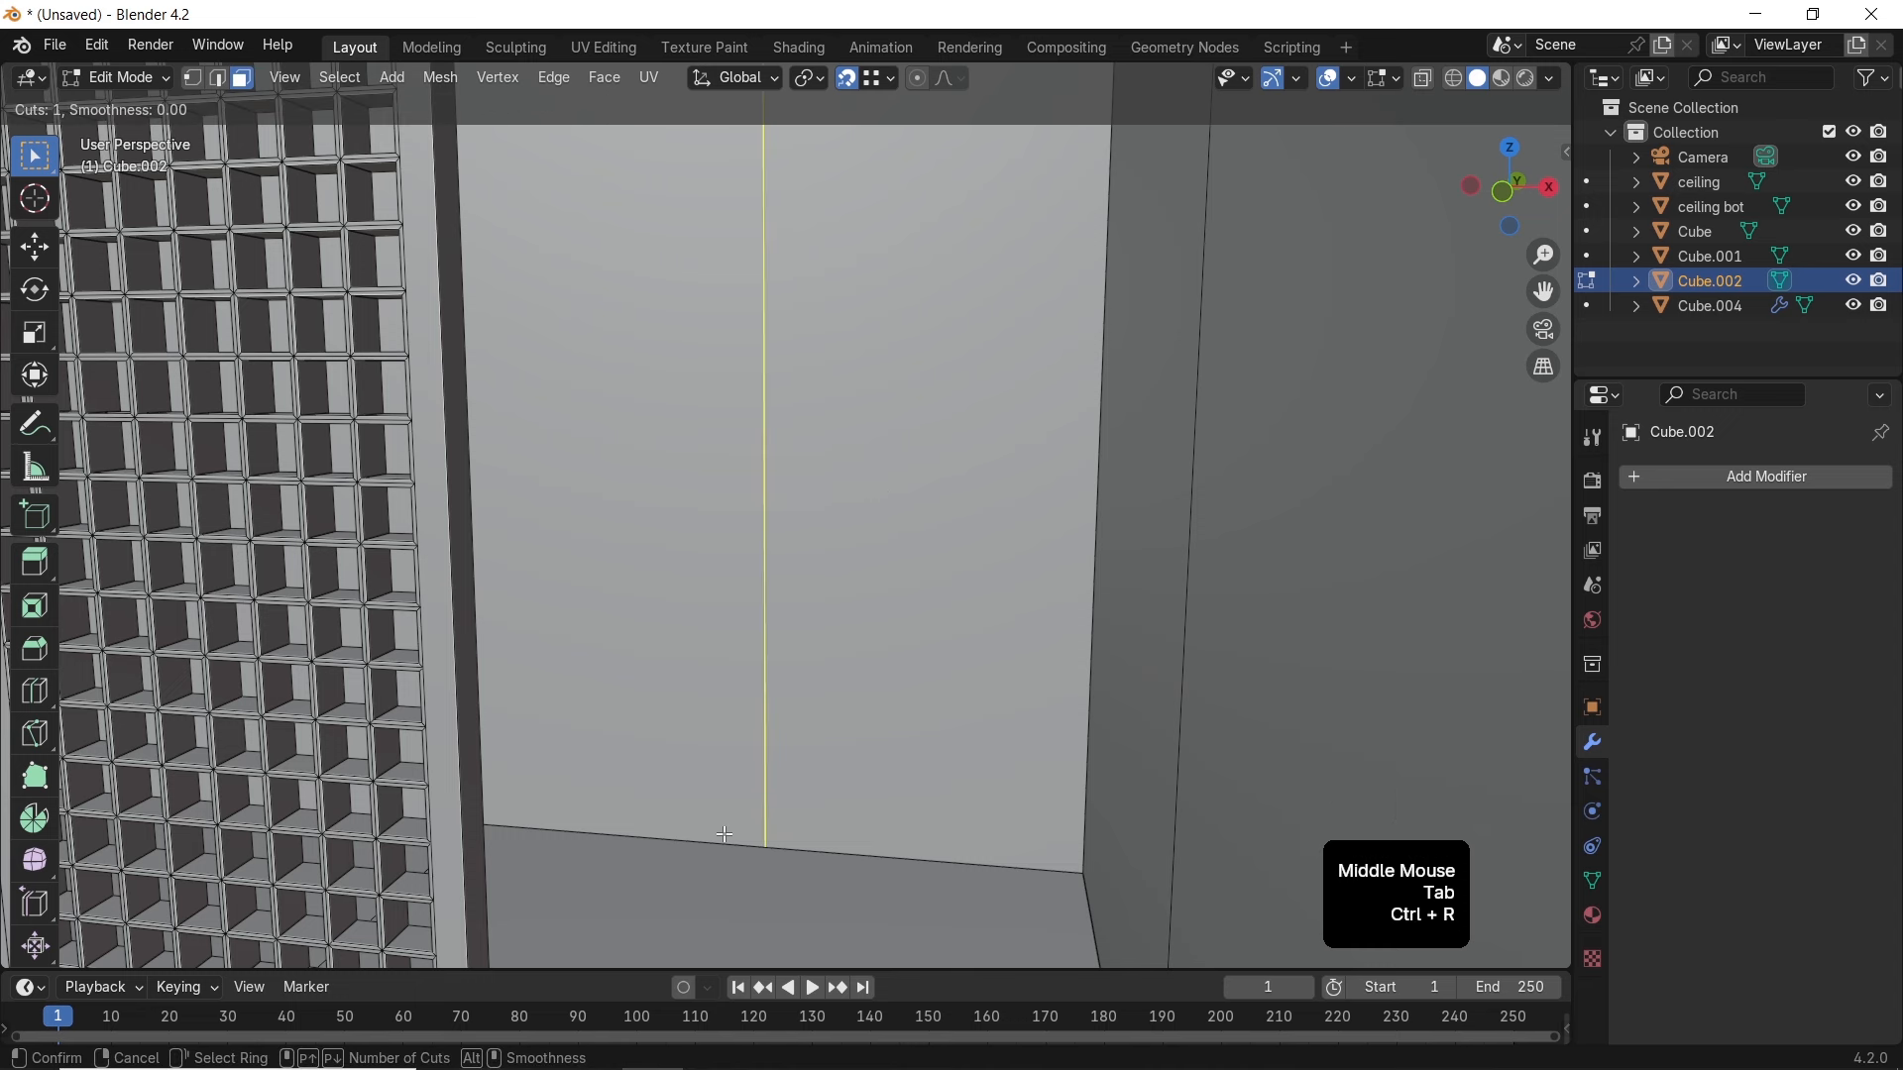
{"action": "left_click", "coordinate": [726, 837]}
{"action": "right_click", "coordinate": [725, 838]}
Bevel a new horizontal loop cut into a wide band across the wall panel and lower the band along Z
{"action": "key", "text": "ctrl+r"}
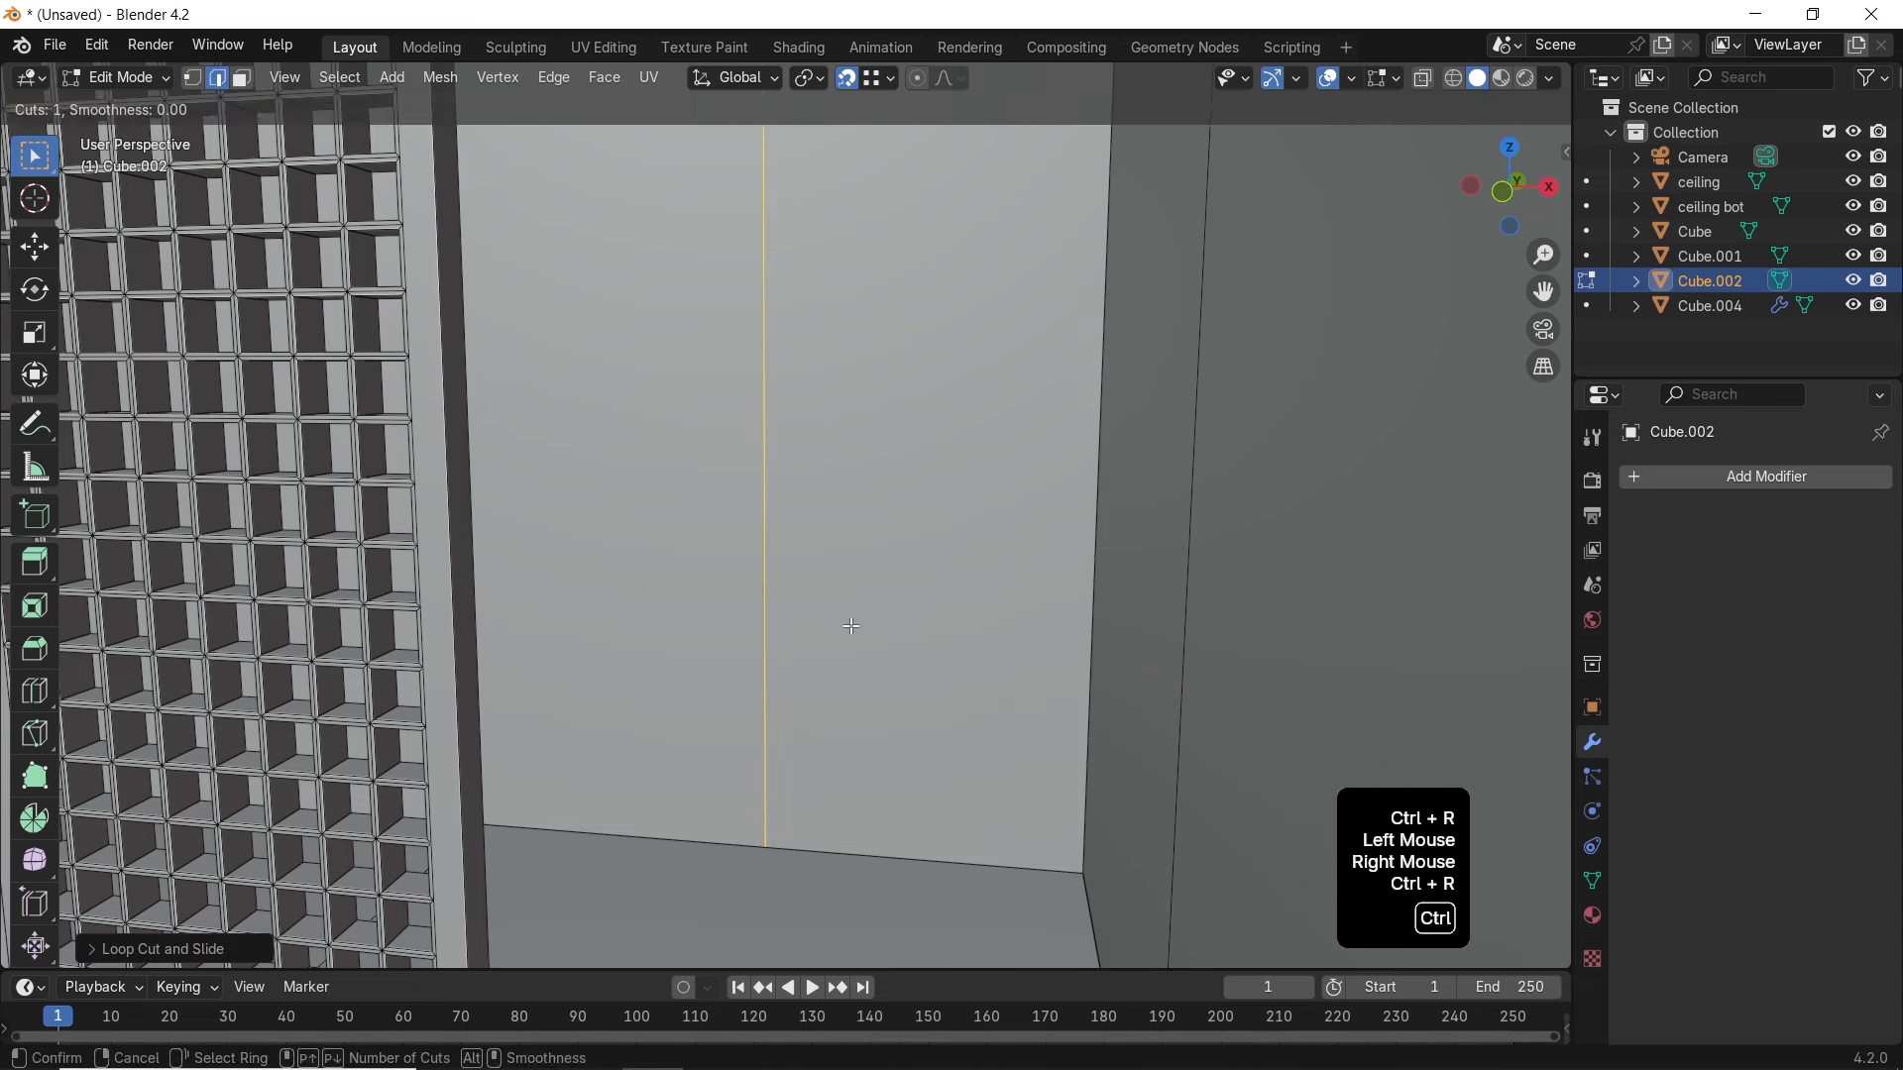
{"action": "left_click", "coordinate": [766, 587]}
{"action": "left_click", "coordinate": [810, 682]}
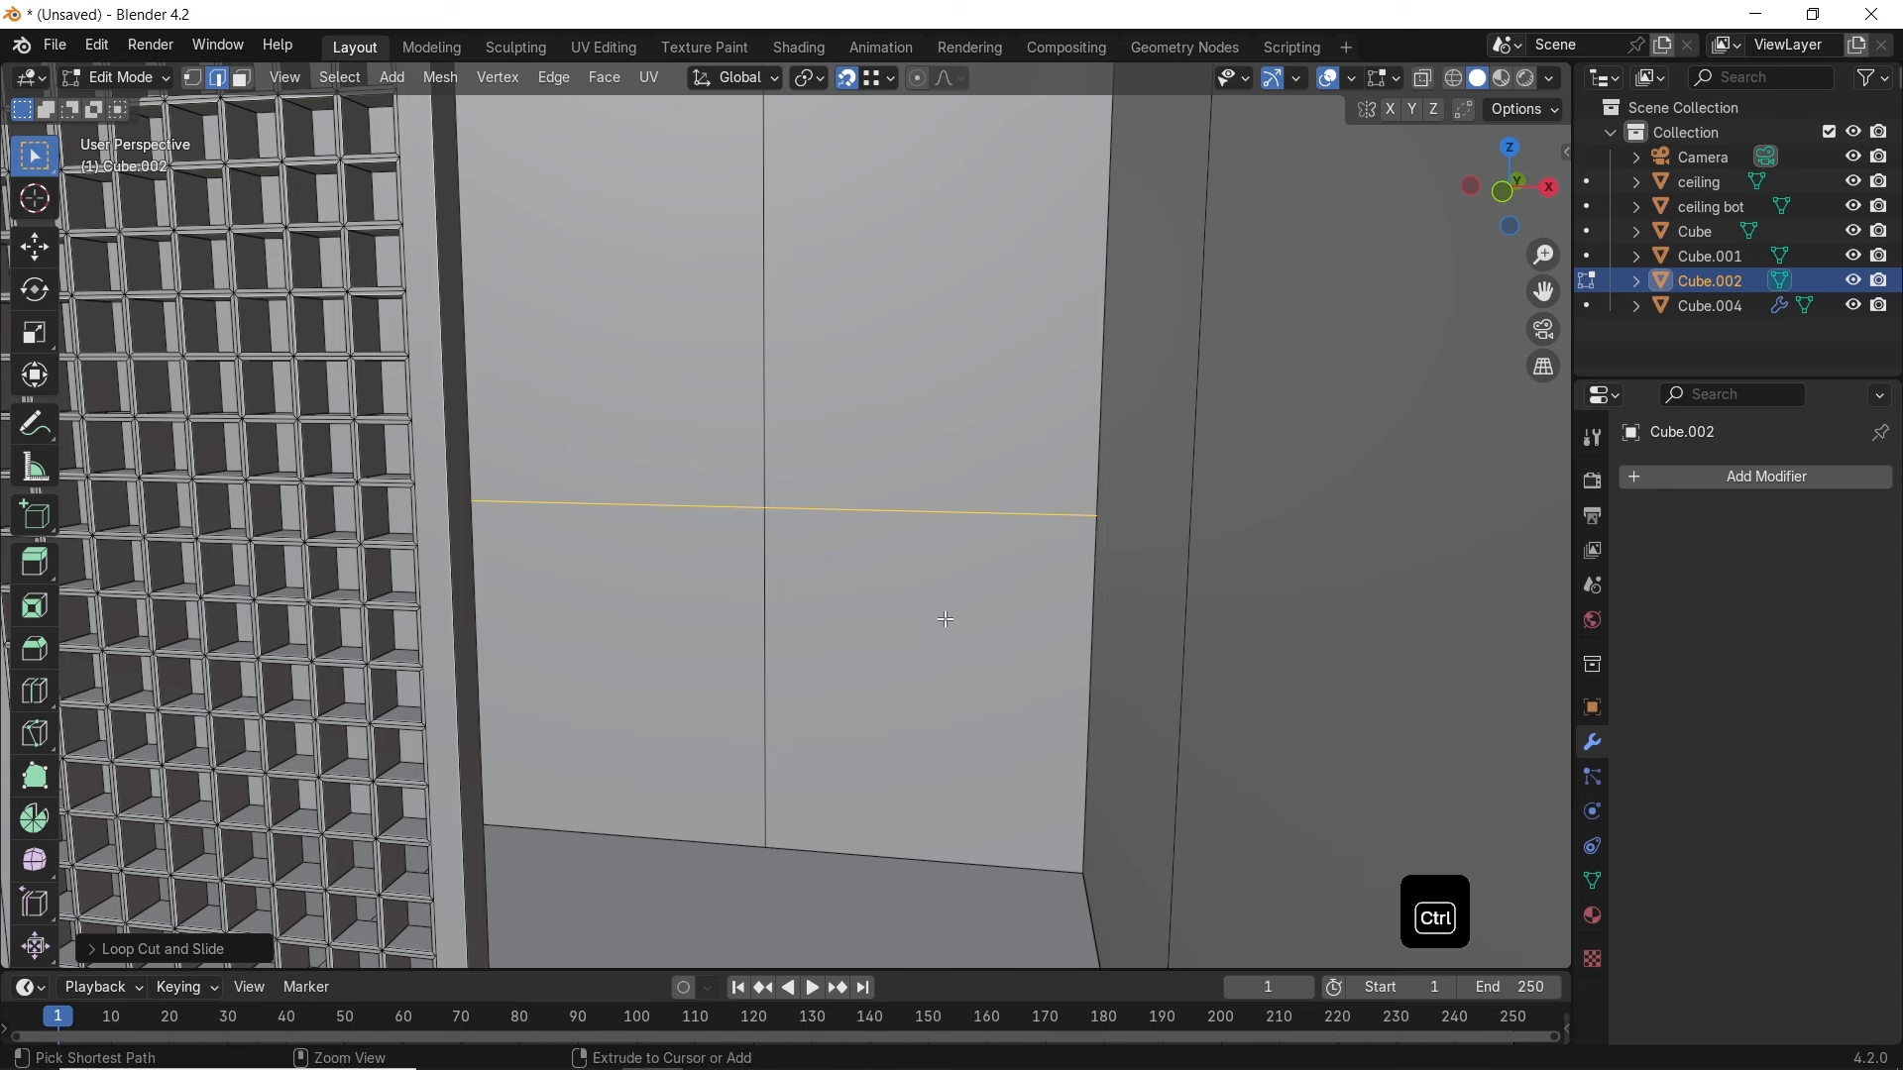
{"action": "key", "text": "ctrl+b"}
{"action": "left_click", "coordinate": [989, 673]}
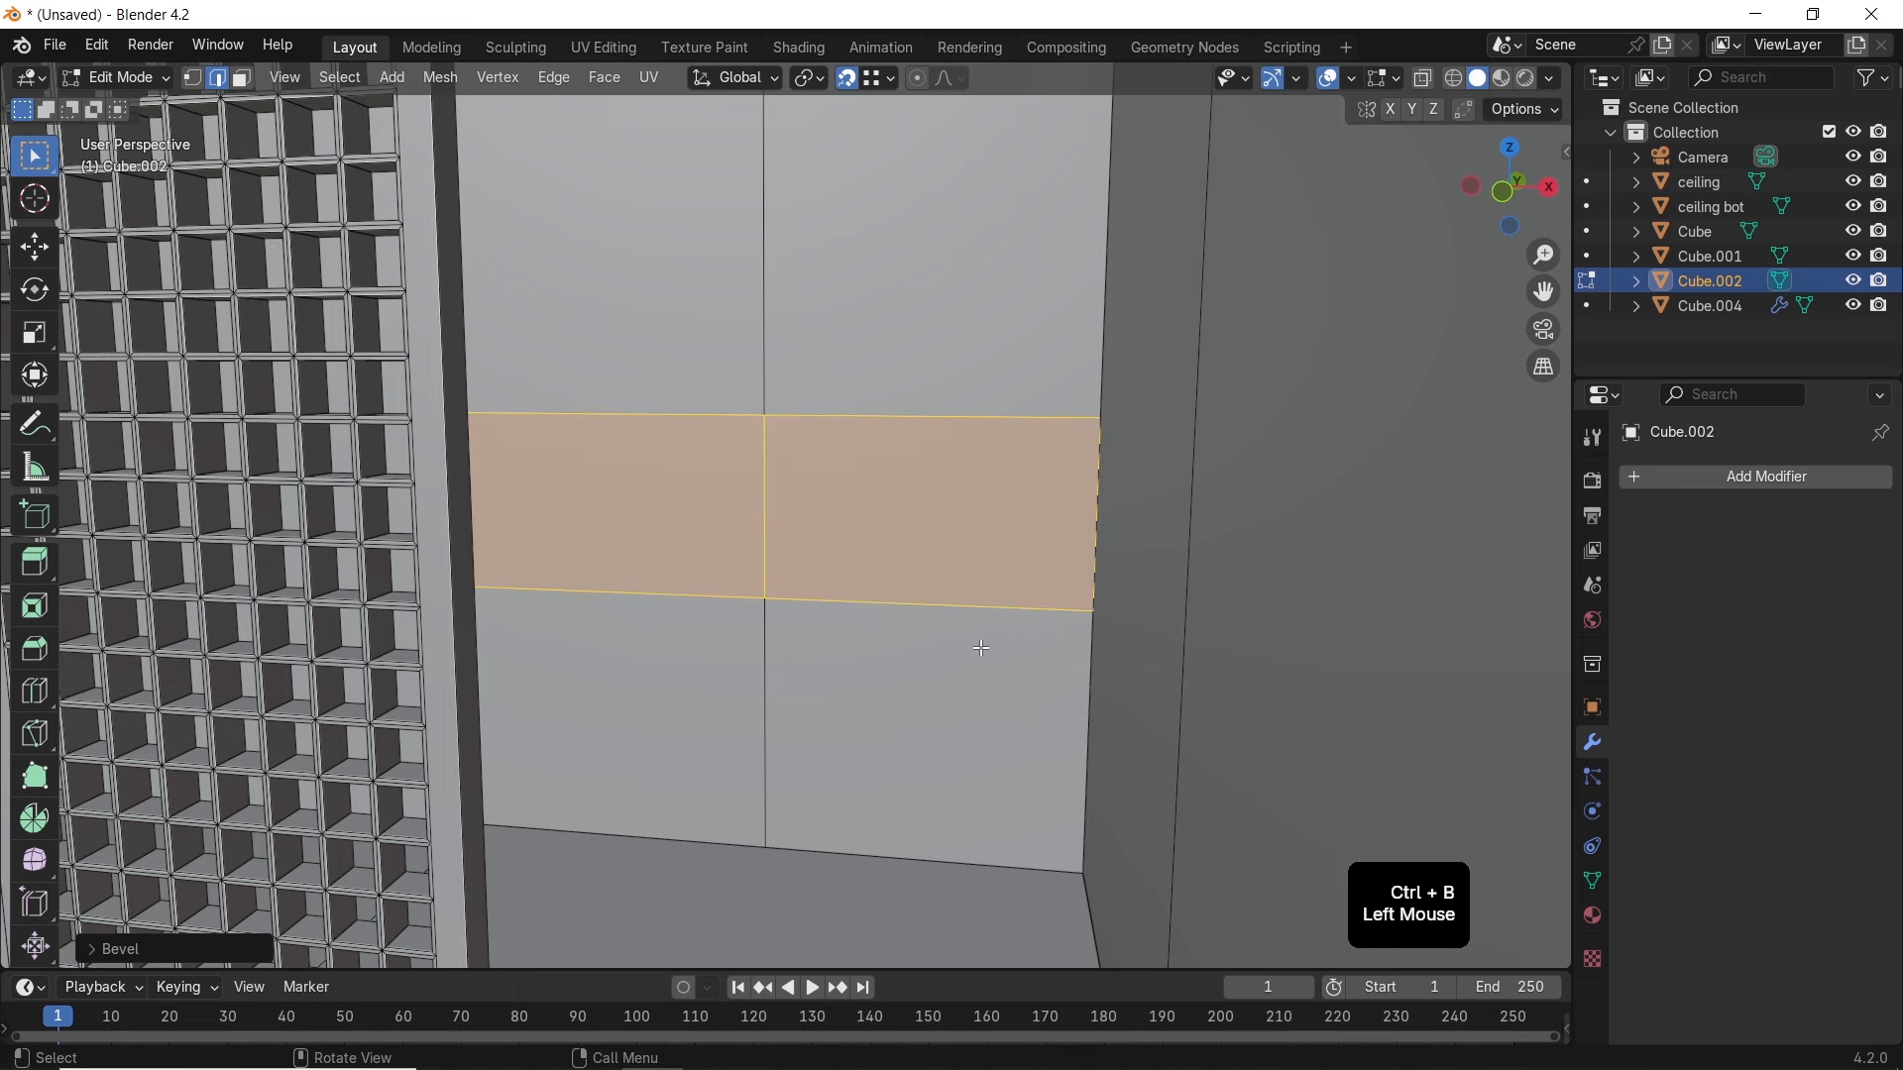
{"action": "key", "text": "g"}
{"action": "key", "text": "z"}
{"action": "left_click", "coordinate": [966, 595]}
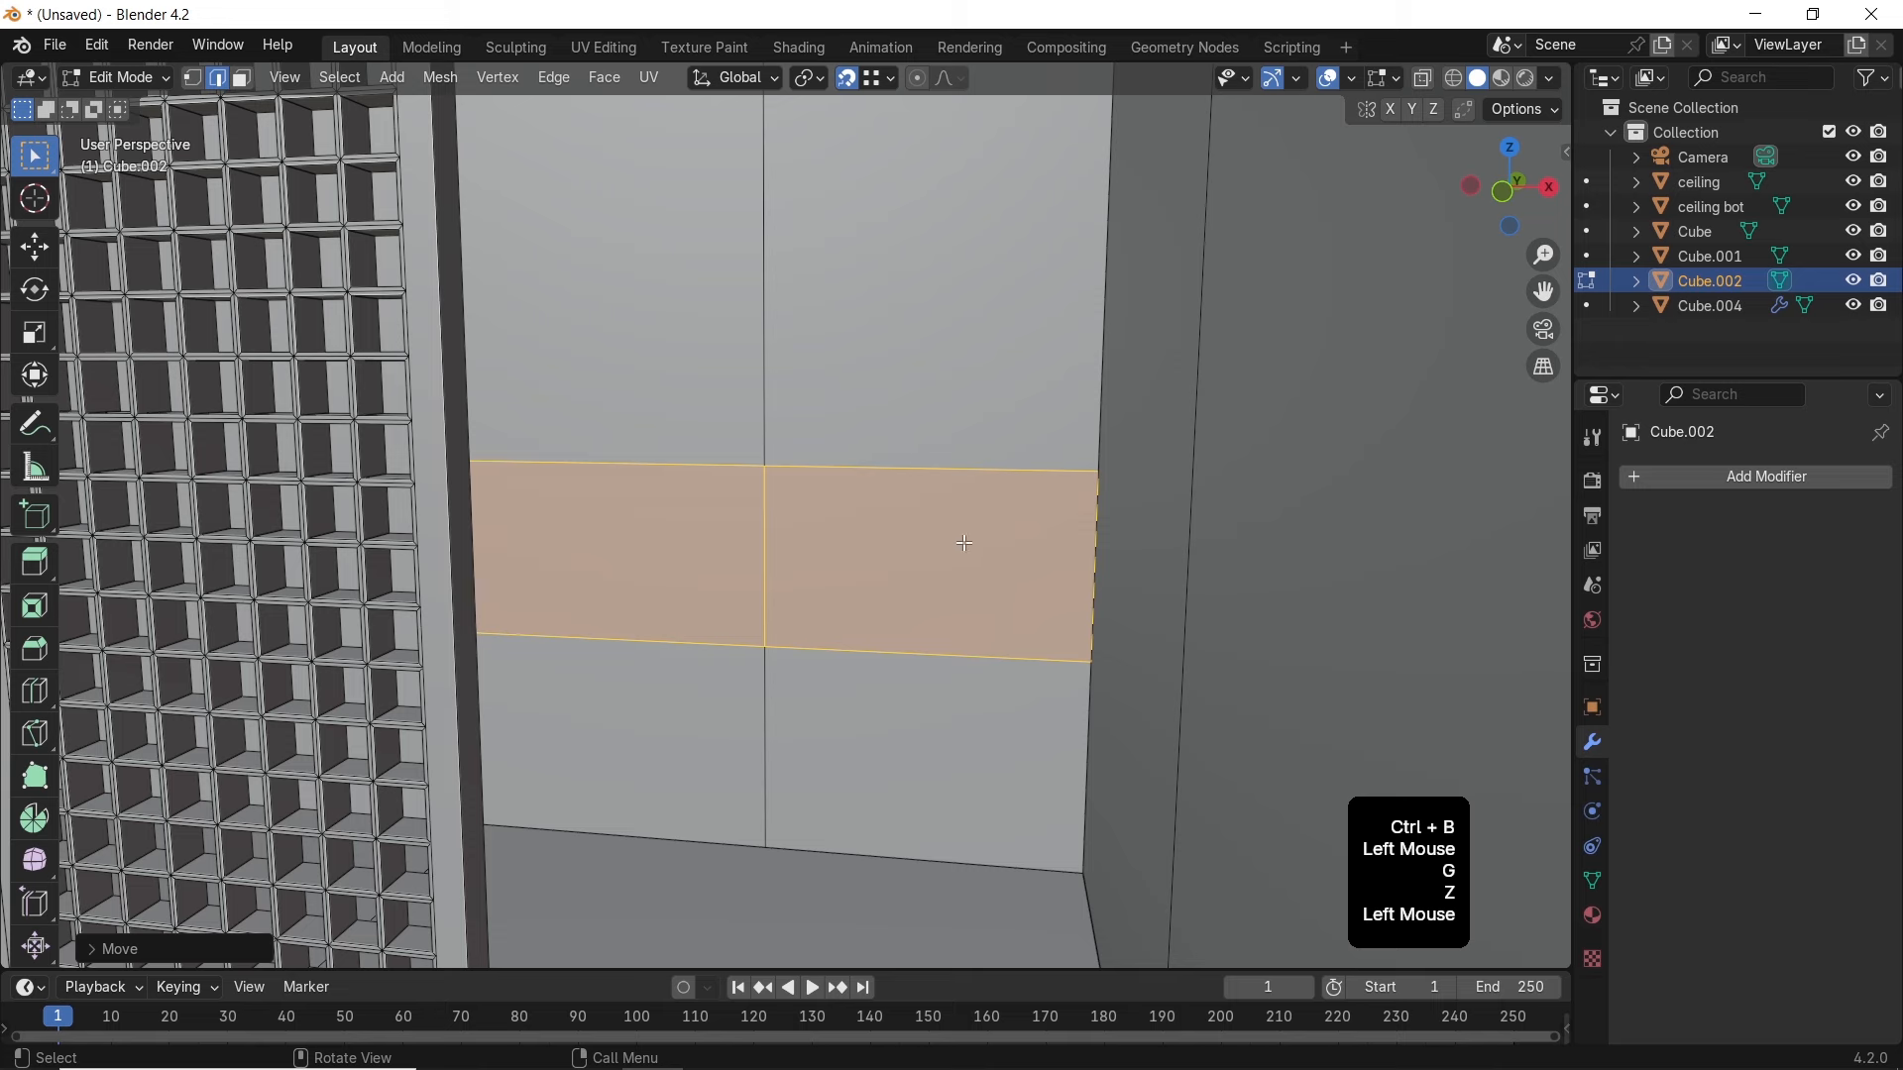
Add a centred horizontal loop cut through the band and dissolve its half on the side away from the lattice
{"action": "scroll", "coordinate": [681, 514], "scroll_direction": "up", "scroll_amount": 1}
{"action": "middle_click_drag", "start_coordinate": [681, 514], "coordinate": [715, 544]}
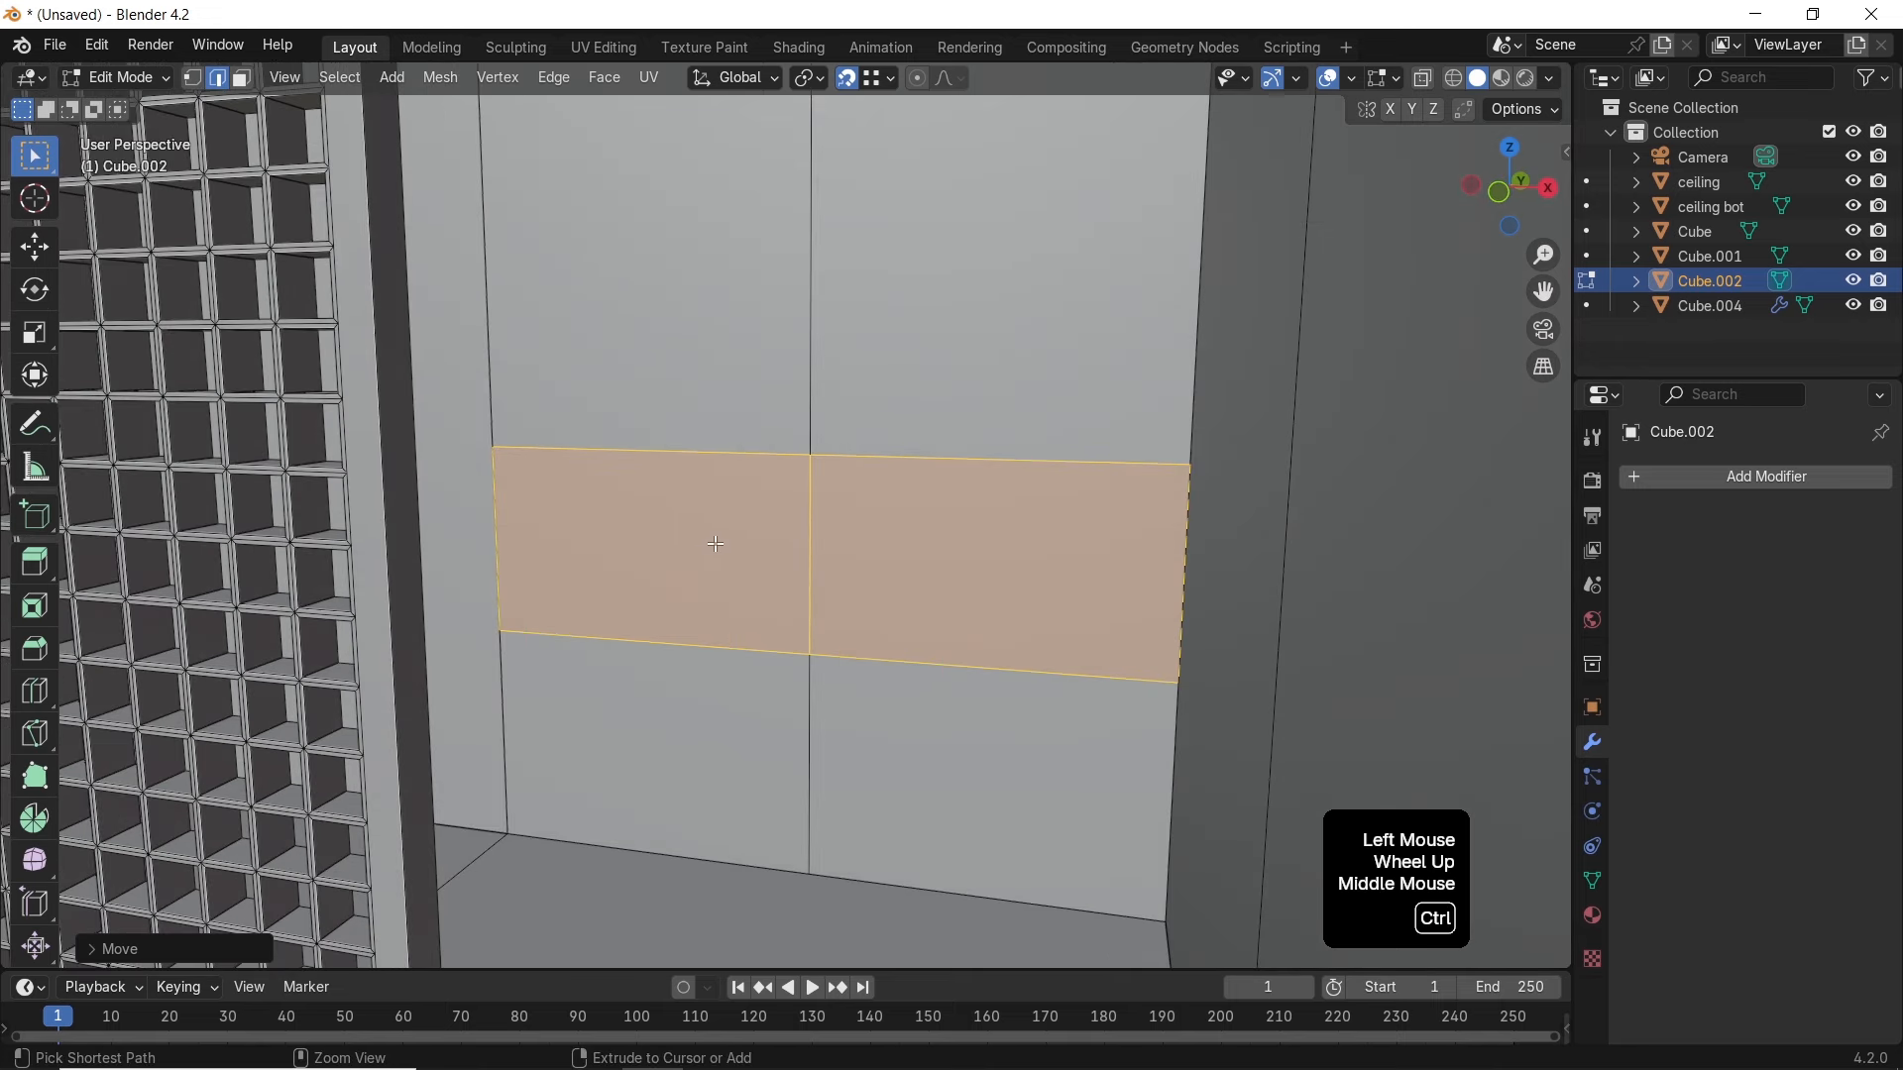
{"action": "key", "text": "ctrl+r"}
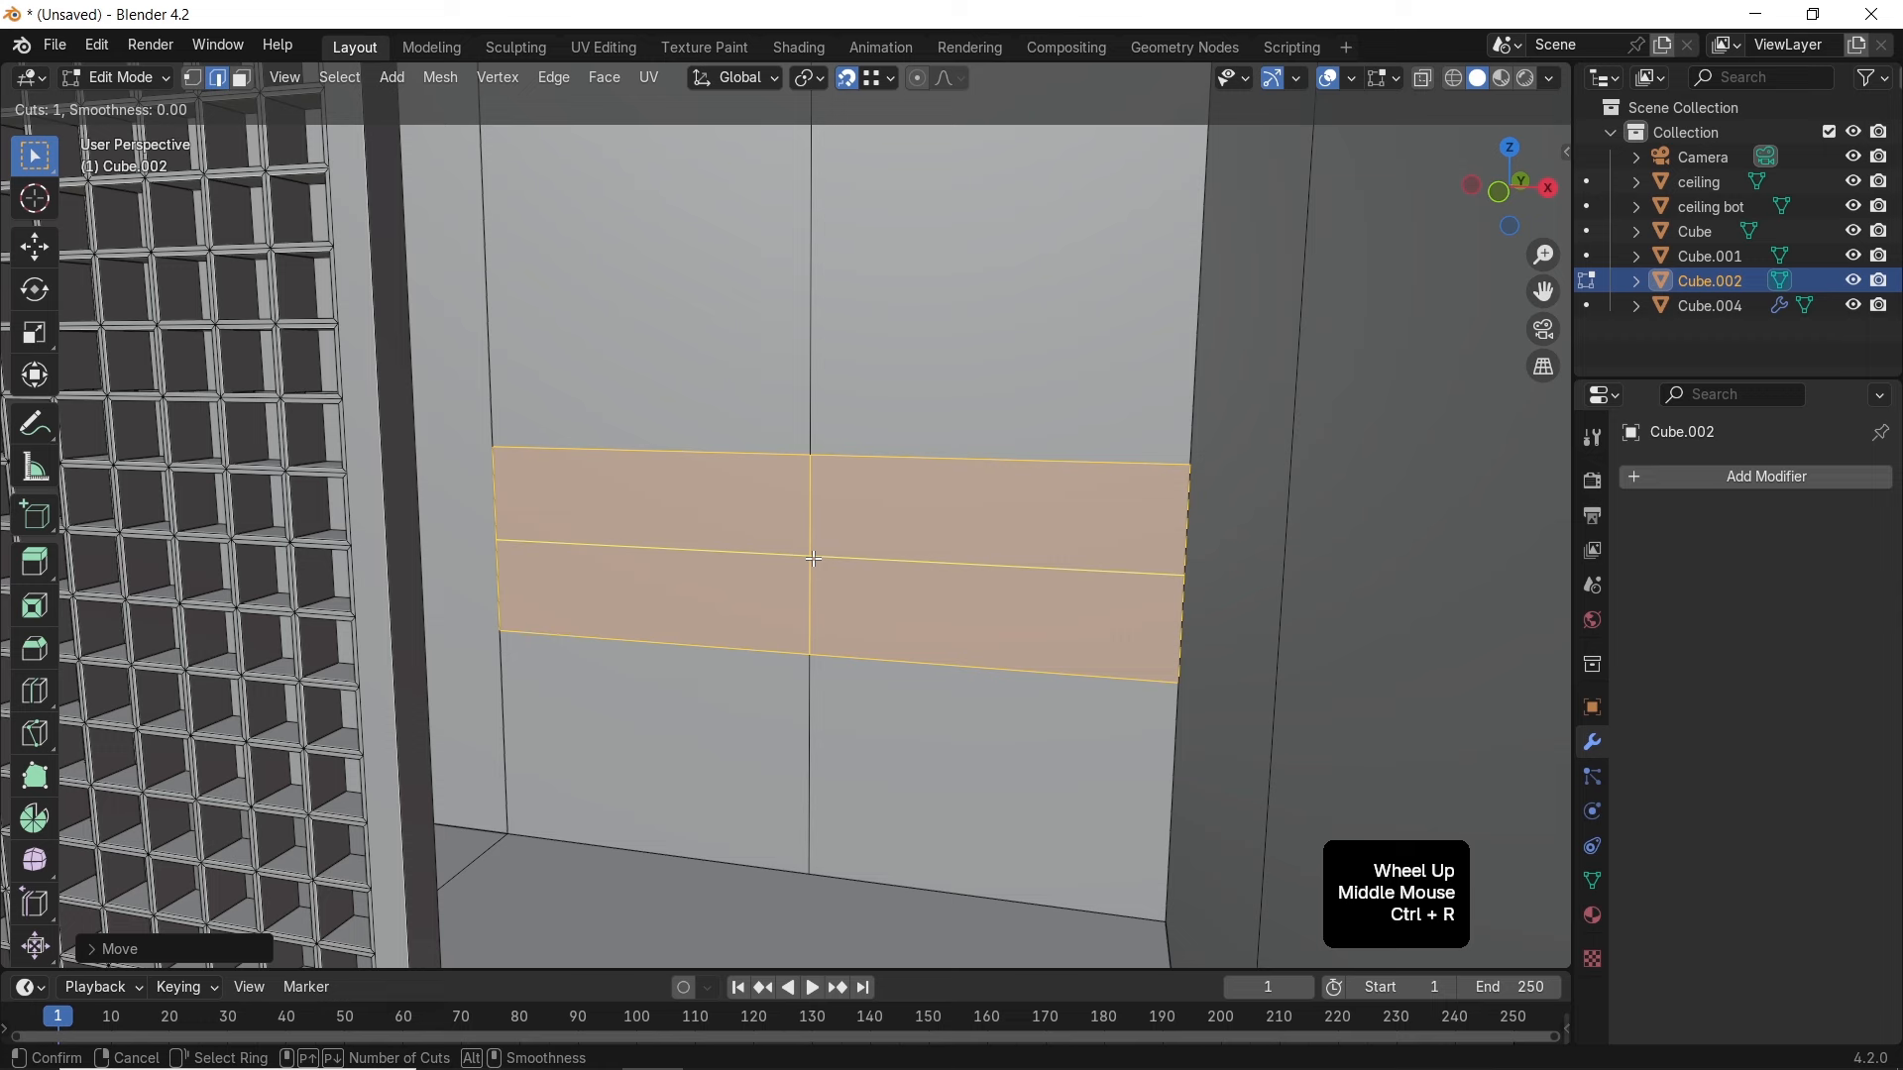
{"action": "left_click", "coordinate": [814, 560]}
{"action": "right_click", "coordinate": [900, 560]}
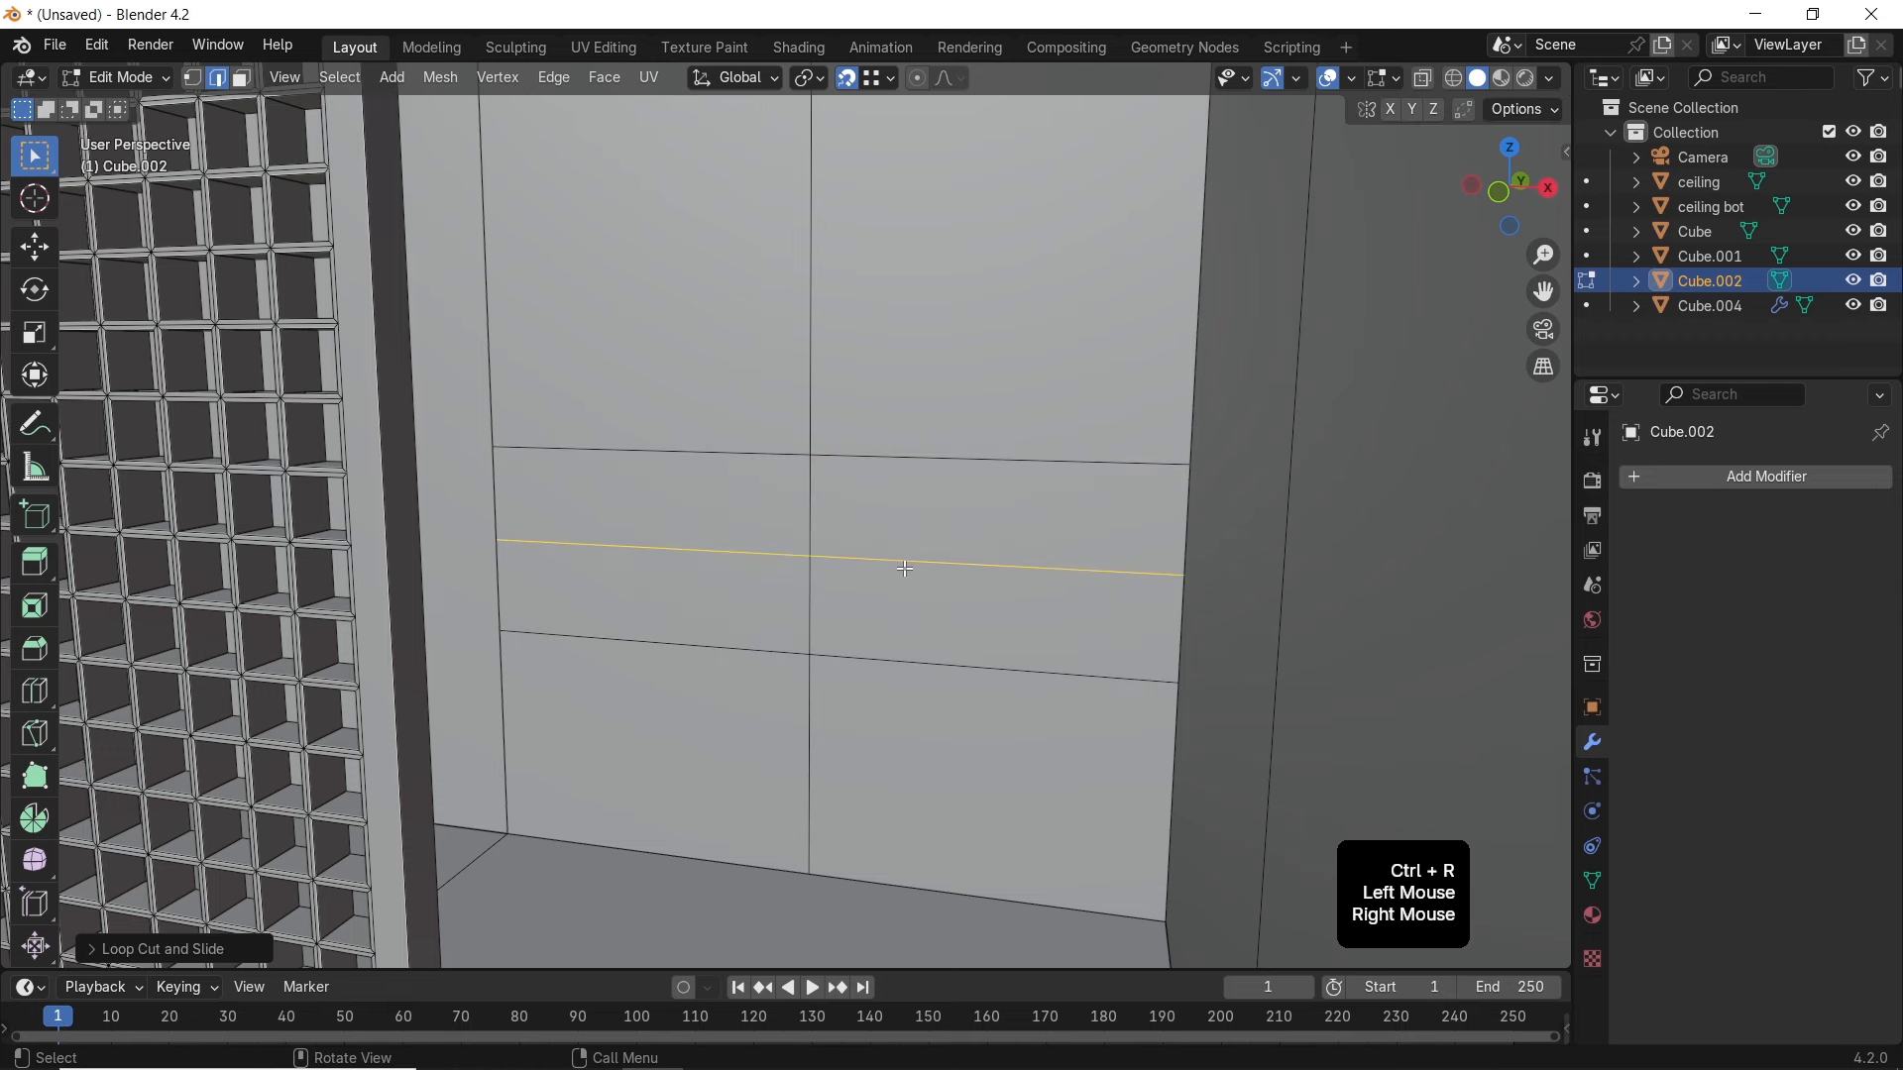
{"action": "left_click", "coordinate": [904, 569]}
{"action": "key", "text": "ctrl+x"}
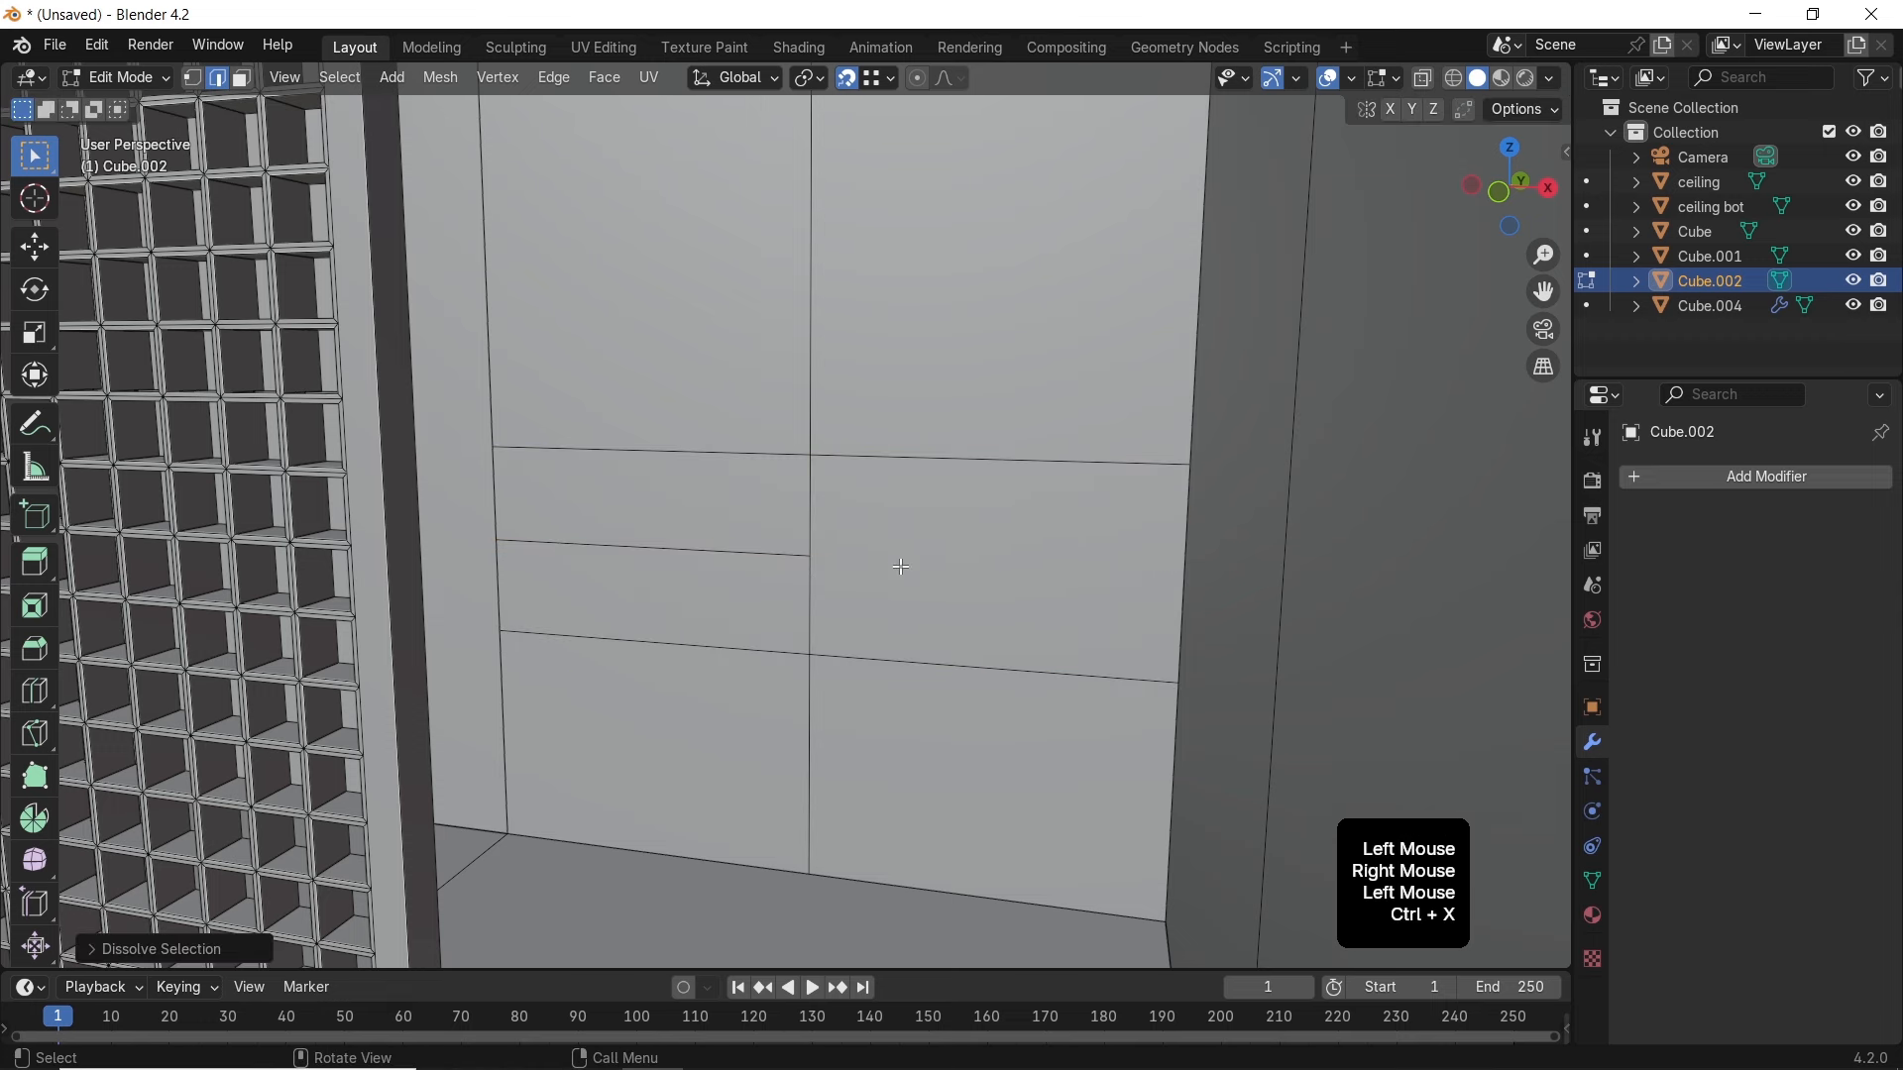
Select all inner seam edges of the wall panel, excluding its outer border edges
{"action": "middle_click_drag", "start_coordinate": [870, 532], "coordinate": [1015, 553]}
{"action": "scroll", "coordinate": [807, 519], "scroll_direction": "up", "scroll_amount": 5}
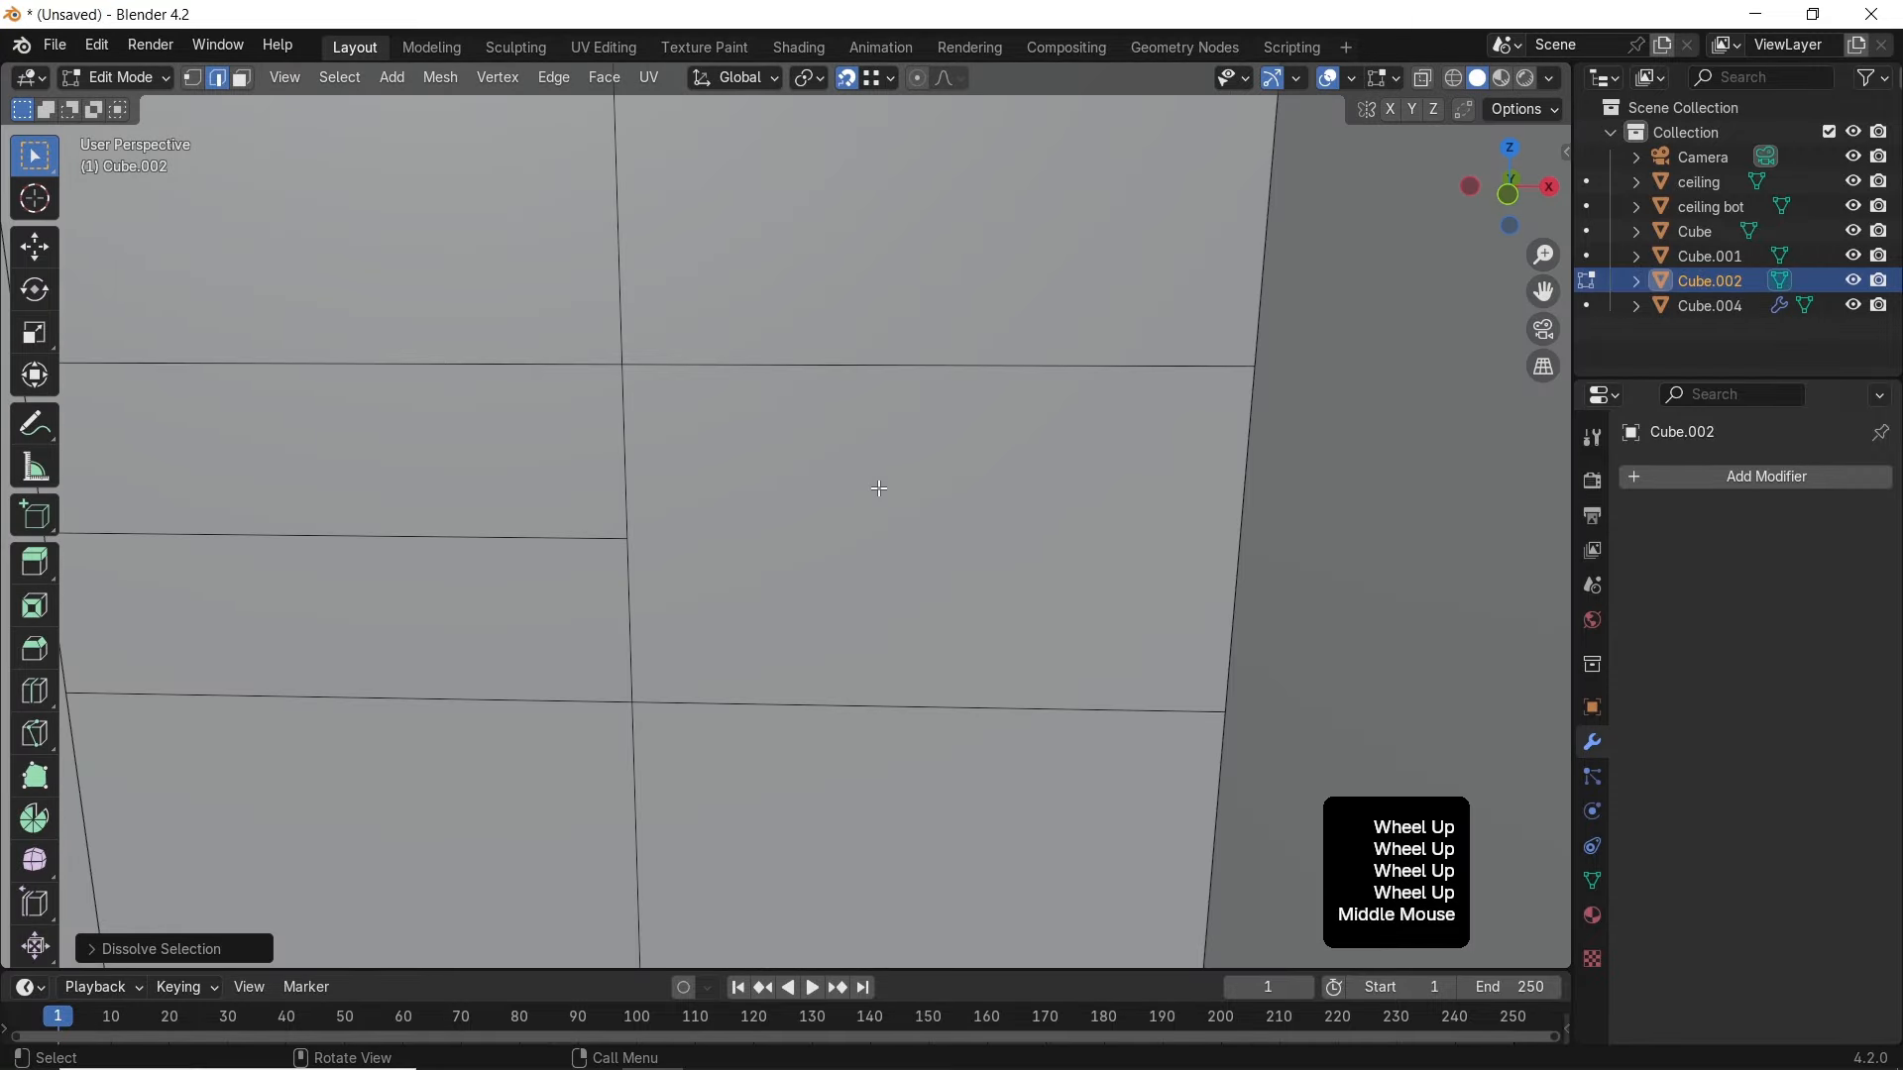
{"action": "middle_click_drag", "start_coordinate": [802, 410], "coordinate": [930, 599]}
{"action": "key", "text": "a"}
{"action": "scroll", "coordinate": [942, 595], "scroll_direction": "up", "scroll_amount": 4}
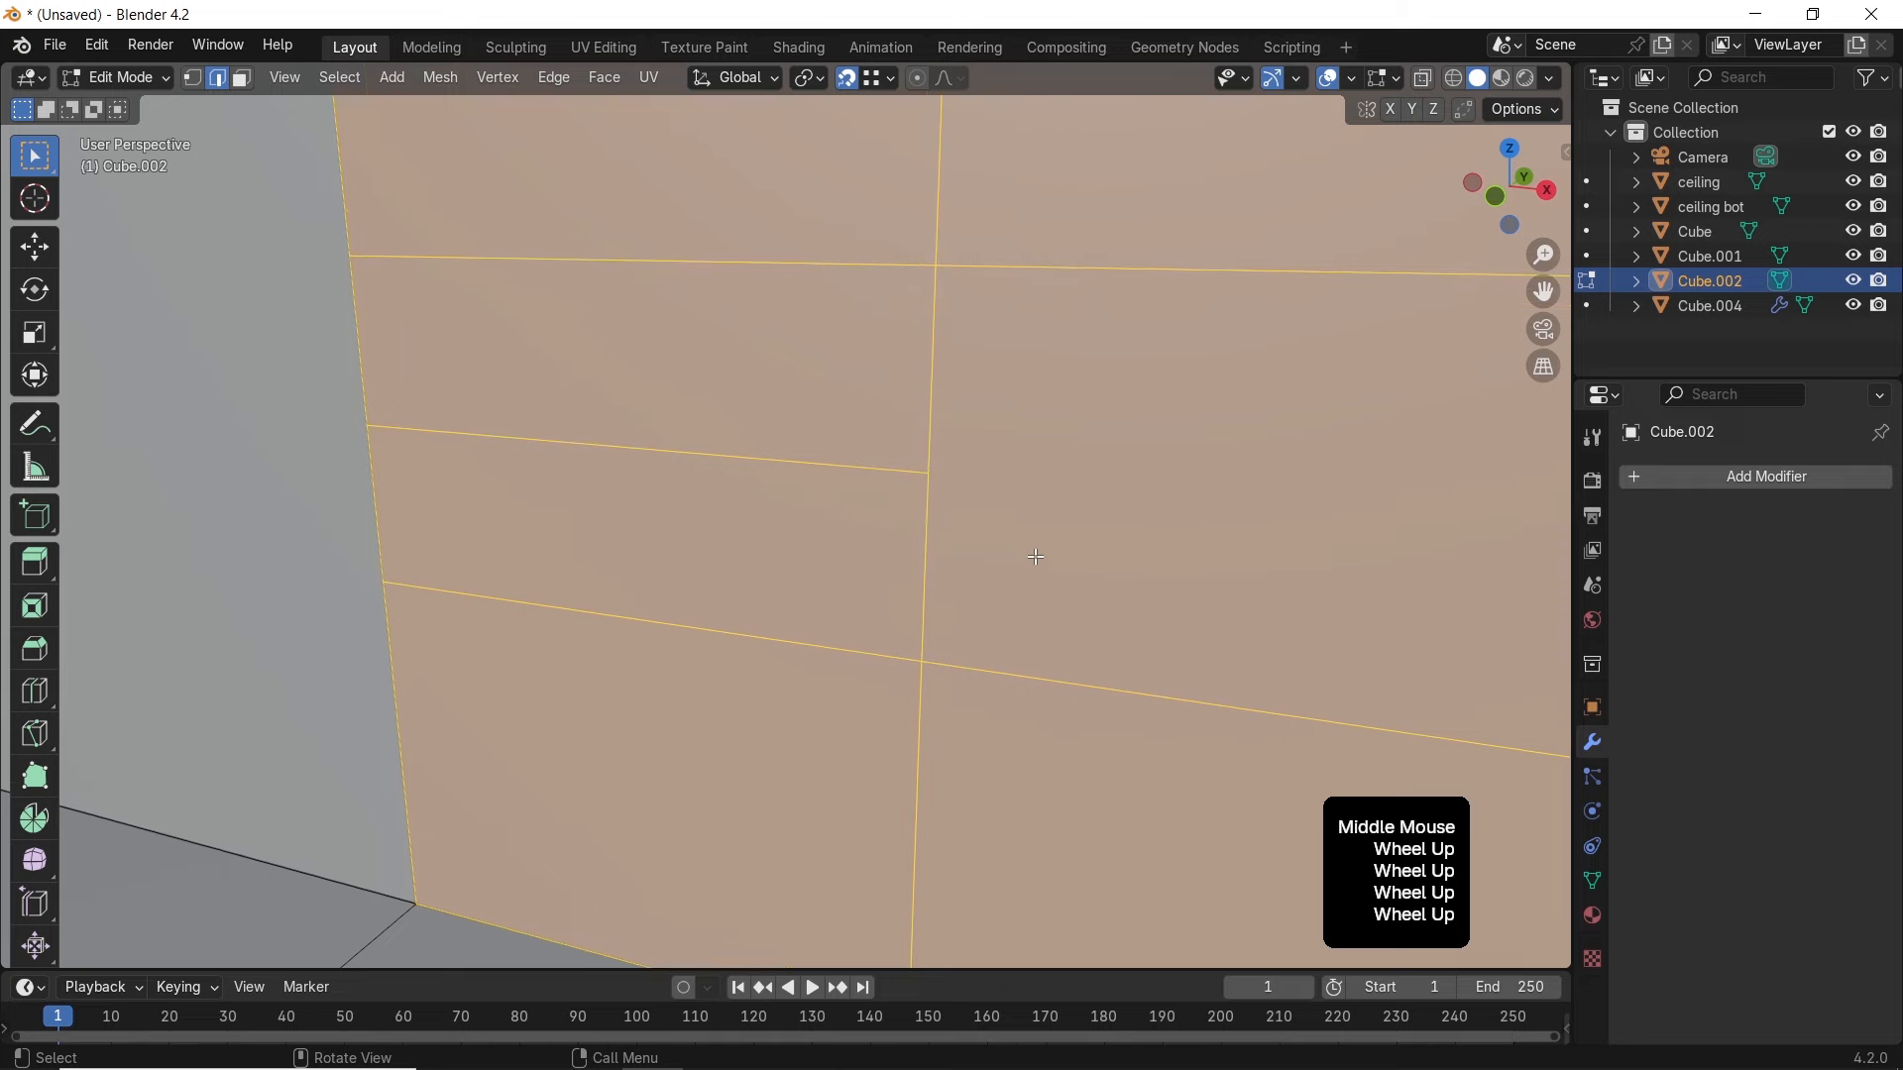
{"action": "scroll", "coordinate": [1035, 559], "scroll_direction": "down", "scroll_amount": 5}
{"action": "middle_click_drag", "start_coordinate": [1035, 559], "coordinate": [1150, 442]}
{"action": "key", "text": "alt+z"}
{"action": "scroll", "coordinate": [1045, 455], "scroll_direction": "down", "scroll_amount": 6}
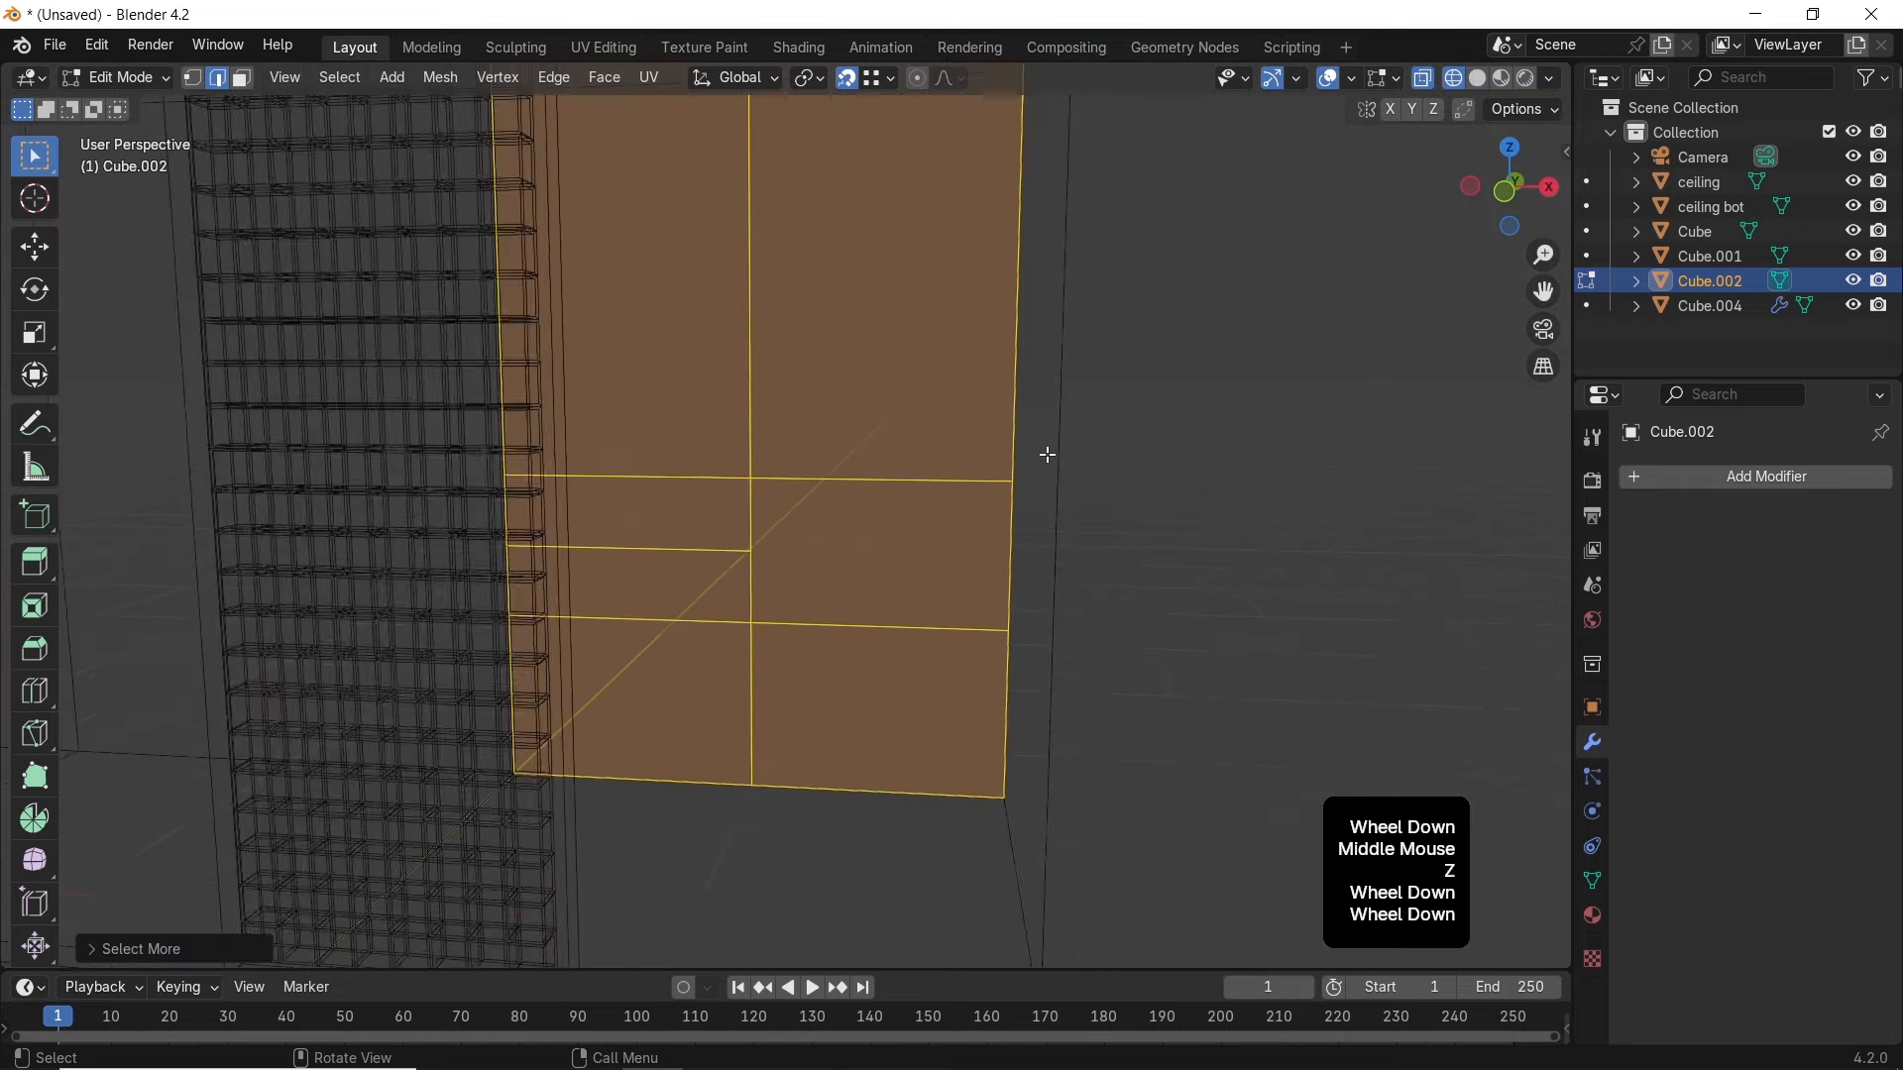
{"action": "left_click_drag", "start_coordinate": [898, 198], "coordinate": [922, 580], "text": "ctrl"}
{"action": "left_click_drag", "start_coordinate": [539, 181], "coordinate": [666, 765], "text": "ctrl"}
{"action": "left_click_drag", "start_coordinate": [608, 645], "coordinate": [1056, 765], "text": "ctrl"}
{"action": "scroll", "coordinate": [888, 645], "scroll_direction": "up", "scroll_amount": 4}
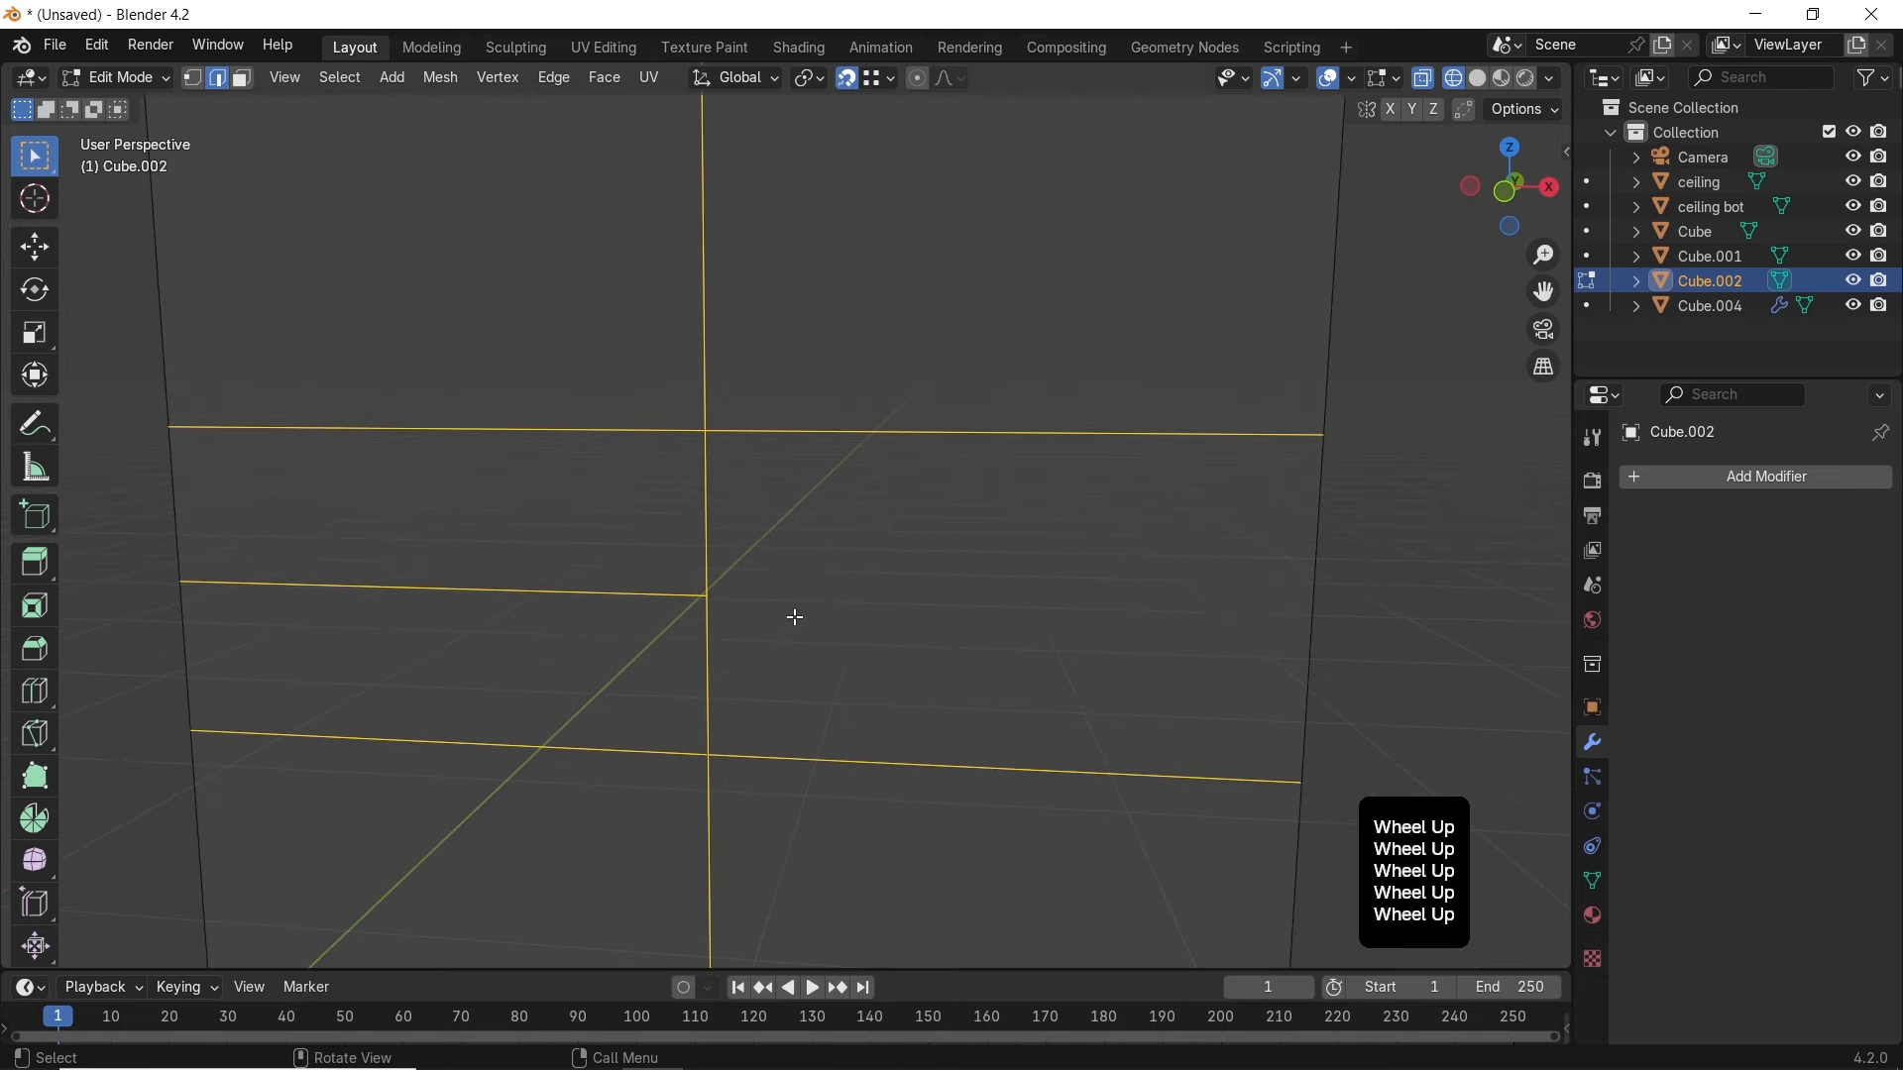
{"action": "key", "text": "z"}
Try to bevel the selected seam edges into narrow strips
{"action": "key", "text": "ctrl+b"}
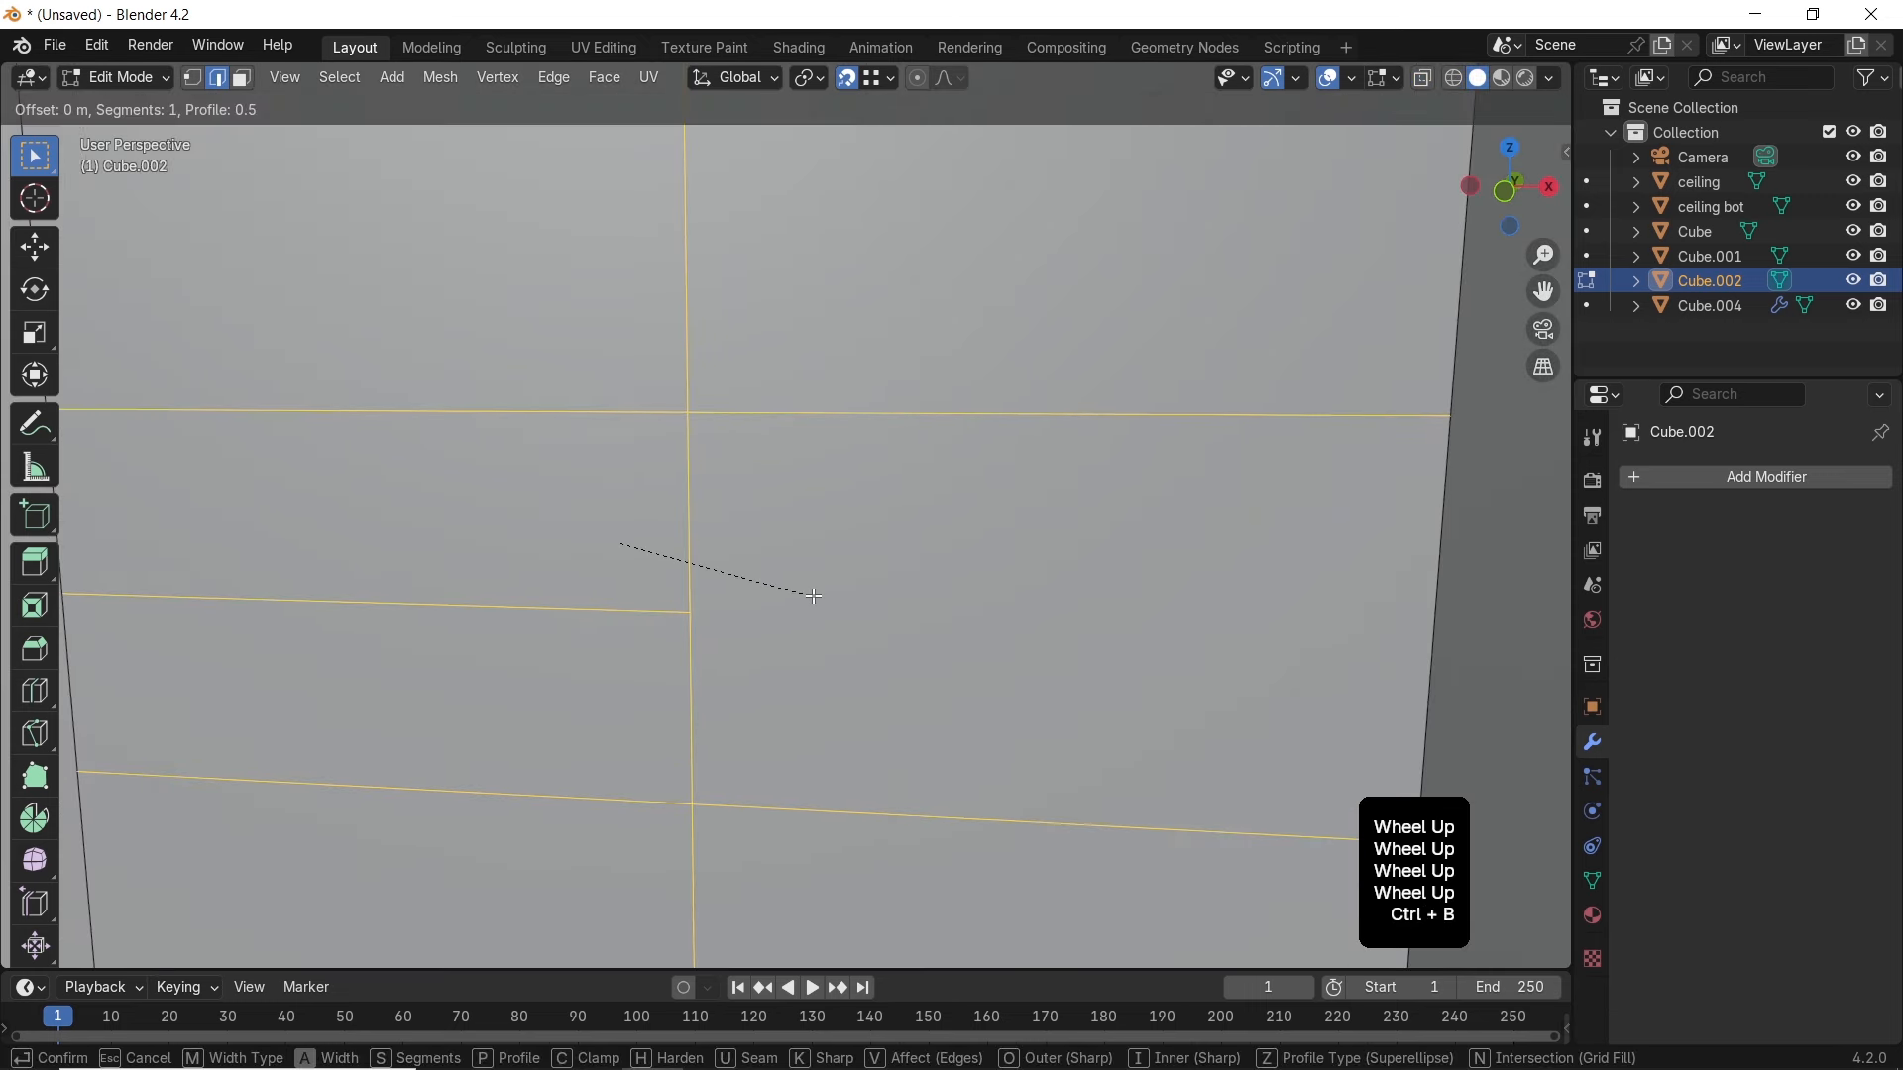
{"action": "left_click", "coordinate": [837, 576], "text": "shift"}
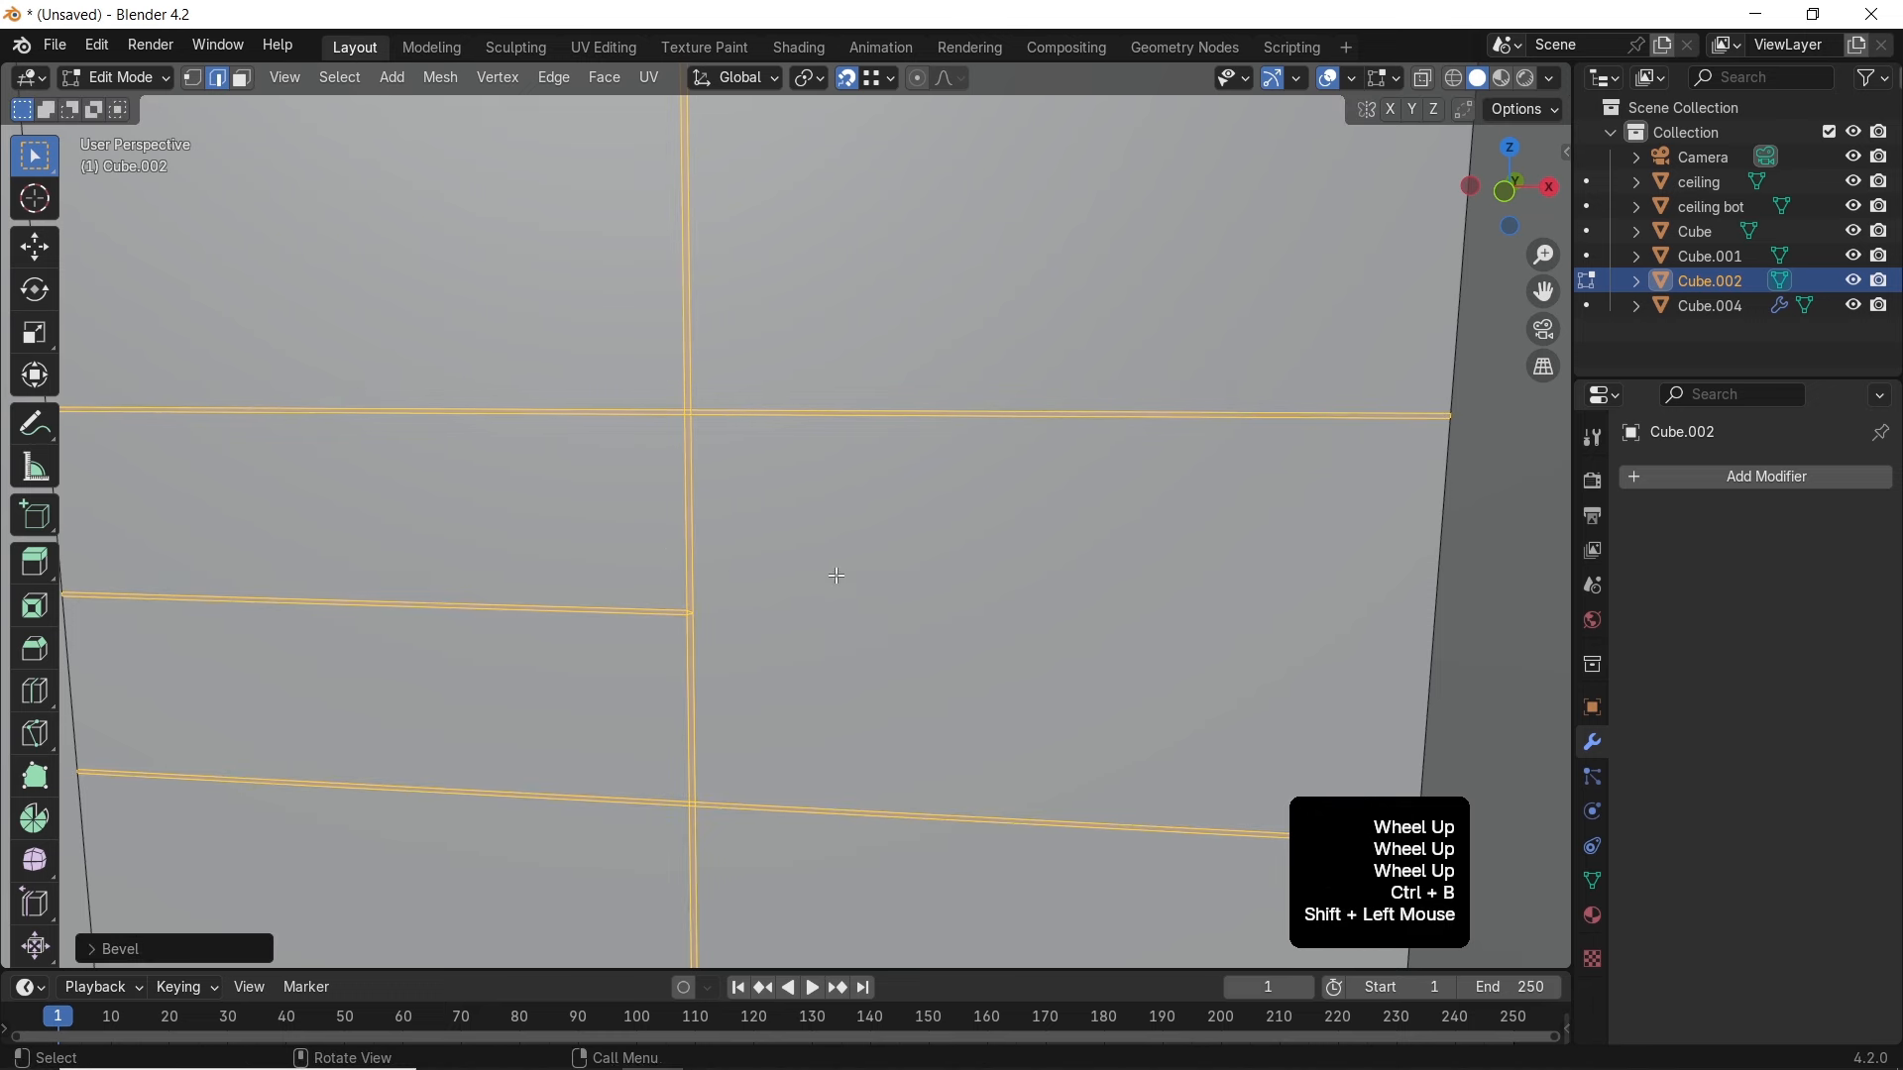
{"action": "middle_click_drag", "start_coordinate": [838, 564], "coordinate": [788, 575]}
{"action": "scroll", "coordinate": [788, 575], "scroll_direction": "up", "scroll_amount": 1}
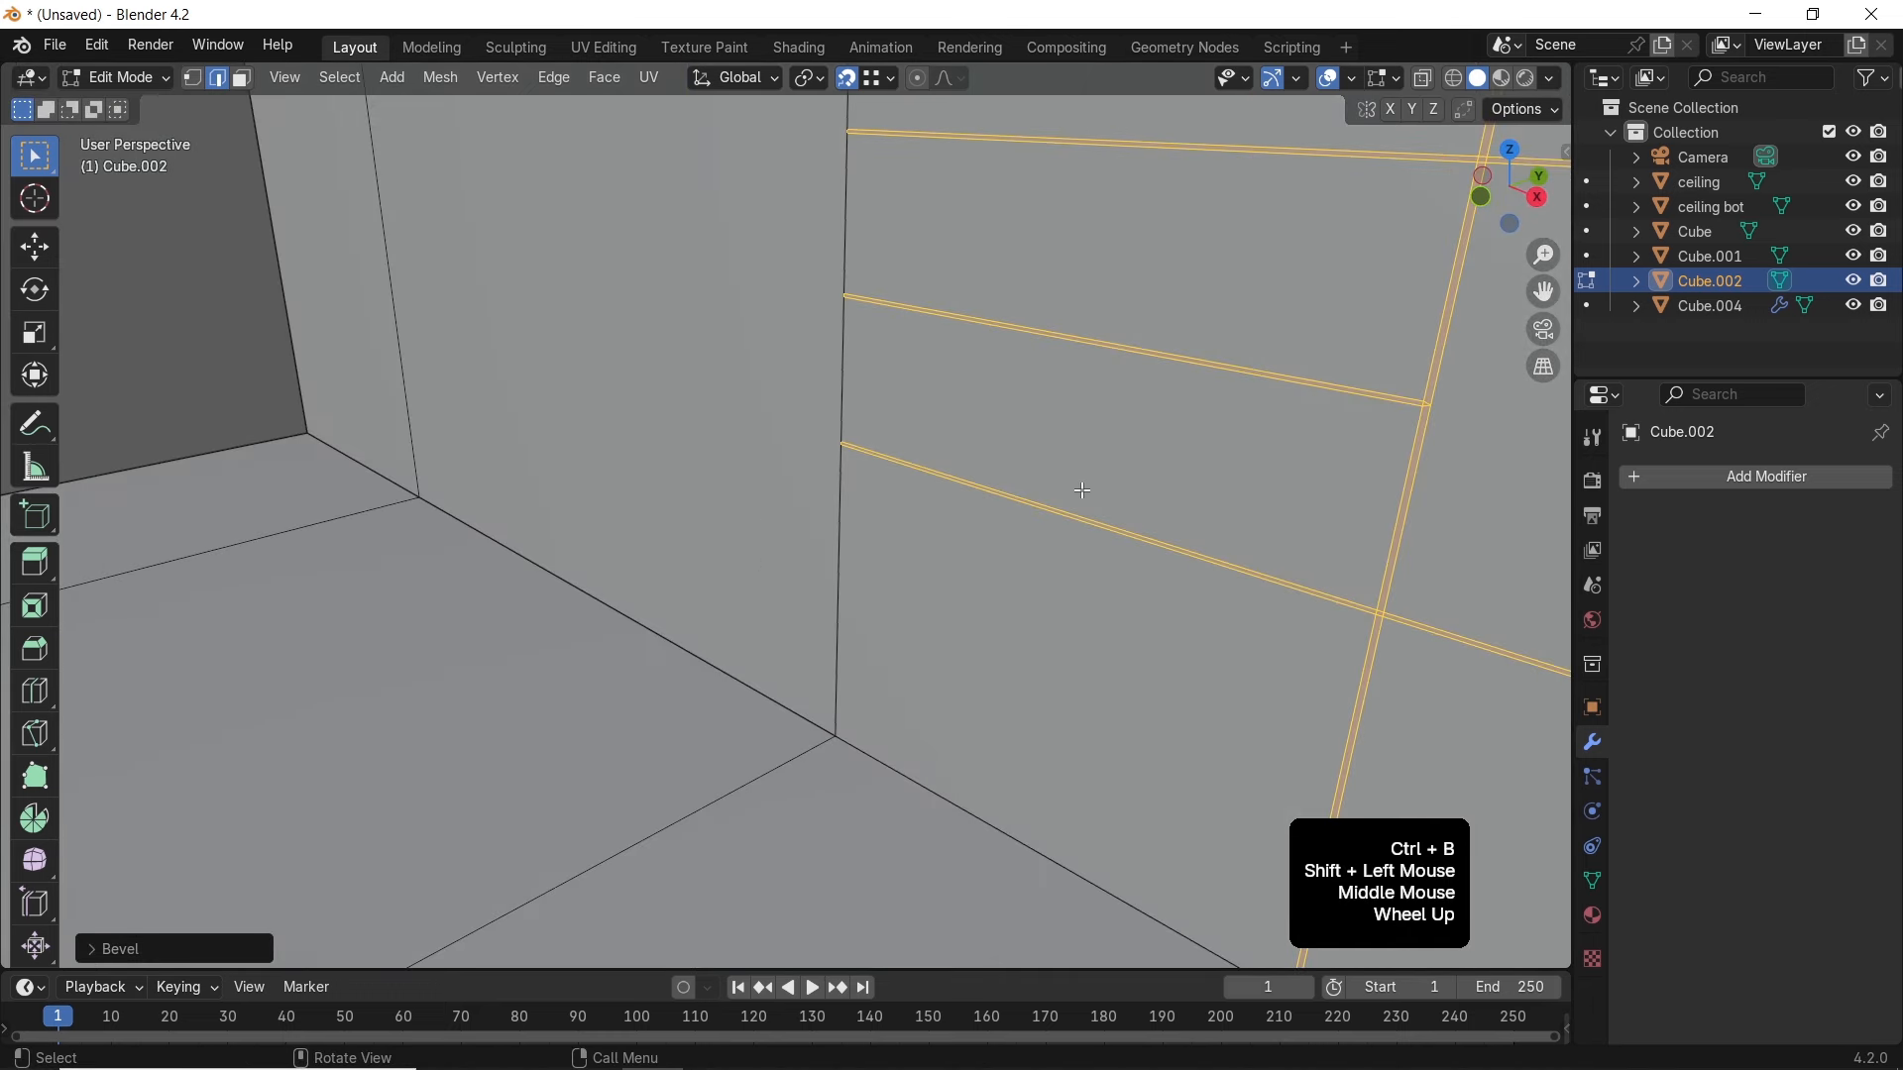
{"action": "key", "text": "ctrl+z"}
Apply the wall panel's transform in Object Mode and return to Edit Mode
{"action": "key", "text": "Tab"}
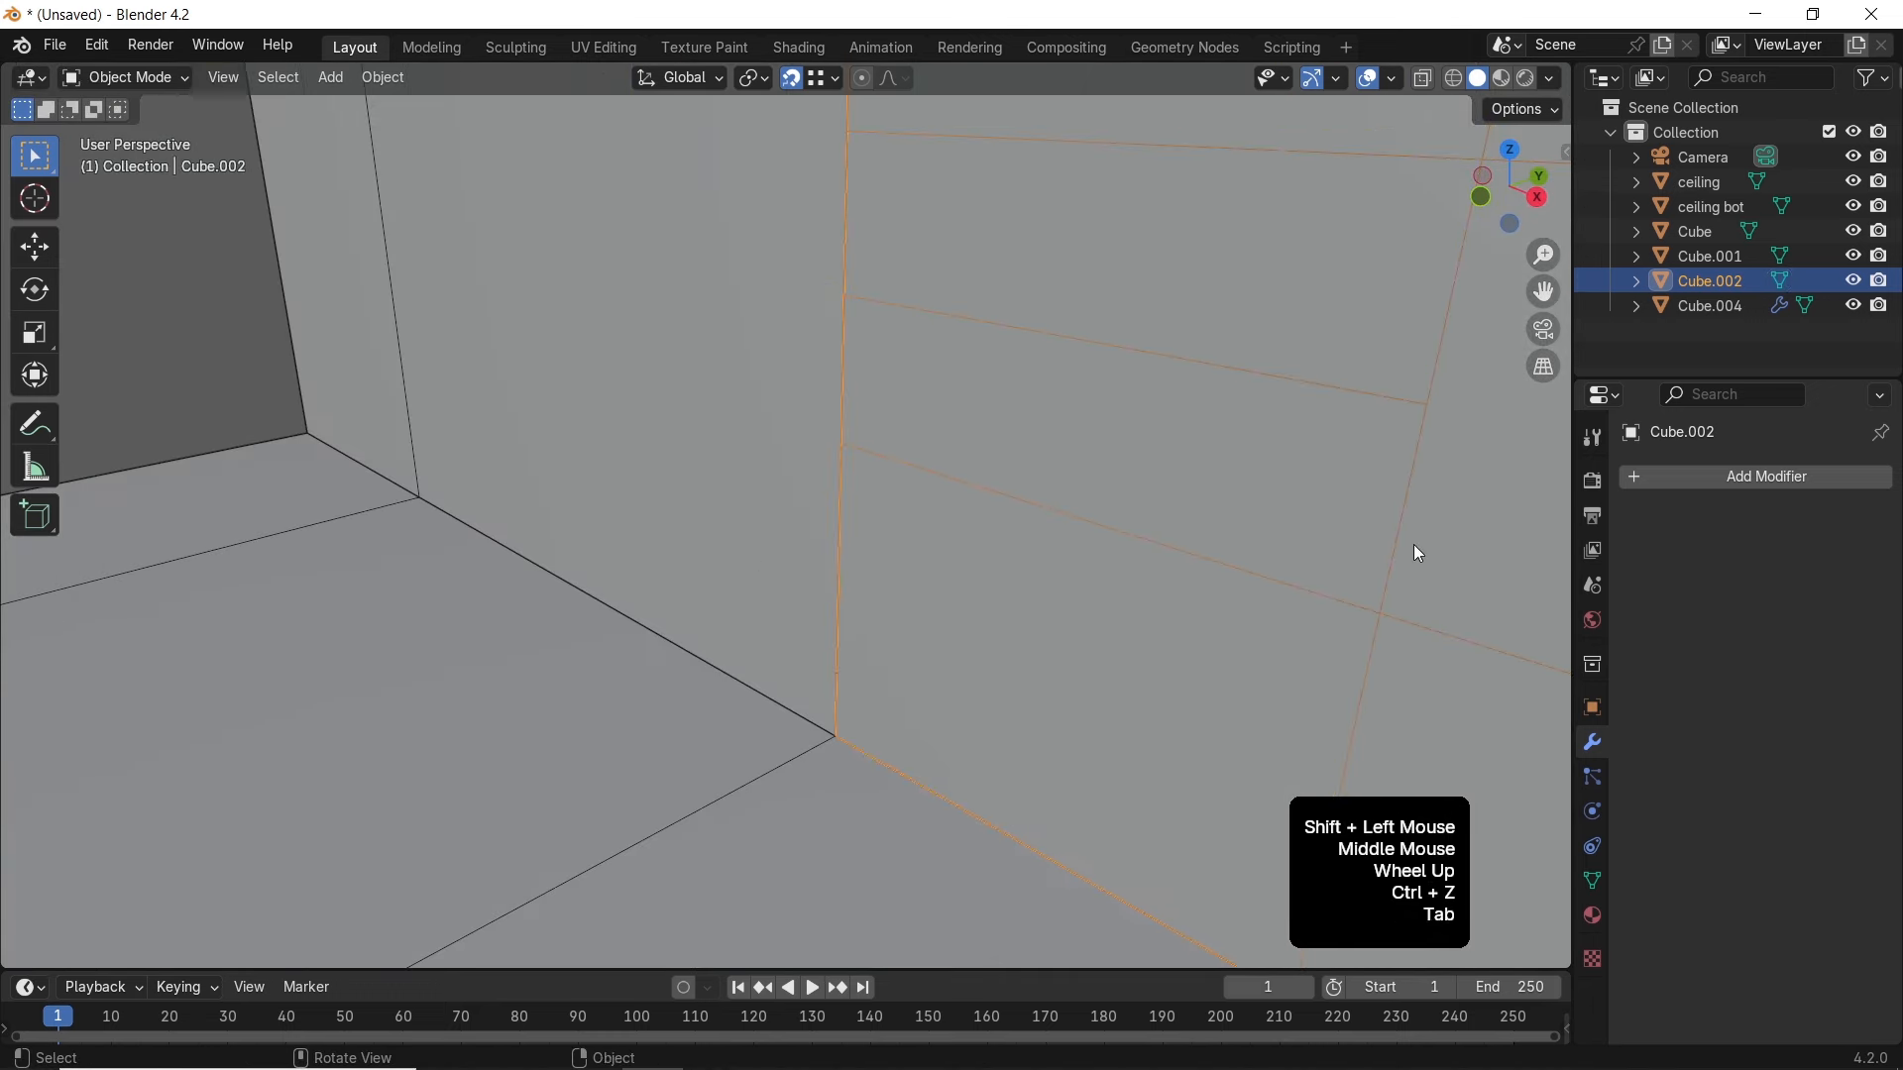
{"action": "key", "text": "ctrl+a"}
{"action": "left_click", "coordinate": [1413, 544]}
{"action": "key", "text": "Tab"}
Bevel the selected seam edges of the wall panel into thin strips with an offset of about 0.0035 m
{"action": "middle_click_drag", "start_coordinate": [776, 682], "coordinate": [729, 689], "text": "shift"}
{"action": "key", "text": "KP_Decimal"}
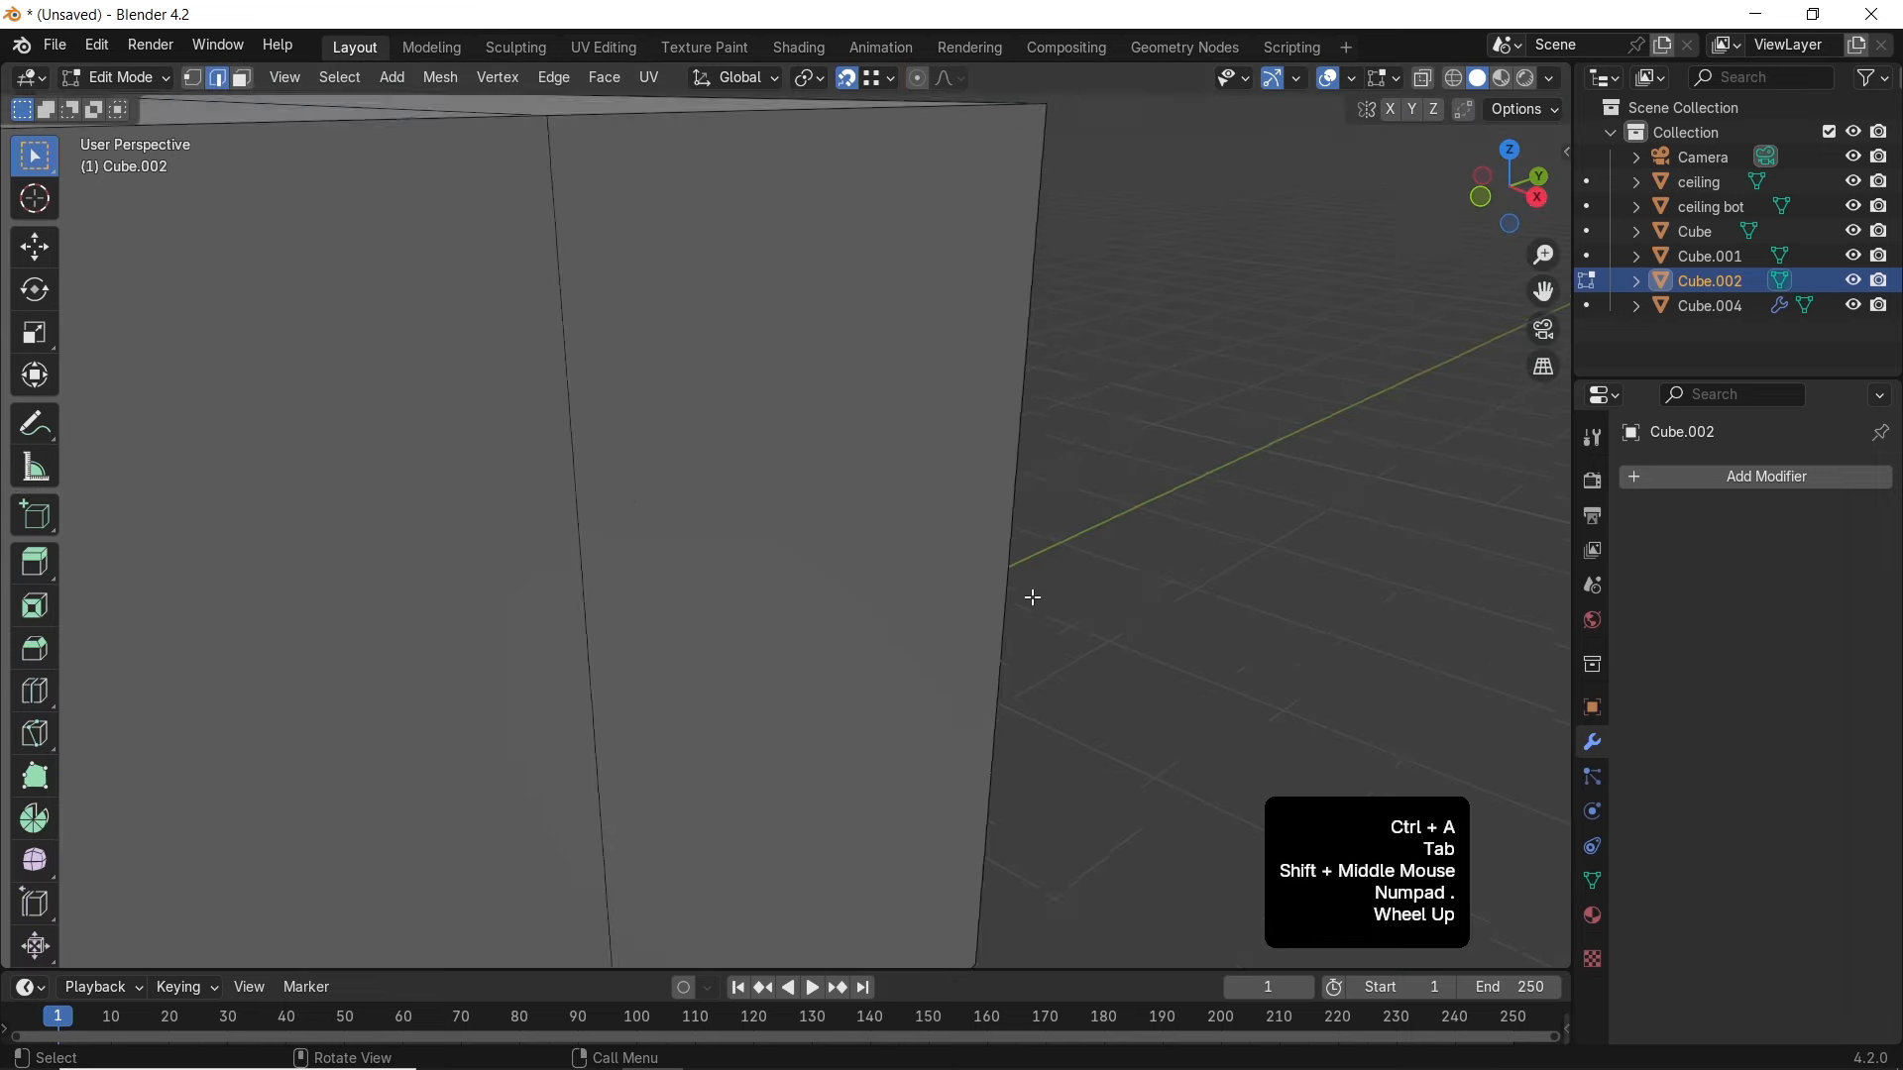
{"action": "scroll", "coordinate": [1031, 595], "scroll_direction": "up", "scroll_amount": 4}
{"action": "middle_click_drag", "start_coordinate": [961, 637], "coordinate": [1037, 459]}
{"action": "scroll", "coordinate": [1037, 459], "scroll_direction": "up", "scroll_amount": 2}
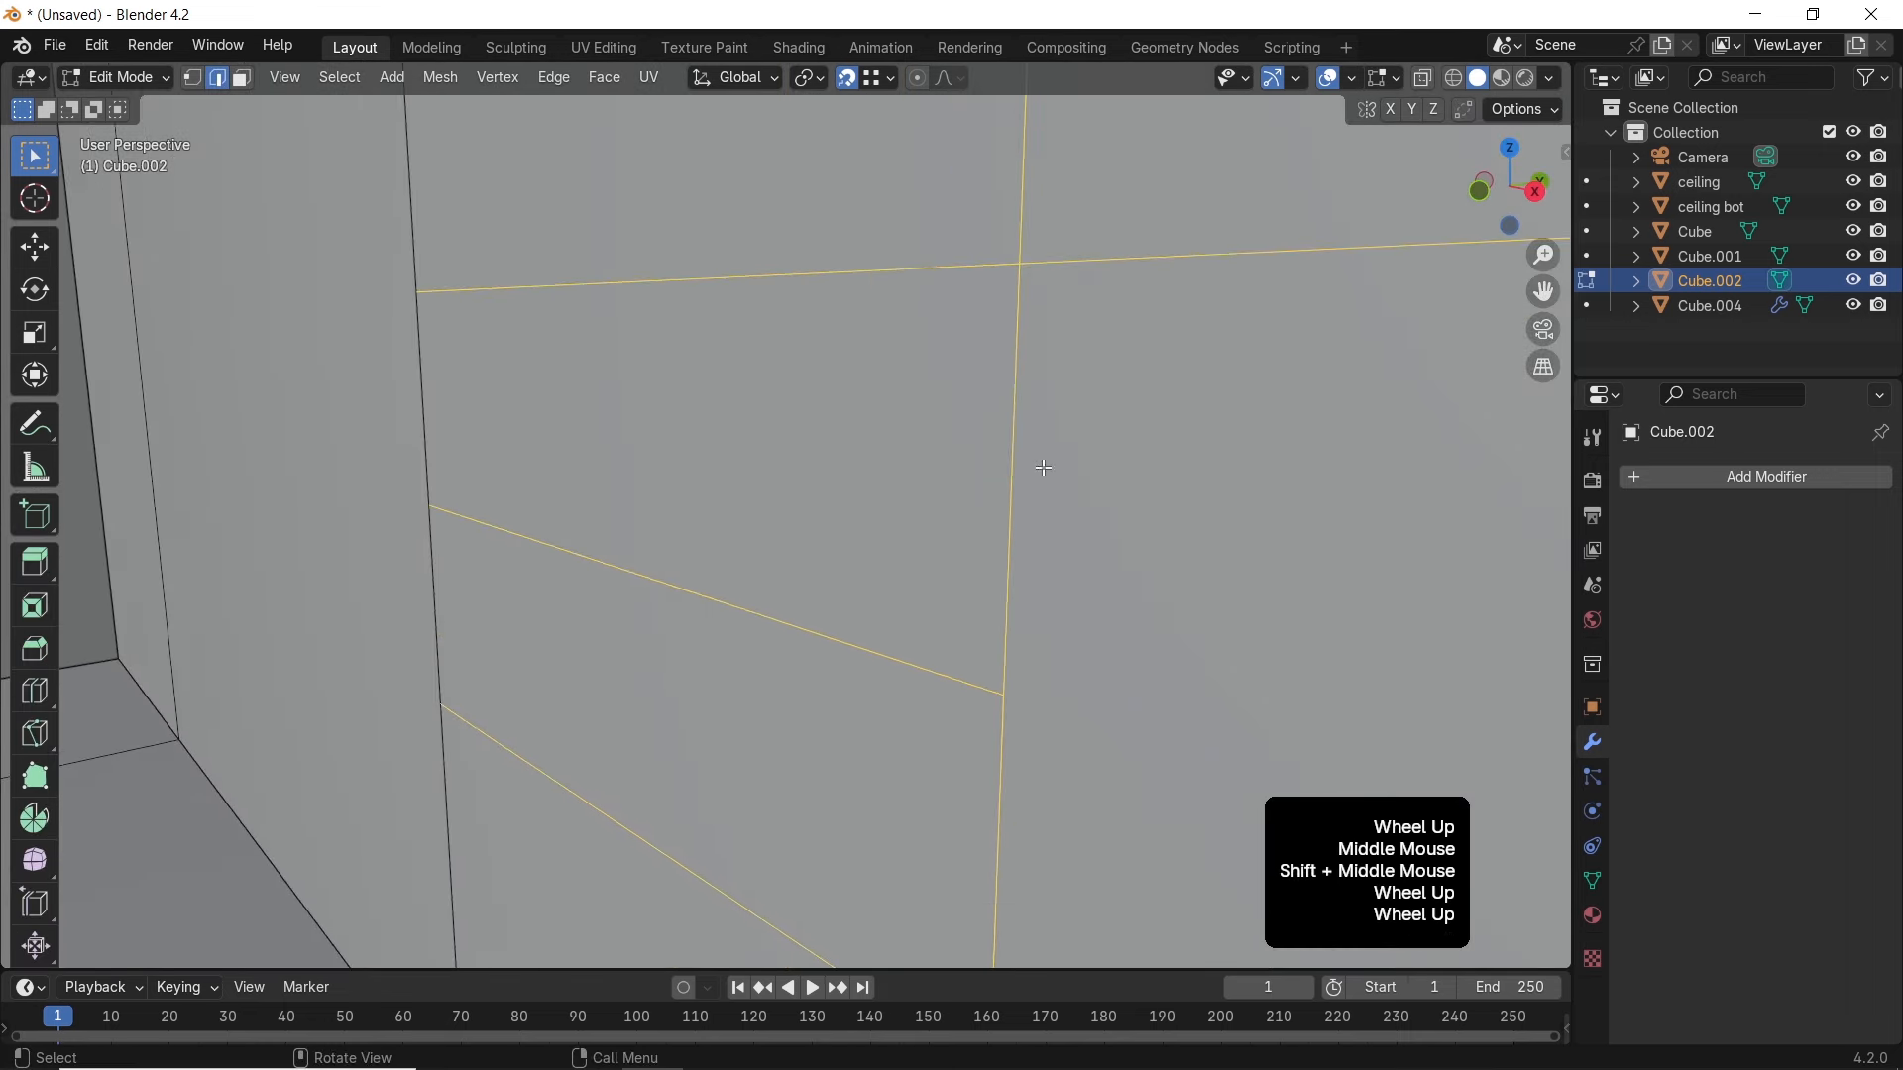
{"action": "key", "text": "ctrl+b"}
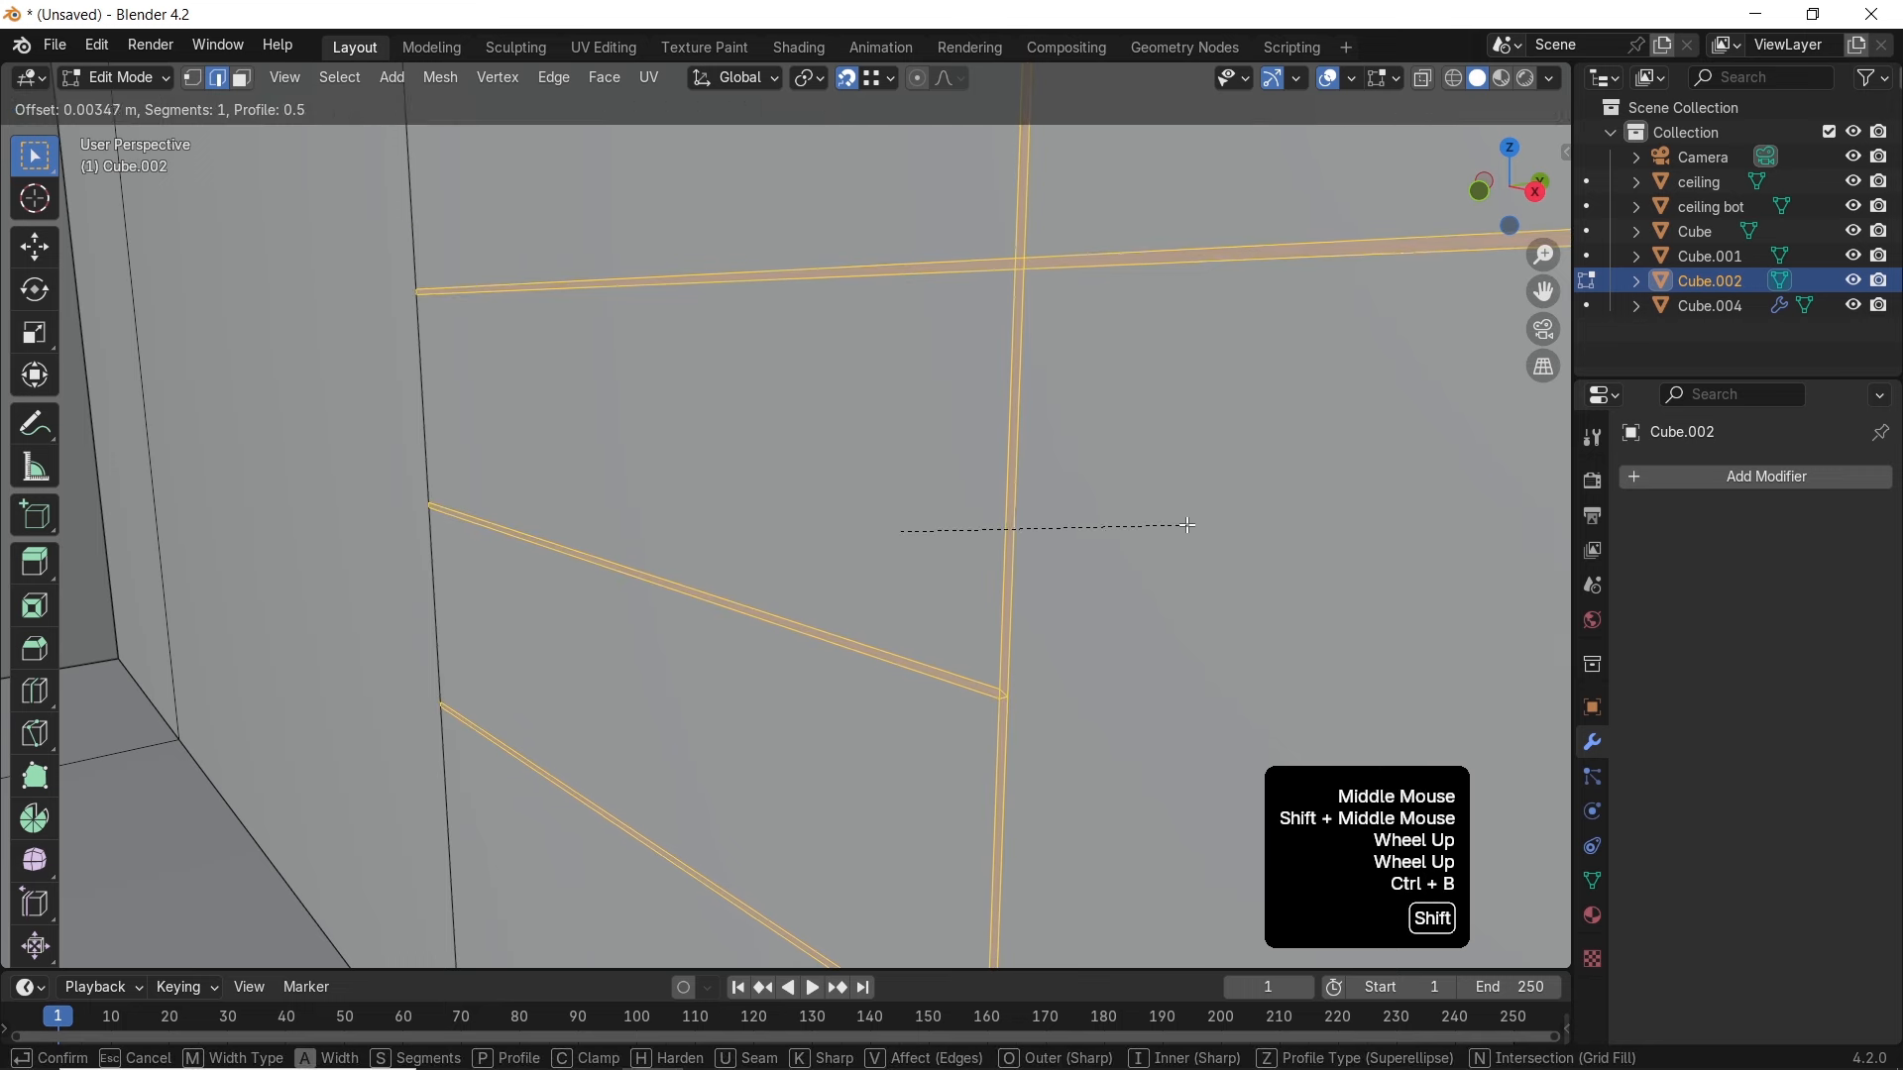
{"action": "left_click", "coordinate": [1170, 516], "text": "shift"}
{"action": "middle_click_drag", "start_coordinate": [1155, 501], "coordinate": [1114, 552]}
Extrude the thin seam strips slightly along their normal and grow the selection to include their side faces
{"action": "key", "text": "e"}
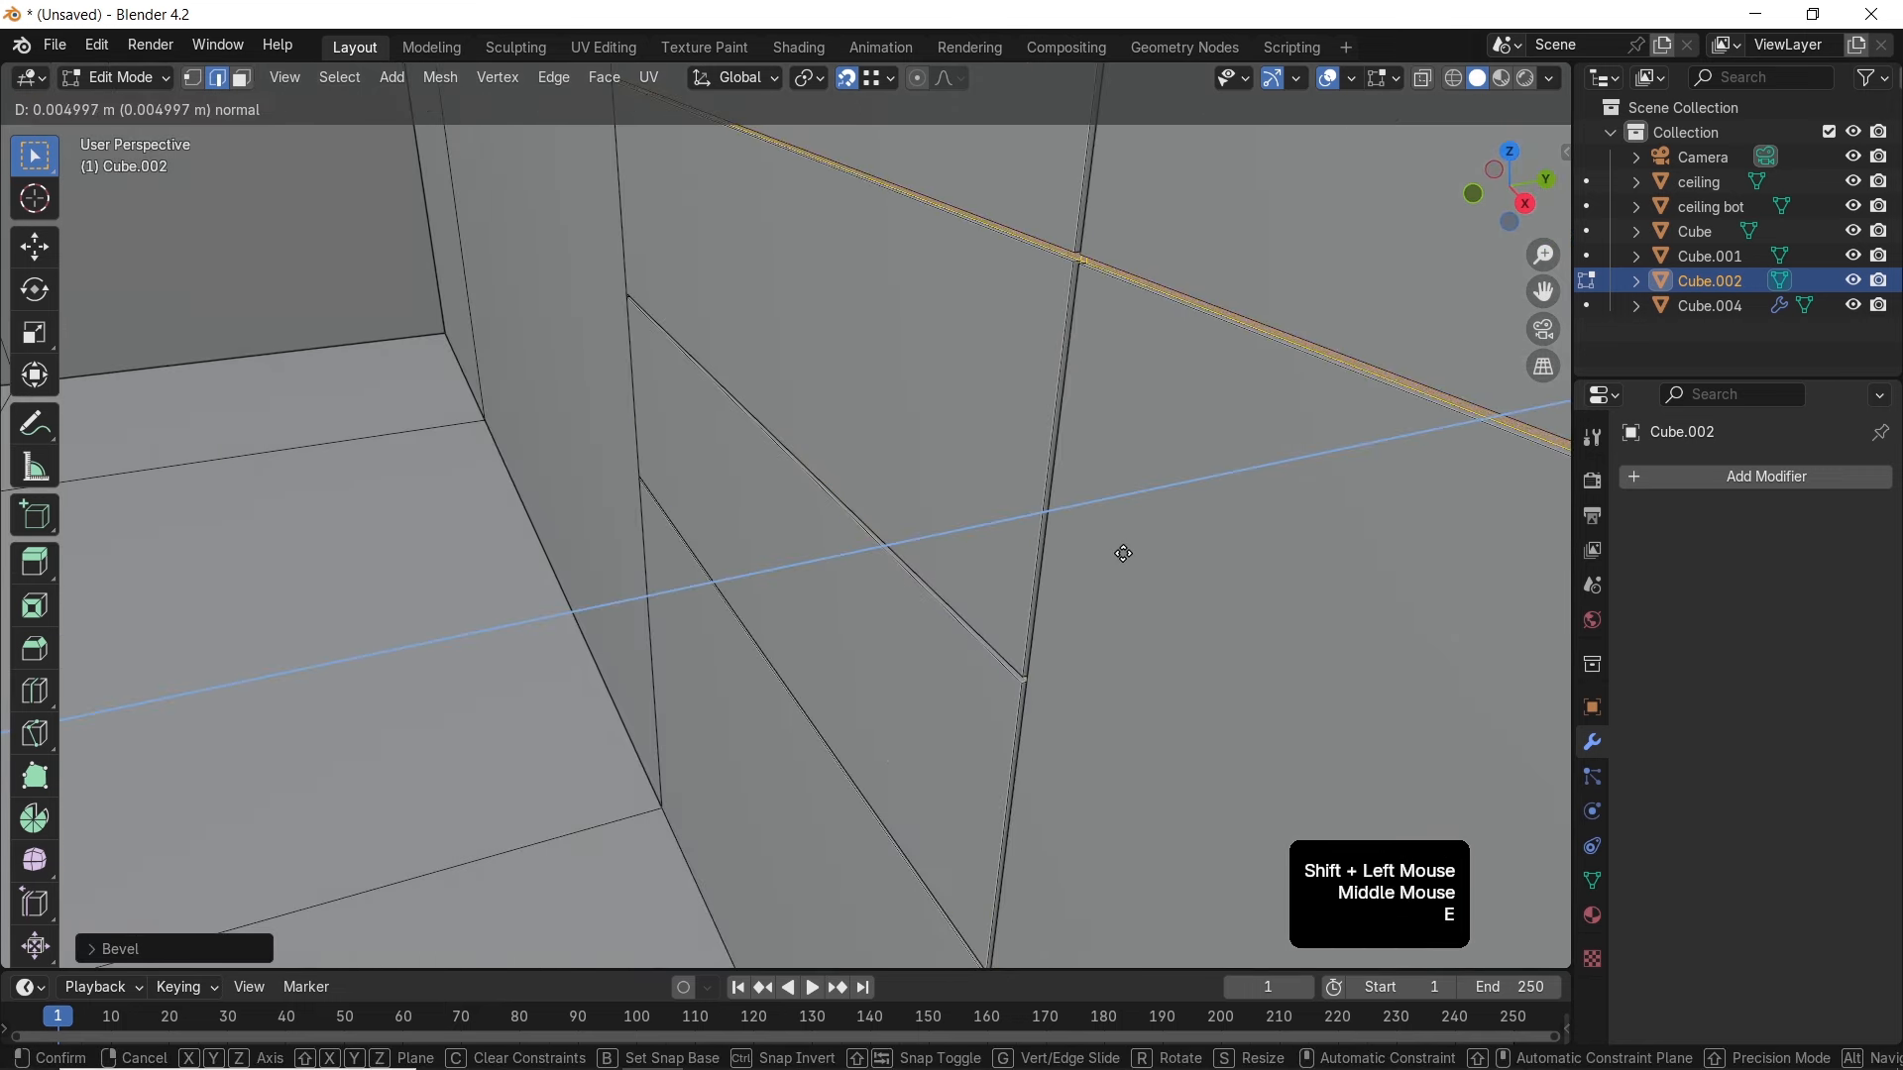
{"action": "left_click", "coordinate": [1105, 557], "text": "shift"}
{"action": "key", "text": "ctrl+KP_Add"}
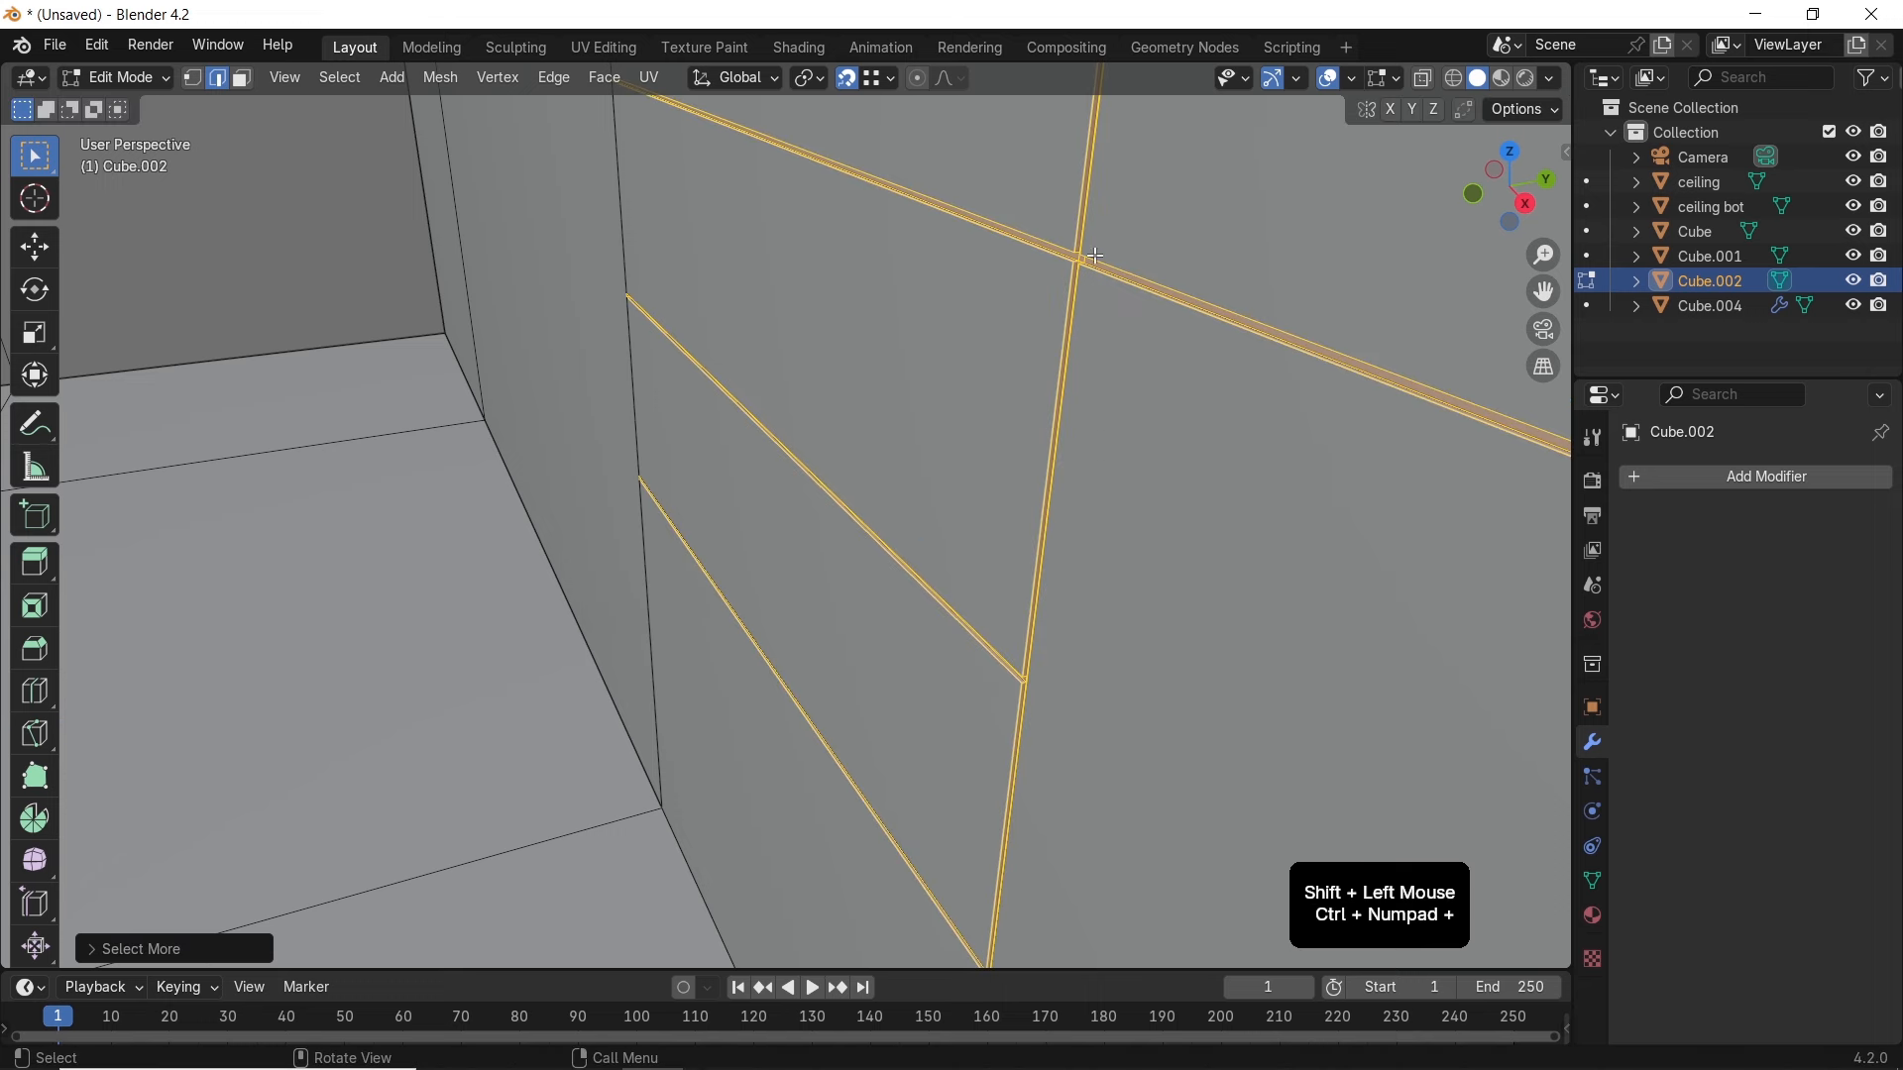
Open the wall panel's material properties and return to Object Mode
{"action": "left_click", "coordinate": [1598, 916]}
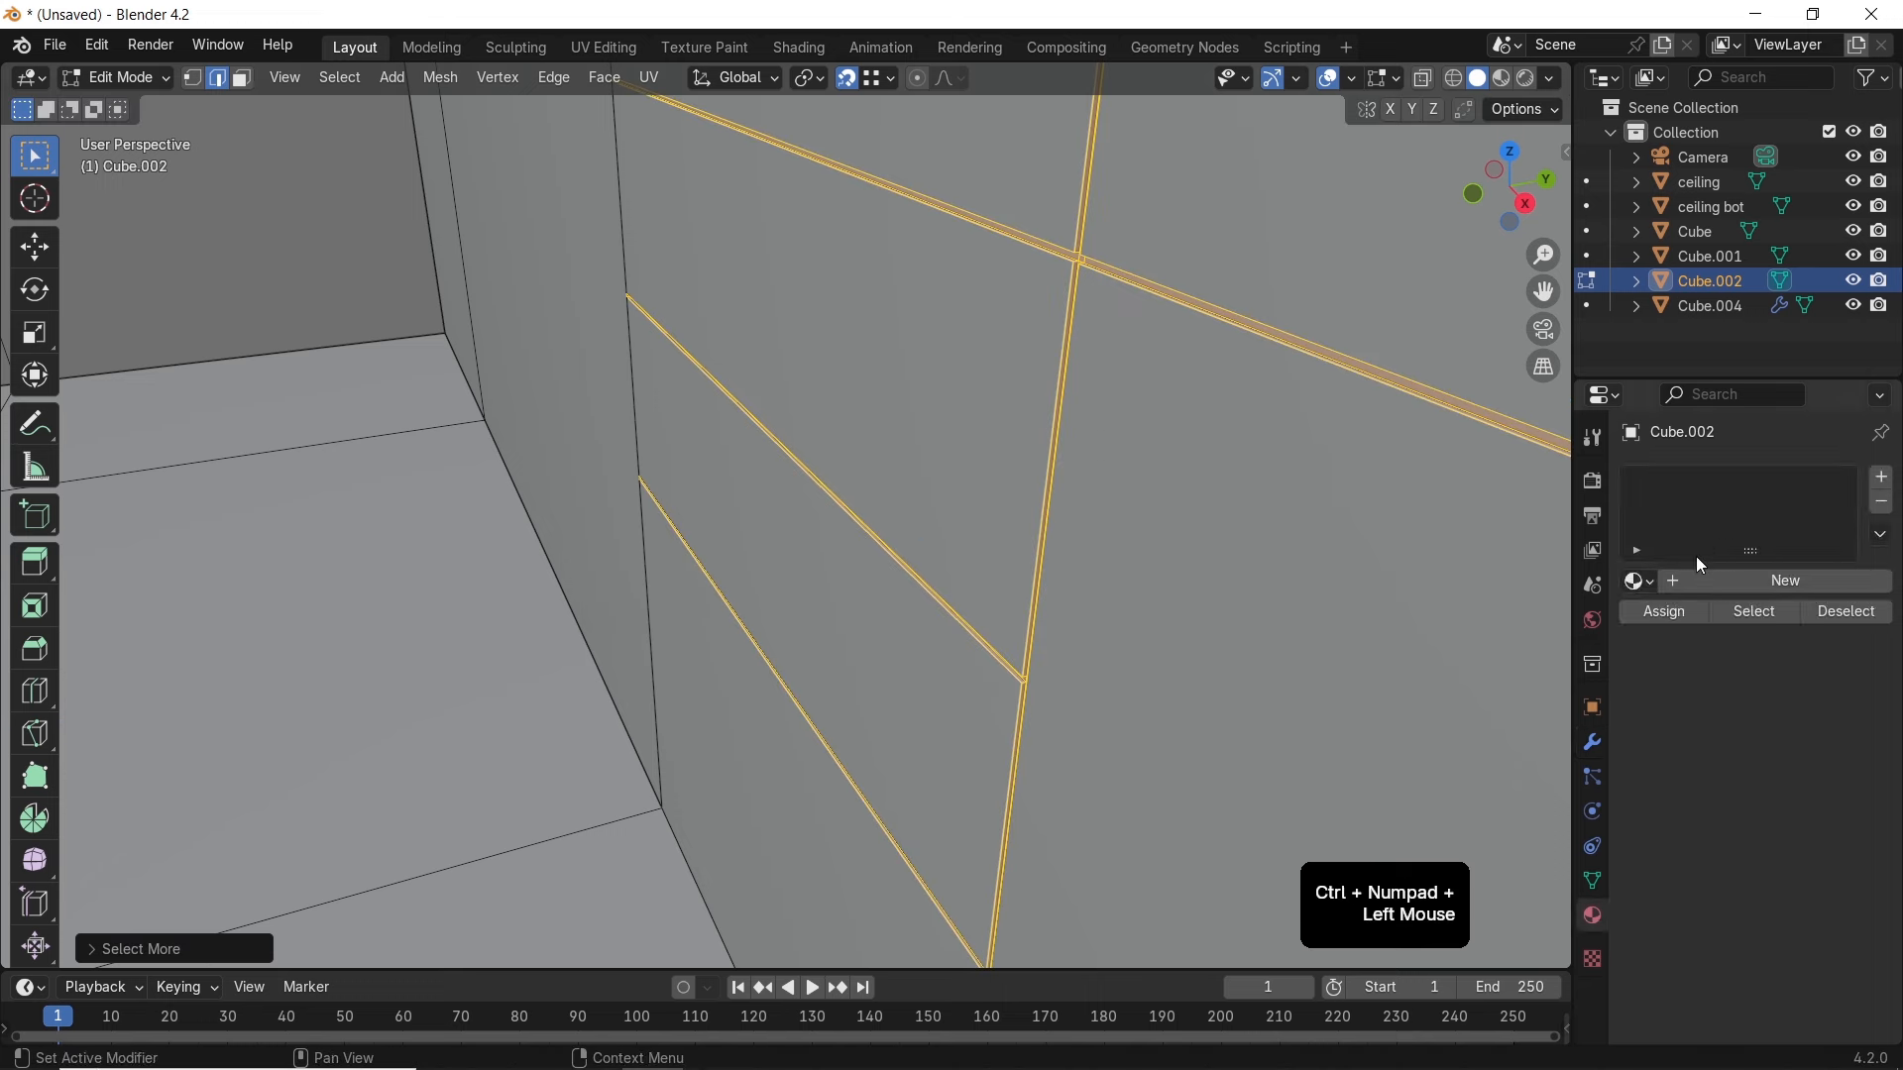
{"action": "key", "text": "Tab"}
{"action": "scroll", "coordinate": [1114, 395], "scroll_direction": "down", "scroll_amount": 2}
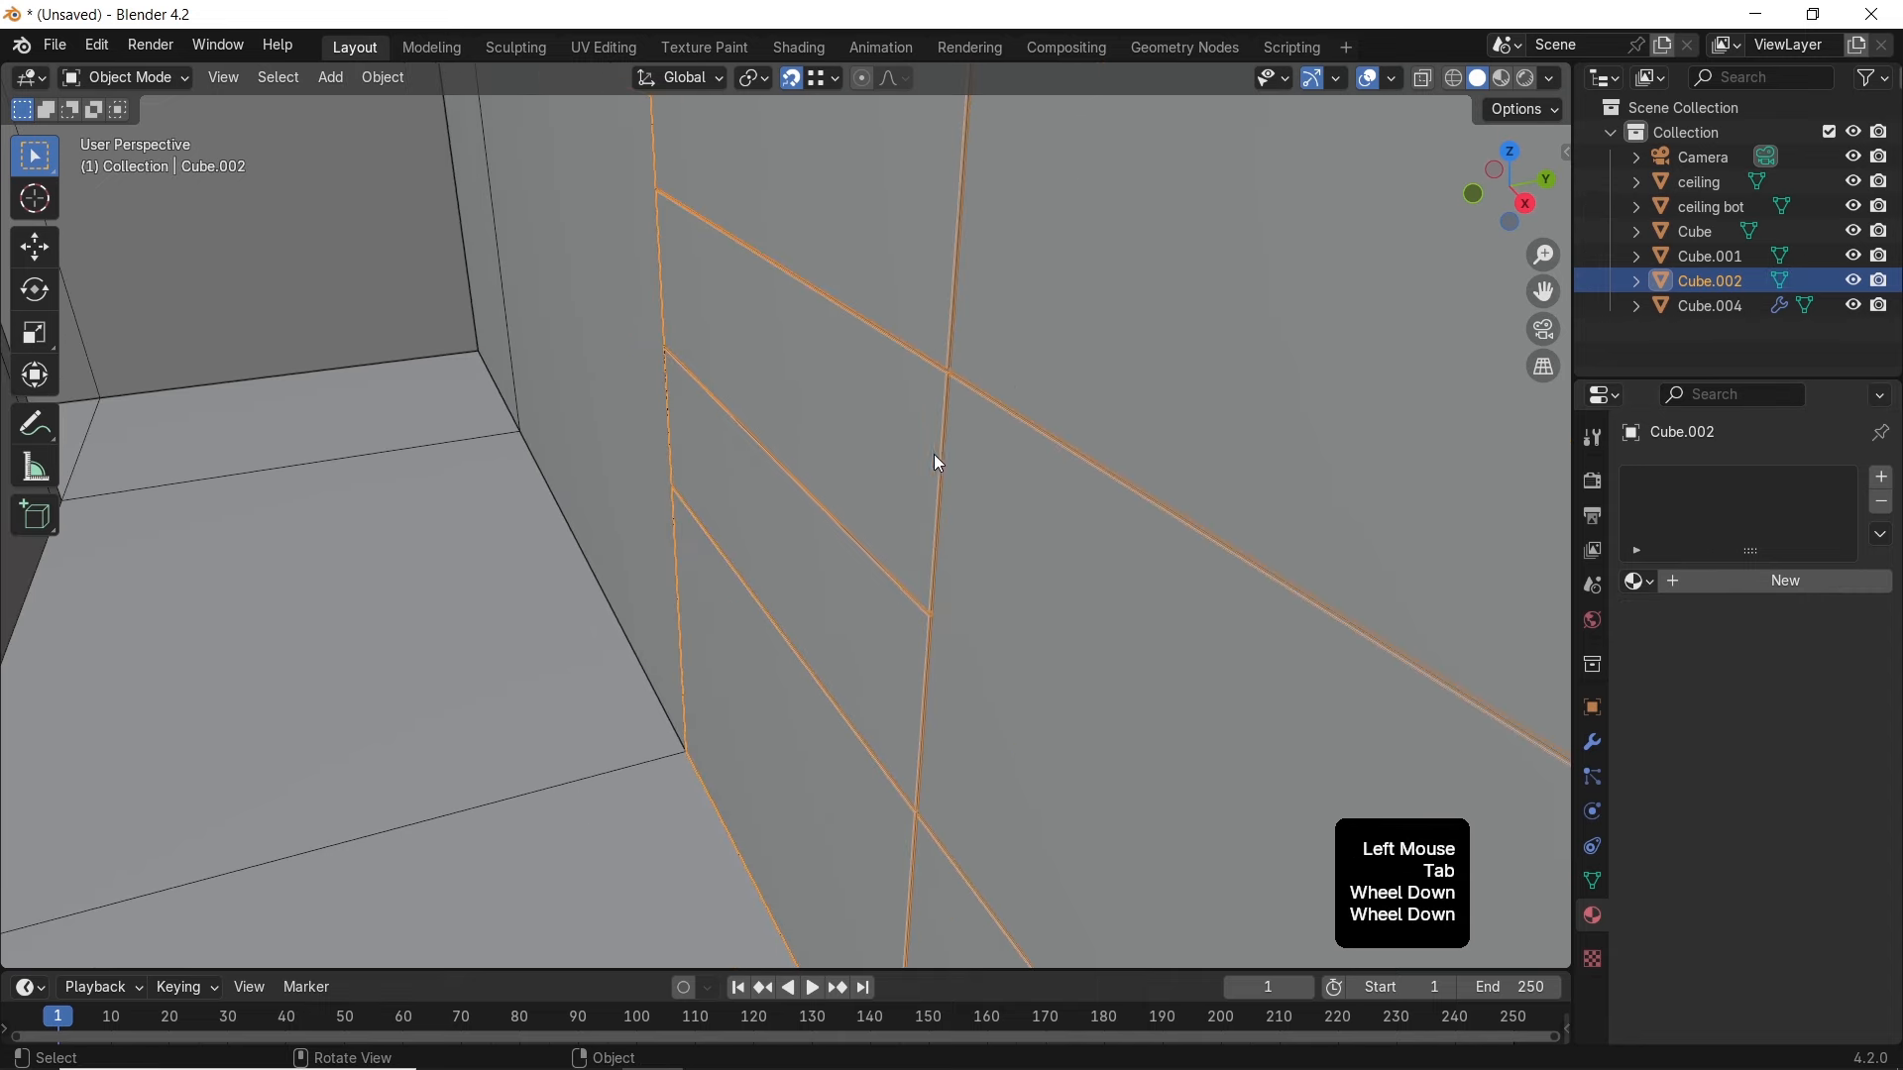
{"action": "left_click", "coordinate": [1059, 360]}
{"action": "left_click", "coordinate": [1087, 317]}
{"action": "key", "text": "Tab"}
{"action": "key", "text": "Tab"}
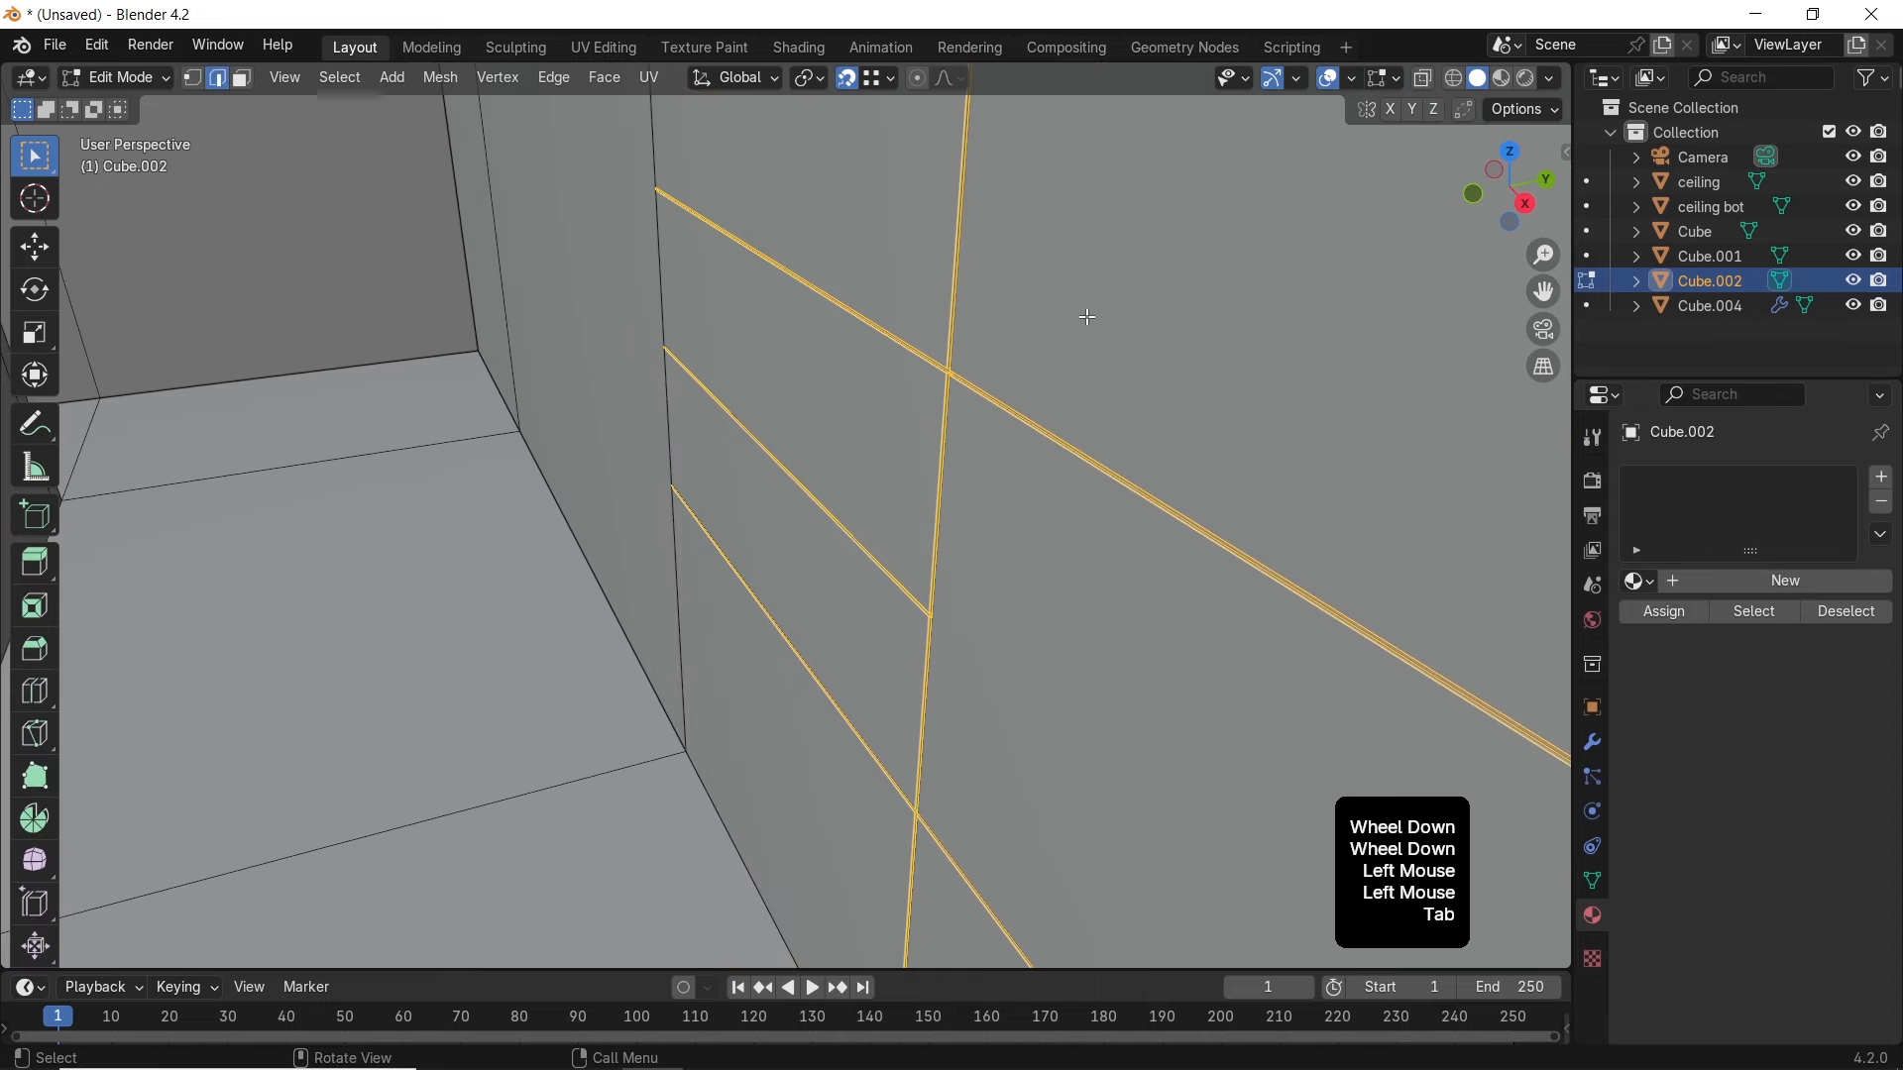
Place the 3D cursor on the plain back wall between the two lattice partitions
{"action": "scroll", "coordinate": [624, 425], "scroll_direction": "down", "scroll_amount": 2}
{"action": "middle_click_drag", "start_coordinate": [624, 425], "coordinate": [961, 586]}
{"action": "scroll", "coordinate": [799, 455], "scroll_direction": "down", "scroll_amount": 4}
{"action": "scroll", "coordinate": [1083, 505], "scroll_direction": "down", "scroll_amount": 2}
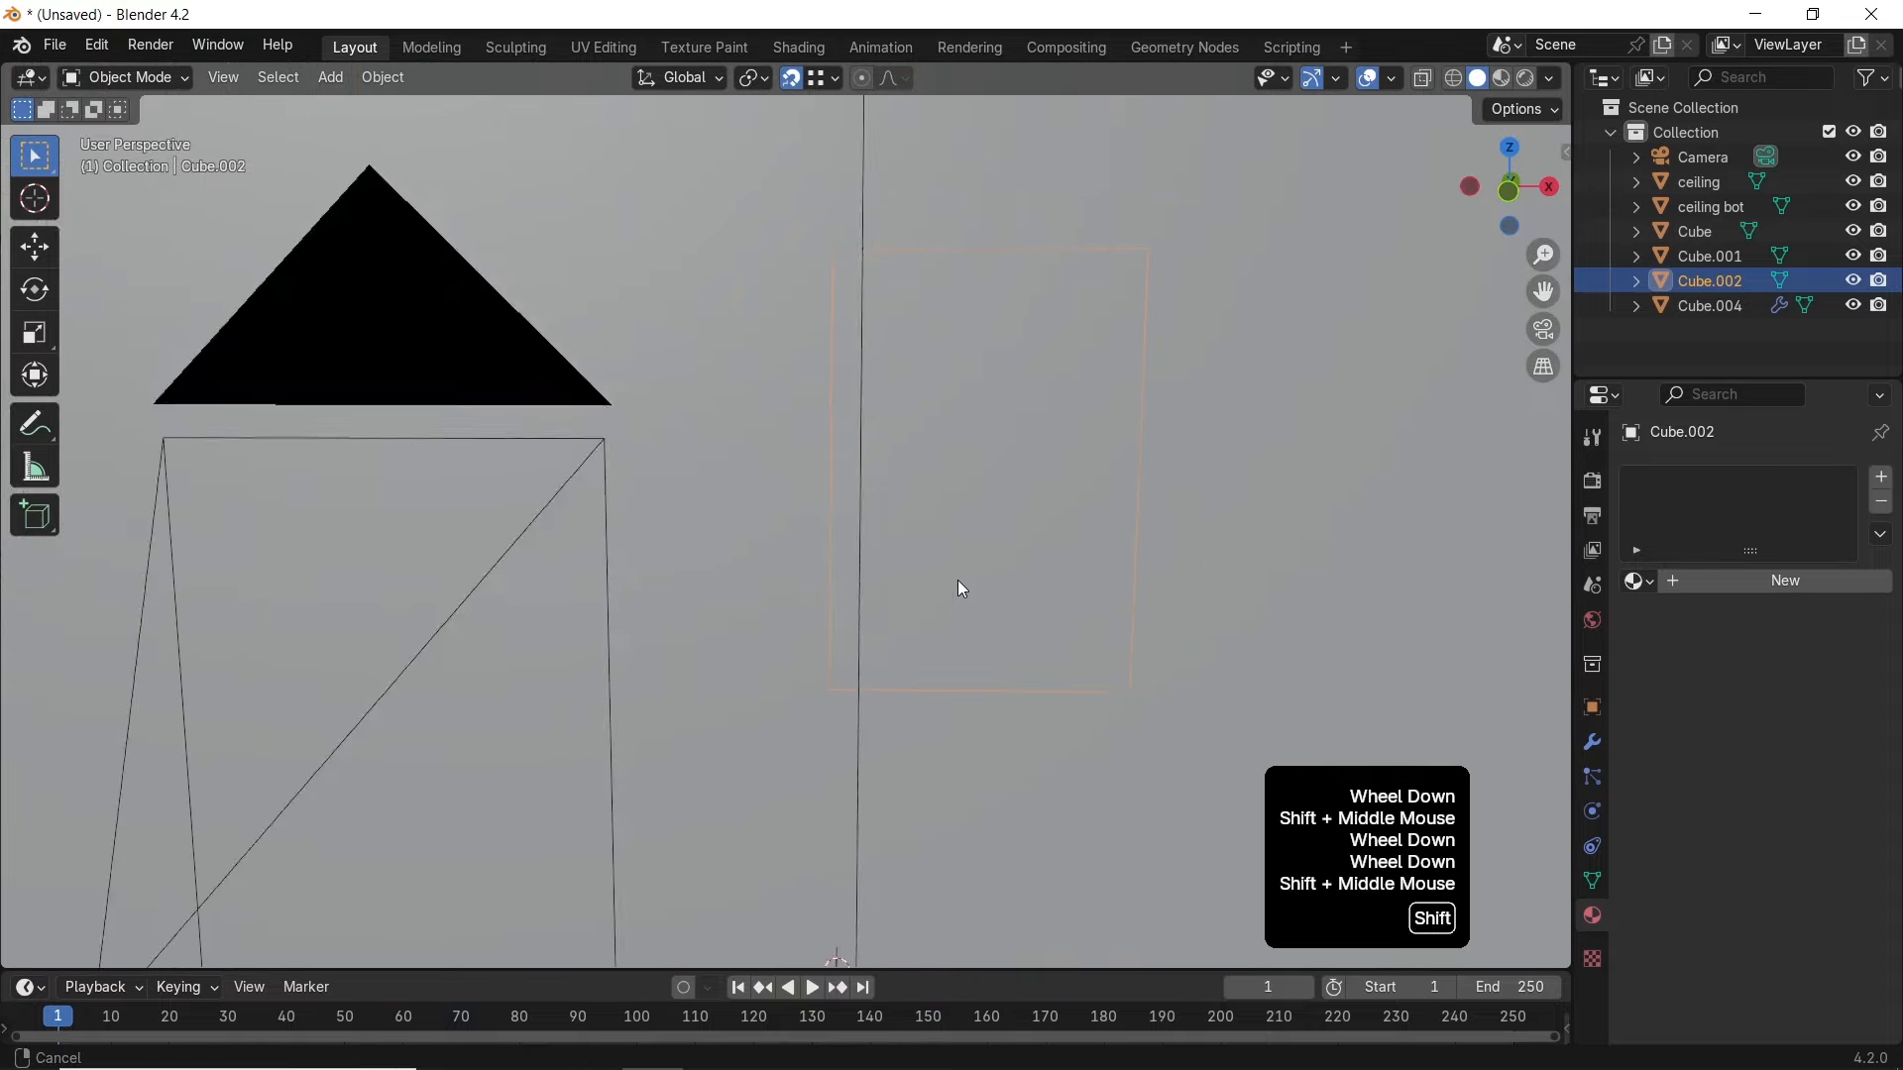
{"action": "scroll", "coordinate": [1001, 483], "scroll_direction": "up", "scroll_amount": 2}
{"action": "middle_click_drag", "start_coordinate": [806, 439], "coordinate": [789, 448], "text": "shift"}
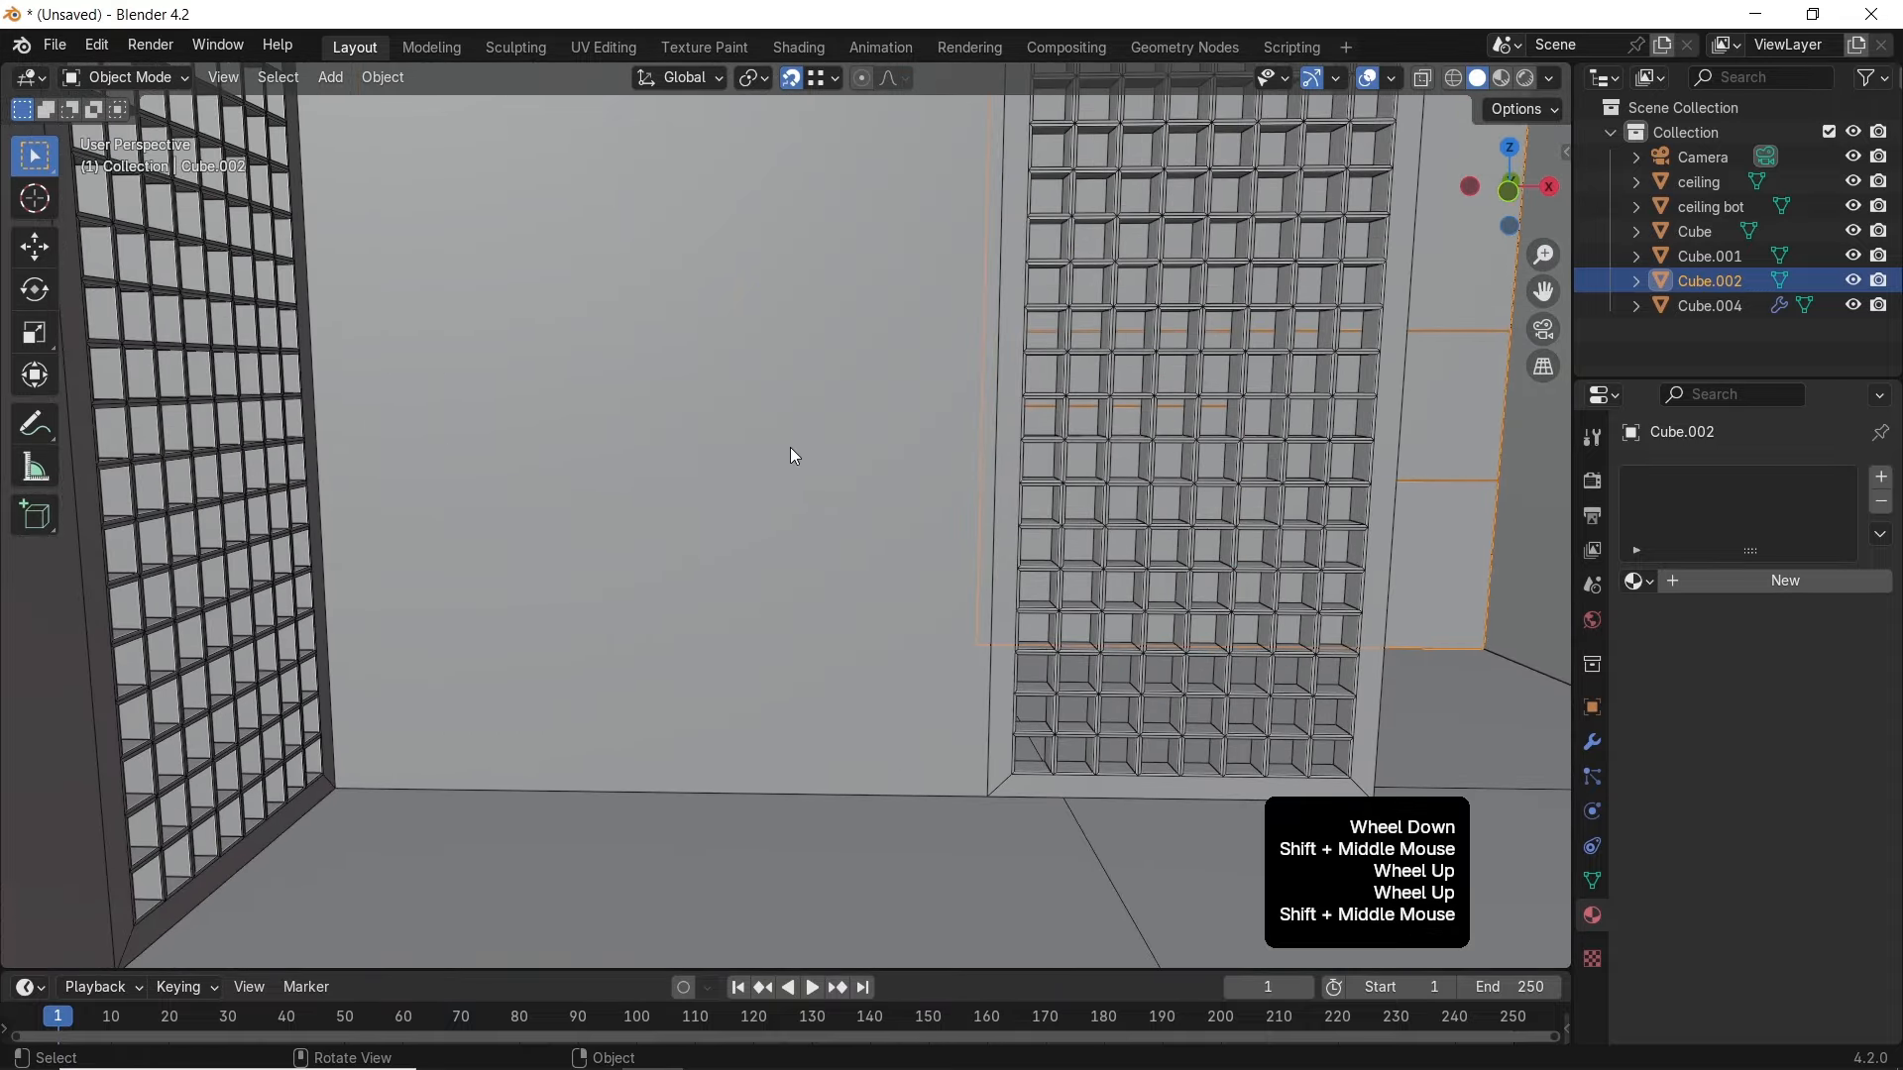
{"action": "key", "text": "shift"}
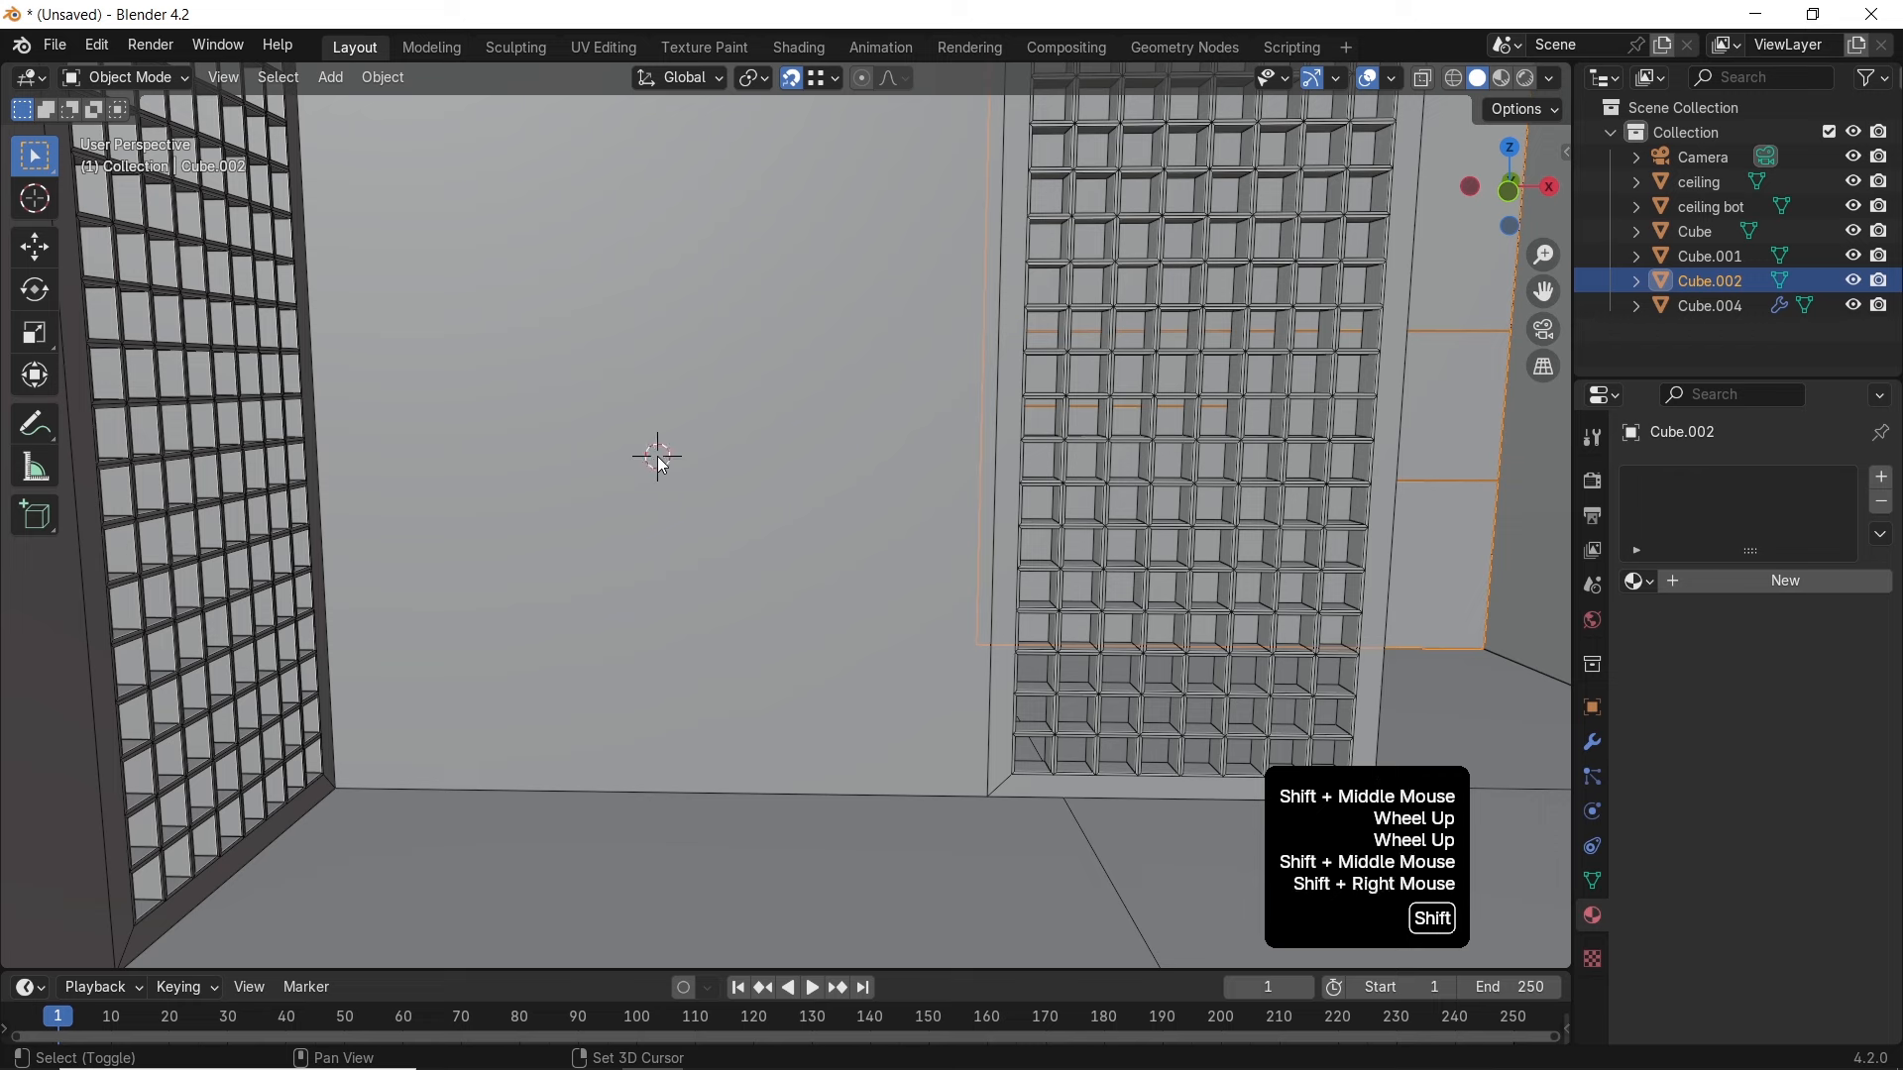
Add a cube at the 3D cursor and scale it down to less than a fifth of its size
{"action": "key", "text": "shift+a"}
{"action": "mouse_move", "coordinate": [634, 126]}
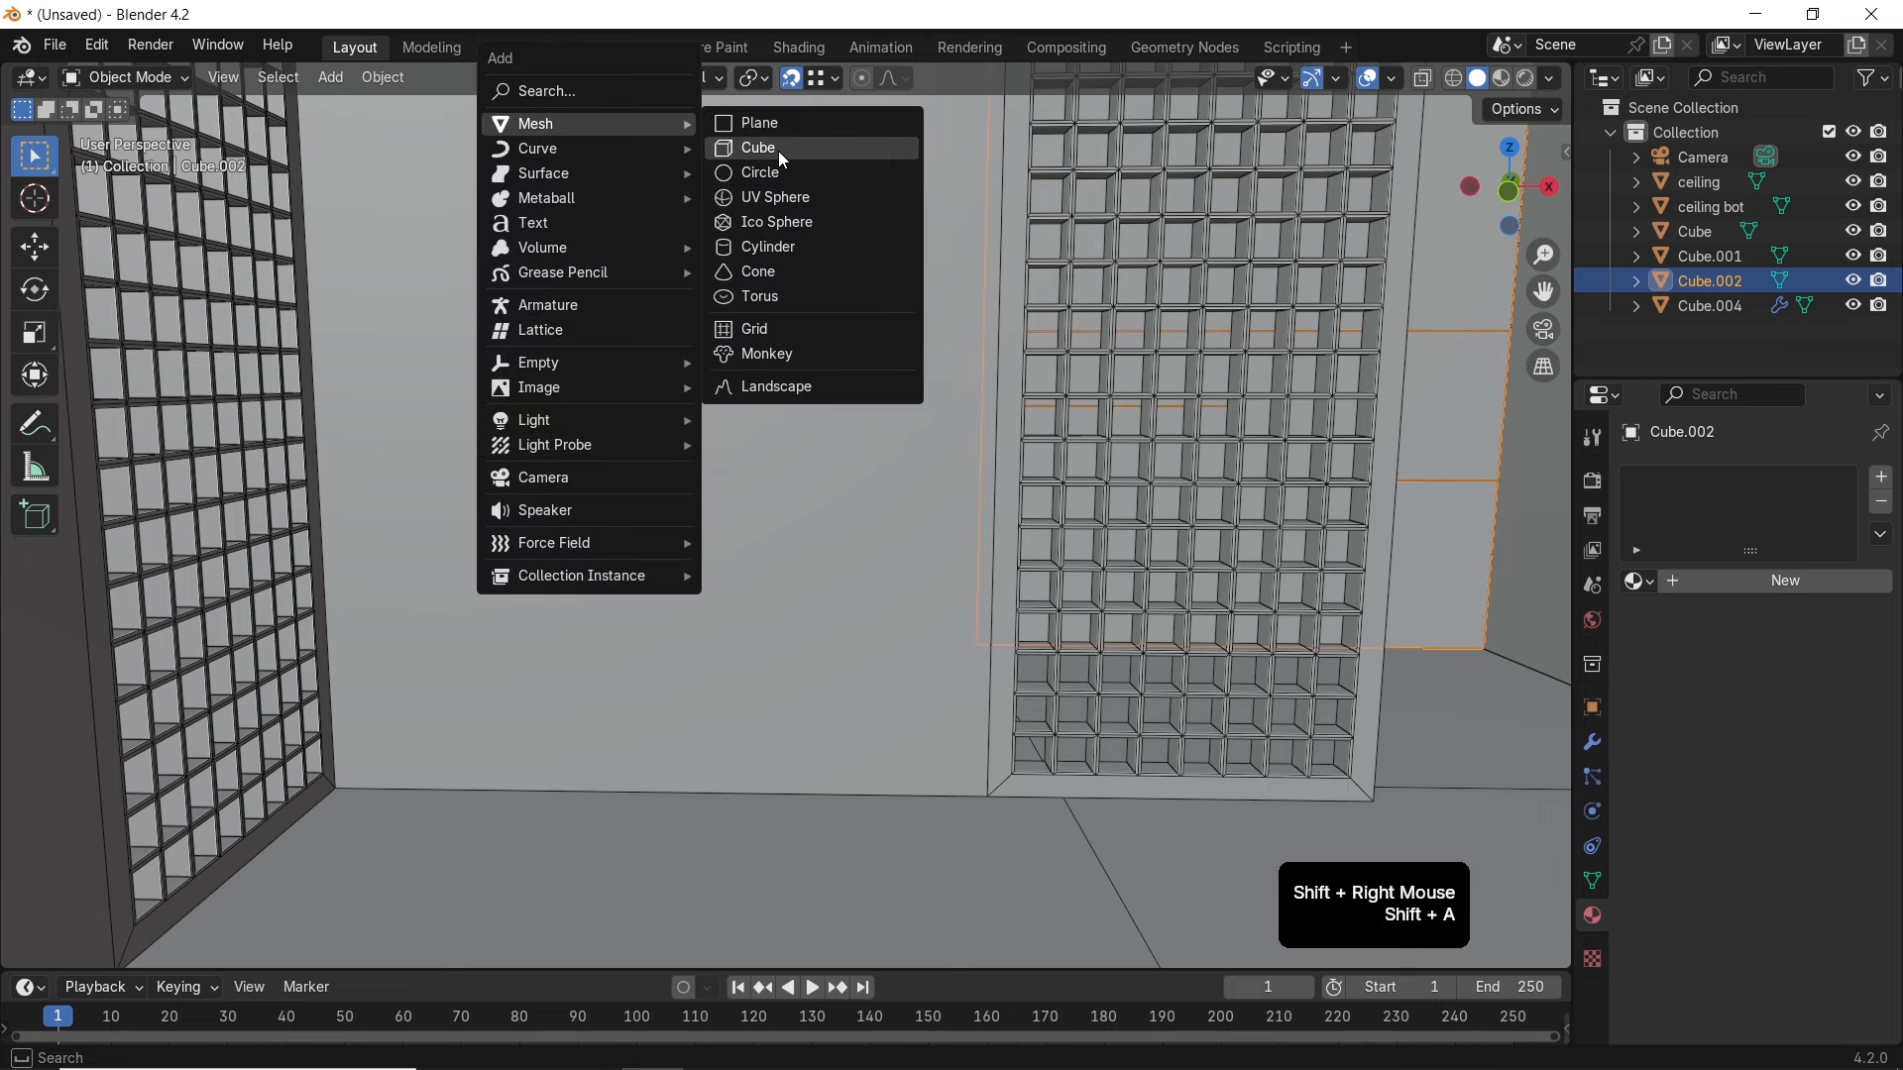
{"action": "left_click", "coordinate": [783, 158]}
{"action": "key", "text": "s"}
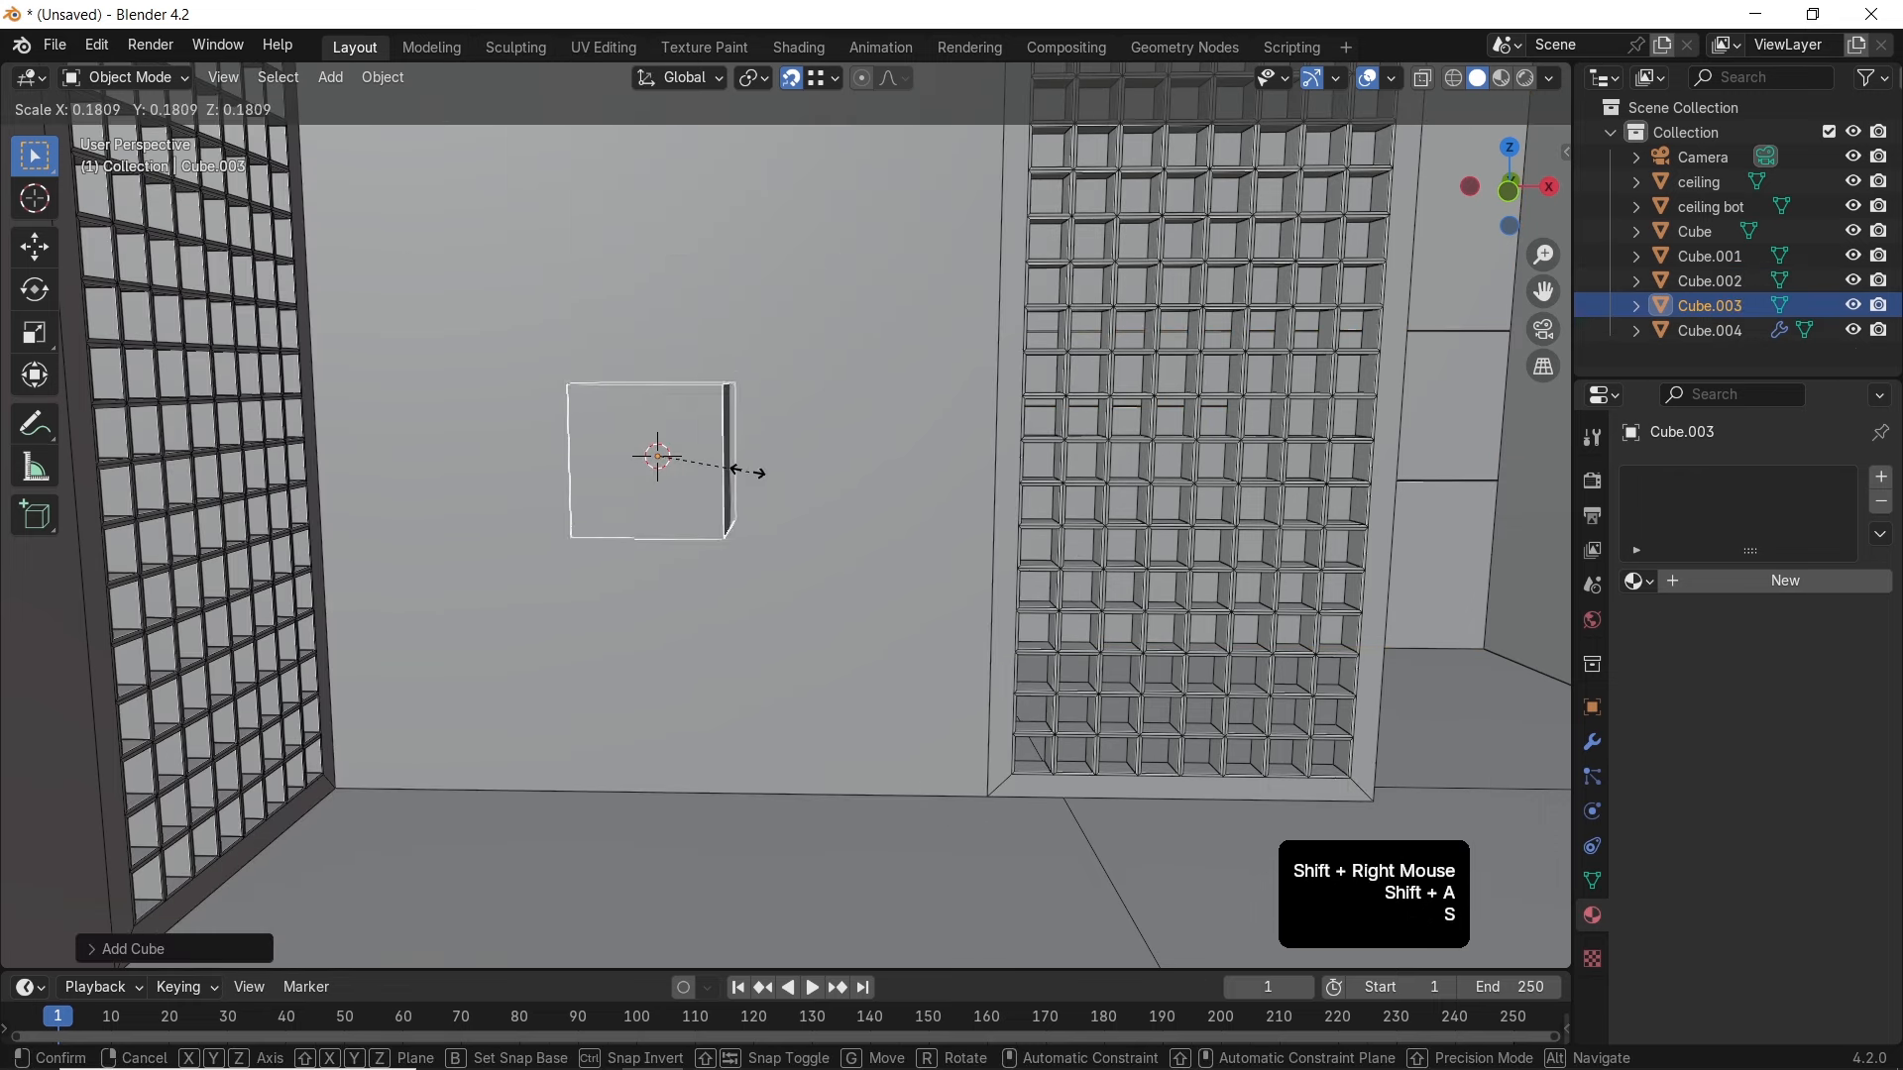
{"action": "left_click", "coordinate": [719, 475]}
Move the small cube along the Y axis to sit against the back wall
{"action": "middle_click_drag", "start_coordinate": [790, 480], "coordinate": [695, 557]}
{"action": "key", "text": "g"}
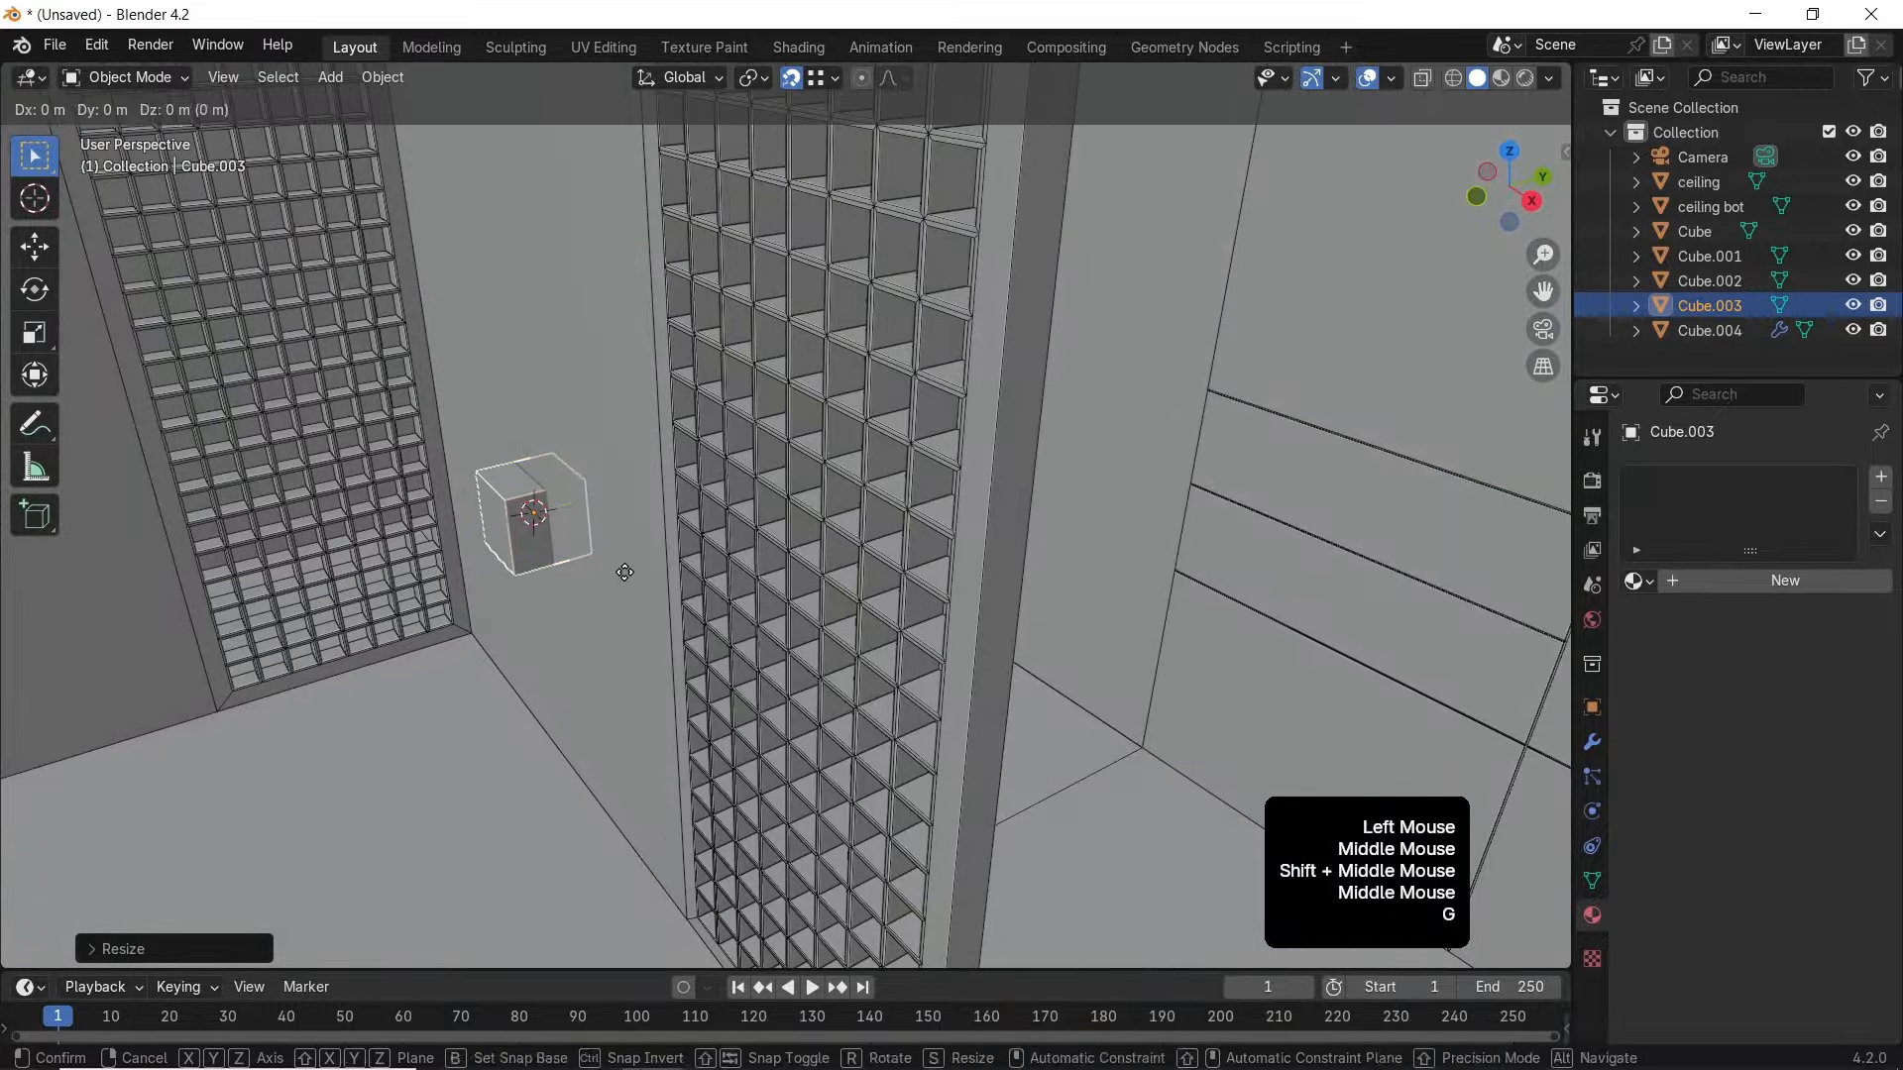
{"action": "key", "text": "y"}
{"action": "left_click", "coordinate": [590, 585]}
Stretch the cube about 7.6 times along X into a bar spanning the back wall, and shift it about 0.07 m along X
{"action": "middle_click_drag", "start_coordinate": [590, 585], "coordinate": [1008, 595]}
{"action": "key", "text": "s"}
{"action": "key", "text": "x"}
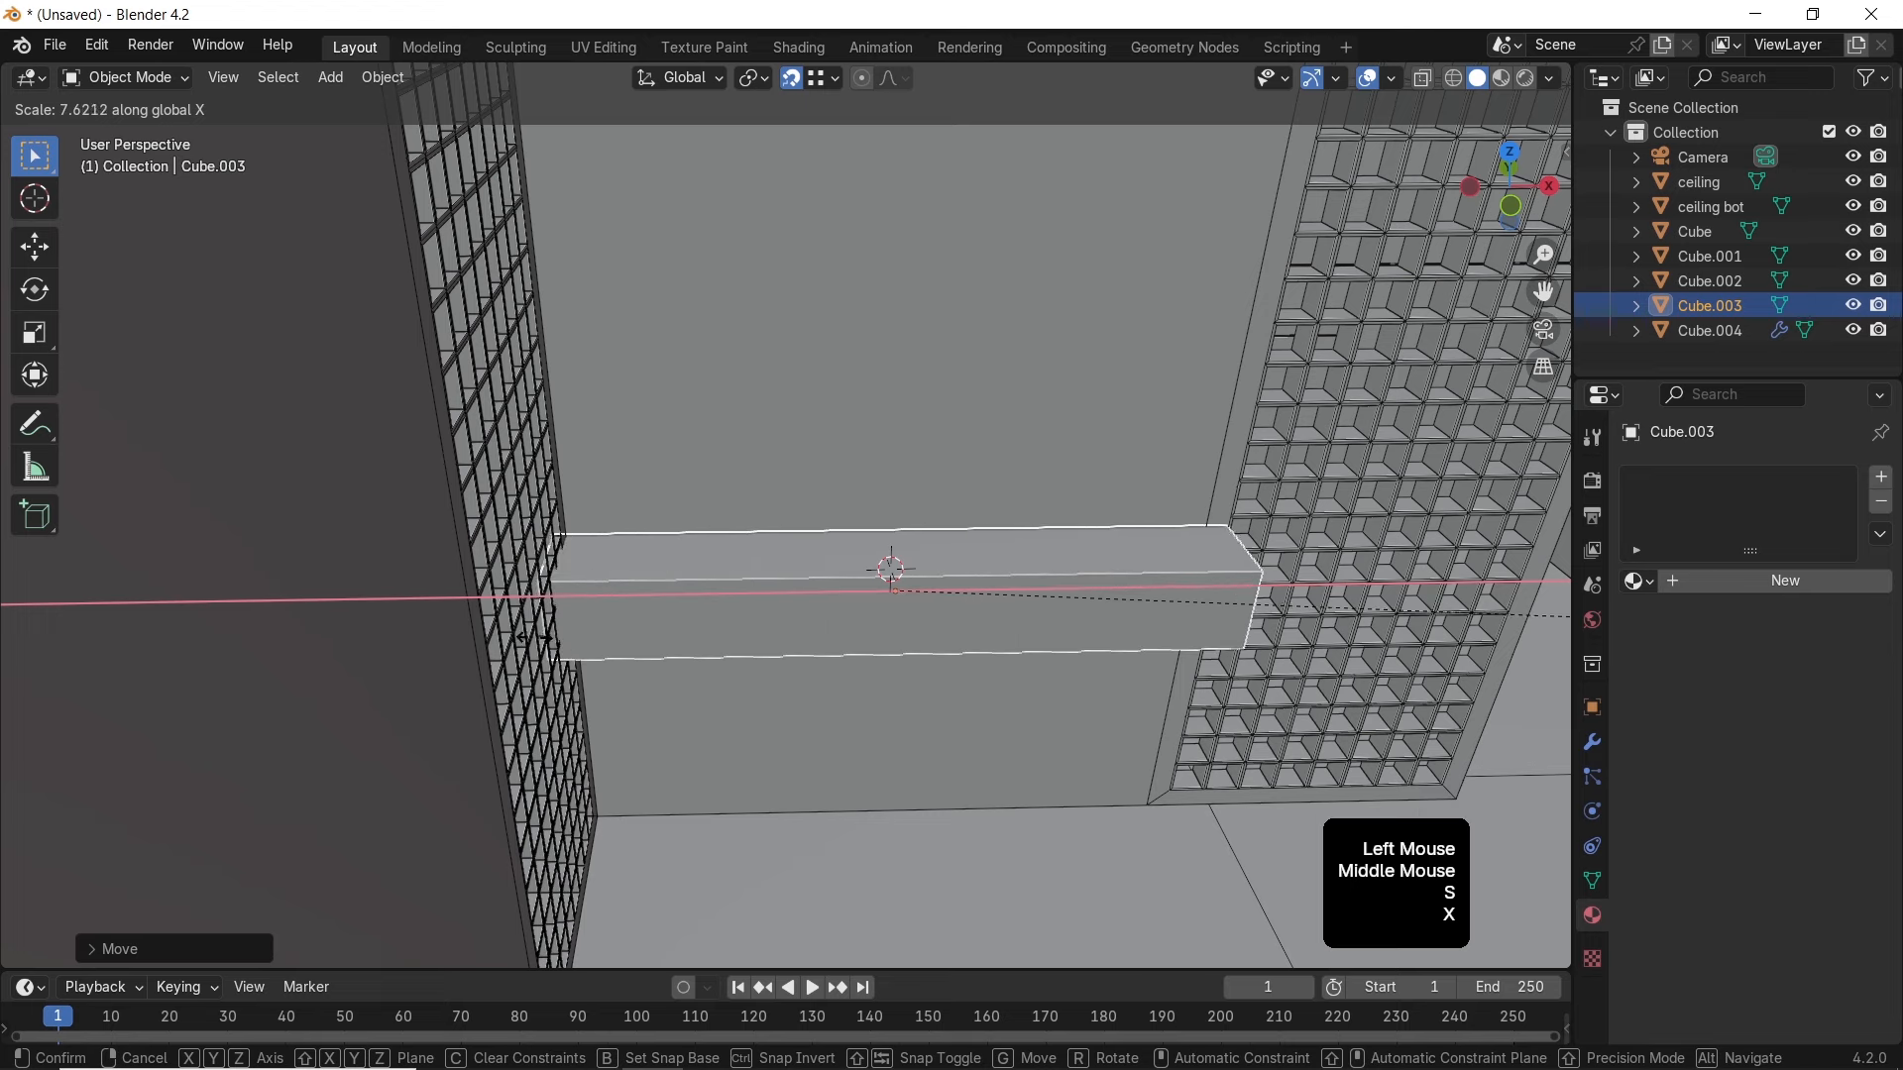
{"action": "left_click", "coordinate": [570, 646]}
{"action": "key", "text": "g"}
{"action": "key", "text": "x"}
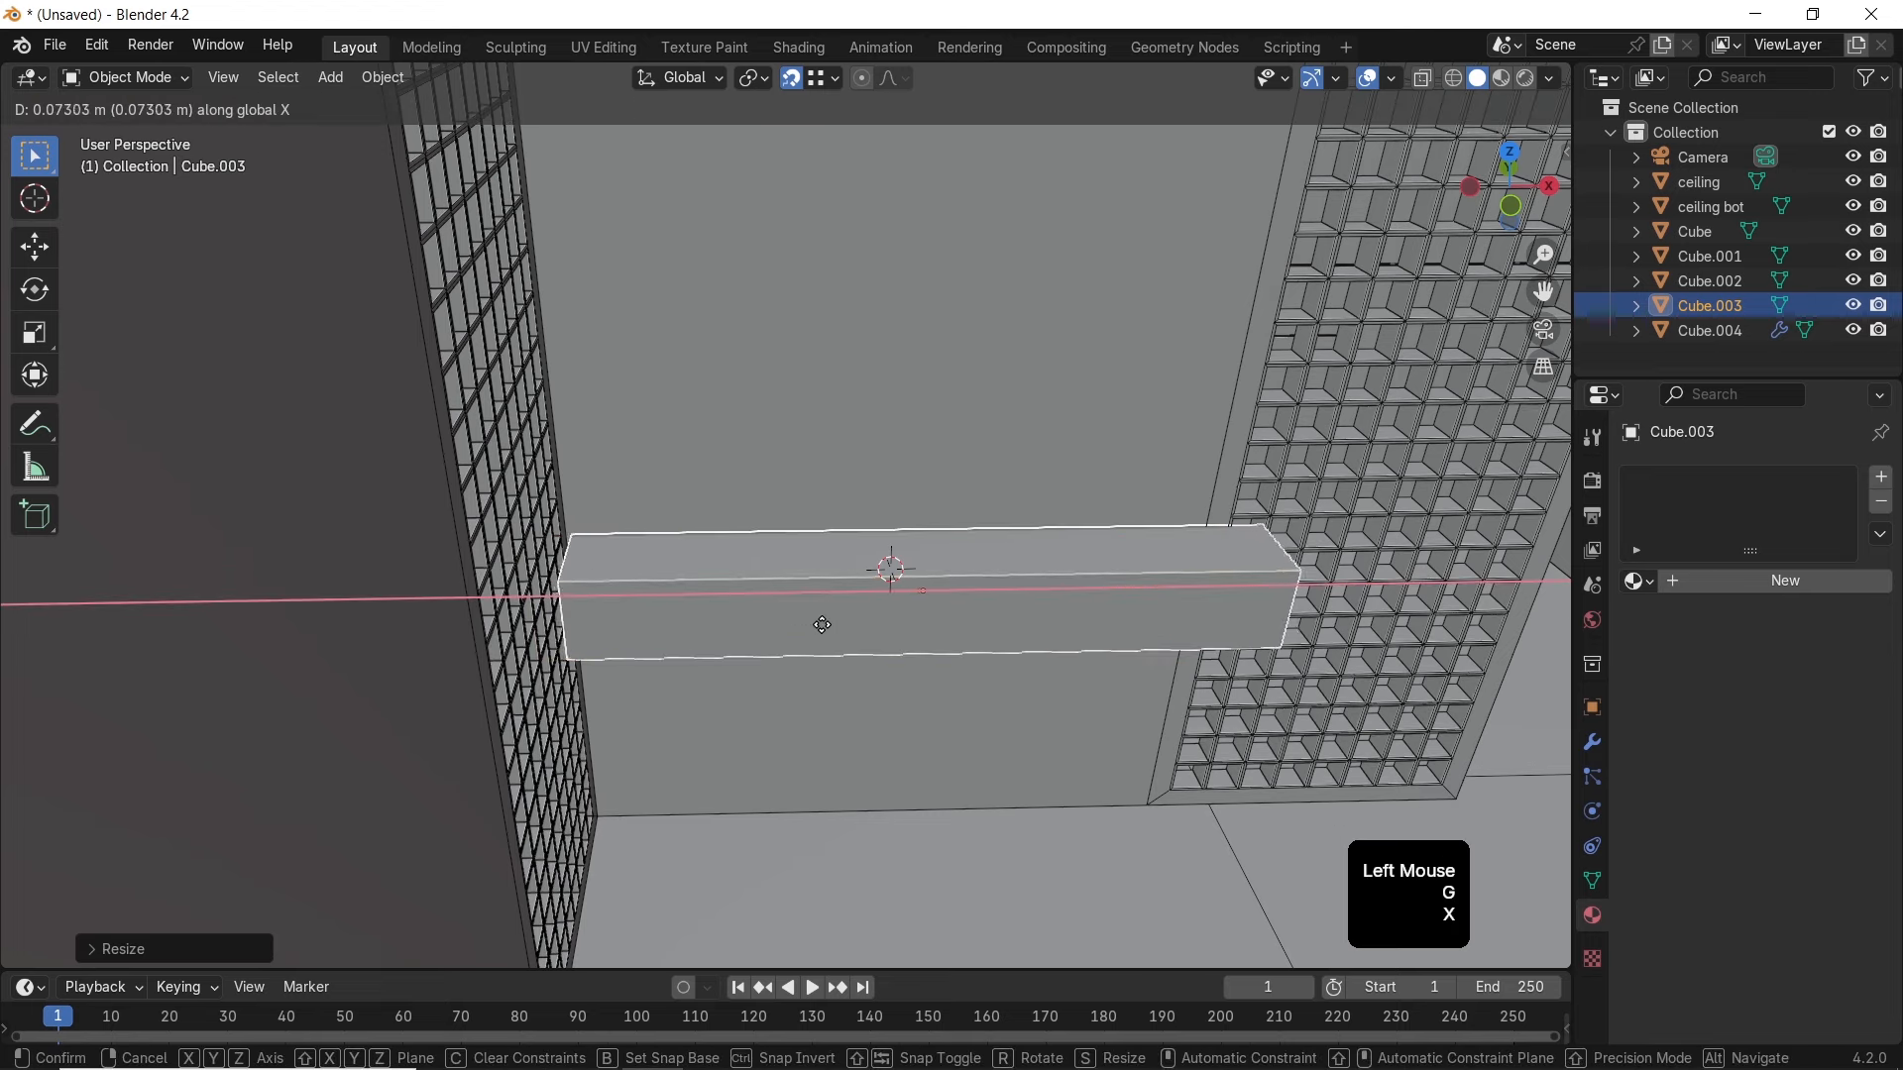
{"action": "key", "text": "shift"}
{"action": "left_click", "coordinate": [816, 625], "text": "shift"}
Adjust the bar's height by scaling it along Z and its depth by scaling it along Y
{"action": "middle_click_drag", "start_coordinate": [817, 624], "coordinate": [724, 550]}
{"action": "key", "text": "s"}
{"action": "key", "text": "z"}
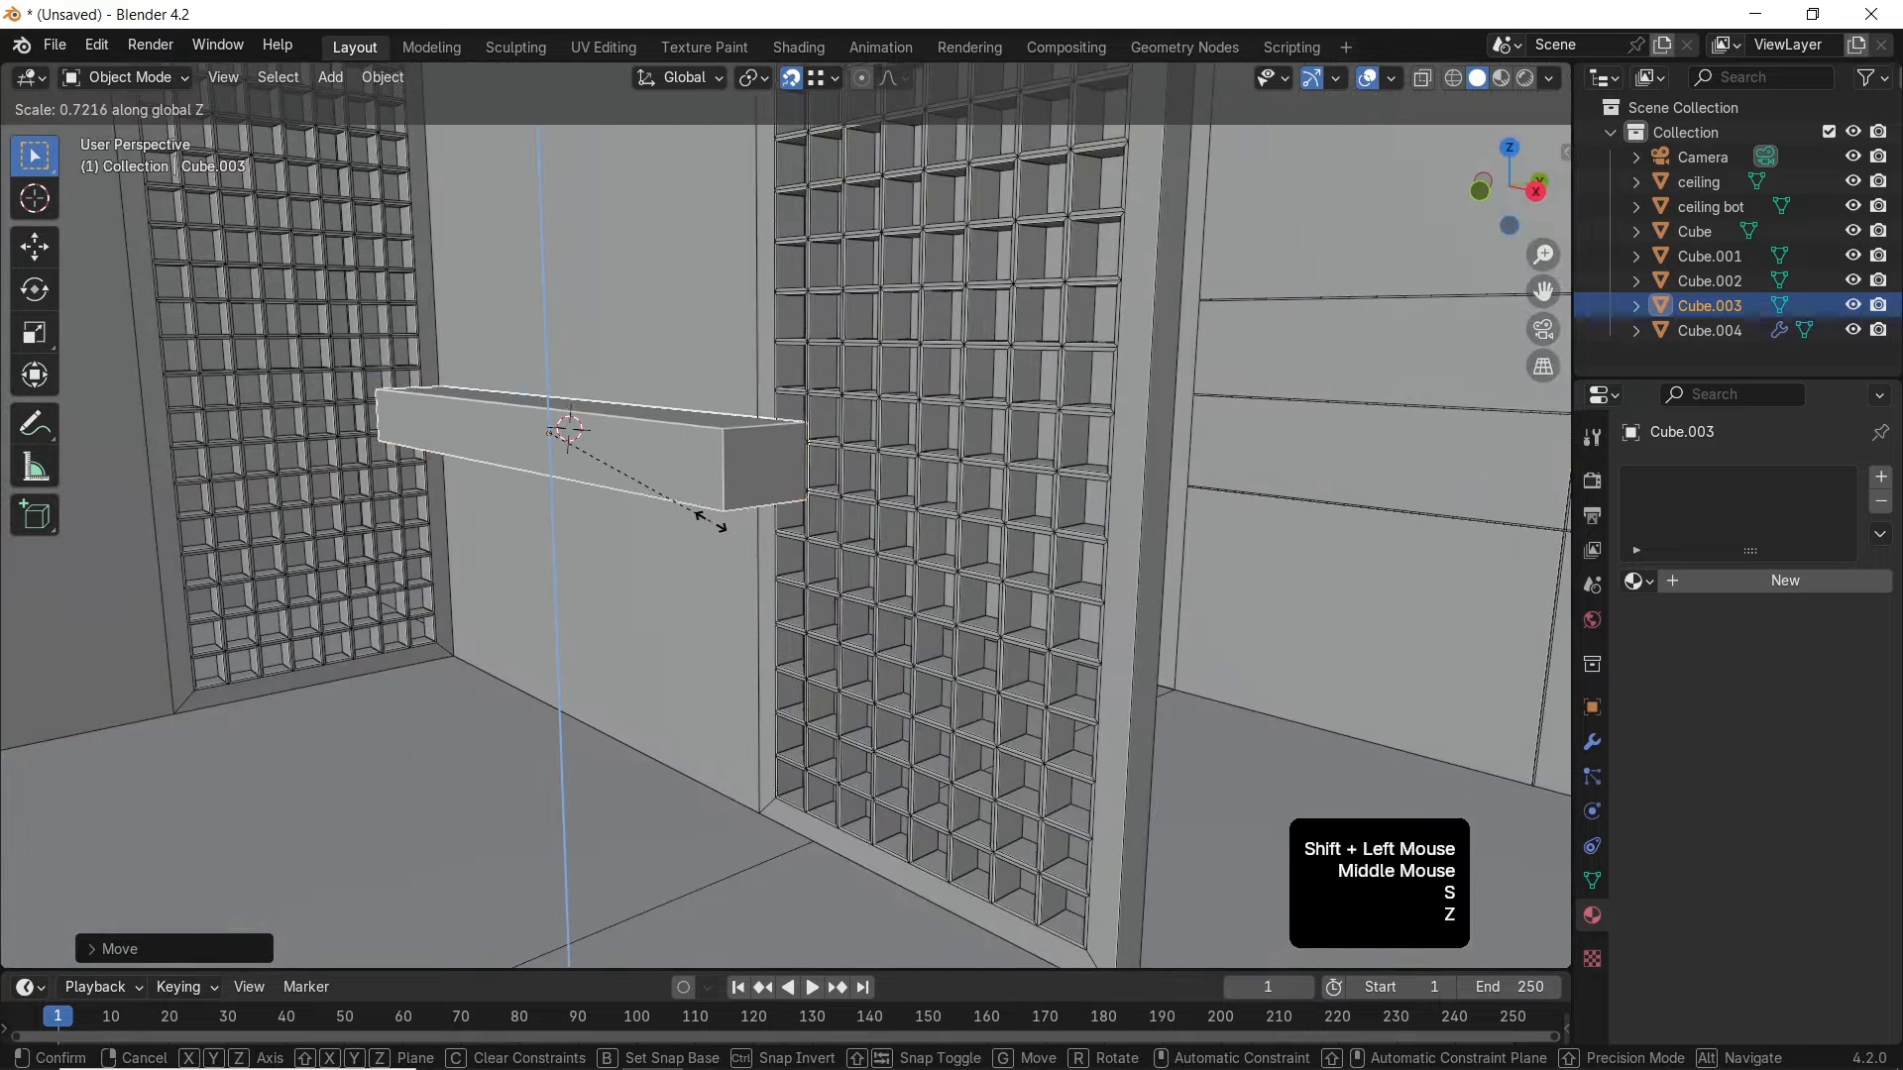
{"action": "left_click", "coordinate": [830, 557]}
{"action": "key", "text": "s"}
{"action": "key", "text": "y"}
{"action": "left_click", "coordinate": [852, 565]}
{"action": "middle_click_drag", "start_coordinate": [852, 565], "coordinate": [799, 615]}
{"action": "scroll", "coordinate": [791, 585], "scroll_direction": "up", "scroll_amount": 1, "text": "shift"}
{"action": "key", "text": "g"}
{"action": "key", "text": "y"}
{"action": "right_click", "coordinate": [642, 531]}
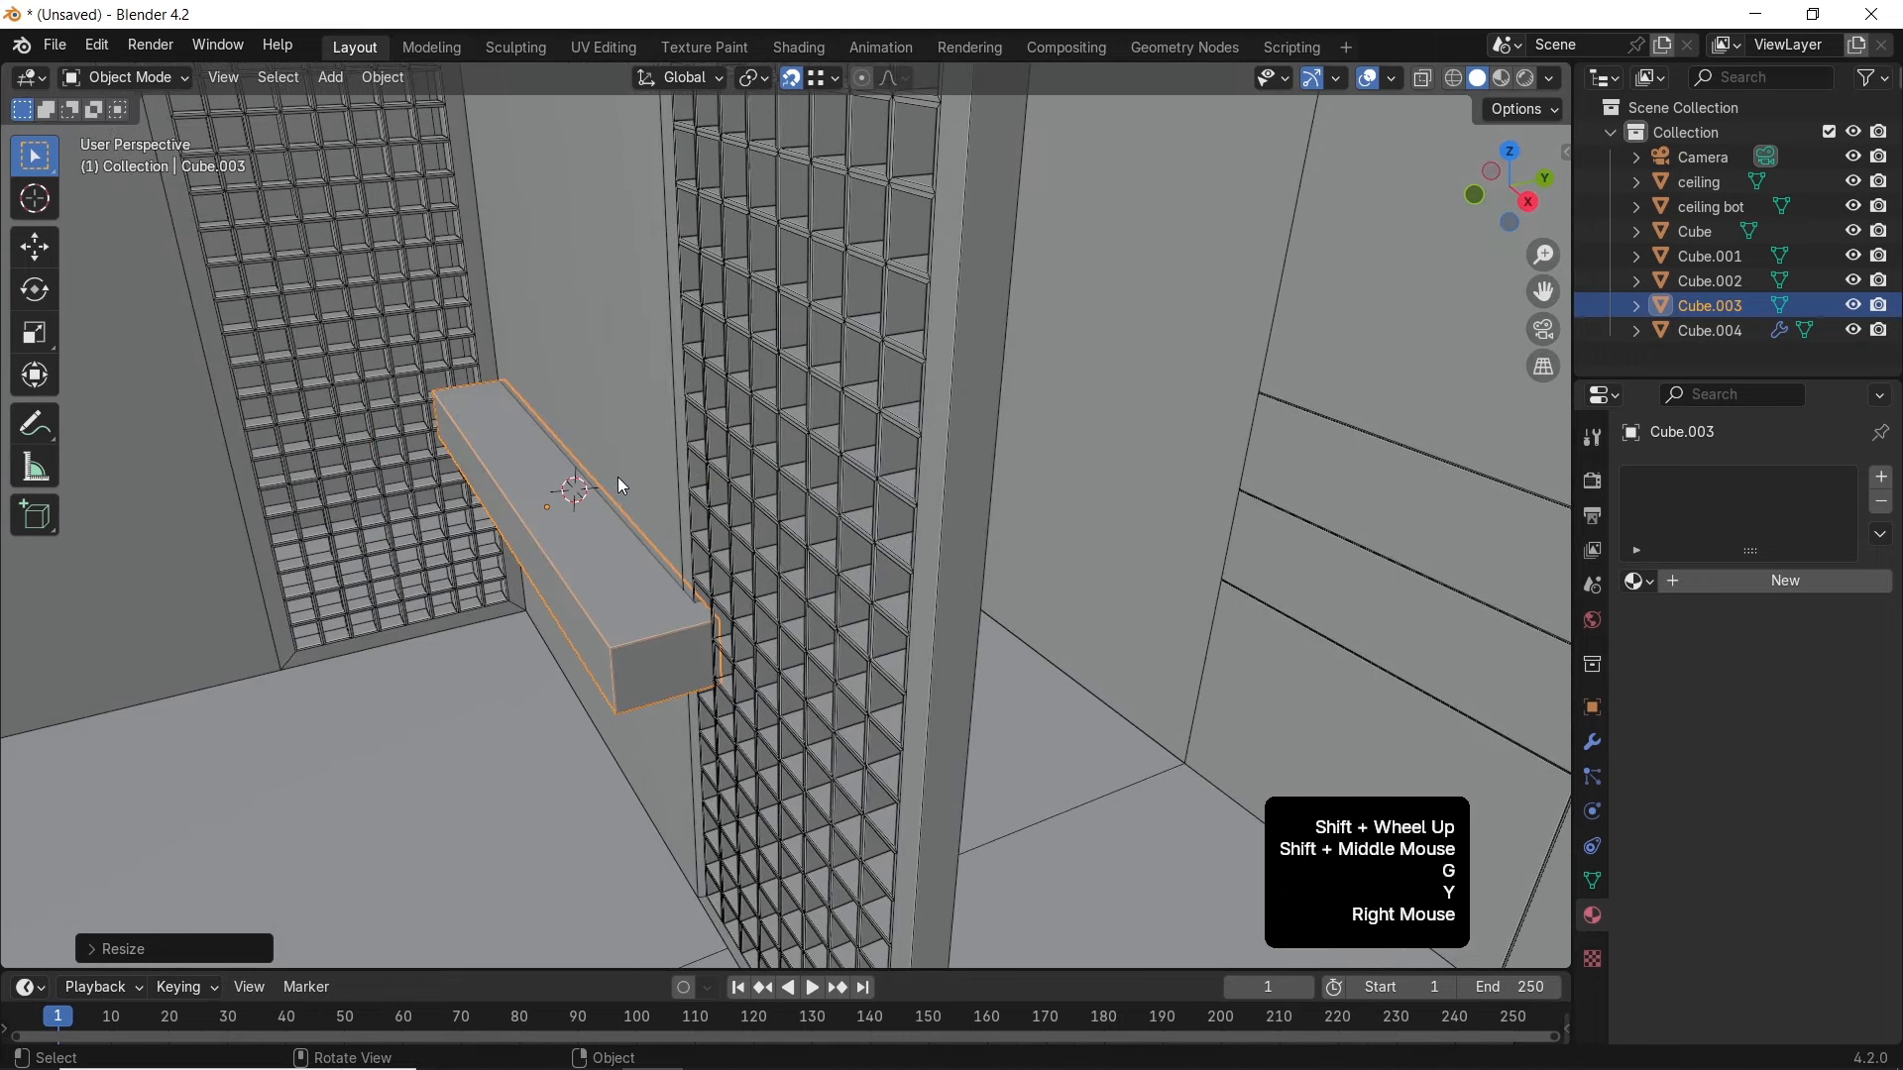
Turn off snapping and move the bar slightly along Y so that its back edge meets the wall
{"action": "key", "text": "g"}
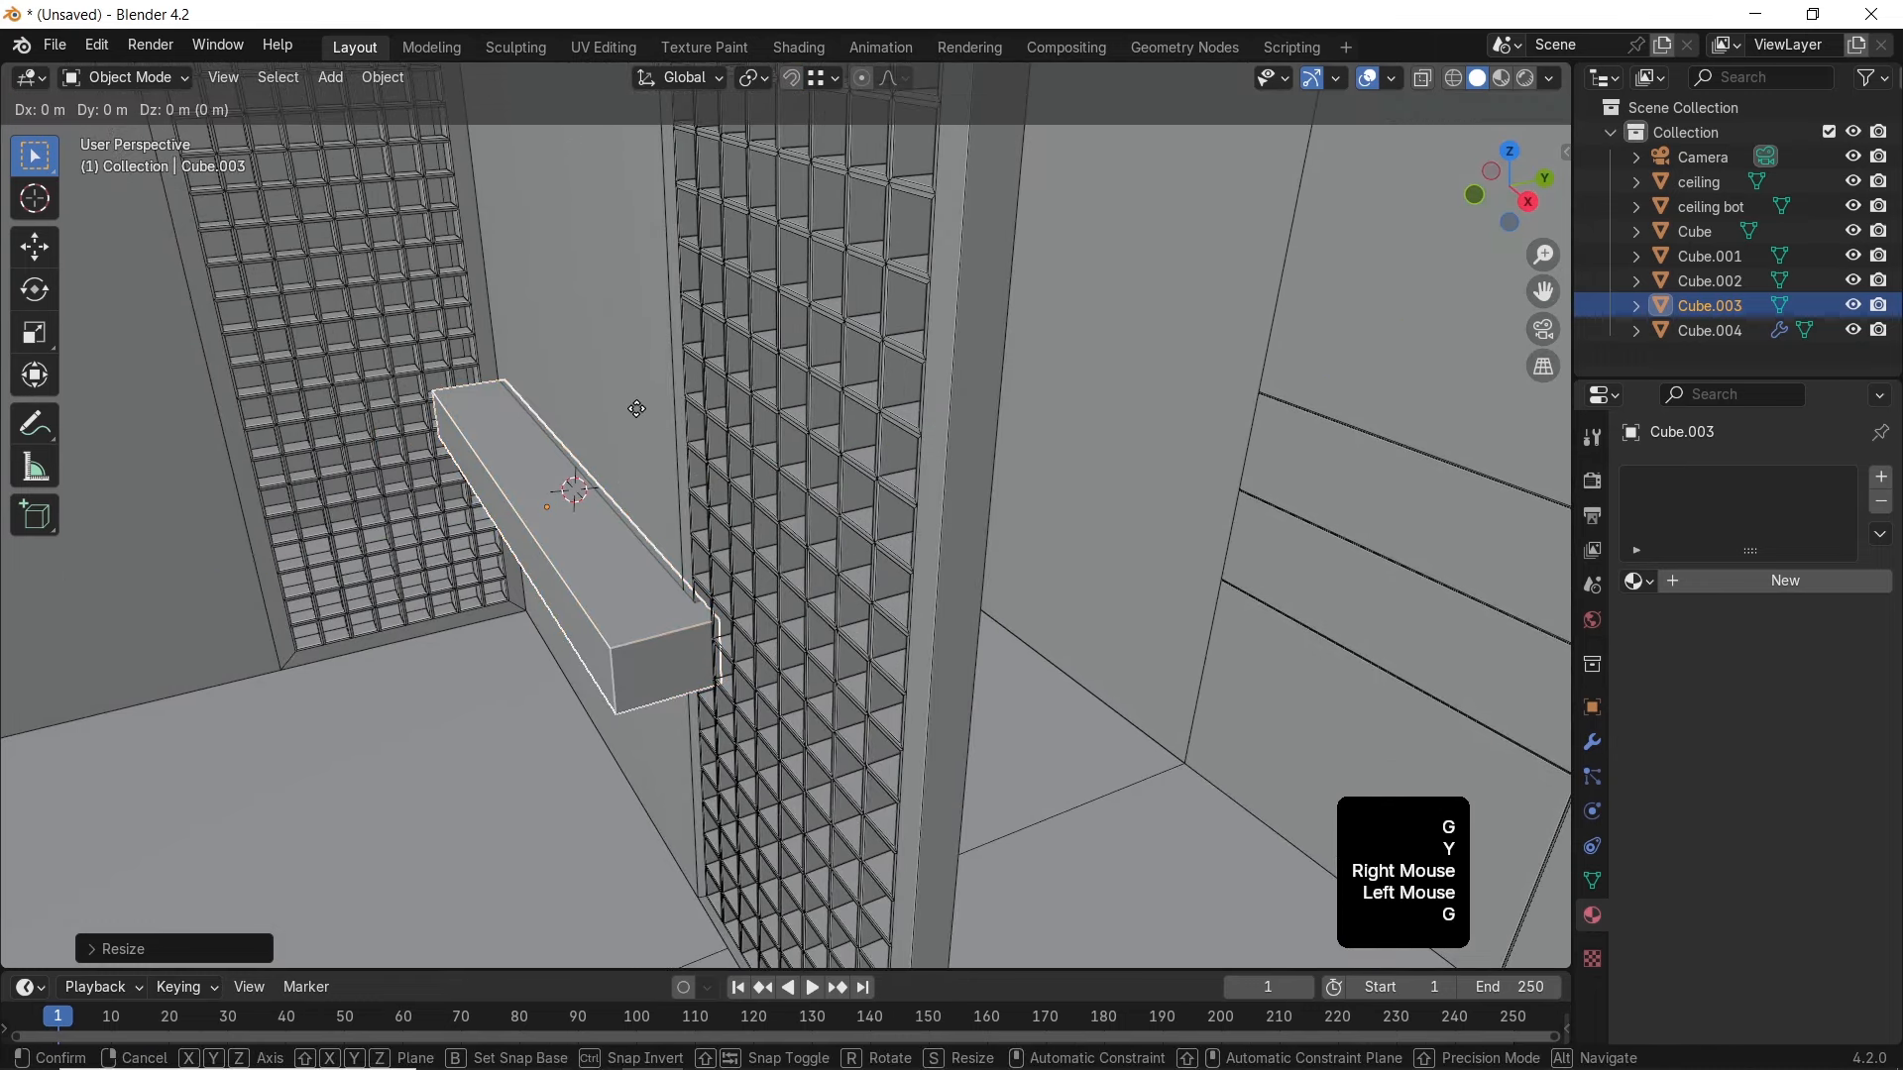
{"action": "key", "text": "y"}
{"action": "left_click", "coordinate": [575, 476], "text": "shift"}
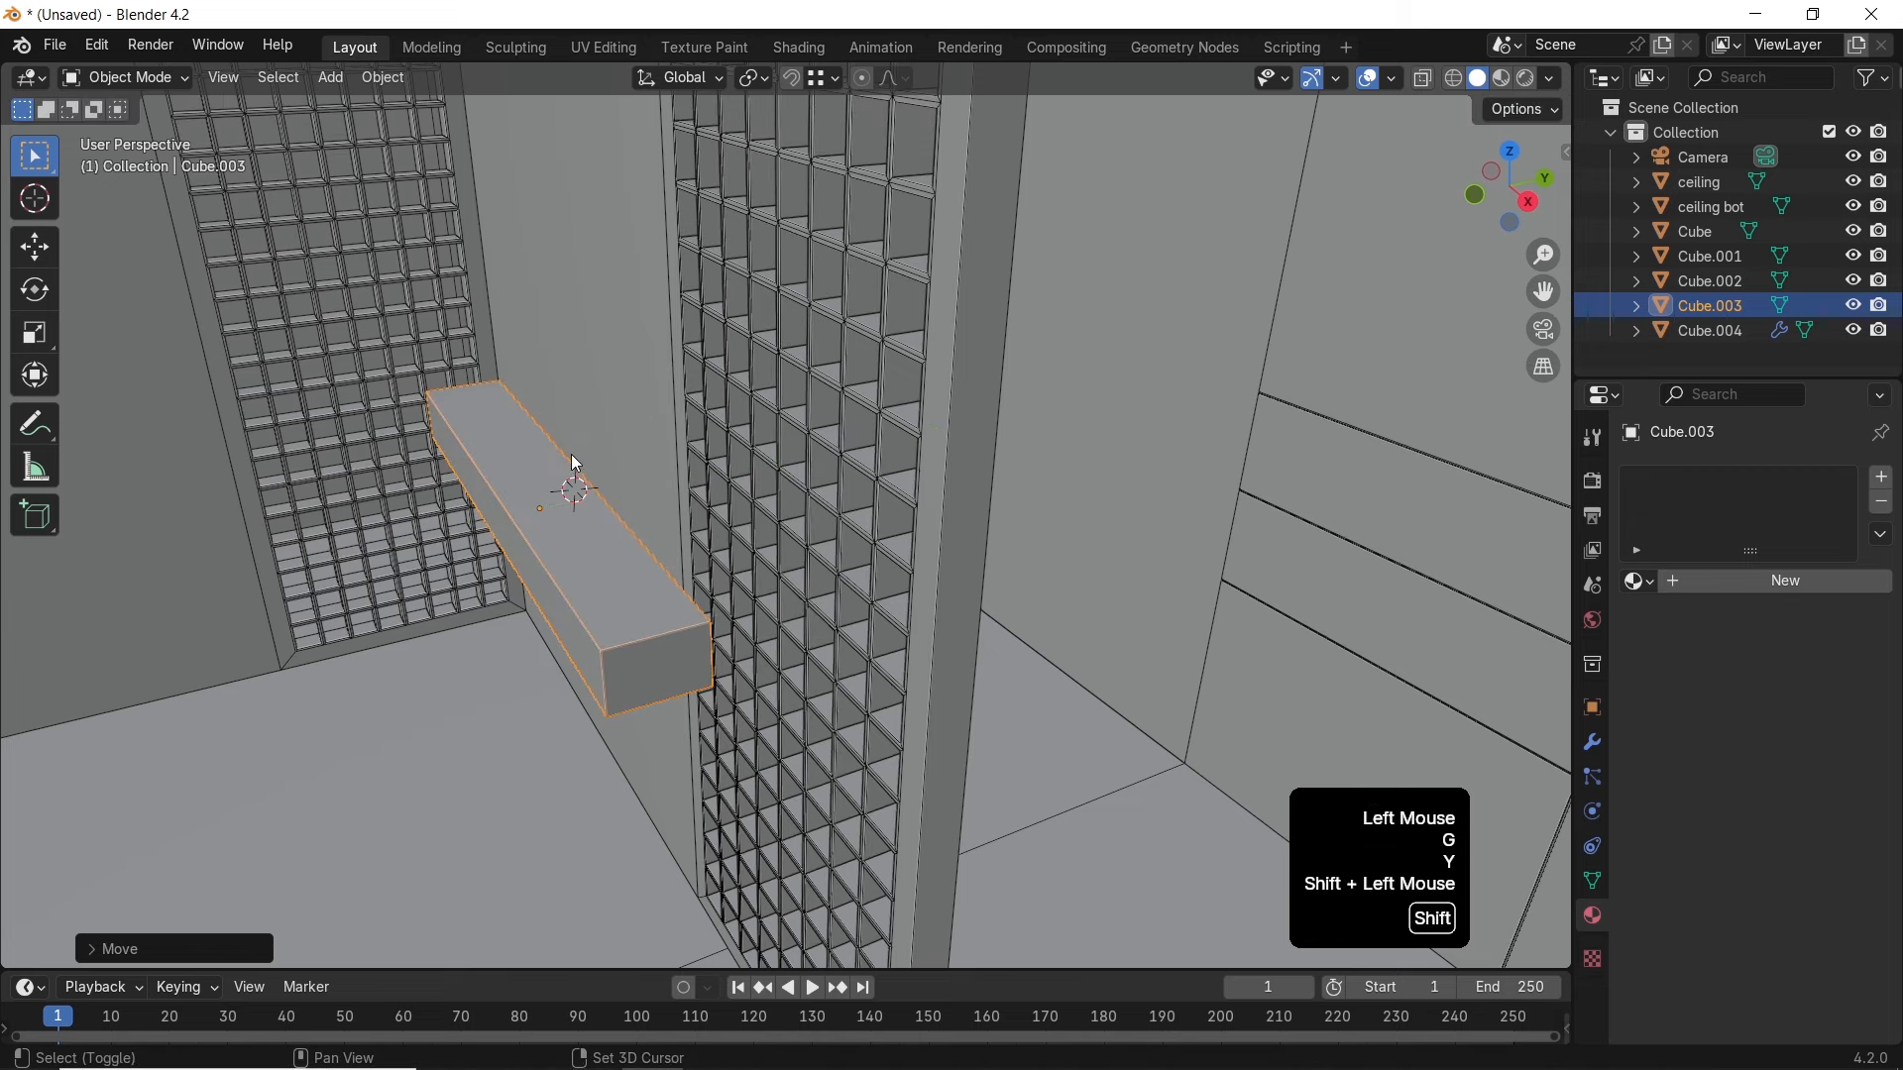
In face selection mode, move the bar's end face near the free-standing lattice partition along X, and return to Object Mode
{"action": "left_click", "coordinate": [629, 681]}
{"action": "key", "text": "Tab"}
{"action": "left_click", "coordinate": [640, 672]}
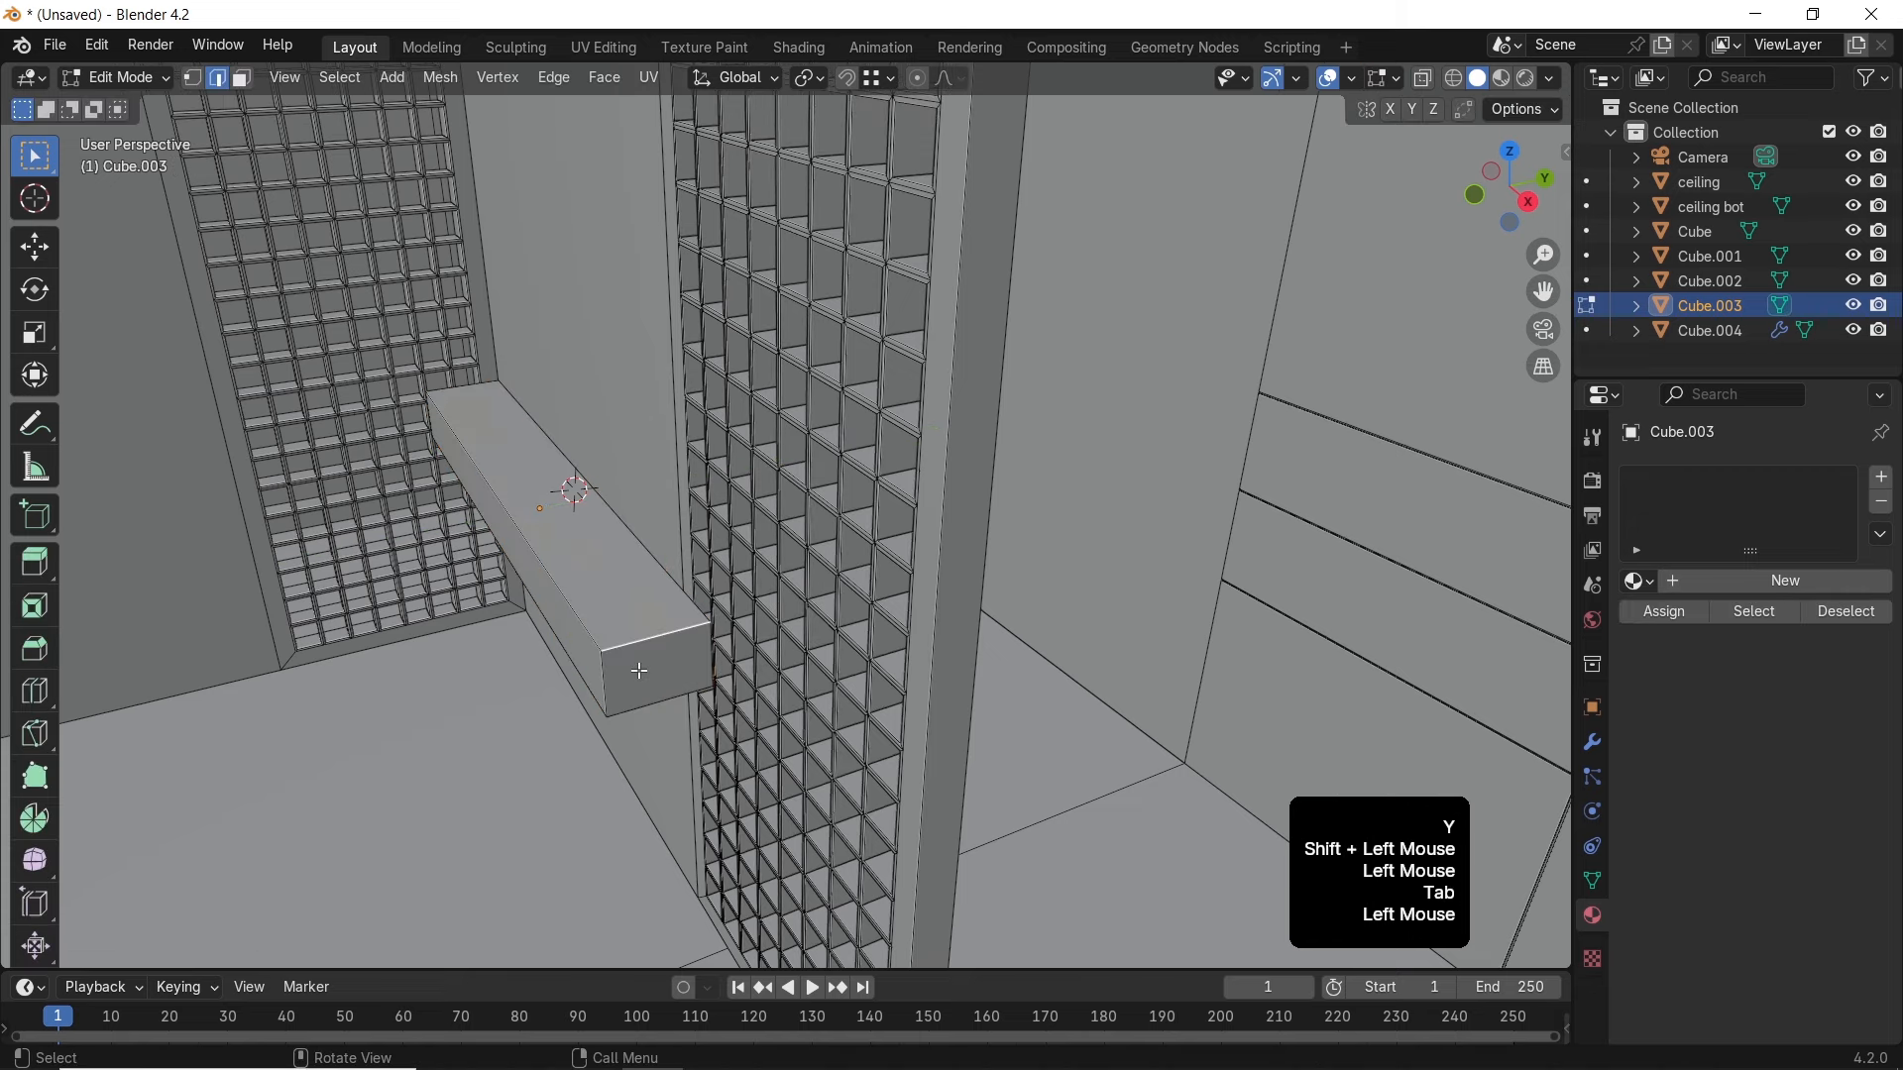
{"action": "key", "text": "3"}
{"action": "left_click", "coordinate": [646, 674]}
{"action": "key", "text": "g"}
{"action": "key", "text": "y"}
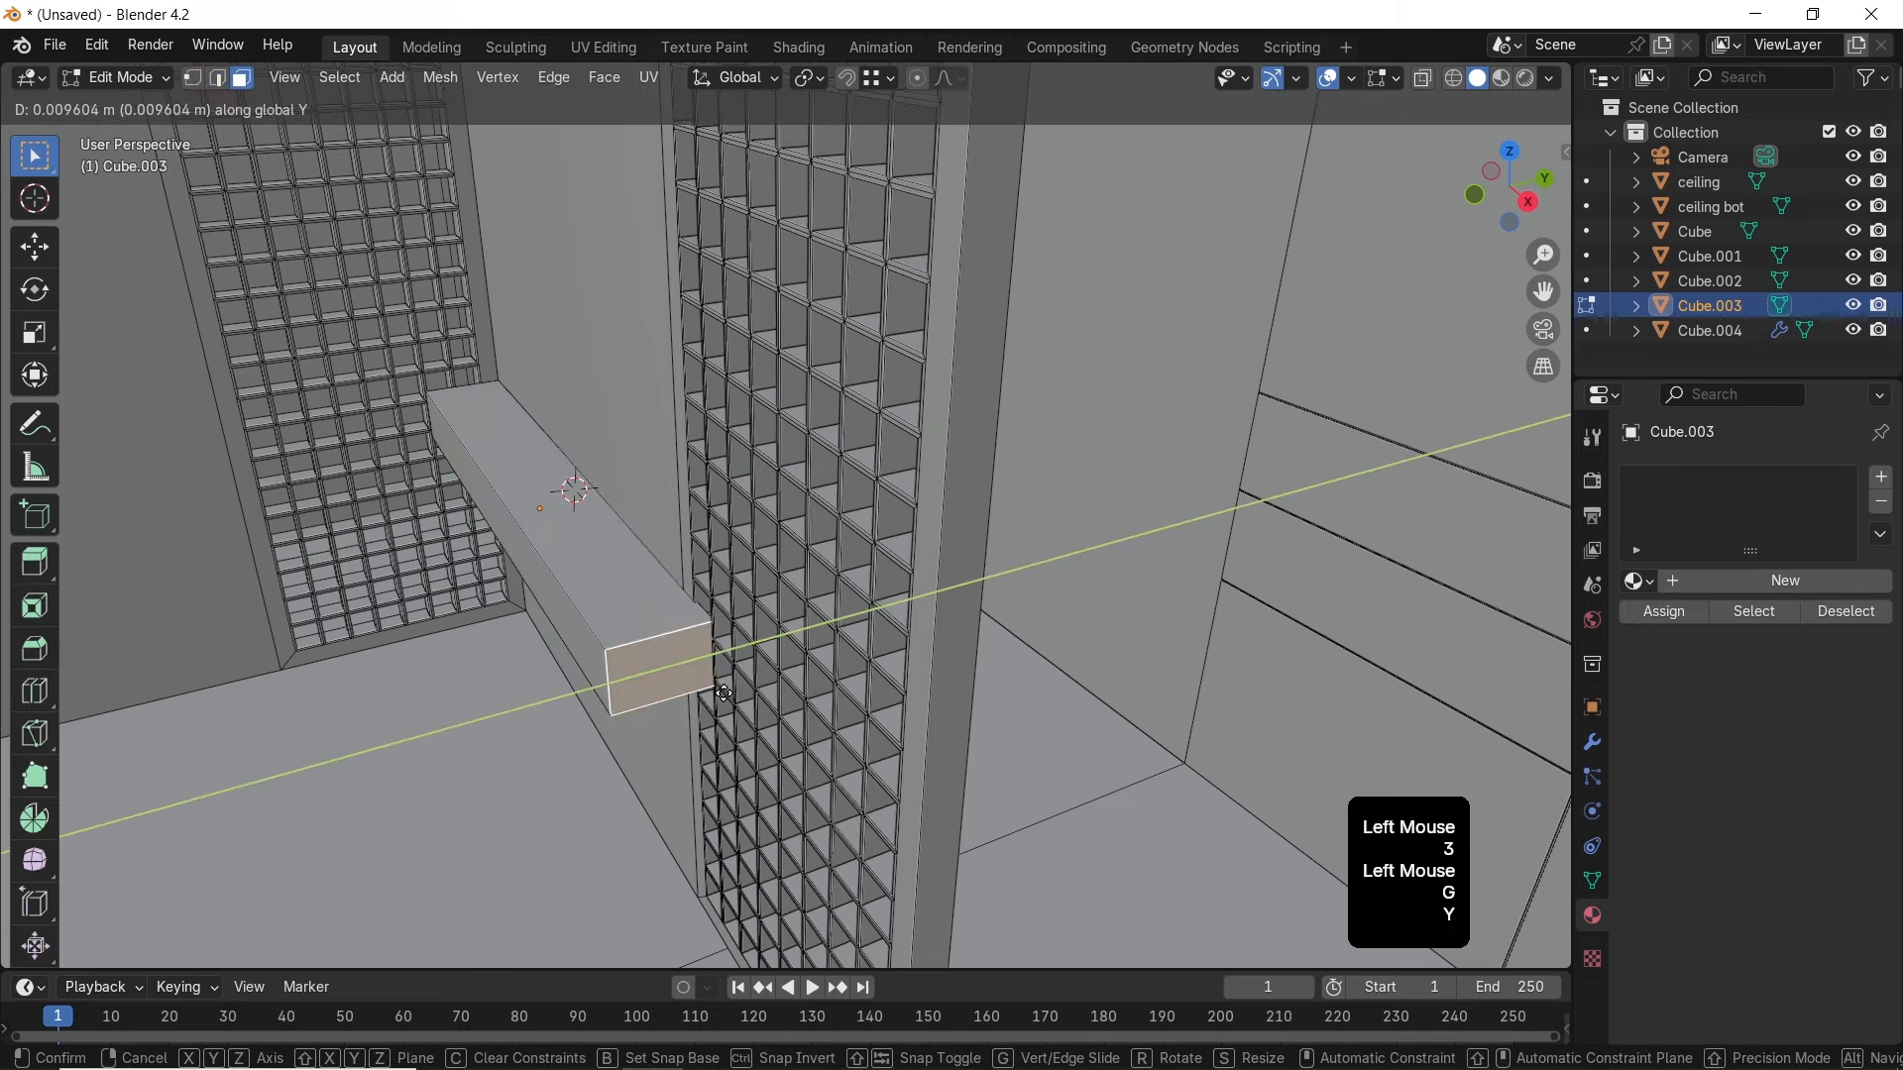
{"action": "key", "text": "x"}
{"action": "left_click", "coordinate": [726, 694]}
{"action": "middle_click_drag", "start_coordinate": [727, 694], "coordinate": [725, 582]}
{"action": "key", "text": "Tab"}
Split the 3D viewport vertically and show the camera view in the narrower area with its toolbar hidden
{"action": "middle_click_drag", "start_coordinate": [646, 527], "coordinate": [1005, 504], "text": "shift"}
{"action": "scroll", "coordinate": [773, 771], "scroll_direction": "up", "scroll_amount": 2}
{"action": "scroll", "coordinate": [722, 496], "scroll_direction": "down", "scroll_amount": 2}
{"action": "scroll", "coordinate": [1006, 504], "scroll_direction": "up", "scroll_amount": 2}
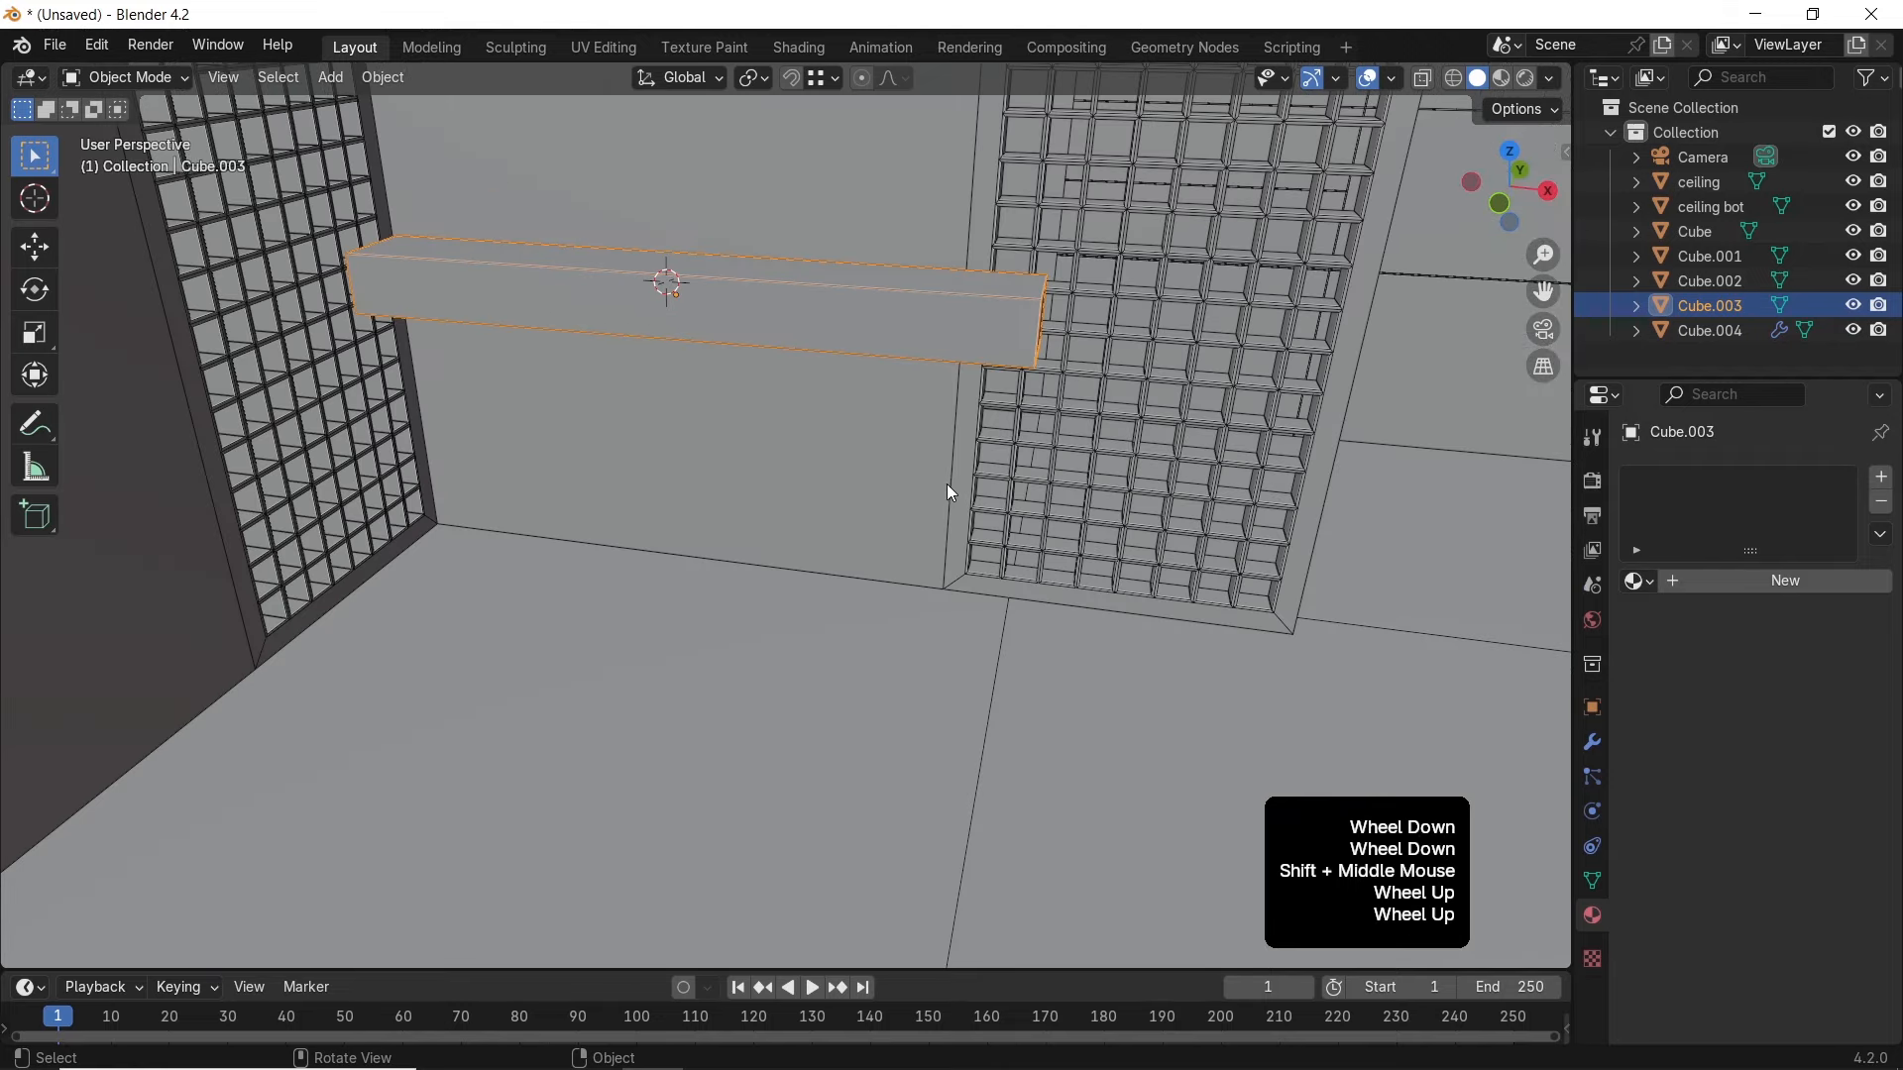
{"action": "scroll", "coordinate": [813, 504], "scroll_direction": "down", "scroll_amount": 2}
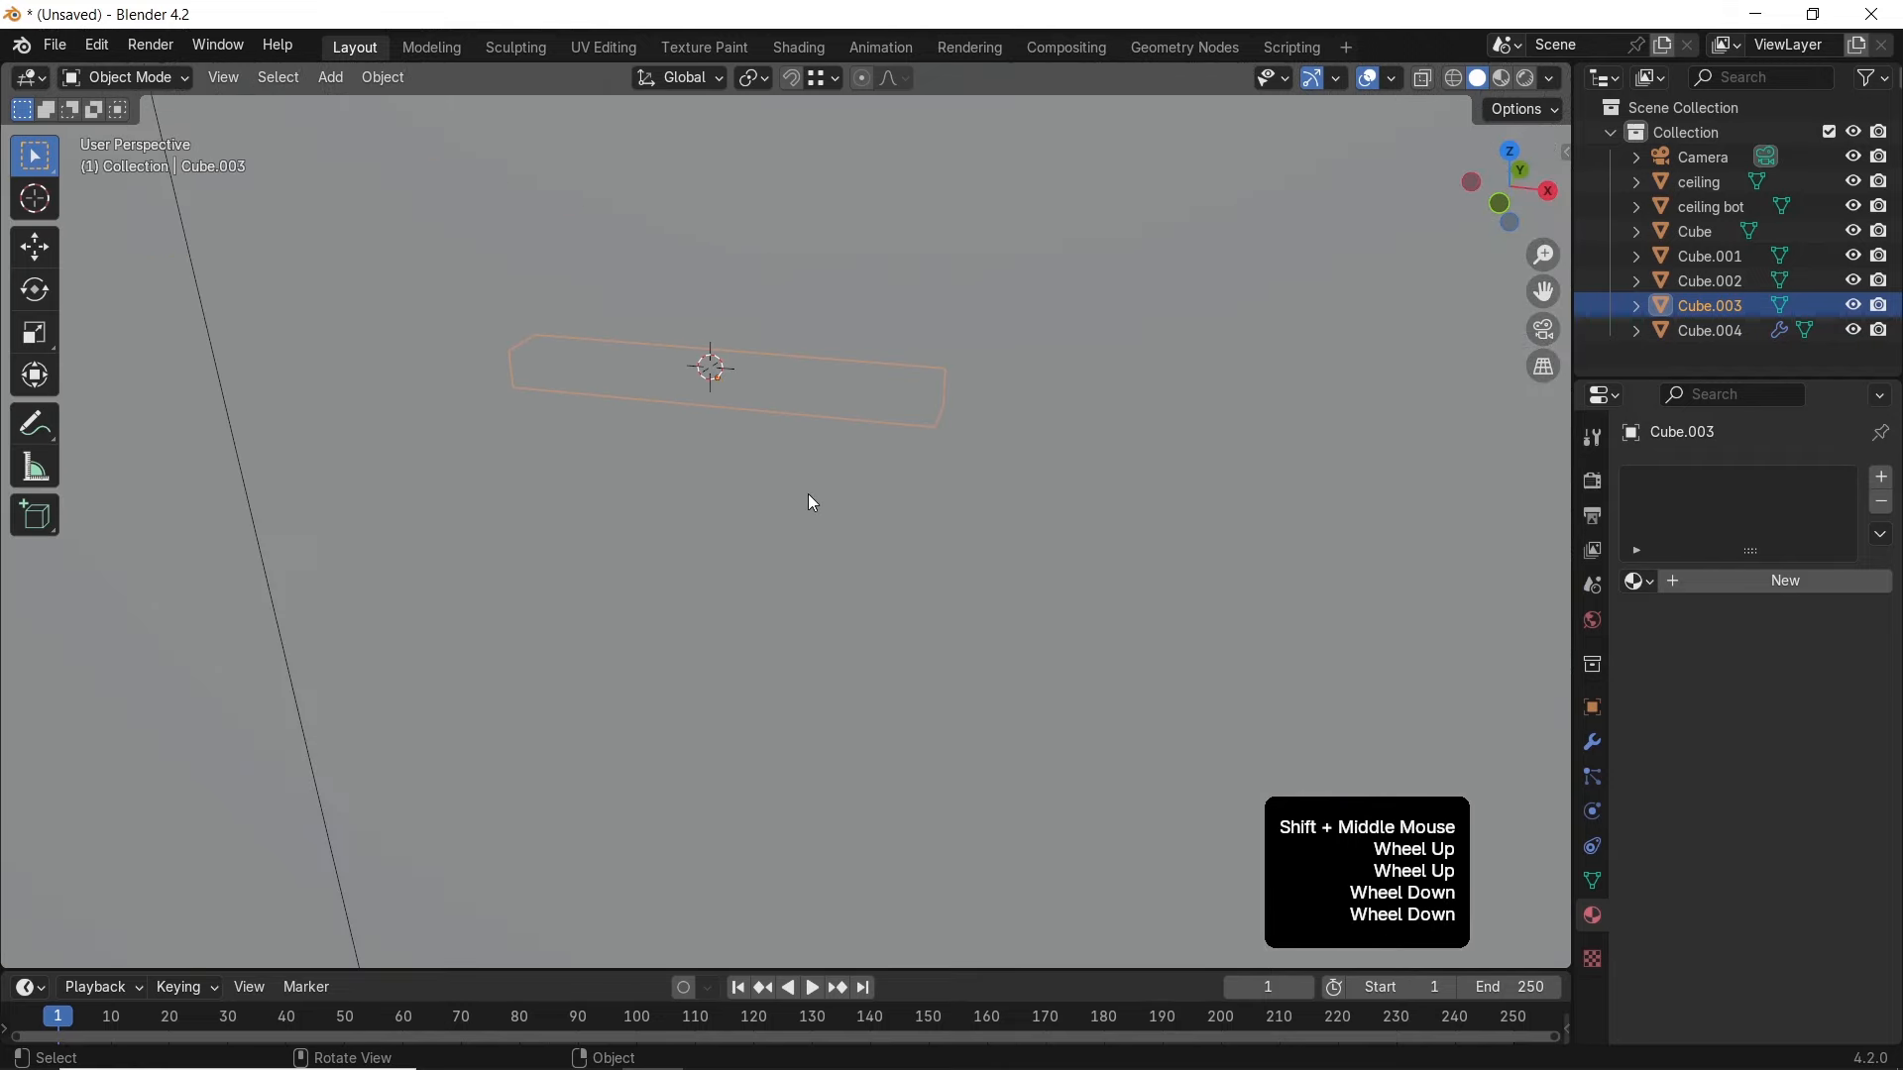
{"action": "left_click_drag", "start_coordinate": [1560, 83], "coordinate": [604, 284]}
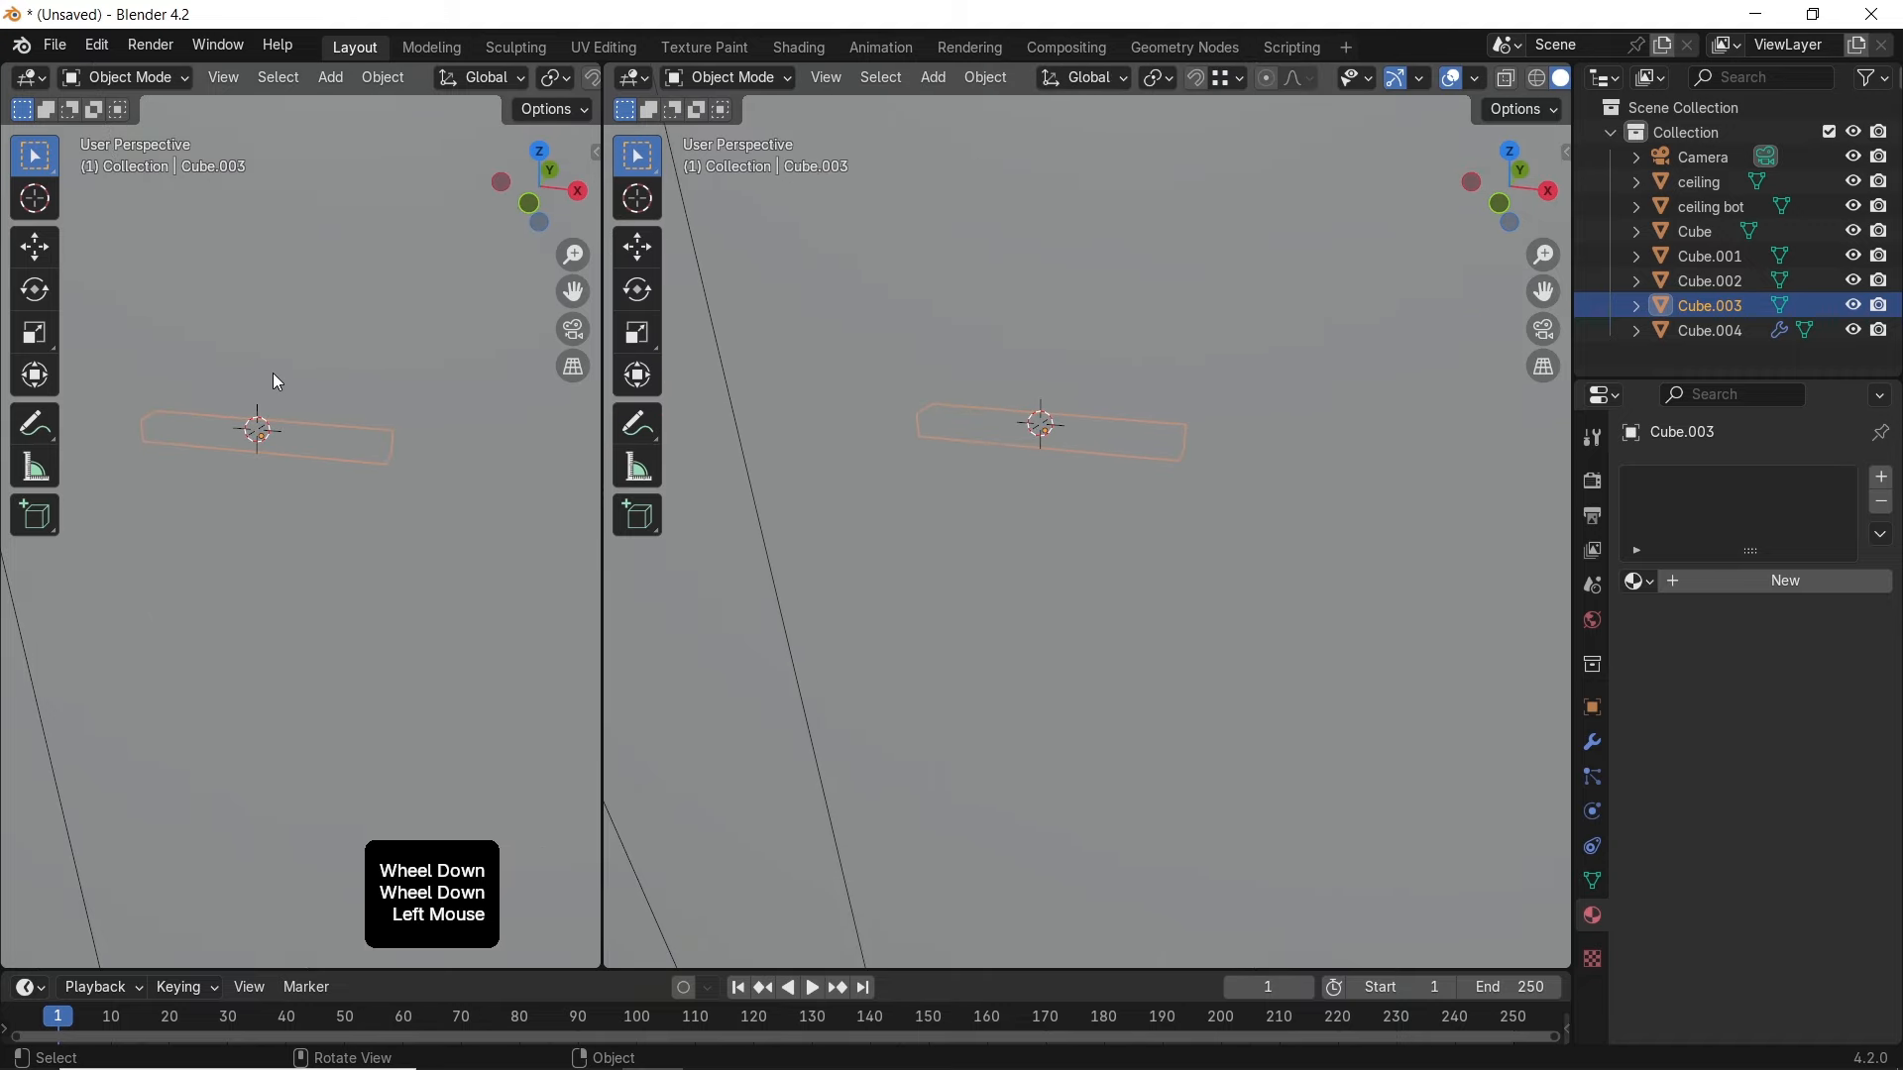
{"action": "key", "text": "t"}
{"action": "key", "text": "KP_0"}
{"action": "scroll", "coordinate": [347, 410], "scroll_direction": "up", "scroll_amount": 2}
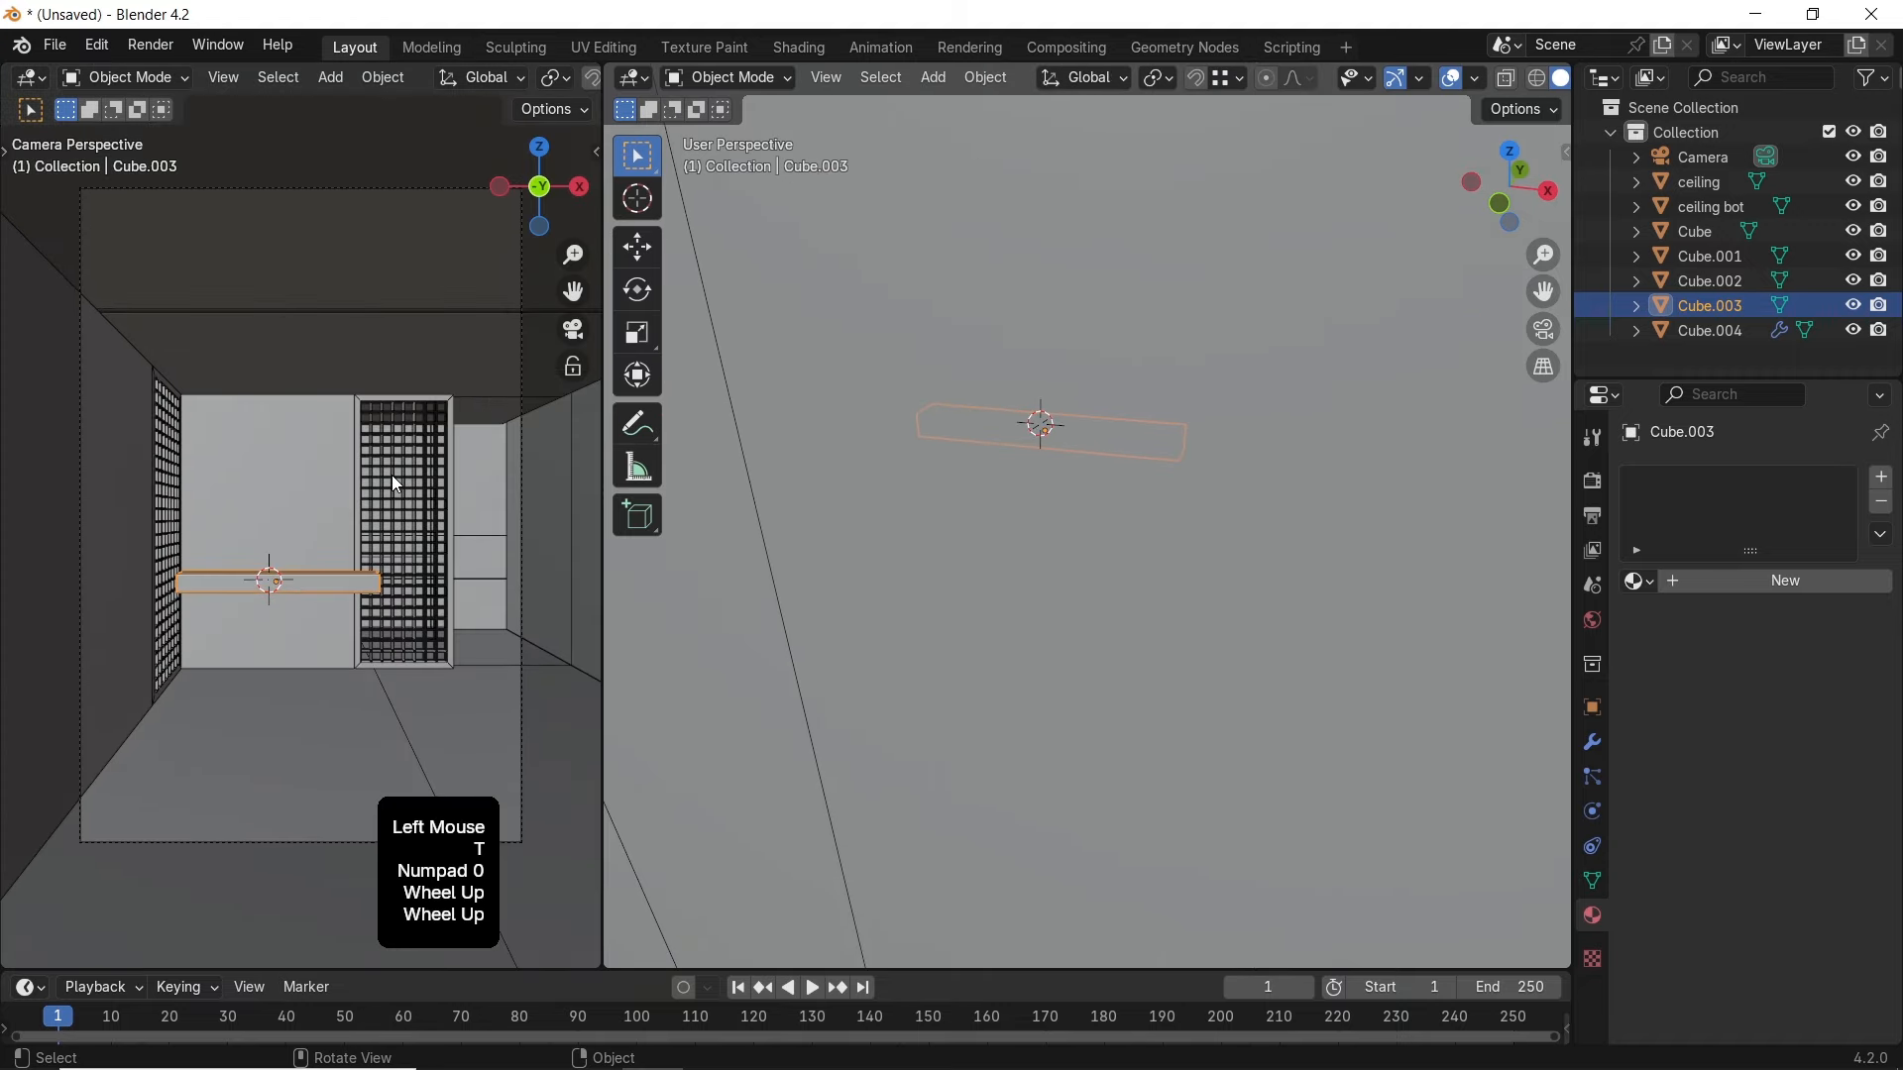
Select the camera and set its viewport display passepartout to 1.000
{"action": "left_click", "coordinate": [520, 332]}
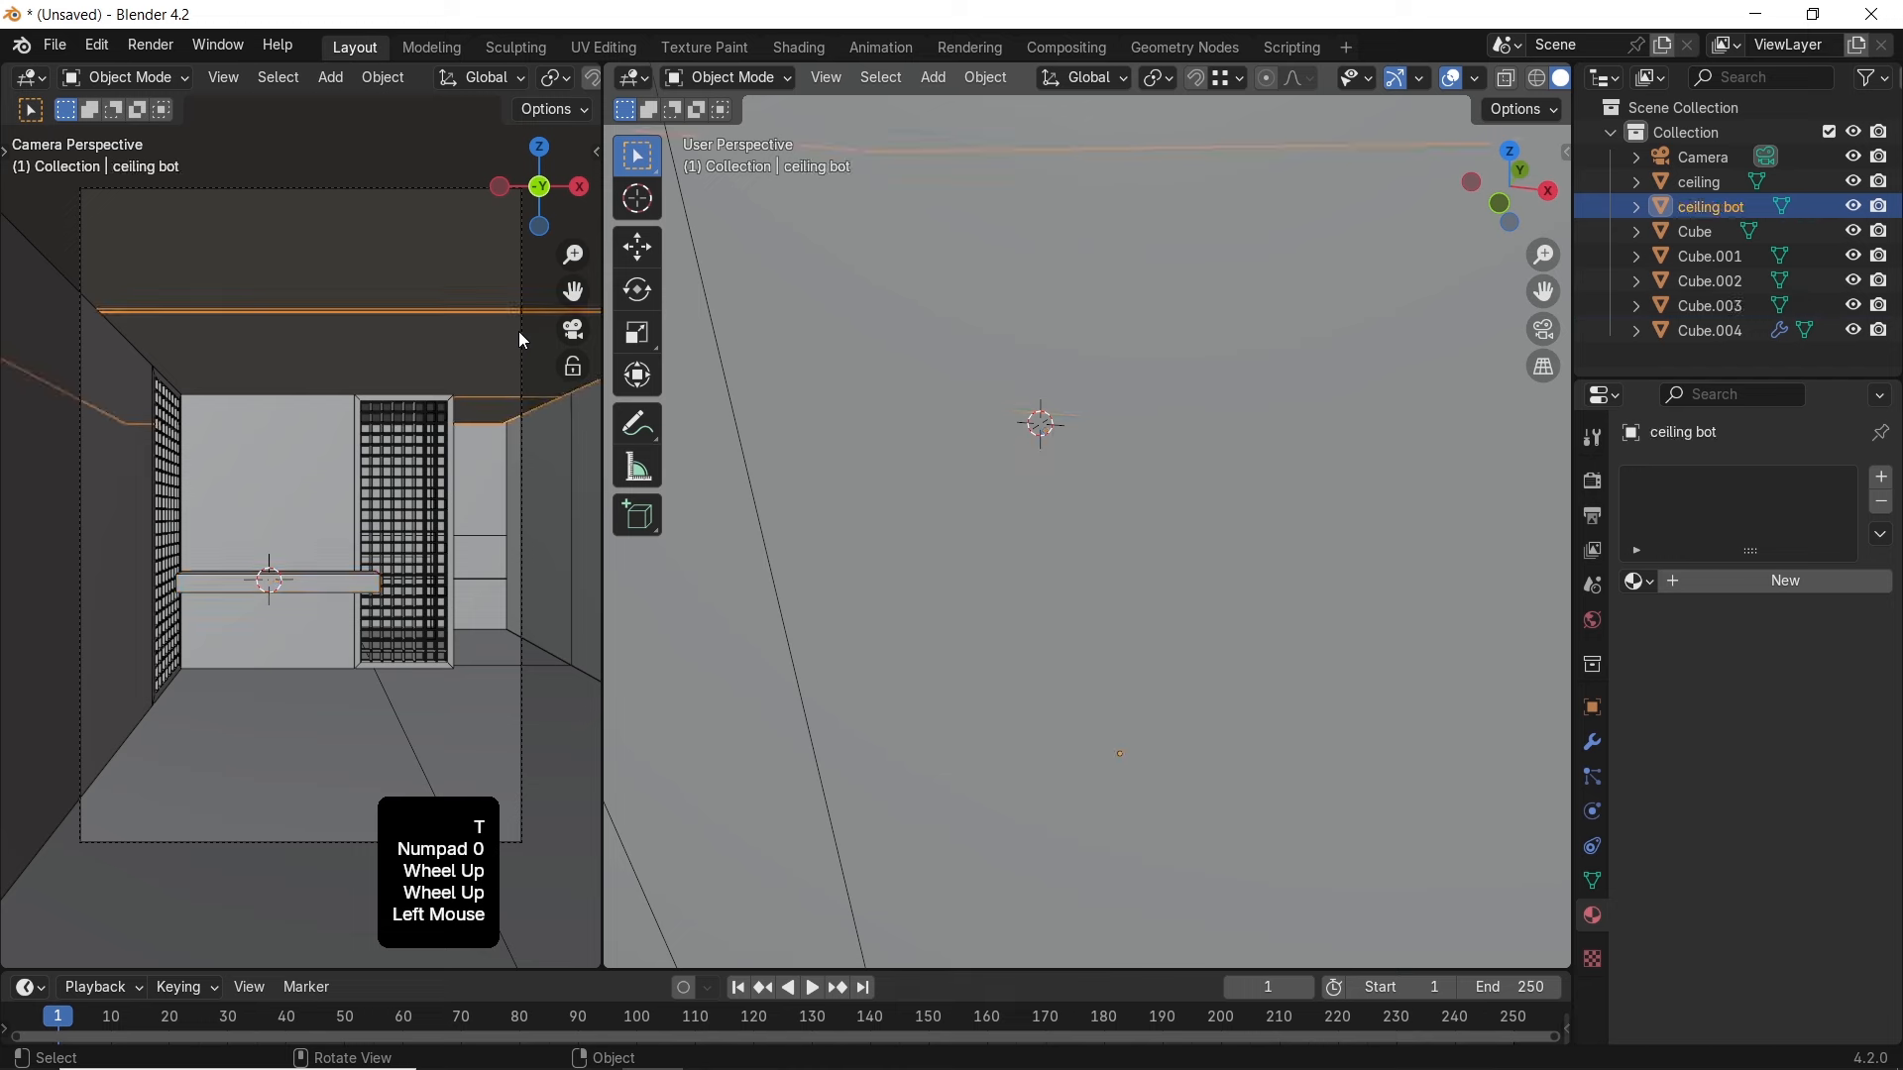
{"action": "left_click", "coordinate": [523, 361]}
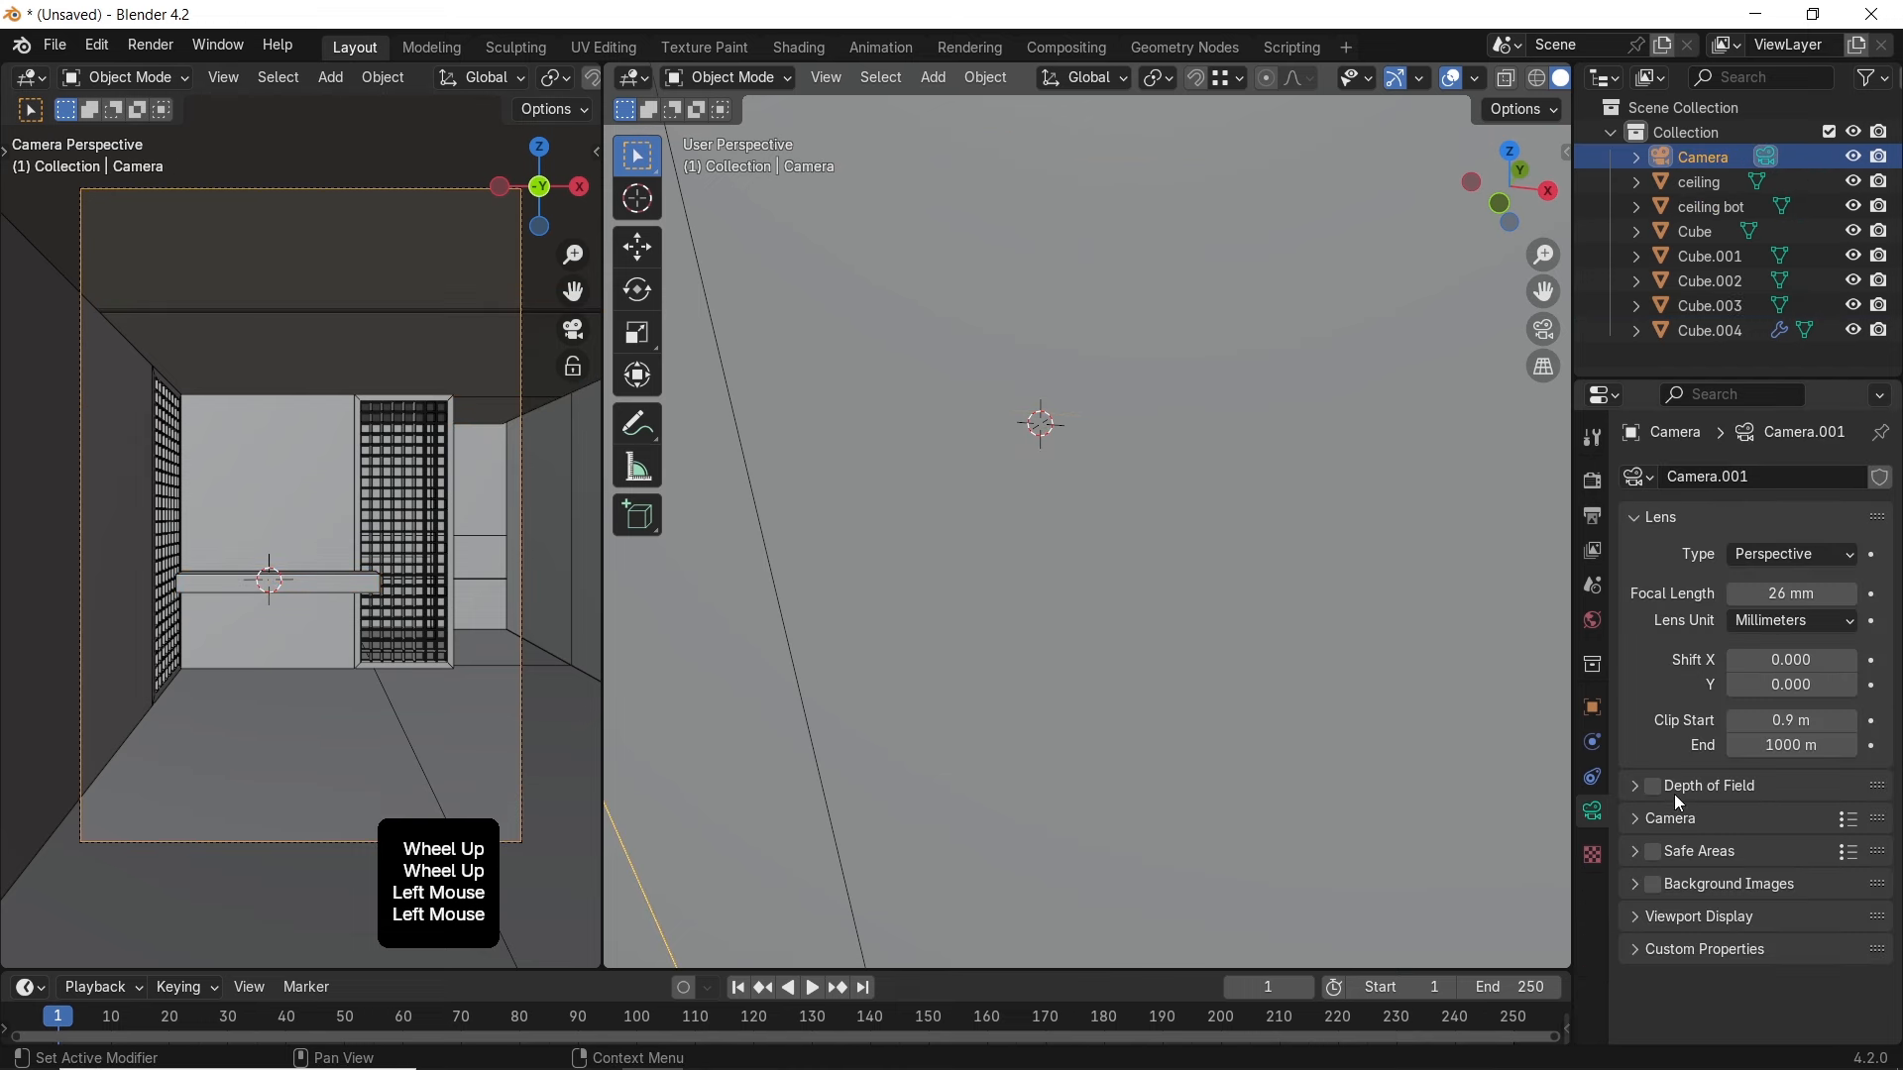
{"action": "left_click", "coordinate": [1713, 907]}
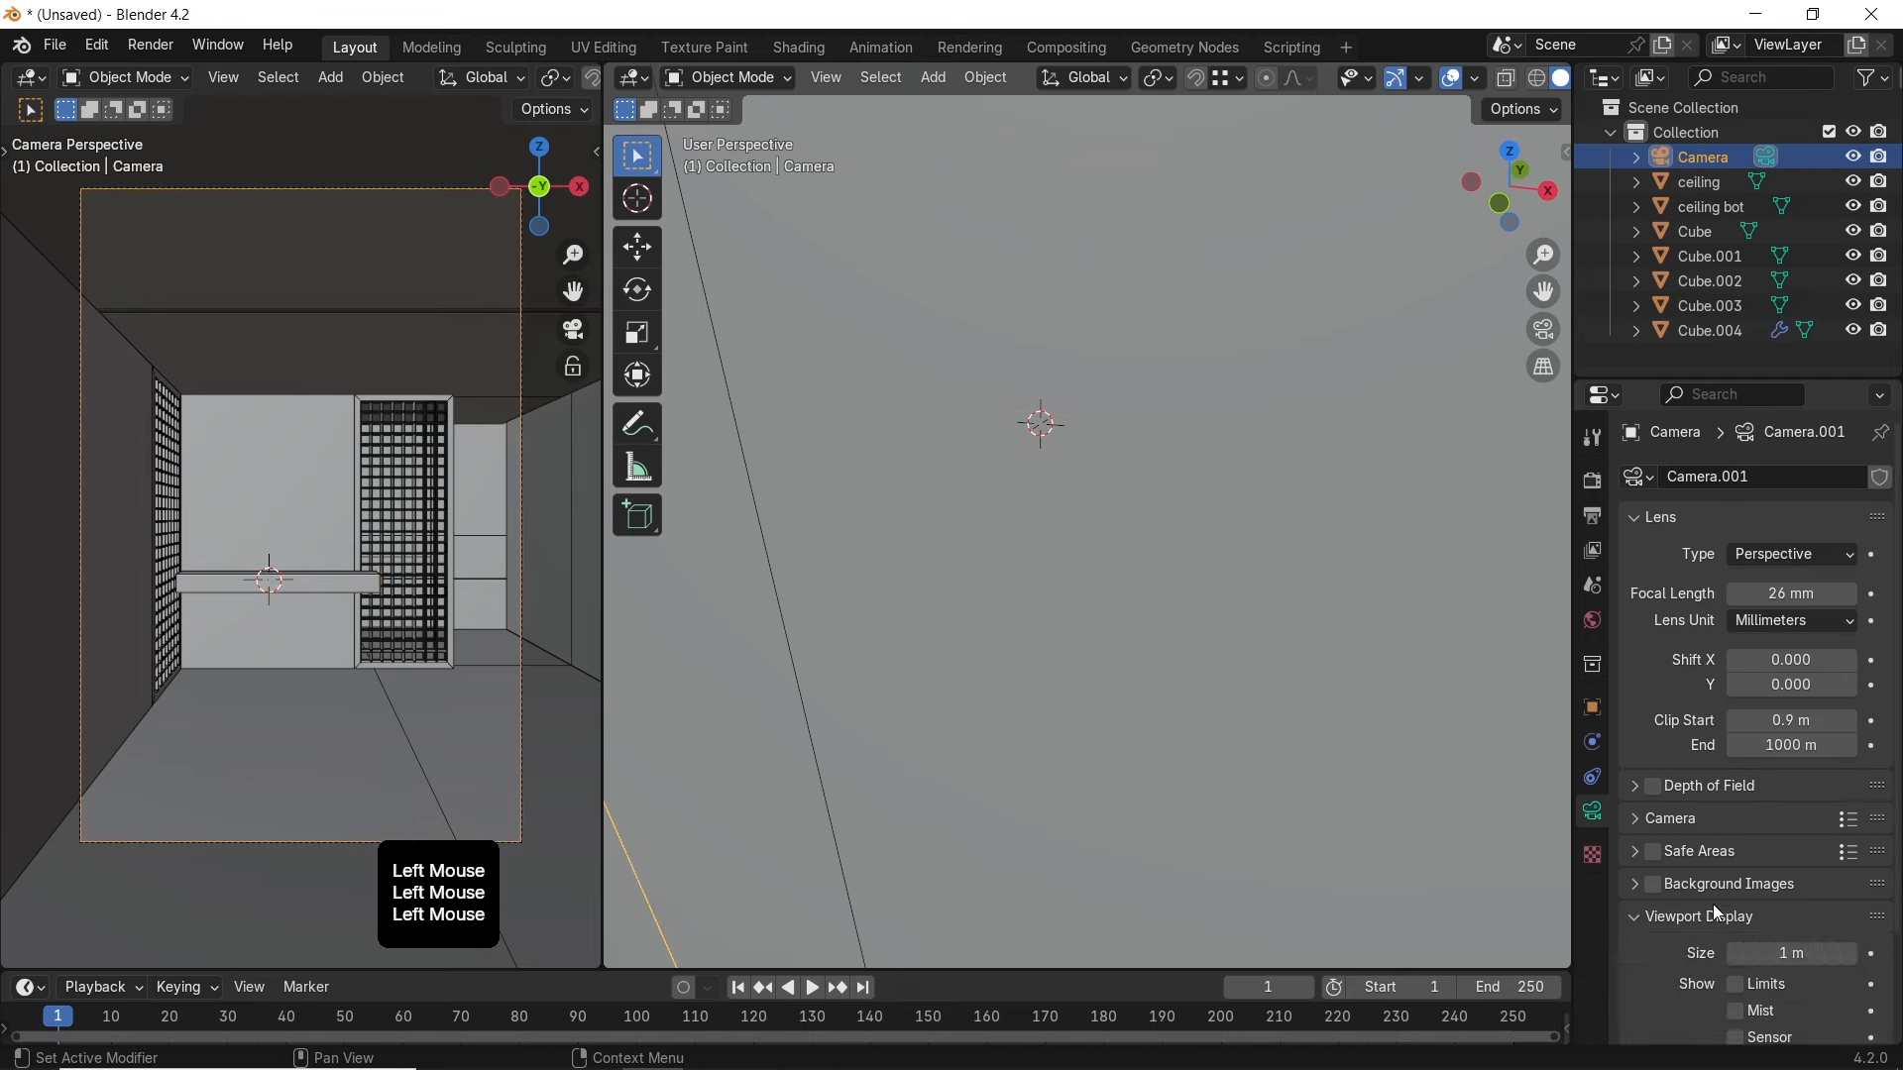
{"action": "scroll", "coordinate": [1713, 907], "scroll_direction": "down", "scroll_amount": 2}
{"action": "left_click_drag", "start_coordinate": [1780, 957], "coordinate": [1869, 970]}
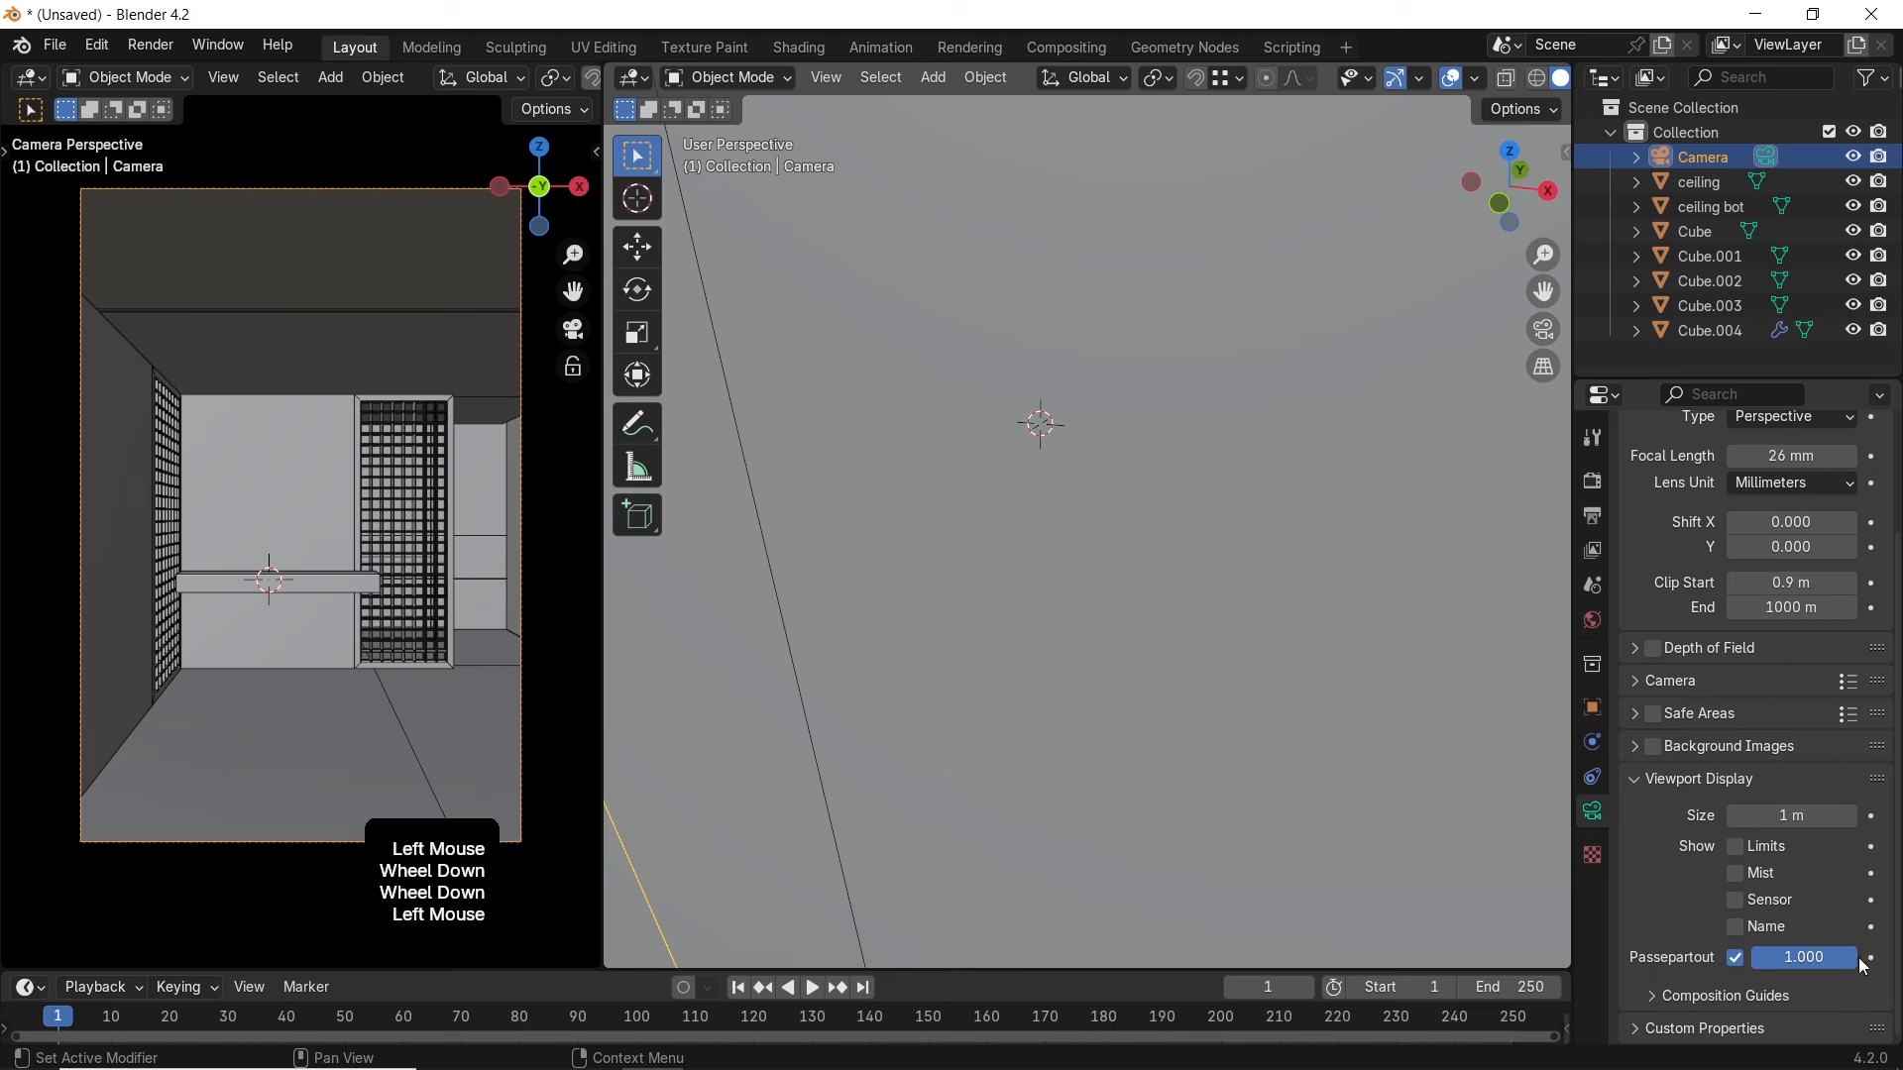
Set the render engine to Cycles and the device to GPU Compute
{"action": "left_click", "coordinate": [1595, 483]}
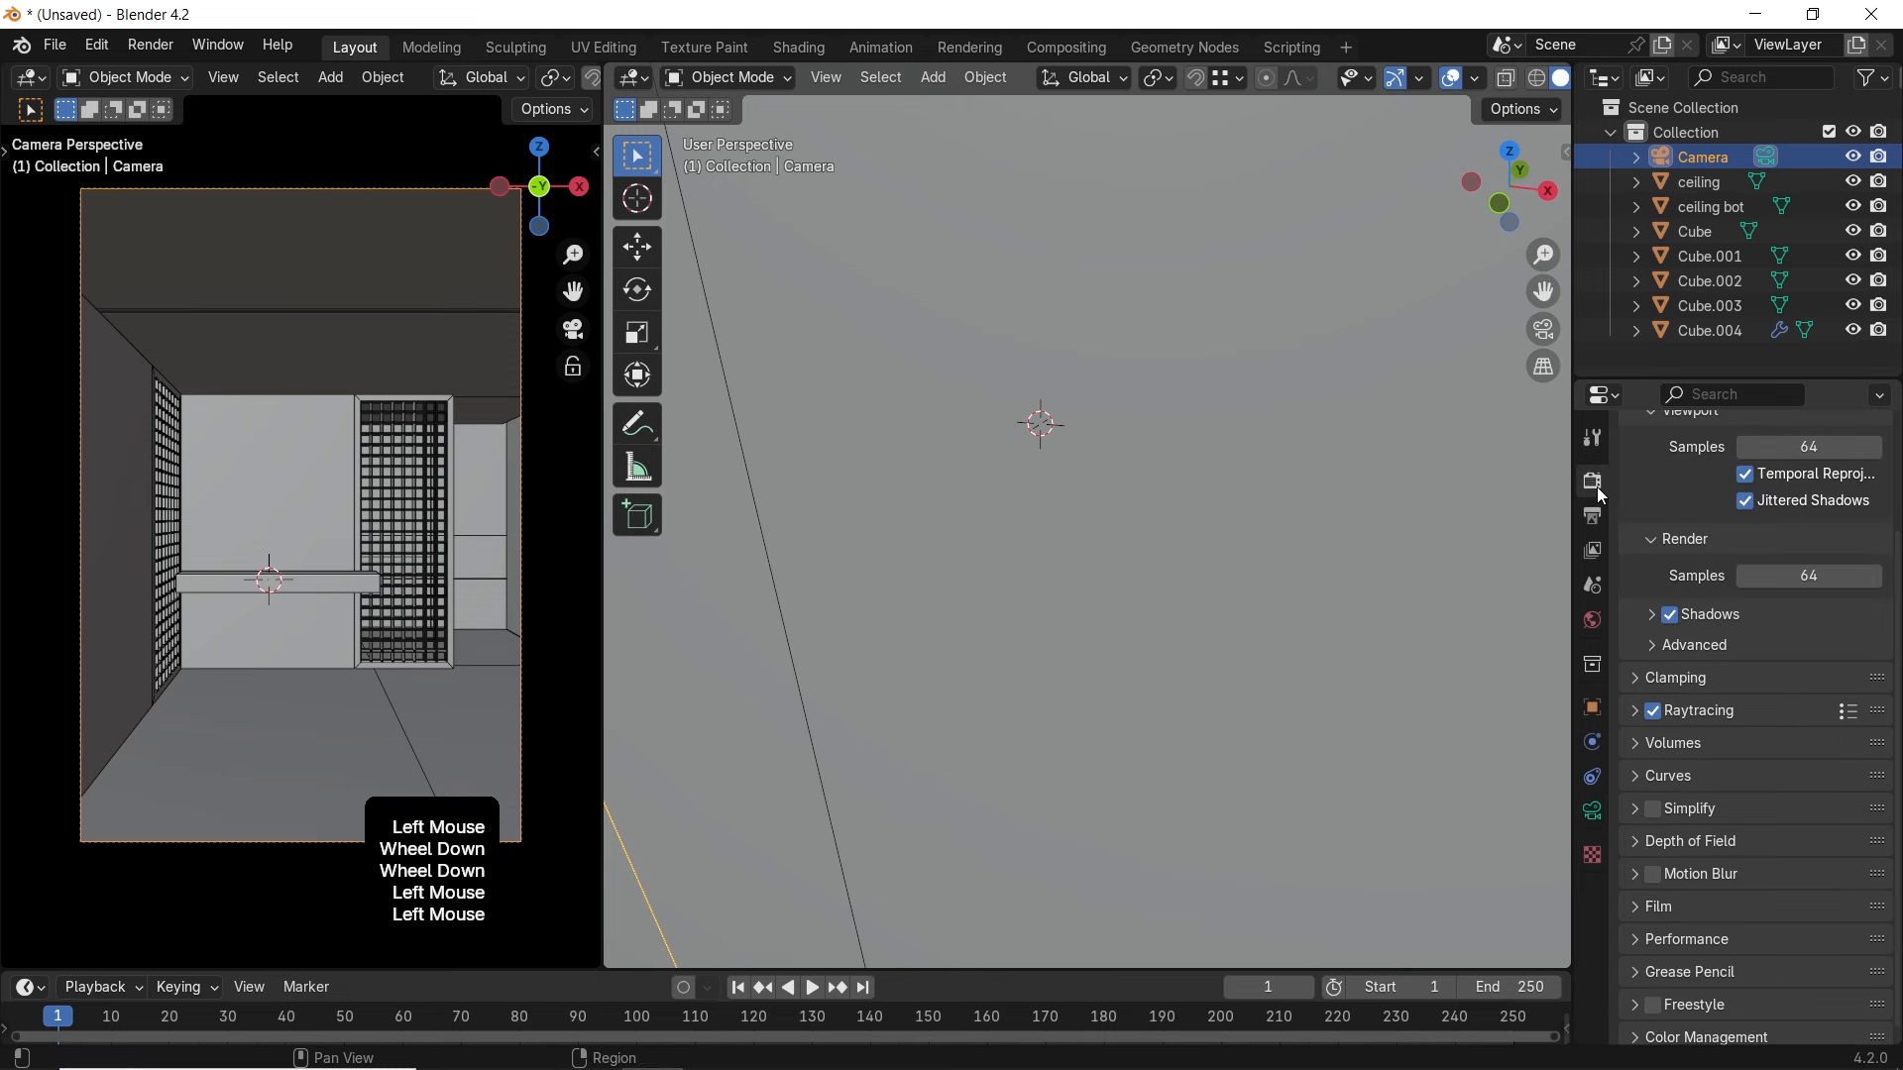
{"action": "scroll", "coordinate": [1652, 519], "scroll_direction": "up", "scroll_amount": 2}
{"action": "left_click", "coordinate": [1802, 478]}
{"action": "left_click", "coordinate": [1790, 559]}
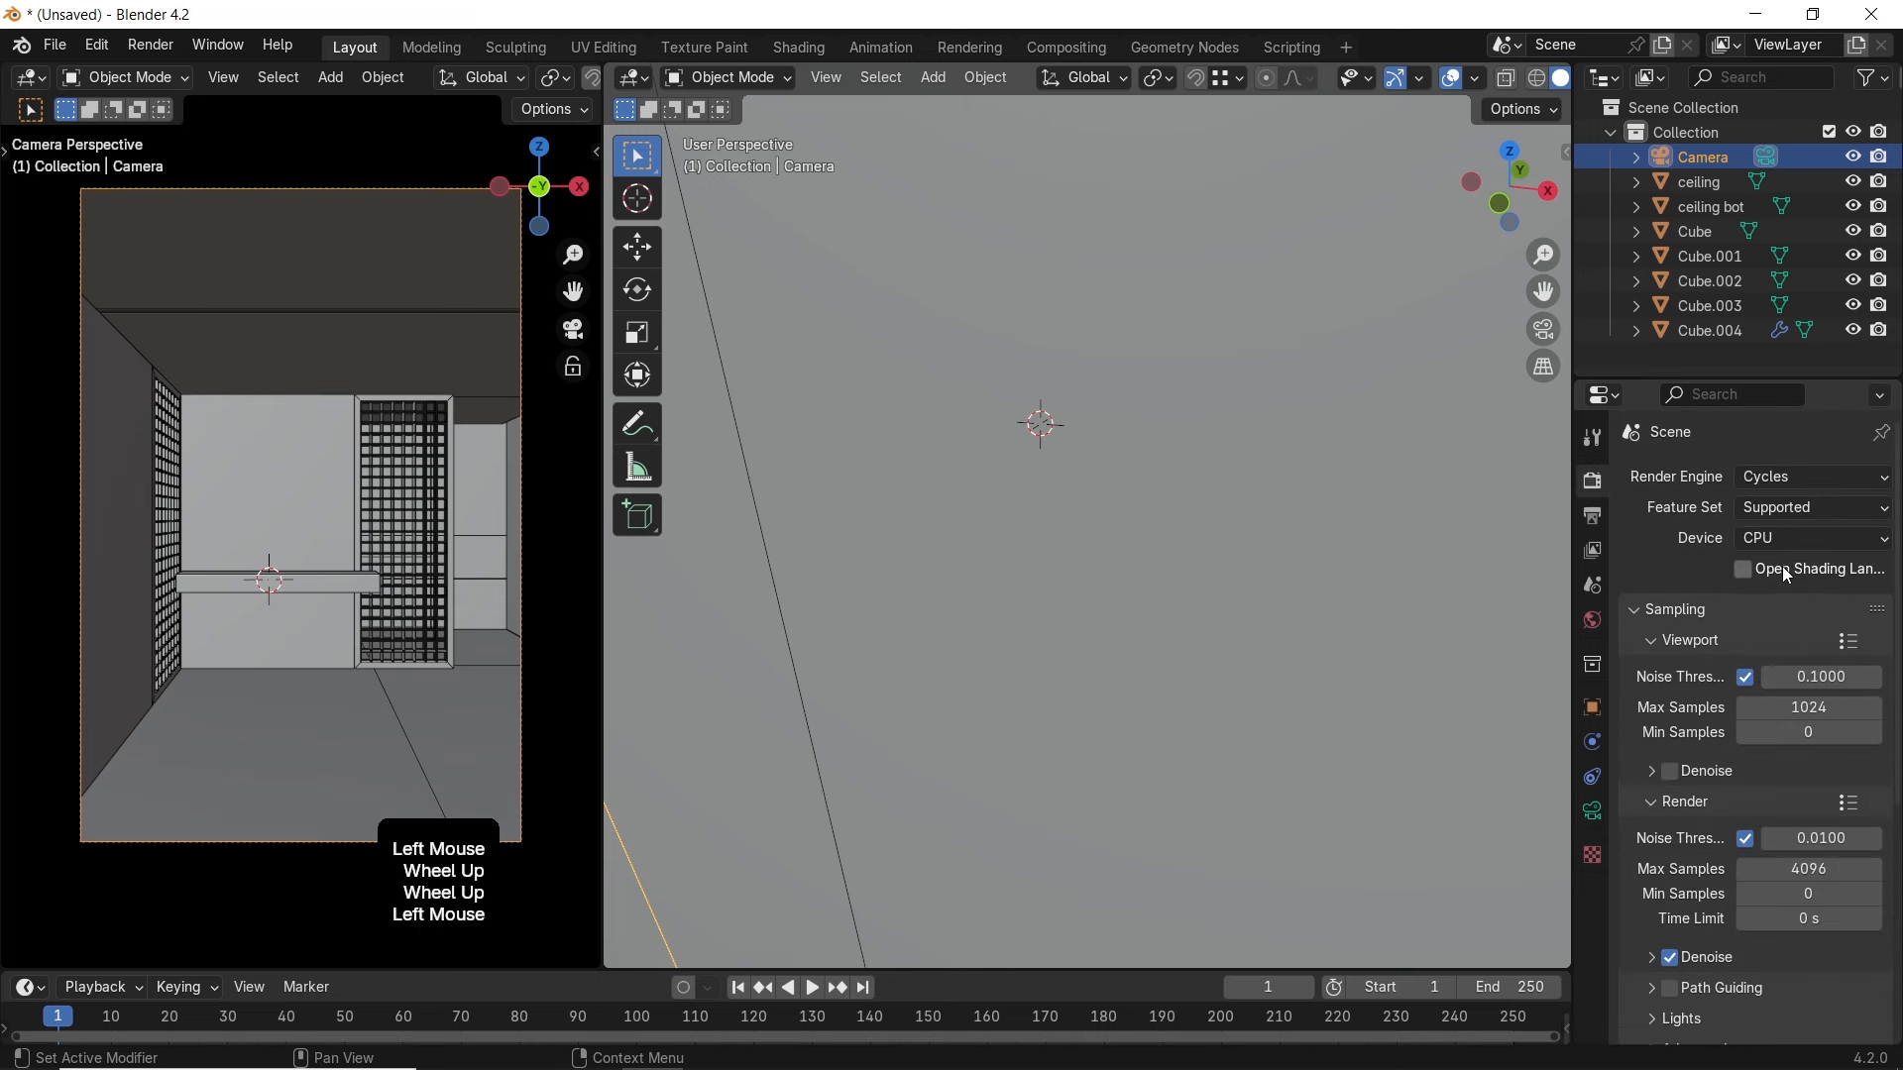
{"action": "left_click", "coordinate": [1792, 540]}
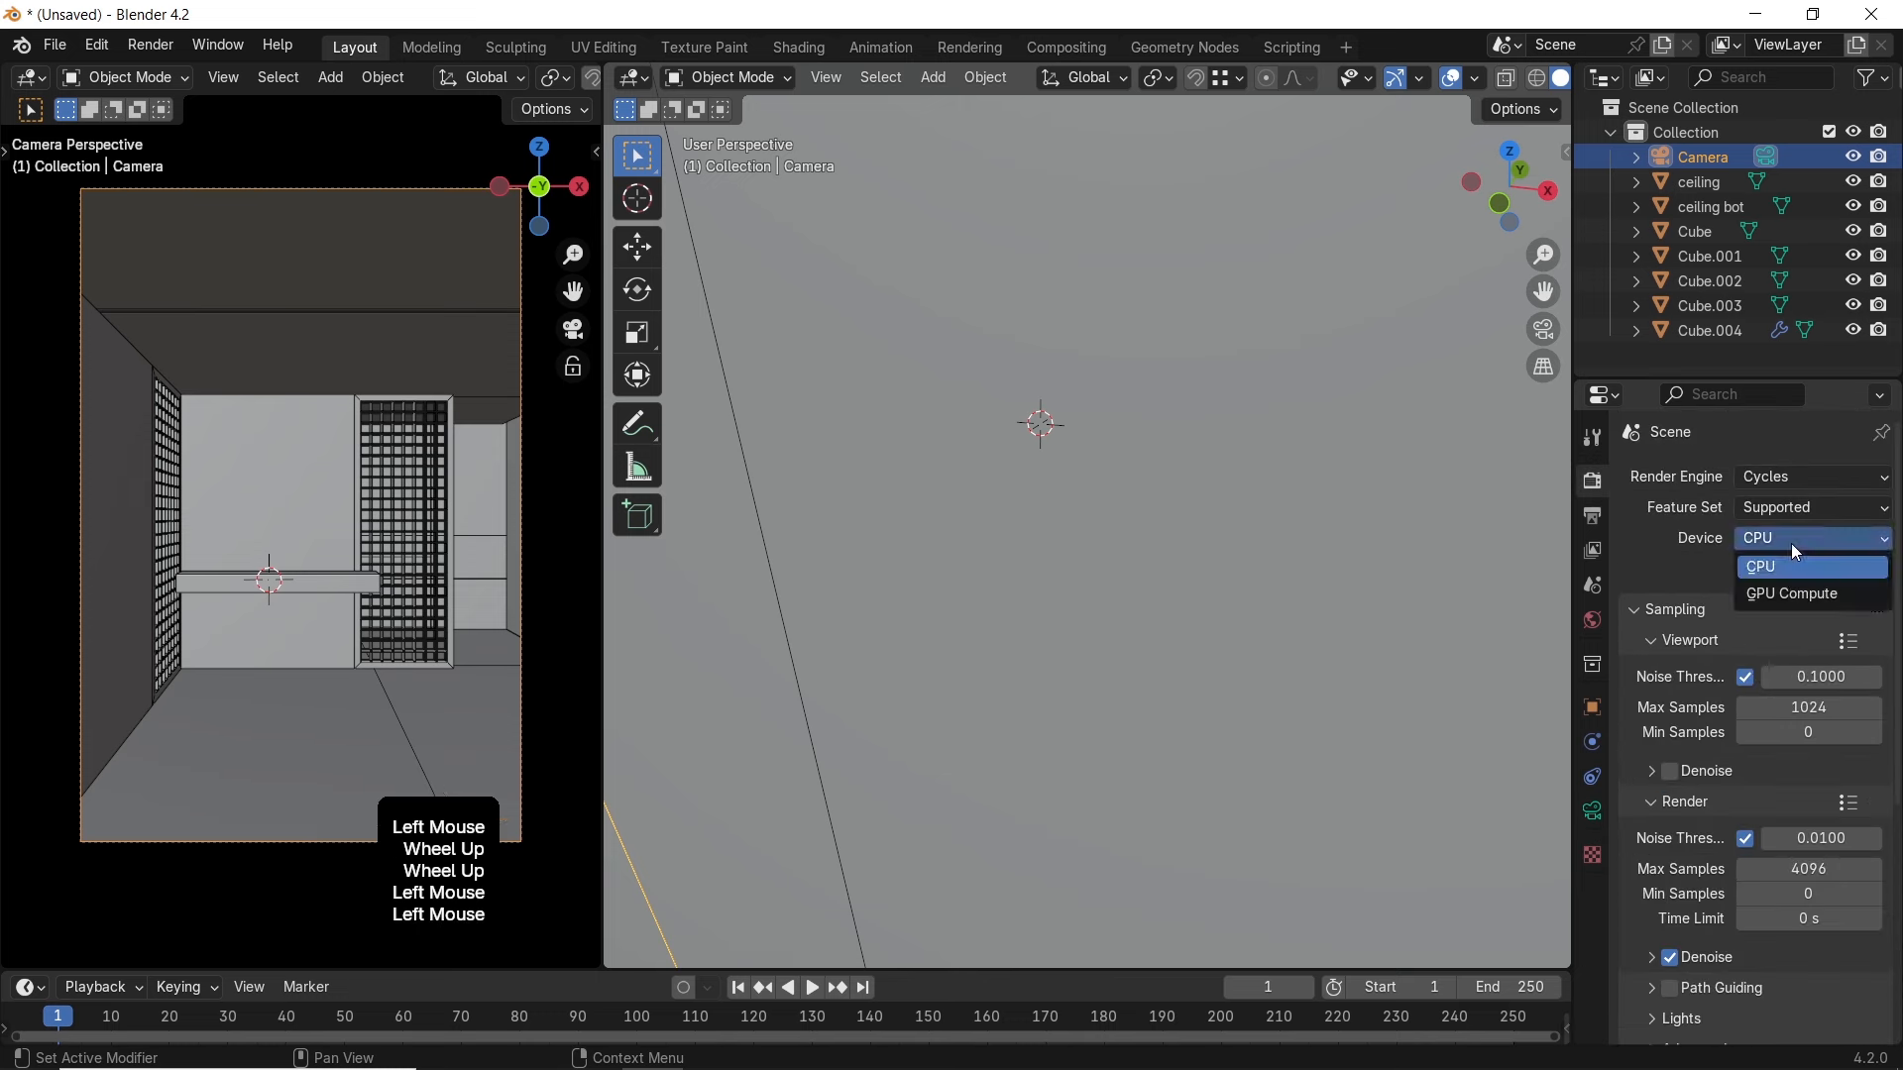
{"action": "left_click", "coordinate": [1781, 592]}
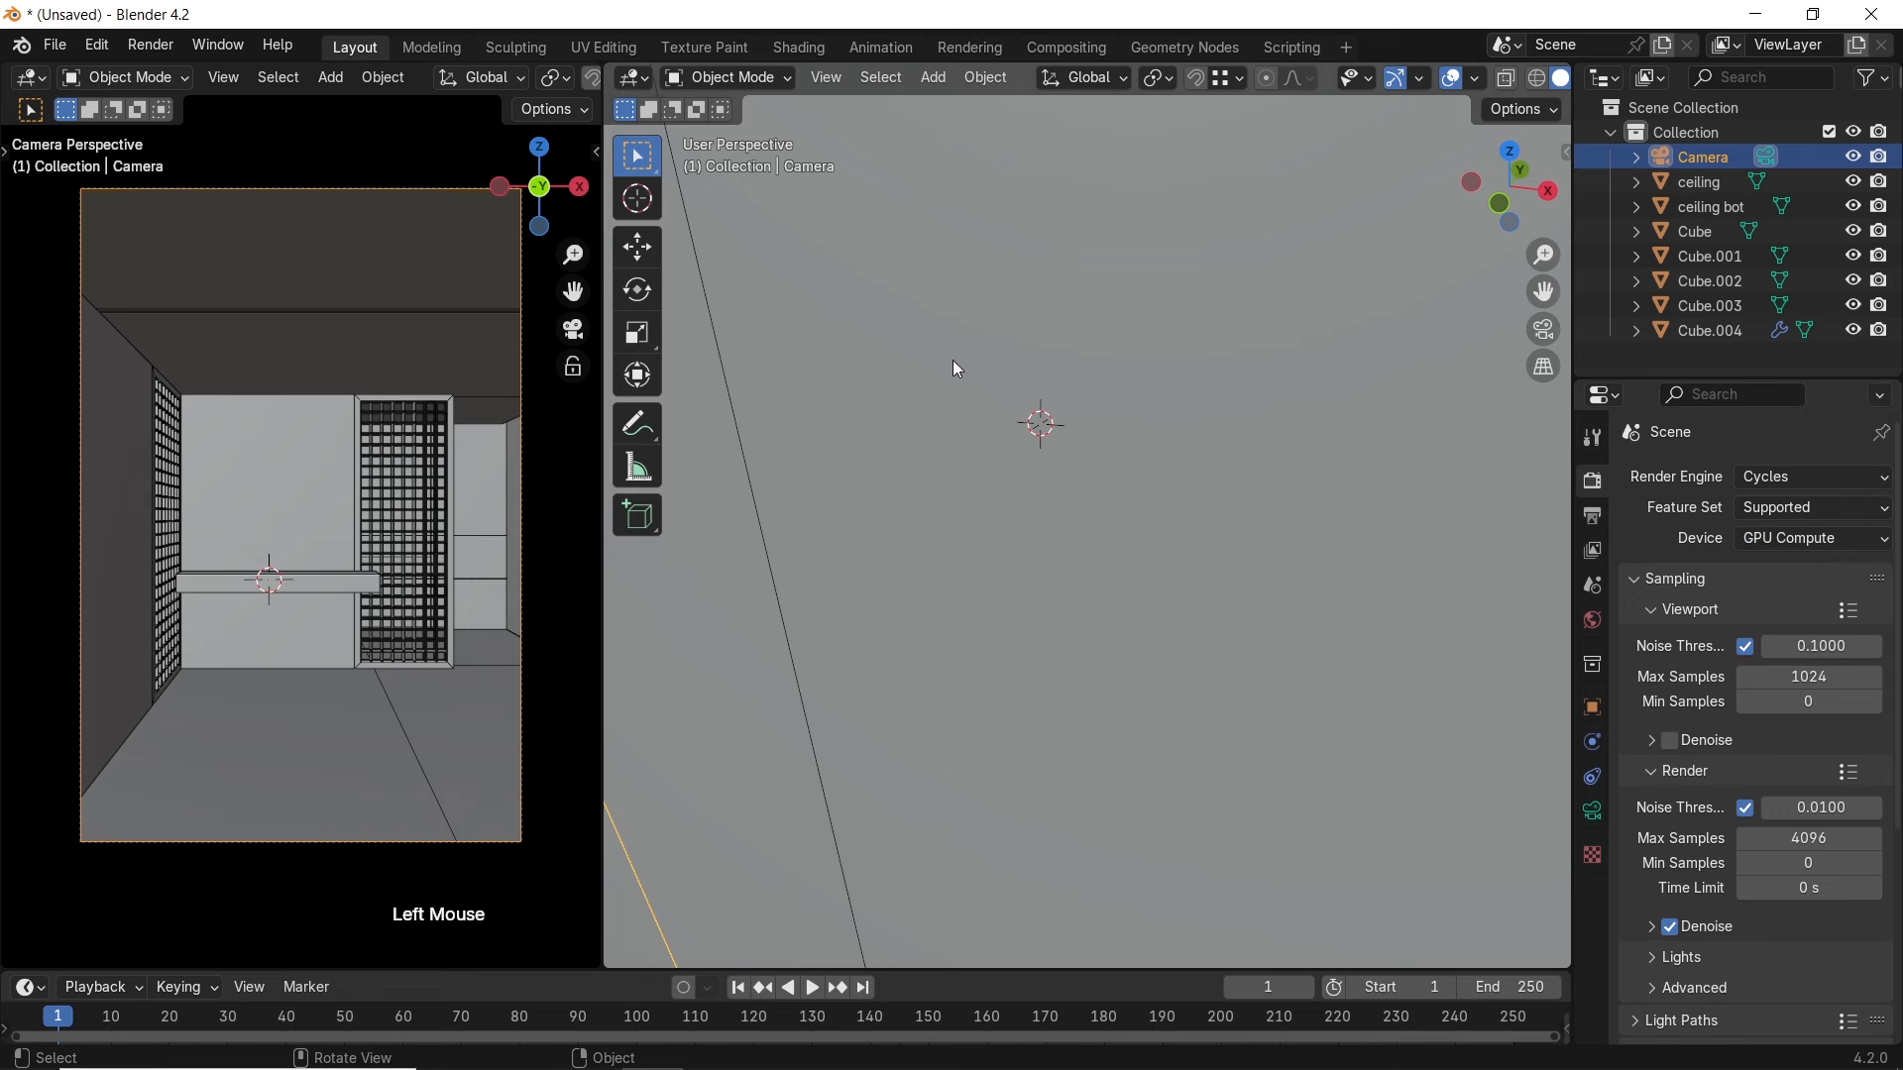
Check the Cycles render device settings in the system preferences and close the preferences
{"action": "left_click", "coordinate": [104, 58]}
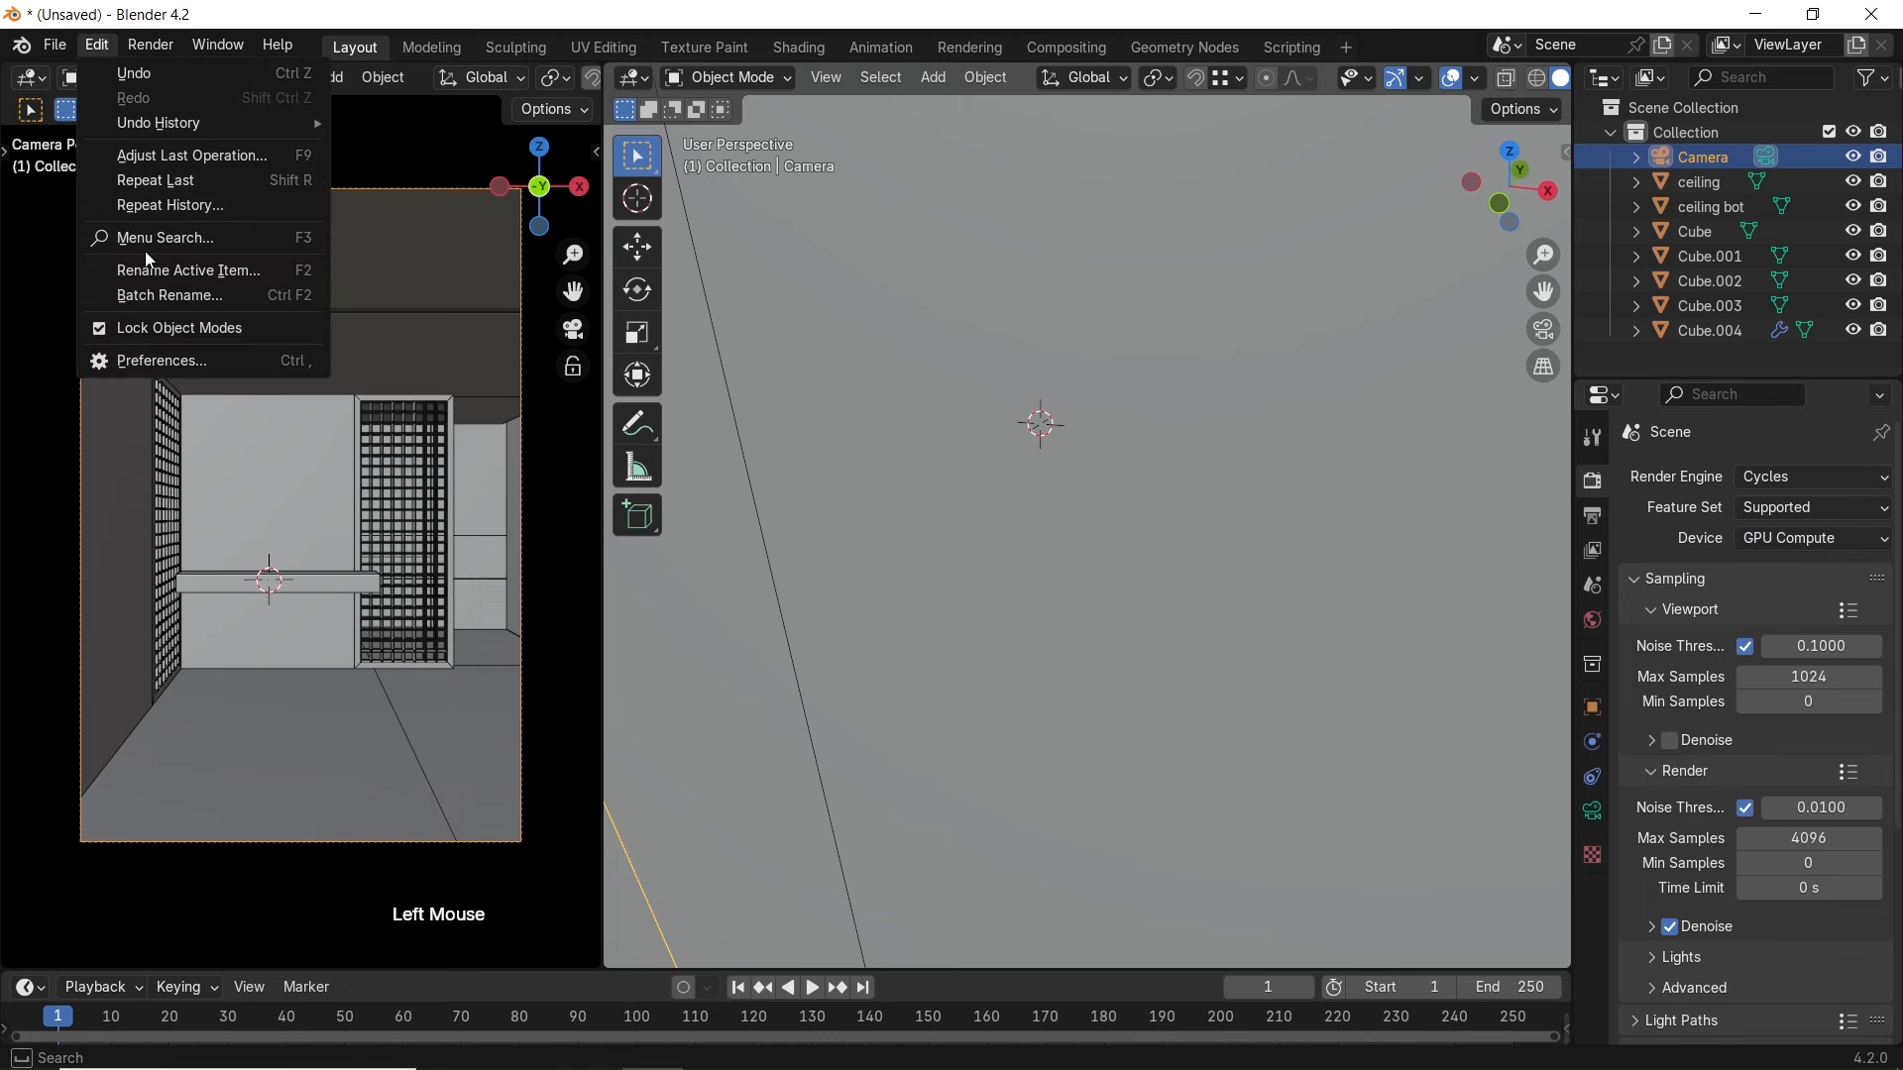
{"action": "left_click", "coordinate": [167, 360]}
{"action": "left_click", "coordinate": [115, 455]}
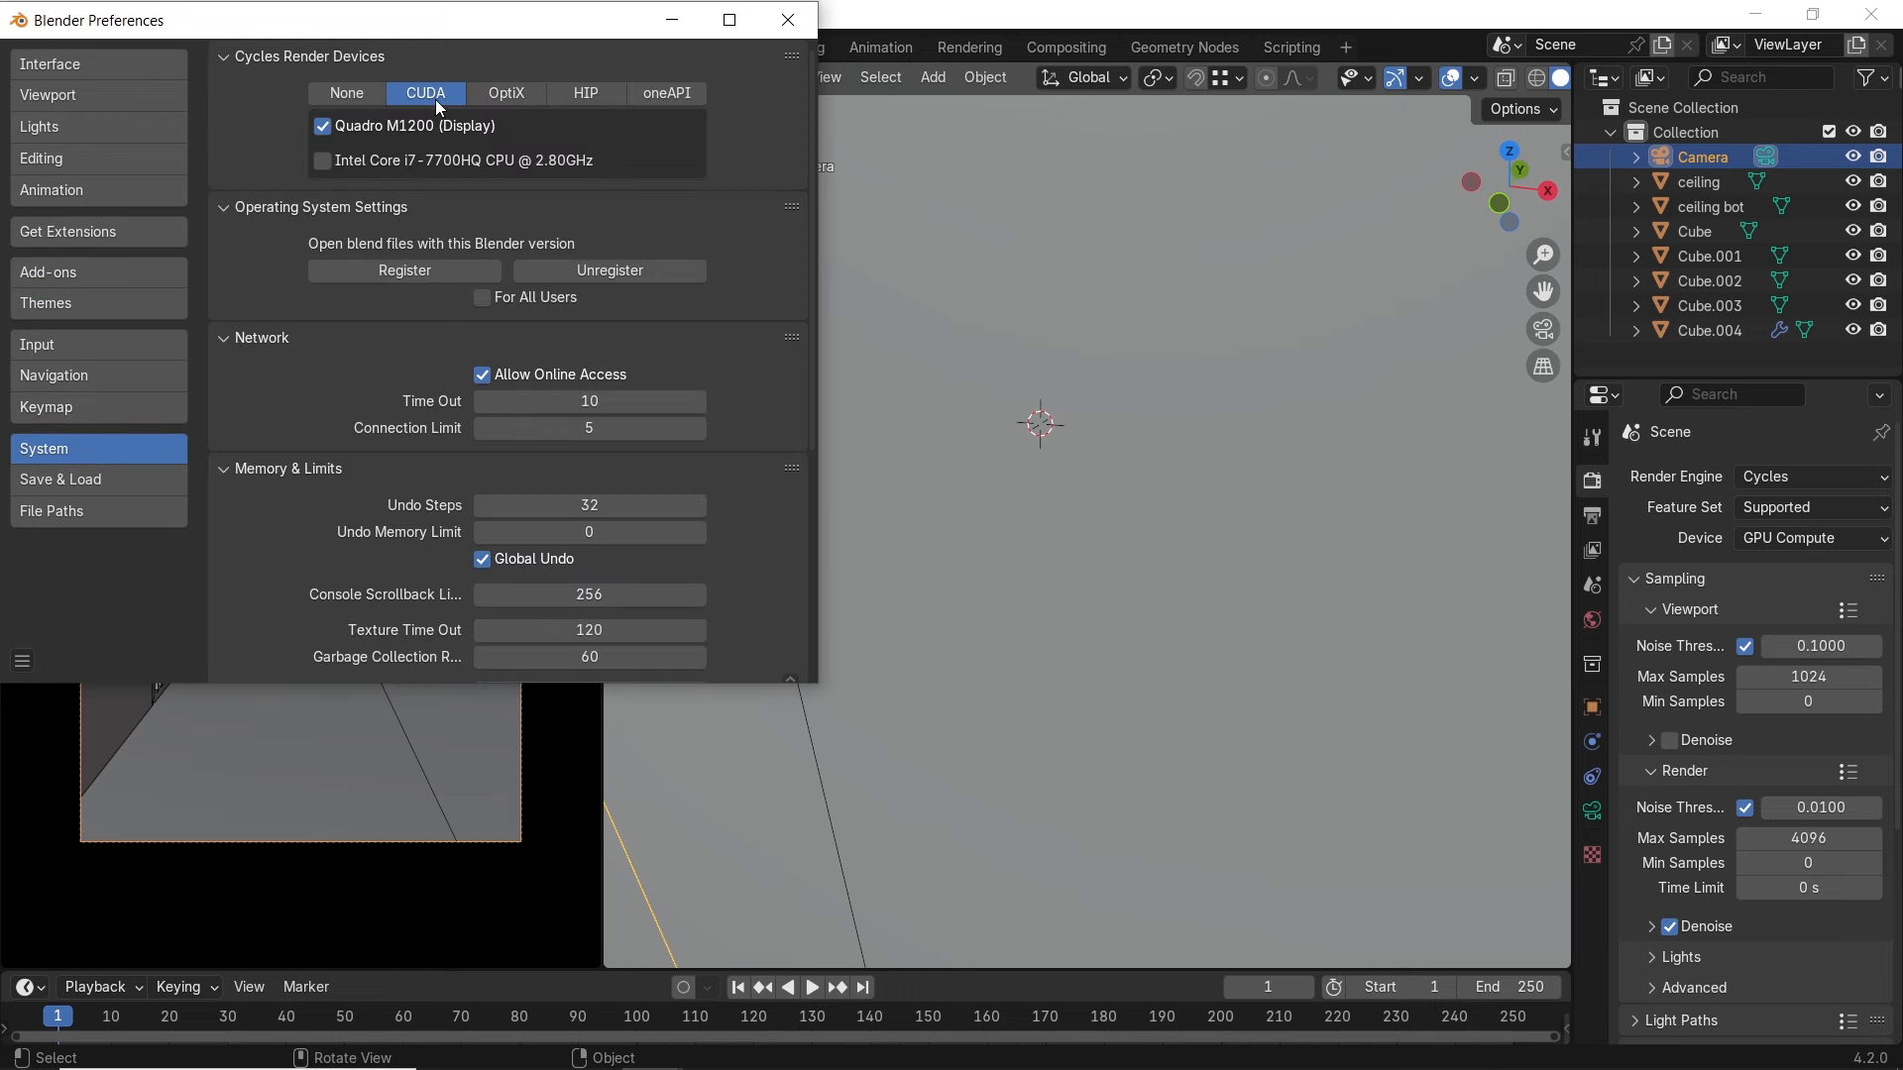
{"action": "left_click", "coordinate": [785, 21]}
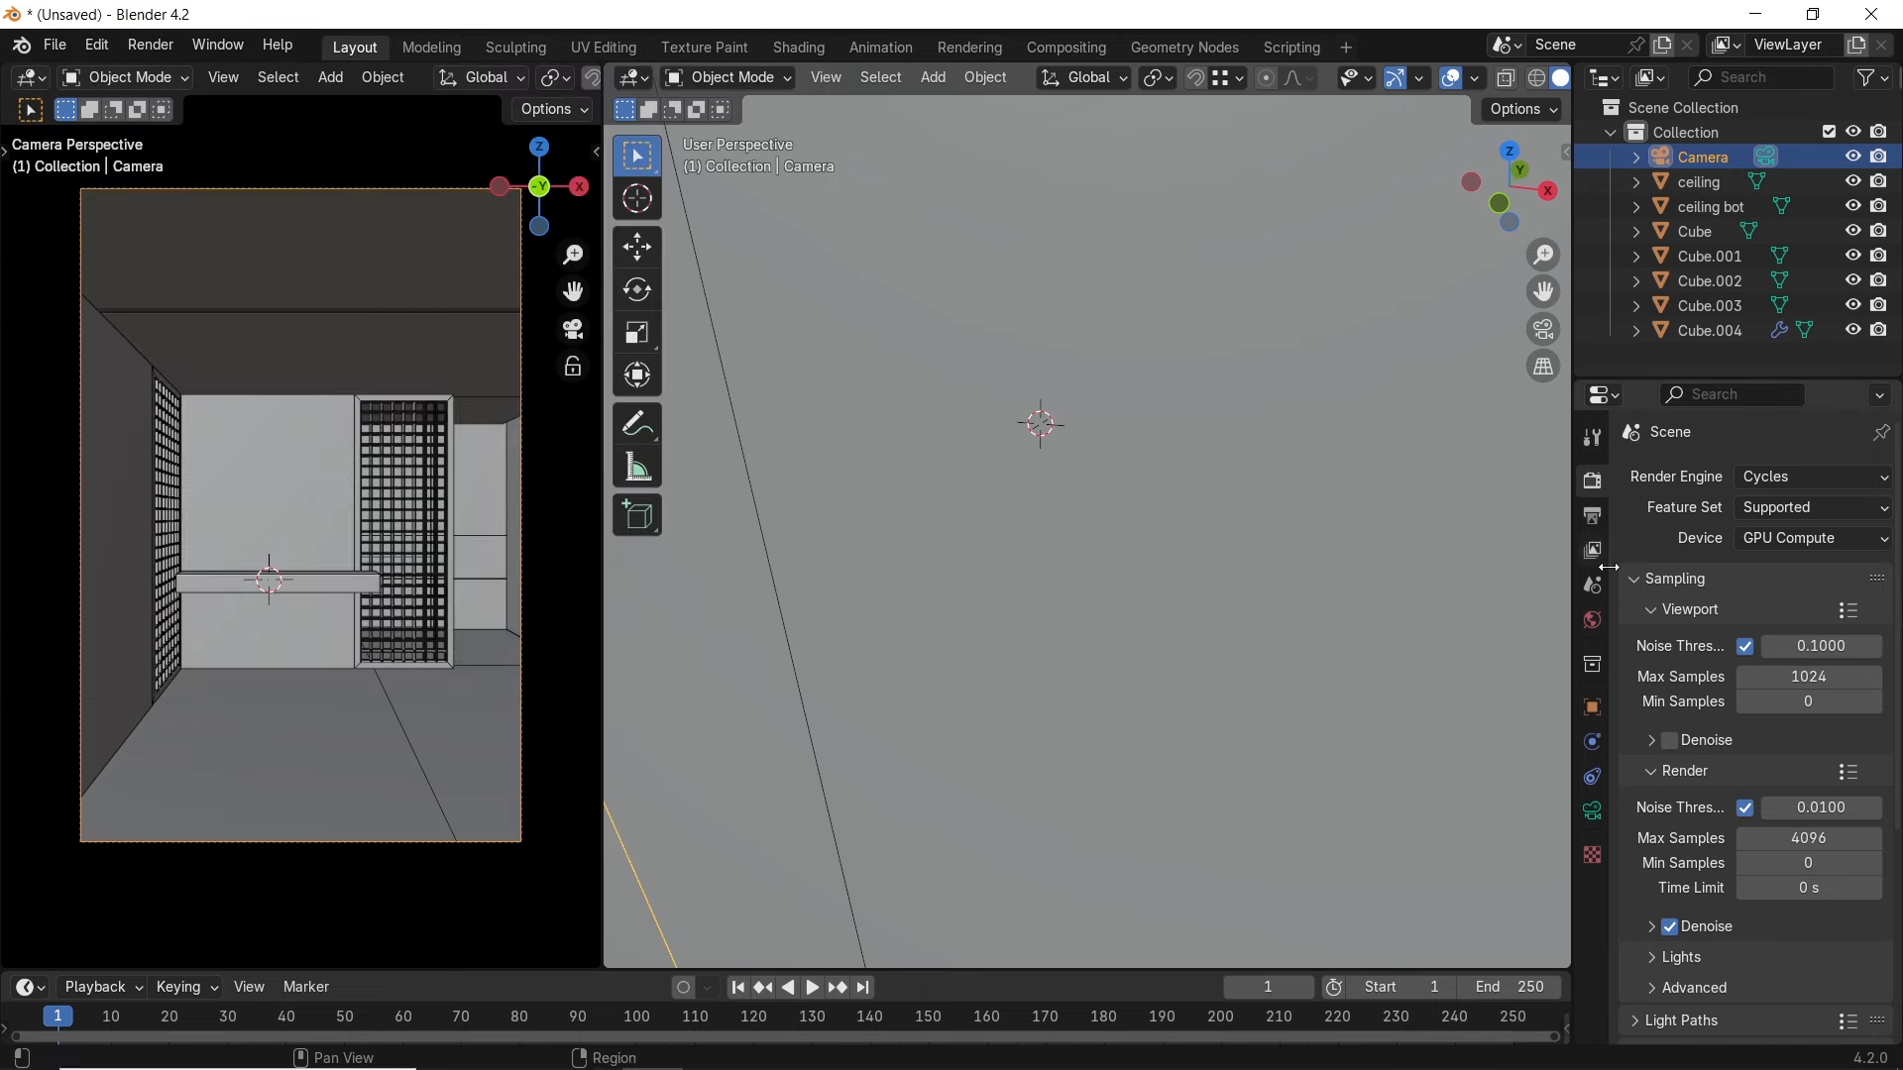
Collapse the final render sampling settings and set the viewport max samples to 32
{"action": "left_click", "coordinate": [1662, 780]}
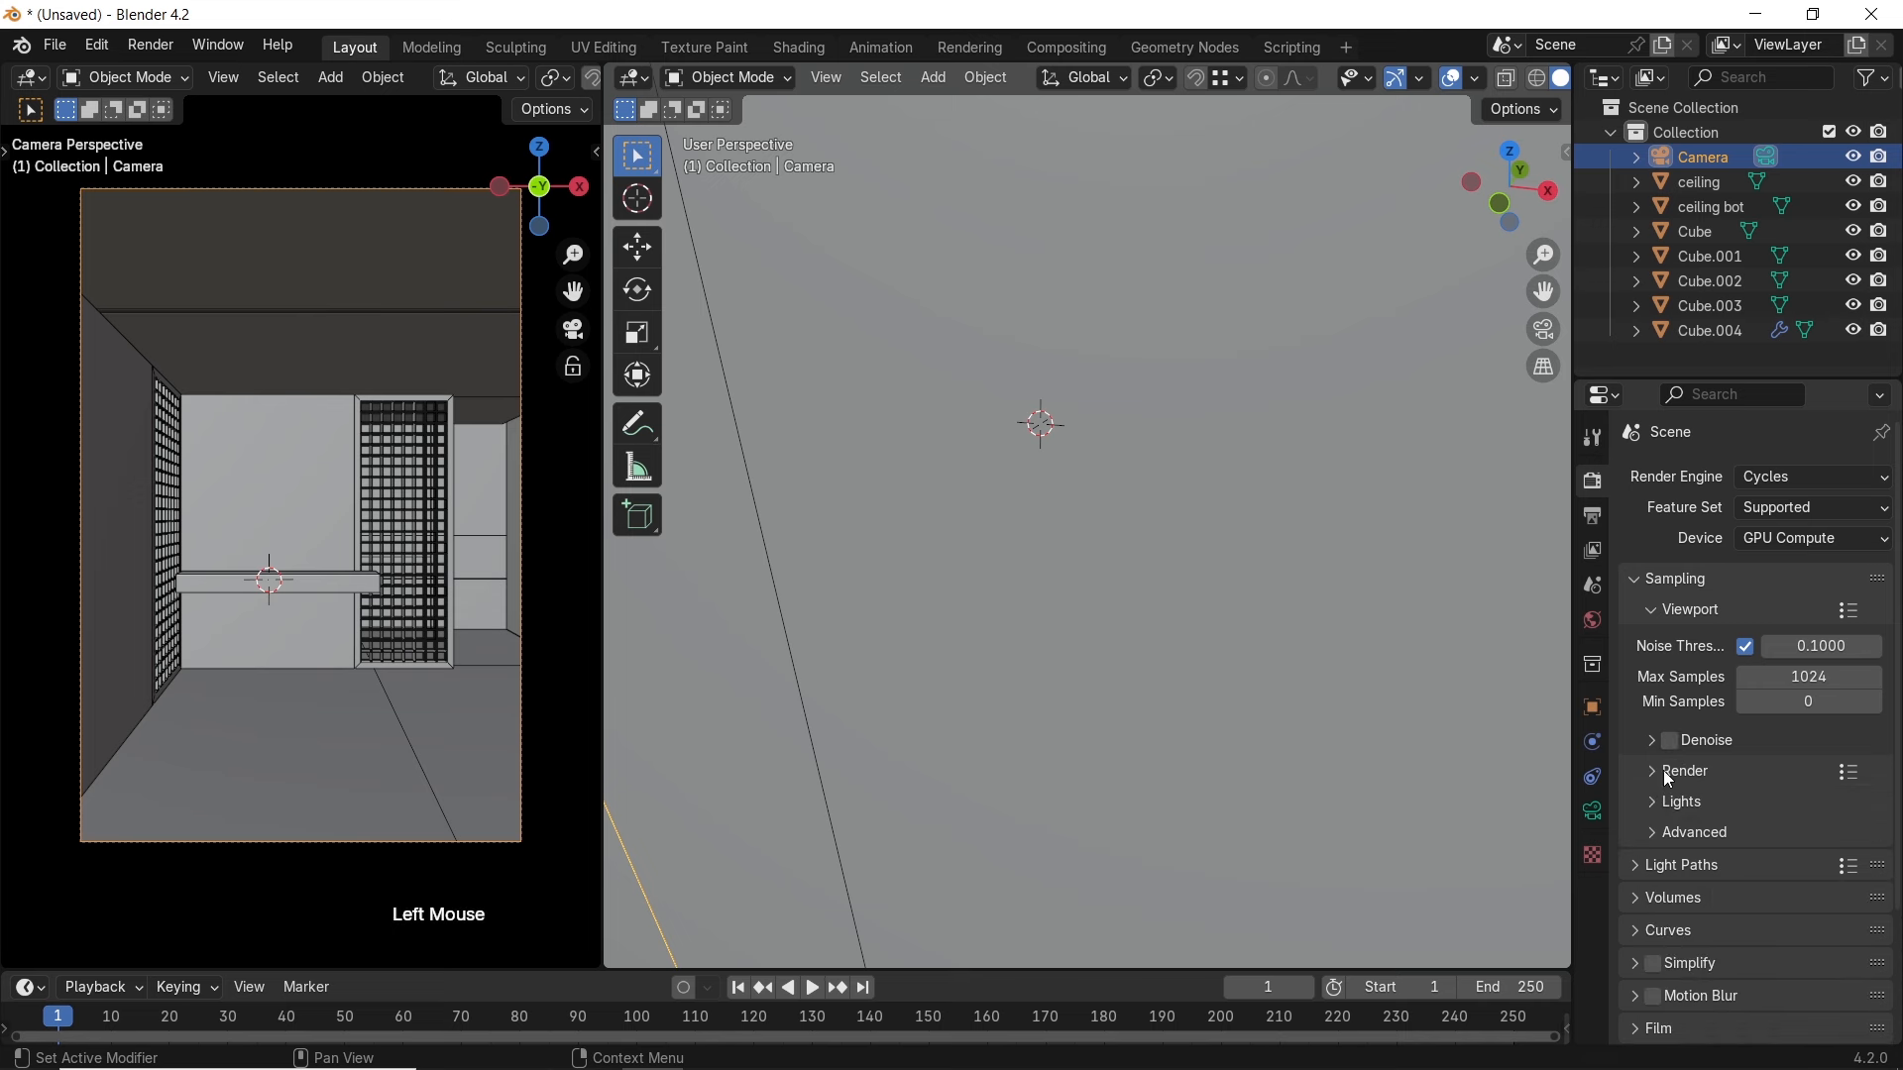
{"action": "left_click", "coordinate": [1794, 676]}
{"action": "type", "text": "32"}
{"action": "key", "text": "Return"}
Enable viewport denoising with a start sample of 20 and collapse its settings
{"action": "left_click", "coordinate": [1659, 745]}
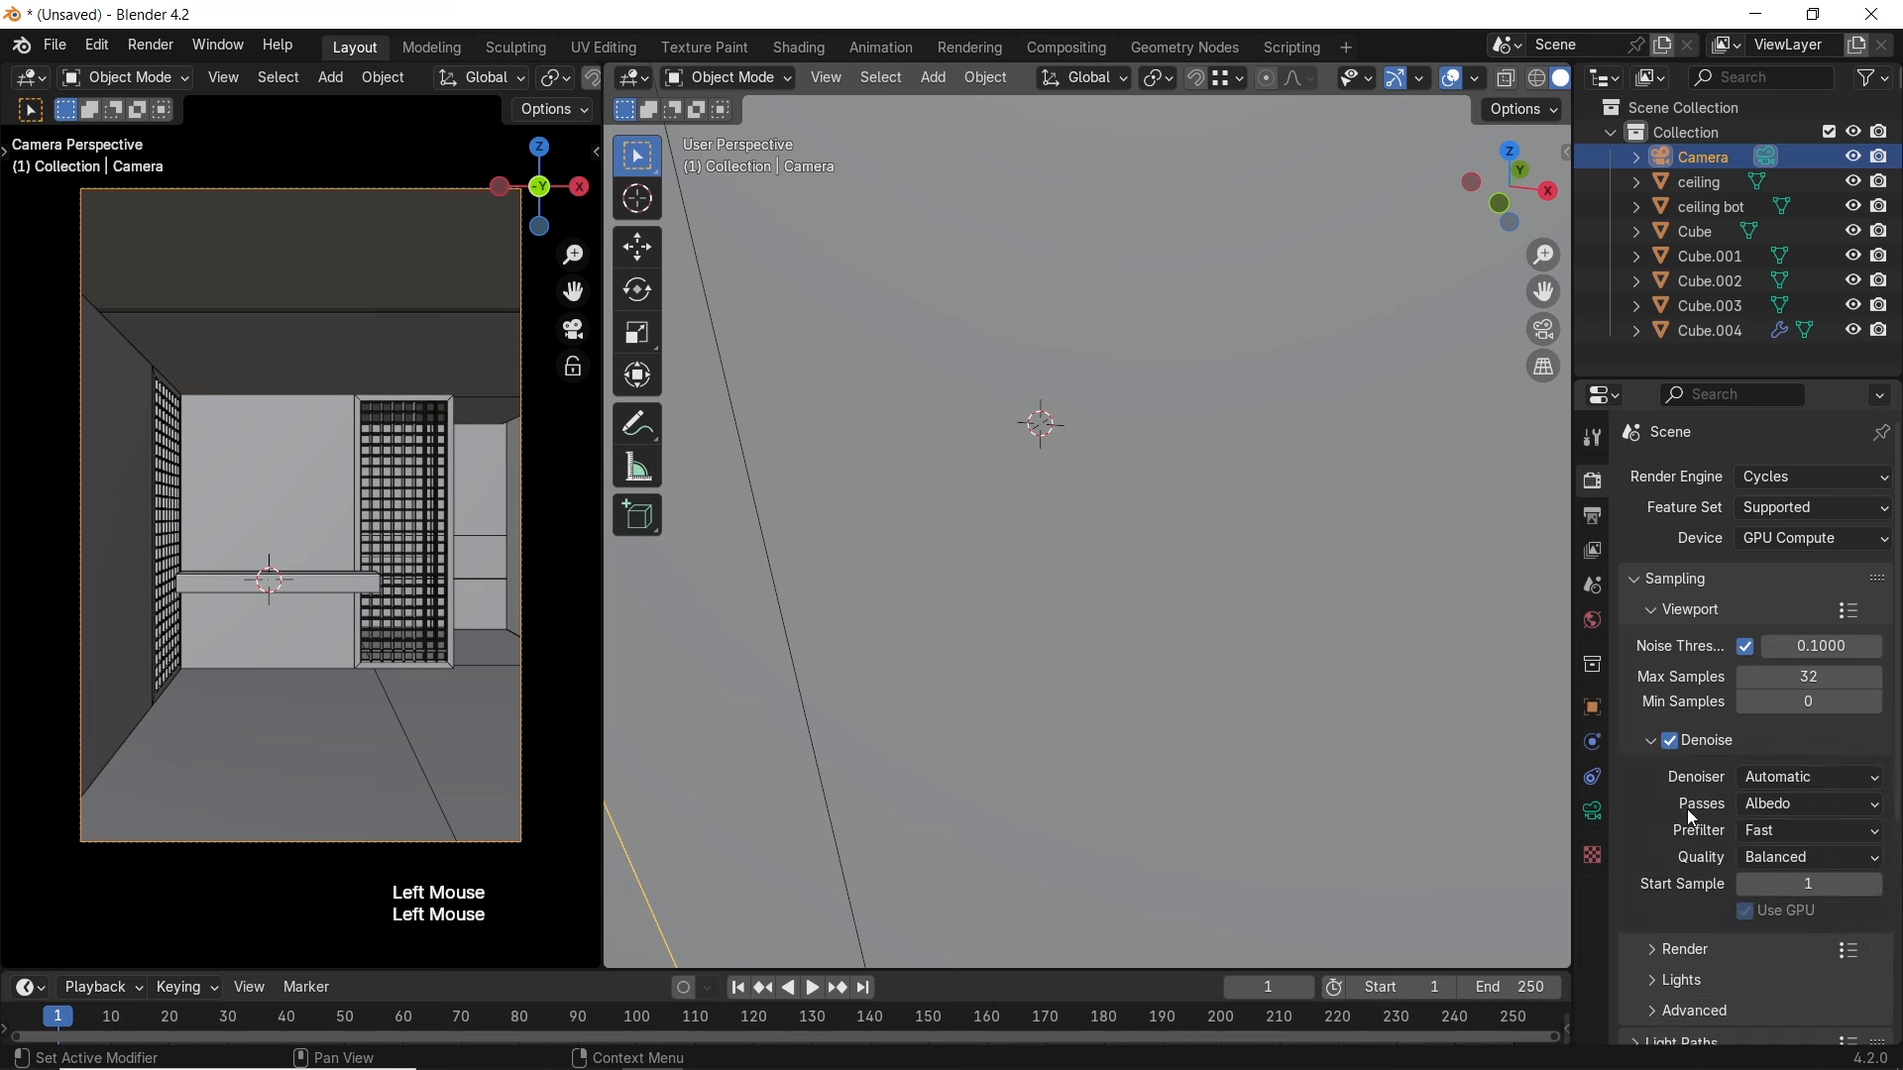
{"action": "left_click", "coordinate": [1810, 883]}
{"action": "type", "text": "2"}
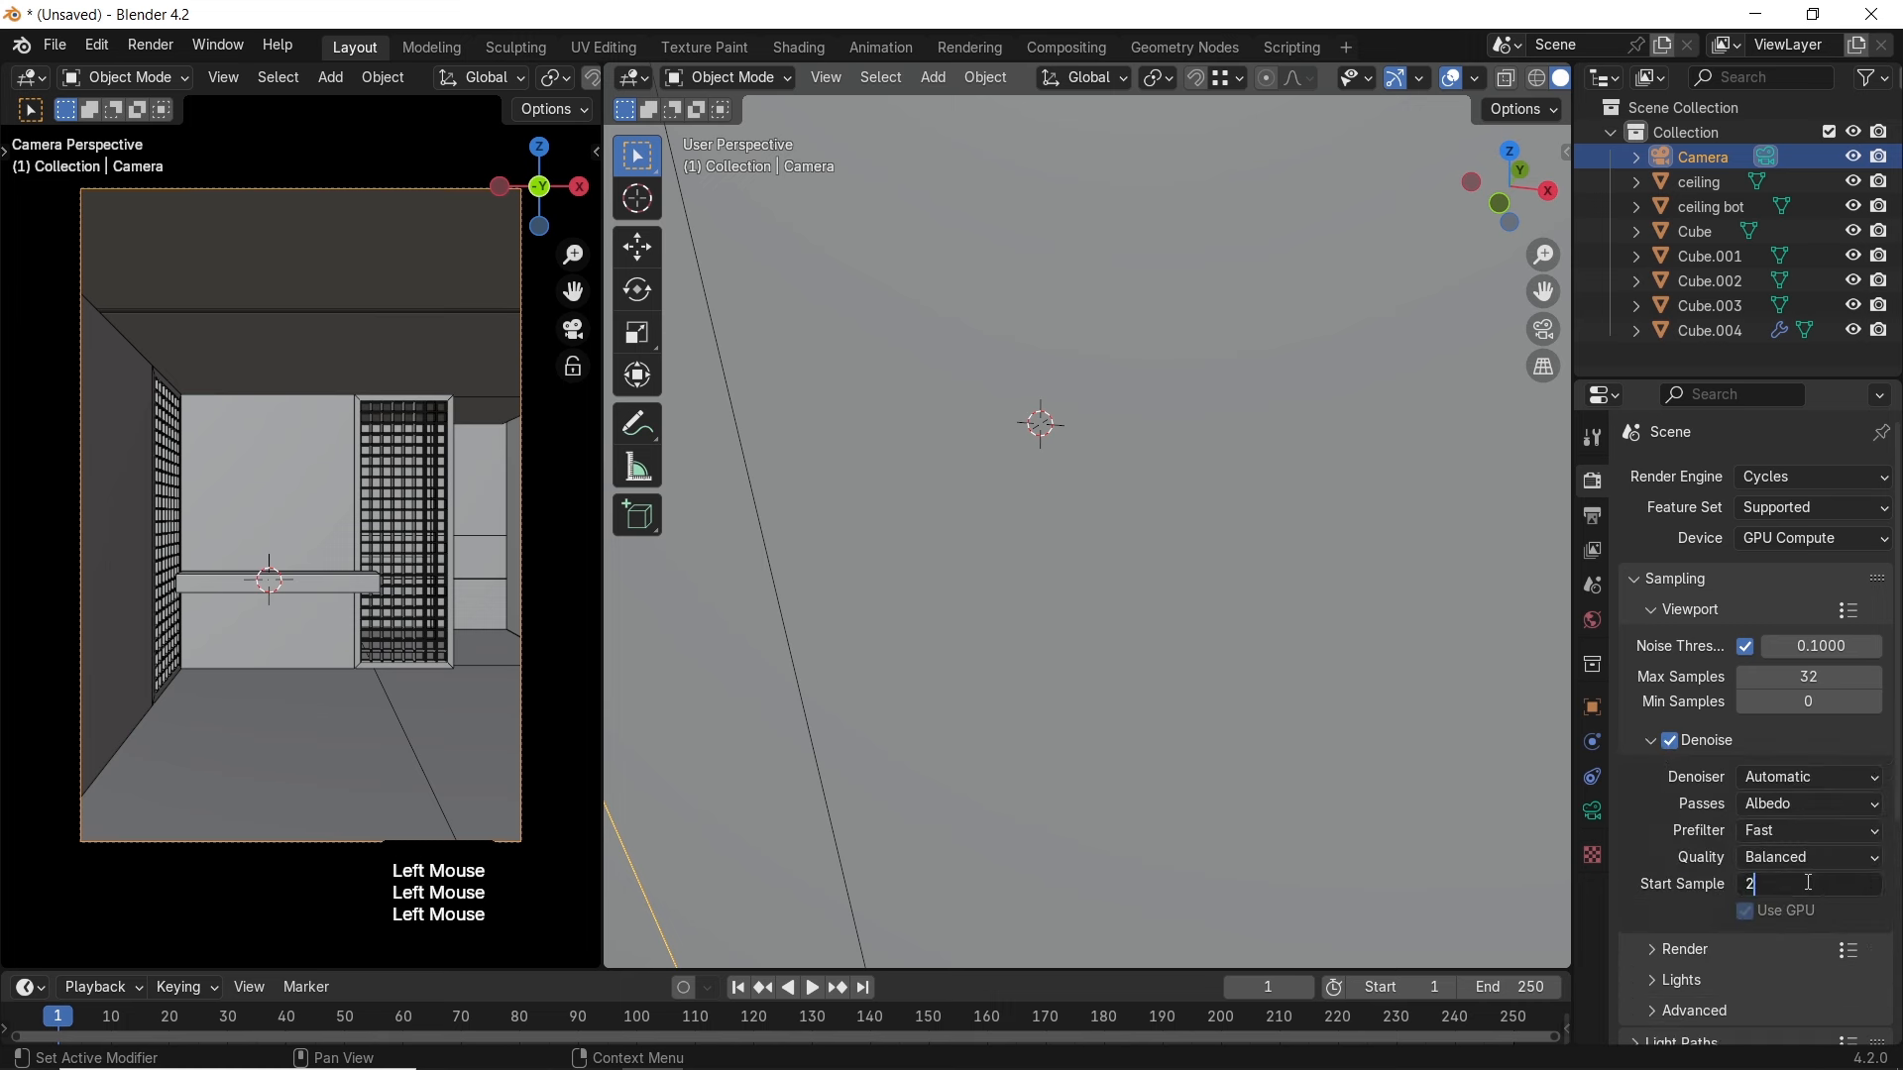
{"action": "type", "text": "0"}
{"action": "key", "text": "Return"}
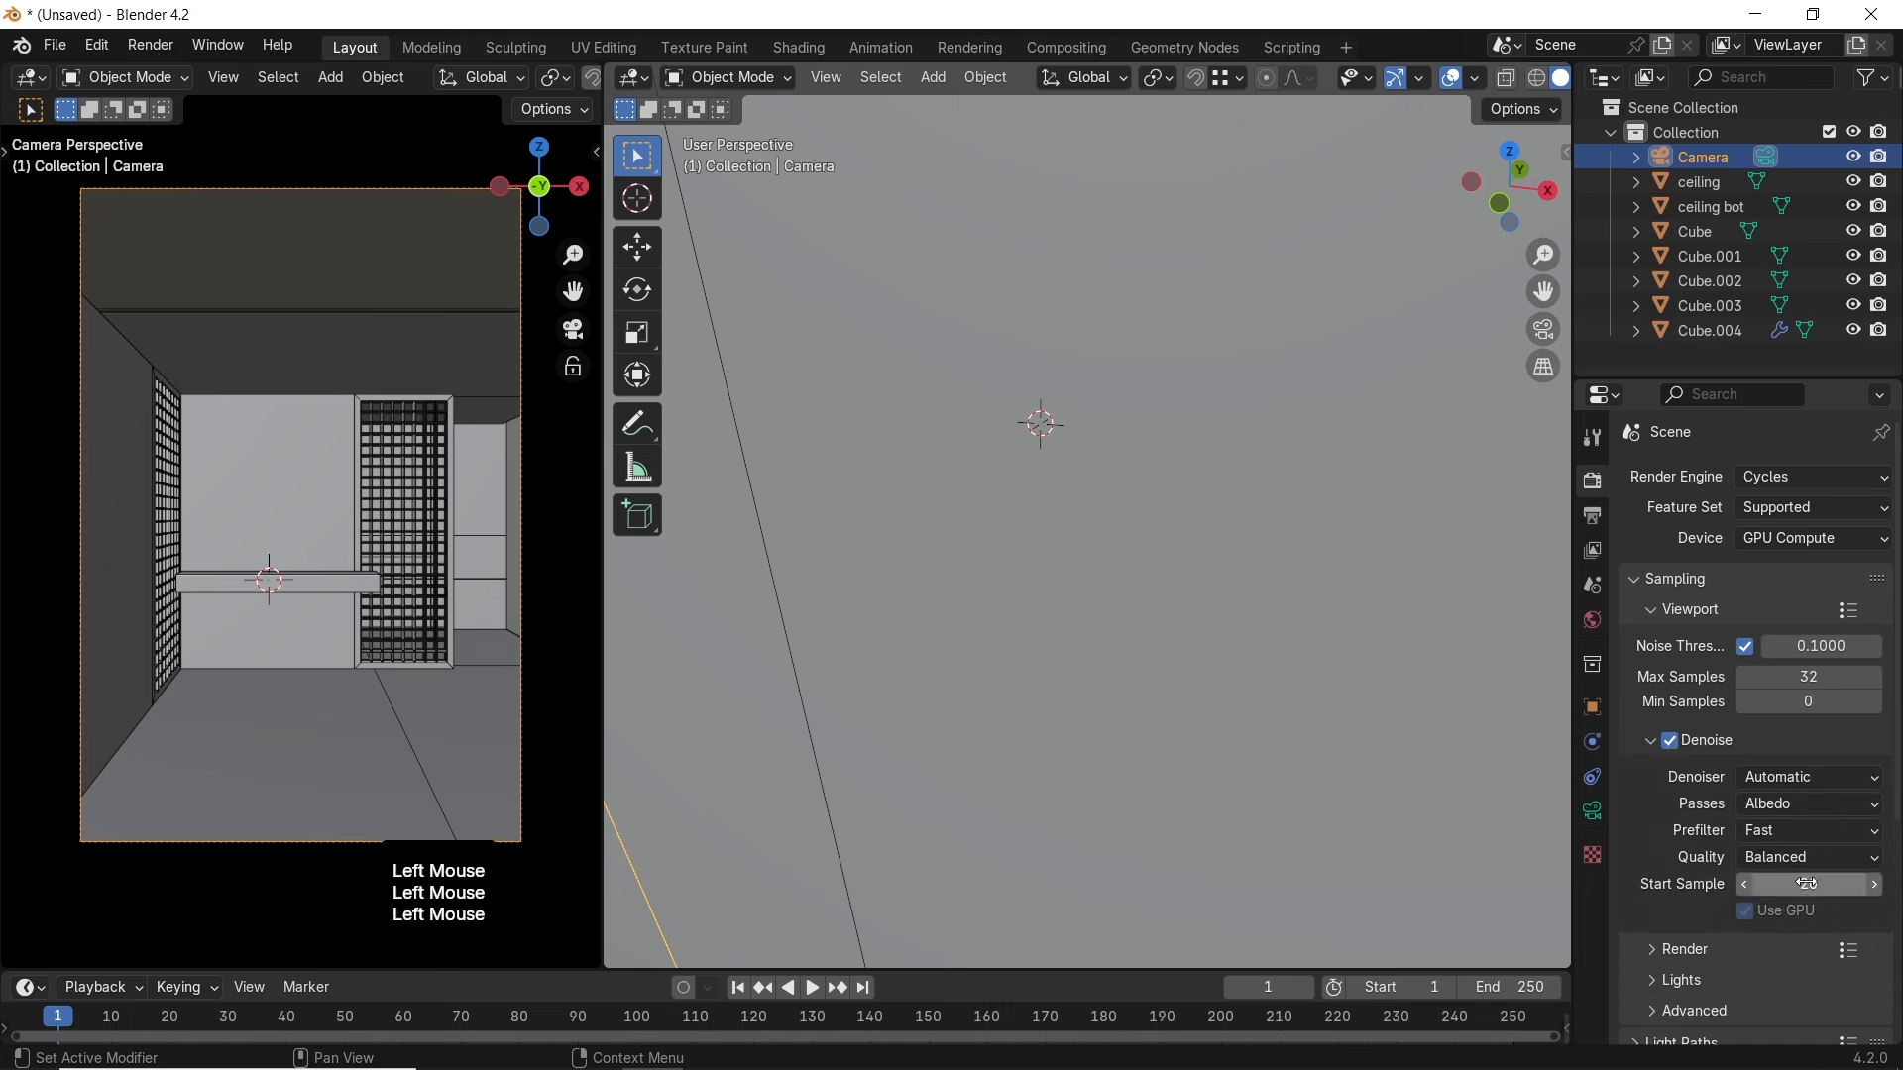
{"action": "left_click", "coordinate": [1646, 744]}
Switch the camera-view area to Rendered shading
{"action": "key", "text": "z"}
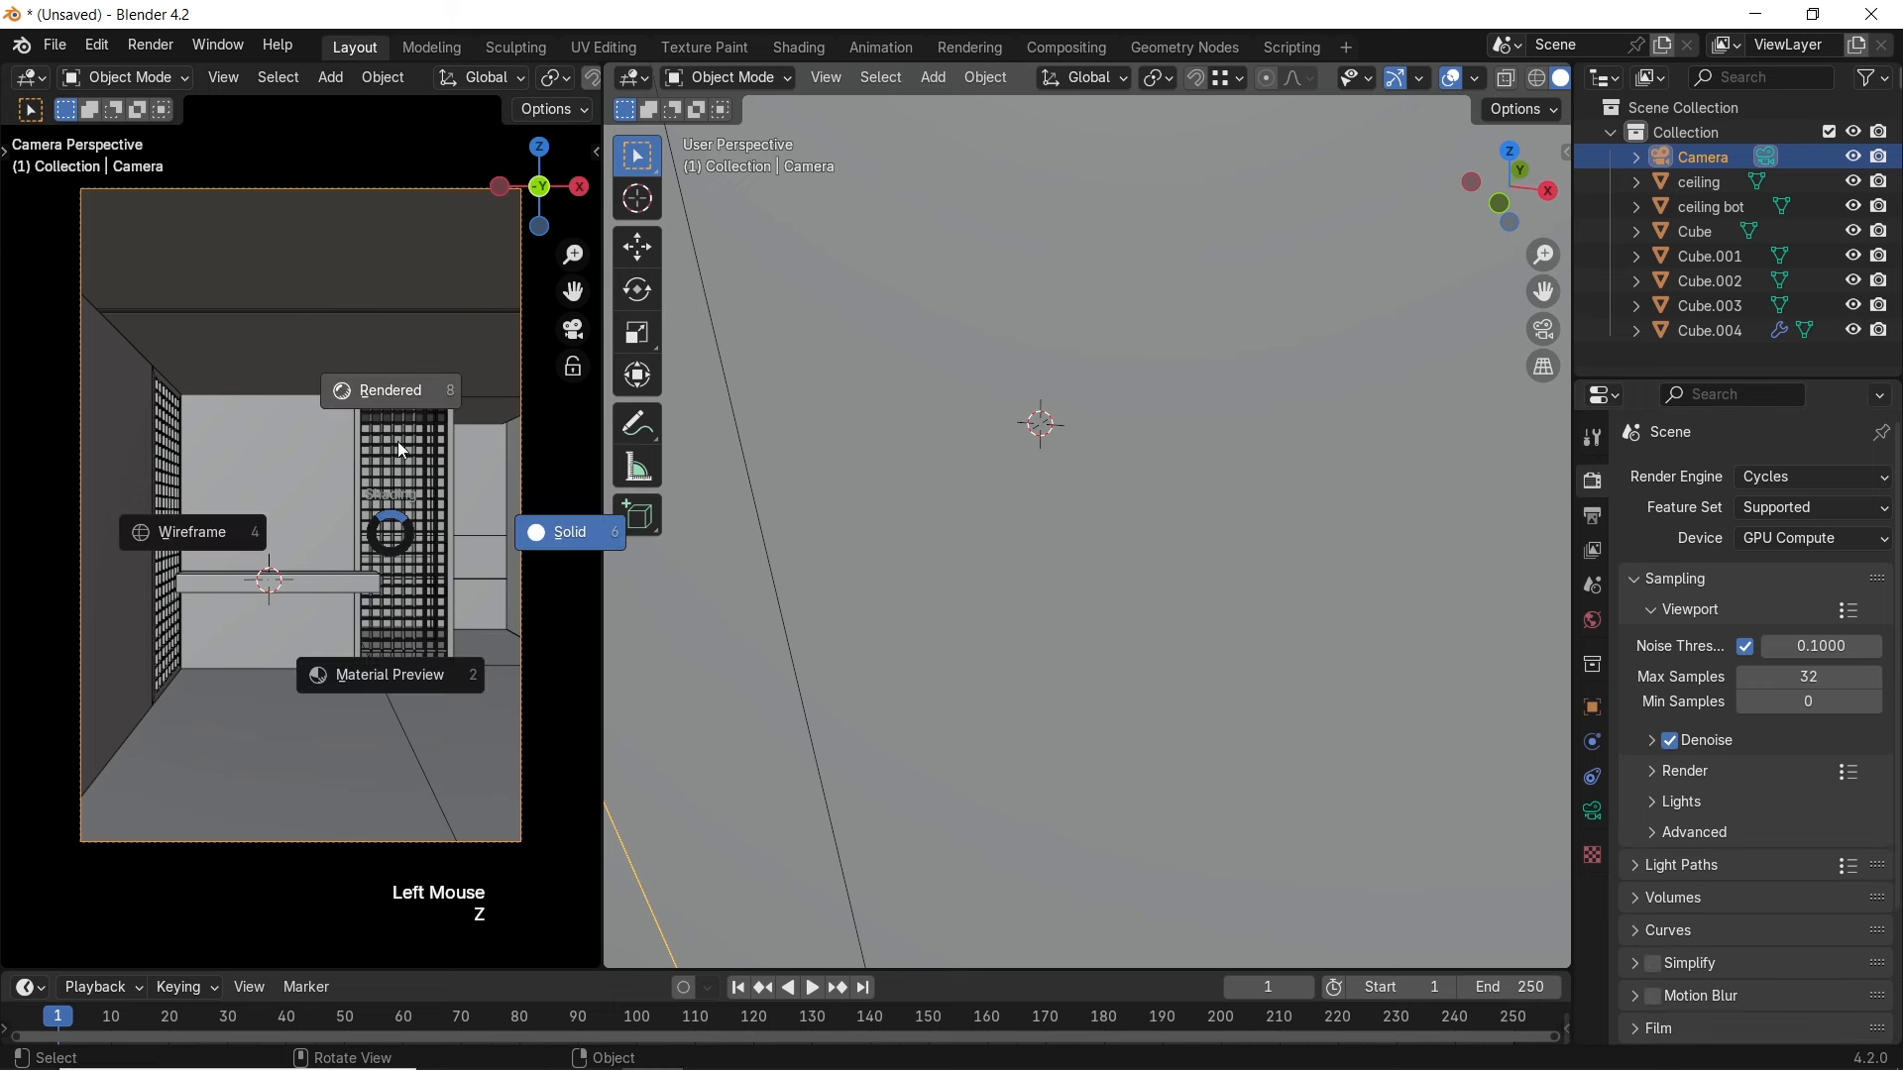
{"action": "left_click", "coordinate": [402, 443]}
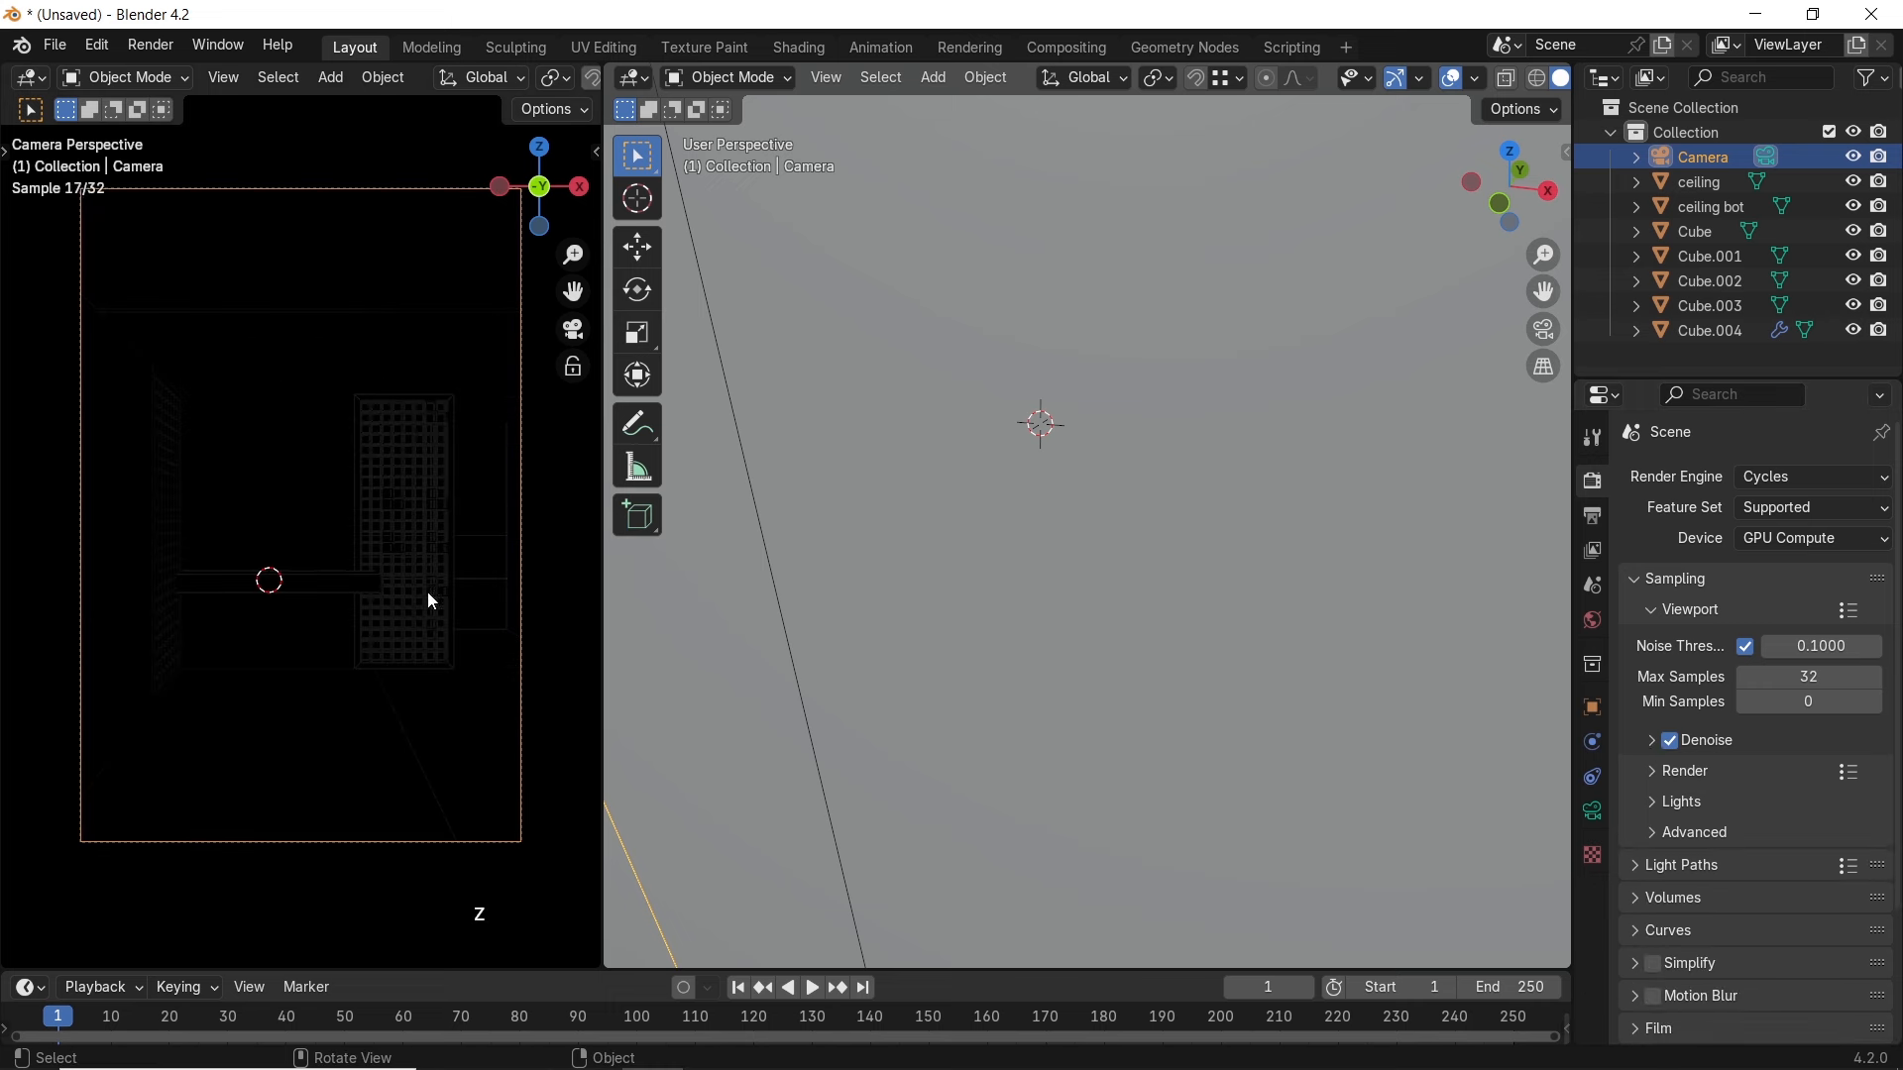
Hide the viewport overlays in the rendered camera view
{"action": "middle_click_drag", "start_coordinate": [525, 79], "coordinate": [218, 89]}
{"action": "left_click", "coordinate": [512, 76]}
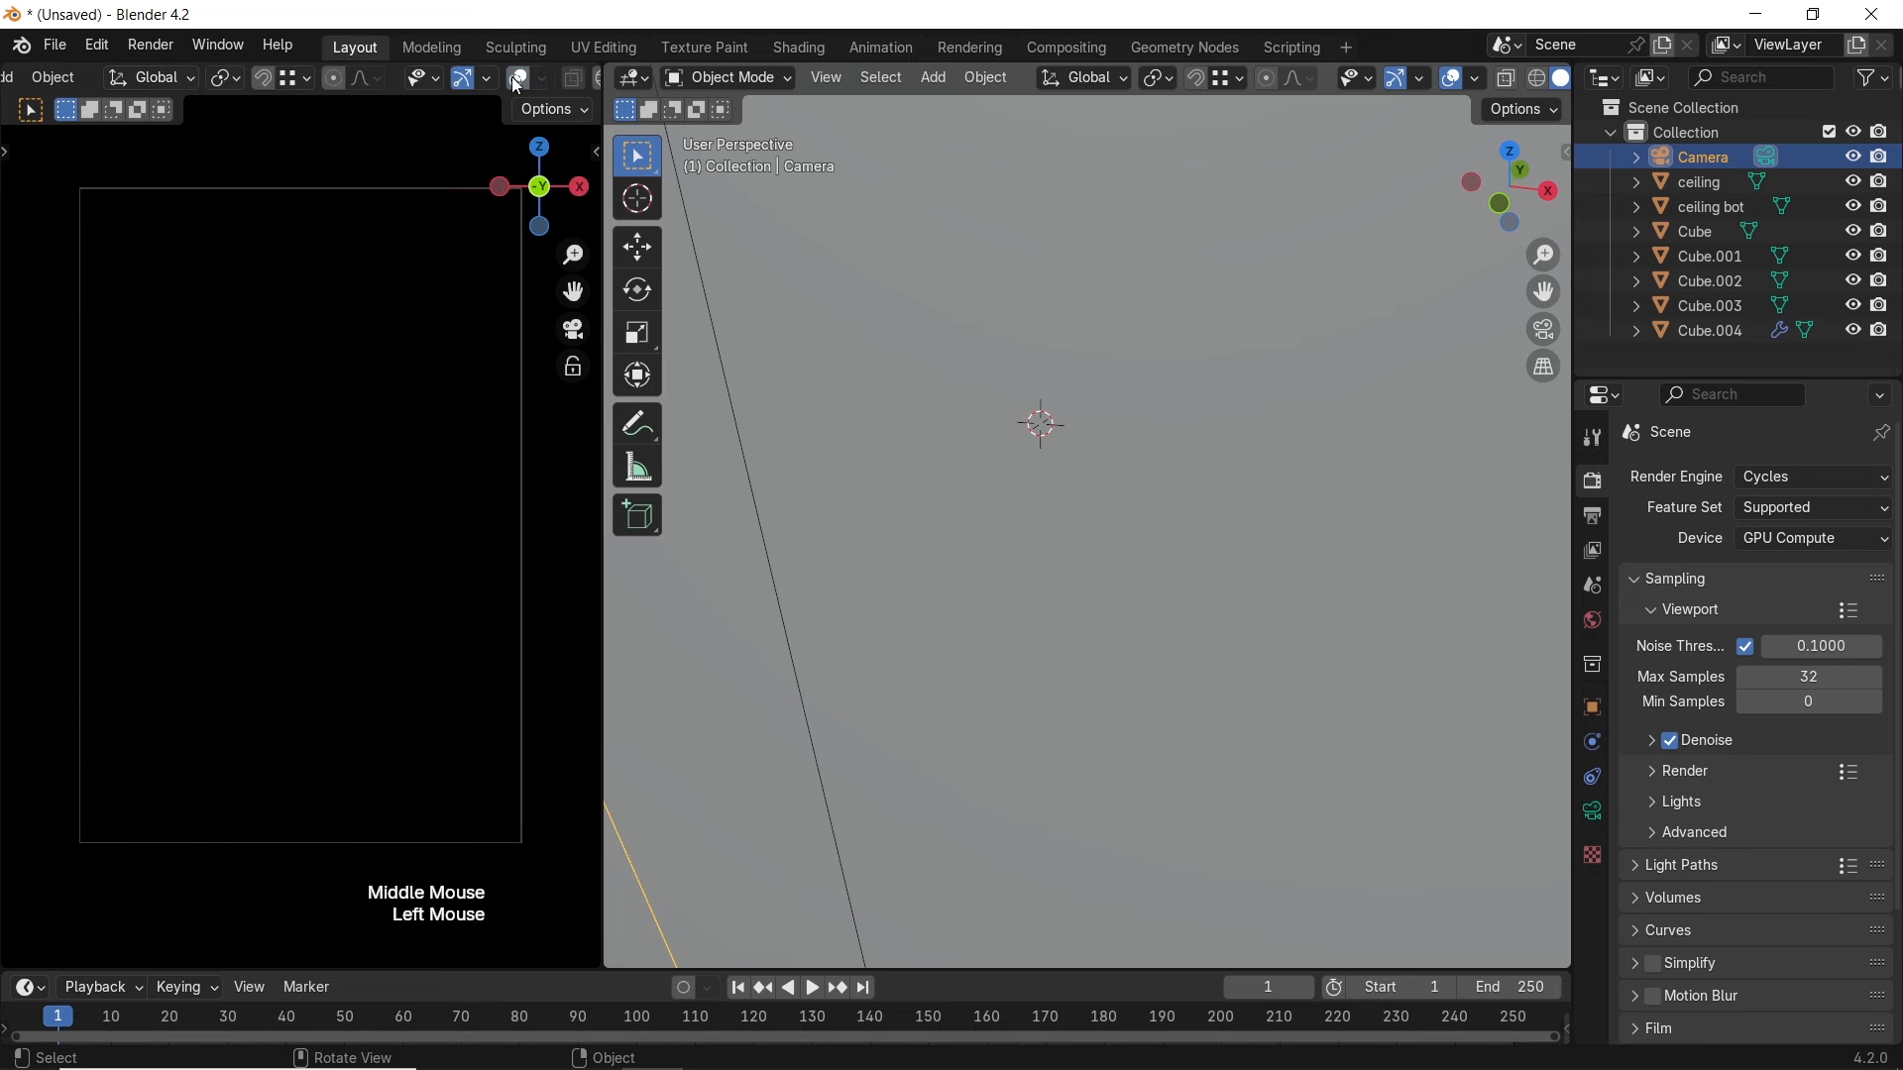
Add a centered vertical loop cut across the larger section of the Cube room's +X side wall
{"action": "scroll", "coordinate": [1007, 597], "scroll_direction": "down", "scroll_amount": 3}
{"action": "middle_click_drag", "start_coordinate": [1178, 595], "coordinate": [1051, 476]}
{"action": "left_click", "coordinate": [1085, 563]}
{"action": "key", "text": "Tab"}
{"action": "middle_click_drag", "start_coordinate": [1051, 476], "coordinate": [1024, 397], "text": "shift"}
{"action": "key", "text": "ctrl+r"}
{"action": "left_click", "coordinate": [1024, 392]}
{"action": "right_click", "coordinate": [1023, 422]}
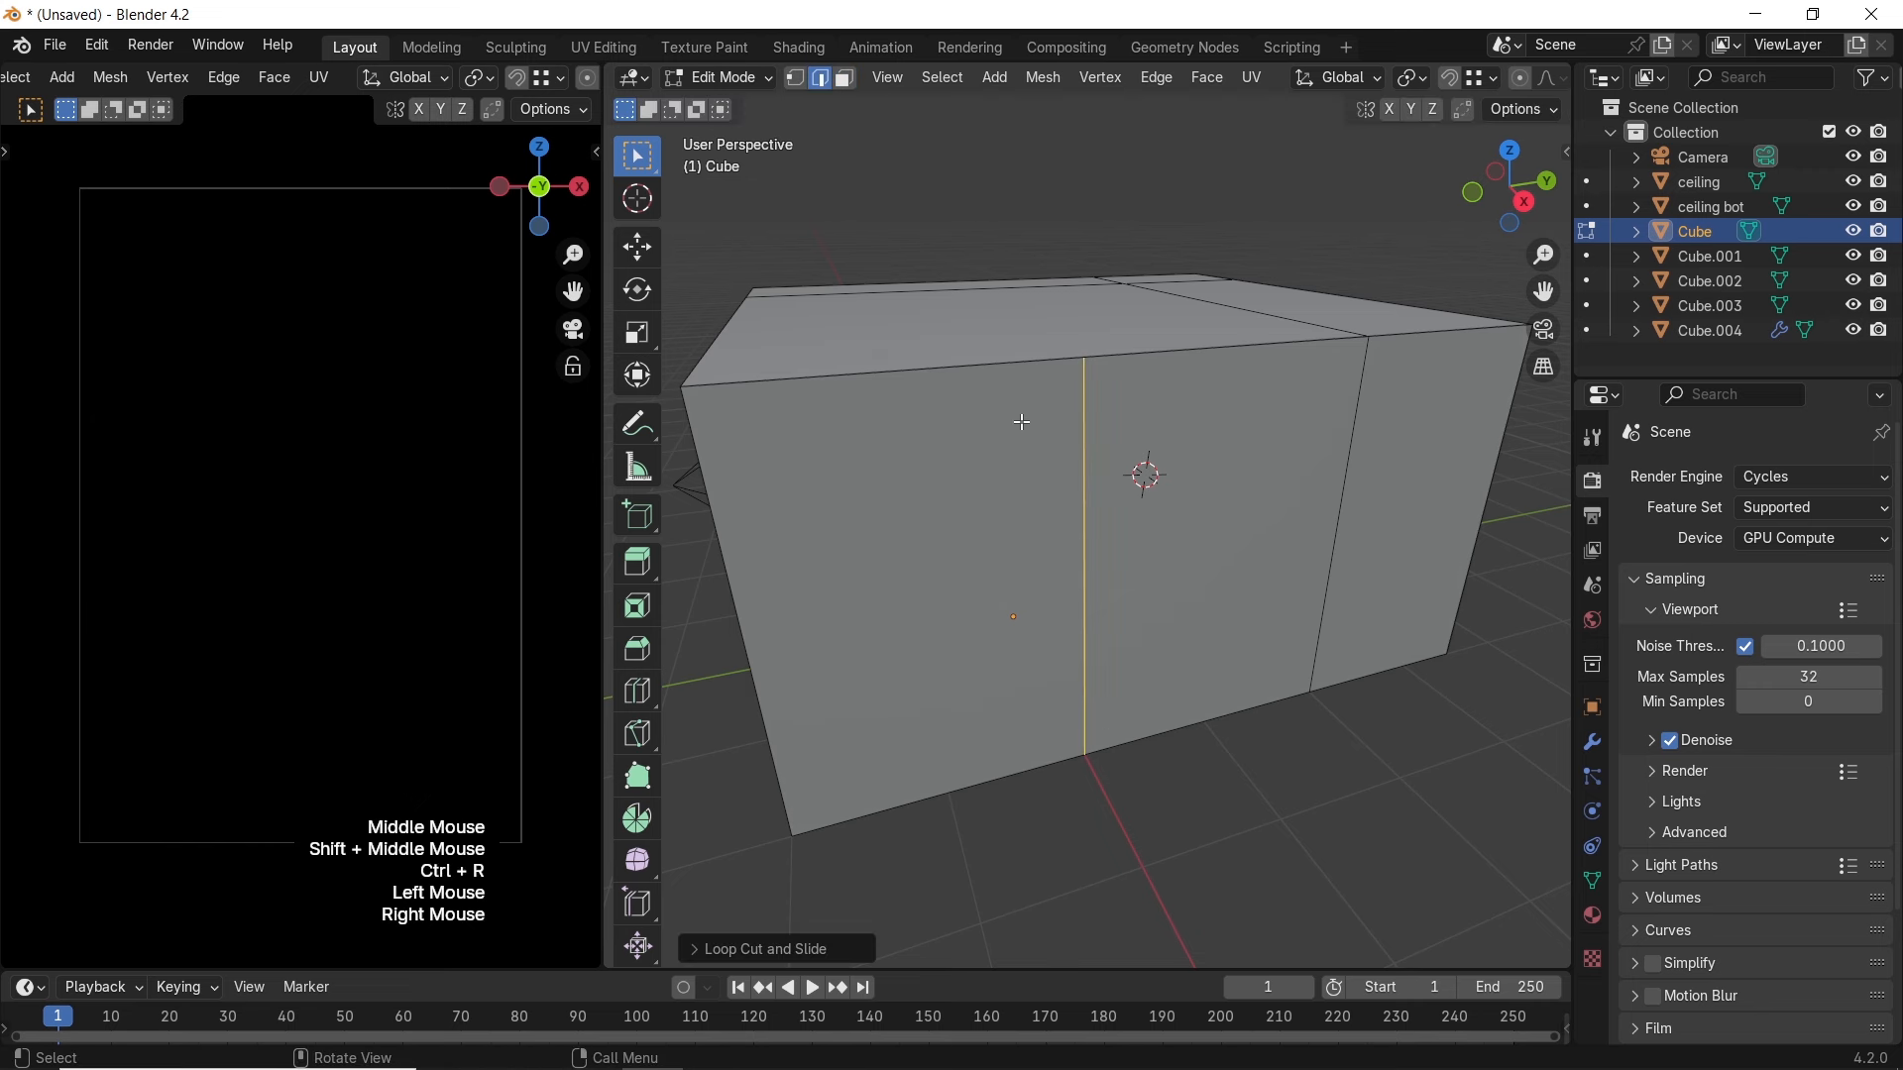
Inset the wall face nearest the camera on the Cube's +X side and rescale the inset face along Z
{"action": "left_click", "coordinate": [844, 77]}
{"action": "left_click", "coordinate": [988, 534]}
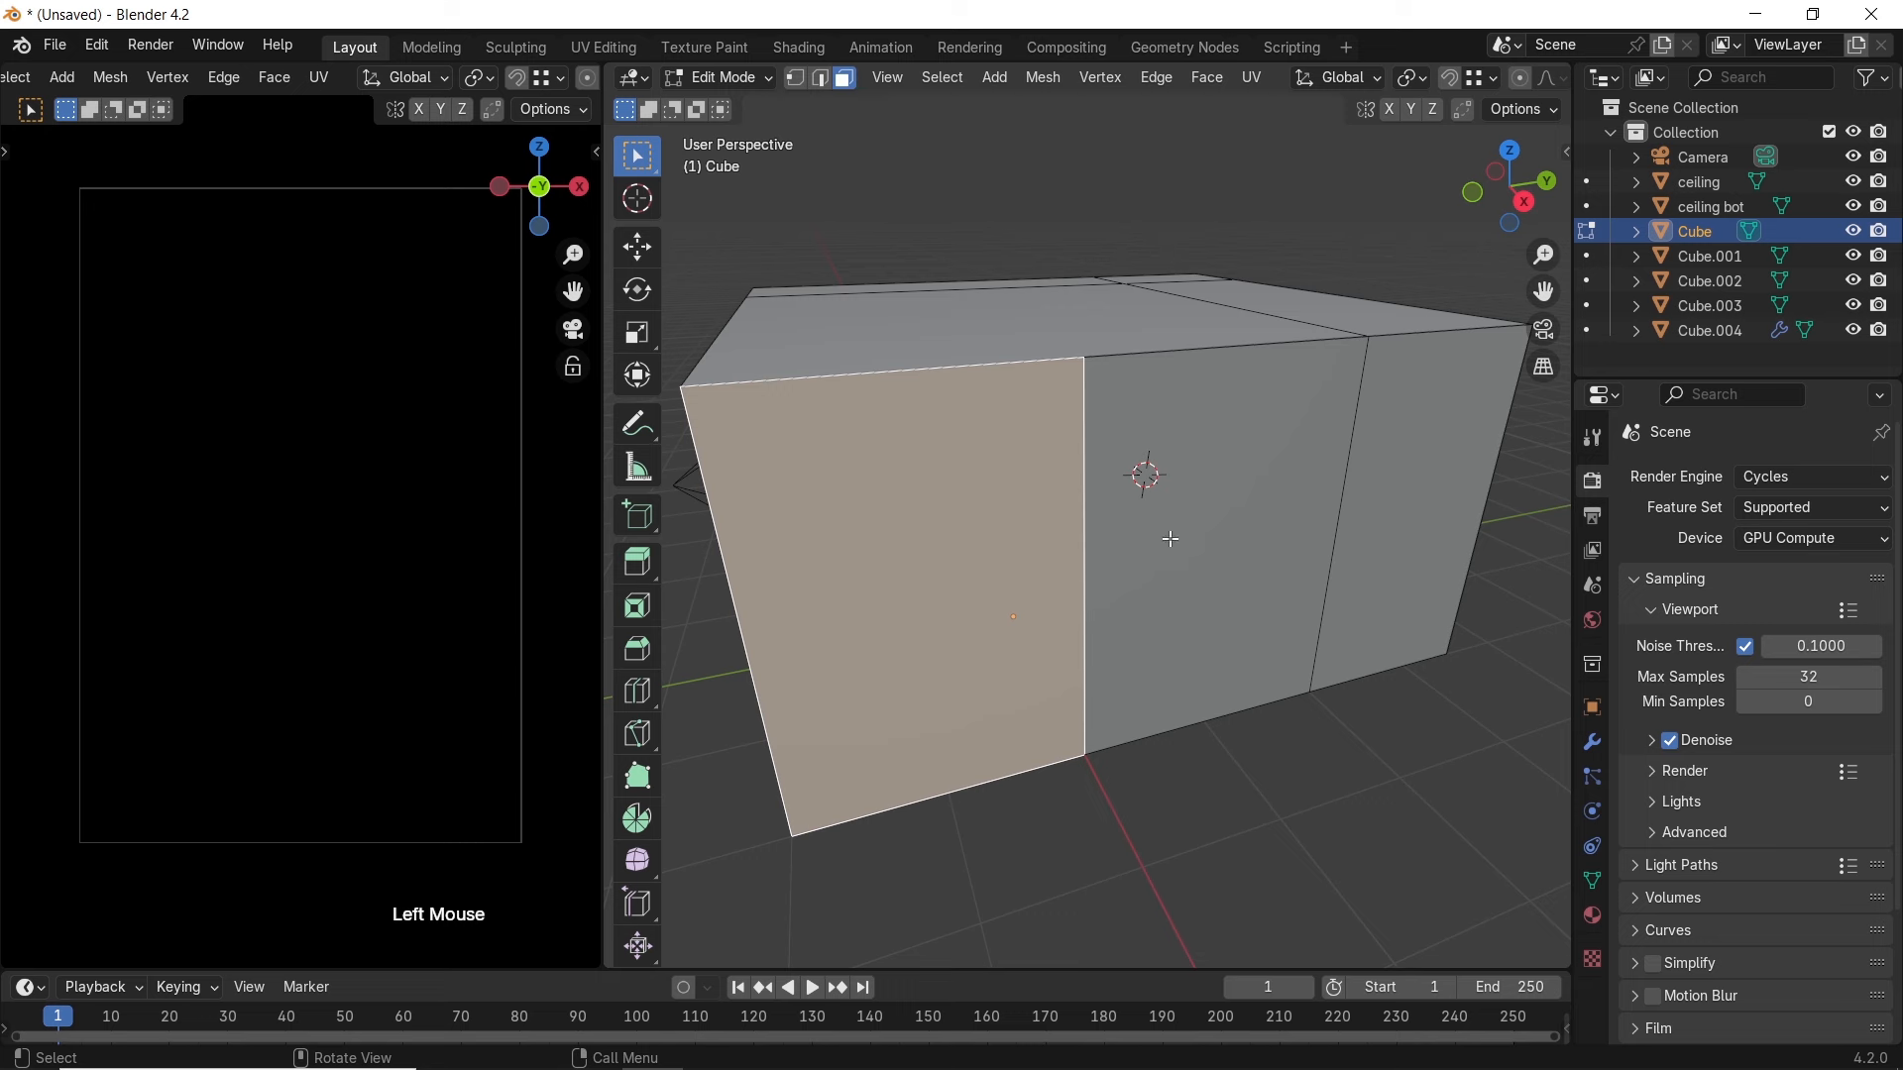
{"action": "key", "text": "i"}
{"action": "left_click", "coordinate": [1216, 552]}
{"action": "key", "text": "s"}
{"action": "key", "text": "z"}
{"action": "left_click", "coordinate": [1167, 566]}
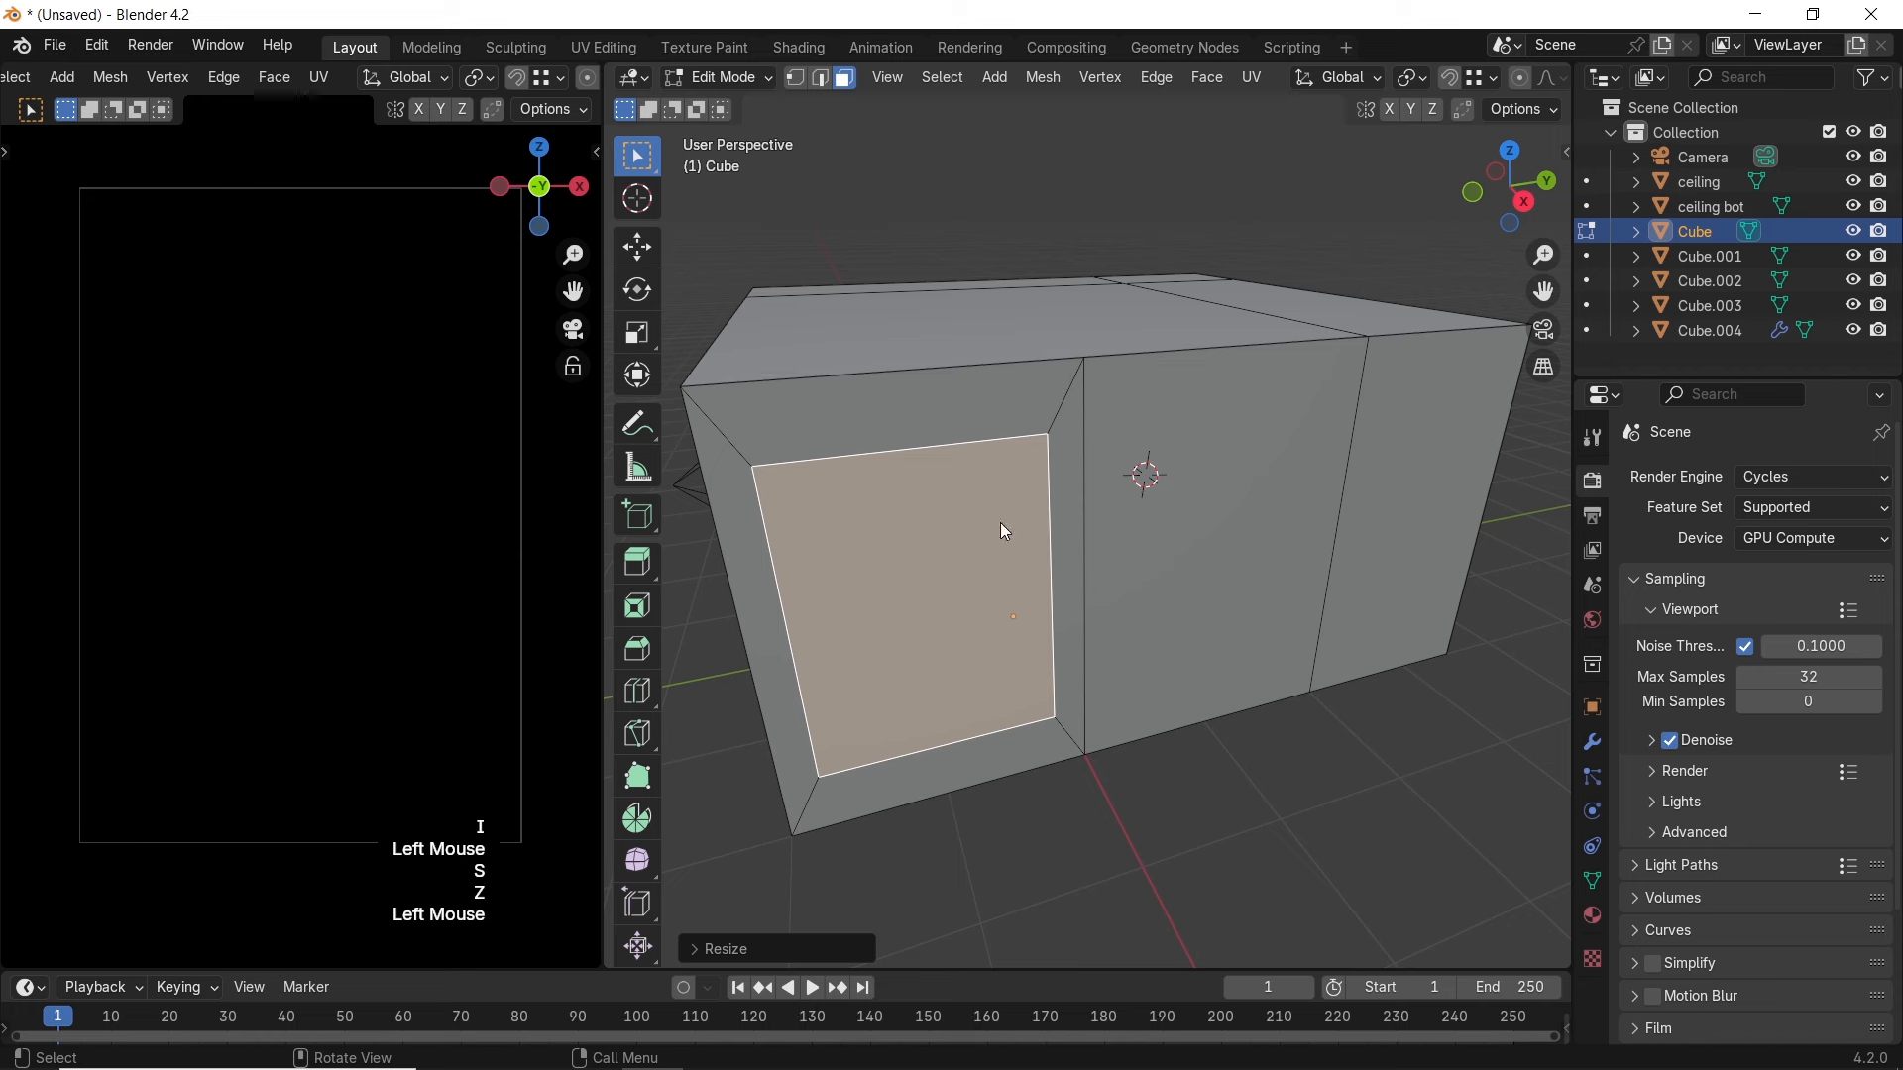
Subdivide the inset wall face three times into an 8 by 8 grid
{"action": "right_click", "coordinate": [1001, 523]}
{"action": "left_click", "coordinate": [996, 518]}
{"action": "right_click", "coordinate": [987, 520]}
{"action": "left_click", "coordinate": [987, 519]}
{"action": "right_click", "coordinate": [987, 521]}
{"action": "left_click", "coordinate": [987, 519]}
Inset the 8 by 8 grid faces individually to leave thin lattice bars between them
{"action": "middle_click_drag", "start_coordinate": [987, 521], "coordinate": [1190, 525], "text": "shift"}
{"action": "scroll", "coordinate": [1234, 554], "scroll_direction": "up", "scroll_amount": 2}
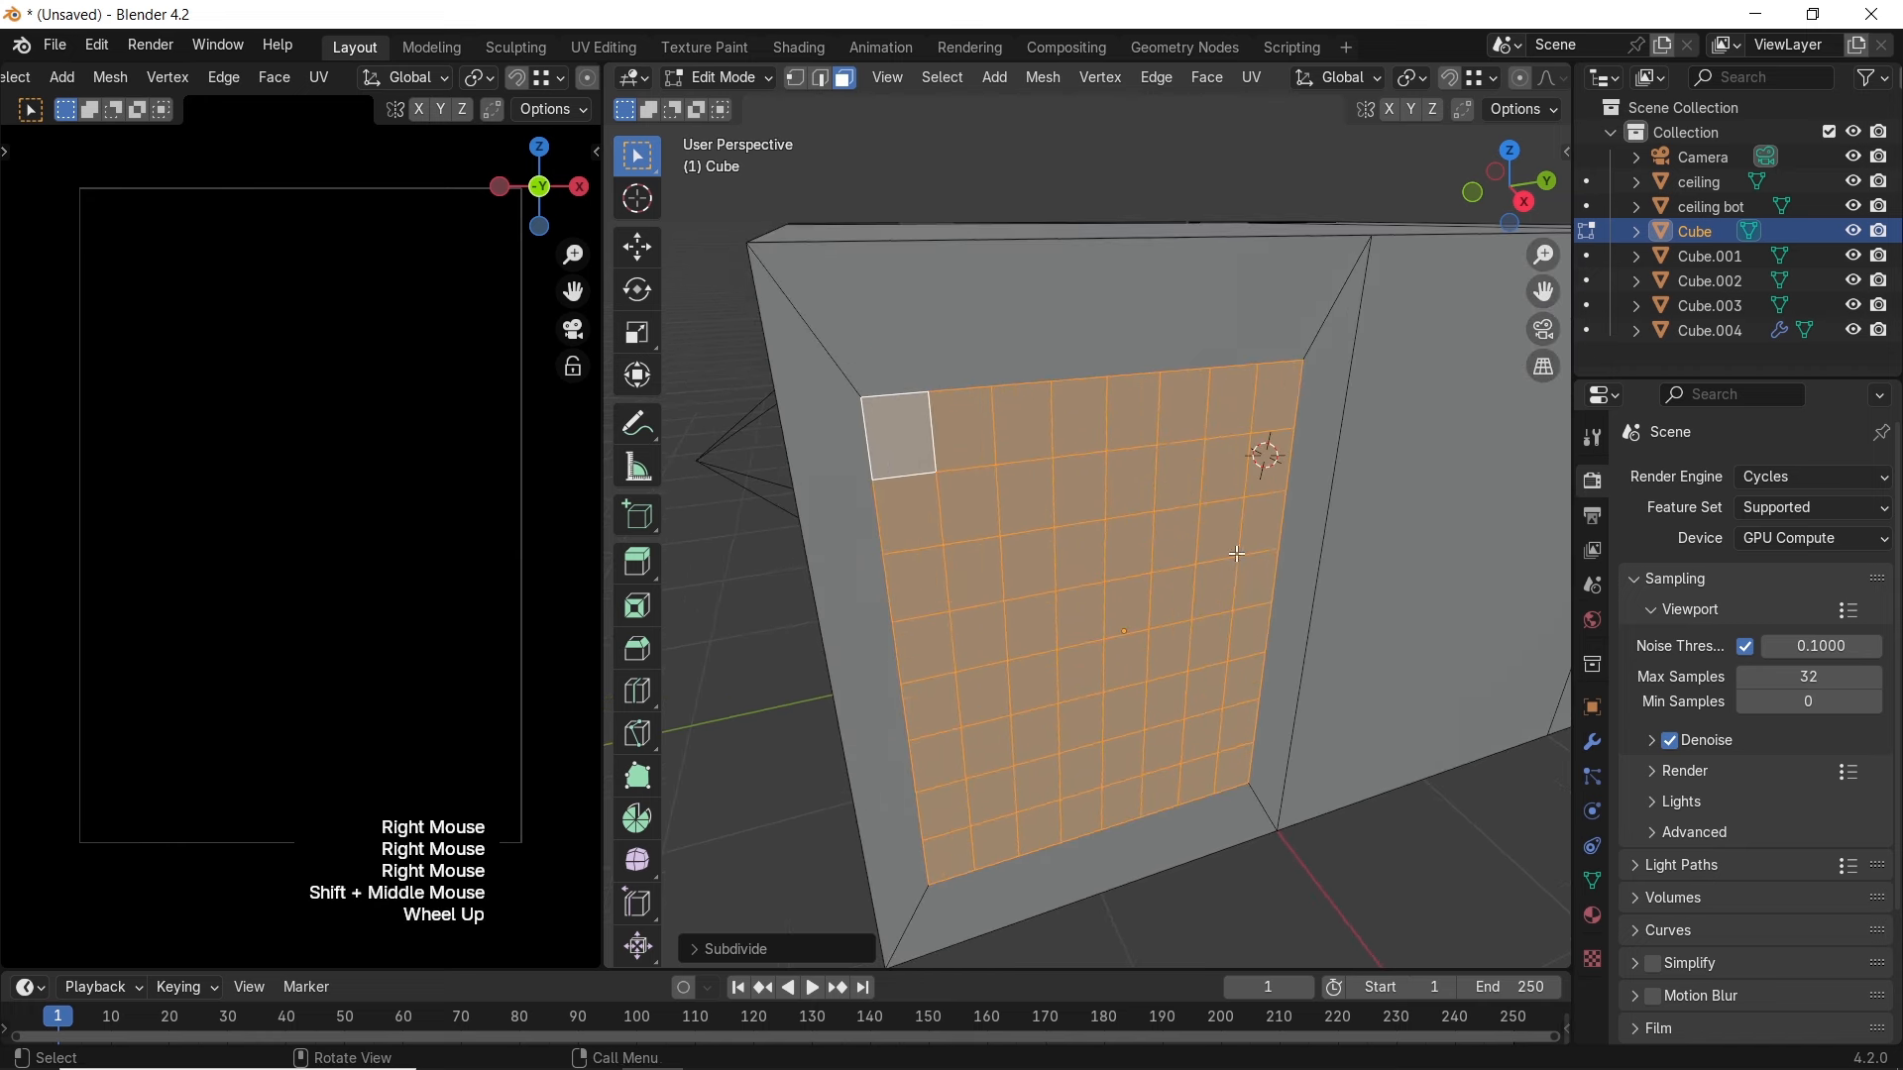
{"action": "key", "text": "i"}
{"action": "key", "text": "i"}
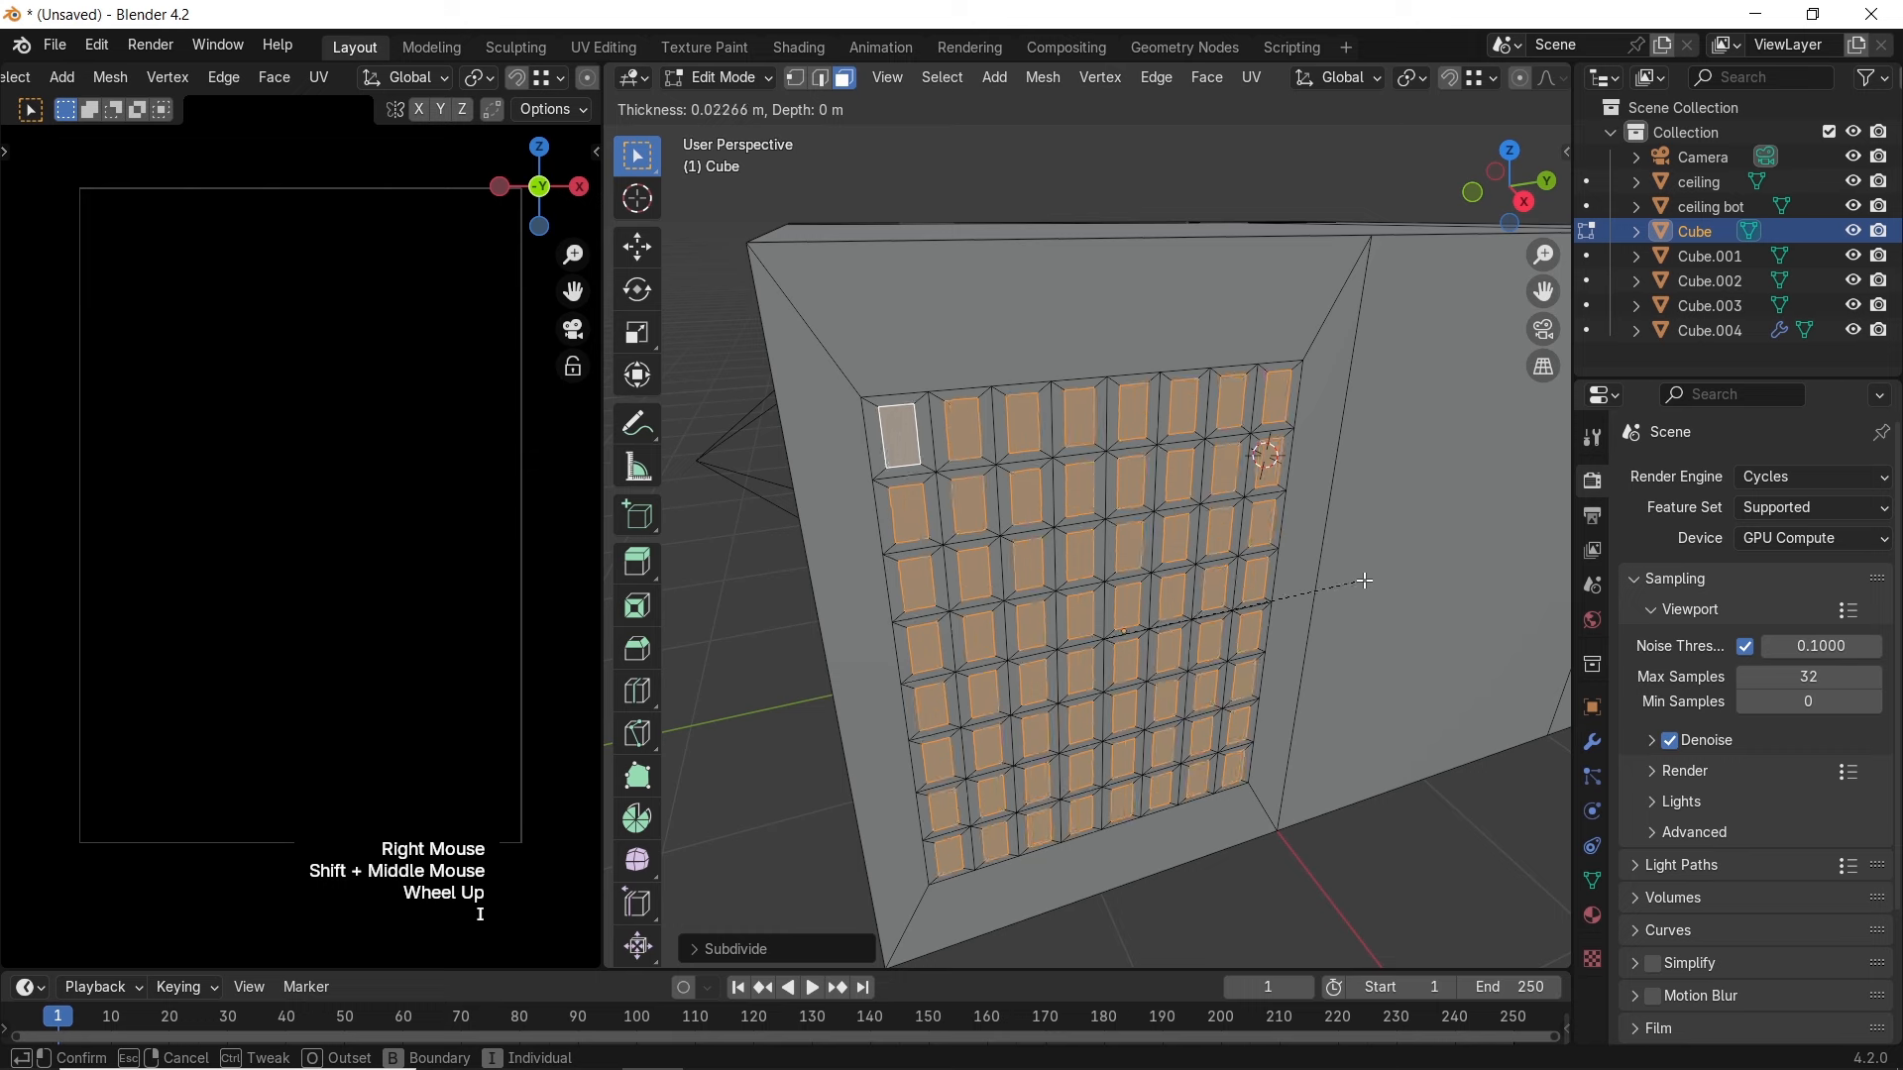
{"action": "left_click", "coordinate": [1368, 581], "text": "shift"}
Extrude the inset grid faces inward, delete them to open the lattice window, and return to Object Mode with nothing selected
{"action": "key", "text": "e"}
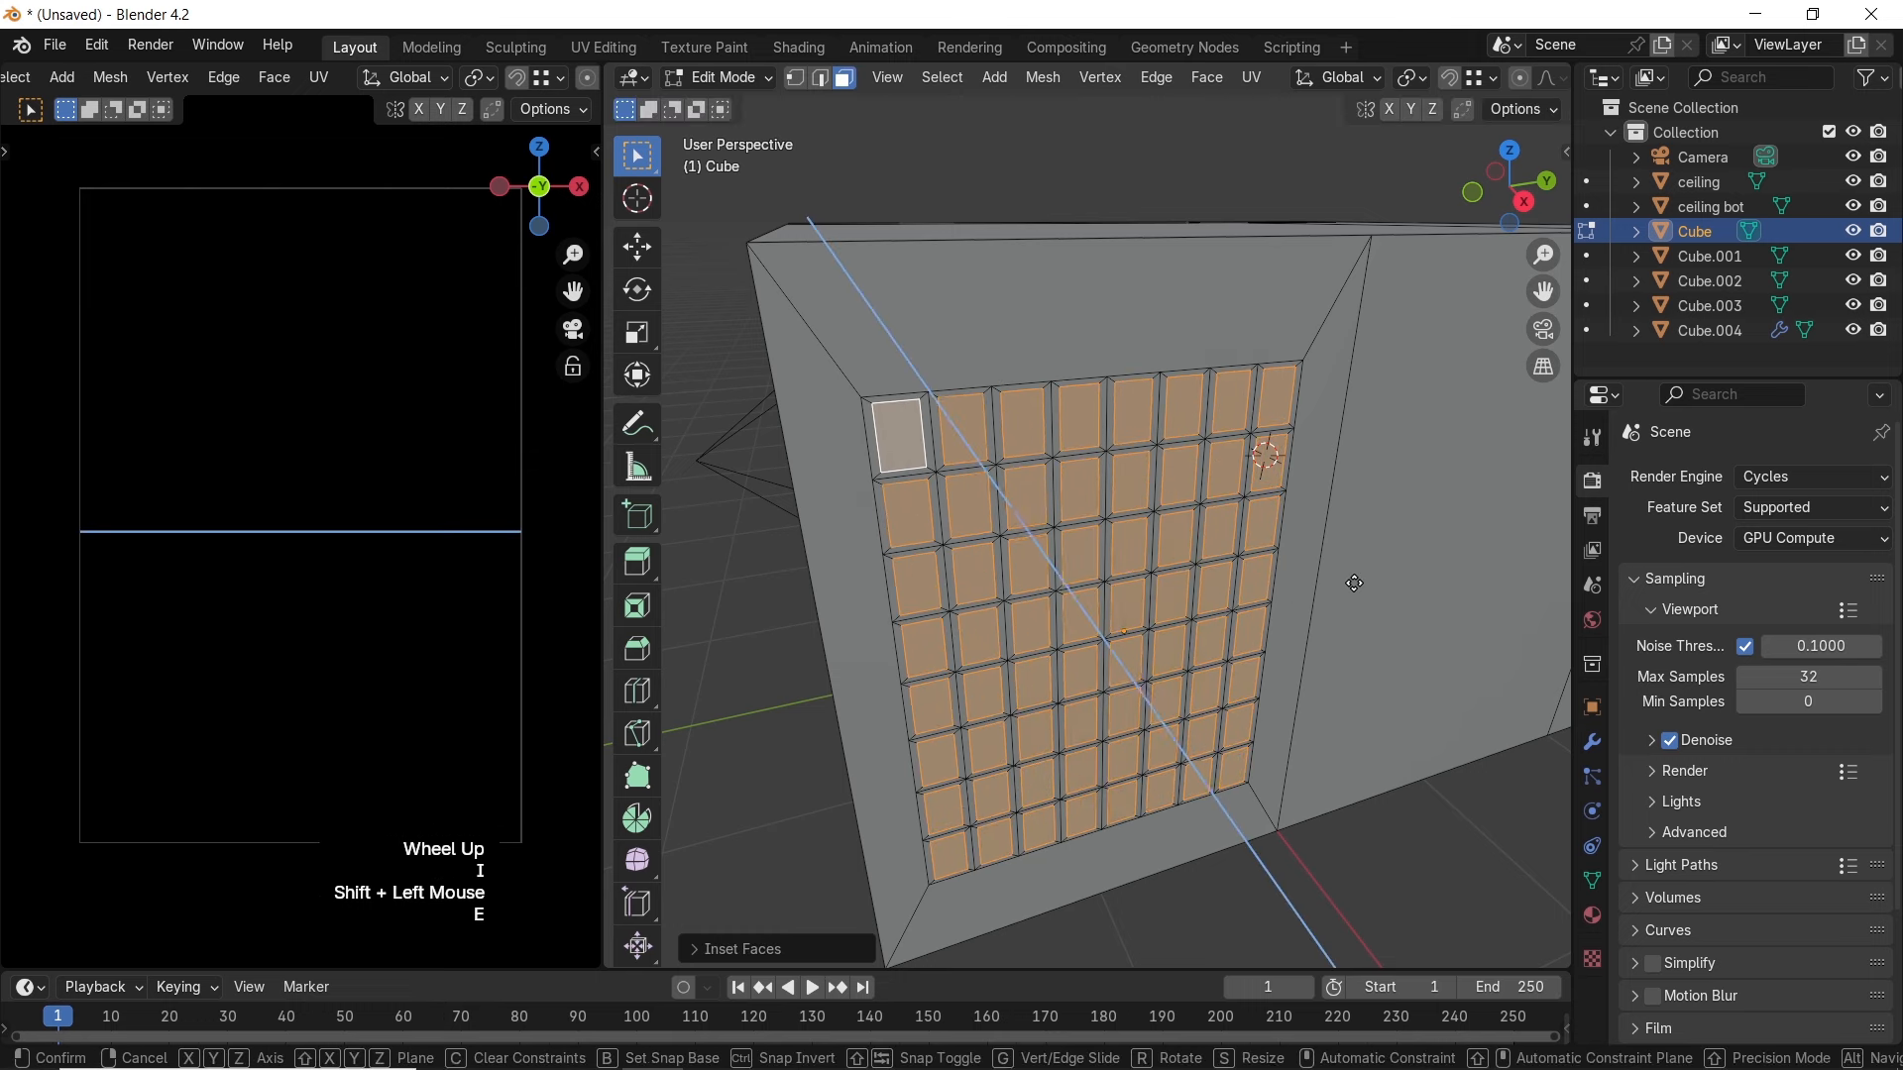
{"action": "left_click", "coordinate": [1338, 577]}
{"action": "key", "text": "x"}
{"action": "left_click", "coordinate": [1330, 575]}
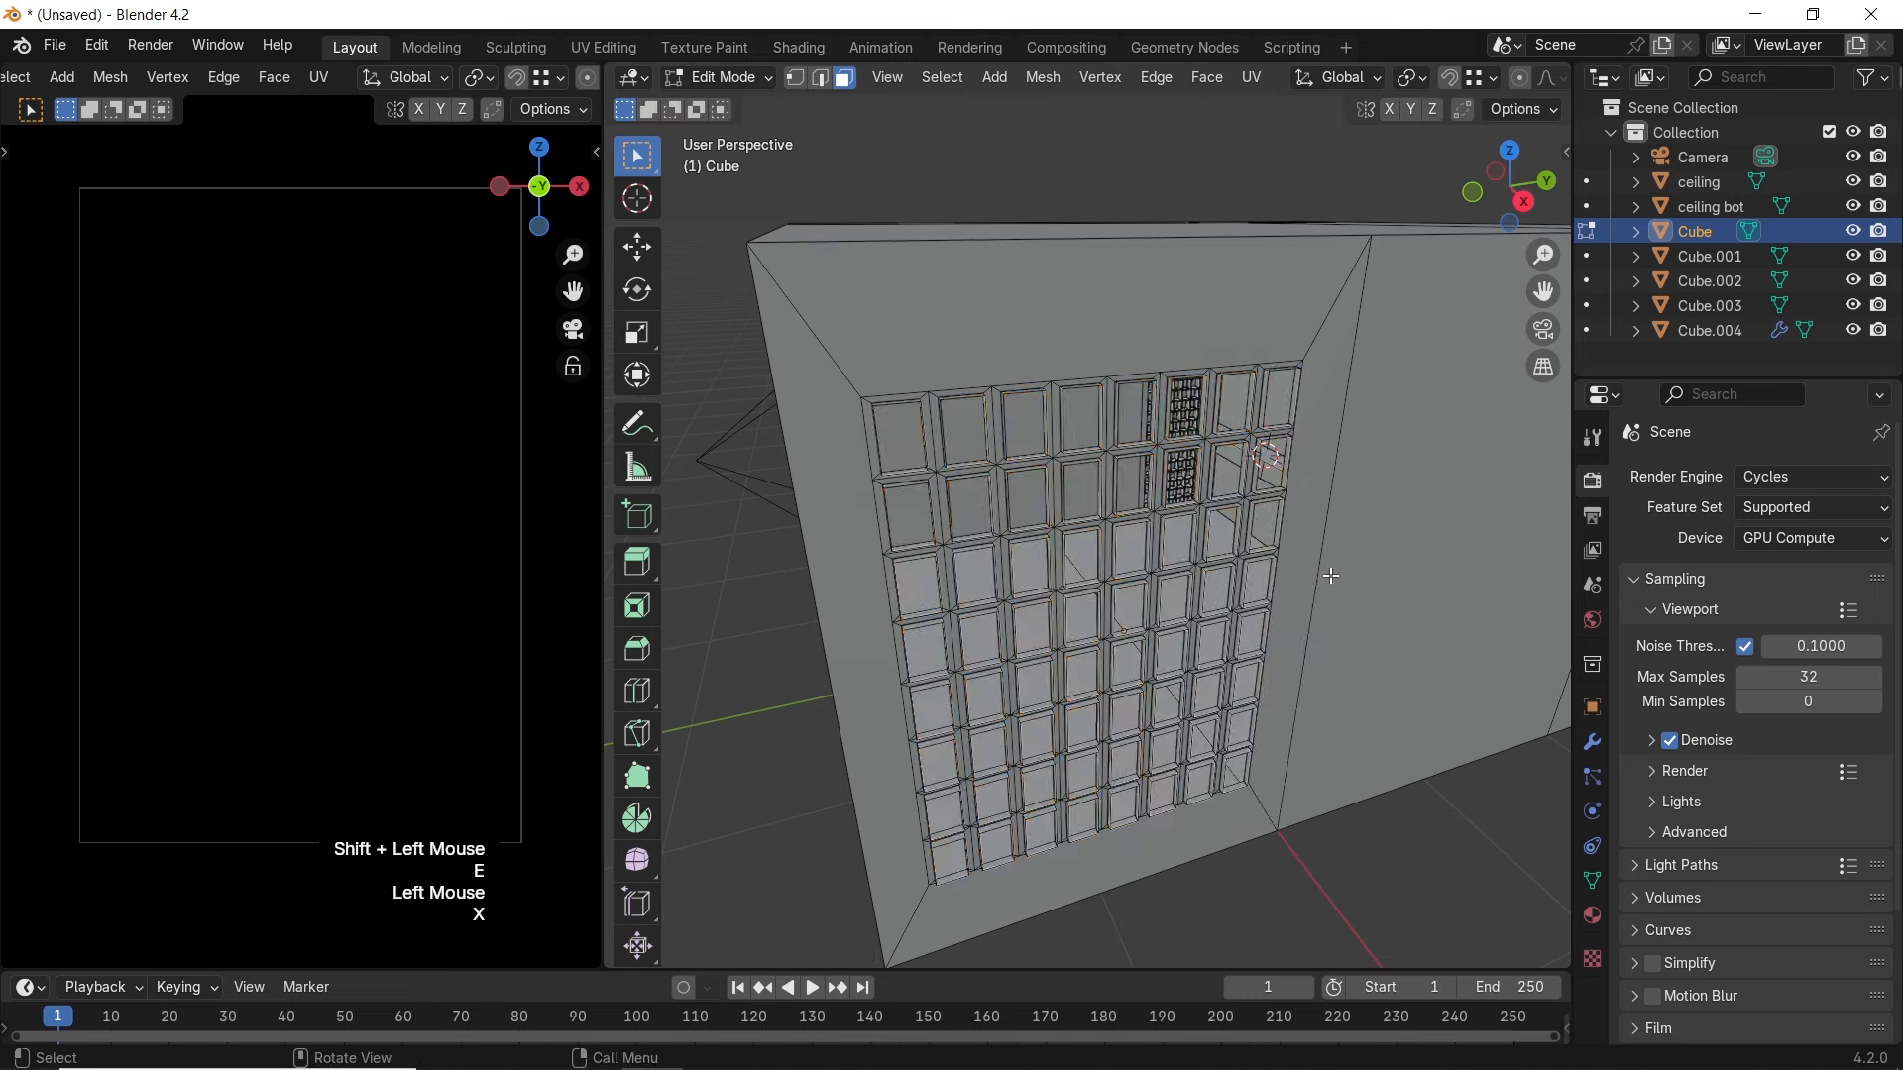
{"action": "key", "text": "Tab"}
{"action": "left_click", "coordinate": [1435, 847]}
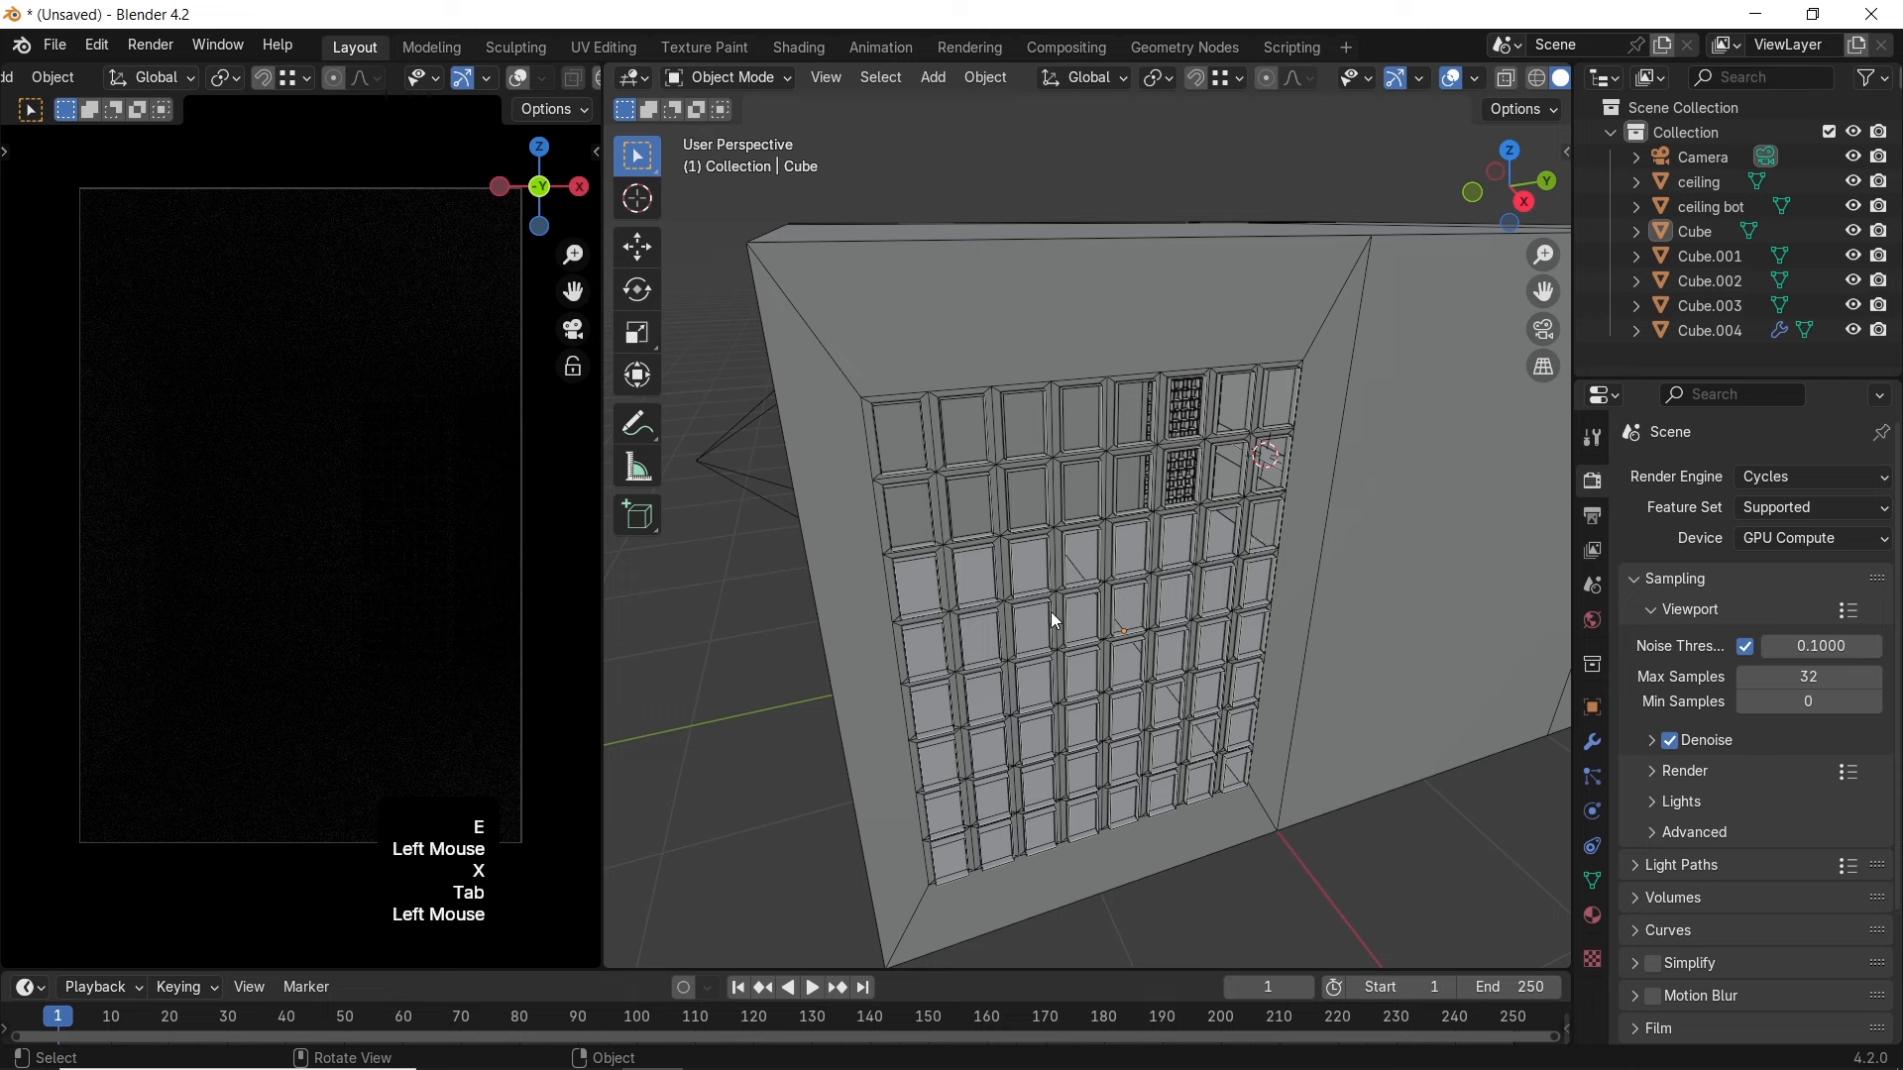
Set the world background color to a Sky Texture
{"action": "left_click", "coordinate": [1593, 621]}
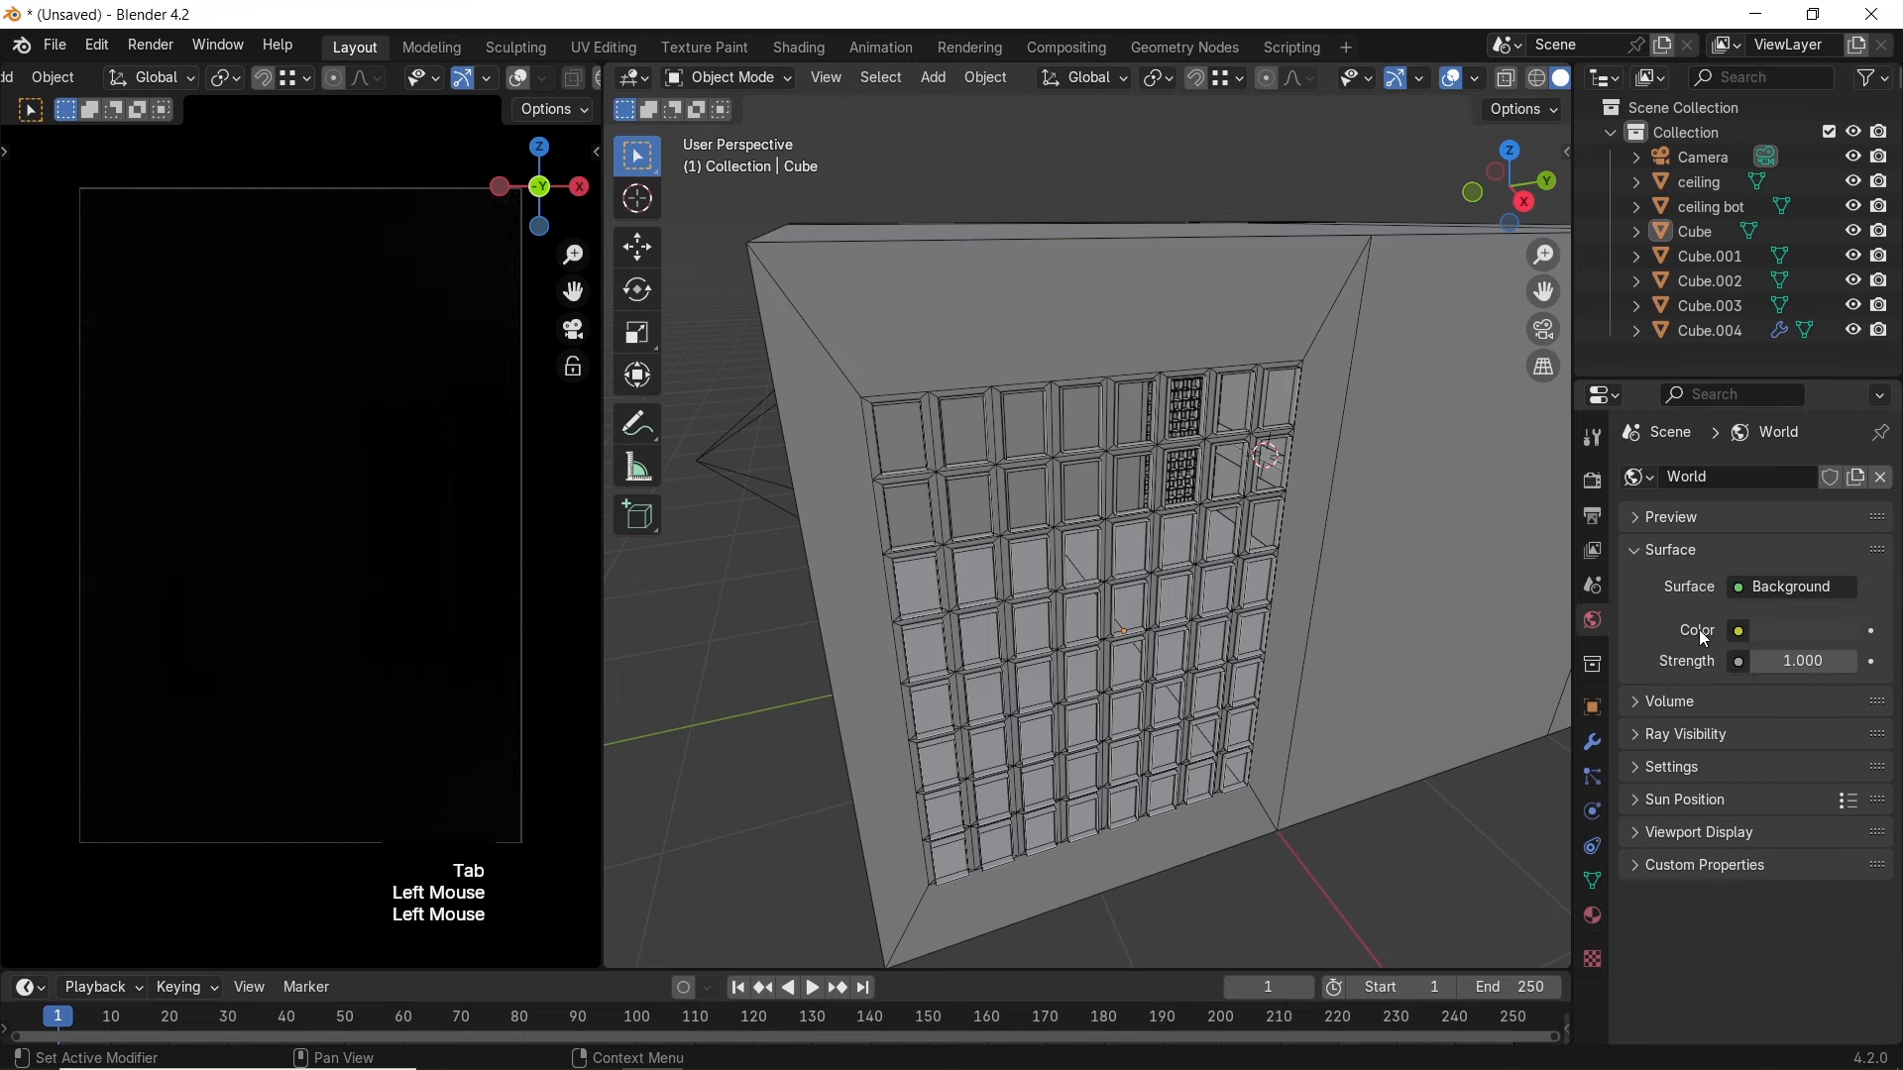
{"action": "left_click", "coordinate": [1741, 634]}
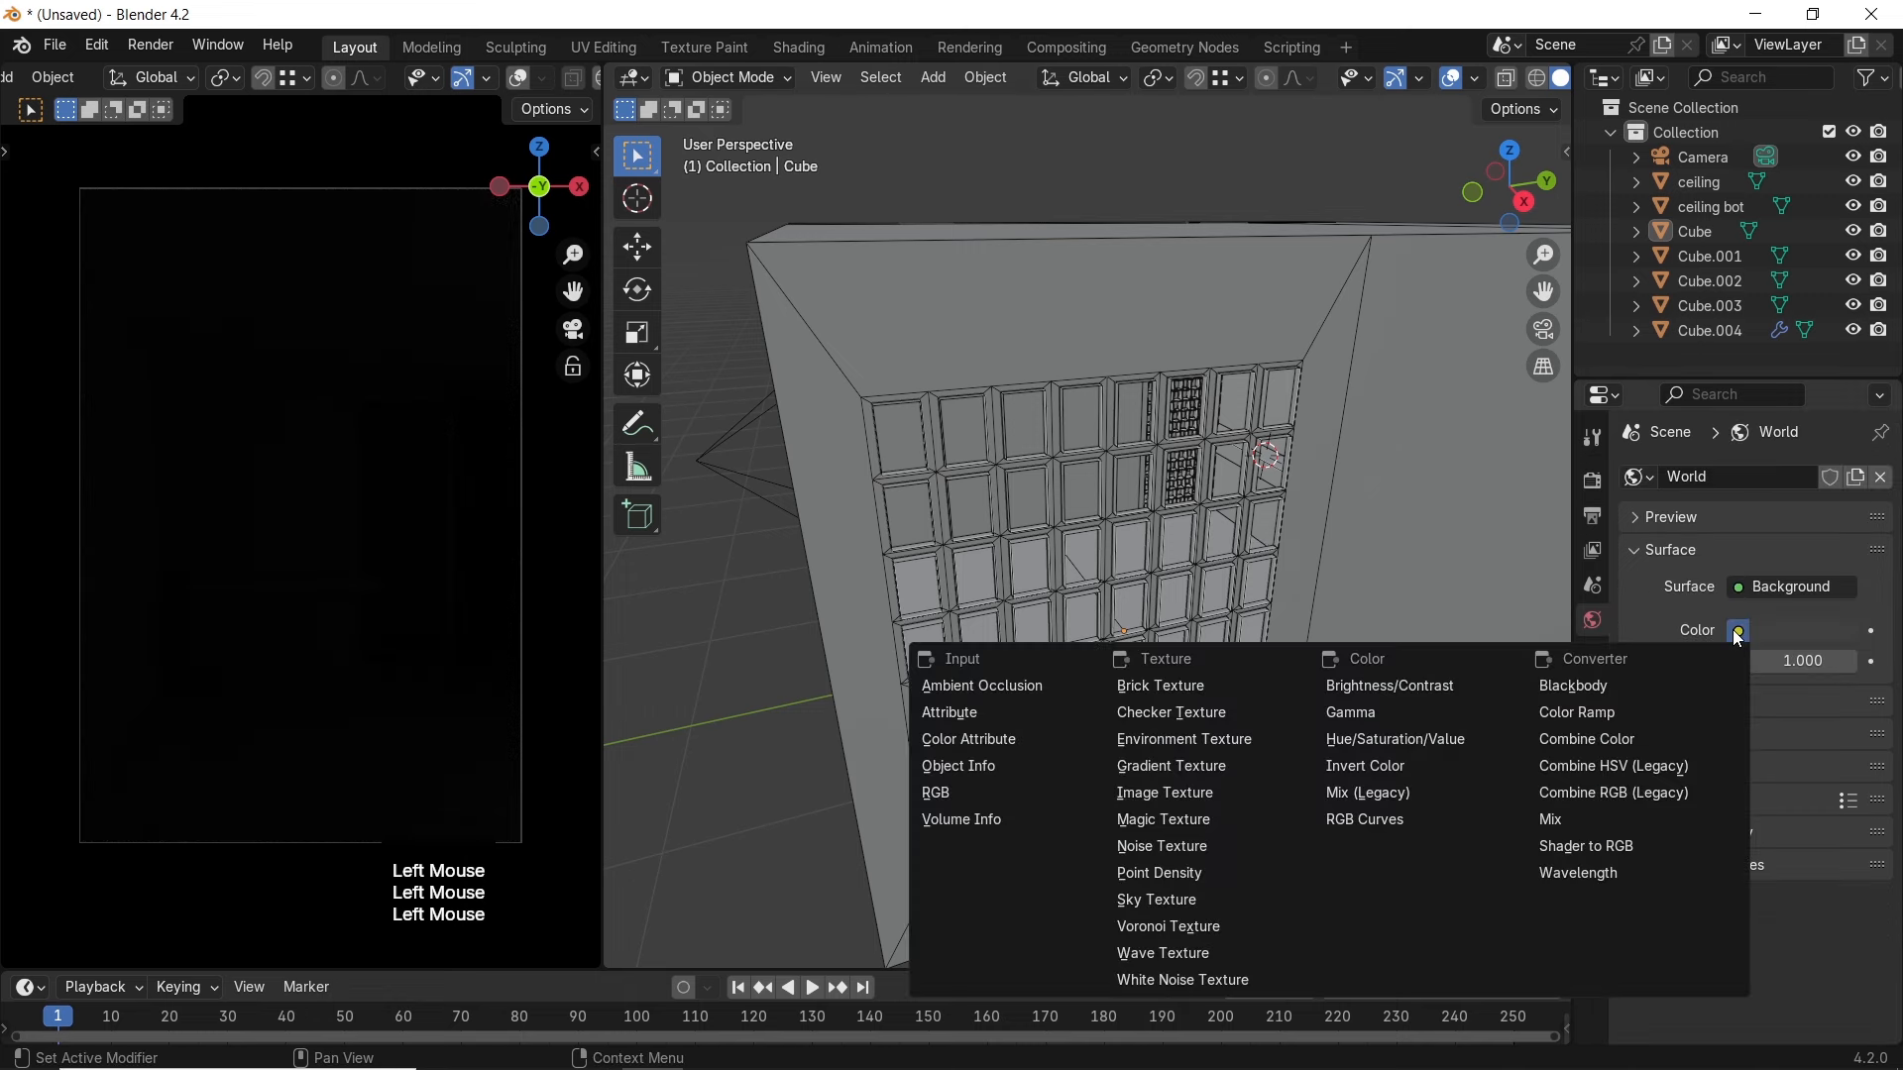
{"action": "left_click", "coordinate": [1195, 900]}
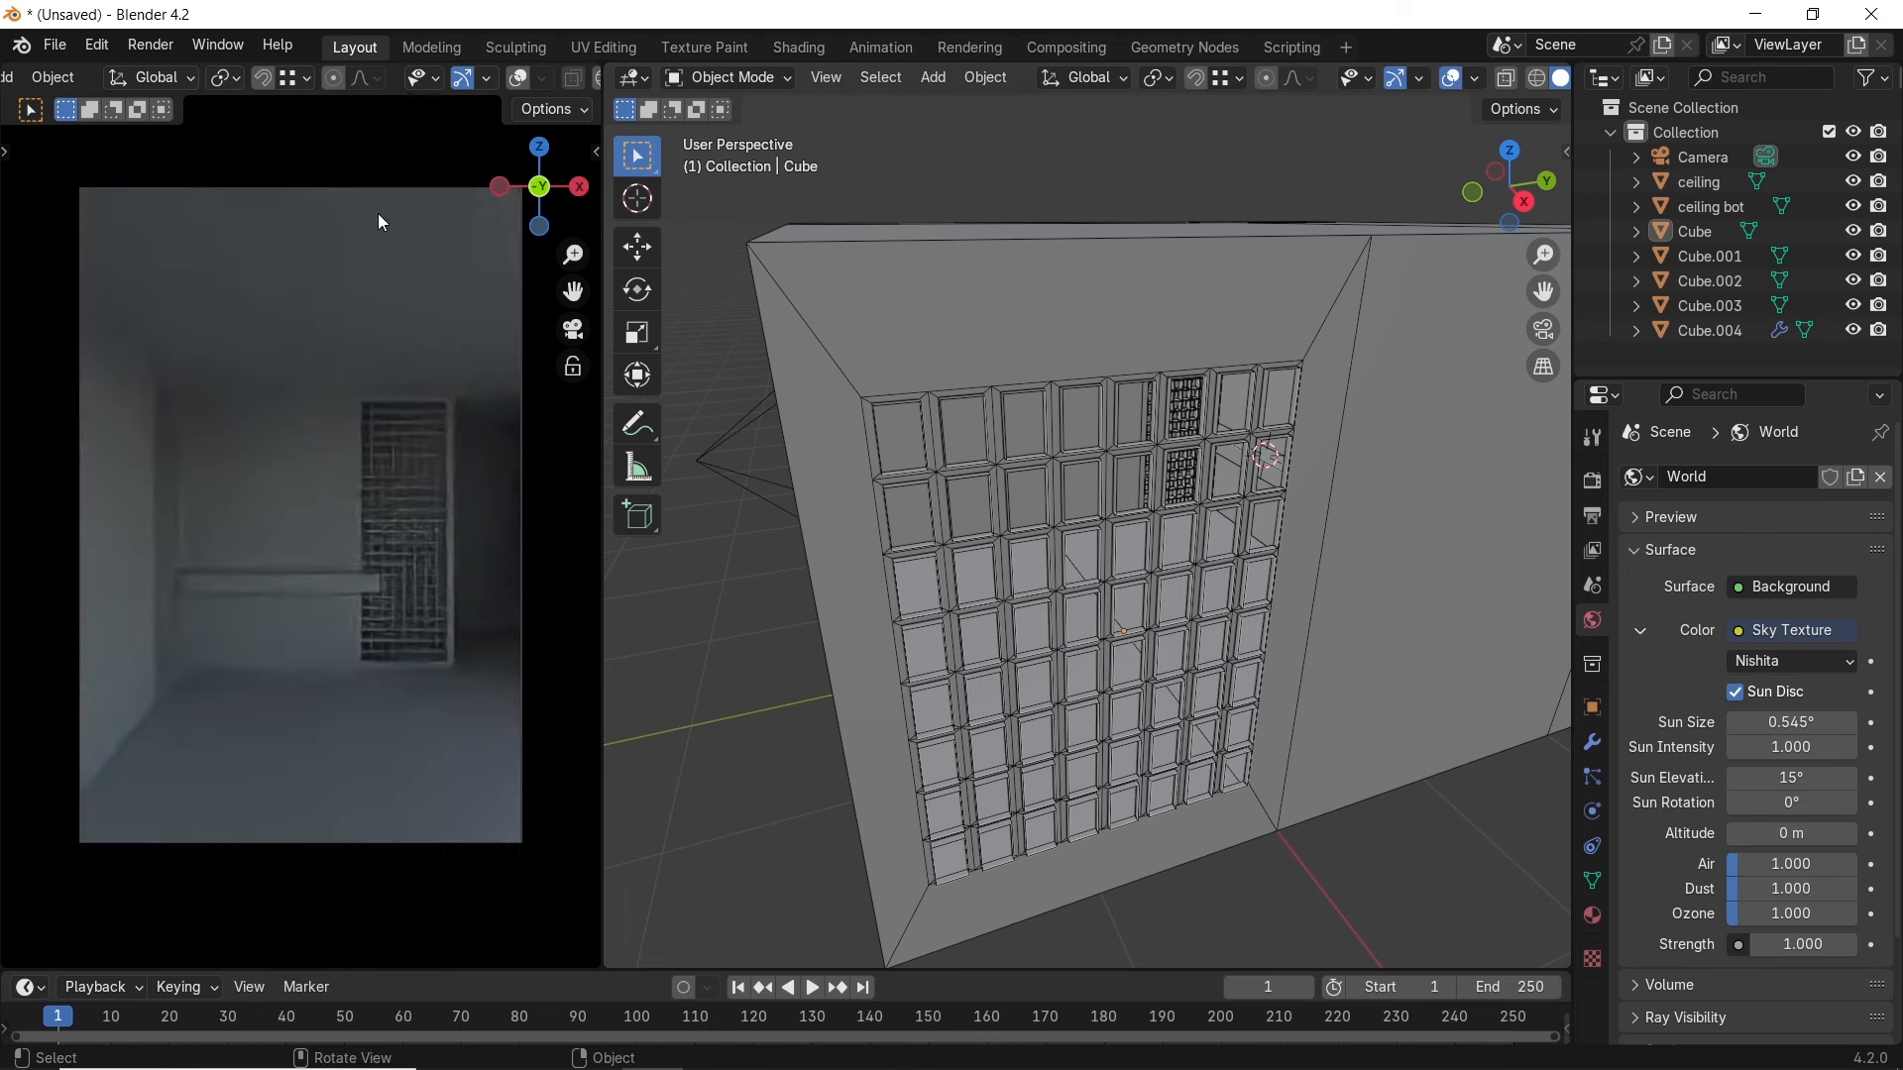
Show the overlays in the camera view and turn off their wireframe display
{"action": "left_click", "coordinate": [521, 80]}
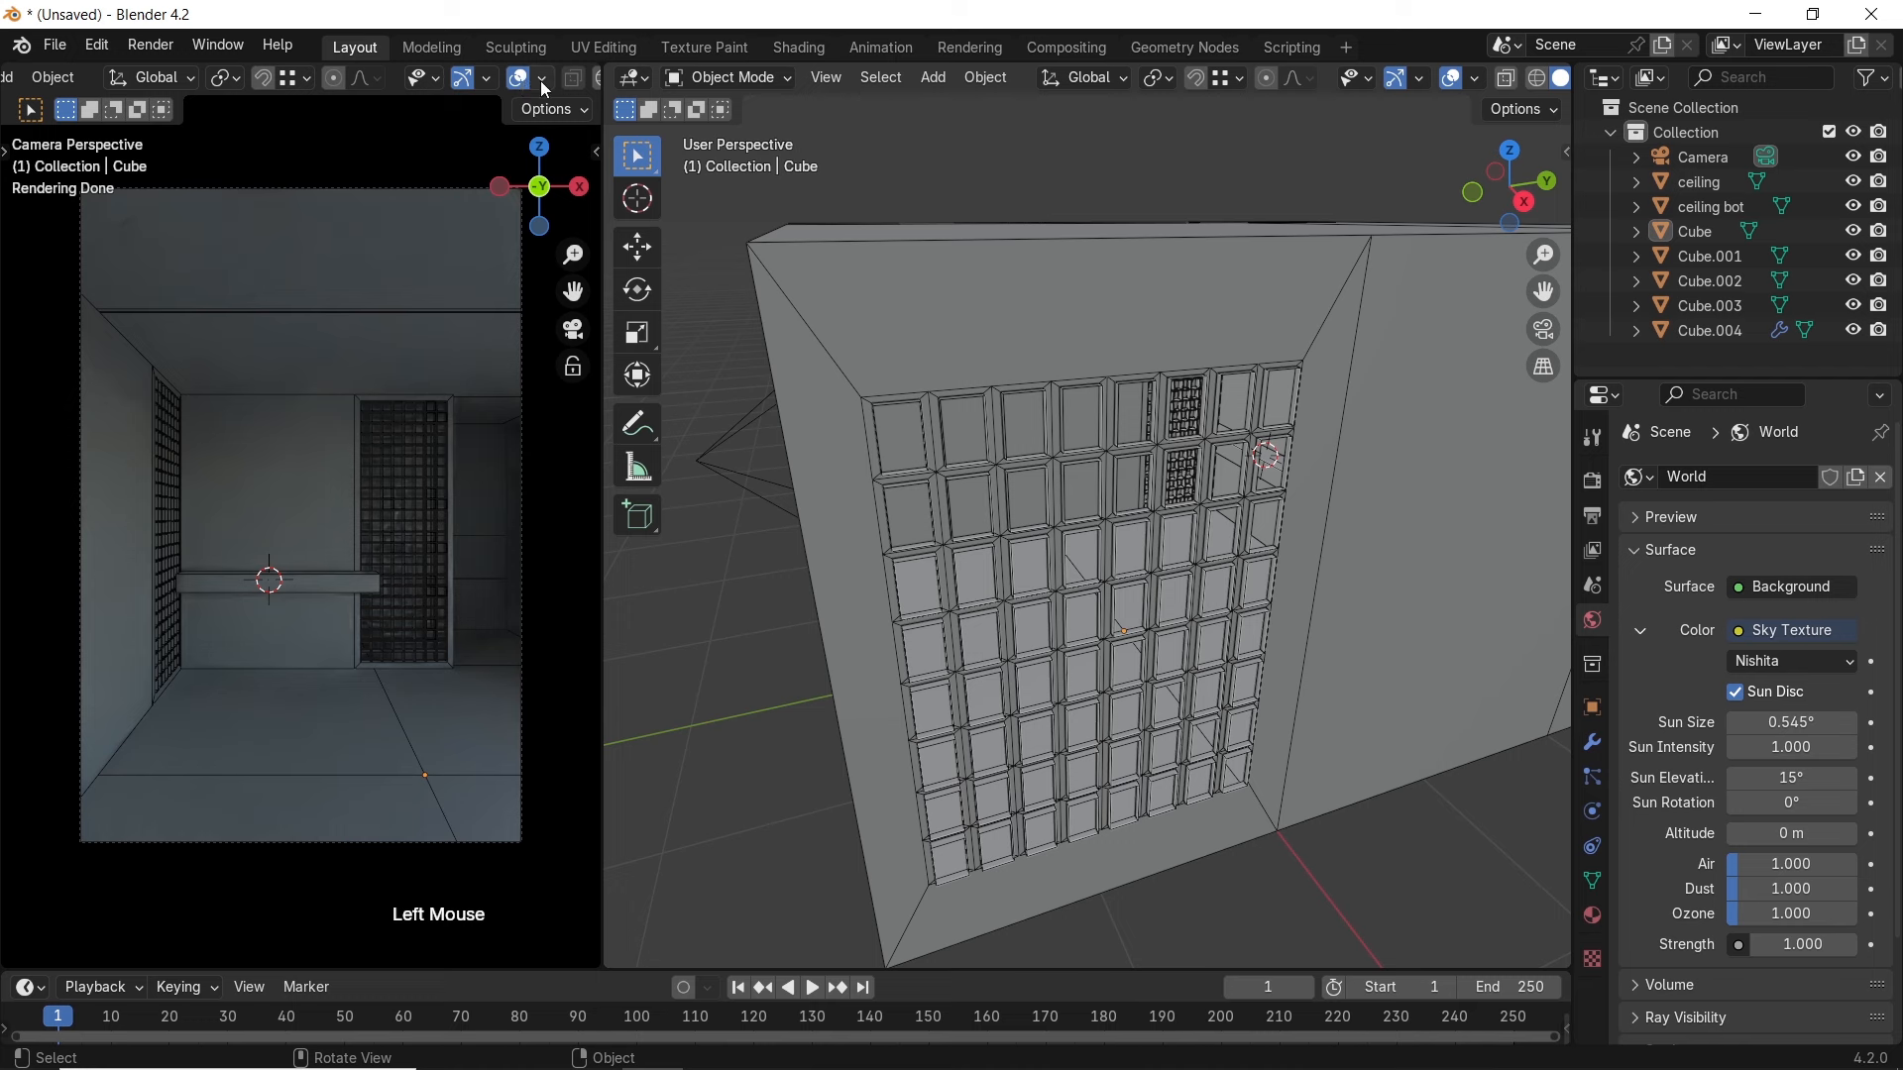
{"action": "left_click", "coordinate": [548, 80]}
{"action": "left_click", "coordinate": [387, 520]}
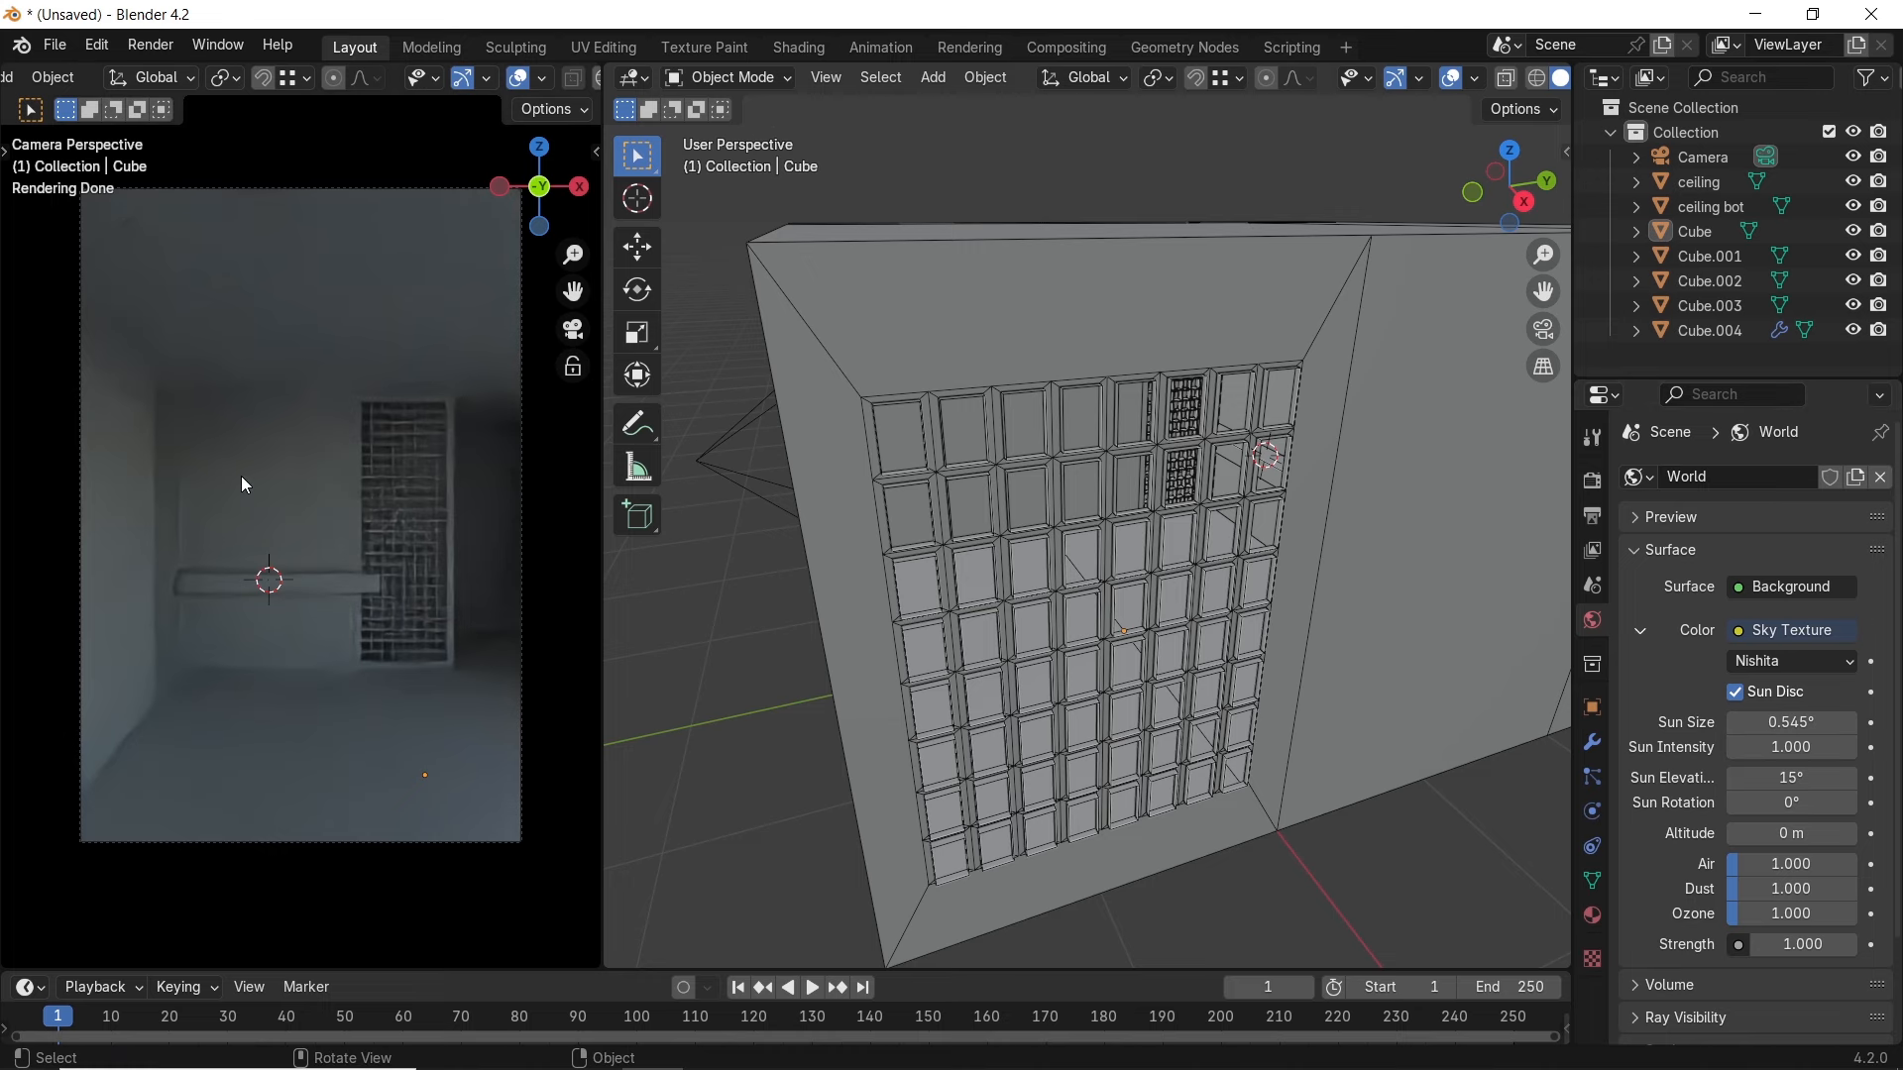
Set the sky texture's sun elevation to 18° and sun rotation to 134° so sunlight enters through the lattice window
{"action": "middle_click_drag", "start_coordinate": [310, 525], "coordinate": [387, 340]}
{"action": "scroll", "coordinate": [320, 371], "scroll_direction": "down", "scroll_amount": 2}
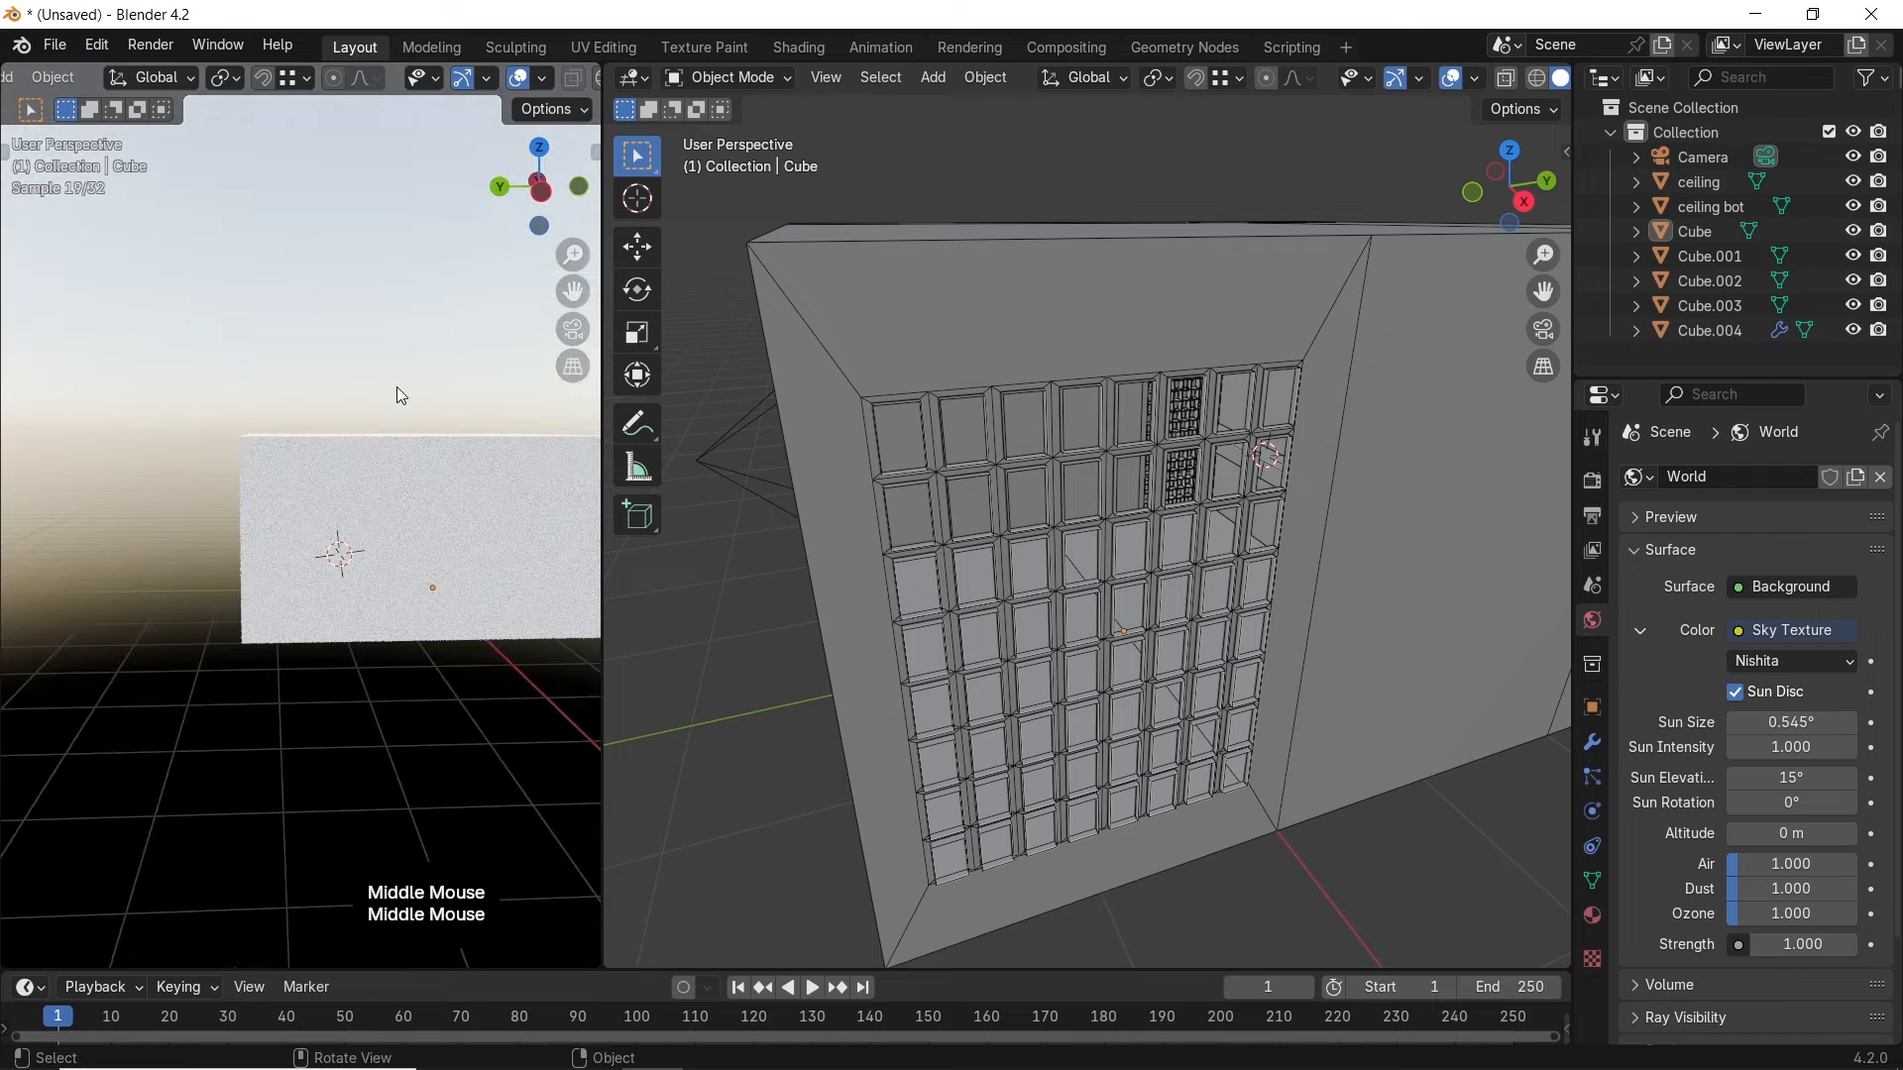
{"action": "key", "text": "KP_0"}
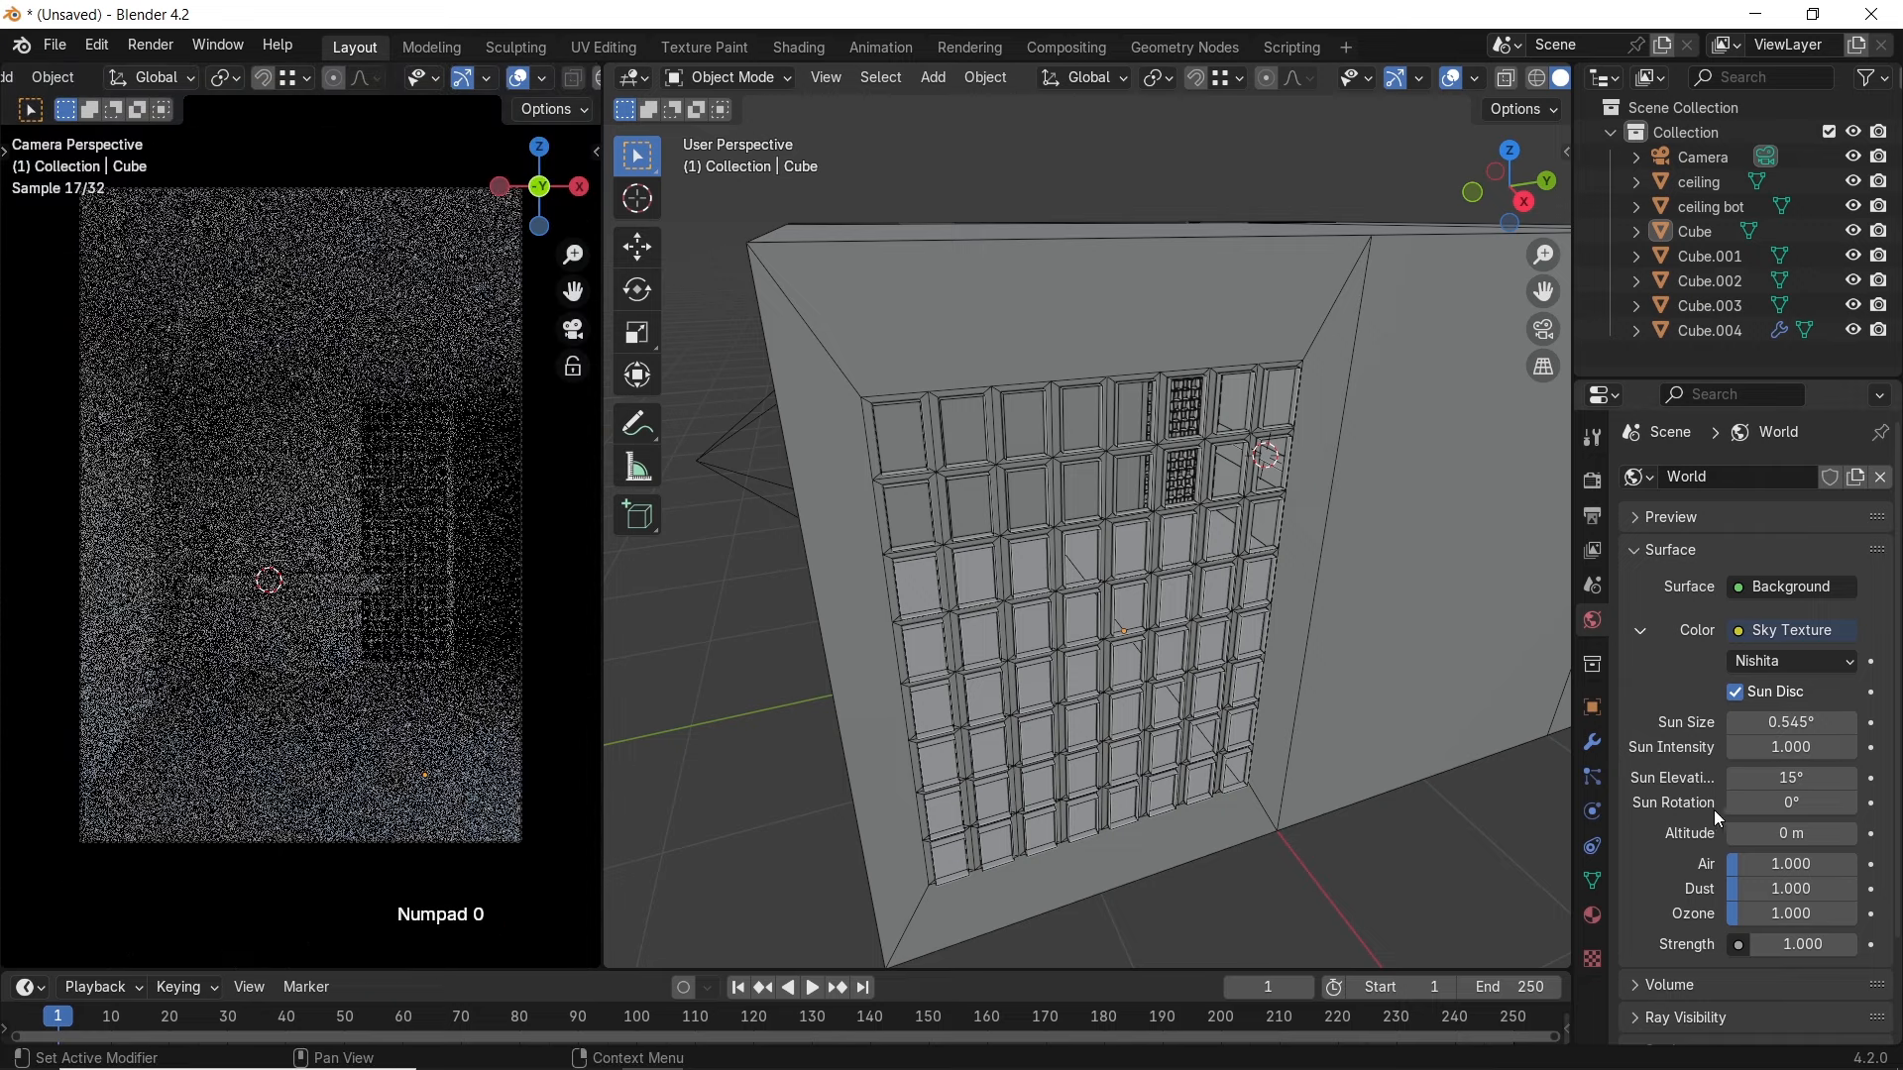
{"action": "mouse_move", "coordinate": [1780, 803]}
{"action": "left_mouse_down"}
{"action": "mouse_move", "coordinate": [1859, 803]}
{"action": "mouse_move", "coordinate": [1774, 810]}
{"action": "mouse_move", "coordinate": [1816, 809]}
{"action": "left_mouse_up"}
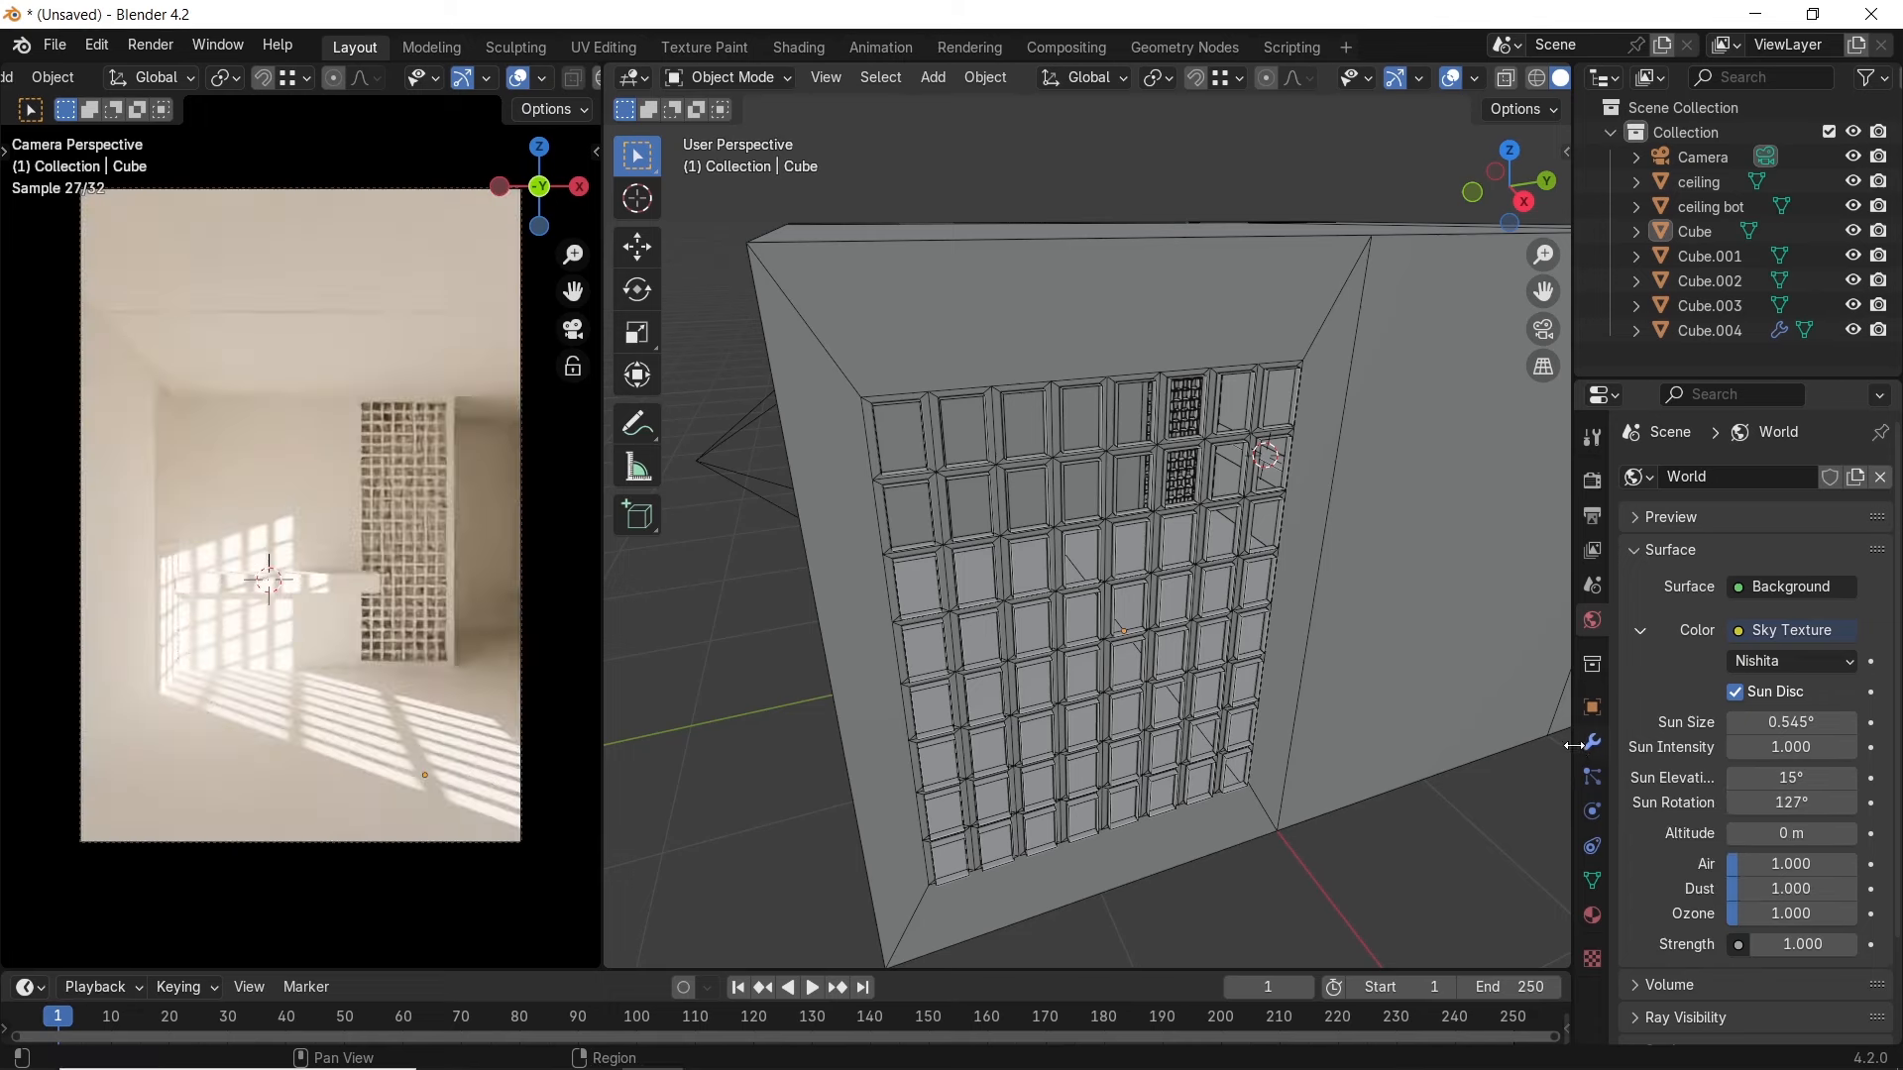
{"action": "left_click_drag", "start_coordinate": [1576, 745], "coordinate": [1549, 745]}
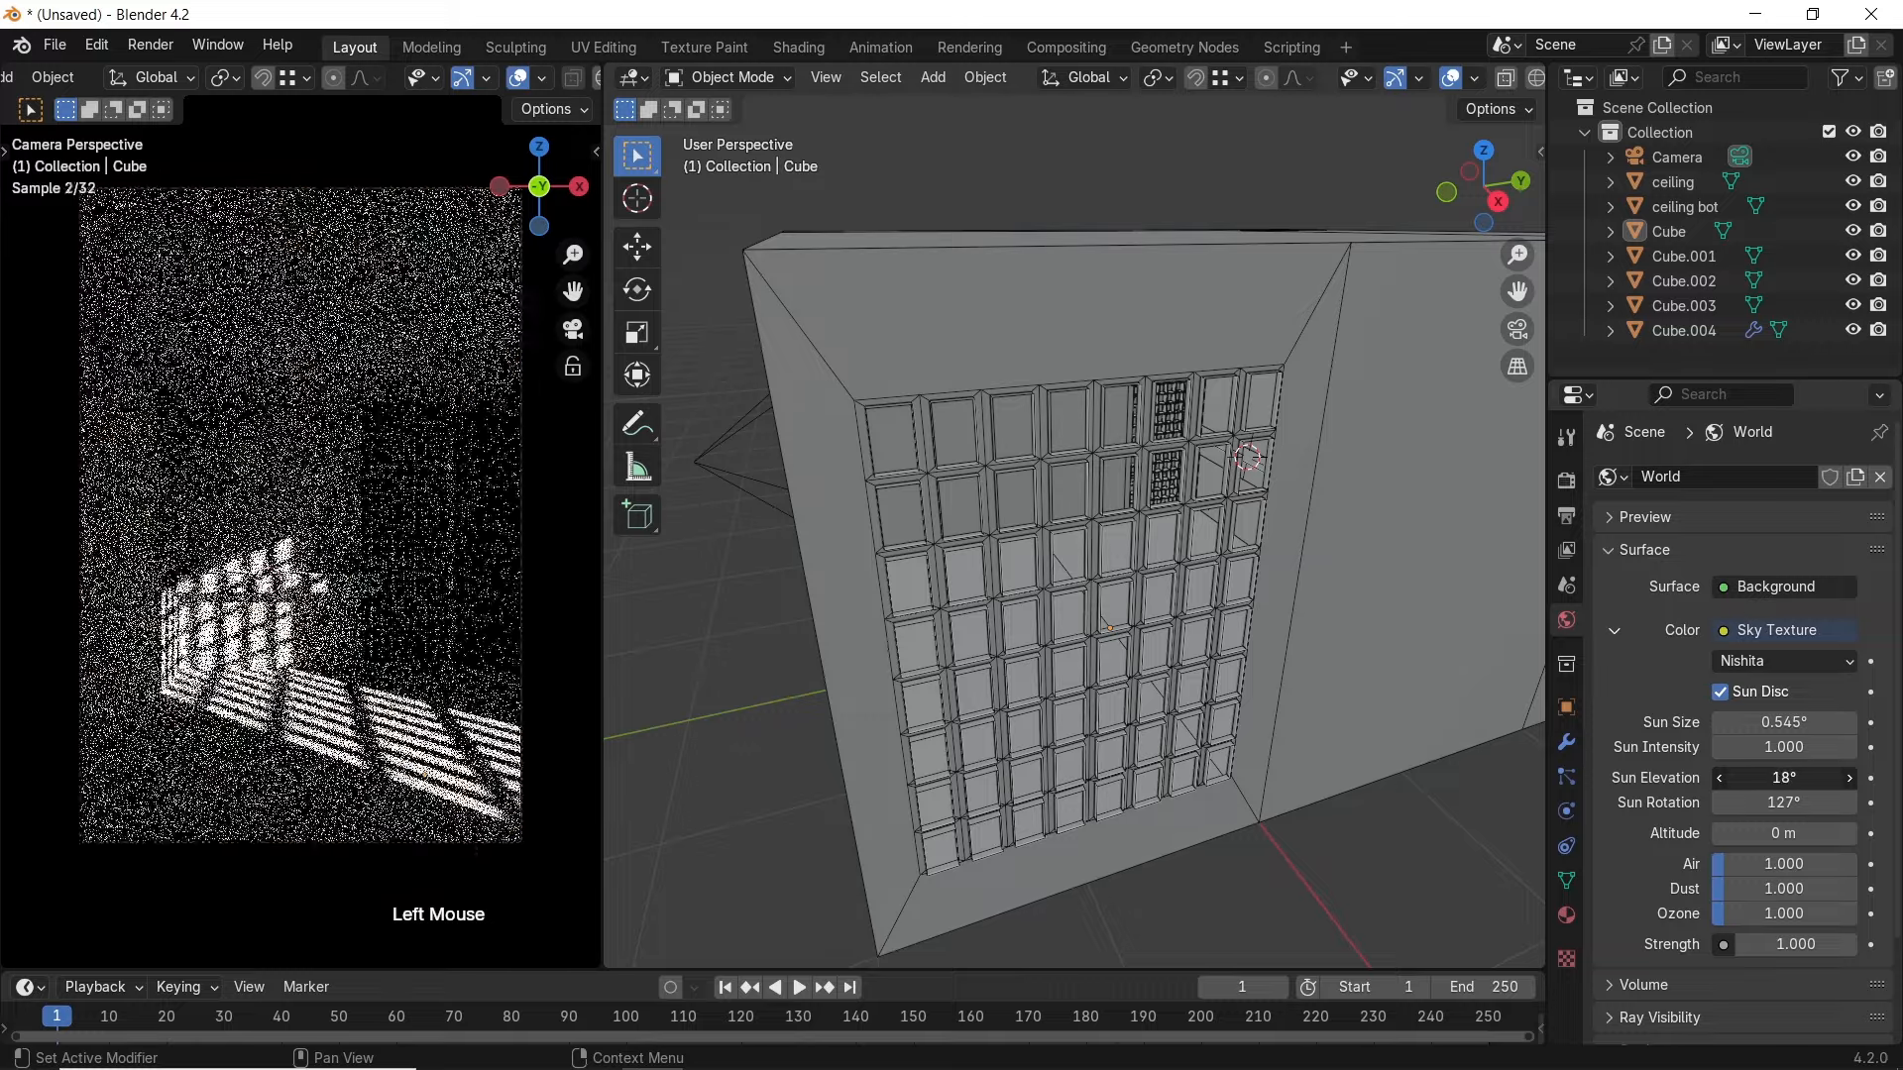
{"action": "mouse_move", "coordinate": [1784, 803]}
{"action": "left_mouse_down"}
{"action": "mouse_move", "coordinate": [1808, 803]}
{"action": "mouse_move", "coordinate": [1784, 803]}
{"action": "left_mouse_up"}
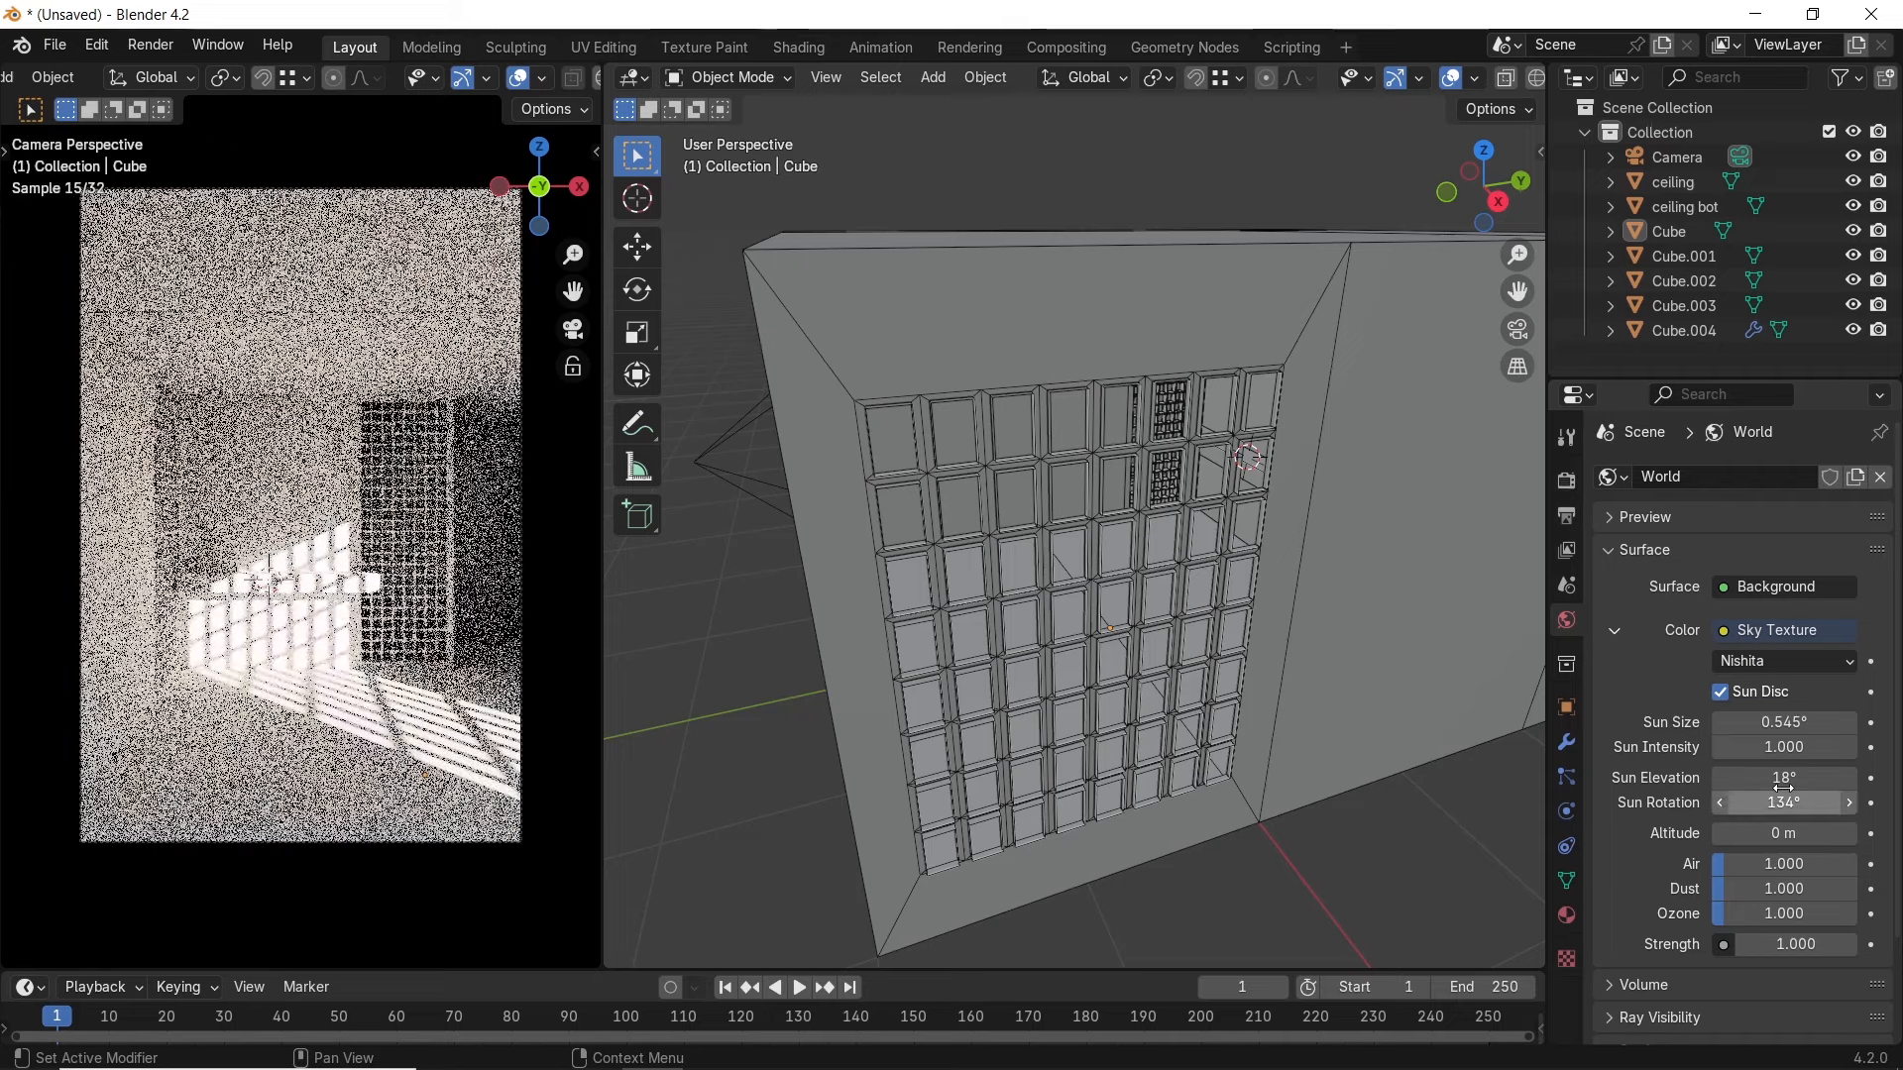
Set the sky texture's sun intensity to 0.2 and sun size to 3°
{"action": "left_click", "coordinate": [1771, 745]}
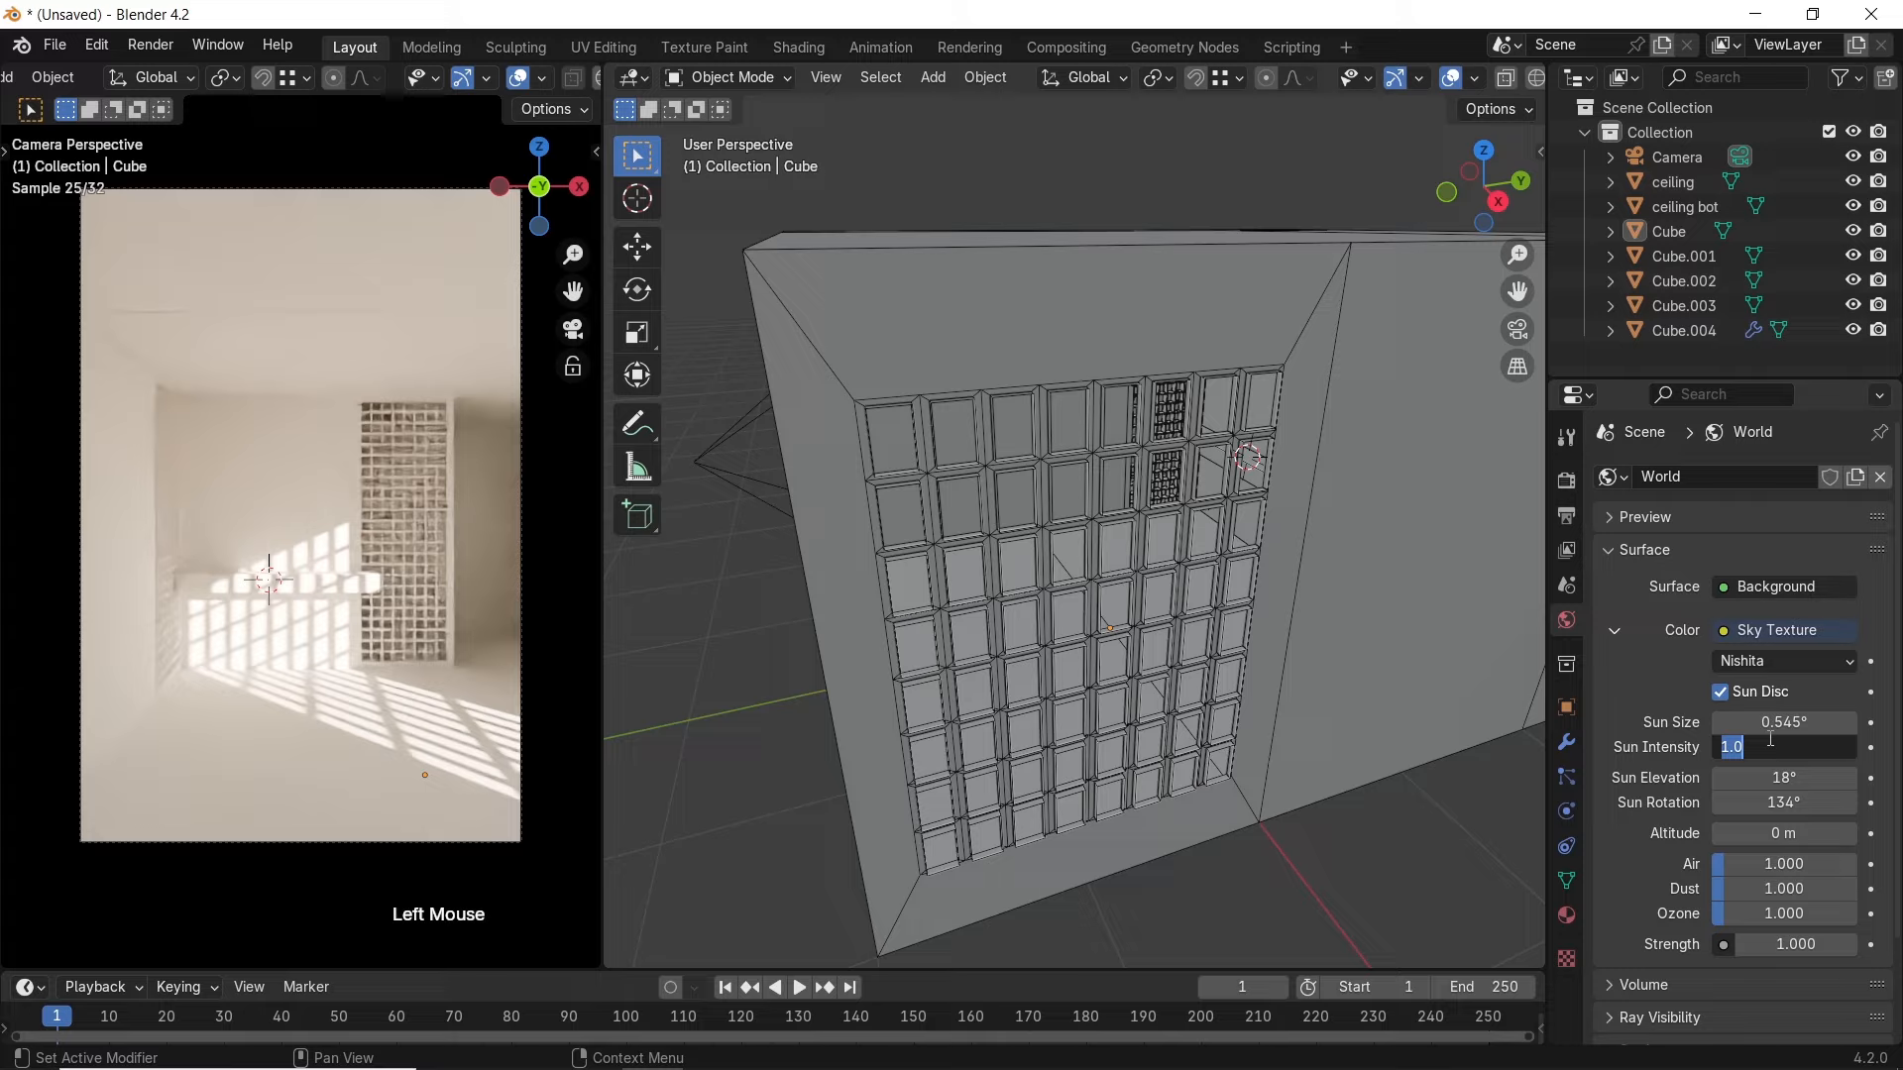
{"action": "type", "text": "0.2"}
{"action": "key", "text": "Return"}
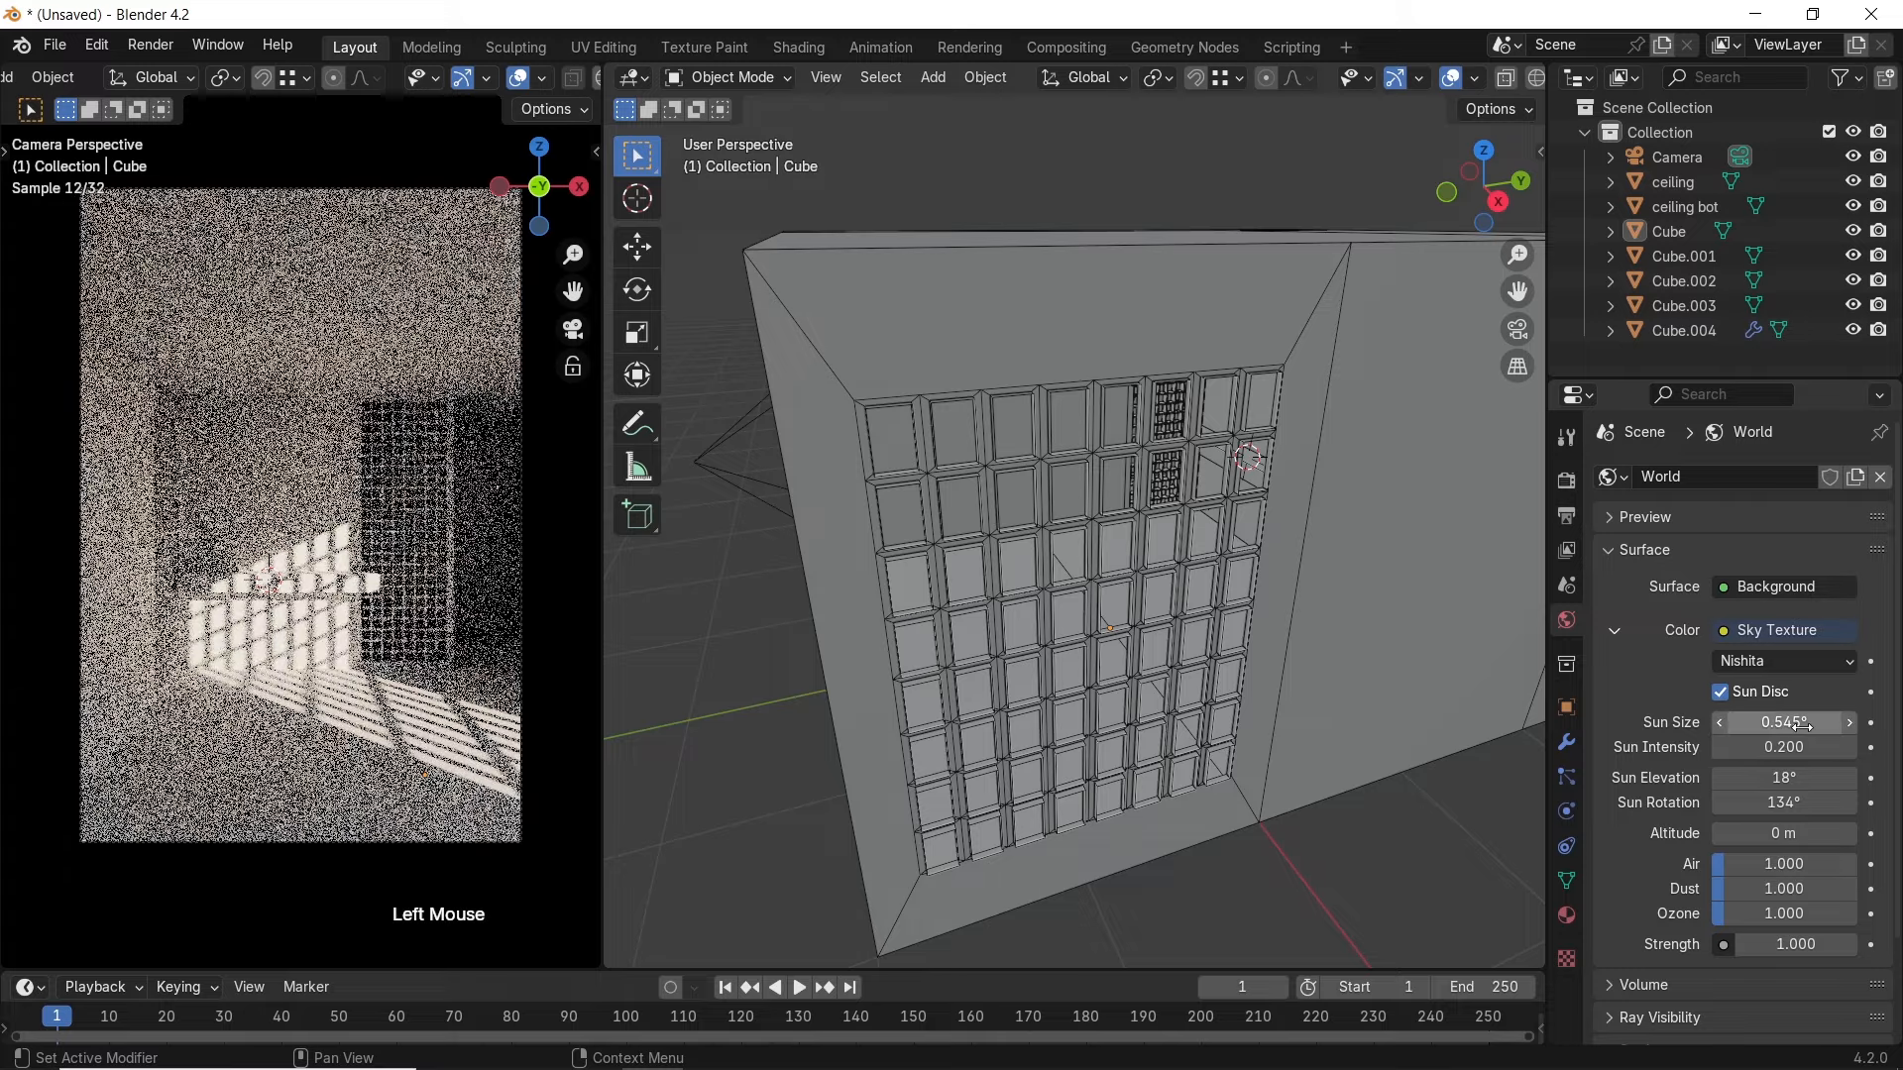
{"action": "left_click", "coordinate": [1787, 725]}
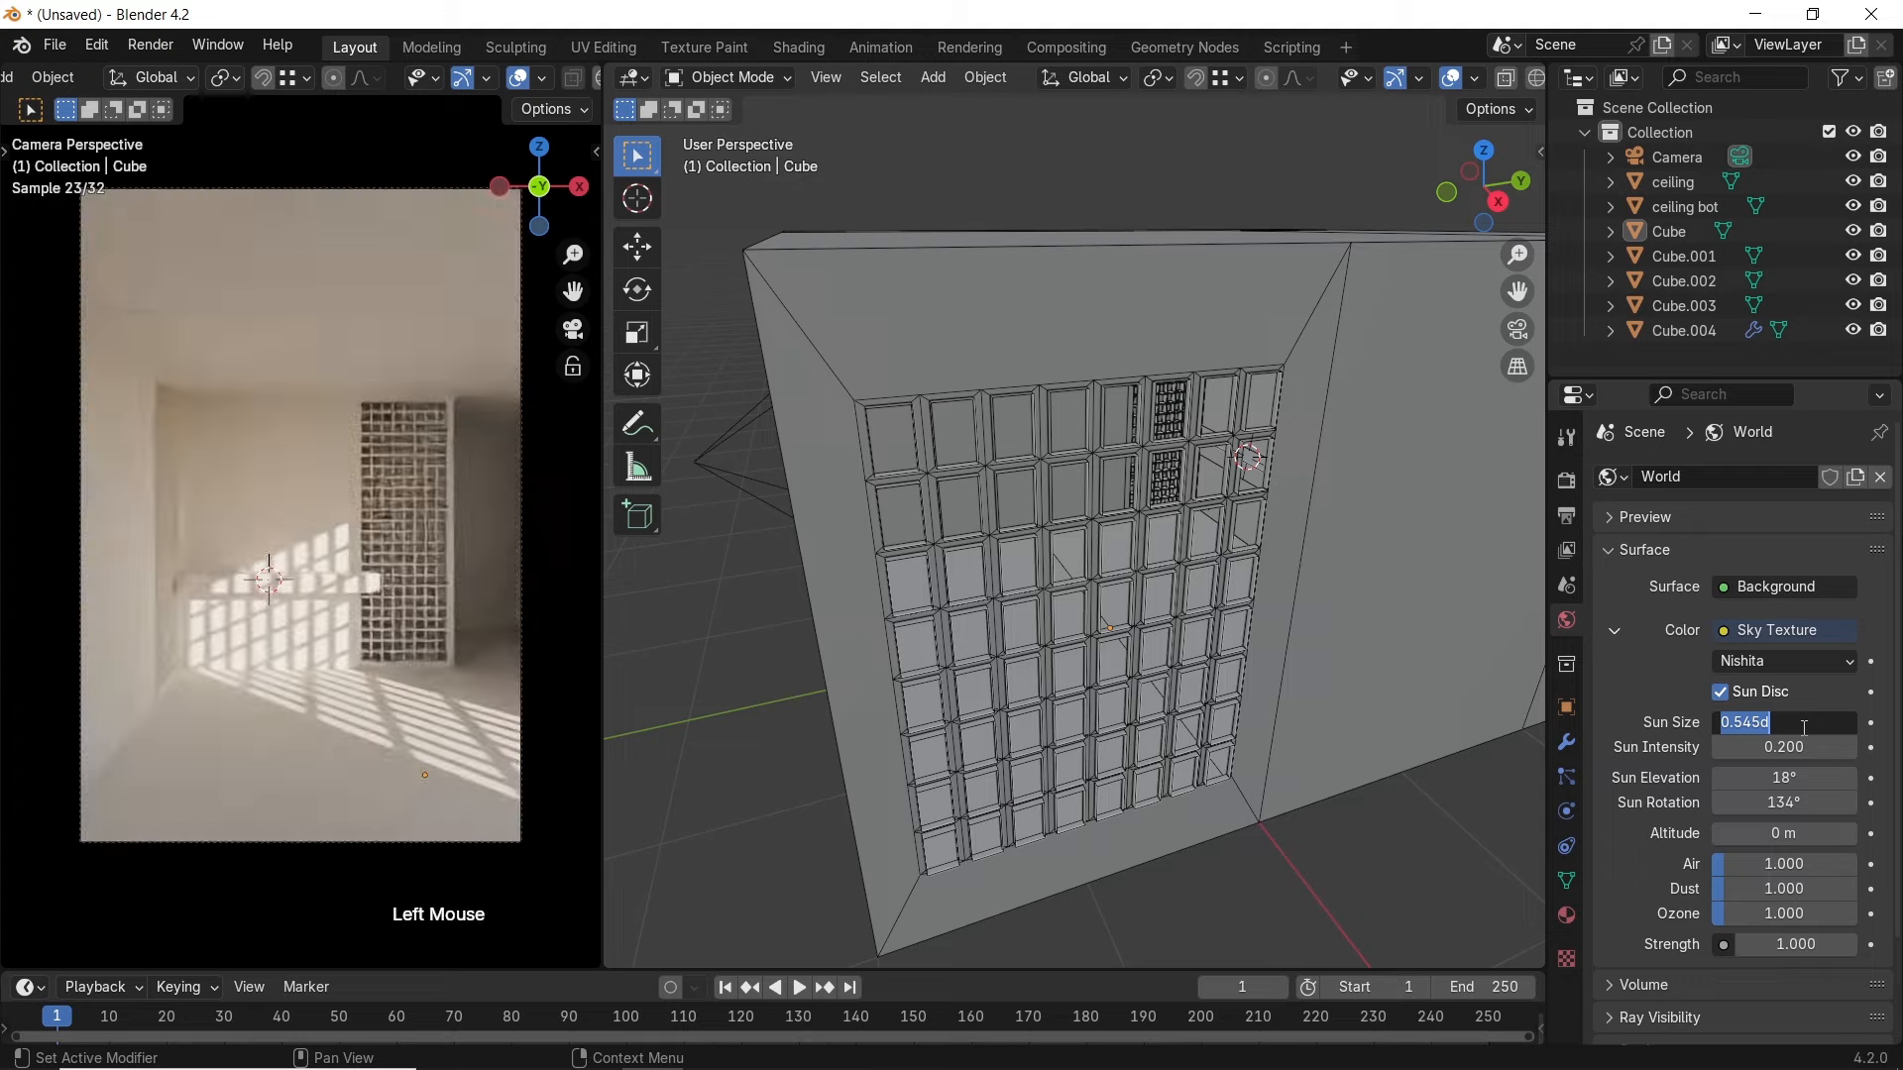
{"action": "type", "text": "3"}
{"action": "key", "text": "Return"}
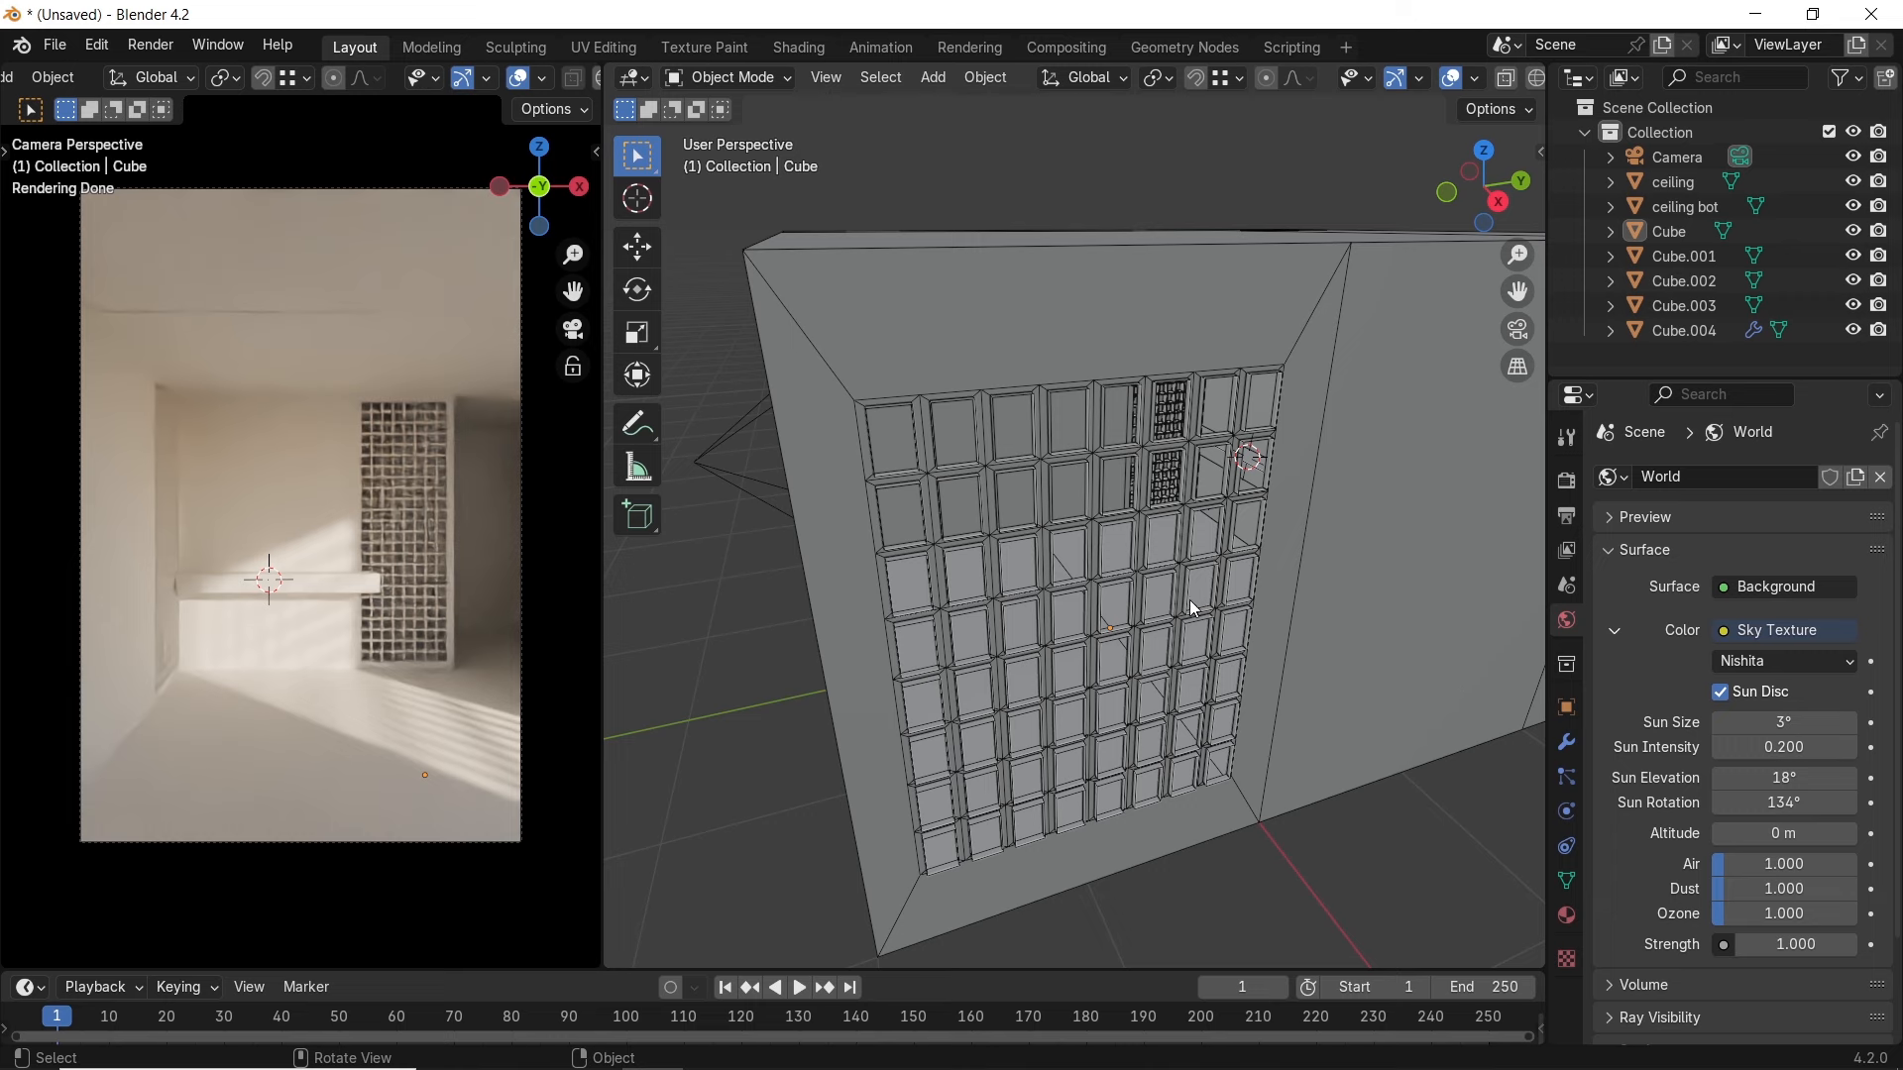
Place the 3D cursor high on the +X wall inside the room and add an area light there
{"action": "middle_click_drag", "start_coordinate": [1169, 504], "coordinate": [1142, 565]}
{"action": "scroll", "coordinate": [1234, 581], "scroll_direction": "down", "scroll_amount": 2}
{"action": "scroll", "coordinate": [1245, 437], "scroll_direction": "up", "scroll_amount": 2}
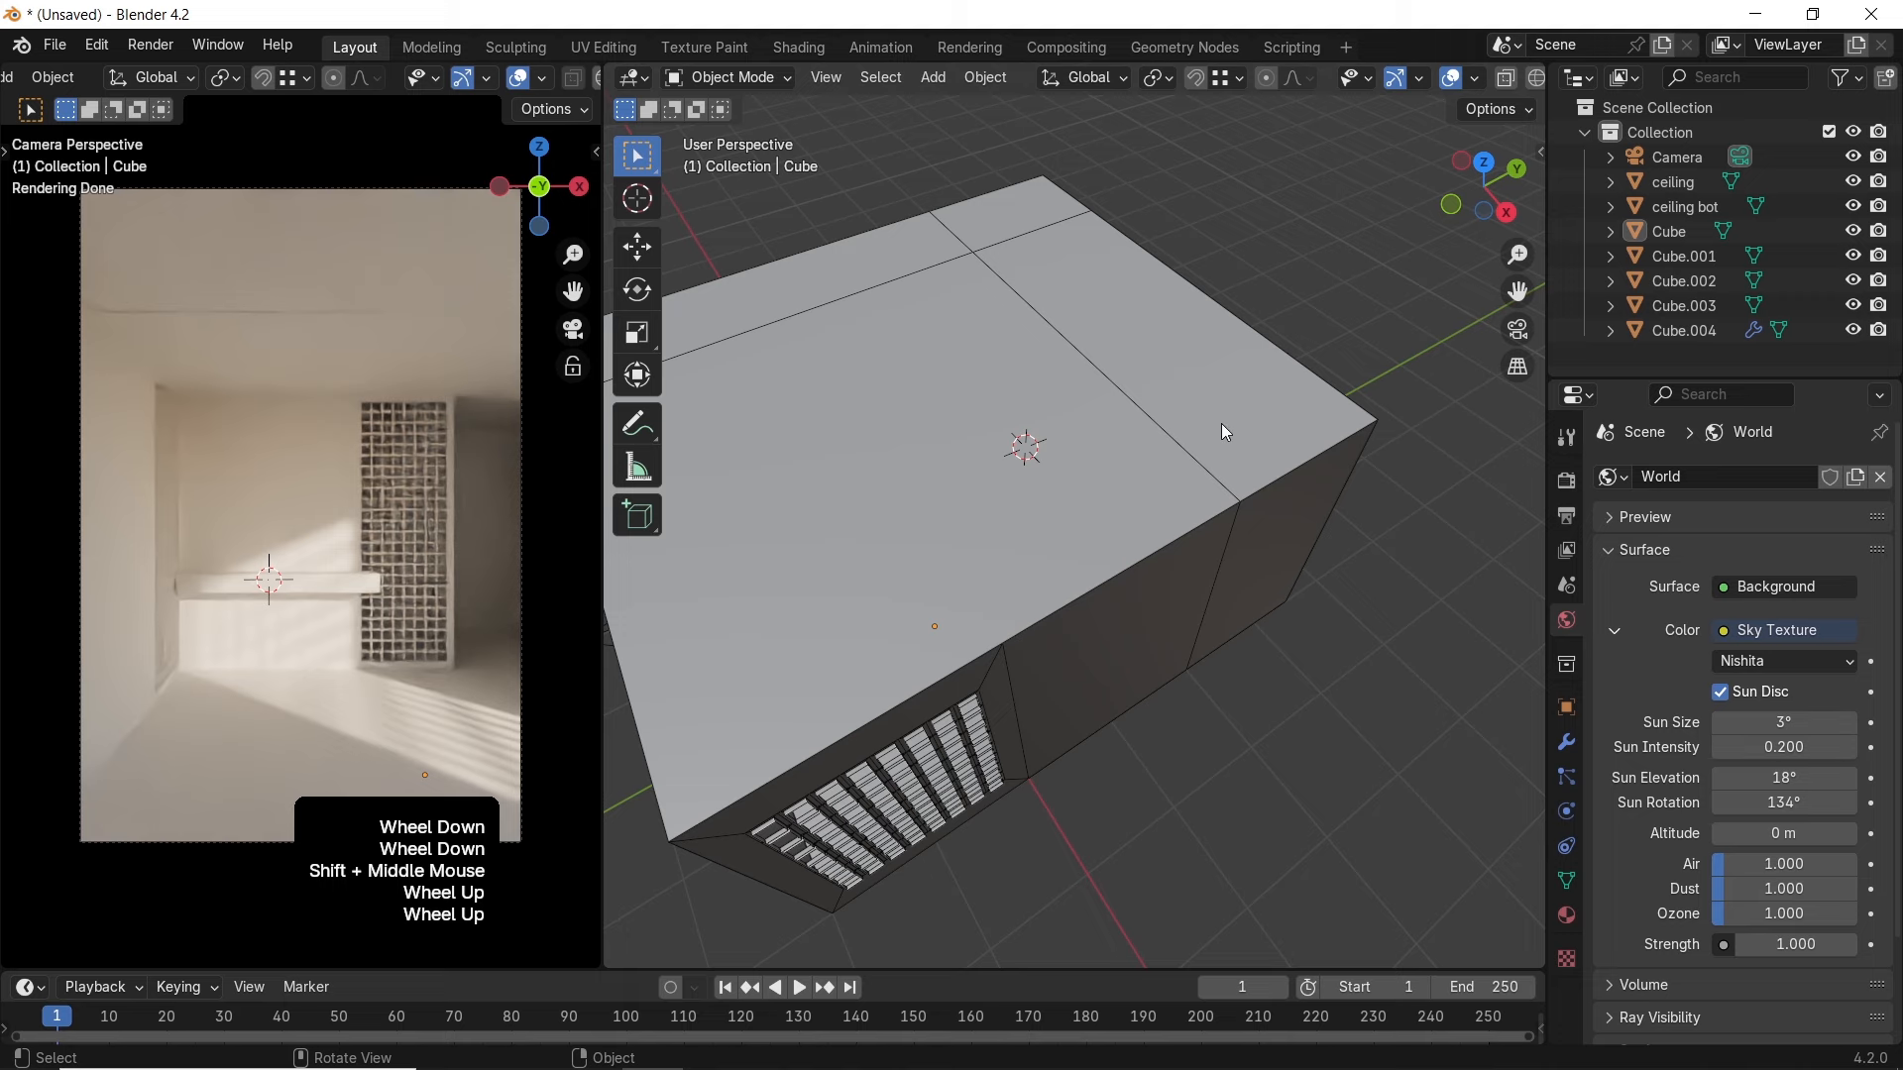
{"action": "middle_click_drag", "start_coordinate": [1151, 521], "coordinate": [1100, 626]}
{"action": "scroll", "coordinate": [1188, 458], "scroll_direction": "up", "scroll_amount": 2}
{"action": "right_click", "coordinate": [1271, 360], "text": "shift"}
{"action": "key", "text": "shift+a"}
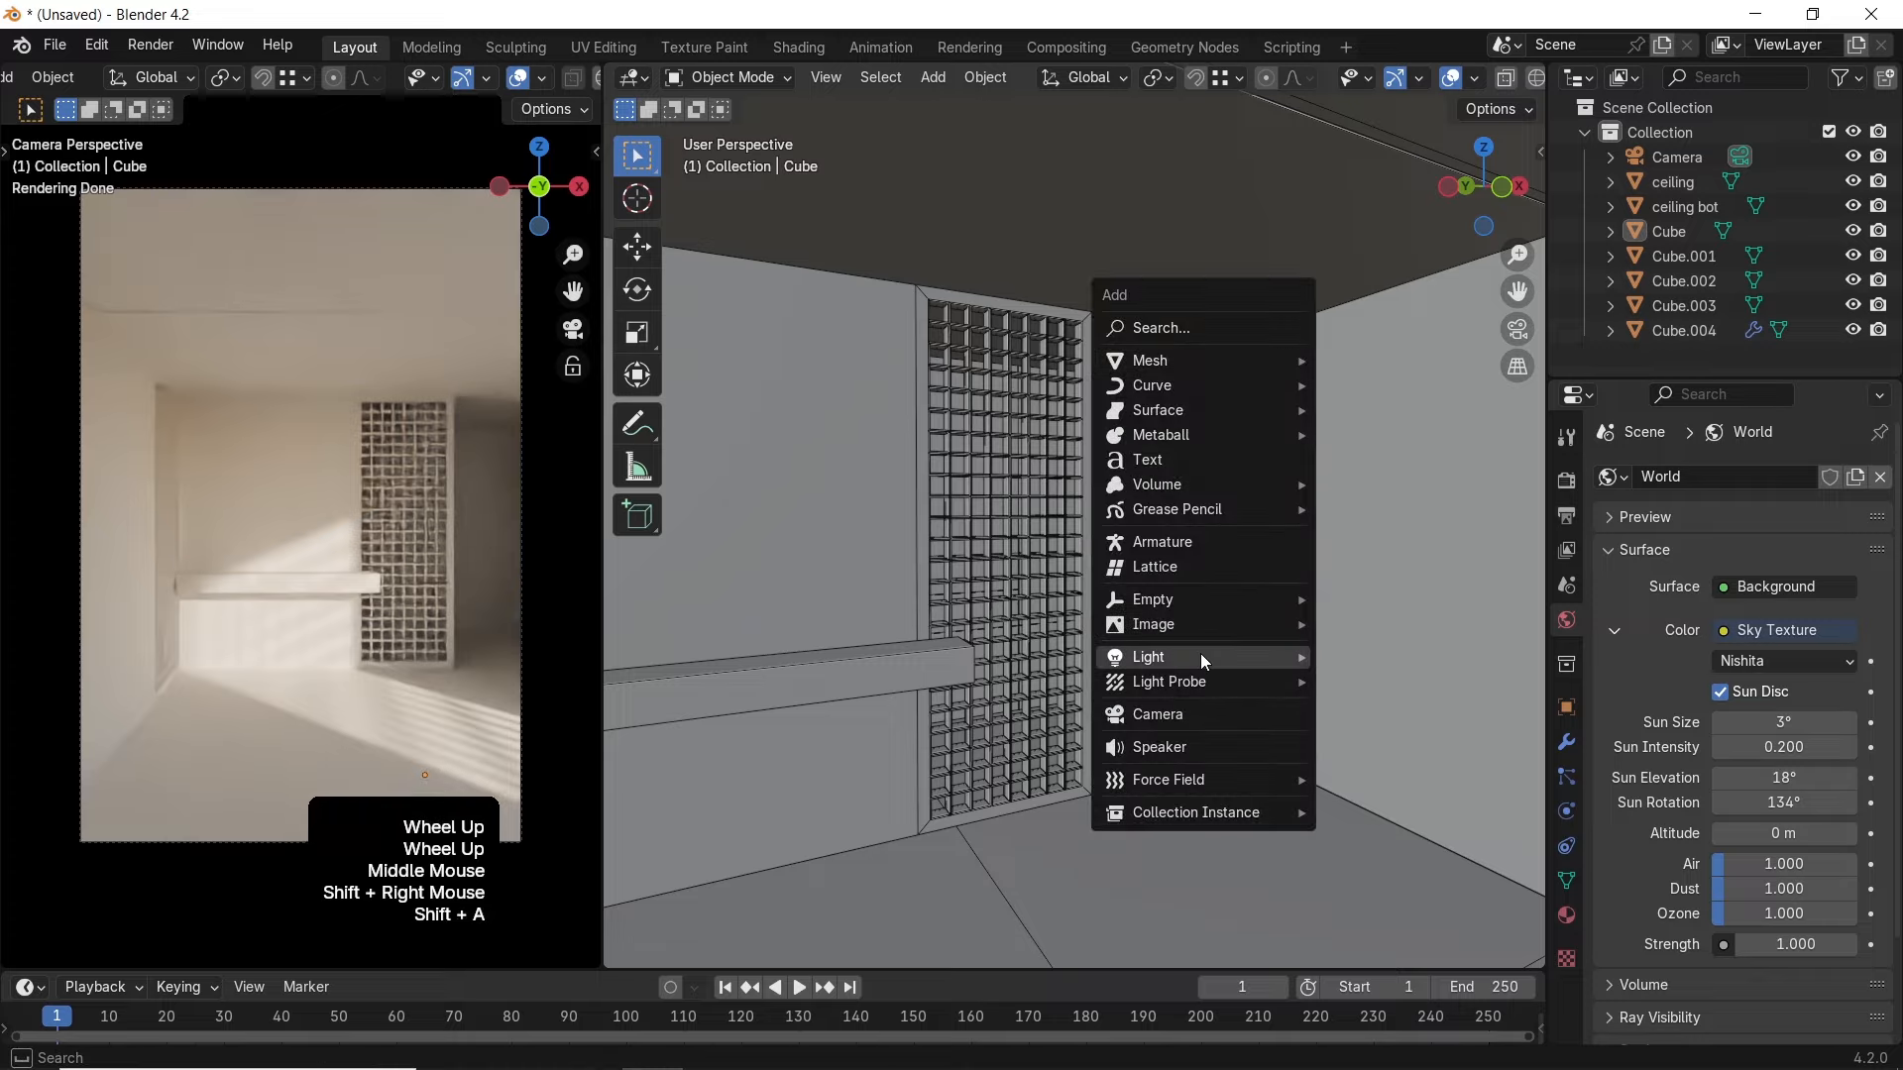
{"action": "mouse_move", "coordinate": [1205, 662]}
{"action": "left_click", "coordinate": [1364, 735]}
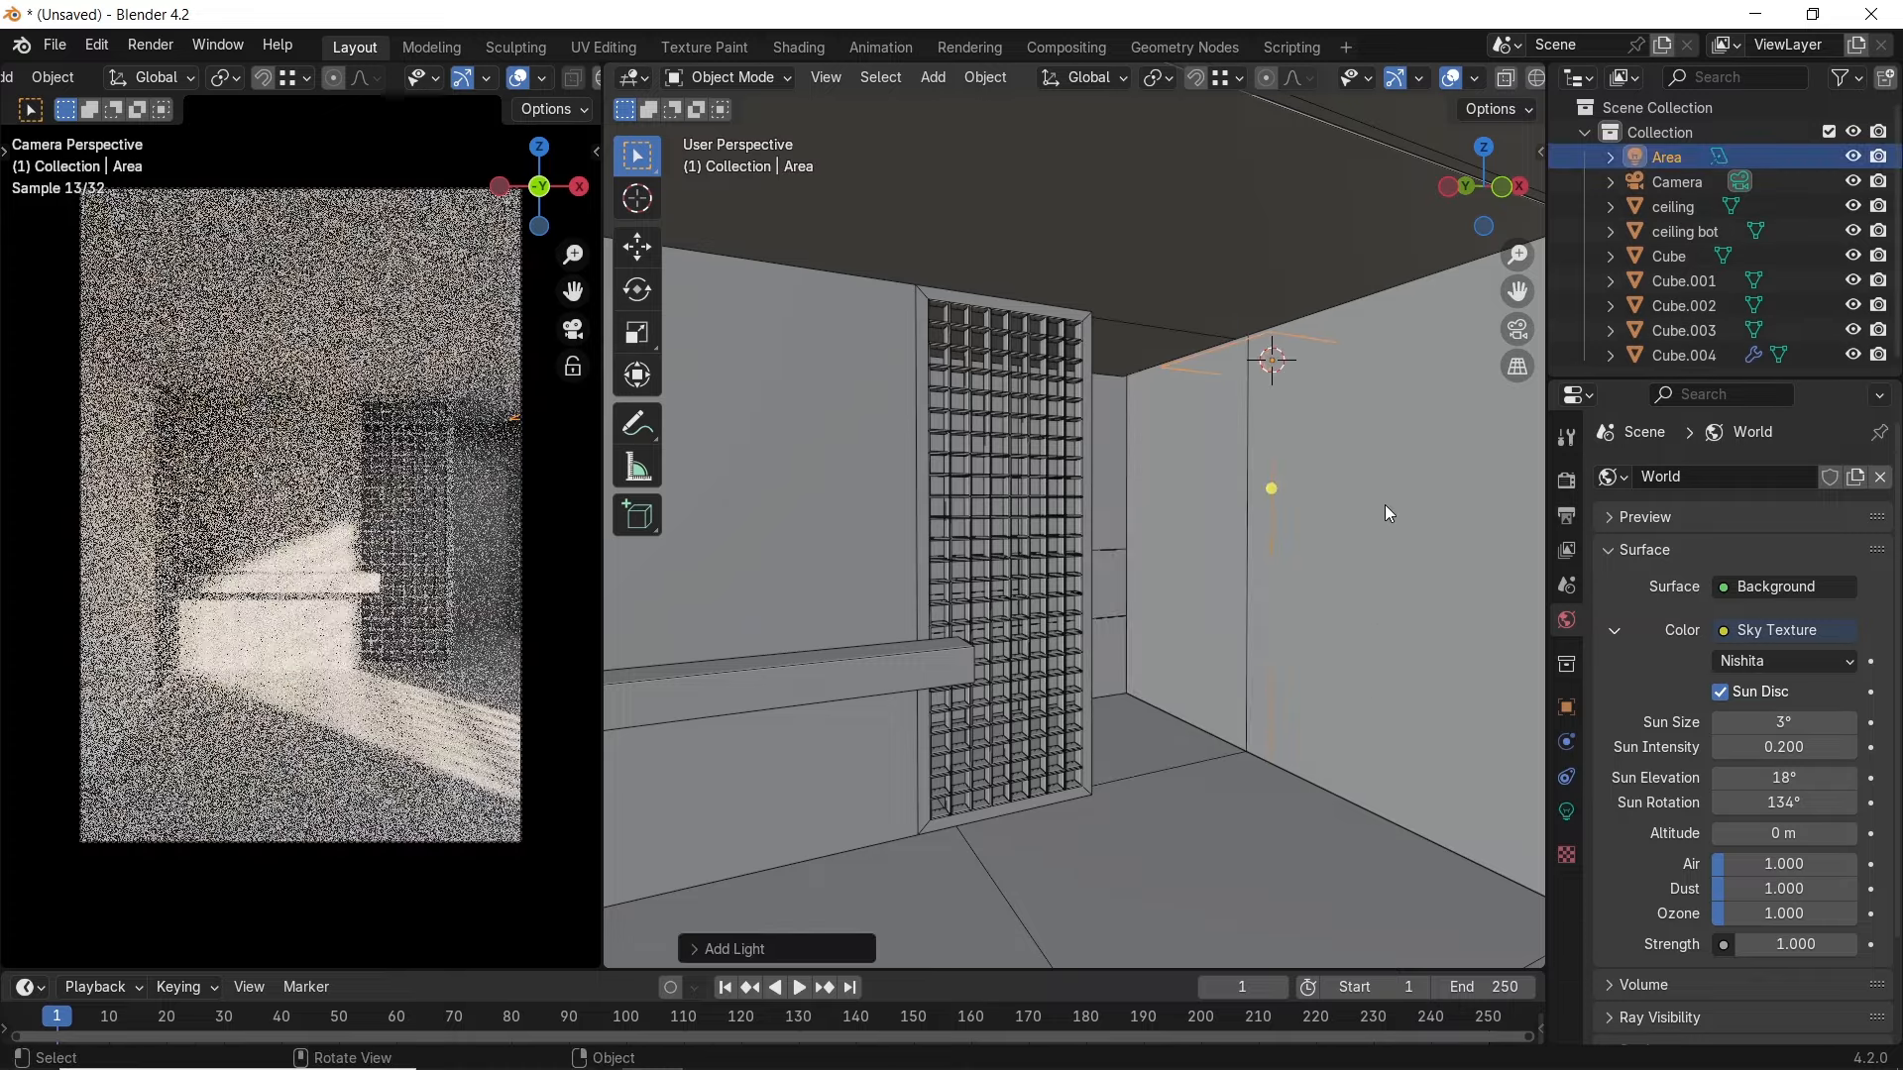
Raise the area light about 0.22 m along Z toward the top of the wall
{"action": "middle_click_drag", "start_coordinate": [1384, 502], "coordinate": [1287, 476]}
{"action": "scroll", "coordinate": [1282, 448], "scroll_direction": "up", "scroll_amount": 2}
{"action": "key", "text": "g"}
{"action": "key", "text": "z"}
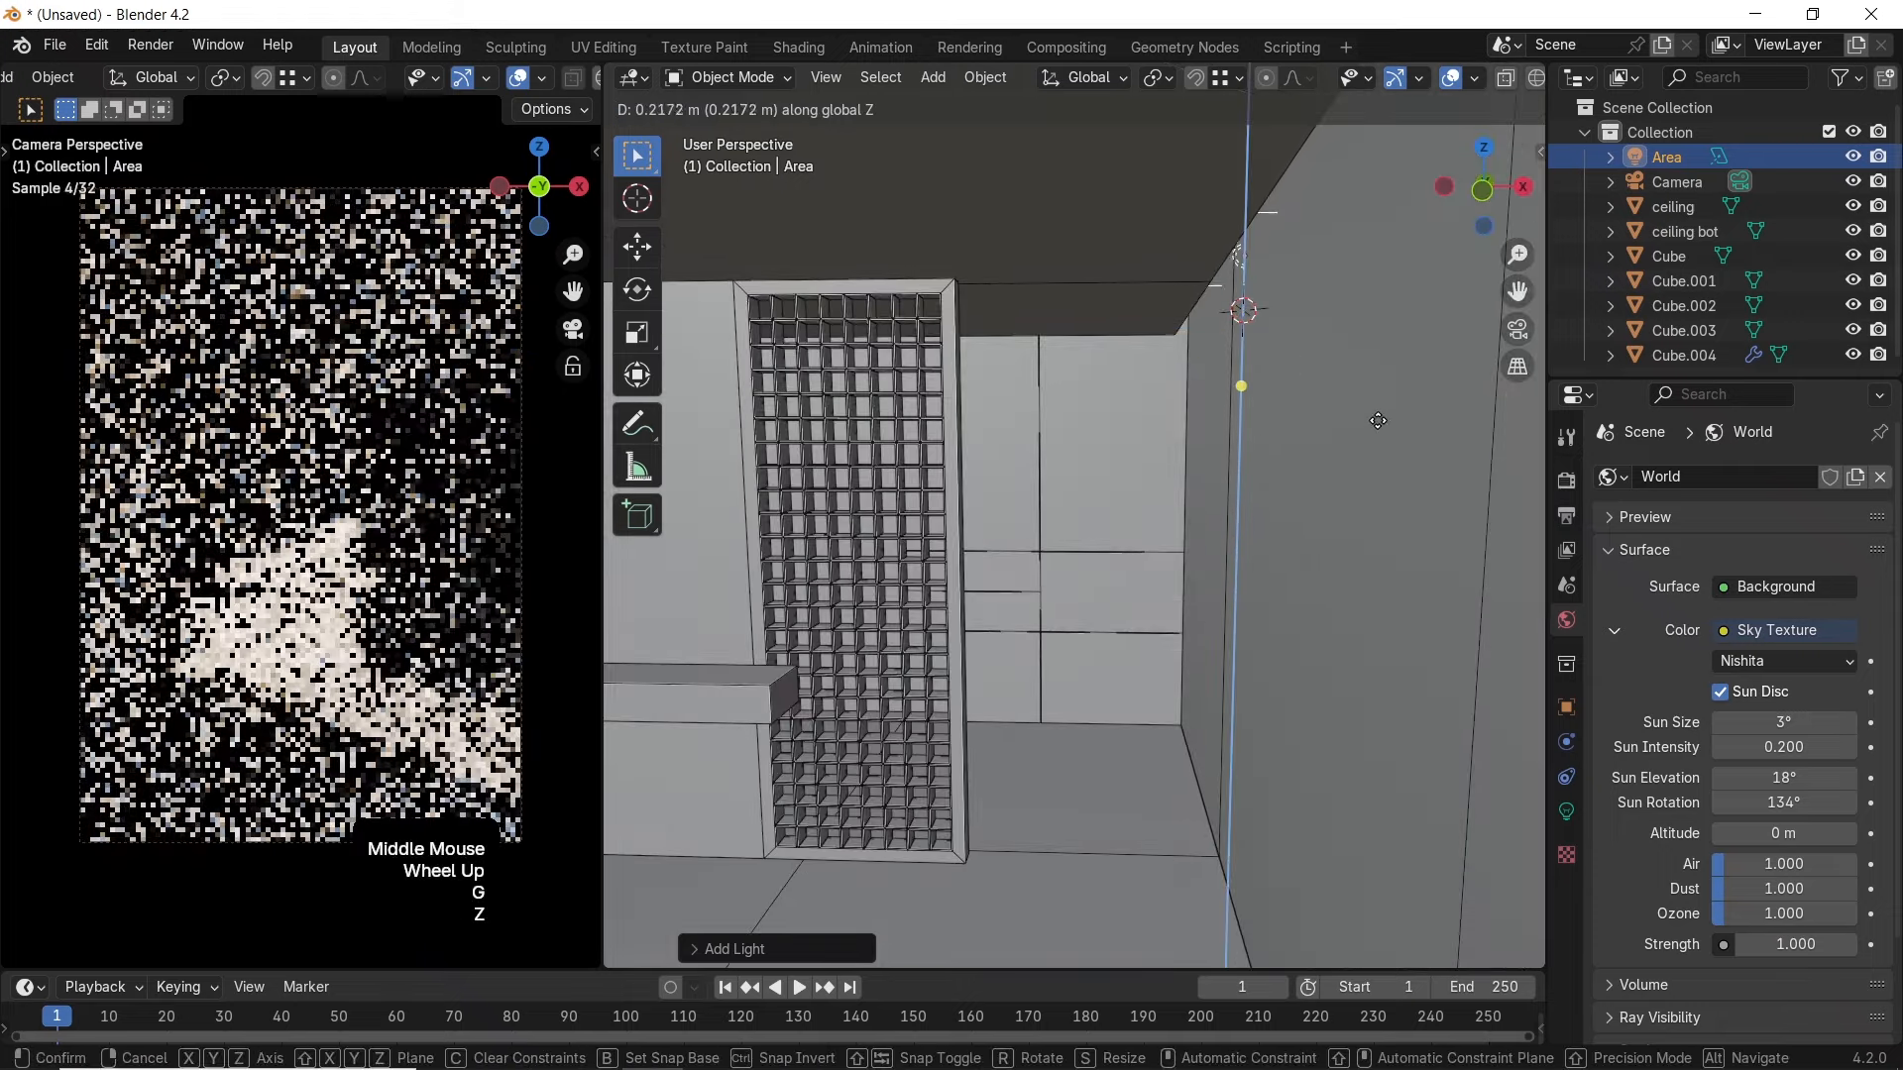
{"action": "left_click", "coordinate": [1376, 417]}
Scale the area light down uniformly in a wireframe top view
{"action": "key", "text": "KP_7"}
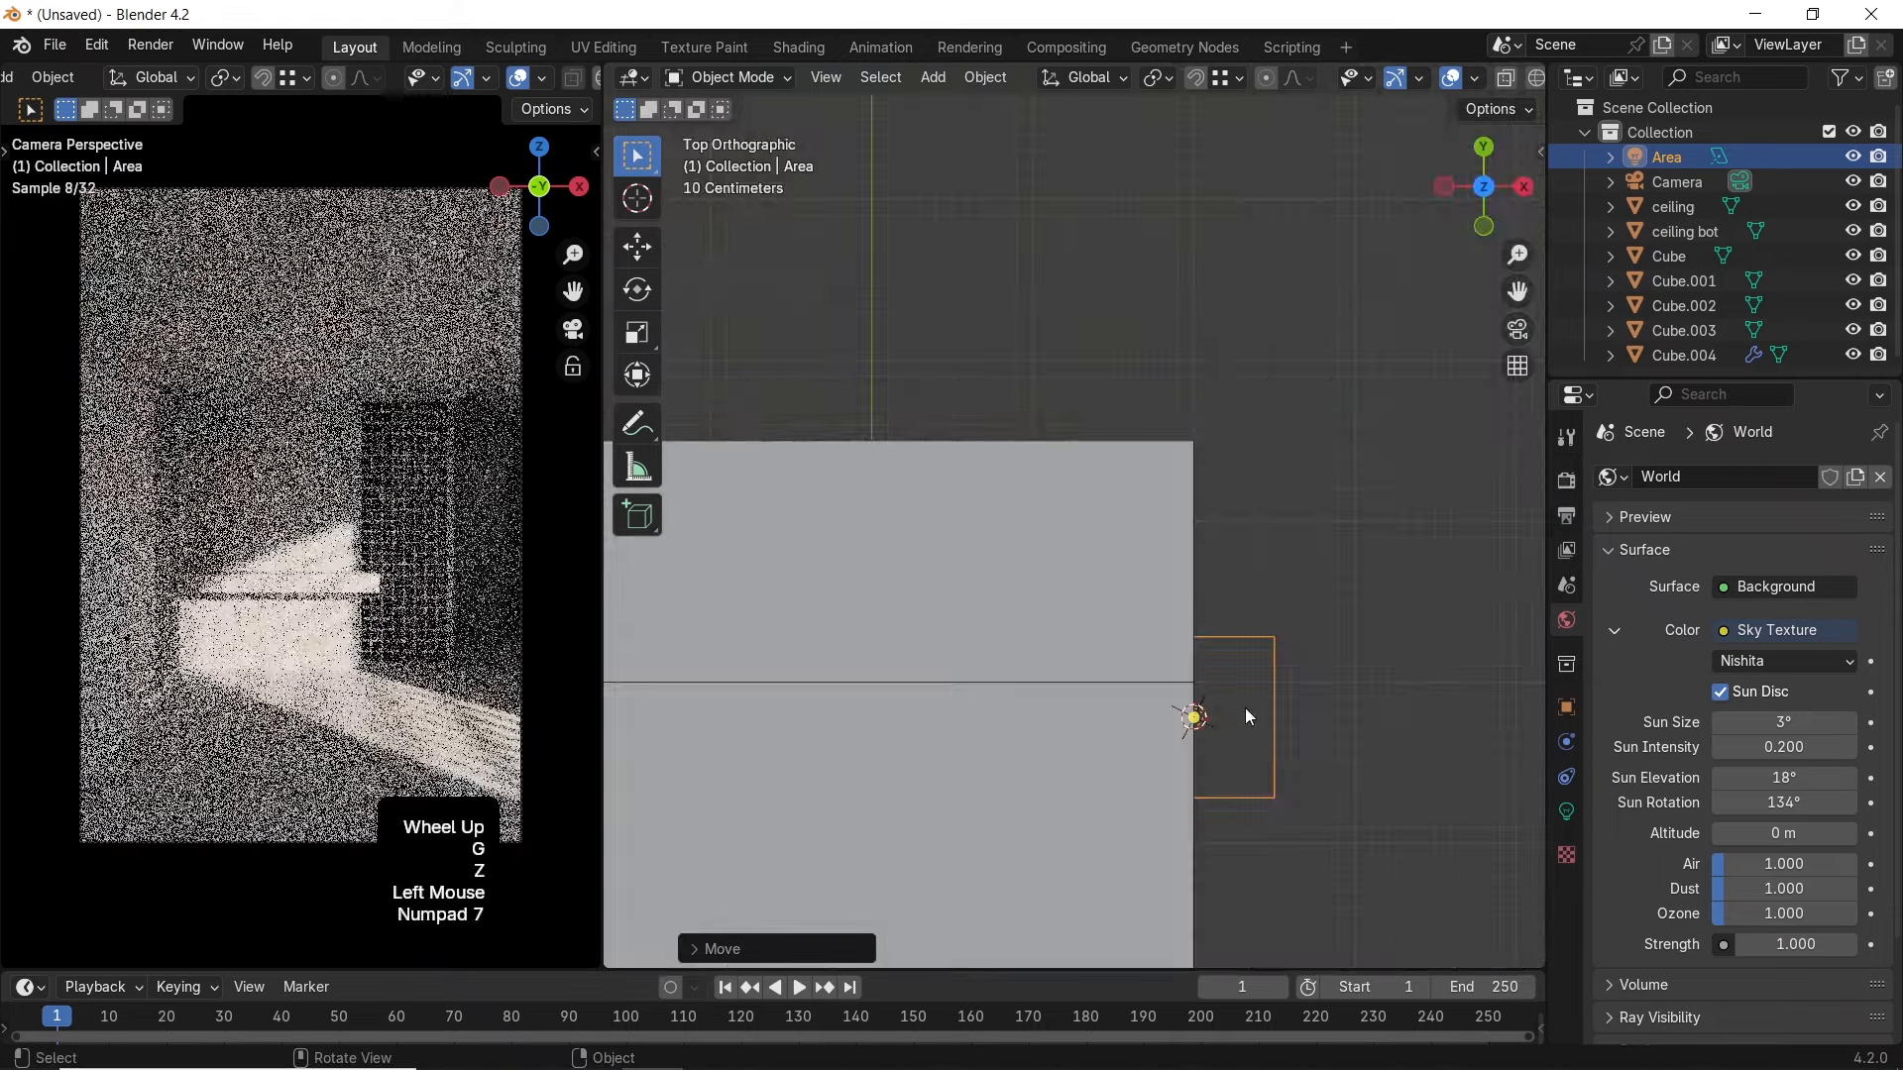
{"action": "key", "text": "z"}
{"action": "middle_click_drag", "start_coordinate": [1394, 709], "coordinate": [1346, 545], "text": "shift"}
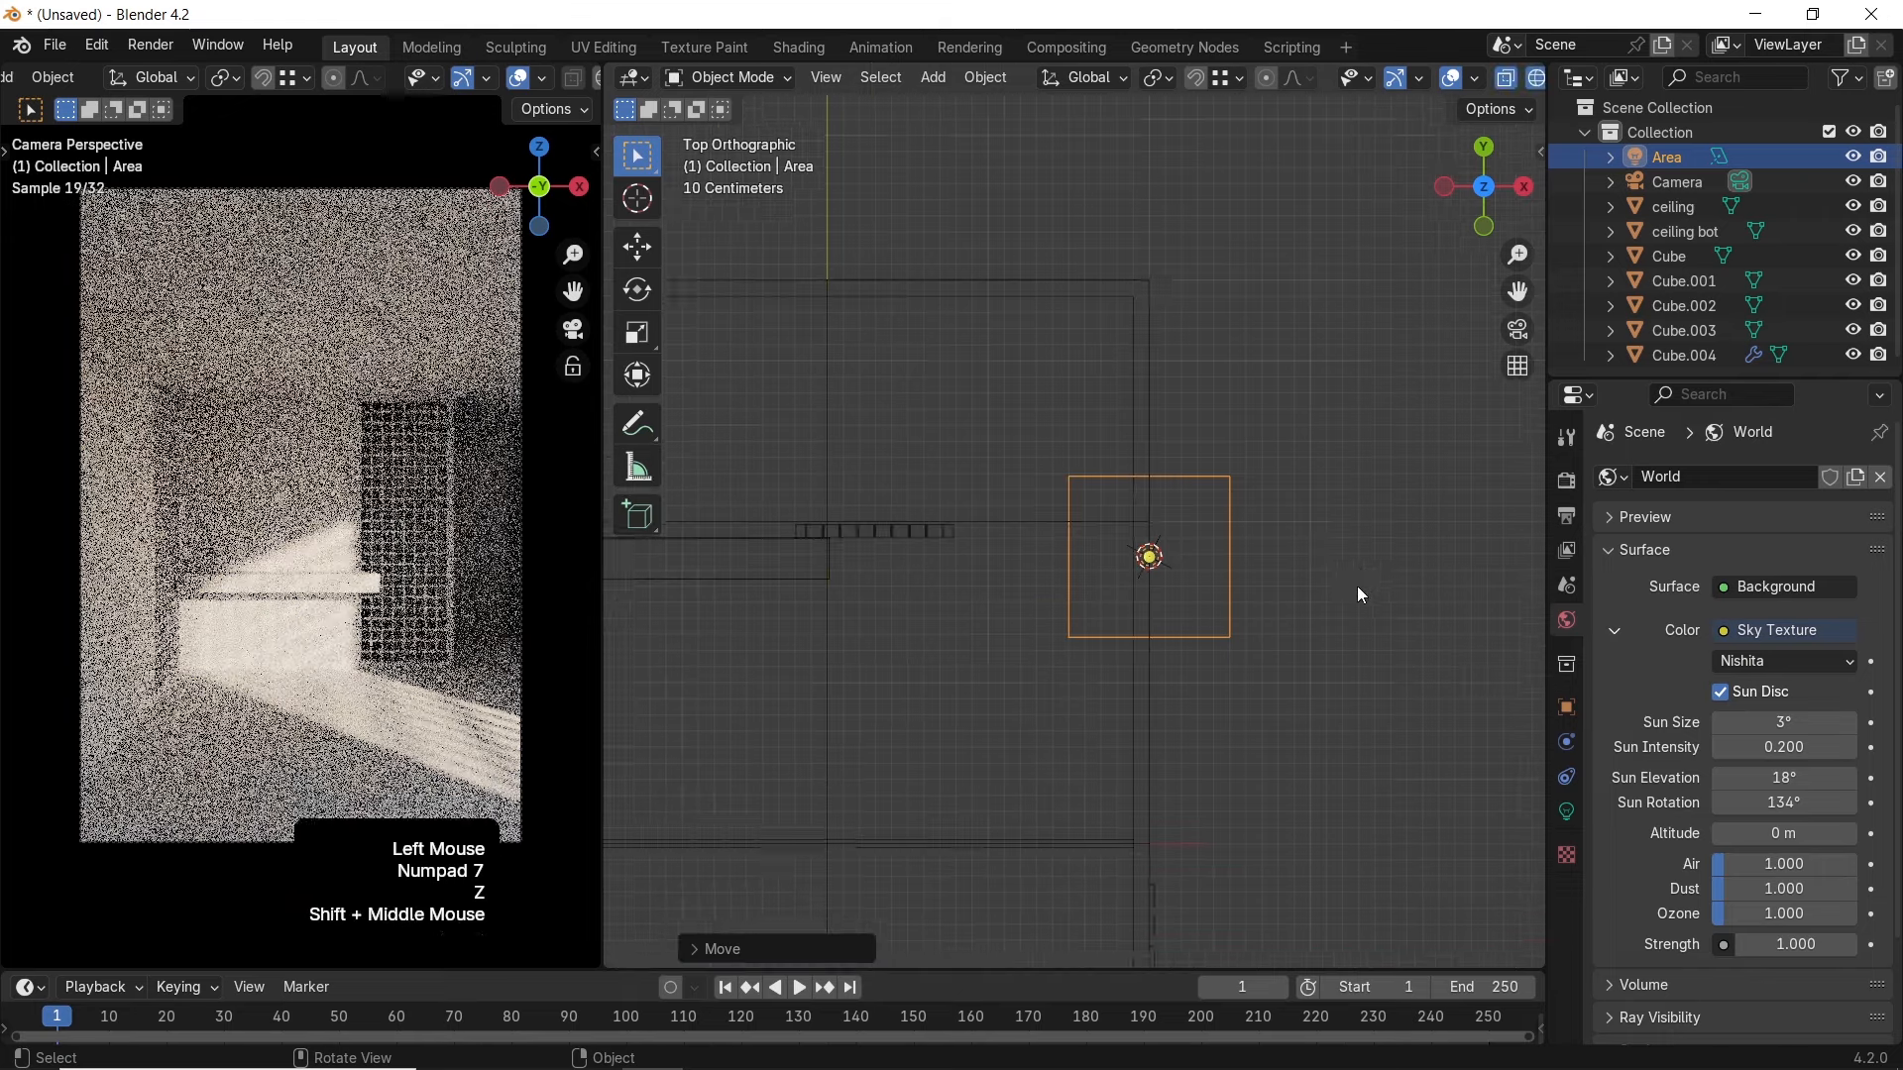
{"action": "scroll", "coordinate": [1371, 612], "scroll_direction": "up", "scroll_amount": 3}
{"action": "key", "text": "s"}
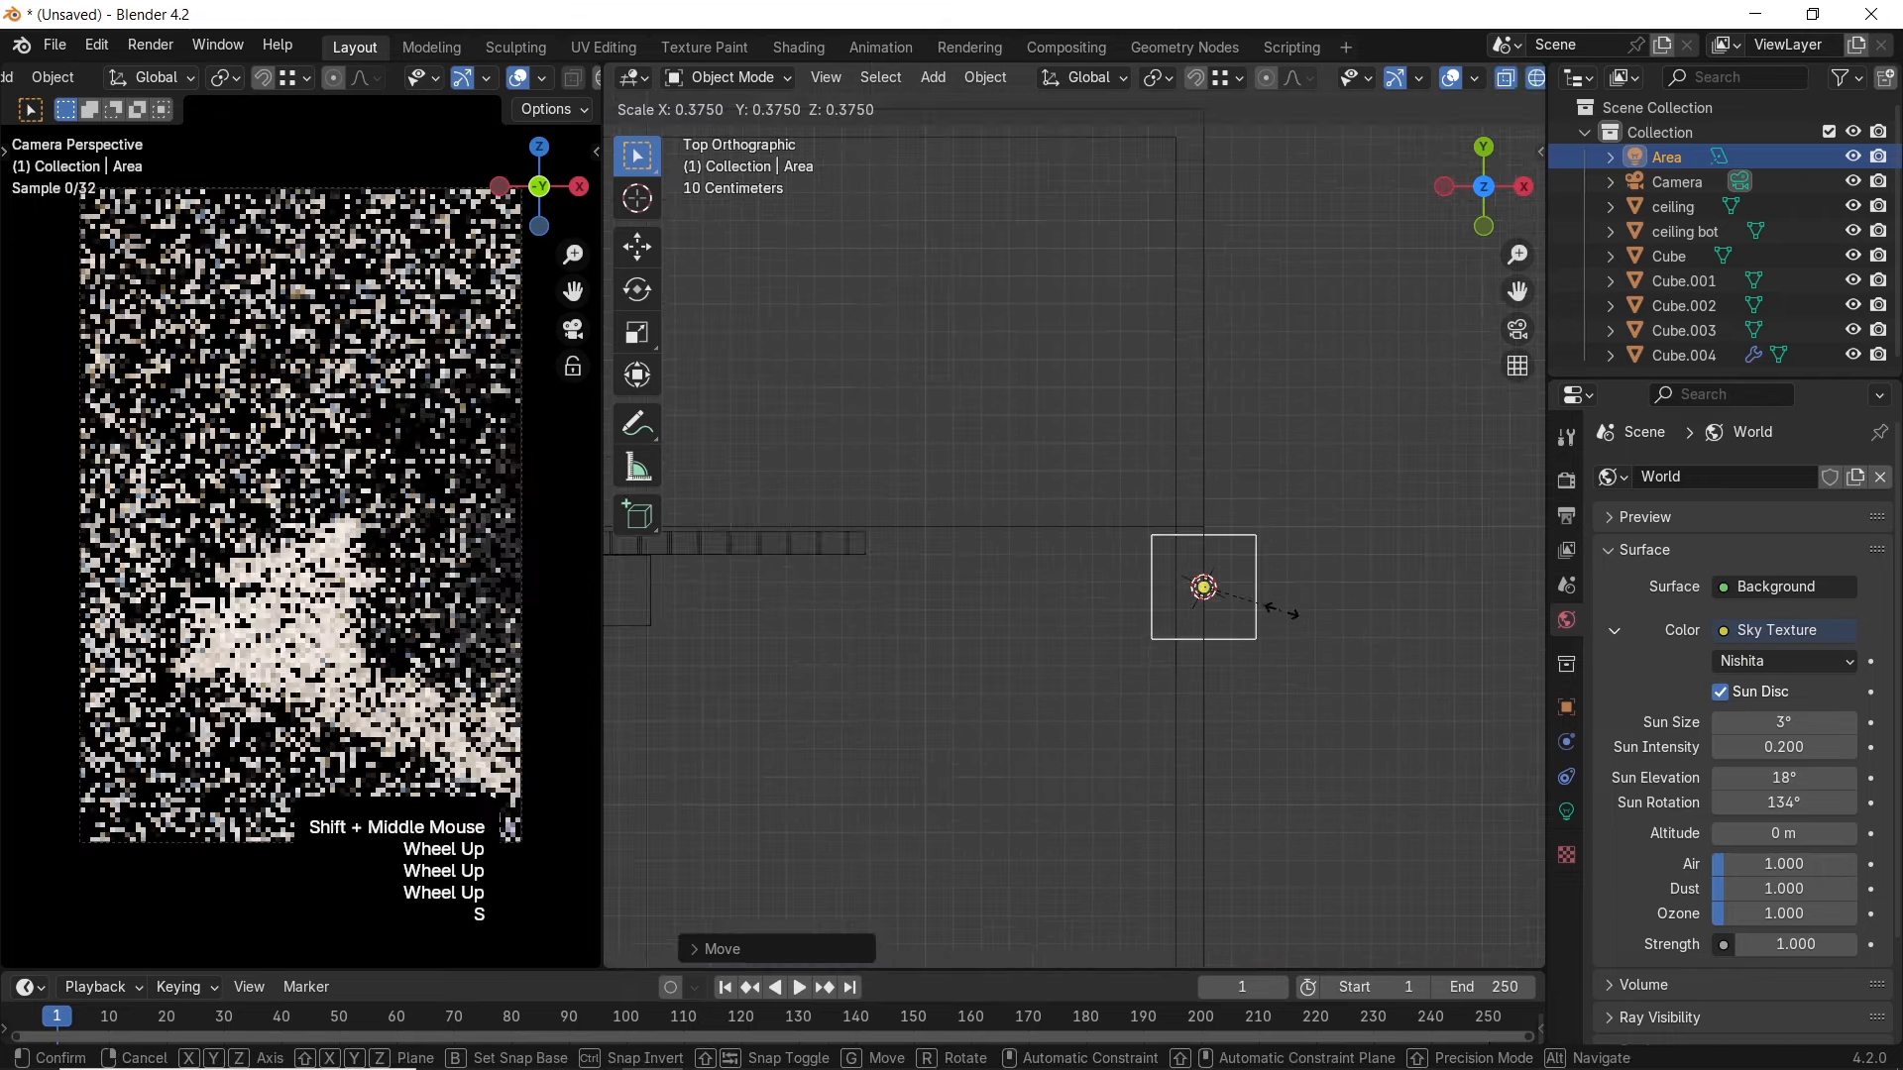
{"action": "left_click", "coordinate": [1294, 631]}
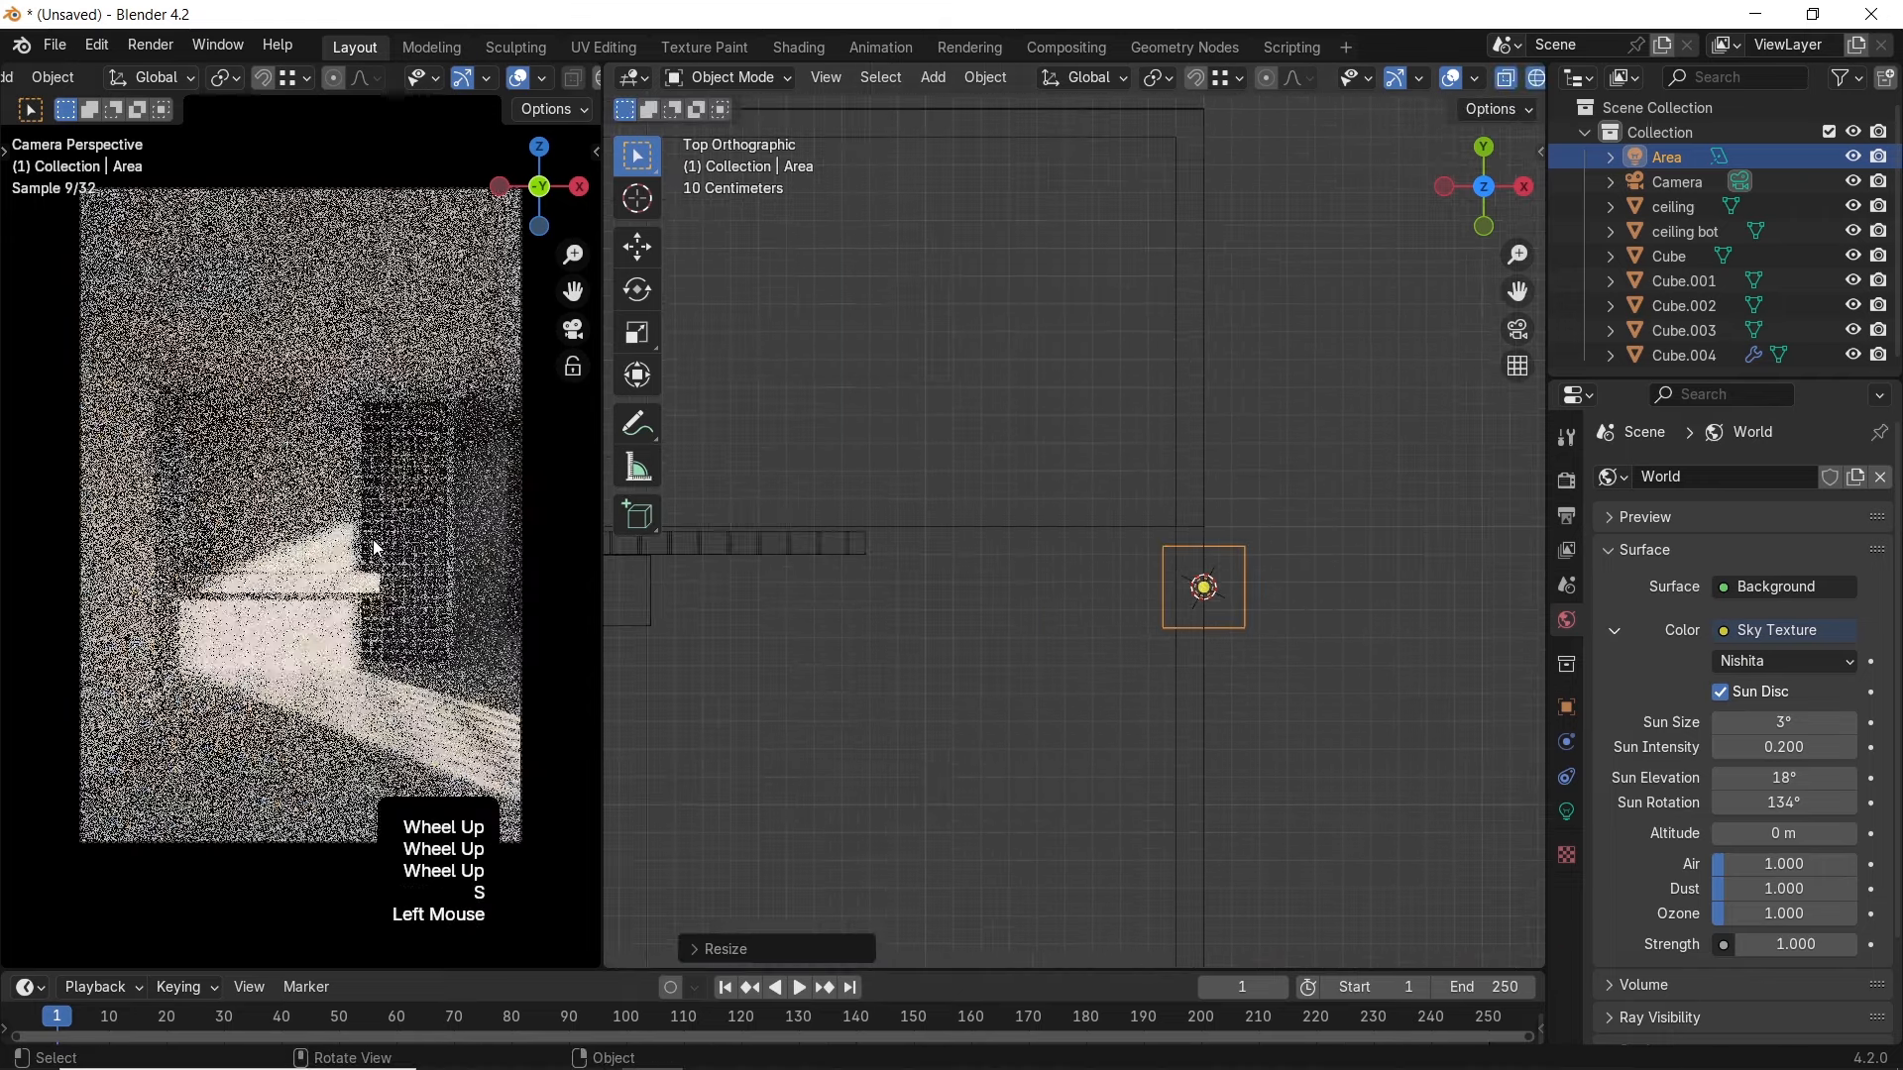
Switch the camera view to Solid shading and move the area light along X to center it between the two wall lines
{"action": "key", "text": "z"}
{"action": "middle_click_drag", "start_coordinate": [1358, 650], "coordinate": [1232, 579], "text": "shift"}
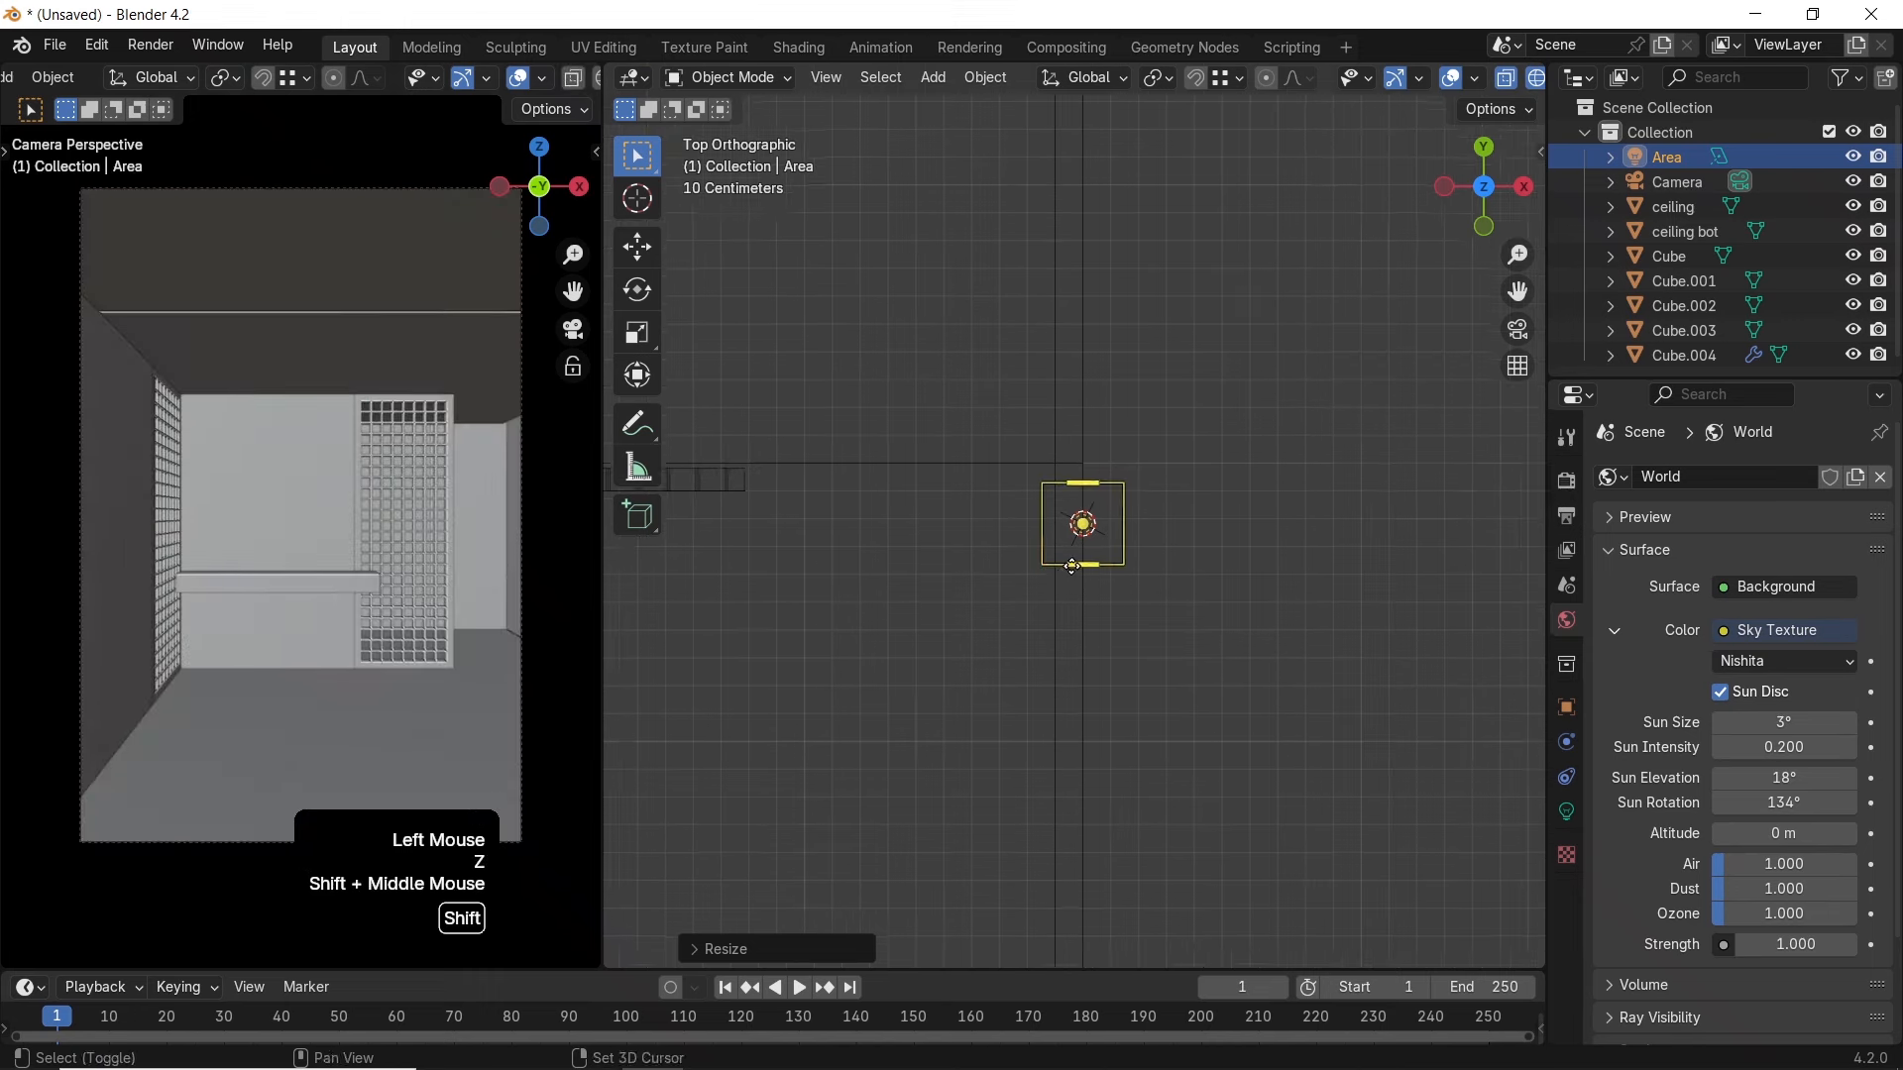
{"action": "scroll", "coordinate": [1240, 586], "scroll_direction": "up", "scroll_amount": 3}
{"action": "key", "text": "g"}
{"action": "key", "text": "x"}
{"action": "left_click", "coordinate": [1328, 563]}
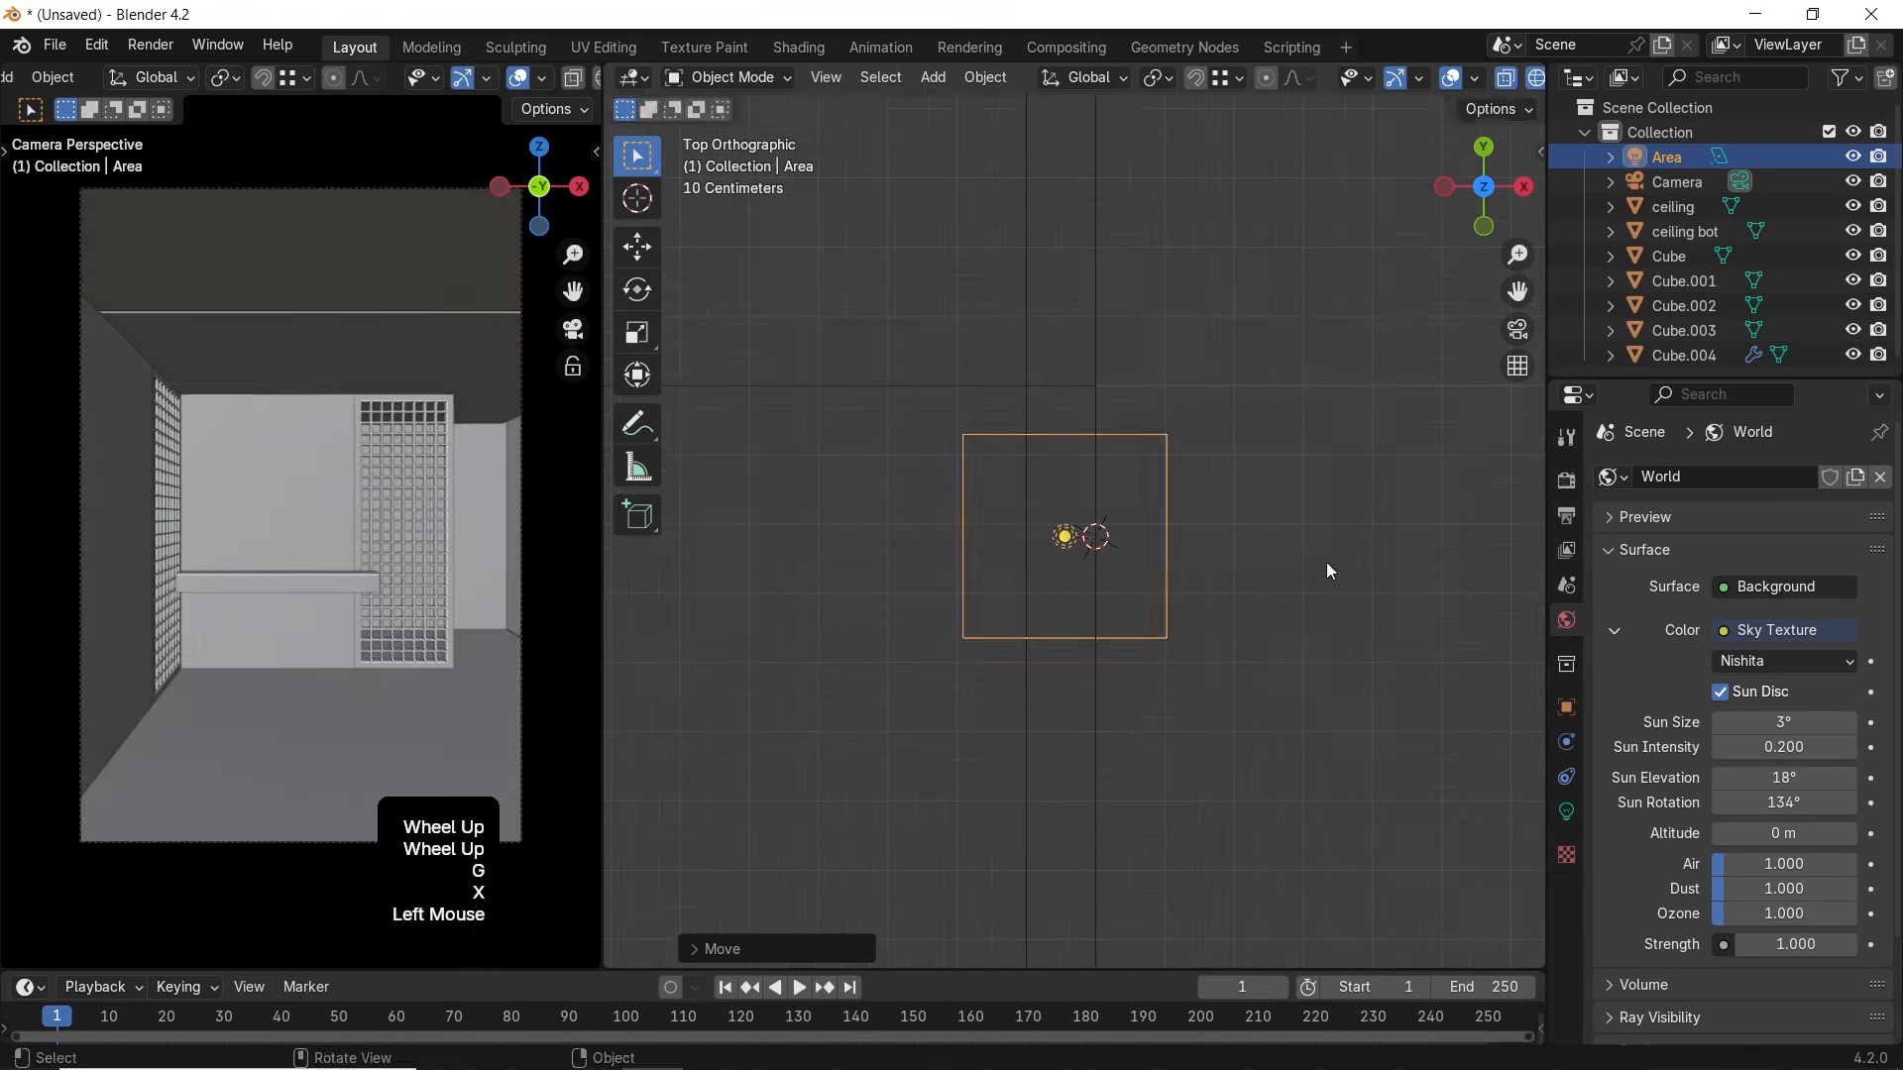
Scale the area light down to fit the narrow gap by the wall and stretch it along Y into a long strip
{"action": "key", "text": "s"}
{"action": "left_click", "coordinate": [1150, 541]}
{"action": "scroll", "coordinate": [1138, 583], "scroll_direction": "down", "scroll_amount": 5}
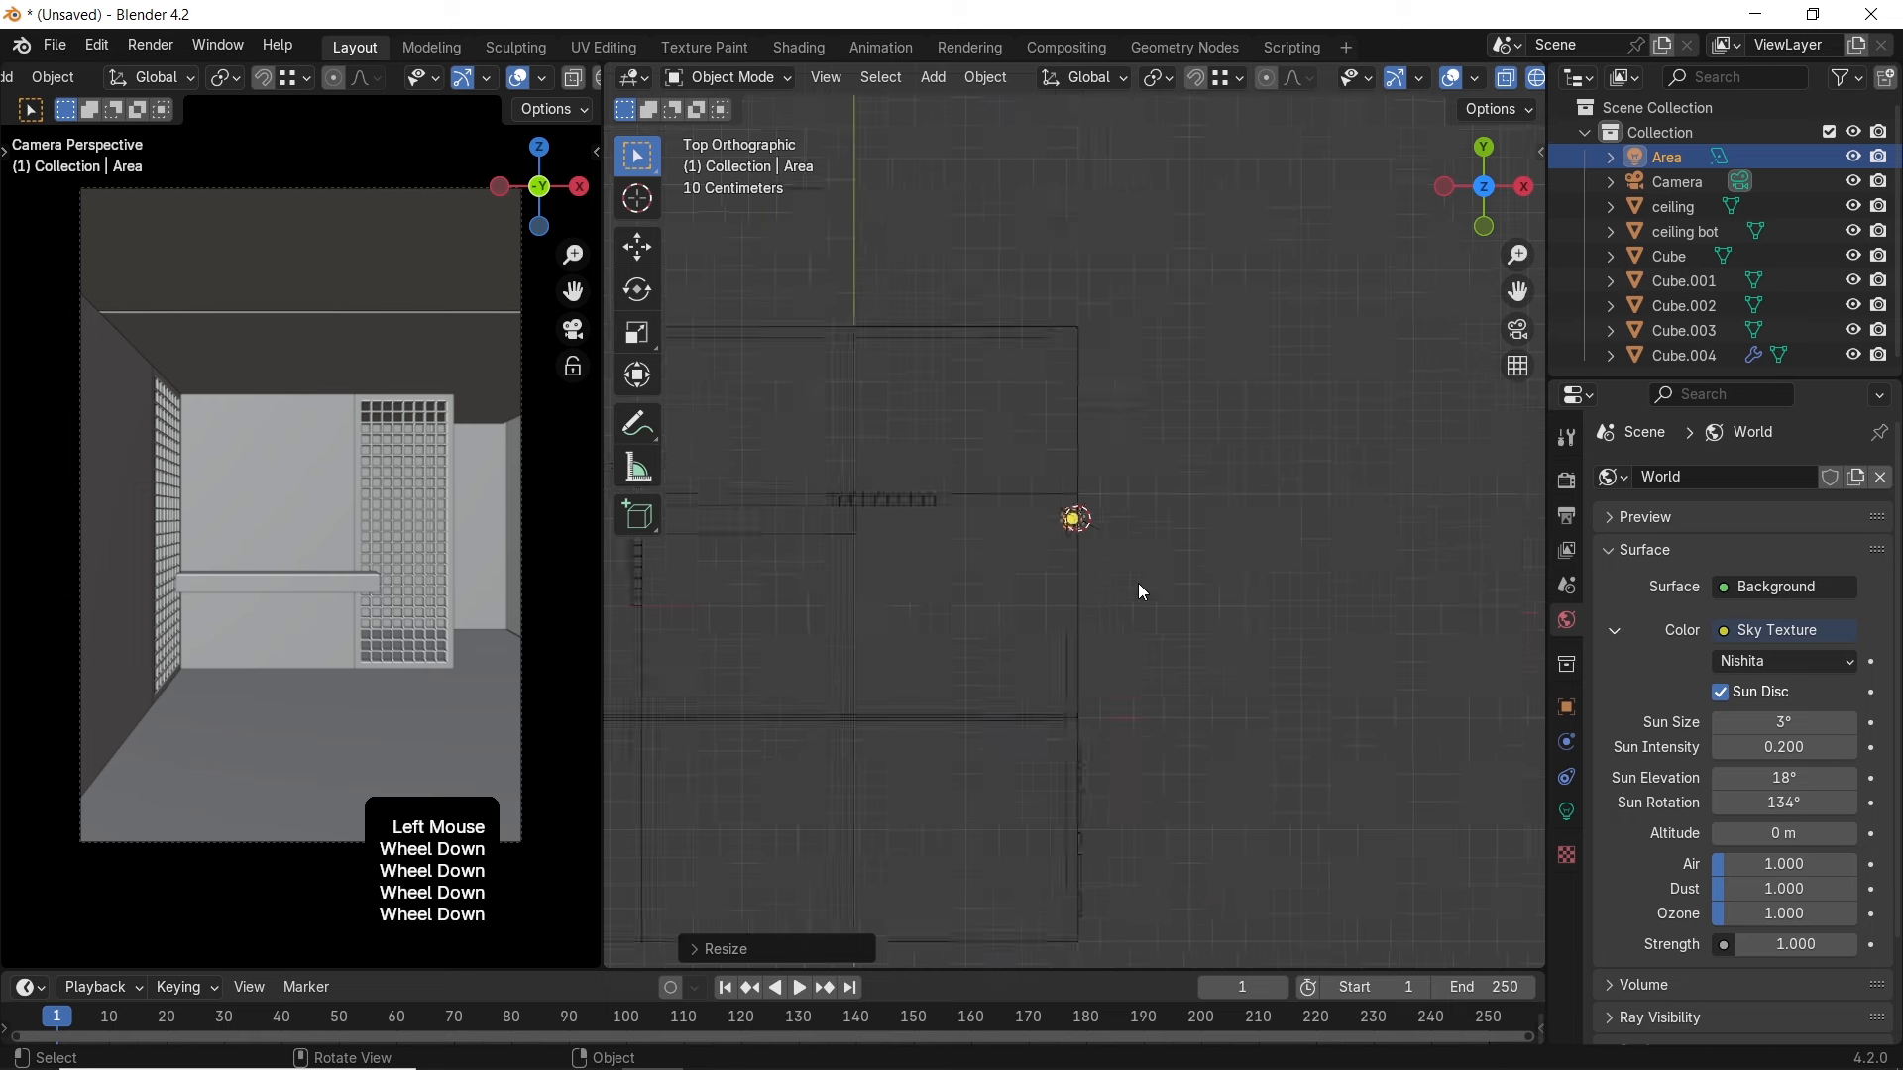
{"action": "scroll", "coordinate": [1158, 589], "scroll_direction": "up", "scroll_amount": 2}
{"action": "key", "text": "s"}
{"action": "key", "text": "y"}
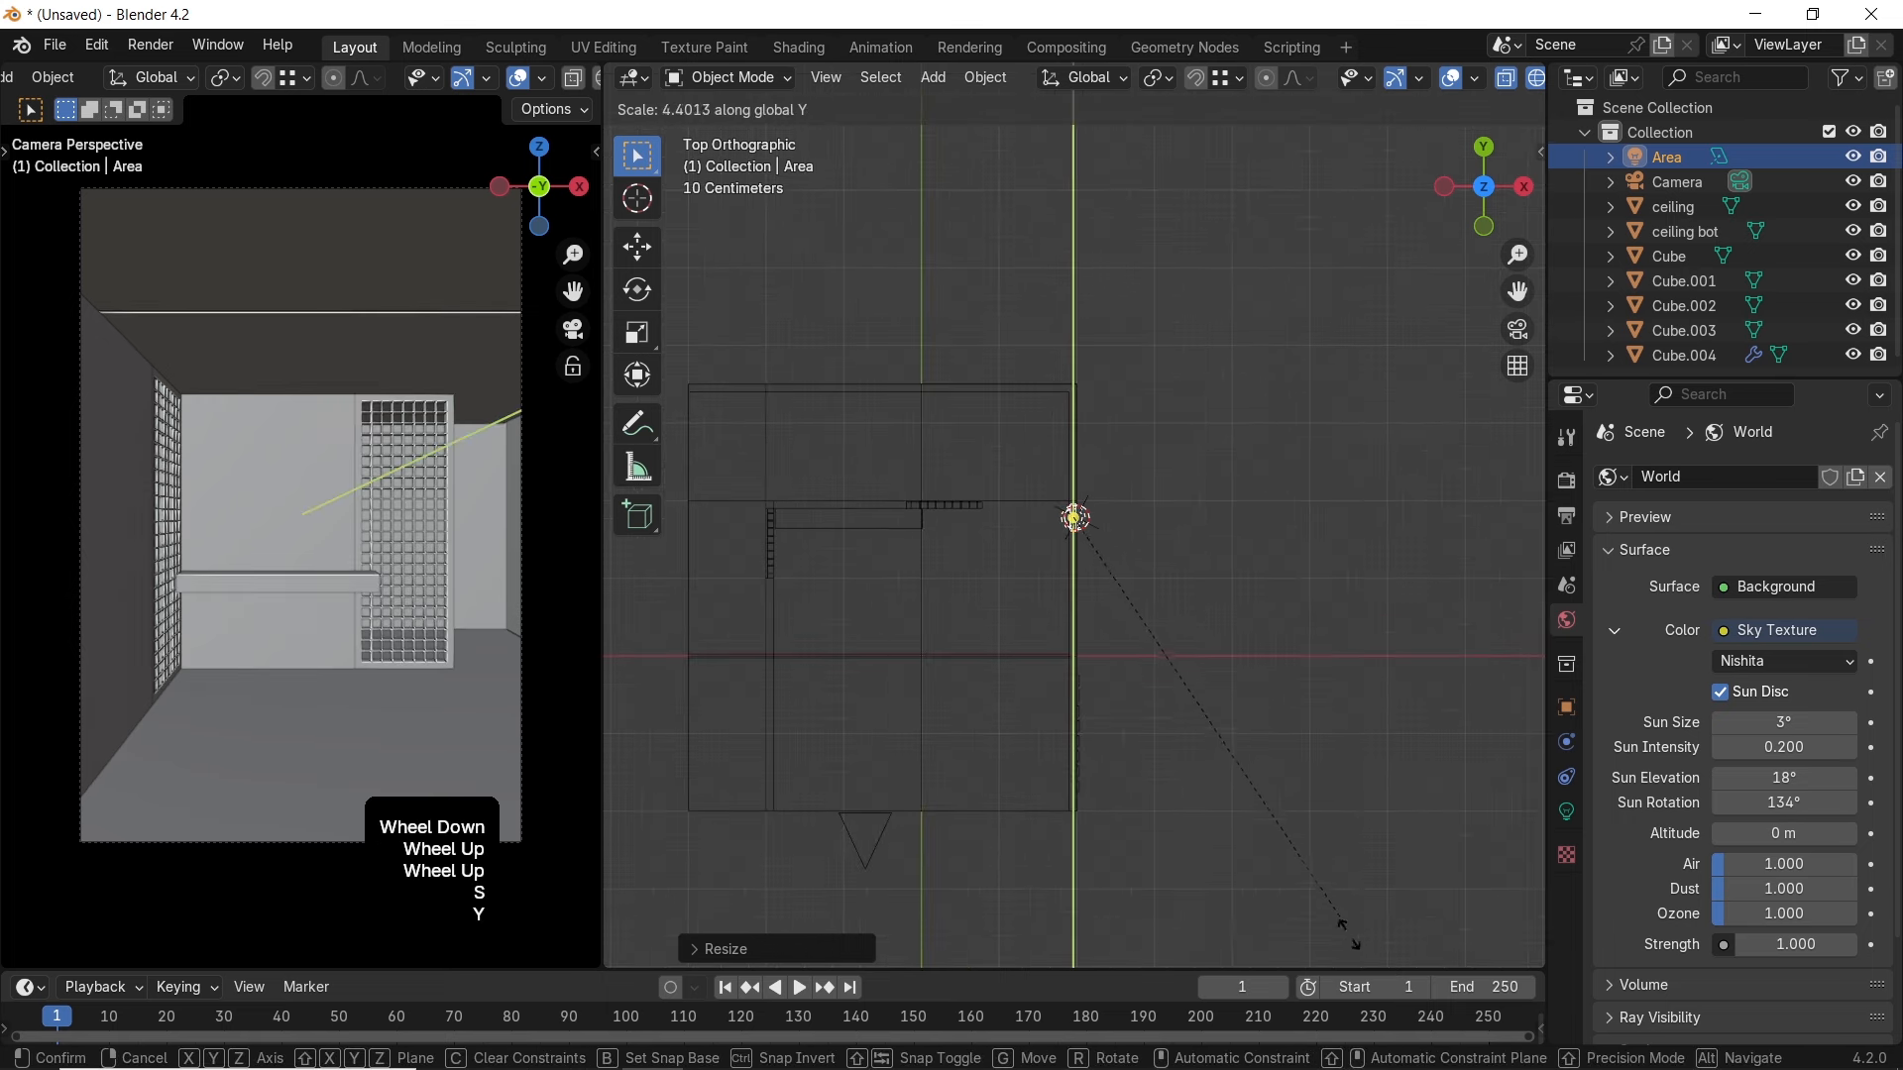
{"action": "left_click", "coordinate": [793, 684]}
{"action": "key", "text": "s"}
{"action": "key", "text": "y"}
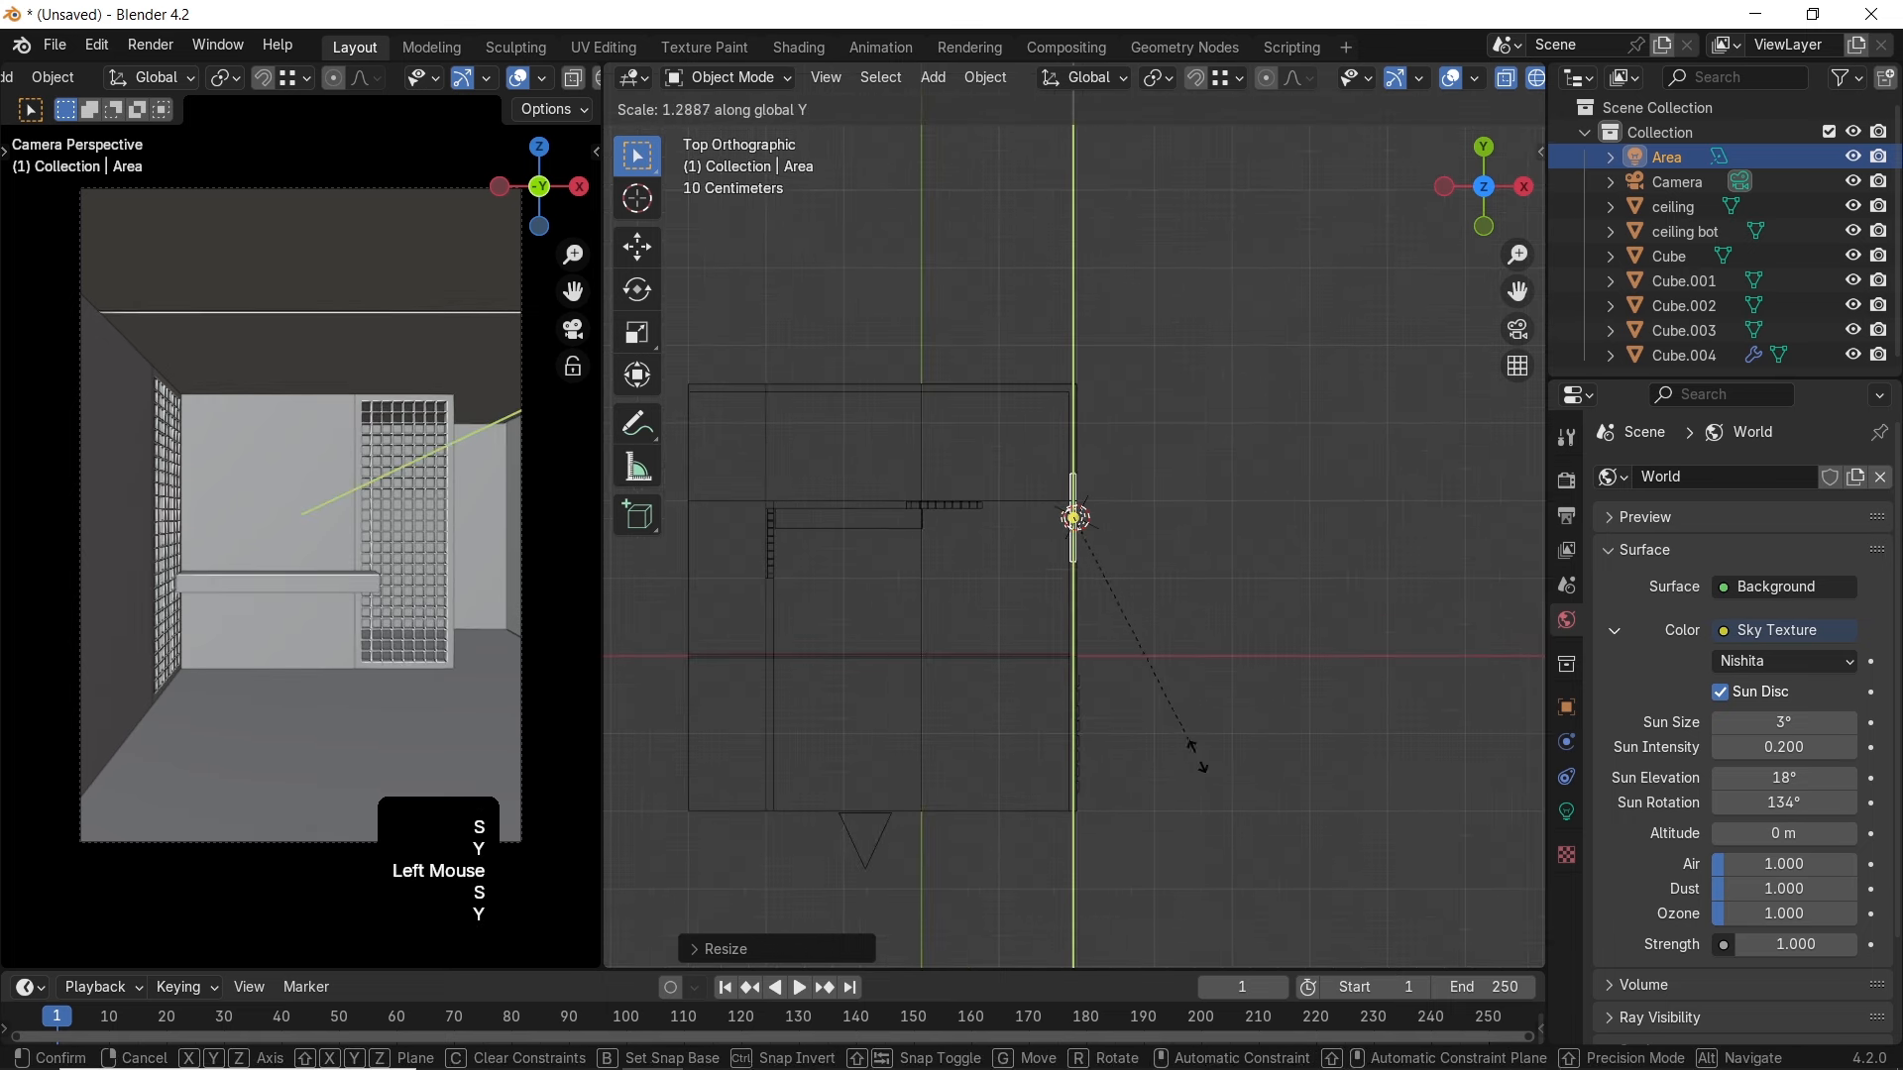
{"action": "left_click", "coordinate": [824, 599]}
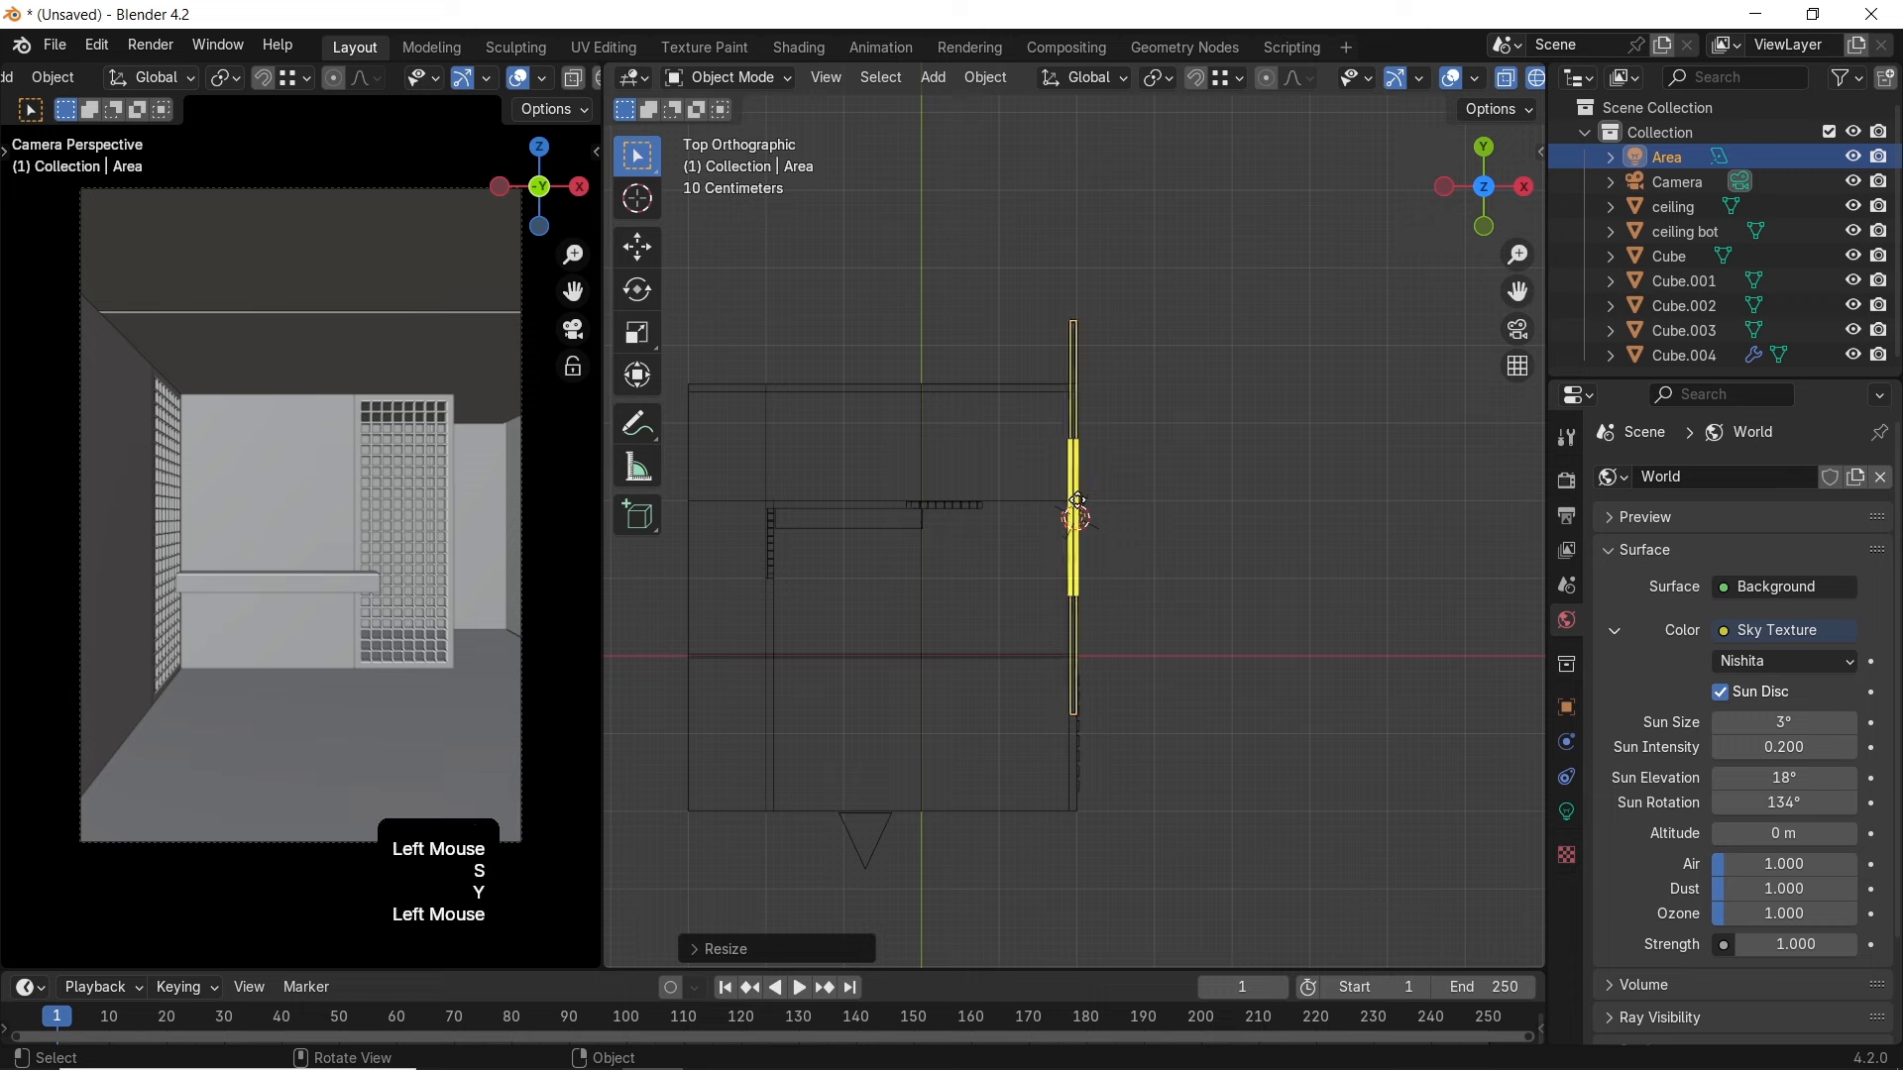
Duplicate the strip area light
{"action": "key", "text": "shift+d"}
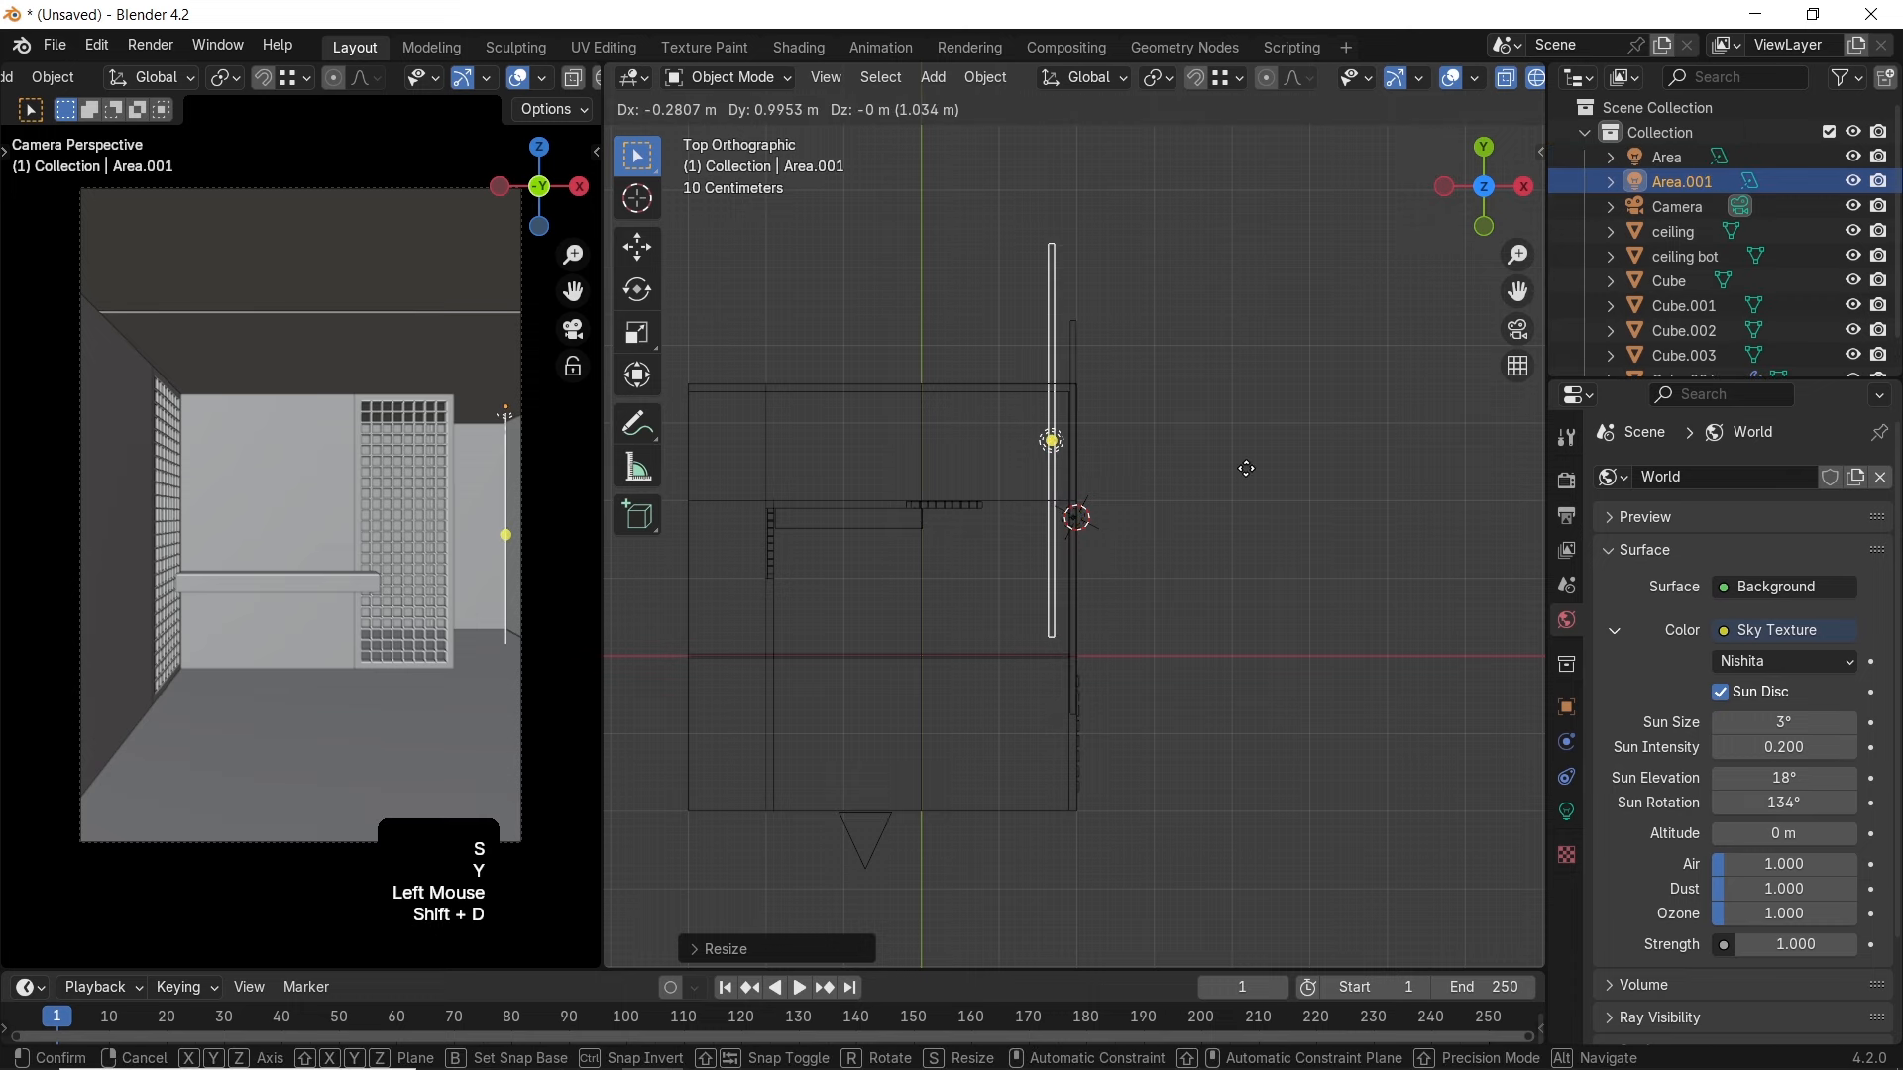
Delete the duplicated area light and use a Blackbody node as the remaining area light's emission color
{"action": "left_click", "coordinate": [1328, 531]}
{"action": "key", "text": "x"}
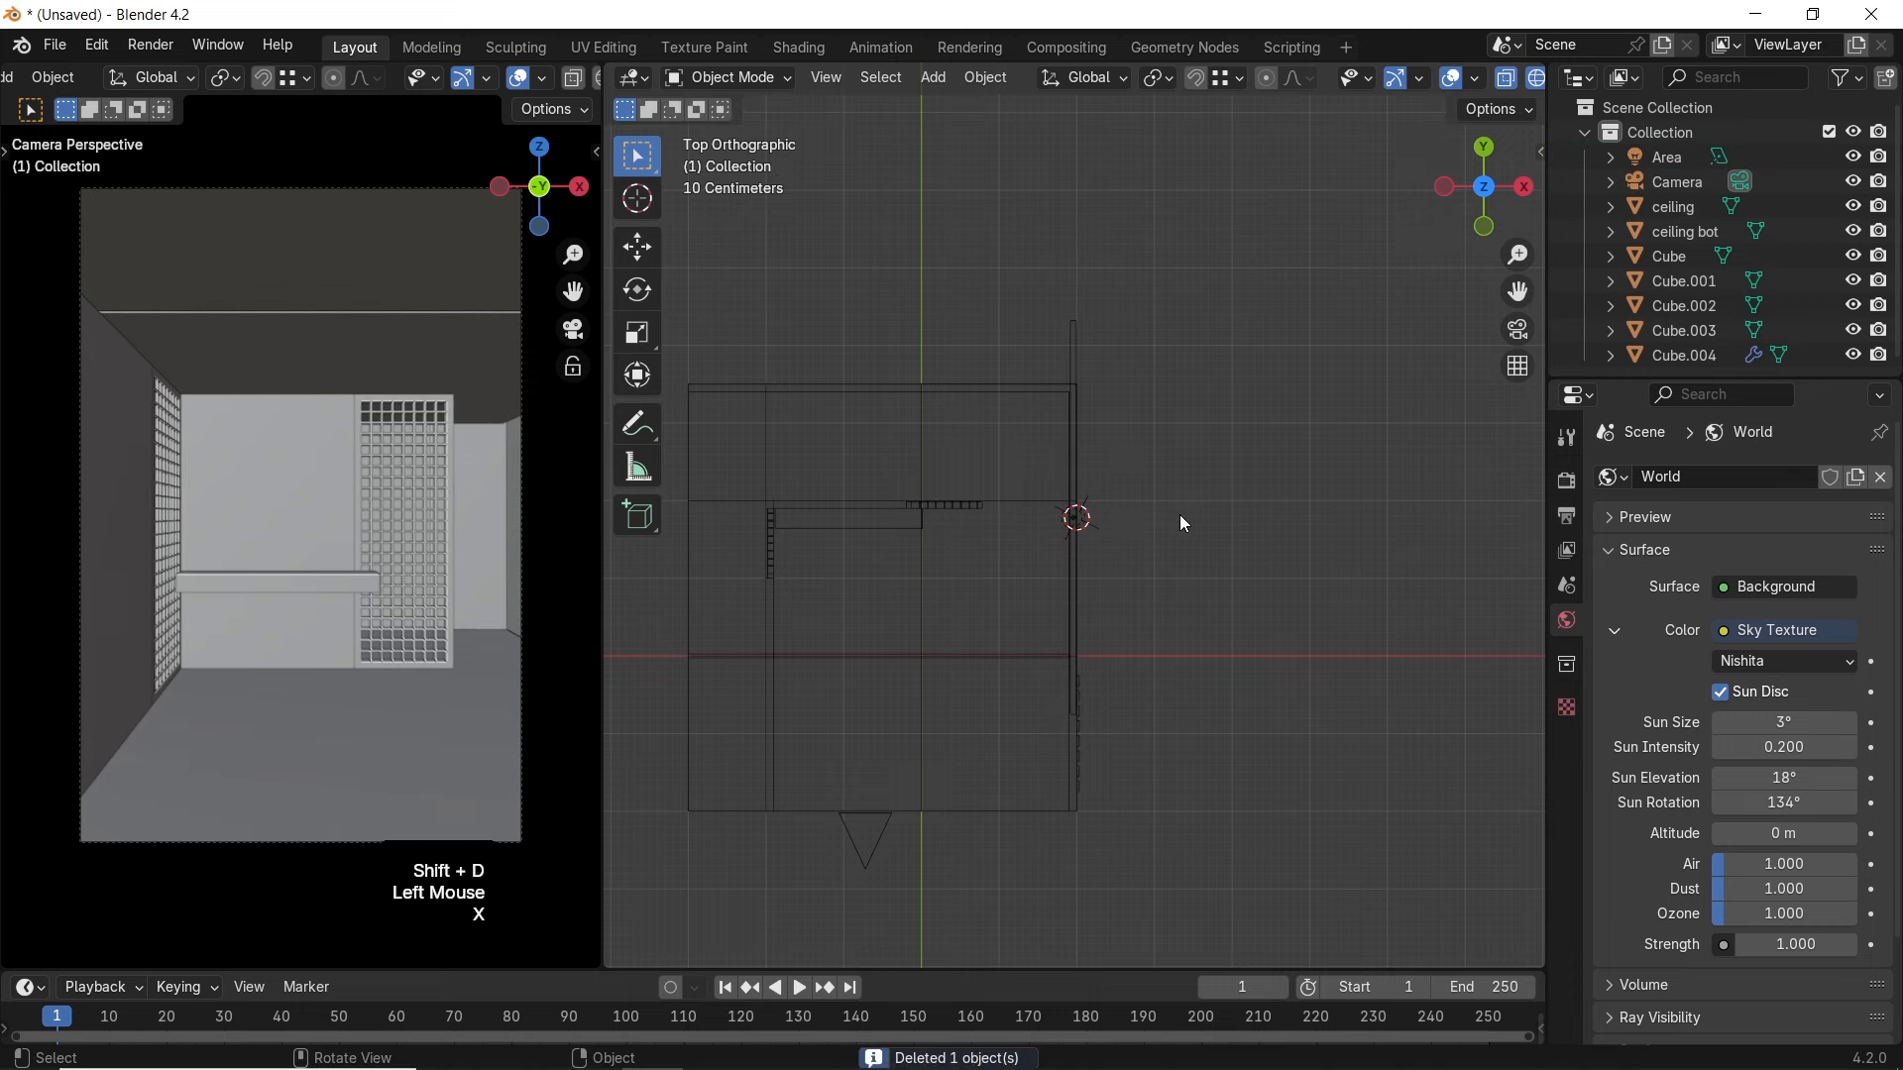
{"action": "left_click", "coordinate": [1088, 389]}
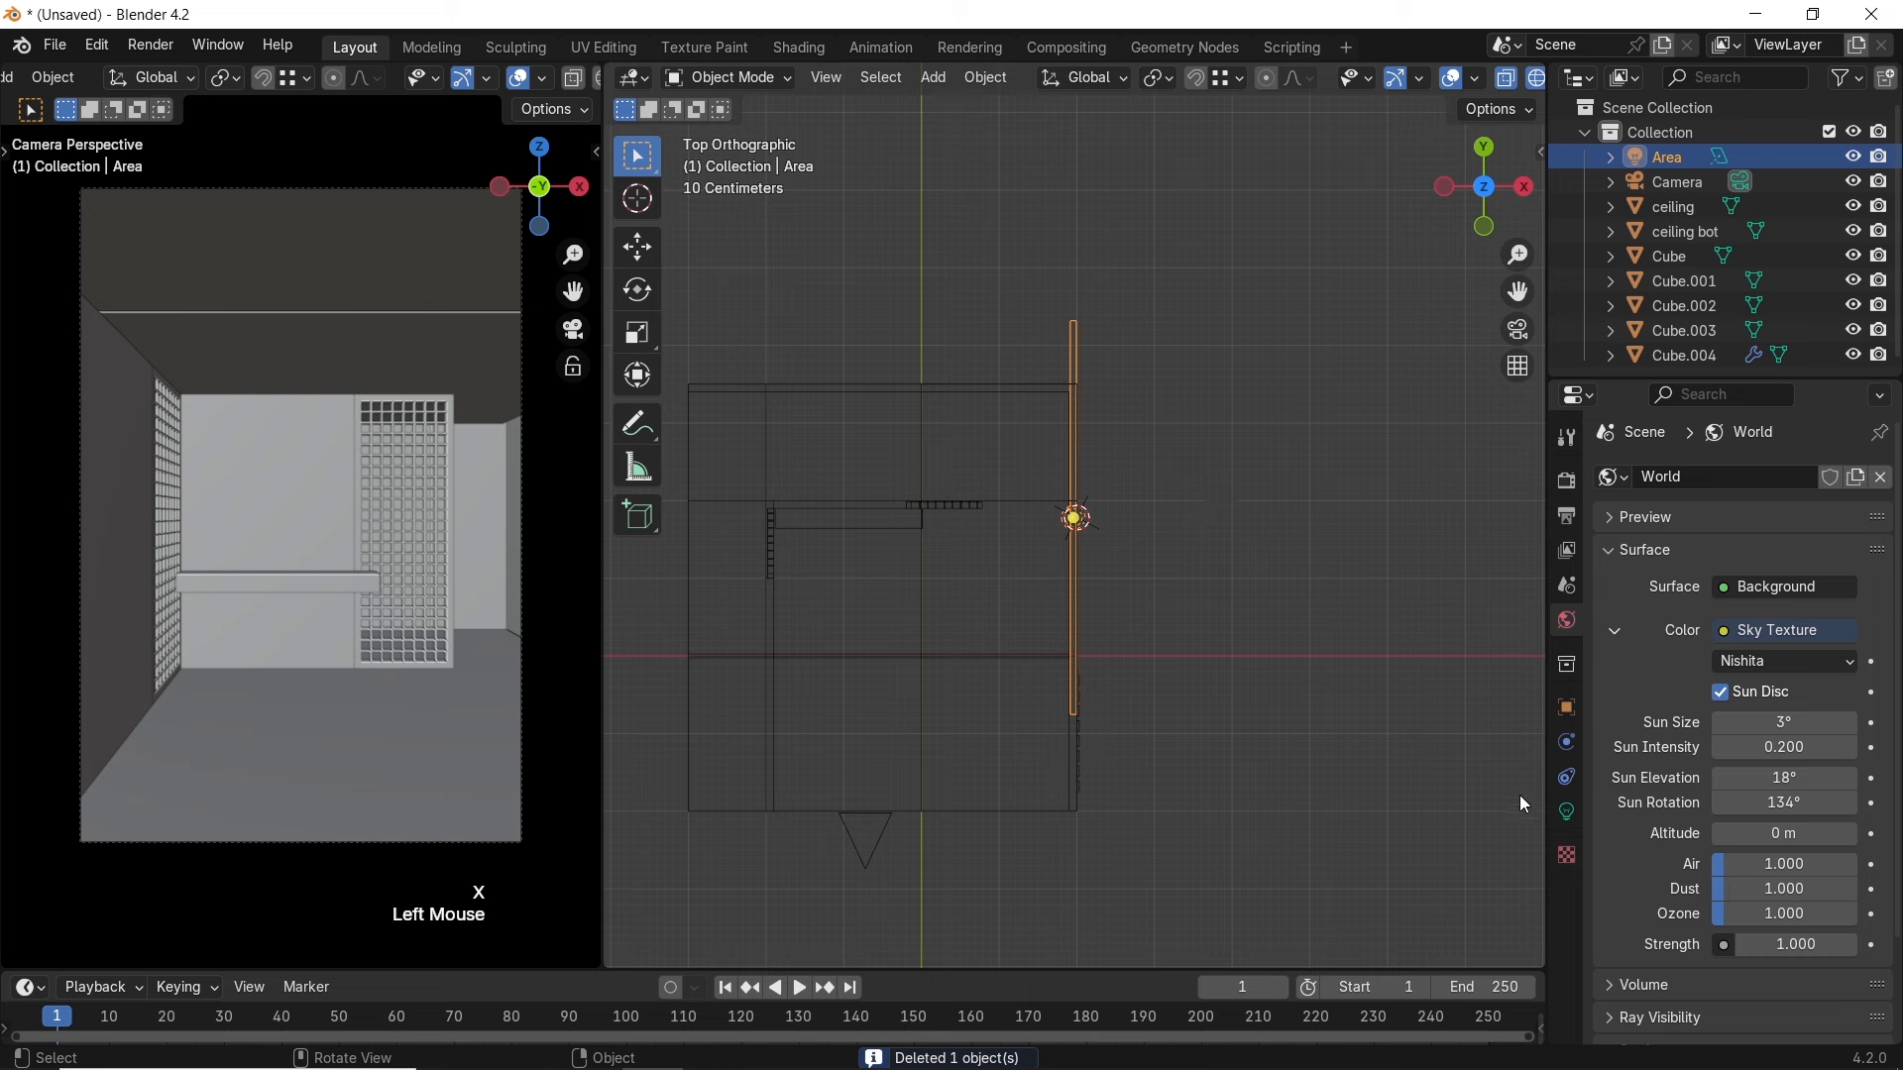
{"action": "left_click", "coordinate": [1567, 812]}
{"action": "scroll", "coordinate": [1669, 787], "scroll_direction": "down", "scroll_amount": 2}
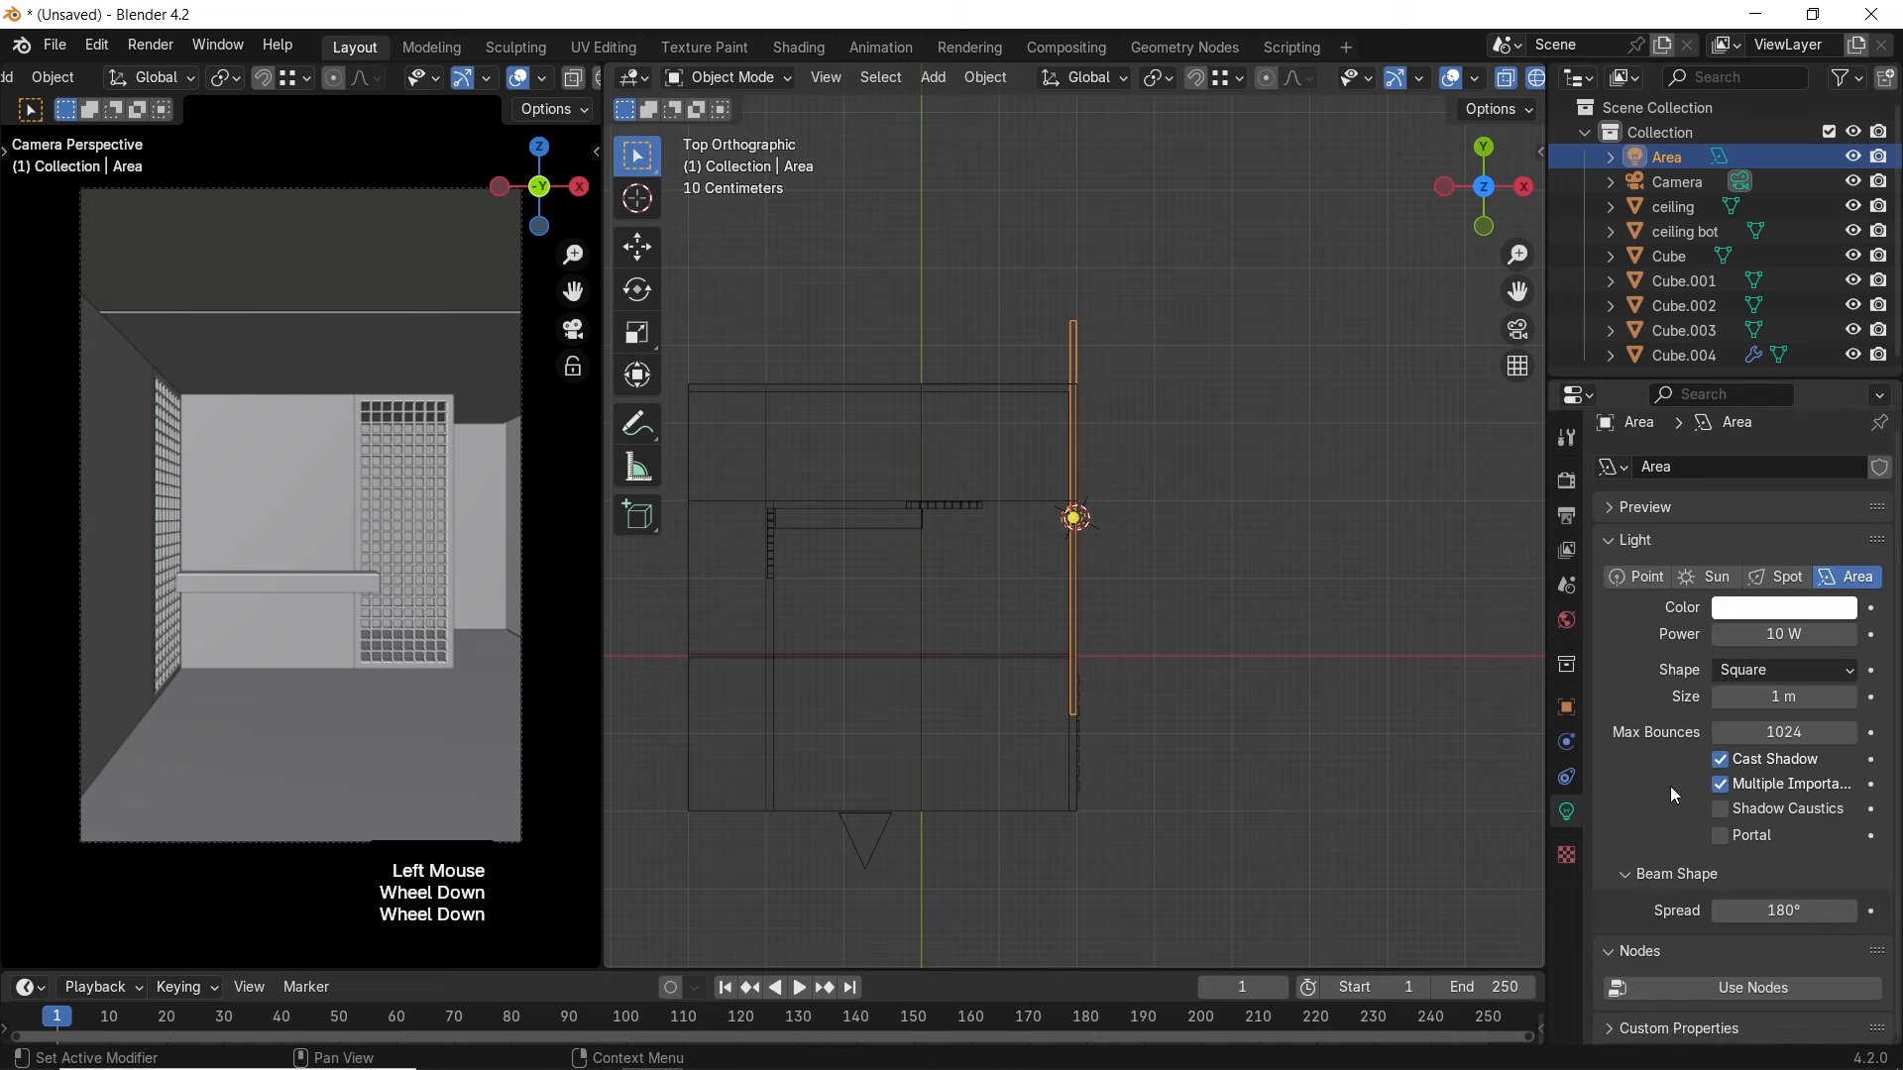
{"action": "left_click", "coordinate": [1704, 981]}
{"action": "scroll", "coordinate": [1698, 977], "scroll_direction": "down", "scroll_amount": 3}
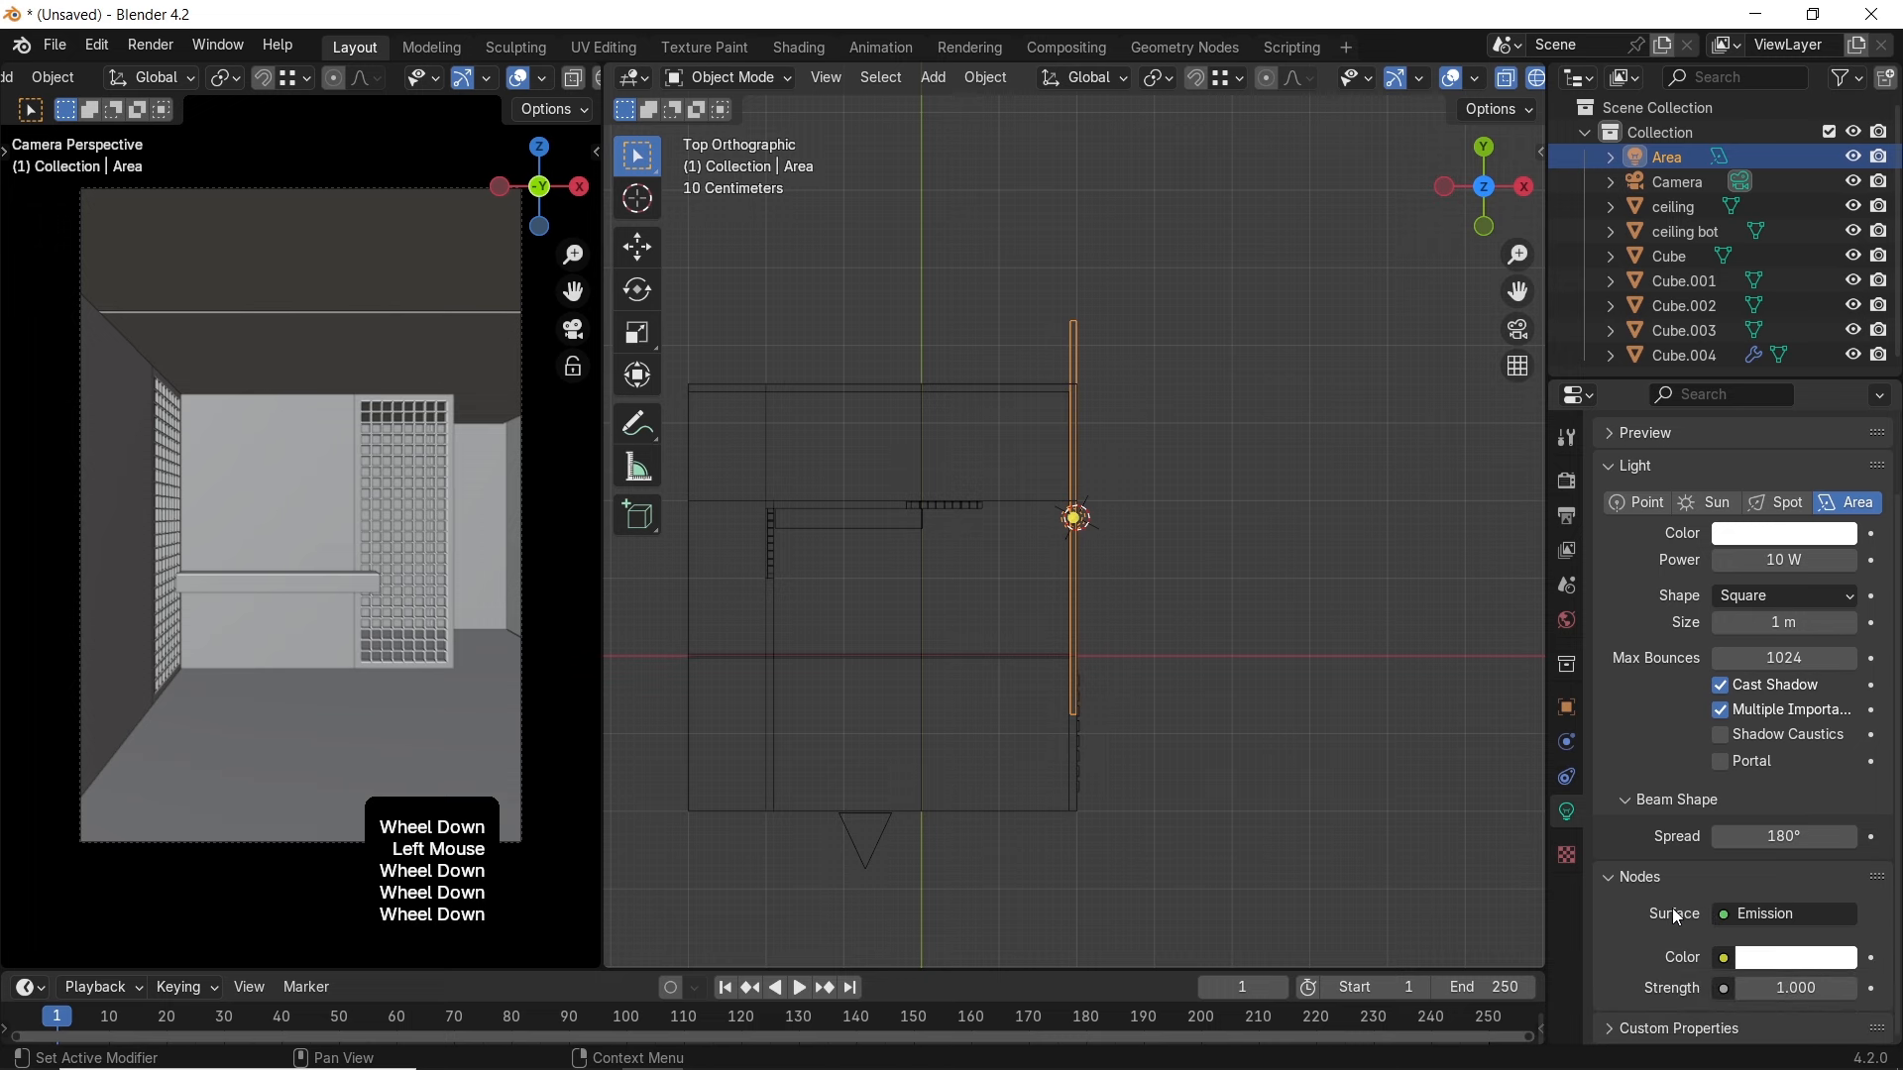
{"action": "left_click", "coordinate": [1724, 957]}
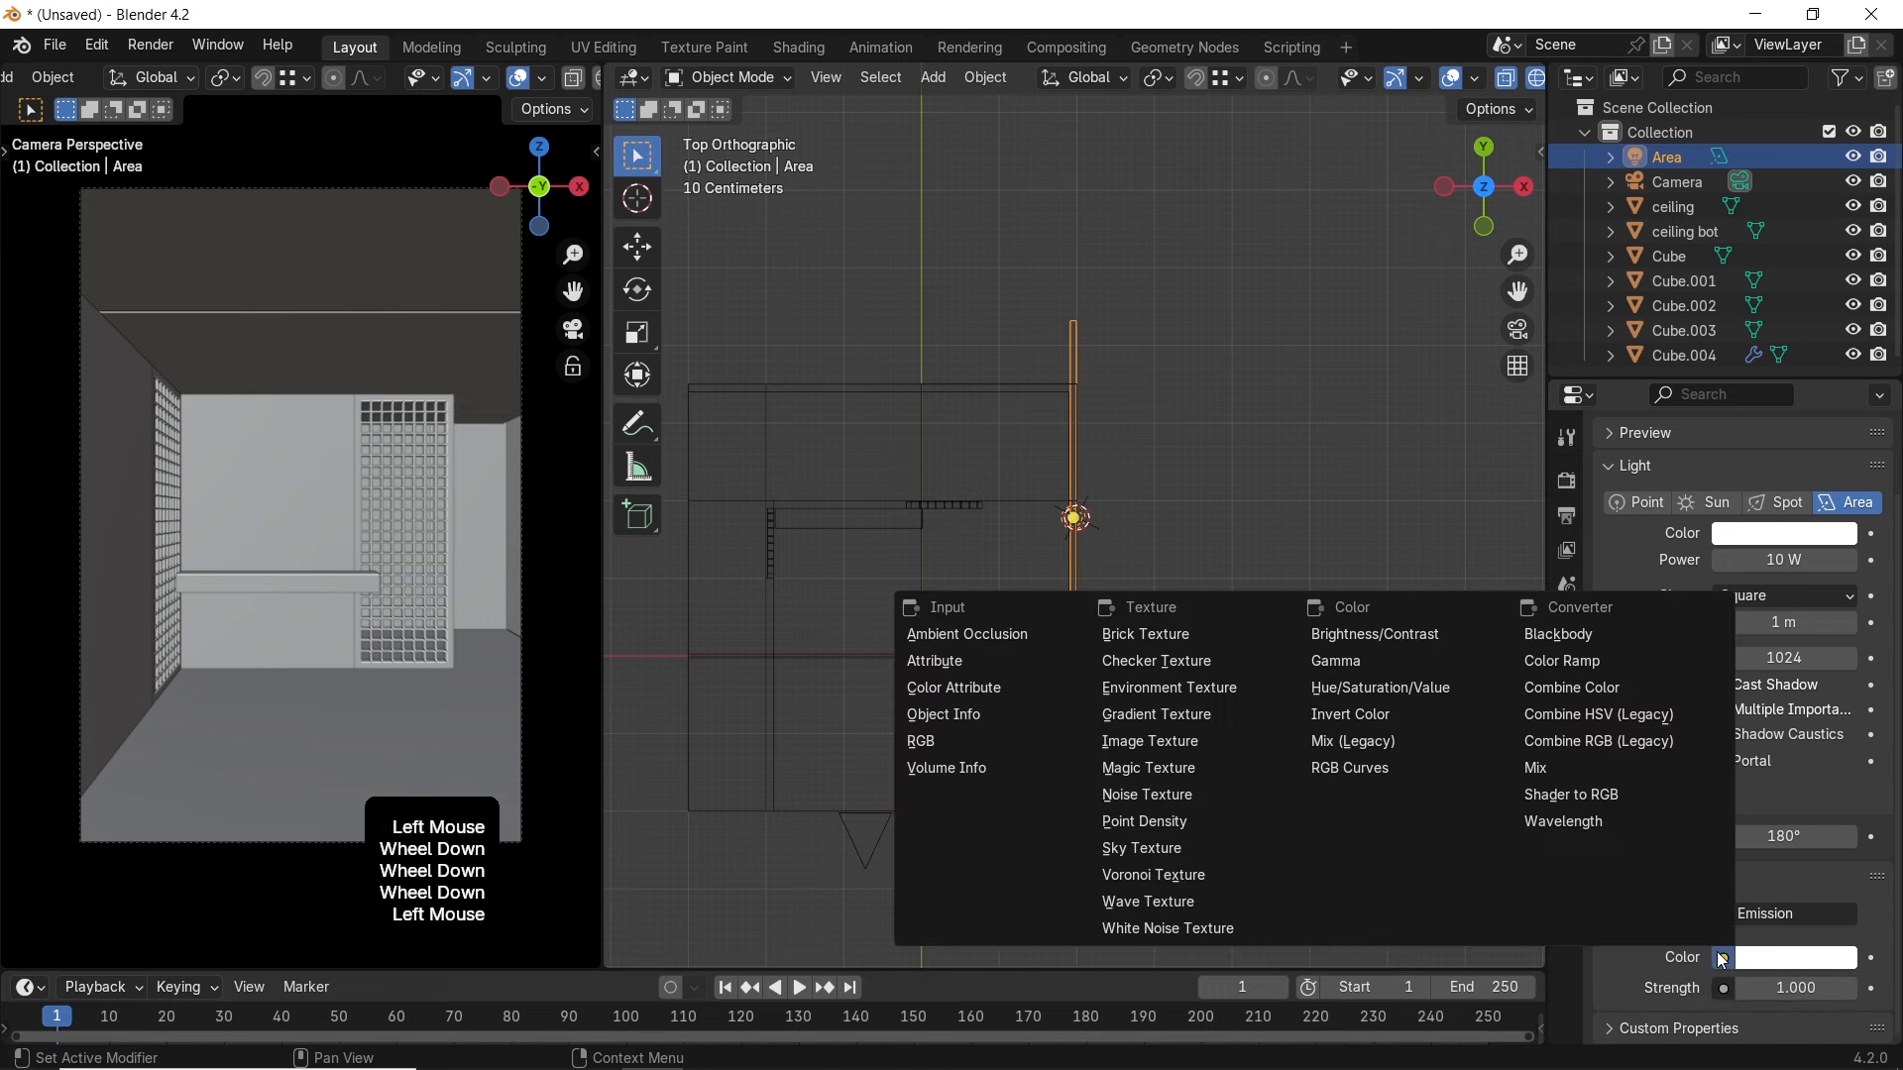
{"action": "left_click", "coordinate": [1603, 642]}
{"action": "scroll", "coordinate": [1675, 823], "scroll_direction": "down", "scroll_amount": 2}
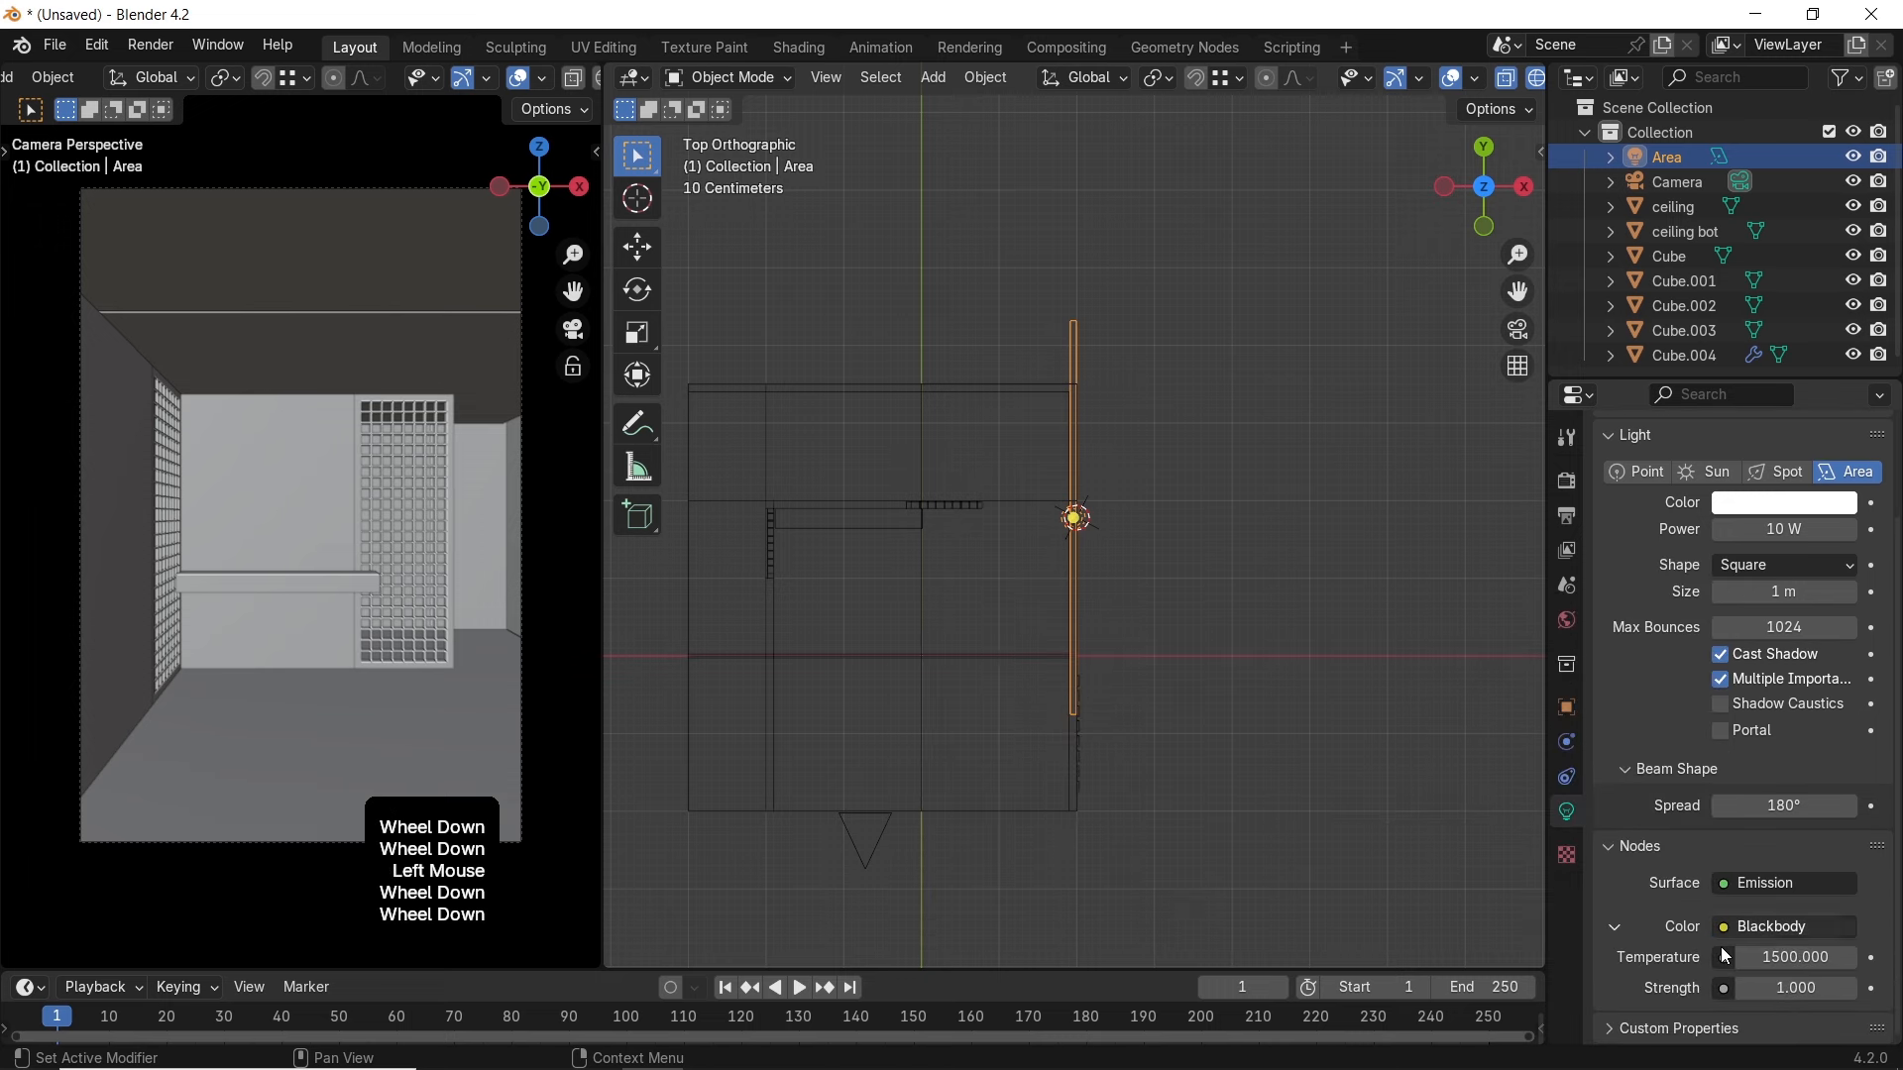
Set the area light's blackbody temperature to 3500 and its power to 4 W
{"action": "left_click", "coordinate": [1784, 958]}
{"action": "type", "text": "3500"}
{"action": "key", "text": "Return"}
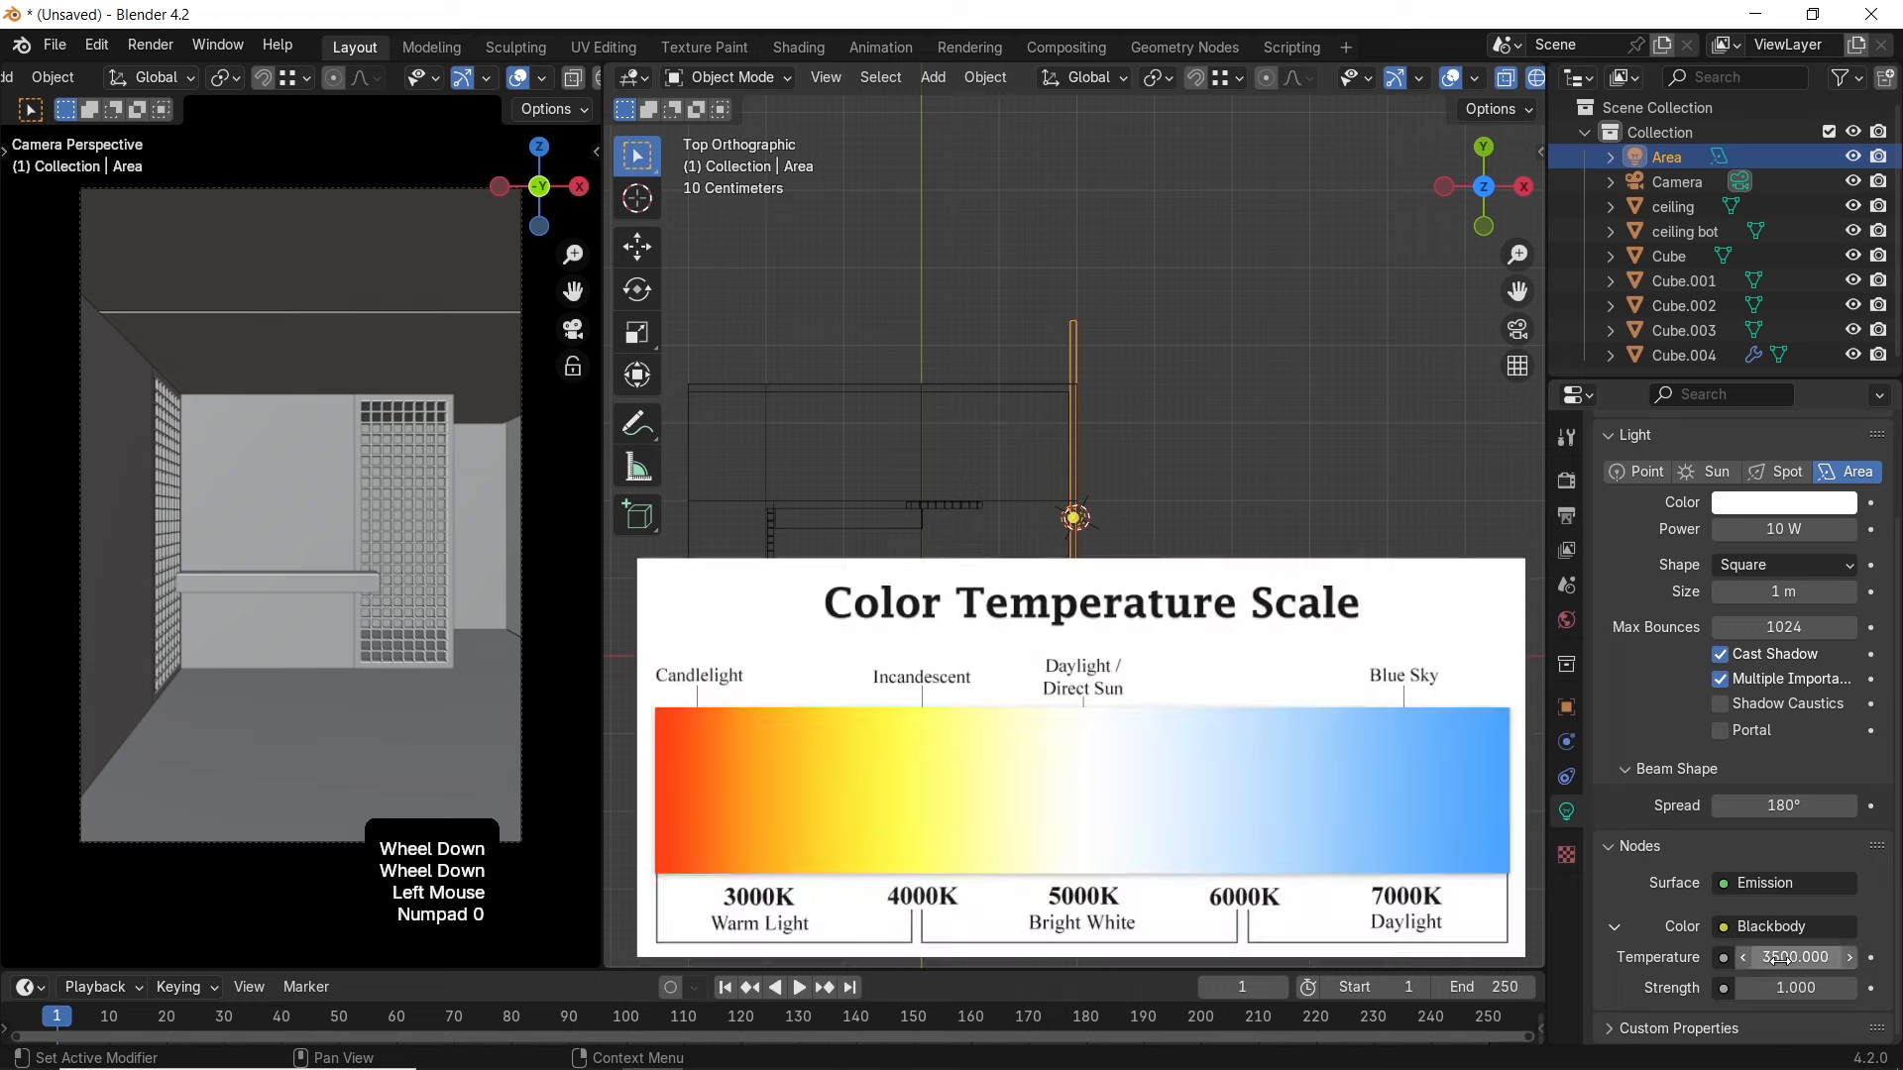
{"action": "scroll", "coordinate": [1784, 733], "scroll_direction": "up", "scroll_amount": 2}
{"action": "left_click", "coordinate": [1779, 649]}
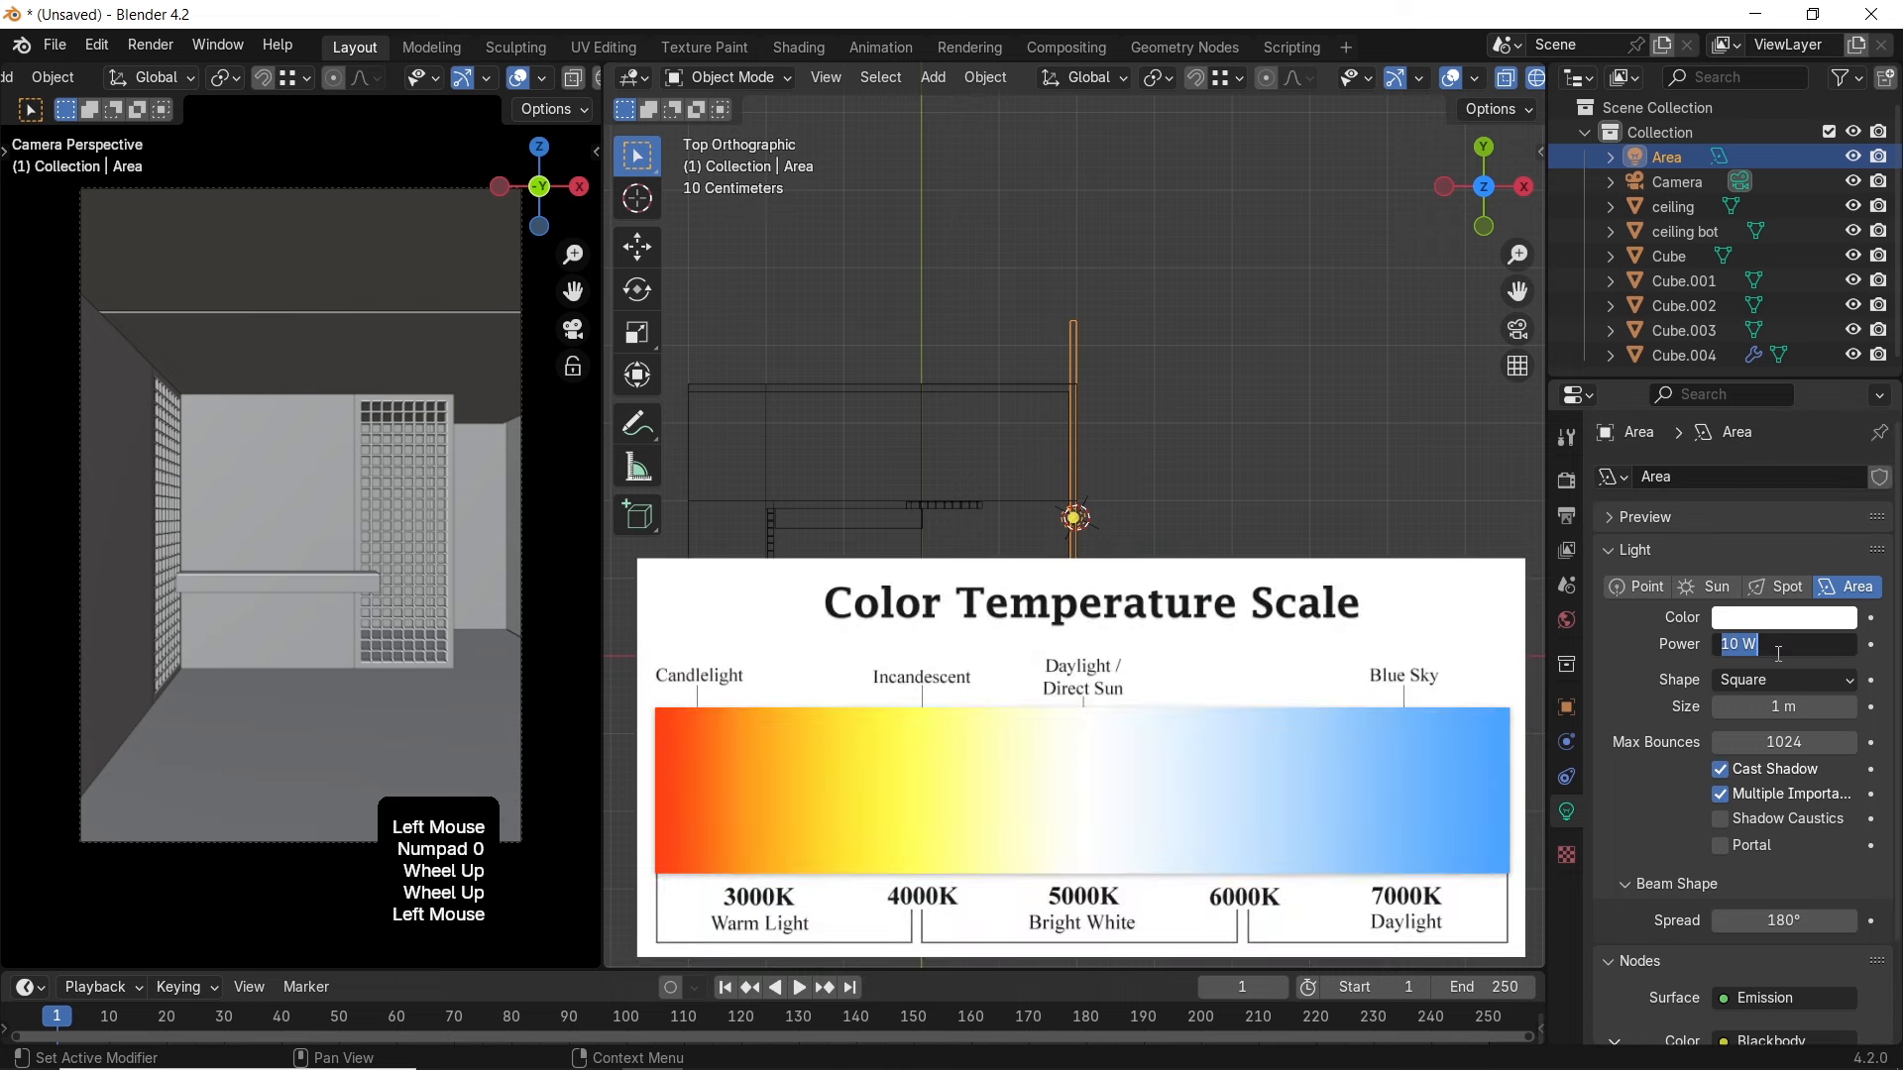
{"action": "type", "text": "4"}
{"action": "key", "text": "Return"}
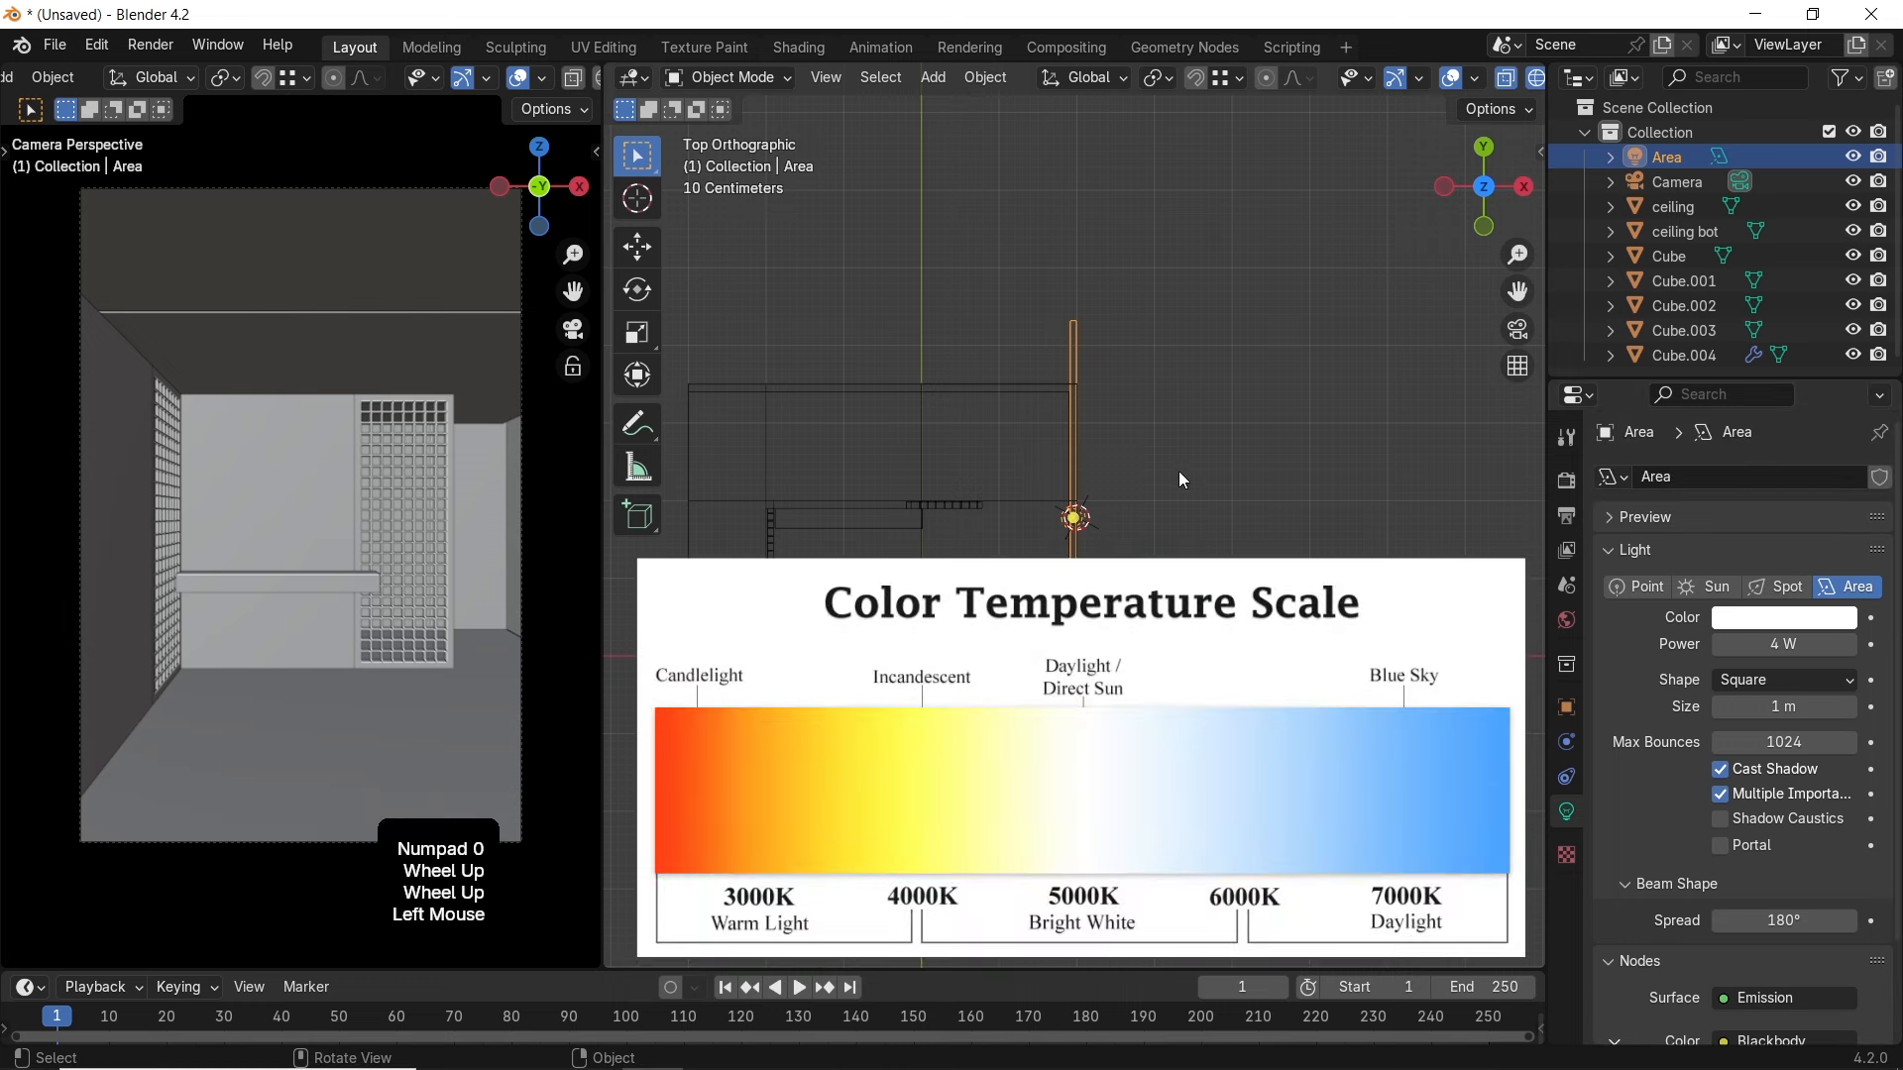
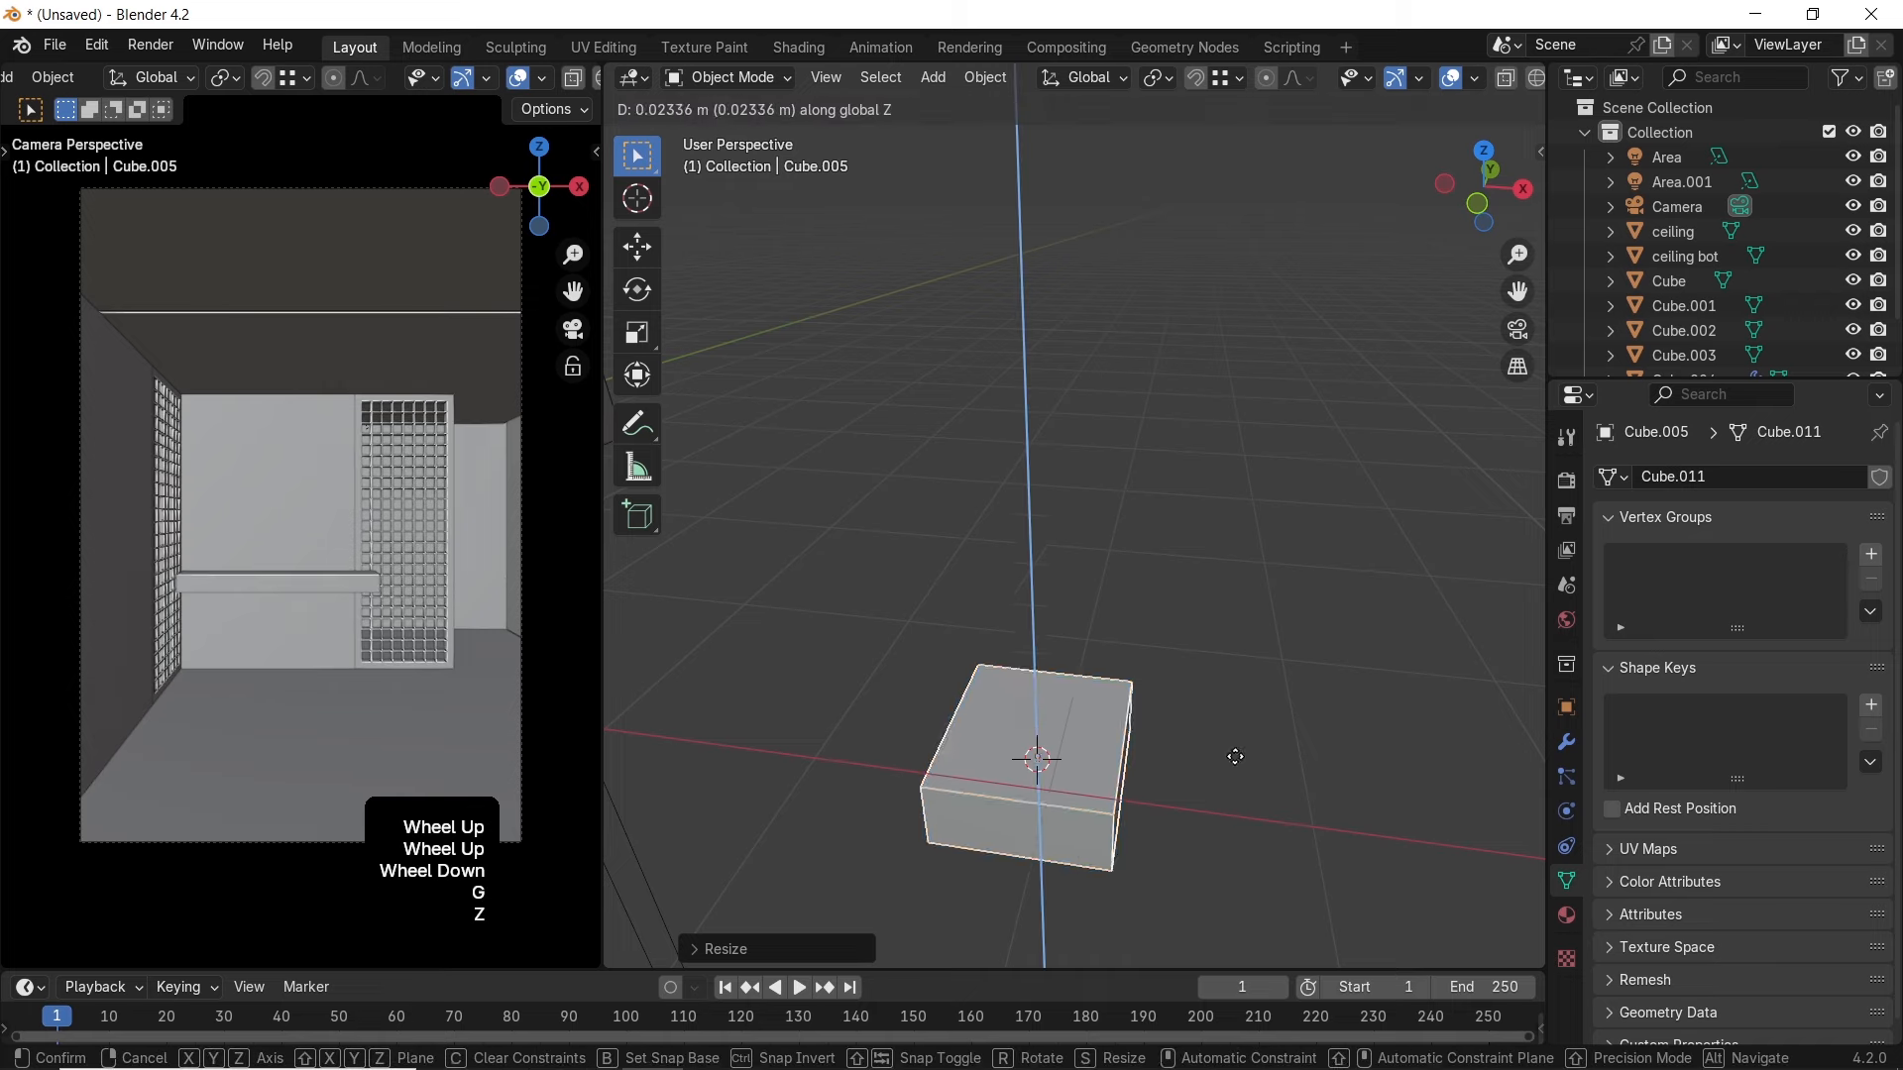
Raise the box above the ground along Z and scale it to about 0.73 m wide and 0.23 m high
{"action": "left_click", "coordinate": [1100, 649]}
{"action": "mouse_move", "coordinate": [1101, 649]}
{"action": "middle_mouse_down"}
{"action": "mouse_move", "coordinate": [1176, 630]}
{"action": "mouse_move", "coordinate": [1131, 629]}
{"action": "middle_mouse_up"}
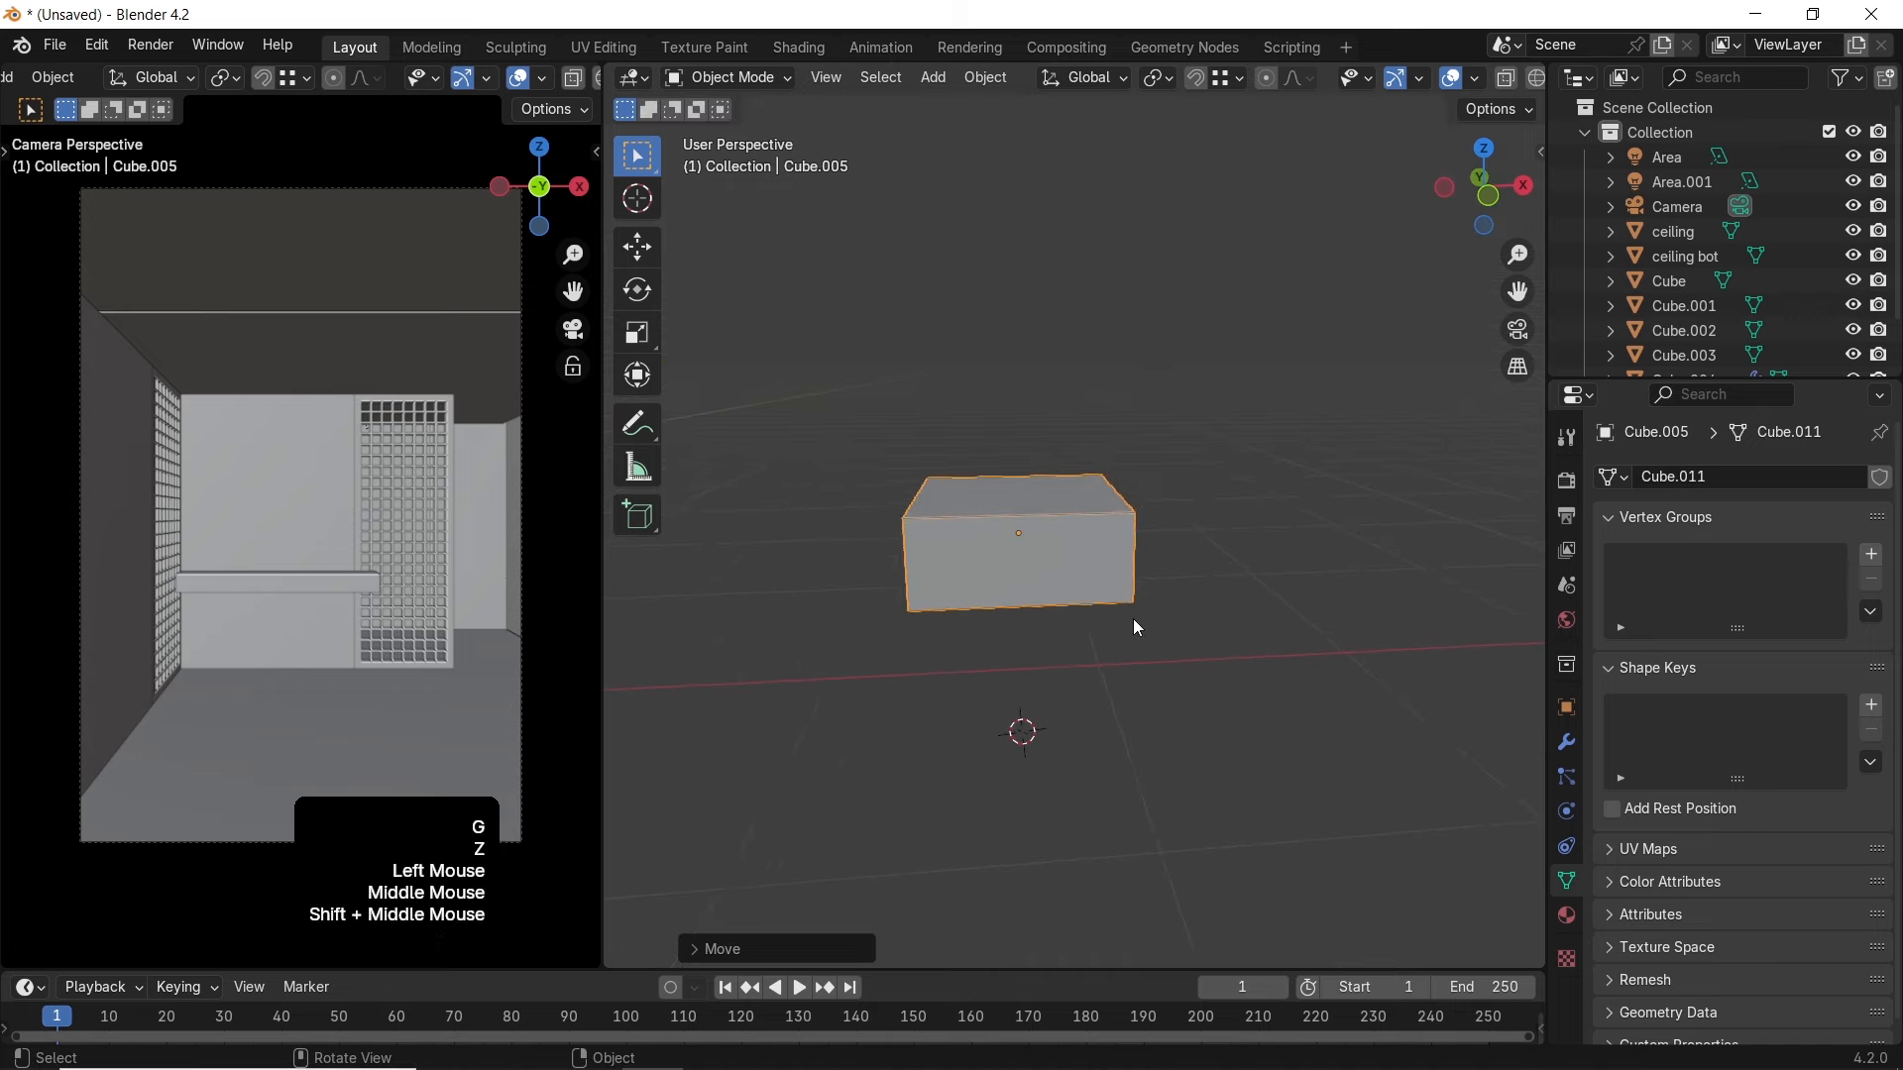
{"action": "scroll", "coordinate": [1190, 639], "scroll_direction": "up", "scroll_amount": 2}
{"action": "key", "text": "s"}
{"action": "key", "text": "z"}
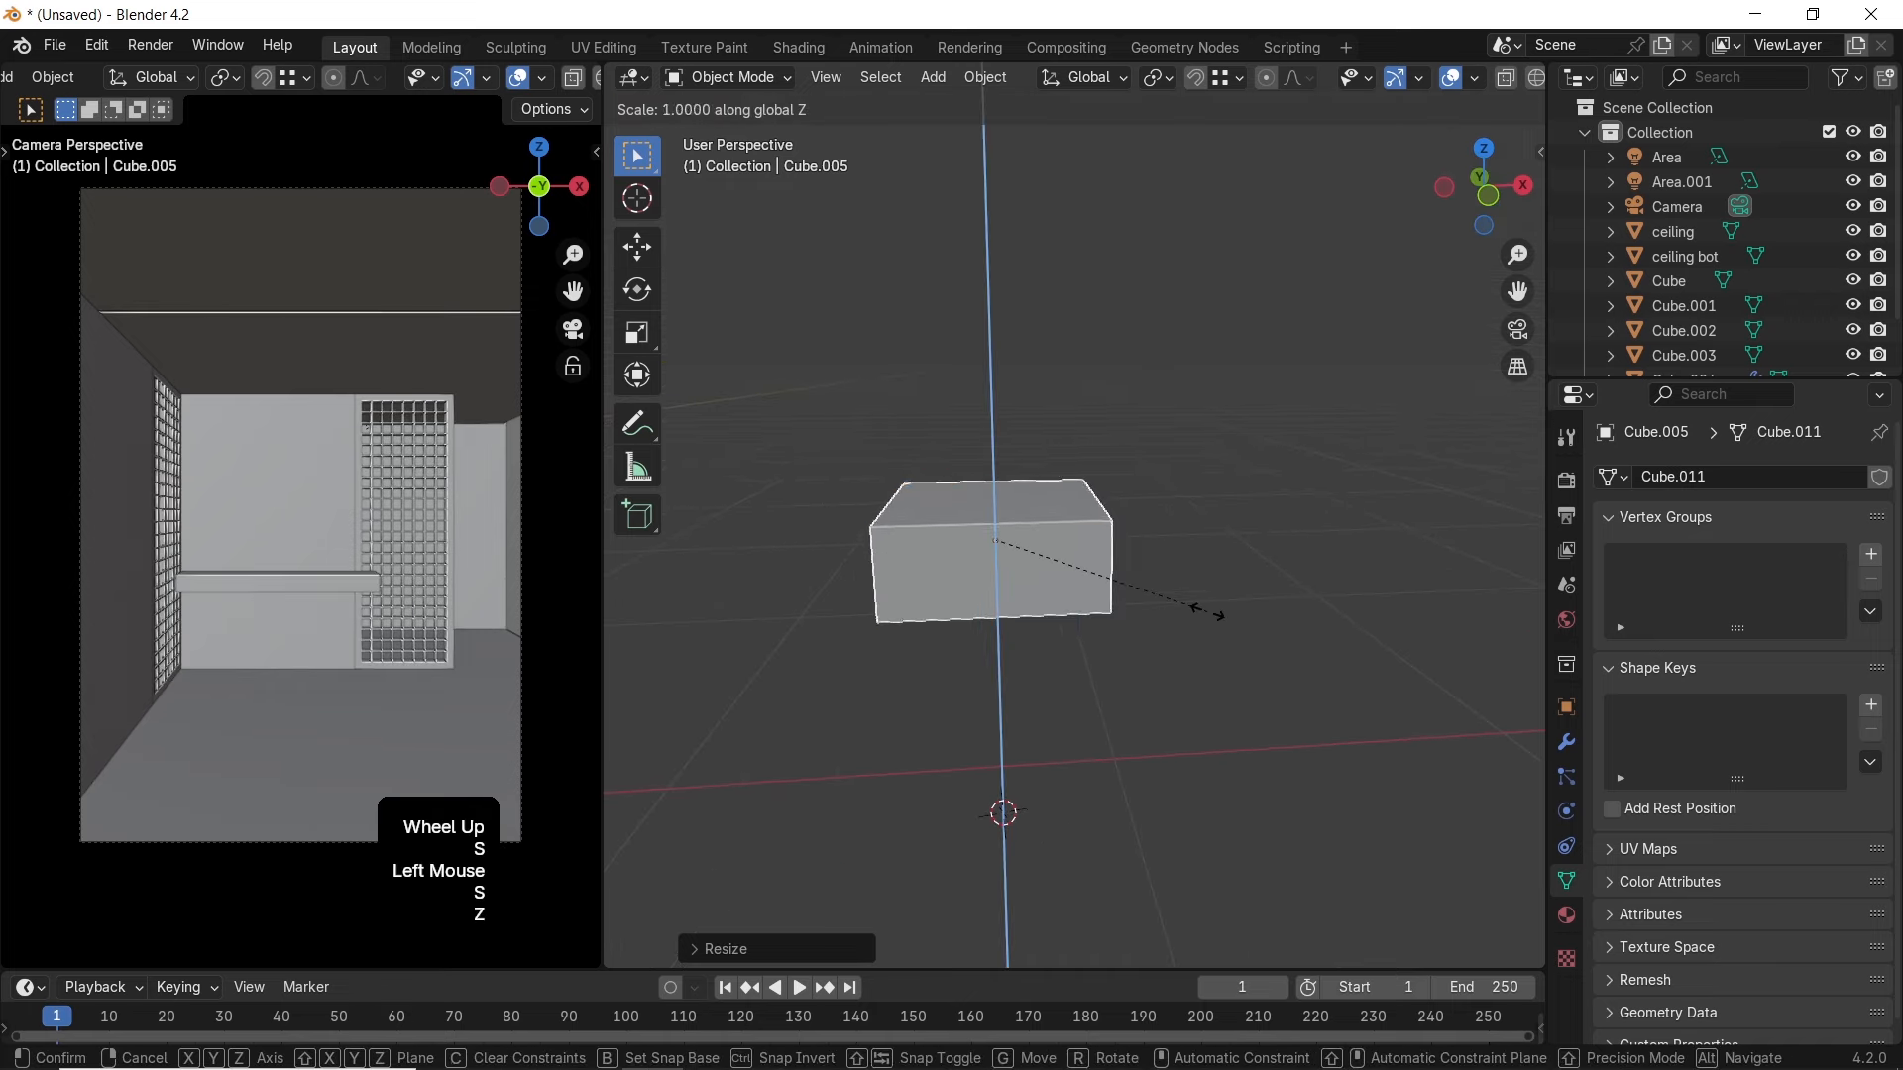
{"action": "left_click", "coordinate": [1133, 586]}
Set the box's X and Y dimensions to 0.6 m each
{"action": "middle_click_drag", "start_coordinate": [1133, 587], "coordinate": [1241, 626]}
{"action": "key", "text": "n"}
{"action": "left_click", "coordinate": [1395, 540], "text": "shift"}
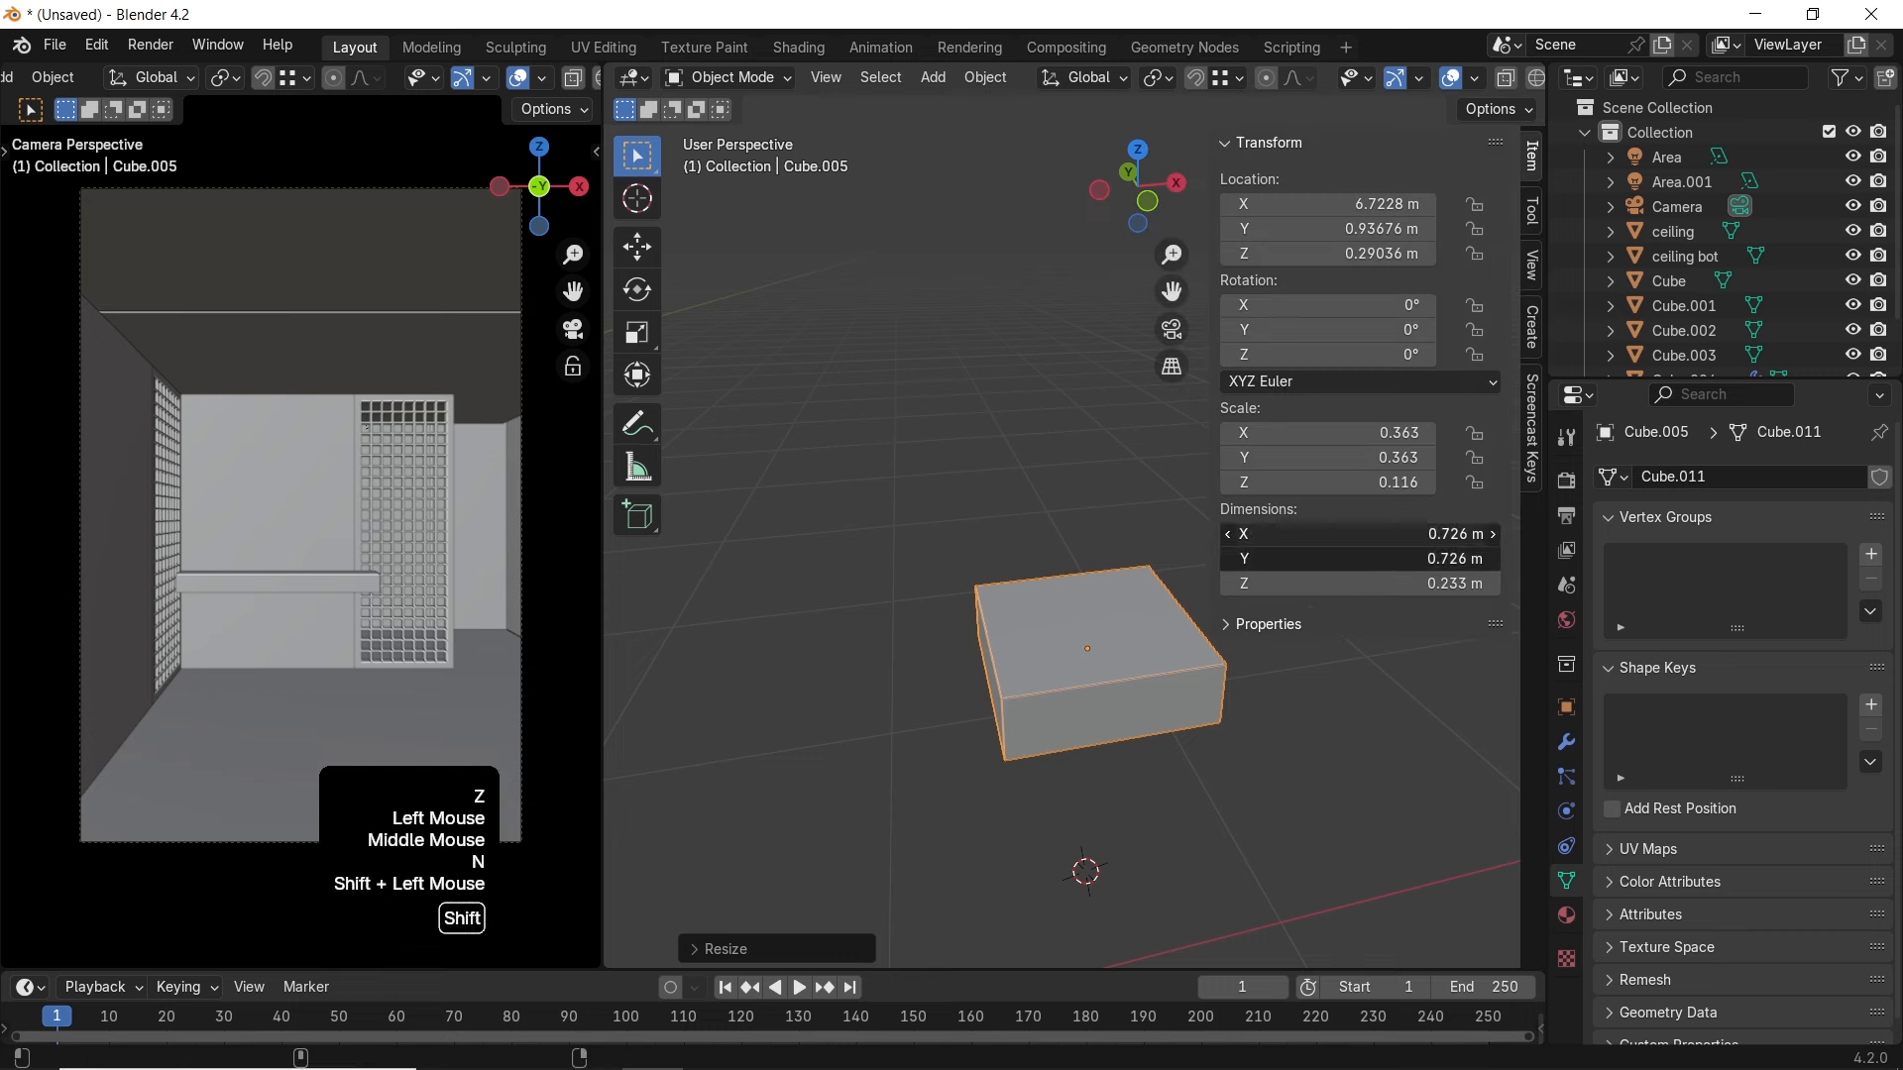
{"action": "type", "text": "0.6"}
{"action": "key", "text": "Return"}
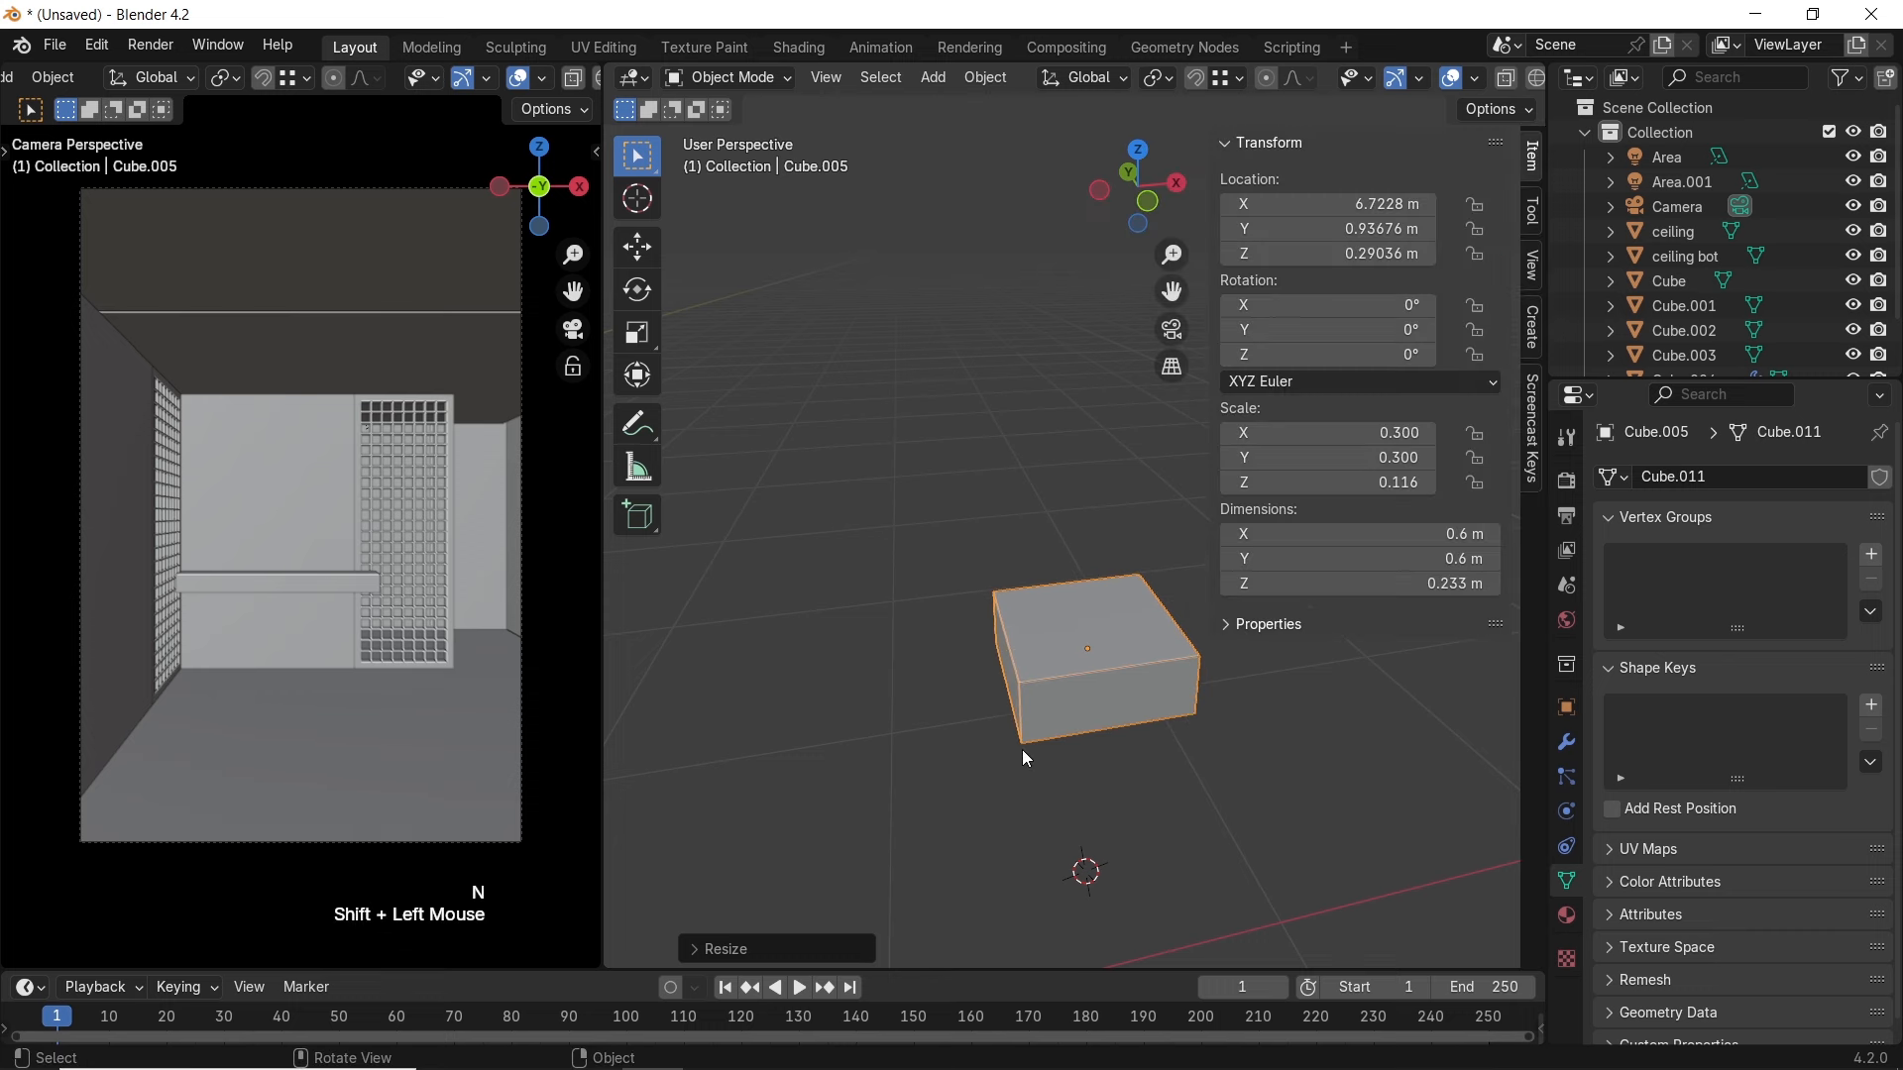
{"action": "middle_click_drag", "start_coordinate": [1168, 720], "coordinate": [1150, 676]}
{"action": "scroll", "coordinate": [1147, 671], "scroll_direction": "up", "scroll_amount": 2}
{"action": "scroll", "coordinate": [1097, 663], "scroll_direction": "down", "scroll_amount": 1}
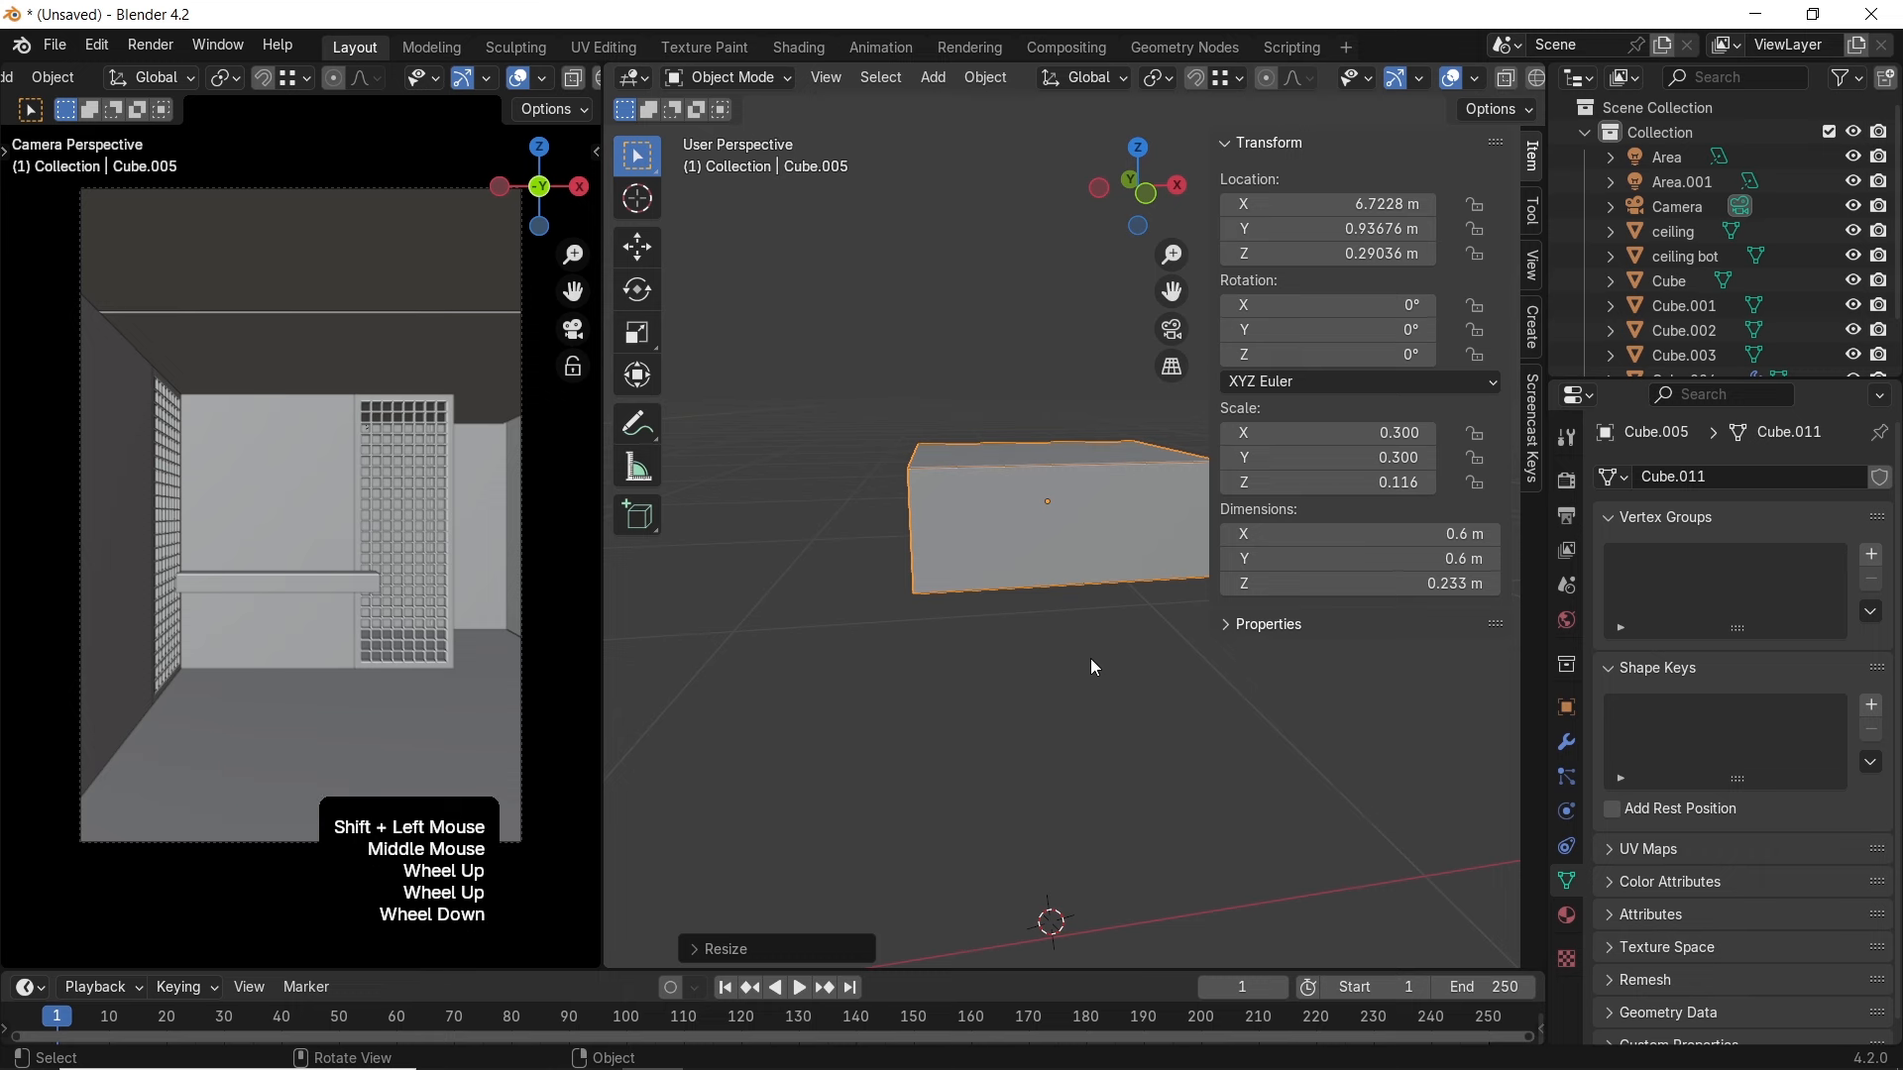
{"action": "left_click", "coordinate": [1101, 667]}
{"action": "key", "text": "n"}
Apply the resized box's object transform
{"action": "left_click", "coordinate": [1102, 557]}
{"action": "key", "text": "ctrl+a"}
{"action": "left_click", "coordinate": [1103, 557]}
Bevel all edges of the box with an offset of about 0.07 m and 11 segments
{"action": "middle_click_drag", "start_coordinate": [1102, 557], "coordinate": [1108, 569], "text": "shift"}
{"action": "scroll", "coordinate": [1178, 615], "scroll_direction": "up", "scroll_amount": 3}
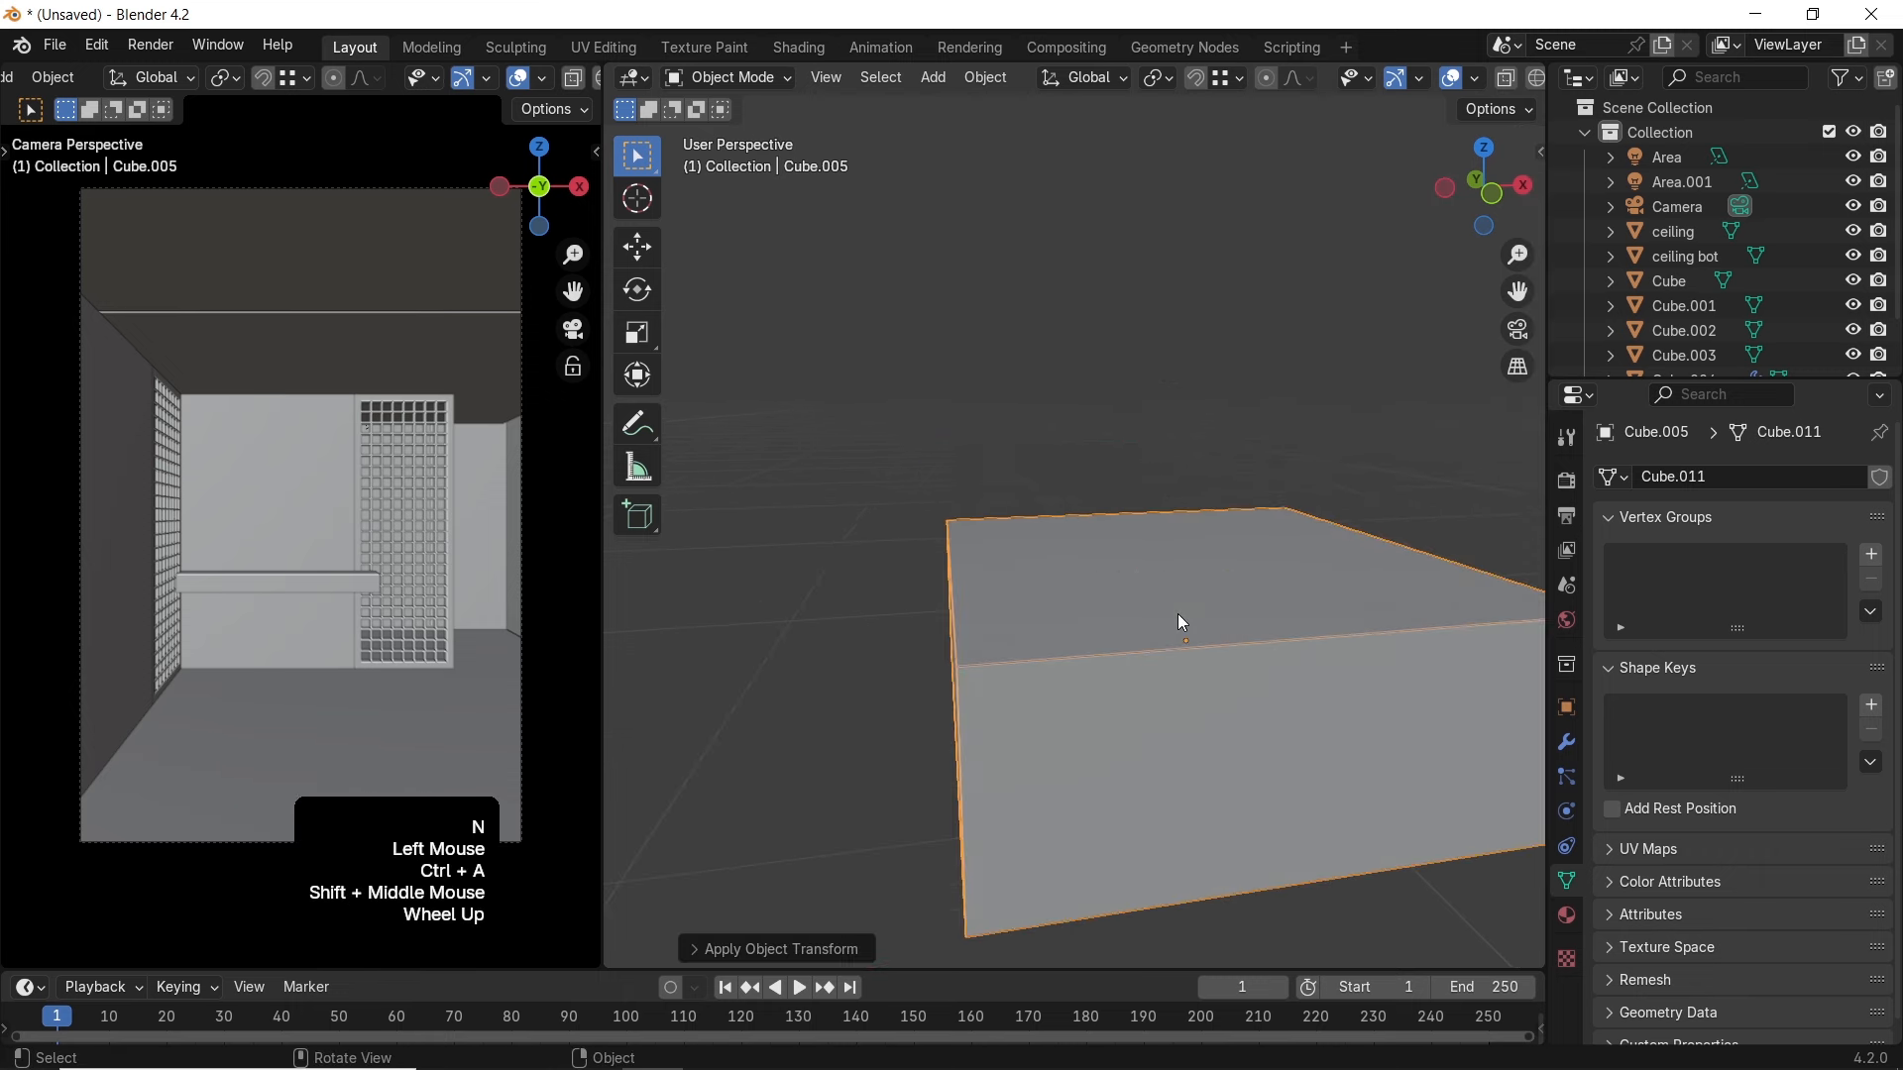
{"action": "key", "text": "Tab"}
{"action": "key", "text": "ctrl+b"}
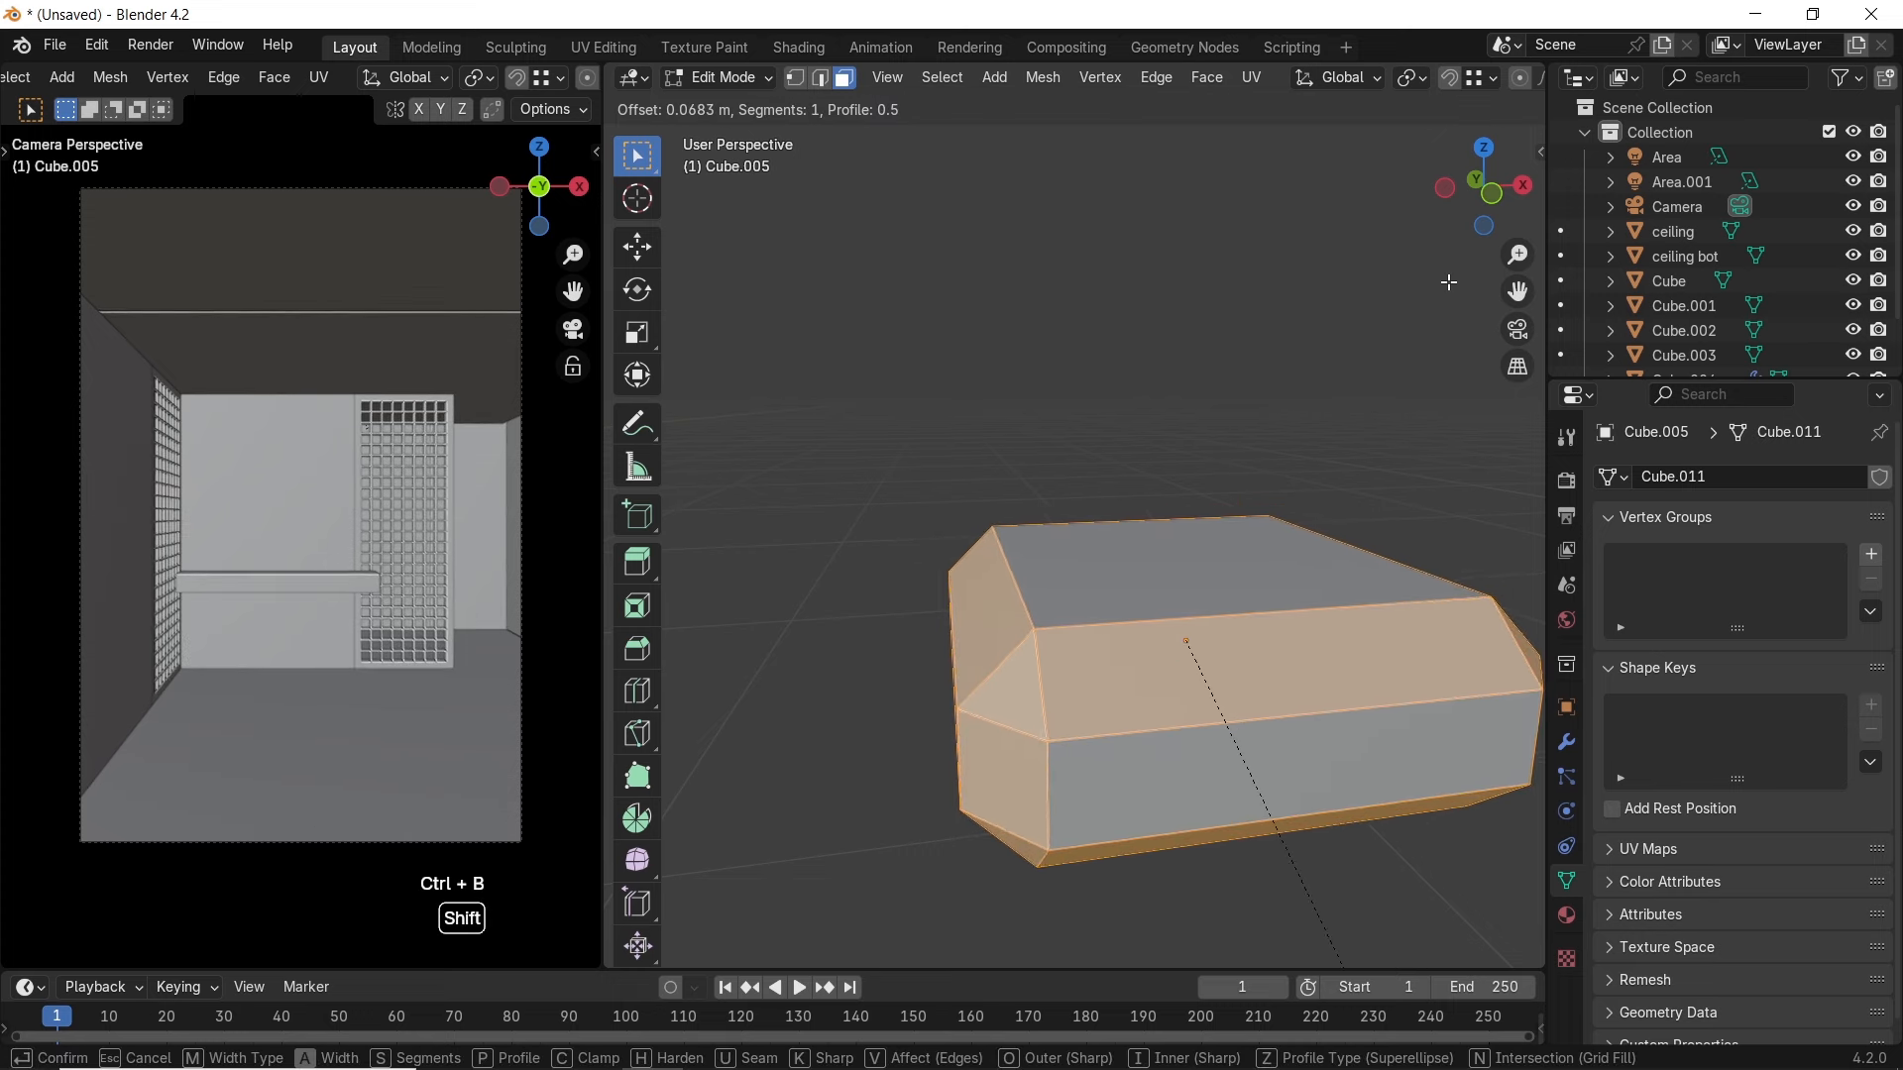
{"action": "scroll", "coordinate": [1449, 283], "scroll_direction": "up", "scroll_amount": 8, "text": "shift"}
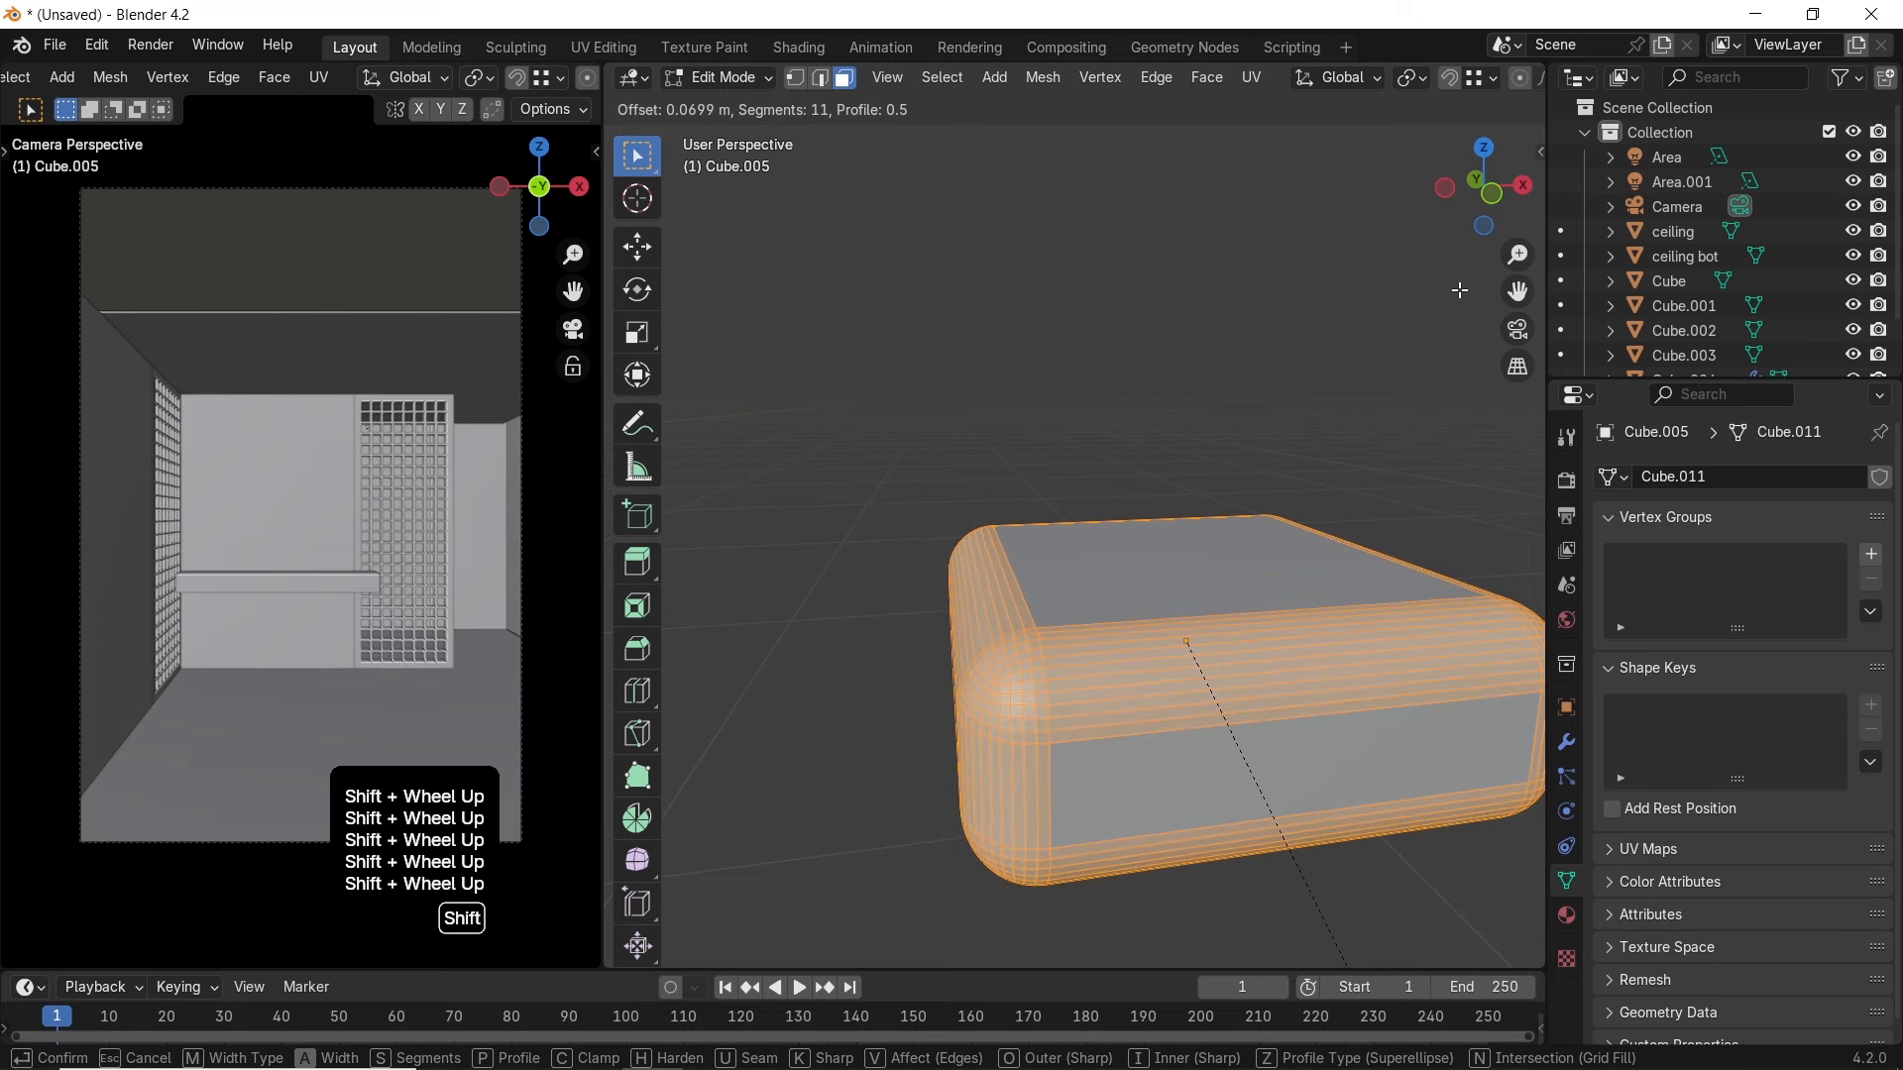
{"action": "left_click", "coordinate": [1463, 296], "text": "shift"}
{"action": "key", "text": "Tab"}
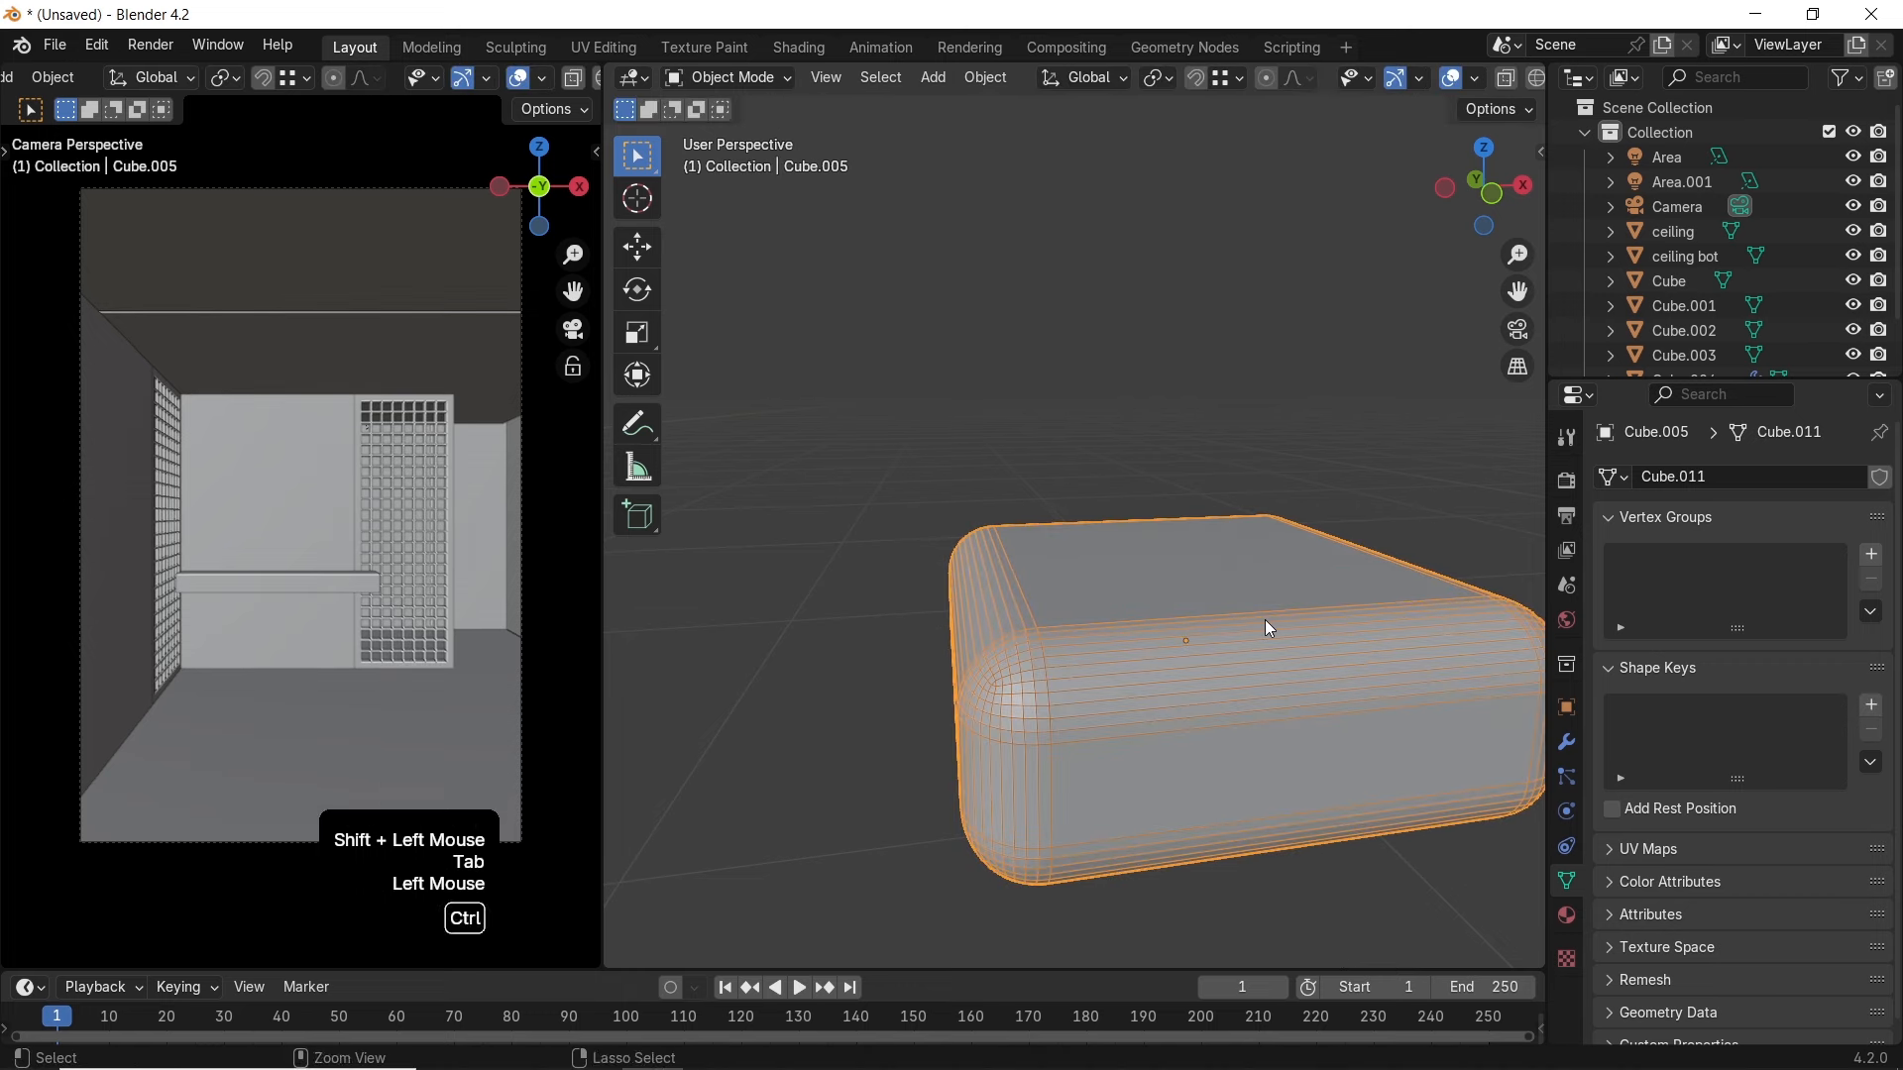
Add a level 1 Subdivision modifier to the rounded box and shade it smooth
{"action": "key", "text": "ctrl+1"}
{"action": "left_click", "coordinate": [1567, 744]}
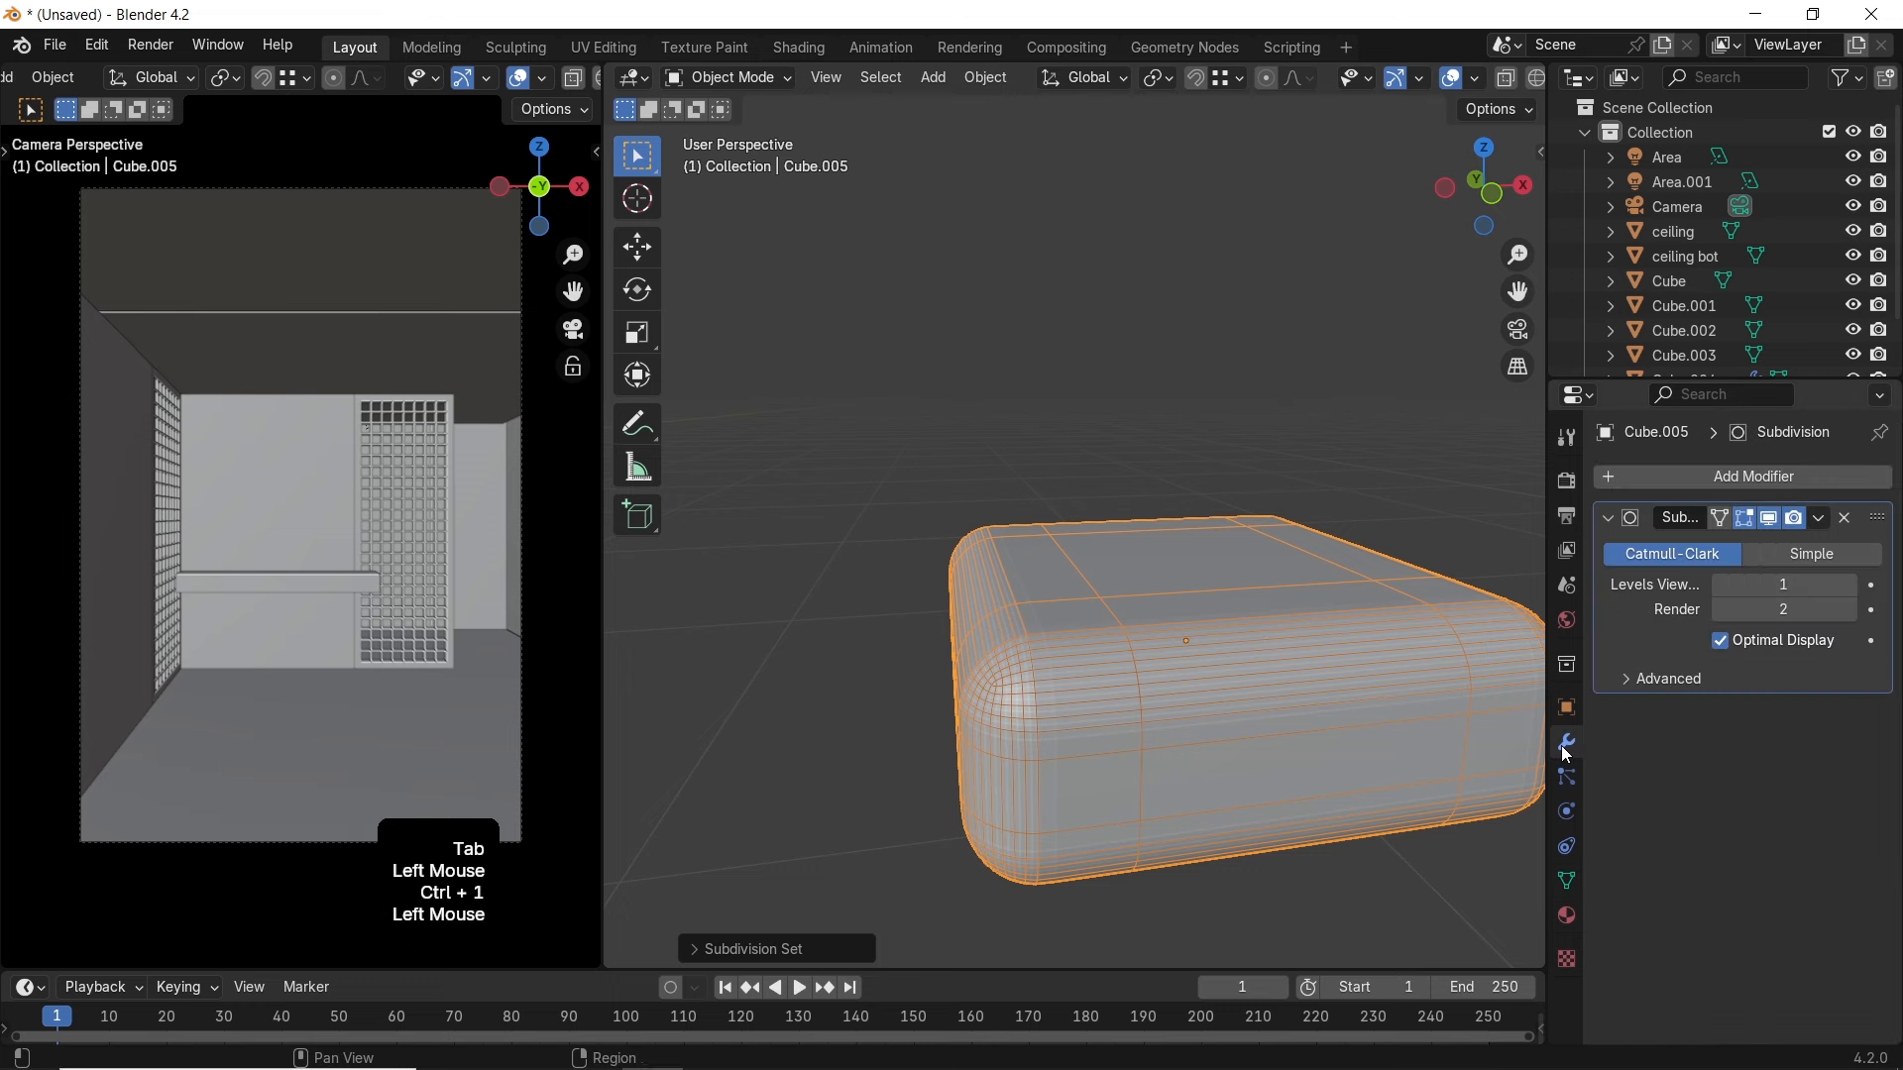
{"action": "middle_click_drag", "start_coordinate": [1251, 705], "coordinate": [1286, 741]}
{"action": "middle_click_drag", "start_coordinate": [1239, 793], "coordinate": [1179, 609], "text": "shift"}
{"action": "left_click", "coordinate": [1180, 607]}
{"action": "right_click", "coordinate": [1181, 582]}
{"action": "left_click", "coordinate": [1184, 574]}
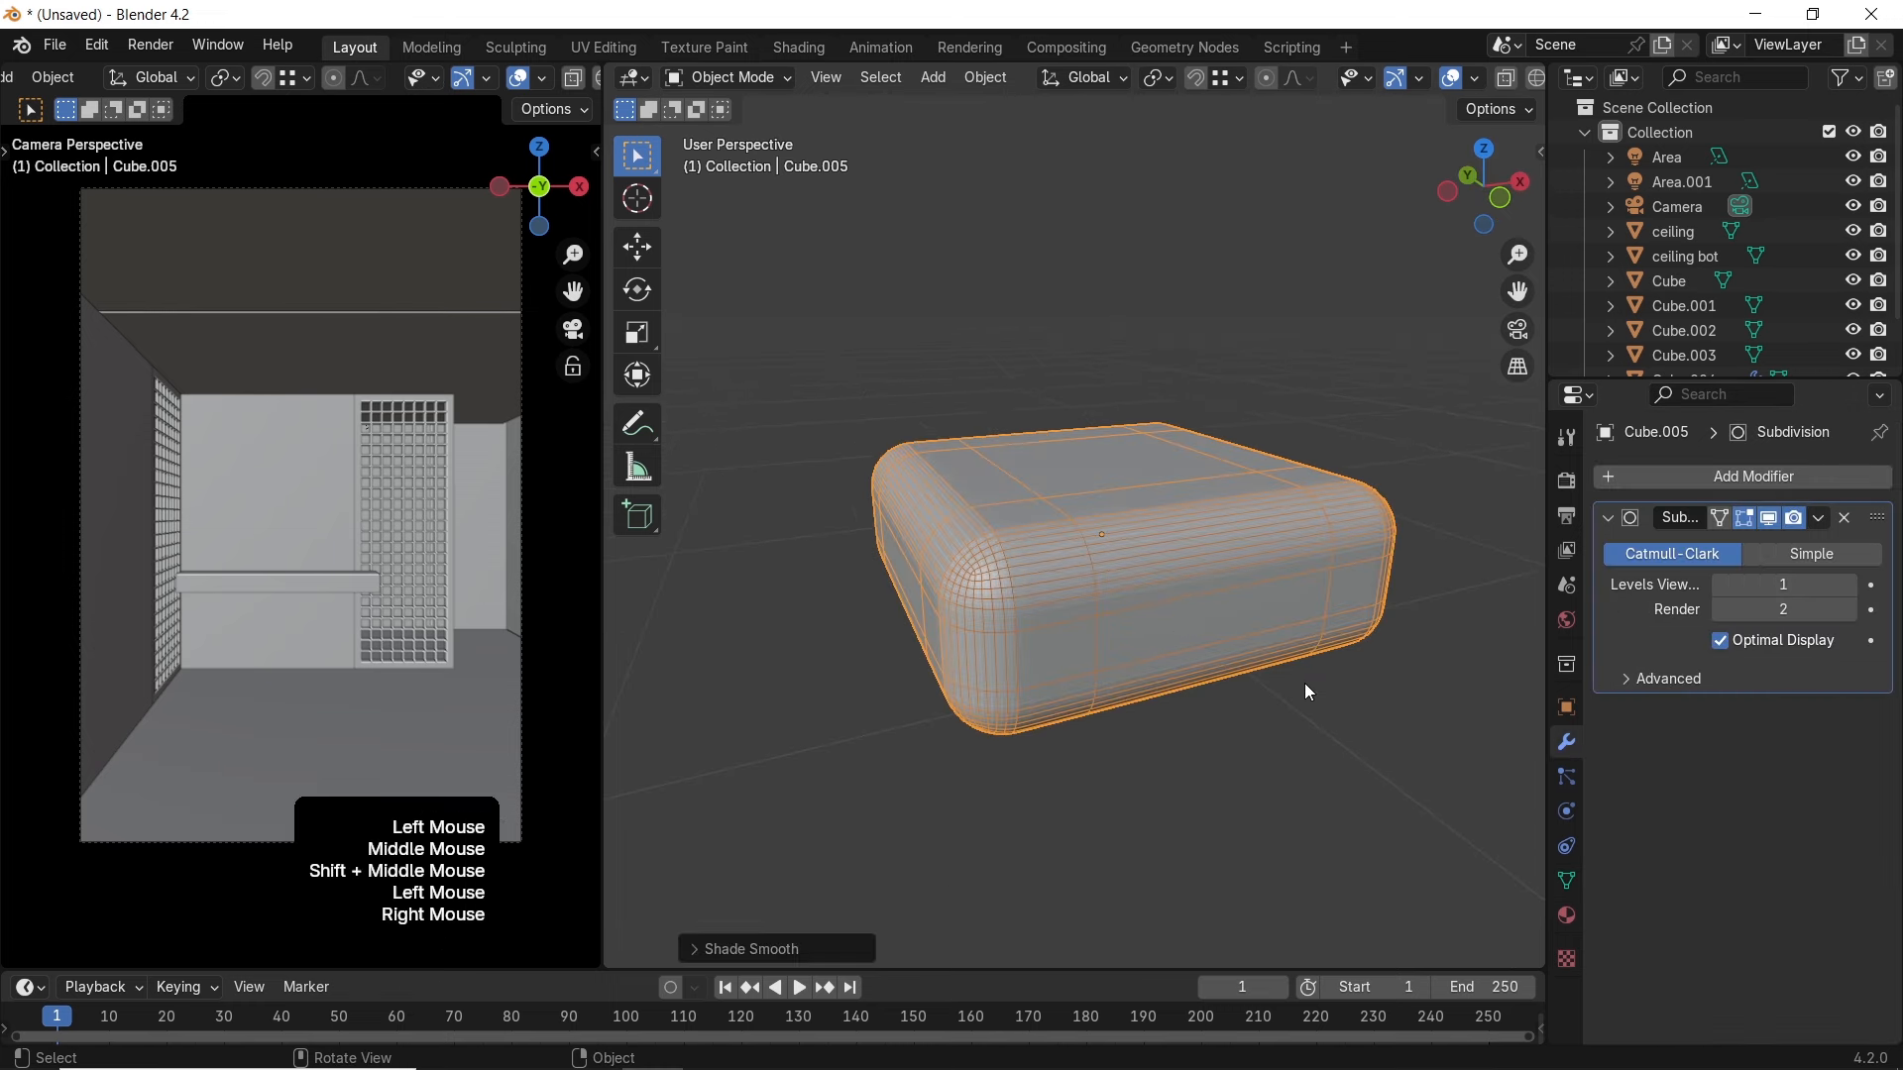
Delete the stray object near the rounded box
{"action": "left_click", "coordinate": [1306, 683]}
{"action": "scroll", "coordinate": [1292, 594], "scroll_direction": "down", "scroll_amount": 2}
{"action": "key", "text": "x"}
Snap the 3D cursor to the rounded box and add a cube there, scaled down to fit inside the box's outline
{"action": "left_click", "coordinate": [1098, 539]}
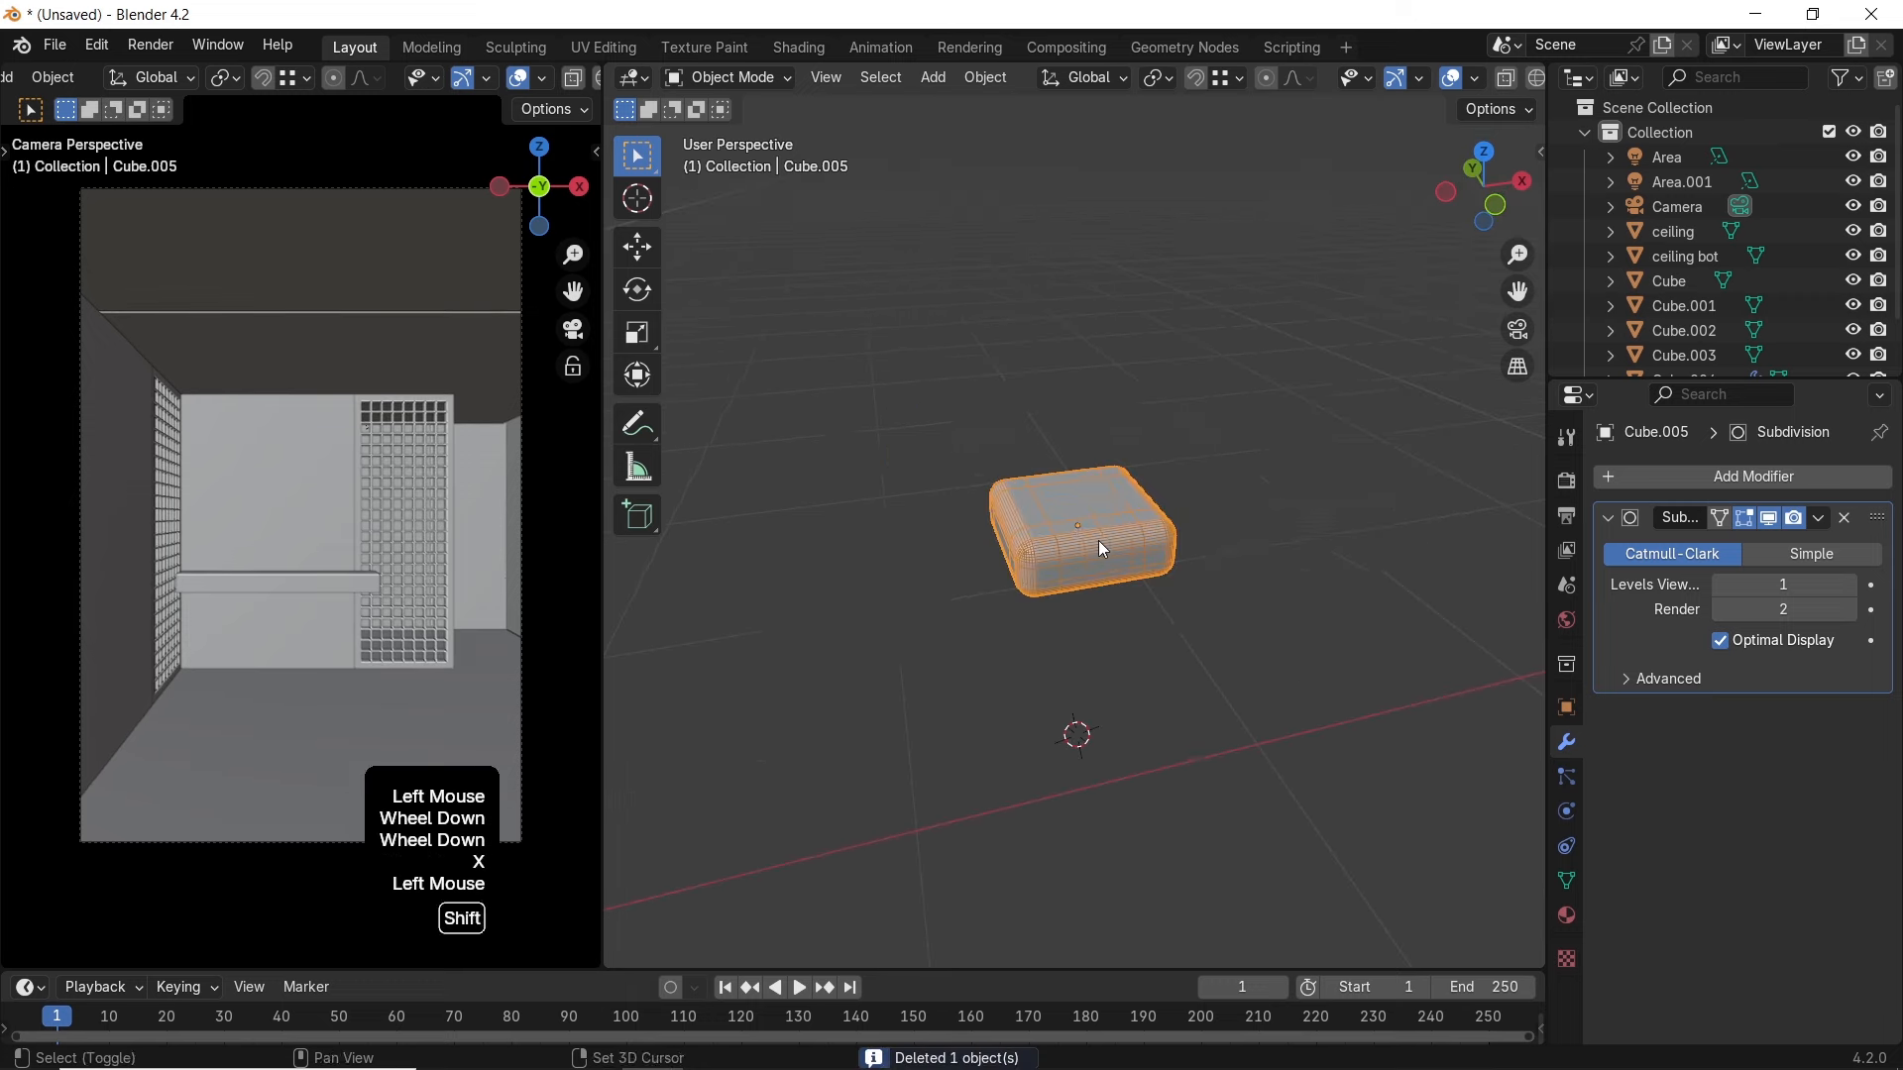
{"action": "key", "text": "shift+s"}
{"action": "key", "text": "shift+a"}
{"action": "mouse_move", "coordinate": [1241, 591]}
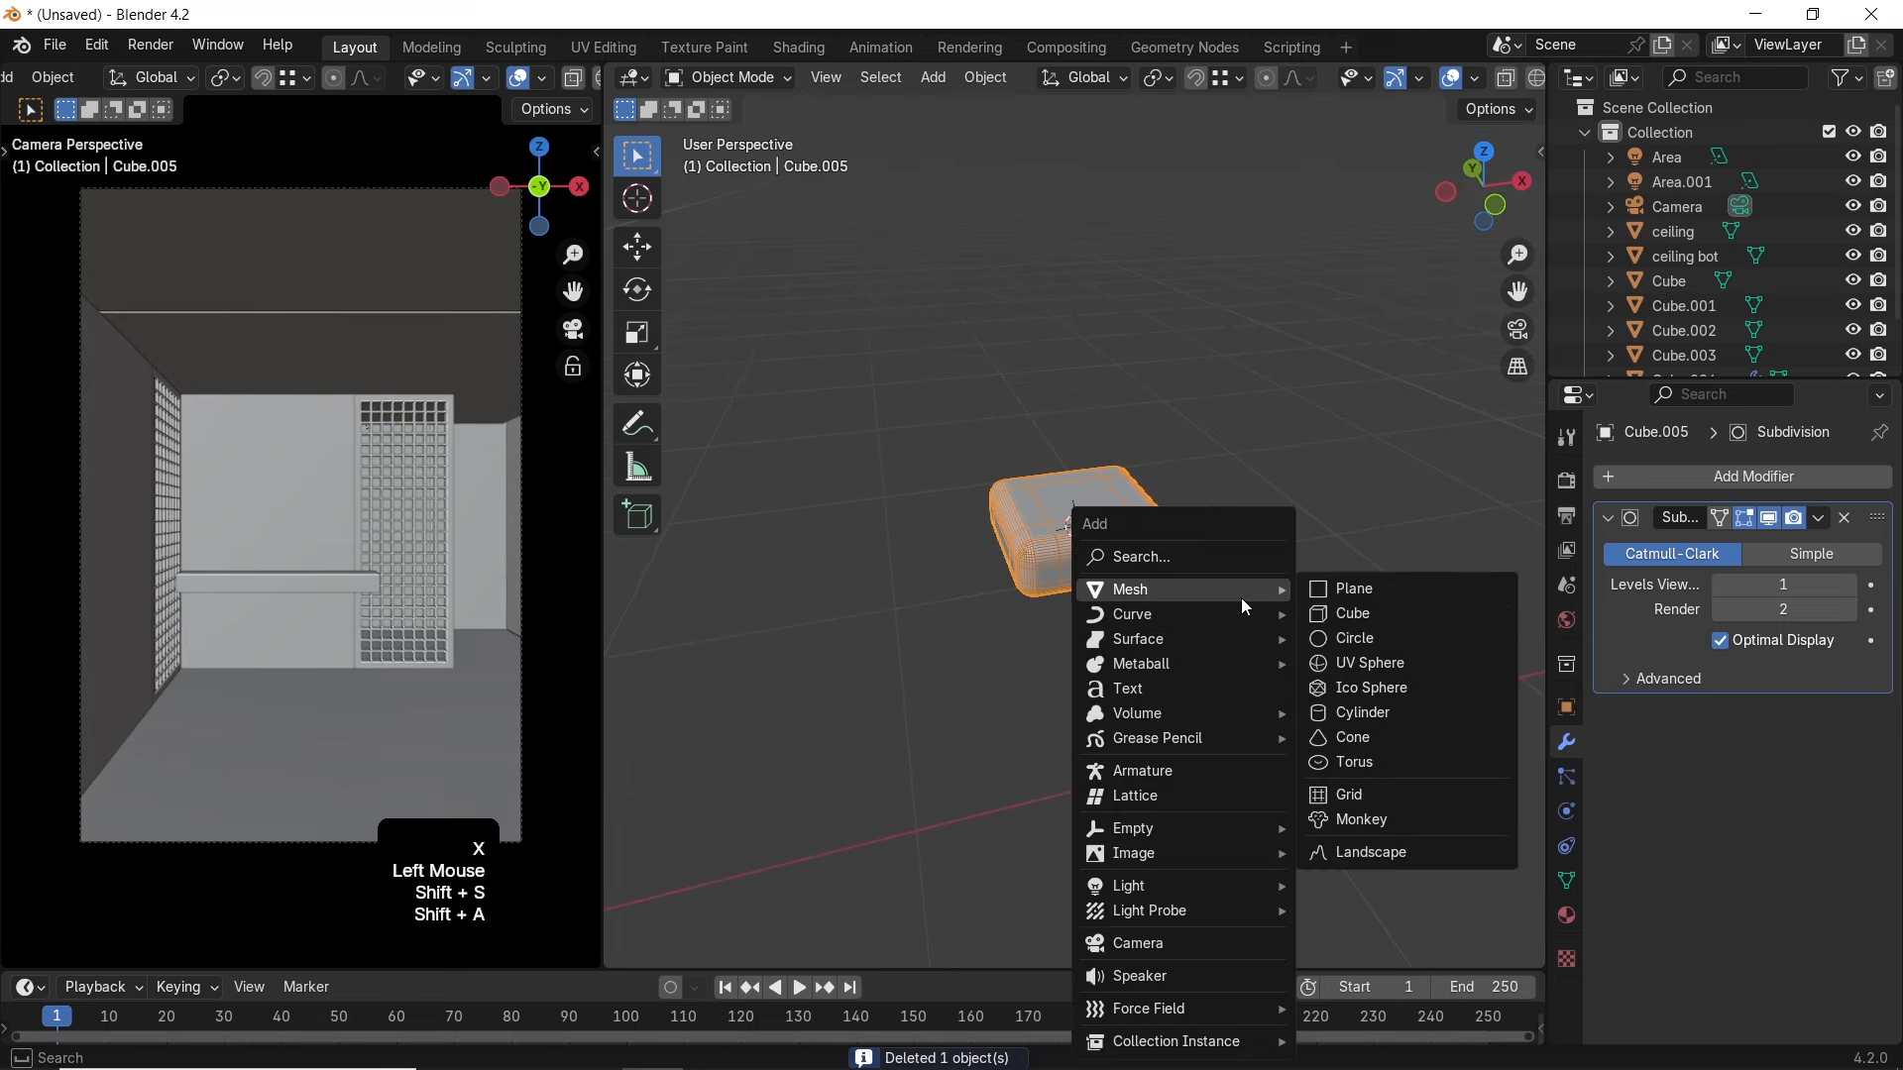
{"action": "left_click", "coordinate": [1328, 610]}
{"action": "key", "text": "s"}
{"action": "left_click", "coordinate": [1117, 563]}
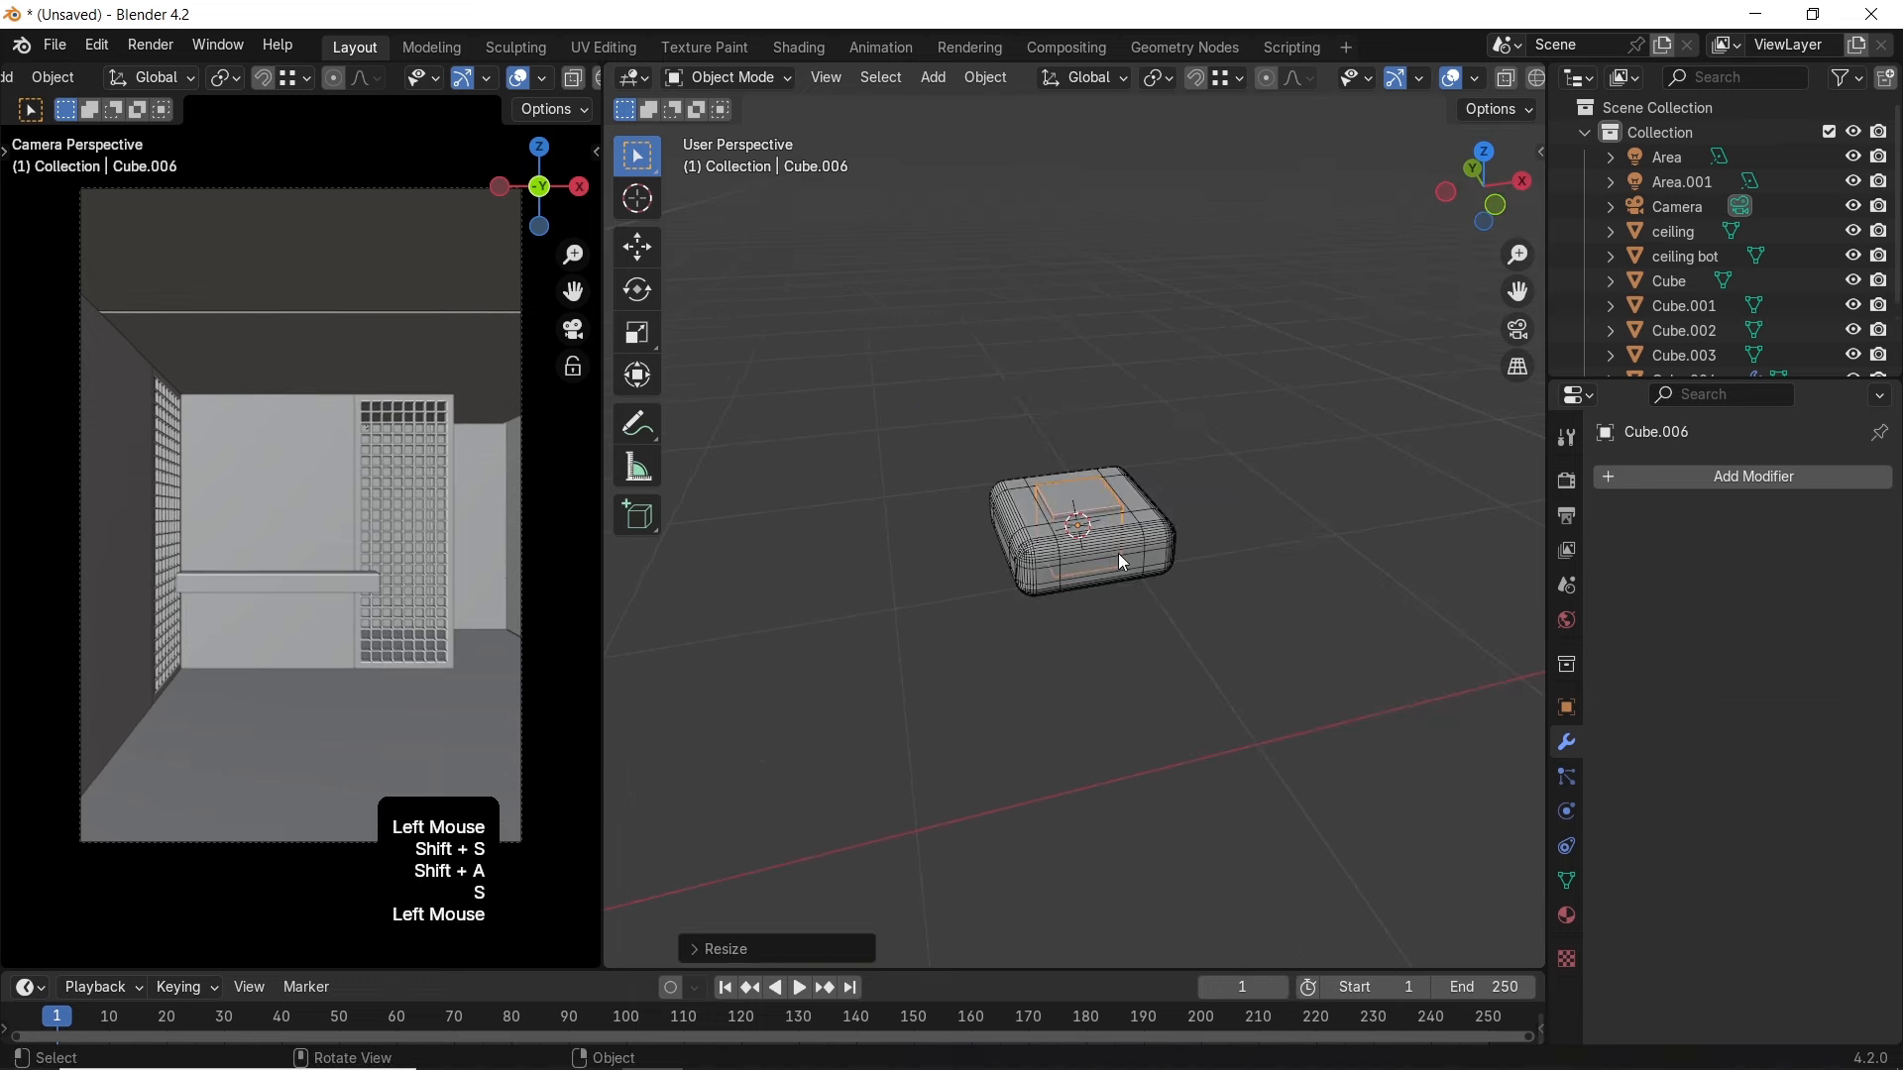
In top view, shrink the new cube and stretch it along X into a thin bar about half the rounded box's width
{"action": "key", "text": "KP_7"}
{"action": "middle_click_drag", "start_coordinate": [1096, 756], "coordinate": [1126, 505], "text": "shift"}
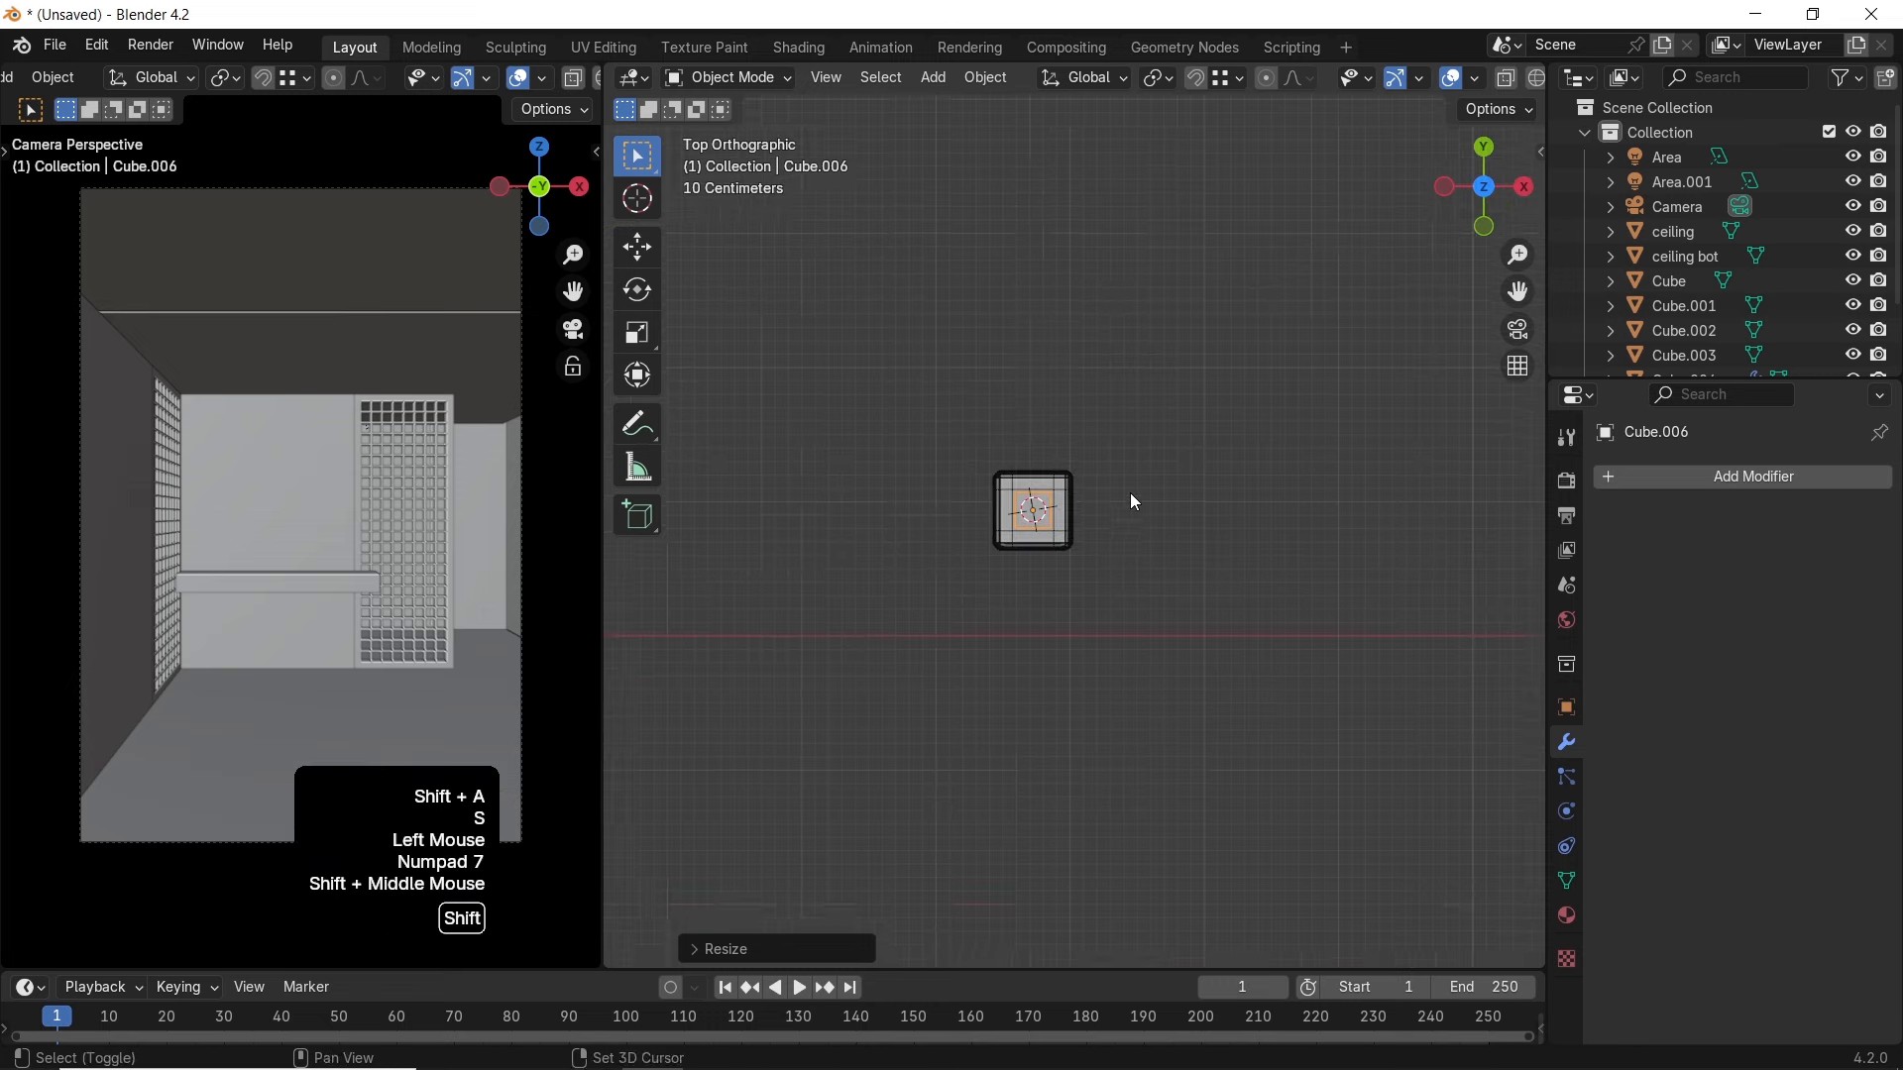
{"action": "scroll", "coordinate": [1120, 515], "scroll_direction": "up", "scroll_amount": 4}
{"action": "middle_click_drag", "start_coordinate": [996, 535], "coordinate": [1114, 531], "text": "shift"}
{"action": "scroll", "coordinate": [1210, 545], "scroll_direction": "up", "scroll_amount": 2}
{"action": "scroll", "coordinate": [1270, 565], "scroll_direction": "up", "scroll_amount": 1}
{"action": "key", "text": "s"}
{"action": "left_click", "coordinate": [1062, 480]}
{"action": "key", "text": "s"}
{"action": "left_click", "coordinate": [1102, 482]}
{"action": "key", "text": "s"}
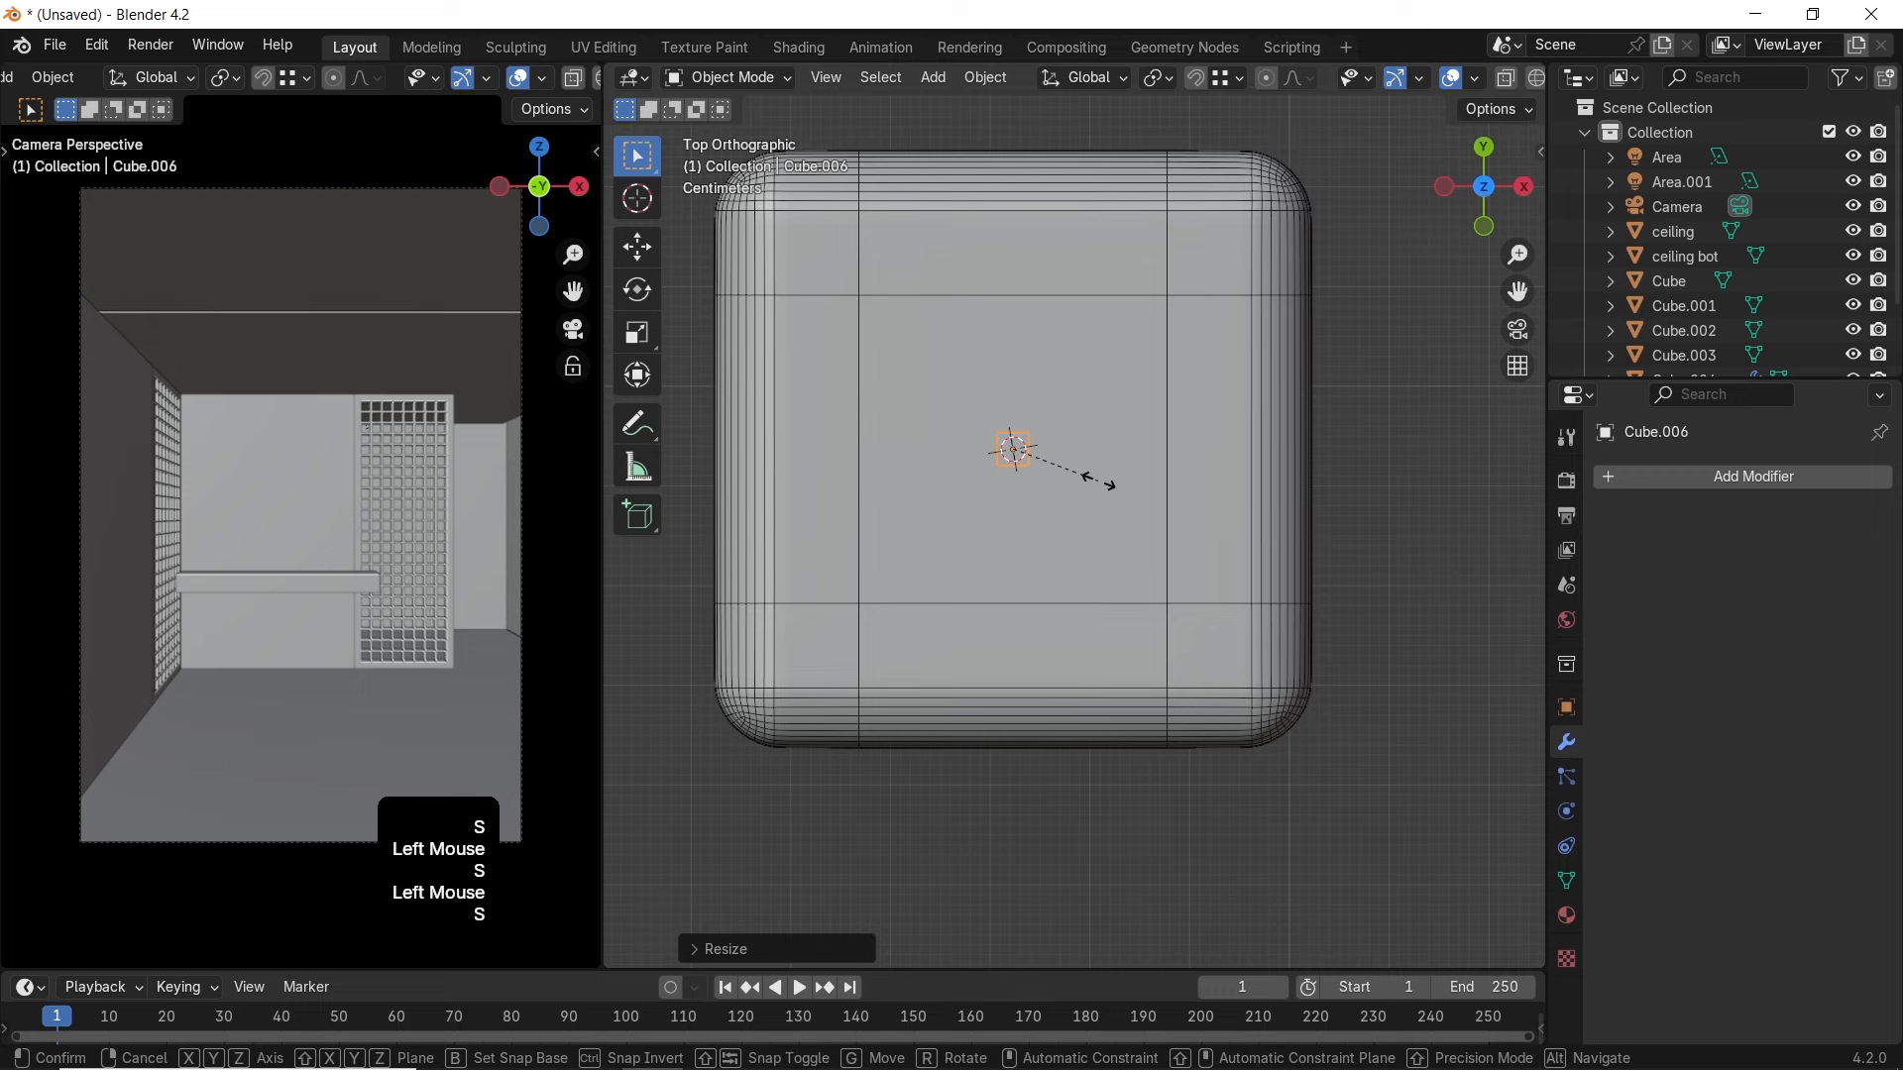
{"action": "key", "text": "x"}
{"action": "left_click", "coordinate": [921, 588]}
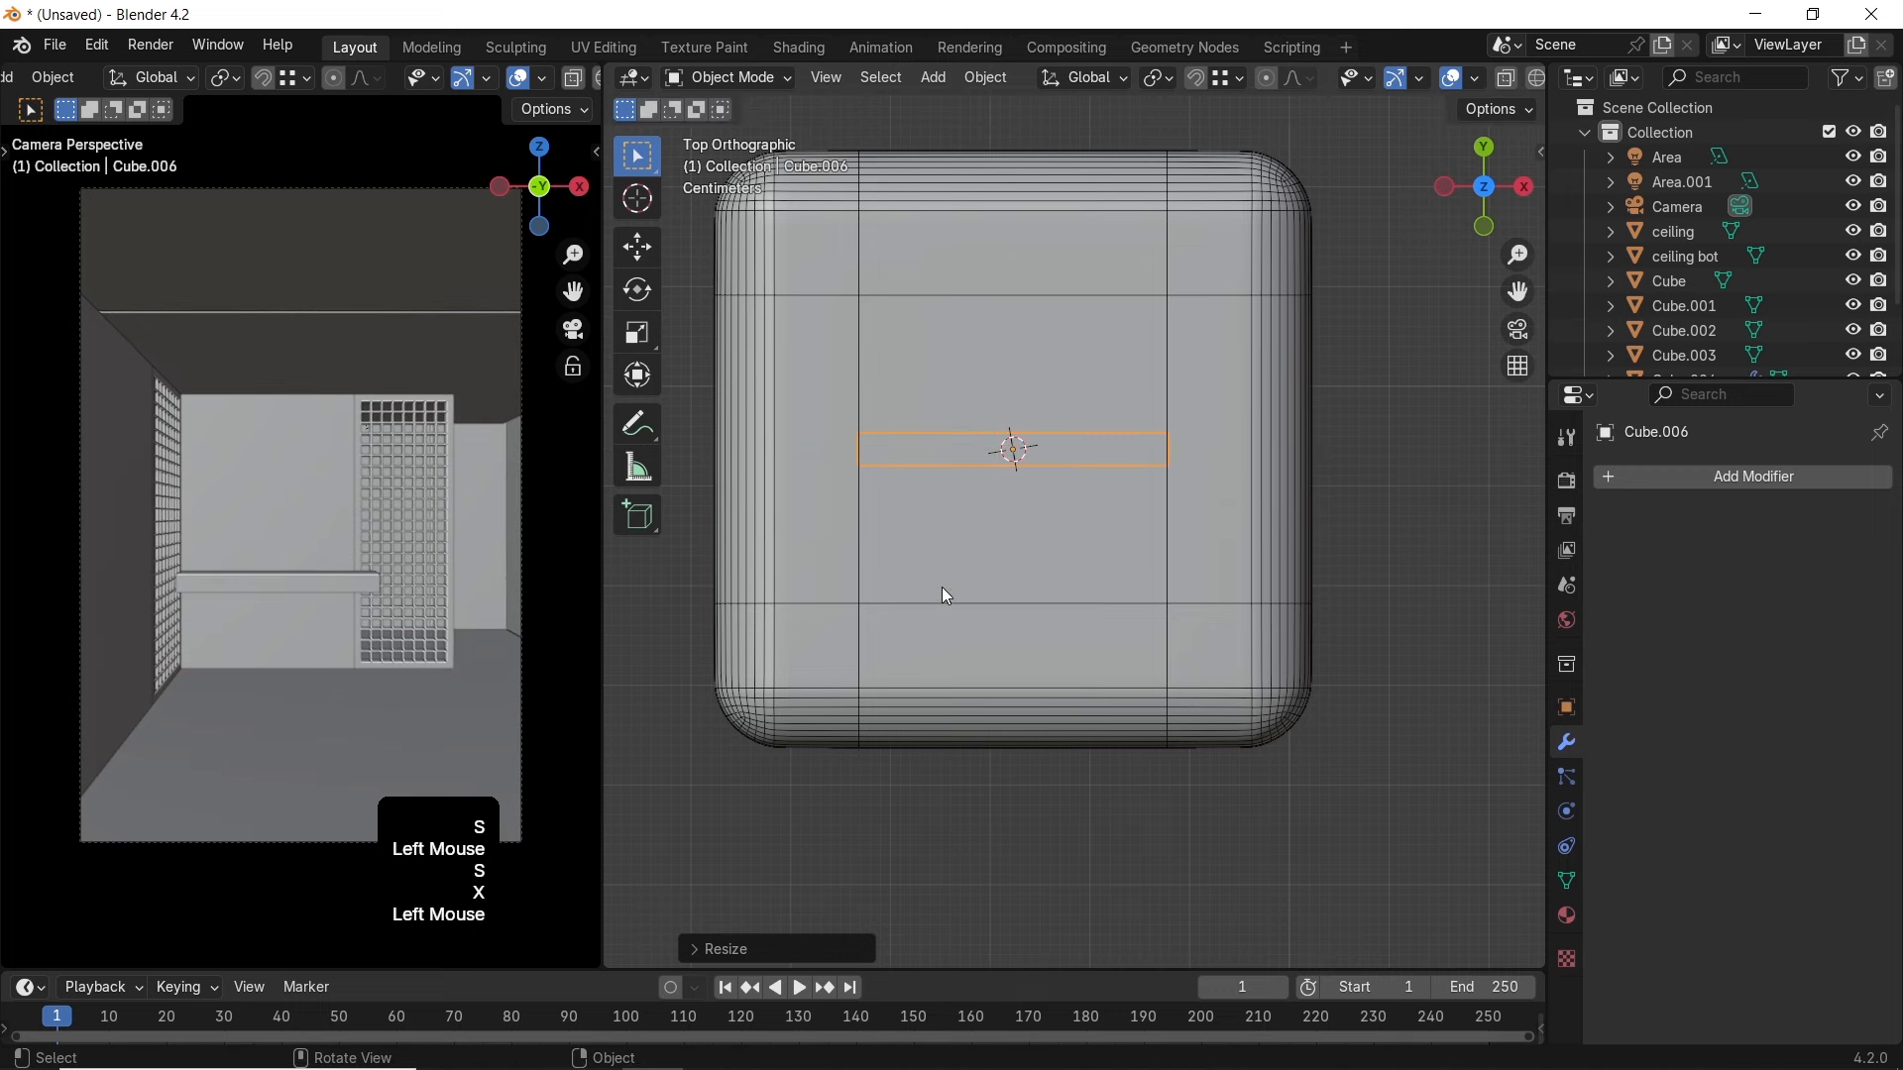
Move the thin bar about 0.157 m along negative Y and place a duplicate about 0.471 m along positive Y, beyond the rounded box's rear edge
{"action": "key", "text": "g"}
{"action": "key", "text": "y"}
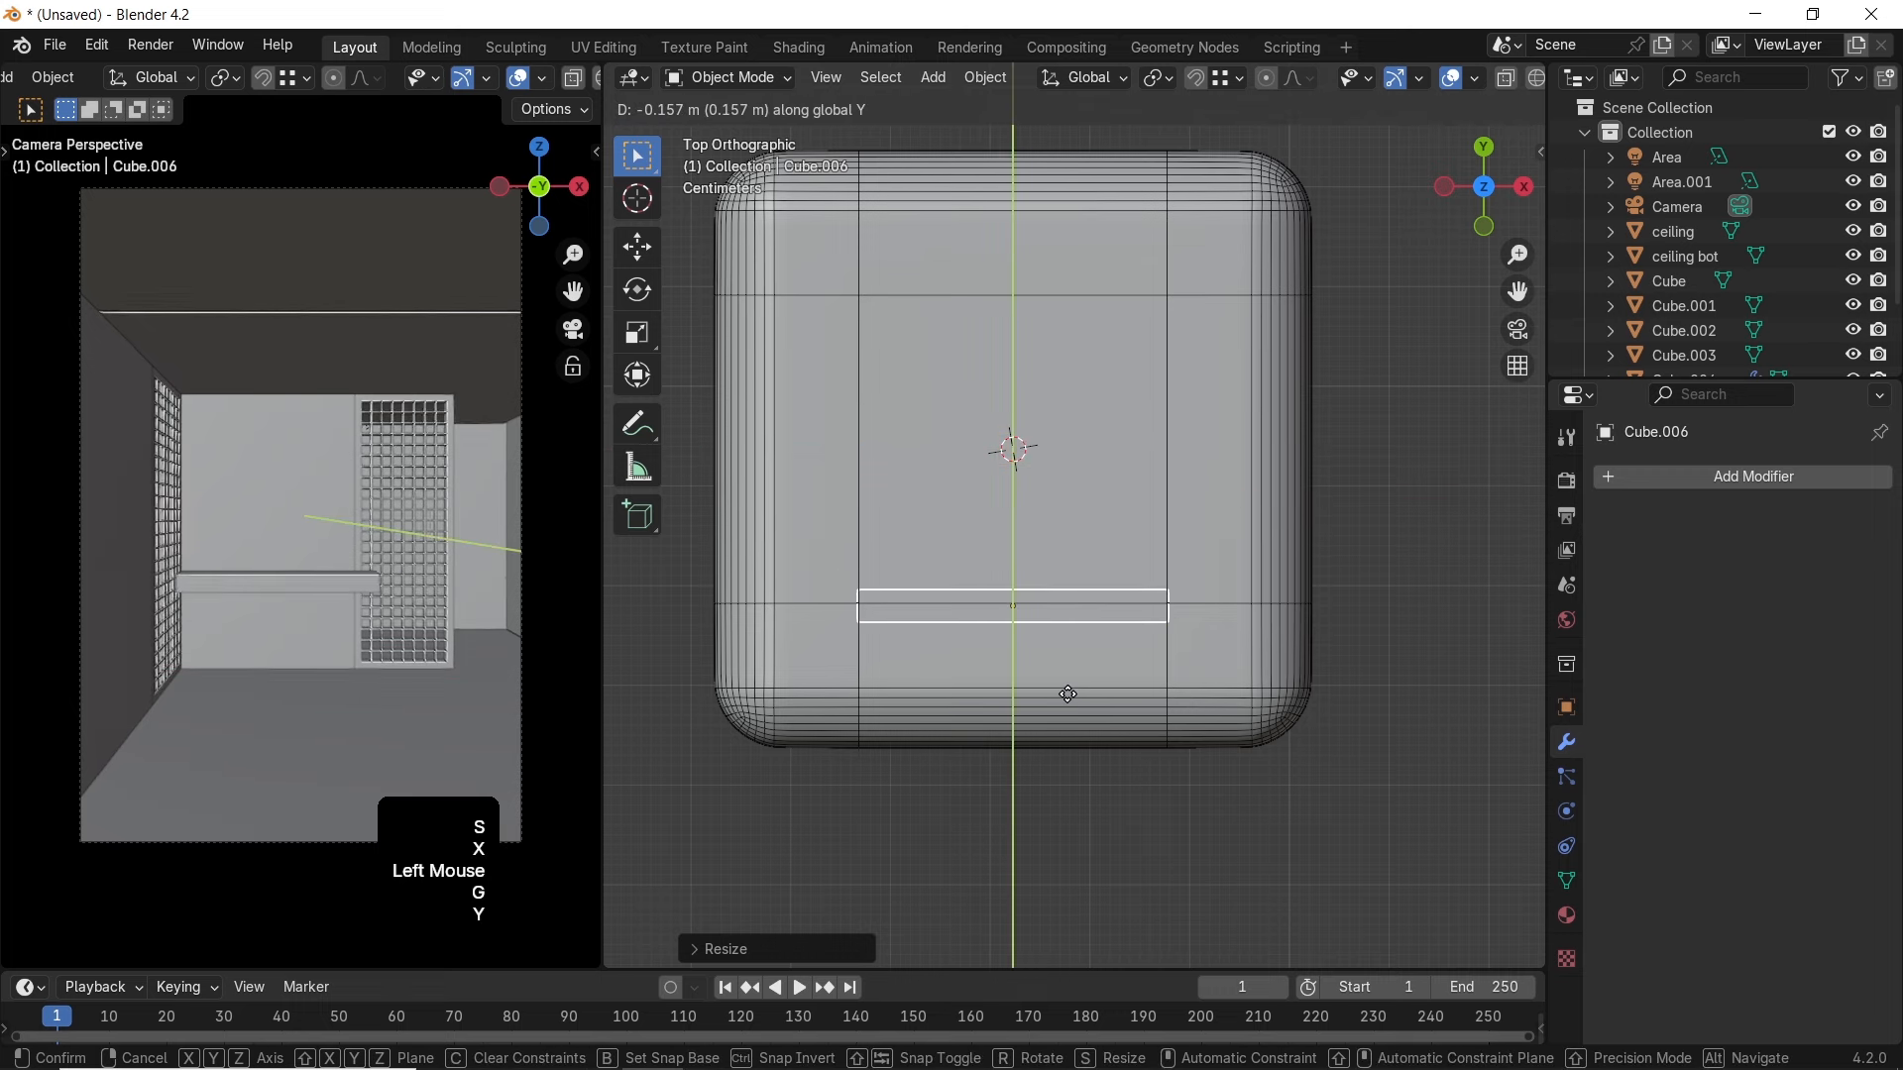
{"action": "left_click", "coordinate": [1118, 692]}
{"action": "key", "text": "shift+d"}
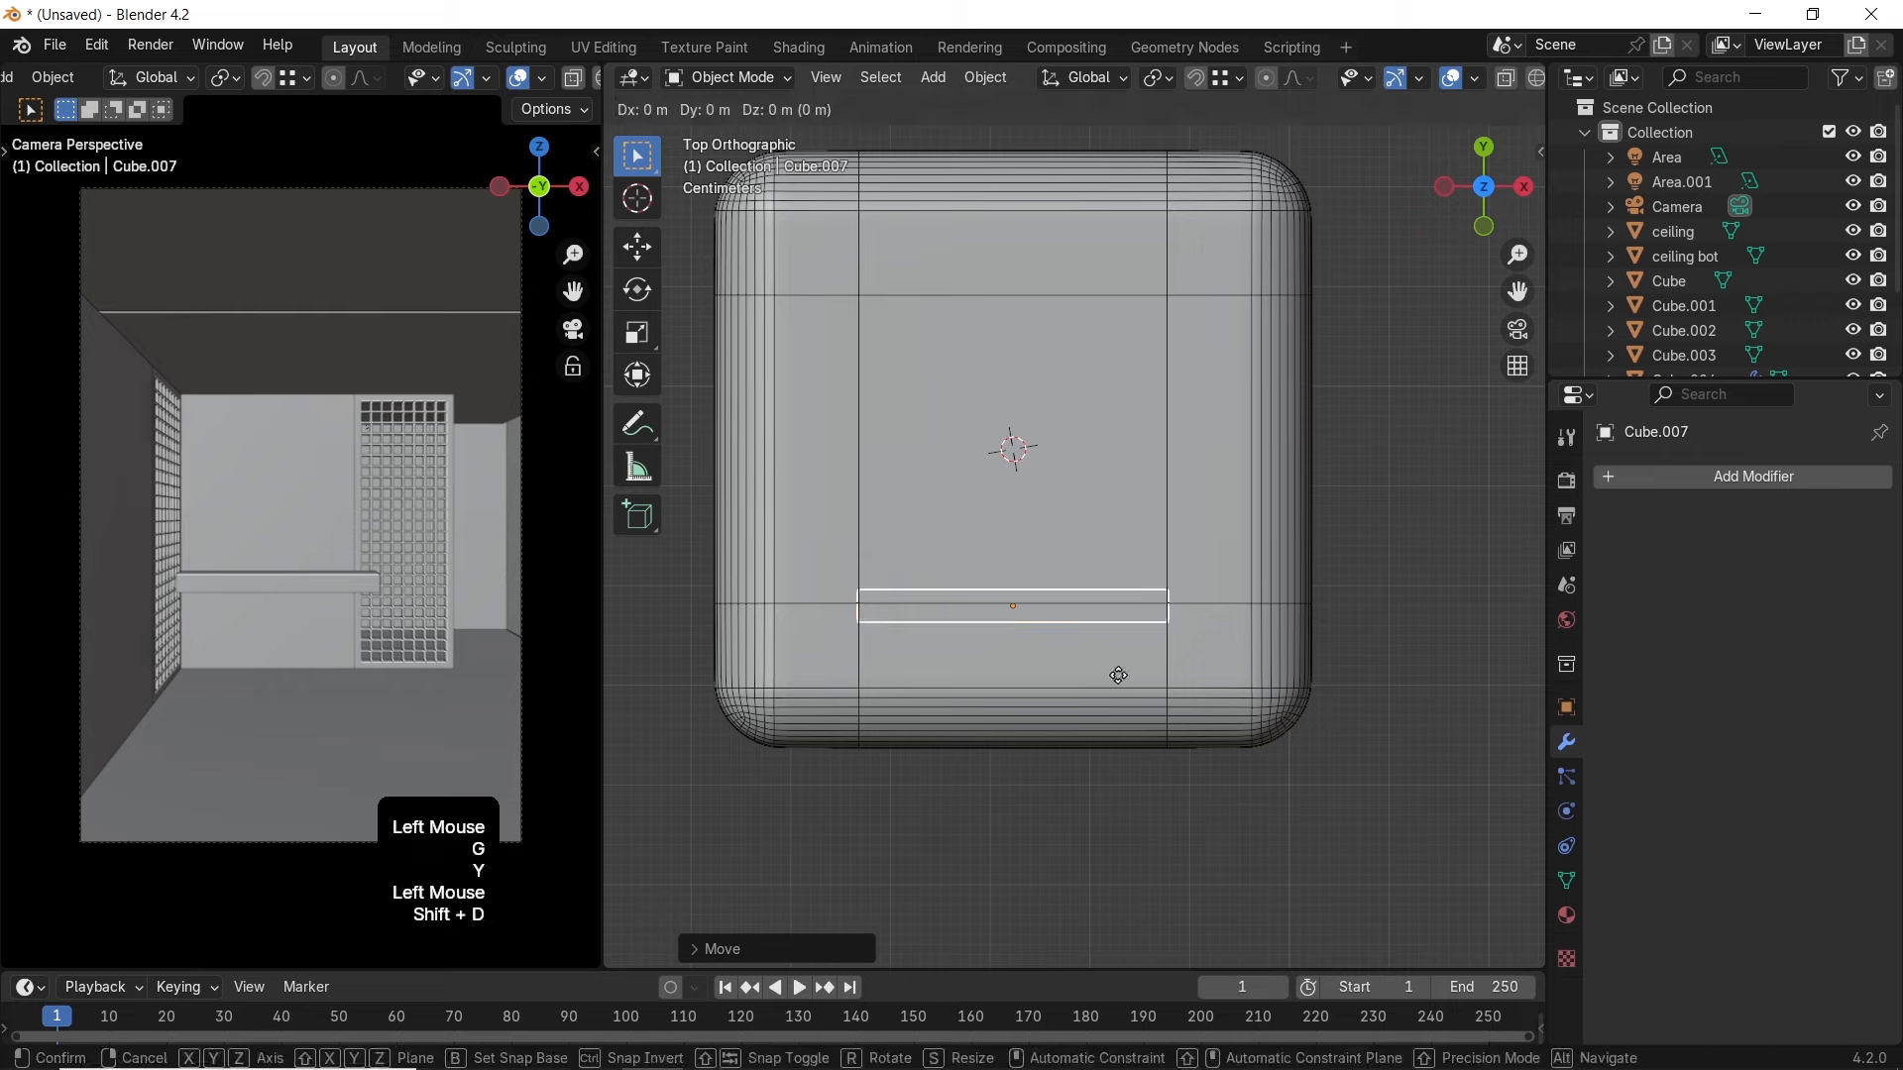
{"action": "key", "text": "y"}
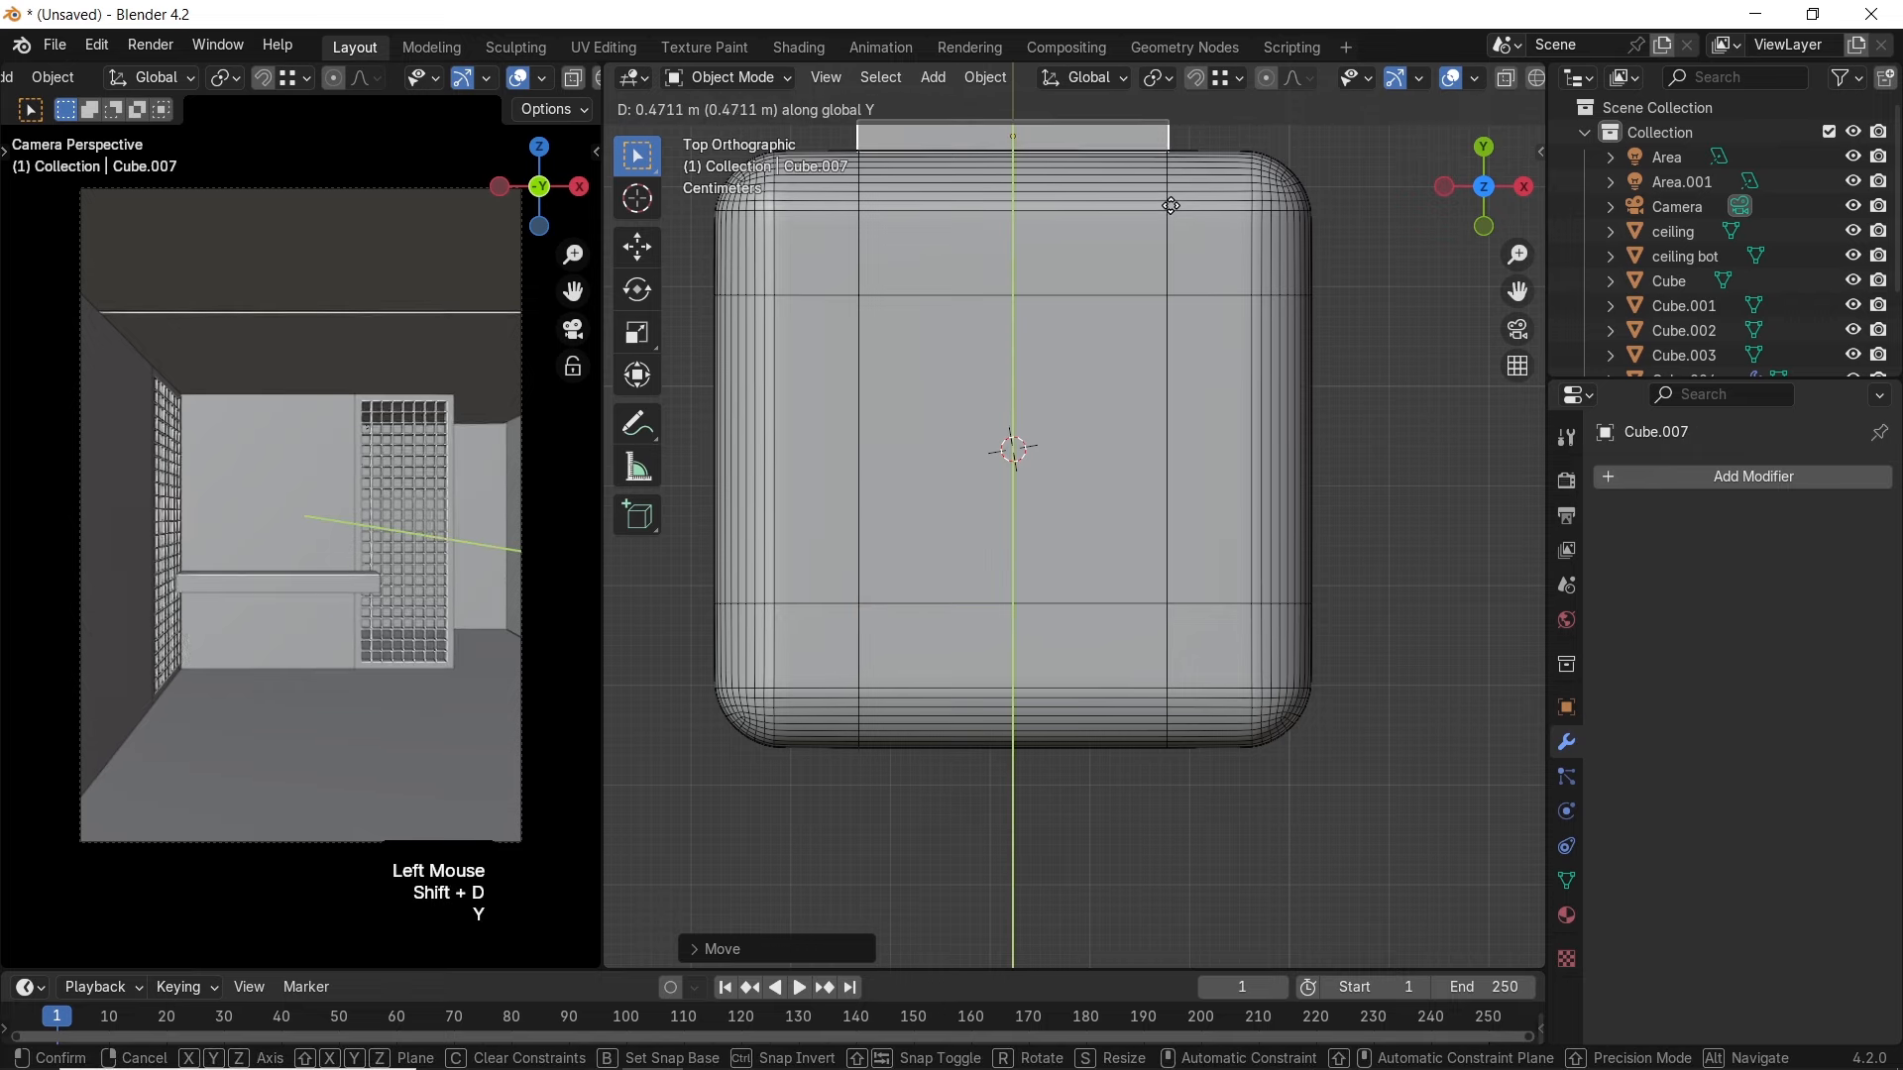
{"action": "left_click", "coordinate": [1171, 203]}
Stretch the rear bar along X to match the rounded box's full width
{"action": "middle_click_drag", "start_coordinate": [1140, 248], "coordinate": [1253, 318], "text": "shift"}
{"action": "key", "text": "s"}
{"action": "key", "text": "x"}
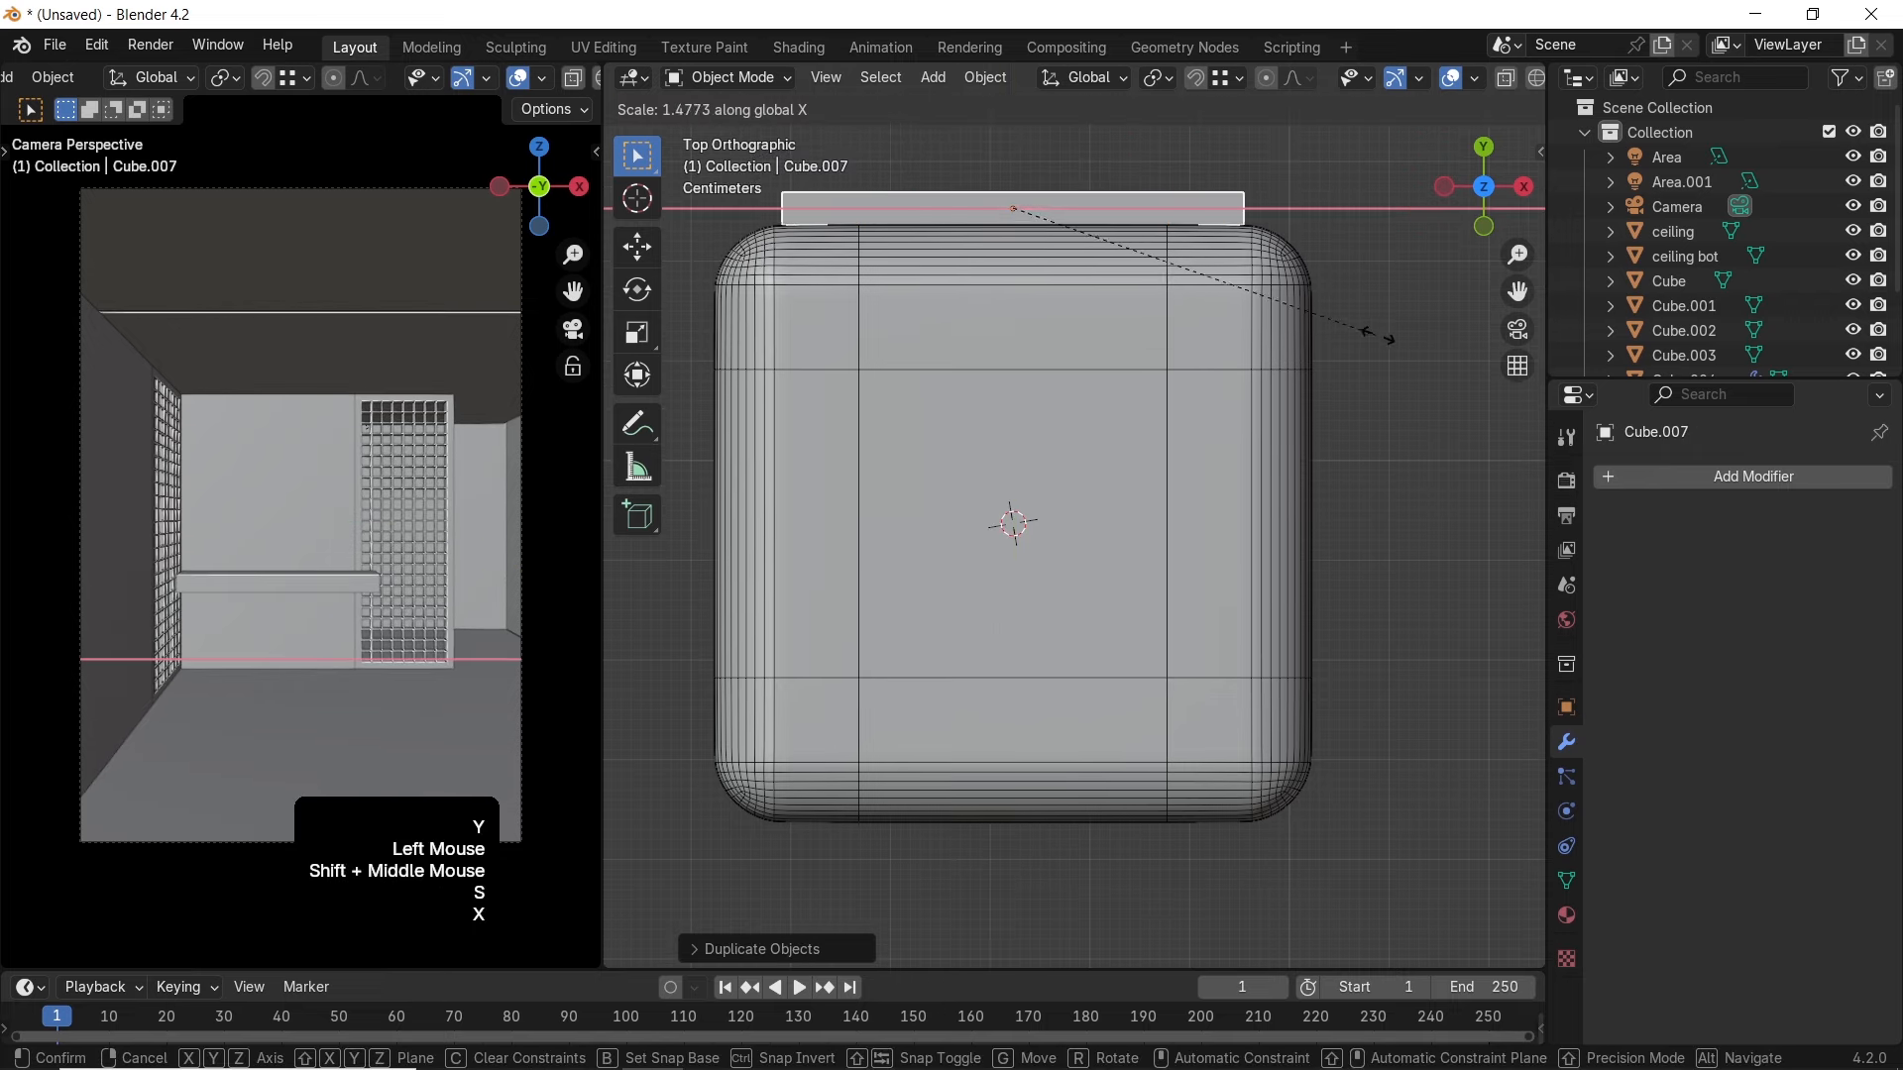
{"action": "left_click", "coordinate": [1482, 352]}
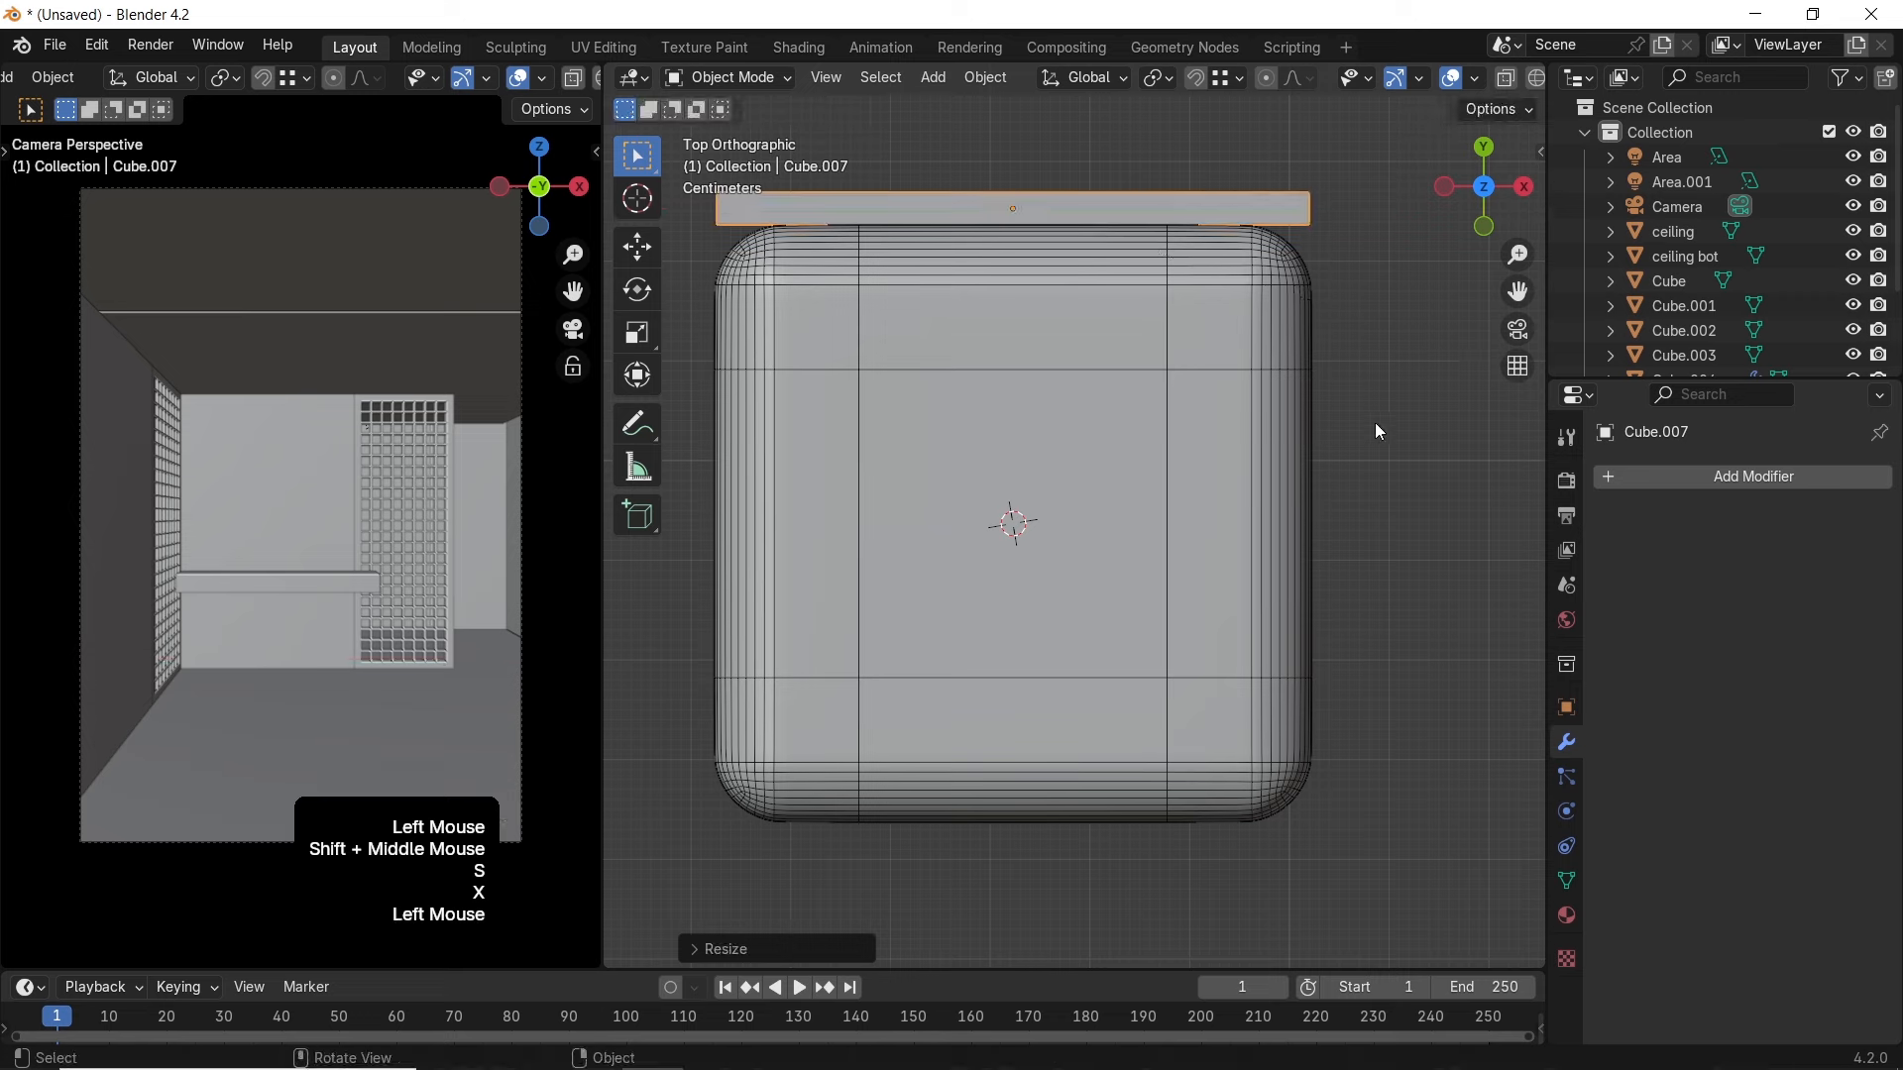
Select both thin bars through wireframe display and move them down along Z until they sit below the rounded box
{"action": "scroll", "coordinate": [1375, 423], "scroll_direction": "down", "scroll_amount": 2}
{"action": "middle_click_drag", "start_coordinate": [1376, 422], "coordinate": [1192, 510]}
{"action": "key", "text": "KP_Decimal"}
{"action": "scroll", "coordinate": [1126, 430], "scroll_direction": "down", "scroll_amount": 2}
{"action": "middle_click_drag", "start_coordinate": [1121, 589], "coordinate": [1107, 484]}
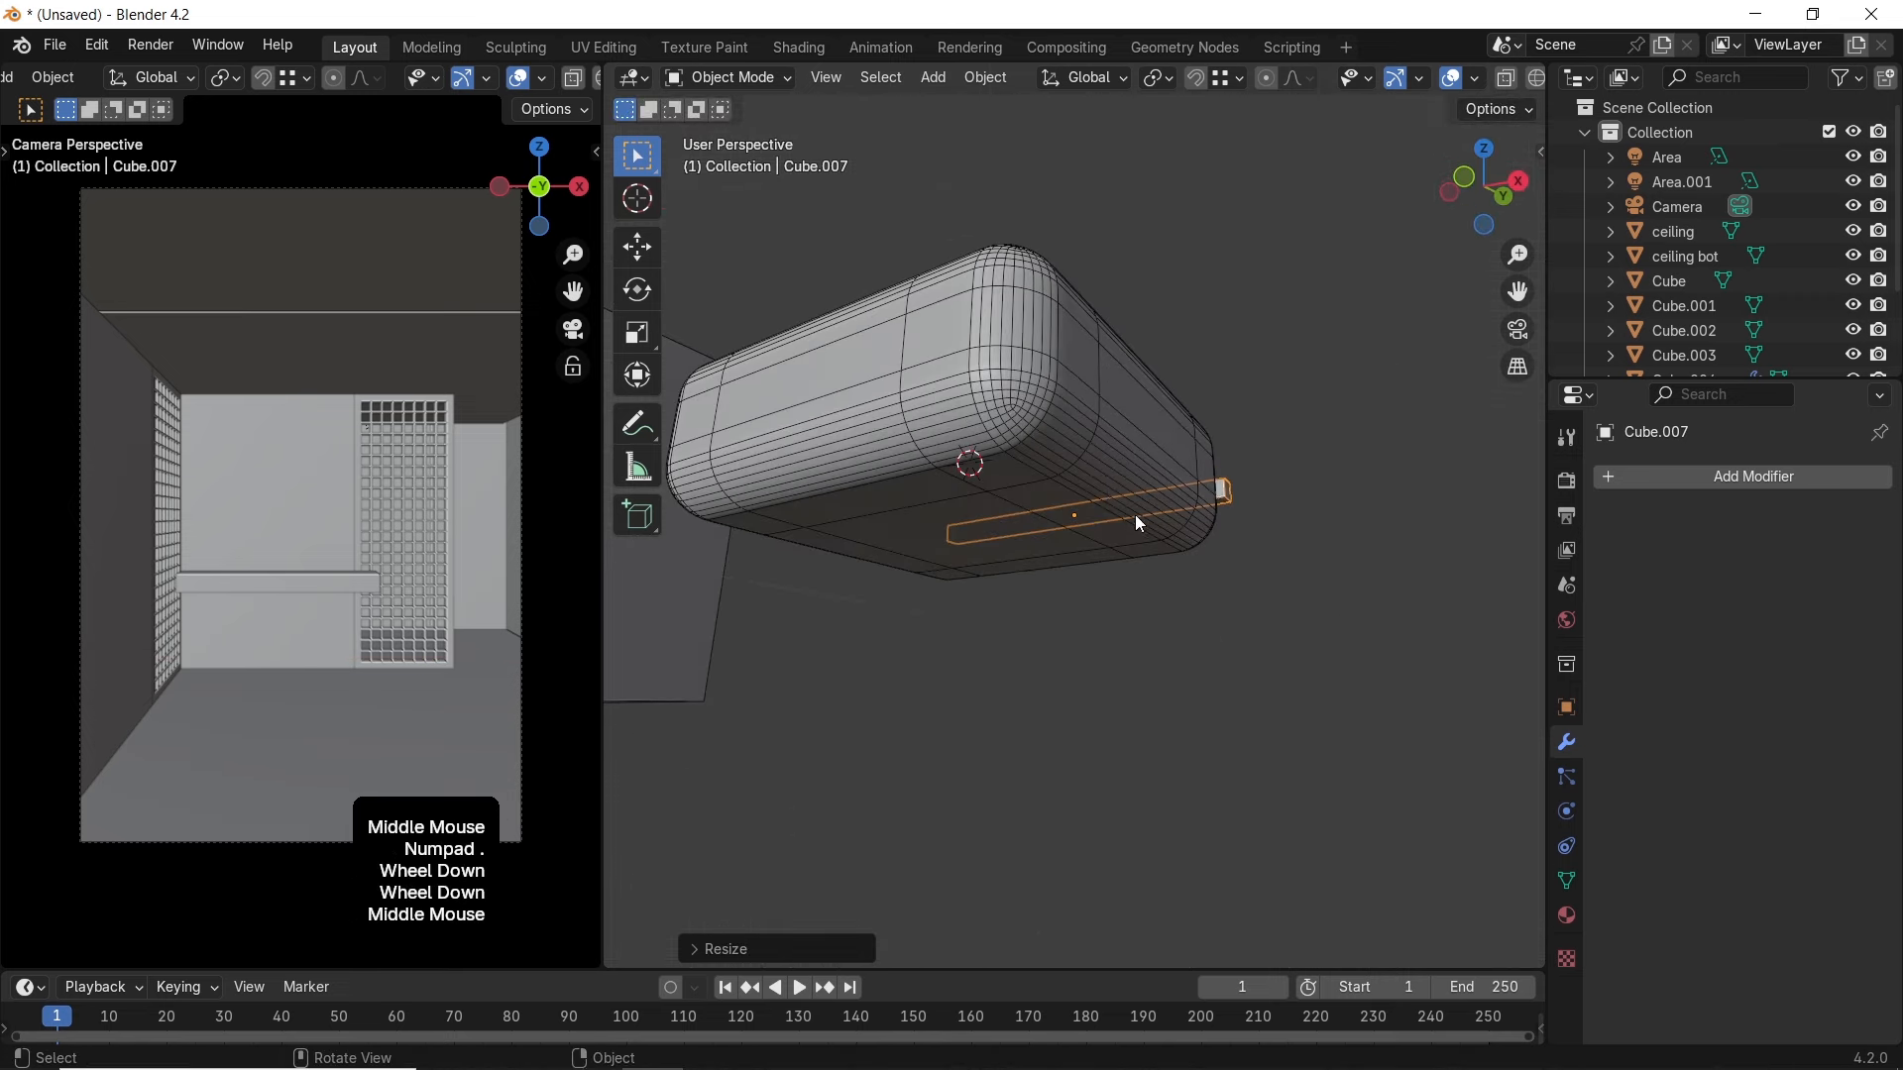
{"action": "key", "text": "z"}
{"action": "left_click", "coordinate": [962, 396], "text": "shift"}
{"action": "left_click", "coordinate": [969, 397]}
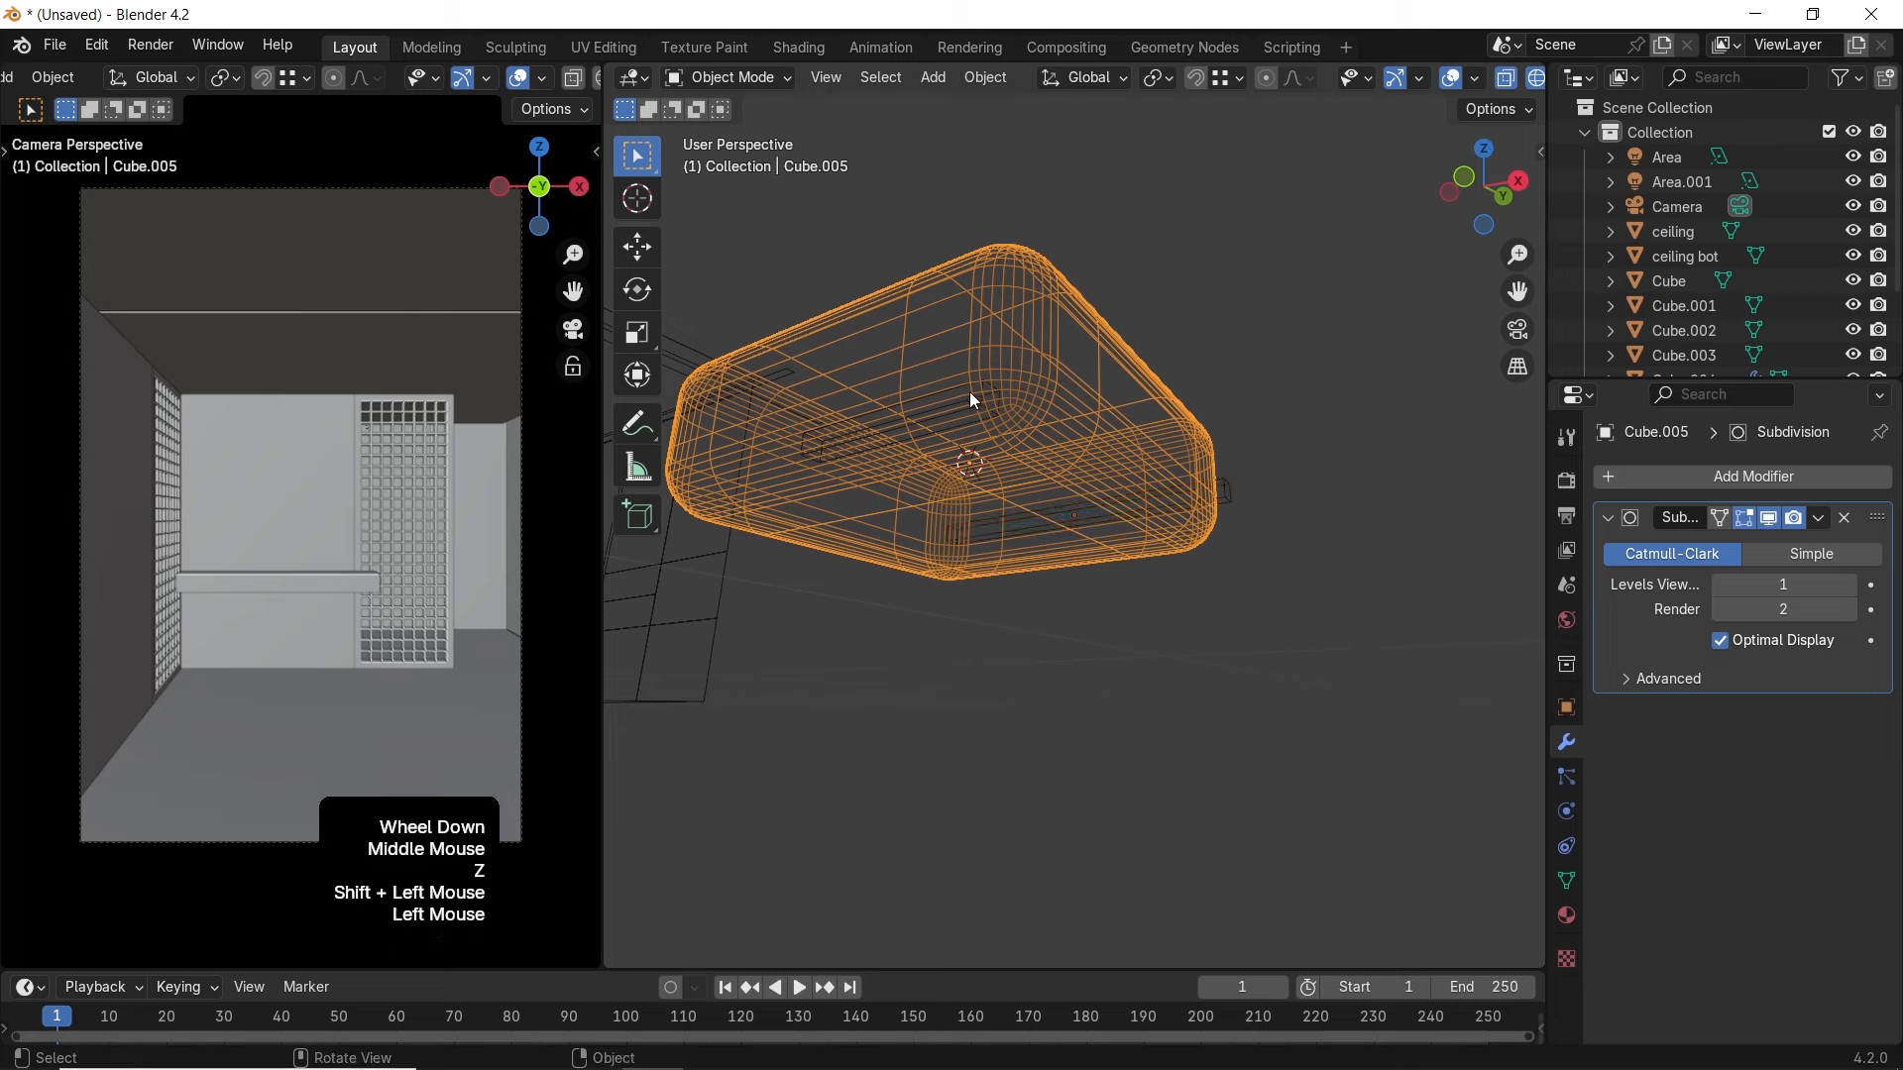
{"action": "left_click", "coordinate": [960, 395]}
{"action": "left_click", "coordinate": [1227, 493], "text": "shift"}
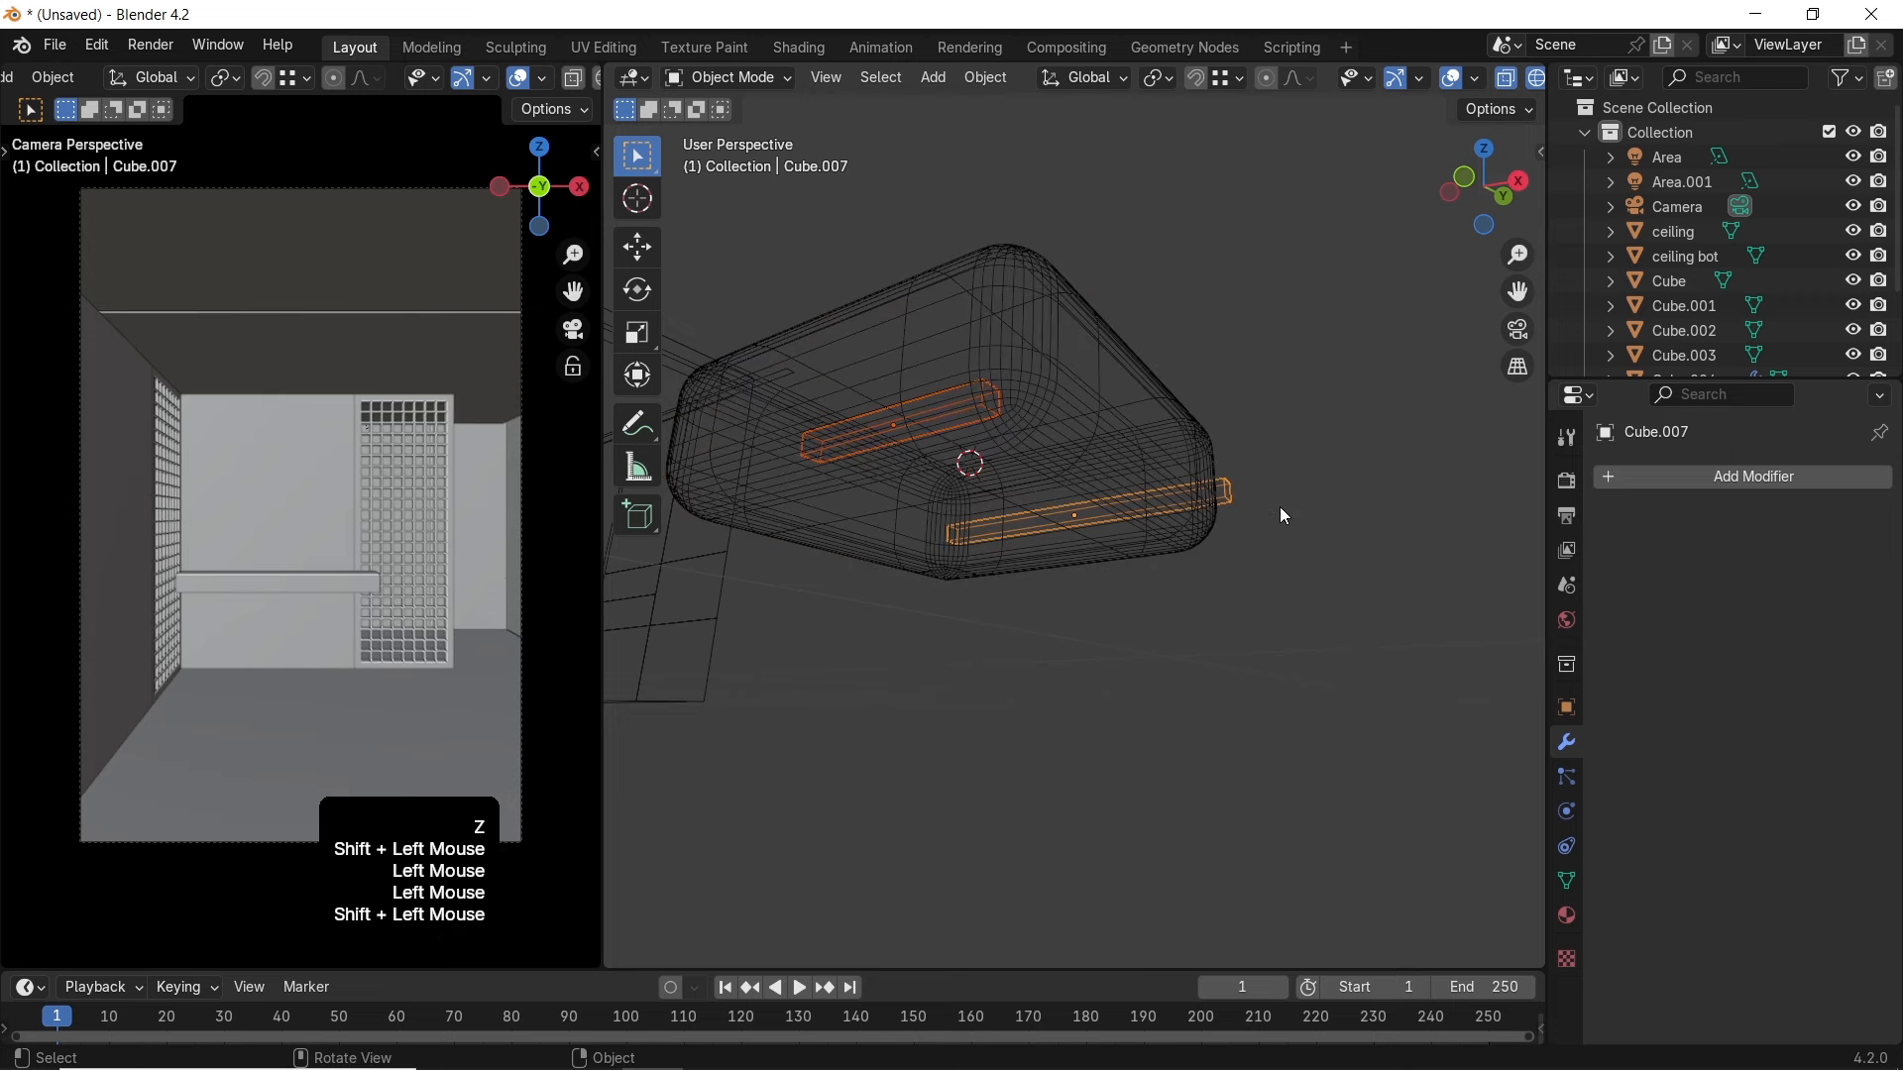
{"action": "key", "text": "g"}
{"action": "key", "text": "z"}
{"action": "left_click", "coordinate": [1281, 611]}
{"action": "mouse_move", "coordinate": [1281, 611]}
{"action": "middle_mouse_down"}
{"action": "mouse_move", "coordinate": [1108, 633]}
{"action": "mouse_move", "coordinate": [1068, 593]}
{"action": "mouse_move", "coordinate": [1123, 499]}
{"action": "middle_mouse_up"}
{"action": "key", "text": "z"}
{"action": "left_click", "coordinate": [1151, 600]}
Edit both bars together and pull their bottom faces down along Z to the floor line, turning them into upright panels
{"action": "left_click", "coordinate": [1028, 471]}
{"action": "left_click", "coordinate": [1021, 445]}
{"action": "key", "text": "Tab"}
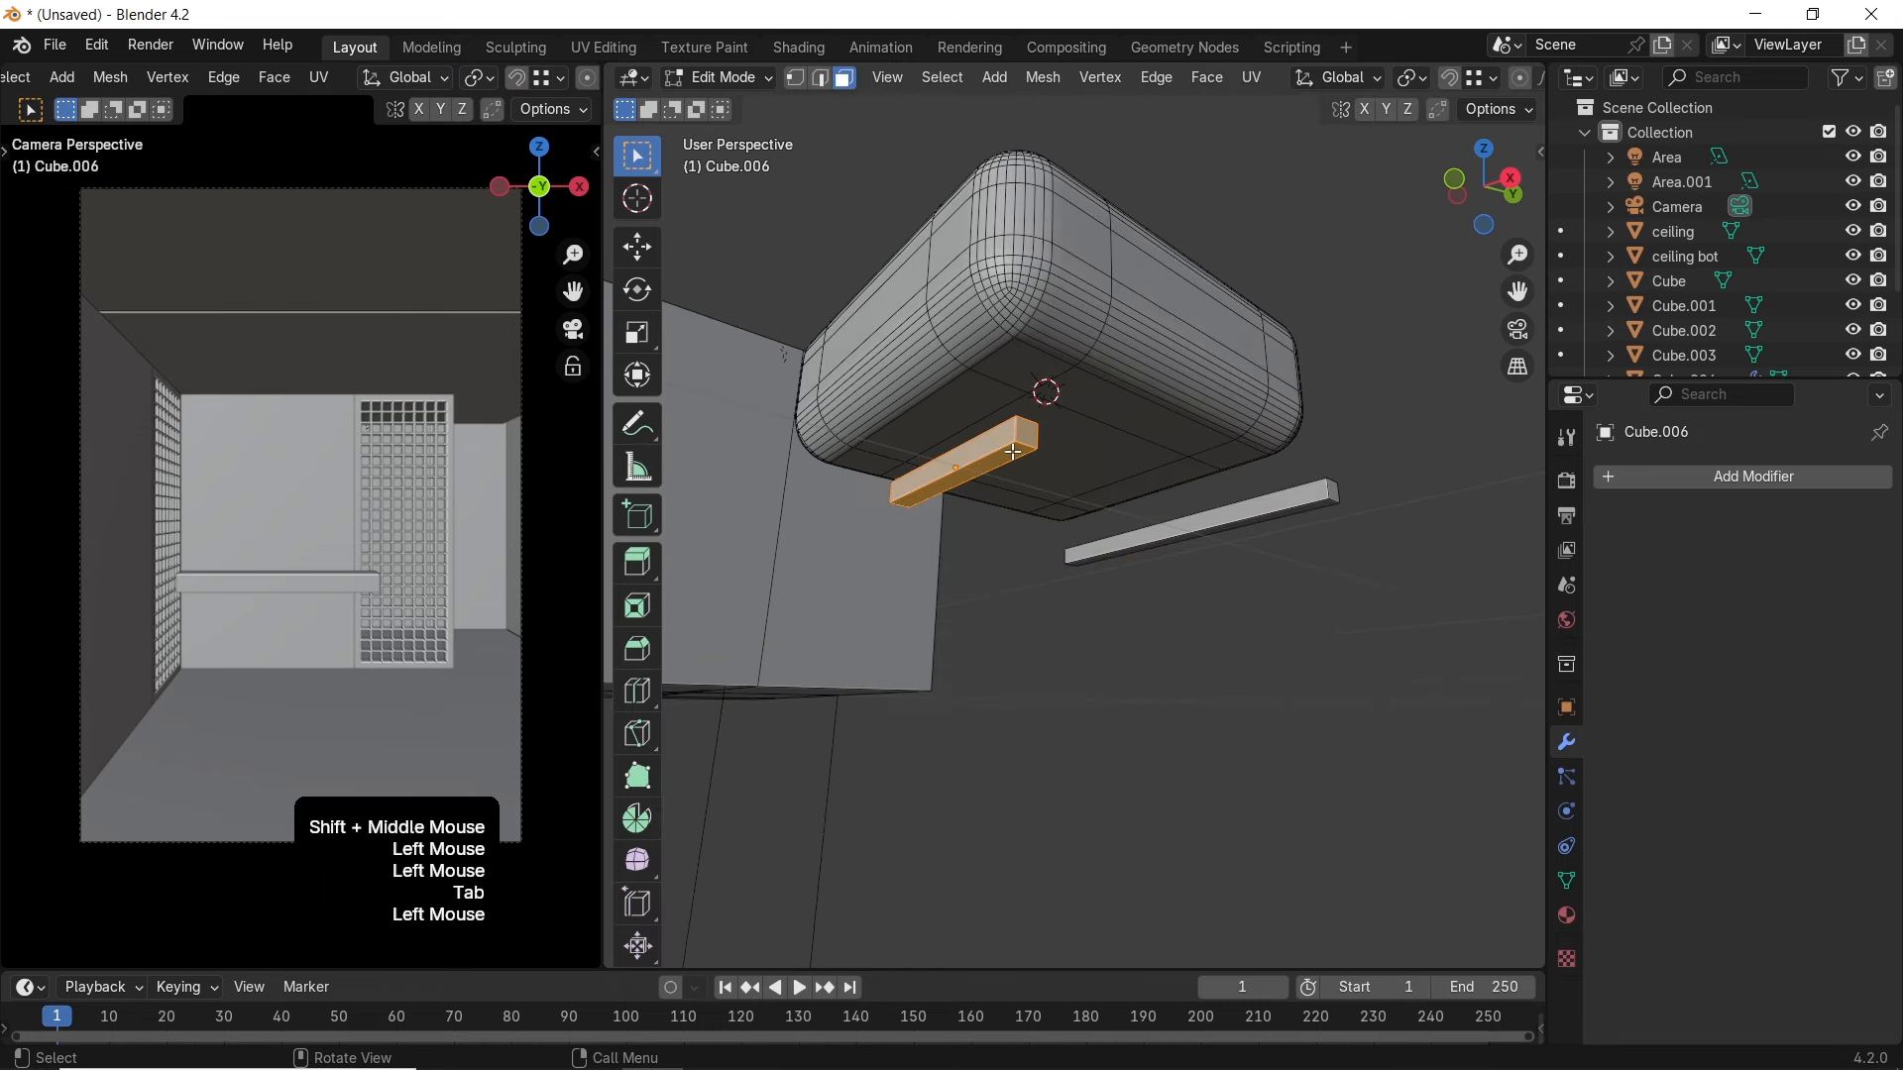
{"action": "key", "text": "shift"}
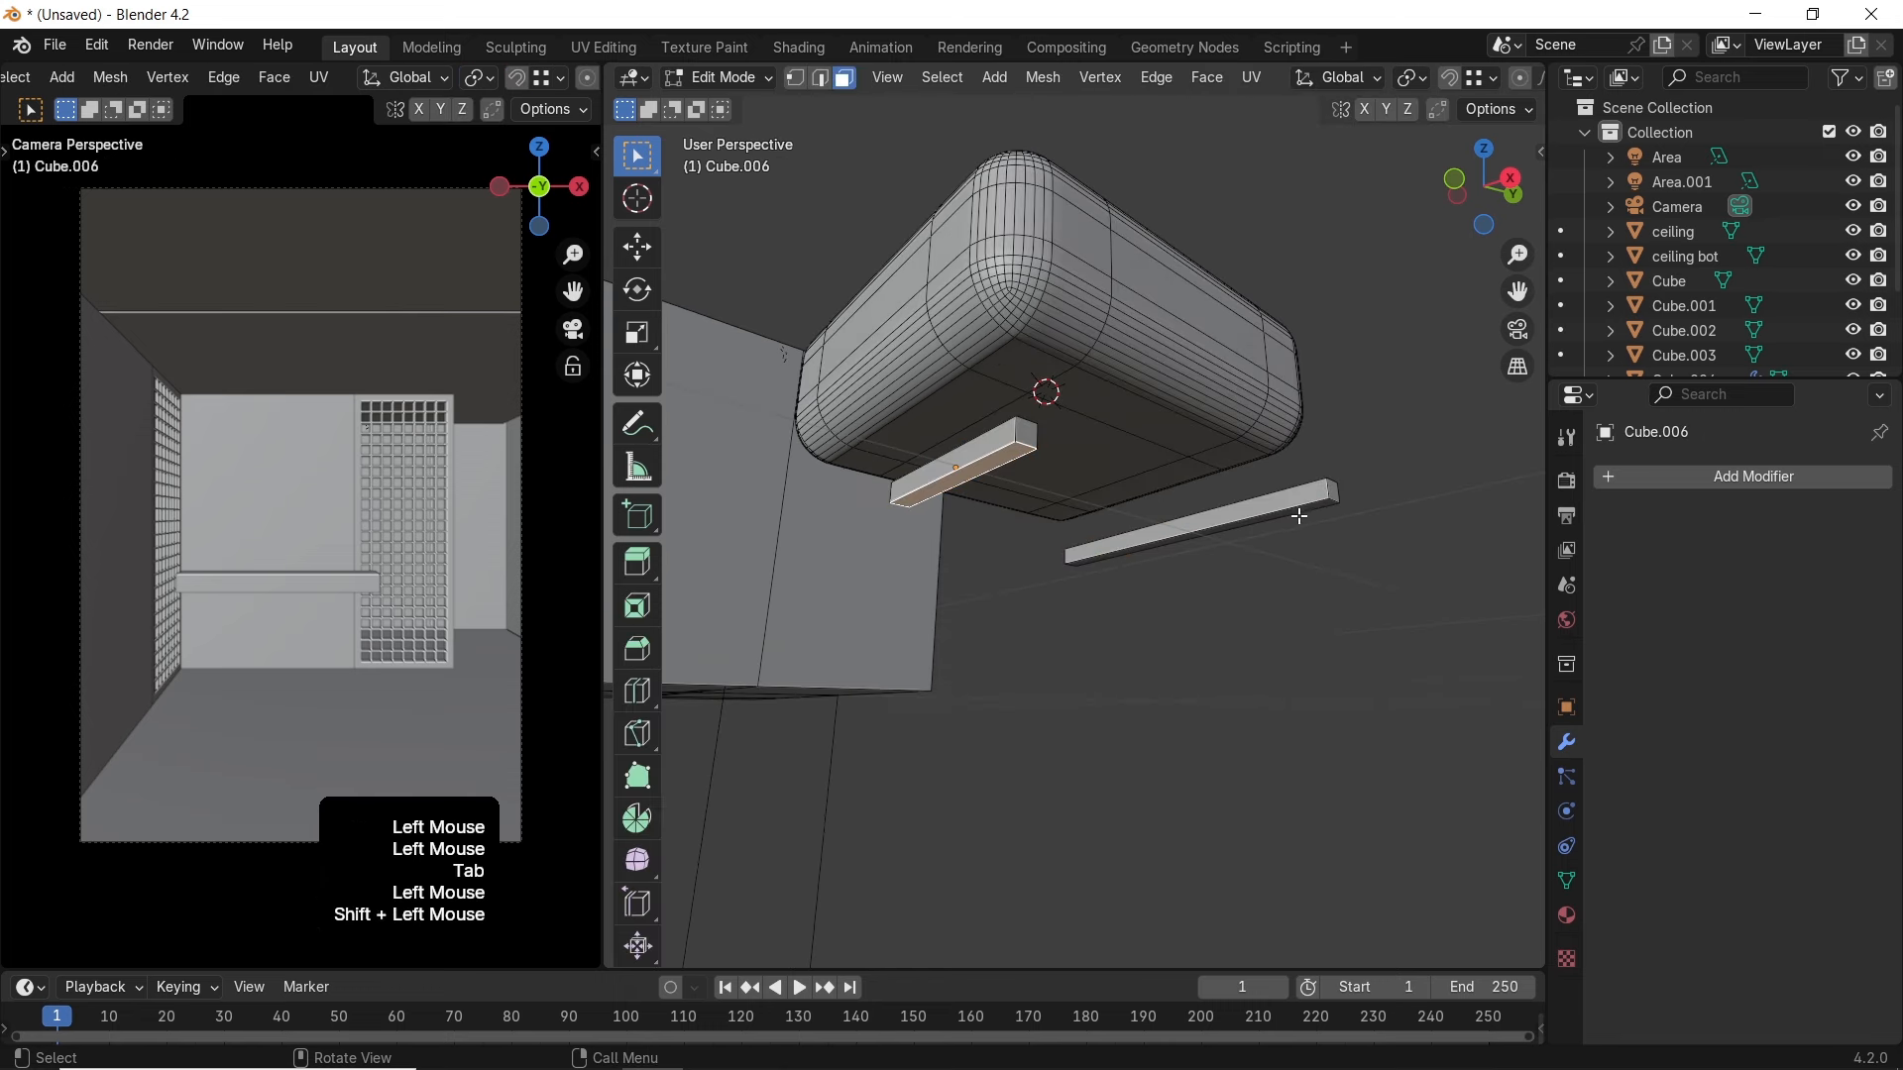
{"action": "key", "text": "Tab"}
{"action": "left_click", "coordinate": [1296, 508], "text": "shift"}
{"action": "key", "text": "Tab"}
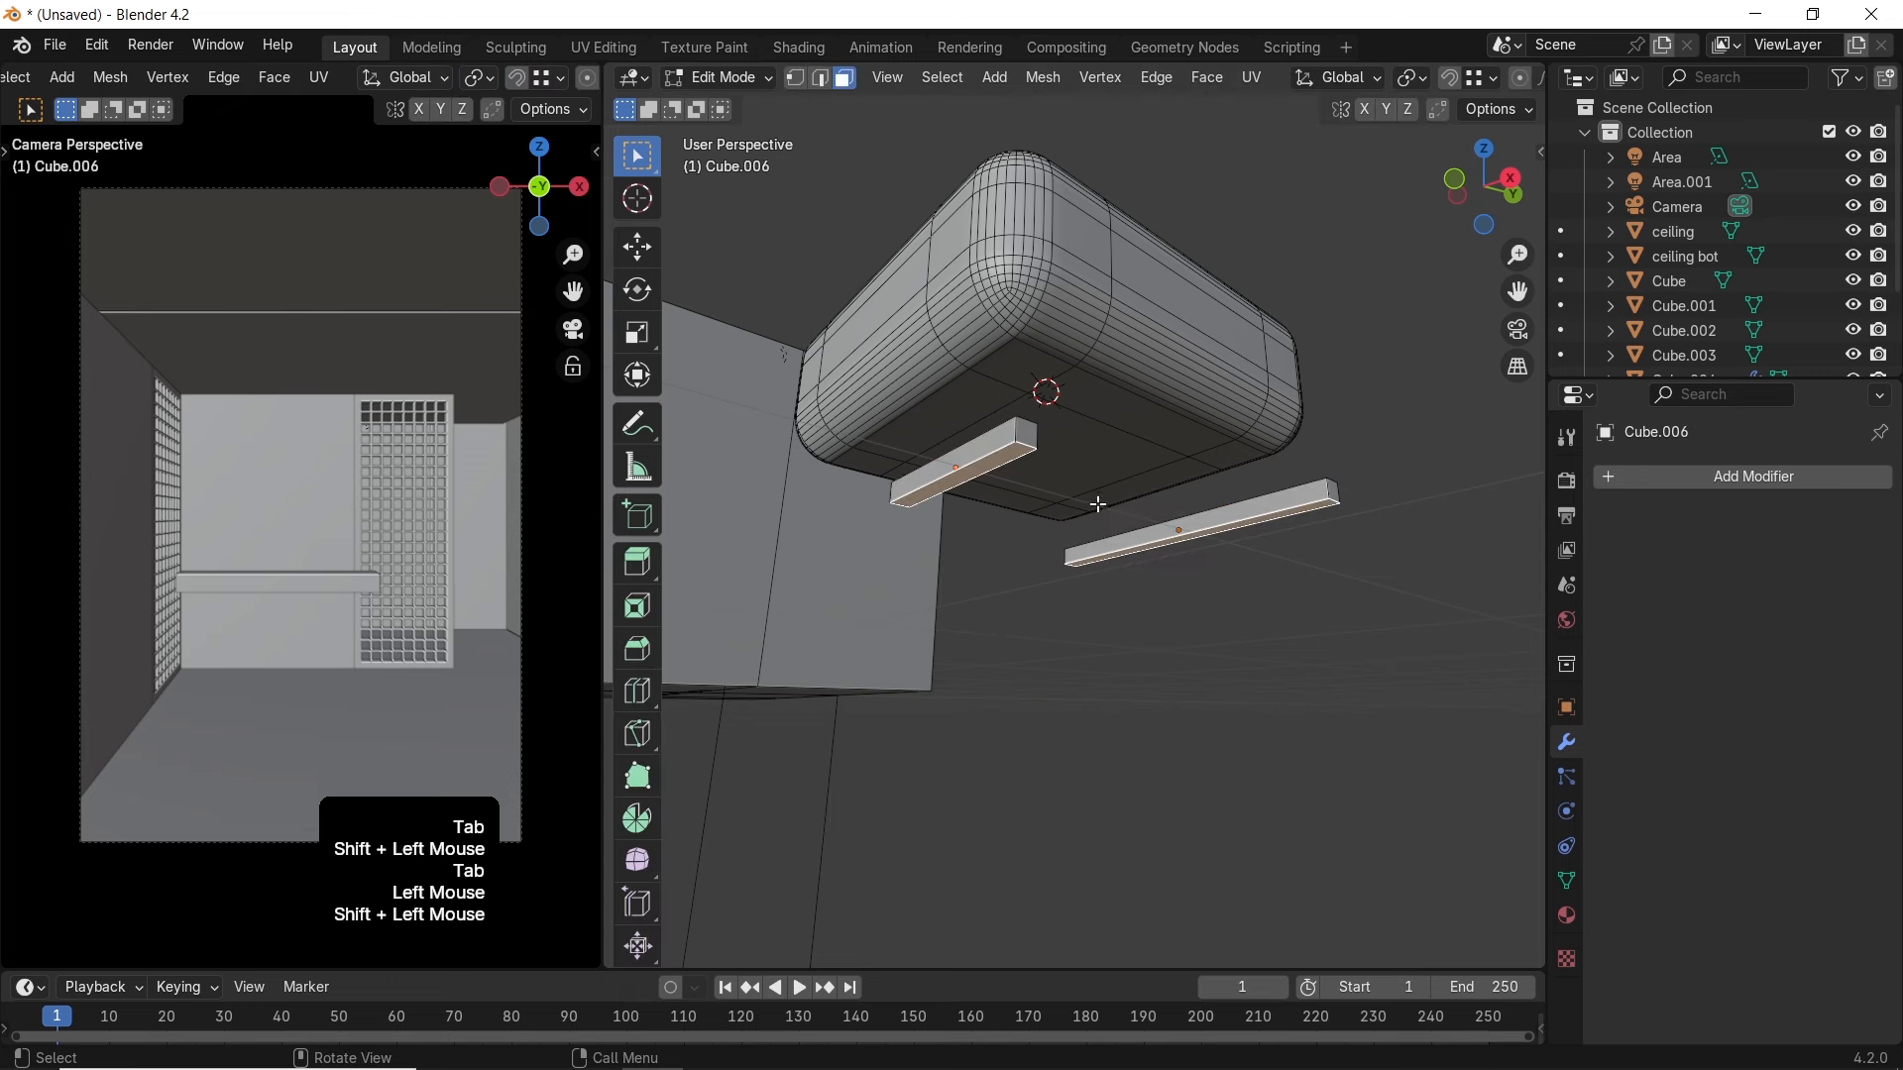
{"action": "key", "text": "KP_1"}
{"action": "scroll", "coordinate": [1317, 591], "scroll_direction": "up", "scroll_amount": 2}
{"action": "key", "text": "g"}
{"action": "key", "text": "z"}
{"action": "key", "text": "shift"}
{"action": "left_click", "coordinate": [1364, 818], "text": "shift"}
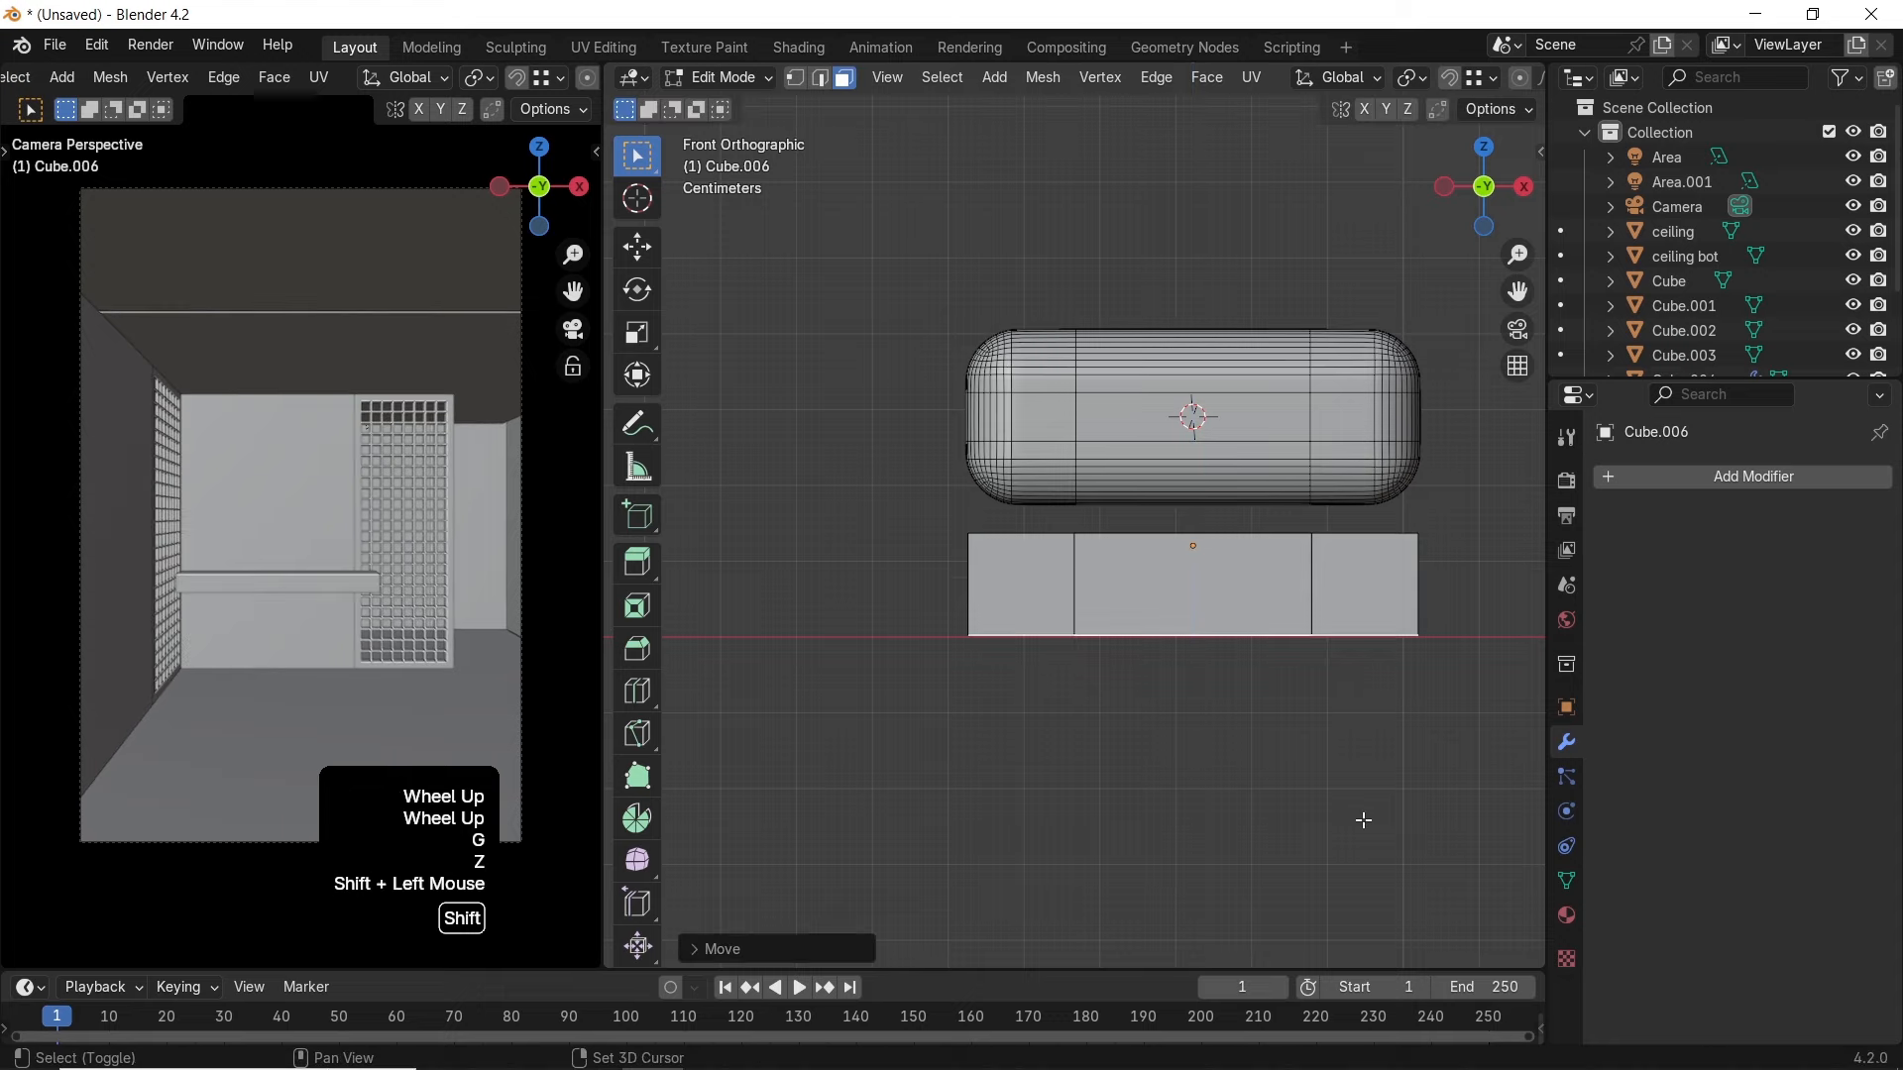
Thin both panels by moving their rear faces about 0.02 m along negative Y
{"action": "scroll", "coordinate": [1296, 619], "scroll_direction": "up", "scroll_amount": 2}
{"action": "middle_click_drag", "start_coordinate": [1351, 673], "coordinate": [1059, 628], "text": "shift"}
{"action": "scroll", "coordinate": [1166, 615], "scroll_direction": "down", "scroll_amount": 2}
{"action": "left_click", "coordinate": [931, 610]}
{"action": "left_click", "coordinate": [1273, 626], "text": "shift"}
{"action": "middle_click_drag", "start_coordinate": [1273, 626], "coordinate": [1181, 648]}
{"action": "left_click", "coordinate": [839, 573]}
{"action": "middle_click_drag", "start_coordinate": [1029, 625], "coordinate": [1140, 613]}
{"action": "left_click", "coordinate": [1155, 609], "text": "shift"}
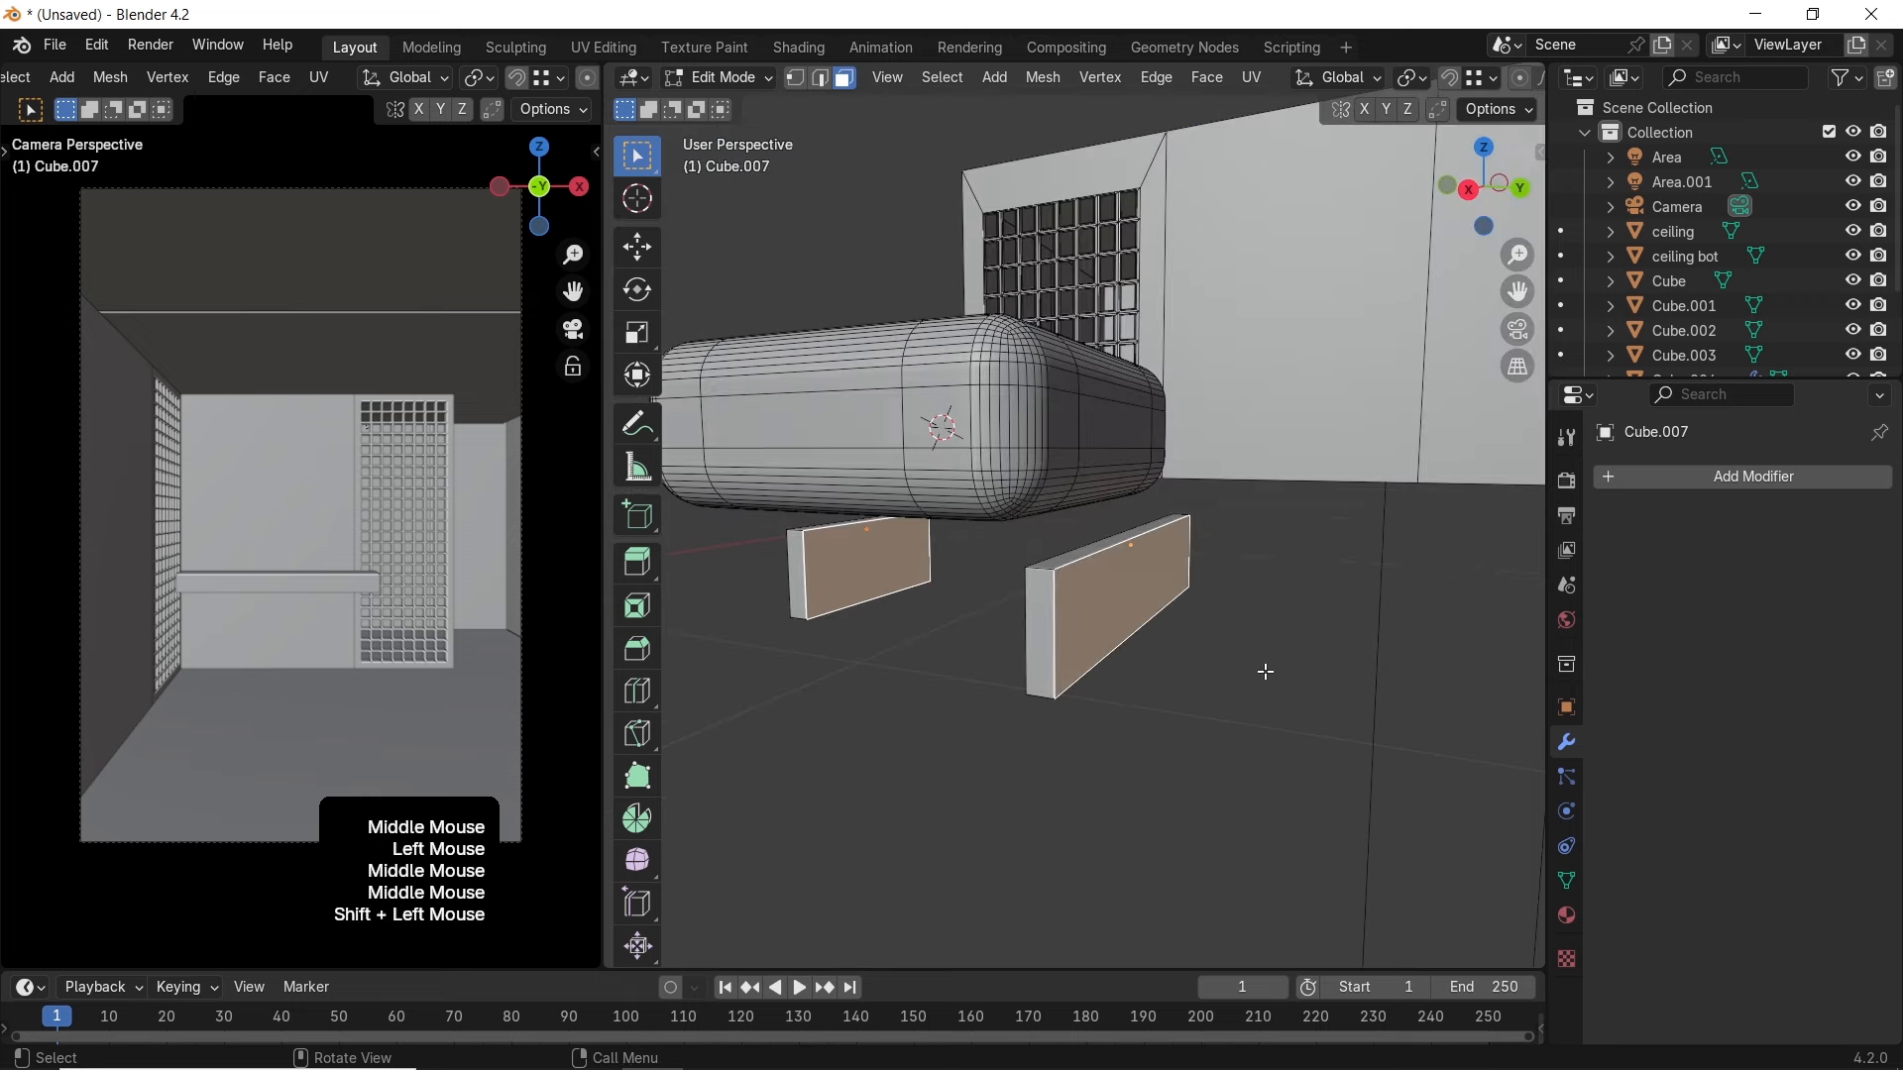
{"action": "key", "text": "g"}
{"action": "key", "text": "y"}
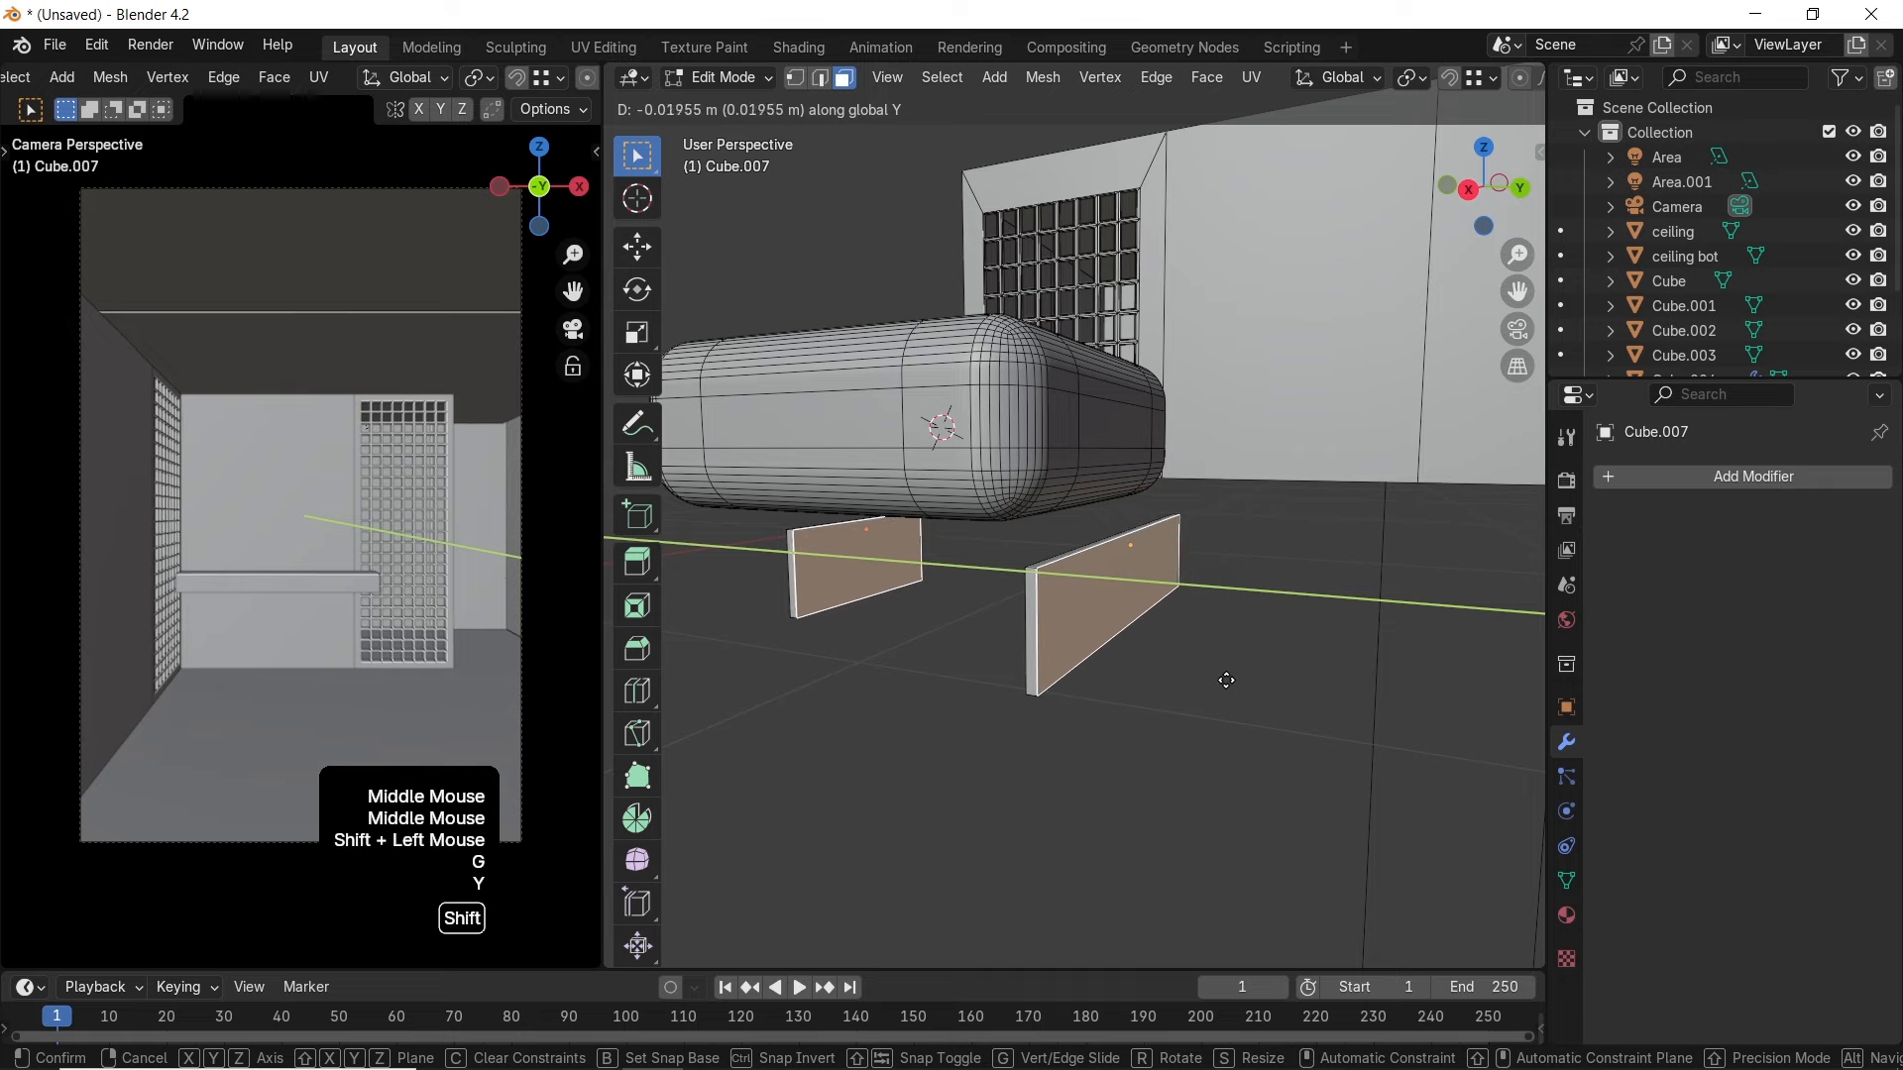
{"action": "left_click", "coordinate": [901, 616], "text": "shift"}
Select the top faces of both panels and raise them along Z to reach the rounded box
{"action": "middle_click_drag", "start_coordinate": [901, 616], "coordinate": [1067, 607]}
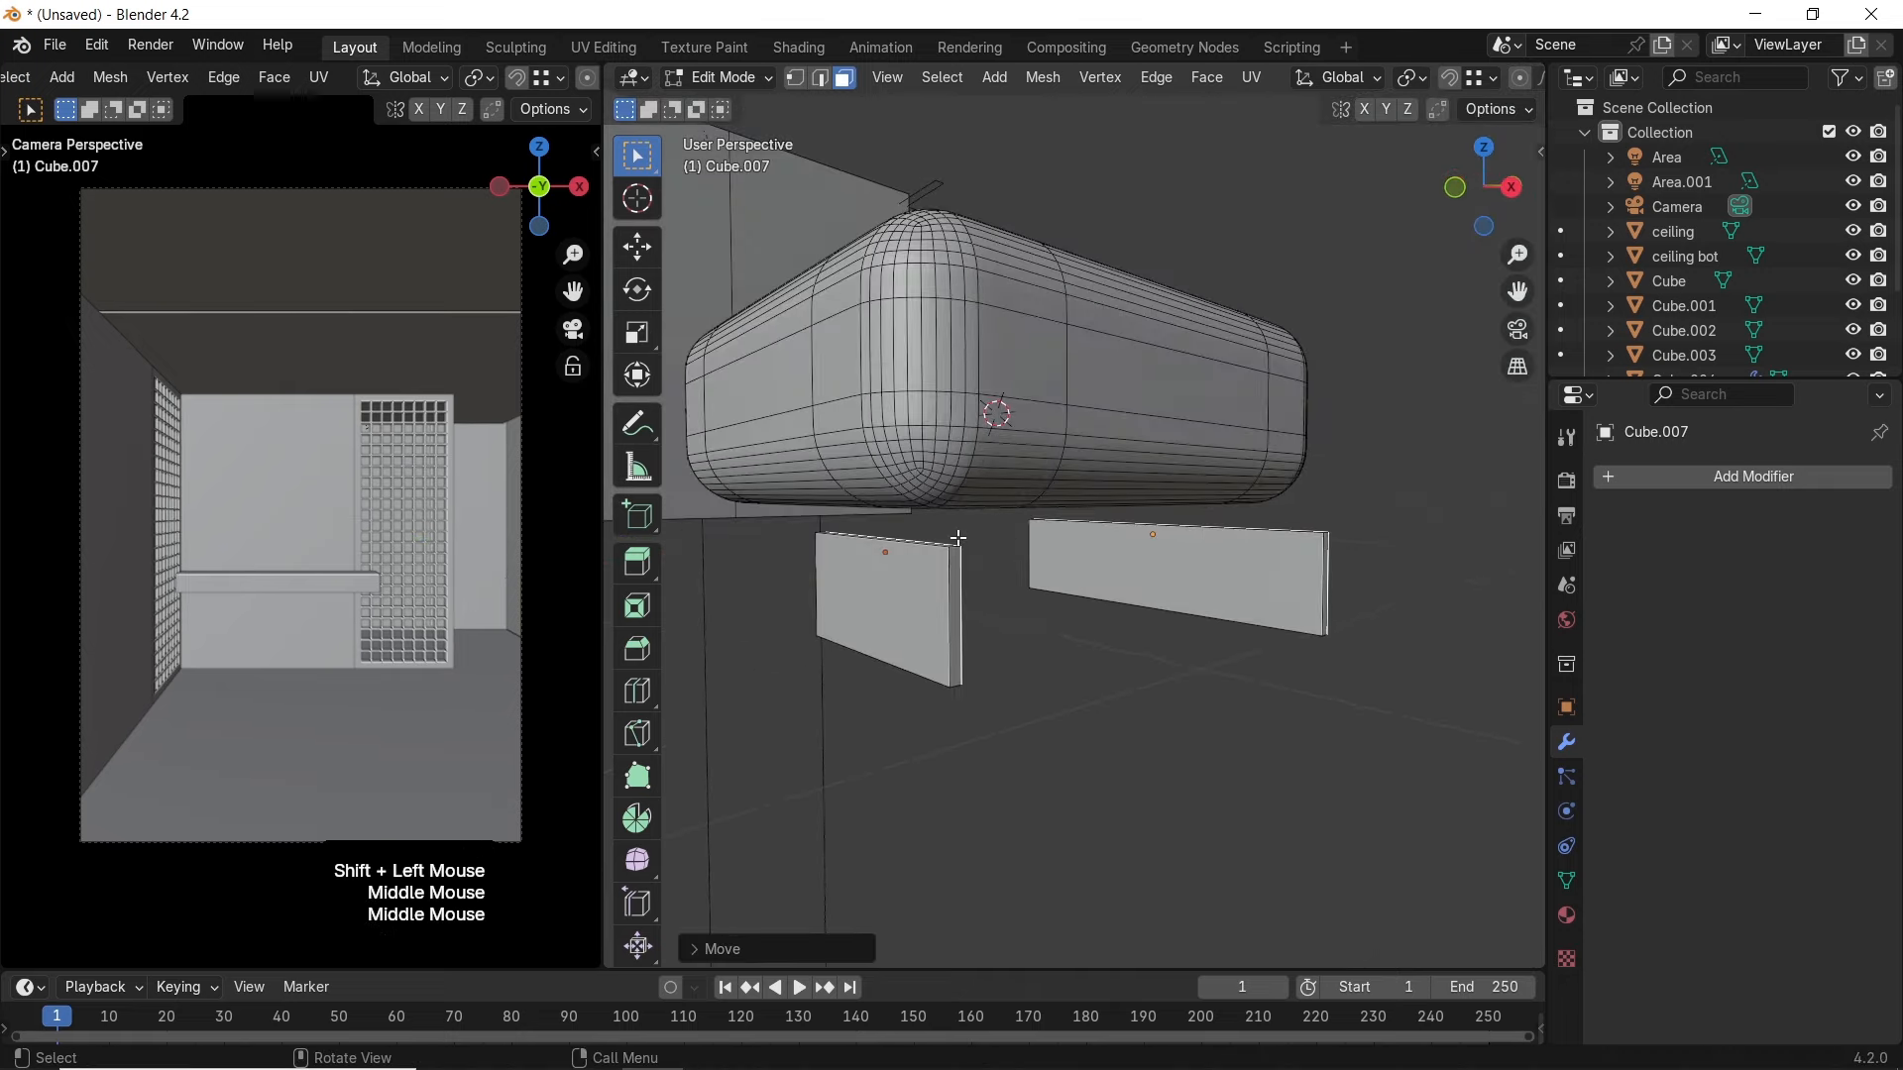
{"action": "middle_click_drag", "start_coordinate": [958, 539], "coordinate": [1147, 601]}
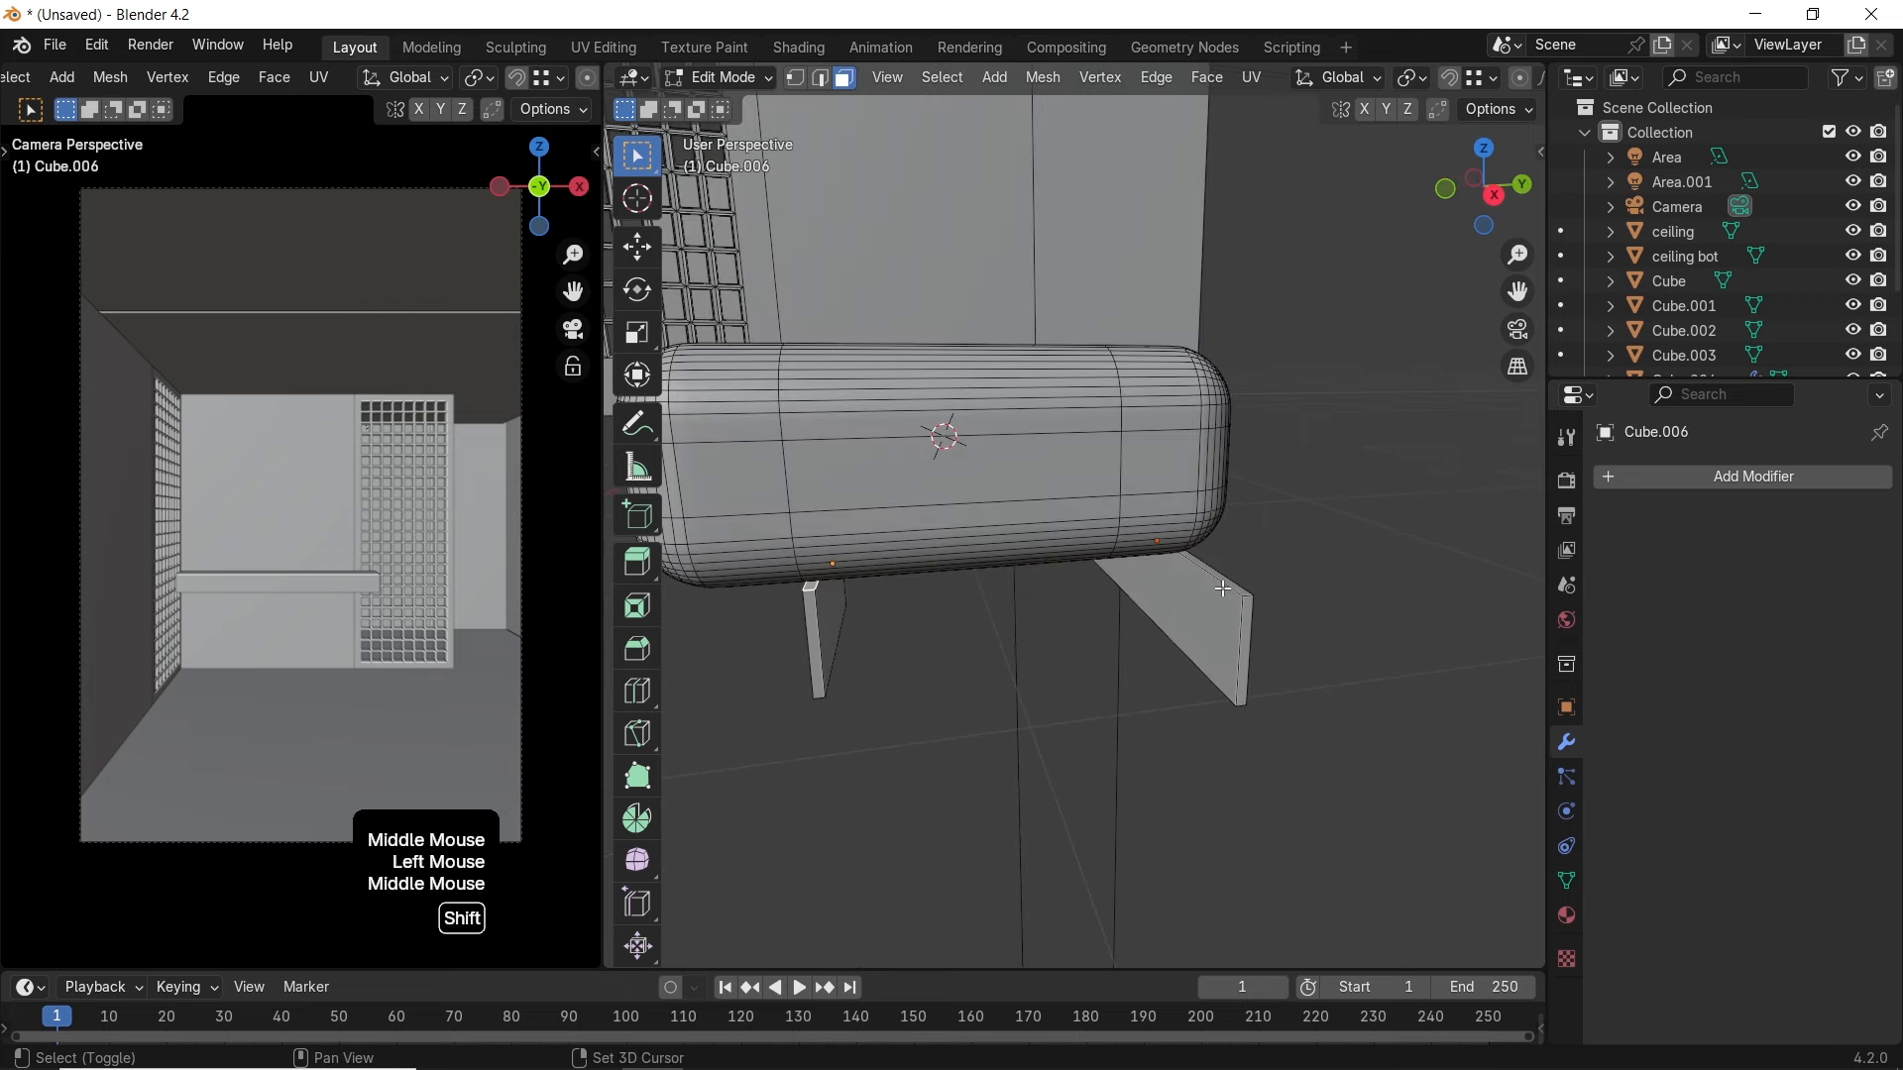
{"action": "middle_click_drag", "start_coordinate": [1236, 612], "coordinate": [1204, 626]}
{"action": "key", "text": "g"}
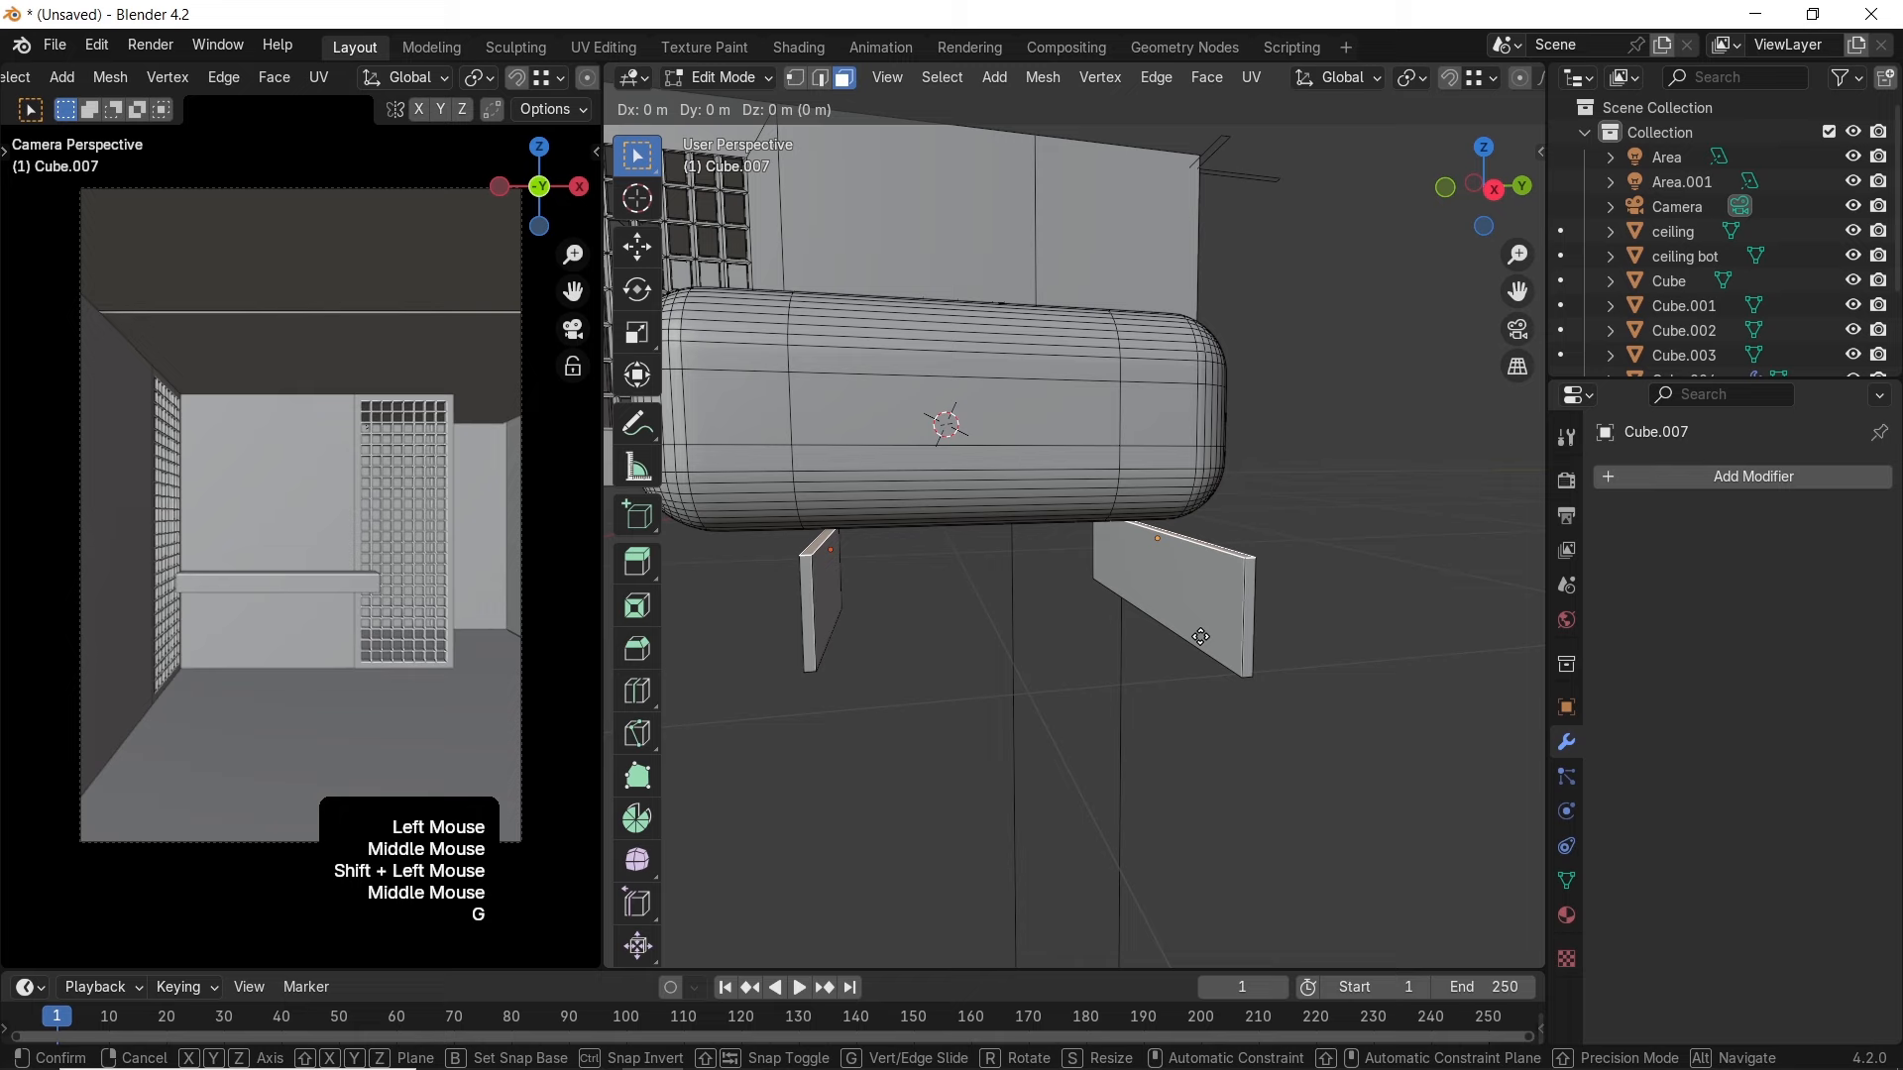
{"action": "key", "text": "z"}
{"action": "left_click", "coordinate": [1199, 600]}
Raise only the rear panel's top face along Z well above the rounded box to form a back support, and return to Object Mode
{"action": "key", "text": "z"}
{"action": "left_click_drag", "start_coordinate": [756, 438], "coordinate": [851, 511], "text": "ctrl"}
{"action": "key", "text": "g"}
{"action": "key", "text": "z"}
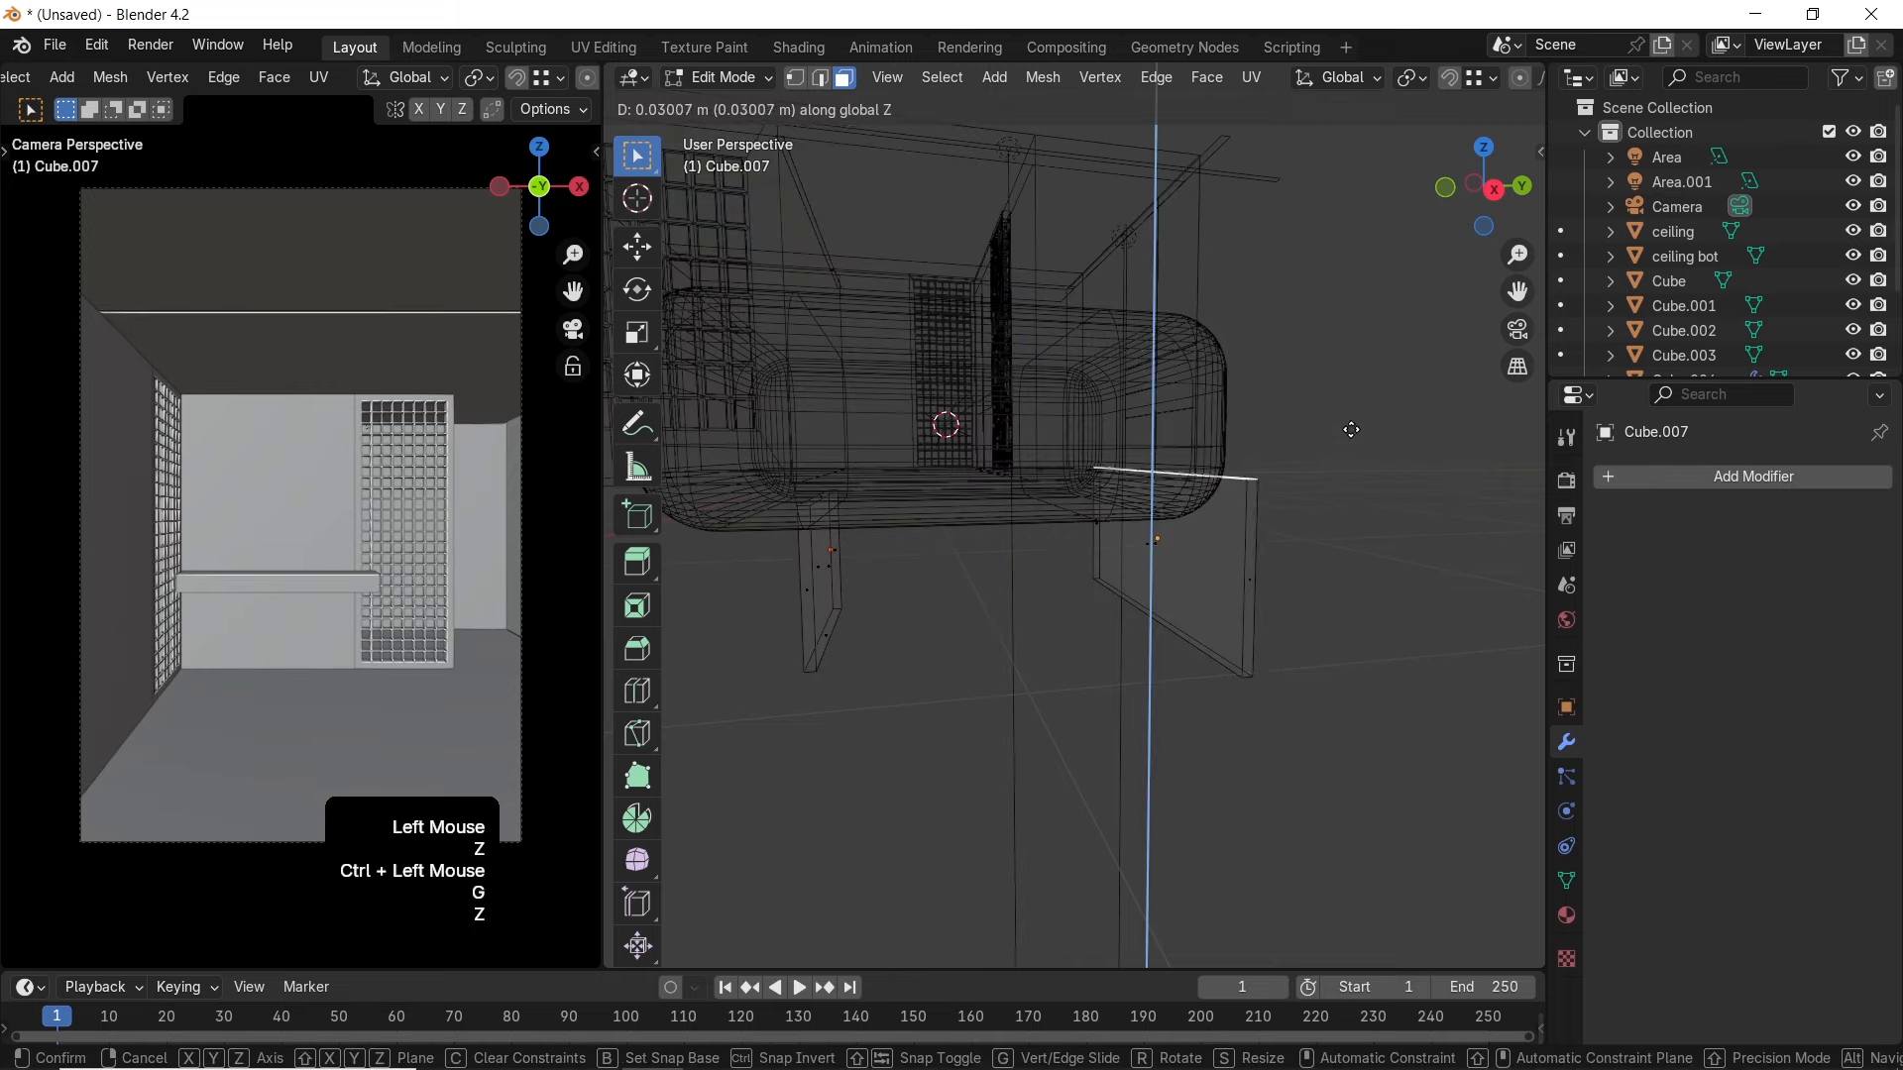
{"action": "left_click", "coordinate": [1348, 286]}
{"action": "middle_click_drag", "start_coordinate": [1348, 286], "coordinate": [1308, 354]}
{"action": "key", "text": "g"}
{"action": "key", "text": "z"}
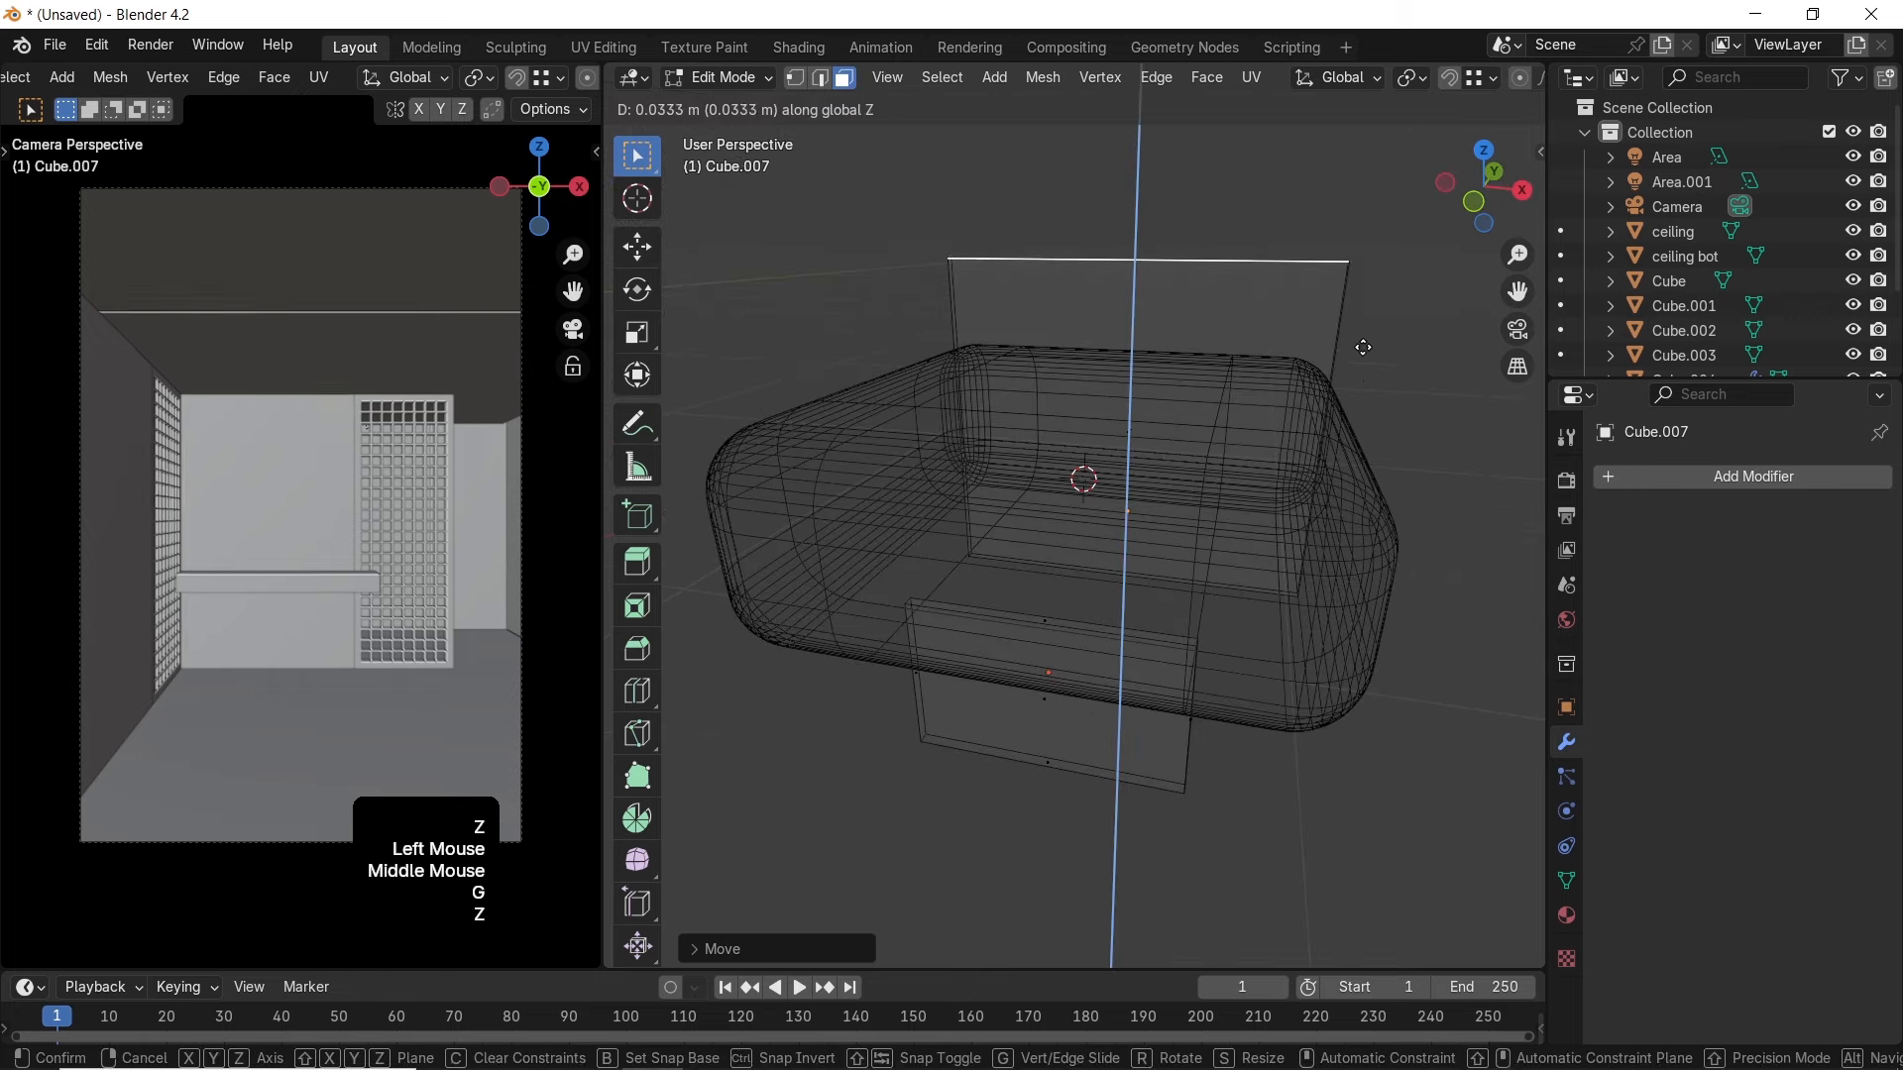
{"action": "left_click", "coordinate": [1362, 347]}
{"action": "key", "text": "z"}
{"action": "middle_click_drag", "start_coordinate": [1368, 342], "coordinate": [1230, 391]}
{"action": "key", "text": "Tab"}
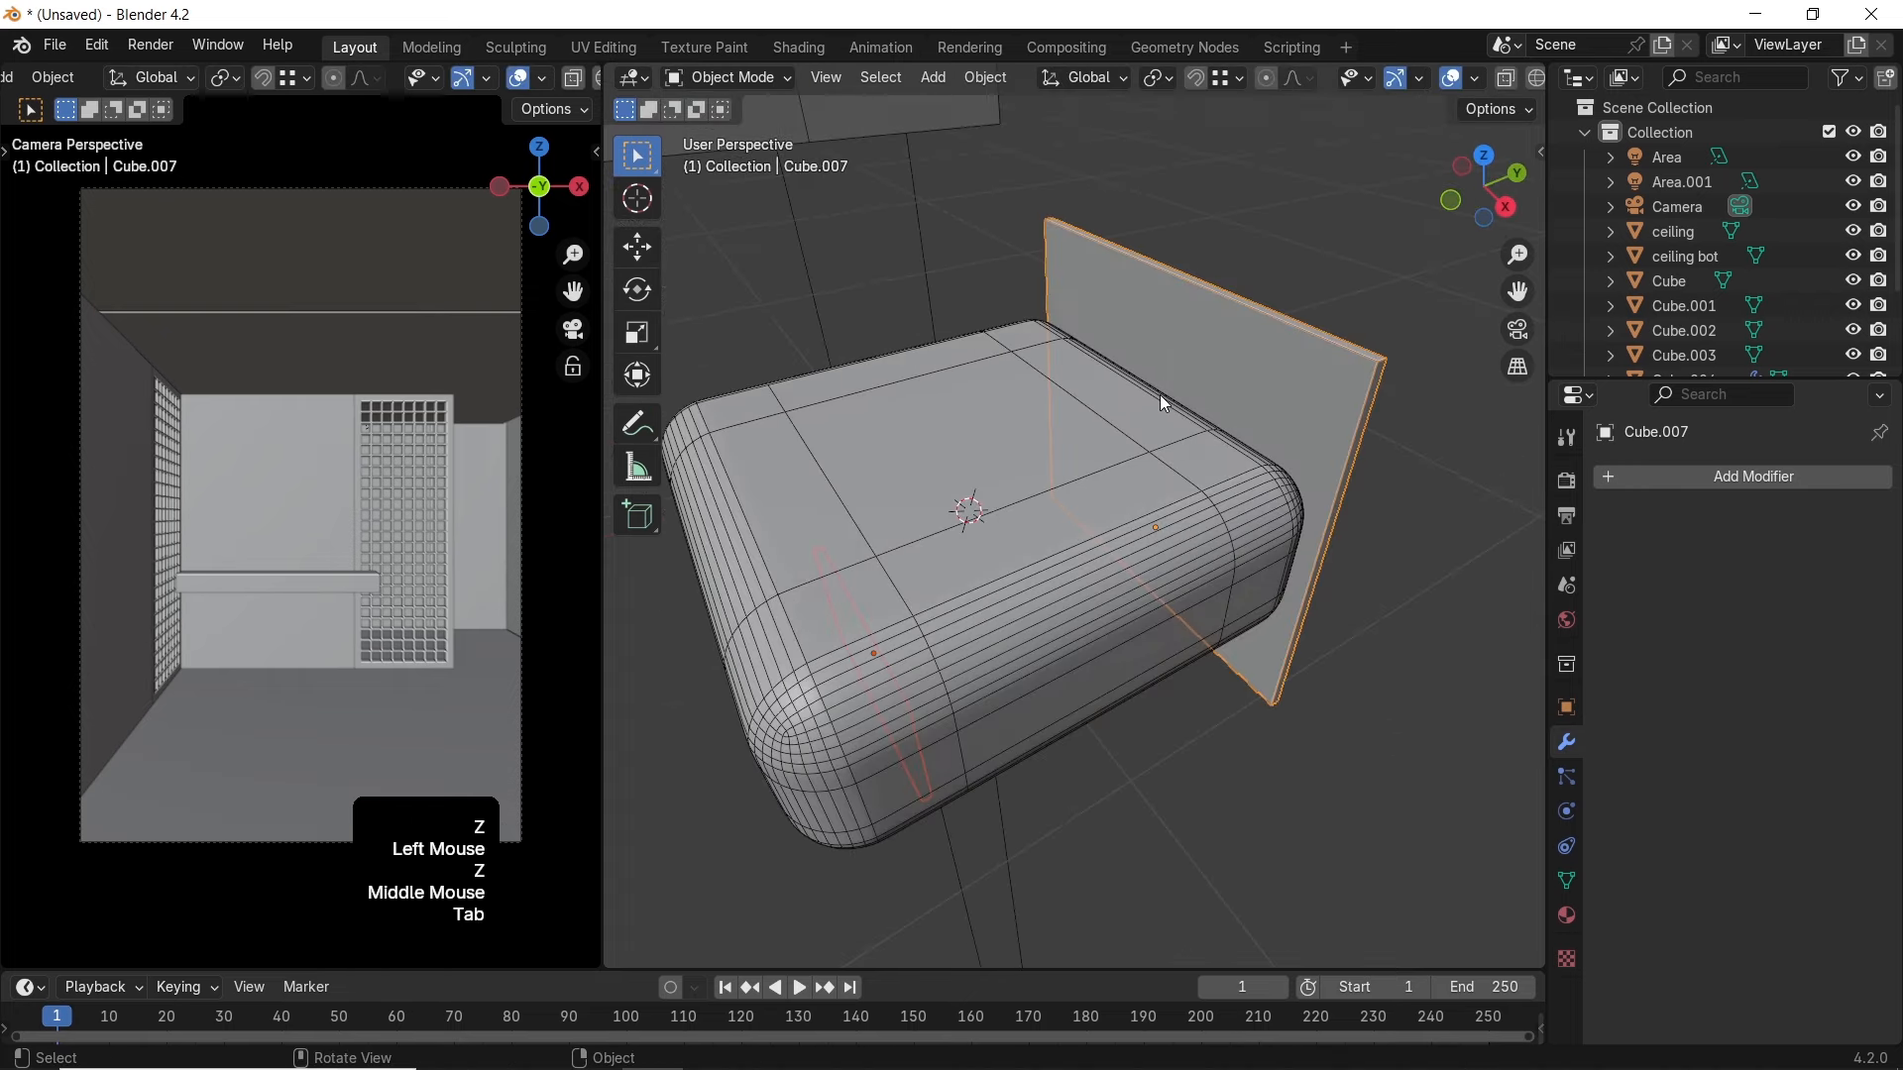
Add a cylinder at the 3D cursor and scale it down to fit within the rounded box's outline
{"action": "key", "text": "shift+a"}
{"action": "mouse_move", "coordinate": [1145, 414]}
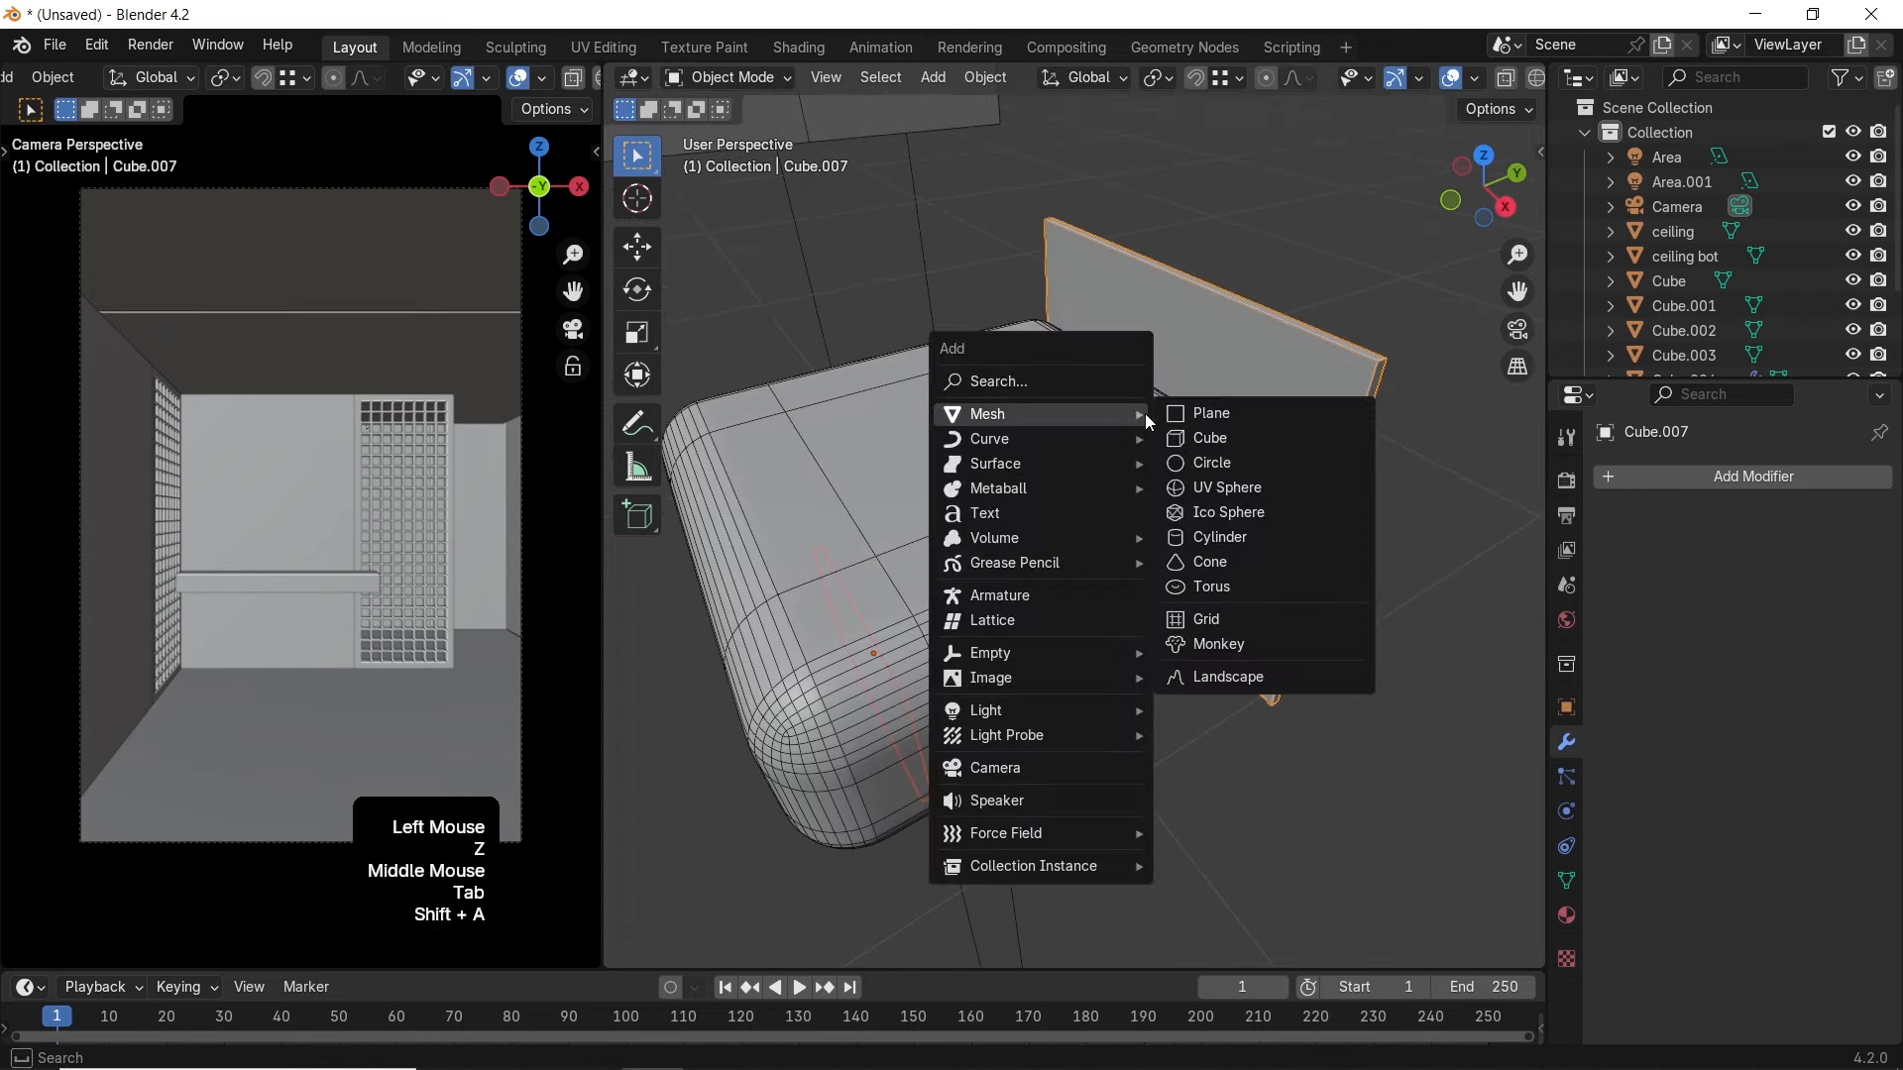
{"action": "left_click", "coordinate": [1237, 535]}
{"action": "key", "text": "s"}
{"action": "left_click", "coordinate": [1229, 610]}
{"action": "key", "text": "s"}
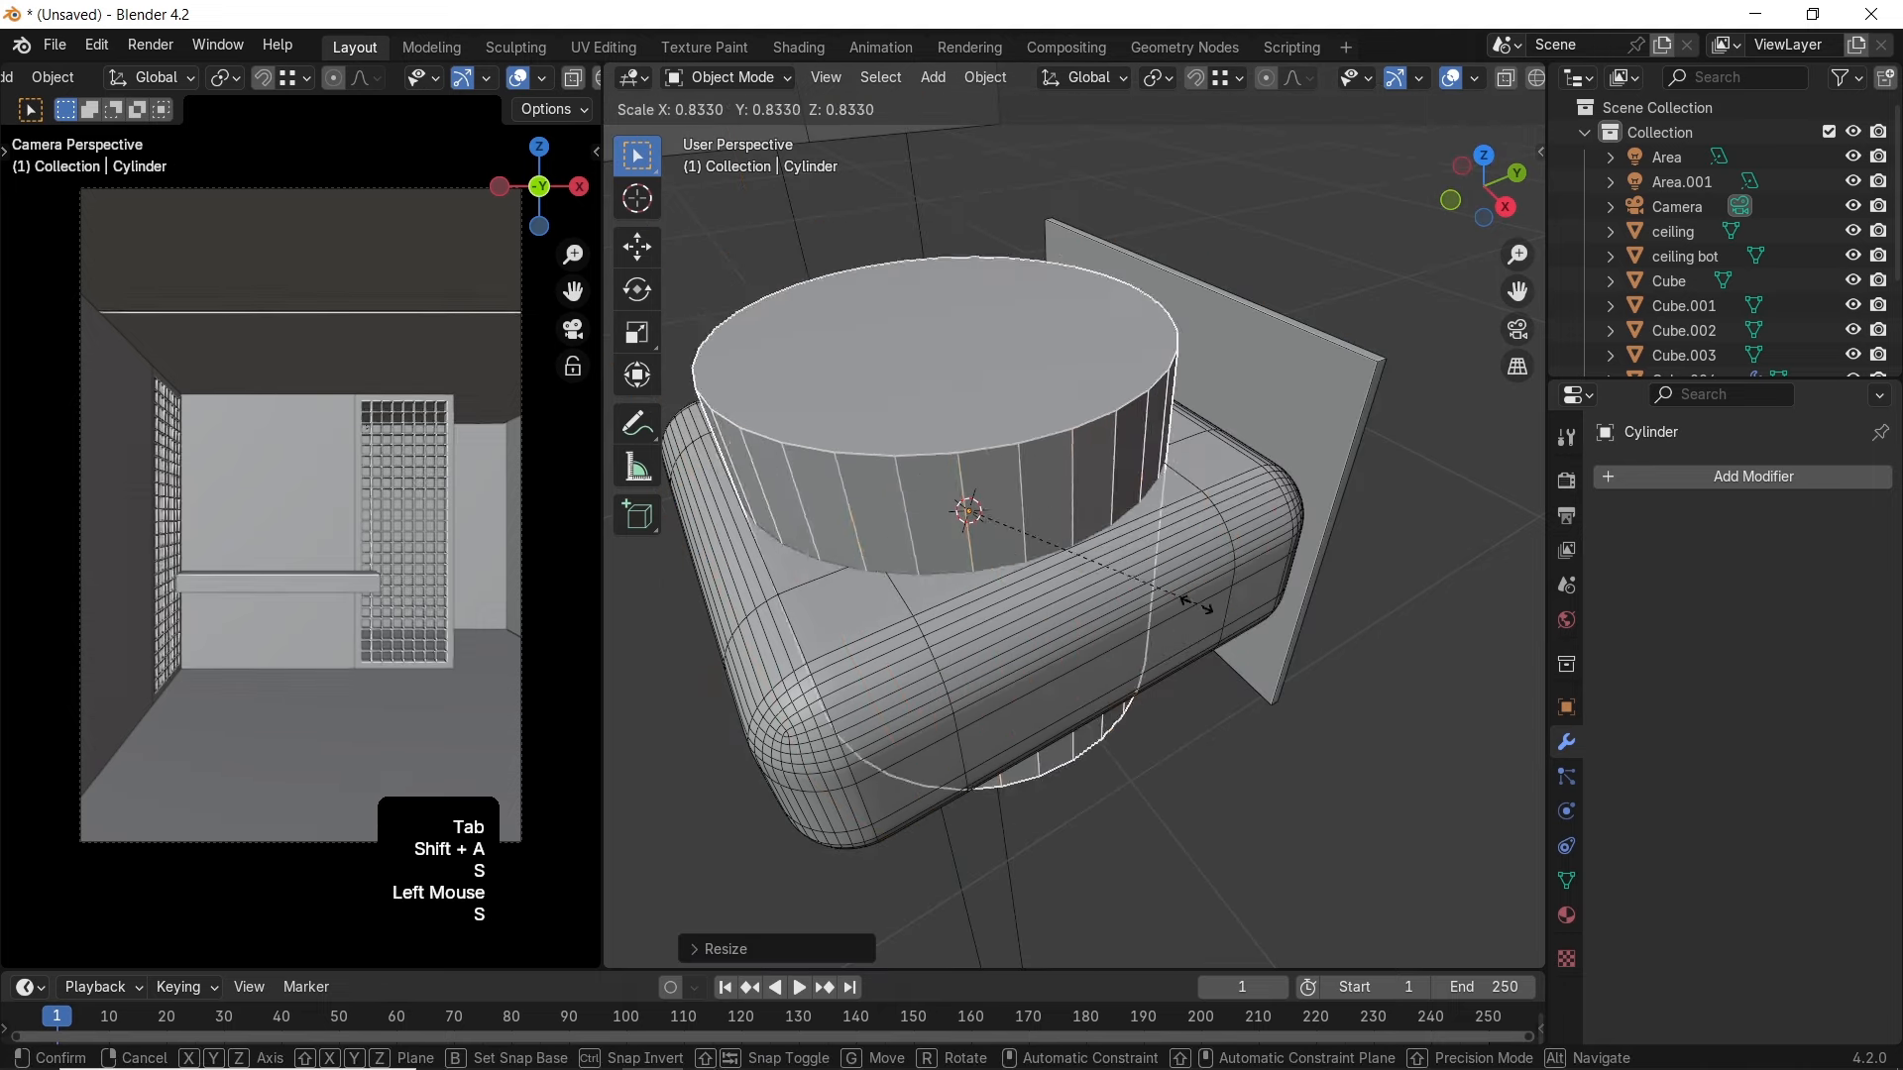
{"action": "left_click", "coordinate": [1125, 590]}
Rotate the cylinder 90° about the Y axis so it lies along the box's width
{"action": "key", "text": "r"}
{"action": "key", "text": "x"}
{"action": "key", "text": "y"}
{"action": "key", "text": "KP_9"}
{"action": "key", "text": "KP_0"}
{"action": "left_click", "coordinate": [1149, 622]}
Move the cylinder along Y to the rear panel and raise it about 0.193 m along Z to the panel's top
{"action": "middle_click_drag", "start_coordinate": [1148, 619], "coordinate": [1015, 638]}
{"action": "key", "text": "g"}
{"action": "key", "text": "x"}
{"action": "key", "text": "y"}
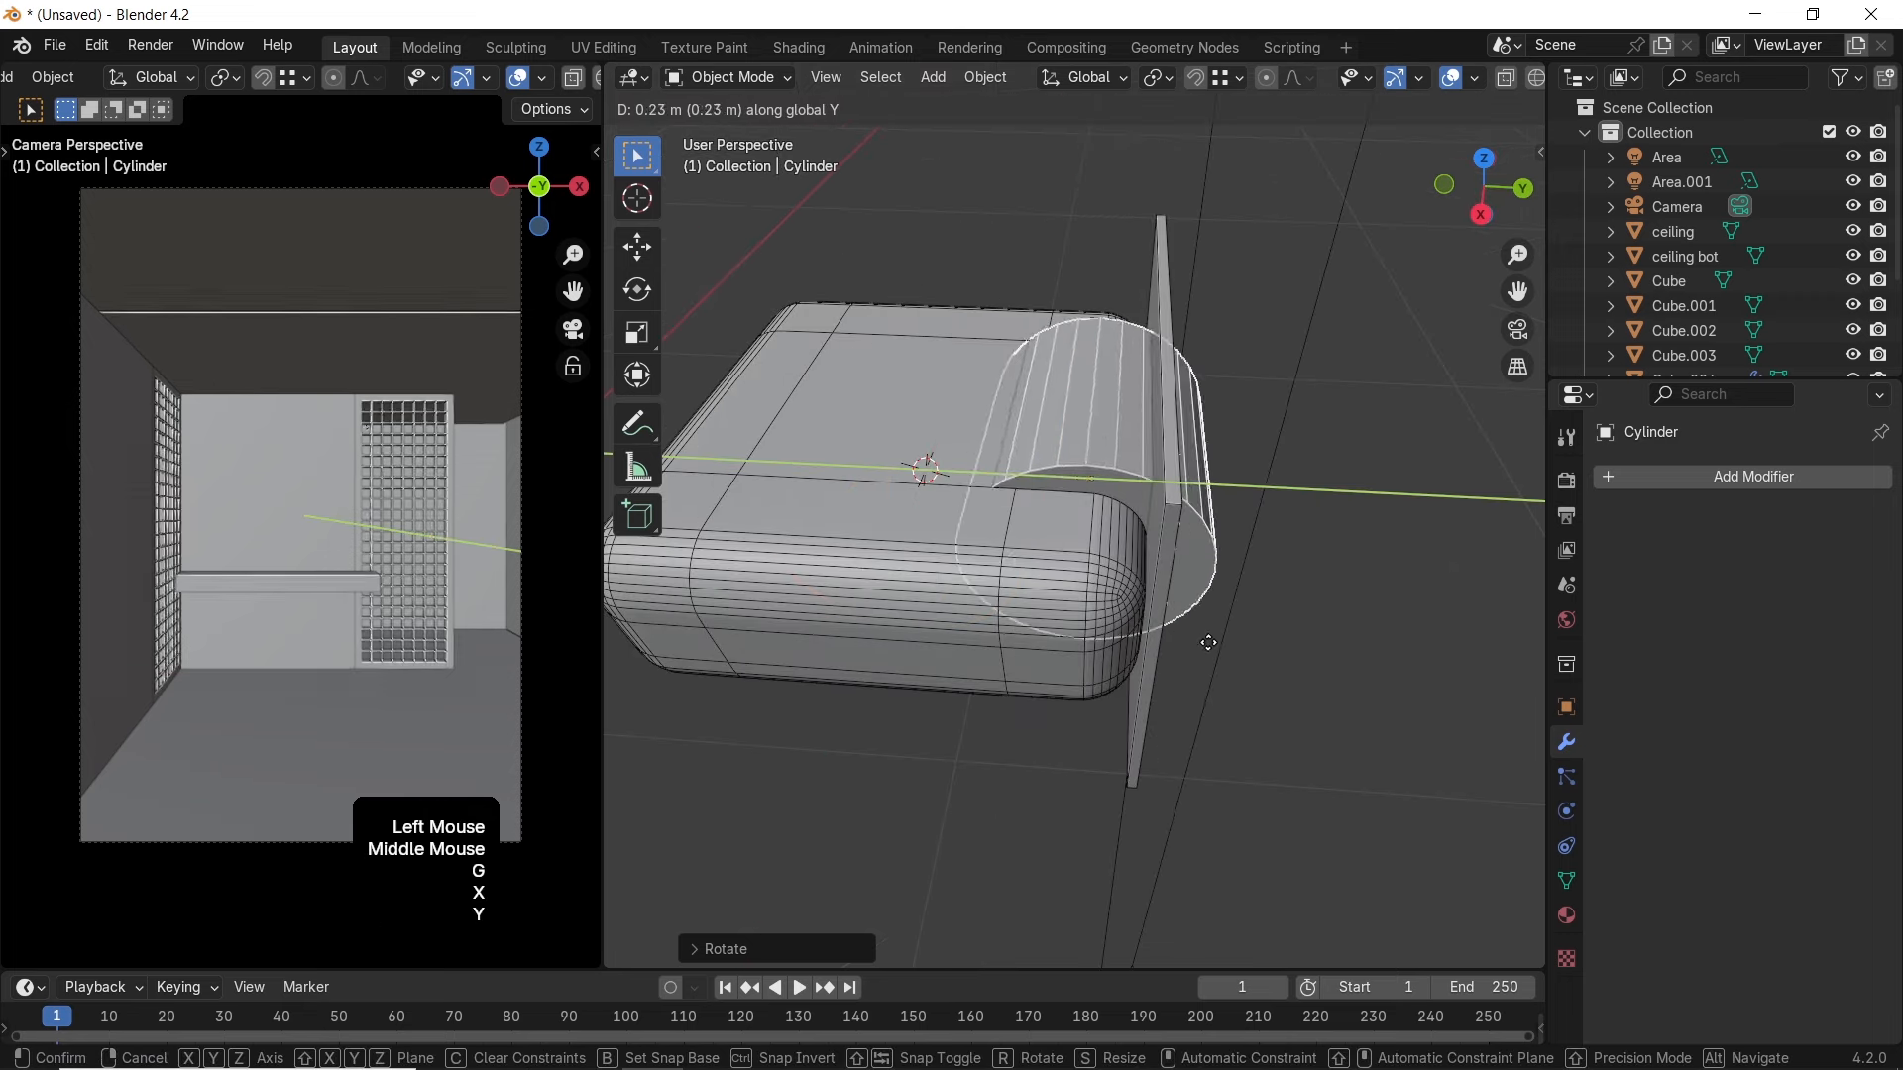
{"action": "left_click", "coordinate": [1279, 672]}
{"action": "key", "text": "g"}
{"action": "key", "text": "z"}
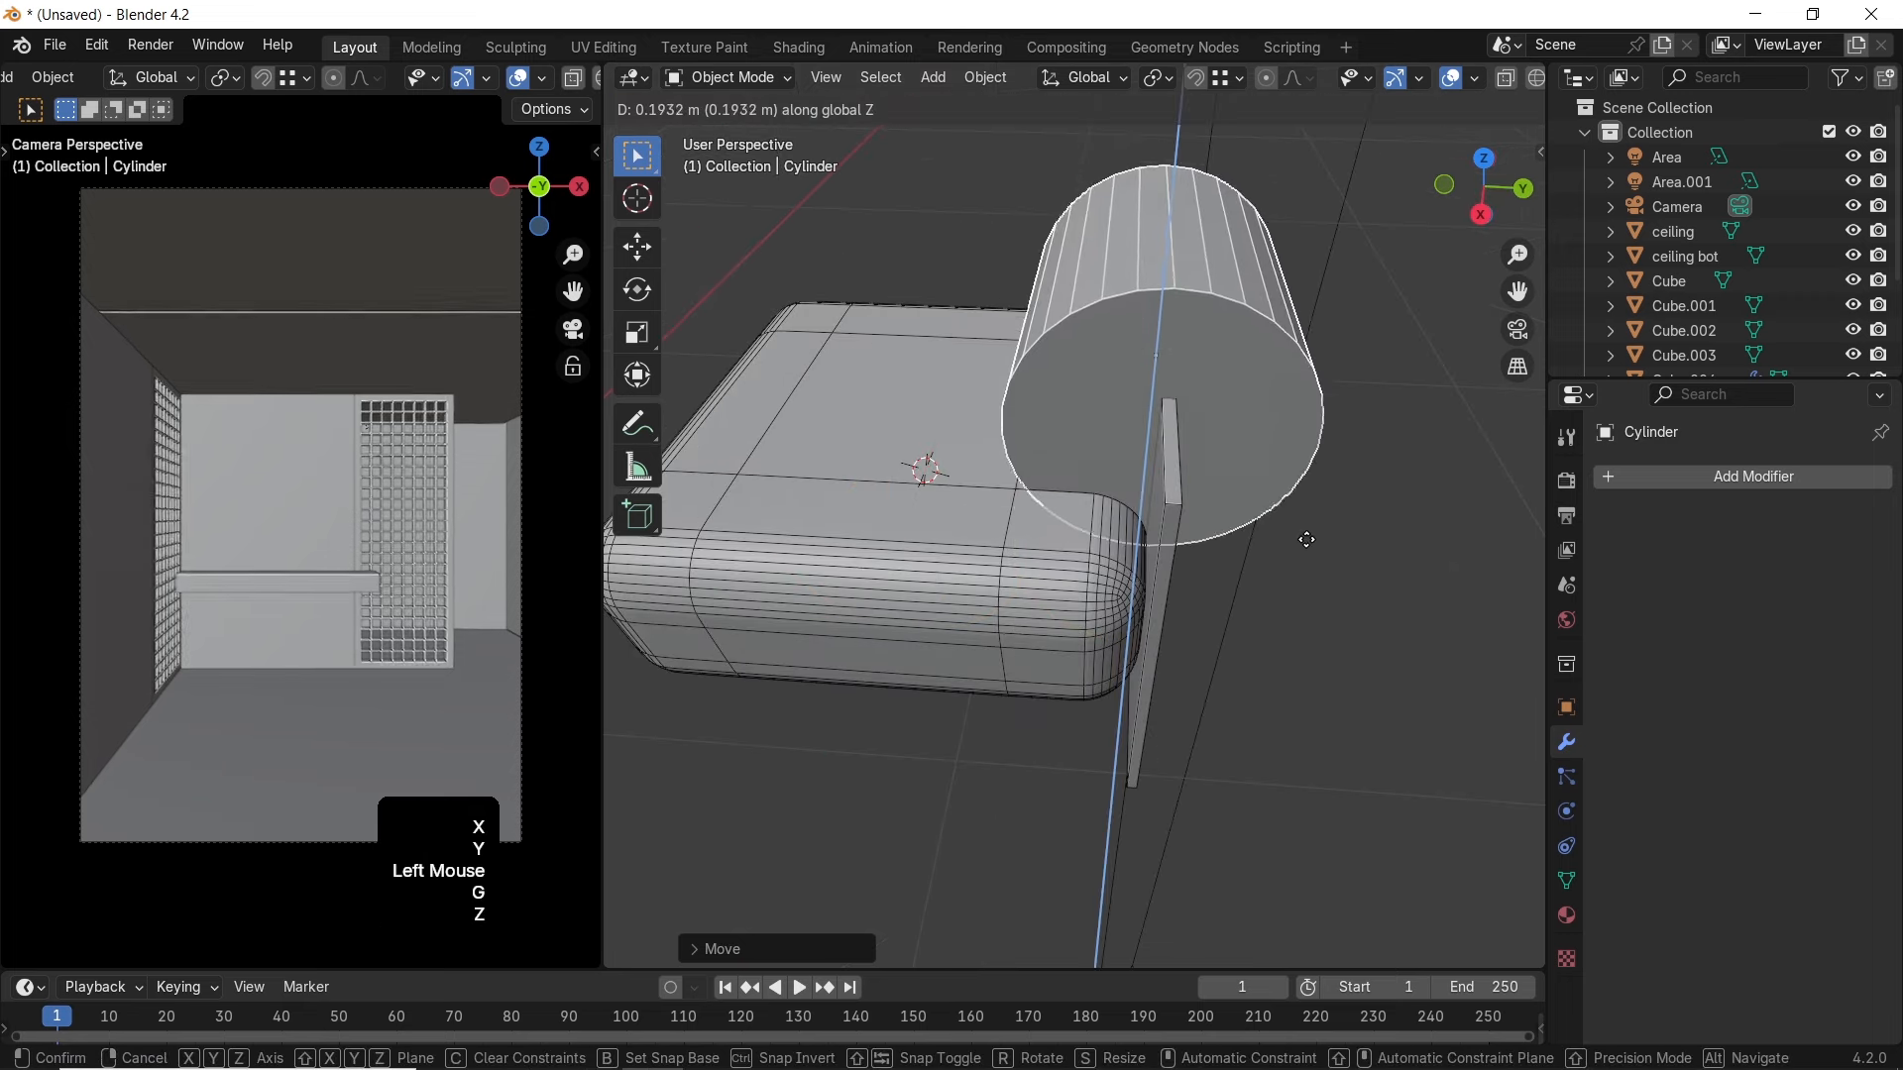
{"action": "left_click", "coordinate": [1304, 536]}
Shrink the cylinder and stretch it along X by about 2.7 times into a long bolster across the rear panel
{"action": "middle_click_drag", "start_coordinate": [1067, 595], "coordinate": [1331, 618]}
{"action": "key", "text": "s"}
{"action": "left_click", "coordinate": [1294, 486]}
{"action": "key", "text": "s"}
{"action": "key", "text": "x"}
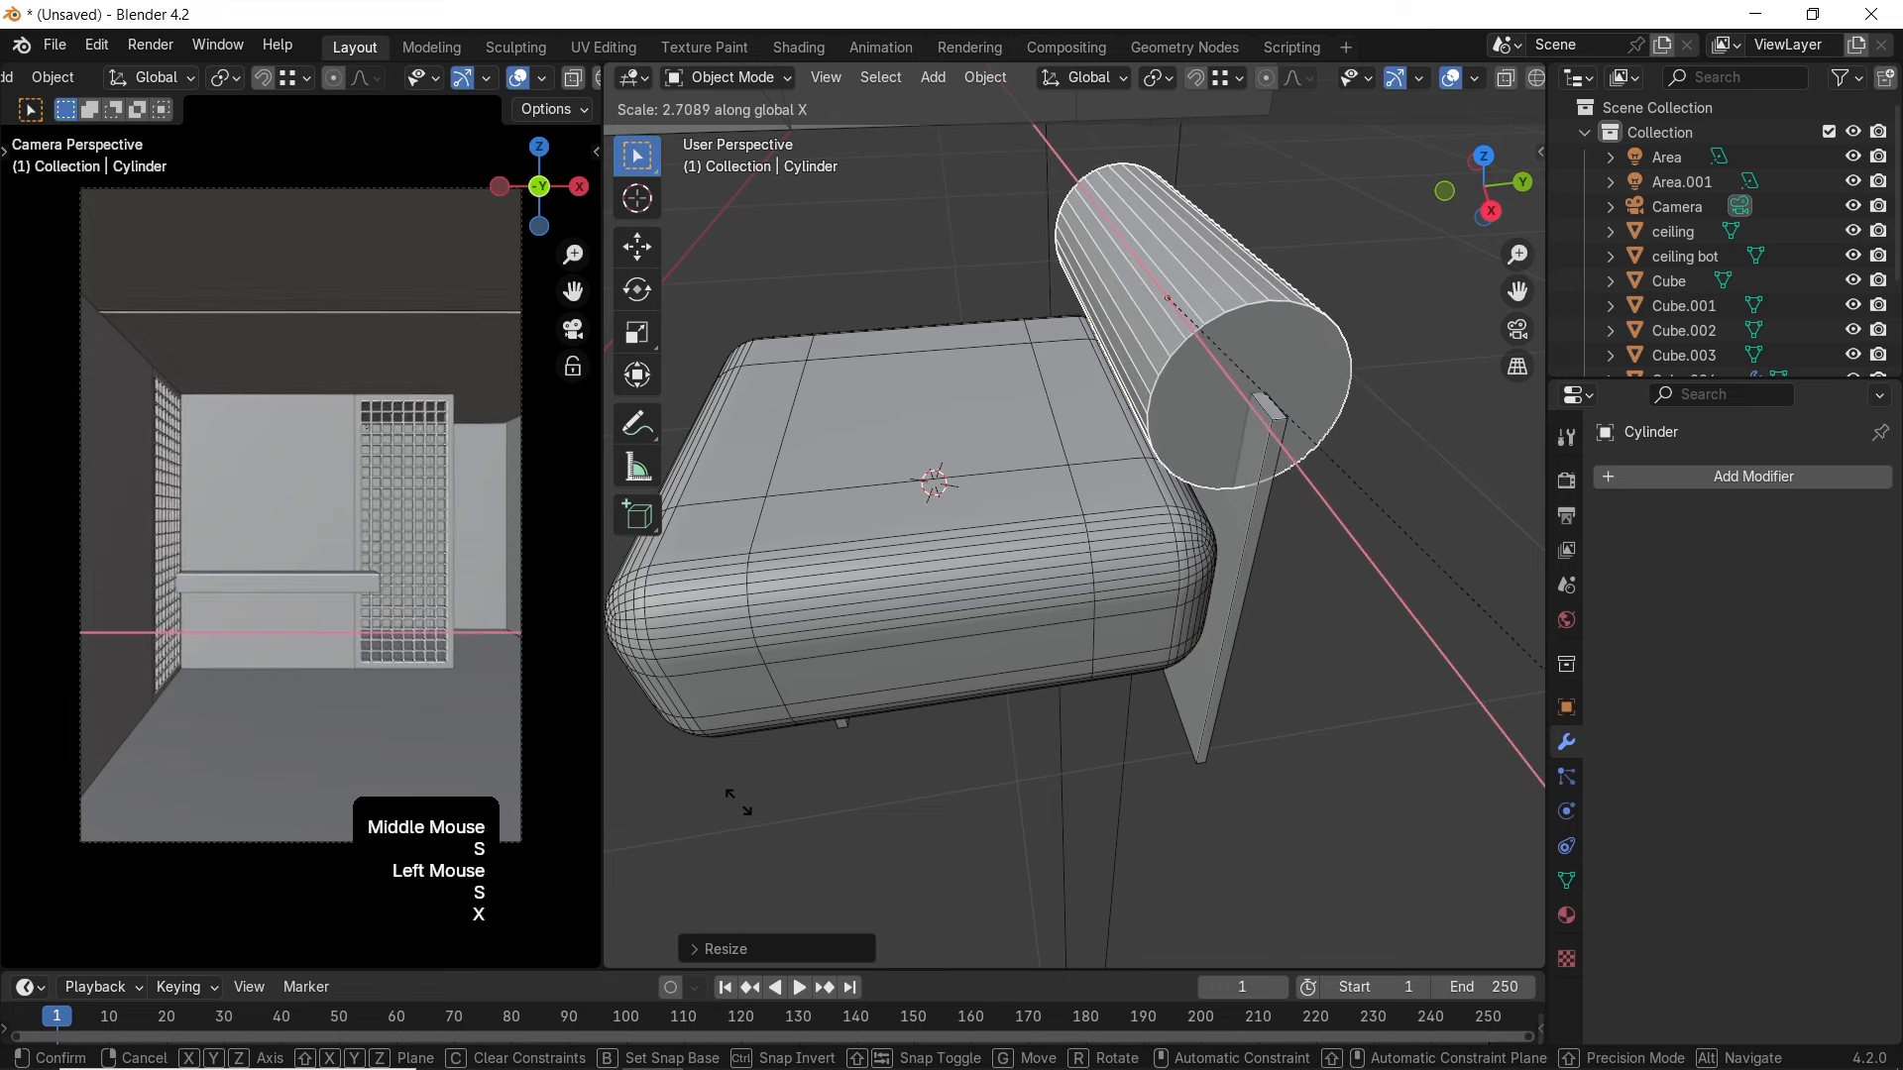
{"action": "left_click", "coordinate": [733, 788]}
{"action": "middle_click_drag", "start_coordinate": [446, 749], "coordinate": [392, 583]}
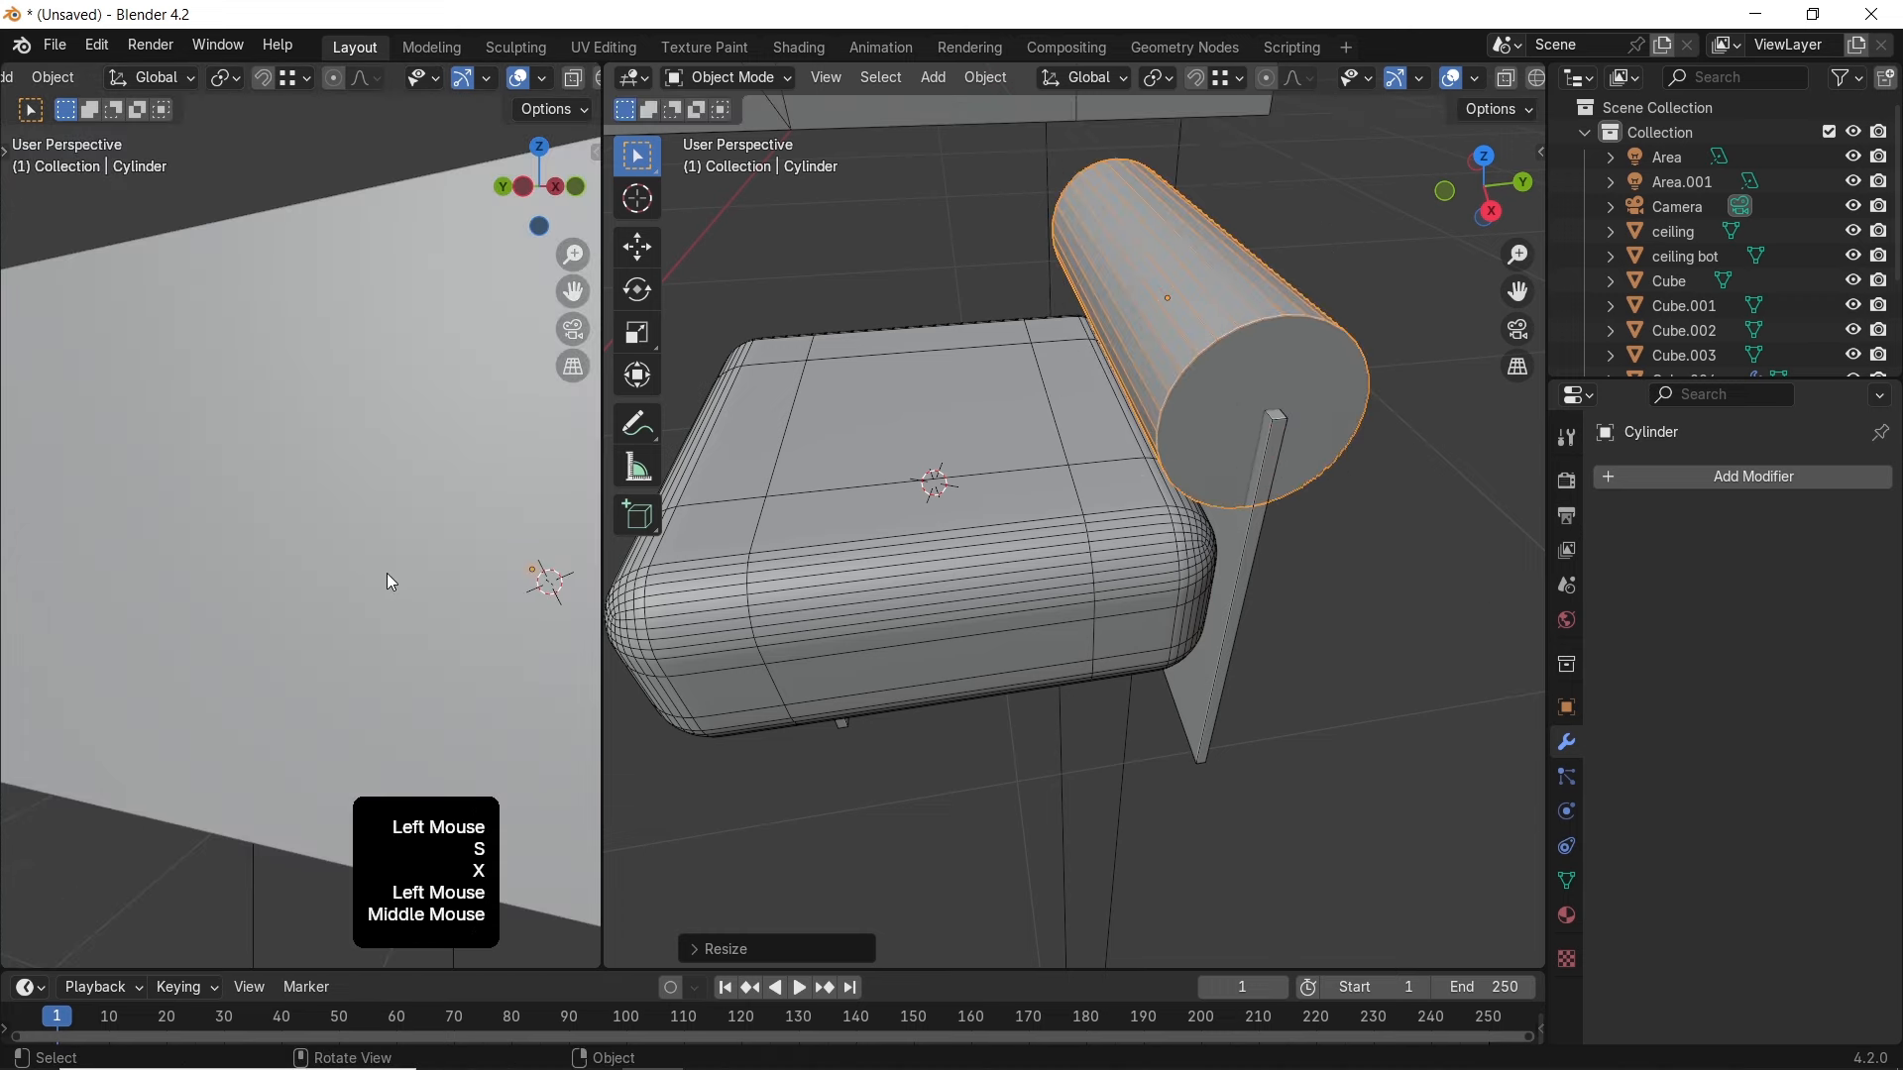
{"action": "key", "text": "KP_0"}
Bevel the edge loops at both ends of the cylinder with 11 segments to give it broadly rounded ends
{"action": "middle_click_drag", "start_coordinate": [1039, 563], "coordinate": [1225, 426]}
{"action": "scroll", "coordinate": [1226, 436], "scroll_direction": "up", "scroll_amount": 2}
{"action": "key", "text": "Tab"}
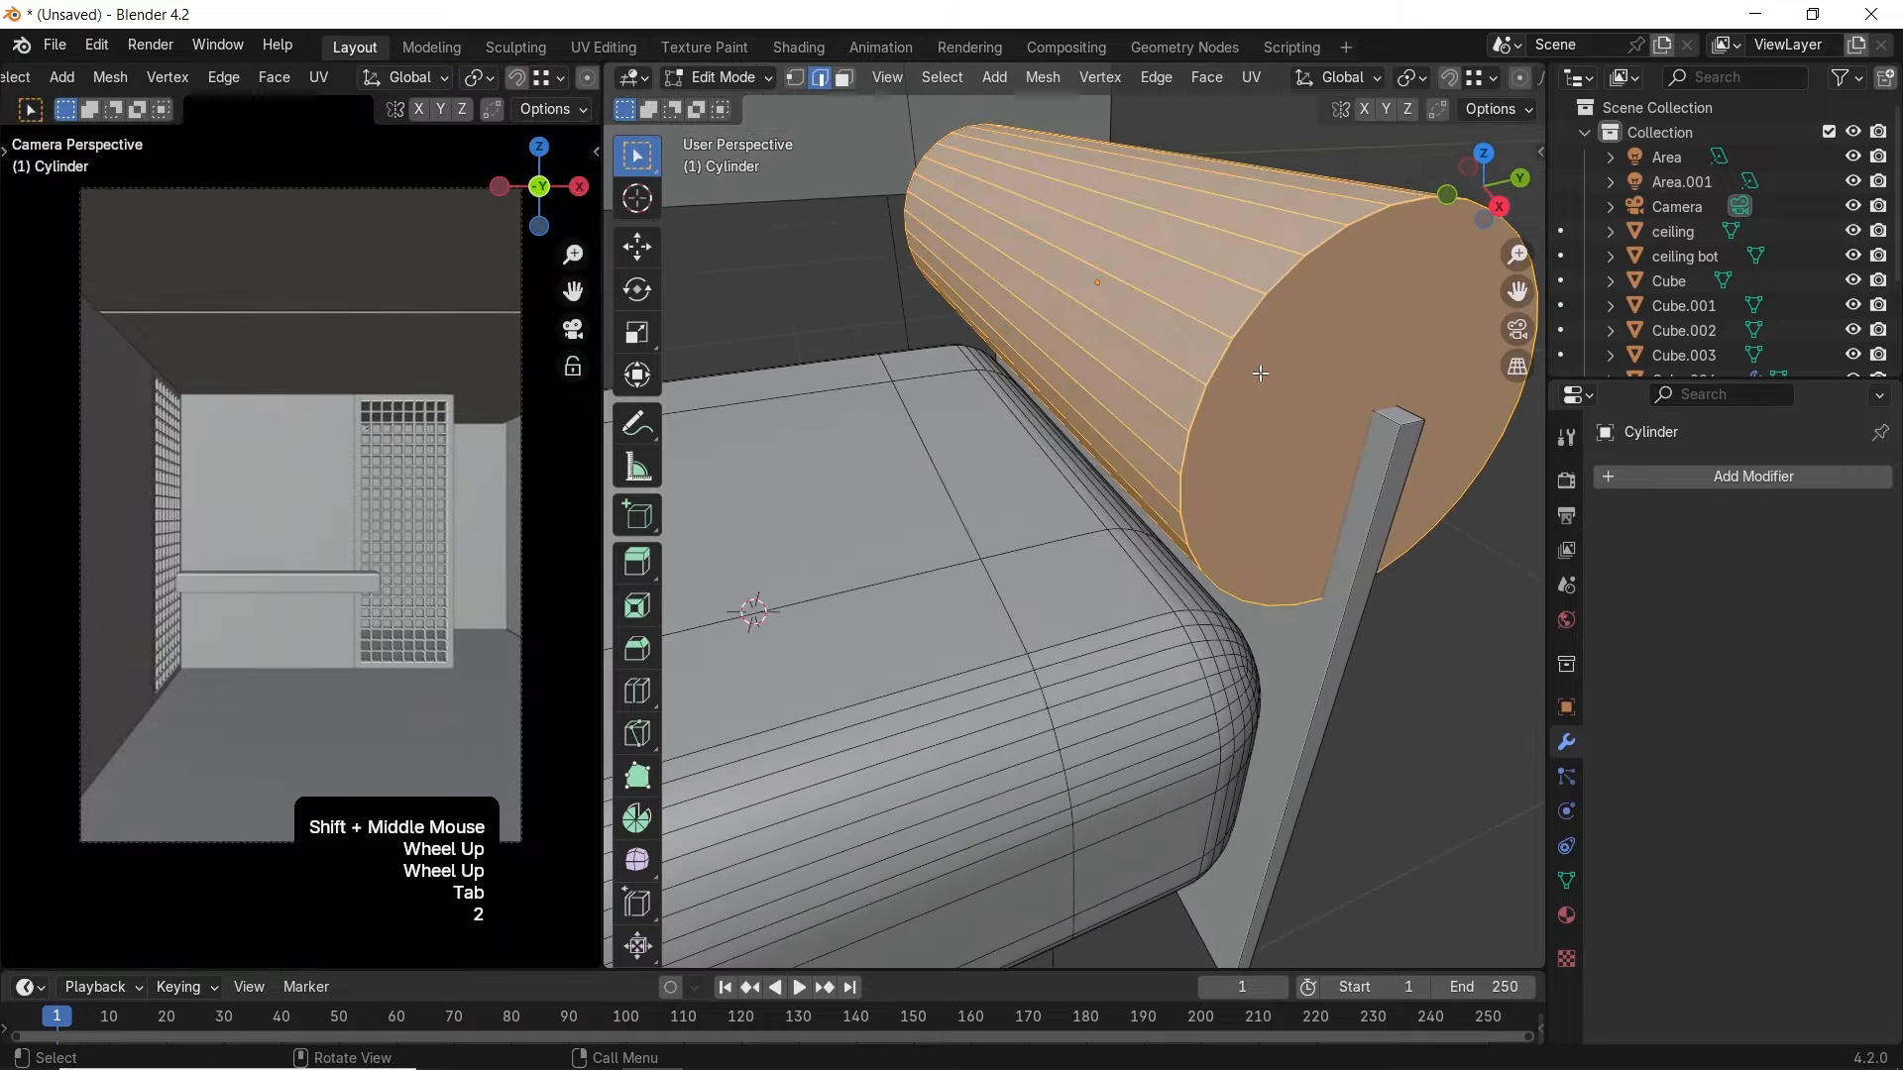
{"action": "left_click", "coordinate": [1263, 310], "text": "alt"}
{"action": "key", "text": "ctrl+z"}
{"action": "key", "text": "ctrl+z"}
{"action": "middle_click_drag", "start_coordinate": [1310, 383], "coordinate": [1440, 520]}
{"action": "left_click", "coordinate": [915, 291], "text": "alt+shift"}
{"action": "key", "text": "ctrl+b"}
{"action": "key", "text": "shift"}
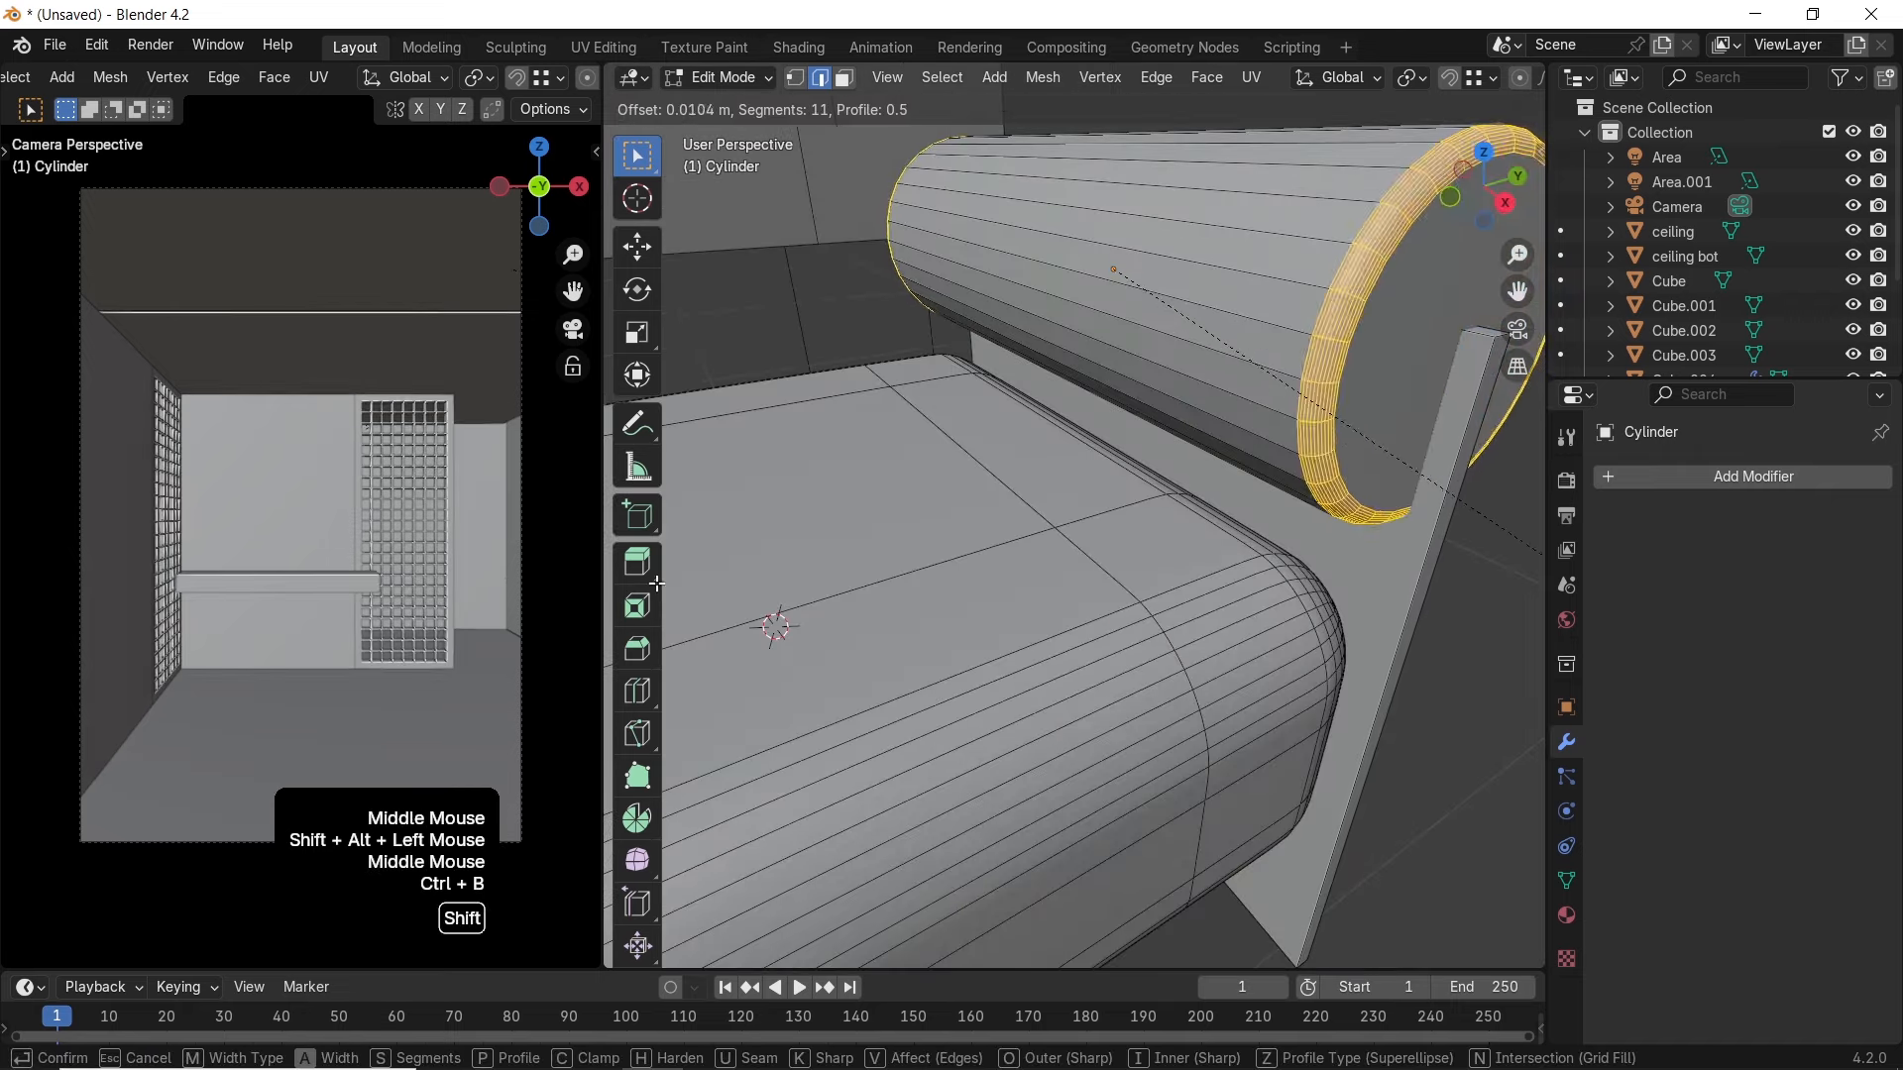
{"action": "mouse_move", "coordinate": [1033, 750]}
{"action": "left_click", "coordinate": [1140, 659], "text": "shift"}
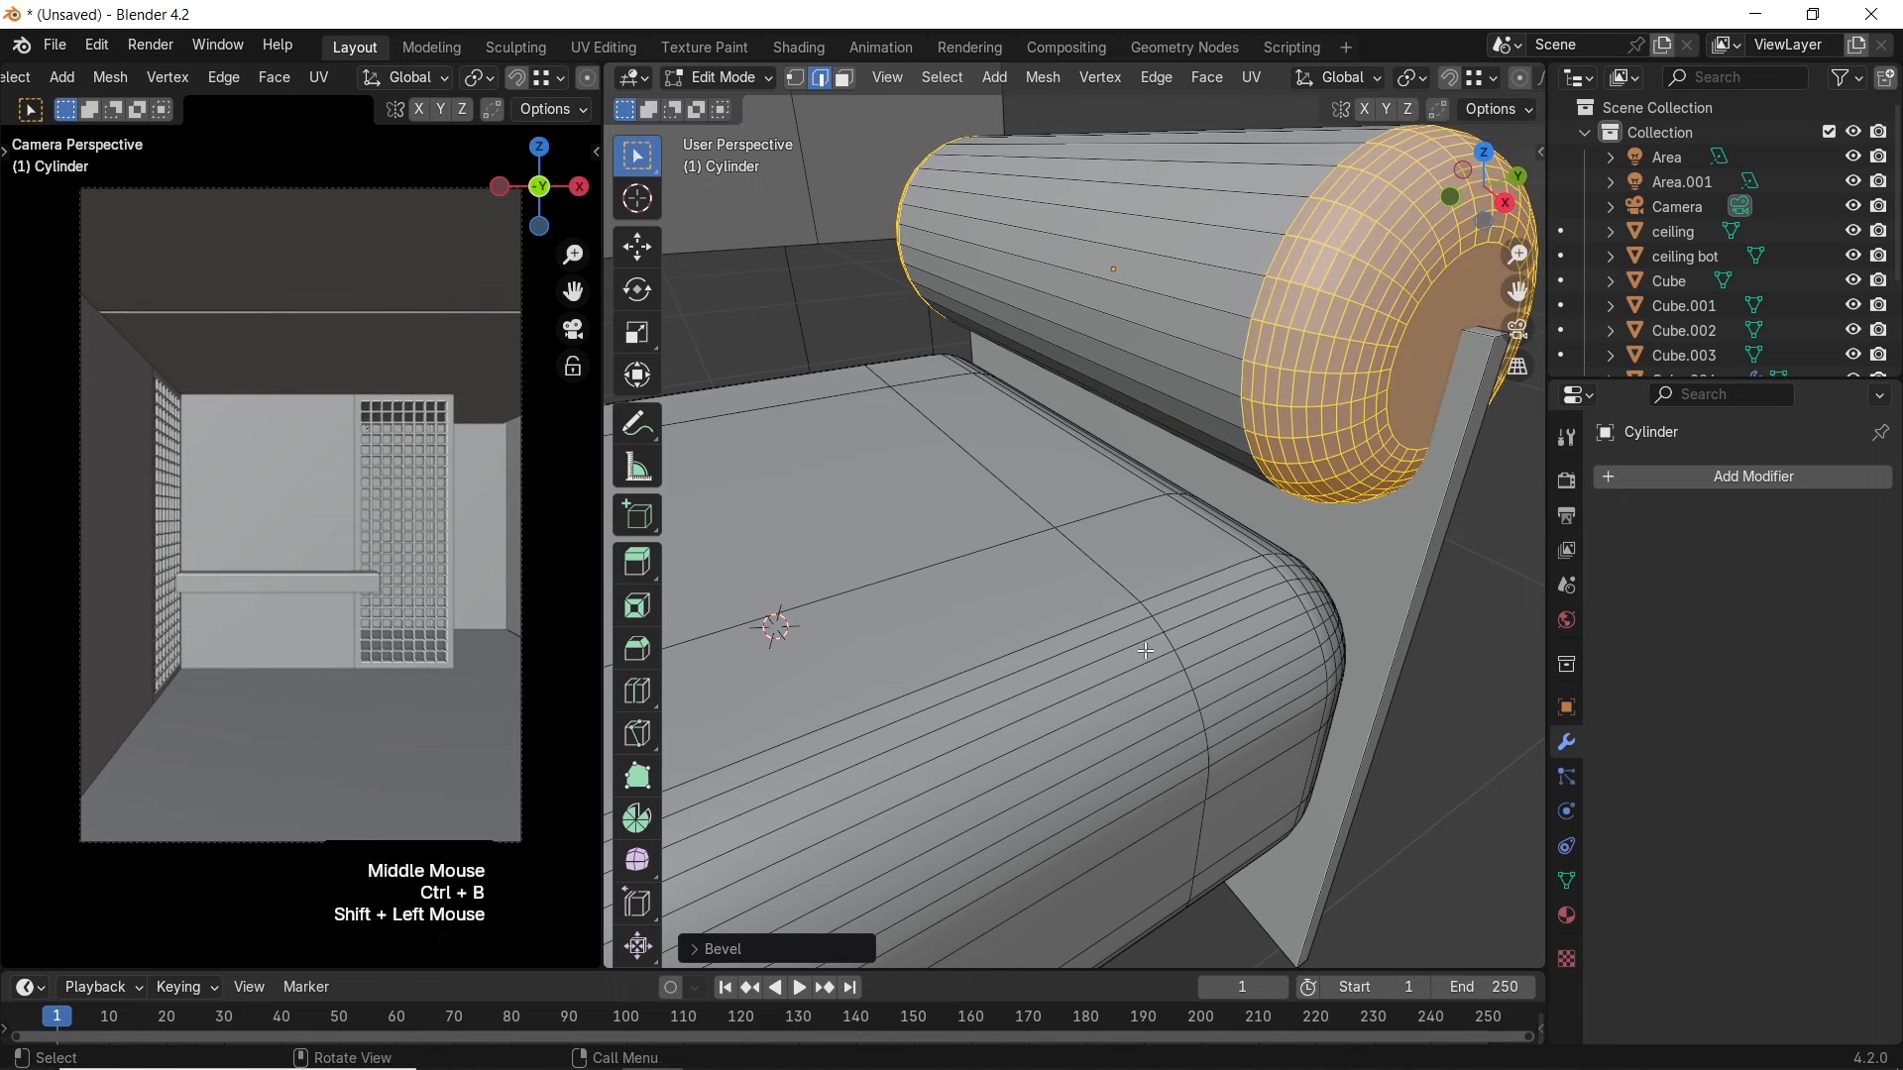
Spread the cylinder's rounded ends slightly outward along X and give the object a level 1 Subdivision modifier
{"action": "key", "text": "s"}
{"action": "key", "text": "x"}
{"action": "left_click", "coordinate": [1443, 666]}
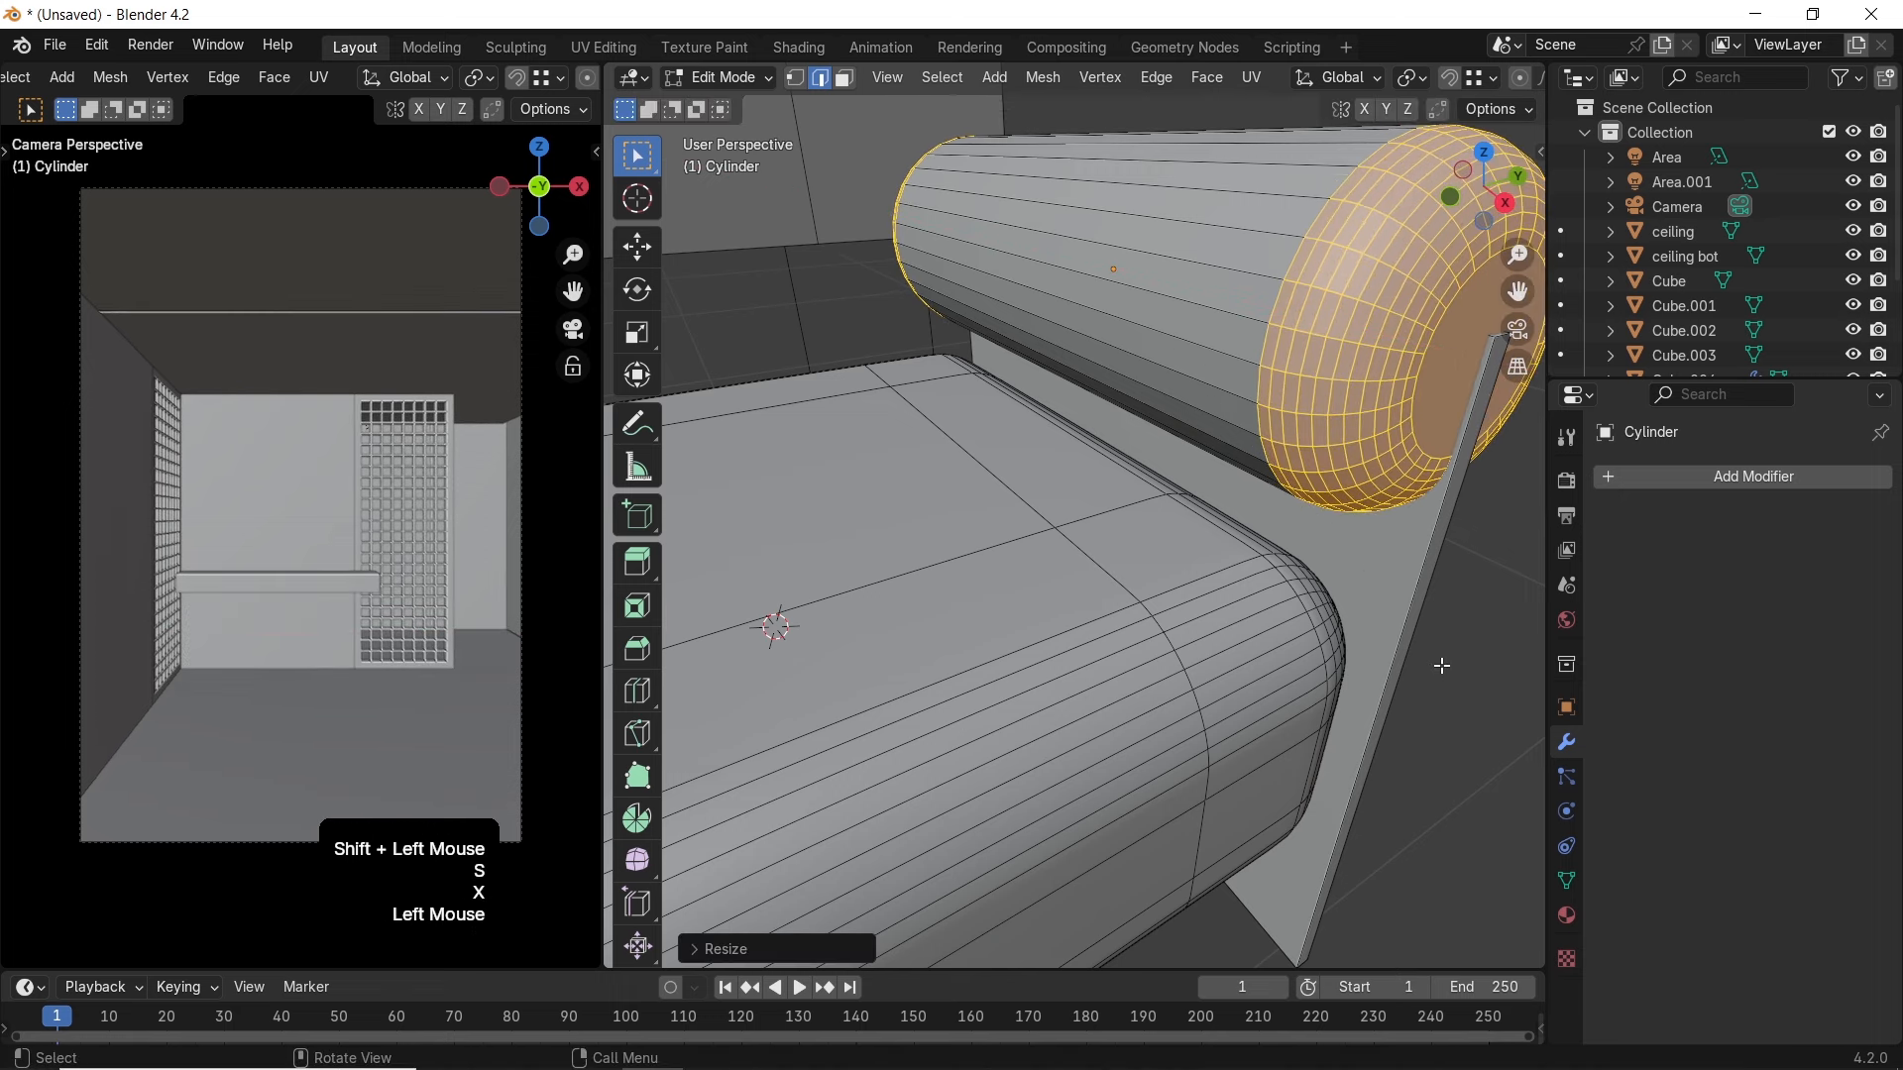
{"action": "key", "text": "Tab"}
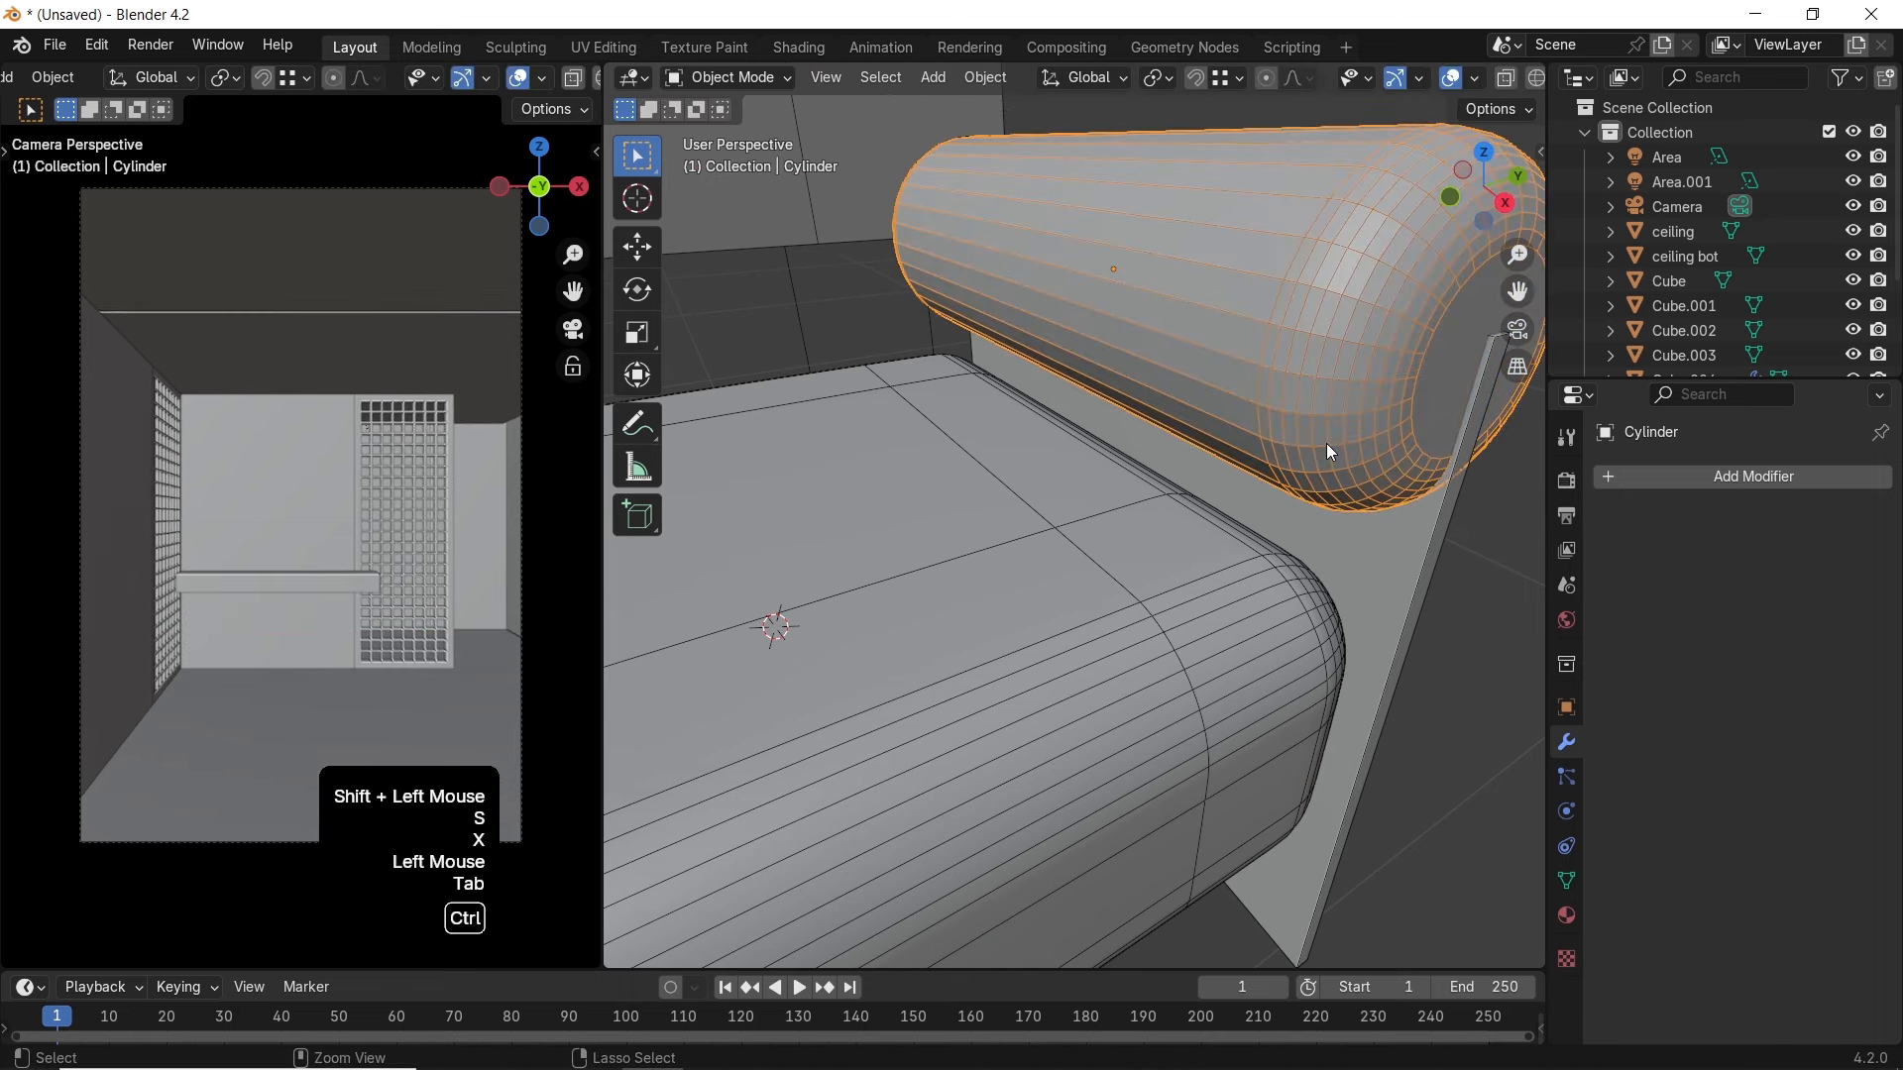
{"action": "key", "text": "ctrl+1"}
{"action": "middle_click_drag", "start_coordinate": [1360, 454], "coordinate": [682, 468]}
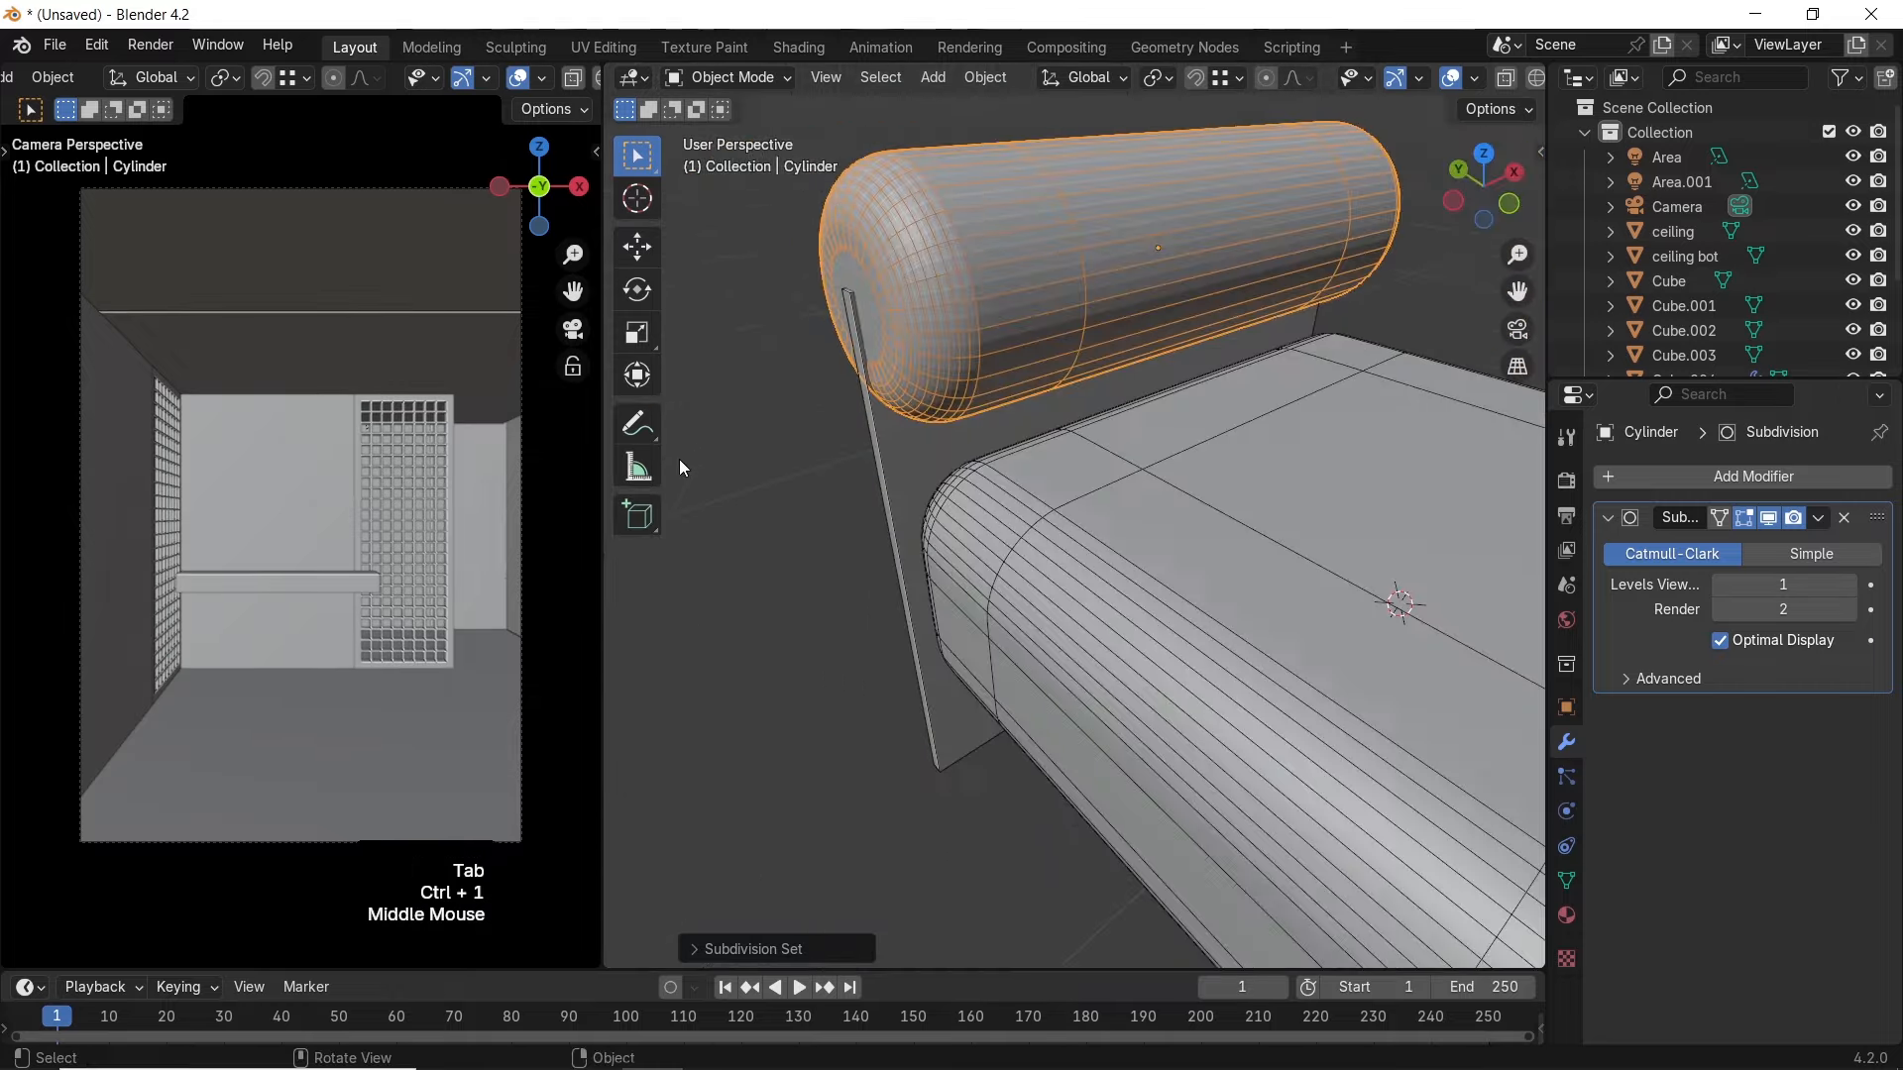
Enlarge the cylinder slightly and shorten it along X to about 0.82 so it matches the rear panel's width
{"action": "left_click", "coordinate": [821, 462]}
{"action": "scroll", "coordinate": [1041, 347], "scroll_direction": "down", "scroll_amount": 3}
{"action": "scroll", "coordinate": [1041, 347], "scroll_direction": "up", "scroll_amount": 1}
{"action": "middle_click_drag", "start_coordinate": [1041, 347], "coordinate": [1228, 468]}
{"action": "scroll", "coordinate": [1169, 391], "scroll_direction": "up", "scroll_amount": 2}
{"action": "left_click", "coordinate": [1180, 336]}
{"action": "key", "text": "s"}
{"action": "left_click", "coordinate": [1281, 360]}
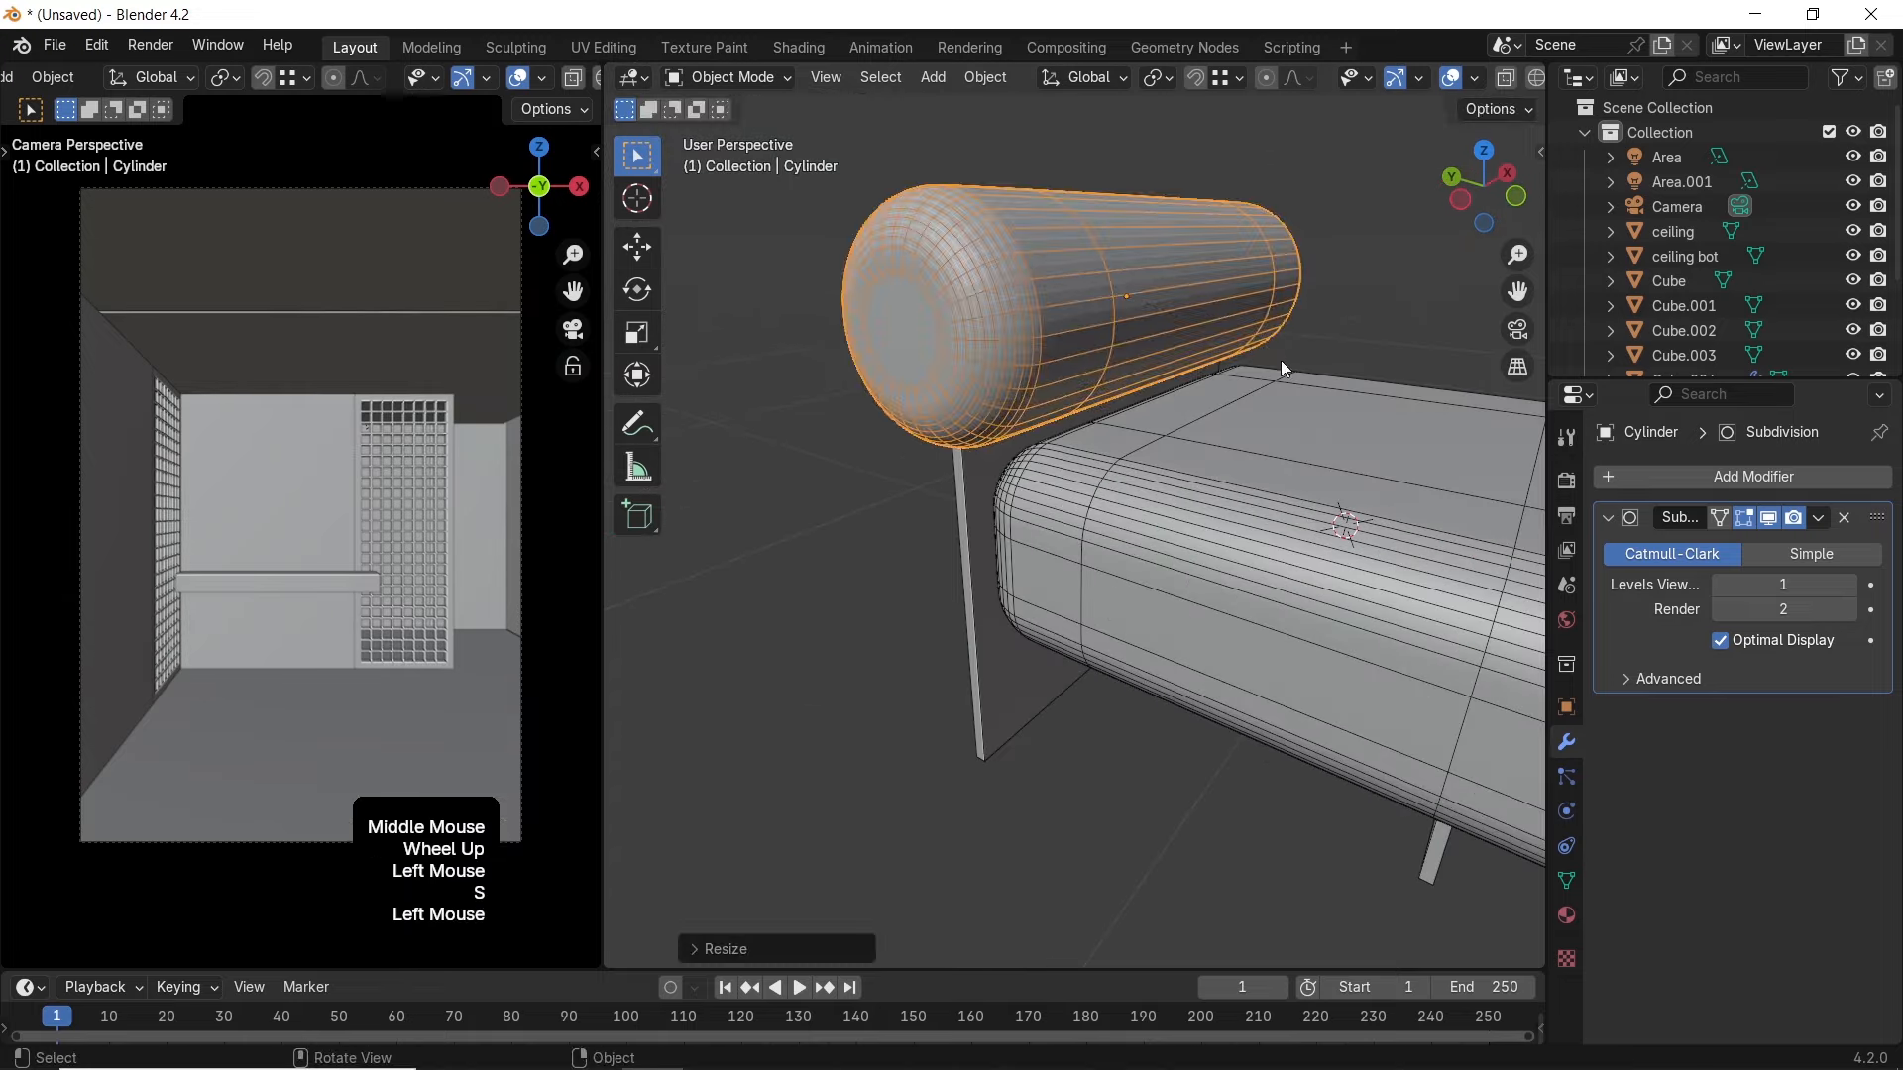
{"action": "key", "text": "s"}
{"action": "key", "text": "x"}
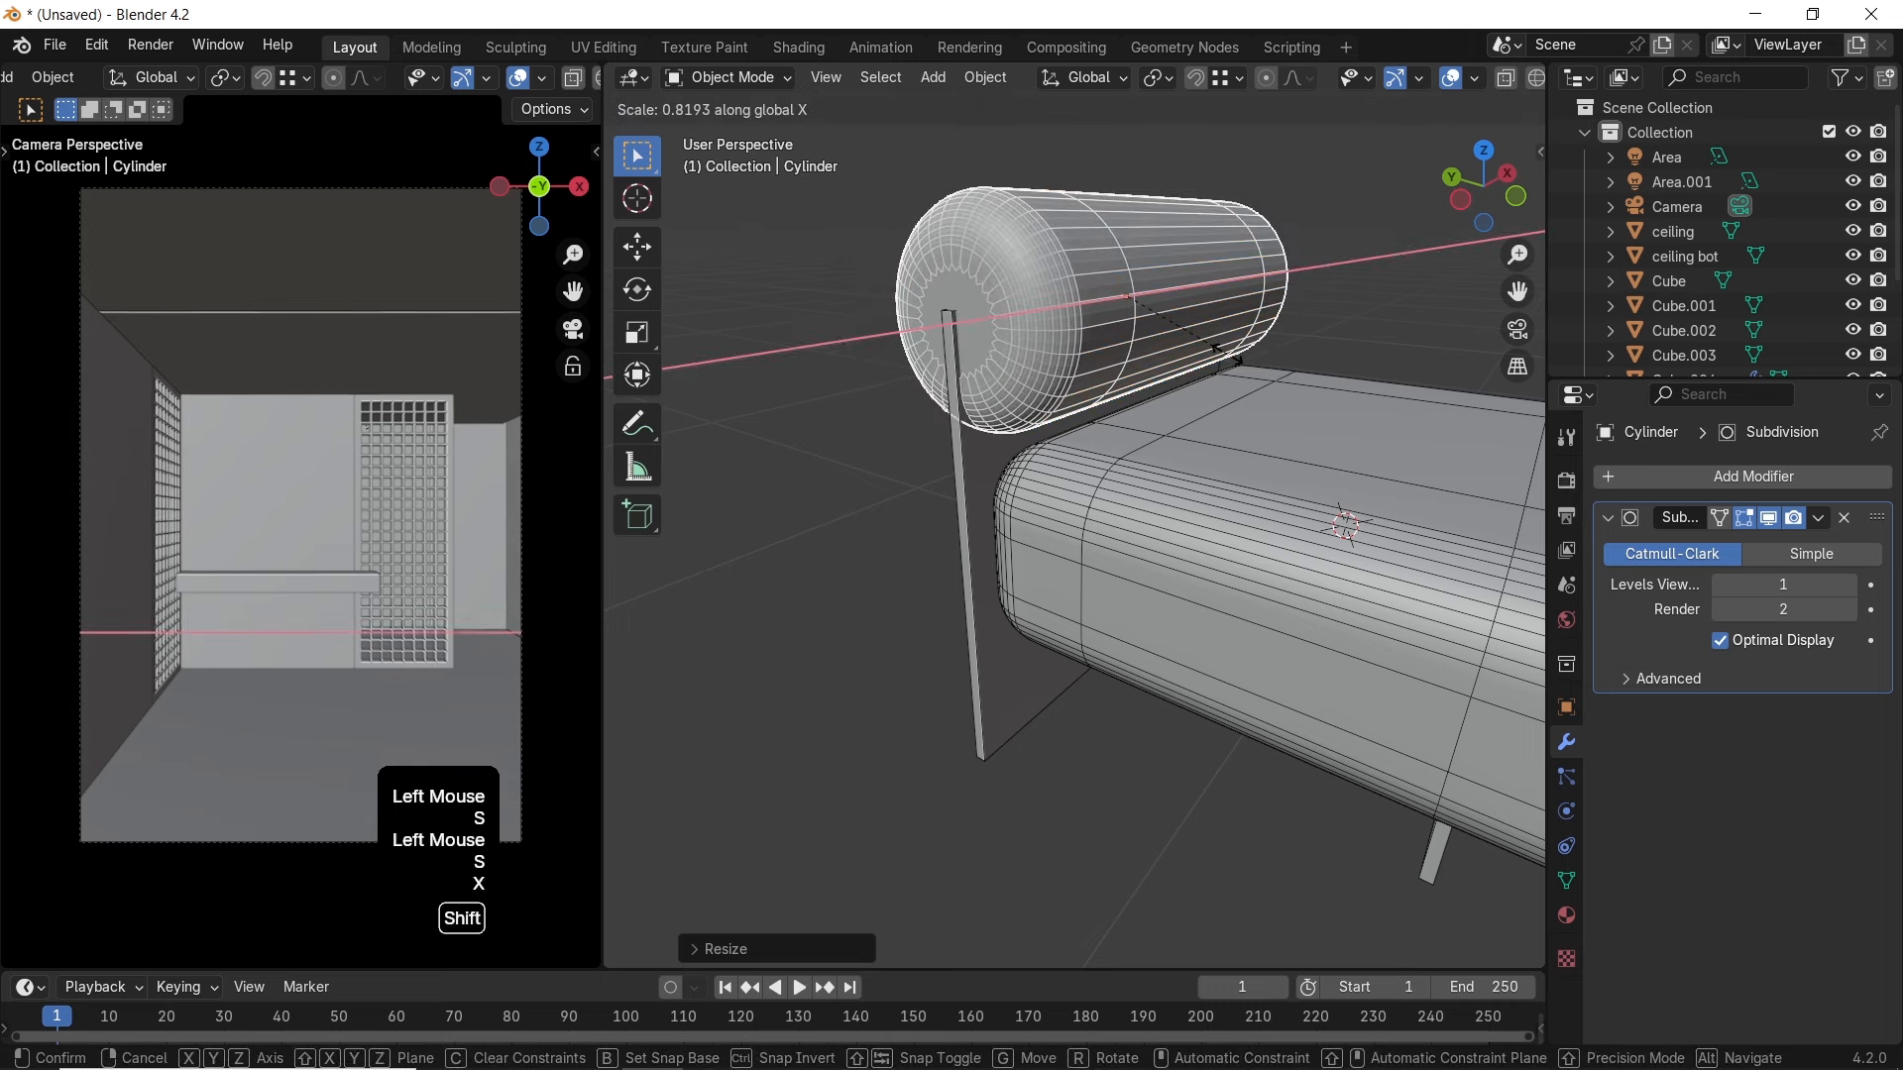
{"action": "left_click", "coordinate": [1234, 354], "text": "shift"}
Raise the cylinder about 0.025 m along Z at the top of the rear panel
{"action": "key", "text": "g"}
{"action": "key", "text": "z"}
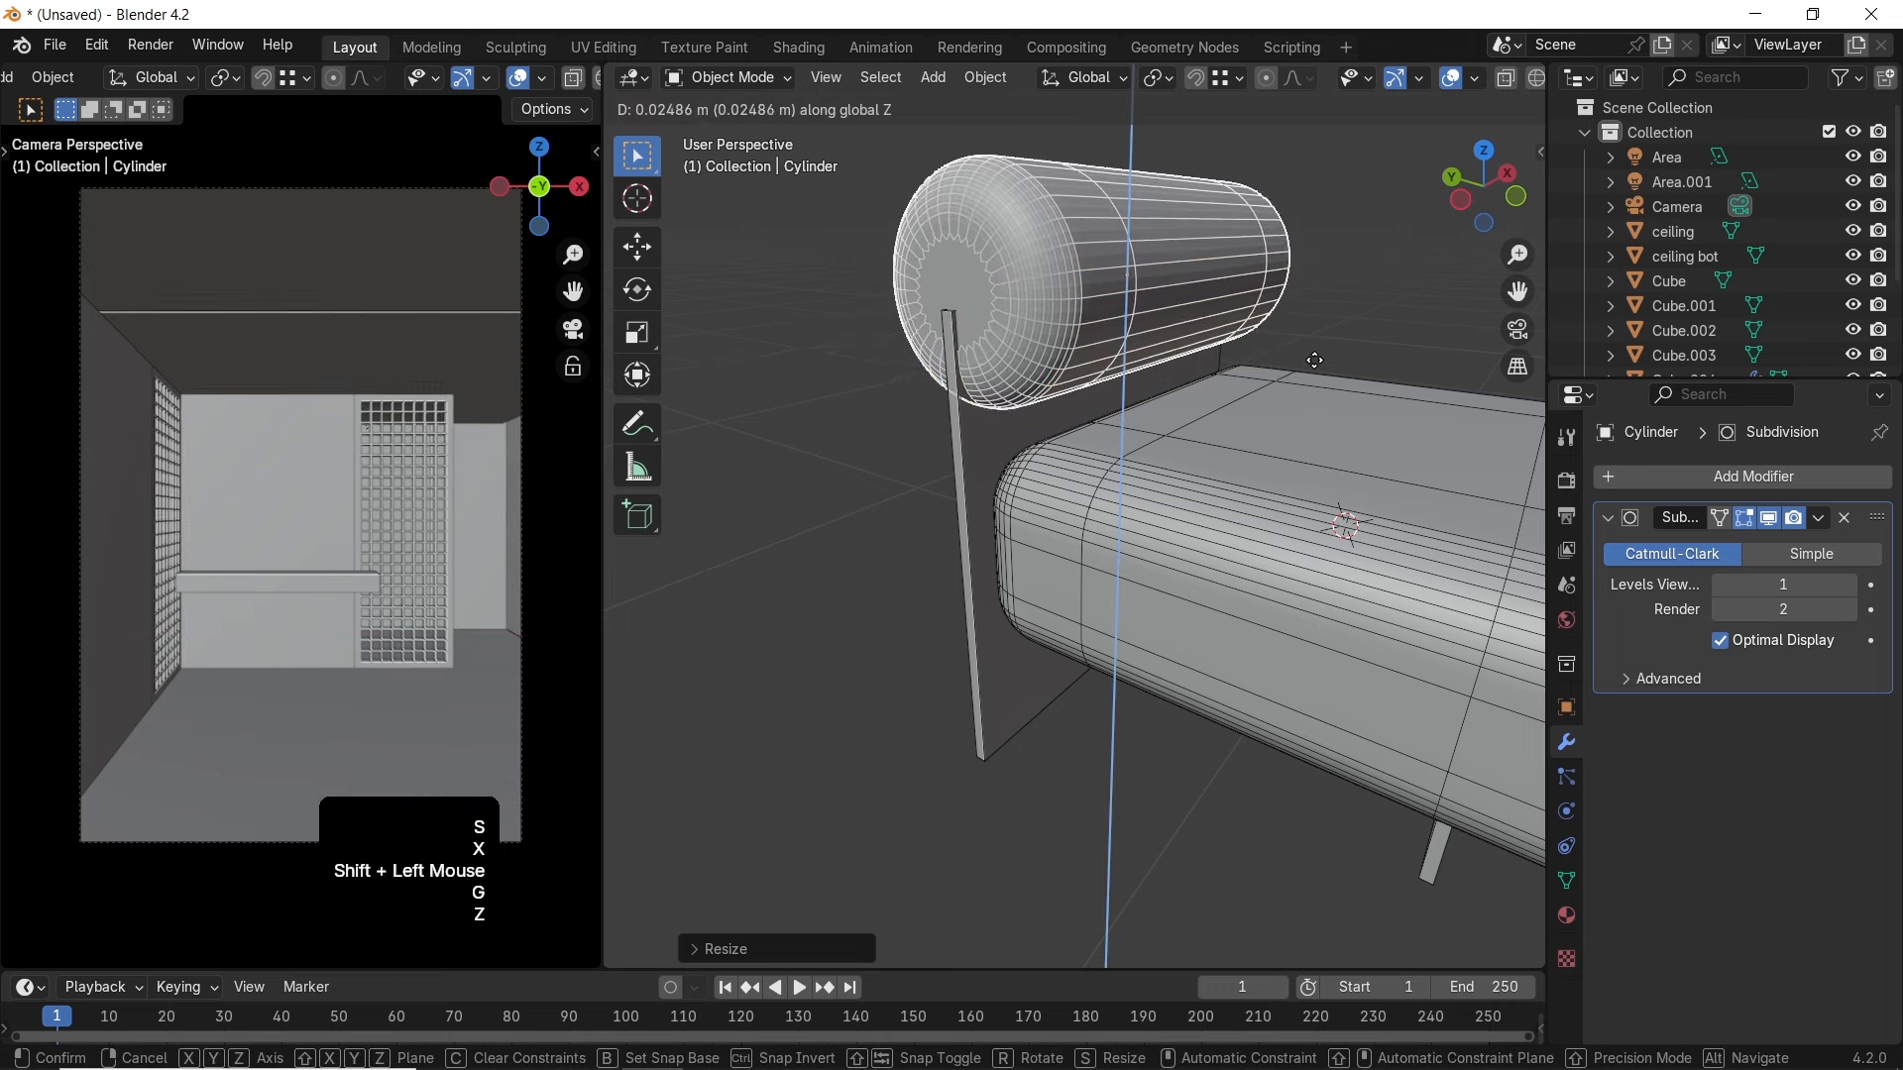
{"action": "left_click", "coordinate": [1314, 377]}
Scale the rounded seat box down to about 0.94 and flatten it along Z
{"action": "scroll", "coordinate": [1314, 376], "scroll_direction": "down", "scroll_amount": 1}
{"action": "scroll", "coordinate": [1308, 365], "scroll_direction": "down", "scroll_amount": 1}
{"action": "middle_click_drag", "start_coordinate": [1309, 366], "coordinate": [1441, 567]}
{"action": "left_click", "coordinate": [1320, 427]}
{"action": "key", "text": "s"}
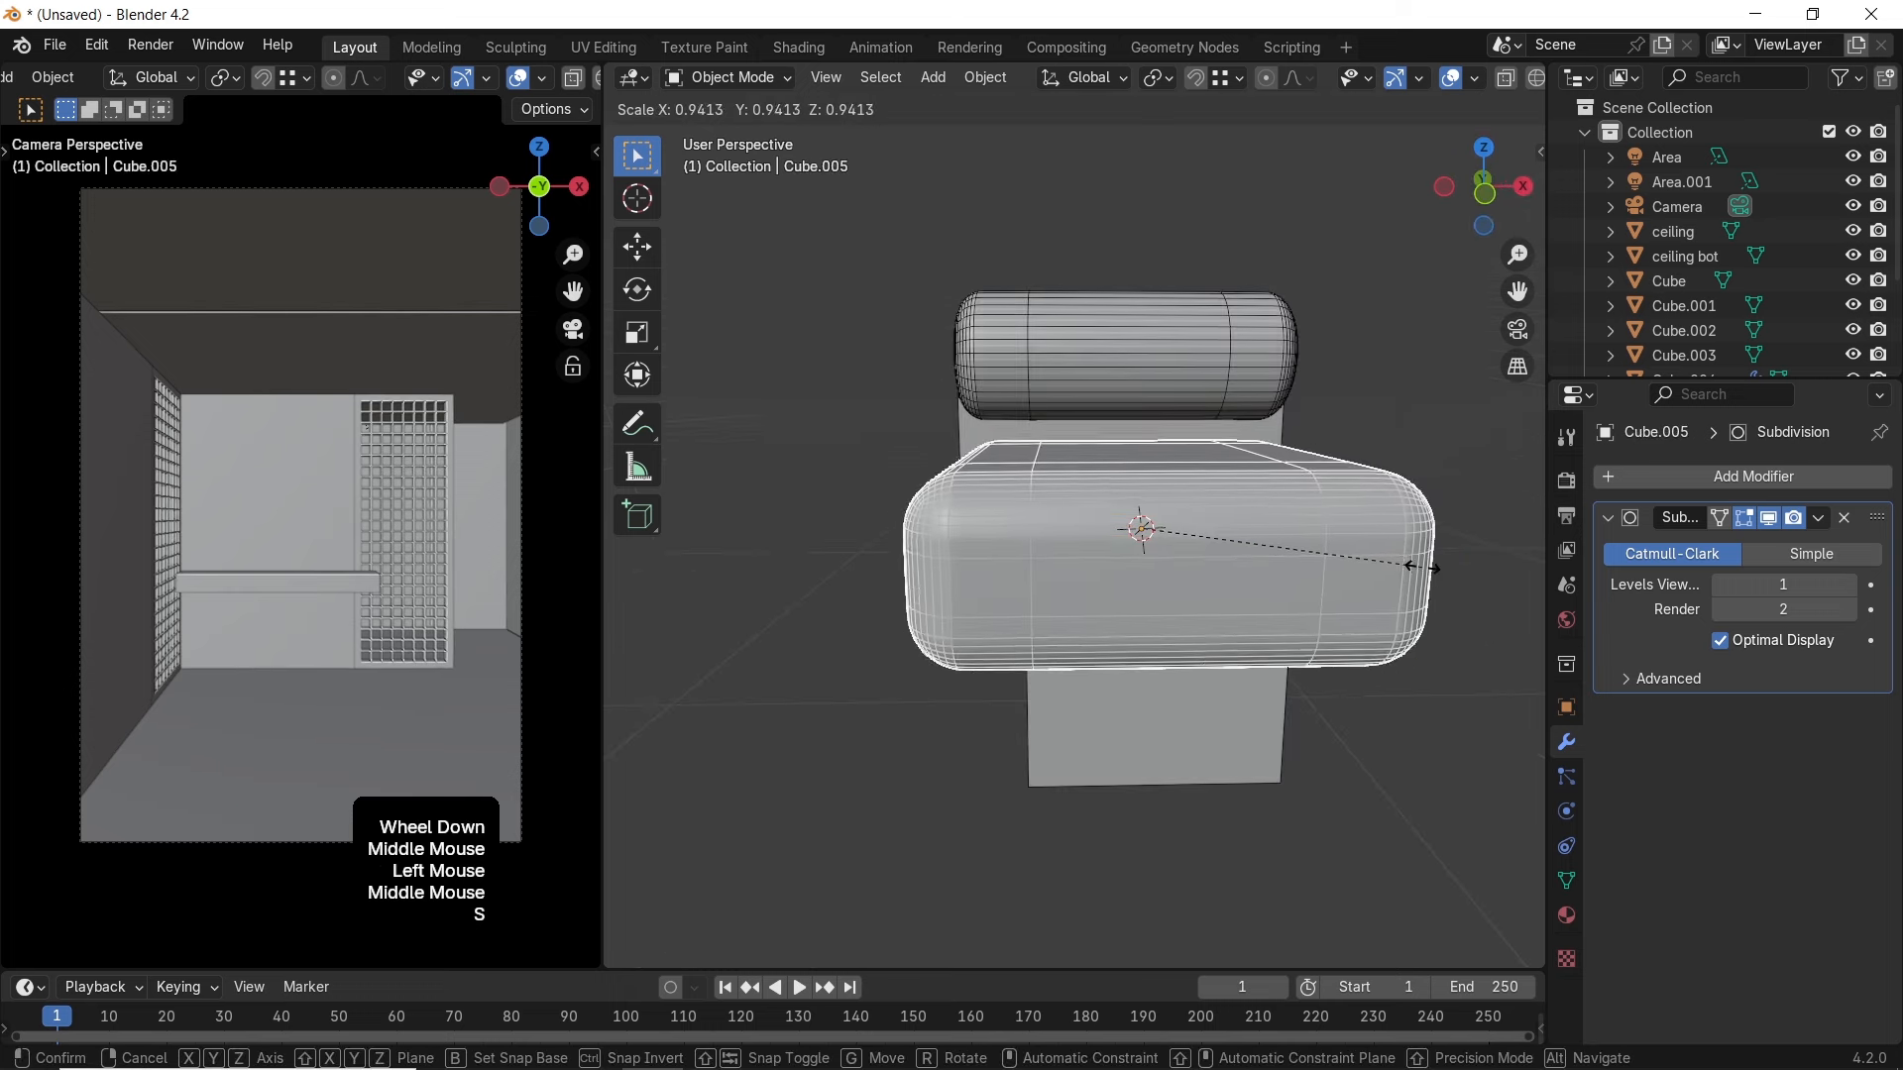
{"action": "left_click", "coordinate": [1405, 563]}
{"action": "key", "text": "s"}
{"action": "key", "text": "z"}
{"action": "left_click", "coordinate": [1378, 567]}
Move the flattened seat box along Z so that it rests on the front panel
{"action": "middle_click_drag", "start_coordinate": [1330, 555], "coordinate": [1288, 557]}
{"action": "key", "text": "g"}
{"action": "key", "text": "z"}
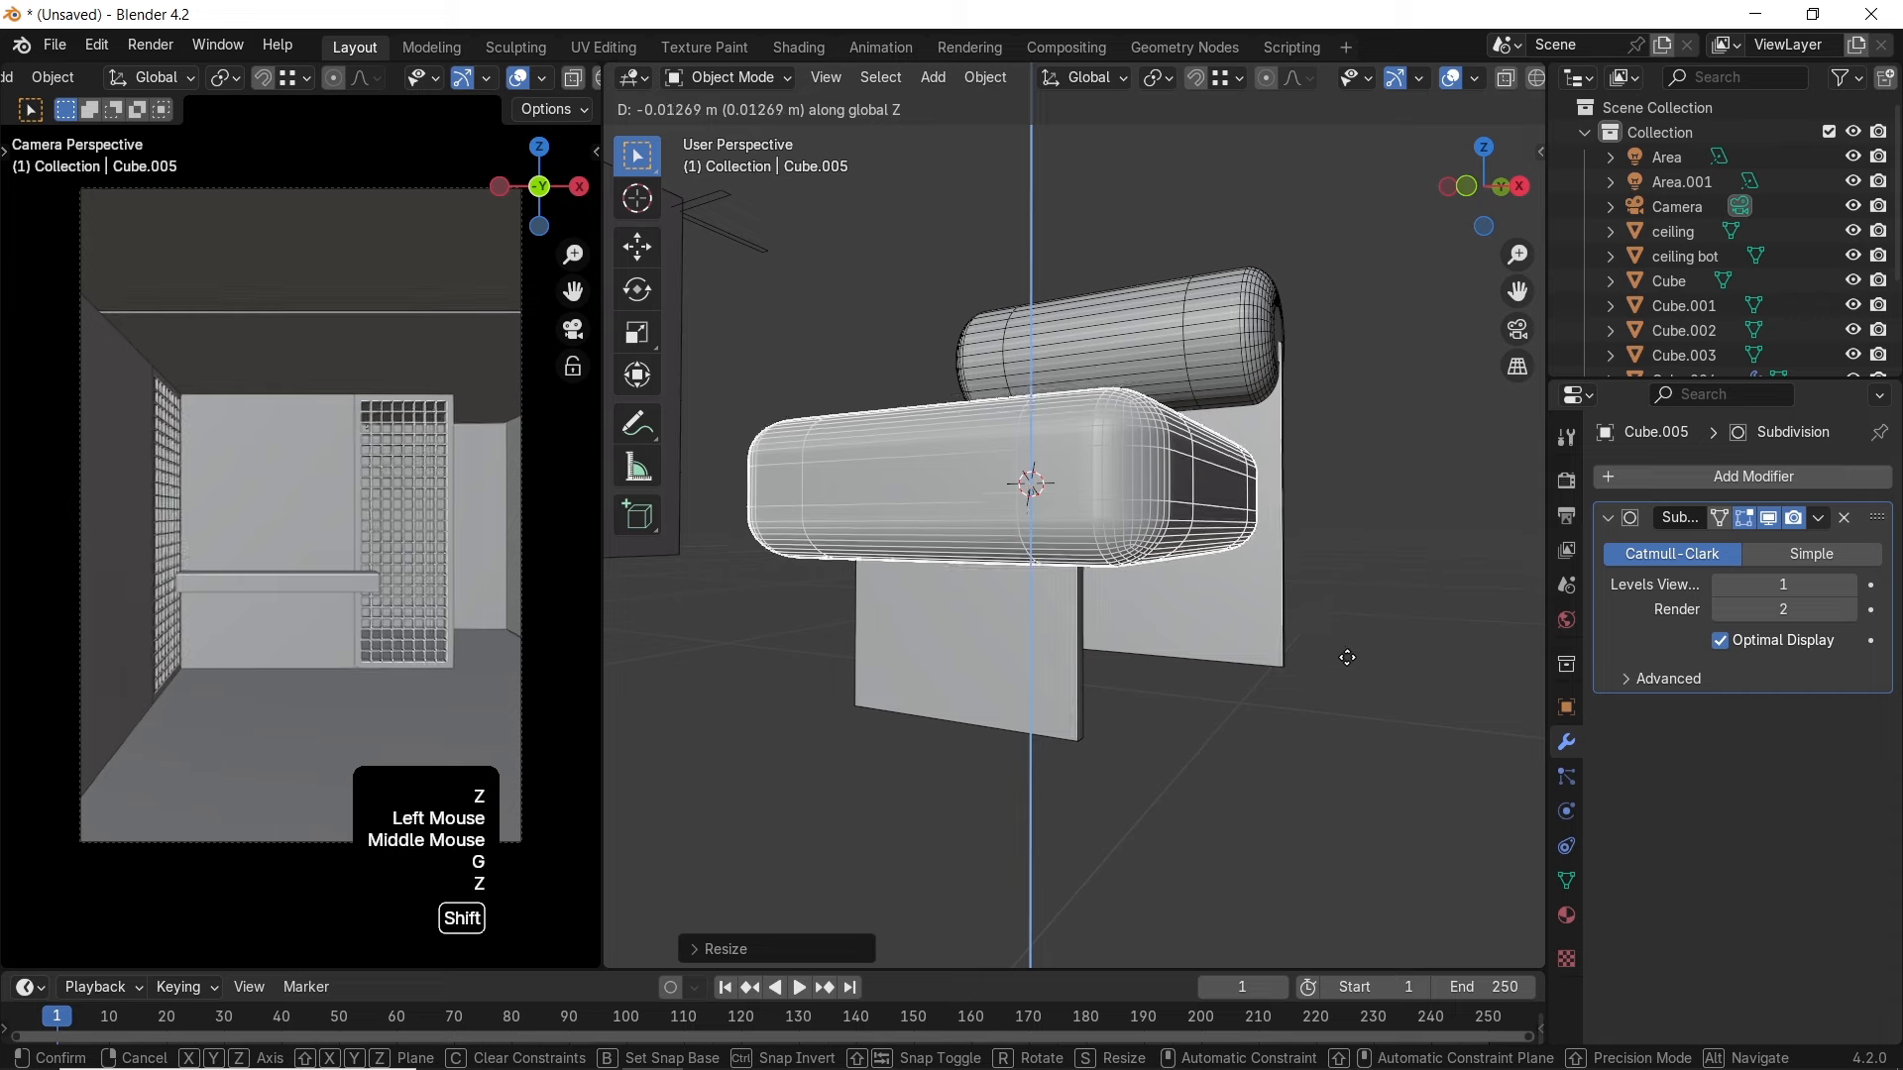
{"action": "left_click", "coordinate": [1325, 573], "text": "shift"}
{"action": "middle_click_drag", "start_coordinate": [1324, 575], "coordinate": [1122, 620]}
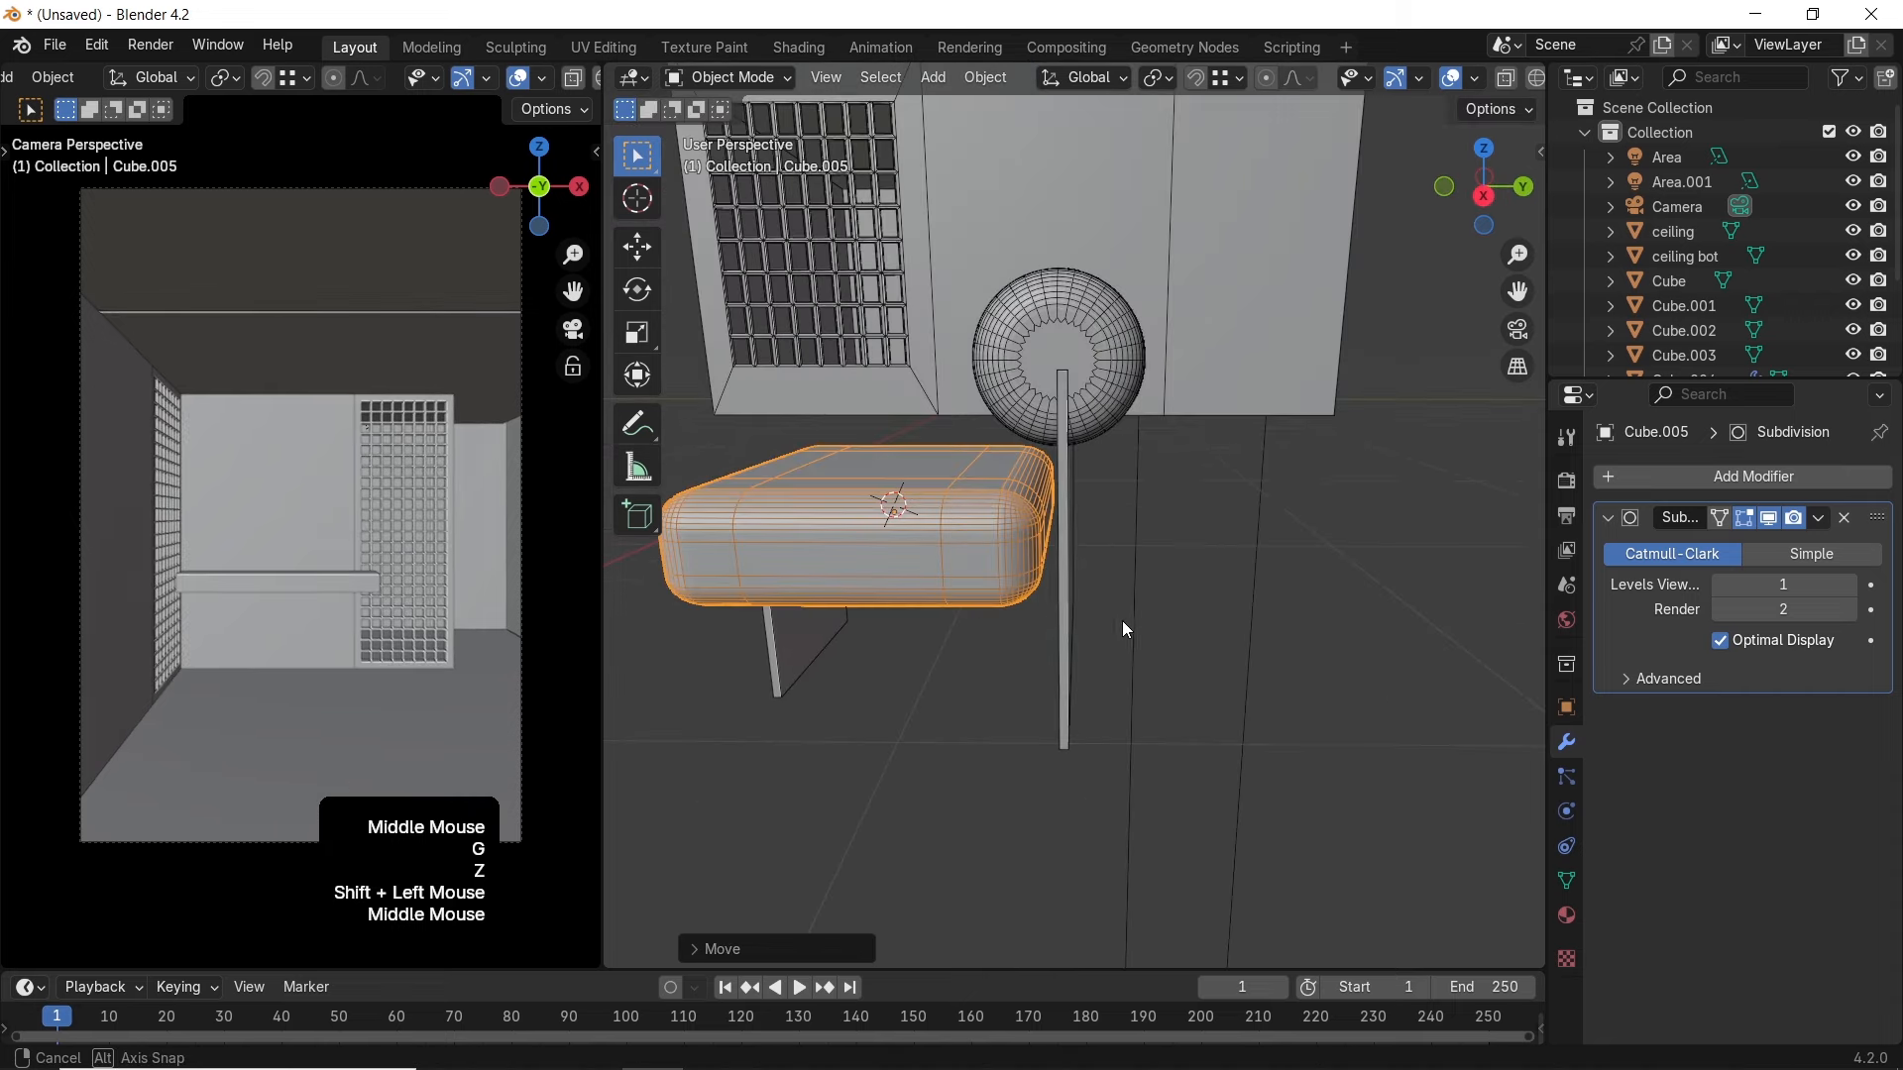
{"action": "key", "text": "s"}
{"action": "key", "text": "x"}
{"action": "right_click", "coordinate": [1181, 615]}
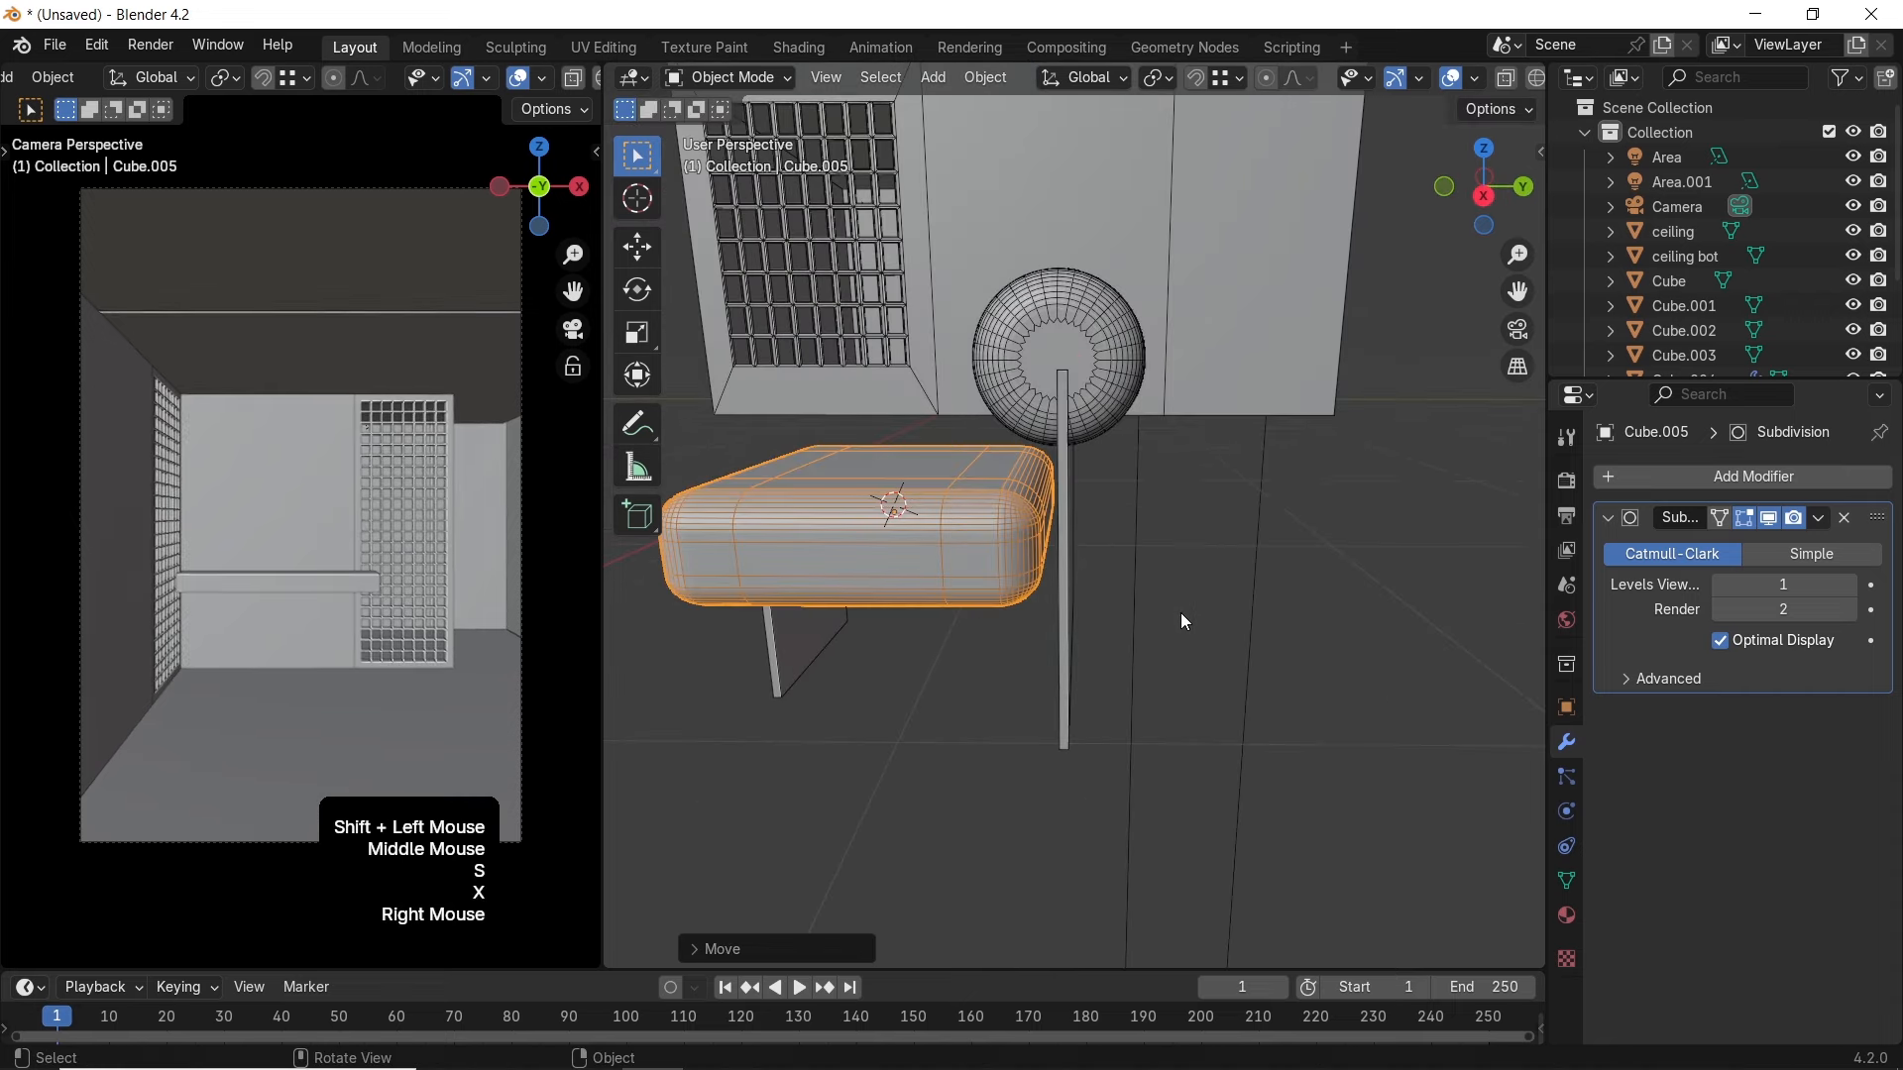
Move the bolster and rear panel together along Y until the panel meets the back of the seat cushion
{"action": "left_click", "coordinate": [1064, 424], "text": "shift"}
{"action": "key", "text": "g"}
{"action": "key", "text": "x"}
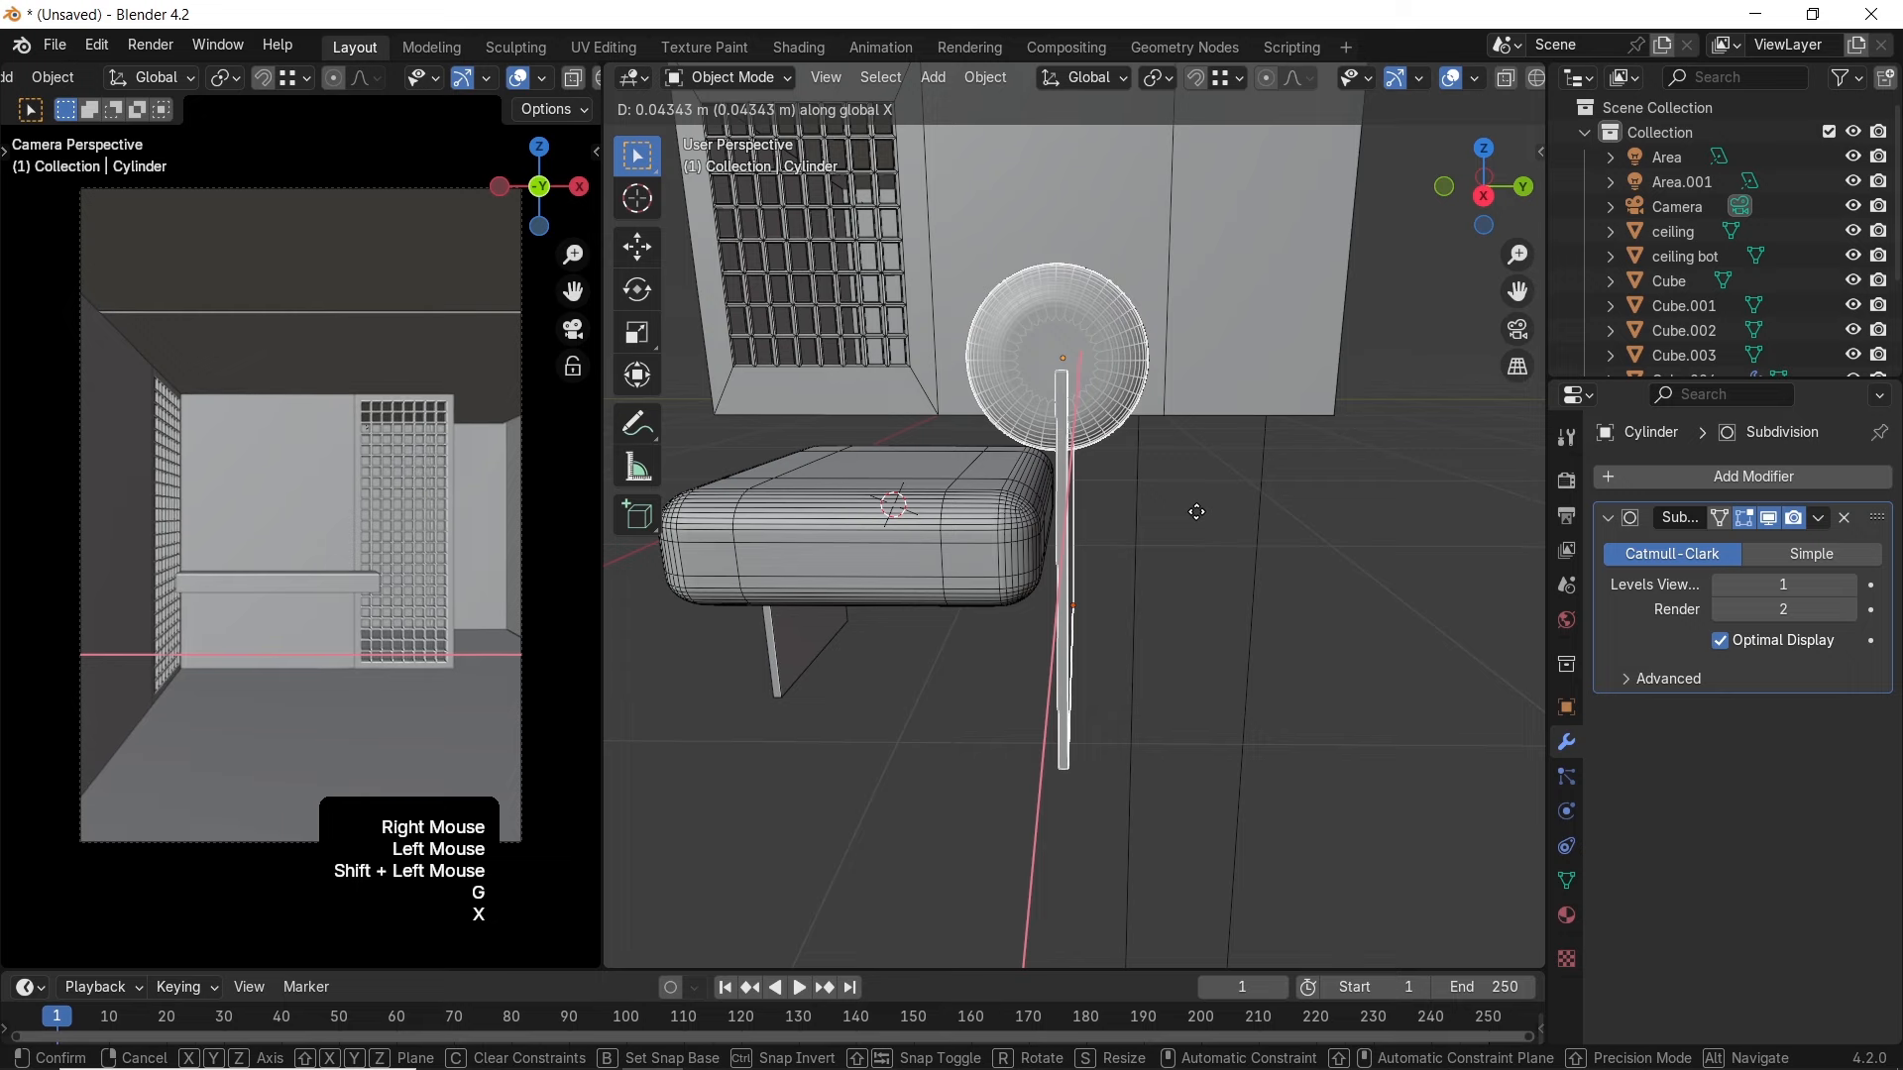
{"action": "key", "text": "y"}
{"action": "left_click", "coordinate": [1185, 512]}
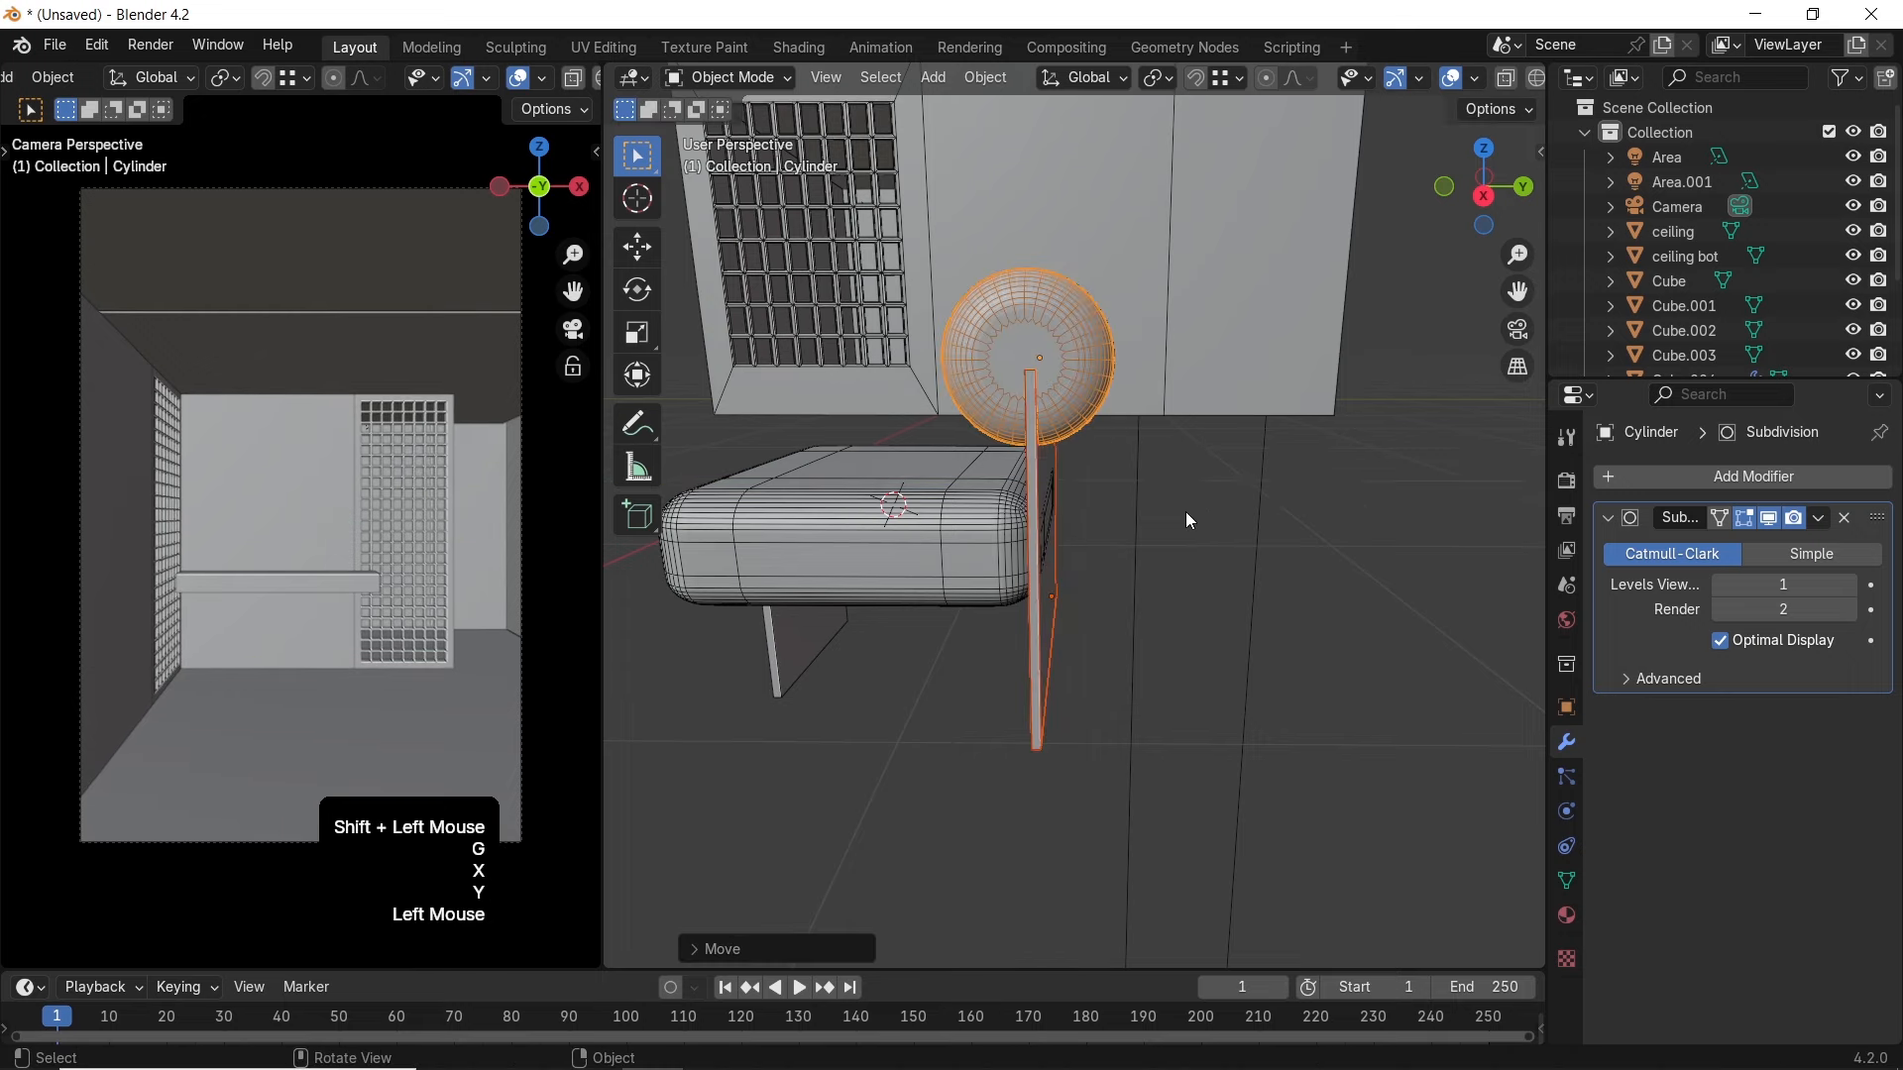
{"action": "key", "text": "g"}
{"action": "key", "text": "x"}
{"action": "key", "text": "y"}
{"action": "left_click", "coordinate": [1230, 517], "text": "shift"}
Add a Plain Axes empty at the 3D cursor in the middle of the chair
{"action": "scroll", "coordinate": [1144, 474], "scroll_direction": "down", "scroll_amount": 3}
{"action": "middle_click_drag", "start_coordinate": [1144, 474], "coordinate": [1299, 555]}
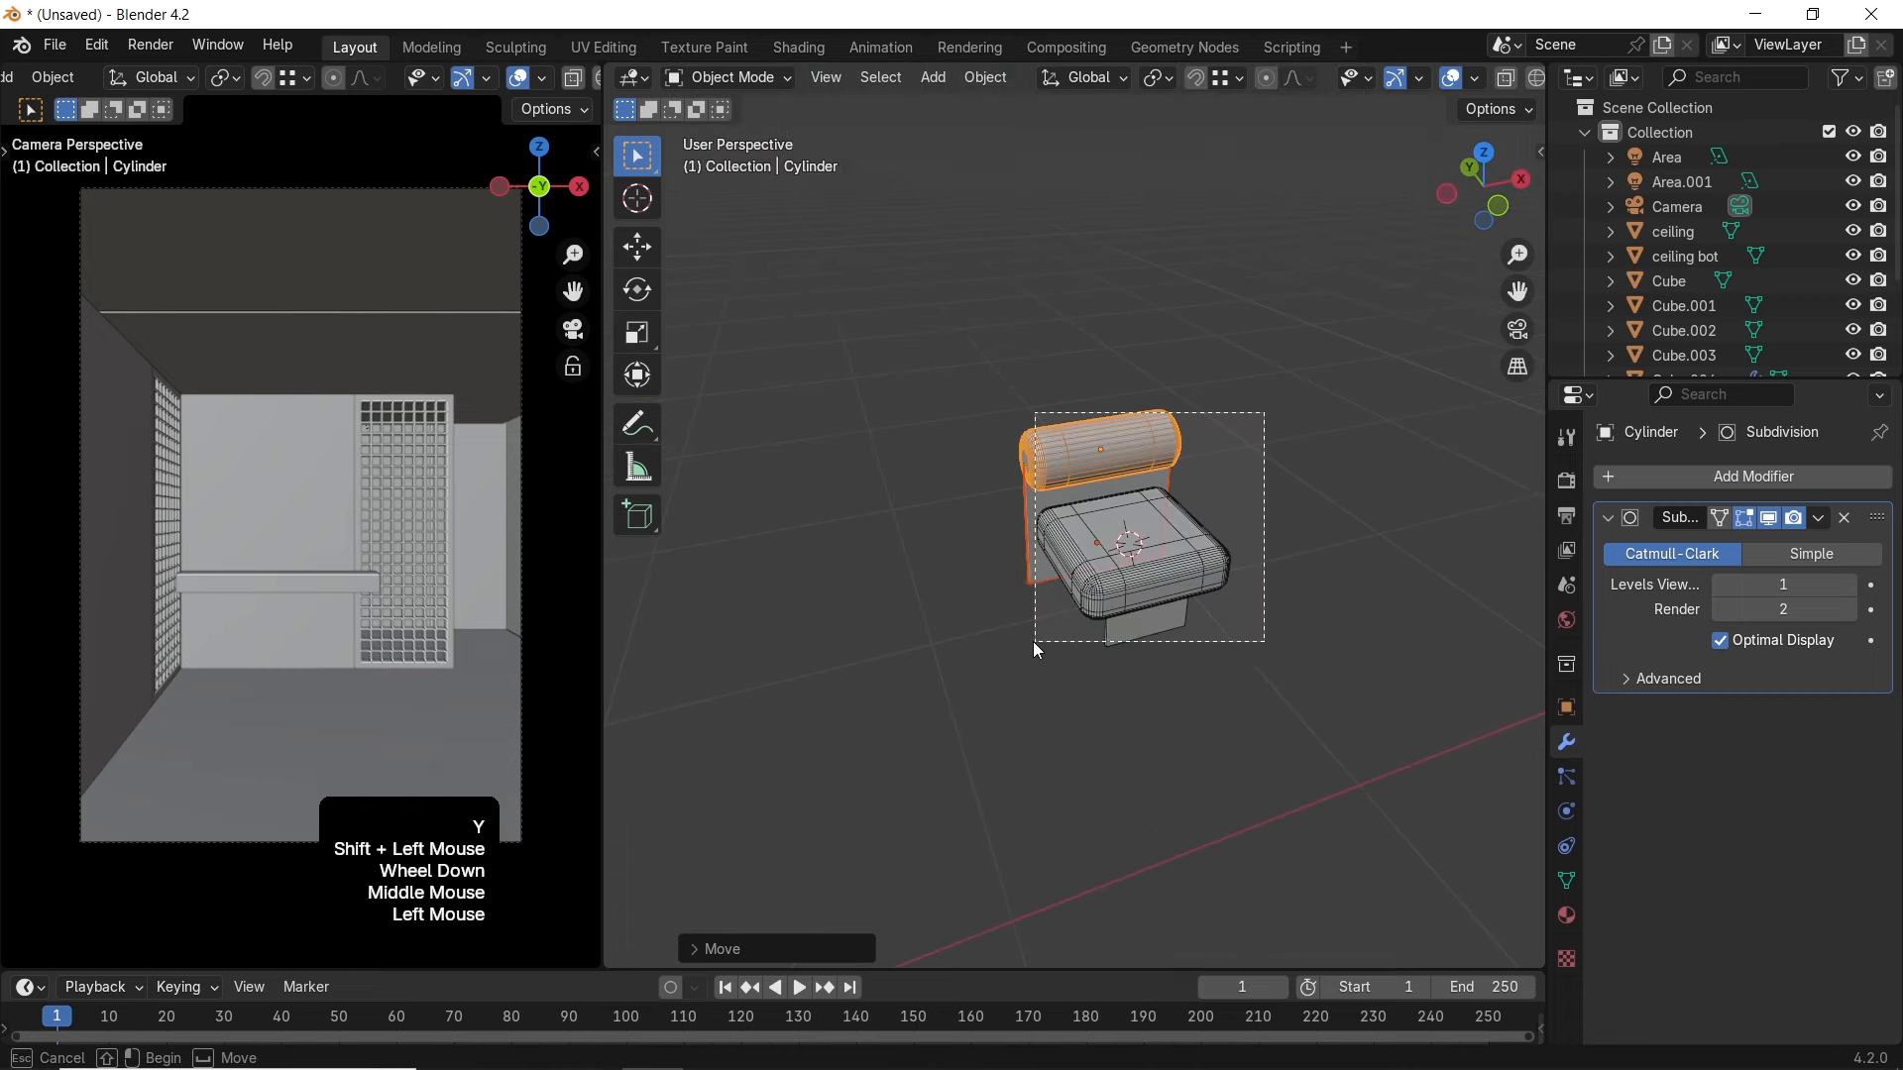
{"action": "left_click_drag", "start_coordinate": [1035, 644], "coordinate": [1035, 646]}
{"action": "scroll", "coordinate": [1289, 483], "scroll_direction": "up", "scroll_amount": 2}
{"action": "left_click", "coordinate": [1318, 495]}
{"action": "key", "text": "shift+a"}
{"action": "mouse_move", "coordinate": [1195, 530]}
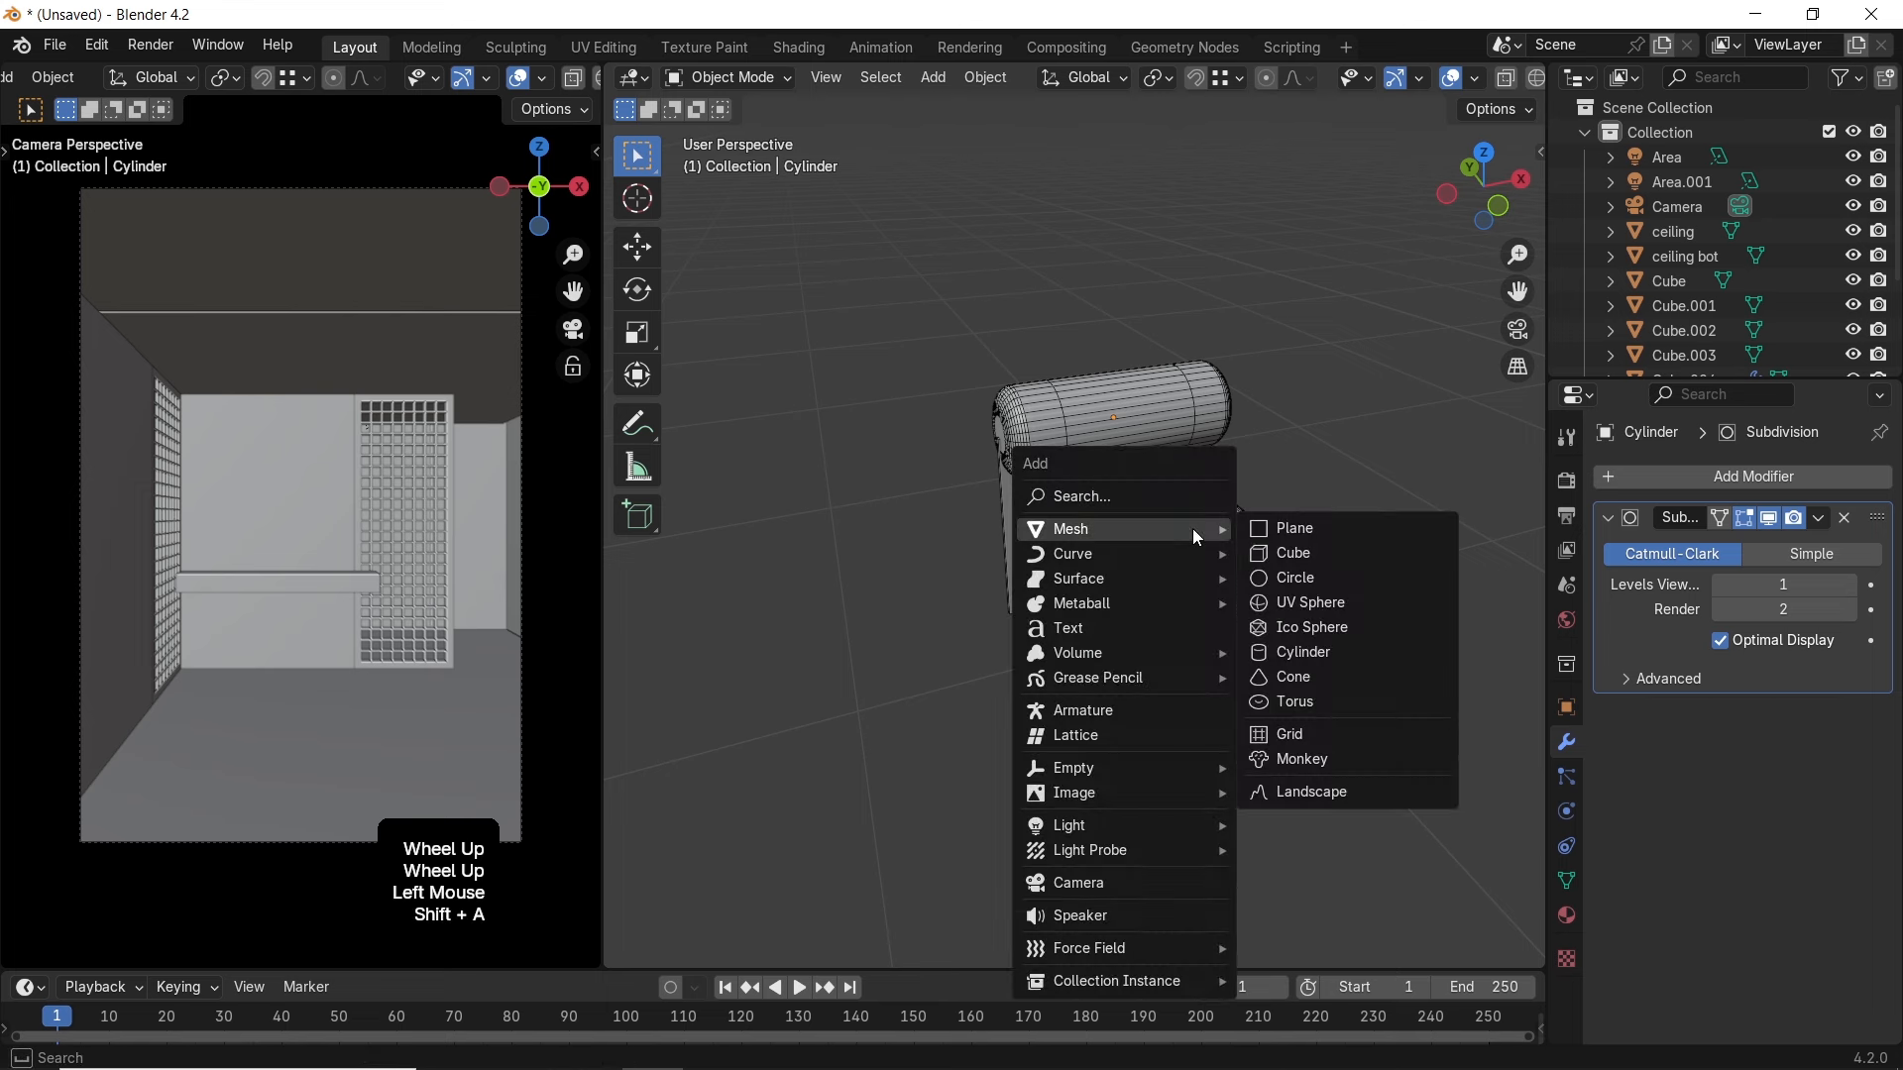
{"action": "mouse_move", "coordinate": [1200, 771]}
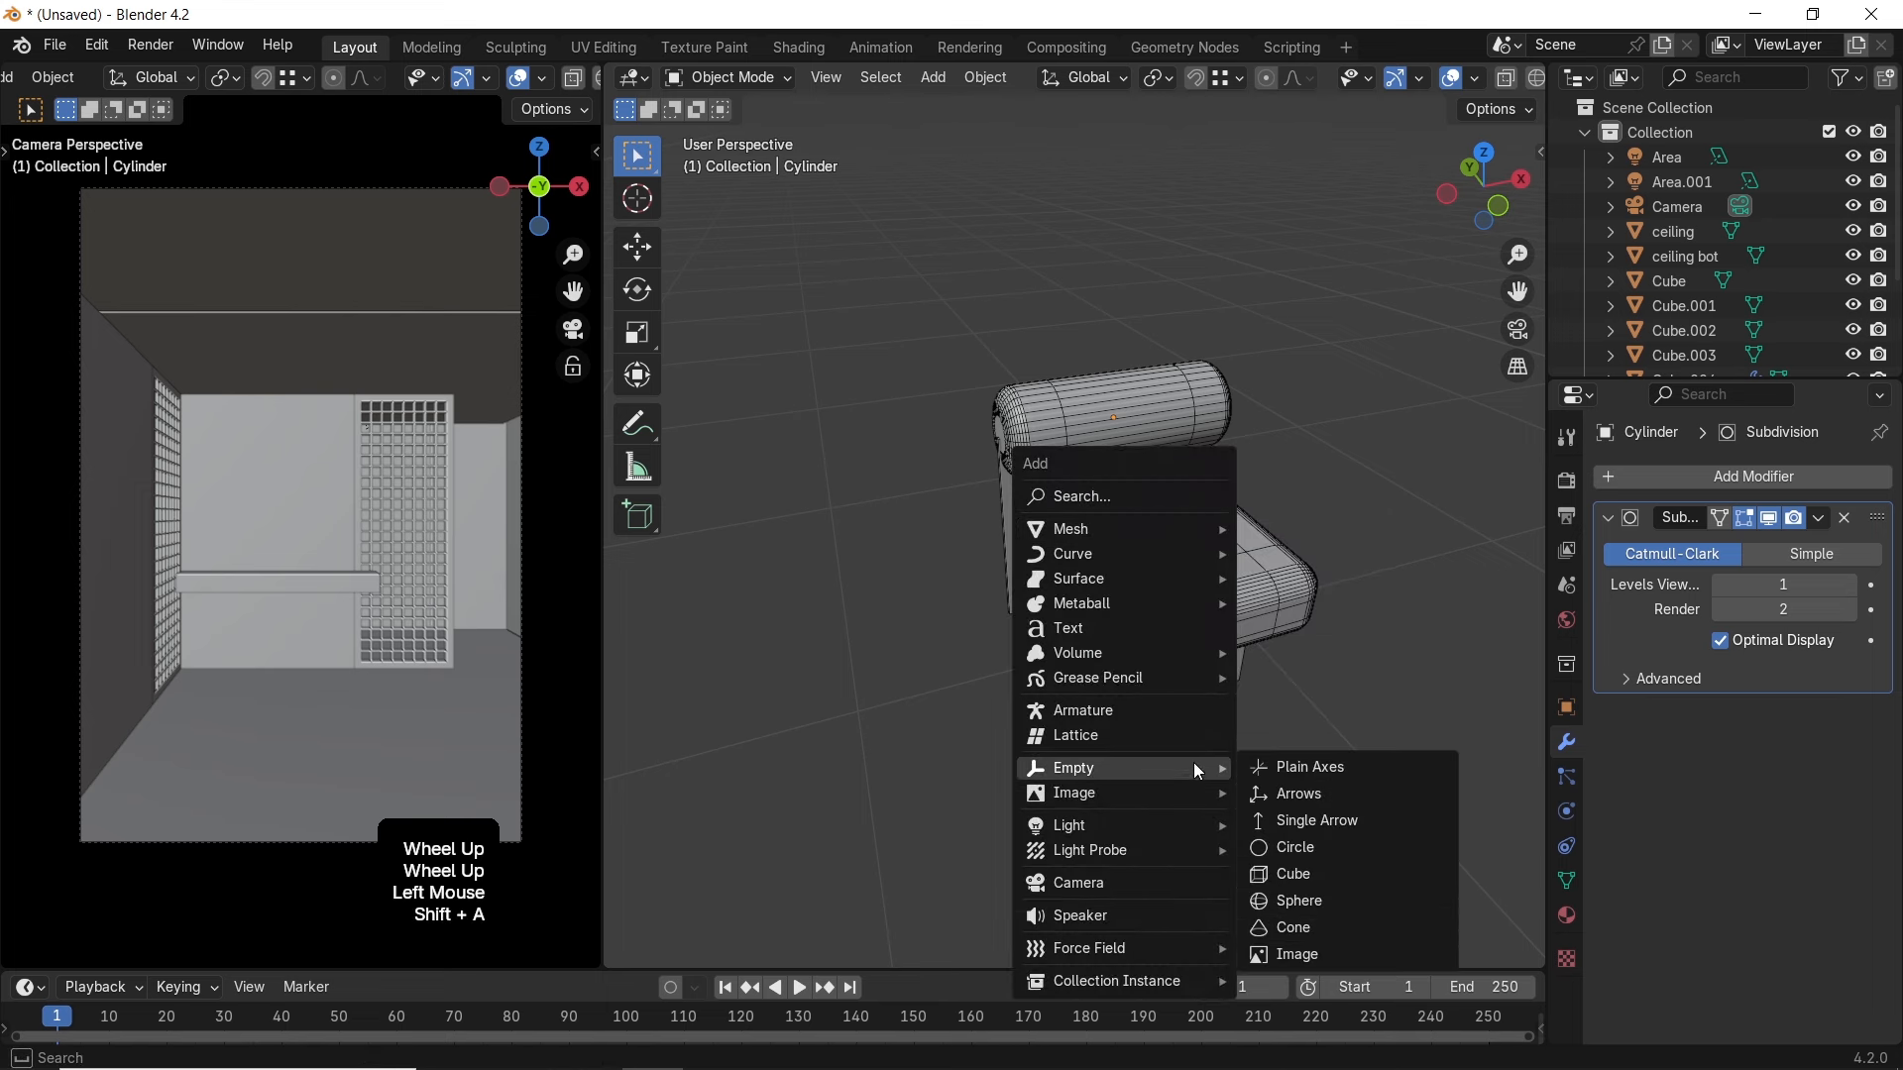
{"action": "left_click", "coordinate": [1294, 769]}
Lower the empty along Z to about 0.002 m so it sits at the base of the chair panels
{"action": "key", "text": "KP_1"}
{"action": "scroll", "coordinate": [1269, 575], "scroll_direction": "up", "scroll_amount": 2}
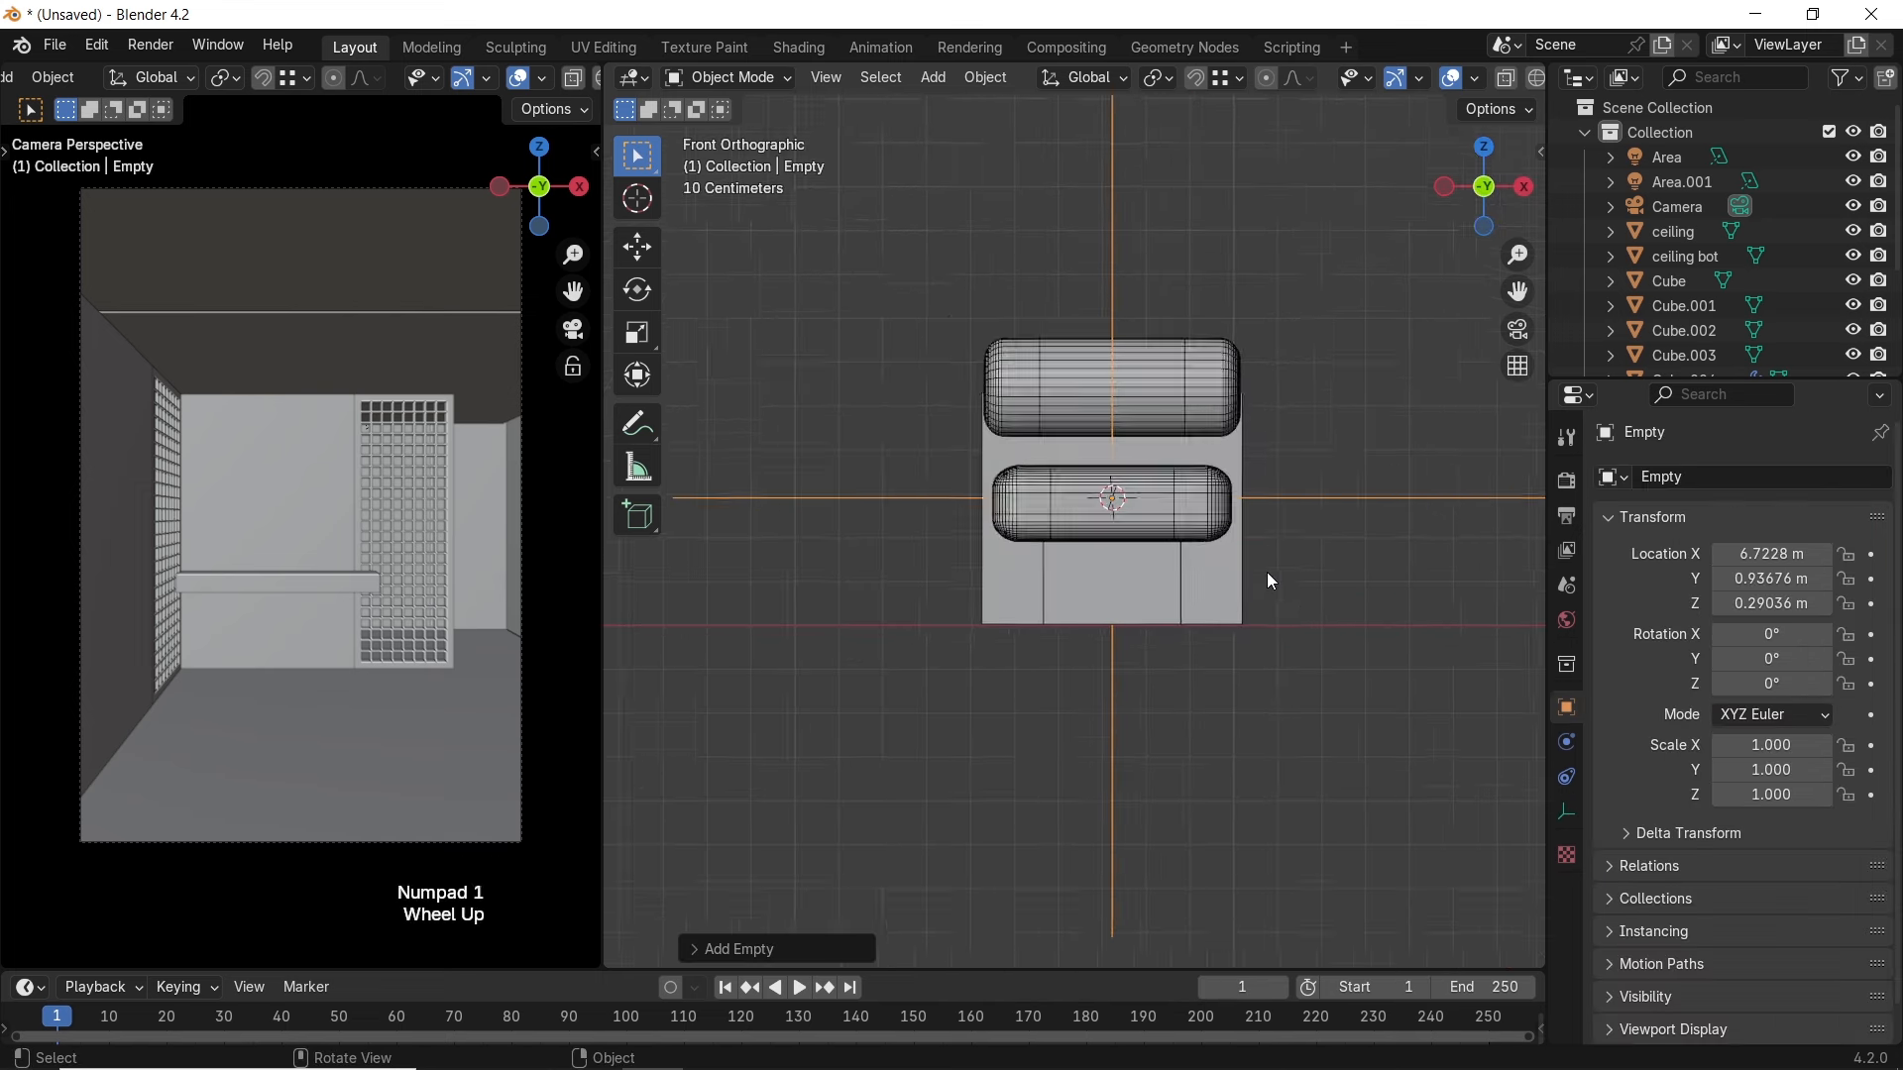
{"action": "key", "text": "g"}
{"action": "key", "text": "z"}
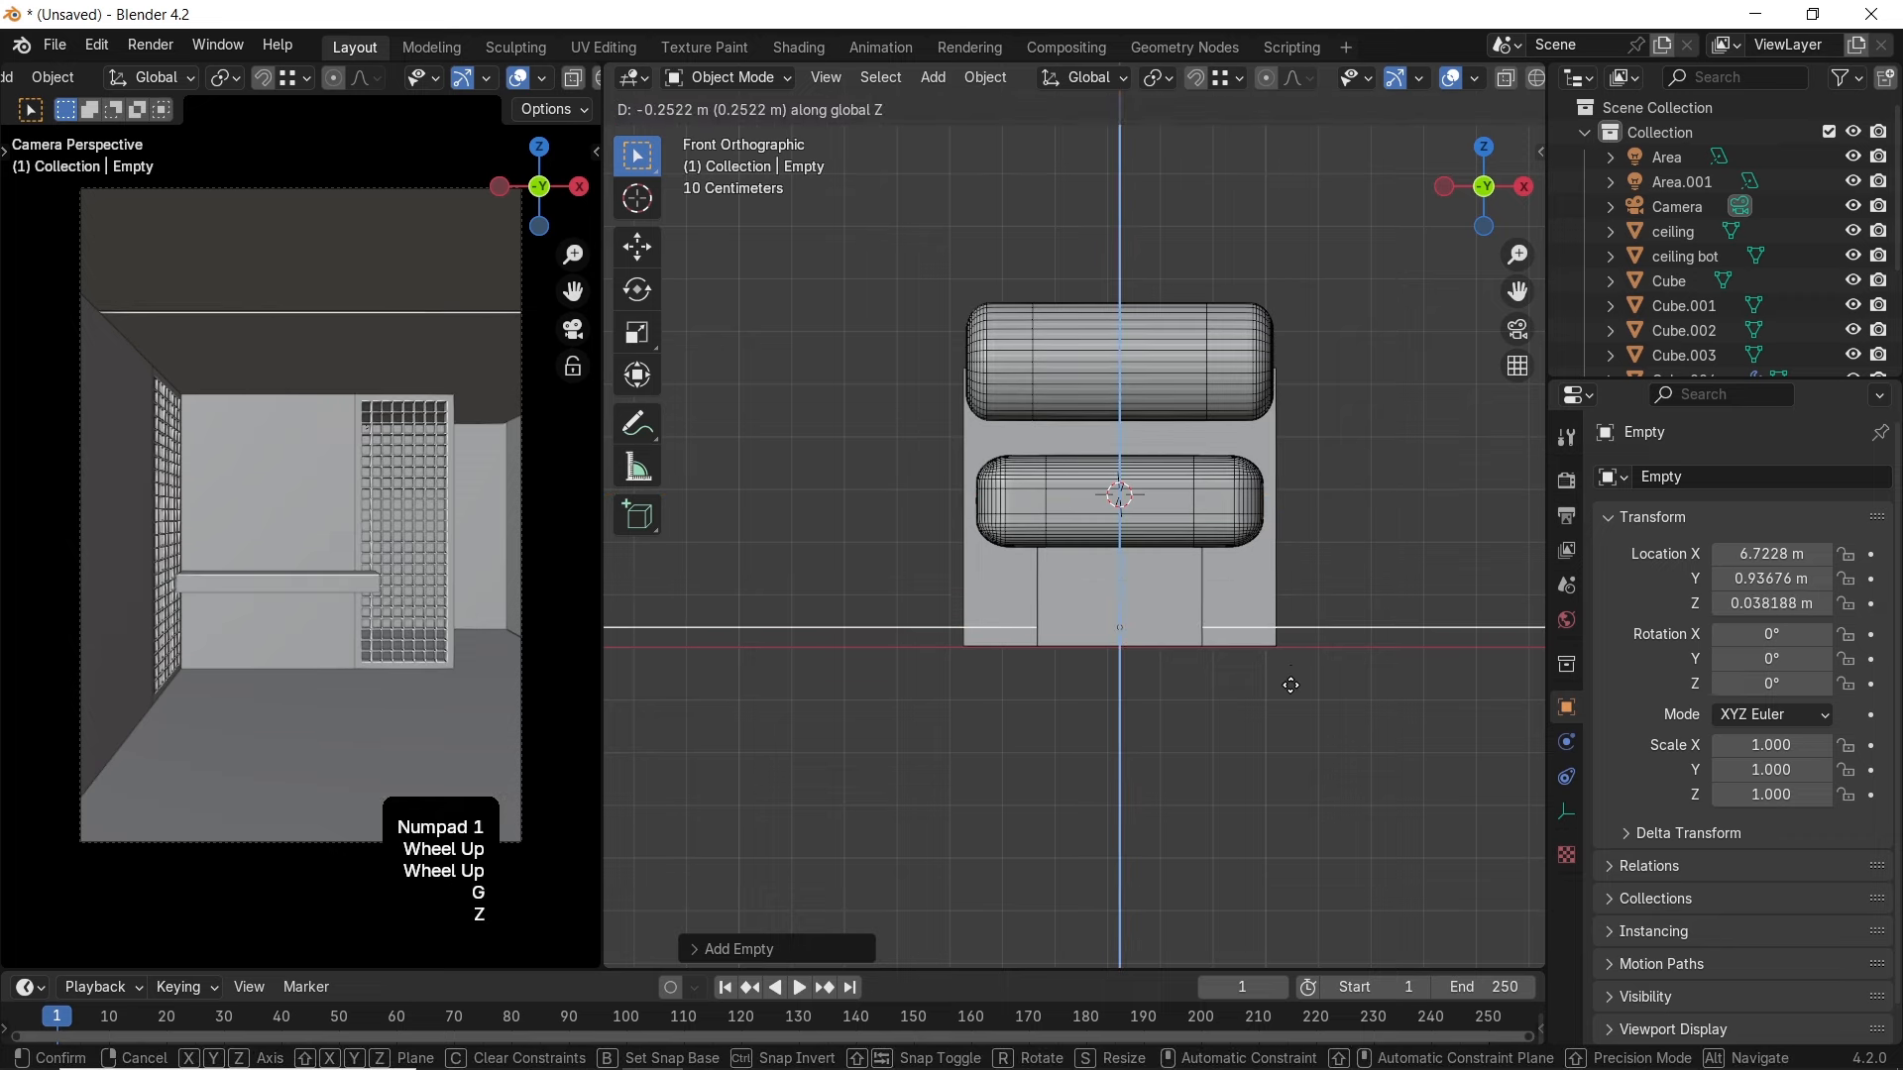
{"action": "key", "text": "shift"}
{"action": "left_click", "coordinate": [1281, 738], "text": "shift"}
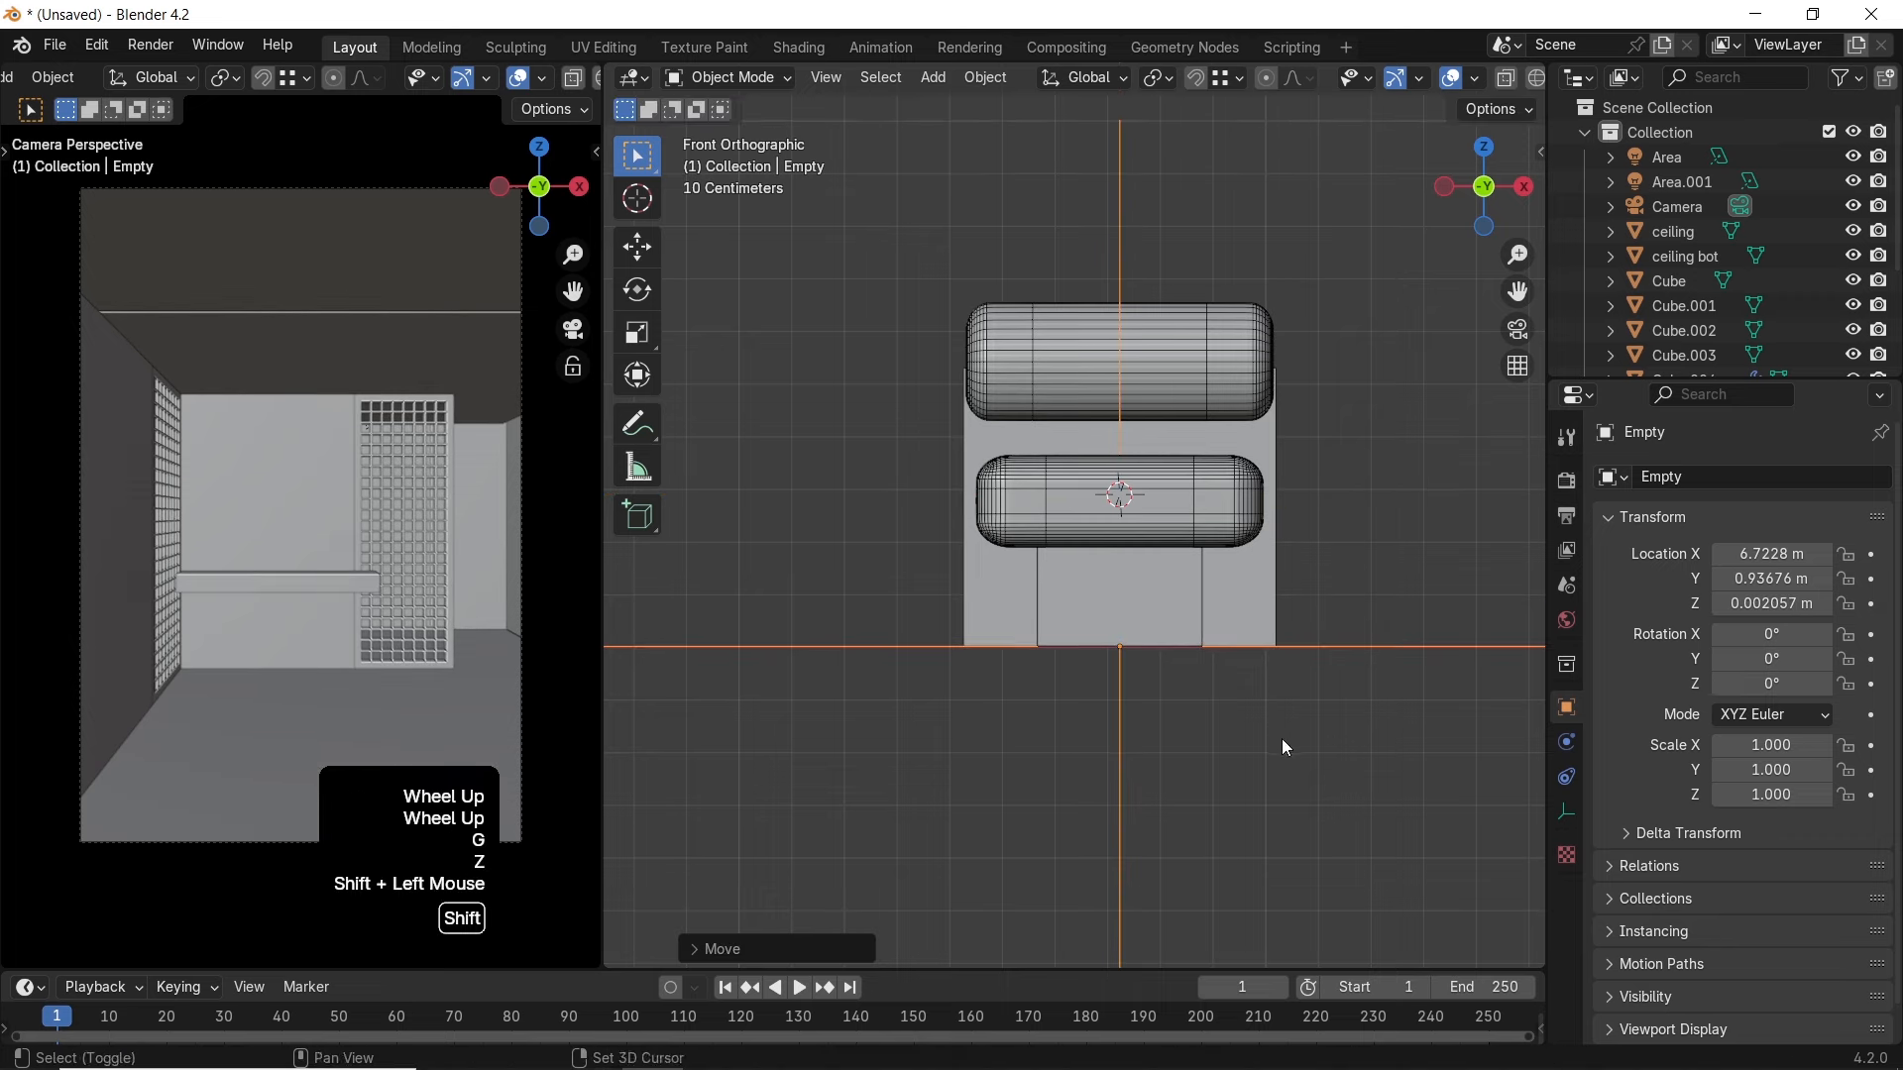
Parent all the chair parts to the empty and select only the empty
{"action": "left_click_drag", "start_coordinate": [1350, 249], "coordinate": [798, 704]}
{"action": "left_click", "coordinate": [860, 649], "text": "shift"}
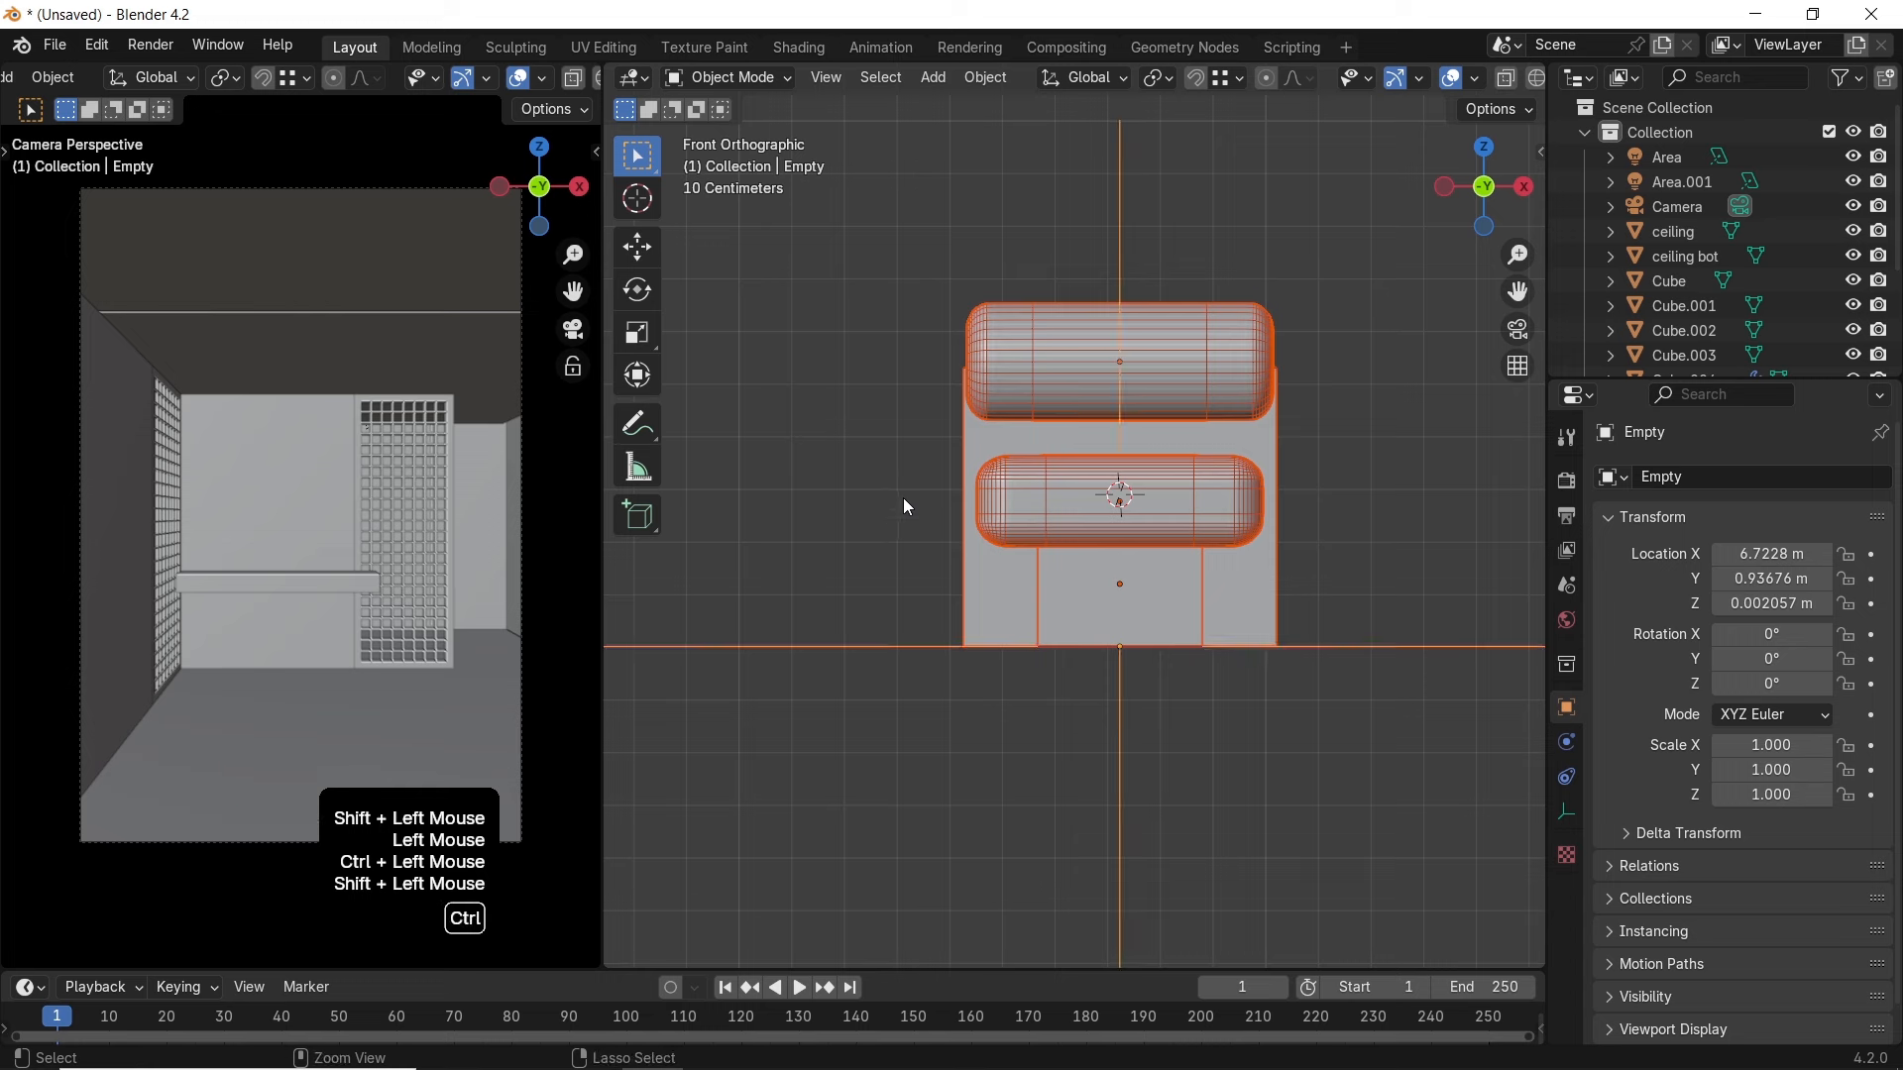
{"action": "key", "text": "ctrl+p"}
{"action": "left_click", "coordinate": [908, 507]}
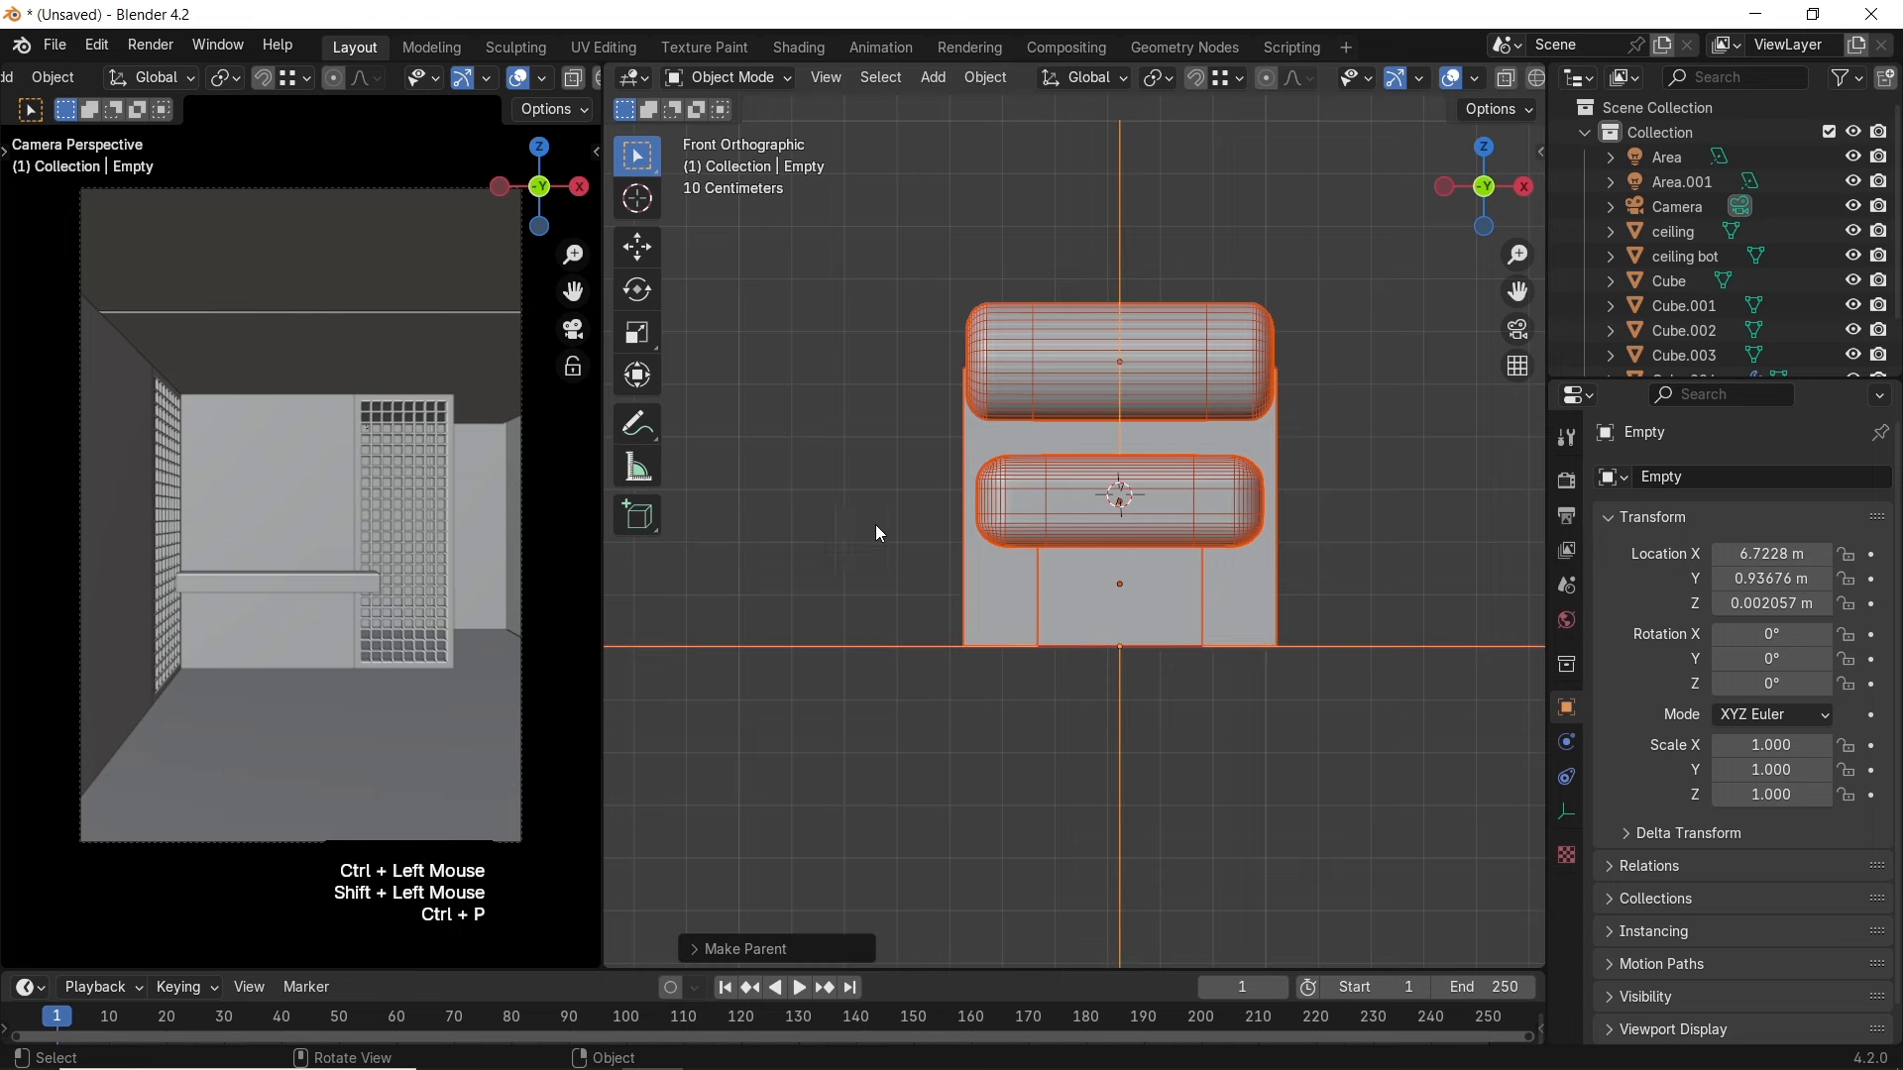
{"action": "left_click", "coordinate": [888, 560]}
{"action": "key", "text": "g"}
{"action": "key", "text": "x"}
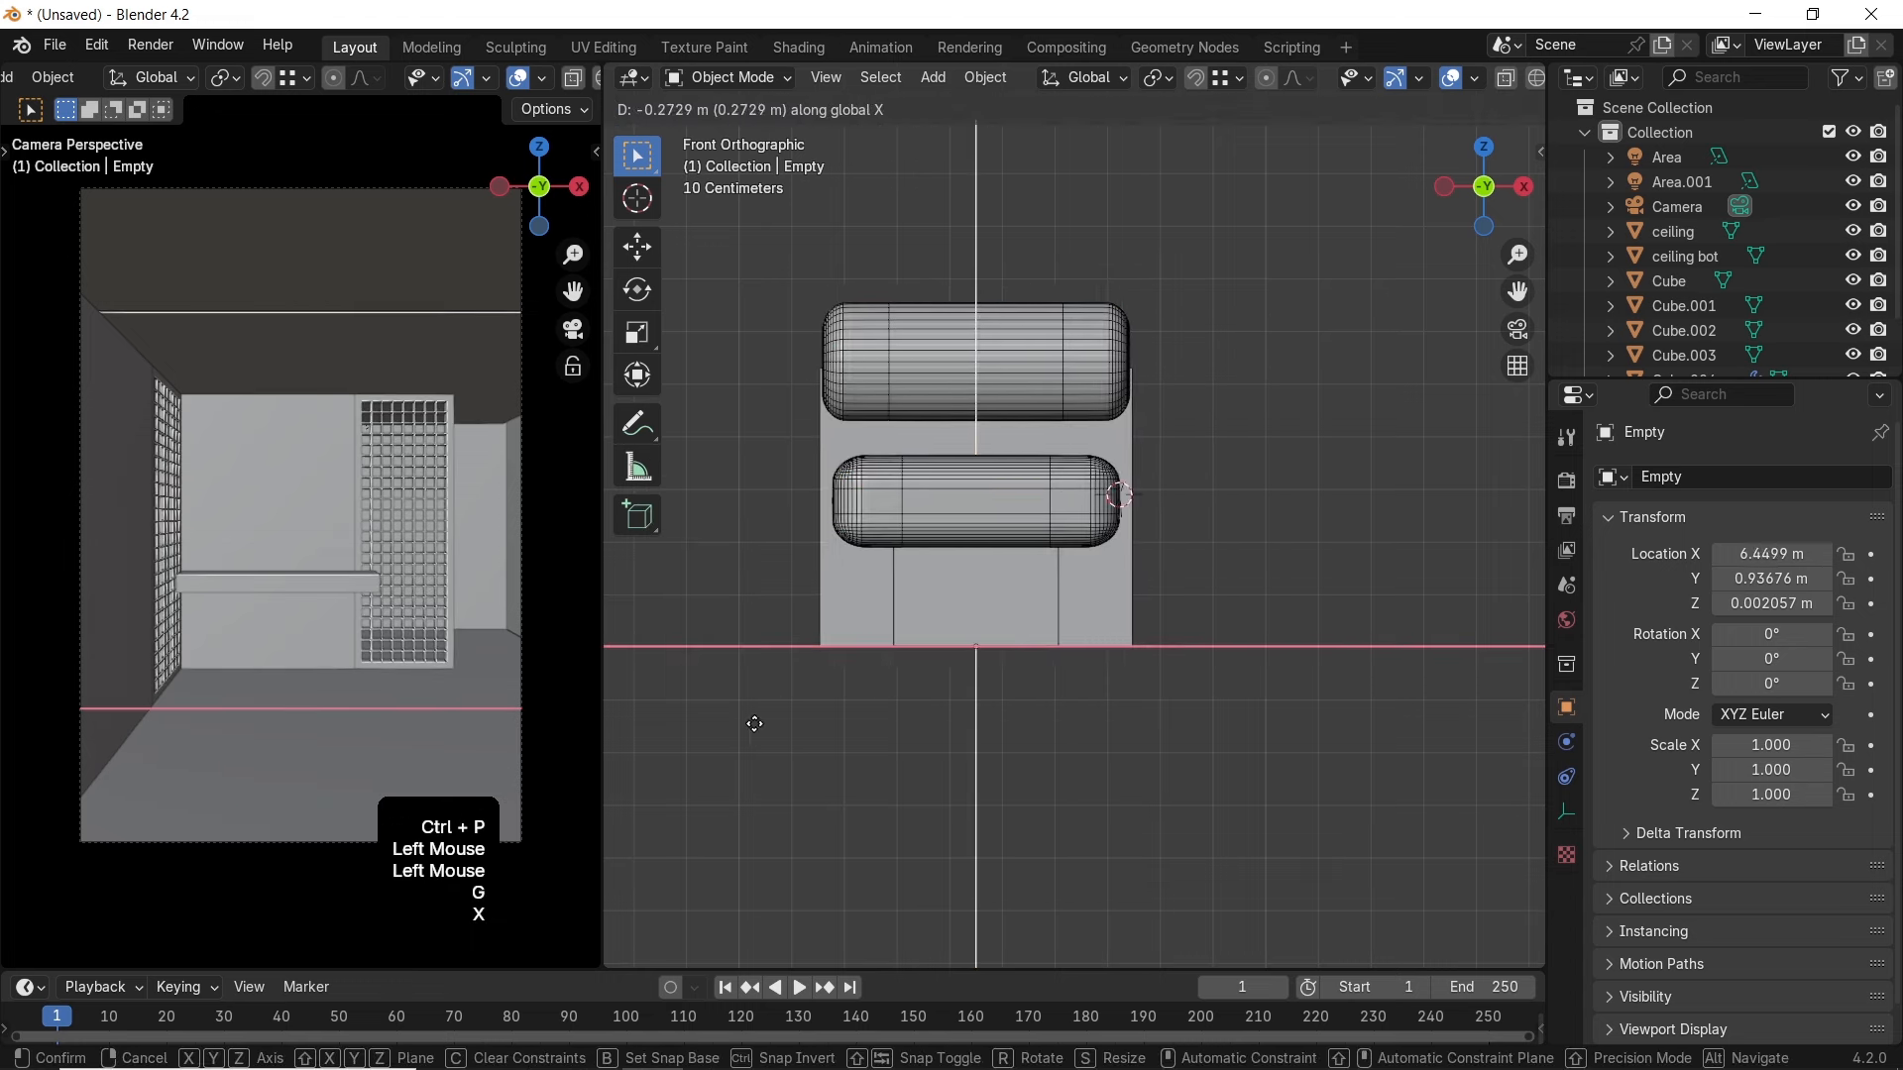
{"action": "right_click", "coordinate": [872, 716]}
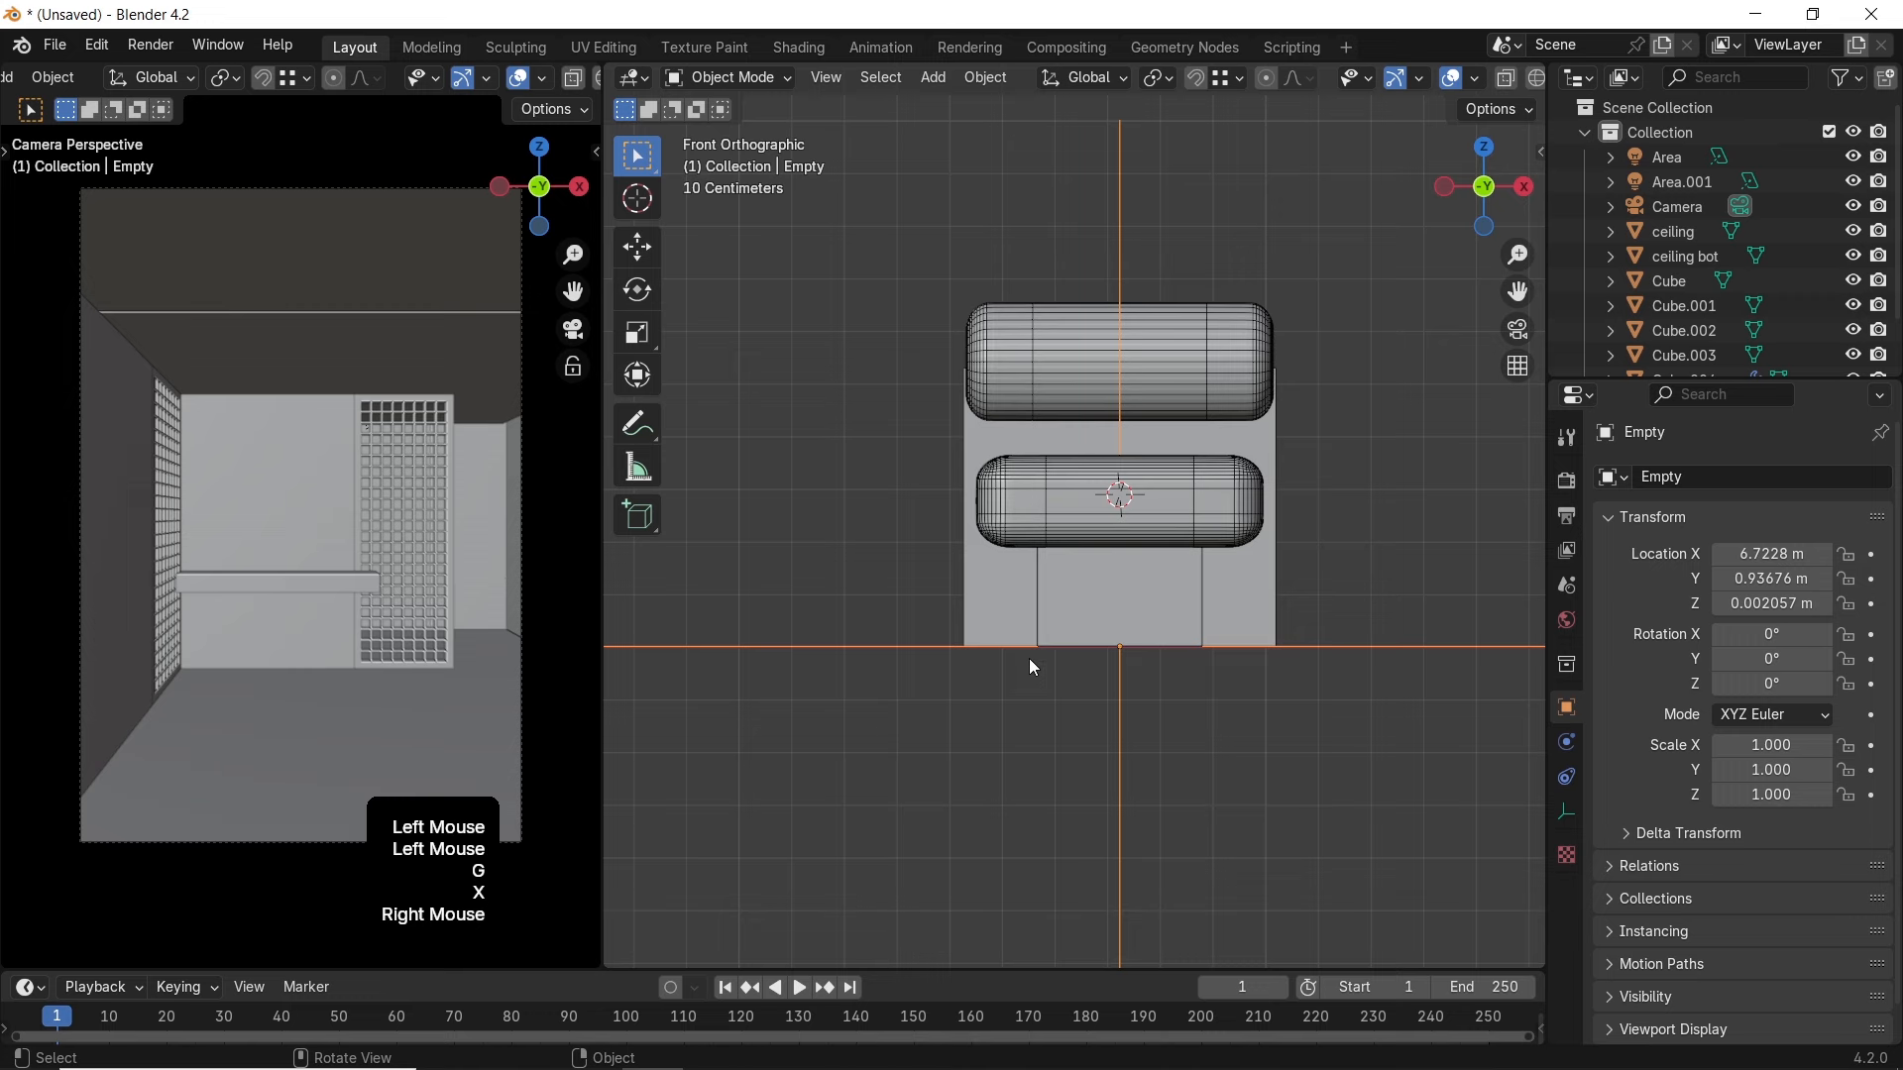
Move the empty with the chair along X to about -1.205 m, inside the room
{"action": "key", "text": "KP_7"}
{"action": "scroll", "coordinate": [1055, 664], "scroll_direction": "down", "scroll_amount": 4}
{"action": "middle_click_drag", "start_coordinate": [1088, 669], "coordinate": [1259, 669], "text": "shift"}
{"action": "key", "text": "shift+z"}
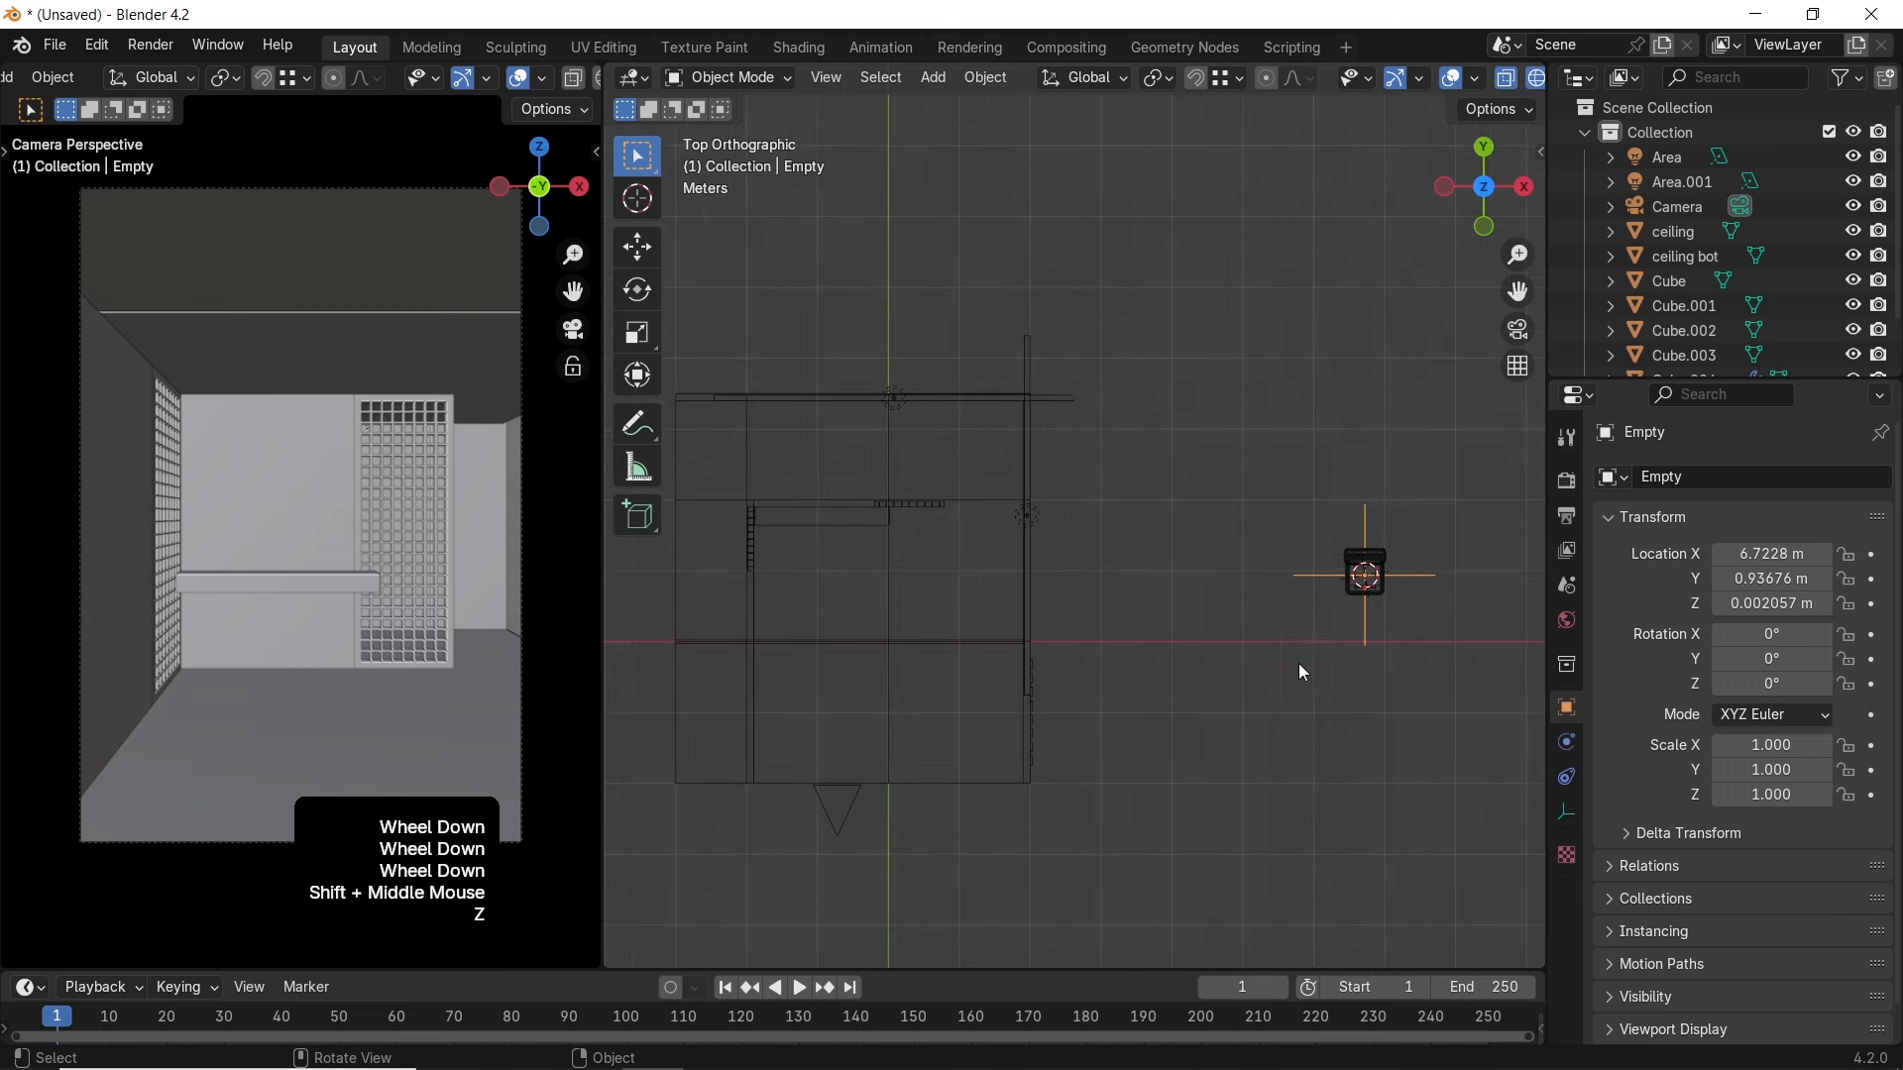
{"action": "key", "text": "g"}
{"action": "key", "text": "x"}
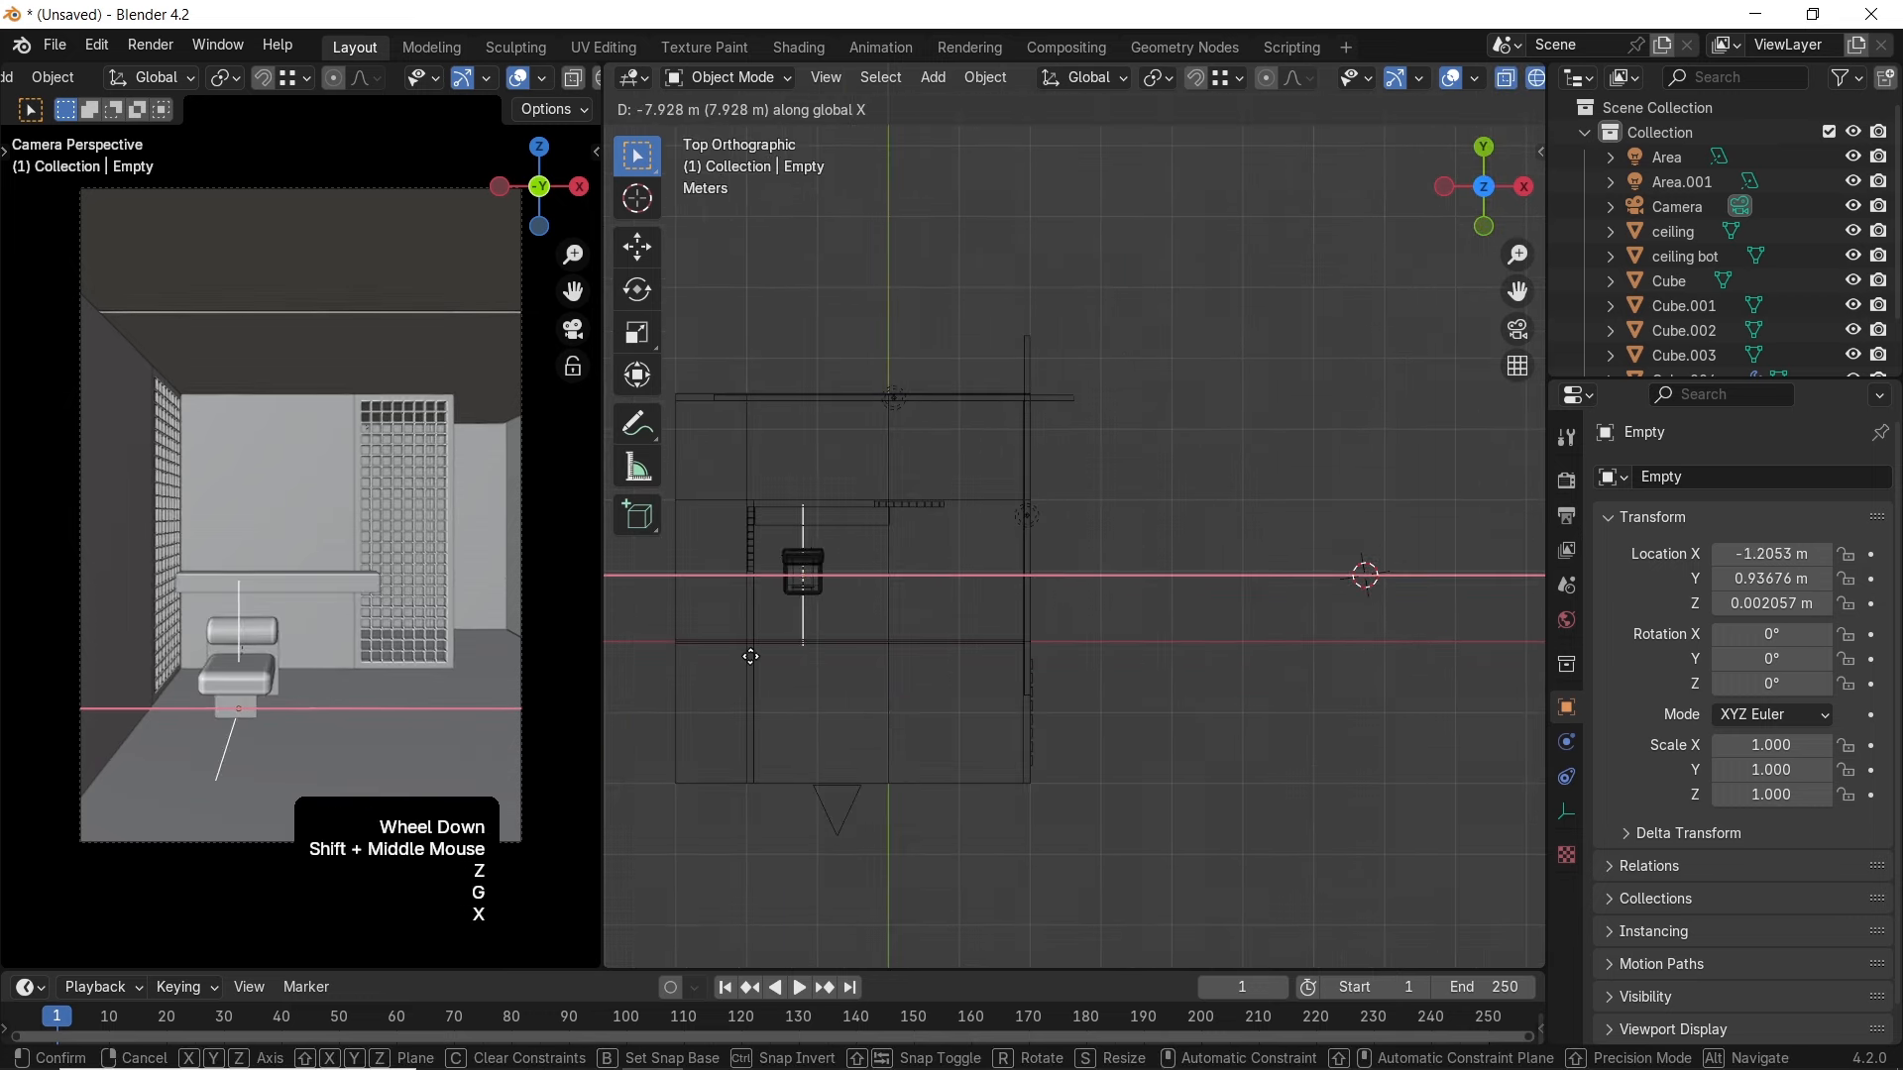
{"action": "left_click", "coordinate": [740, 644]}
Rotate the empty with the chair 90° around the Z axis
{"action": "key", "text": "r"}
{"action": "key", "text": "z"}
{"action": "key", "text": "KP_9"}
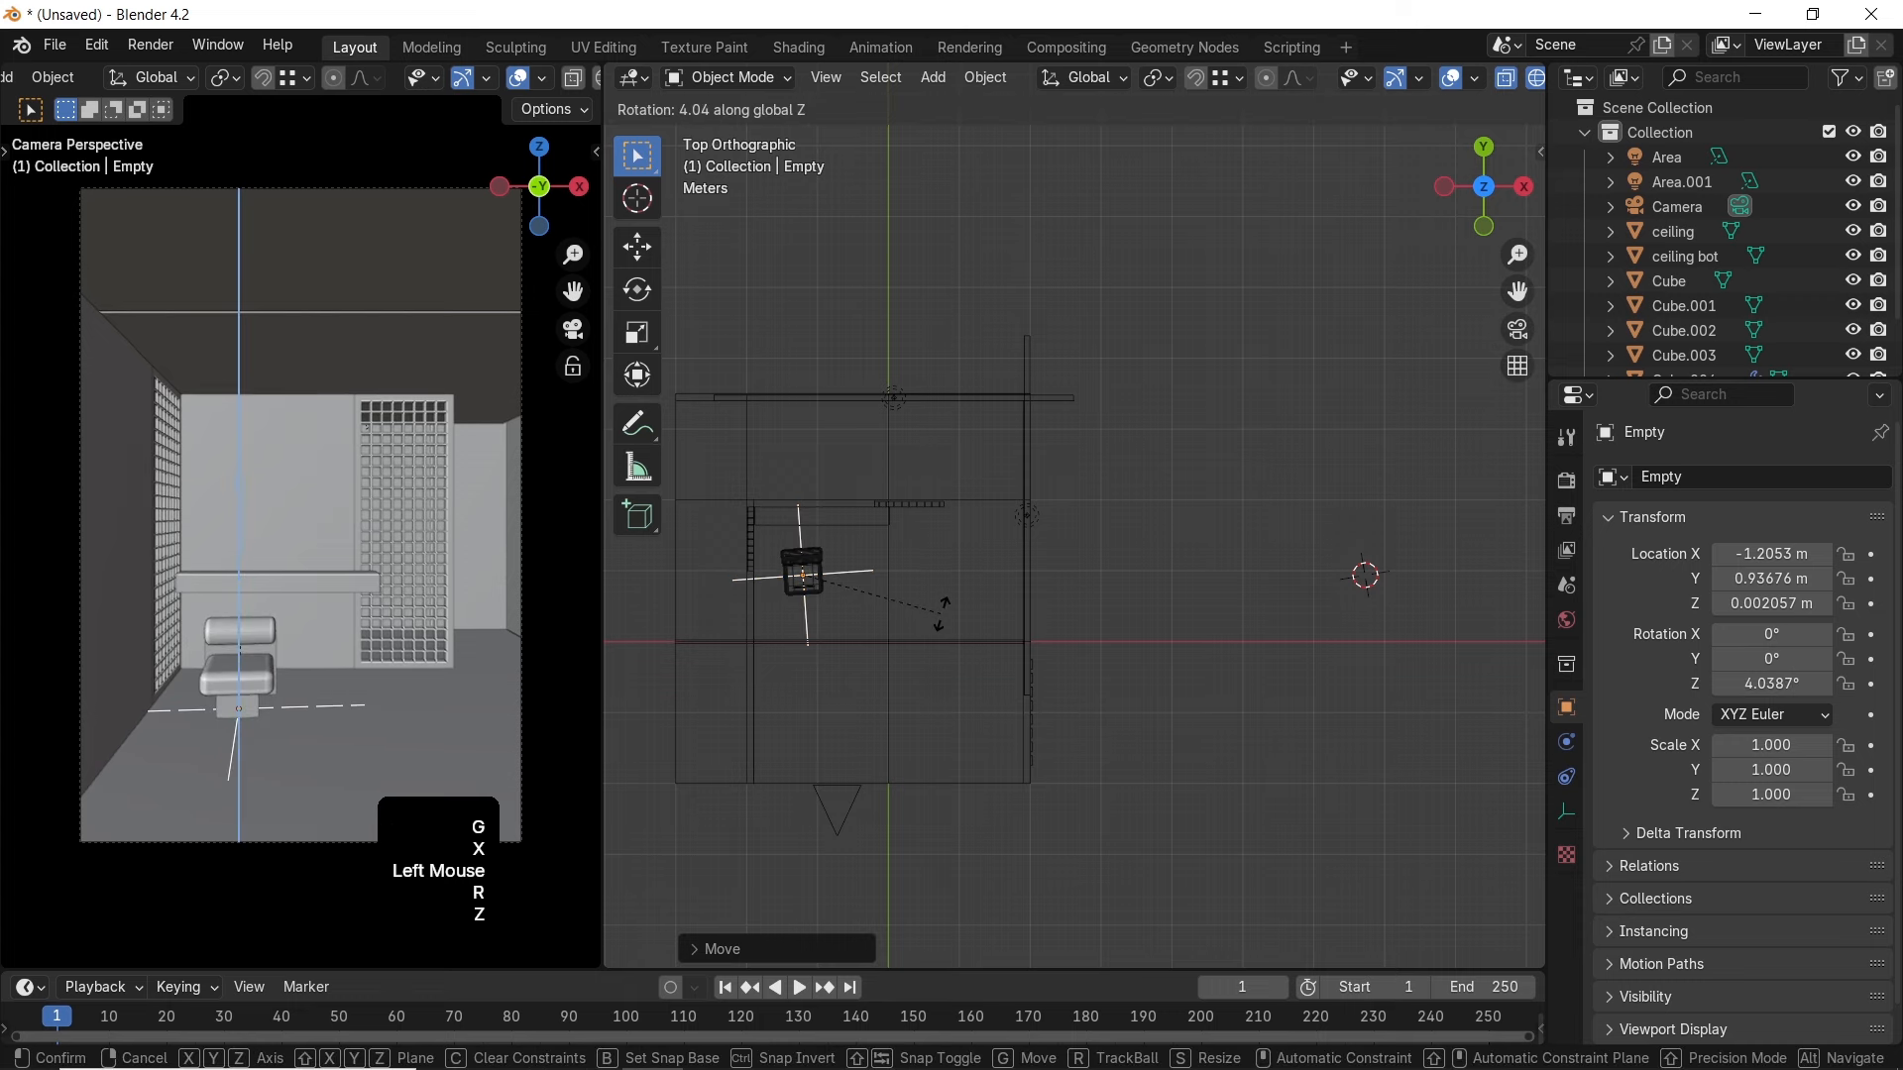
{"action": "key", "text": "KP_0"}
{"action": "left_click", "coordinate": [944, 623]}
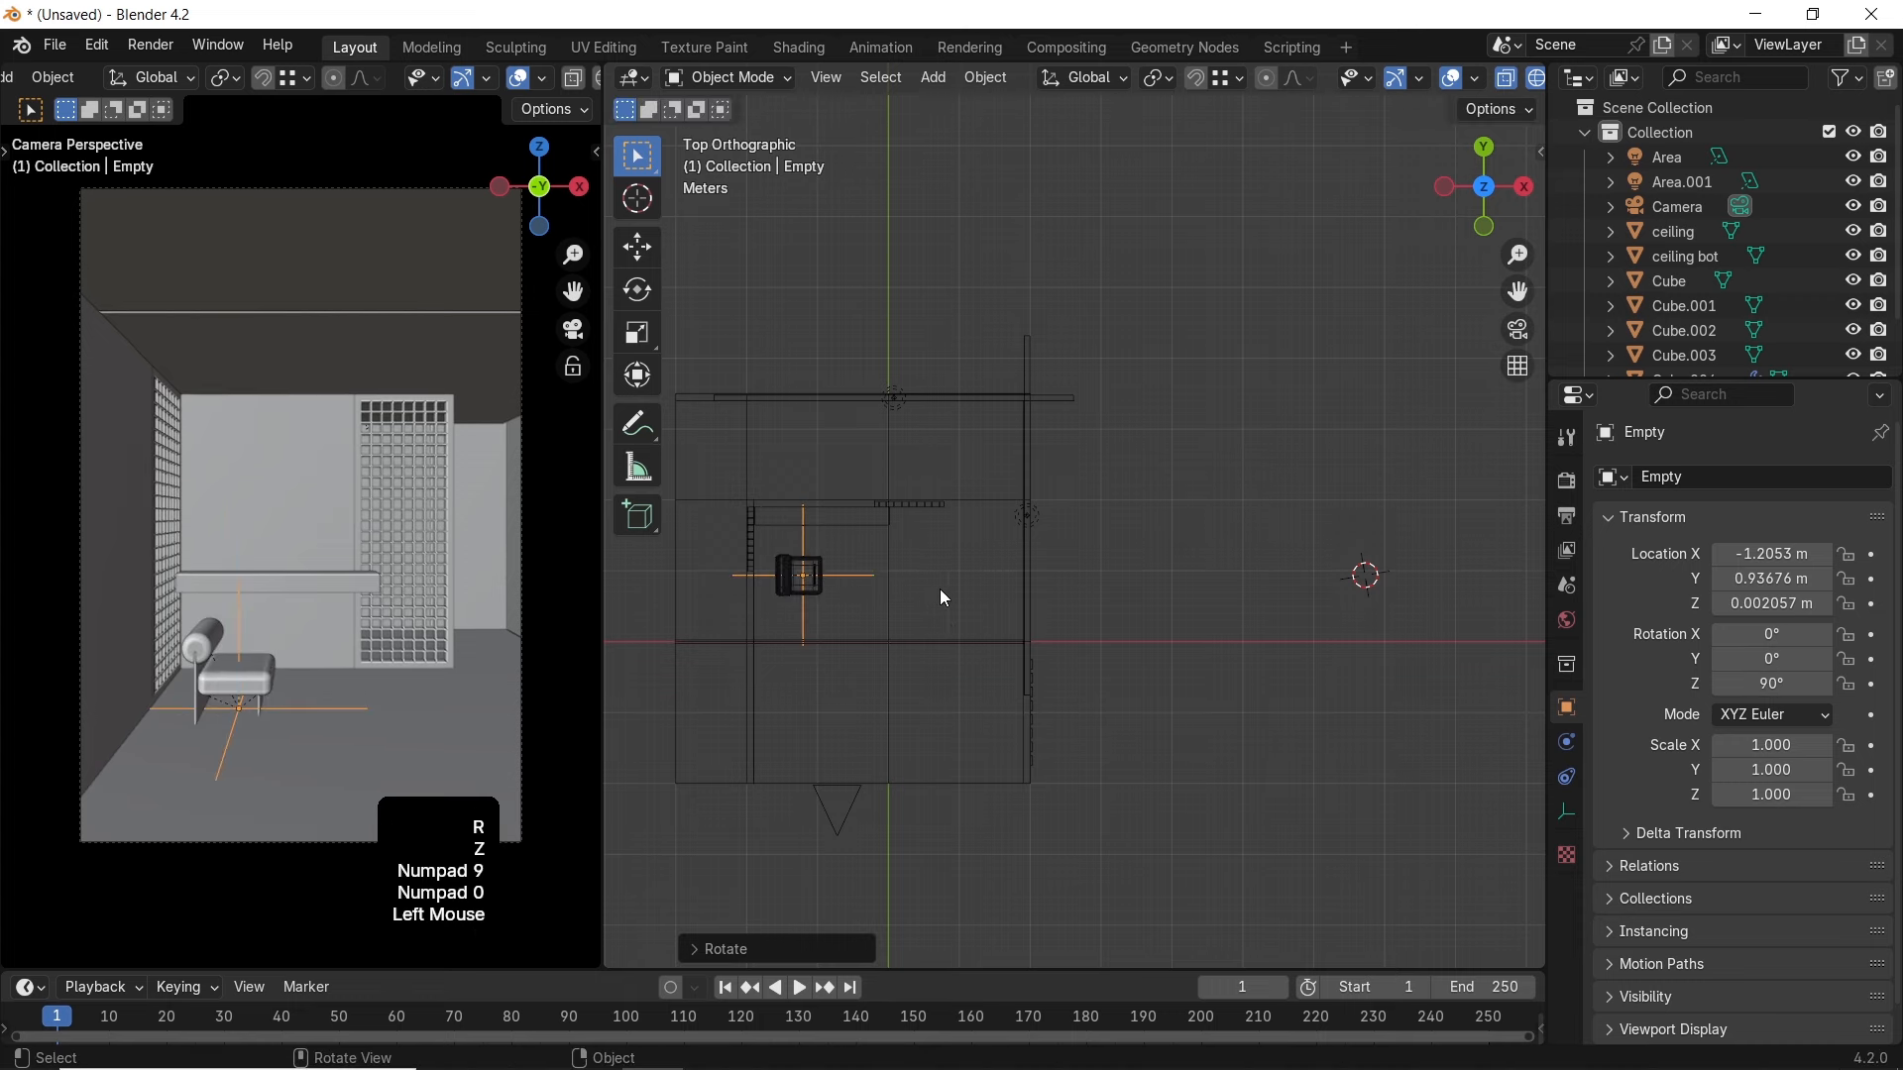
Scale the empty with the chair up uniformly to about 1.244
{"action": "scroll", "coordinate": [324, 682], "scroll_direction": "up", "scroll_amount": 1}
{"action": "scroll", "coordinate": [561, 686], "scroll_direction": "up", "scroll_amount": 1}
{"action": "key", "text": "s"}
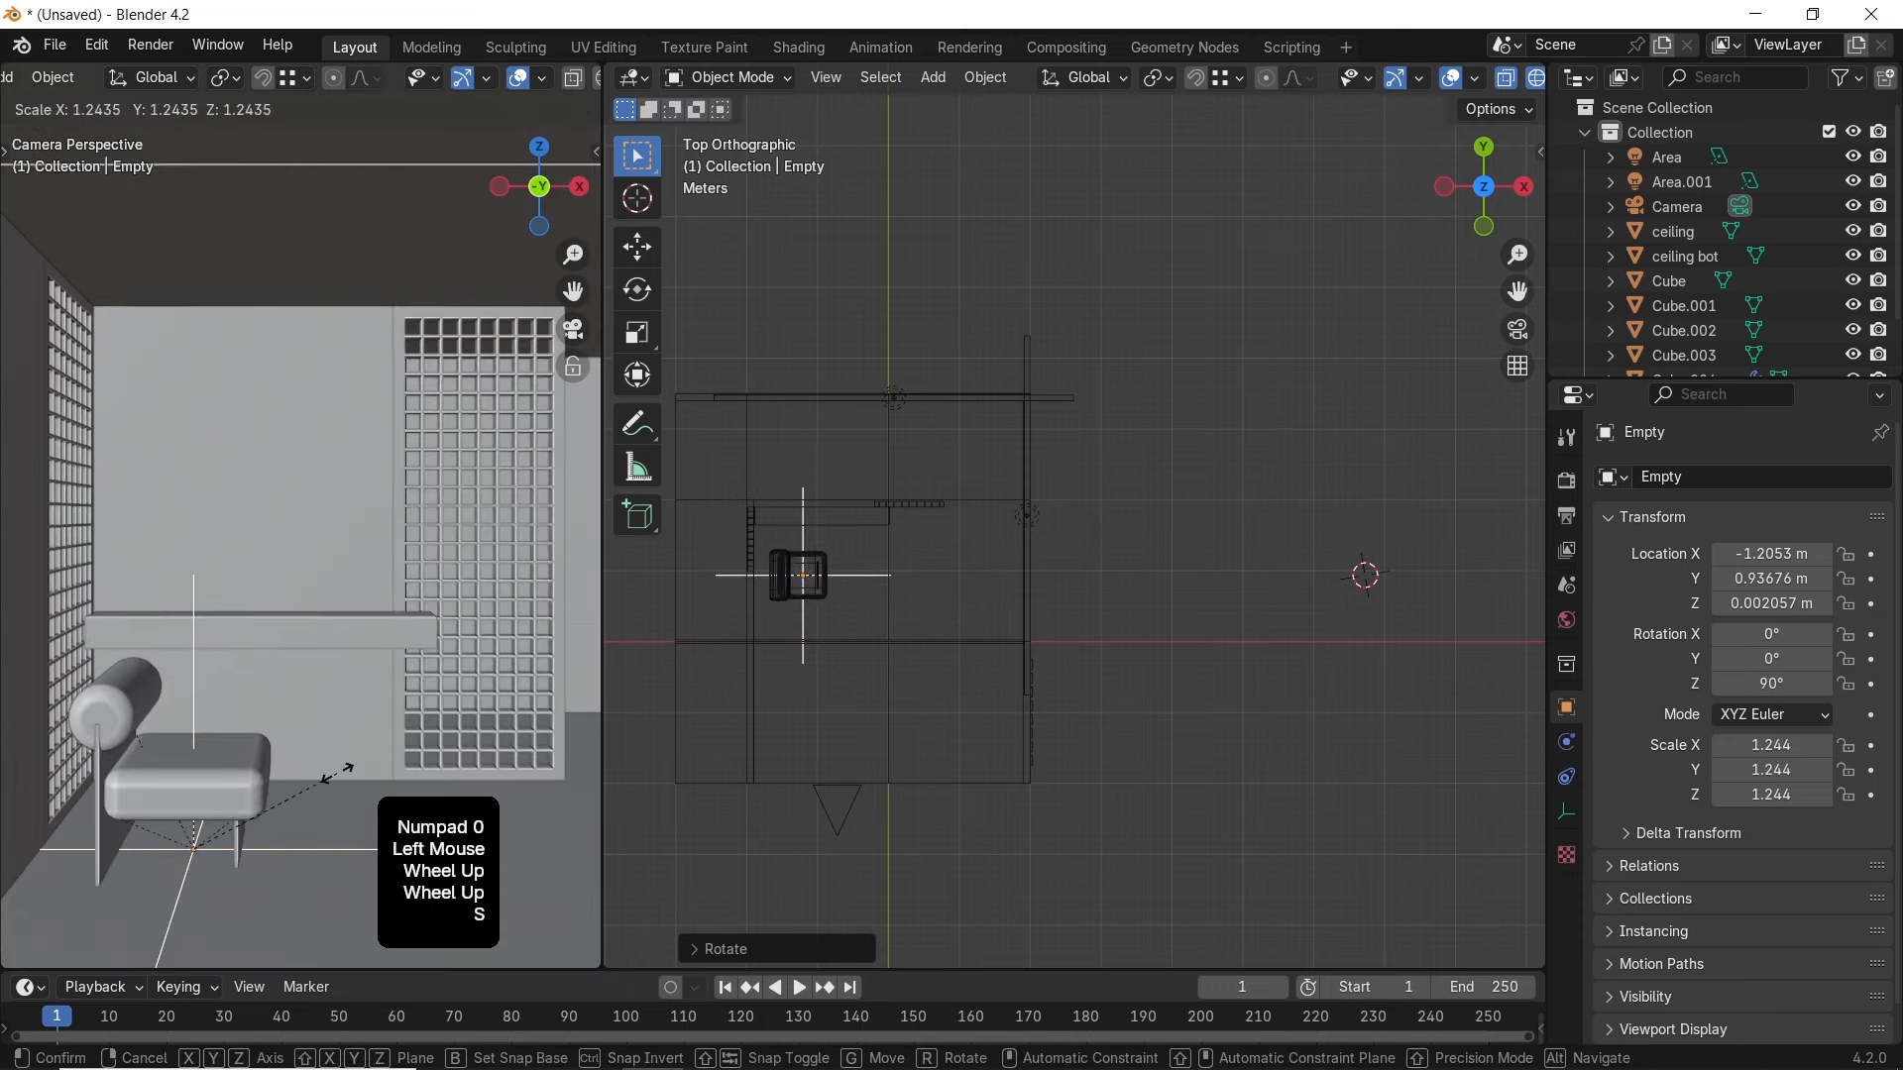
{"action": "left_click", "coordinate": [337, 774]}
Move the chair along X to about -1.31 m and slightly along negative Y, near the side lattice screen
{"action": "scroll", "coordinate": [832, 616], "scroll_direction": "up", "scroll_amount": 2}
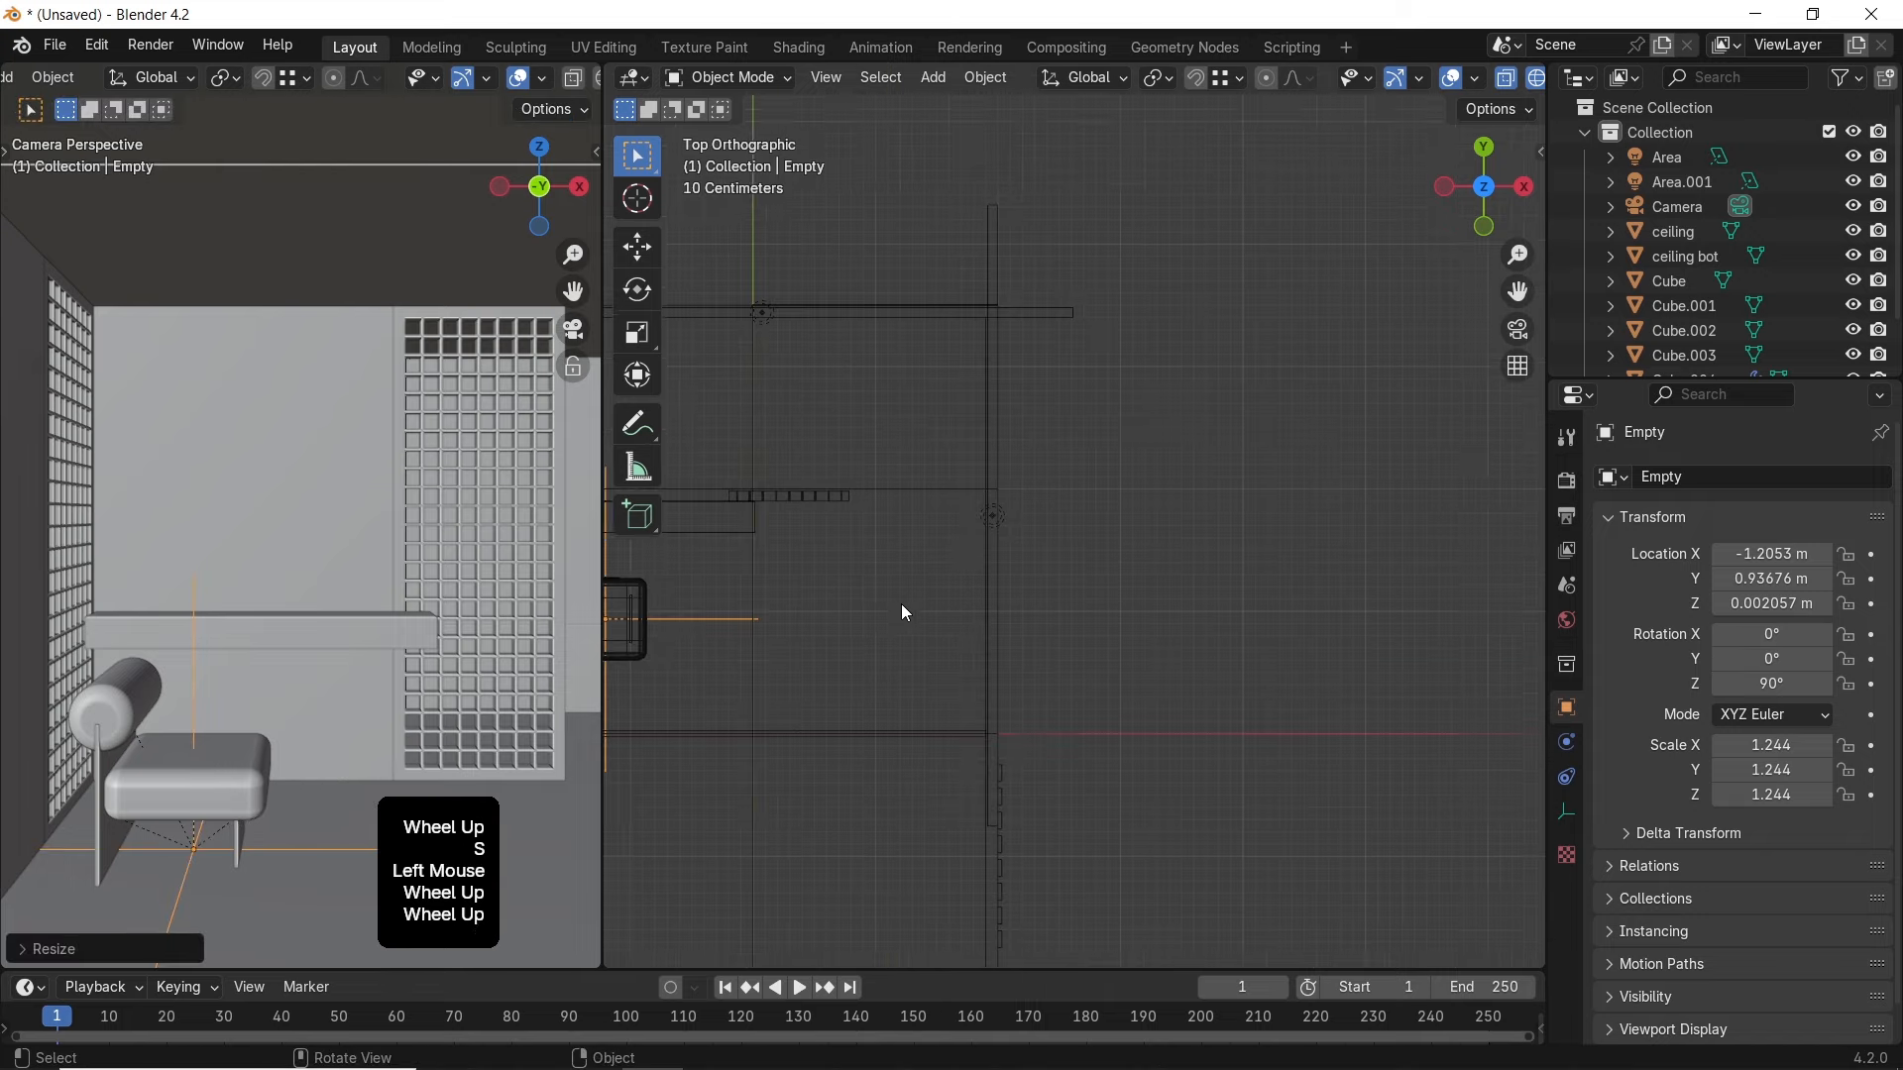
{"action": "middle_click_drag", "start_coordinate": [901, 603], "coordinate": [1146, 562], "text": "shift"}
{"action": "scroll", "coordinate": [1149, 540], "scroll_direction": "up", "scroll_amount": 1, "text": "shift"}
{"action": "scroll", "coordinate": [1152, 532], "scroll_direction": "up", "scroll_amount": 2}
{"action": "key", "text": "g"}
{"action": "key", "text": "x"}
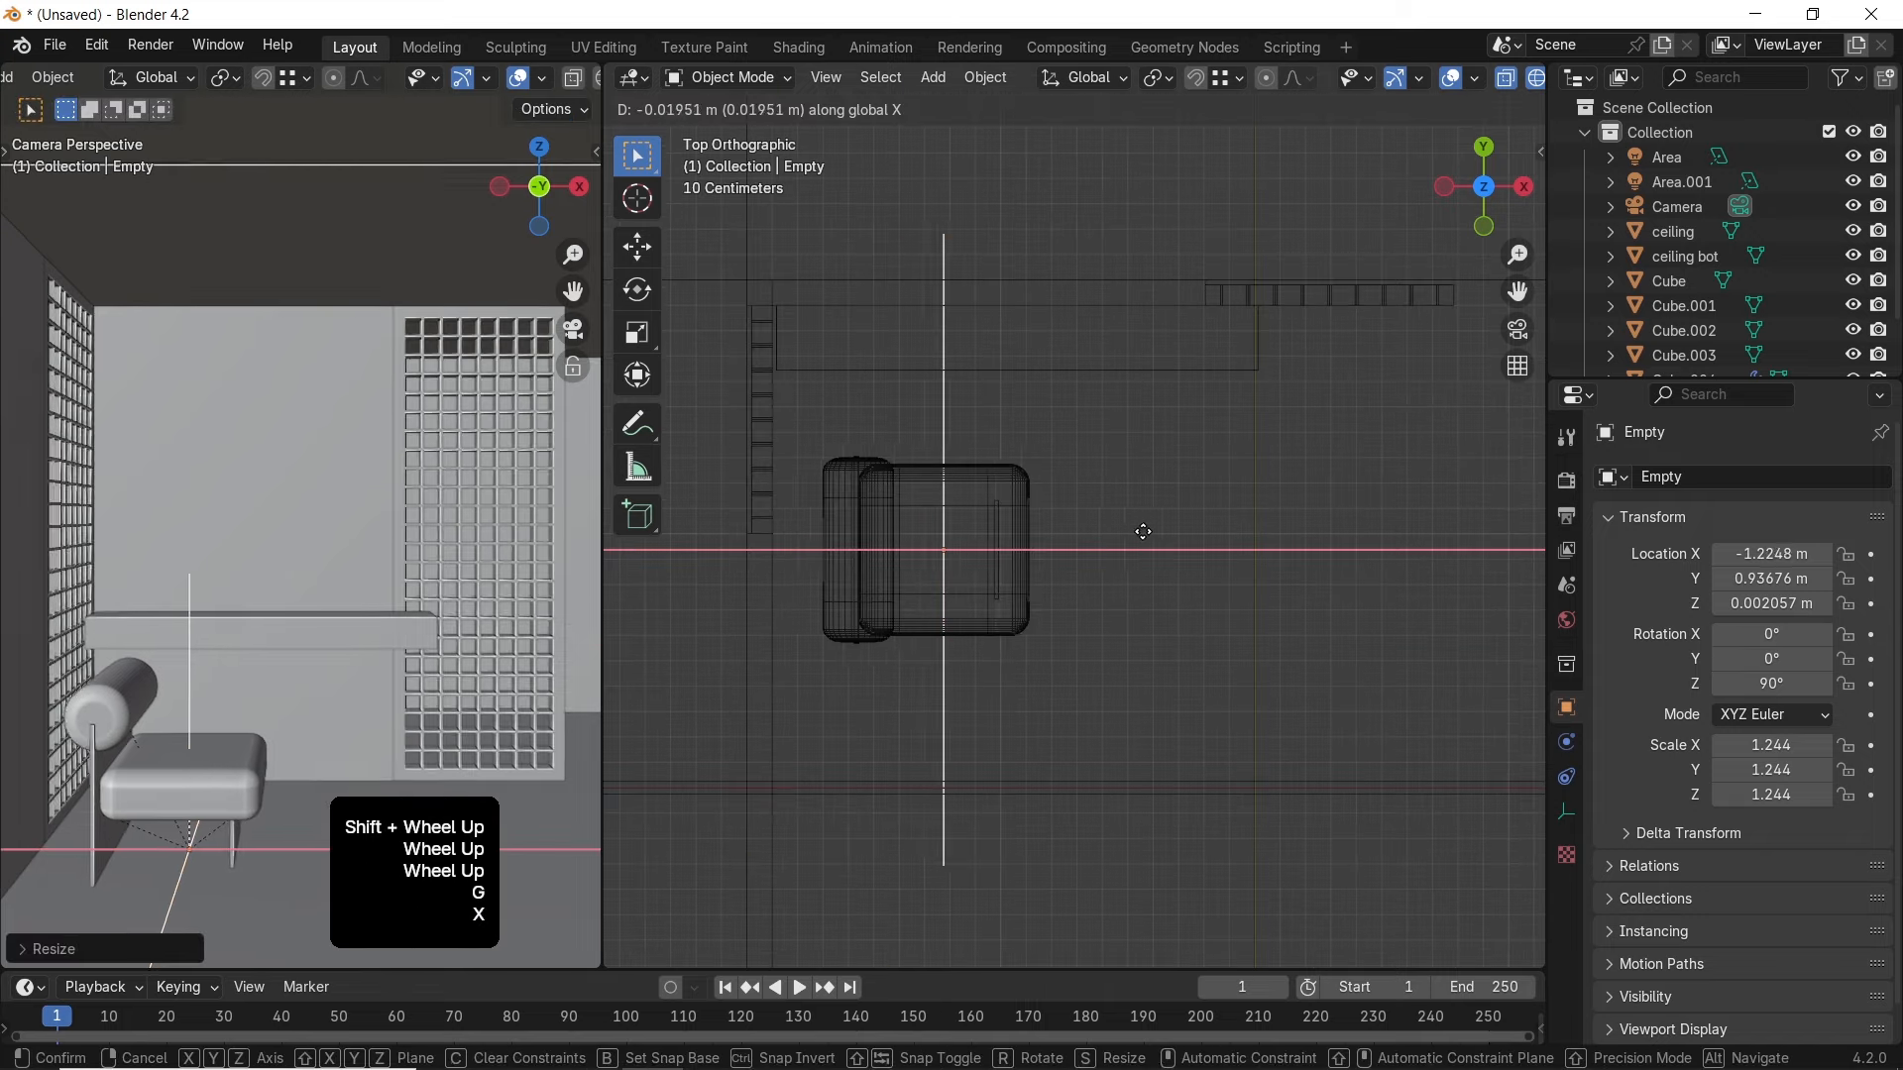
{"action": "left_click", "coordinate": [1140, 535]}
{"action": "key", "text": "g"}
{"action": "key", "text": "y"}
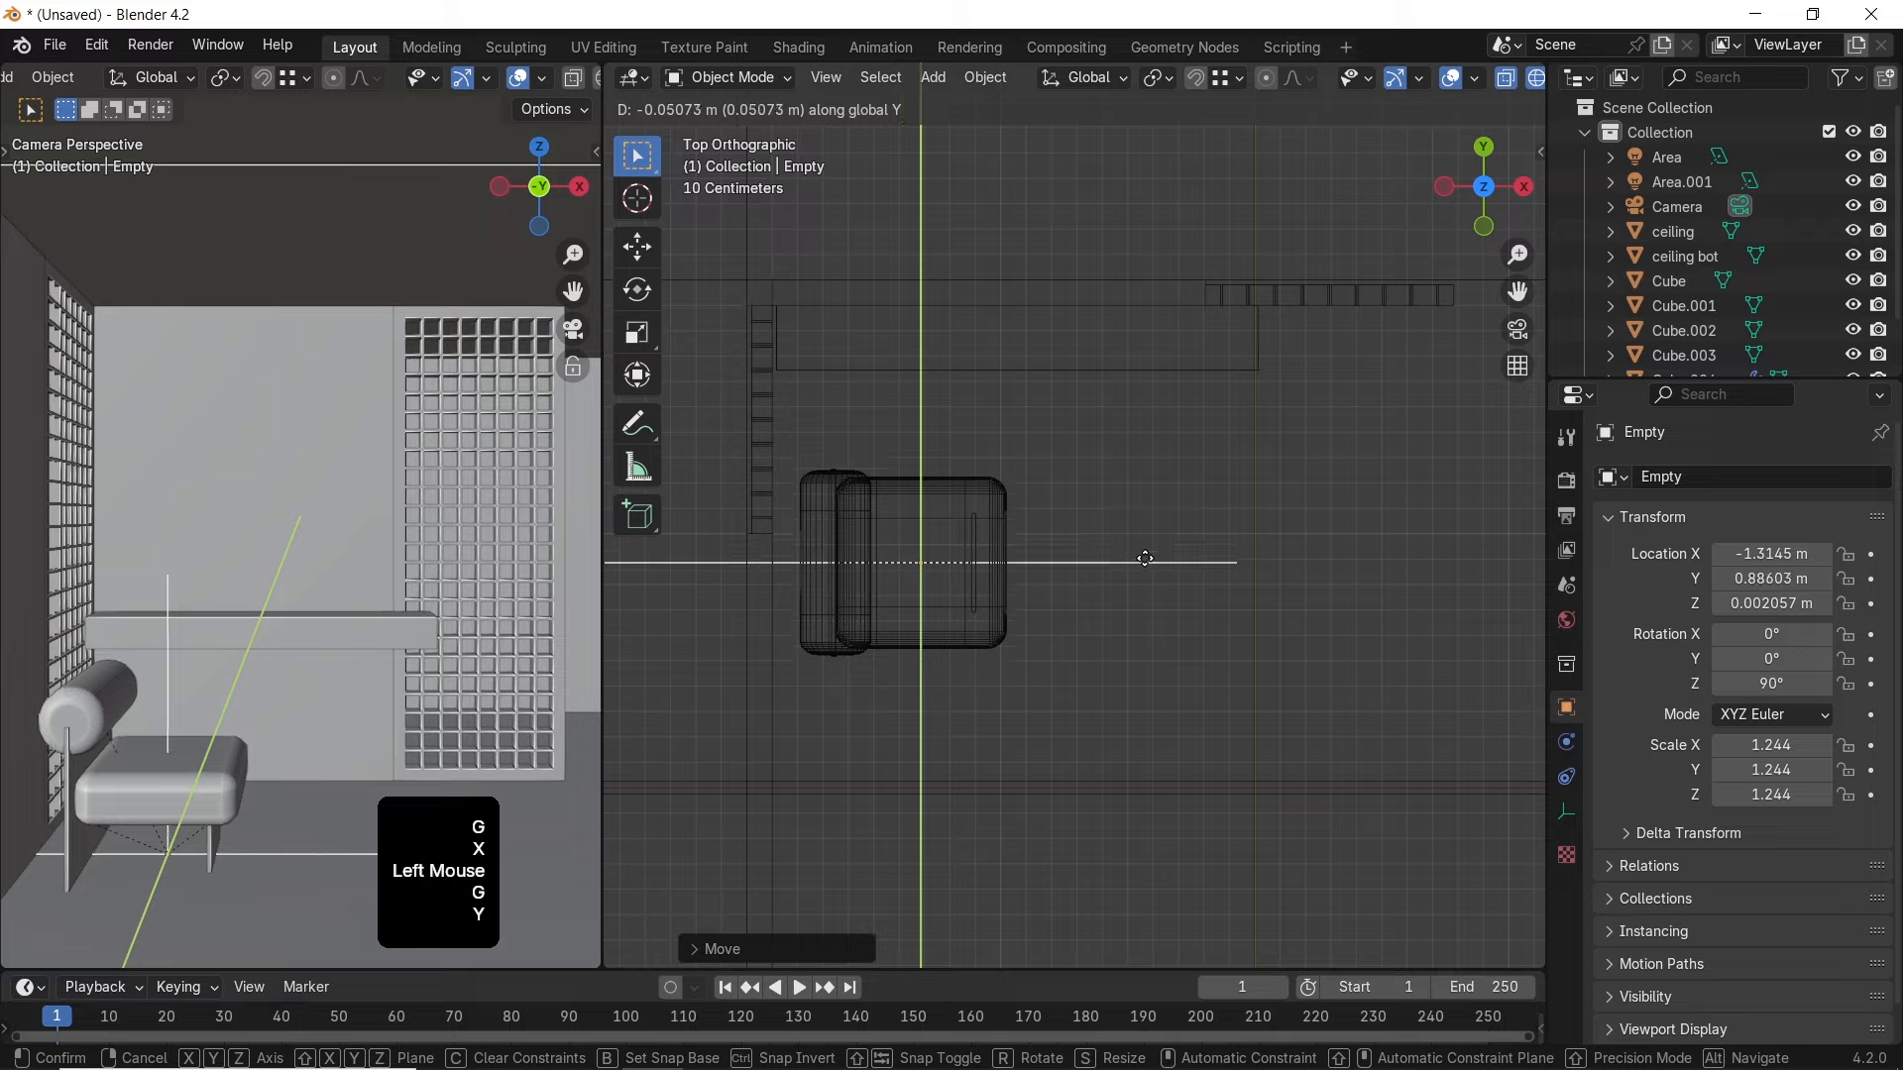
{"action": "left_click", "coordinate": [1081, 563]}
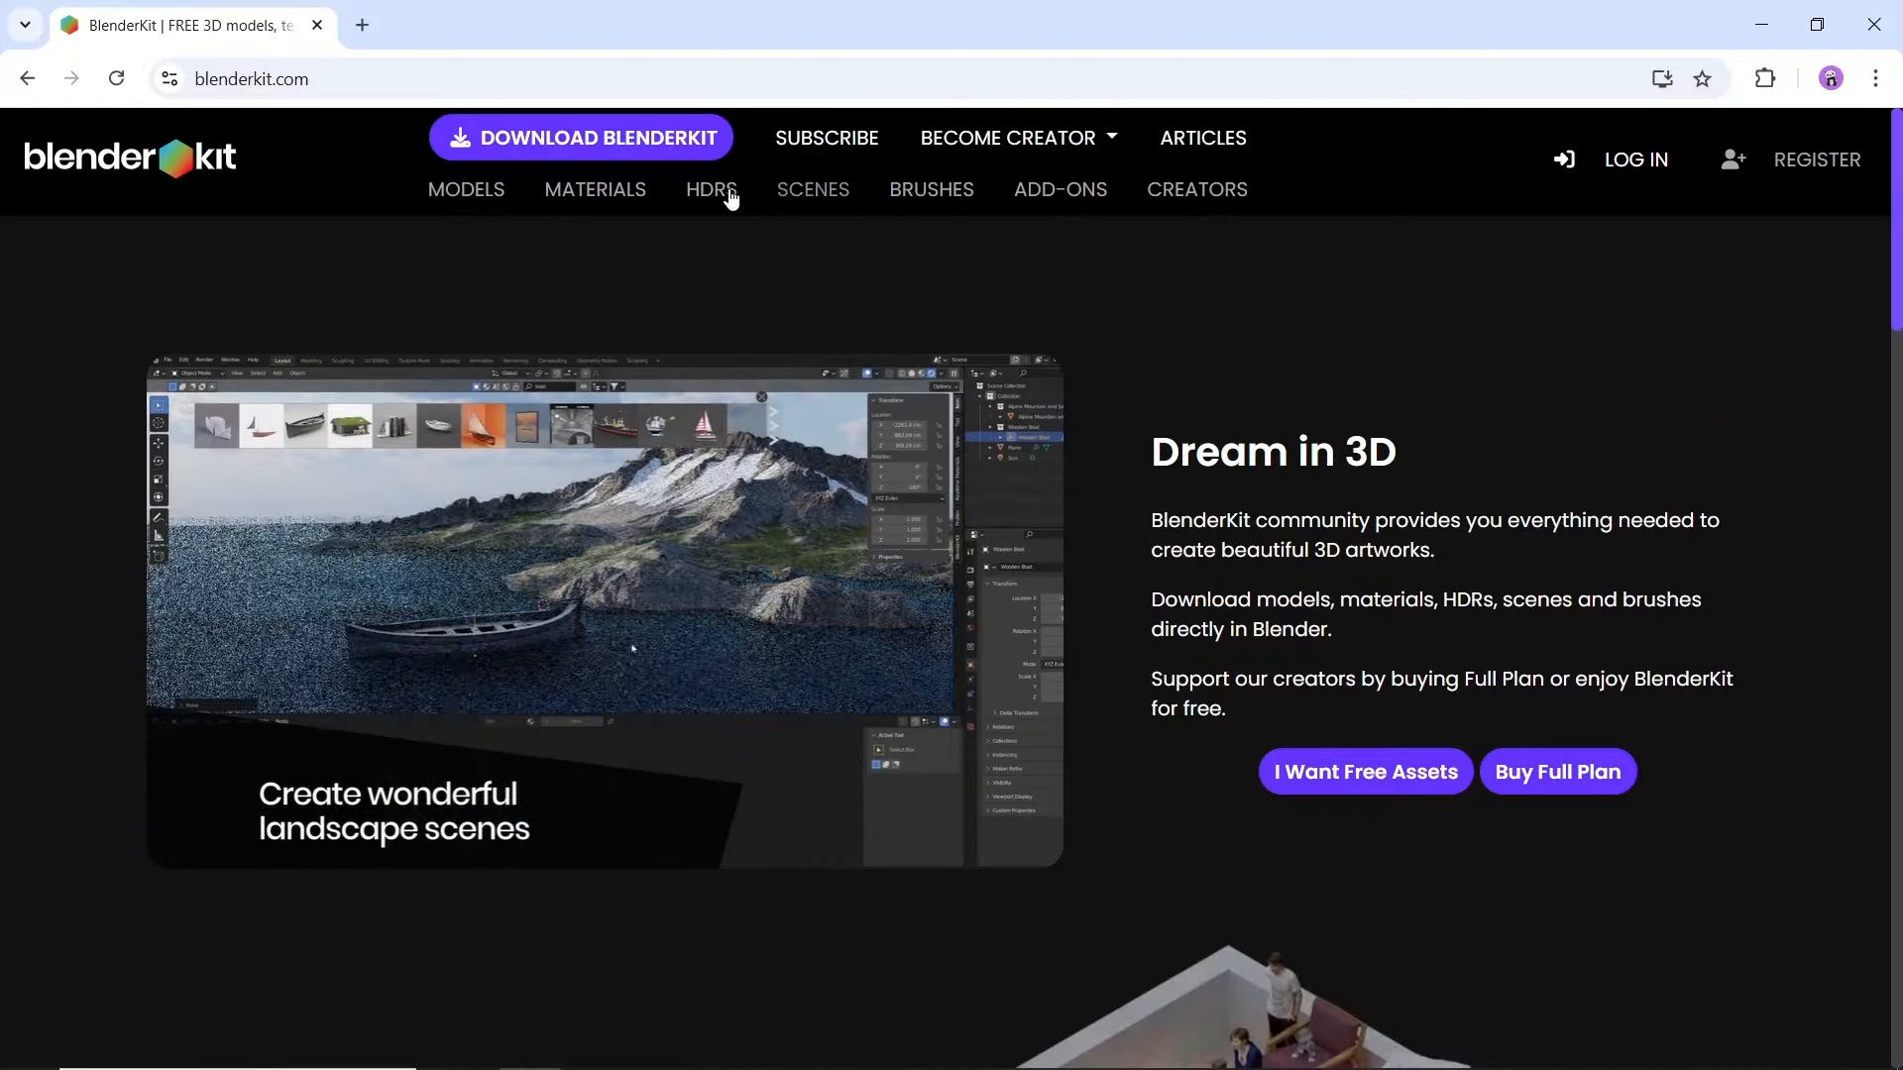
Download BlenderKit from blenderkit.com in the browser and install blenderkit-v3.12.3.240801.zip from the Desktop as a Blender add-on
{"action": "left_click", "coordinate": [595, 137]}
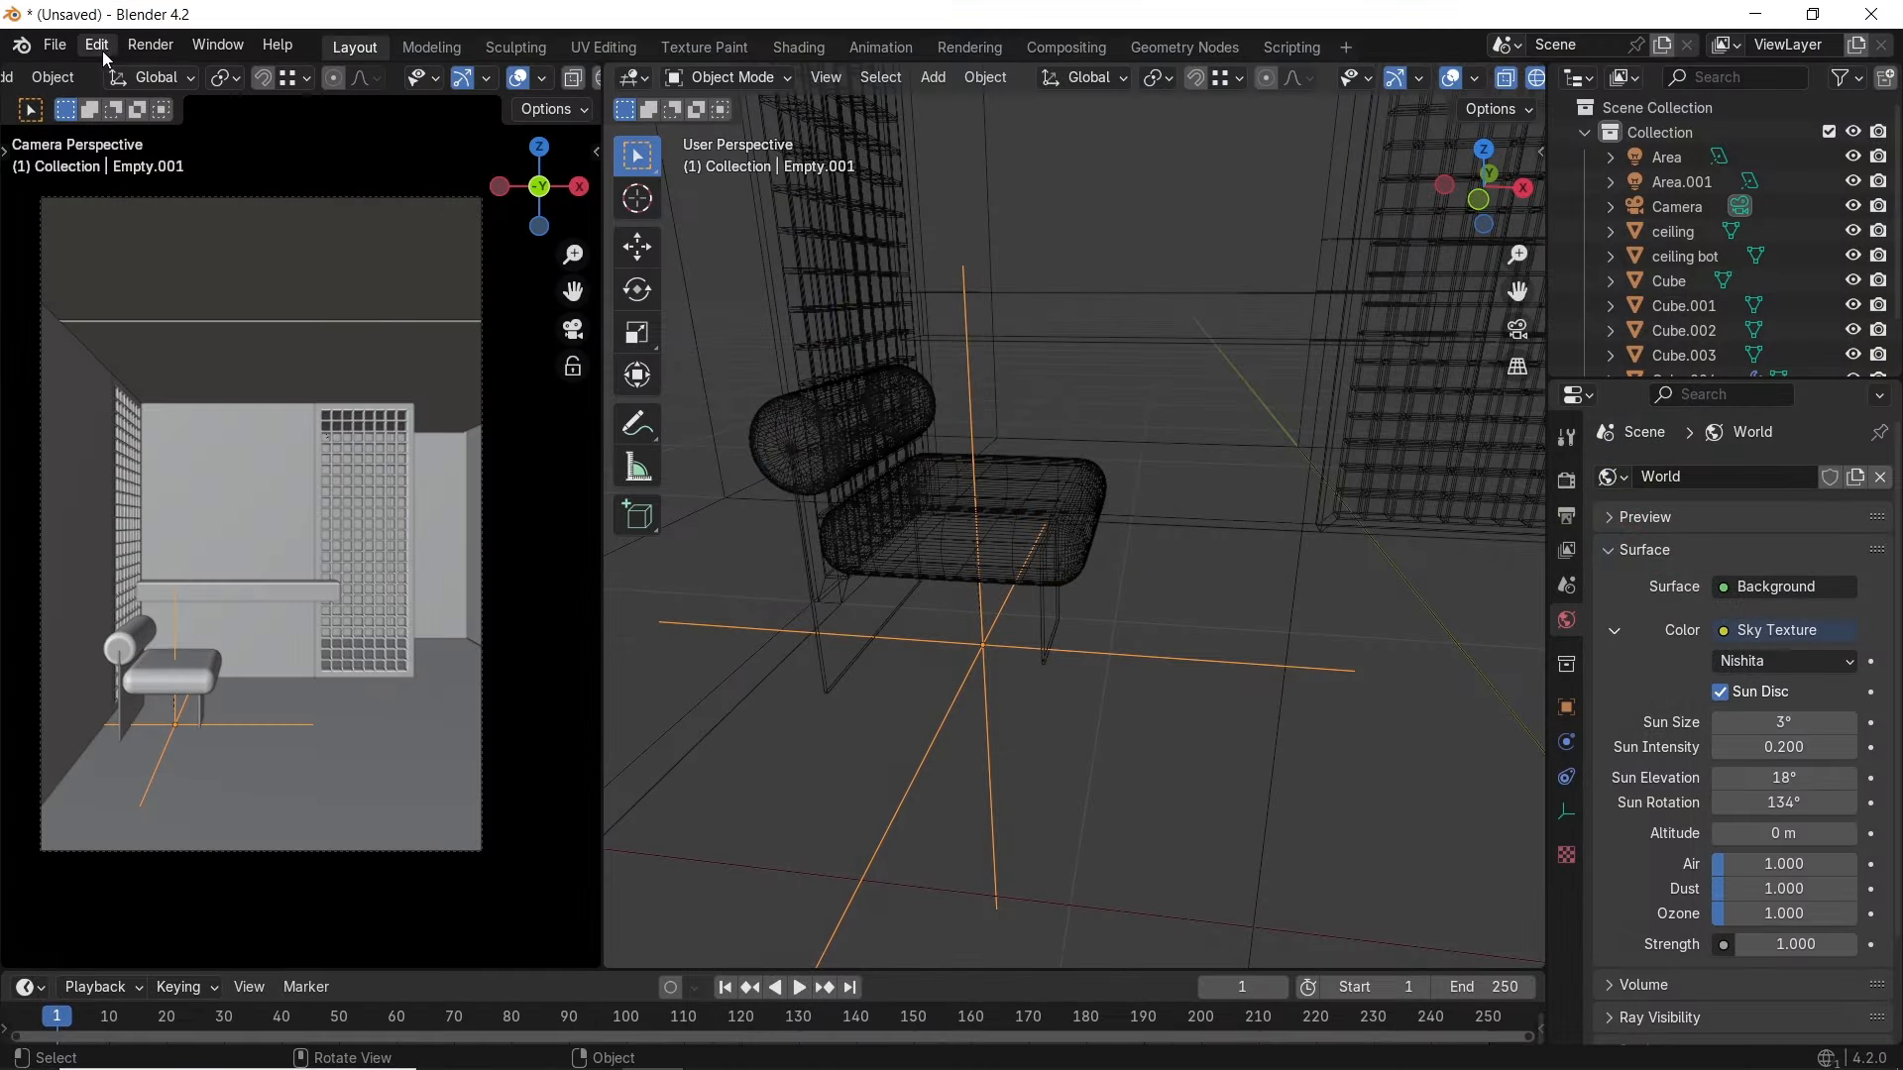
{"action": "left_click", "coordinate": [103, 51]}
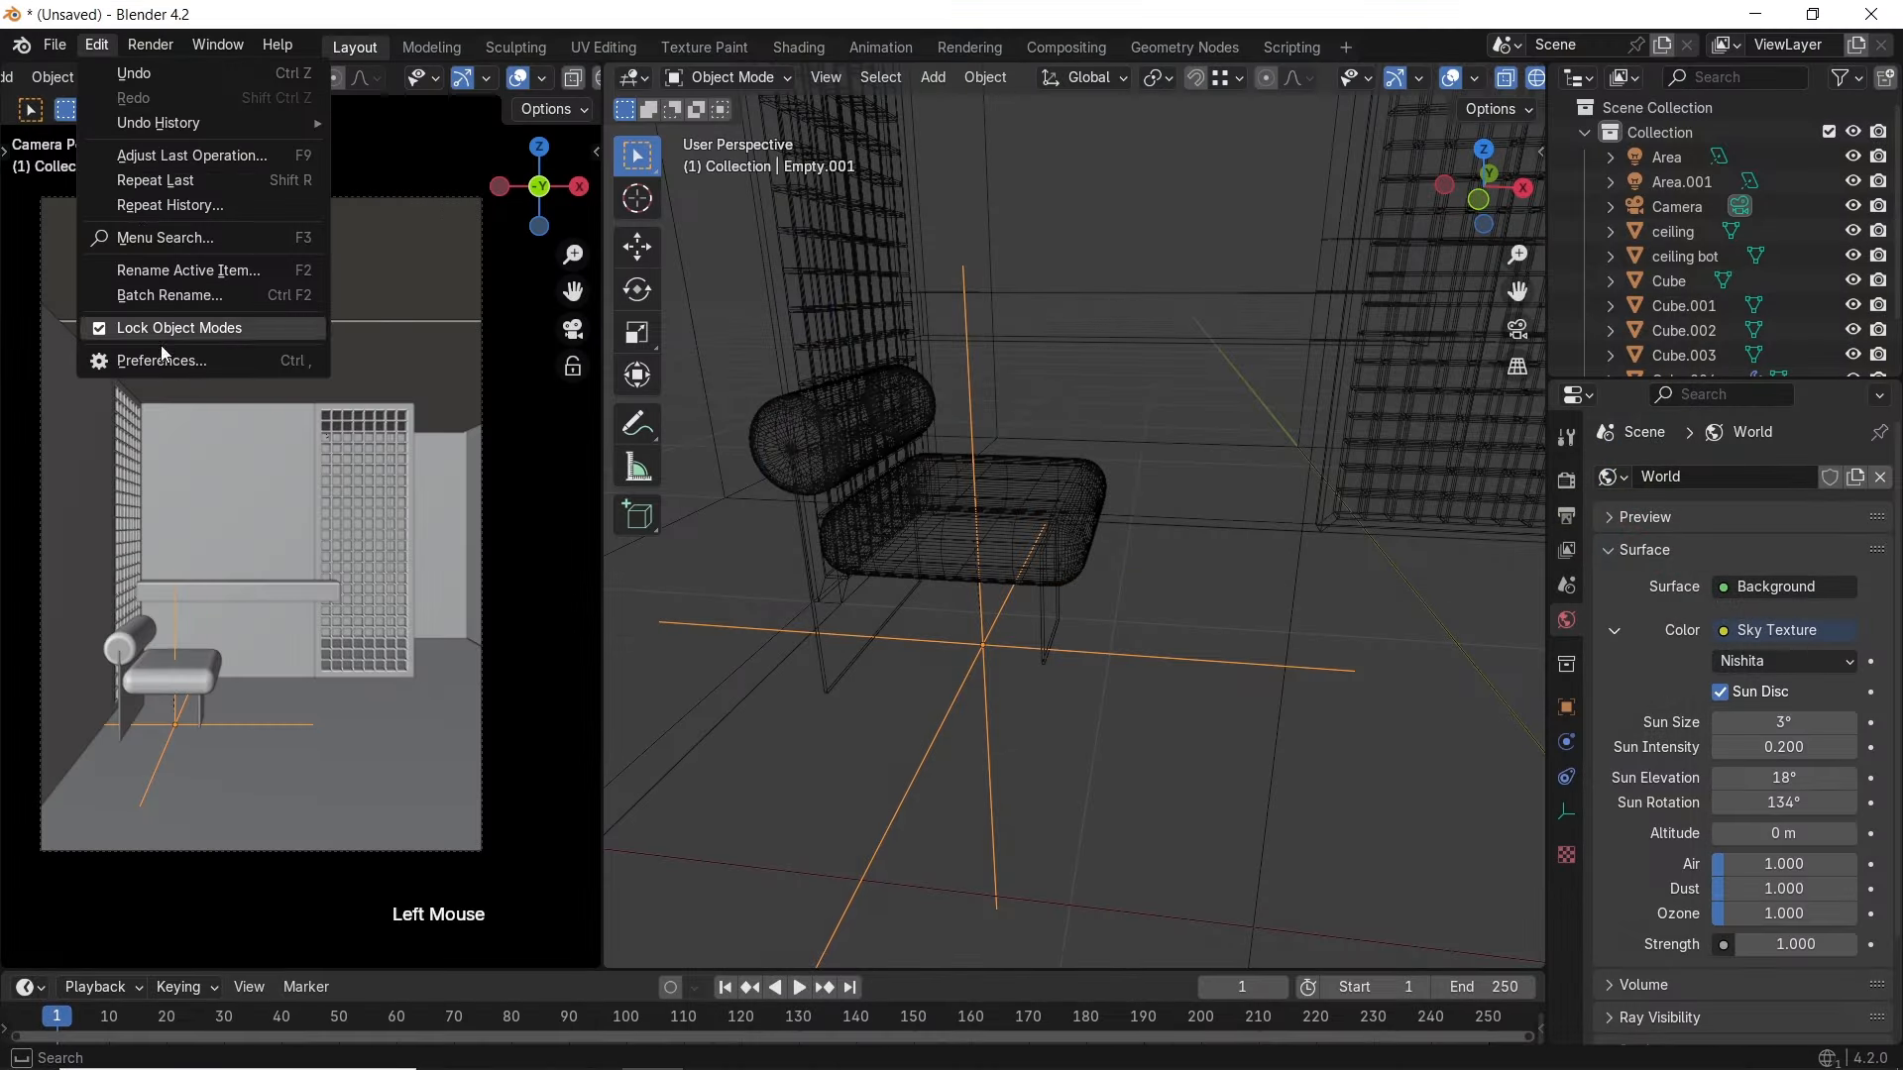
{"action": "left_click", "coordinate": [161, 353]}
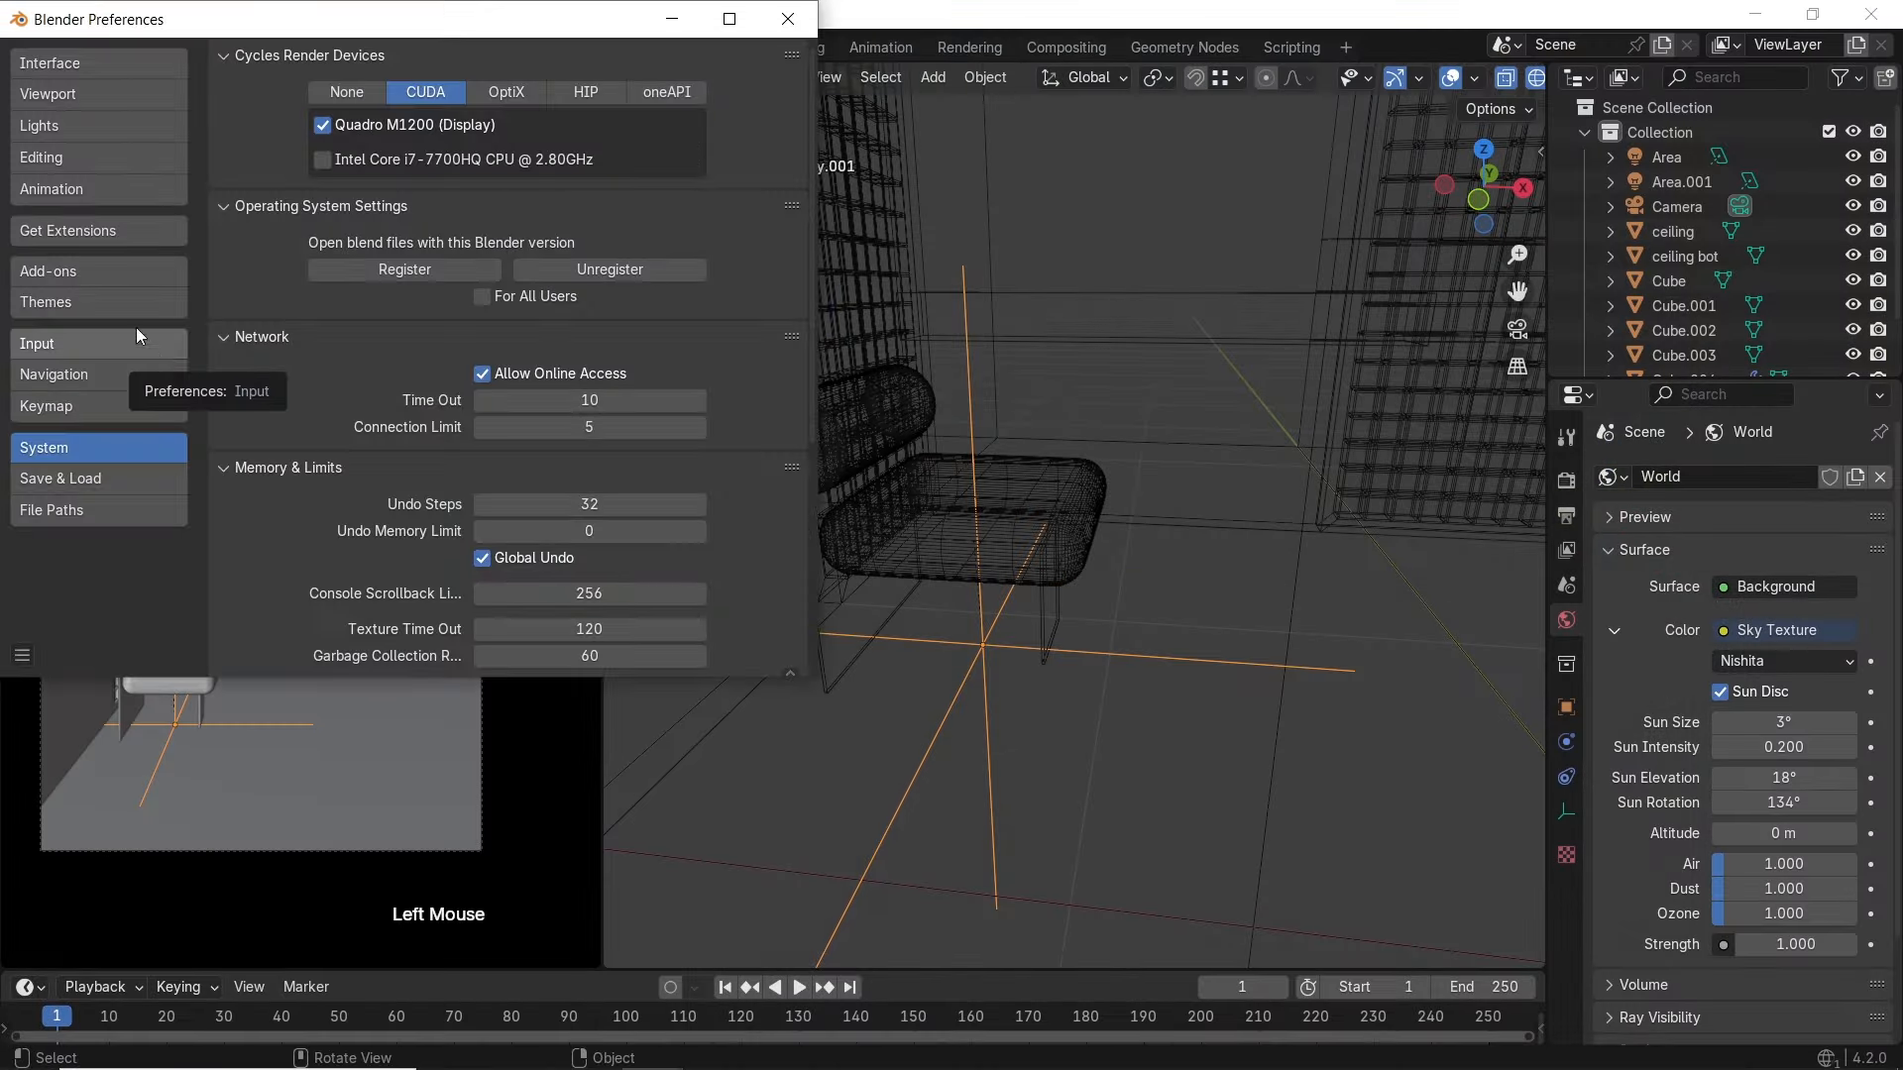
{"action": "left_click", "coordinate": [80, 276]}
{"action": "left_click", "coordinate": [795, 60]}
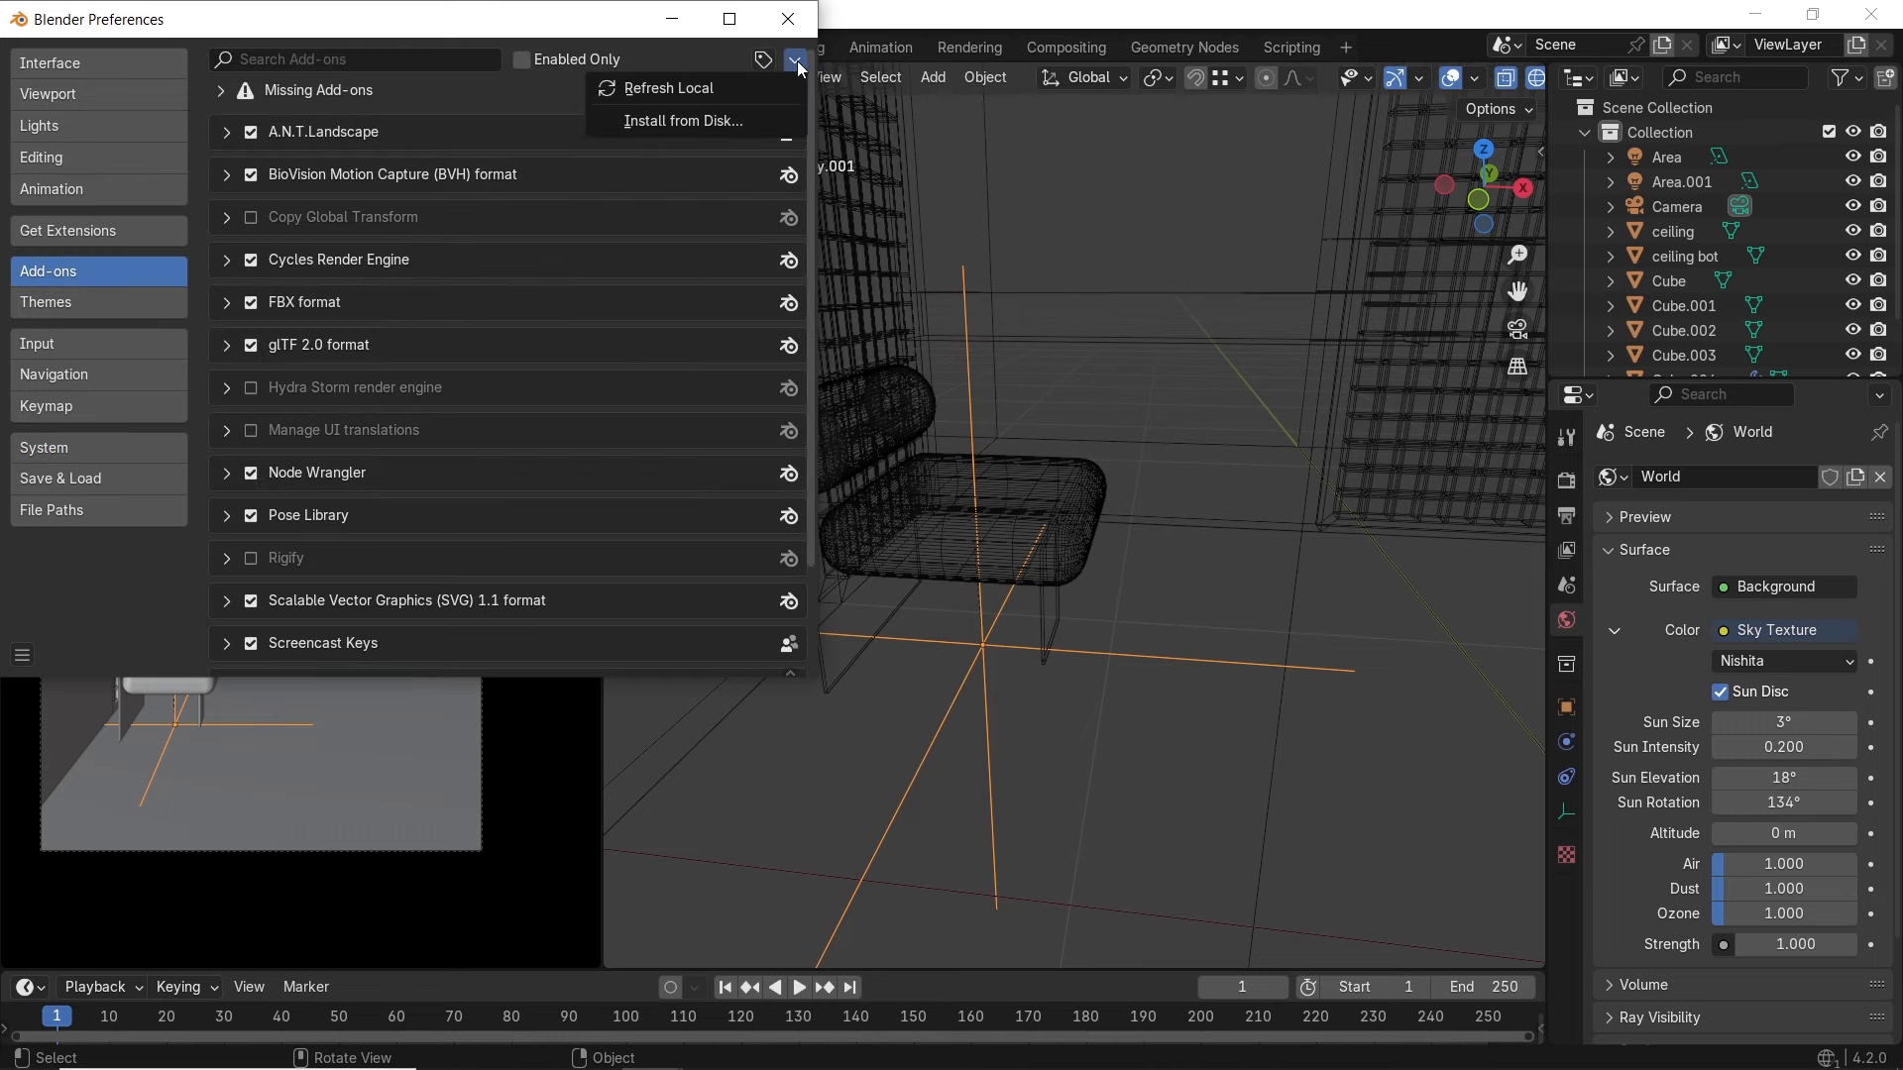
{"action": "left_click", "coordinate": [795, 60]}
{"action": "left_click", "coordinate": [747, 115]}
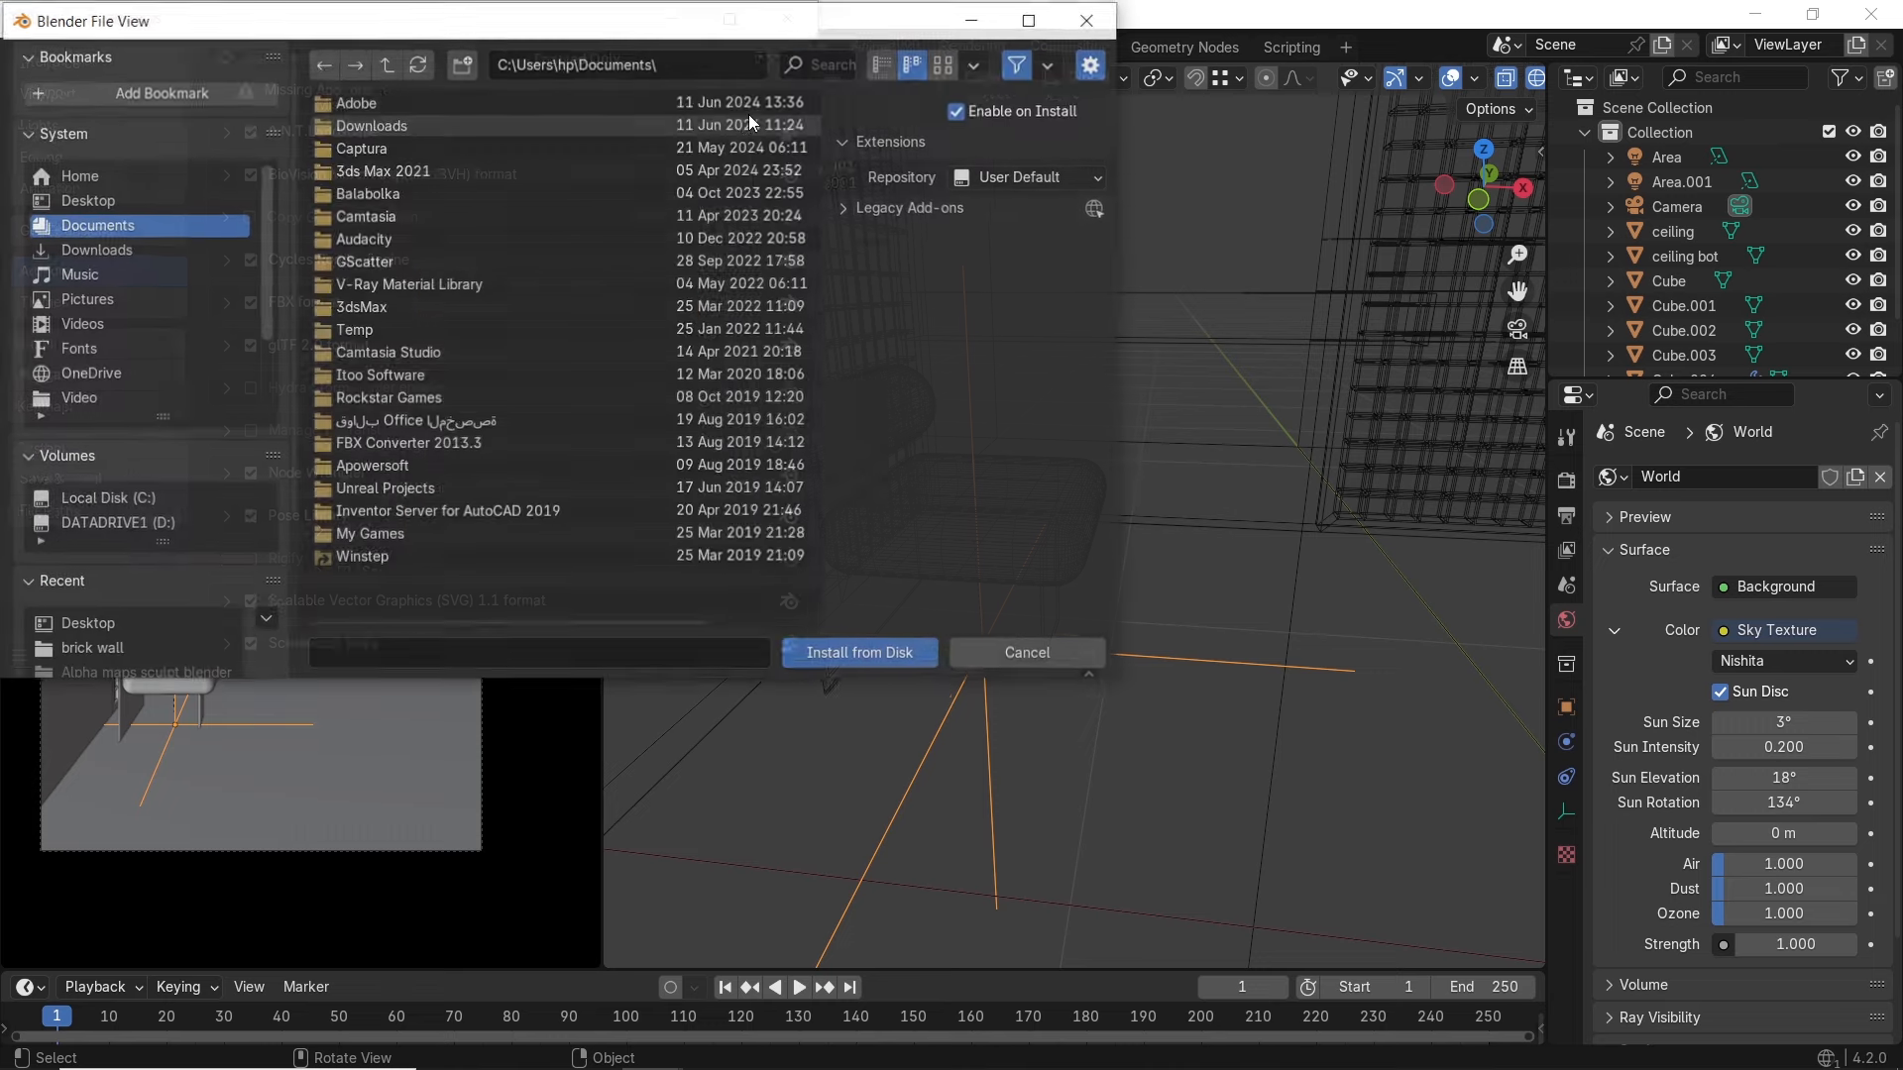
{"action": "left_click", "coordinate": [115, 204]}
{"action": "left_click", "coordinate": [402, 214]}
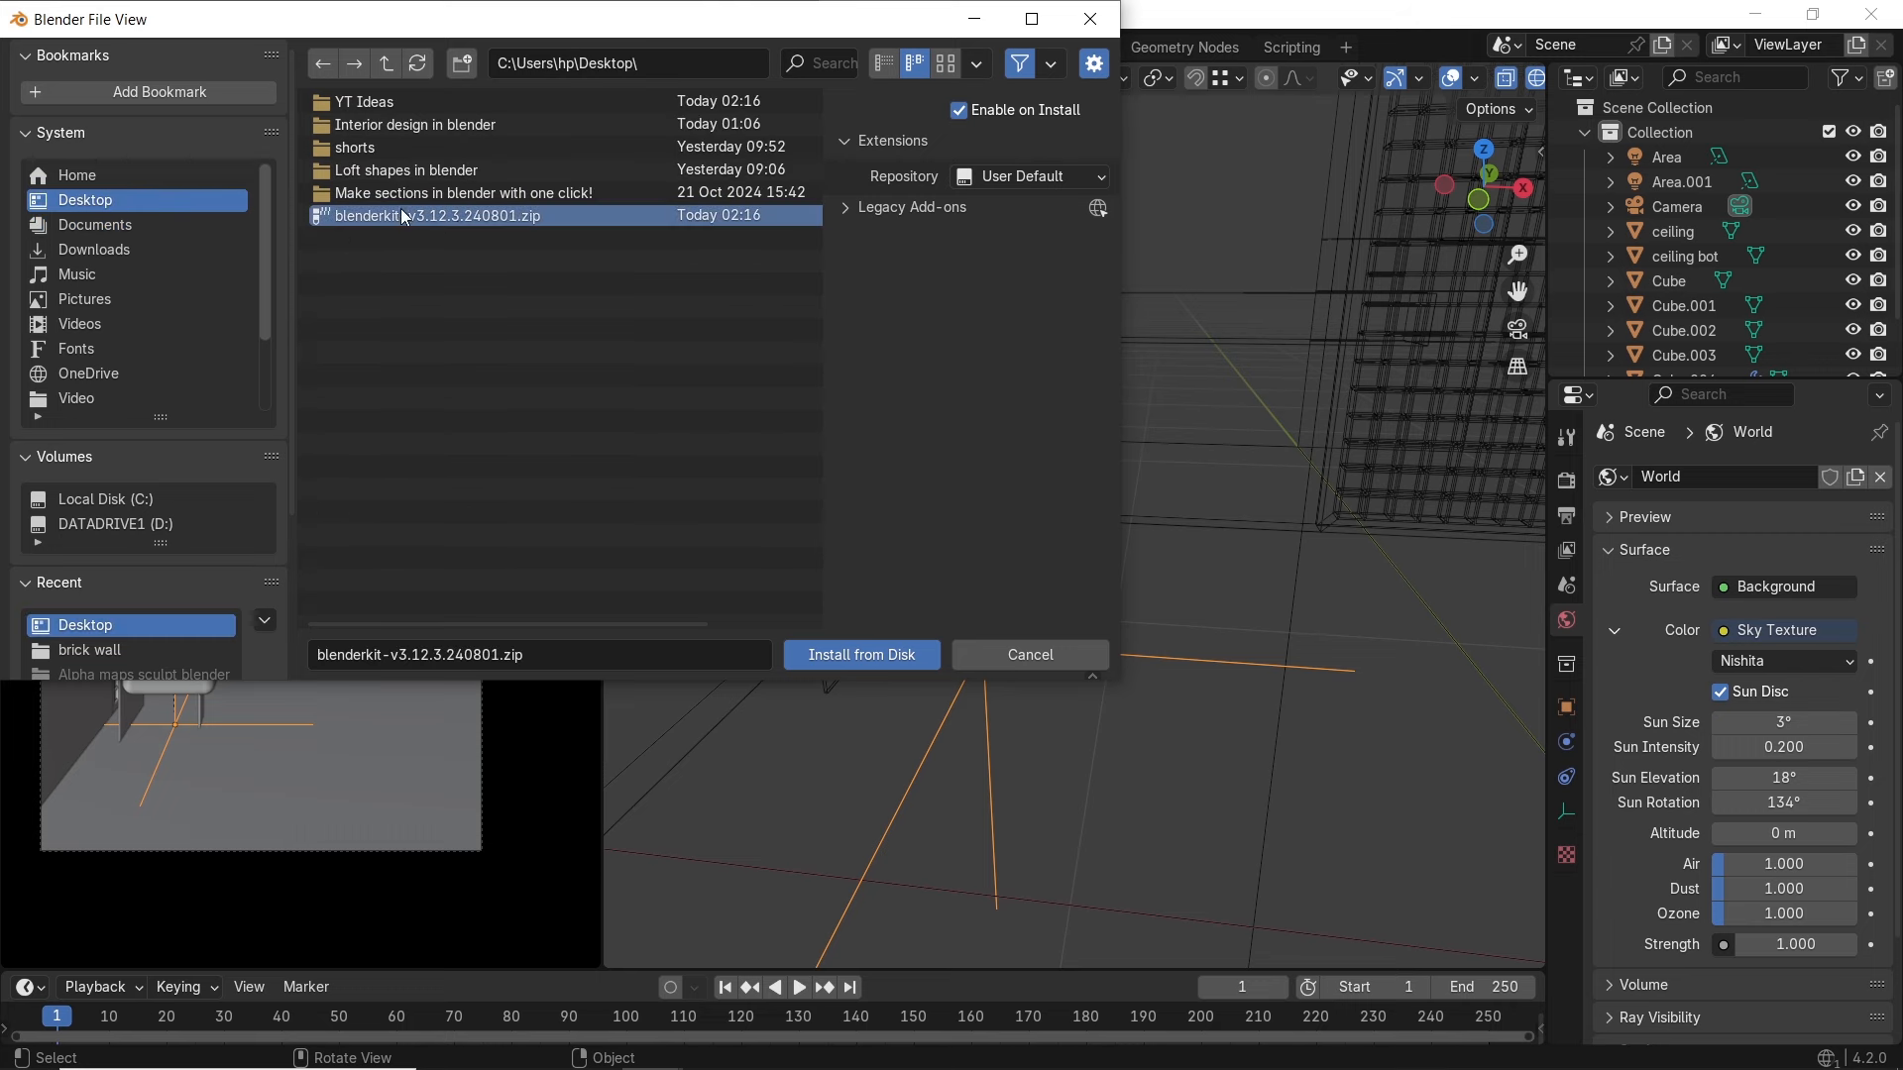
{"action": "double_click", "coordinate": [465, 216]}
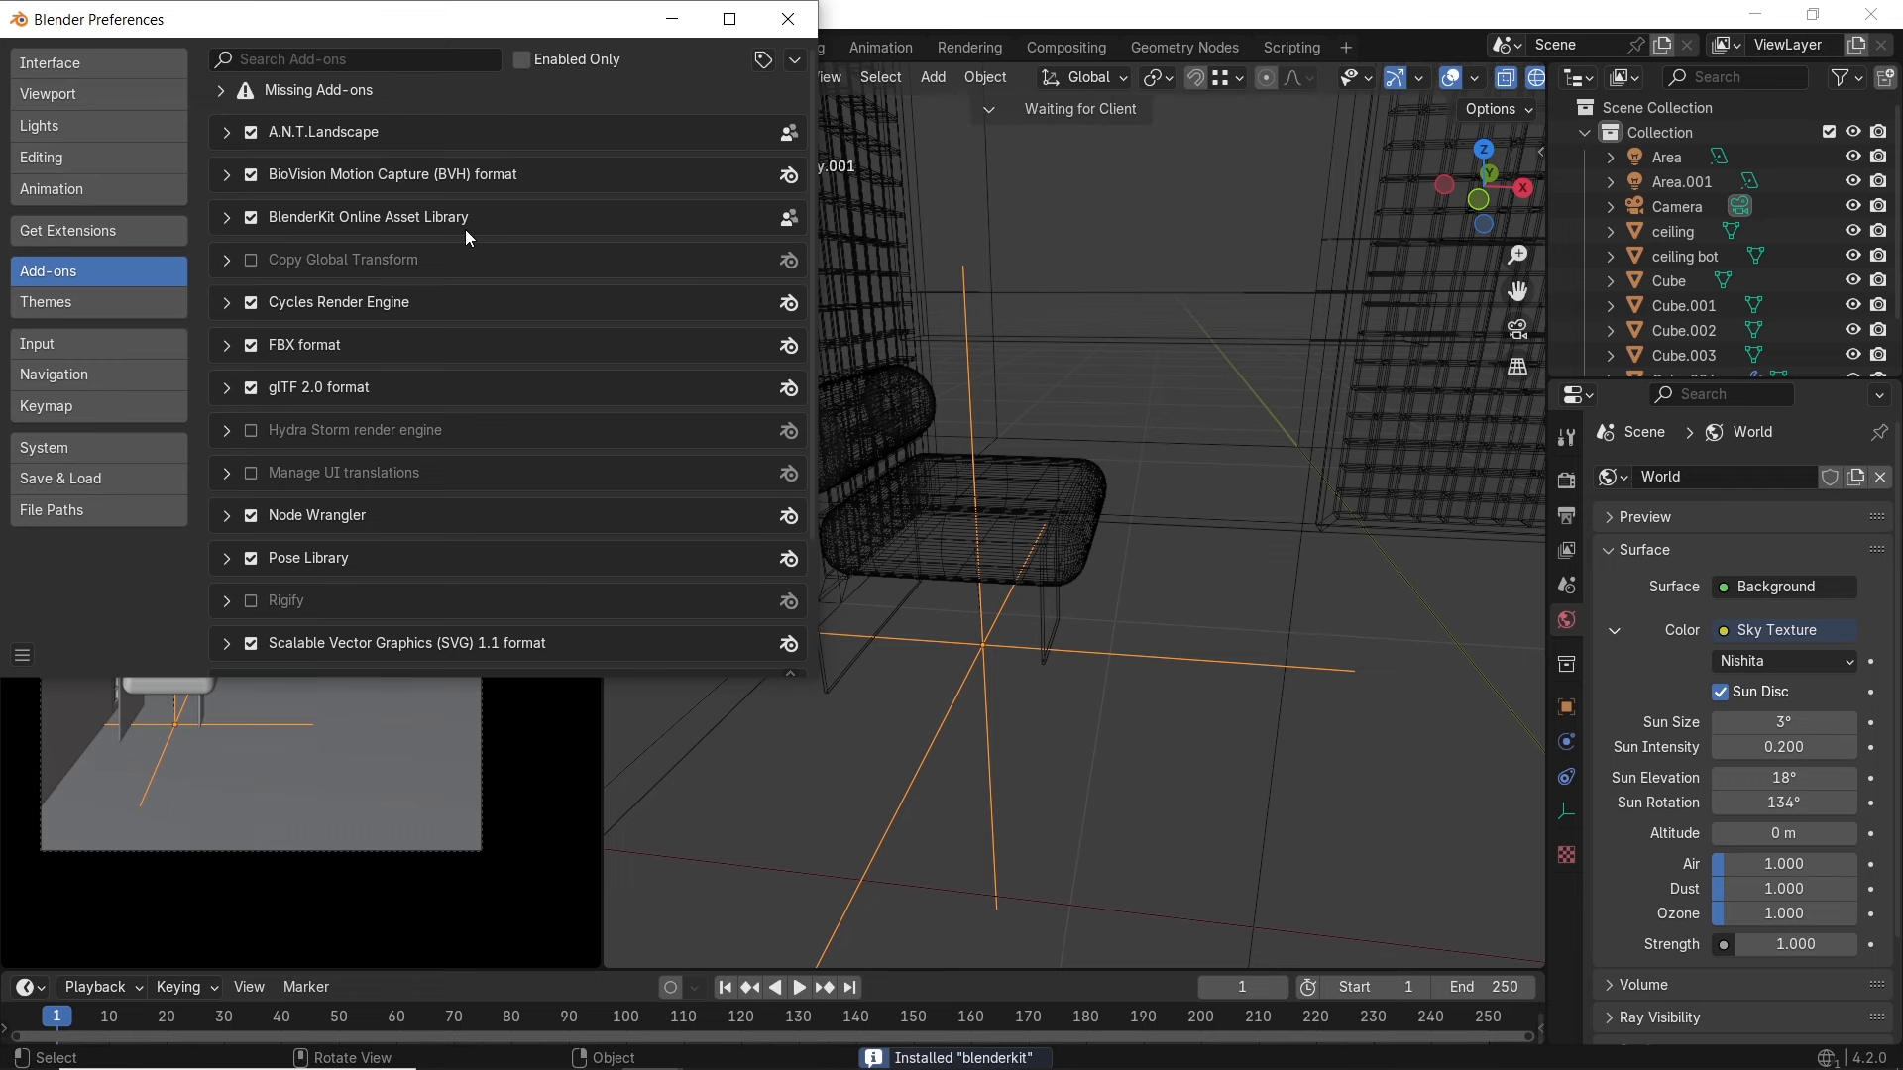
Log in to BlenderKit from the add-on's preferences using the Google account, authorize the login and return to the Blender scene
{"action": "left_click", "coordinate": [222, 224]}
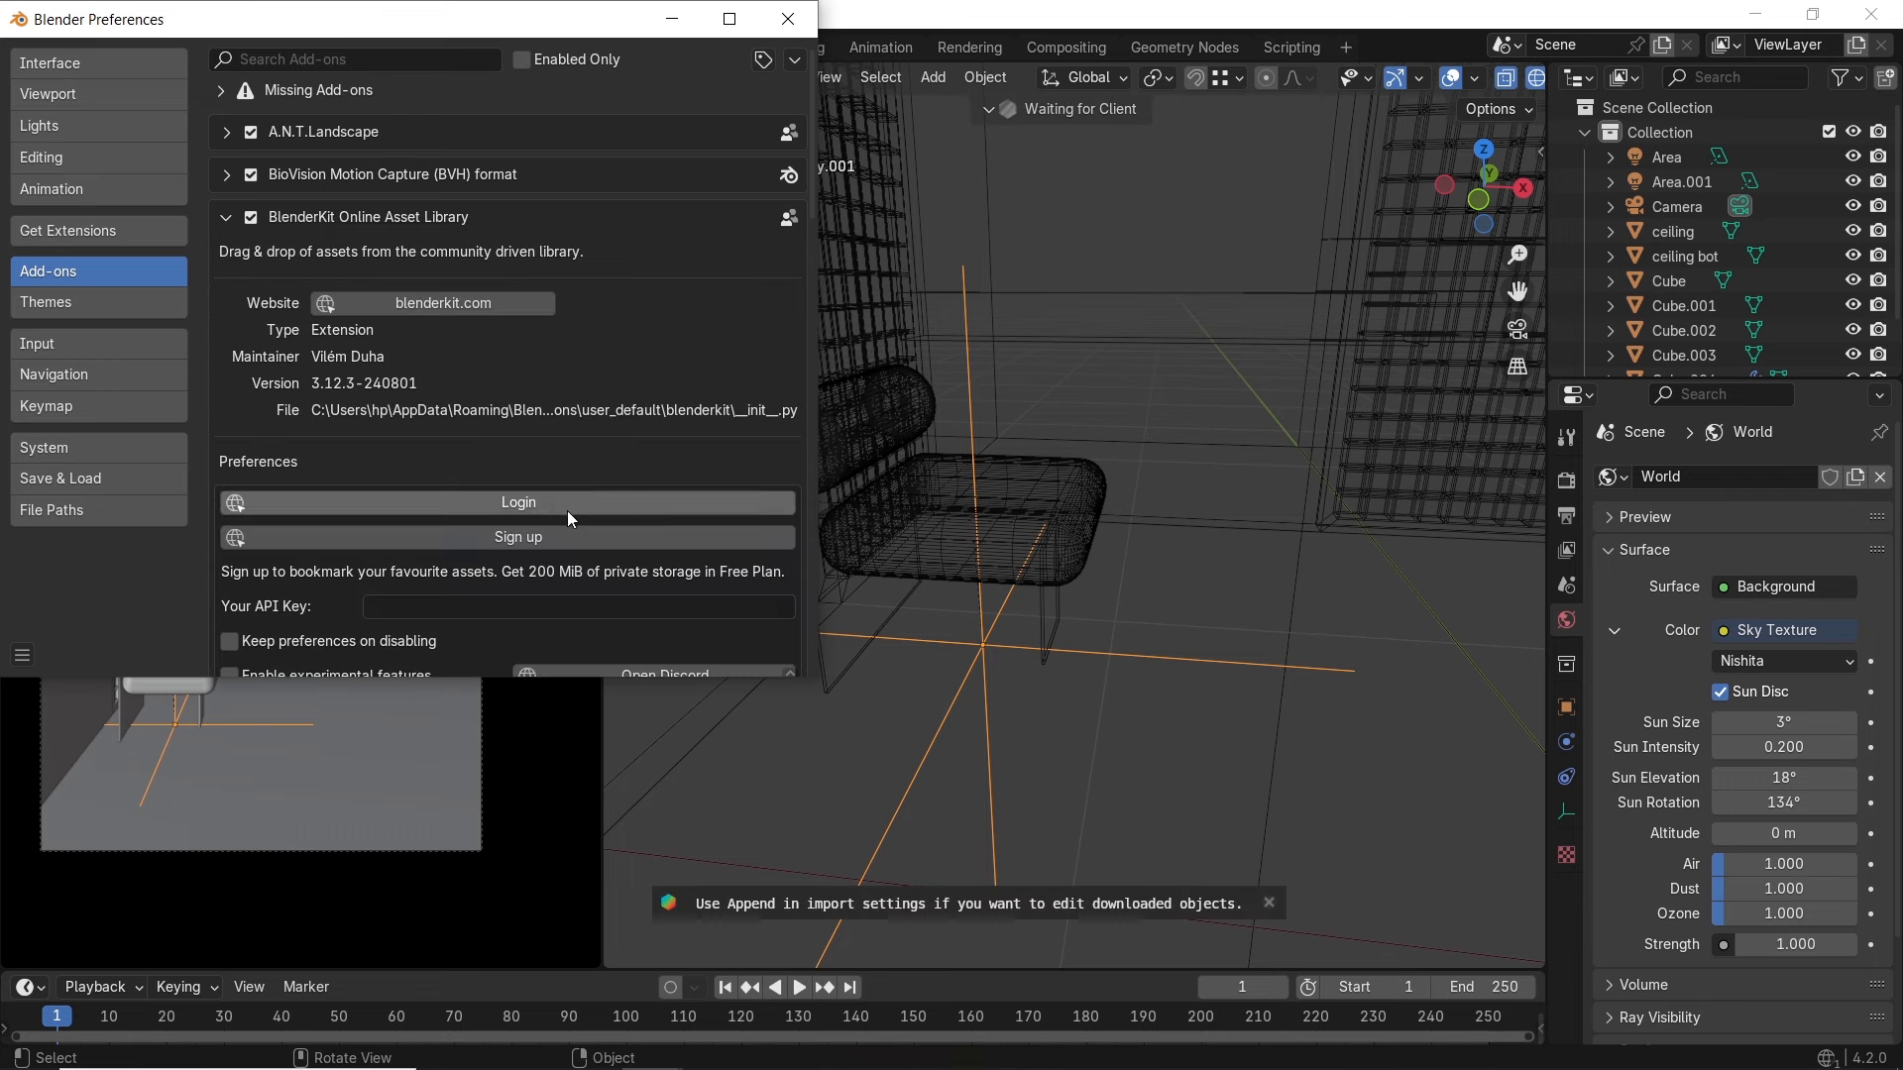
{"action": "left_click", "coordinate": [507, 501]}
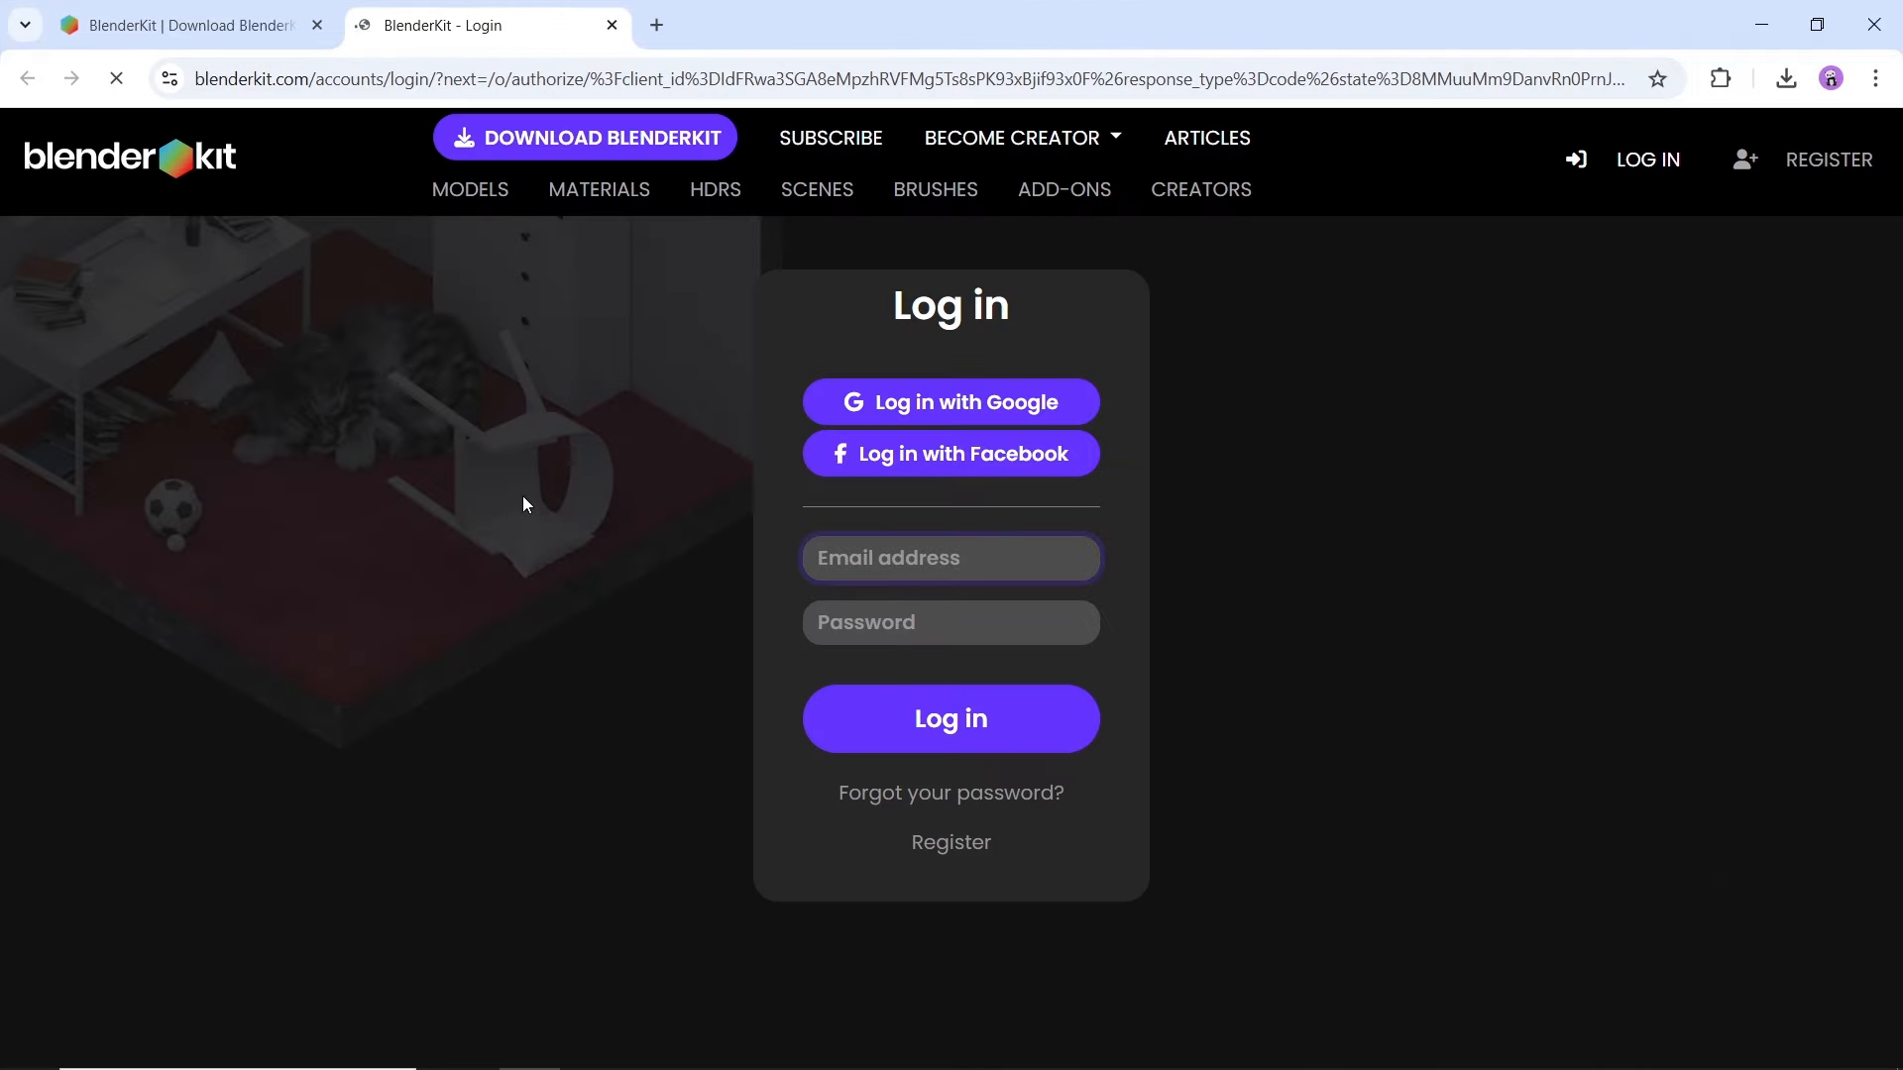
{"action": "left_click", "coordinate": [892, 406]}
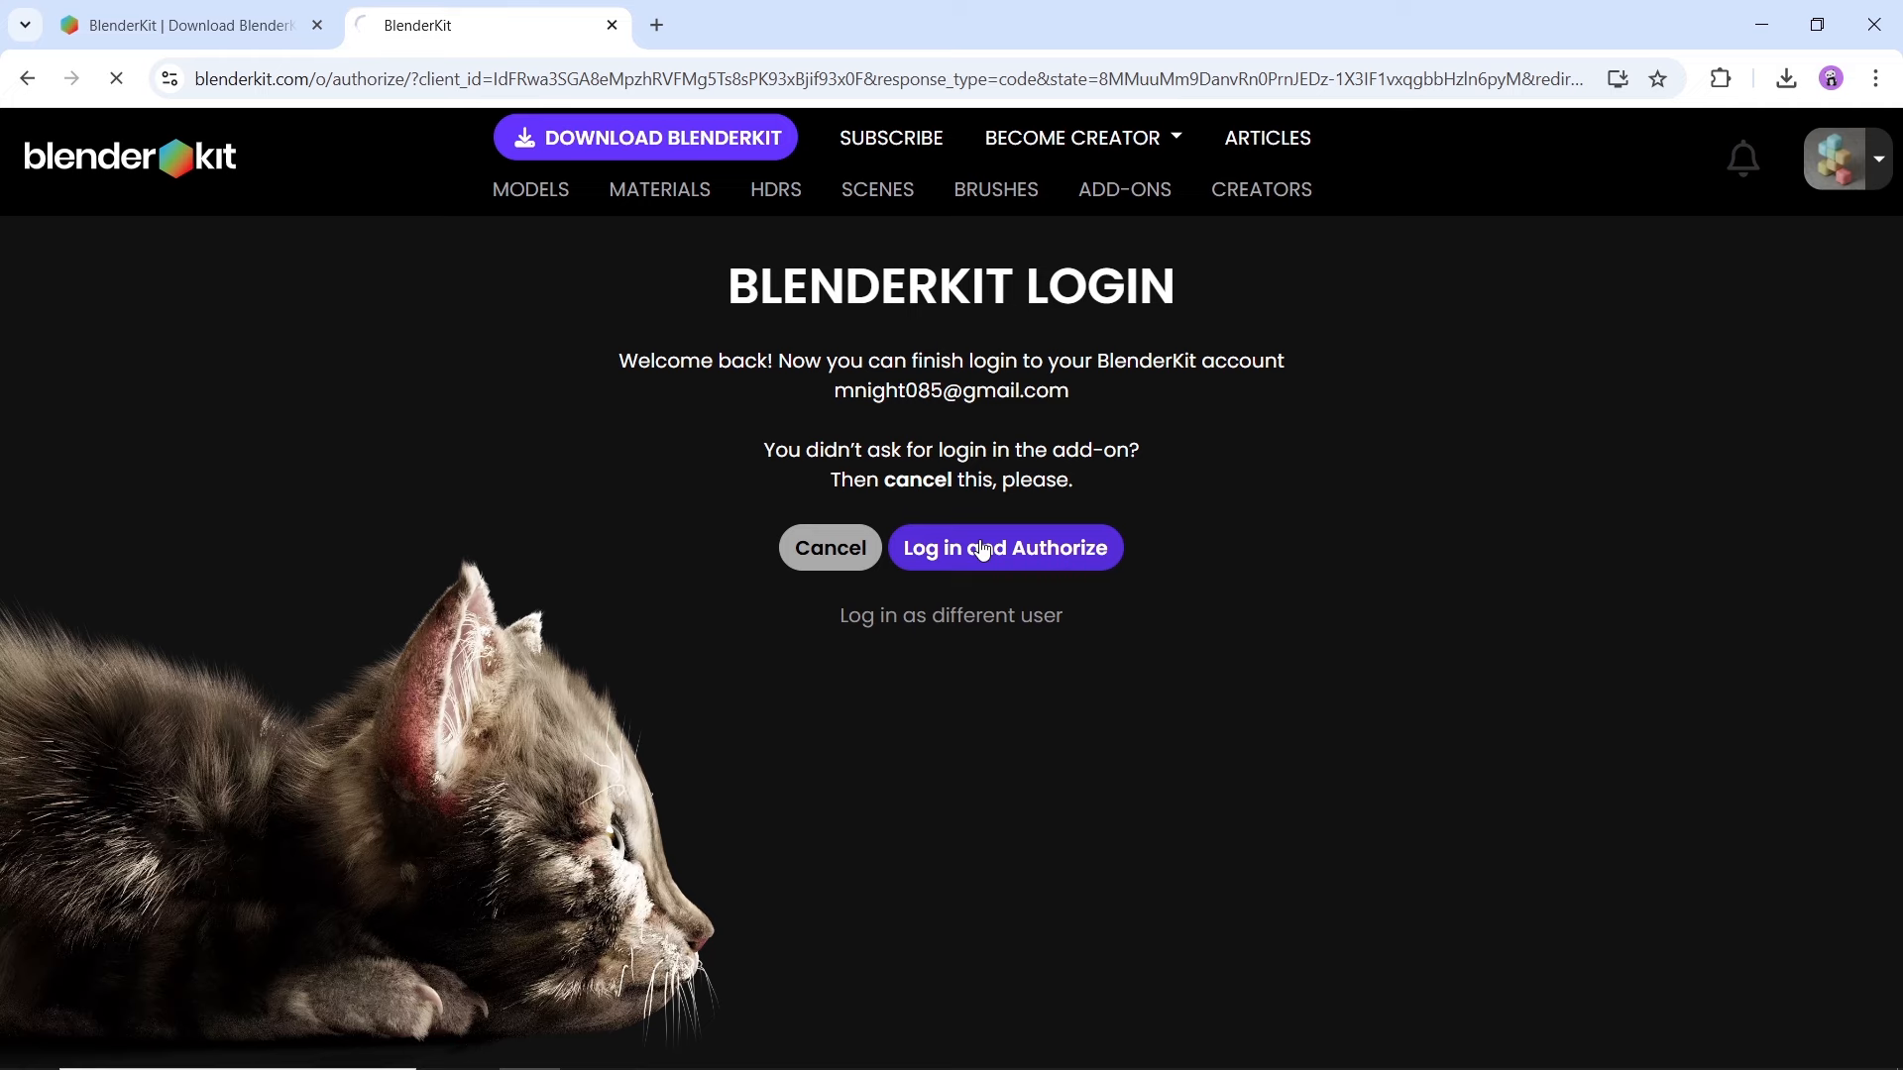
{"action": "left_click", "coordinate": [1875, 23]}
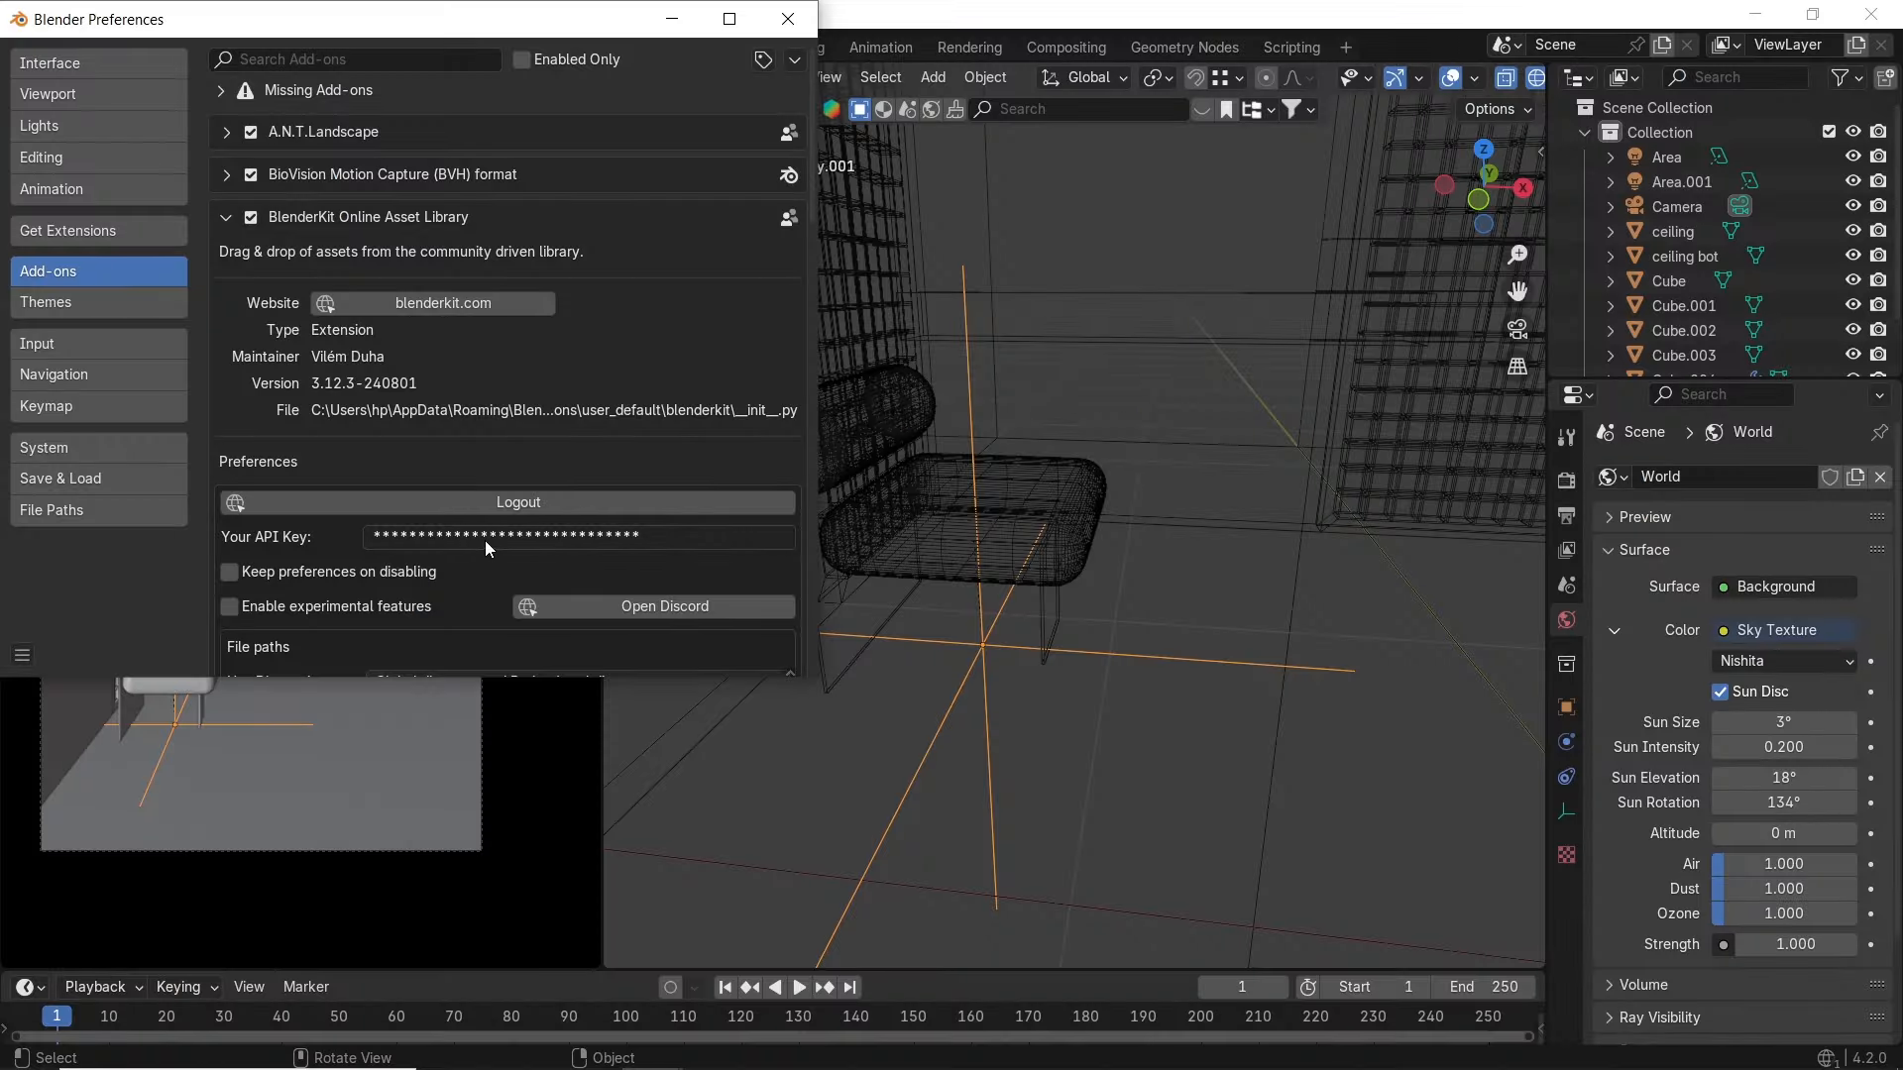
{"action": "left_click", "coordinate": [842, 228]}
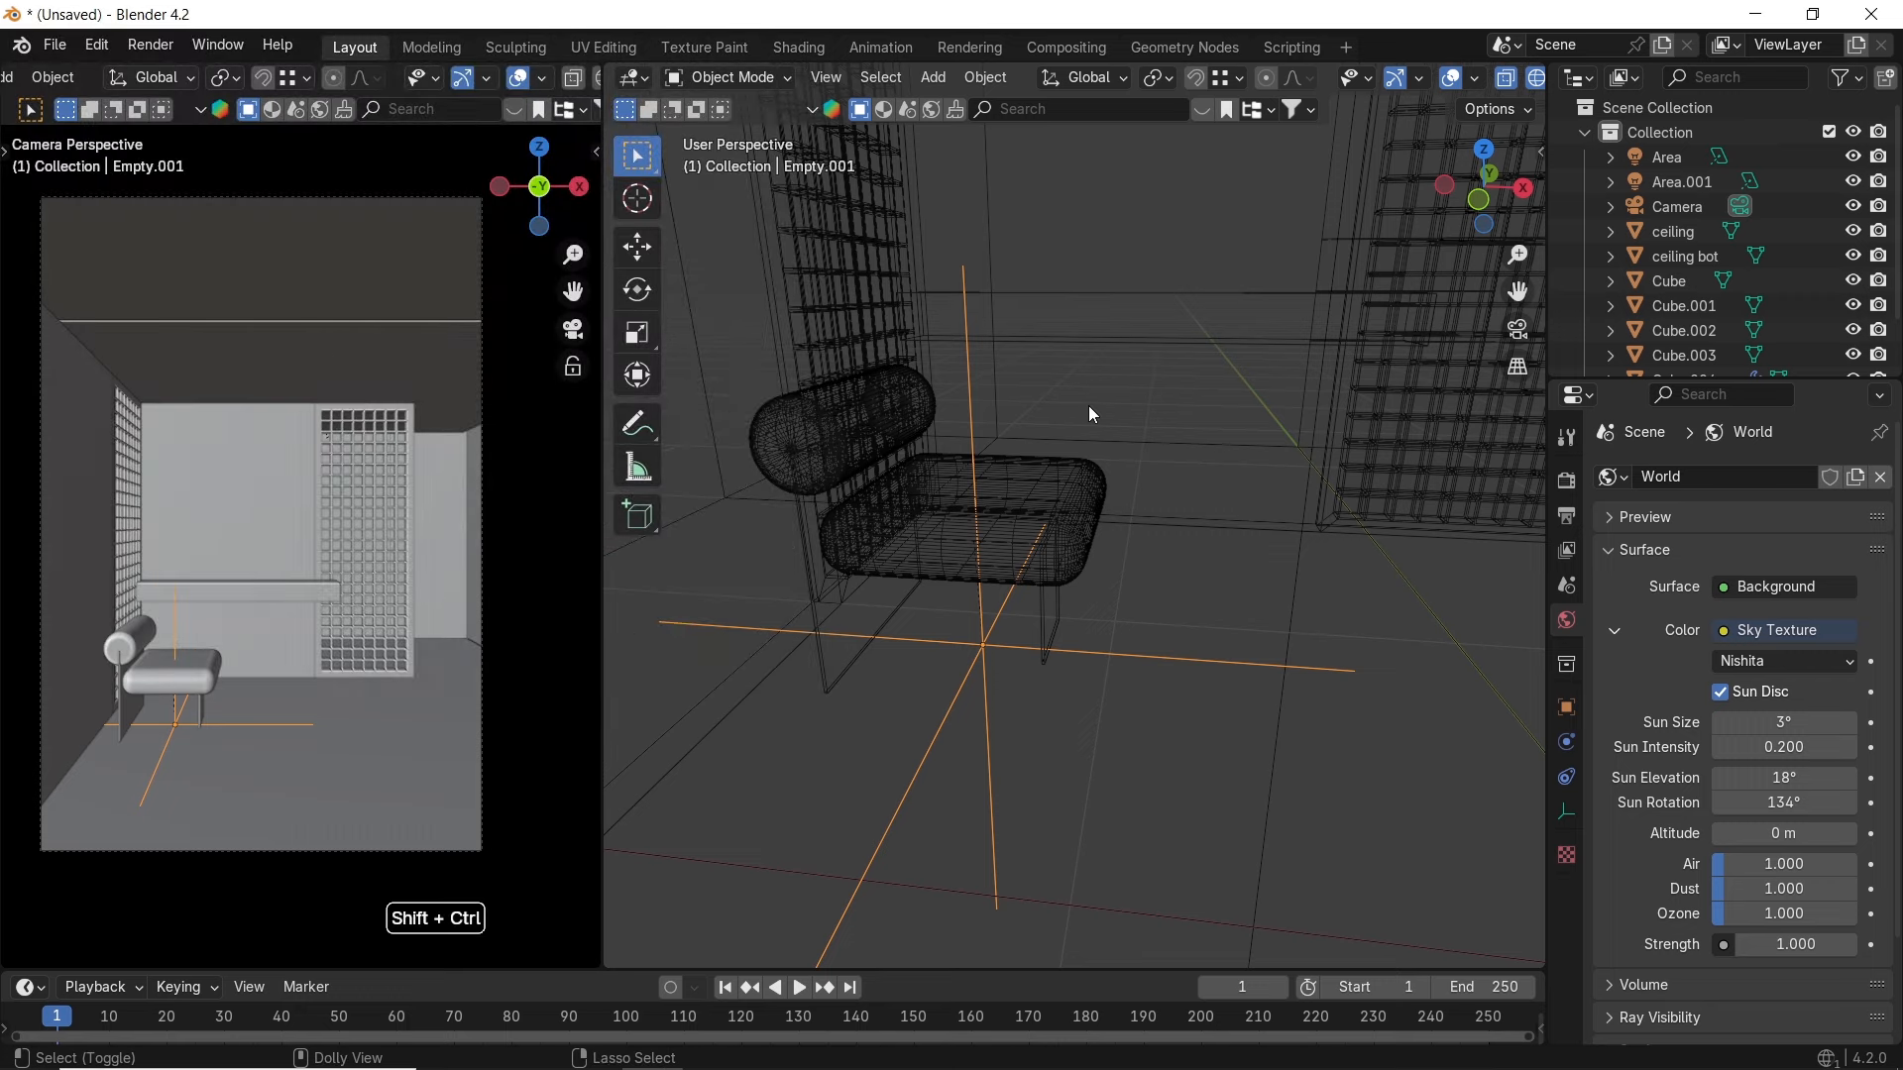
Search the BlenderKit material library for wood floor materials
{"action": "key", "text": "ctrl+shift+z"}
{"action": "scroll", "coordinate": [1121, 704], "scroll_direction": "down", "scroll_amount": 3}
{"action": "middle_click_drag", "start_coordinate": [1199, 717], "coordinate": [1160, 459], "text": "shift"}
{"action": "scroll", "coordinate": [1159, 460], "scroll_direction": "up", "scroll_amount": 1, "text": "shift"}
{"action": "scroll", "coordinate": [1111, 396], "scroll_direction": "up", "scroll_amount": 2}
{"action": "middle_click_drag", "start_coordinate": [1100, 387], "coordinate": [995, 123], "text": "shift"}
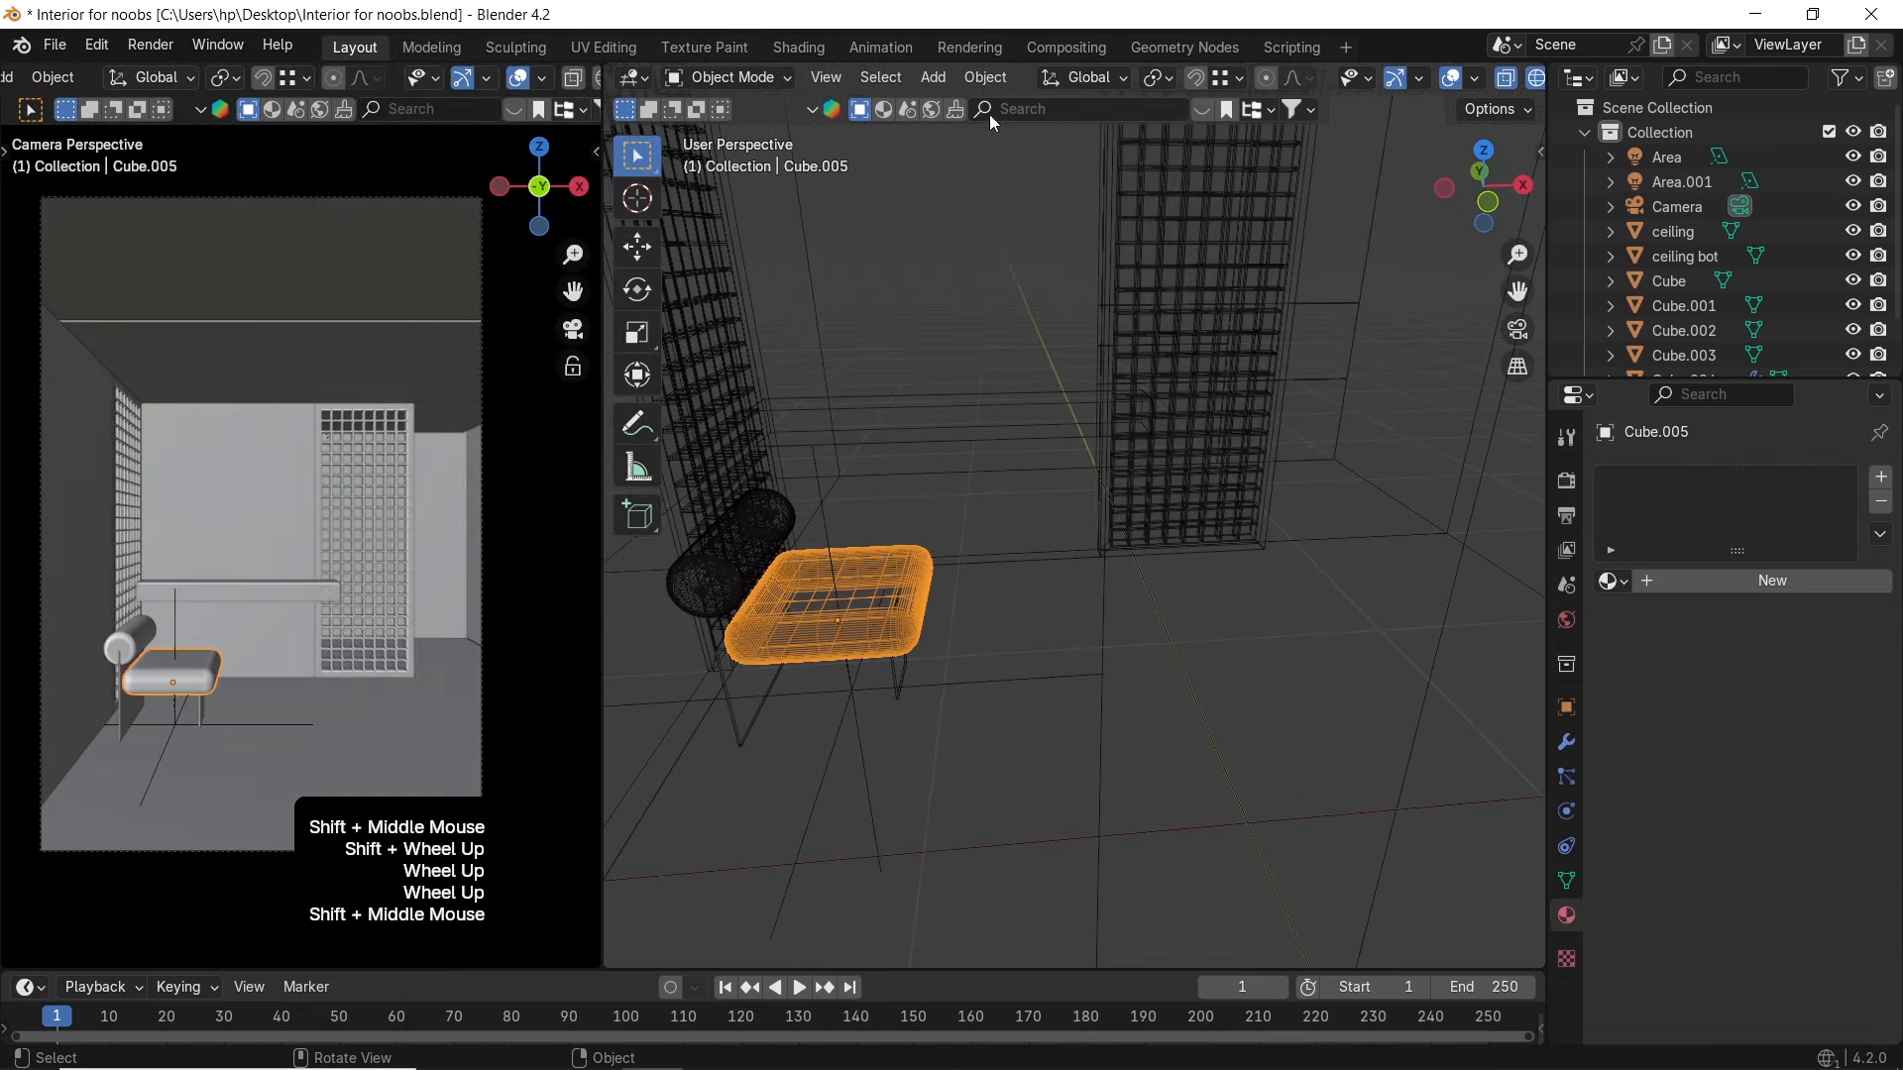
{"action": "left_click", "coordinate": [891, 115]}
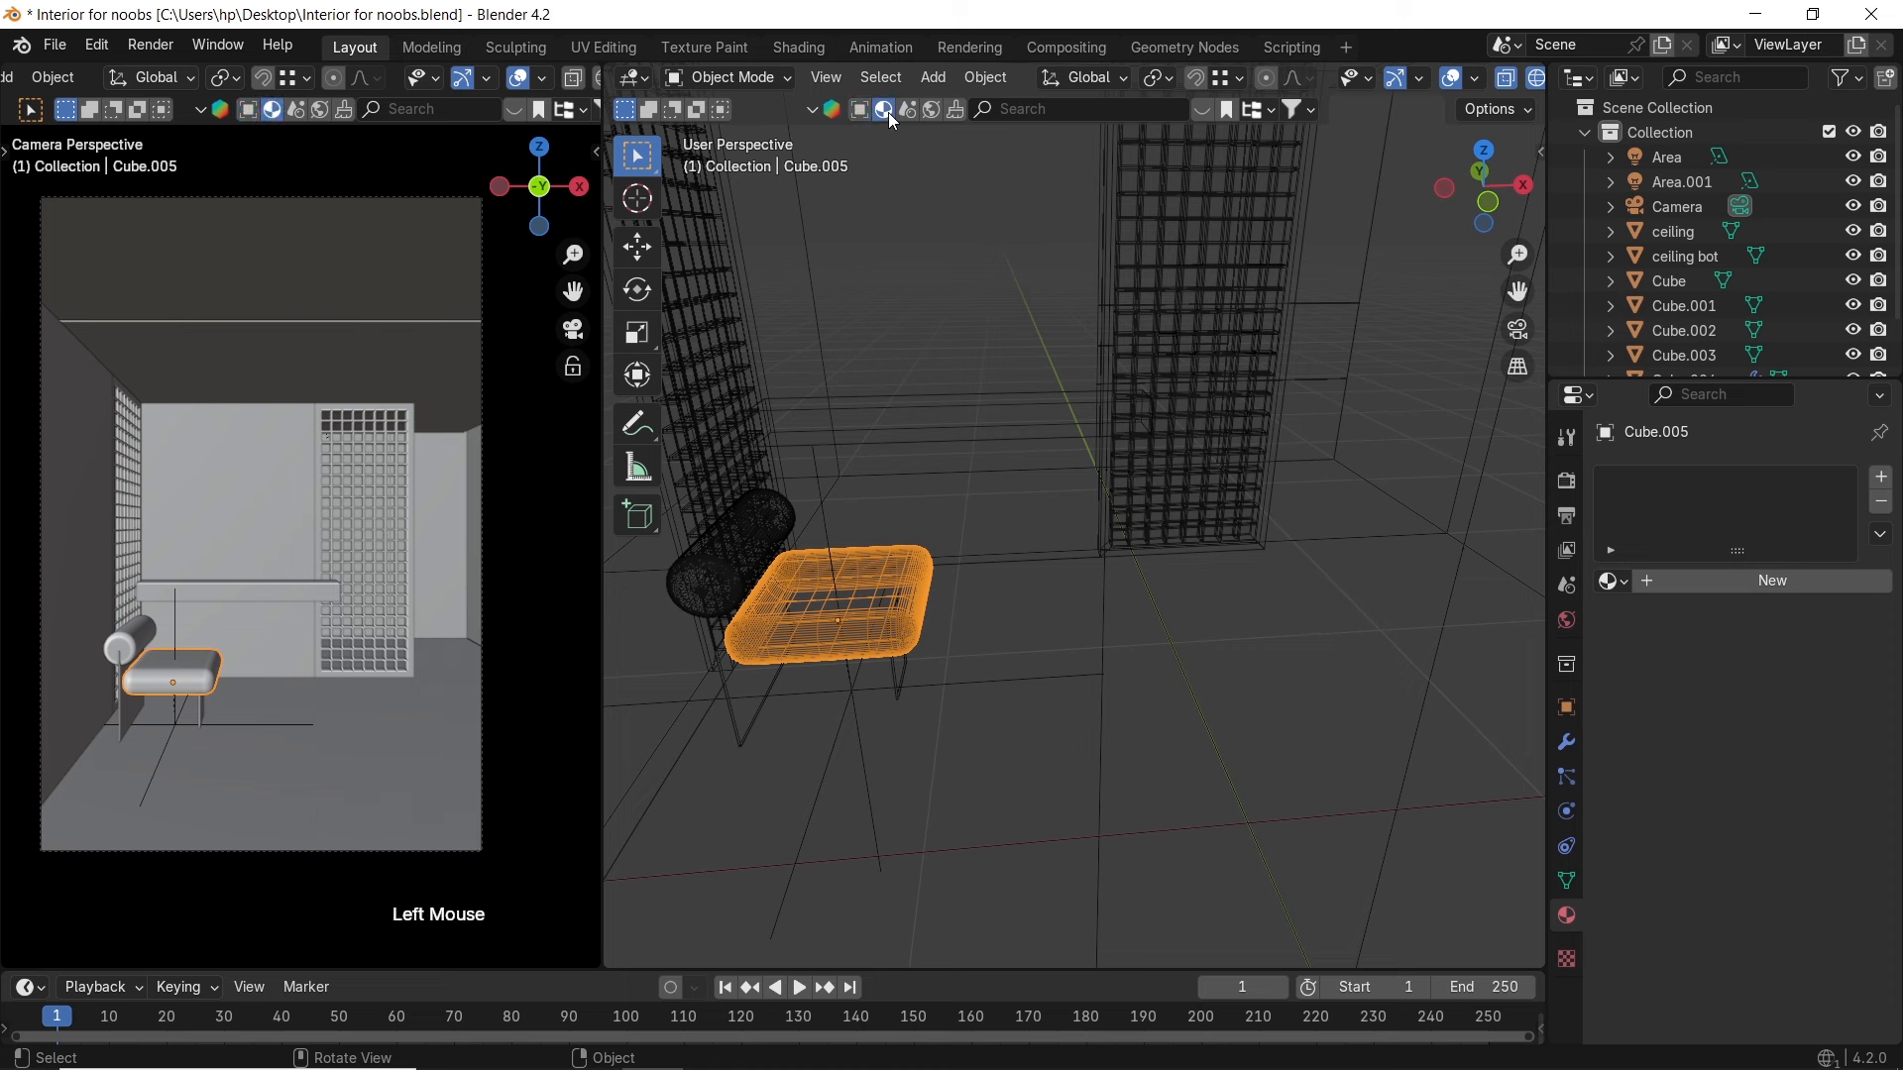
{"action": "left_click", "coordinate": [1050, 118]}
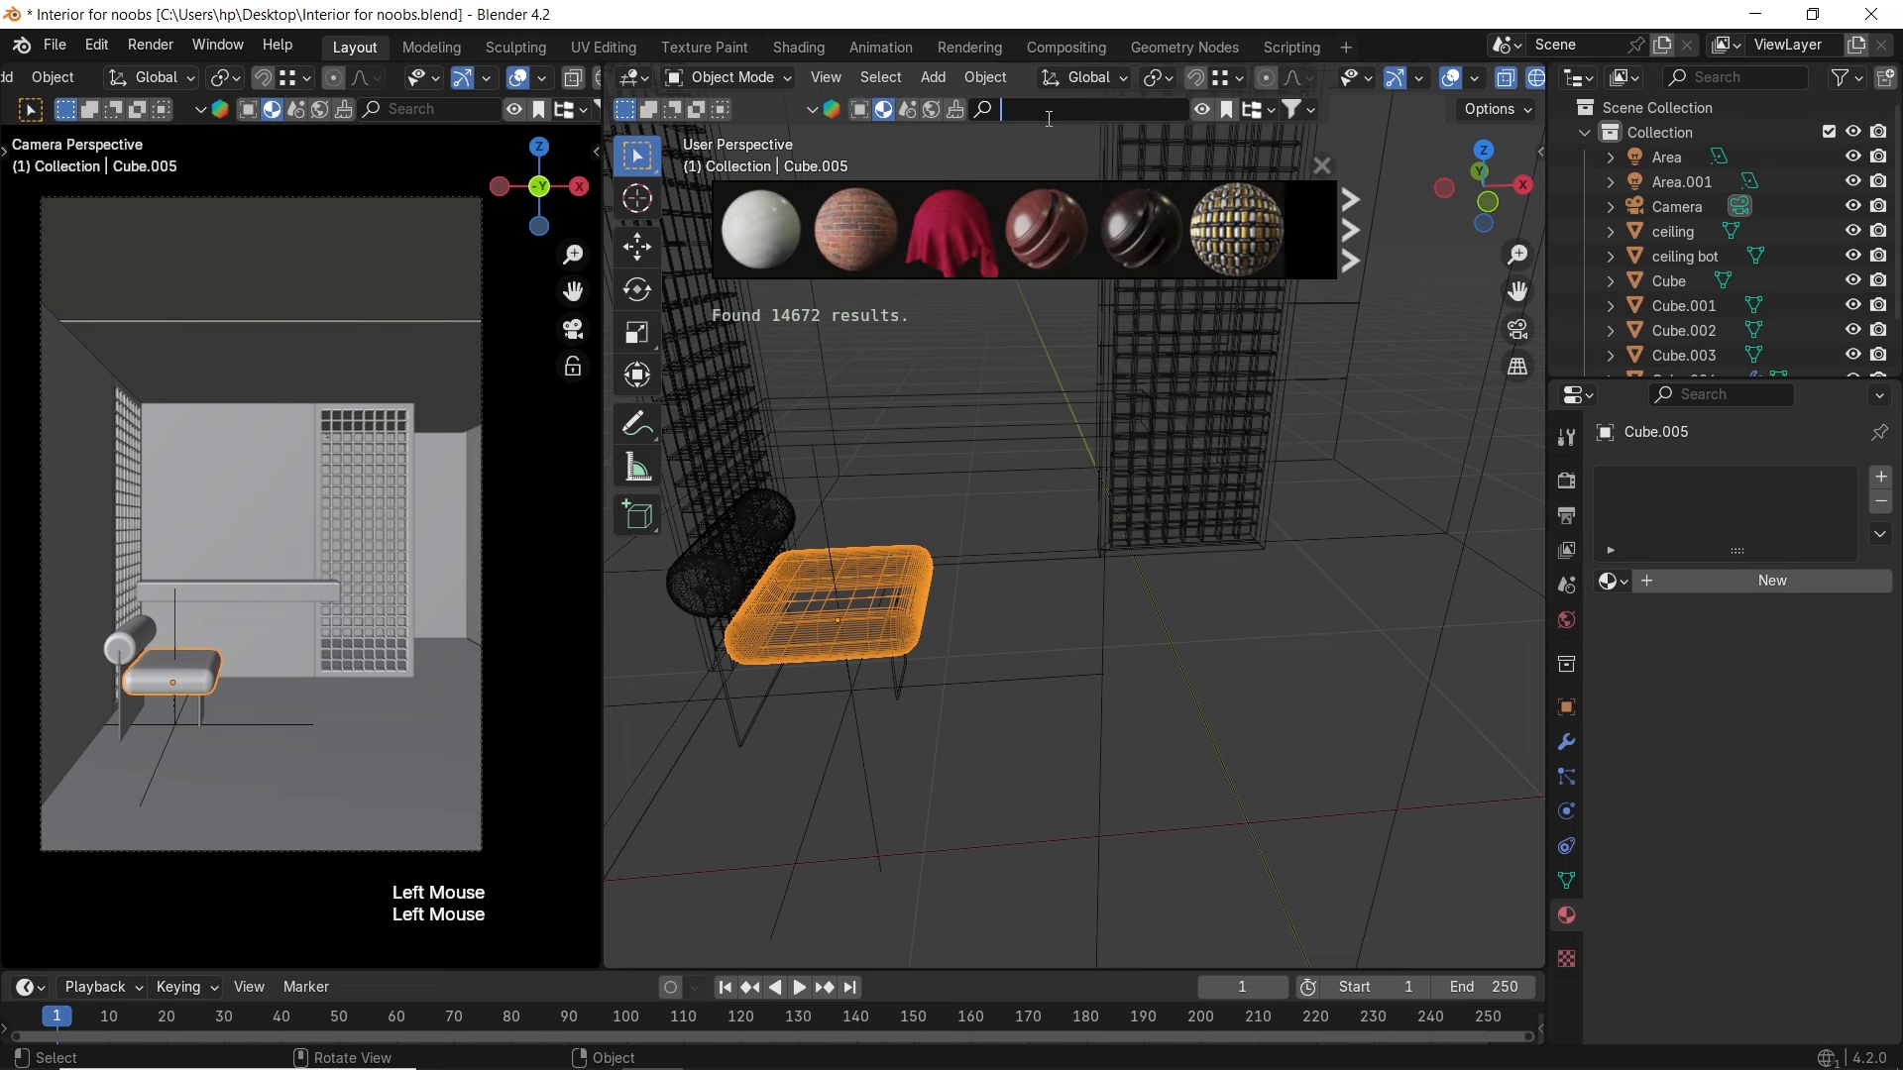
{"action": "type", "text": "Floor"}
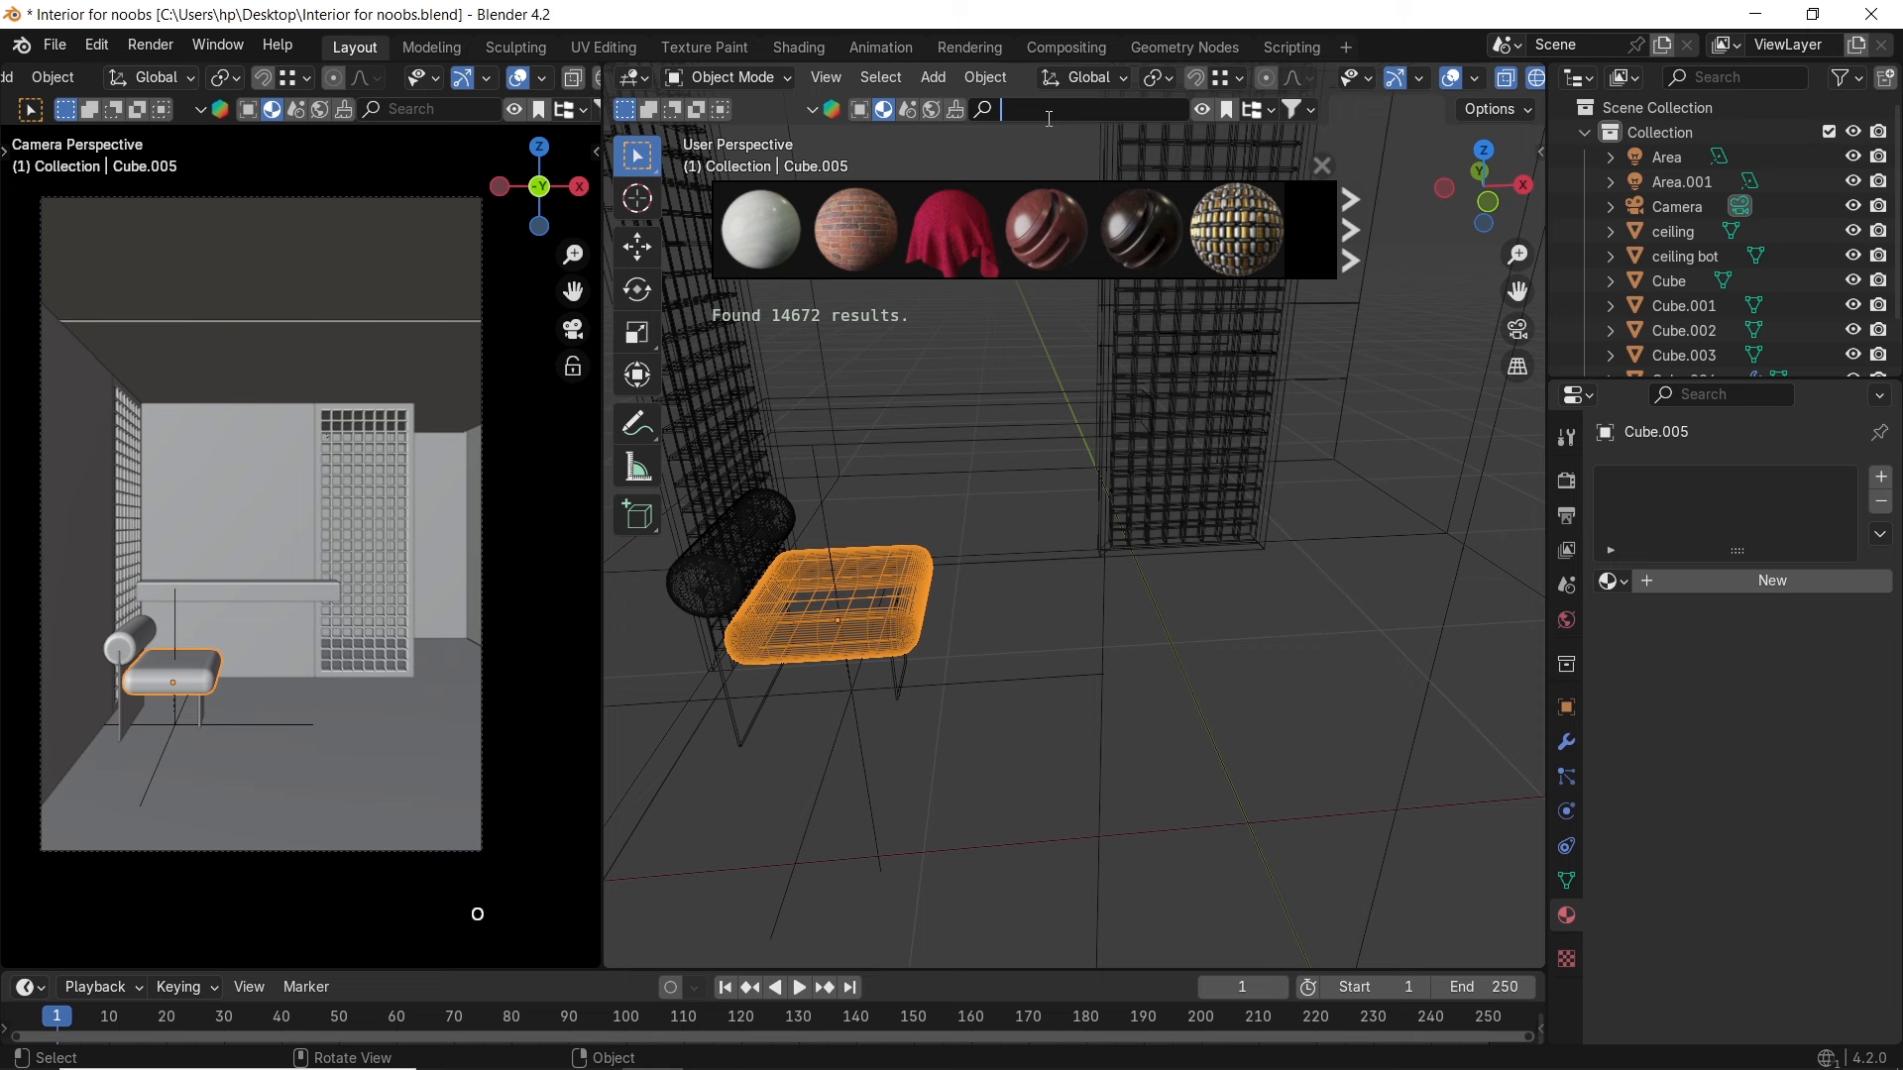
{"action": "key", "text": "Return"}
{"action": "mouse_move", "coordinate": [788, 221]}
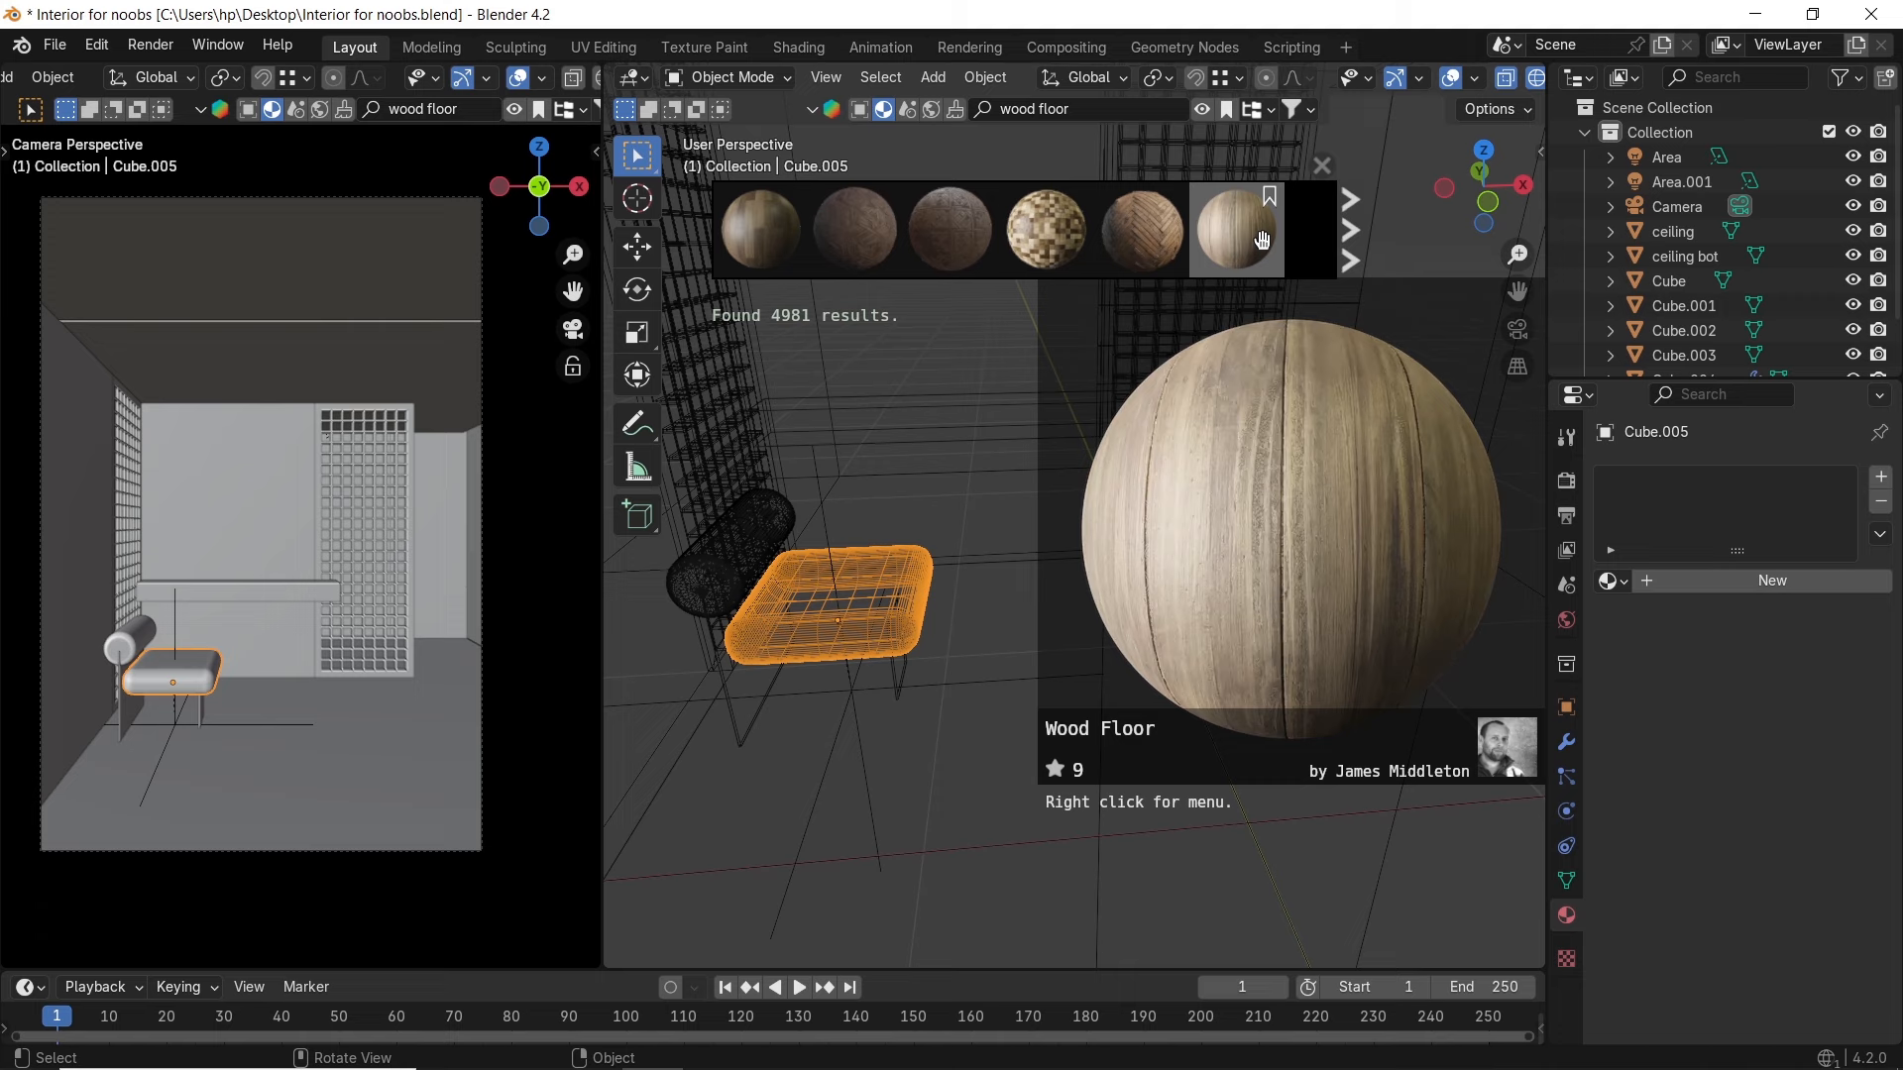
Switch the main viewport to solid shading over the floor and set mesh editing to face selection
{"action": "scroll", "coordinate": [1080, 673], "scroll_direction": "down", "scroll_amount": 1}
{"action": "mouse_move", "coordinate": [1079, 673]}
{"action": "middle_mouse_down", "text": "shift"}
{"action": "mouse_move", "coordinate": [1144, 644]}
{"action": "mouse_move", "coordinate": [1083, 574]}
{"action": "mouse_move", "coordinate": [1177, 584]}
{"action": "middle_mouse_up", "text": "shift"}
{"action": "key", "text": "z"}
{"action": "scroll", "coordinate": [1187, 563], "scroll_direction": "up", "scroll_amount": 2}
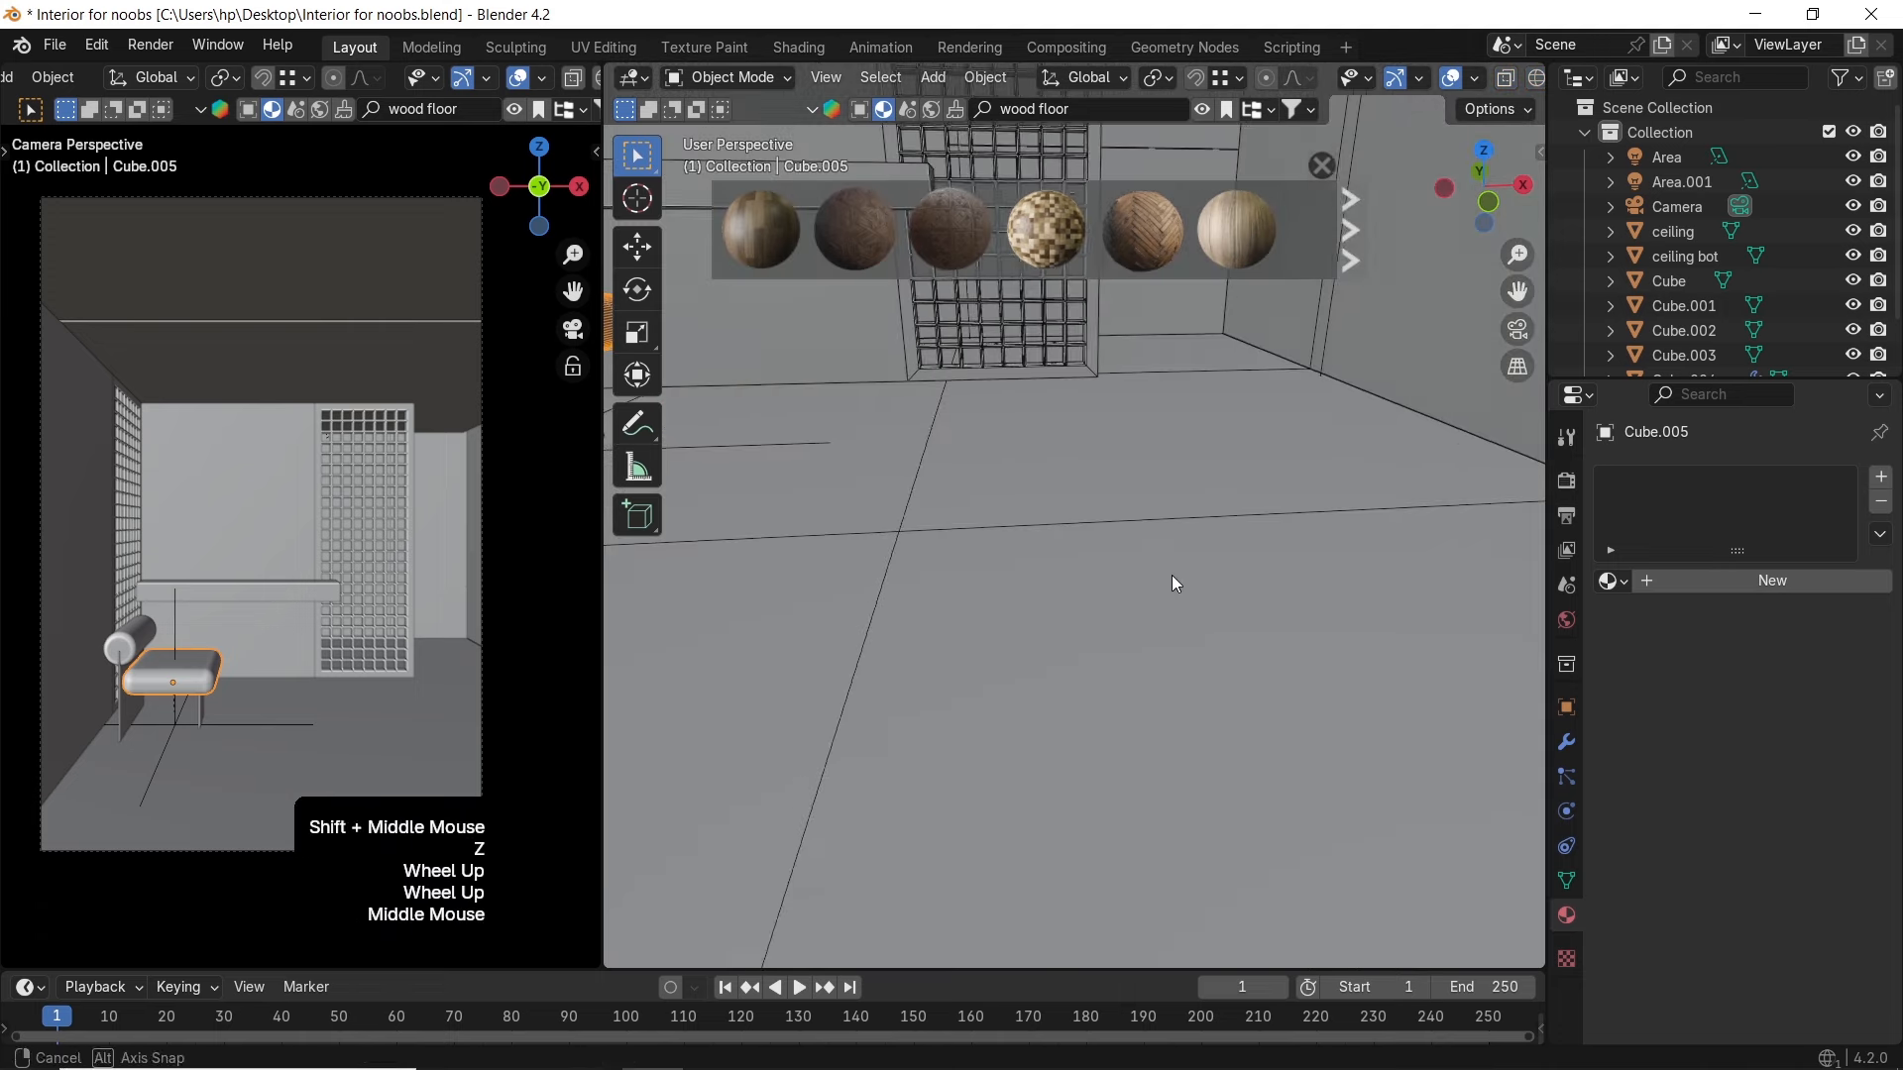
{"action": "scroll", "coordinate": [1177, 585], "scroll_direction": "up", "scroll_amount": 1}
{"action": "key", "text": "Tab"}
{"action": "left_click", "coordinate": [1122, 519]}
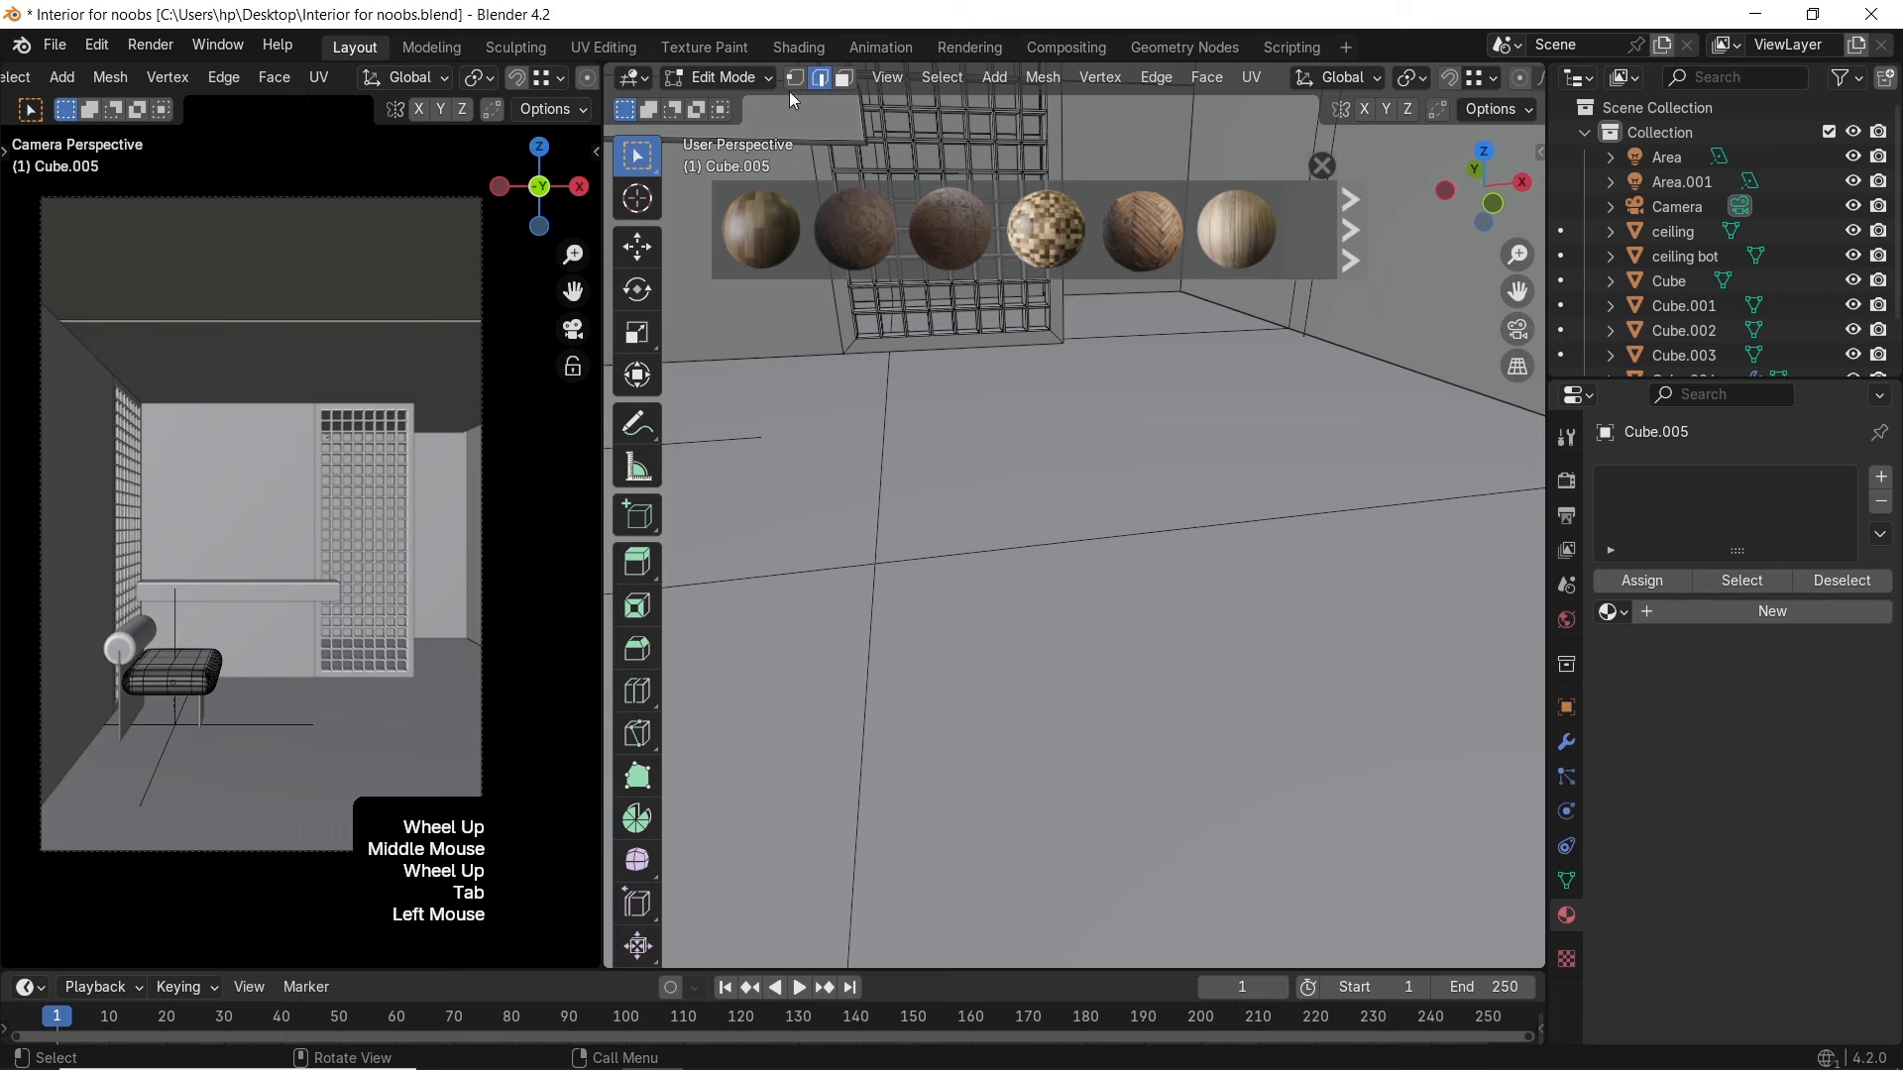
{"action": "left_click", "coordinate": [844, 78]}
{"action": "left_click", "coordinate": [1179, 621]}
{"action": "left_click", "coordinate": [1086, 476]}
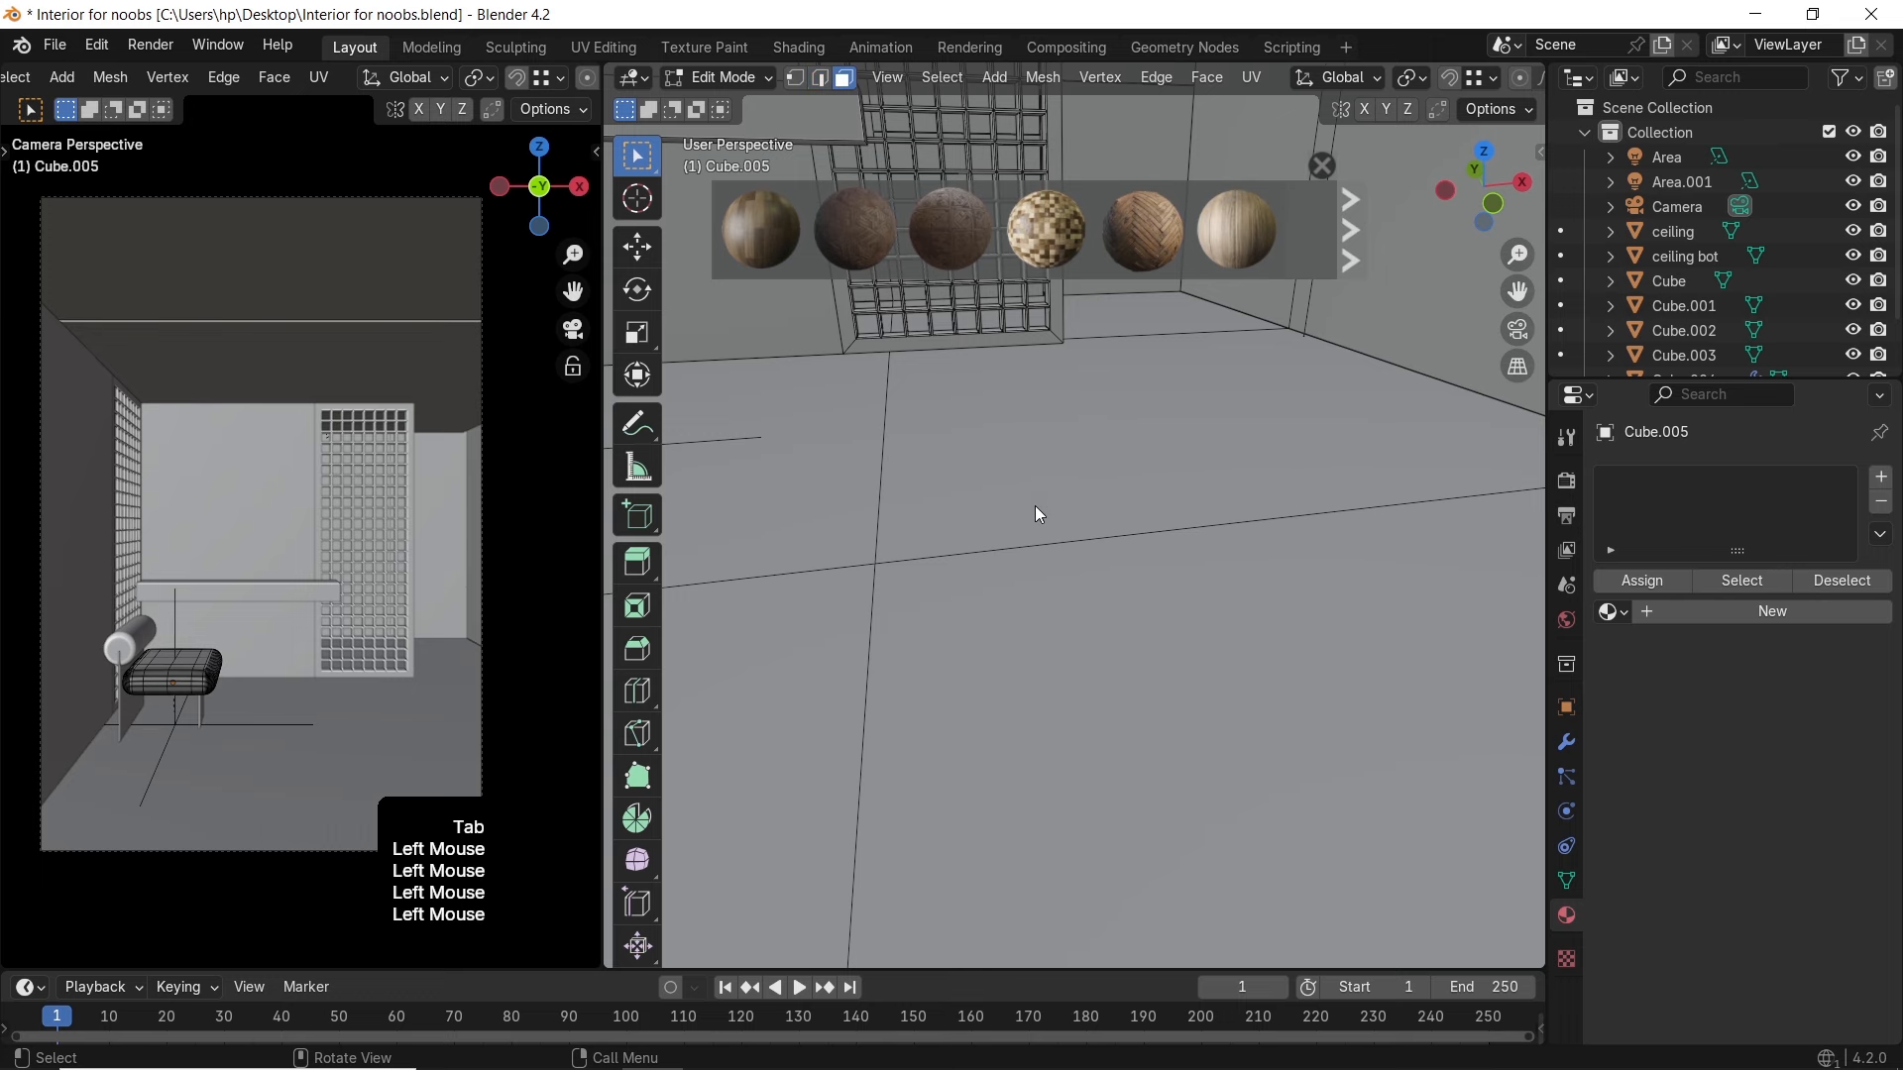
{"action": "scroll", "coordinate": [1035, 512], "scroll_direction": "down", "scroll_amount": 1}
{"action": "middle_click_drag", "start_coordinate": [1034, 511], "coordinate": [1085, 555]}
{"action": "left_click", "coordinate": [1084, 555]}
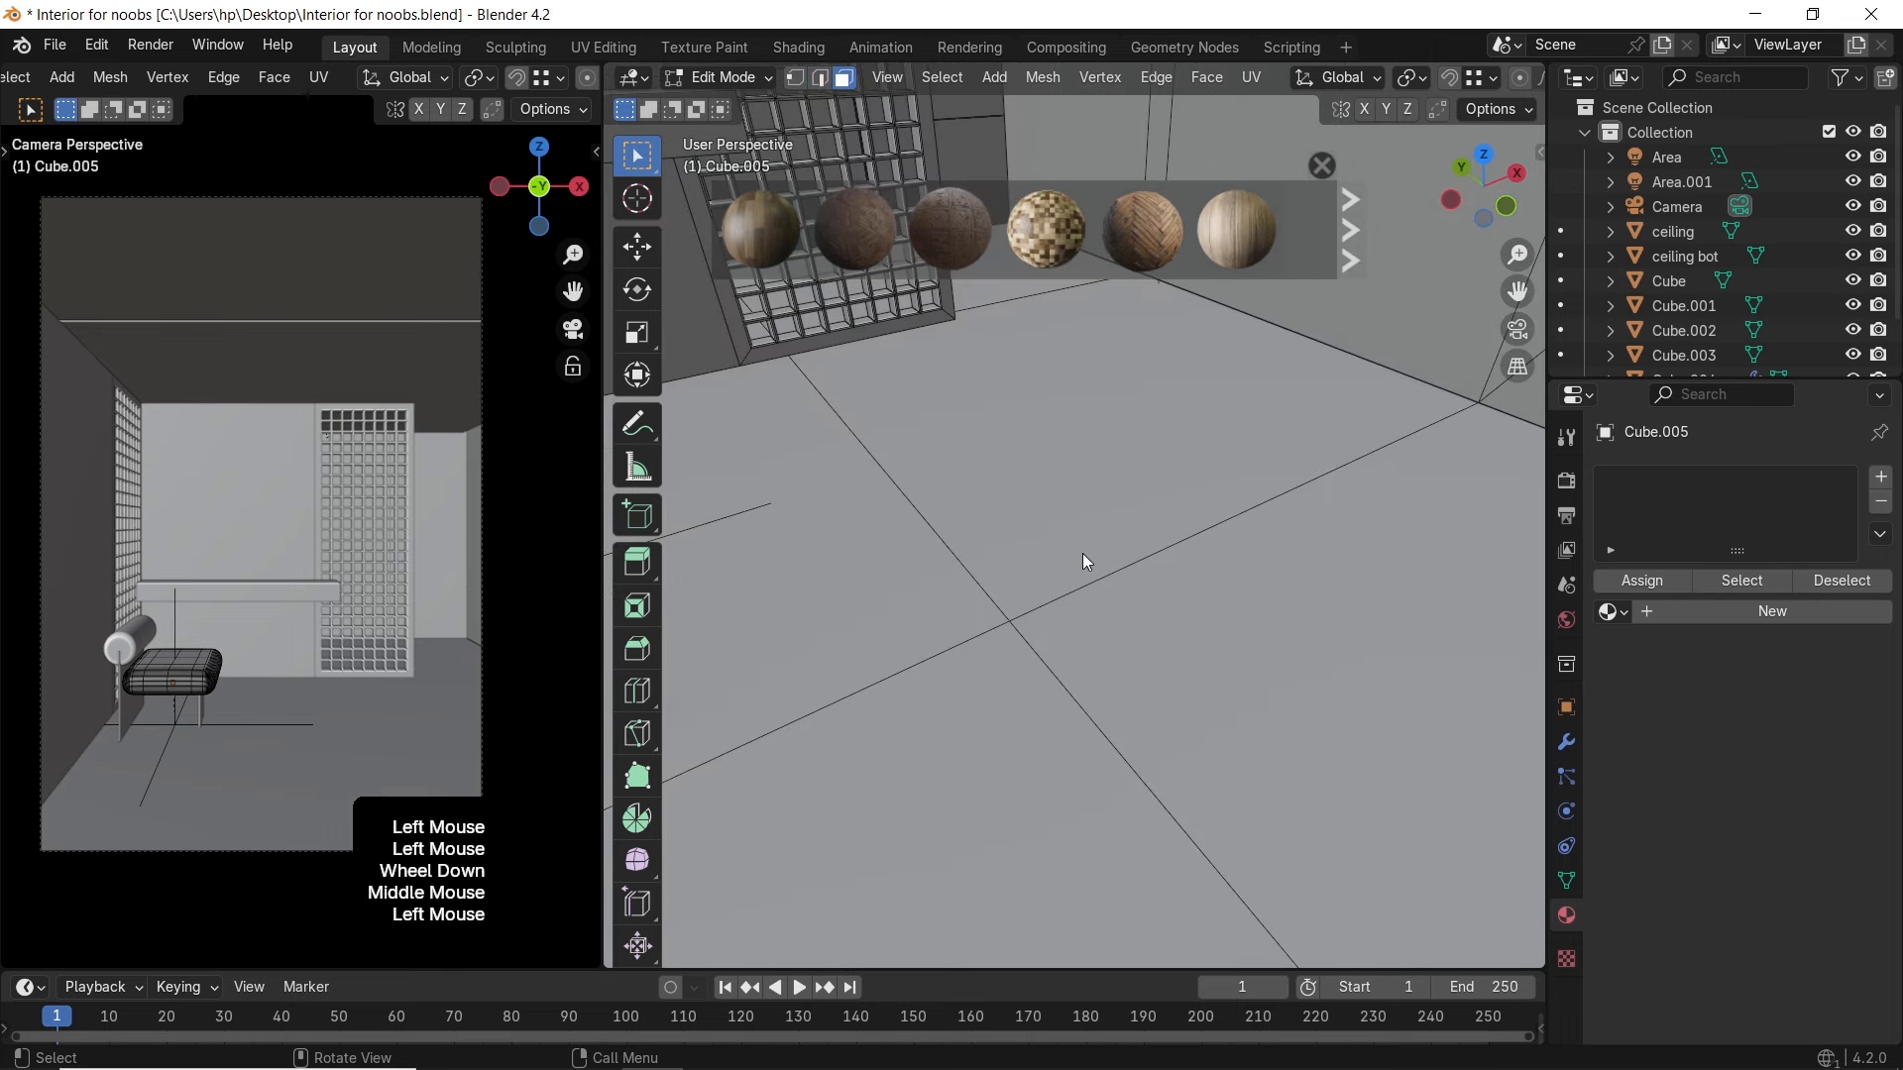
{"action": "key", "text": "Tab"}
In Edit Mode on the room box, select a floor face and extend the selection to all faces with a similar normal
{"action": "left_click", "coordinate": [1121, 555]}
{"action": "key", "text": "Tab"}
{"action": "left_click", "coordinate": [1075, 452]}
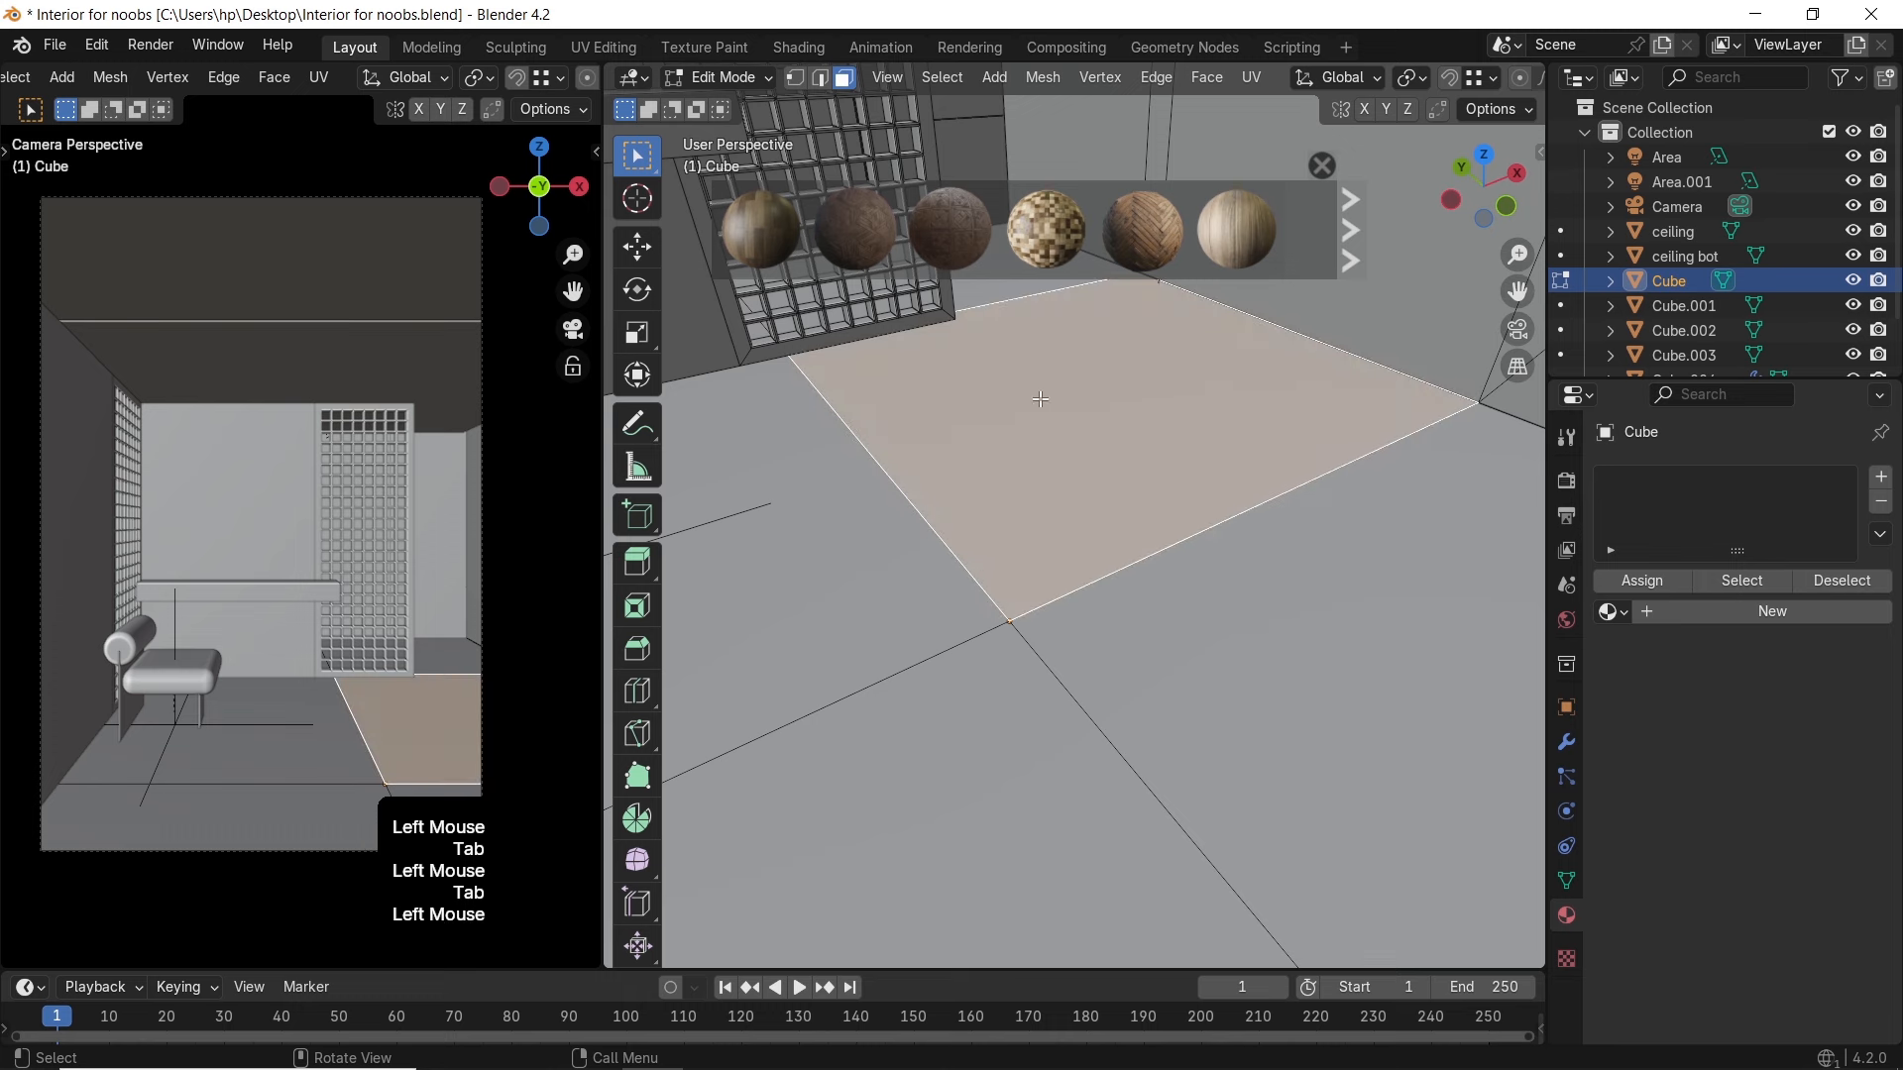
{"action": "left_click", "coordinate": [943, 78]}
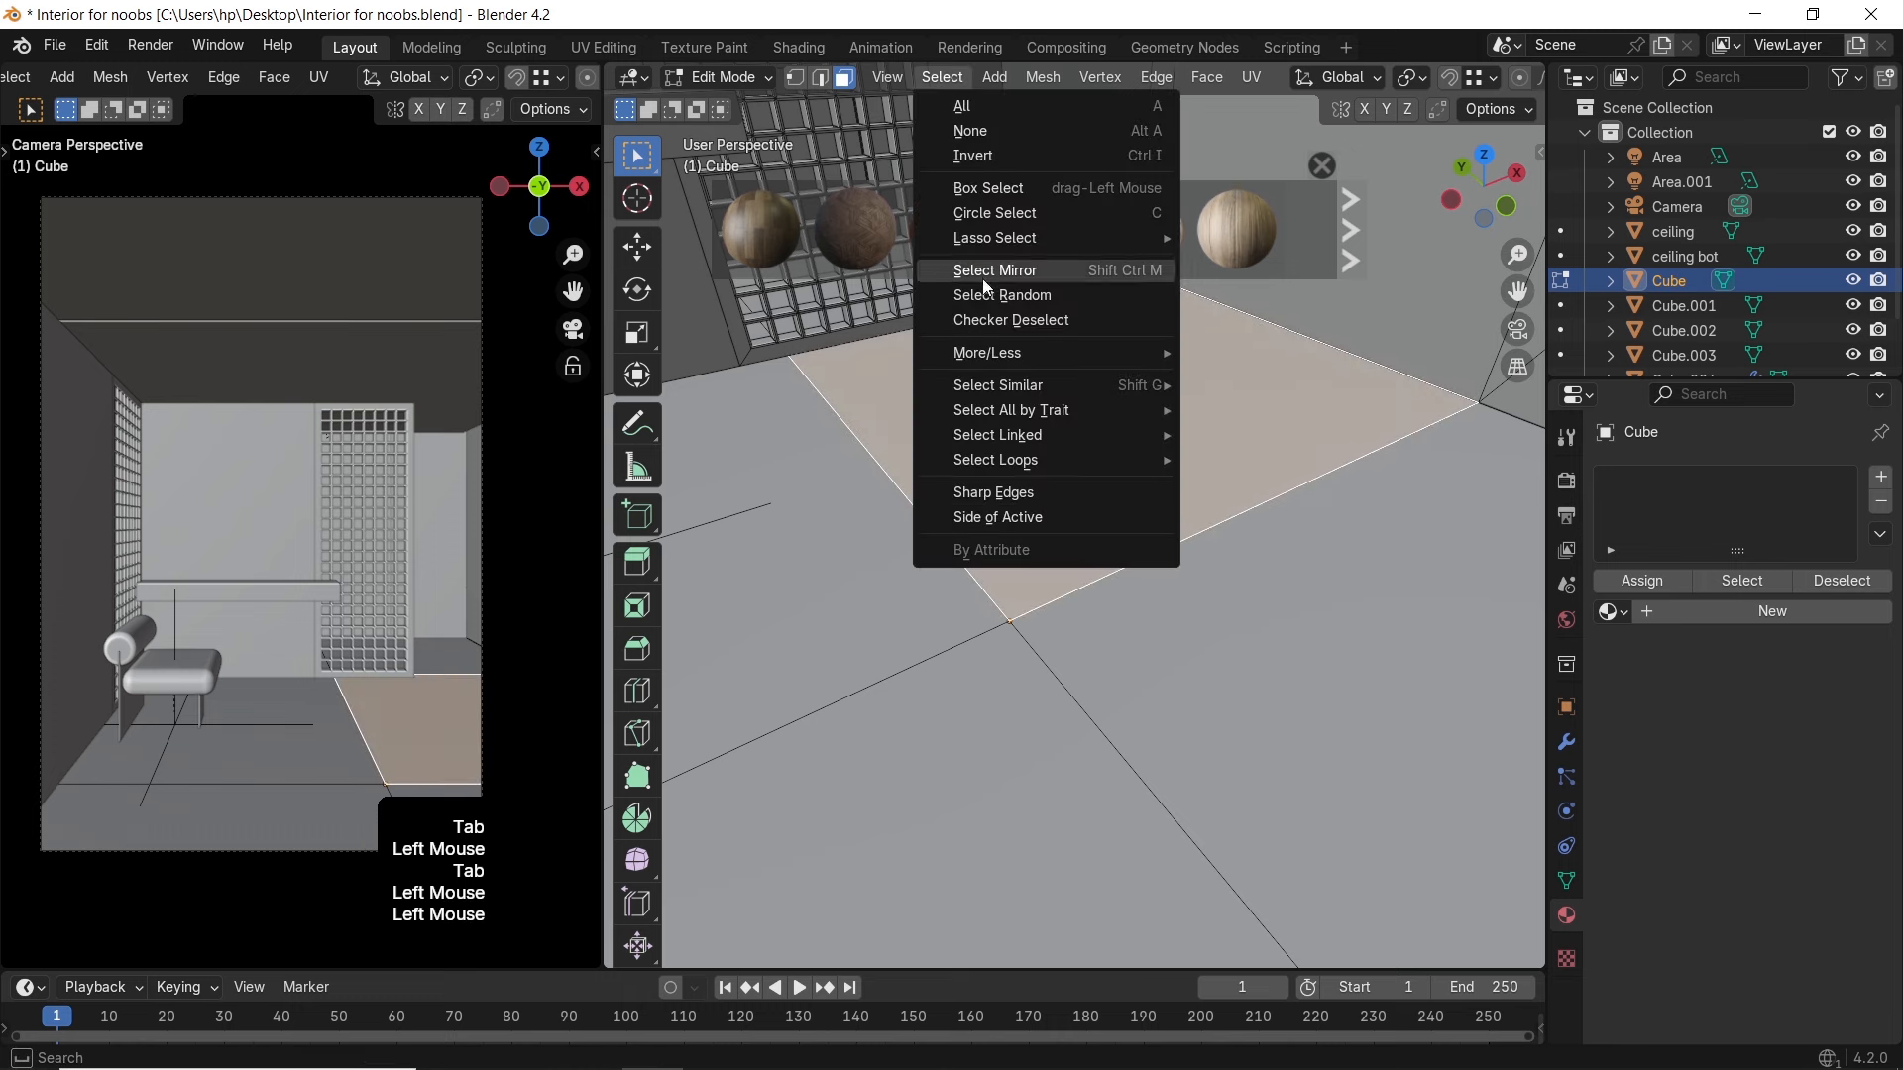
{"action": "mouse_move", "coordinate": [1016, 372]}
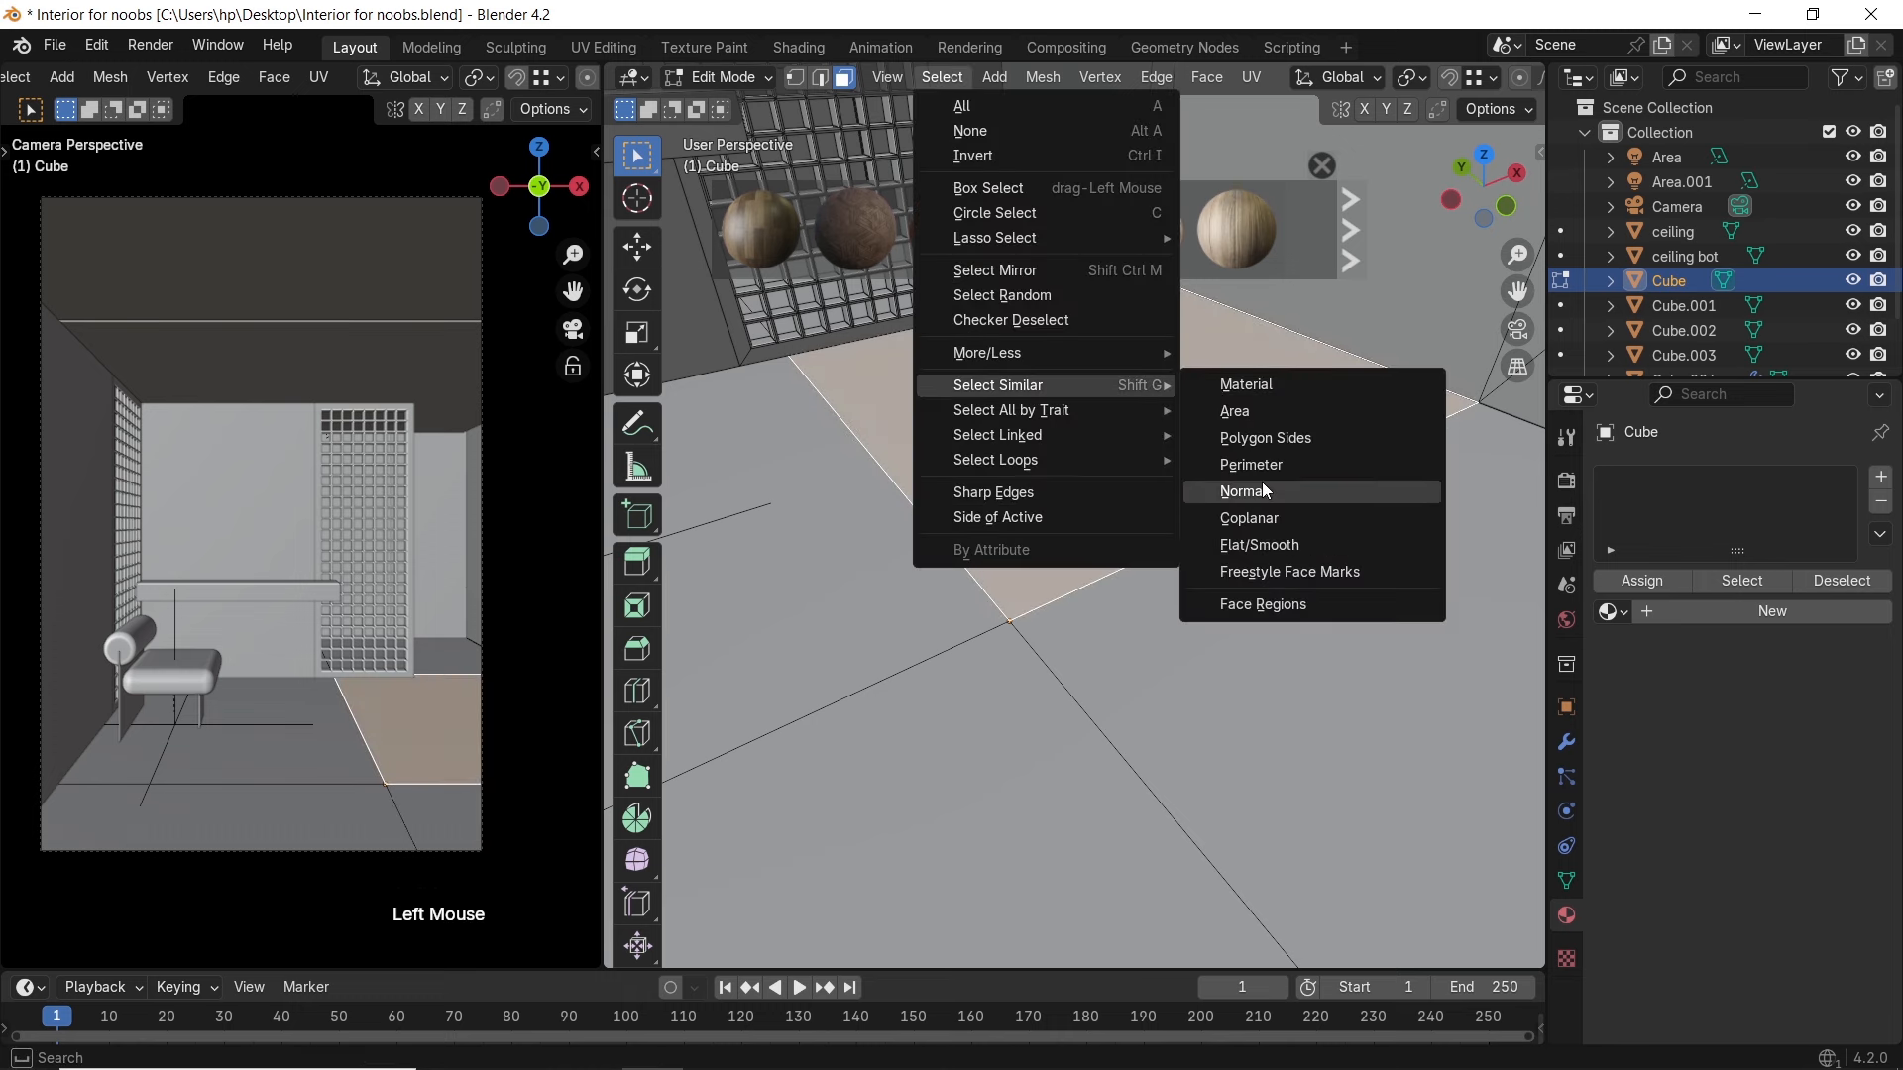
{"action": "left_click", "coordinate": [1264, 486]}
Show the room in wireframe and remove the extra faces around the side window lattice from the selection, keeping the floor faces
{"action": "scroll", "coordinate": [1036, 534], "scroll_direction": "down", "scroll_amount": 4}
{"action": "mouse_move", "coordinate": [1036, 533]}
{"action": "middle_mouse_down"}
{"action": "mouse_move", "coordinate": [991, 575]}
{"action": "mouse_move", "coordinate": [1219, 400]}
{"action": "mouse_move", "coordinate": [1219, 456]}
{"action": "middle_mouse_up"}
{"action": "key", "text": "z"}
{"action": "scroll", "coordinate": [1013, 563], "scroll_direction": "up", "scroll_amount": 2}
{"action": "scroll", "coordinate": [1219, 400], "scroll_direction": "down", "scroll_amount": 1}
{"action": "left_click_drag", "start_coordinate": [1145, 340], "coordinate": [1289, 562], "text": "ctrl"}
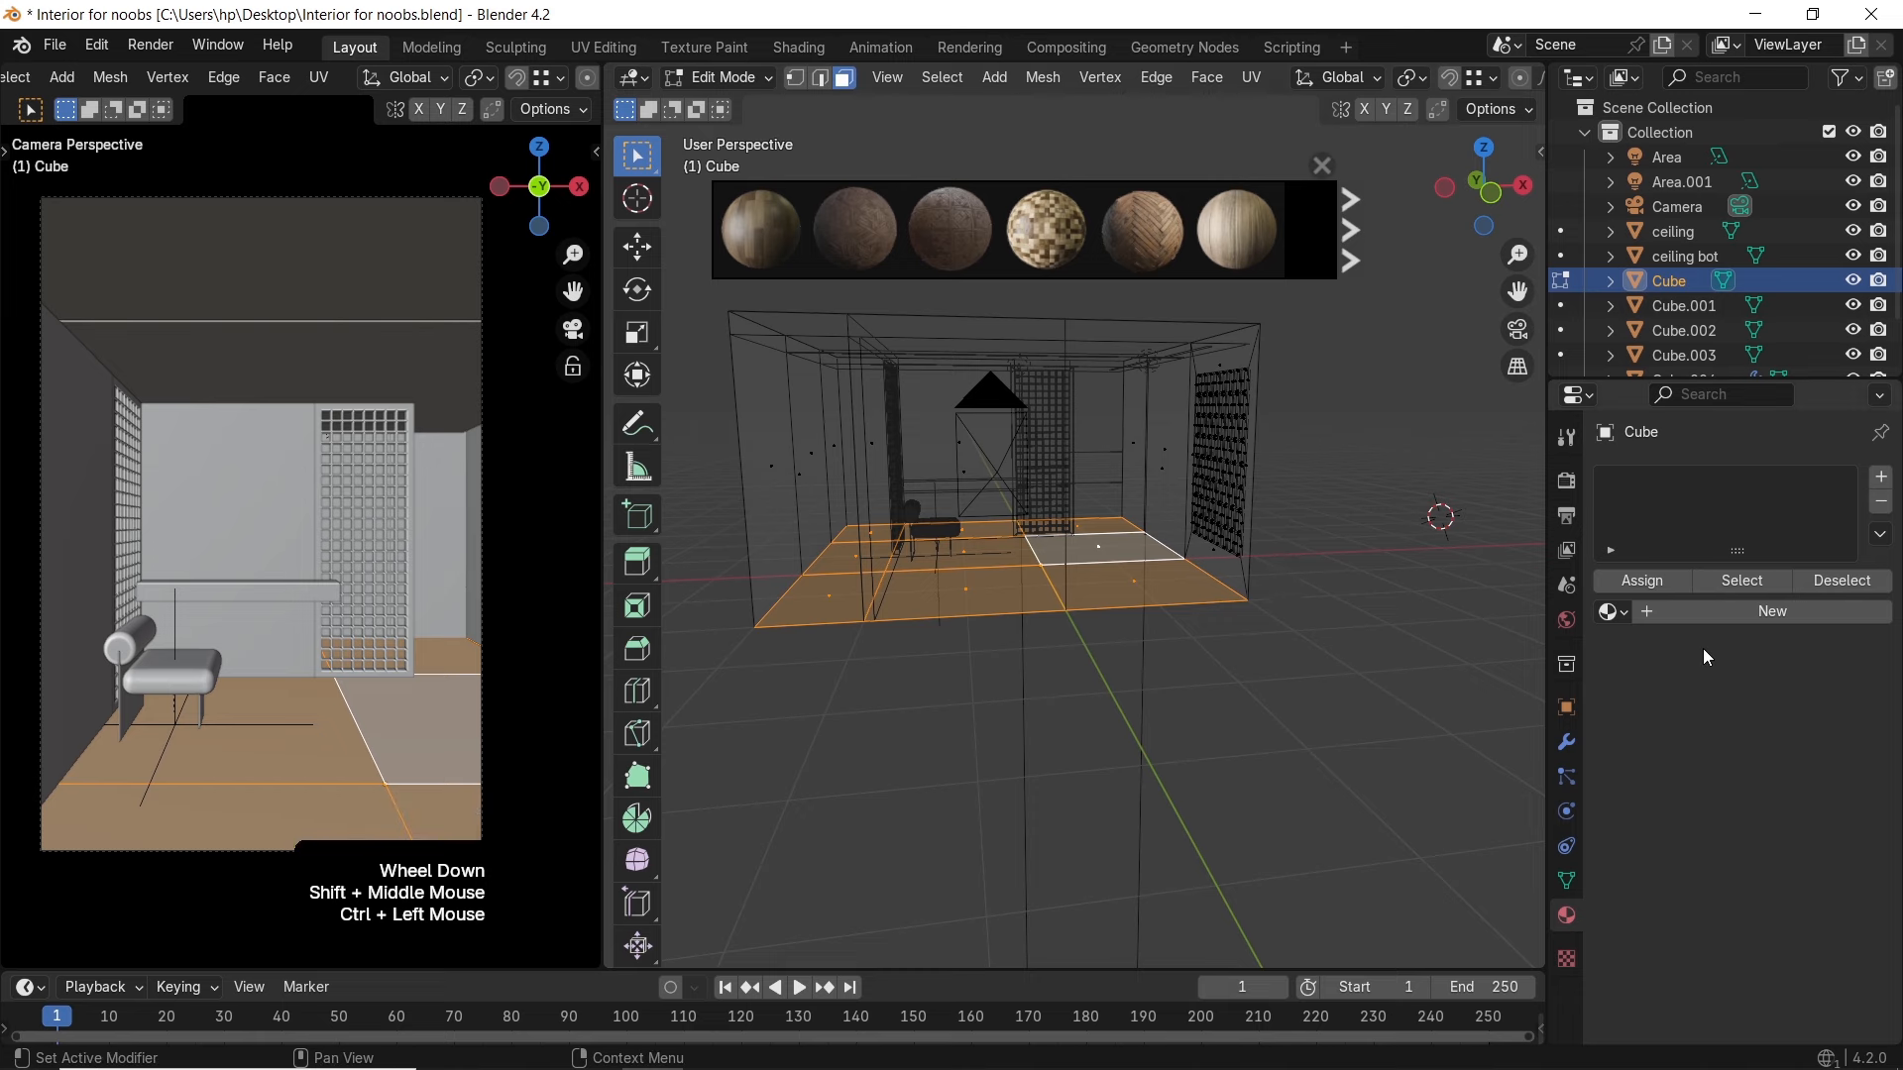
Create a new material on the room box and name it White
{"action": "left_click", "coordinate": [1776, 613]}
{"action": "mouse_move", "coordinate": [1229, 515]}
{"action": "middle_mouse_down"}
{"action": "mouse_move", "coordinate": [1215, 436]}
{"action": "mouse_move", "coordinate": [1204, 503]}
{"action": "middle_mouse_up"}
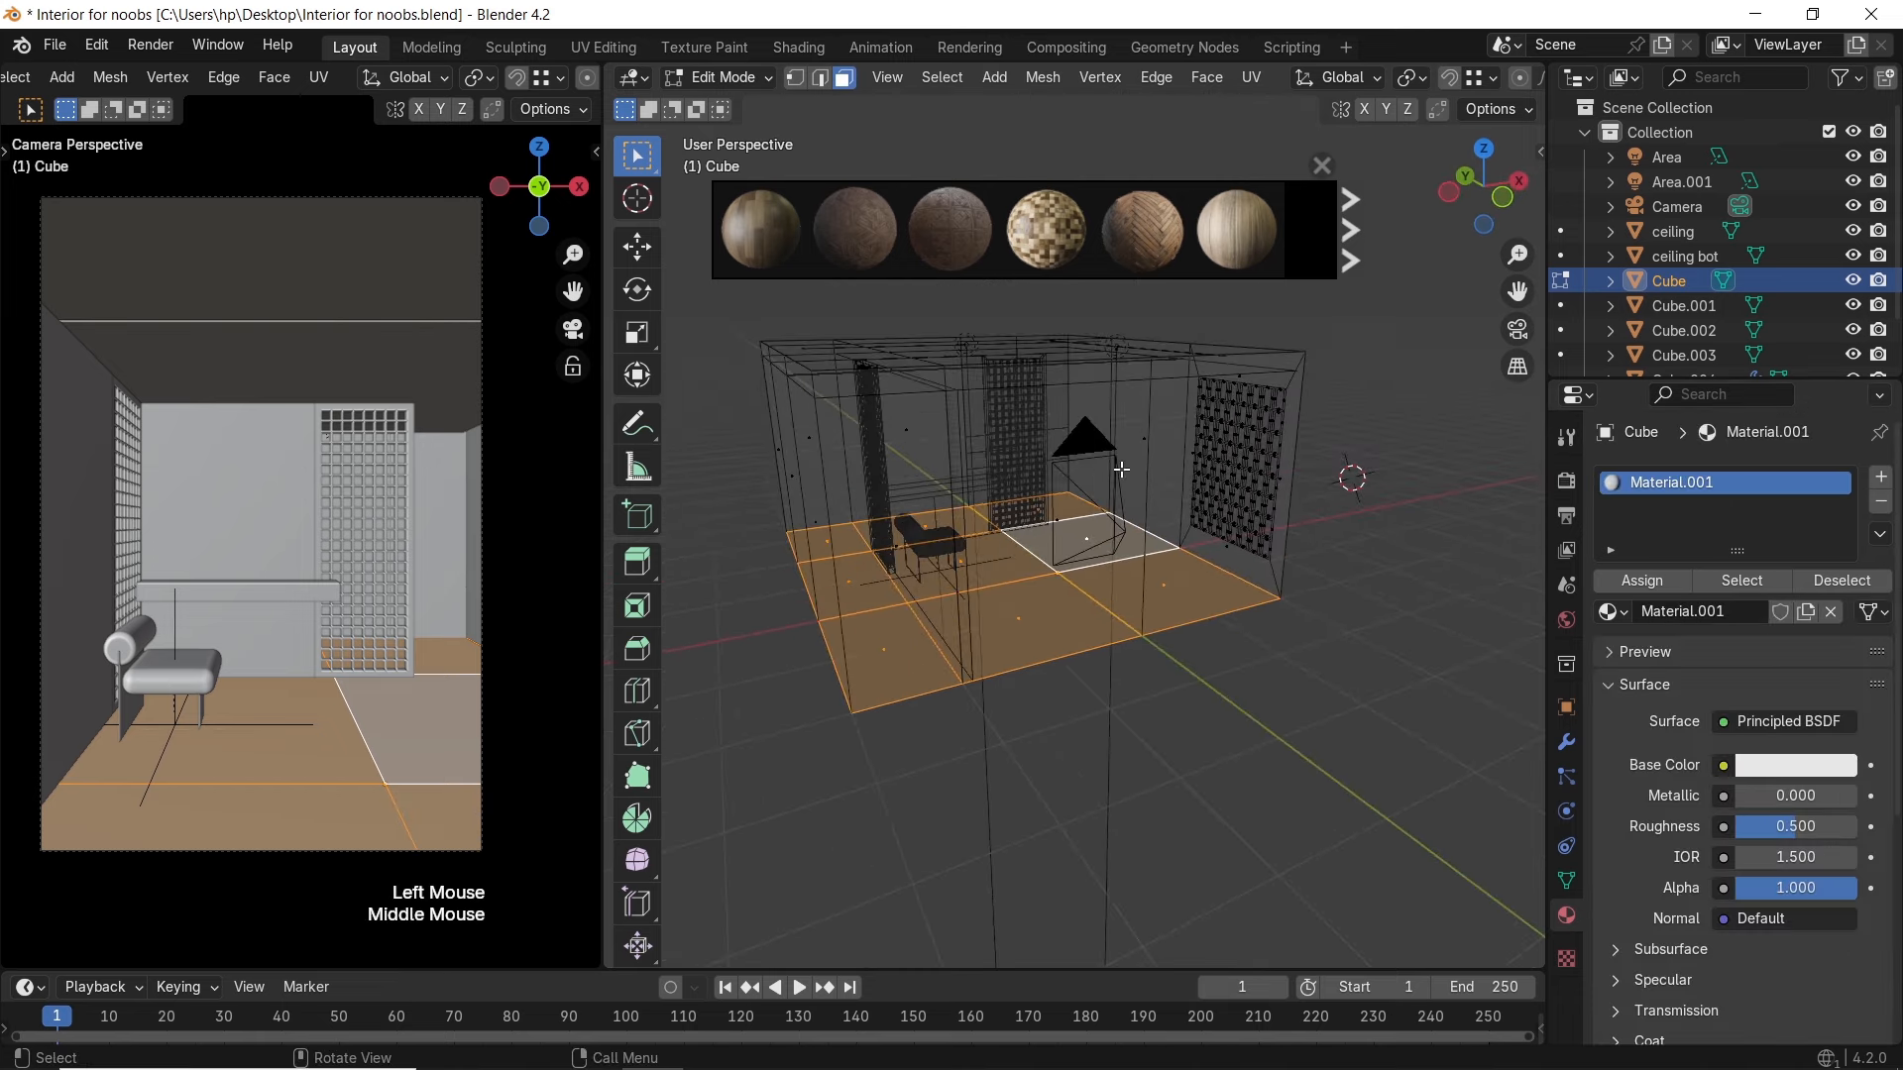
{"action": "left_click", "coordinate": [1703, 614]}
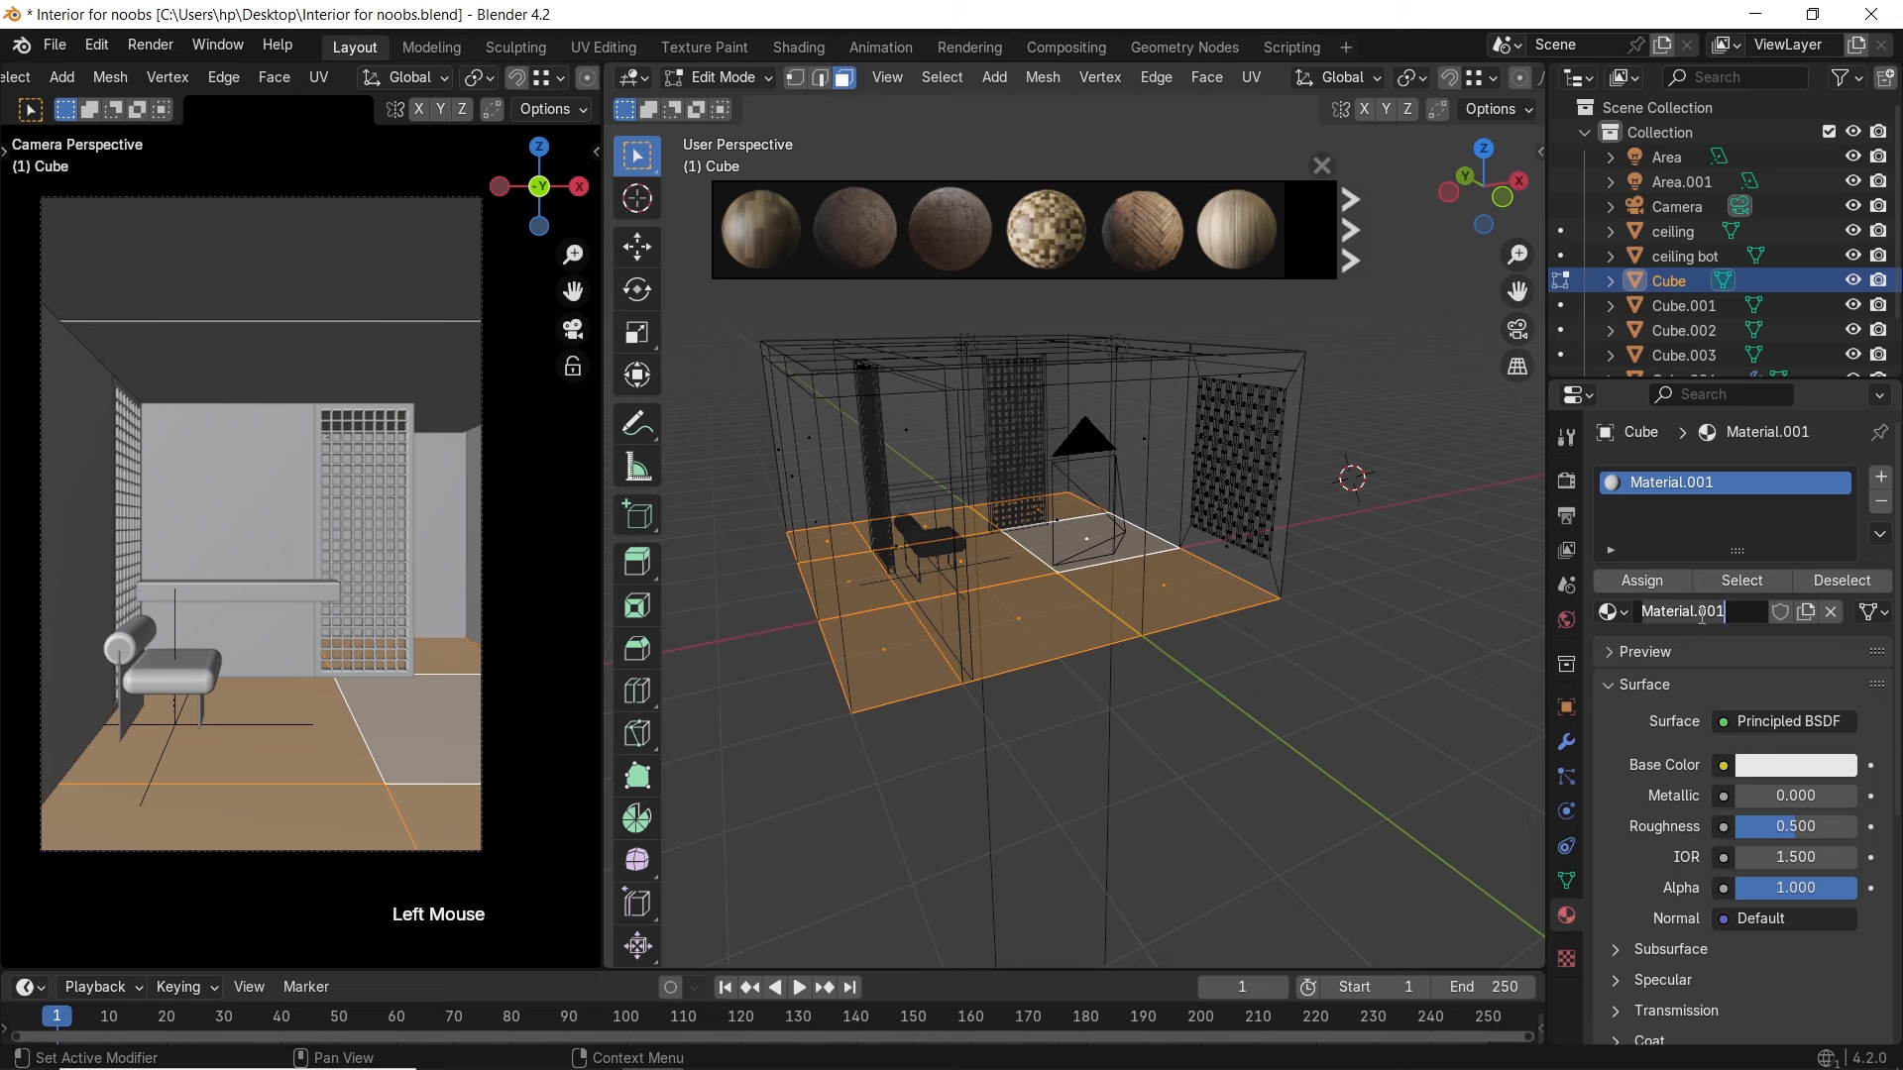
{"action": "key", "text": "ctrl+a"}
{"action": "type", "text": "W"}
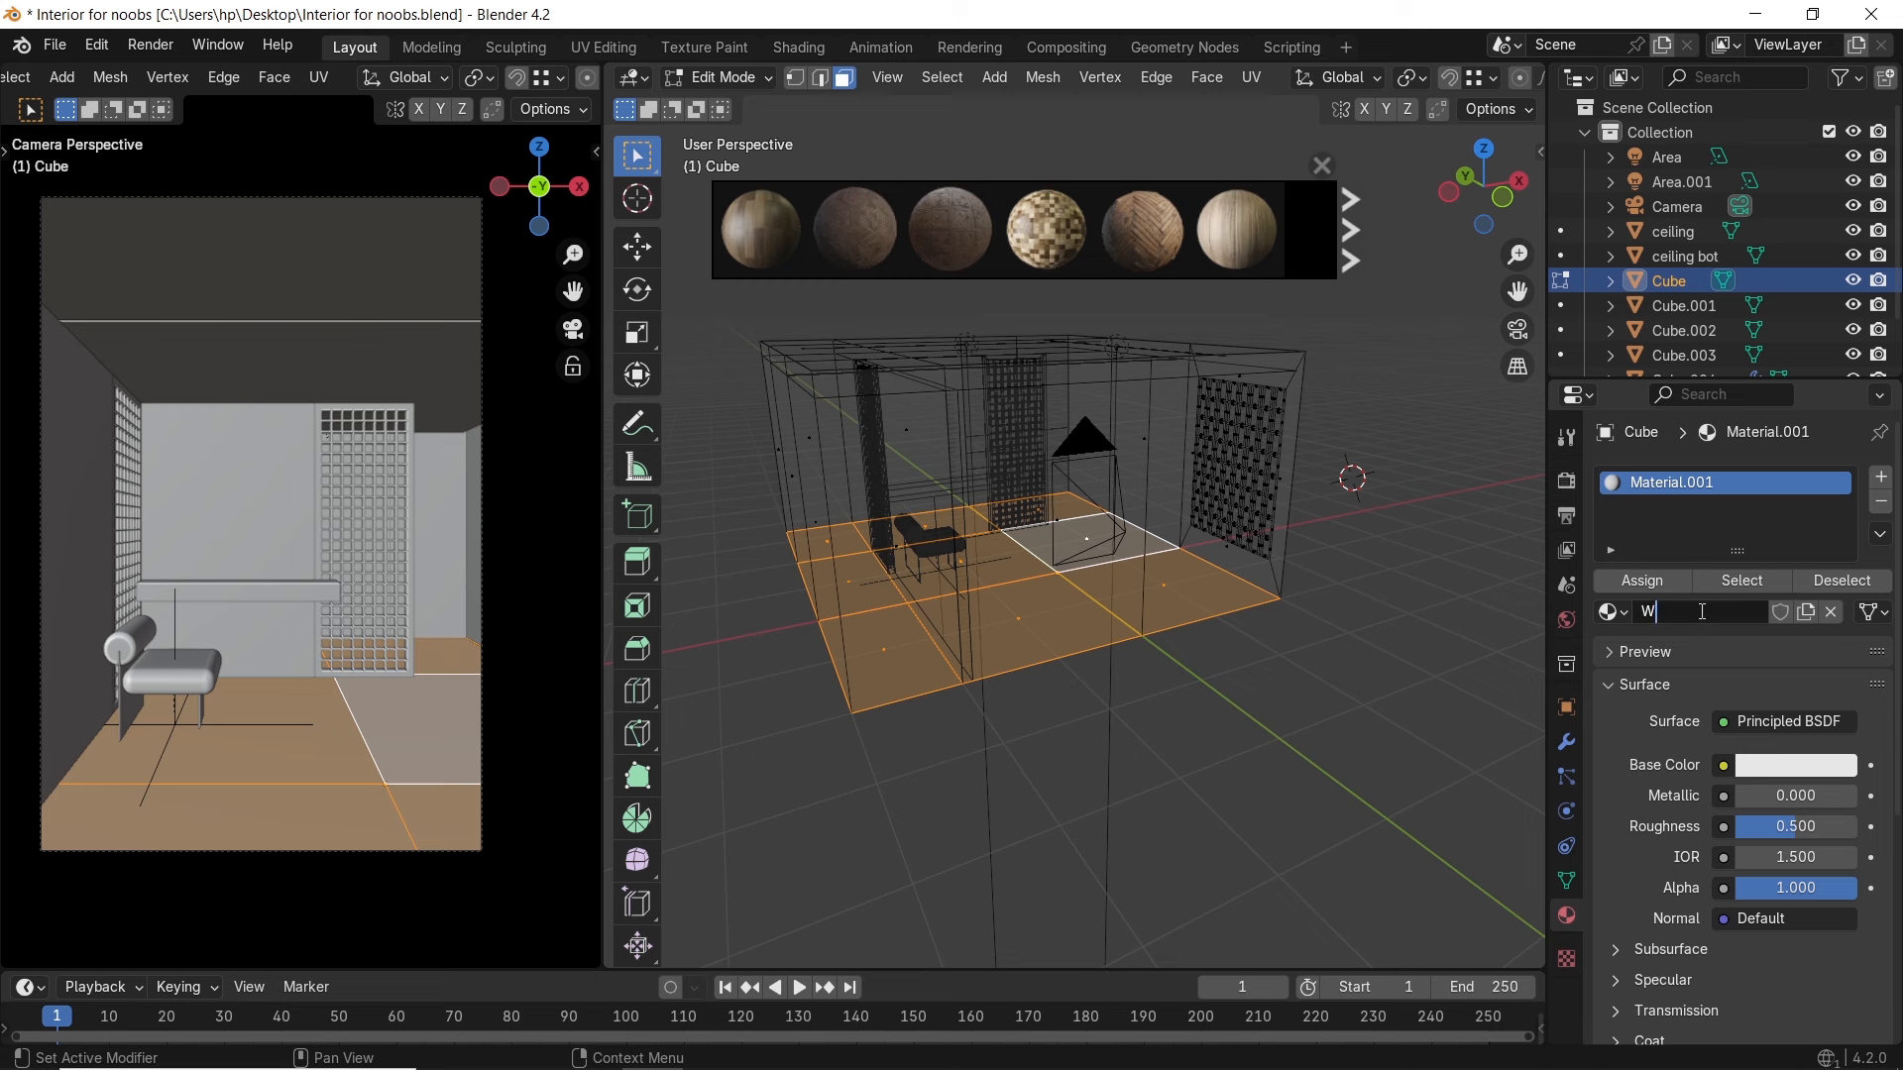
{"action": "key", "text": "Return"}
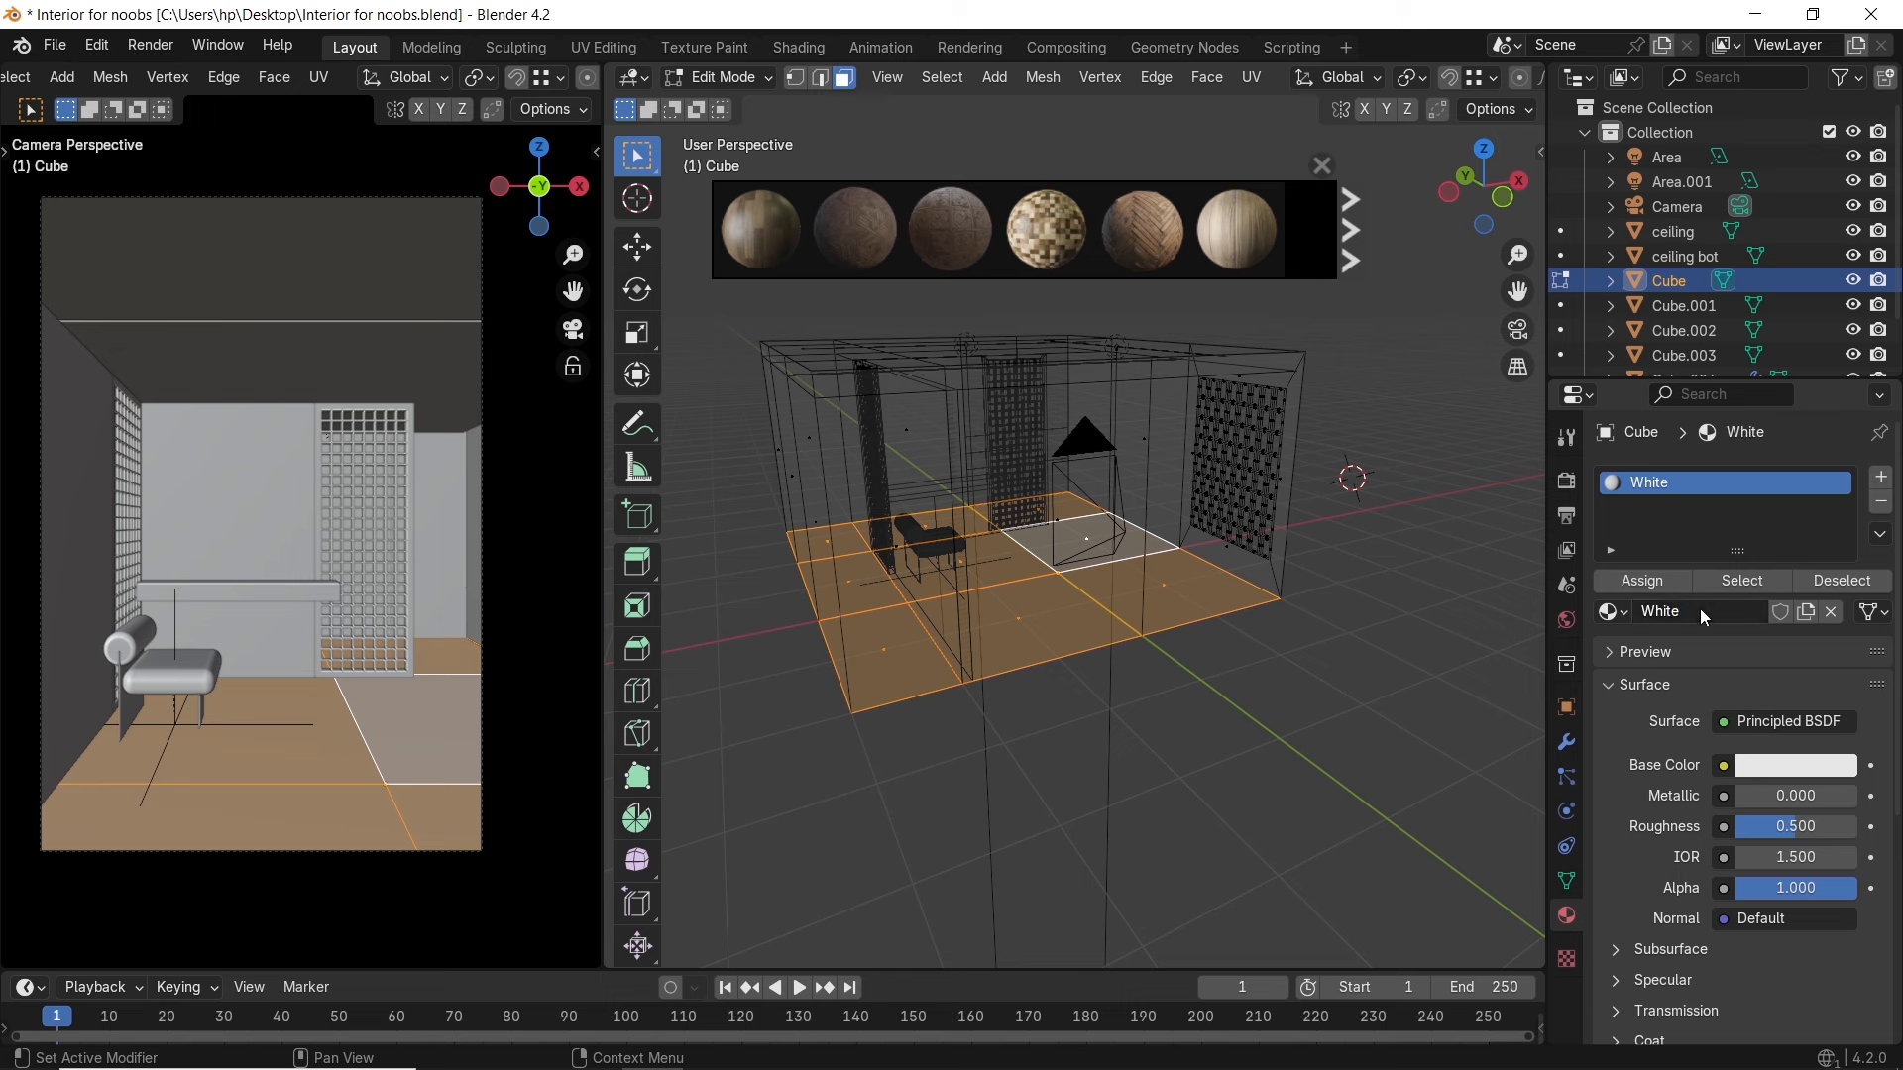
Add a second material slot, apply the light plank Wood Floor material from BlenderKit to it, and show the floor in material preview
{"action": "left_click", "coordinate": [1881, 477]}
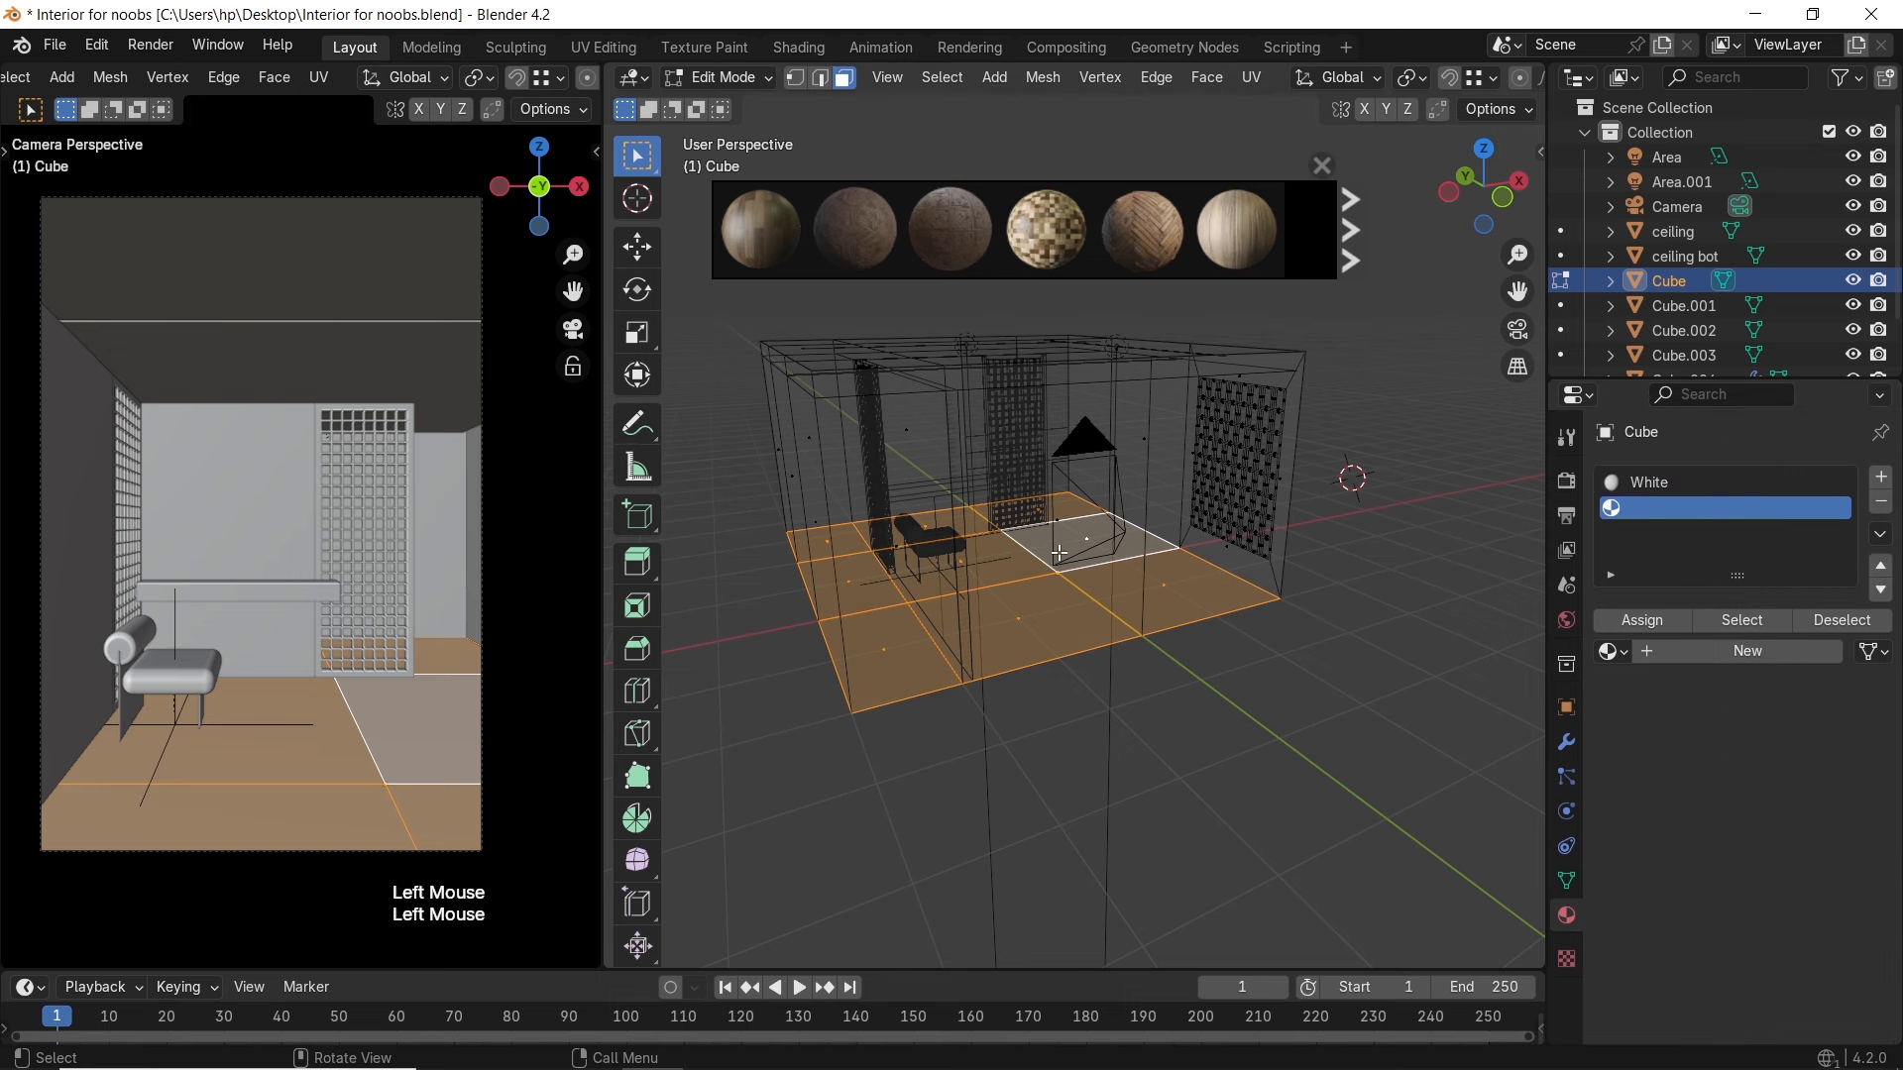
{"action": "scroll", "coordinate": [1130, 585], "scroll_direction": "up", "scroll_amount": 5}
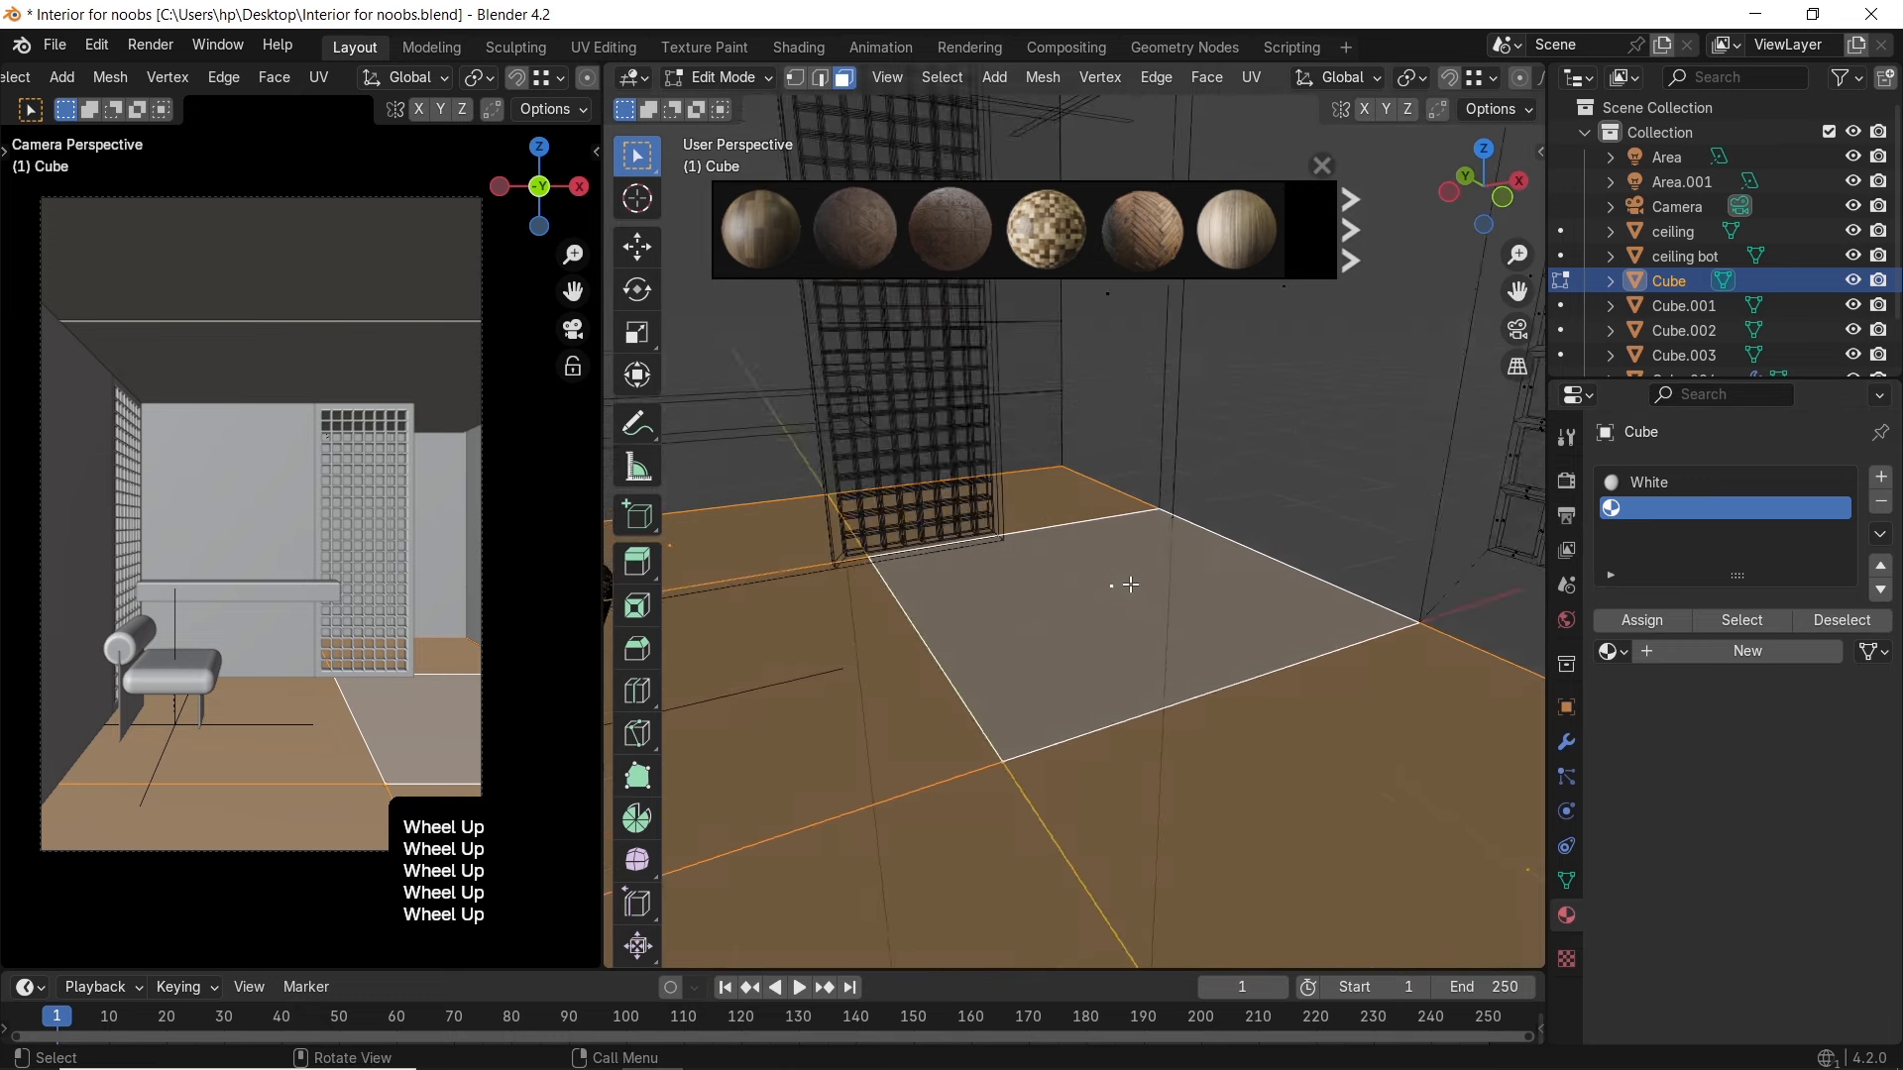
{"action": "left_click", "coordinate": [1234, 254]}
{"action": "left_click", "coordinate": [1234, 254]}
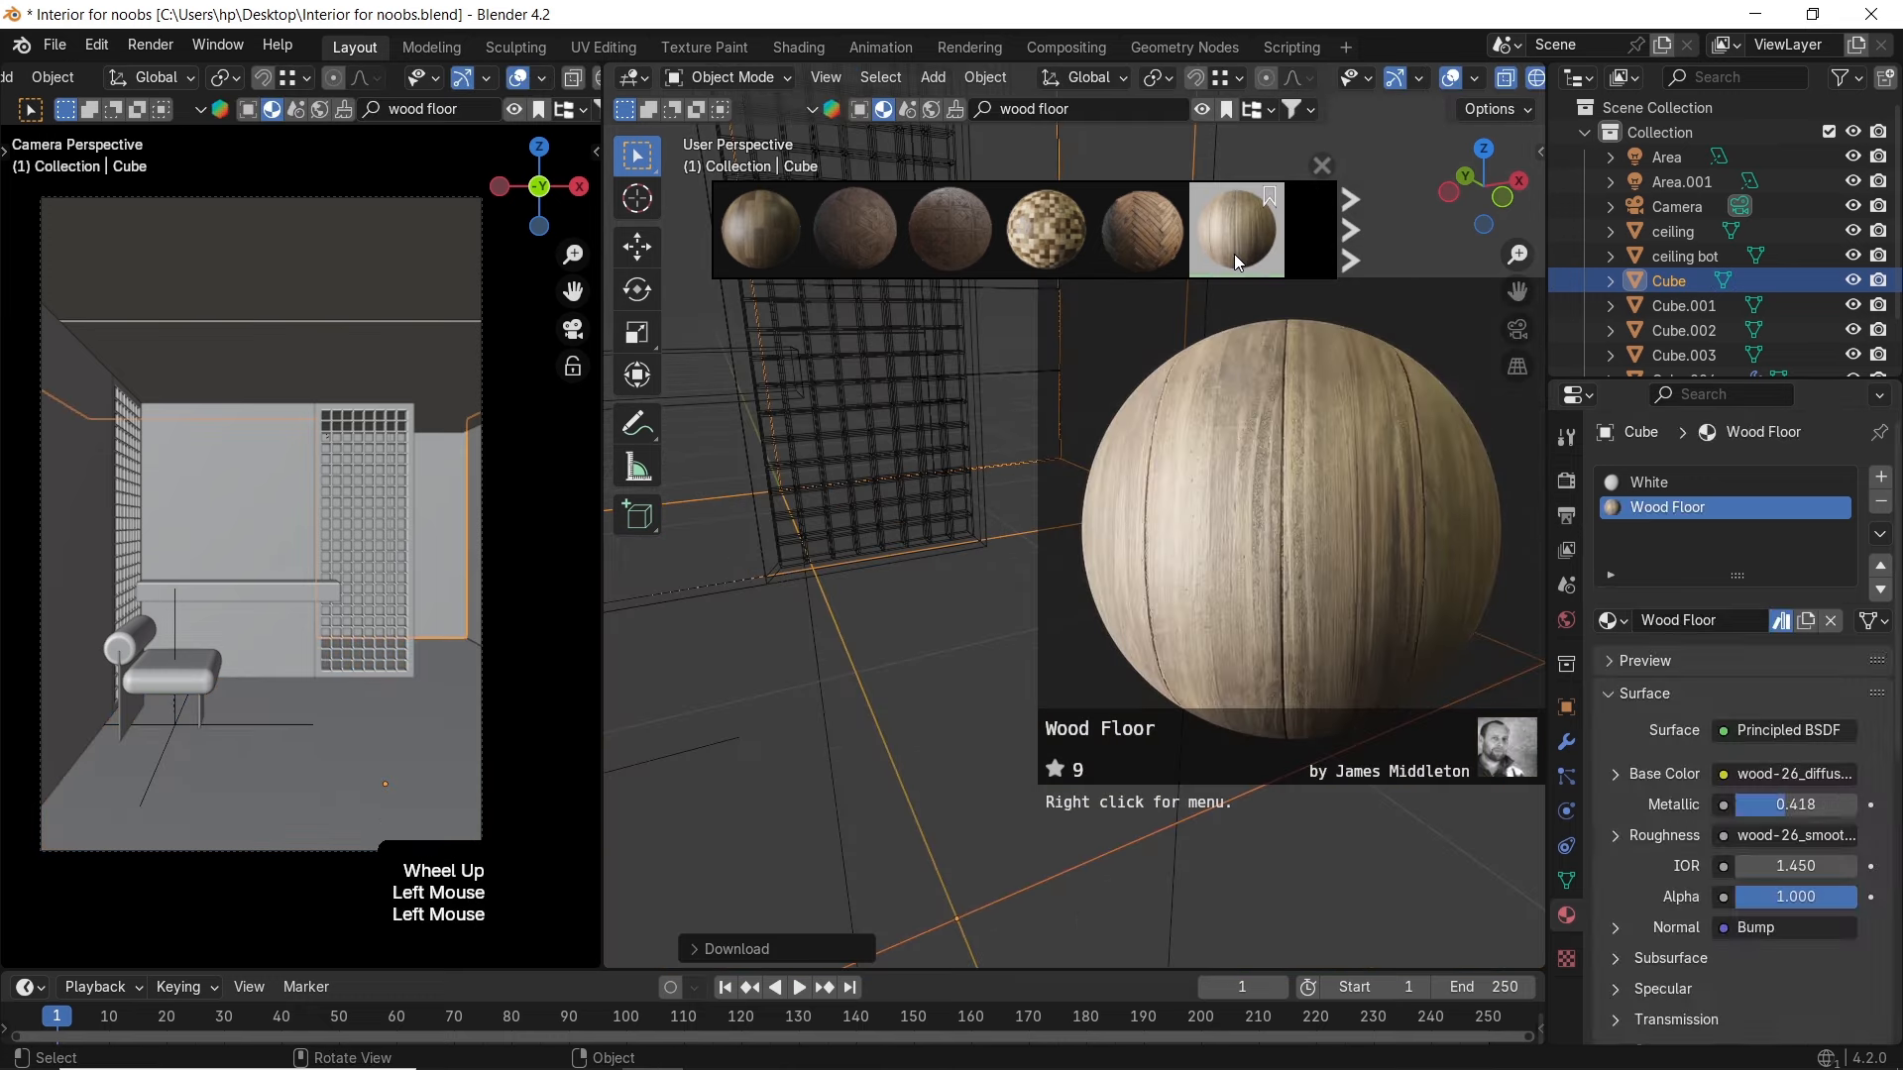
{"action": "key", "text": "z"}
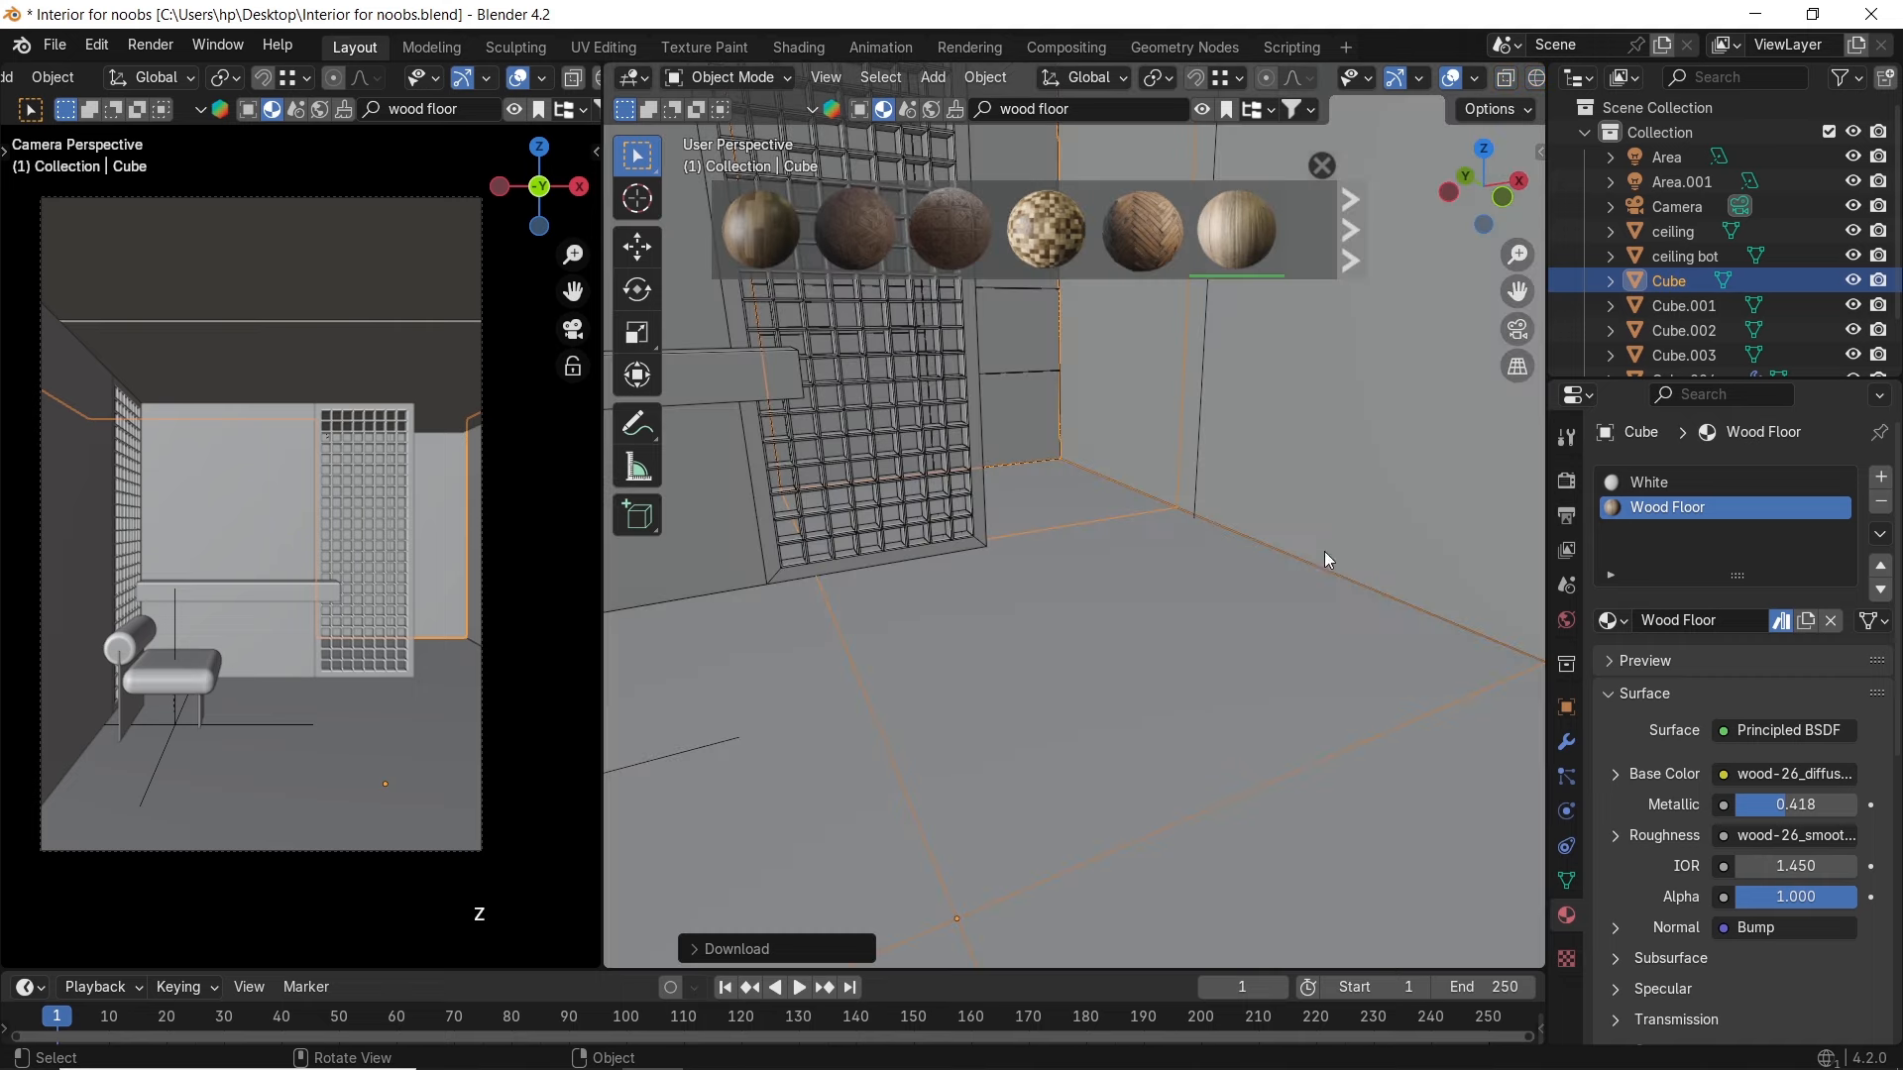
{"action": "scroll", "coordinate": [1309, 561], "scroll_direction": "up", "scroll_amount": 2}
{"action": "key", "text": "z"}
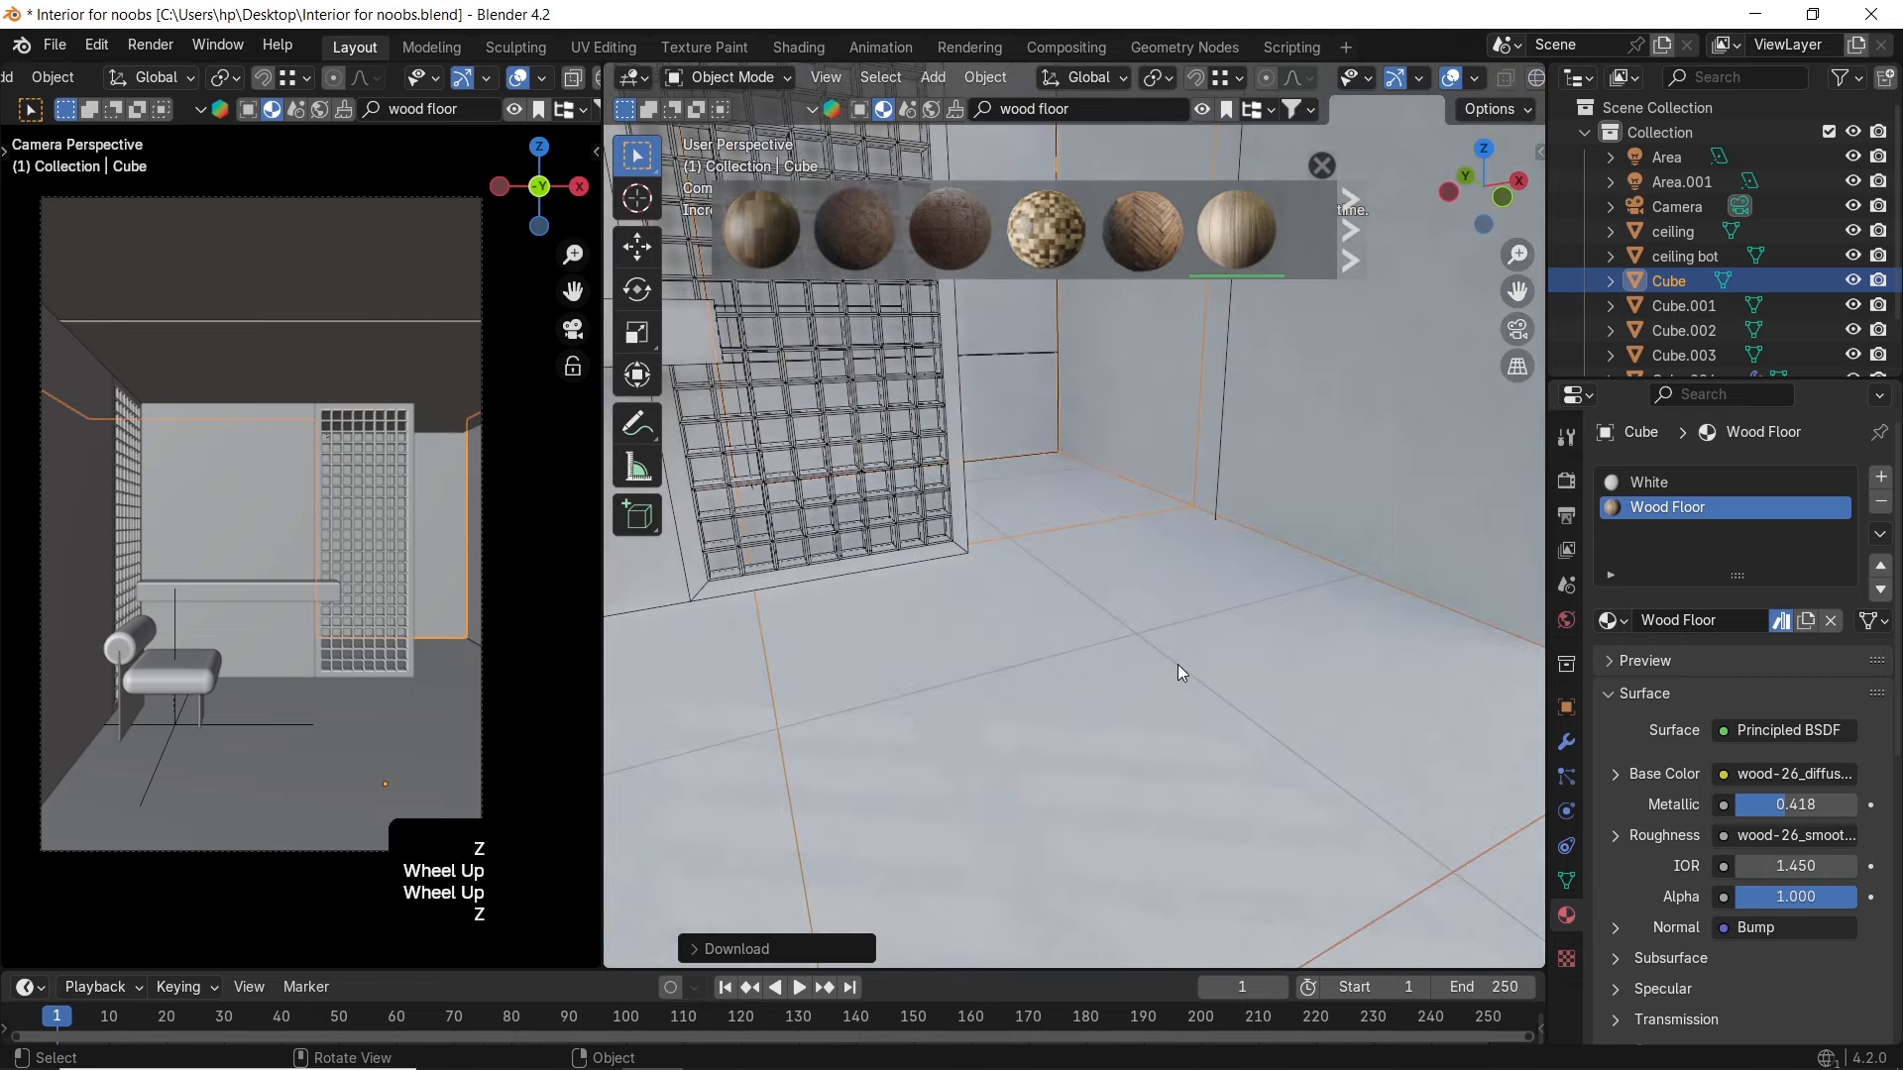
{"action": "middle_click_drag", "start_coordinate": [1163, 640], "coordinate": [1467, 519]}
{"action": "middle_click_drag", "start_coordinate": [1039, 659], "coordinate": [1265, 417], "text": "shift"}
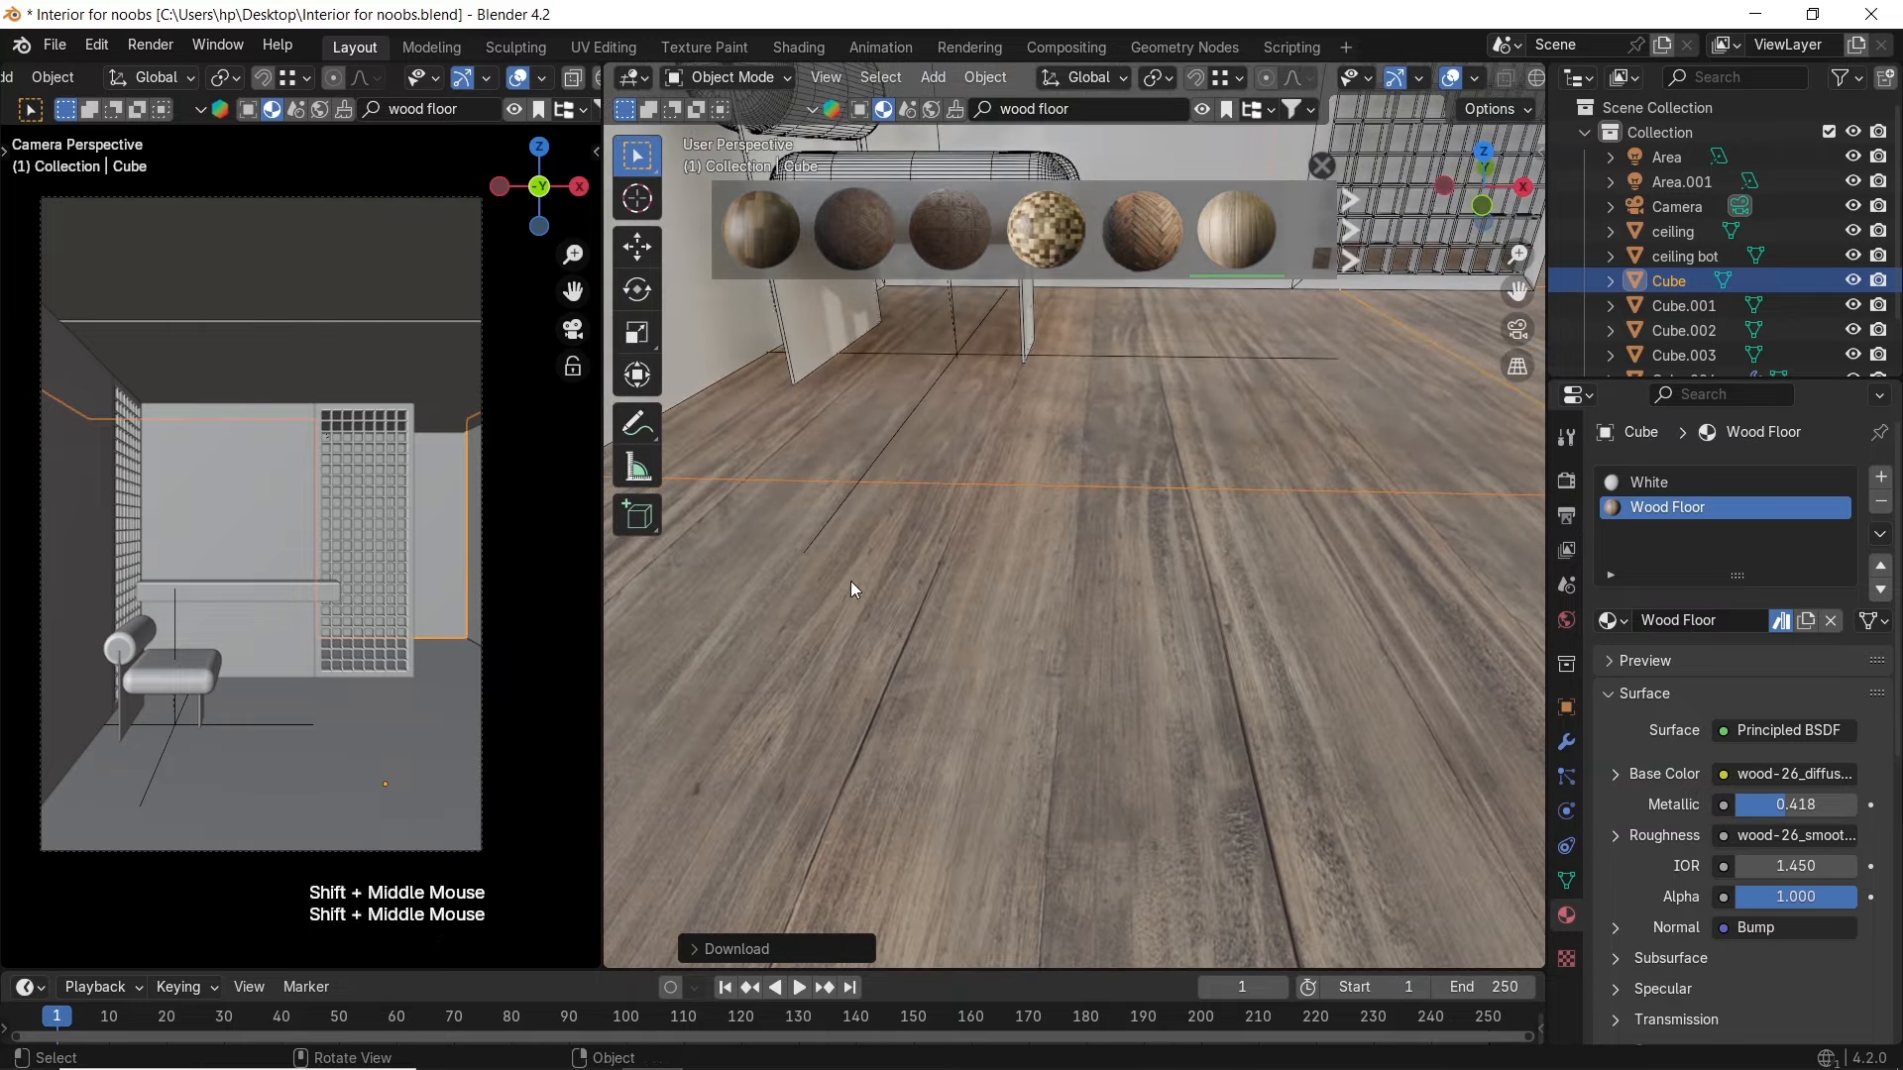
Open the UV Editing workspace with the room box's floor faces shown in material preview beside their UV layout
{"action": "left_click", "coordinate": [626, 52]}
{"action": "scroll", "coordinate": [1197, 488], "scroll_direction": "up", "scroll_amount": 9}
{"action": "middle_click_drag", "start_coordinate": [1245, 518], "coordinate": [1333, 532]}
{"action": "key", "text": "z"}
{"action": "left_click", "coordinate": [1317, 644]}
{"action": "middle_click_drag", "start_coordinate": [1212, 640], "coordinate": [1120, 594]}
{"action": "scroll", "coordinate": [573, 504], "scroll_direction": "down", "scroll_amount": 8}
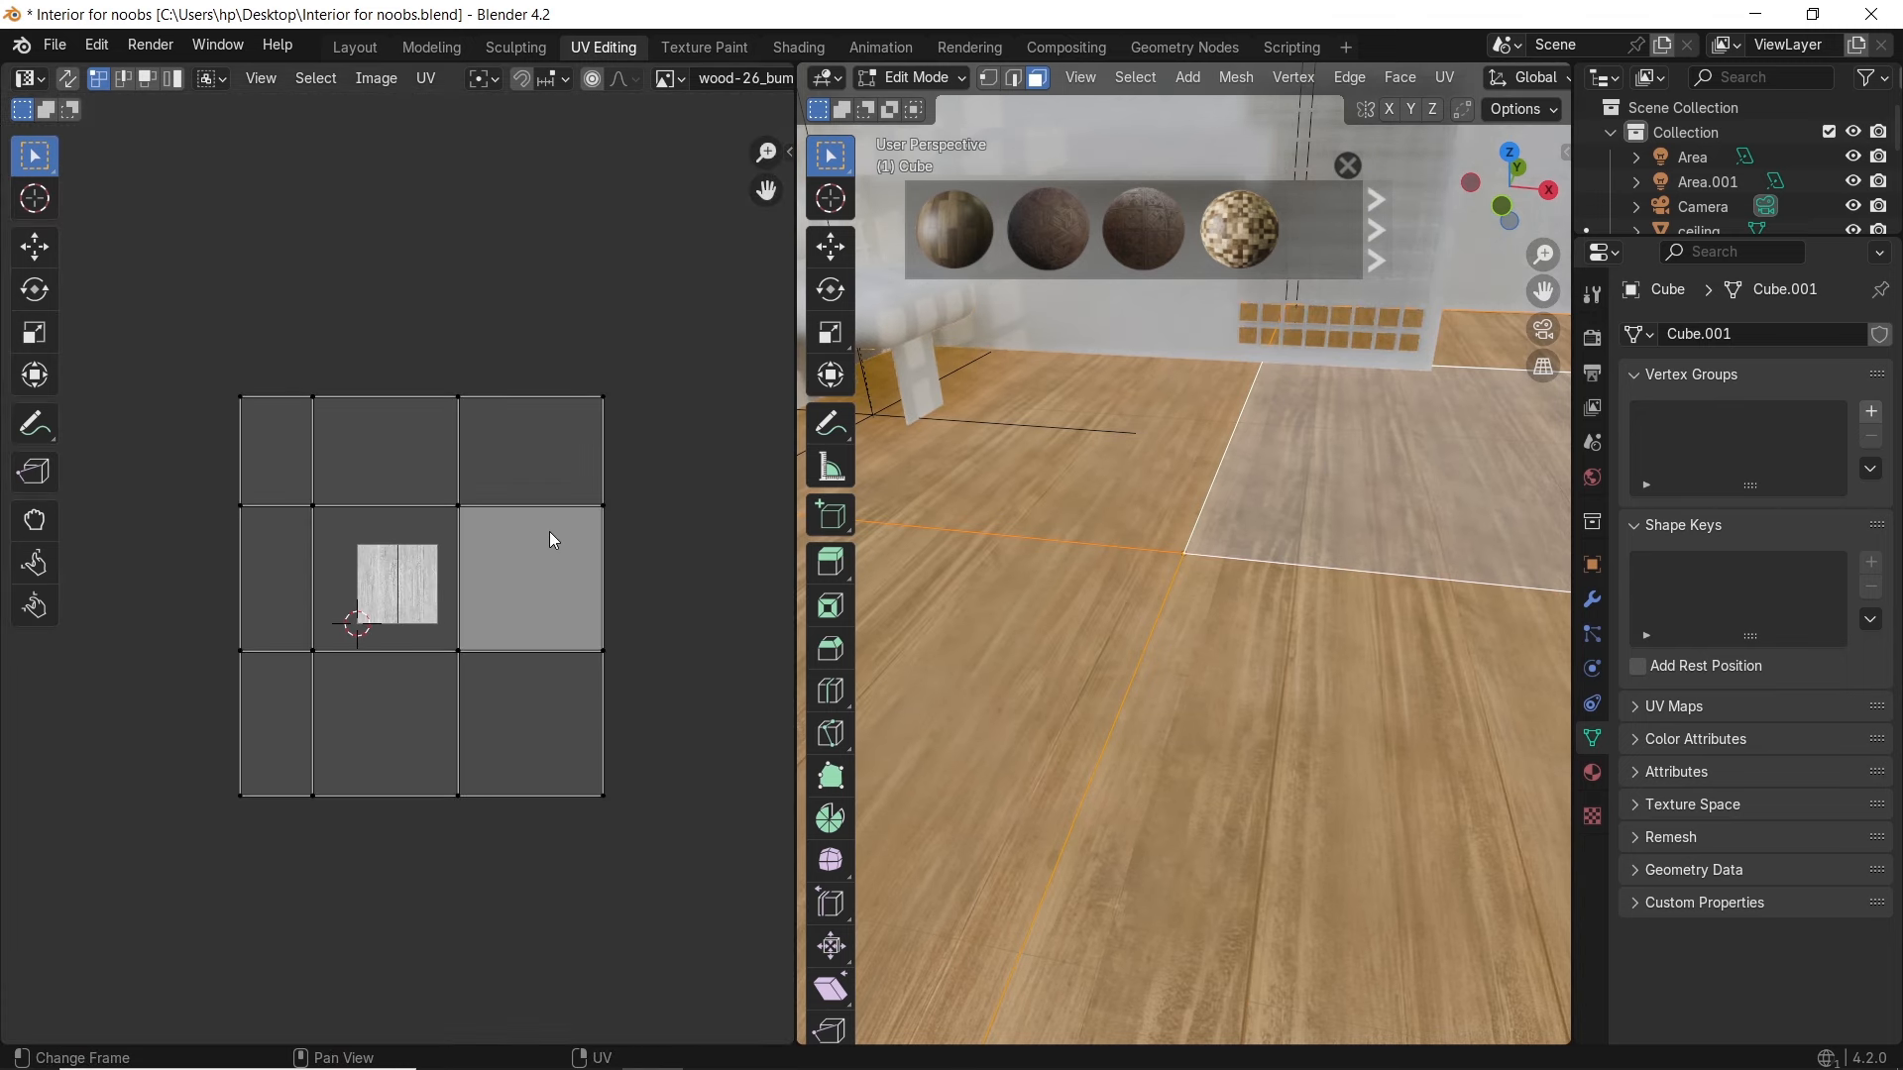
Select all floor UVs, scale them uniformly to a little more than double, and return to Object Mode
{"action": "key", "text": "a"}
{"action": "scroll", "coordinate": [599, 645], "scroll_direction": "up", "scroll_amount": 4}
{"action": "middle_click_drag", "start_coordinate": [1229, 684], "coordinate": [1234, 674]}
{"action": "key", "text": "s"}
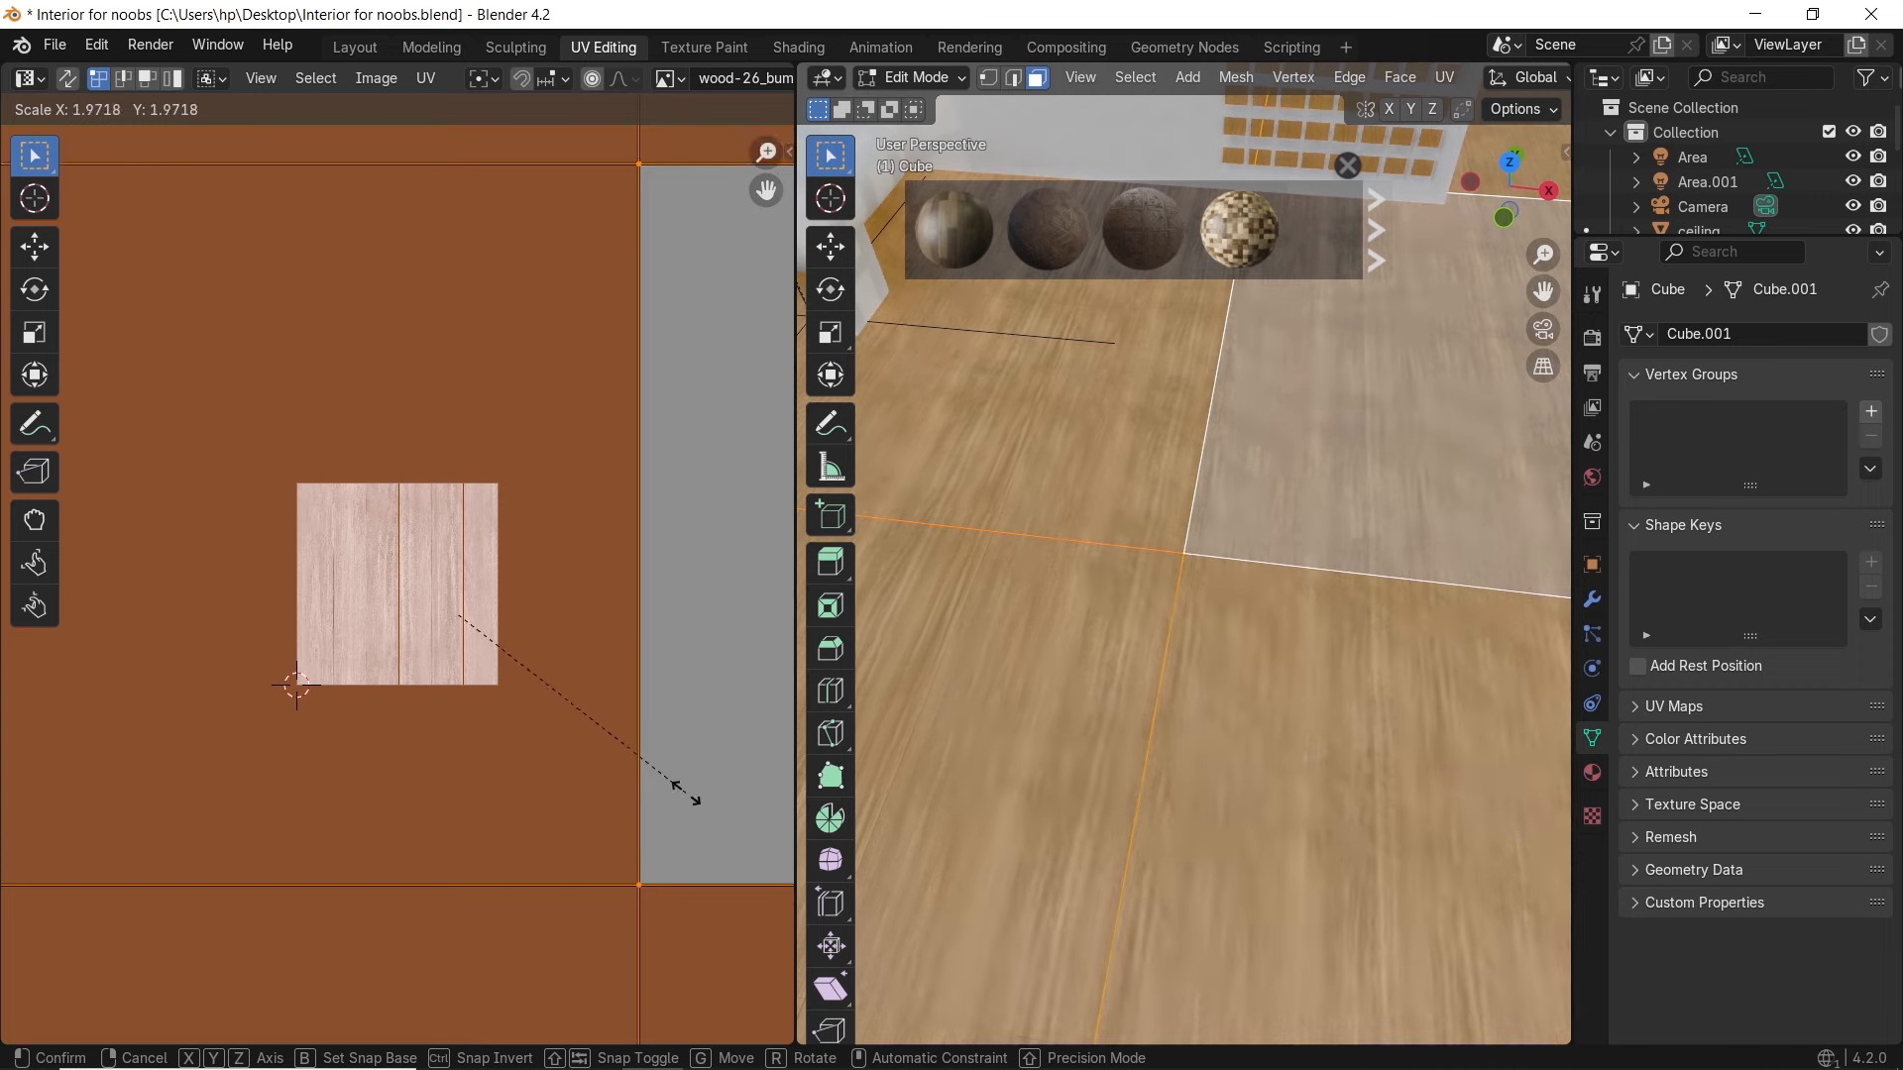
{"action": "left_click", "coordinate": [748, 799]}
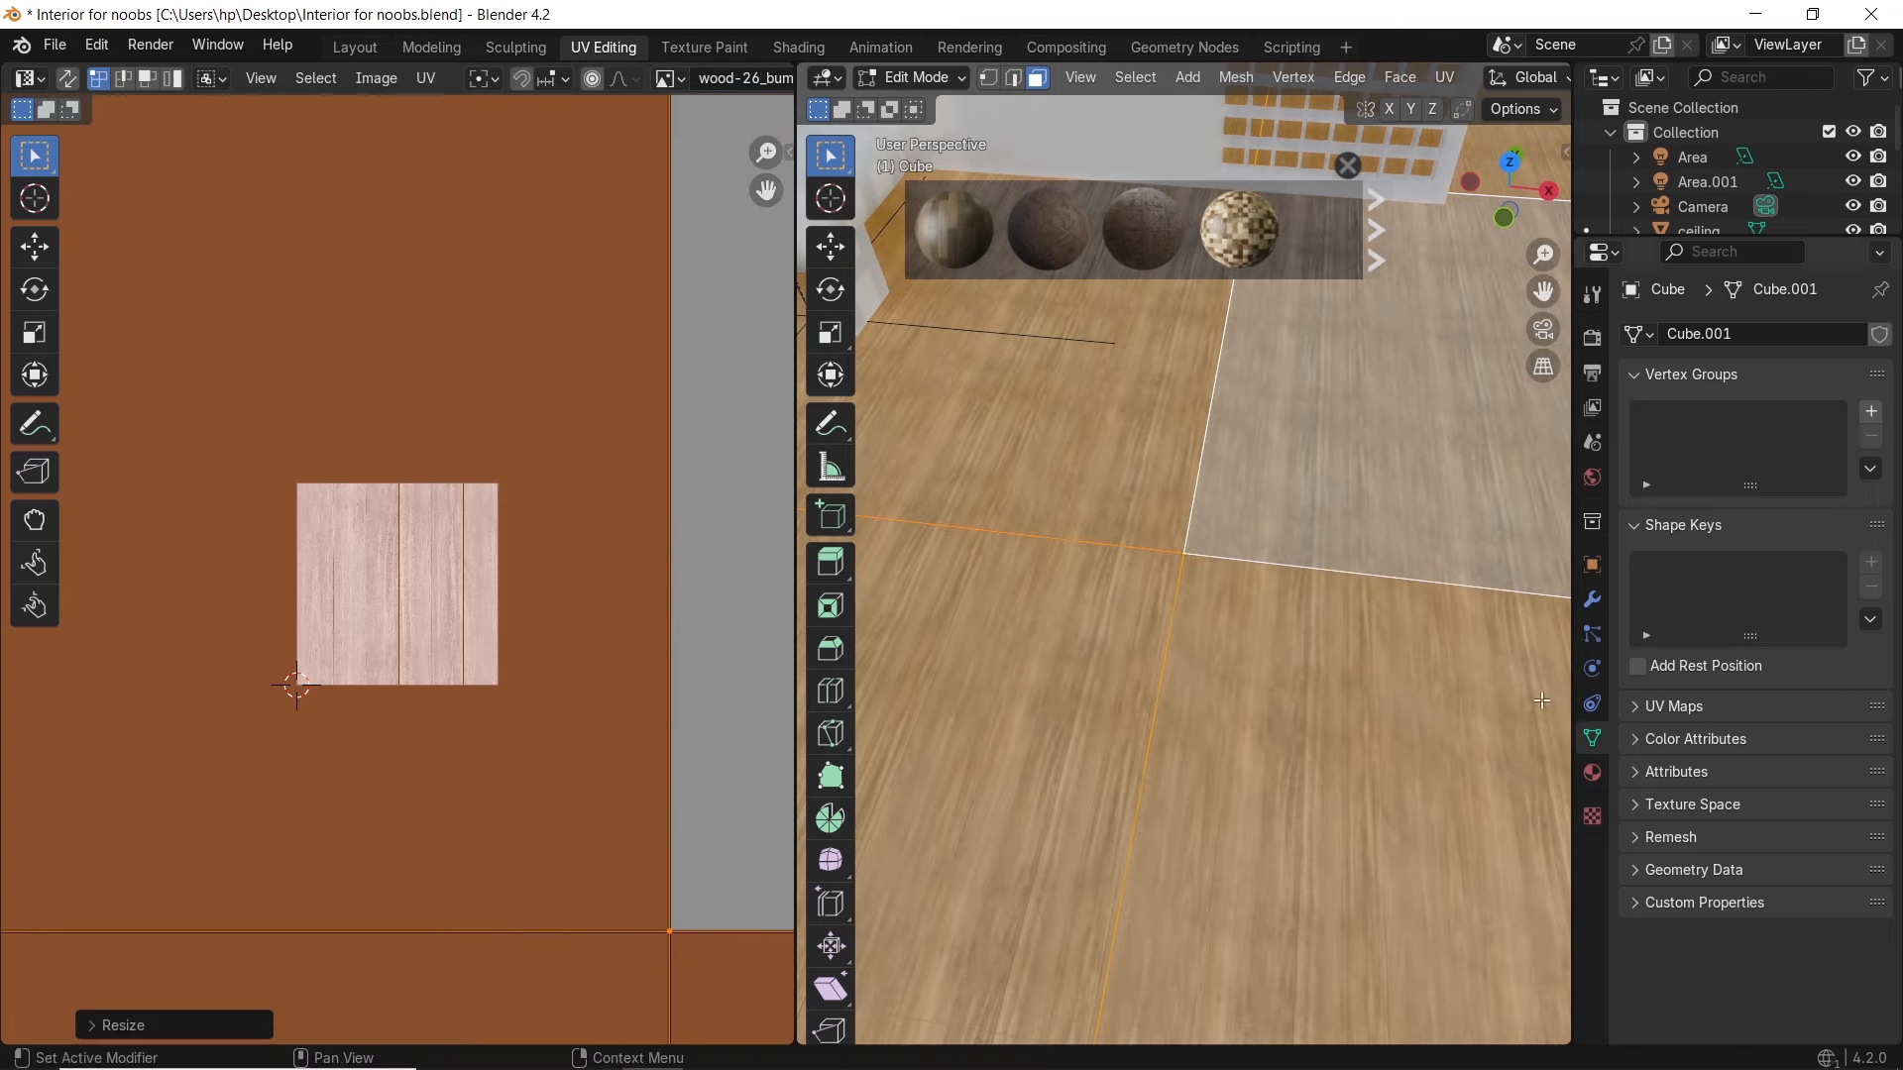
{"action": "middle_click_drag", "start_coordinate": [1348, 605], "coordinate": [1135, 548]}
{"action": "key", "text": "Tab"}
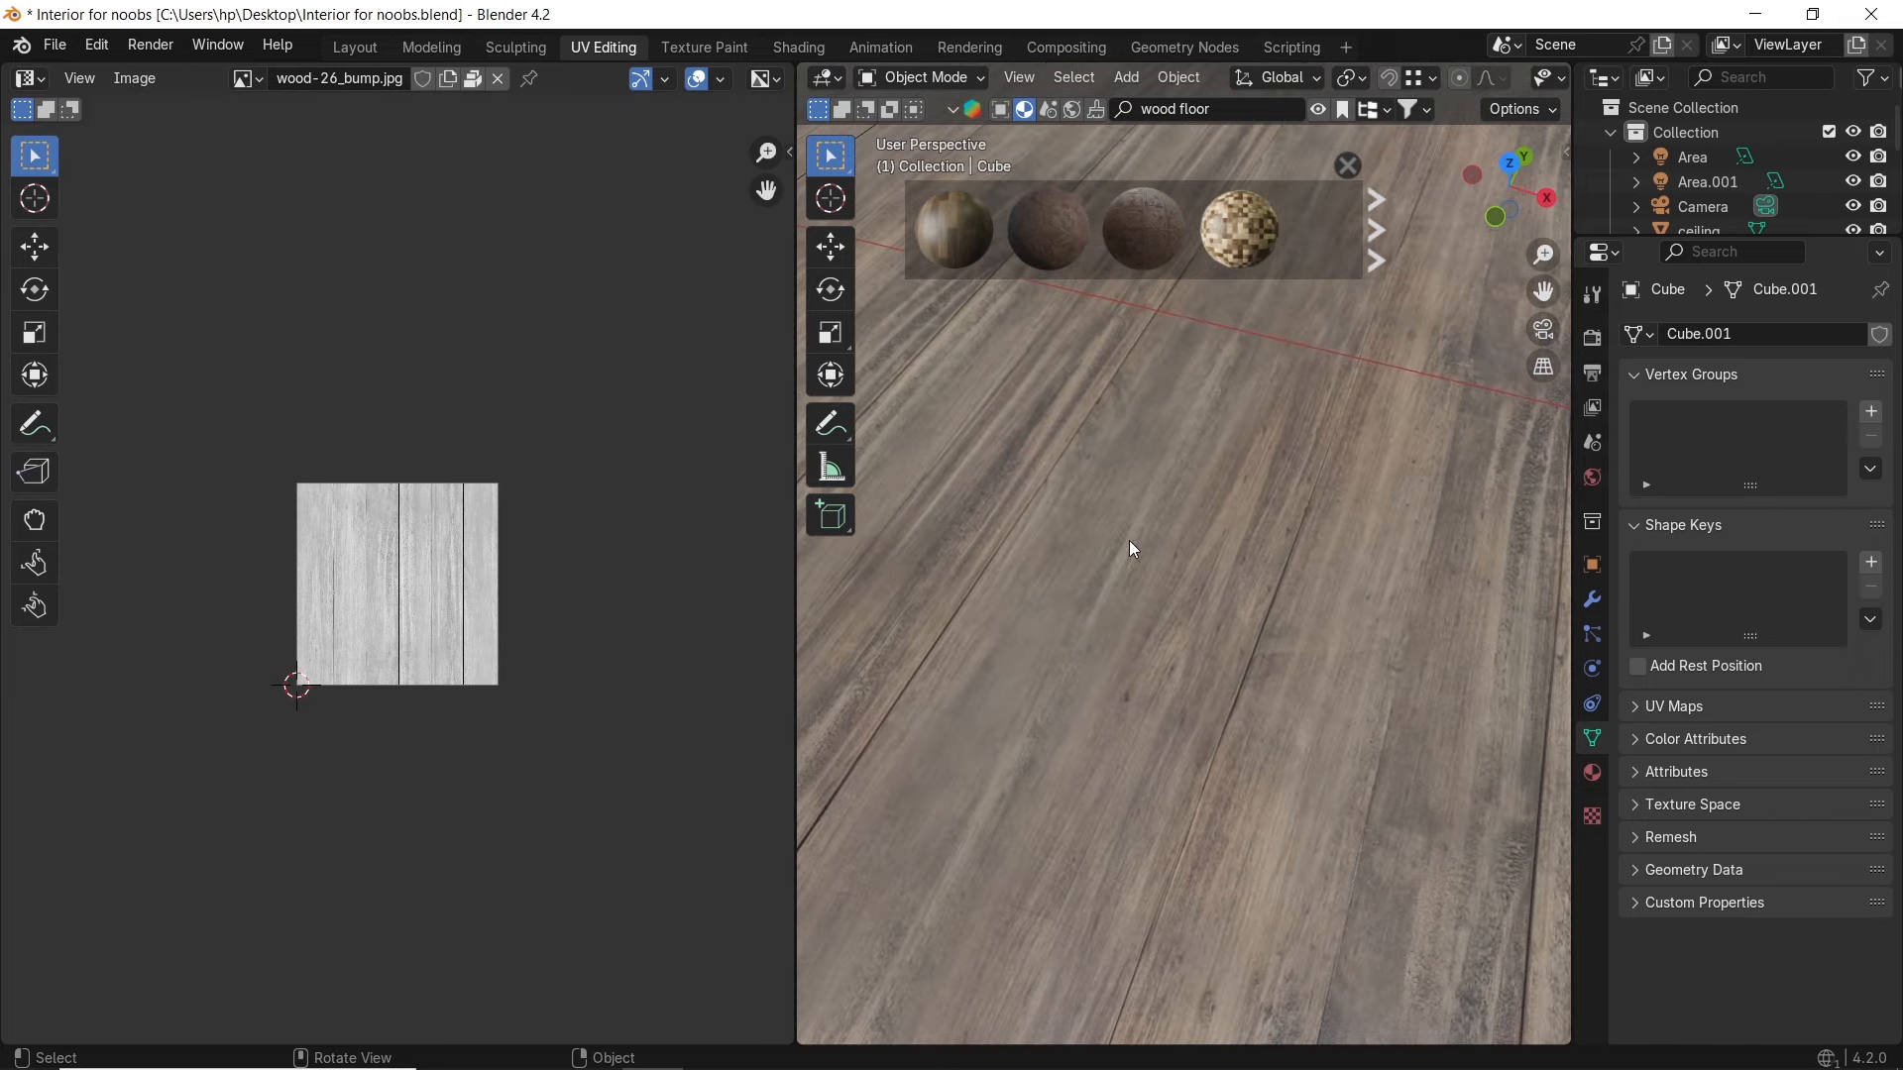
Return to the Layout workspace, deselect everything, and preview the floor with rendered shading through the camera
{"action": "left_click", "coordinate": [356, 50]}
{"action": "key", "text": "alt+a"}
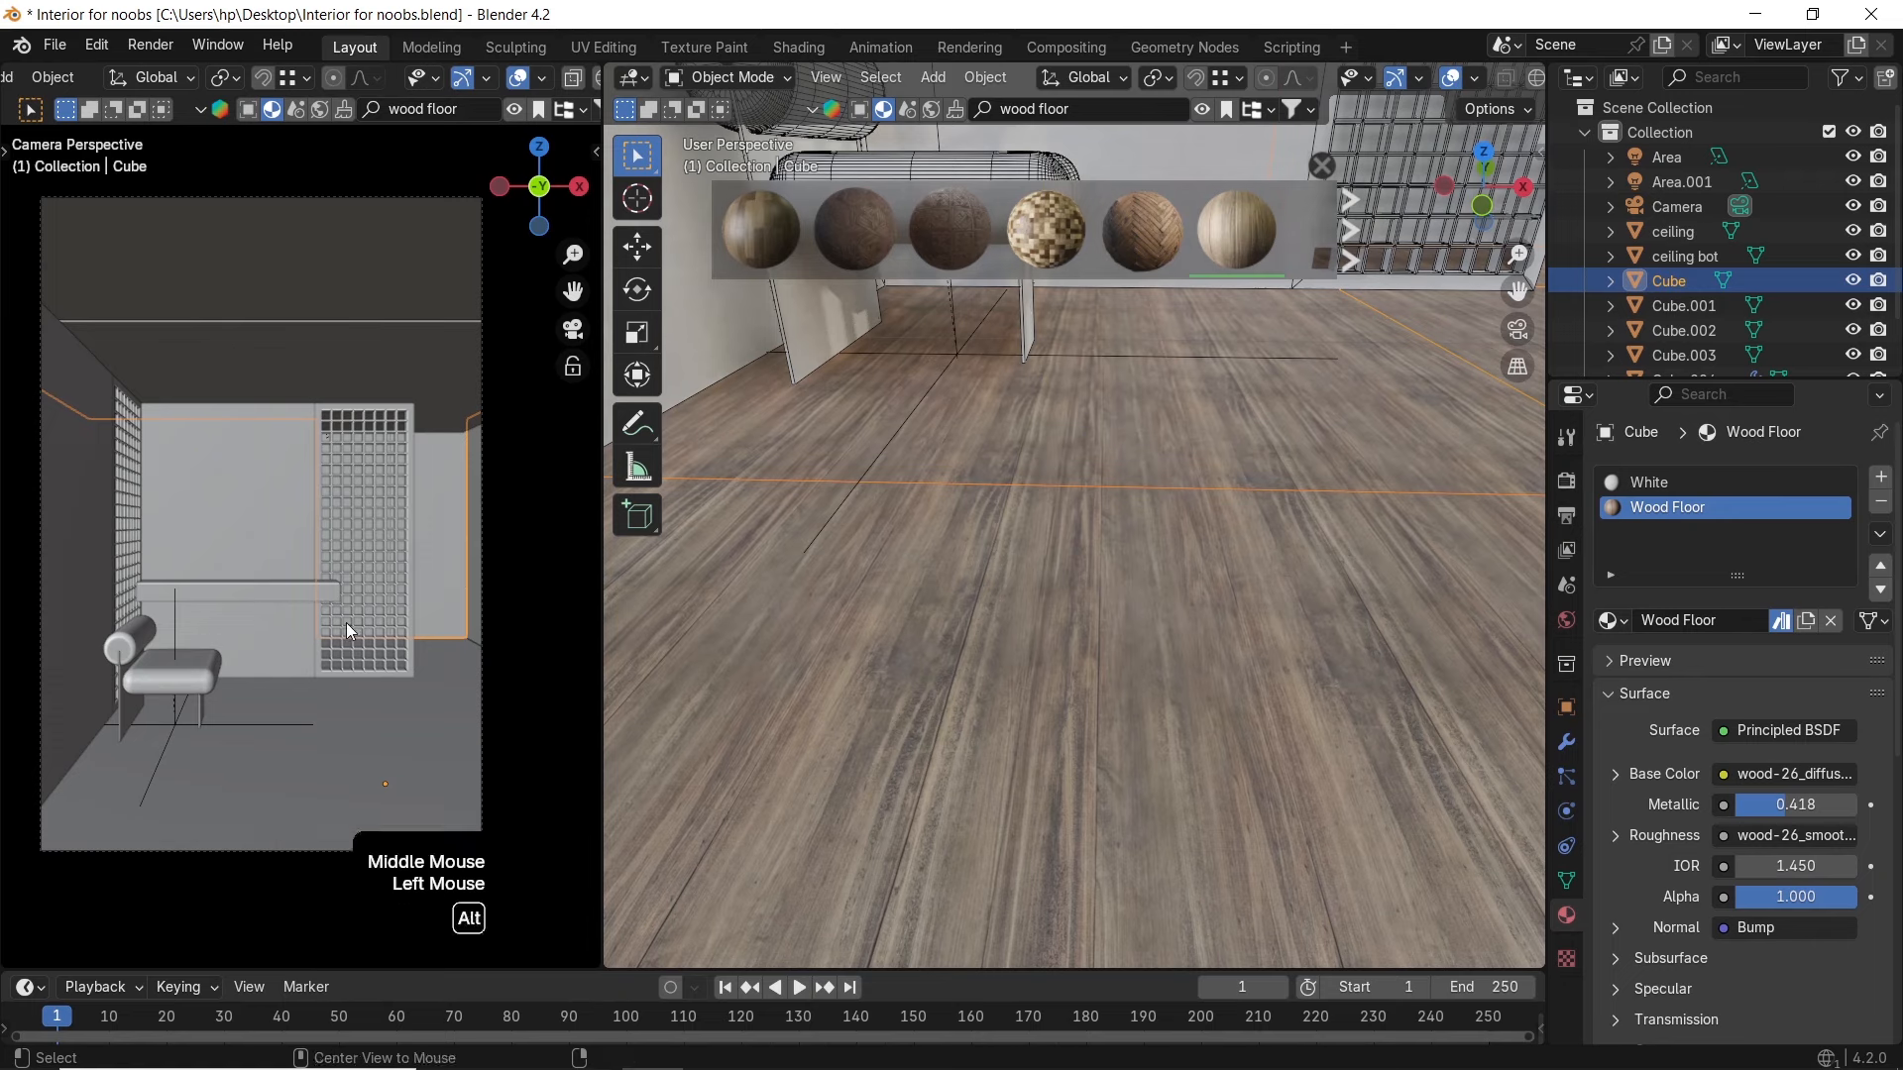
{"action": "key", "text": "z"}
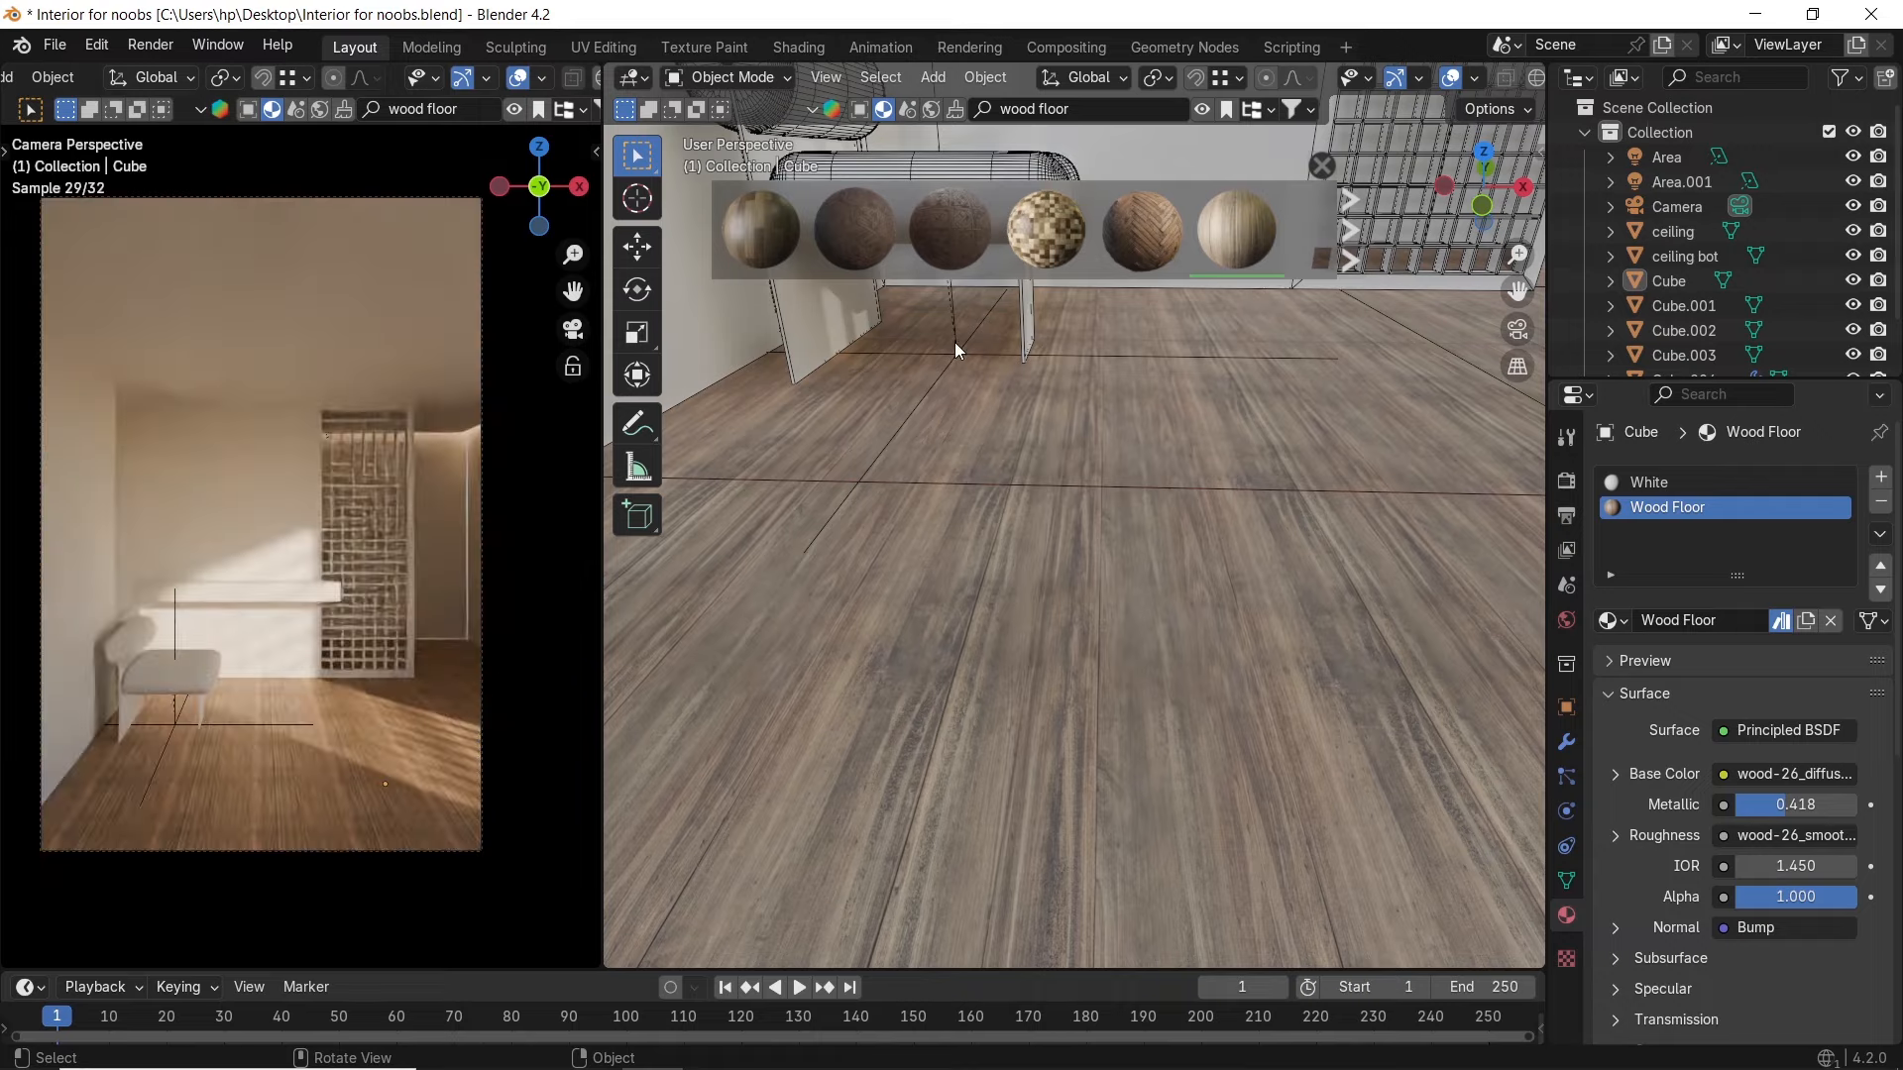
Look through the next set of wood floor materials in the BlenderKit results
{"action": "left_click", "coordinate": [1353, 234]}
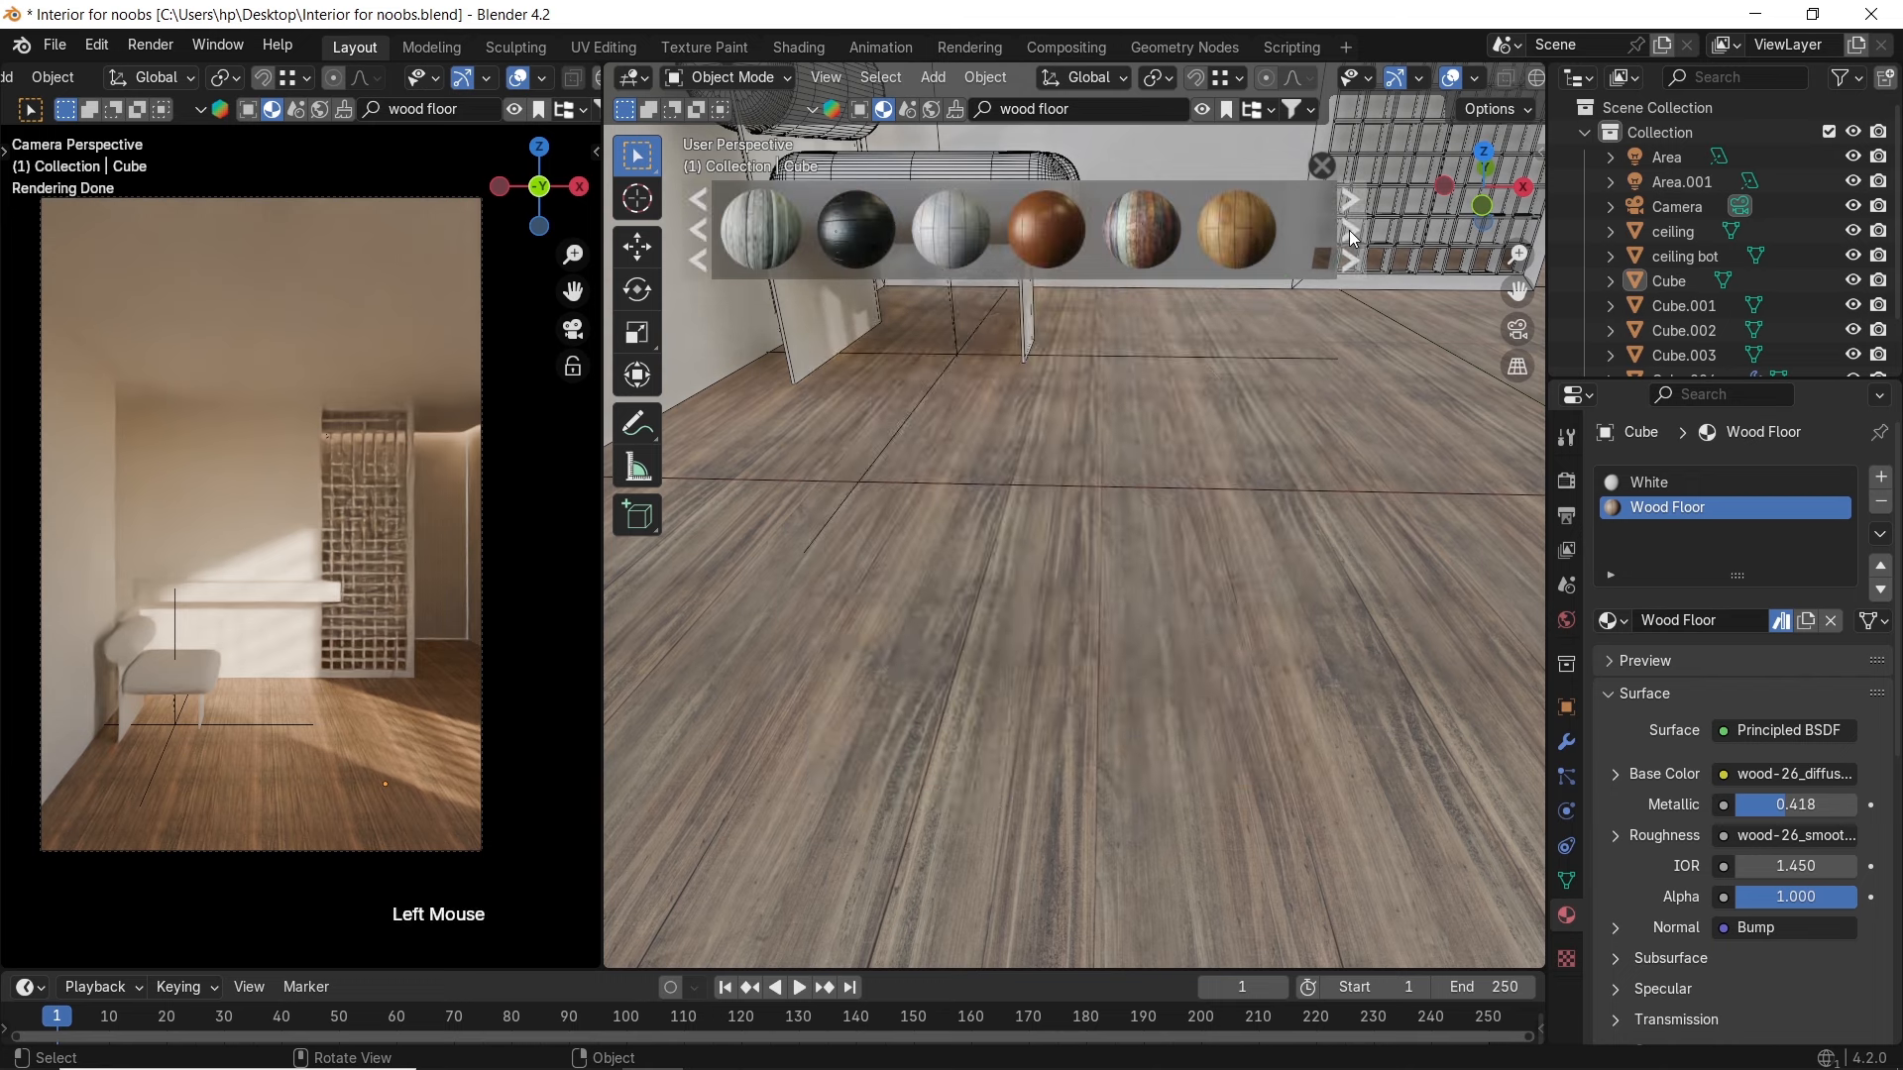
{"action": "mouse_move", "coordinate": [1250, 253]}
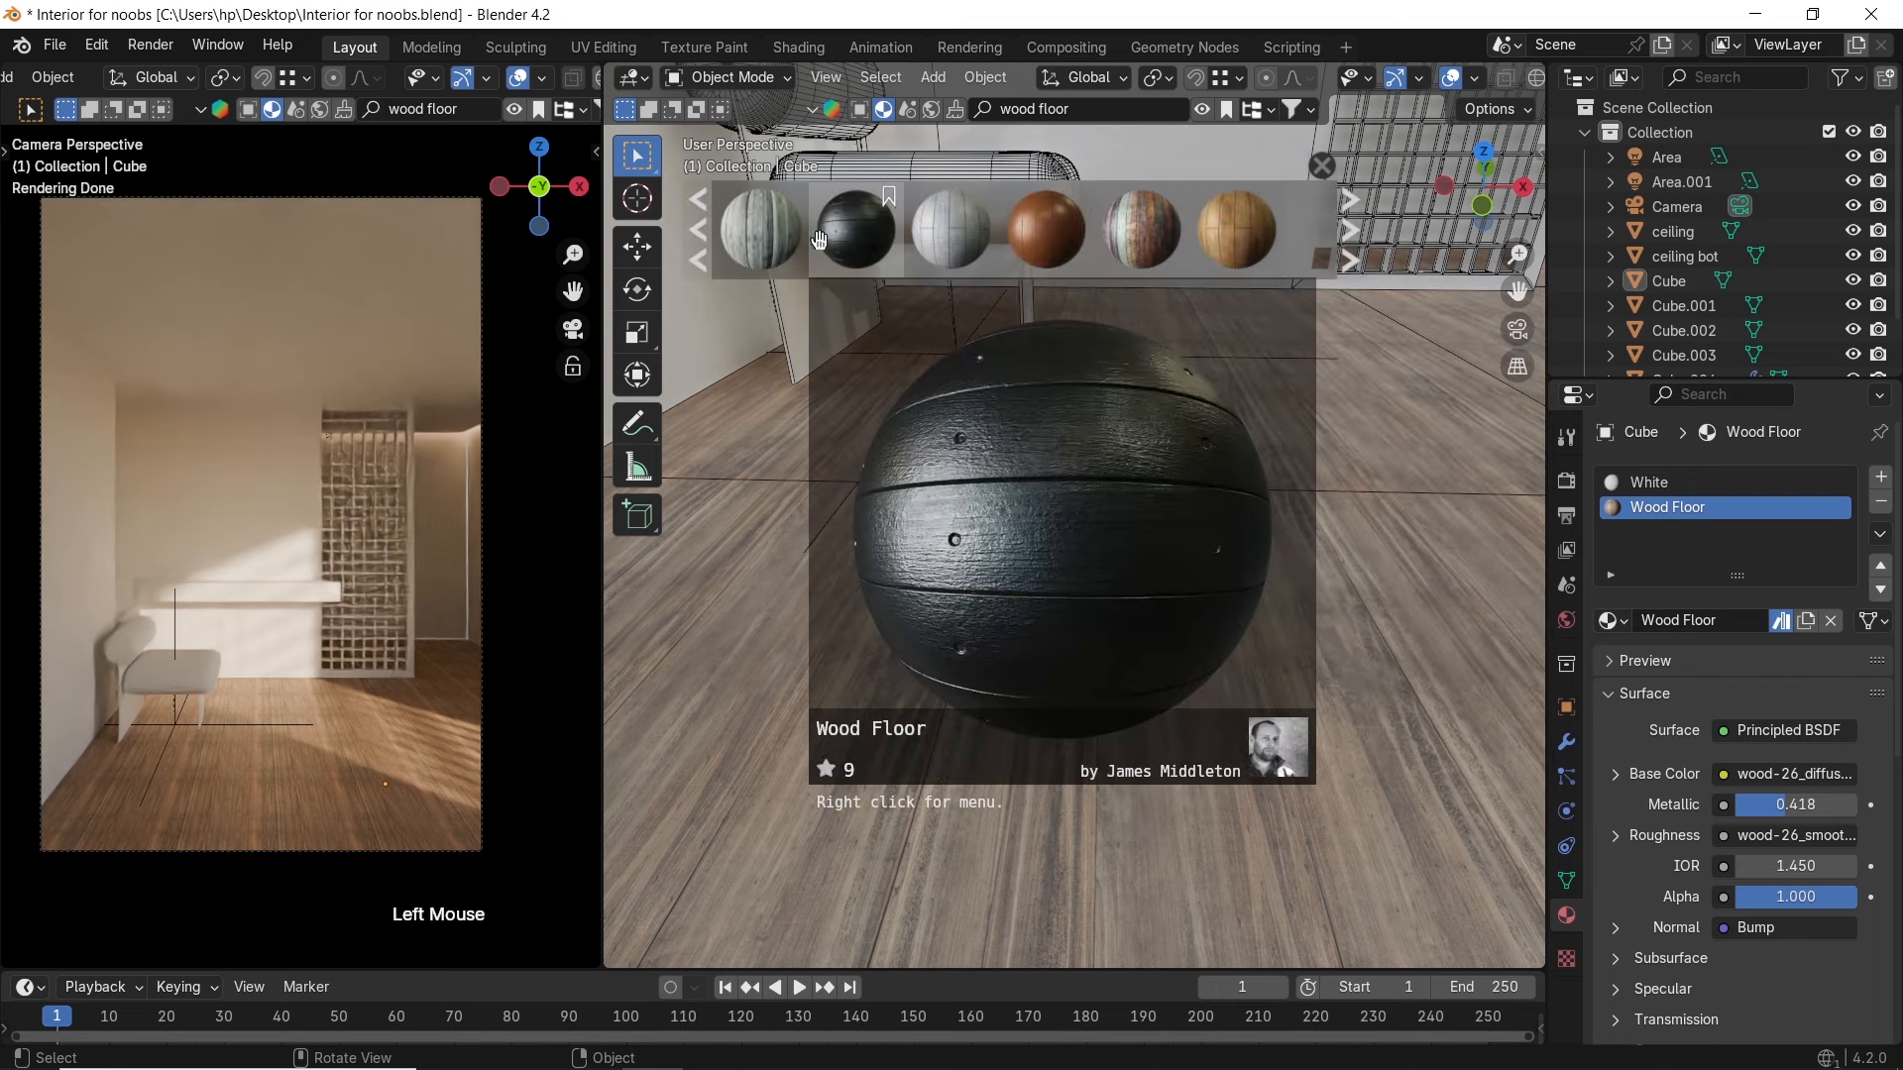
{"action": "mouse_move", "coordinate": [772, 240]}
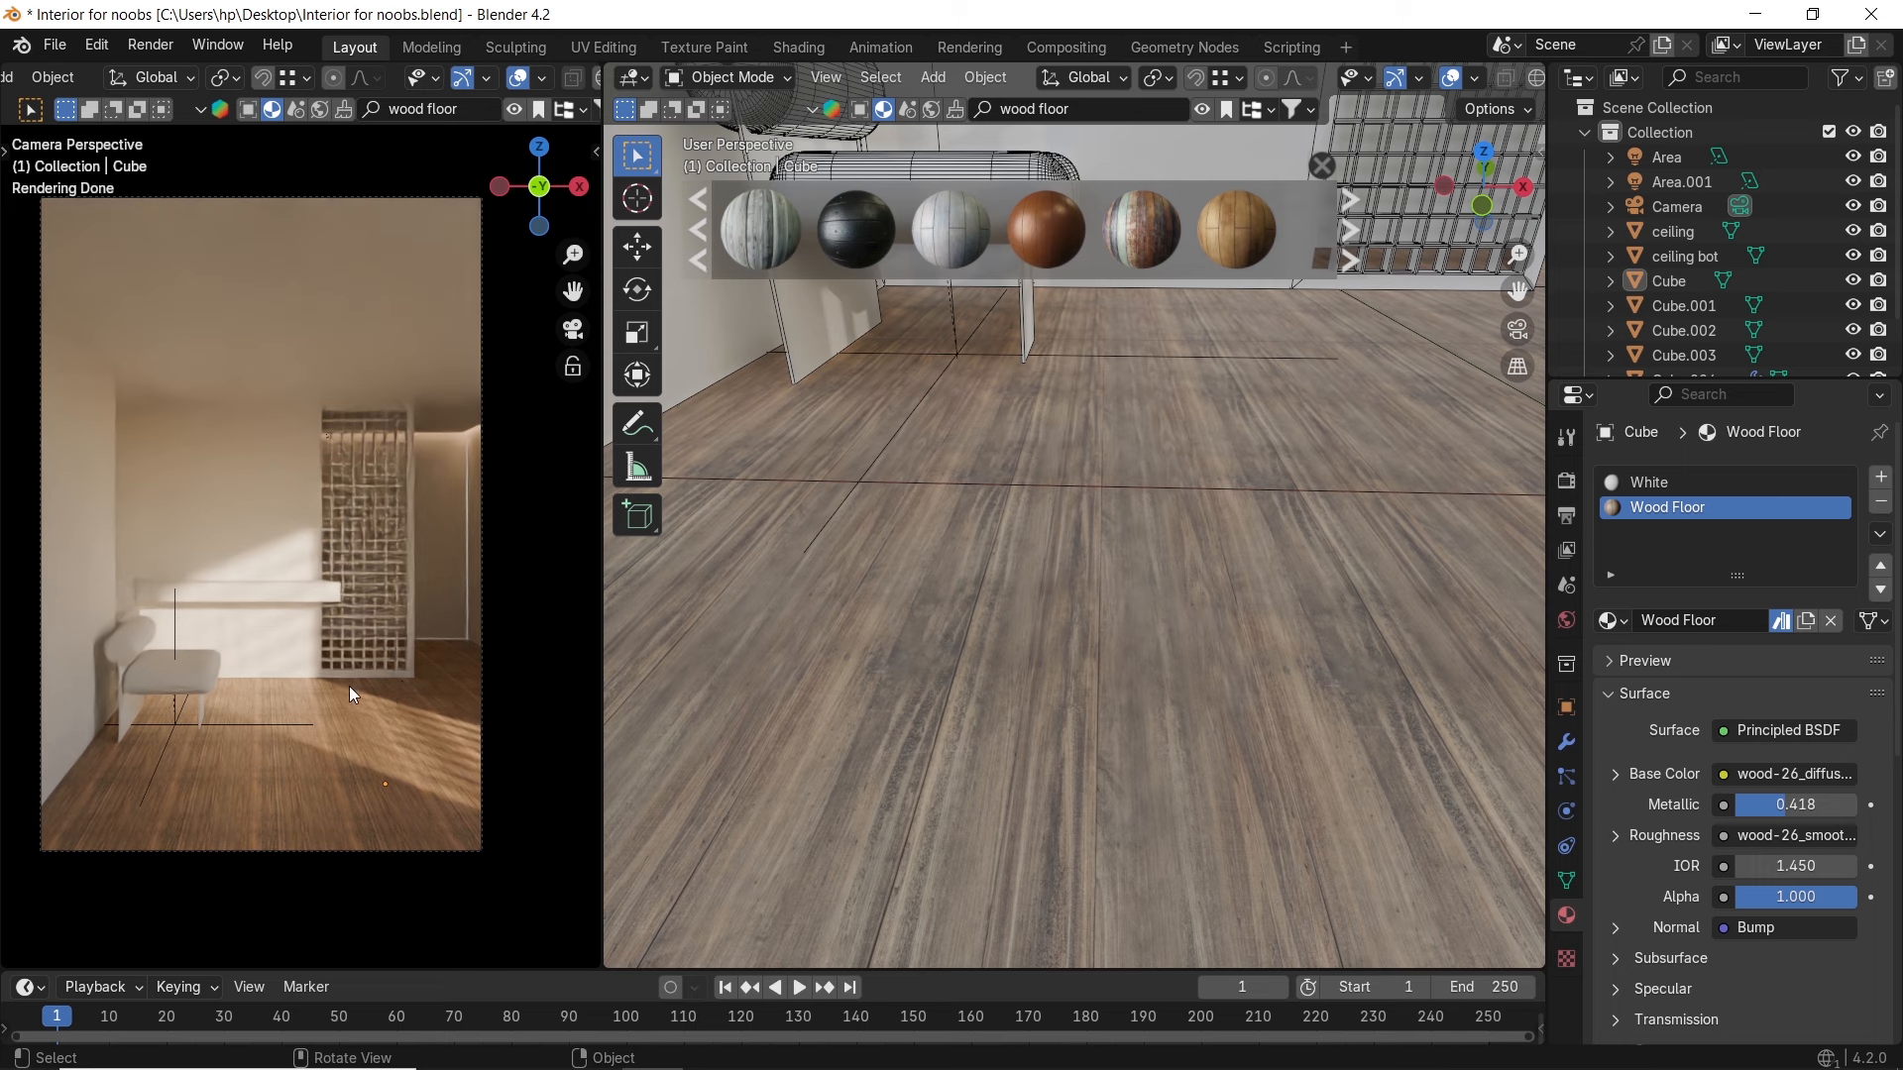
Switch the camera view to solid shading, select the grooved panel wall behind the lattice together with the room box, and view it from inside
{"action": "key", "text": "z"}
{"action": "left_click", "coordinate": [473, 664]}
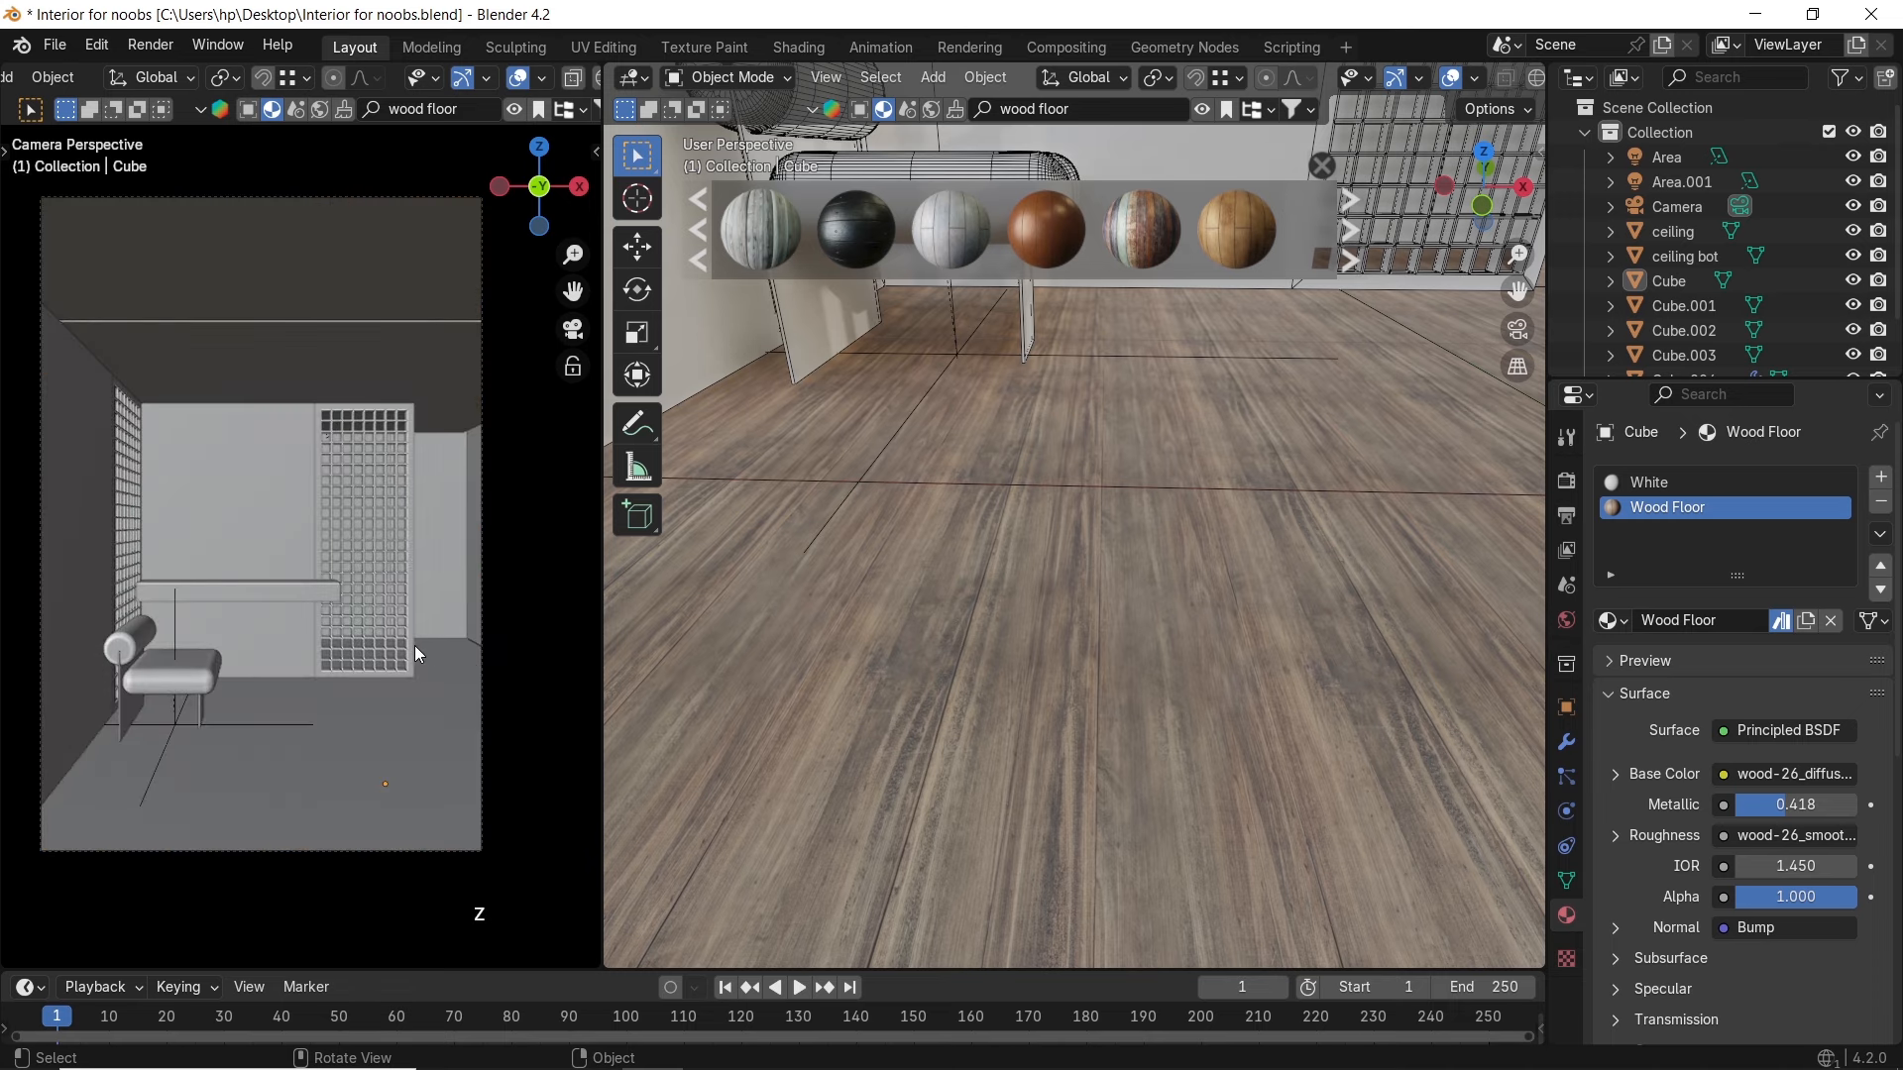
{"action": "left_click", "coordinate": [485, 643]}
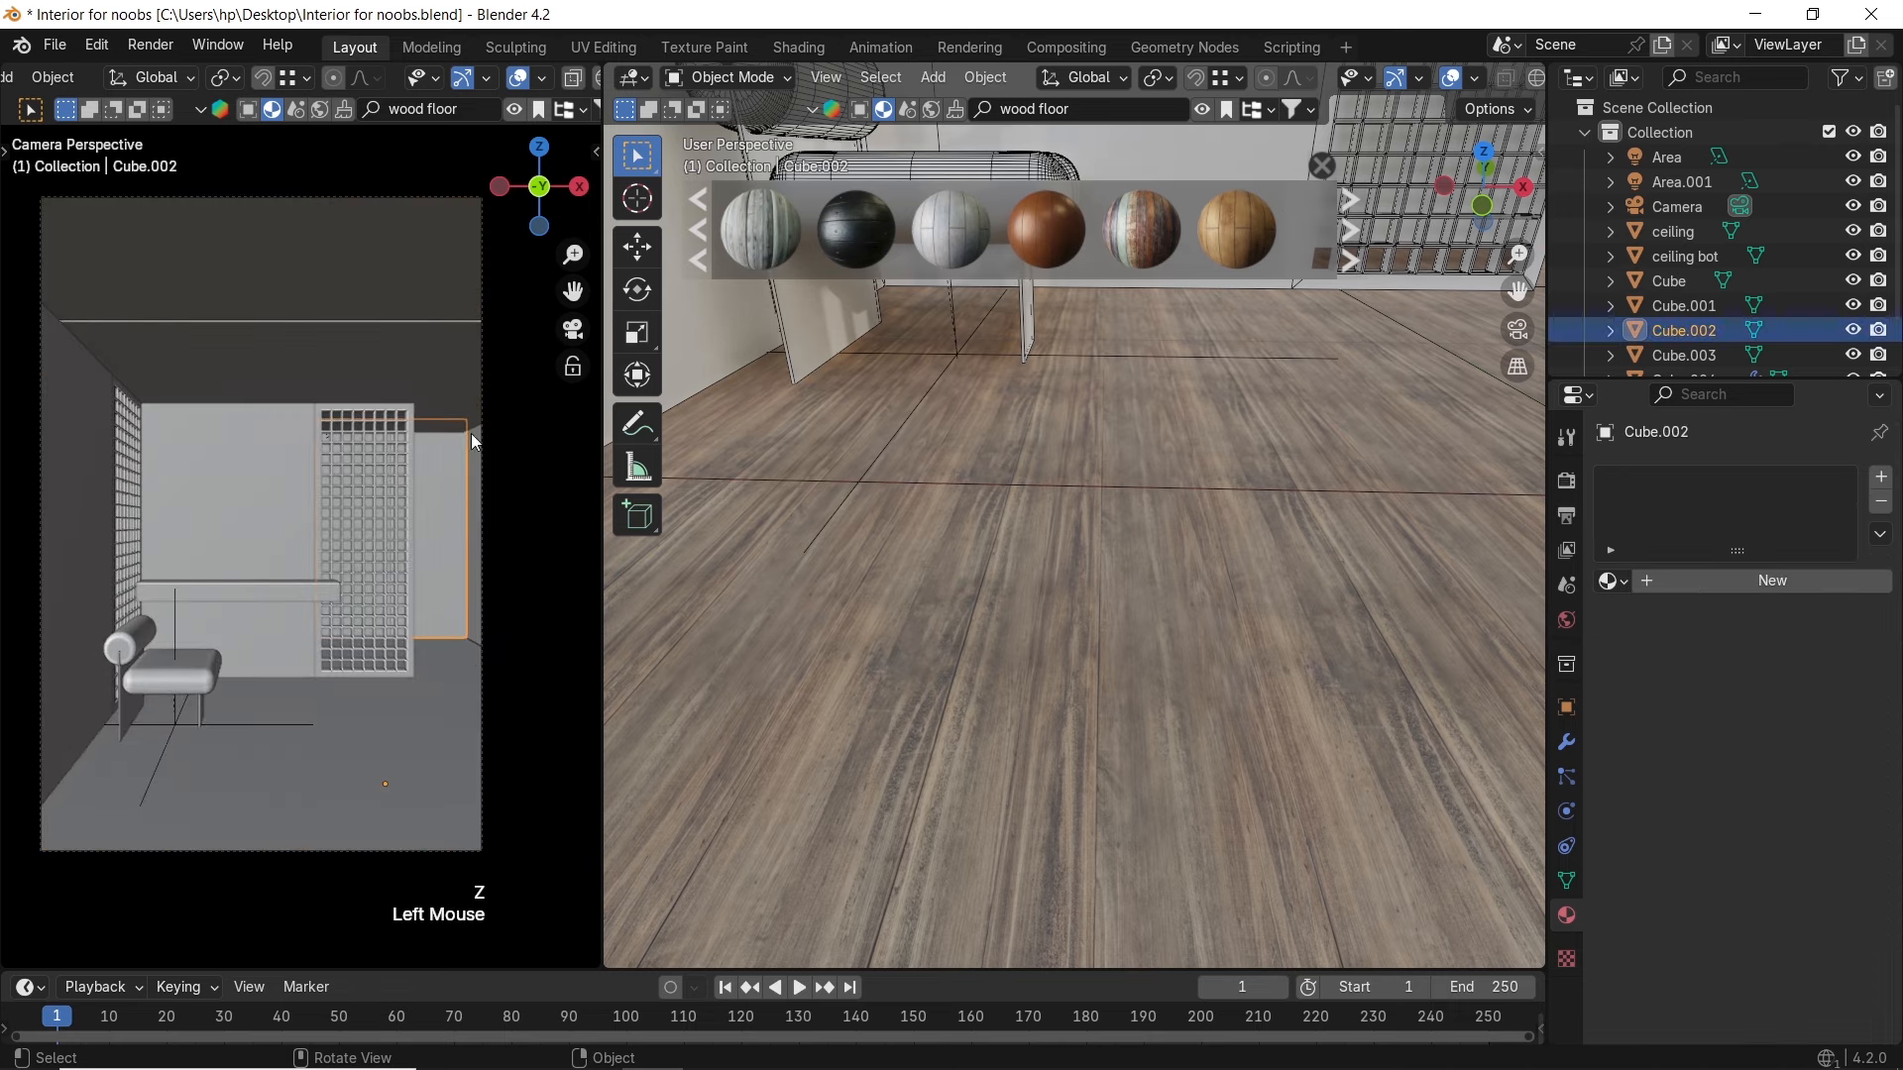
{"action": "scroll", "coordinate": [1155, 545], "scroll_direction": "down", "scroll_amount": 4}
{"action": "middle_click_drag", "start_coordinate": [1156, 544], "coordinate": [1057, 531]}
{"action": "scroll", "coordinate": [1175, 525], "scroll_direction": "down", "scroll_amount": 2}
{"action": "scroll", "coordinate": [1057, 532], "scroll_direction": "up", "scroll_amount": 2}
{"action": "left_click", "coordinate": [1048, 516], "text": "shift"}
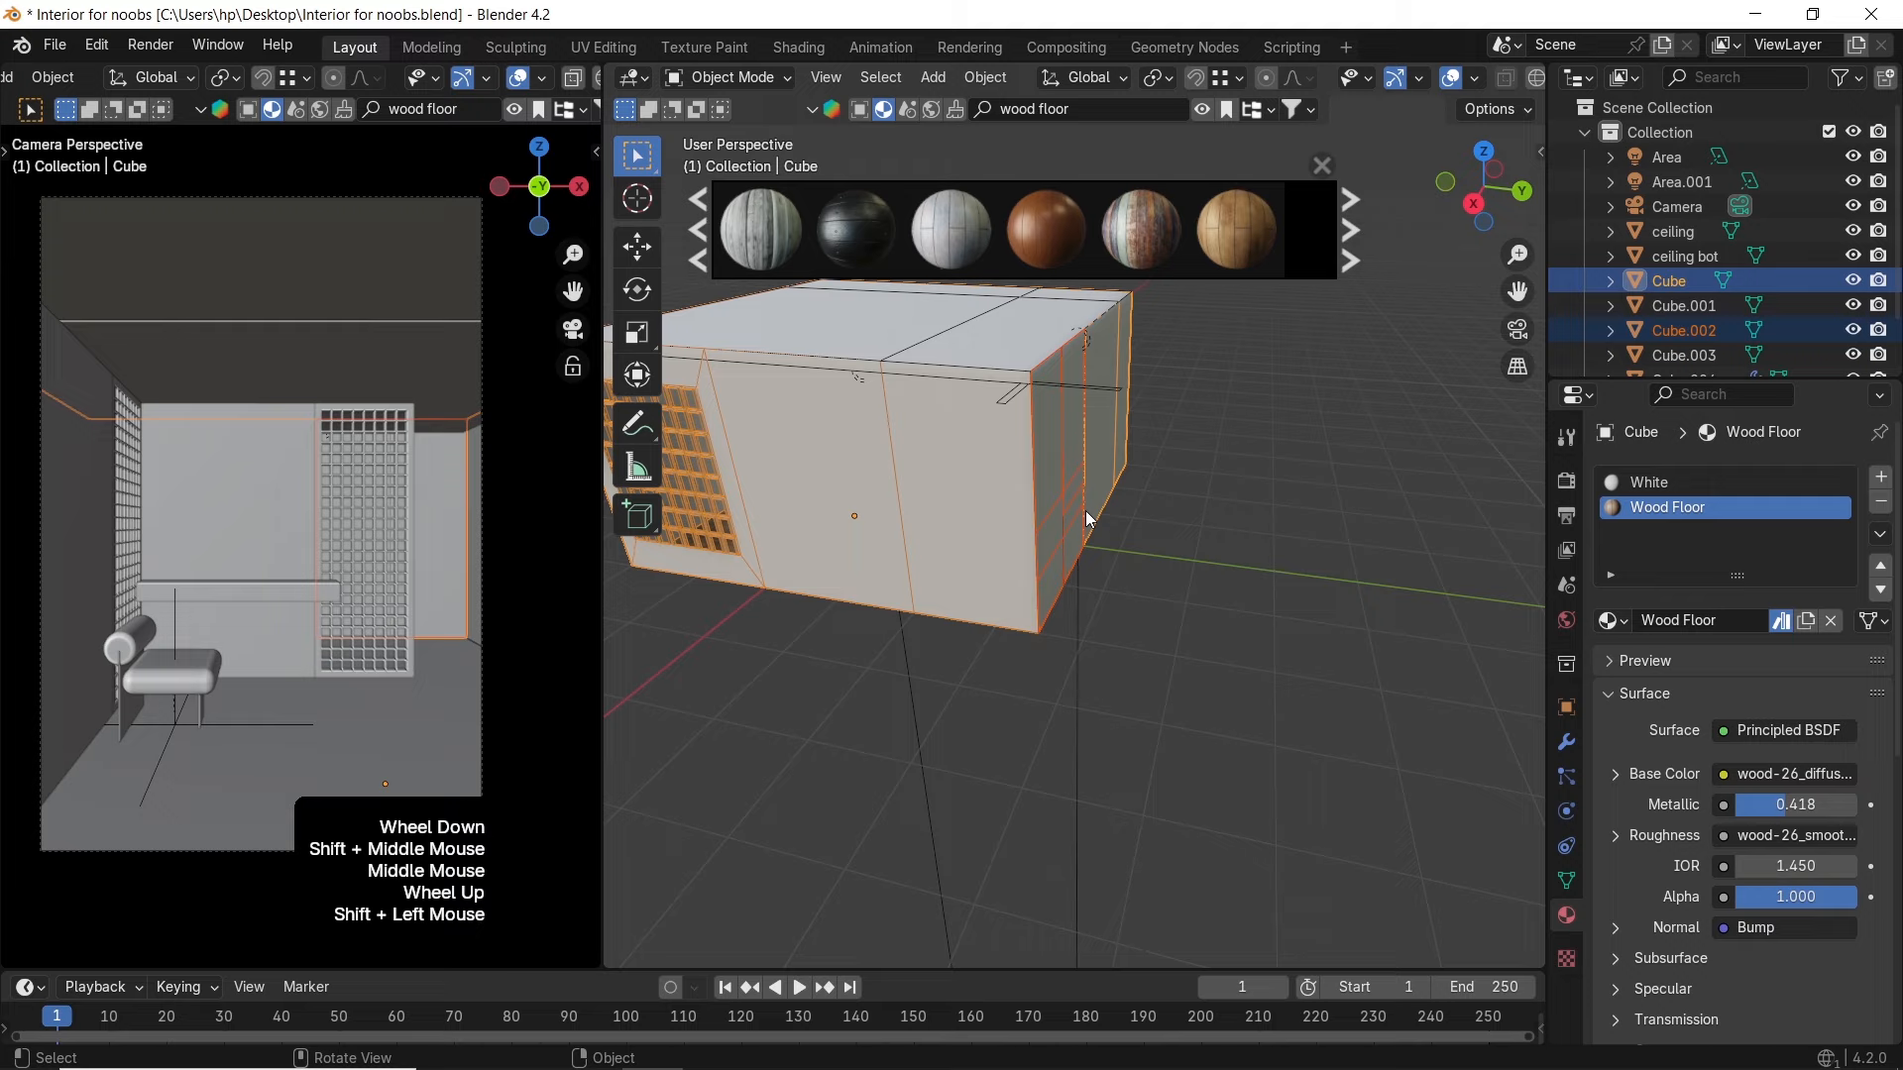
{"action": "key", "text": "ctrl"}
{"action": "middle_click_drag", "start_coordinate": [1038, 528], "coordinate": [1346, 491]}
{"action": "scroll", "coordinate": [1347, 492], "scroll_direction": "up", "scroll_amount": 4}
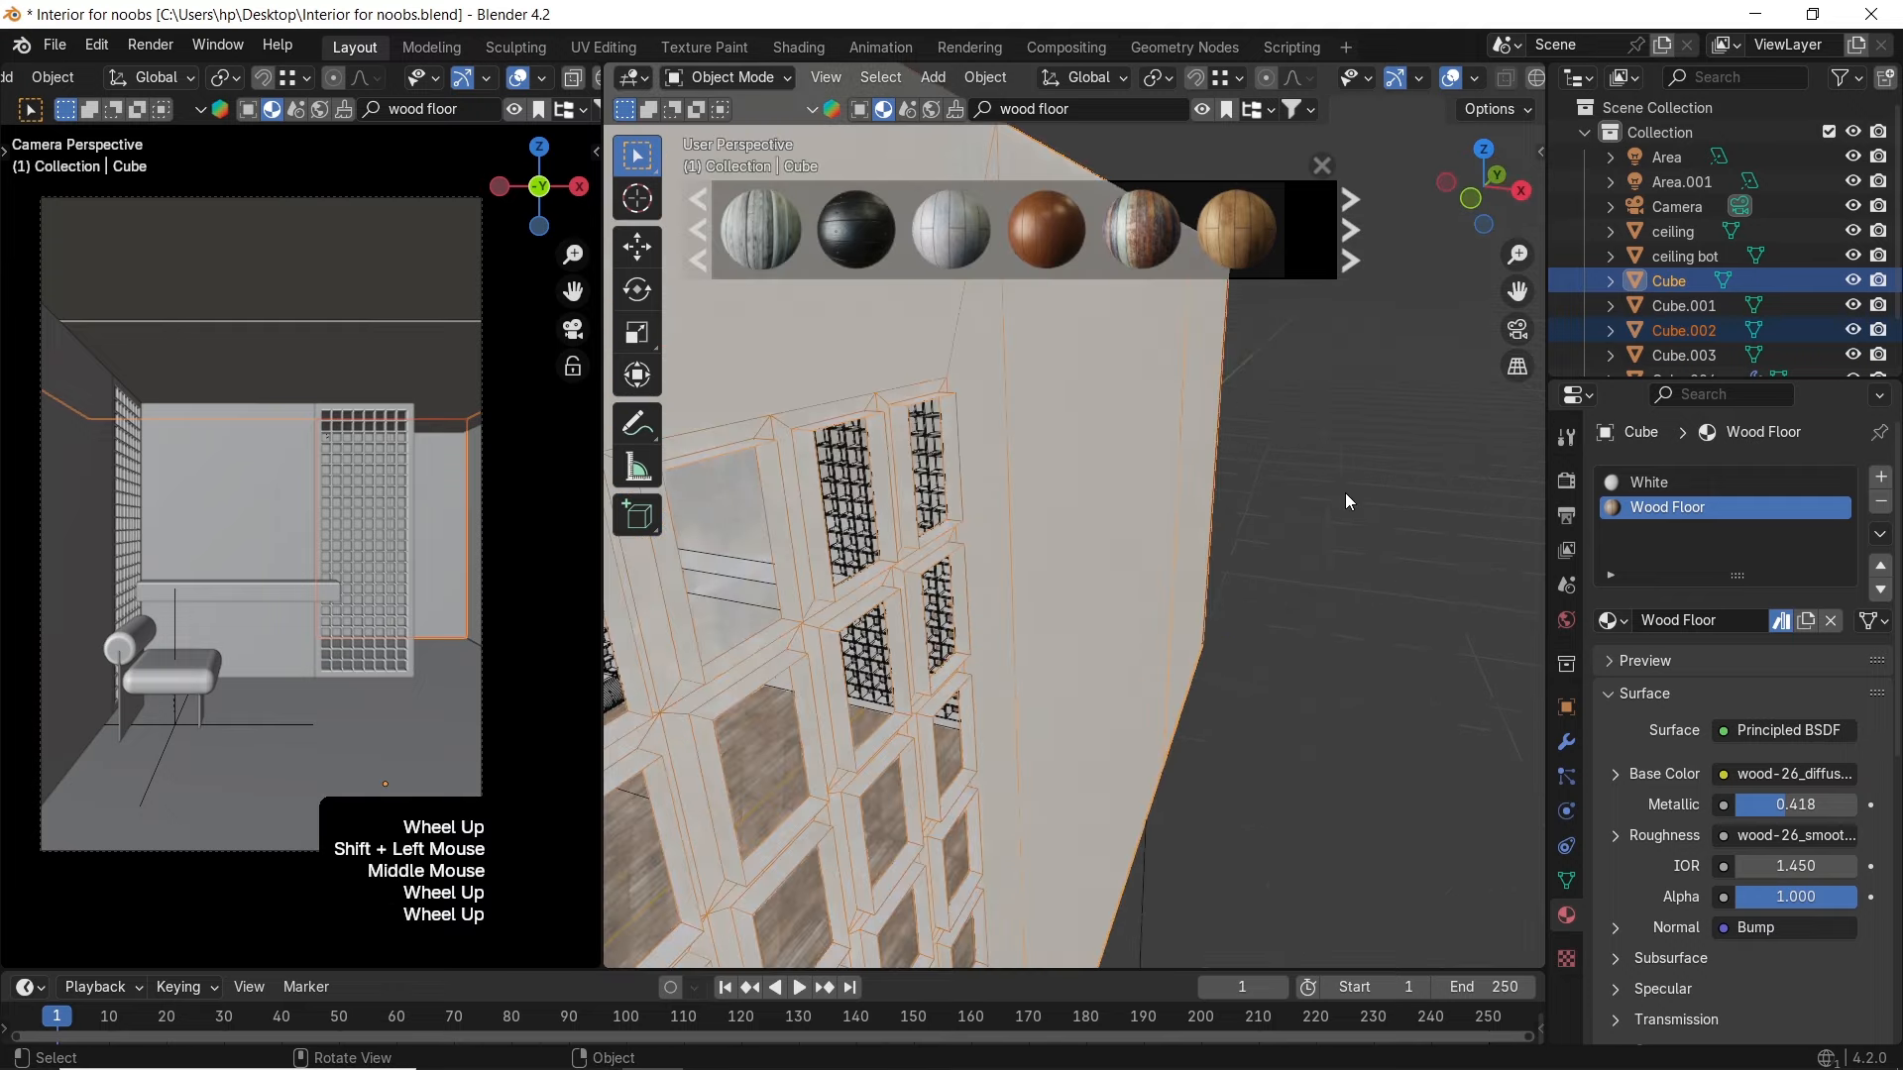
{"action": "middle_click_drag", "start_coordinate": [1181, 516], "coordinate": [1075, 538]}
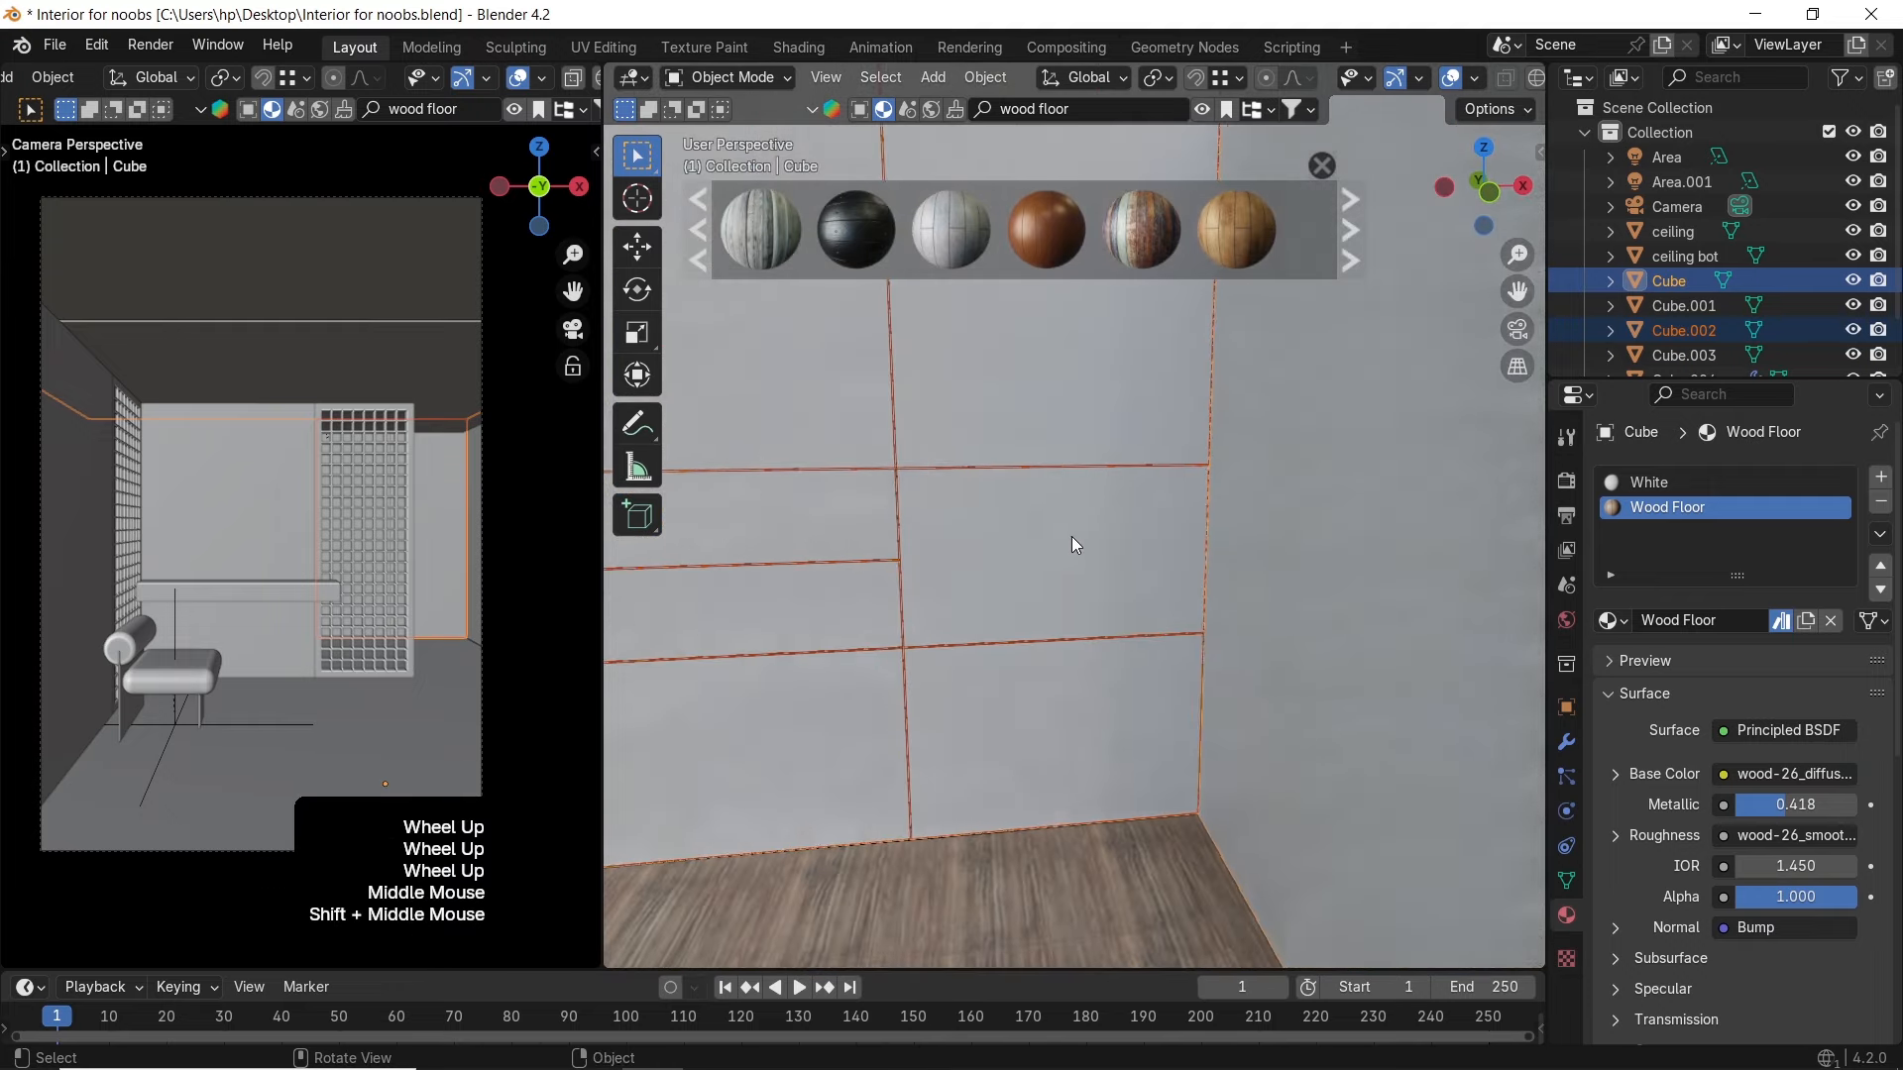
Select only the grooved panel wall behind the lattice and give it the existing White material
{"action": "left_click", "coordinate": [1071, 537]}
{"action": "left_click", "coordinate": [1360, 545]}
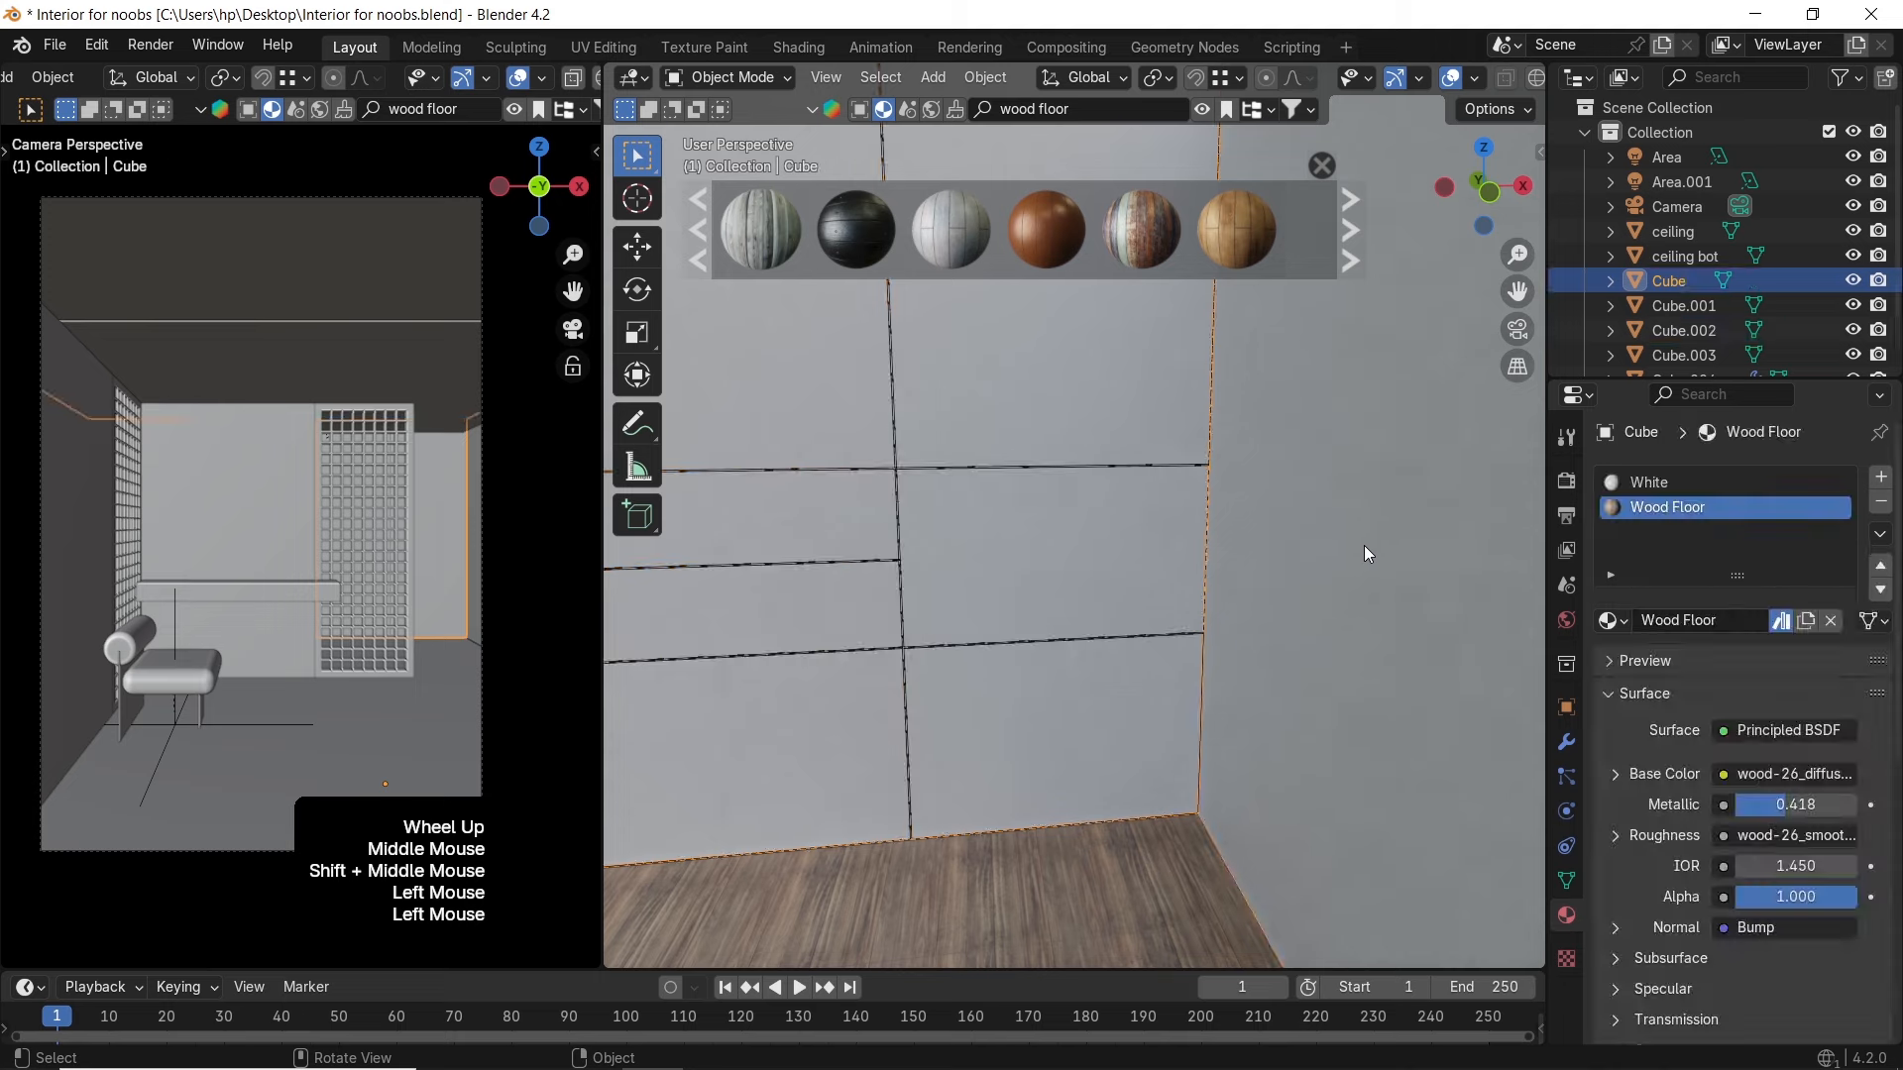
{"action": "left_click", "coordinate": [1075, 511]}
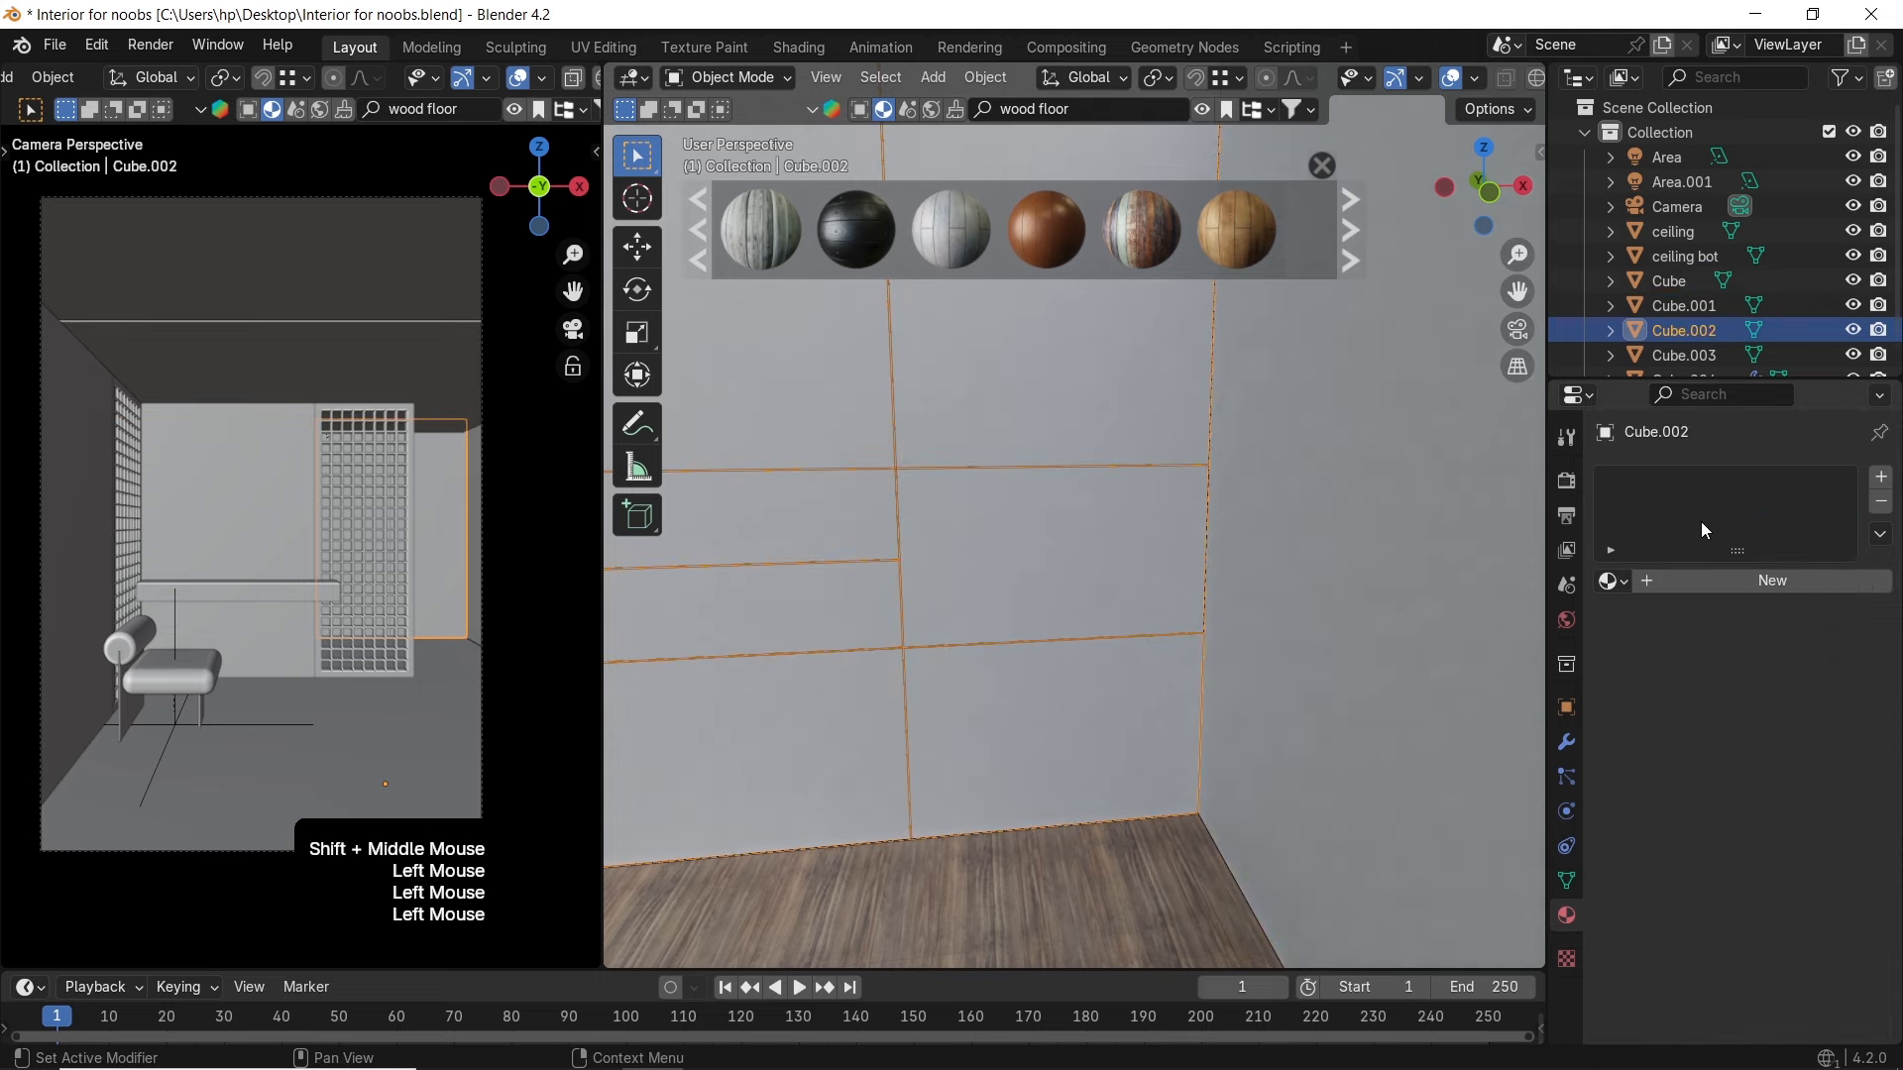
{"action": "left_click", "coordinate": [1612, 580]}
{"action": "left_click", "coordinate": [1437, 667]}
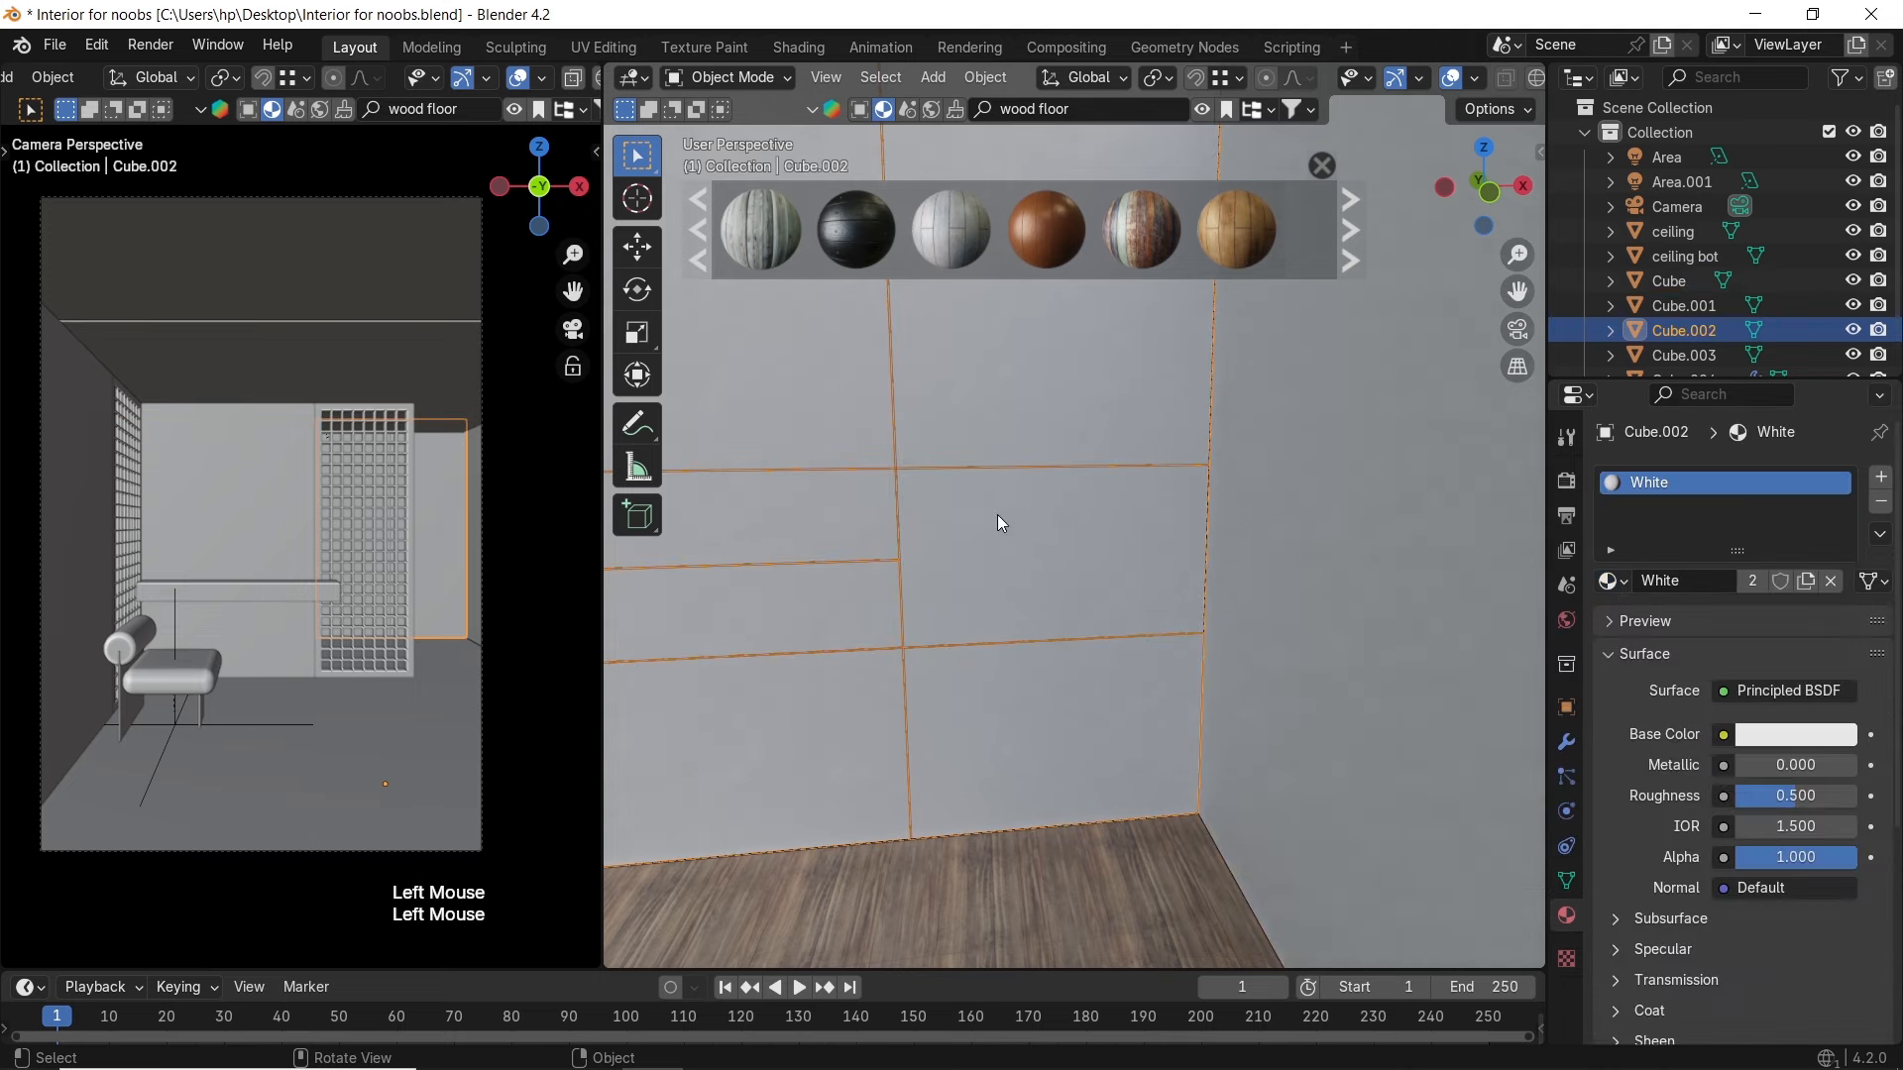
In Edit Mode, add a second material slot with a new material named Black and assign it to the panel wall's selected groove faces
{"action": "middle_click_drag", "start_coordinate": [1015, 520], "coordinate": [1168, 568], "text": "shift"}
{"action": "scroll", "coordinate": [1172, 563], "scroll_direction": "up", "scroll_amount": 6}
{"action": "key", "text": "Tab"}
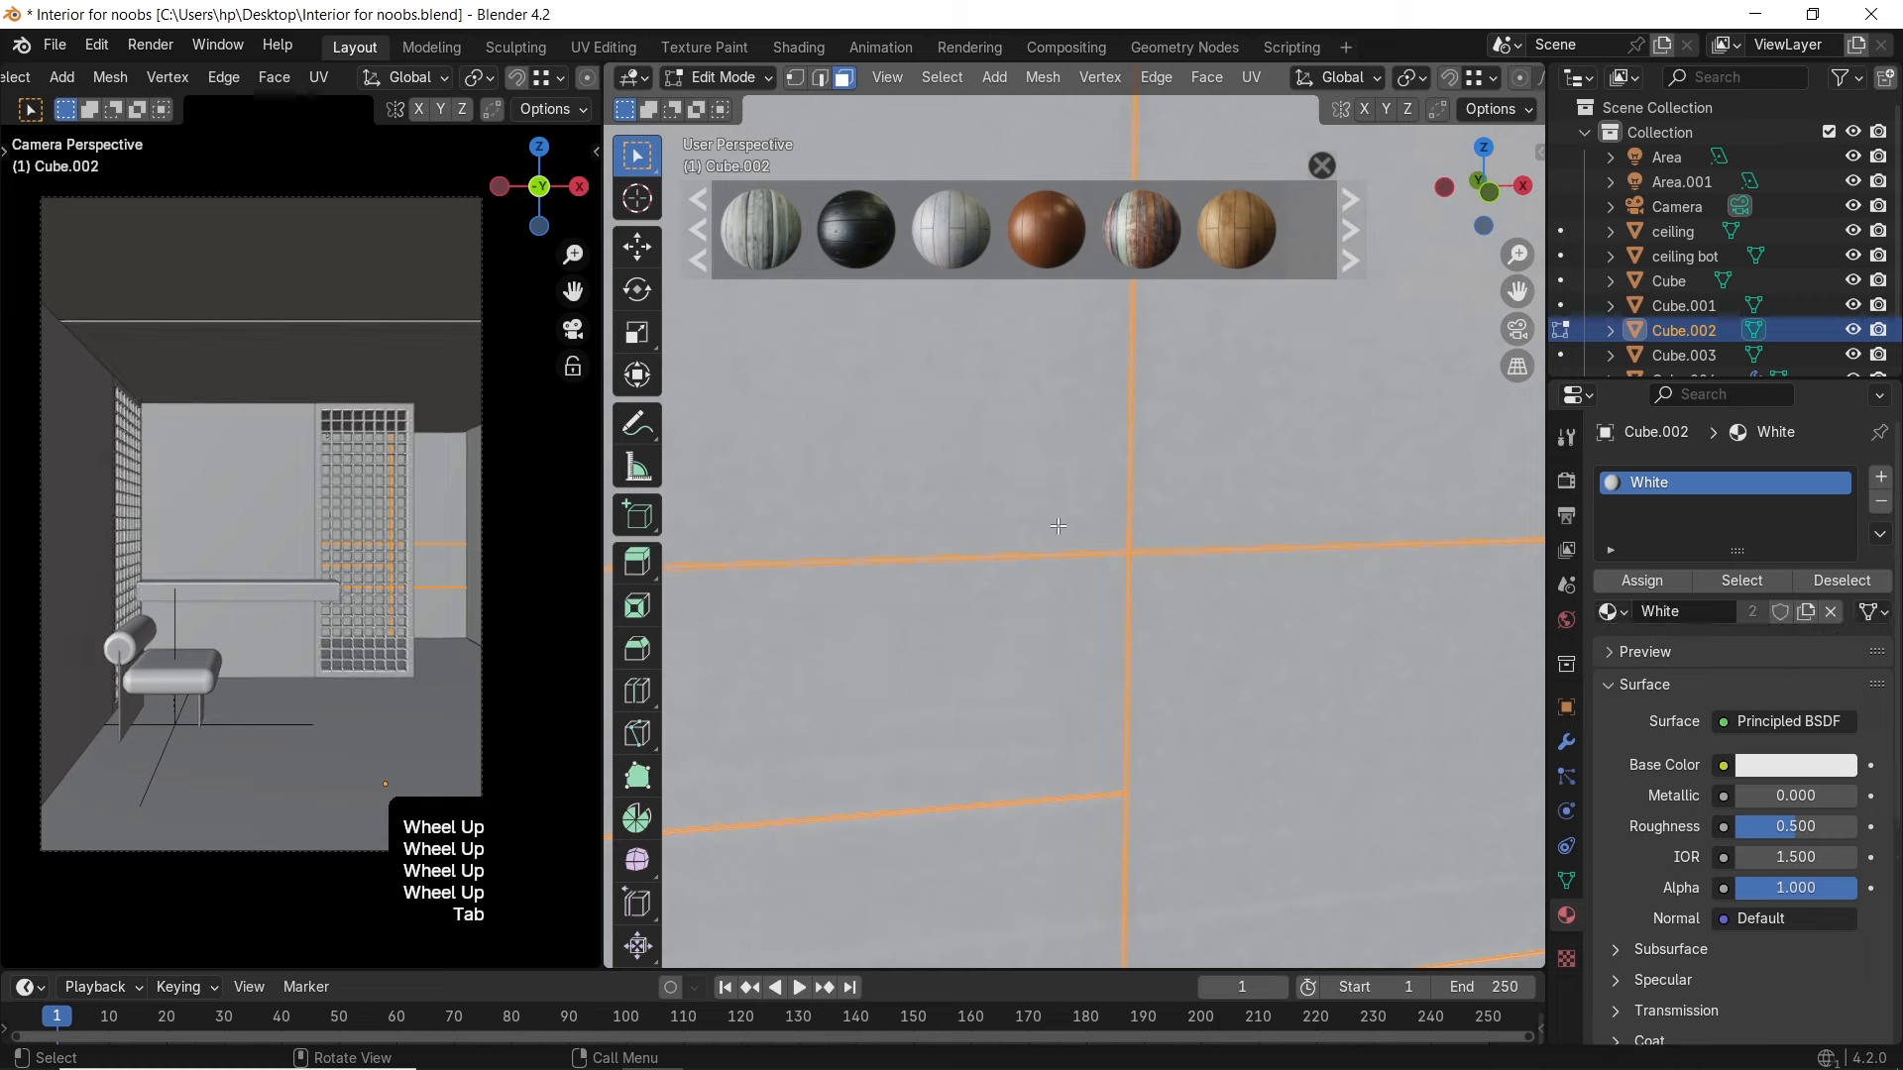
{"action": "left_click", "coordinate": [1881, 479]}
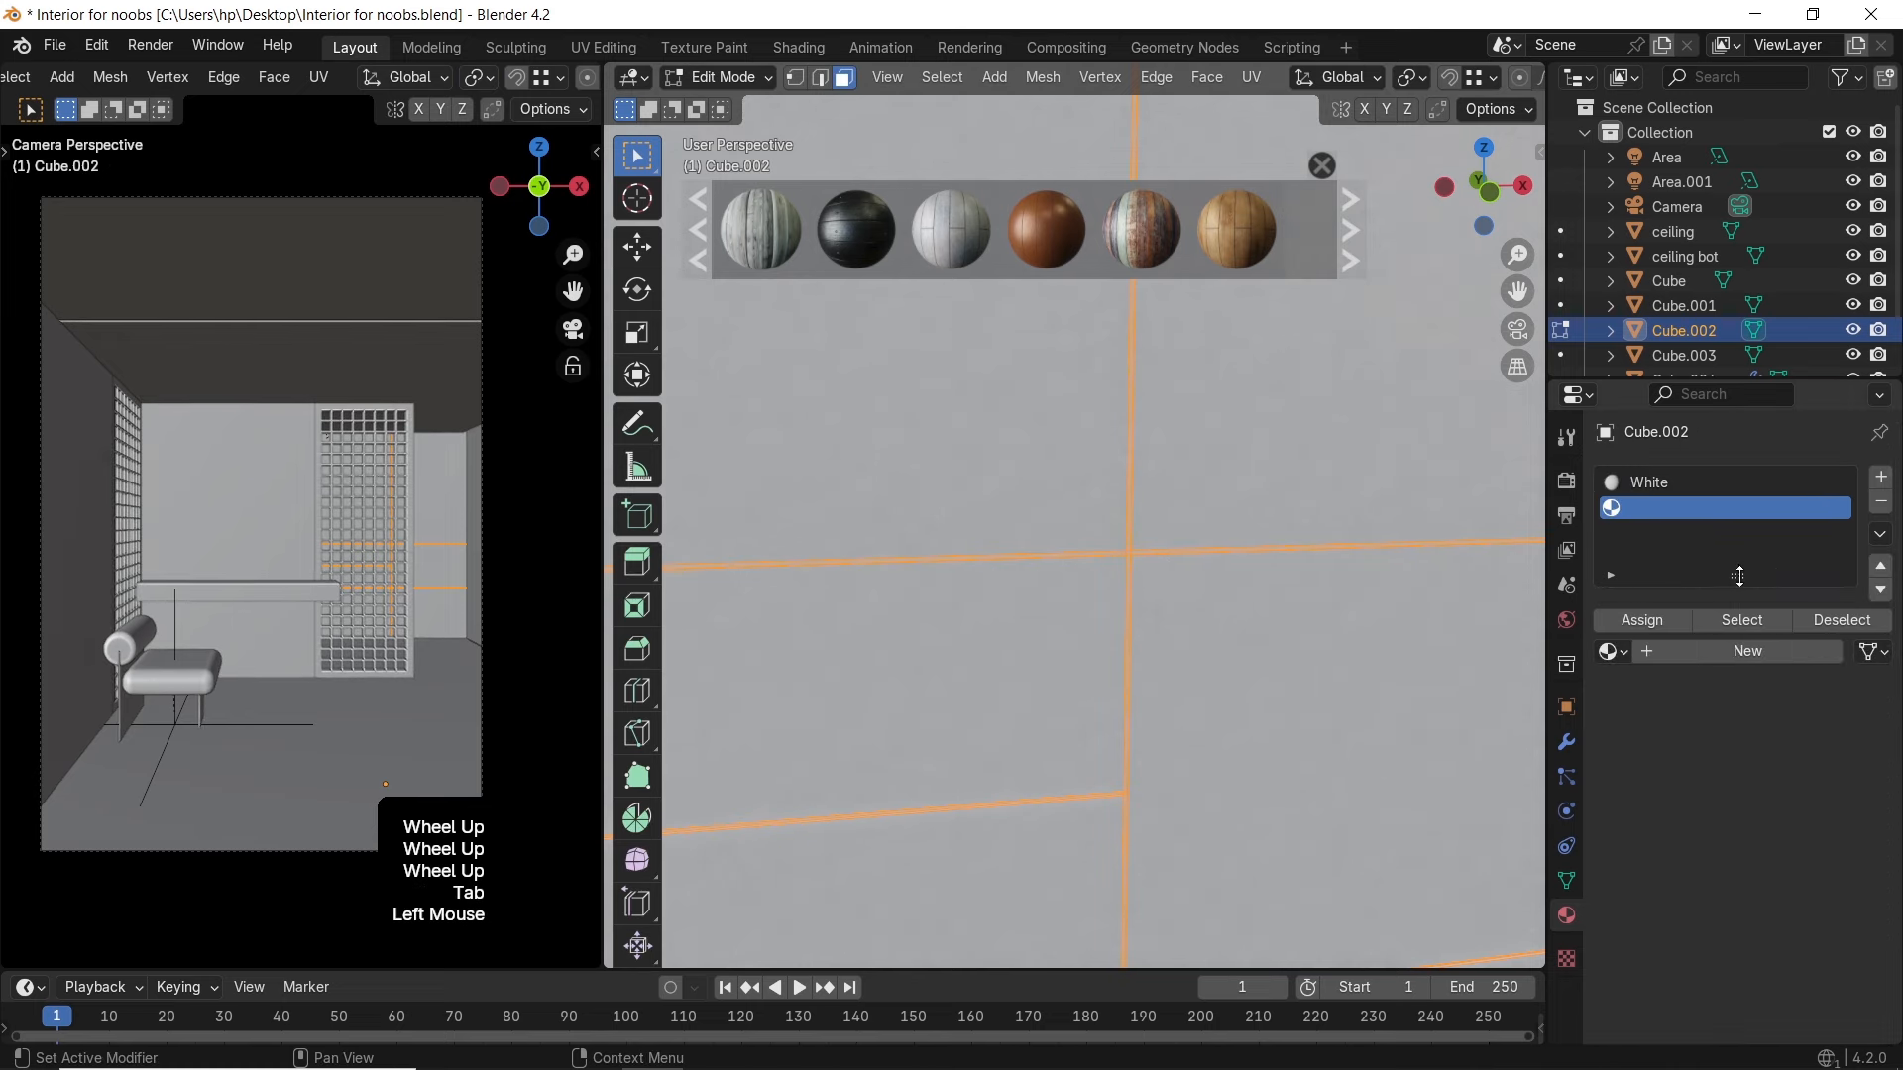
{"action": "left_click", "coordinate": [1674, 646]}
{"action": "left_click", "coordinate": [1664, 626]}
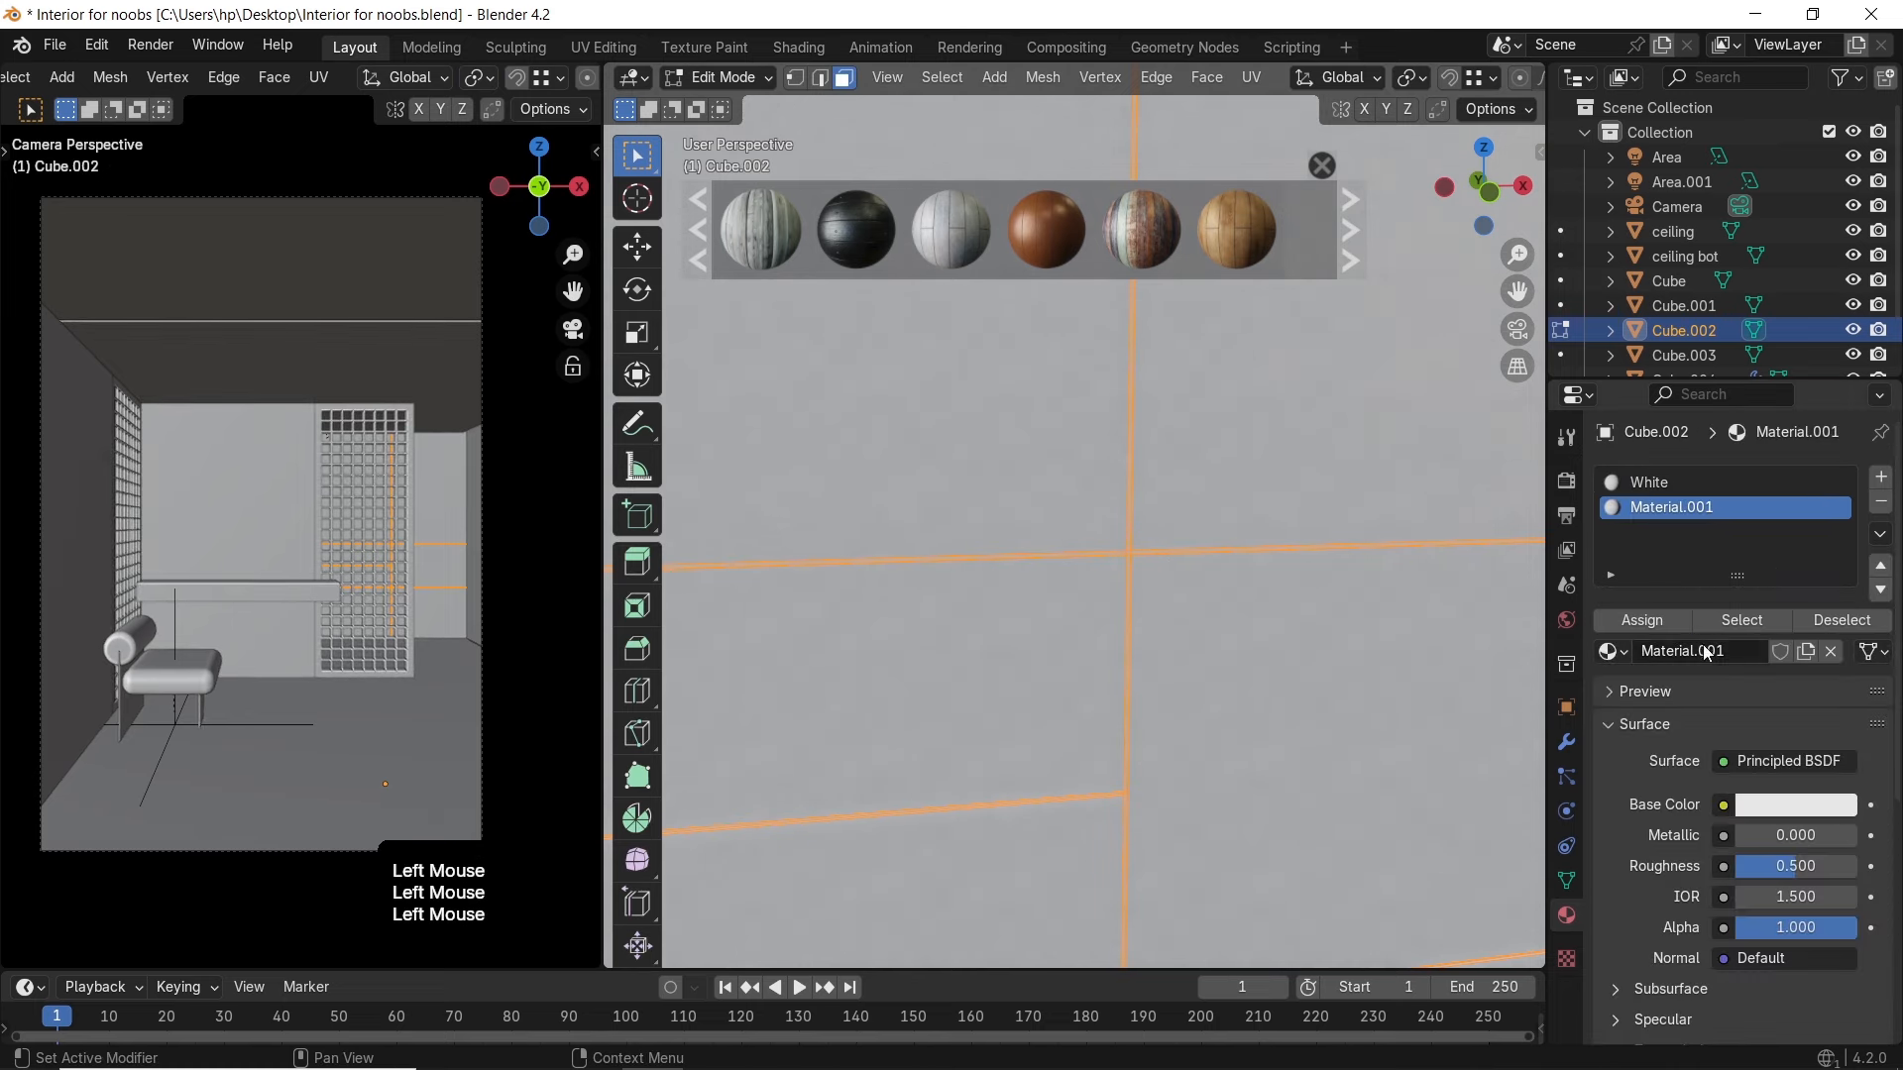
{"action": "left_click", "coordinate": [1709, 647]}
{"action": "type", "text": "Bl"}
Set the Black material's base color value to about 0.026, metallic to 0.7 and roughness to 0.3, and return to Object Mode
{"action": "left_click", "coordinate": [1801, 806]}
{"action": "left_click", "coordinate": [1834, 594]}
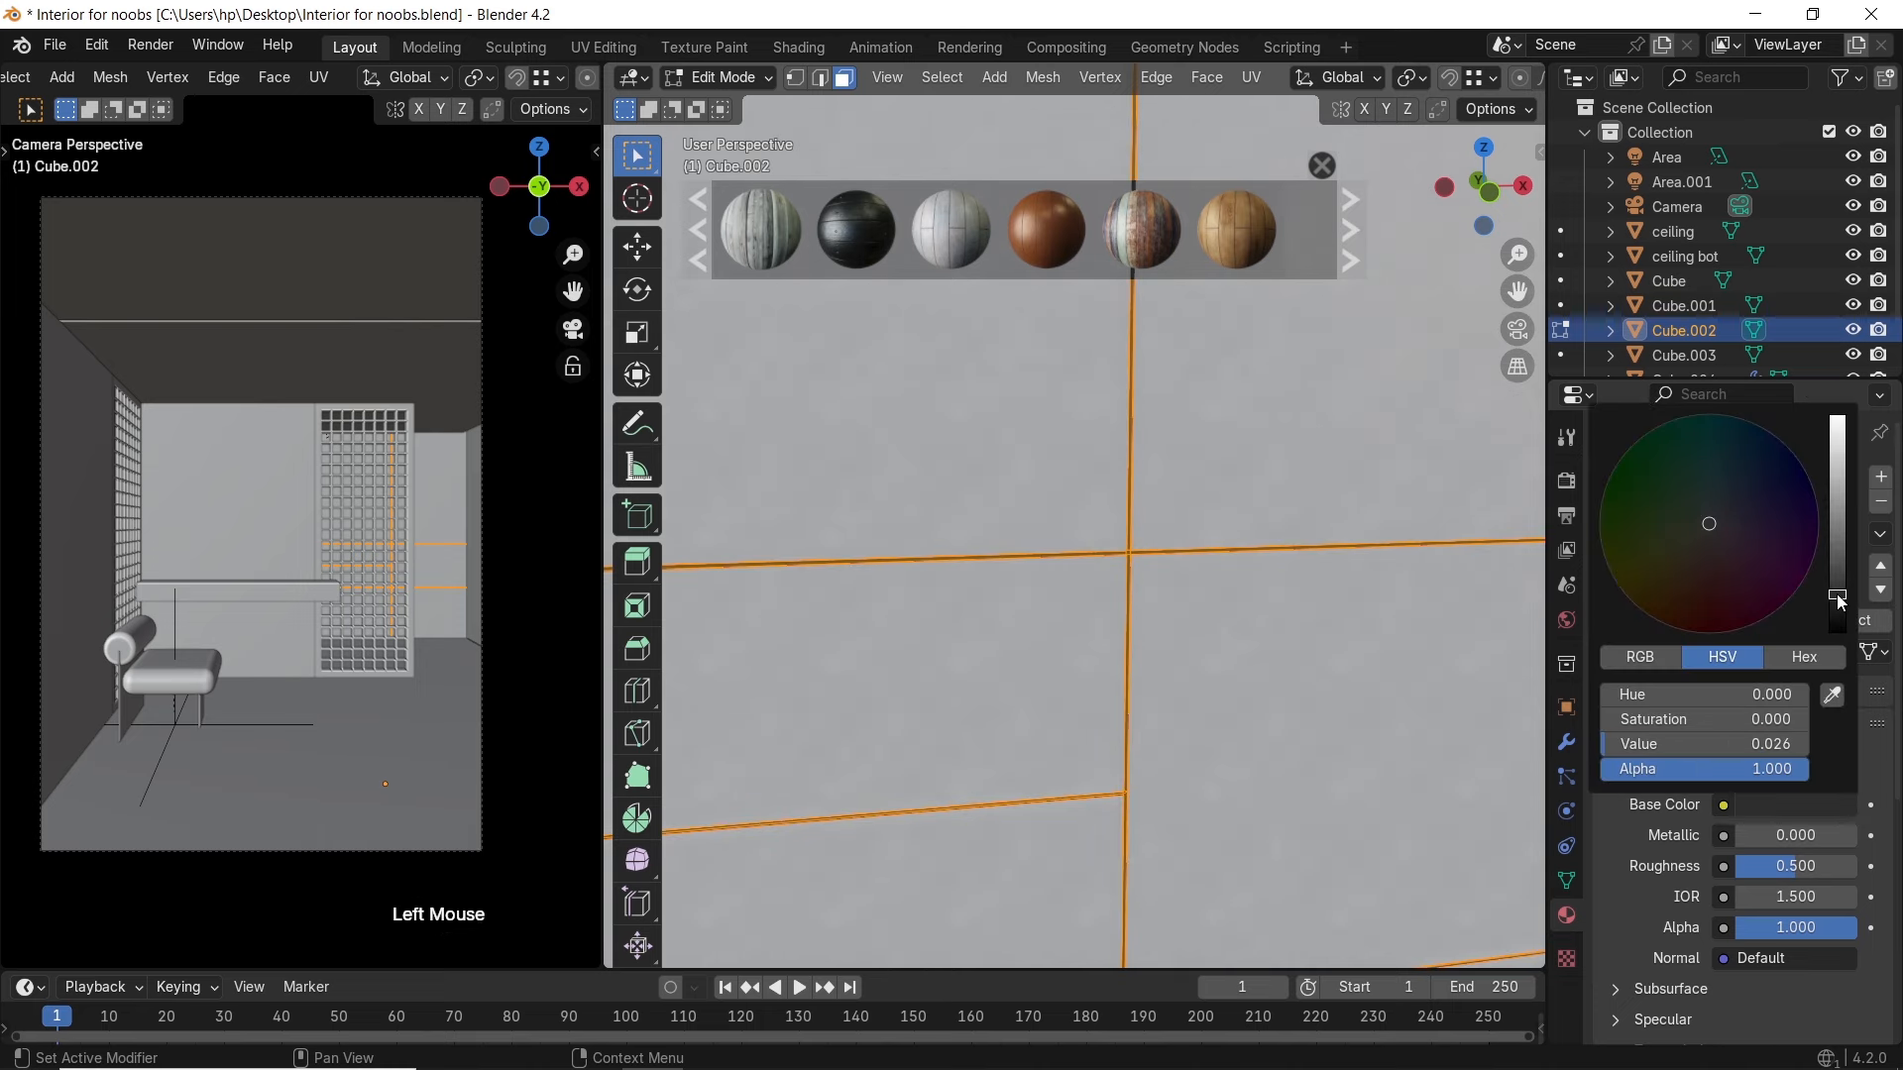
{"action": "left_click", "coordinate": [1787, 841]}
{"action": "type", "text": "0.7"}
{"action": "key", "text": "Return"}
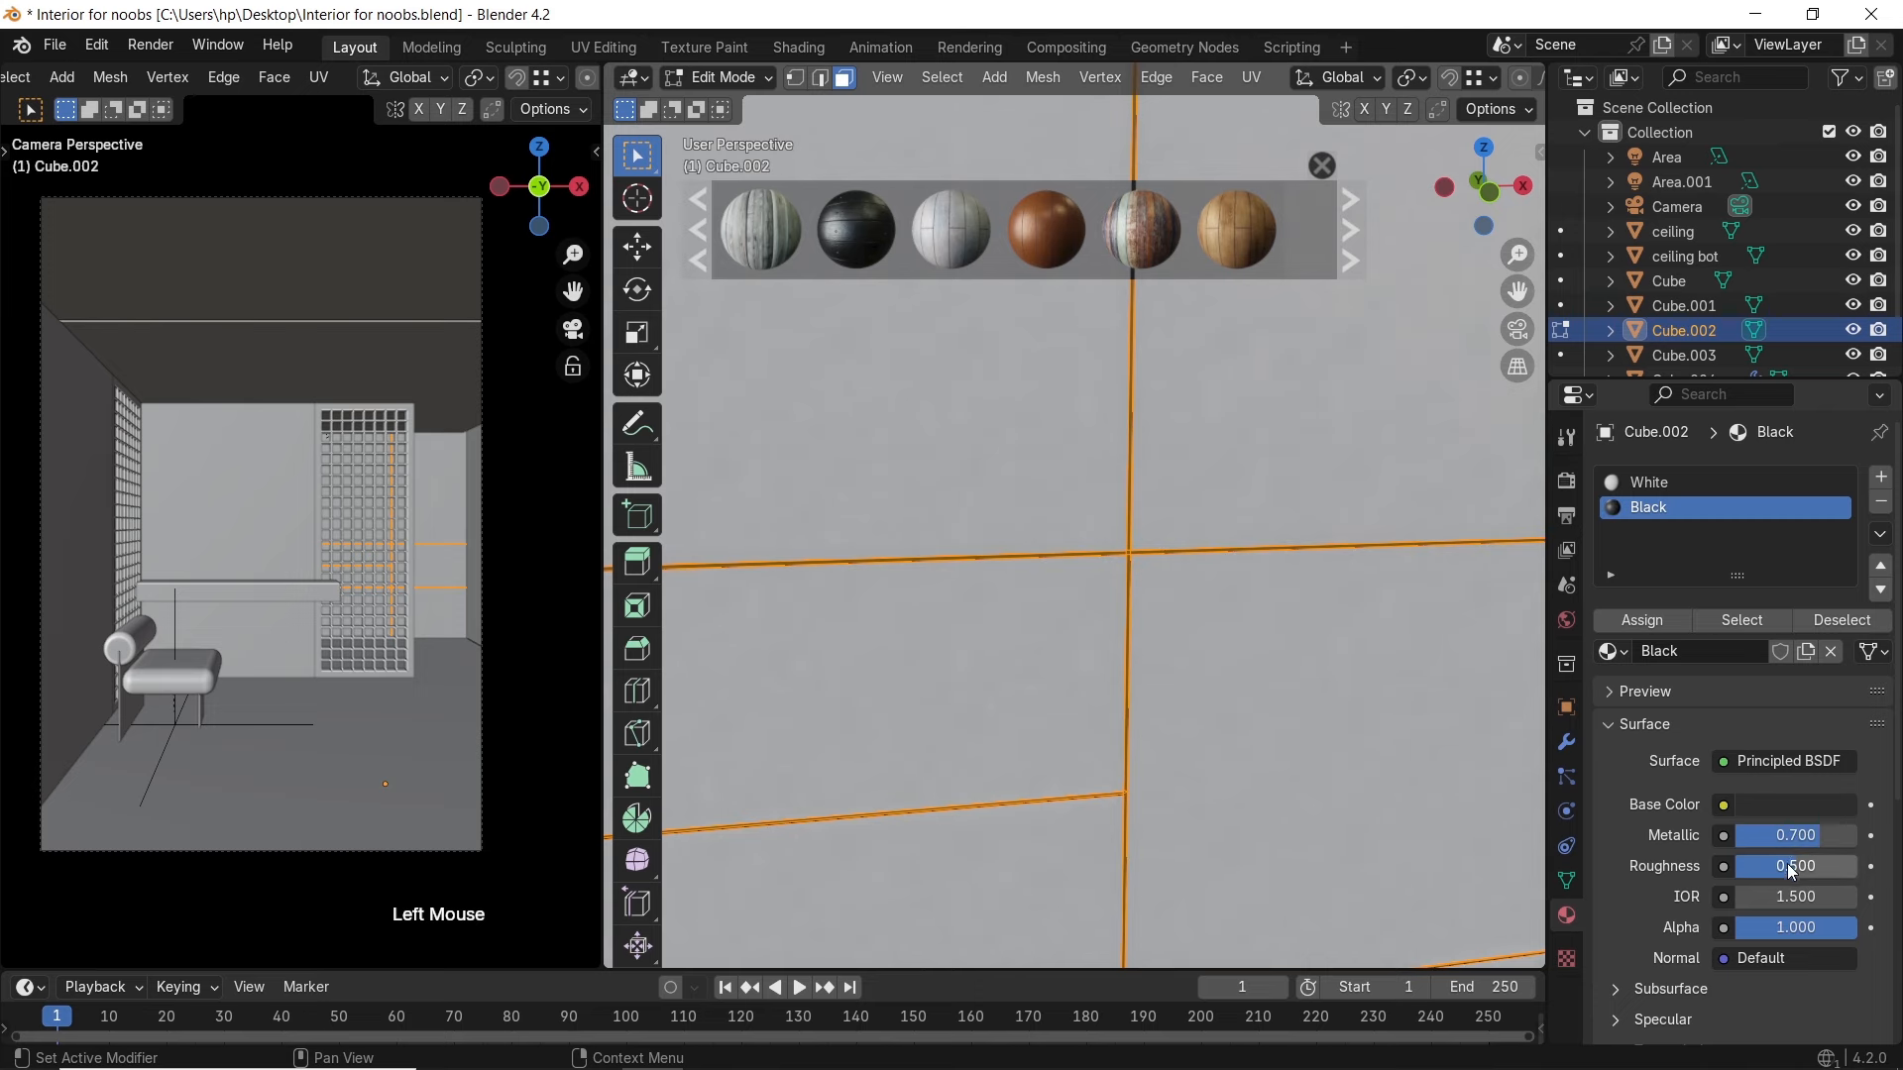
{"action": "left_click", "coordinate": [1787, 865]}
{"action": "key", "text": "Tab"}
{"action": "scroll", "coordinate": [1158, 543], "scroll_direction": "down", "scroll_amount": 3}
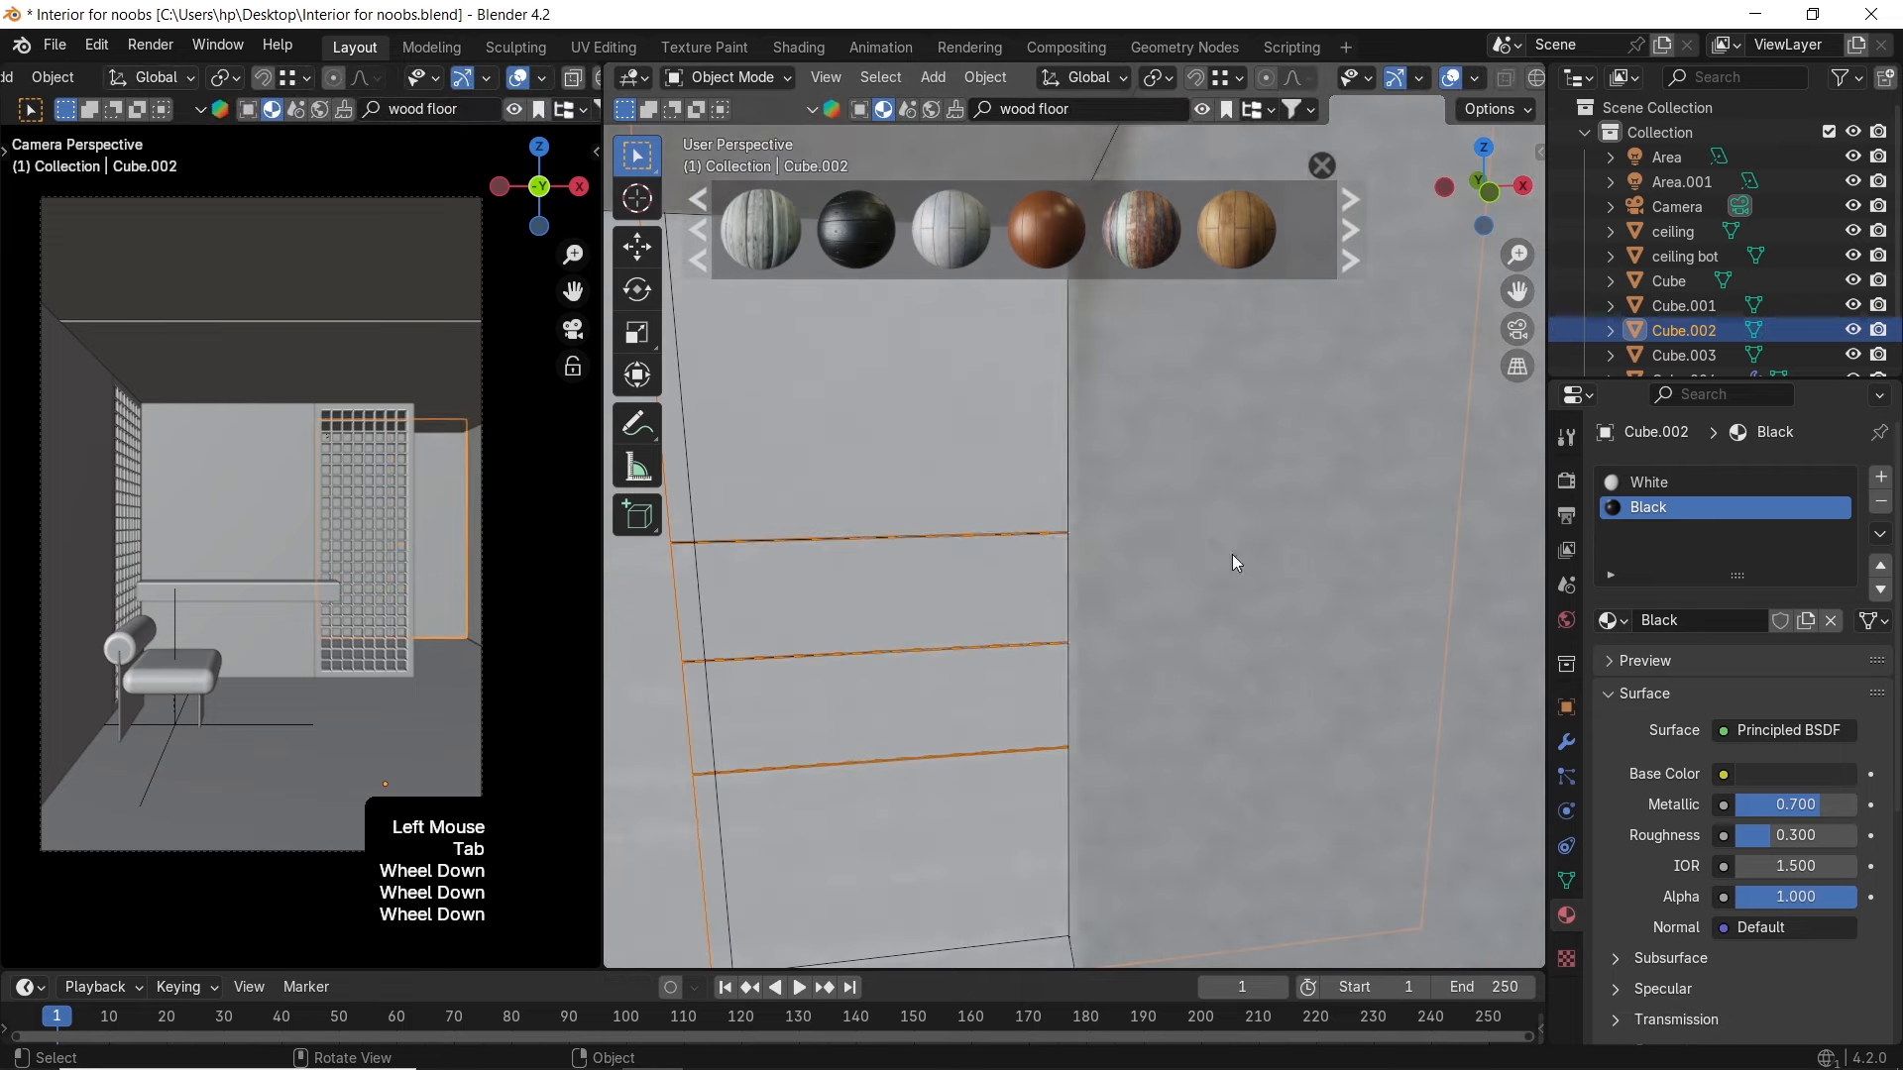
Join the grooved panel wall into the room box and preview the camera view with rendered shading
{"action": "left_click", "coordinate": [988, 496]}
{"action": "middle_click_drag", "start_coordinate": [988, 496], "coordinate": [1048, 484]}
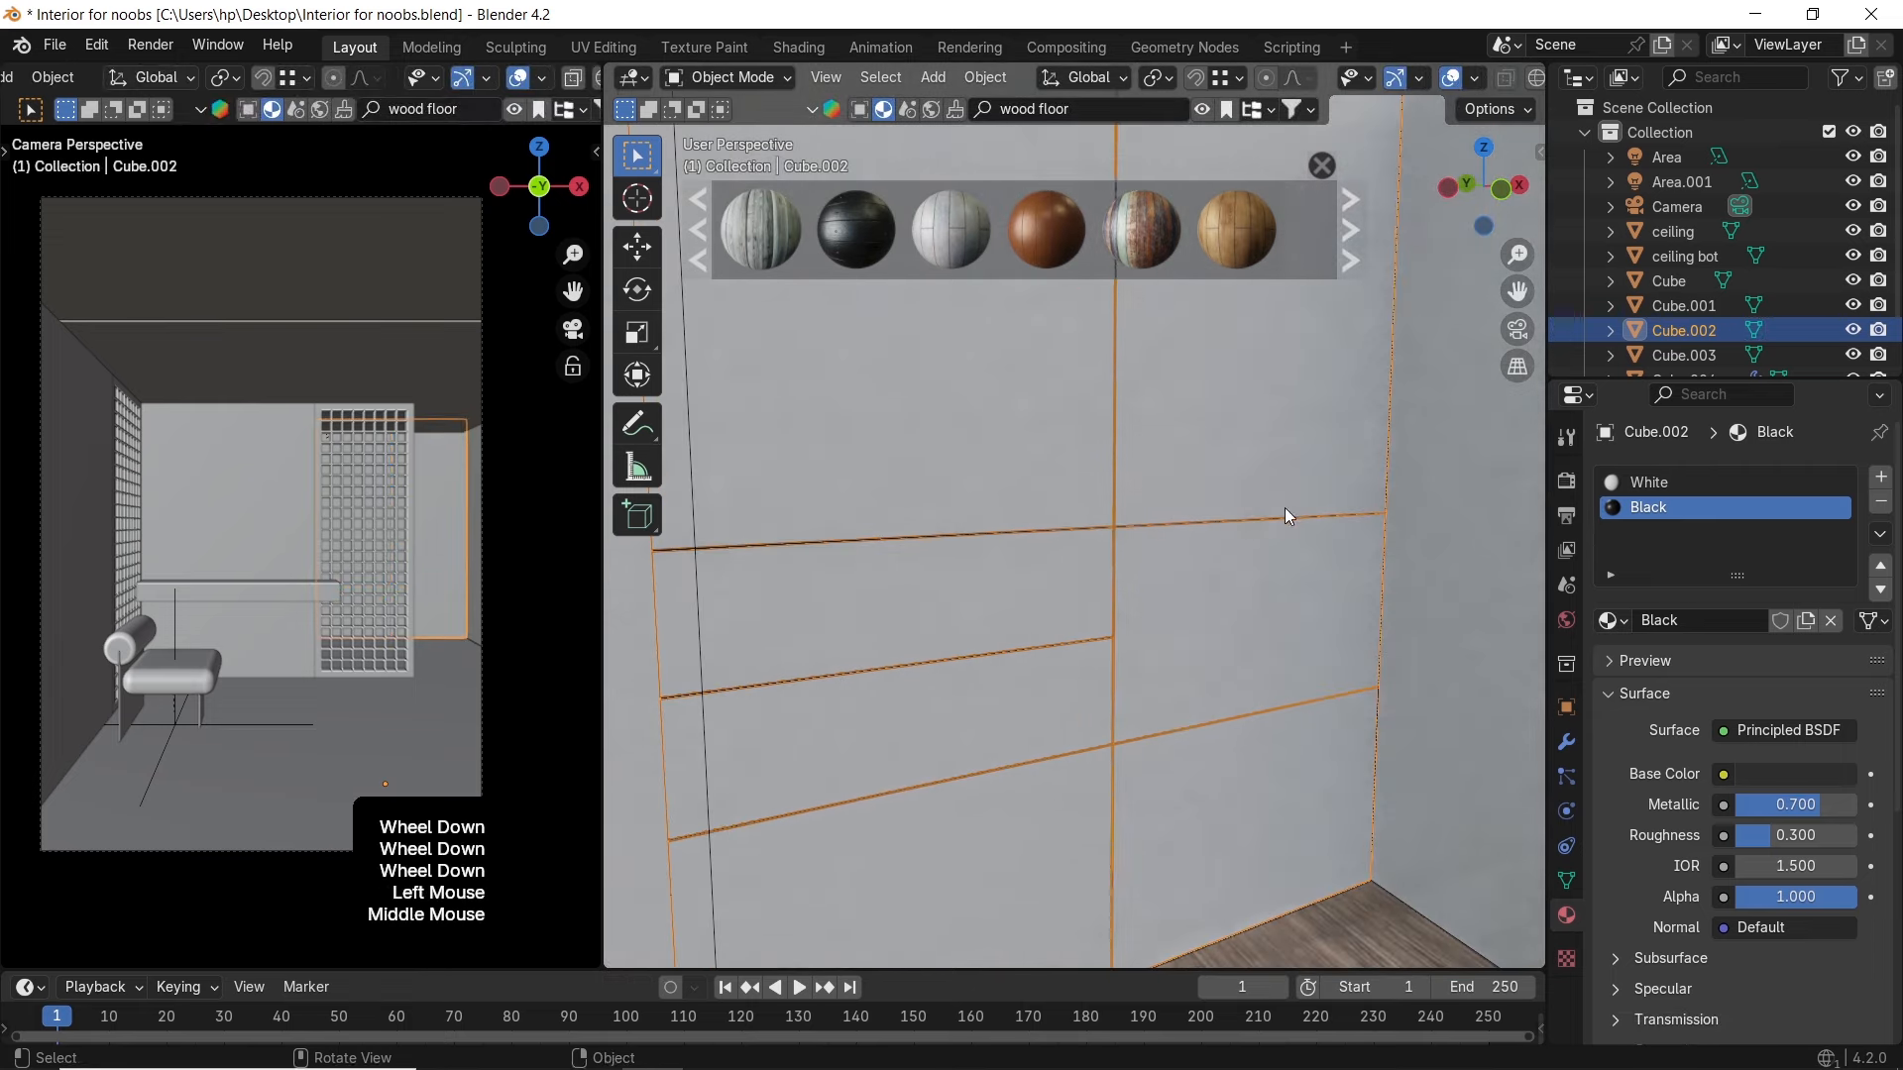
{"action": "middle_click_drag", "start_coordinate": [1285, 508], "coordinate": [1294, 515], "text": "shift"}
{"action": "scroll", "coordinate": [1318, 525], "scroll_direction": "up", "scroll_amount": 2}
{"action": "left_click", "coordinate": [1411, 513], "text": "shift"}
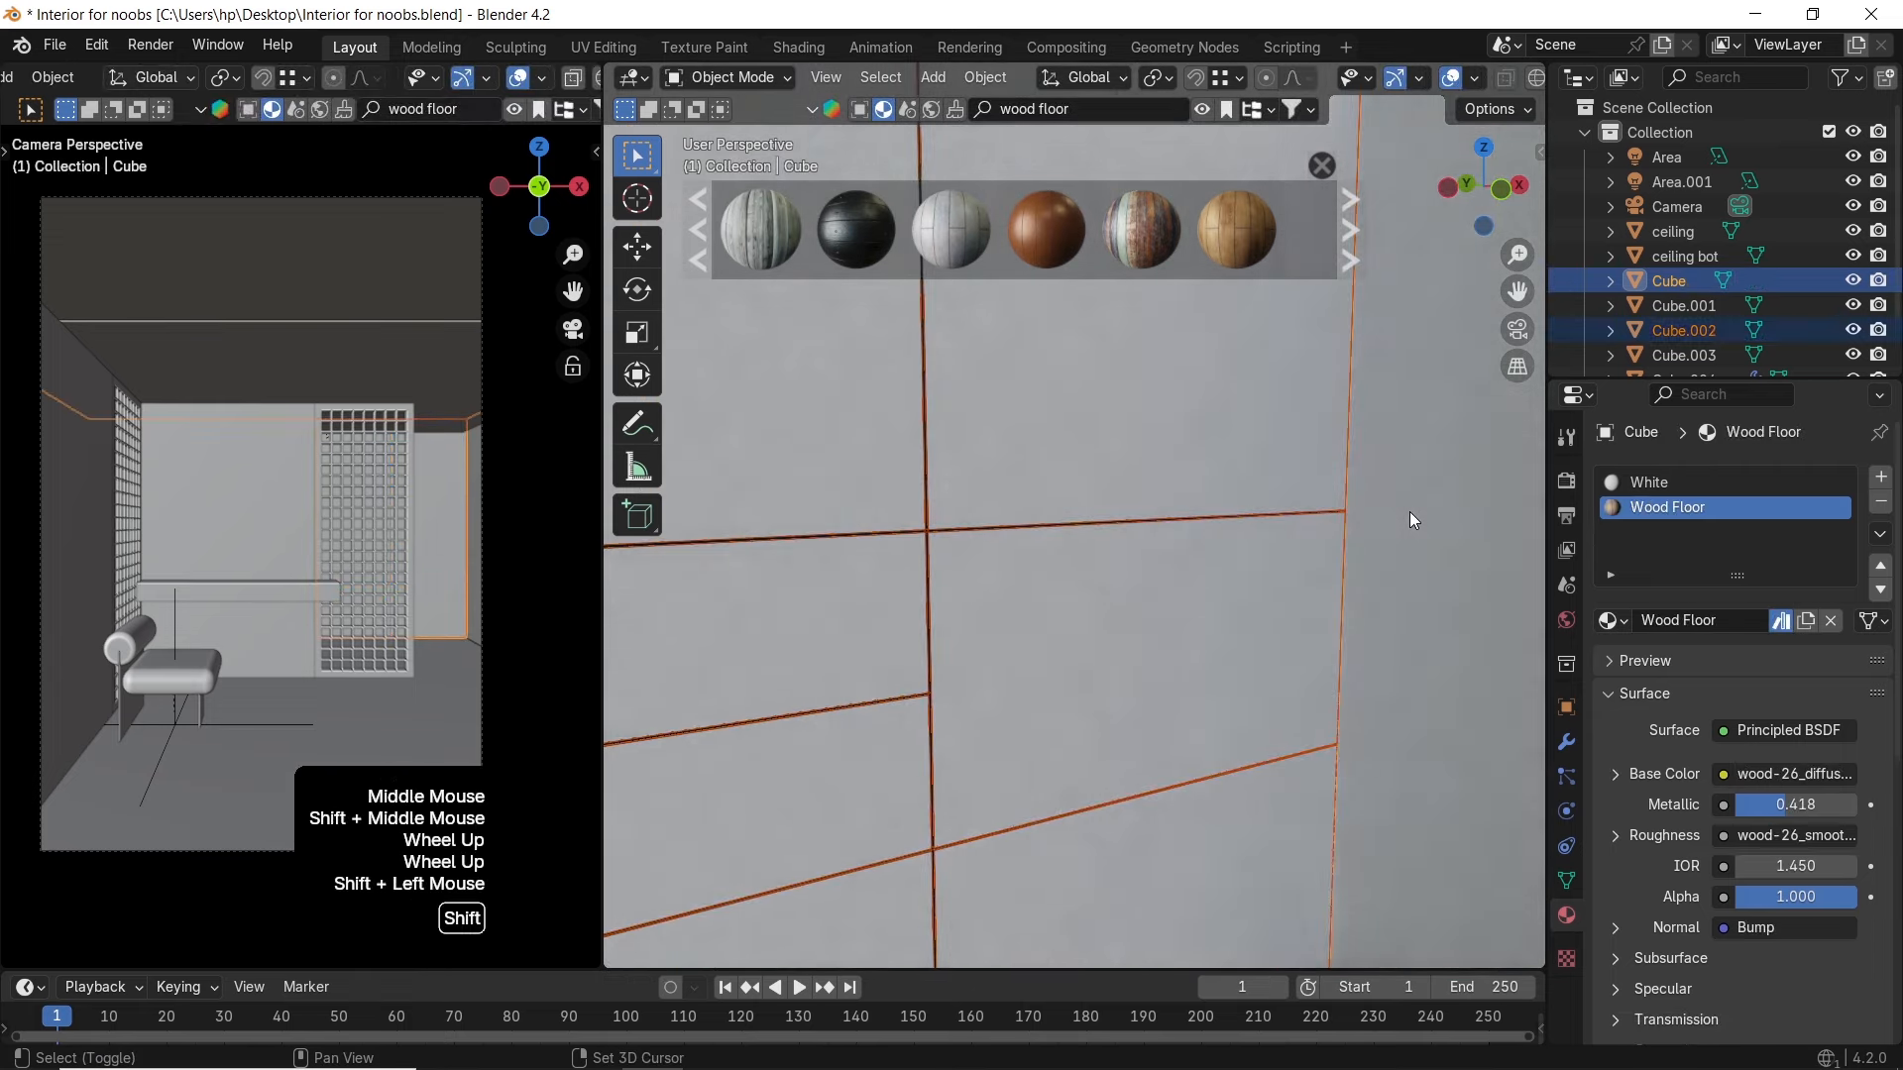
{"action": "key", "text": "ctrl+j"}
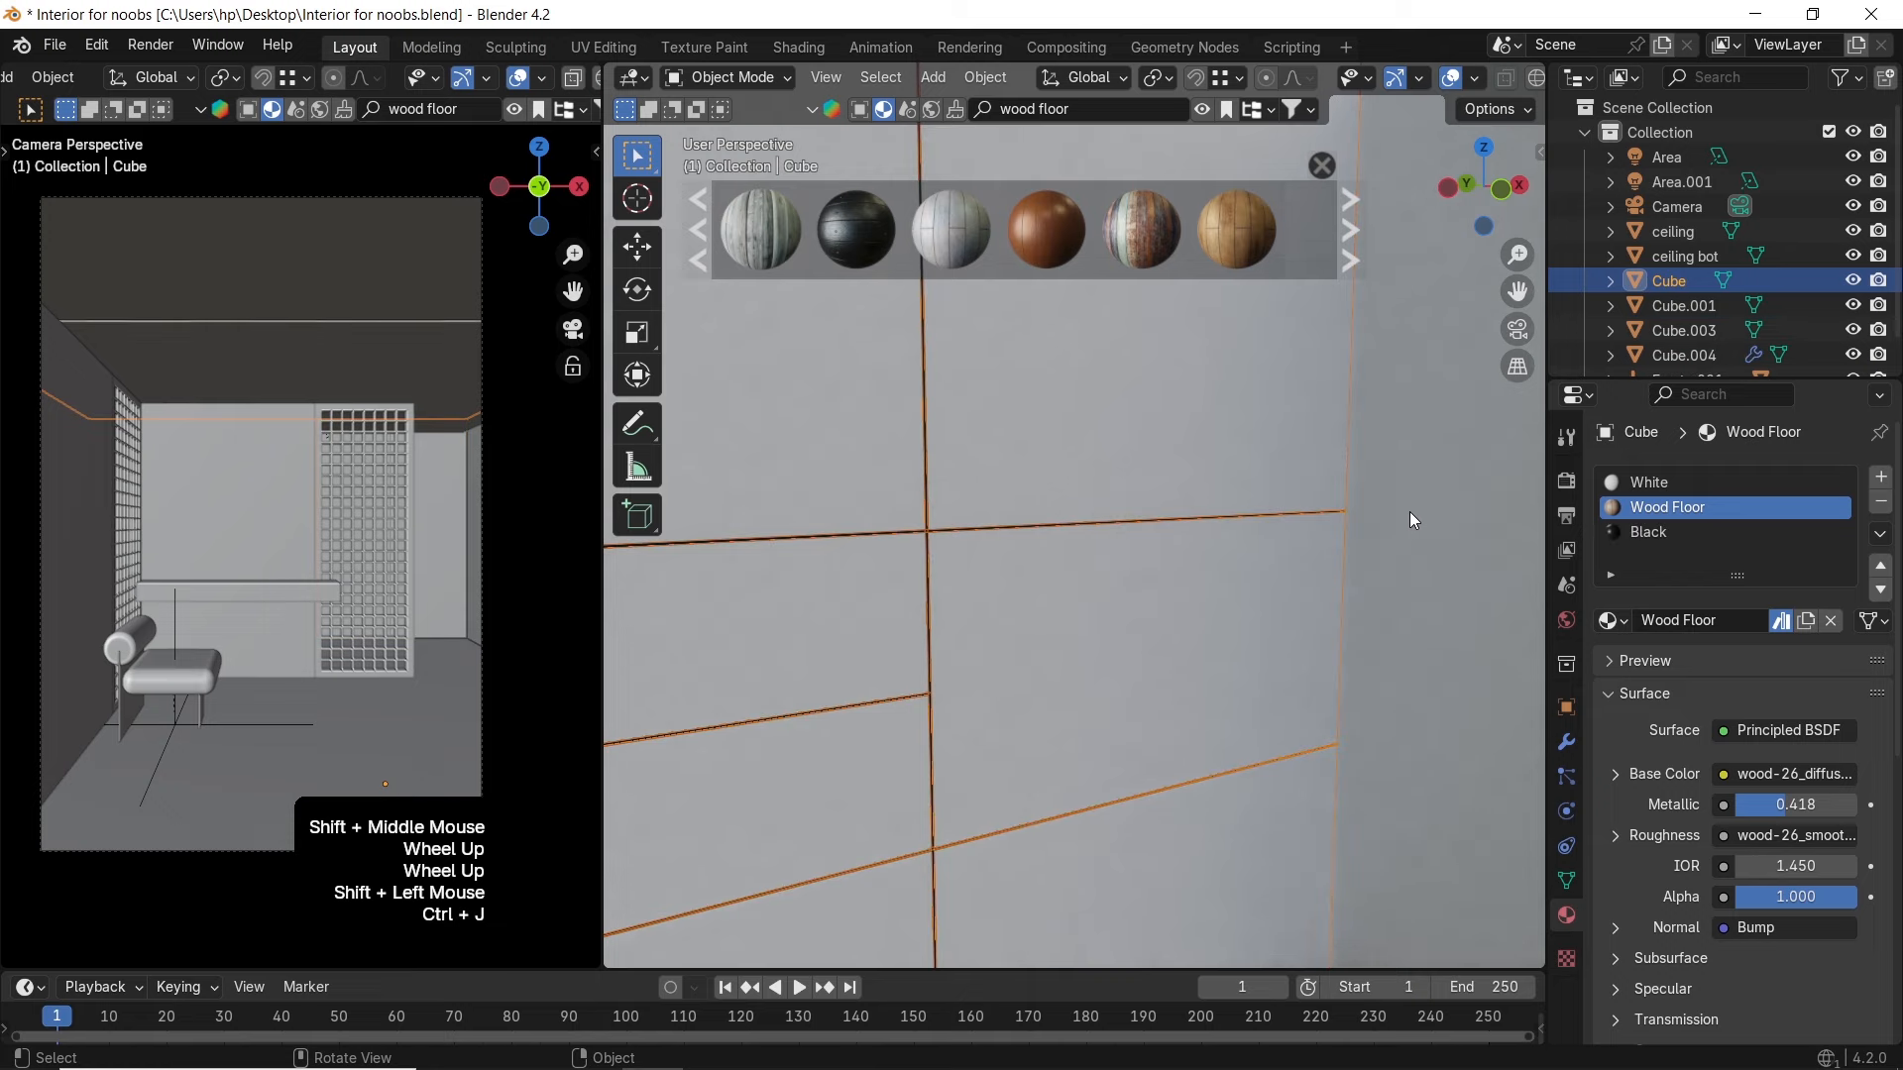
{"action": "middle_click_drag", "start_coordinate": [1388, 510], "coordinate": [1338, 516]}
{"action": "scroll", "coordinate": [1338, 516], "scroll_direction": "up", "scroll_amount": 1}
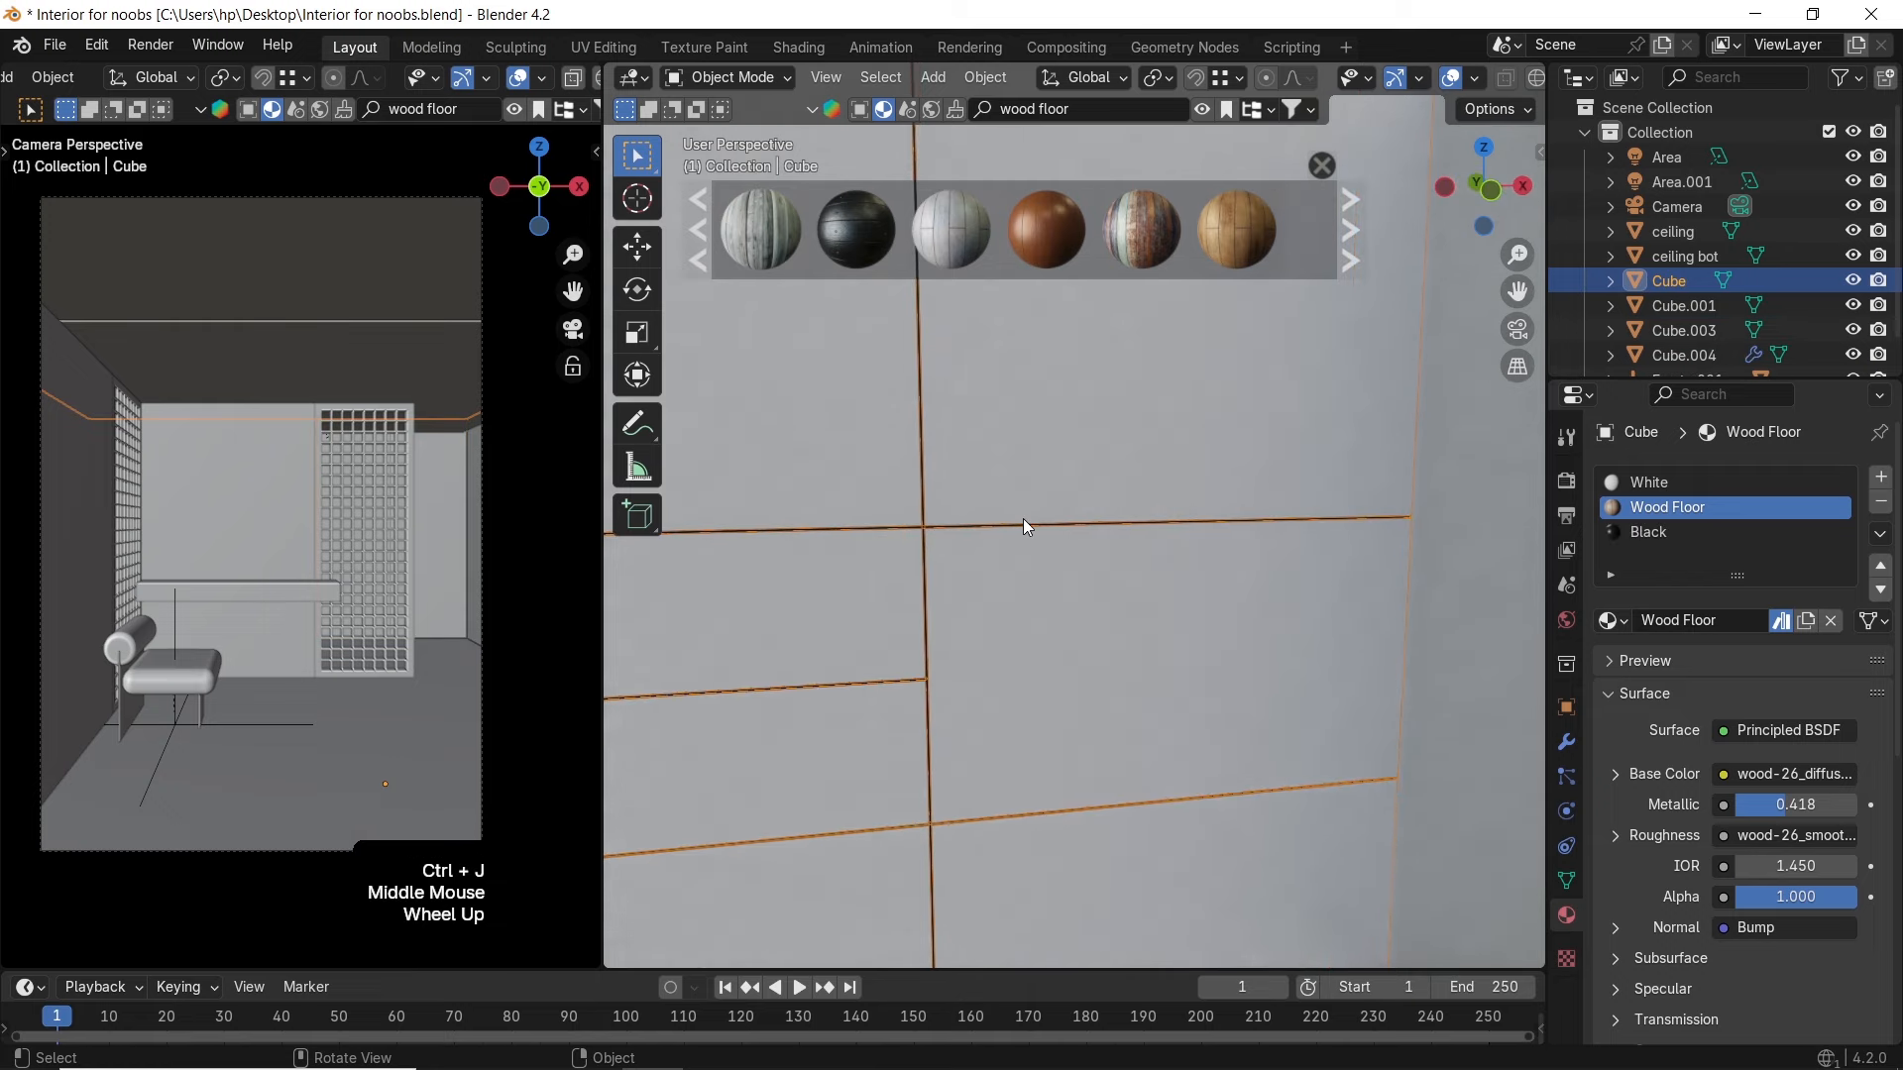
{"action": "key", "text": "z"}
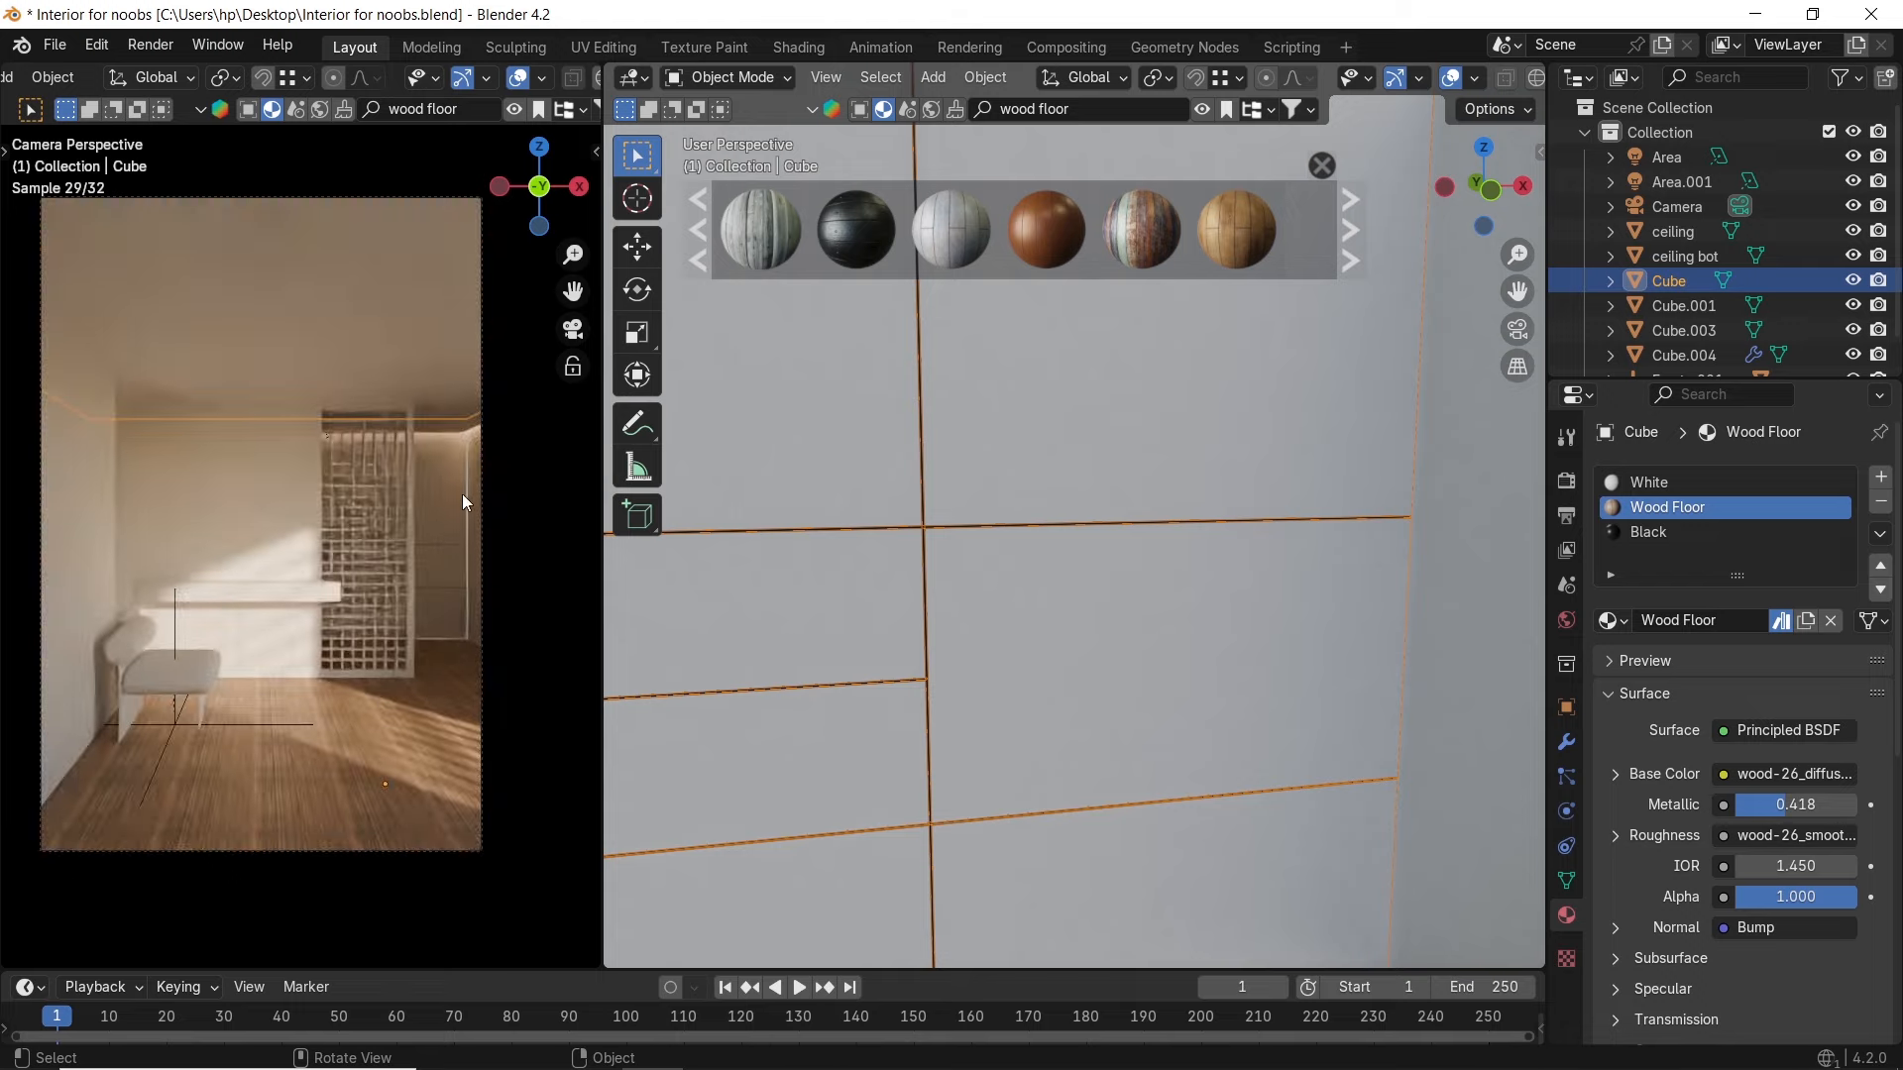
{"action": "key", "text": "z"}
Open the room box for vertex editing from outside, with the camera view back in solid shading
{"action": "scroll", "coordinate": [1387, 526], "scroll_direction": "down", "scroll_amount": 3}
{"action": "mouse_move", "coordinate": [1289, 555]}
{"action": "middle_mouse_down"}
{"action": "mouse_move", "coordinate": [1057, 559]}
{"action": "mouse_move", "coordinate": [1085, 690]}
{"action": "mouse_move", "coordinate": [1115, 655]}
{"action": "middle_mouse_up"}
{"action": "scroll", "coordinate": [1058, 561], "scroll_direction": "down", "scroll_amount": 1}
{"action": "left_click", "coordinate": [1107, 640]}
{"action": "key", "text": "Tab"}
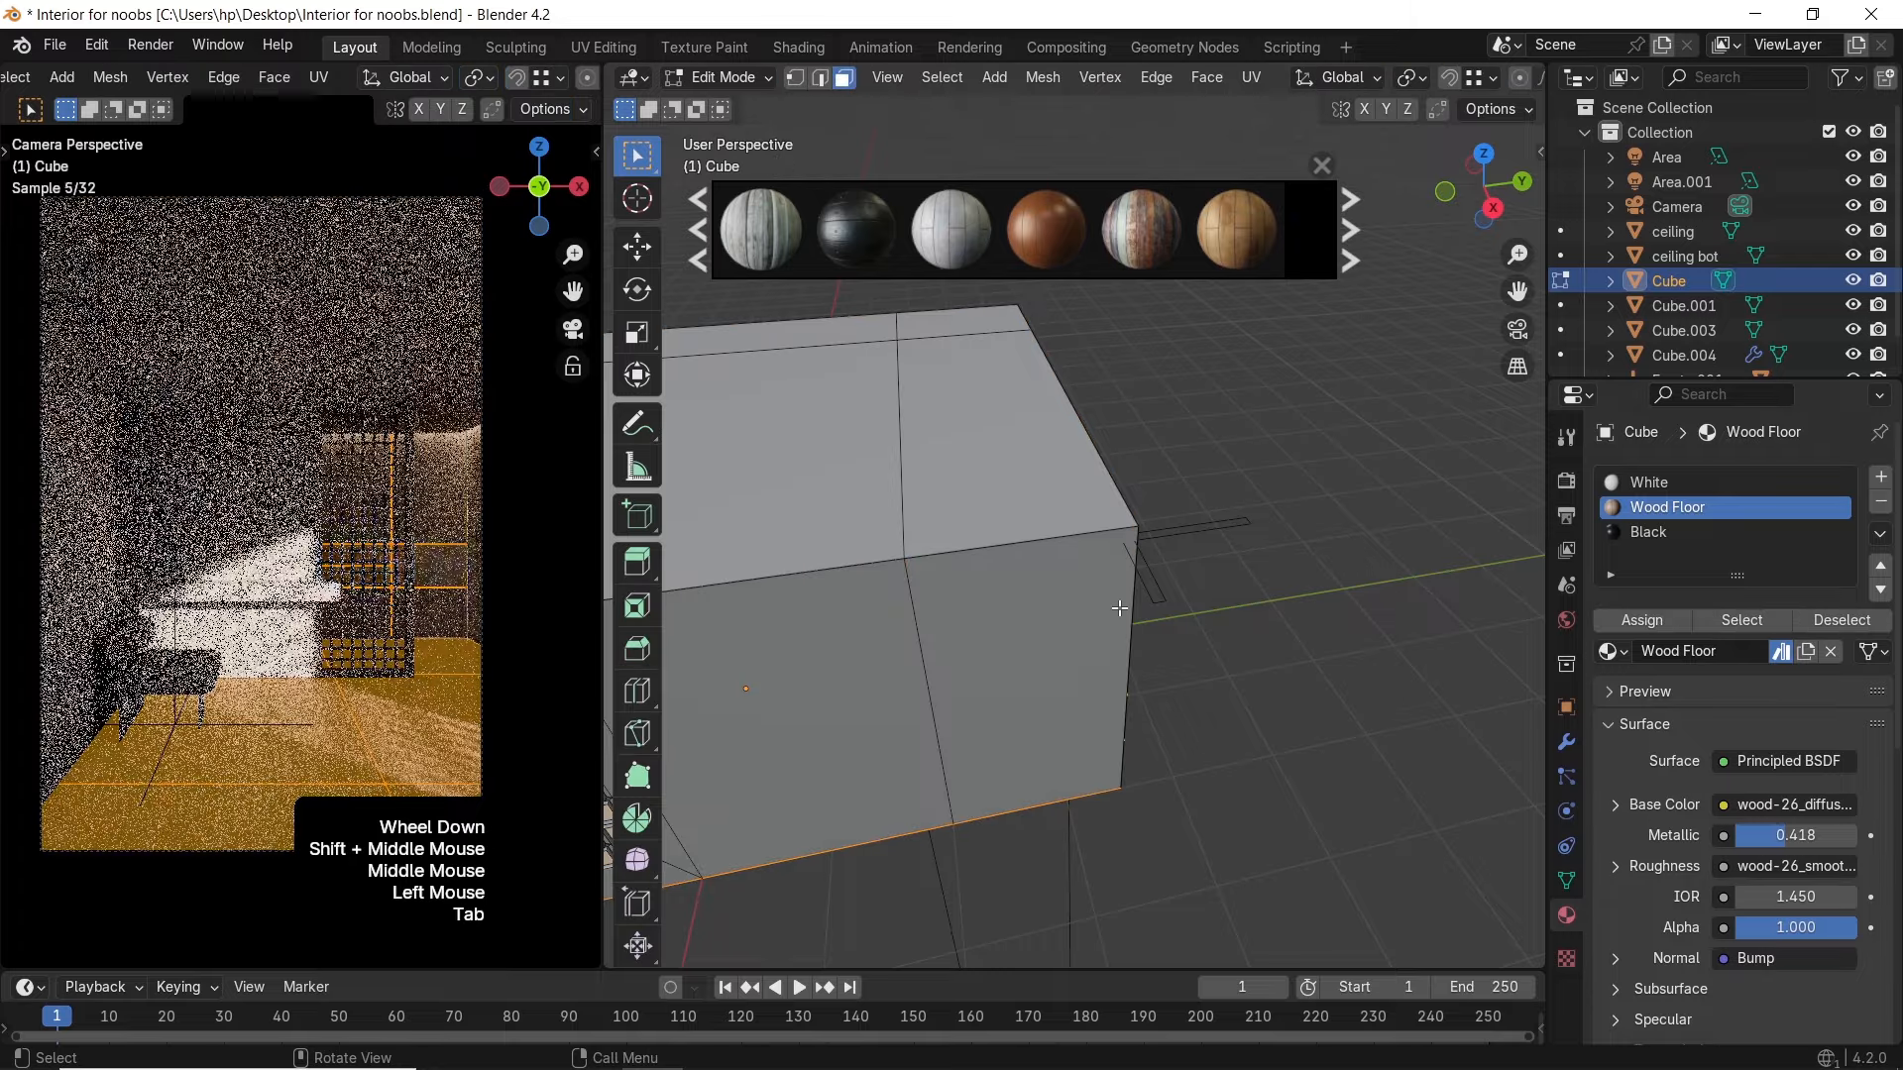
{"action": "key", "text": "1"}
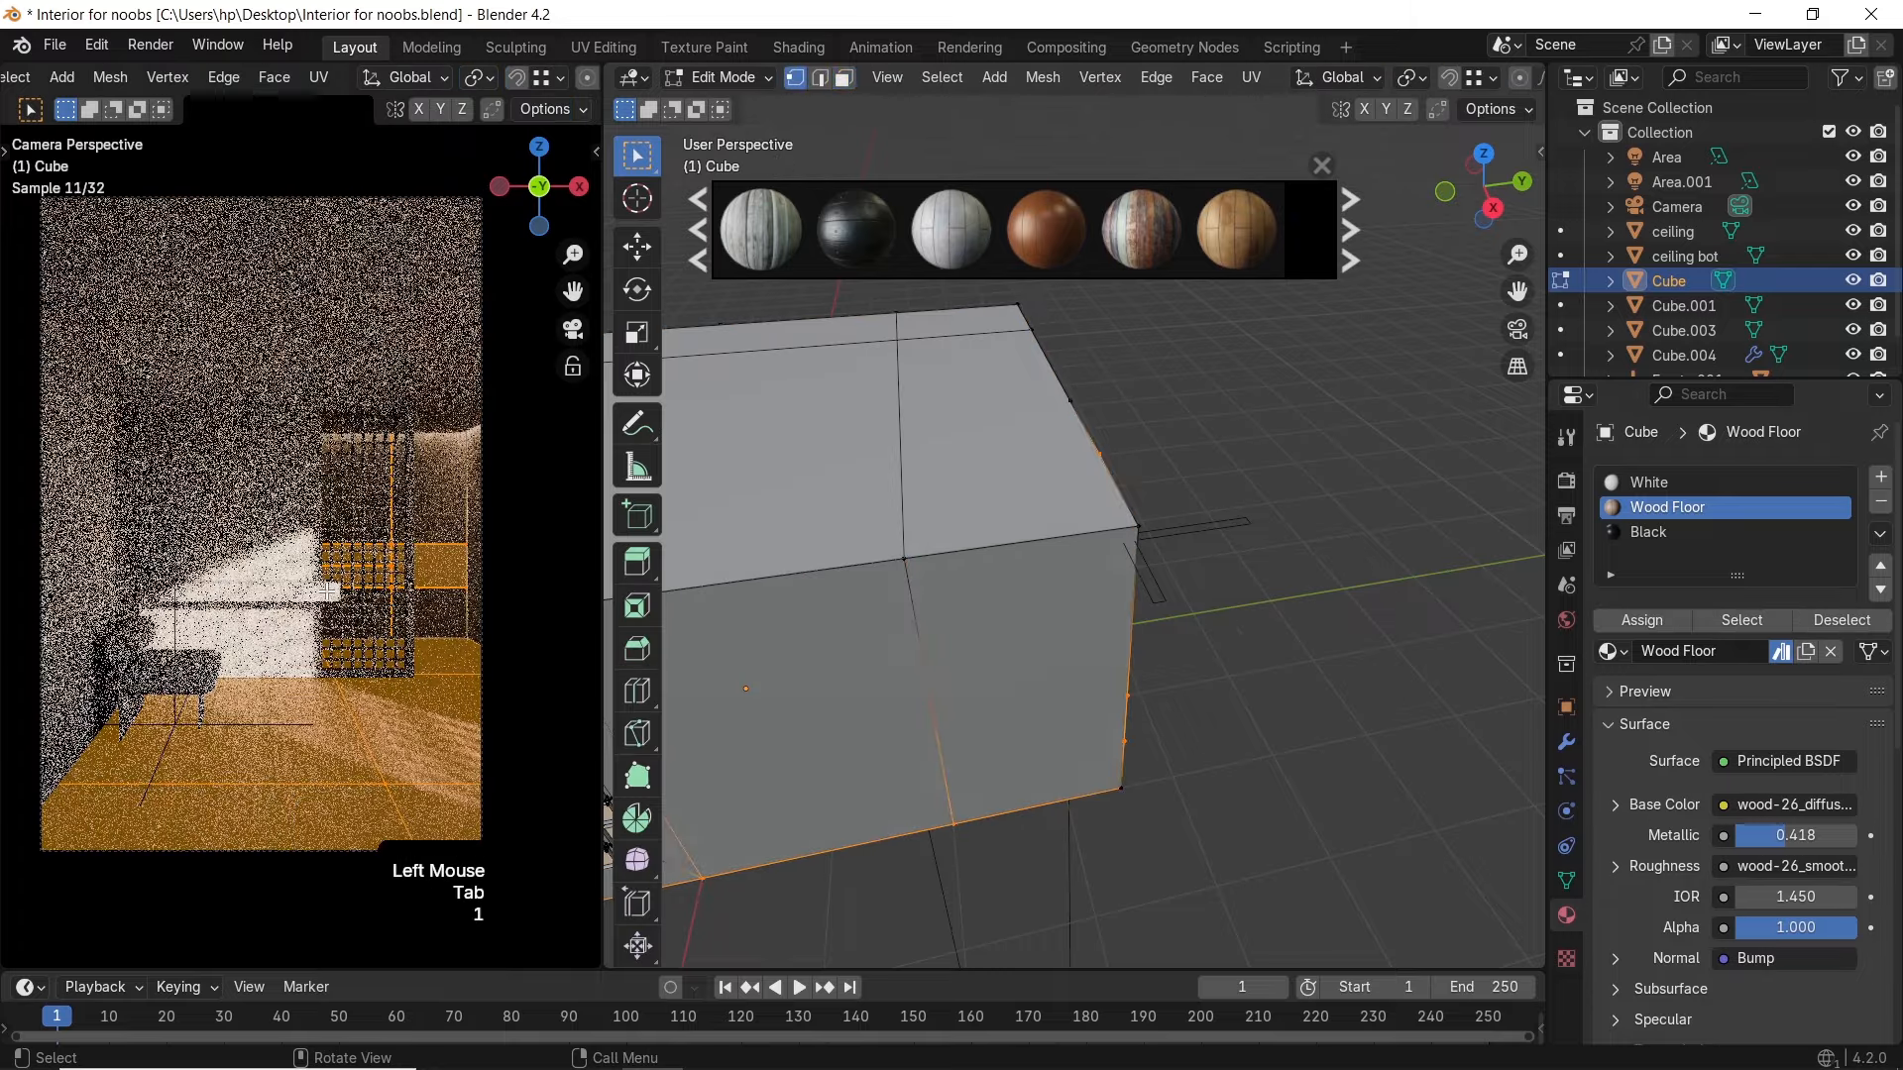
{"action": "key", "text": "Tab"}
{"action": "key", "text": "z"}
{"action": "key", "text": "Tab"}
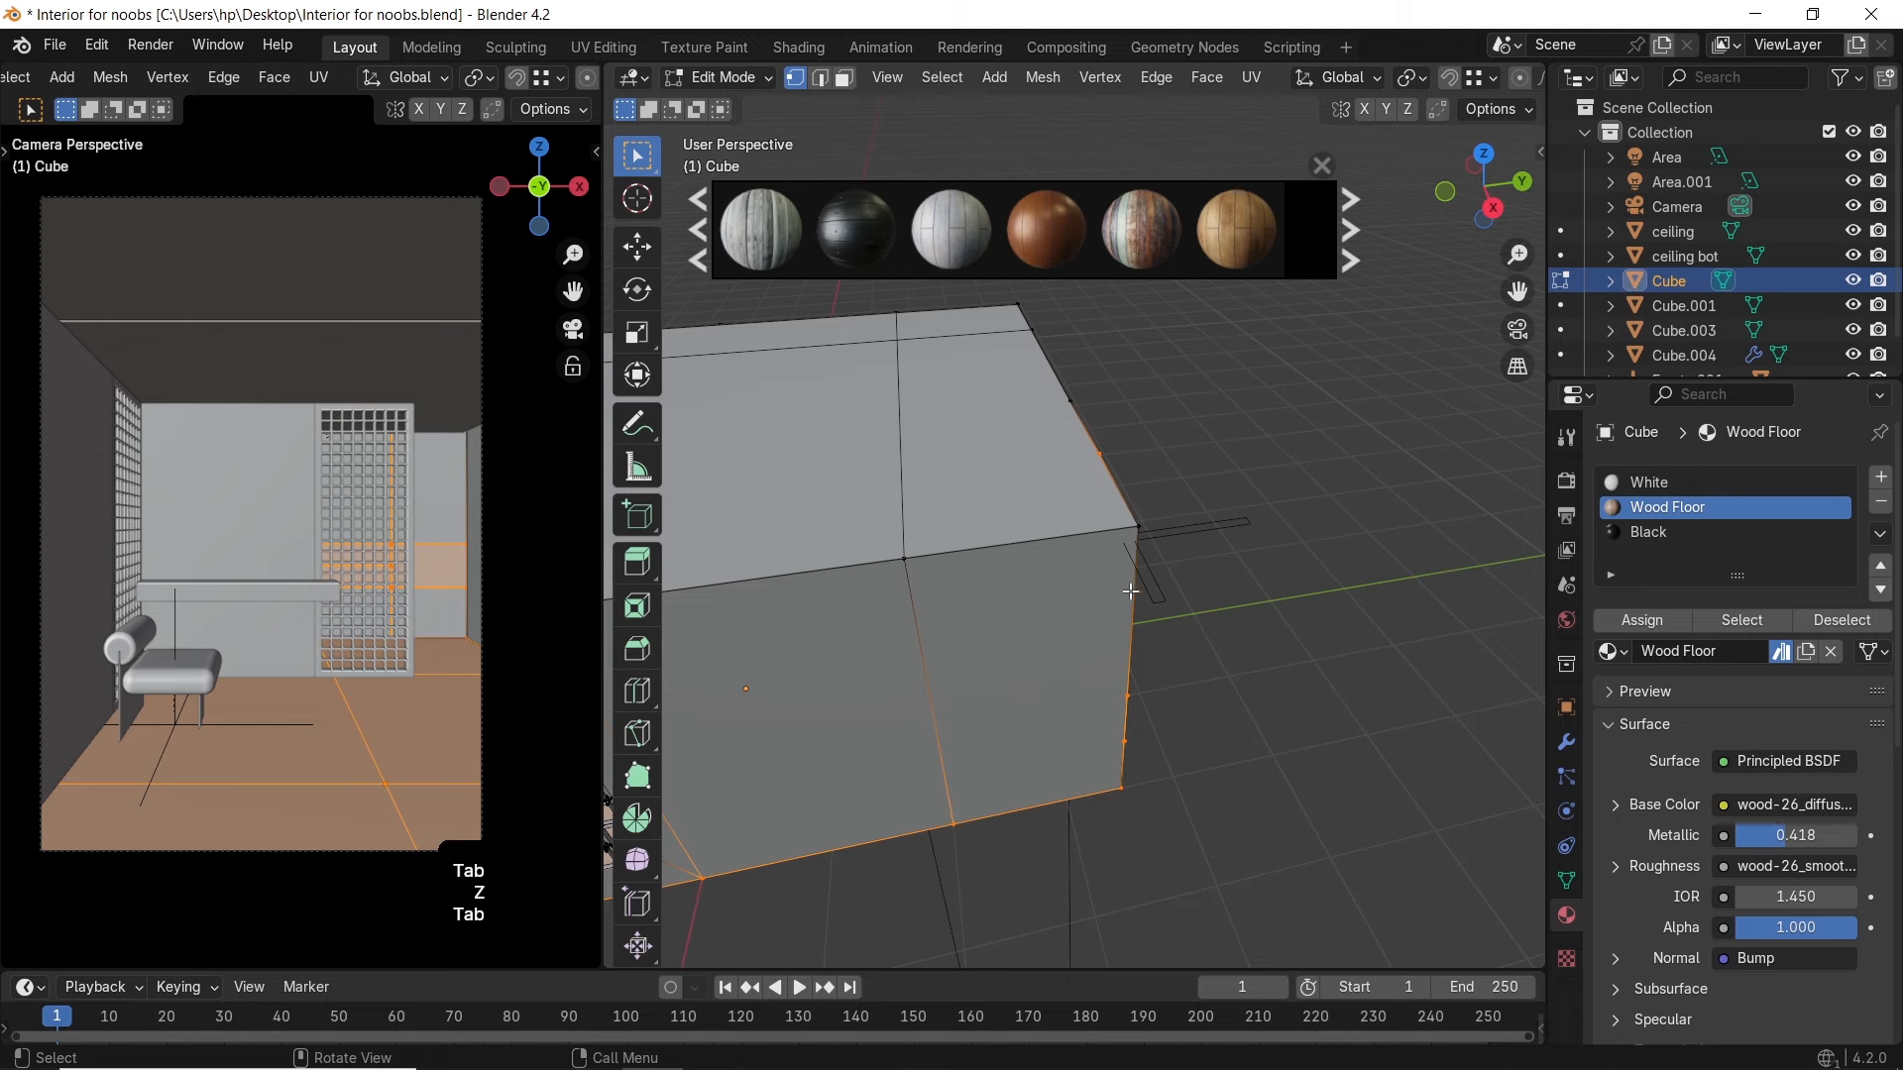
Select the vertices along the room corner beside the grooved panel in wireframe from above, merge them by distance, and return to Object Mode
{"action": "key", "text": "KP_7"}
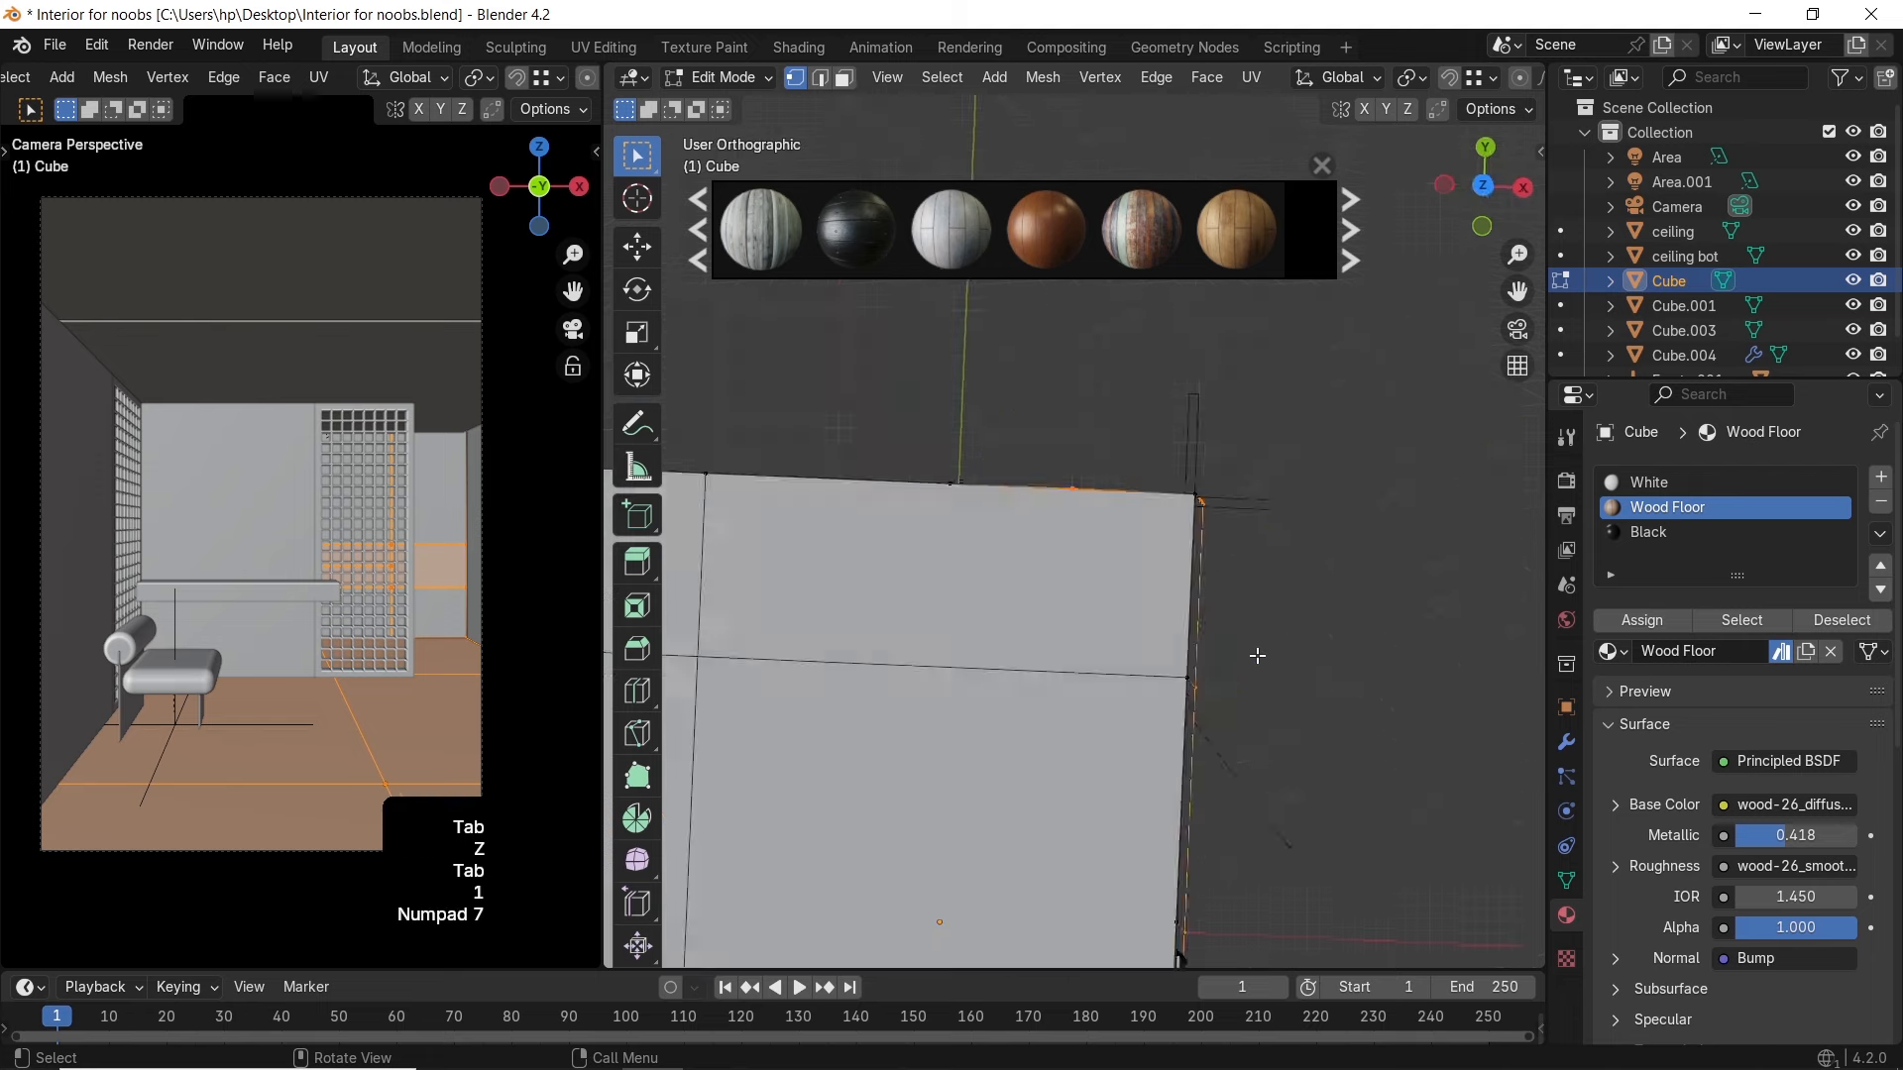
{"action": "key", "text": "z"}
{"action": "scroll", "coordinate": [1207, 486], "scroll_direction": "up", "scroll_amount": 2}
{"action": "scroll", "coordinate": [1207, 486], "scroll_direction": "up", "scroll_amount": 1}
{"action": "middle_click_drag", "start_coordinate": [1208, 486], "coordinate": [1024, 726], "text": "shift"}
{"action": "scroll", "coordinate": [1139, 502], "scroll_direction": "up", "scroll_amount": 1}
{"action": "left_click", "coordinate": [1147, 526]}
{"action": "scroll", "coordinate": [952, 528], "scroll_direction": "down", "scroll_amount": 2}
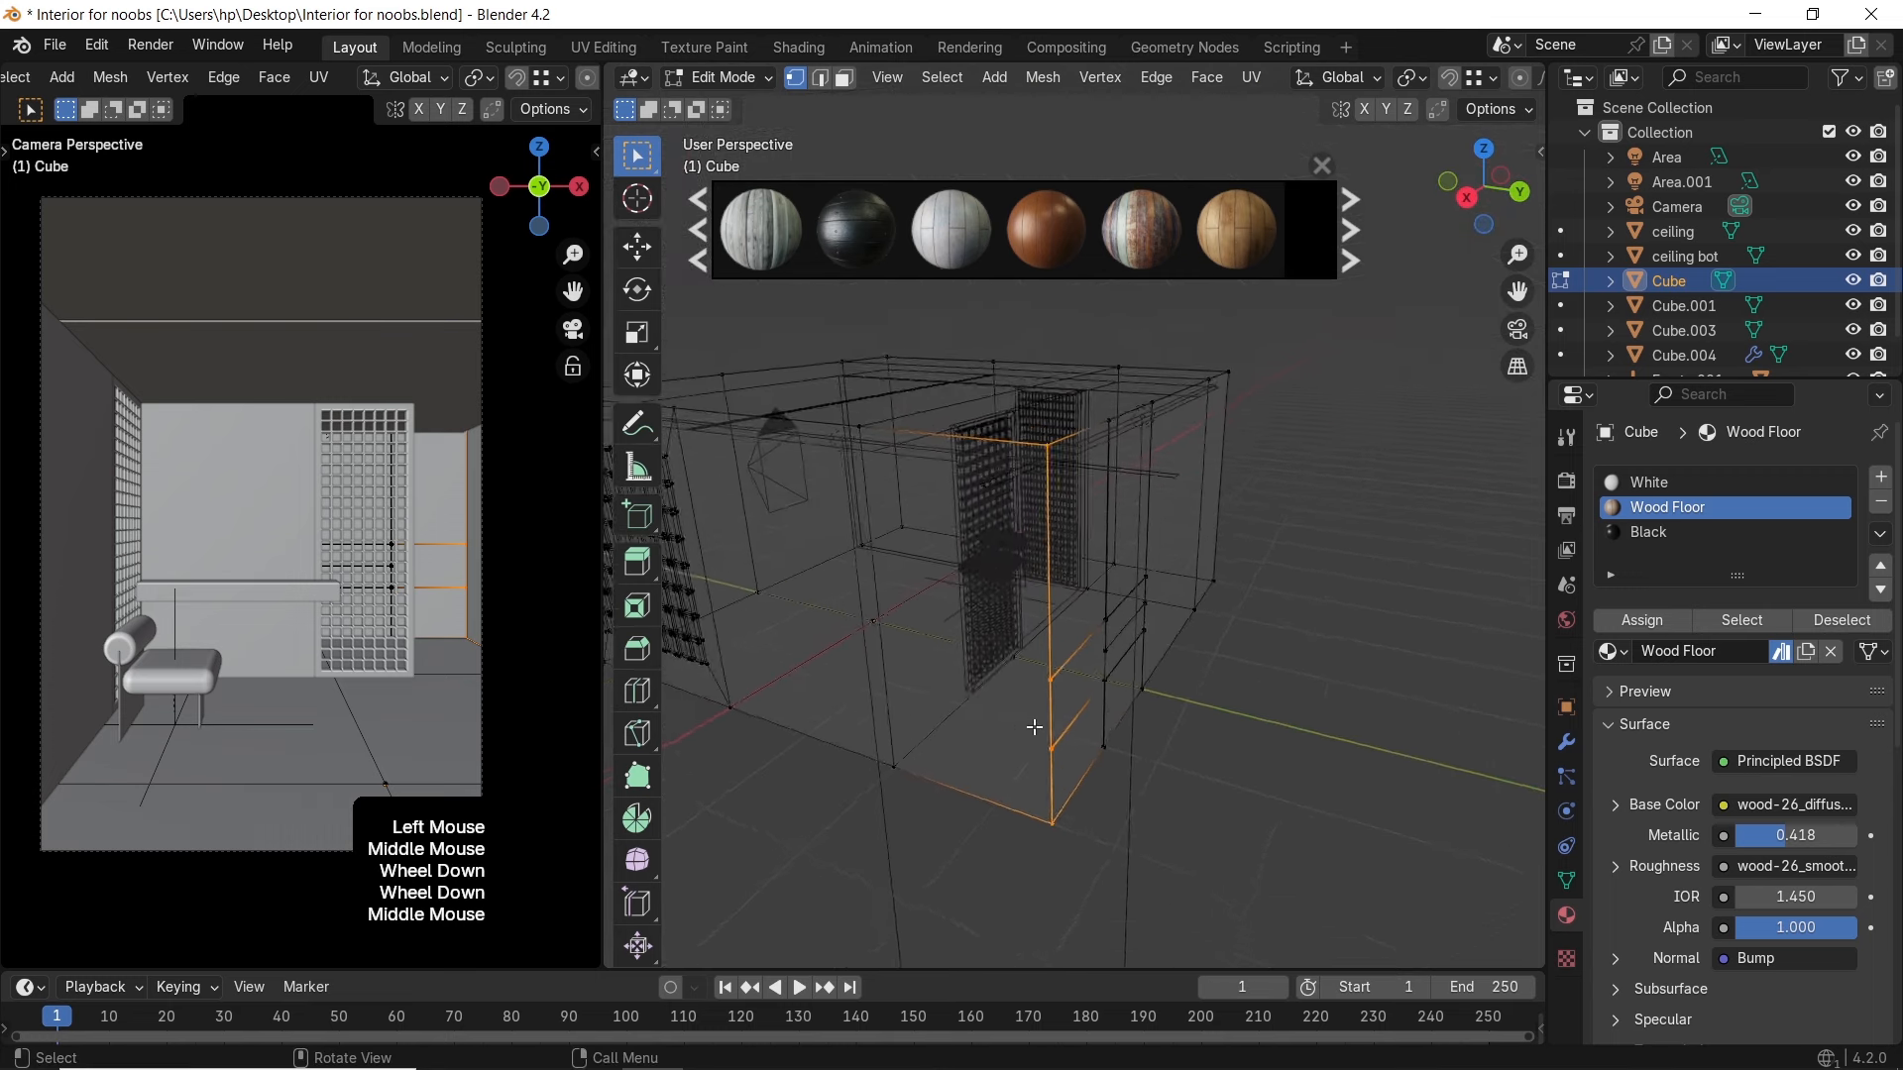
{"action": "scroll", "coordinate": [1066, 598], "scroll_direction": "up", "scroll_amount": 2}
{"action": "key", "text": "m"}
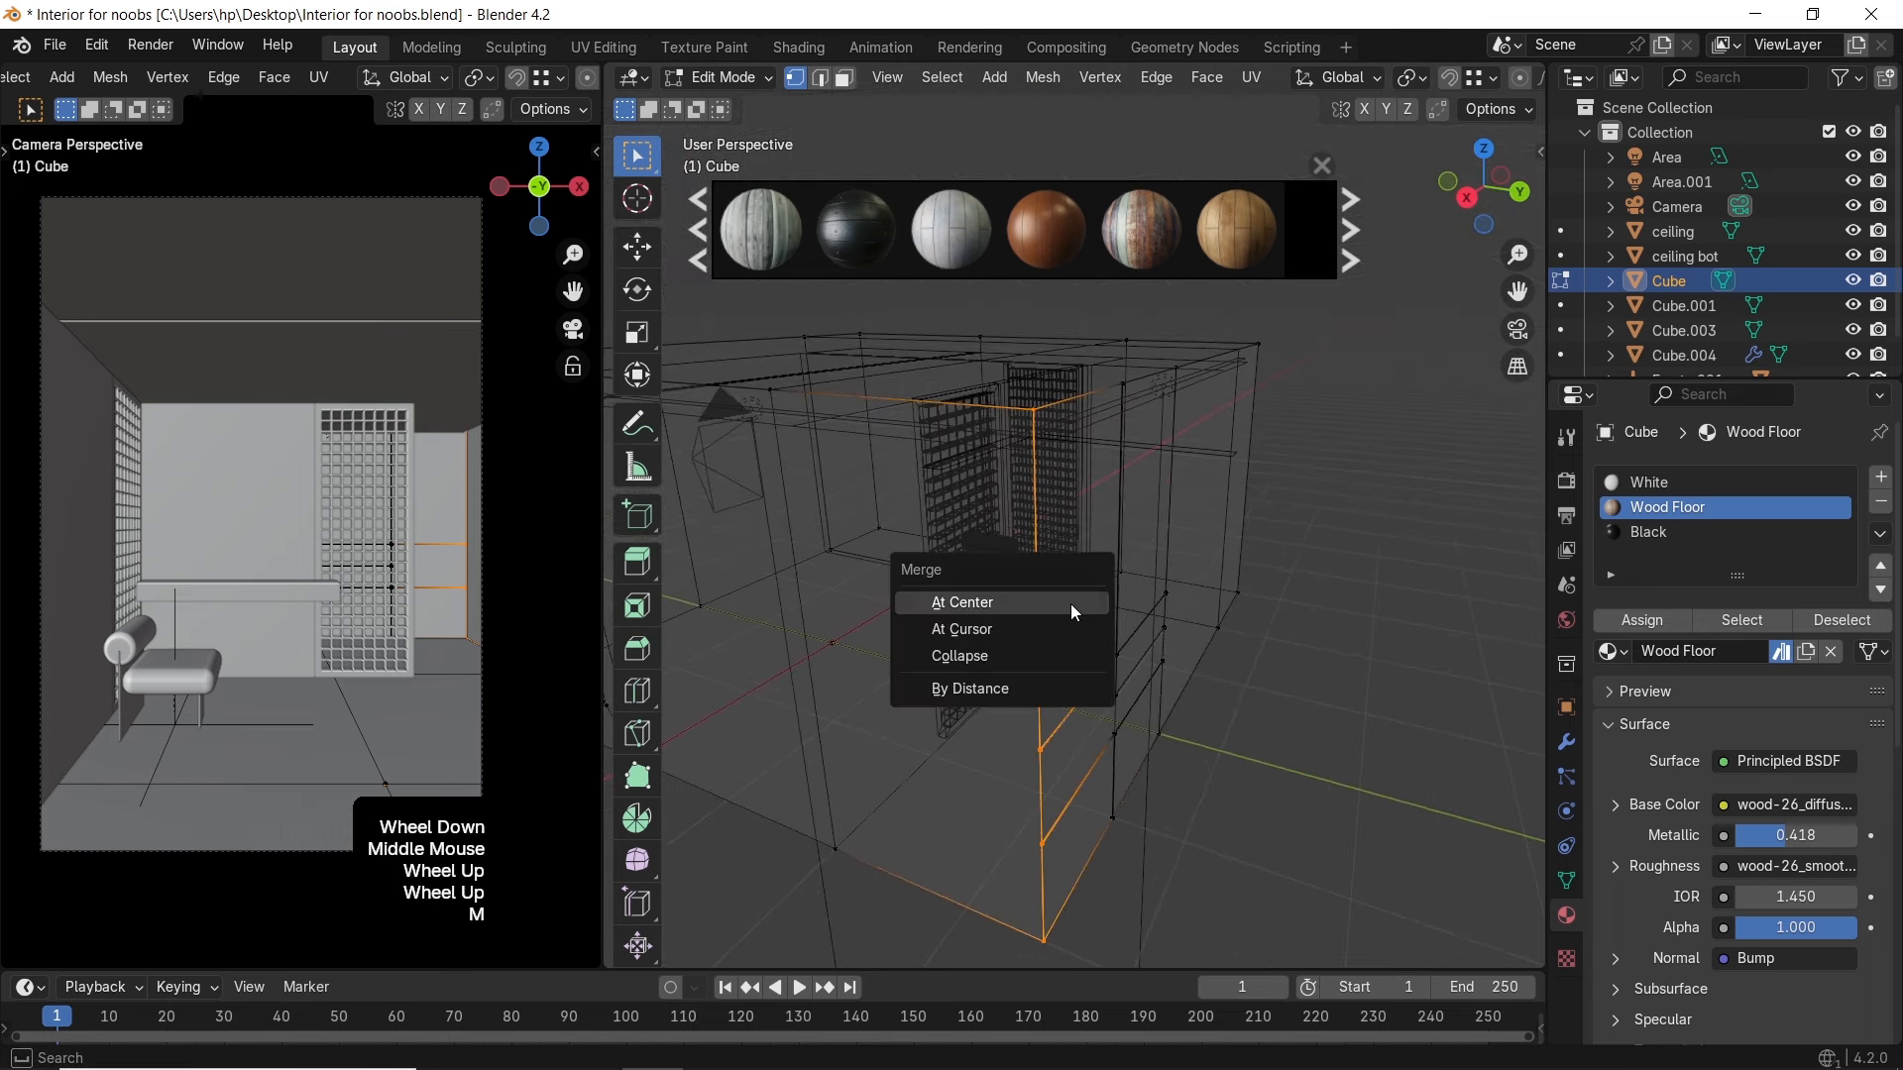
{"action": "left_click", "coordinate": [1054, 688]}
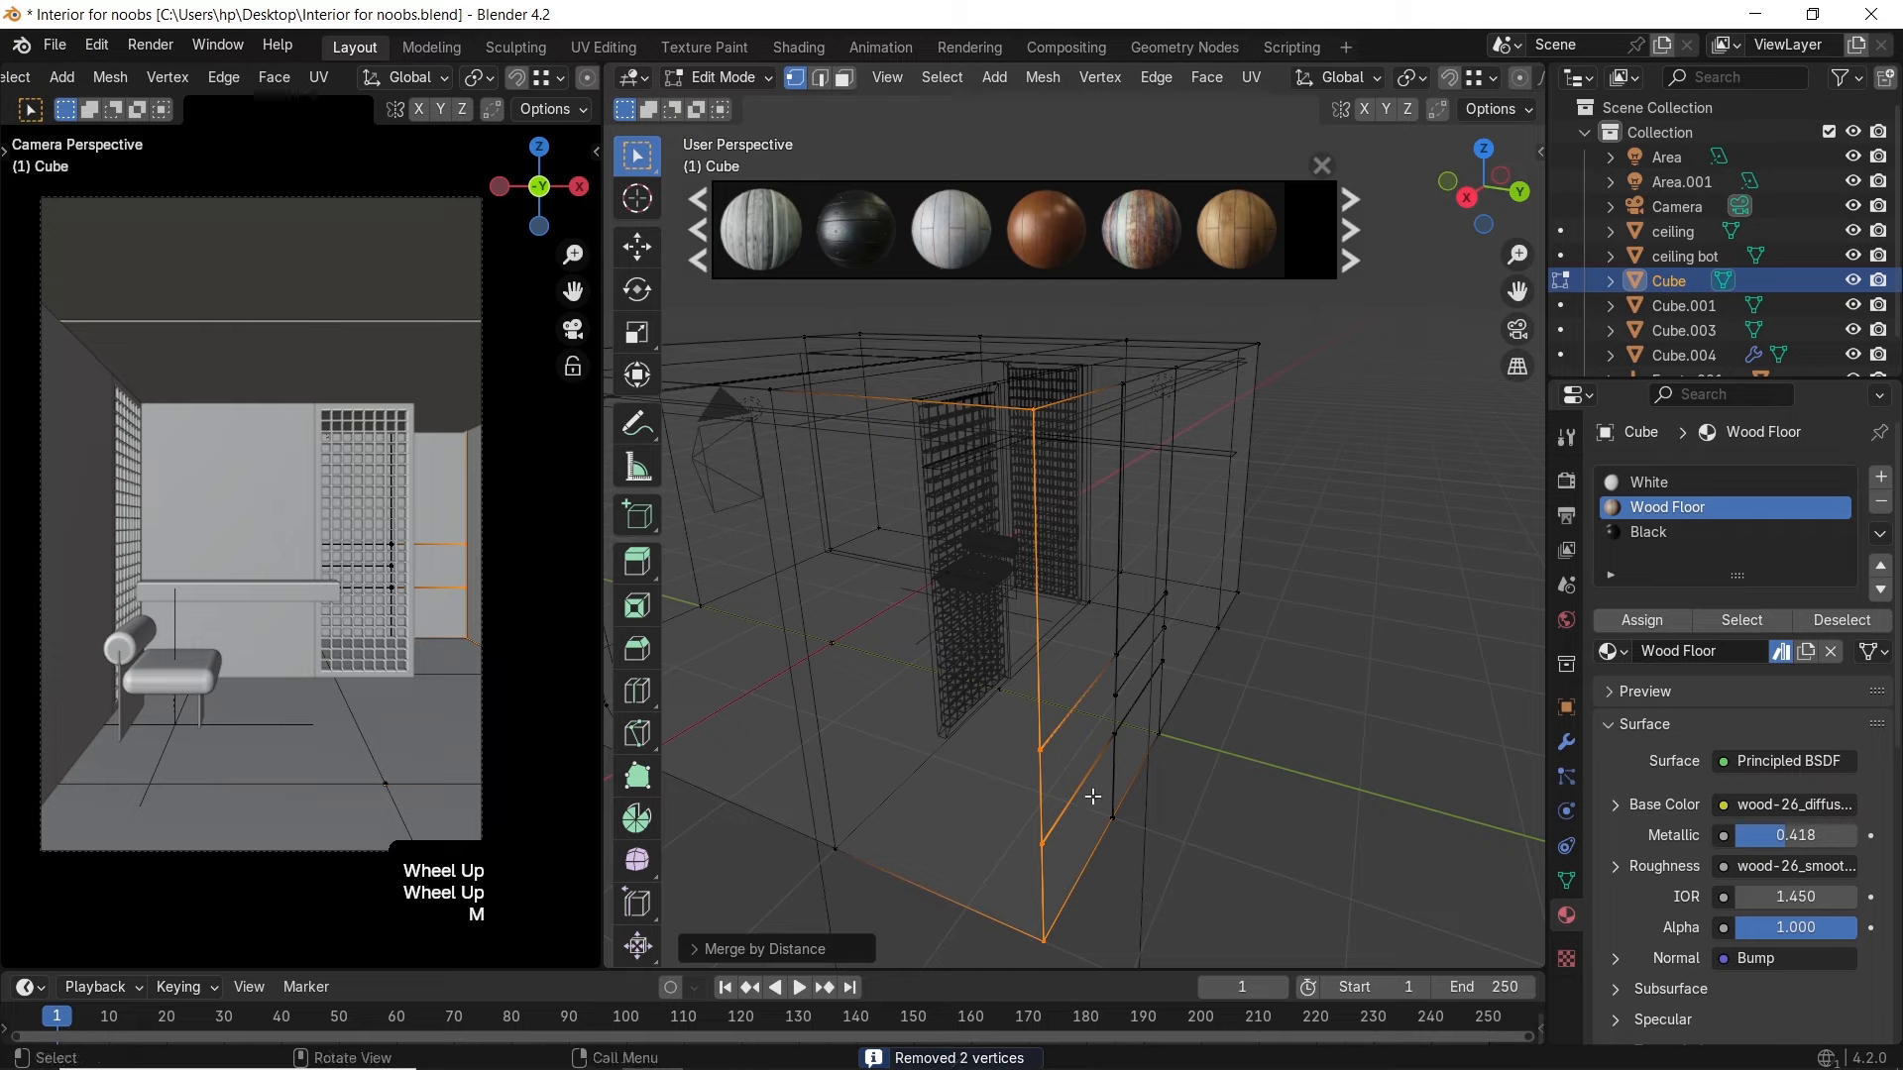
{"action": "key", "text": "Tab"}
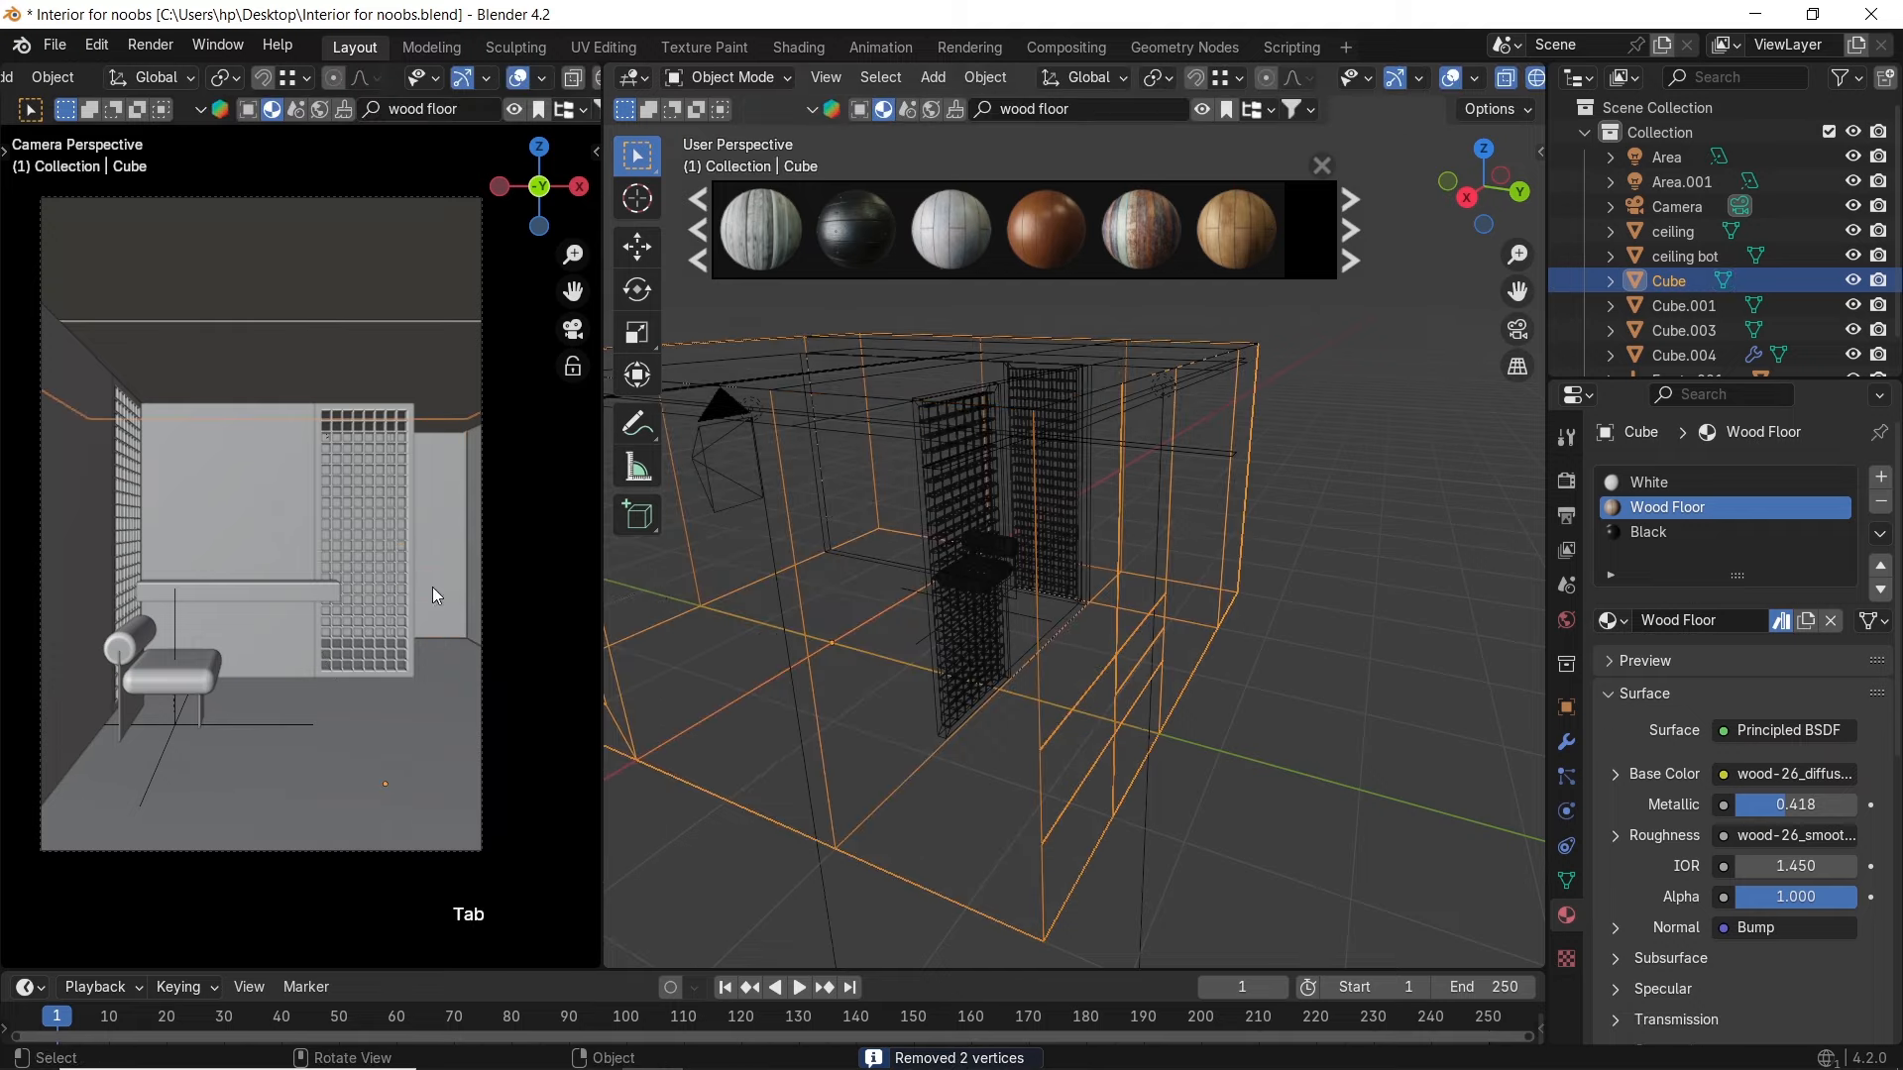
{"action": "key", "text": "z"}
{"action": "left_click", "coordinate": [425, 466]}
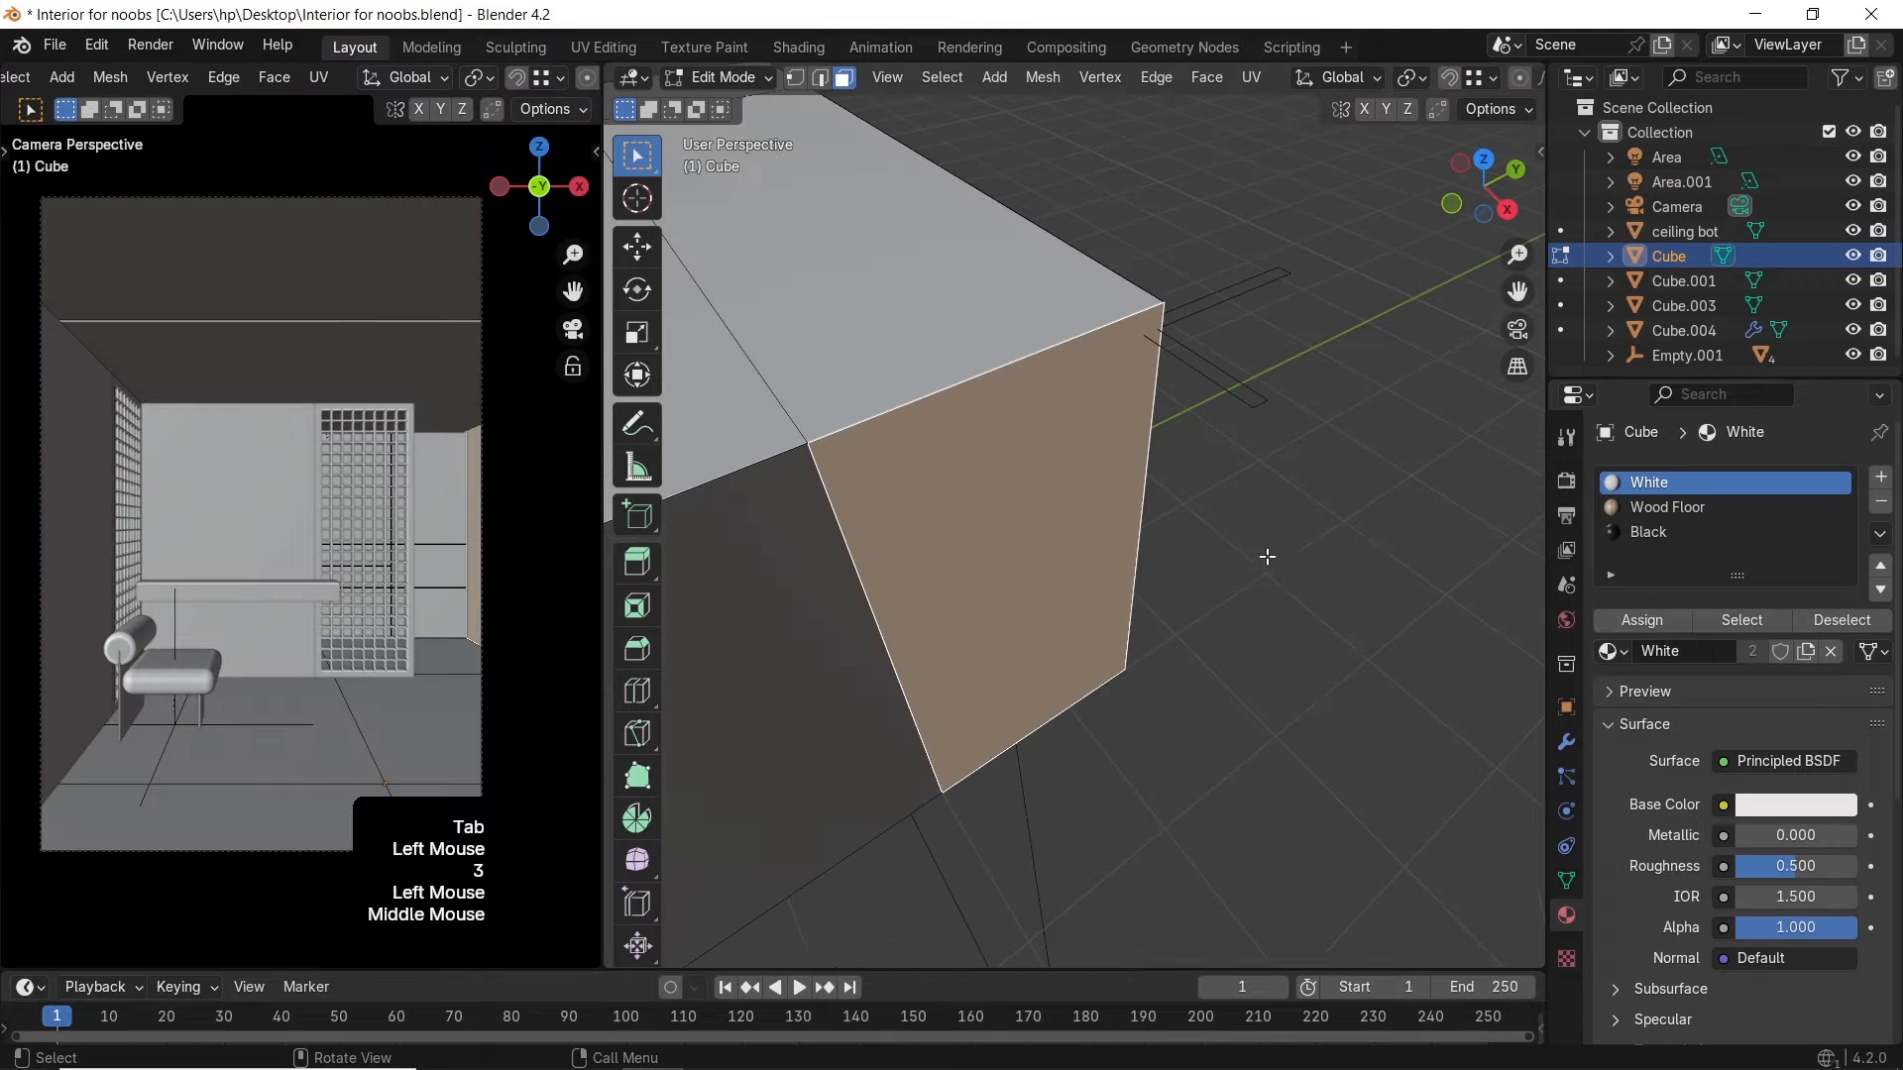
Duplicate the selected side wall face at the end of the room box and move the copy along the X axis
{"action": "key", "text": "shift+d"}
{"action": "key", "text": "x"}
{"action": "left_click", "coordinate": [1206, 535]}
{"action": "middle_click_drag", "start_coordinate": [1205, 535], "coordinate": [1140, 407]}
{"action": "key", "text": "Tab"}
{"action": "key", "text": "Tab"}
Select an edge at the end of the side wall and move it along the Y axis
{"action": "left_click", "coordinate": [1071, 396]}
{"action": "scroll", "coordinate": [1100, 416], "scroll_direction": "up", "scroll_amount": 3}
{"action": "left_click", "coordinate": [1113, 429]}
{"action": "key", "text": "e"}
{"action": "right_click", "coordinate": [1117, 439]}
{"action": "key", "text": "ctrl+z"}
{"action": "key", "text": "g"}
{"action": "key", "text": "x"}
{"action": "key", "text": "y"}
{"action": "left_click", "coordinate": [1240, 459]}
Extrude the side wall's end edges along the X axis, the last one by about -0.33 m
{"action": "key", "text": "e"}
{"action": "key", "text": "x"}
{"action": "left_click", "coordinate": [1249, 548]}
{"action": "left_click", "coordinate": [1126, 489]}
{"action": "left_click", "coordinate": [1257, 315]}
{"action": "key", "text": "e"}
{"action": "key", "text": "x"}
{"action": "left_click", "coordinate": [1396, 309]}
{"action": "middle_click_drag", "start_coordinate": [1396, 309], "coordinate": [1431, 472]}
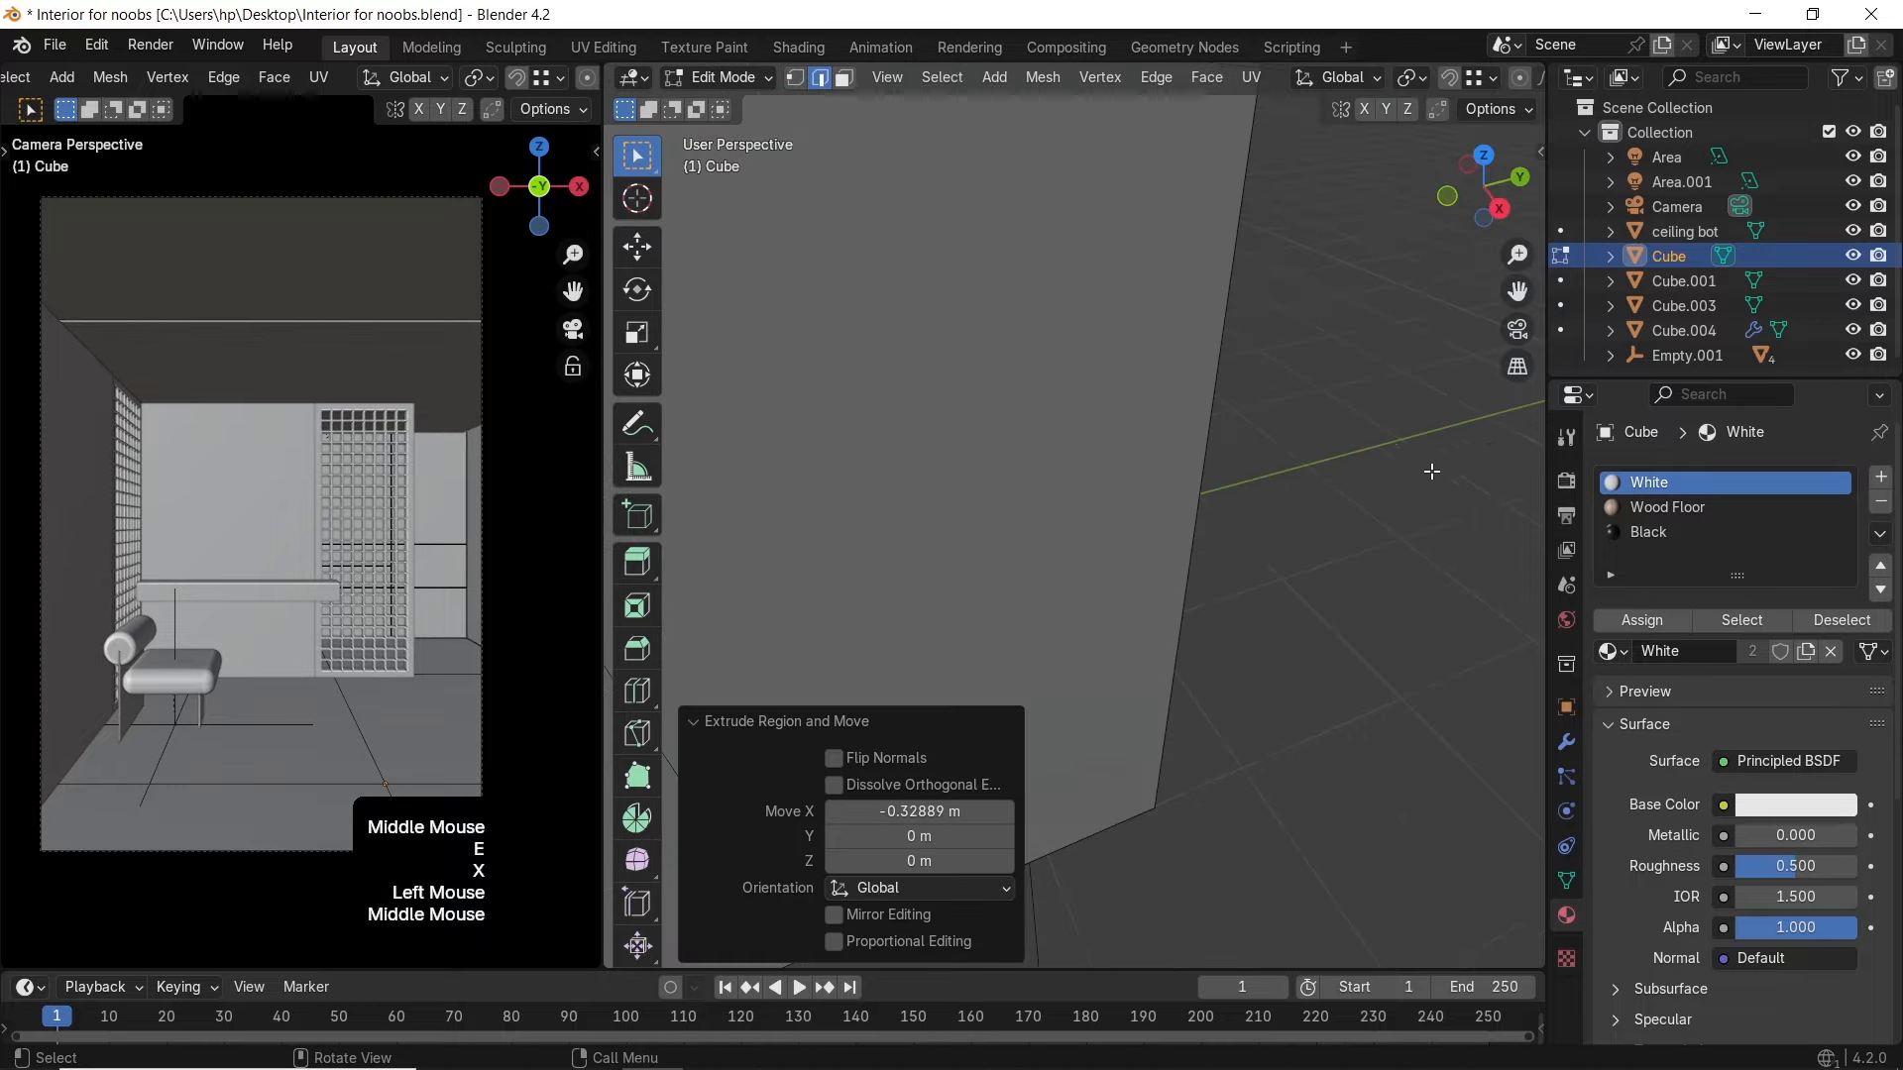
Return to Object Mode, preview the camera view with rendered shading, and look over the room and chair from inside
{"action": "scroll", "coordinate": [1431, 472], "scroll_direction": "down", "scroll_amount": 2}
{"action": "key", "text": "Tab"}
{"action": "key", "text": "z"}
{"action": "left_click", "coordinate": [381, 438]}
{"action": "scroll", "coordinate": [1090, 495], "scroll_direction": "down", "scroll_amount": 3}
{"action": "middle_click_drag", "start_coordinate": [1090, 496], "coordinate": [1185, 534]}
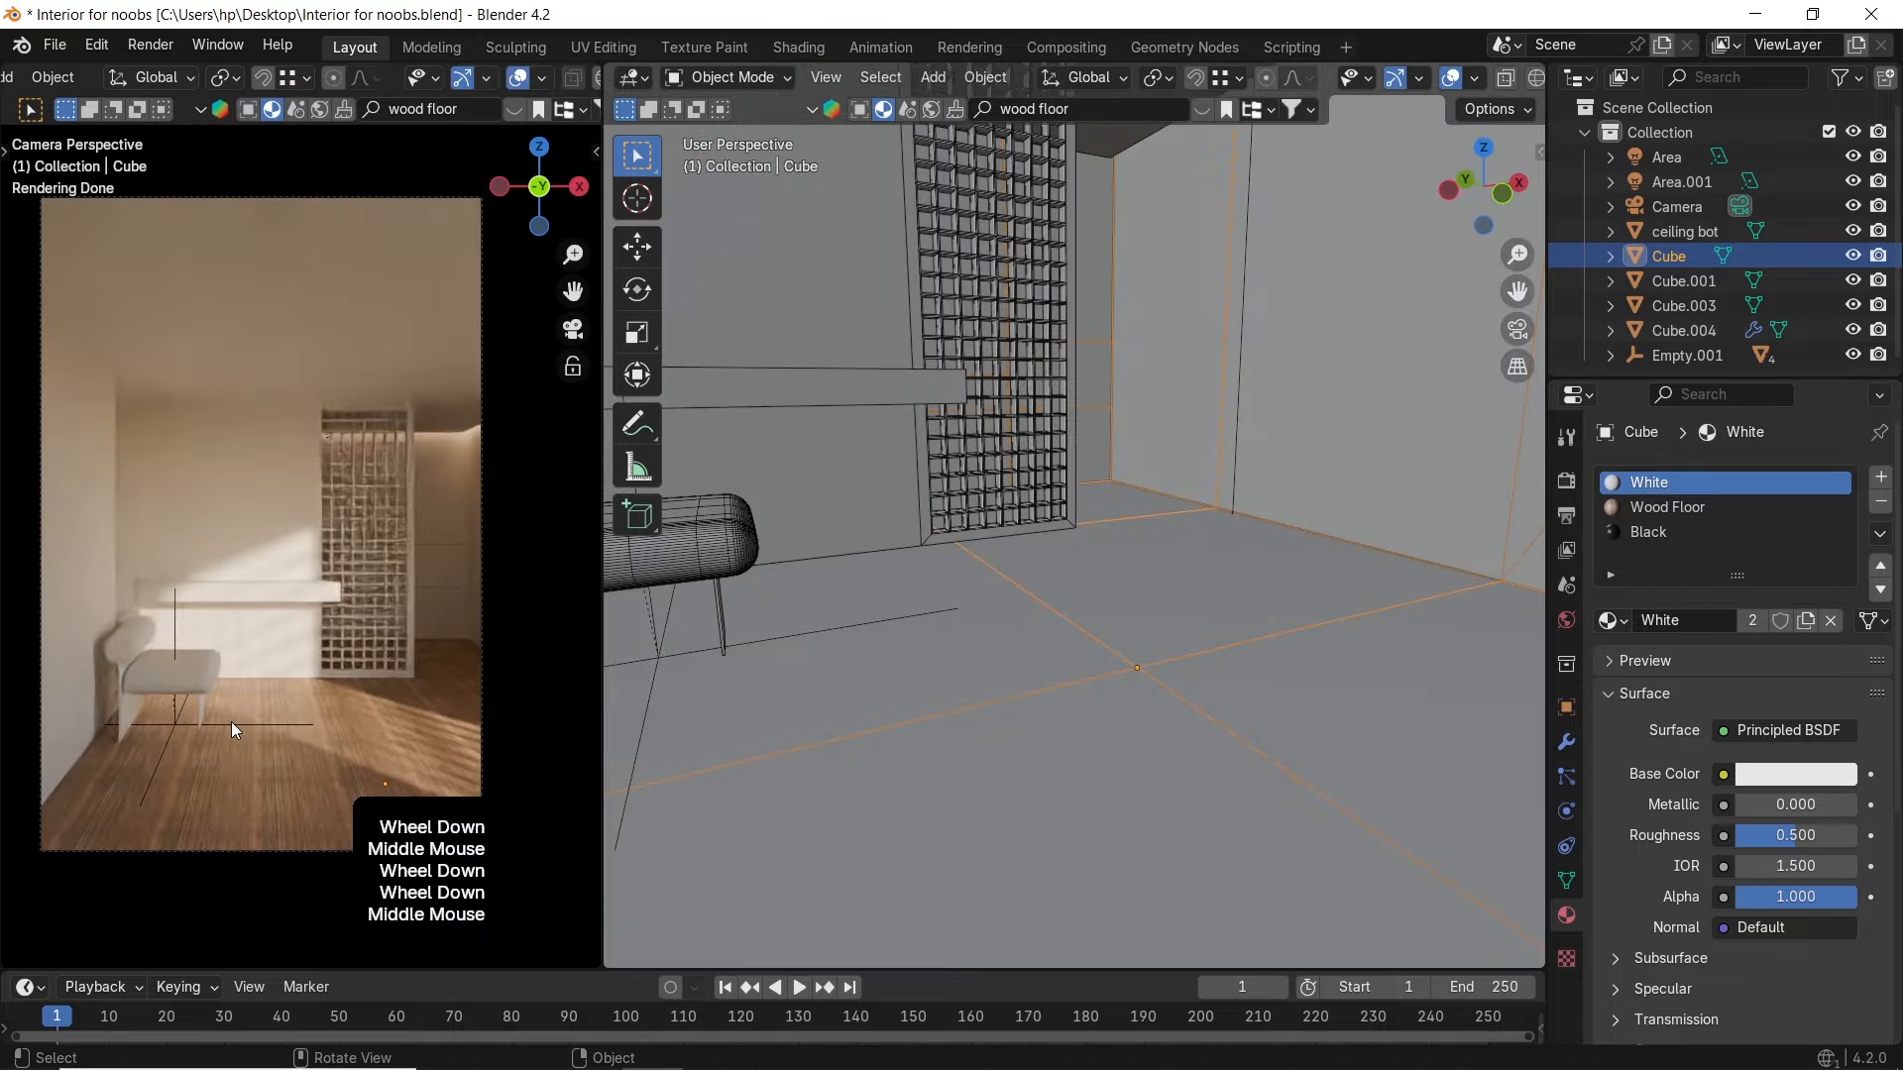
{"action": "middle_click_drag", "start_coordinate": [937, 607], "coordinate": [1110, 607]}
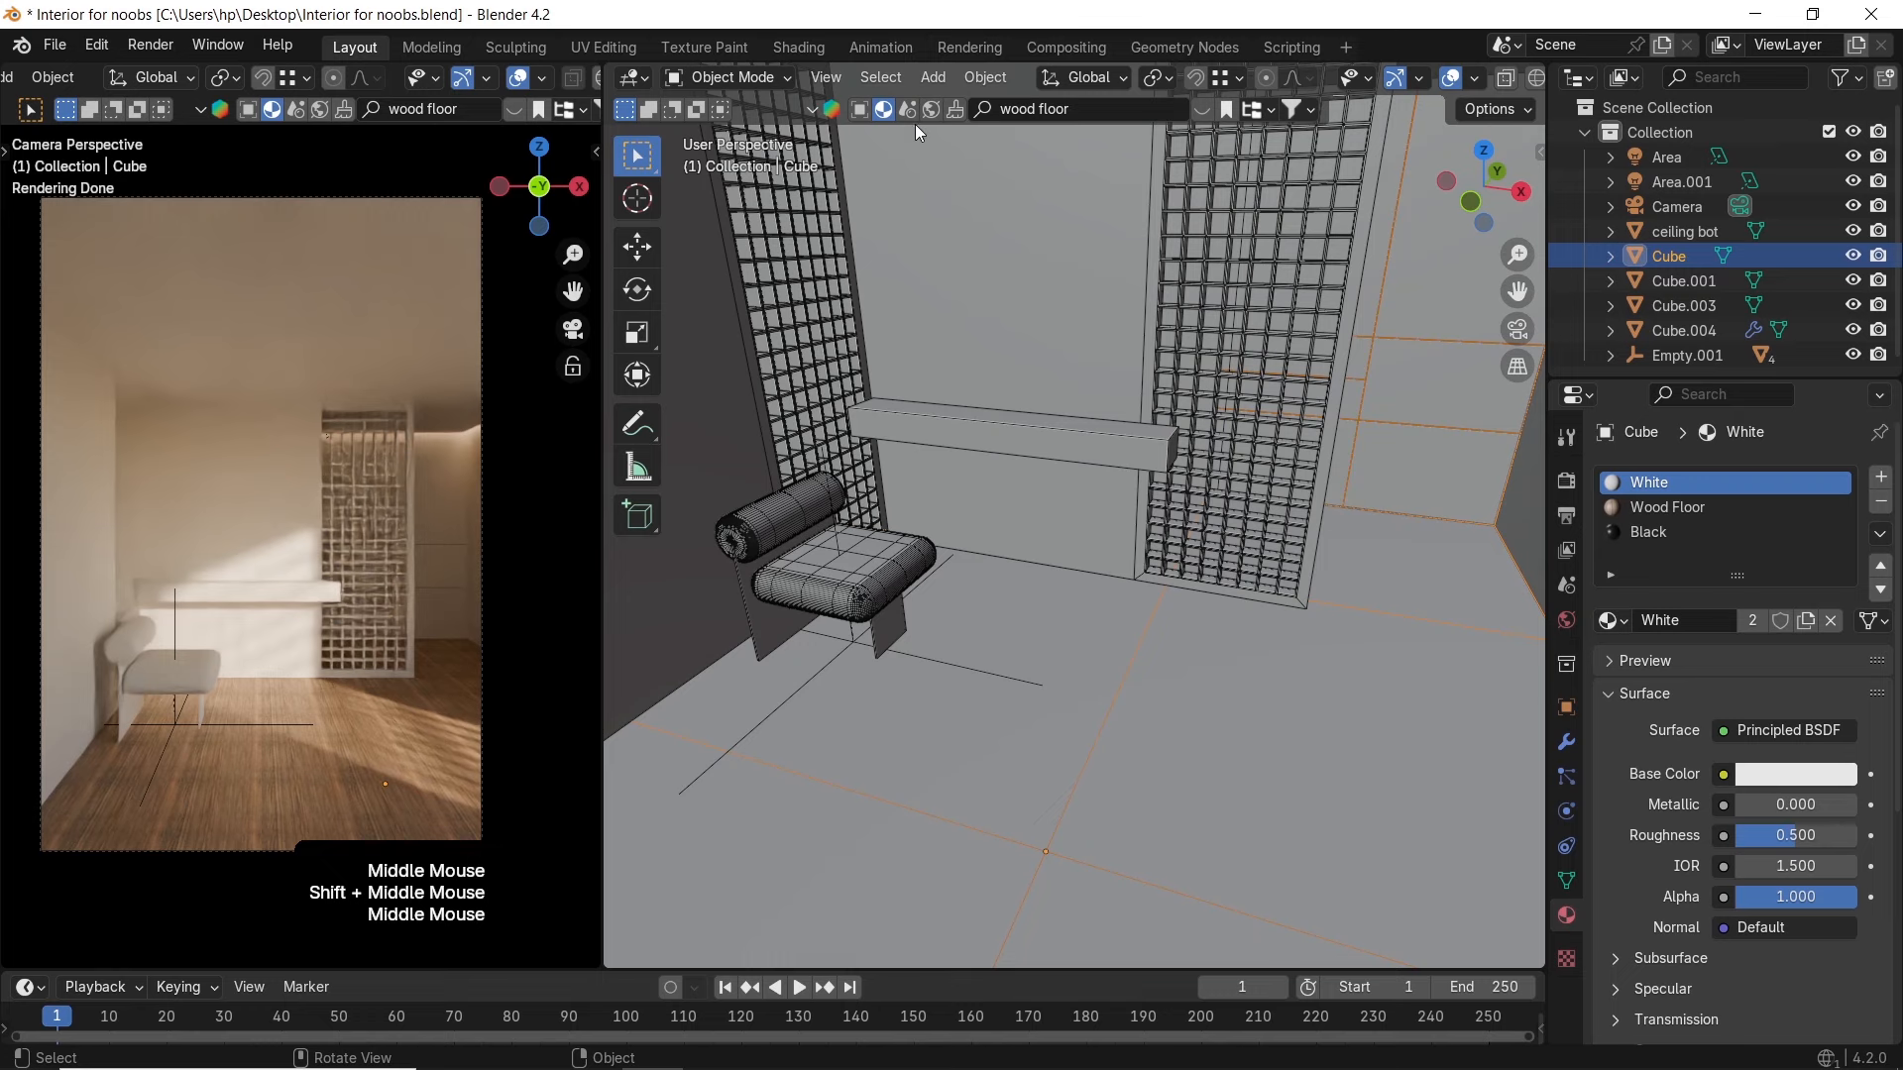
Switch the BlenderKit search to models, search for "table", and list free assets first
{"action": "left_click", "coordinate": [858, 113]}
{"action": "left_click", "coordinate": [1095, 111]}
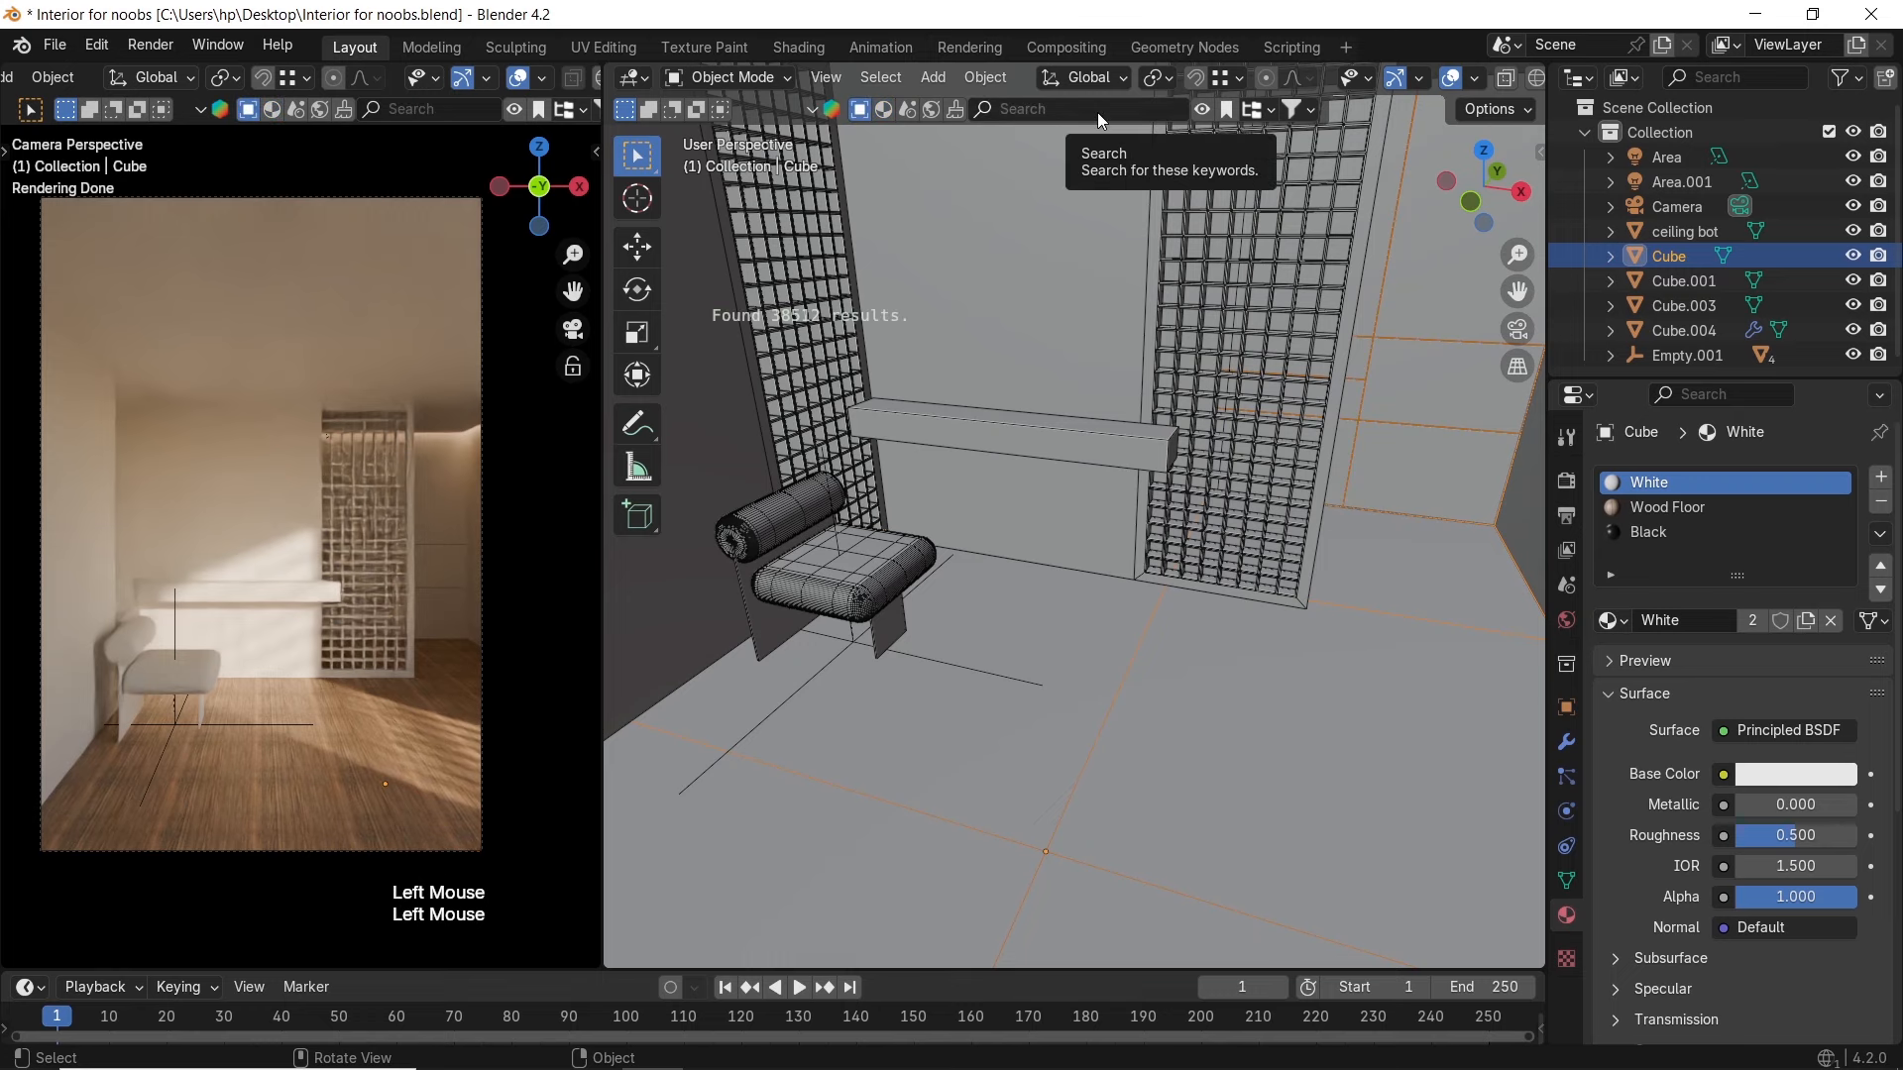
{"action": "left_click", "coordinate": [1099, 112]}
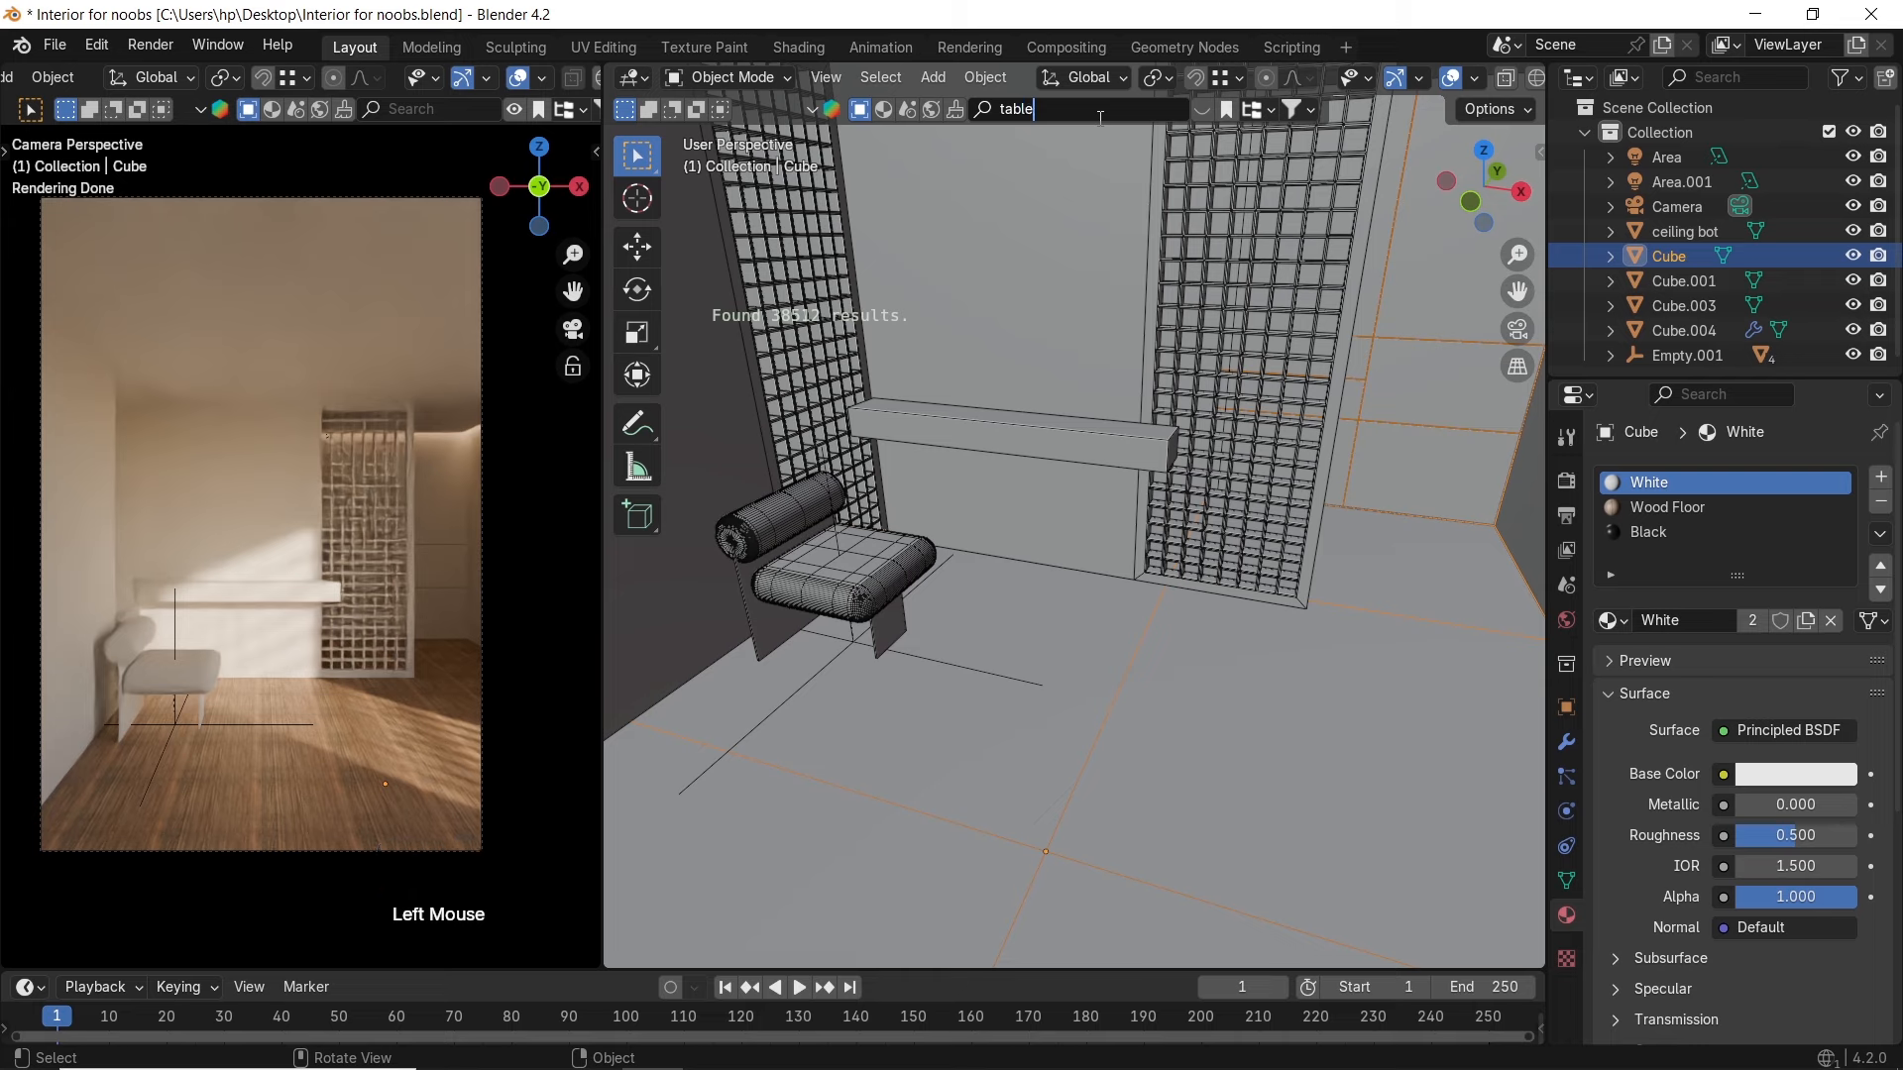
{"action": "mouse_move", "coordinate": [800, 263]}
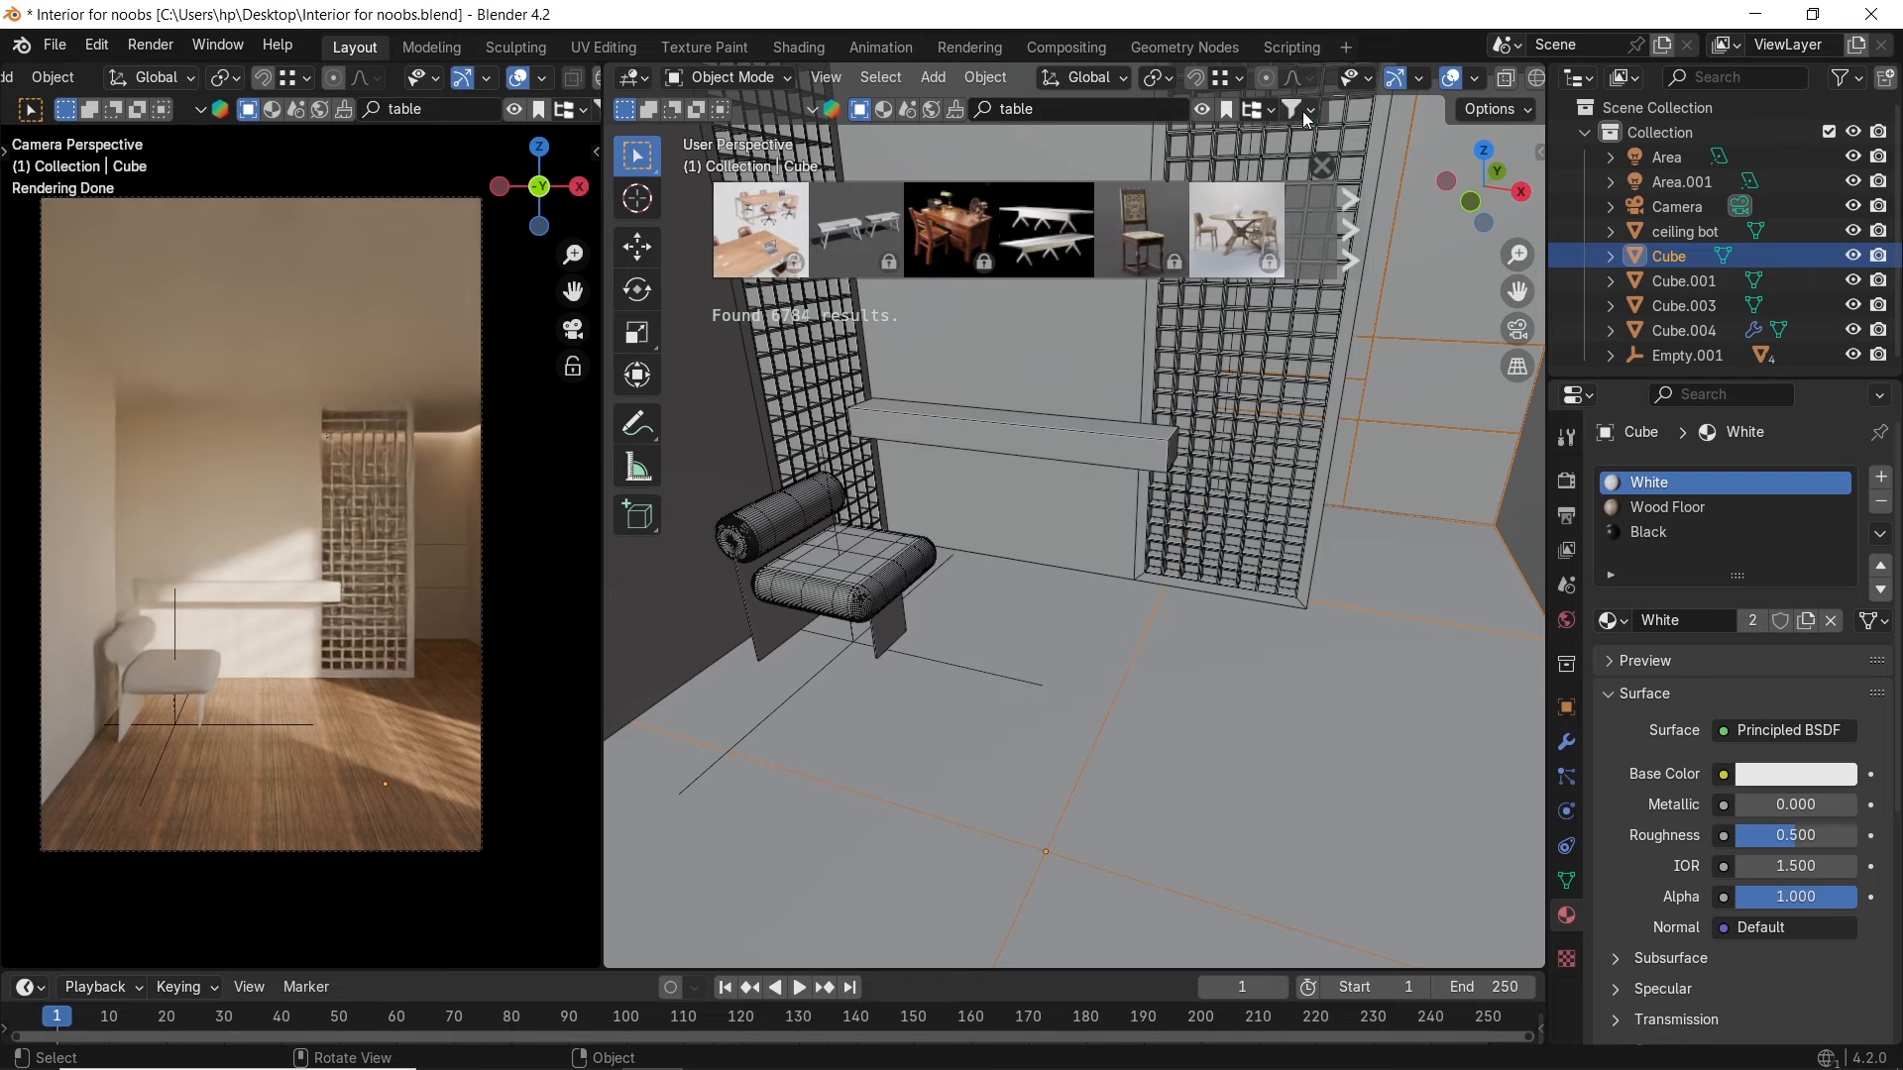
{"action": "left_click", "coordinate": [1304, 117]}
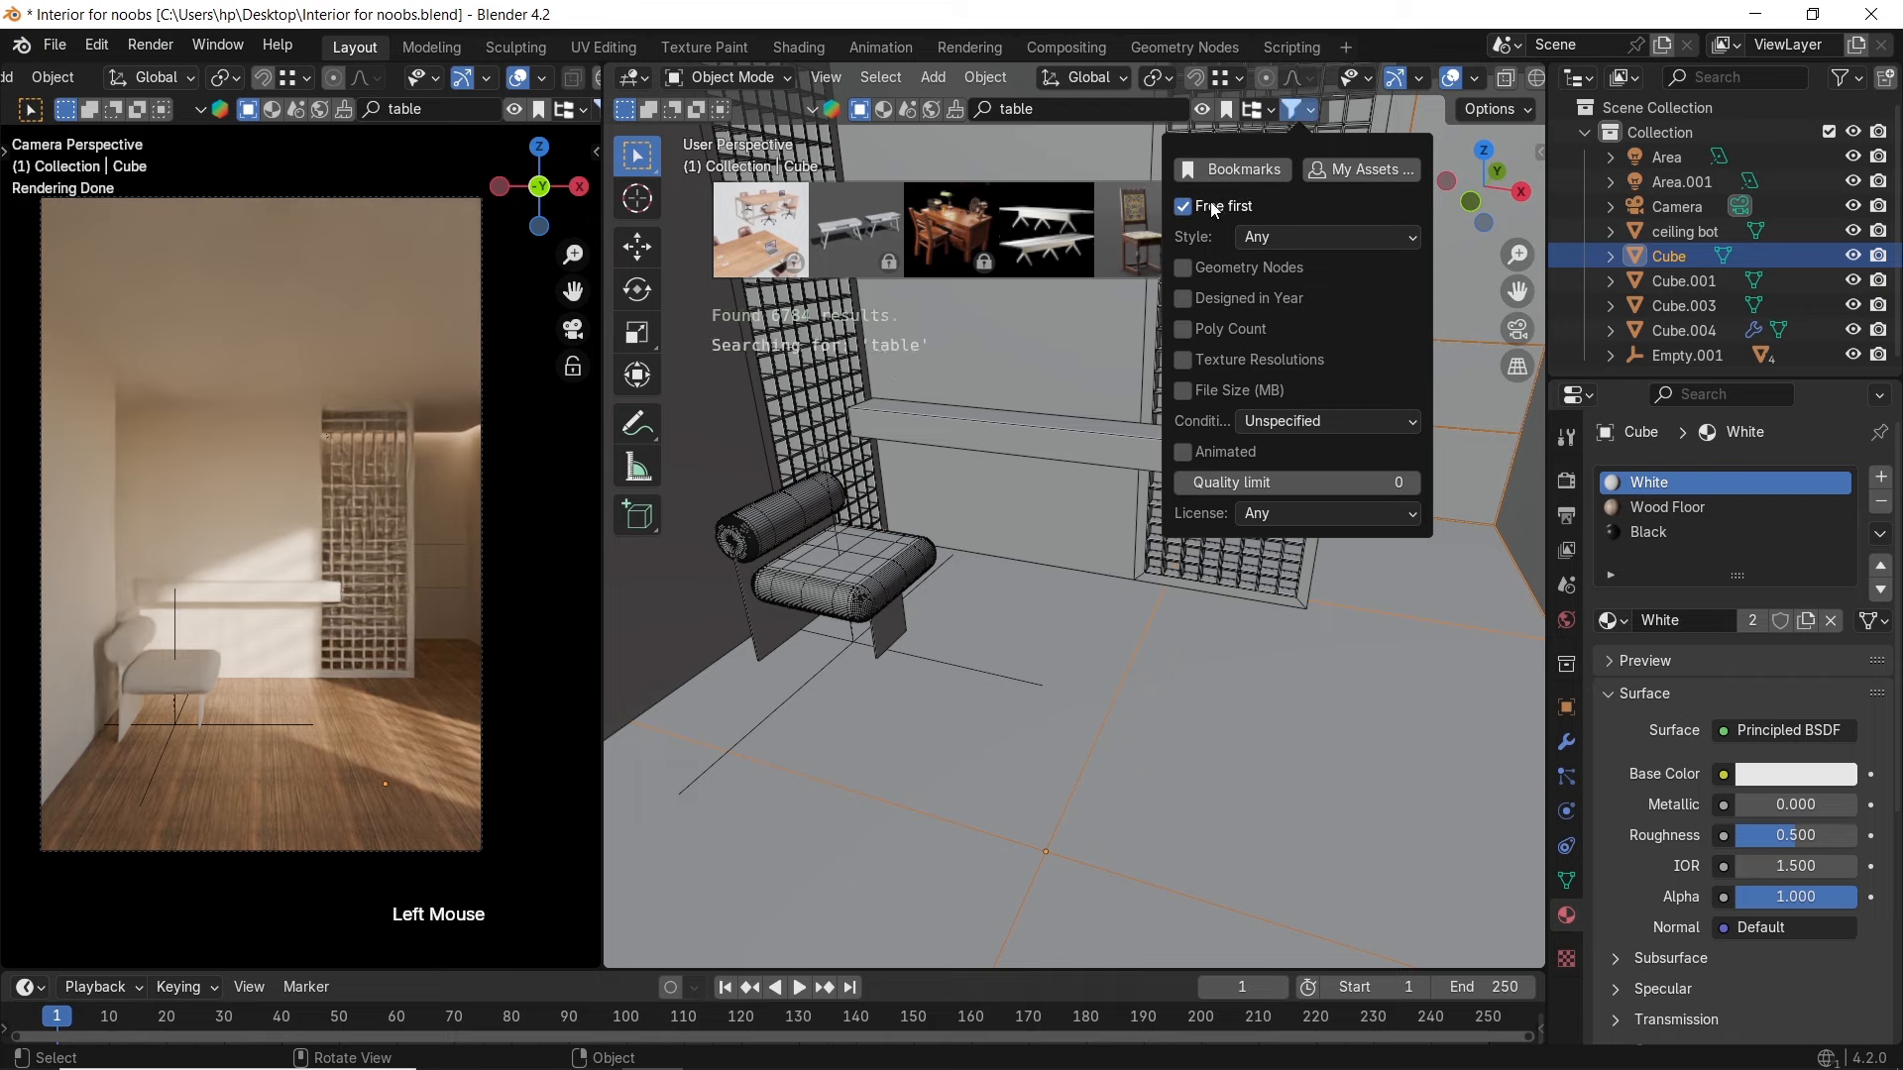
Browse the table models and place the round wooden Coffee Table on the floor beside the chair
{"action": "mouse_move", "coordinate": [863, 240]}
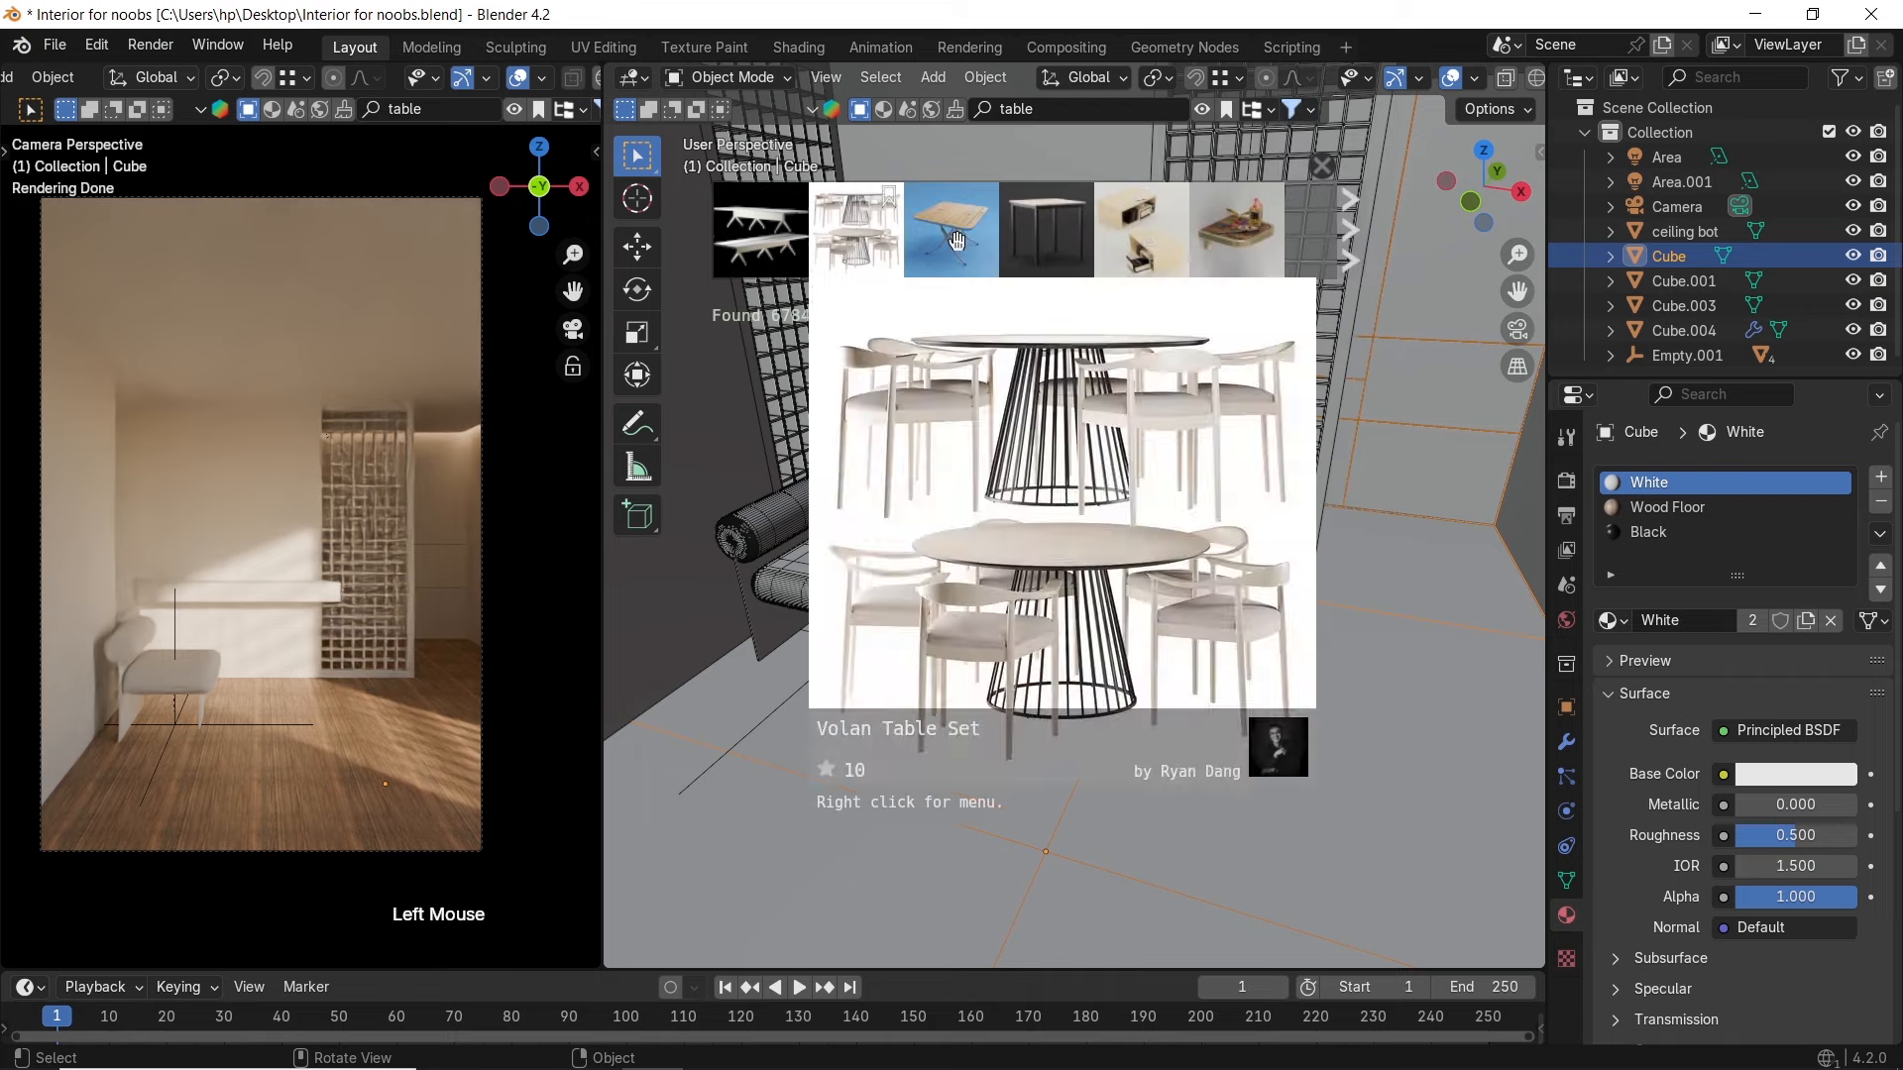
{"action": "left_click", "coordinate": [1350, 229]}
{"action": "left_click", "coordinate": [1350, 229]}
{"action": "mouse_move", "coordinate": [1155, 235]}
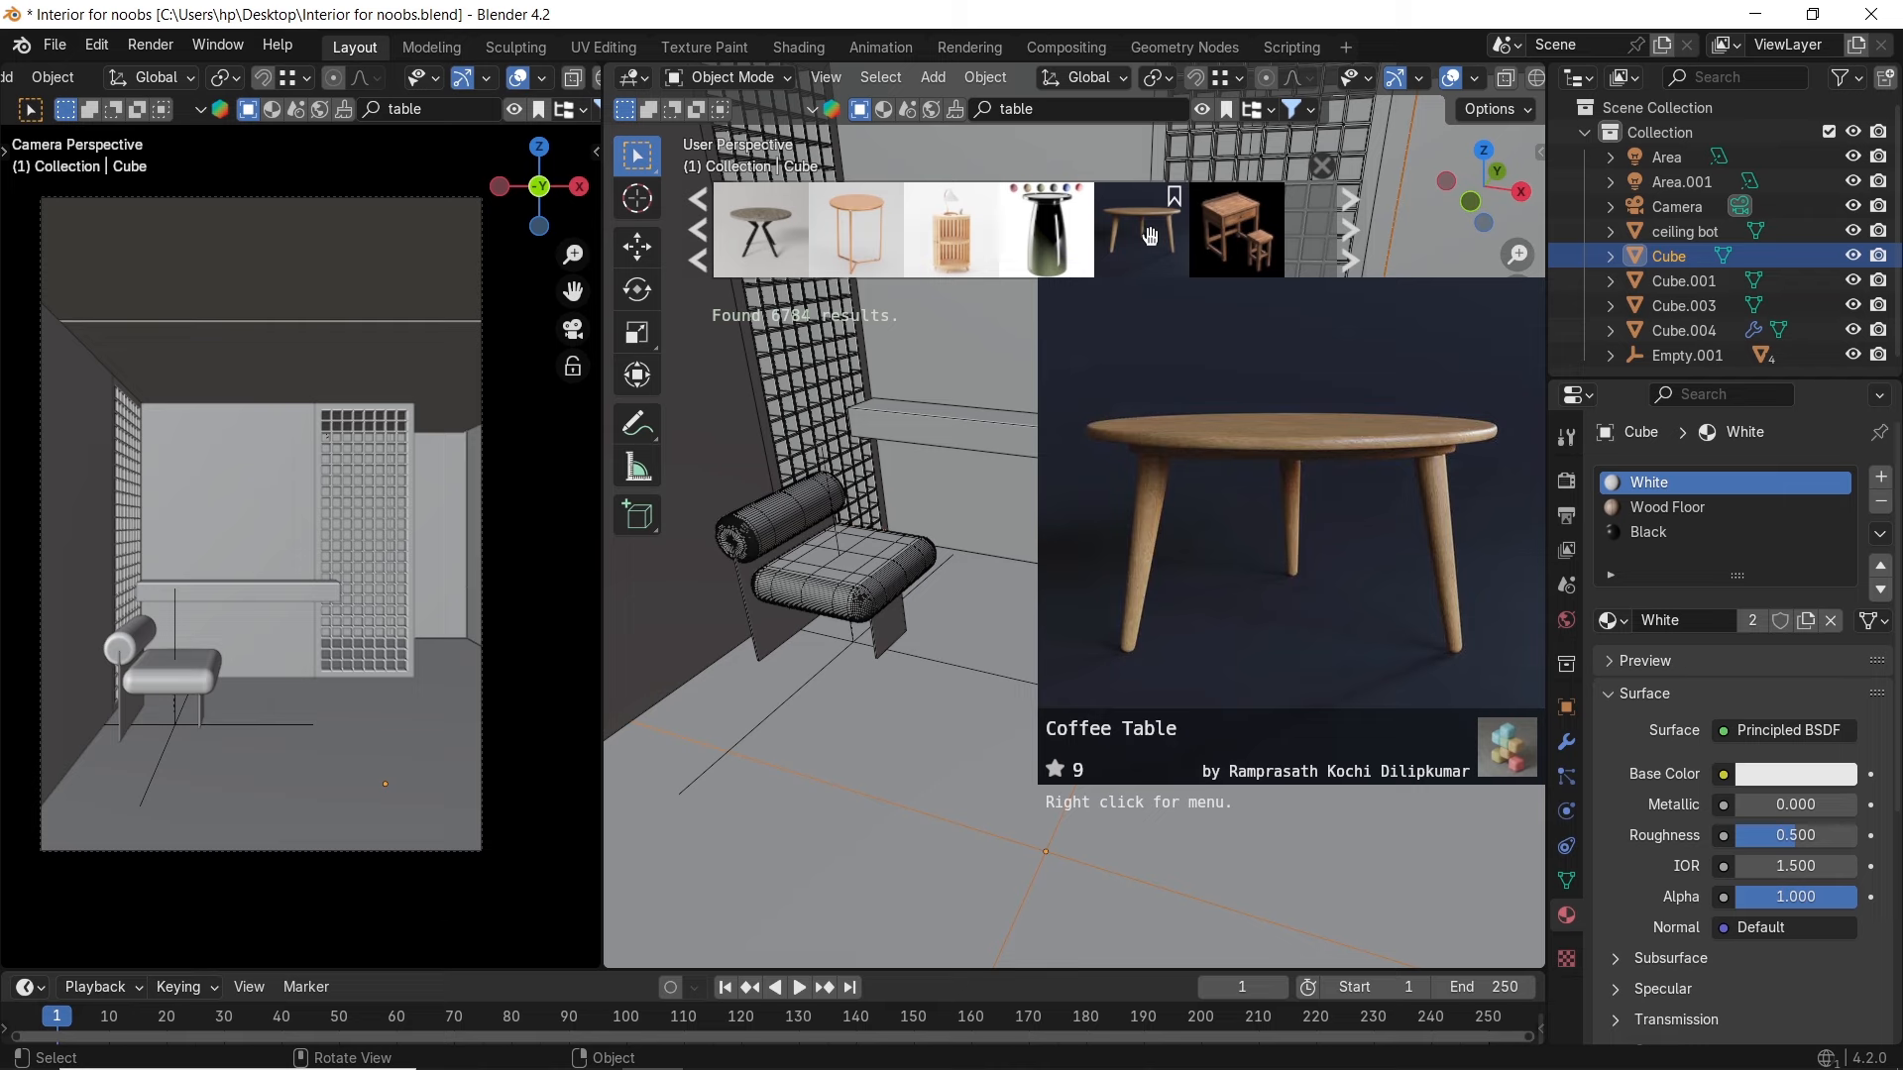
{"action": "left_click_drag", "start_coordinate": [1149, 235], "coordinate": [1031, 672]}
{"action": "middle_click_drag", "start_coordinate": [1115, 647], "coordinate": [1164, 717]}
{"action": "scroll", "coordinate": [1142, 598], "scroll_direction": "up", "scroll_amount": 2}
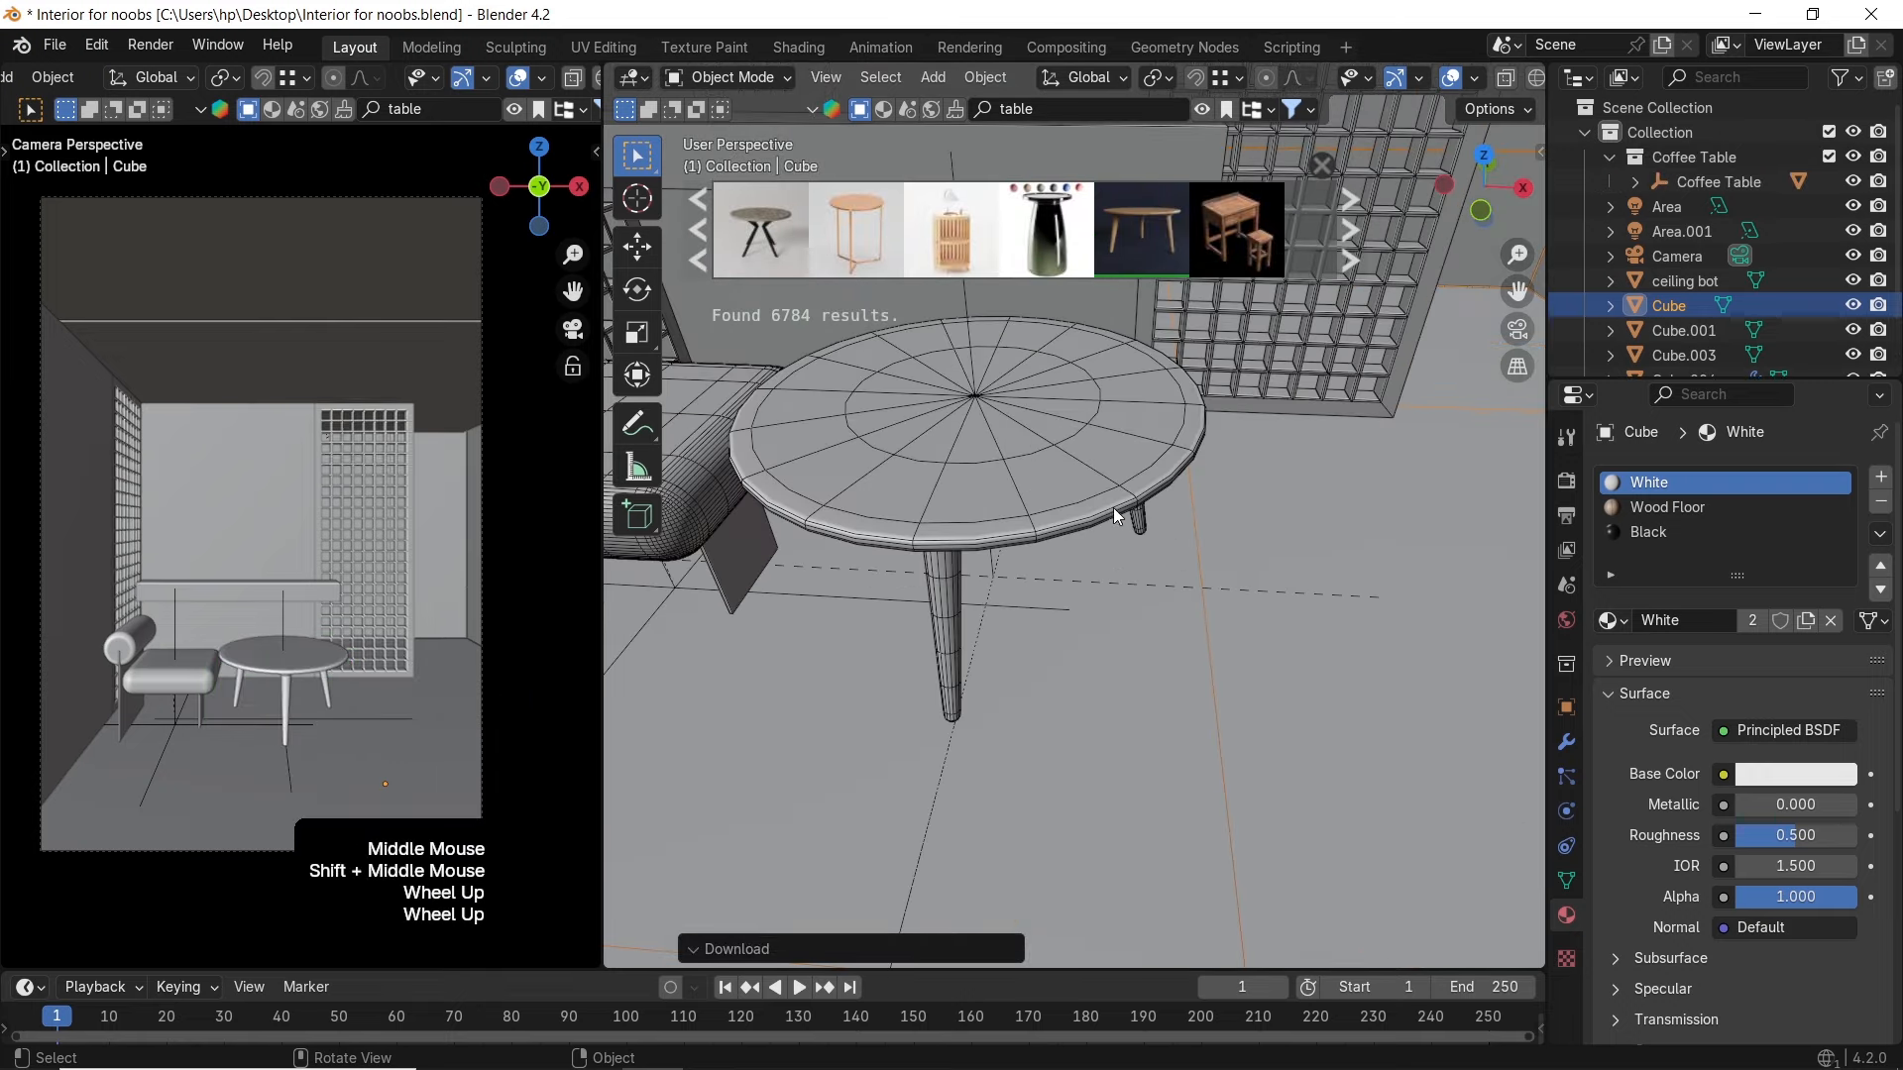
{"action": "middle_click_drag", "start_coordinate": [1114, 507], "coordinate": [1108, 484]}
{"action": "scroll", "coordinate": [1108, 484], "scroll_direction": "up", "scroll_amount": 1}
Scale the coffee table uniformly by 0.92 and show the viewport in material preview shading
{"action": "left_click", "coordinate": [1281, 534]}
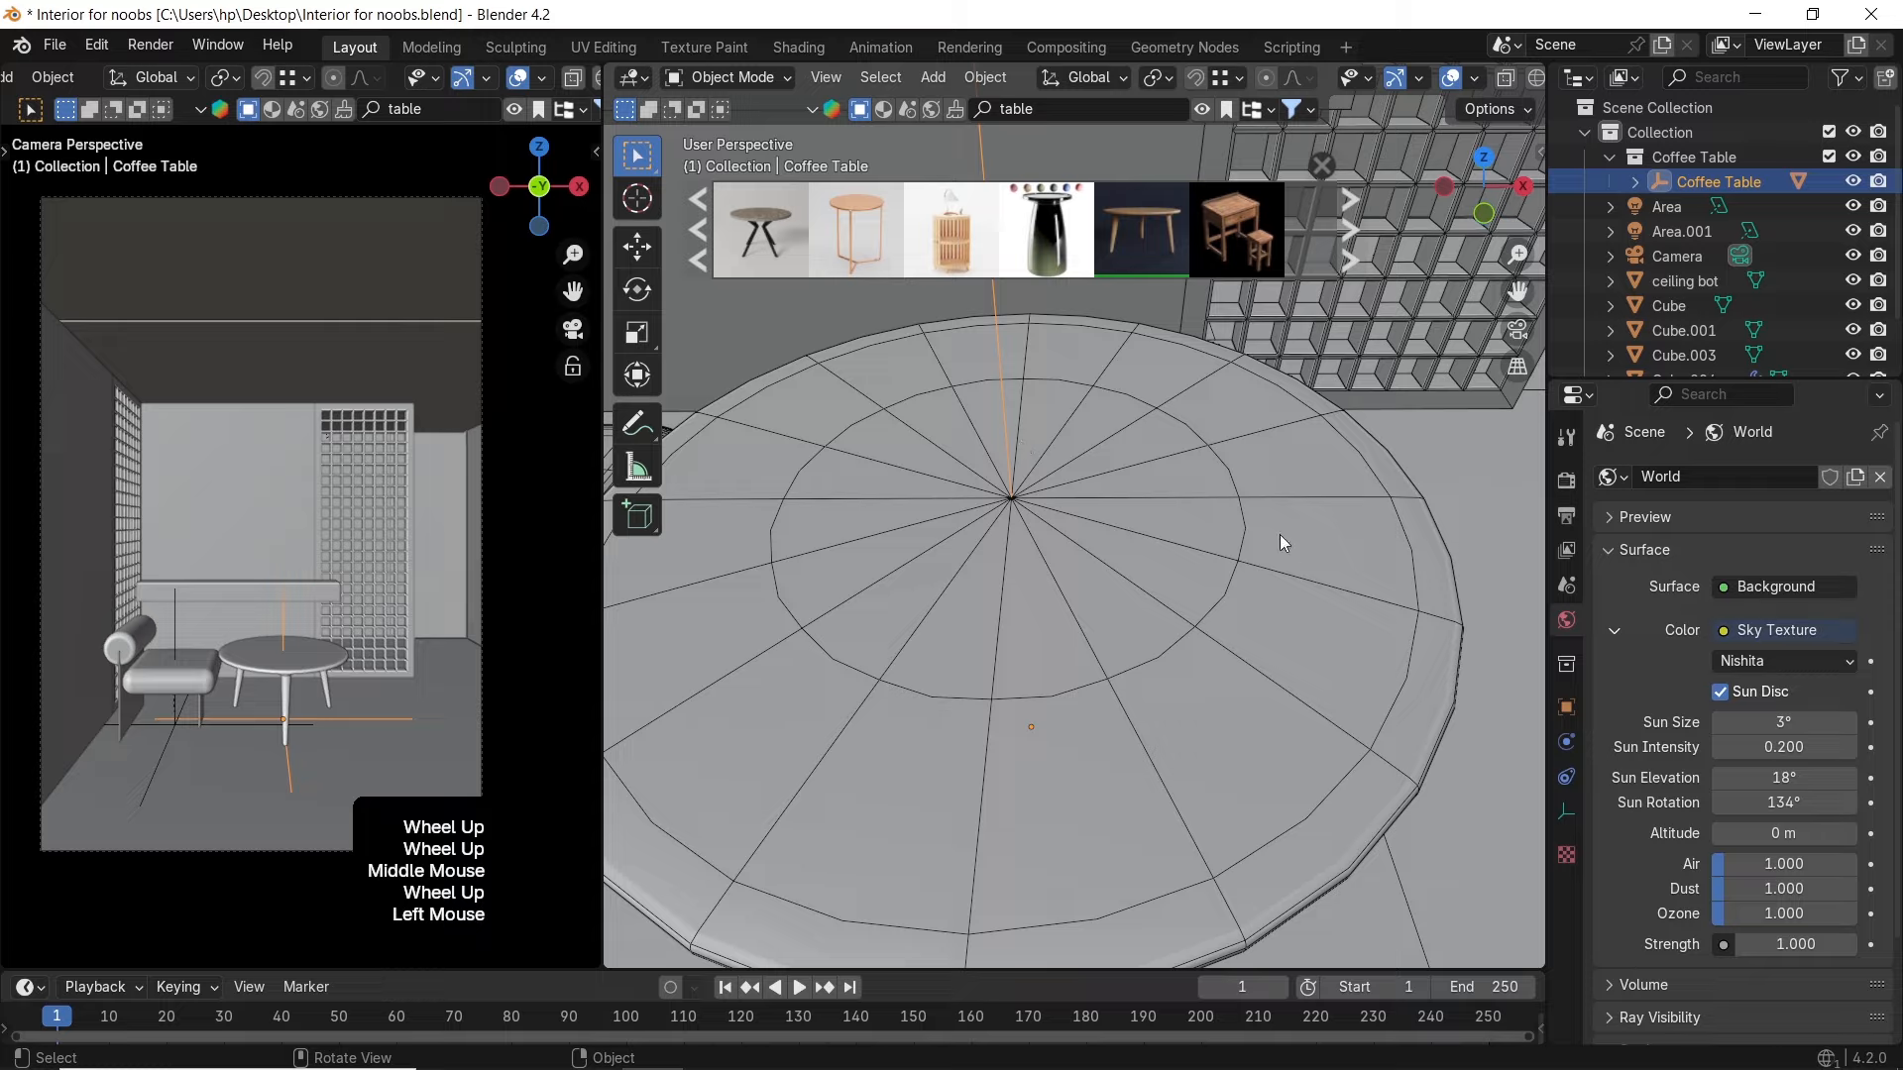
{"action": "scroll", "coordinate": [1280, 533], "scroll_direction": "down", "scroll_amount": 2}
{"action": "key", "text": "s"}
{"action": "left_click", "coordinate": [1121, 541]}
{"action": "key", "text": "z"}
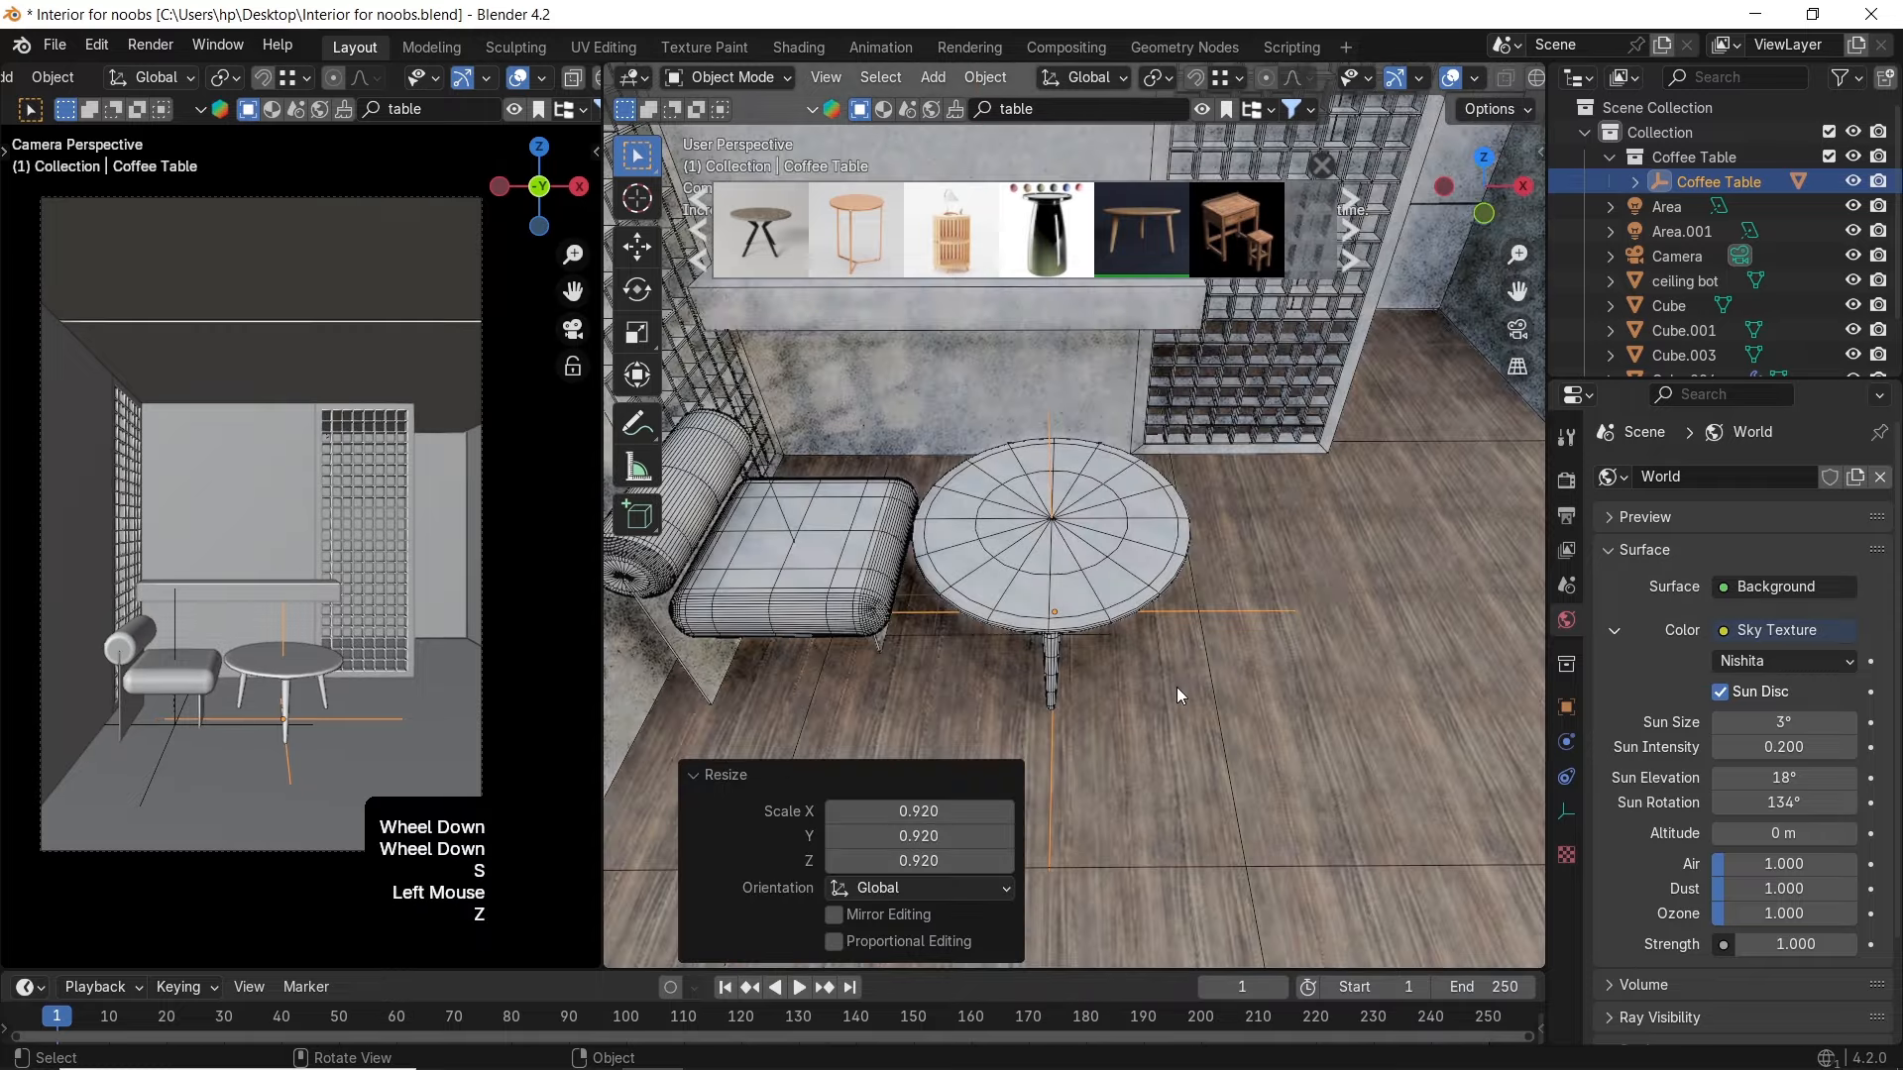
{"action": "middle_click_drag", "start_coordinate": [1162, 670], "coordinate": [1164, 622]}
{"action": "scroll", "coordinate": [1188, 542], "scroll_direction": "up", "scroll_amount": 1}
{"action": "middle_click_drag", "start_coordinate": [1187, 541], "coordinate": [1185, 636]}
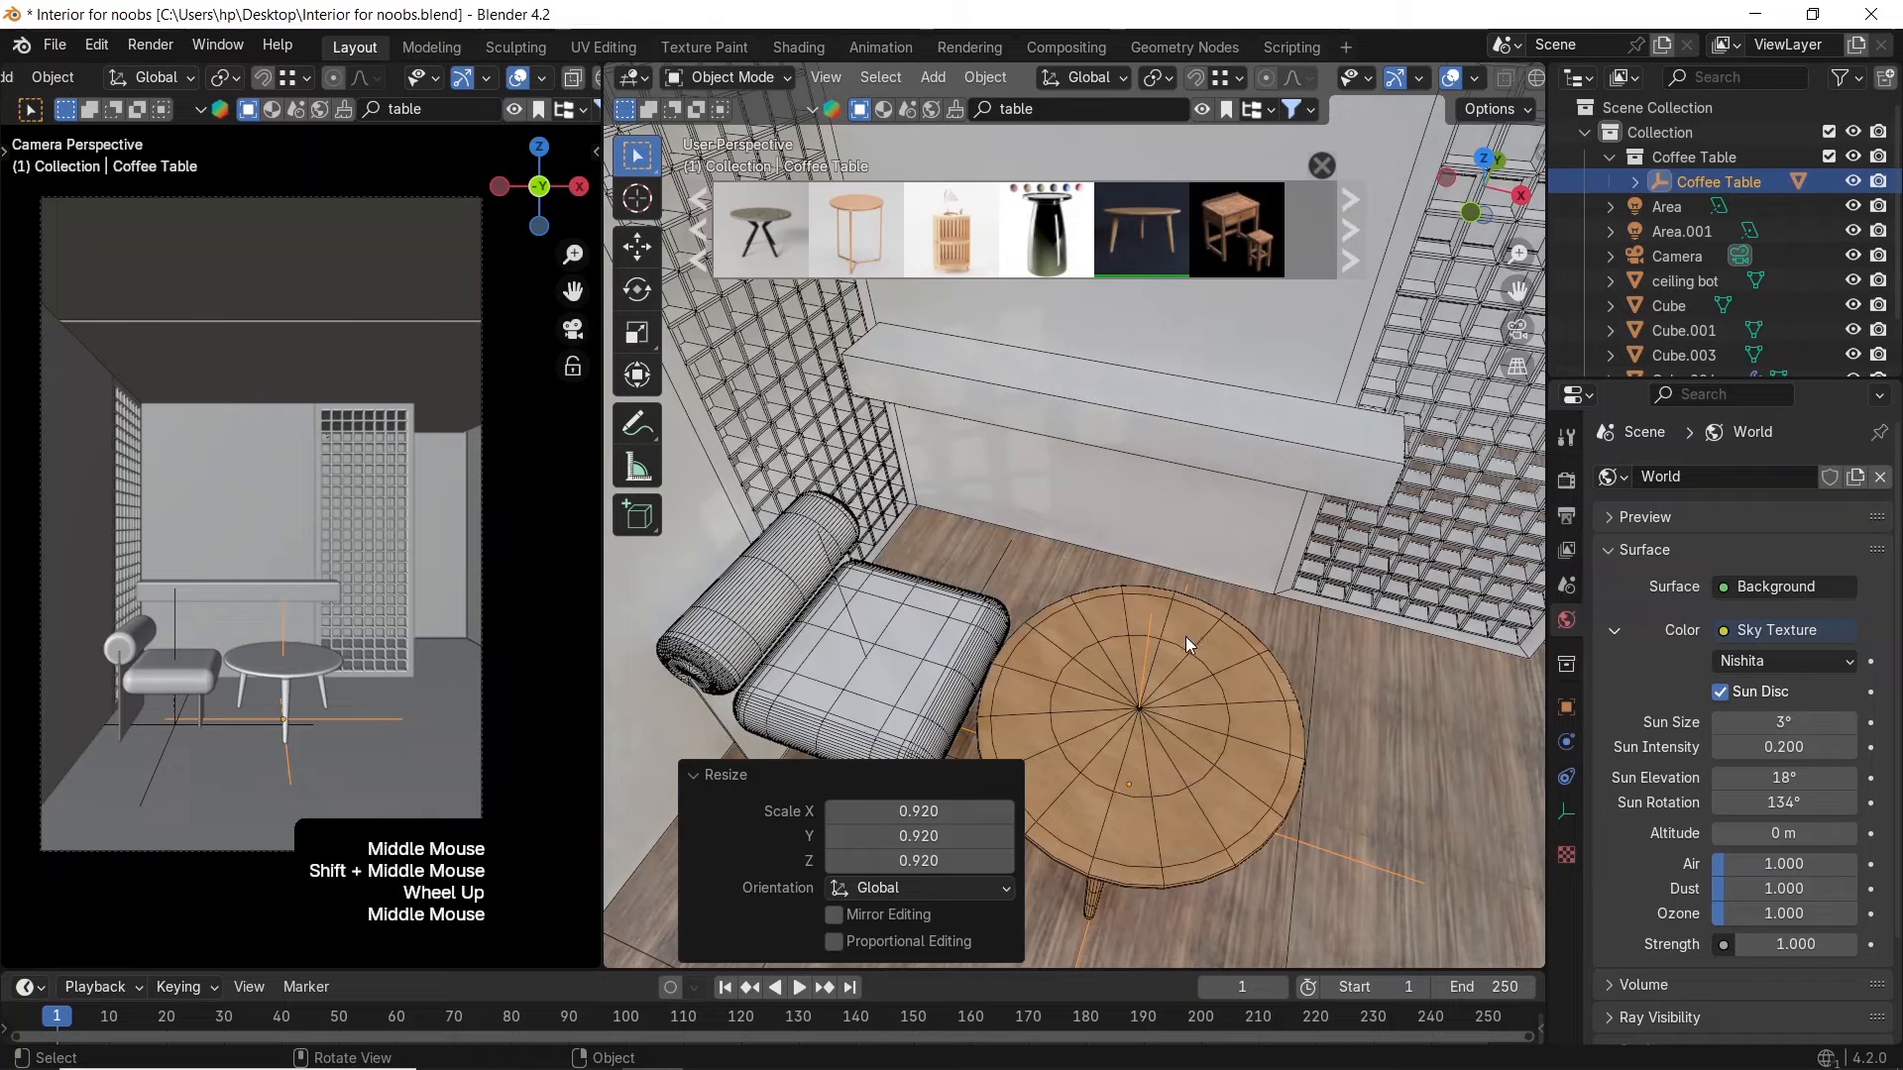
Scale the coffee table by another 0.946 and move it about -0.052 m along the Y axis
{"action": "middle_click", "coordinate": [1370, 722]}
{"action": "key", "text": "s"}
{"action": "left_click", "coordinate": [1269, 741]}
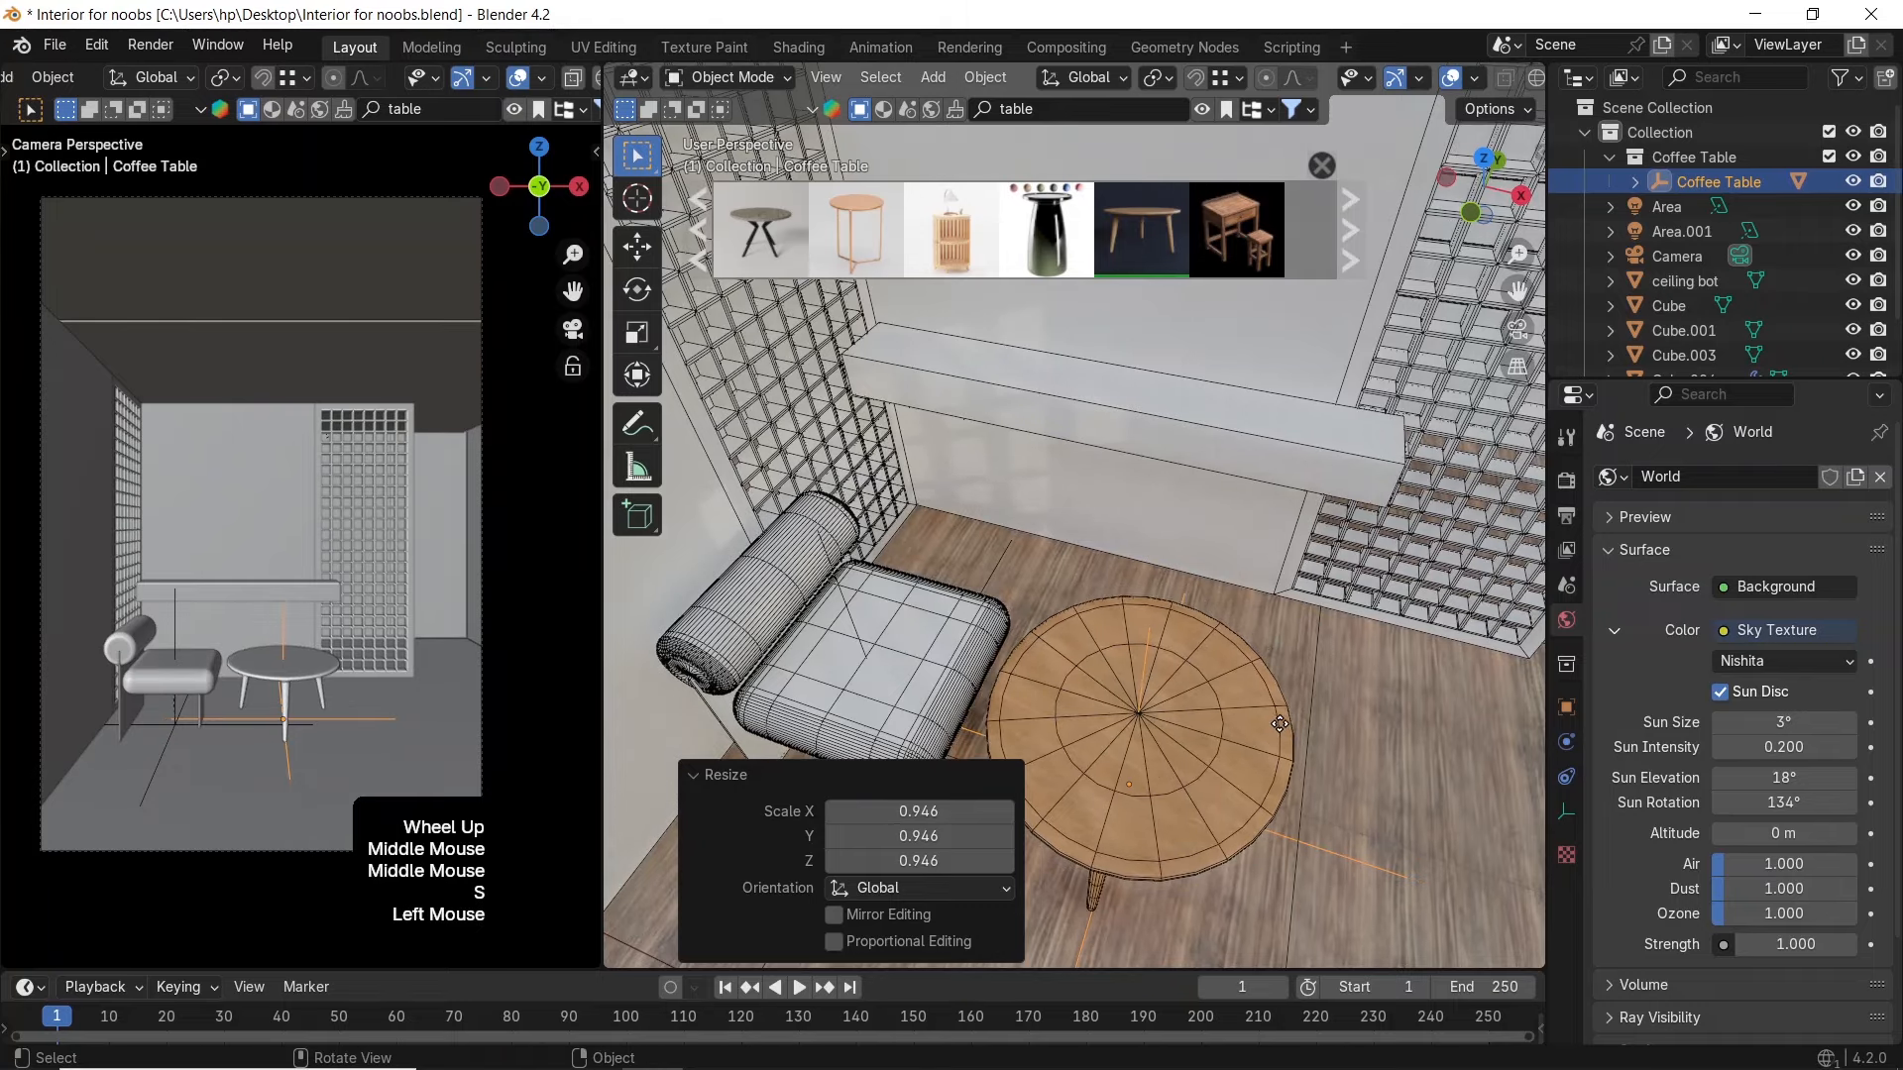
{"action": "key", "text": "g"}
{"action": "key", "text": "y"}
{"action": "left_click", "coordinate": [1276, 740]}
{"action": "middle_click_drag", "start_coordinate": [1276, 739], "coordinate": [1145, 630]}
{"action": "scroll", "coordinate": [1155, 616], "scroll_direction": "up", "scroll_amount": 1, "text": "shift"}
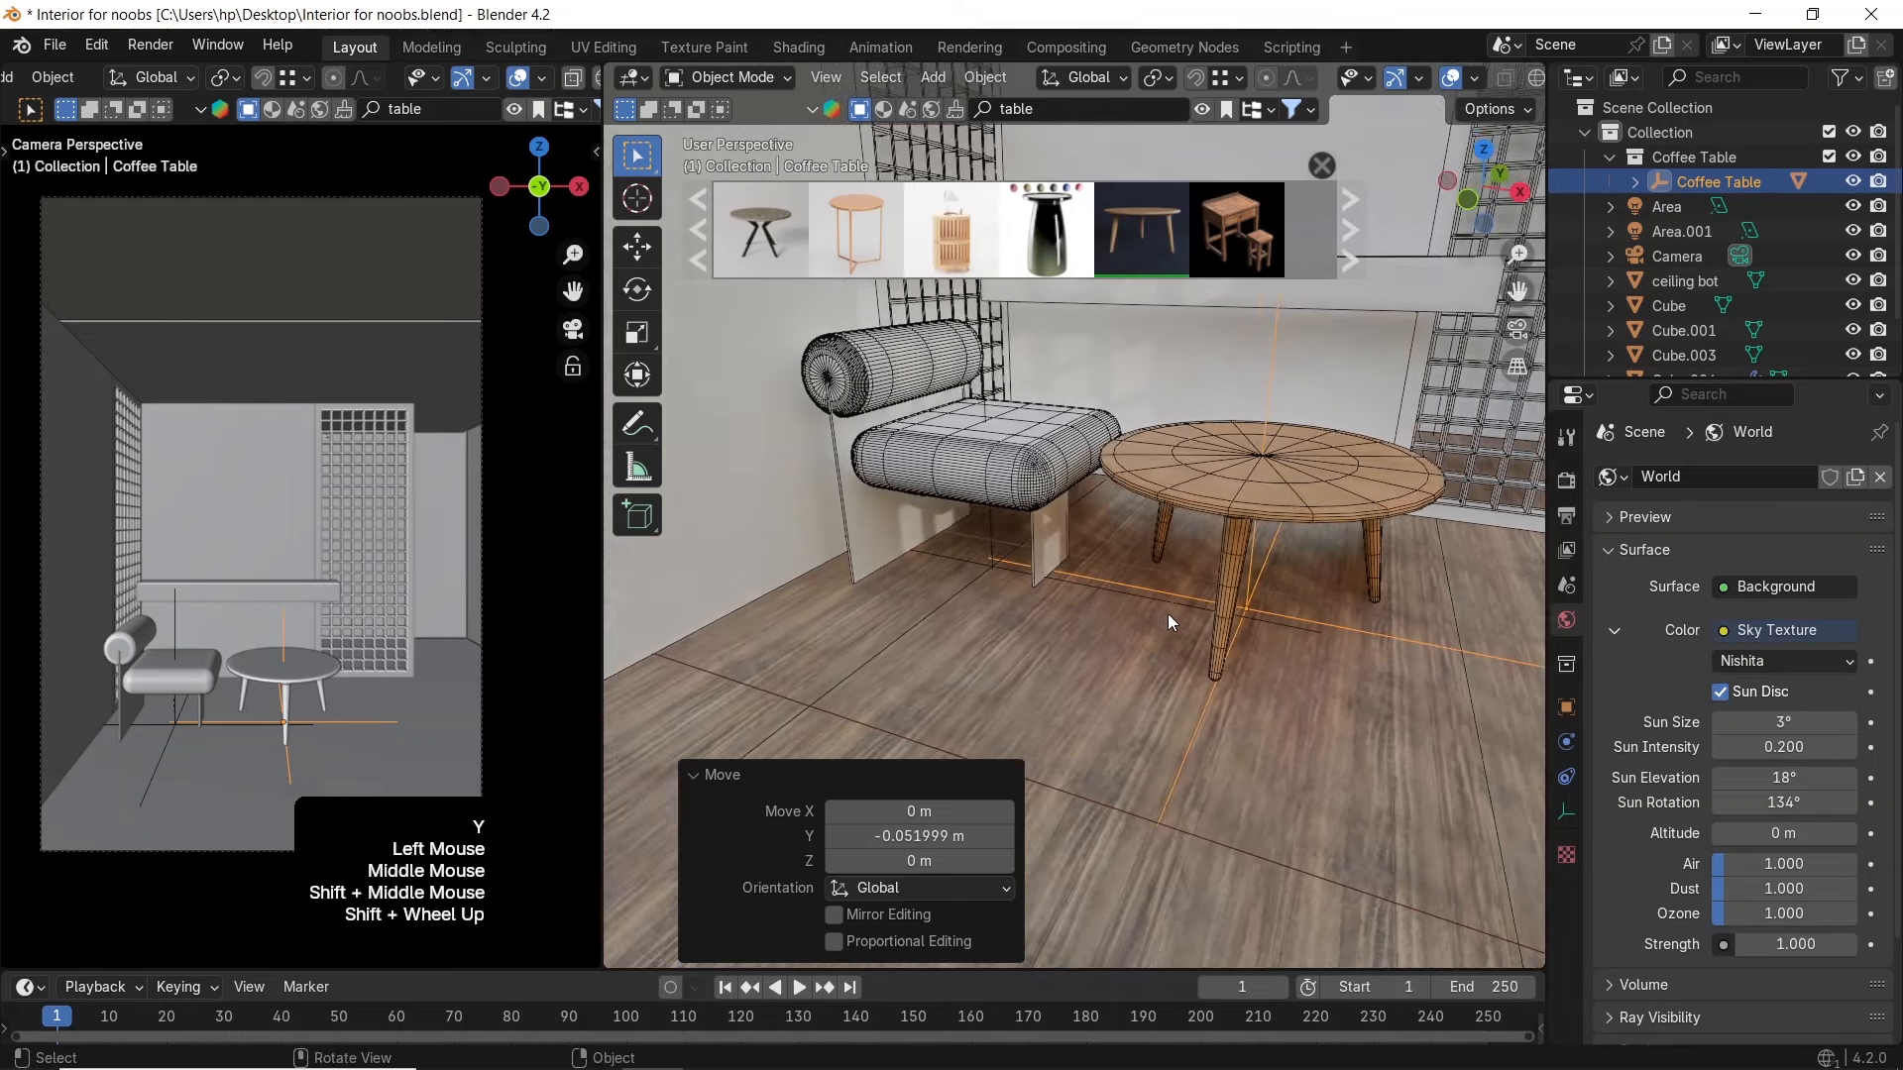
{"action": "middle_click_drag", "start_coordinate": [1270, 473], "coordinate": [1227, 579], "text": "shift"}
Assign the coffee table's beech wood material to the chair's front leg panel
{"action": "left_click", "coordinate": [1227, 578]}
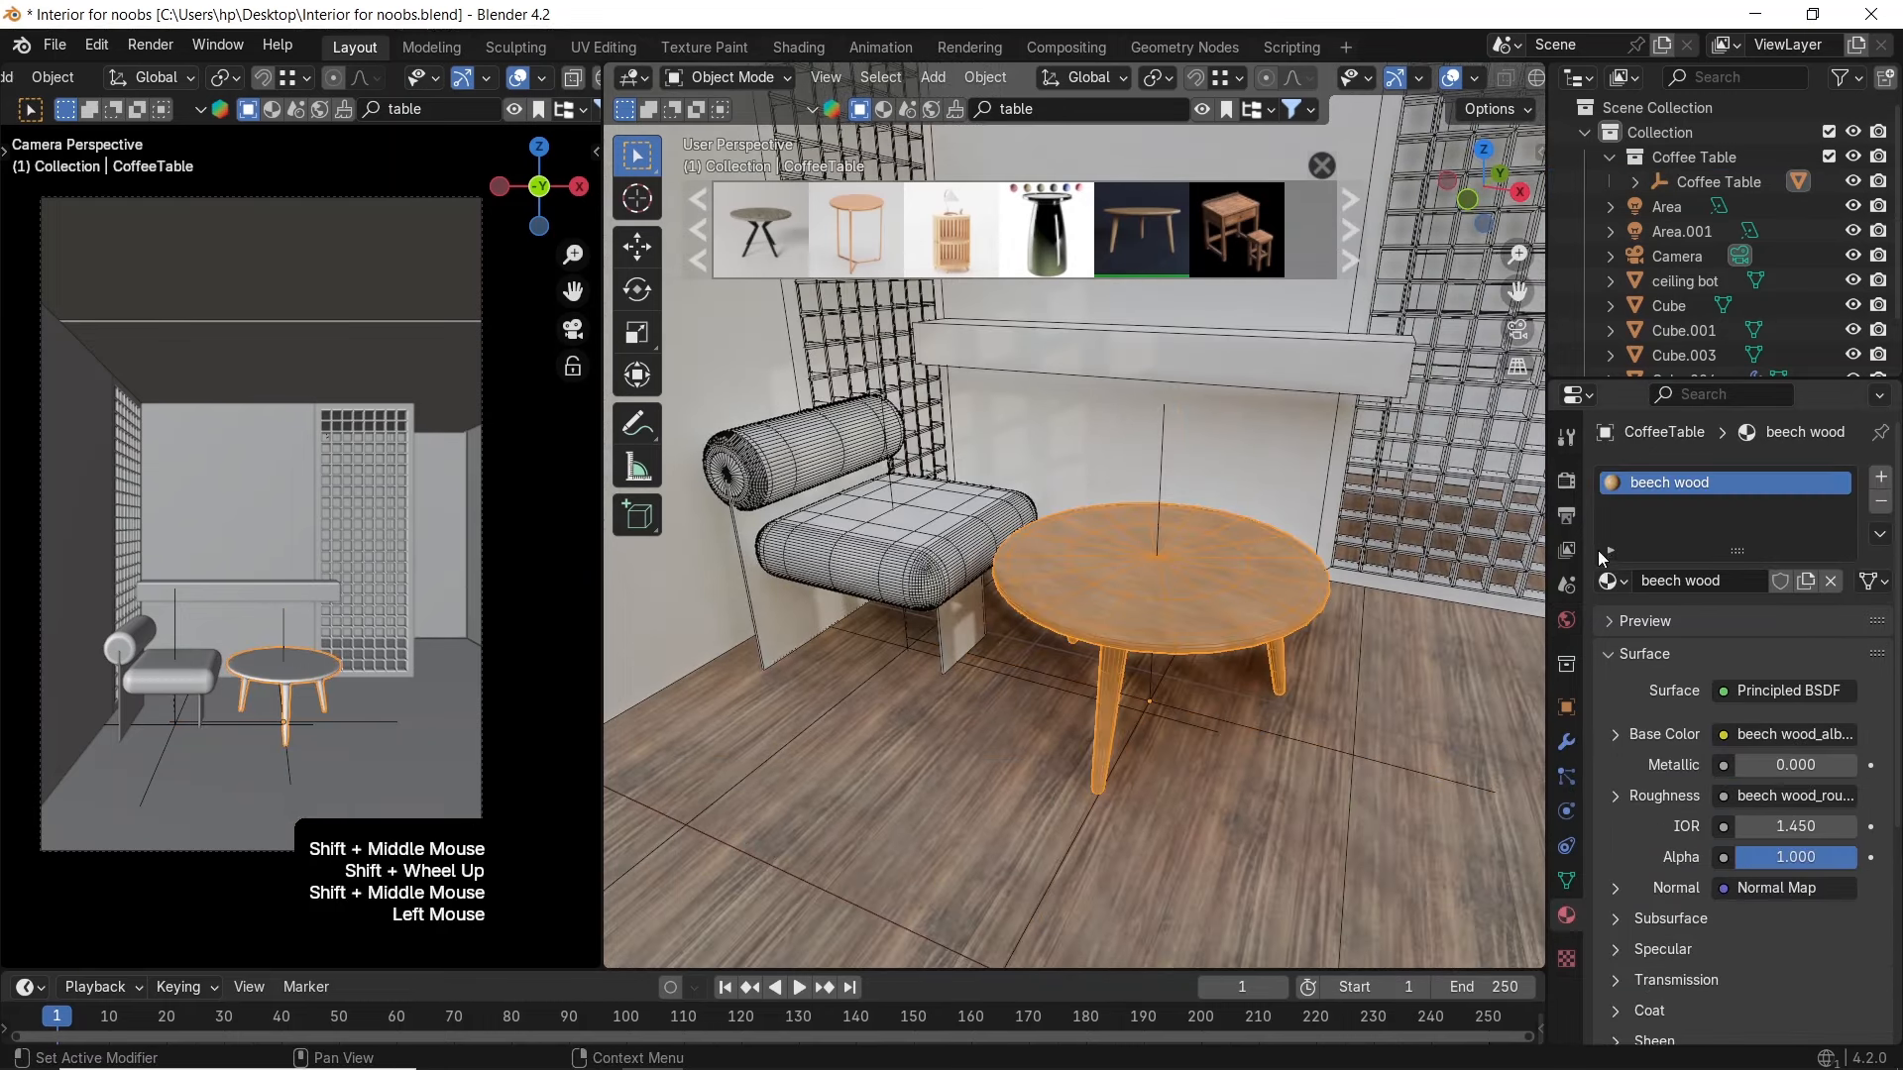
{"action": "left_click_drag", "start_coordinate": [1608, 581], "coordinate": [1508, 609]}
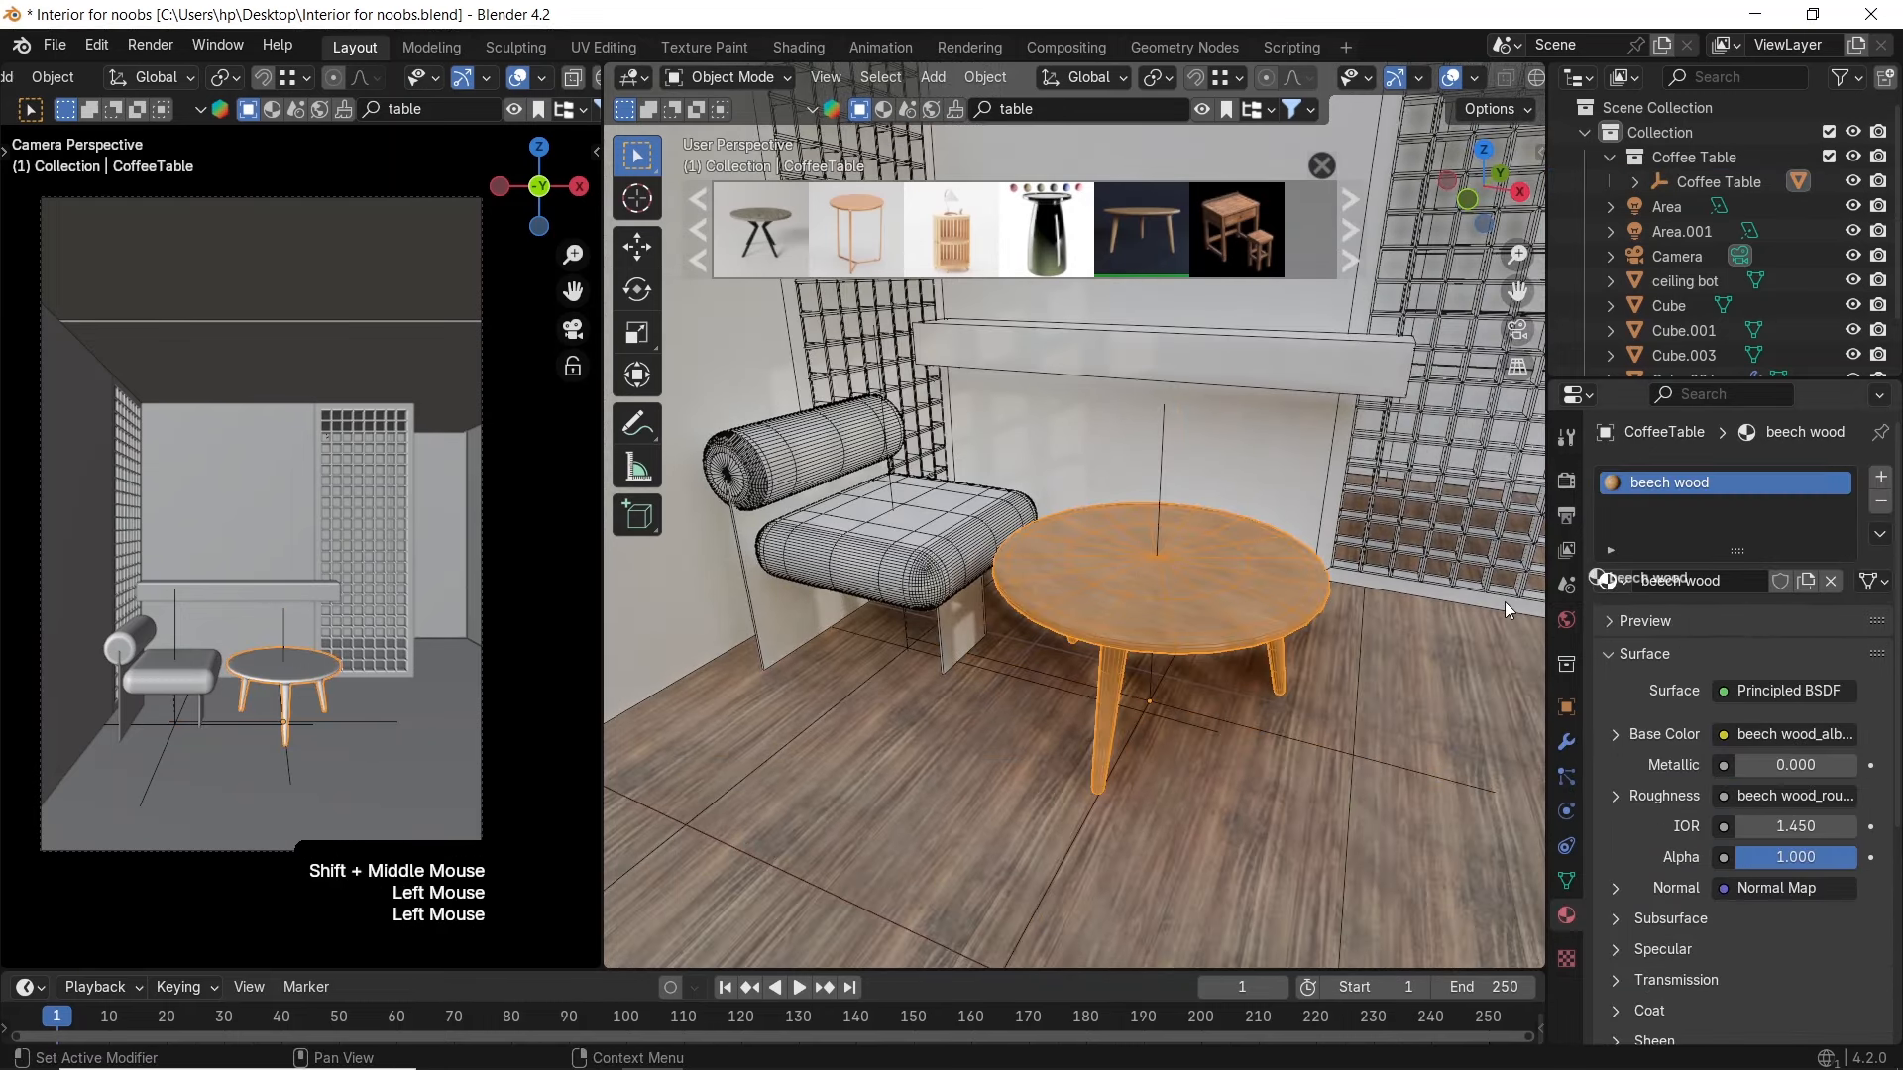
{"action": "left_click_drag", "start_coordinate": [986, 639], "coordinate": [966, 633]}
Unwrap the whole front leg panel of the chair with Cube Projection and return to Object Mode
{"action": "middle_click_drag", "start_coordinate": [966, 632], "coordinate": [1036, 551]}
{"action": "scroll", "coordinate": [996, 584], "scroll_direction": "up", "scroll_amount": 3}
{"action": "left_click", "coordinate": [1140, 456]}
{"action": "key", "text": "Tab"}
{"action": "key", "text": "a"}
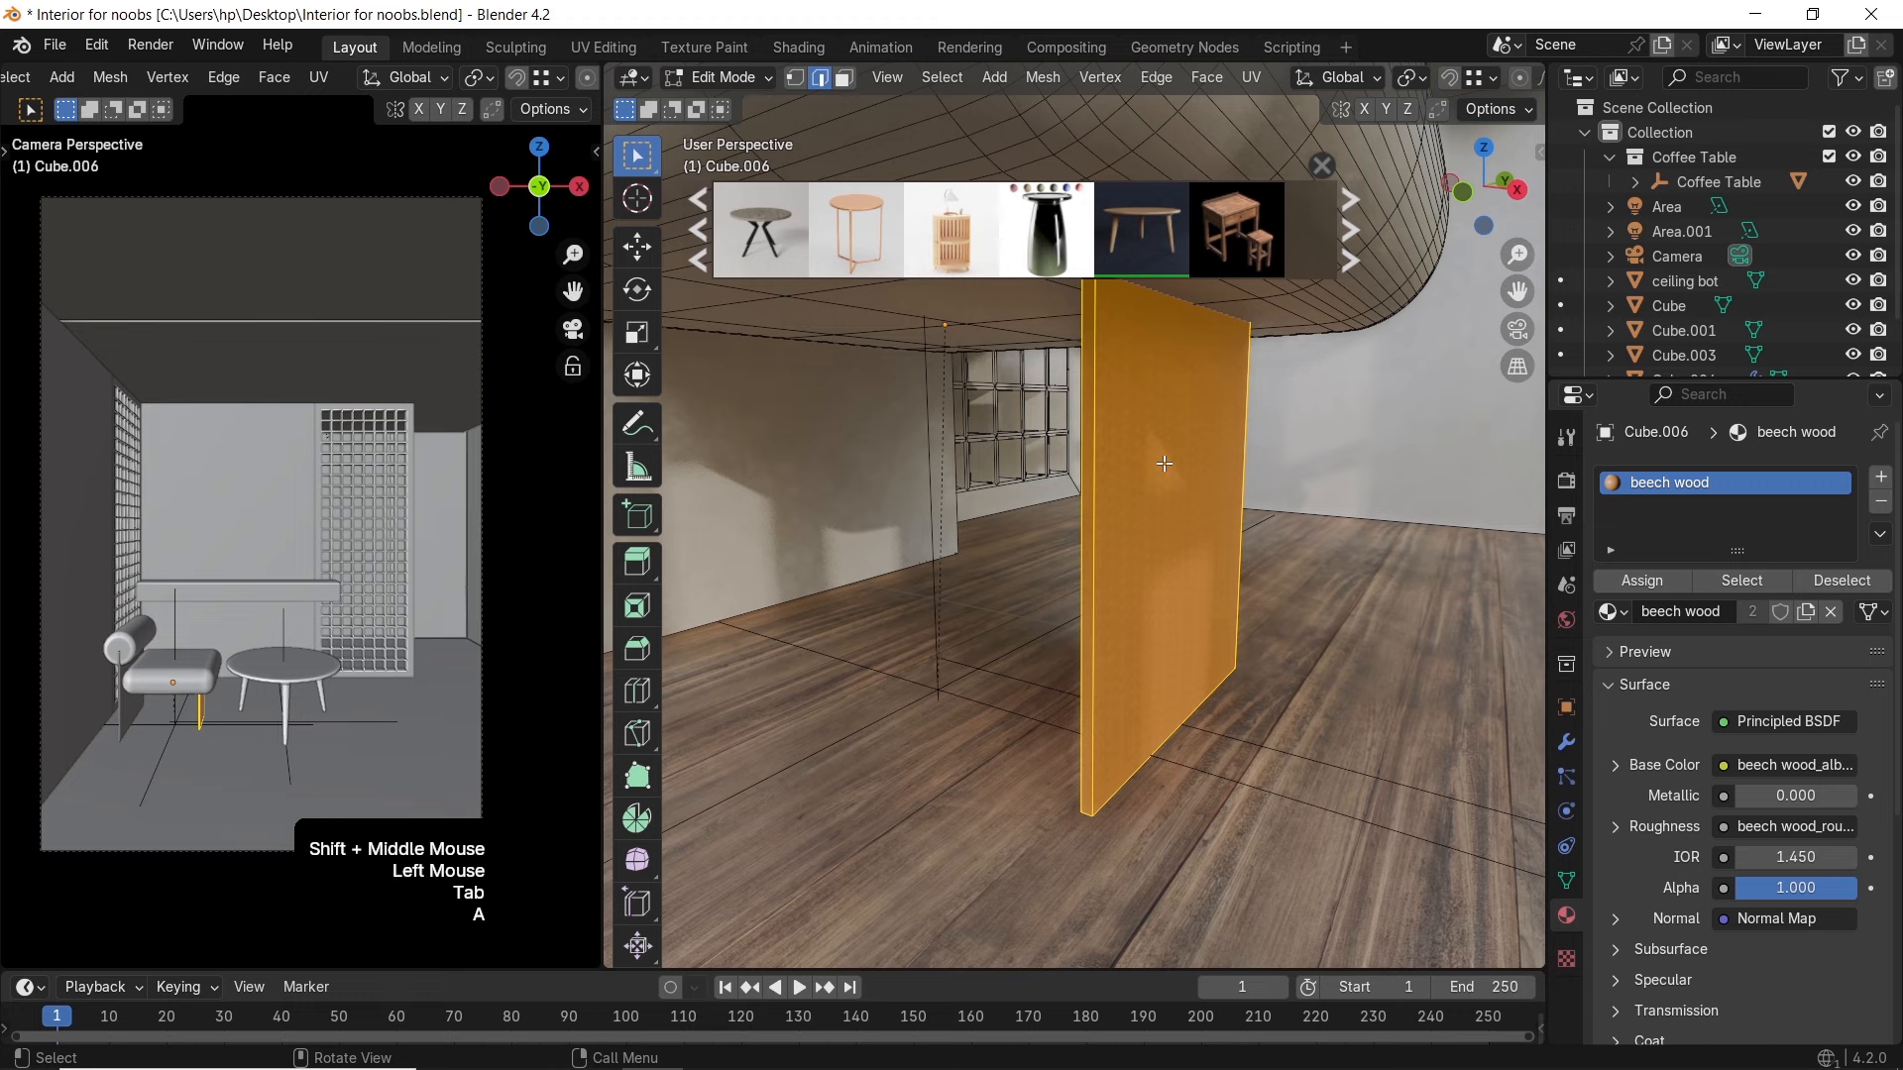
{"action": "key", "text": "u"}
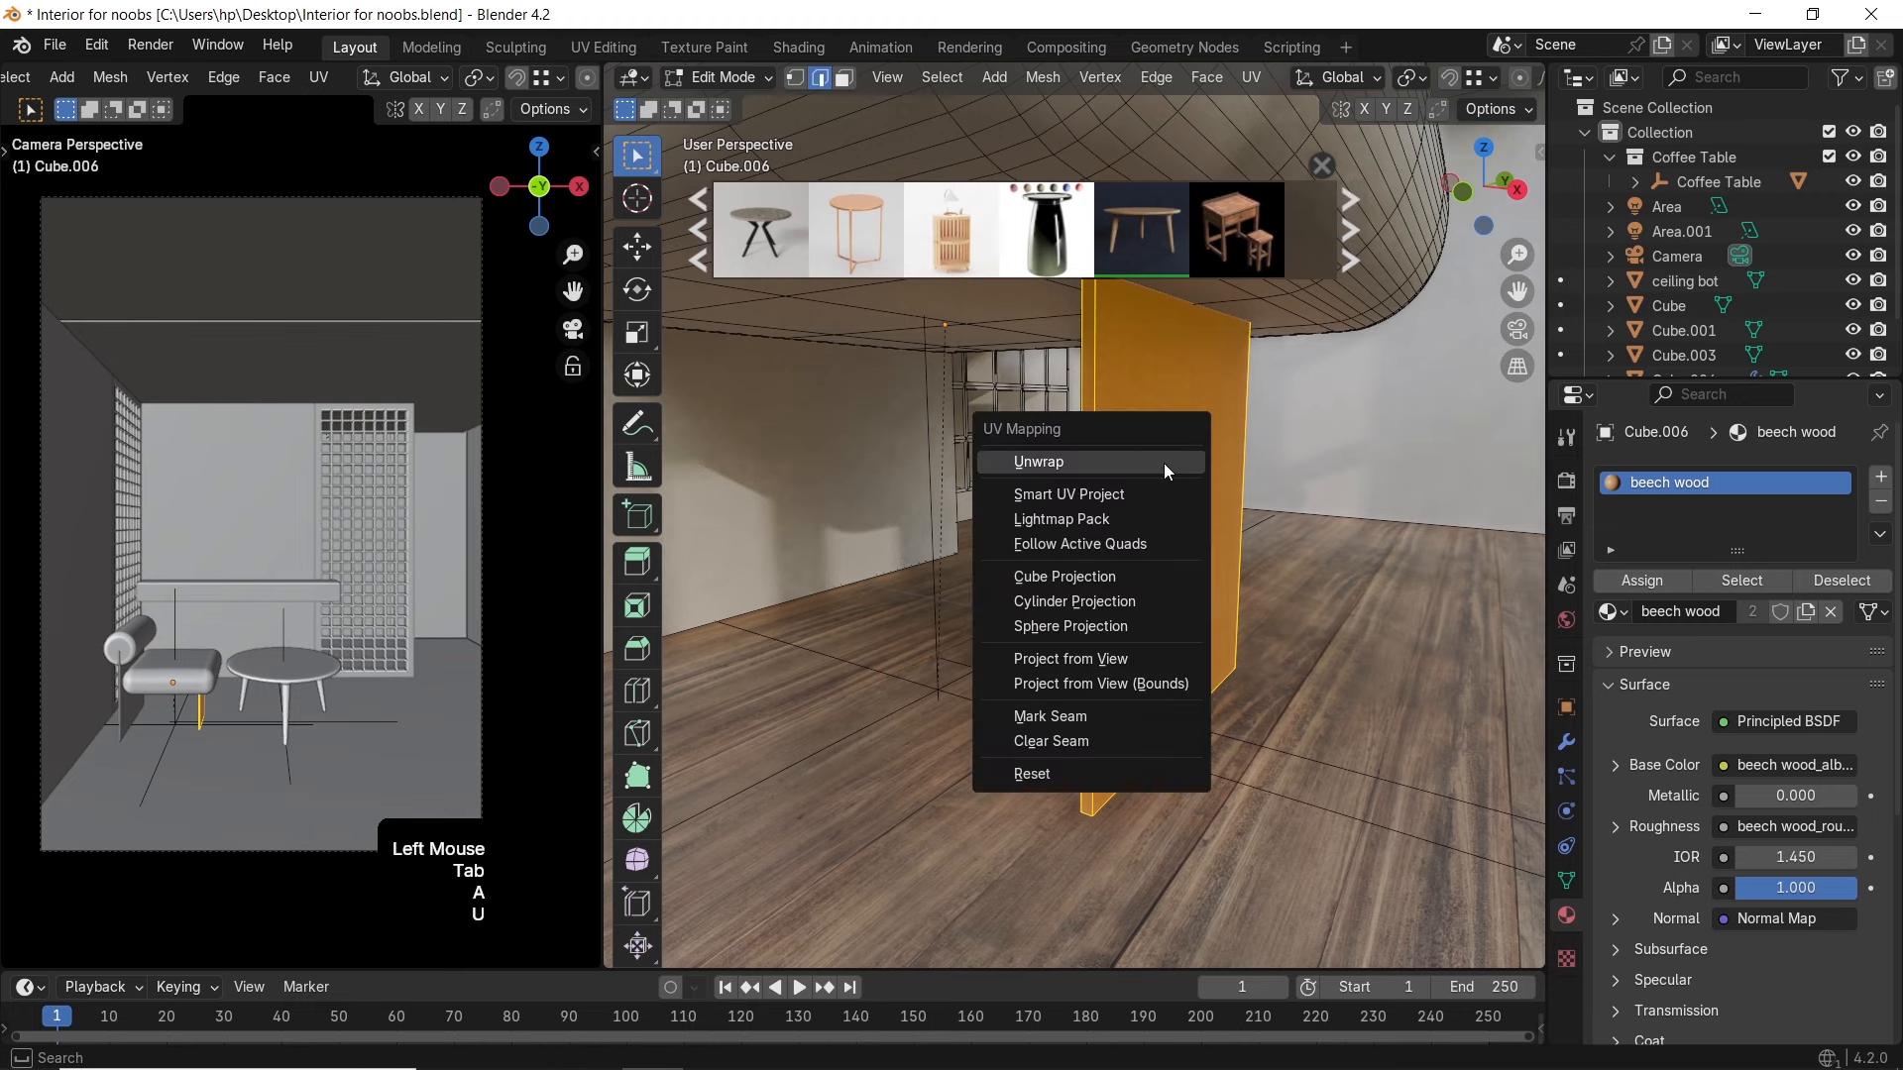
{"action": "left_click", "coordinate": [1111, 576]}
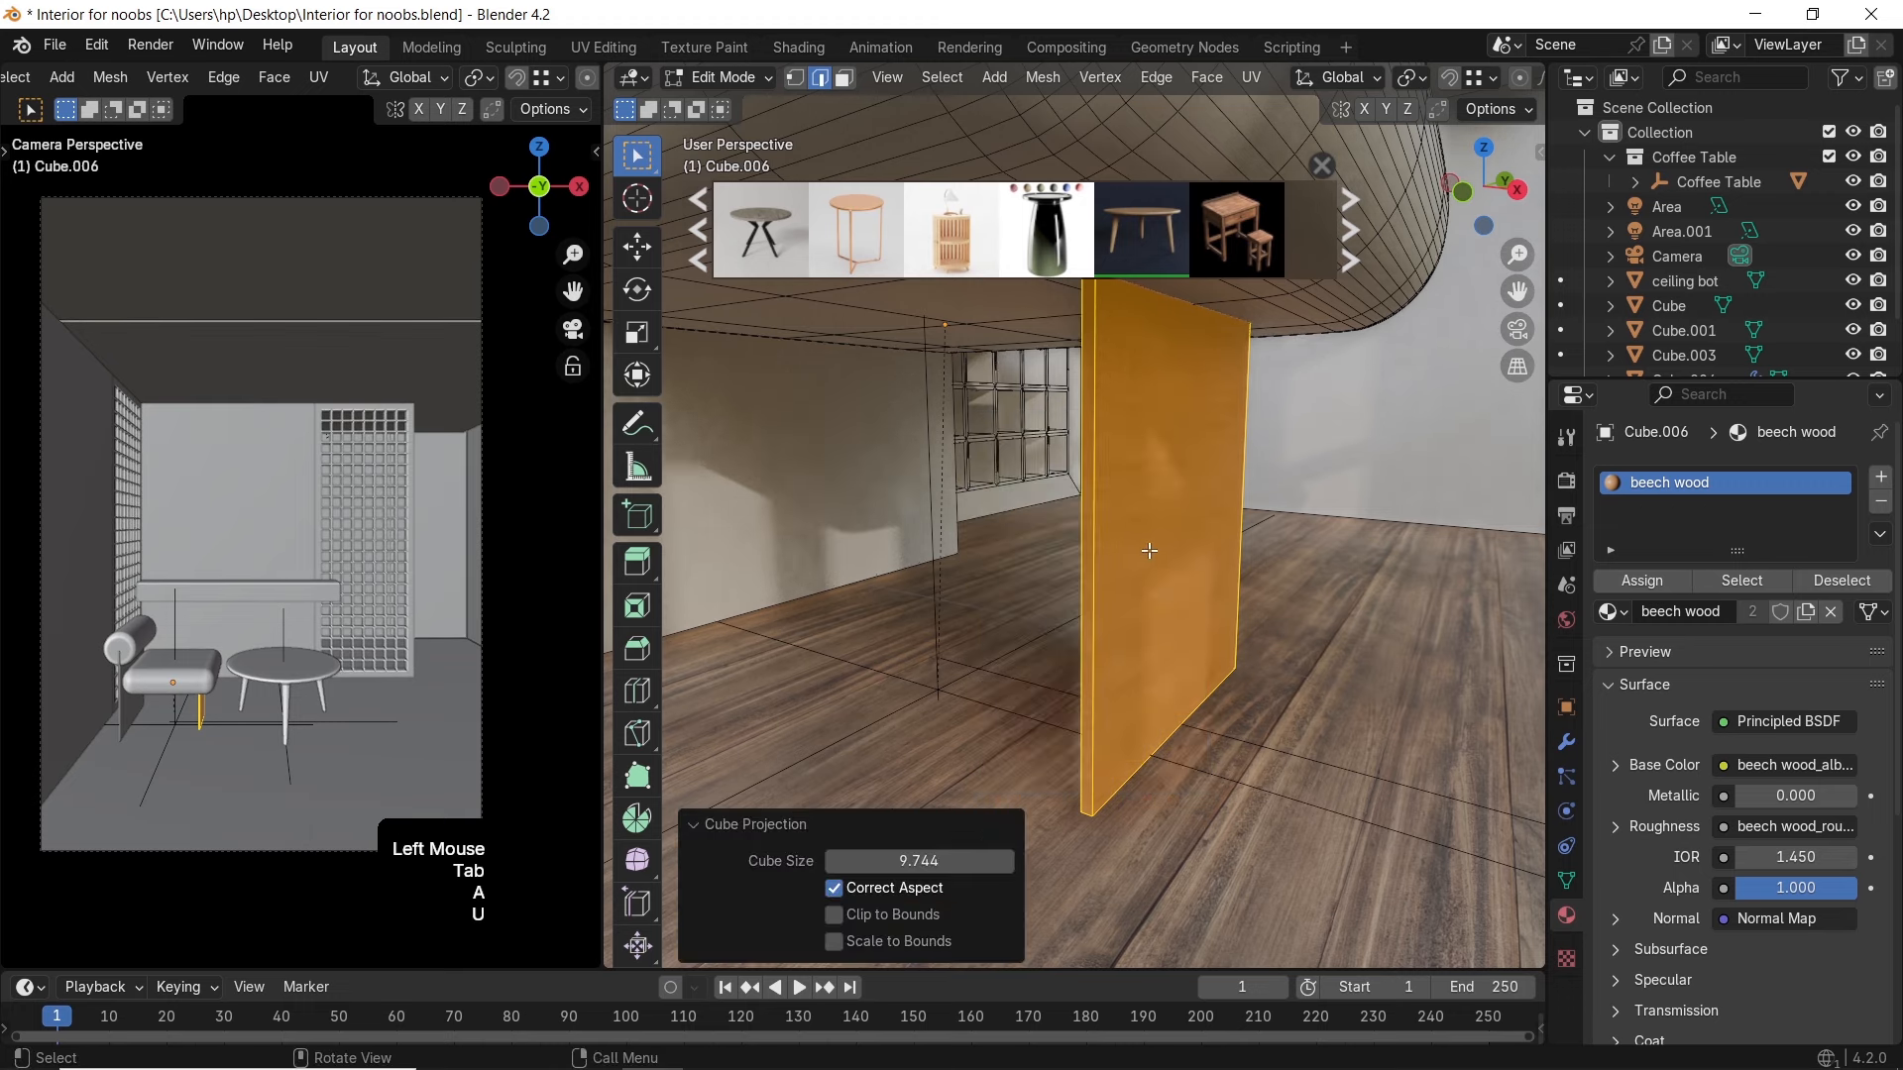
{"action": "middle_click_drag", "start_coordinate": [1150, 551], "coordinate": [1091, 544]}
{"action": "key", "text": "Tab"}
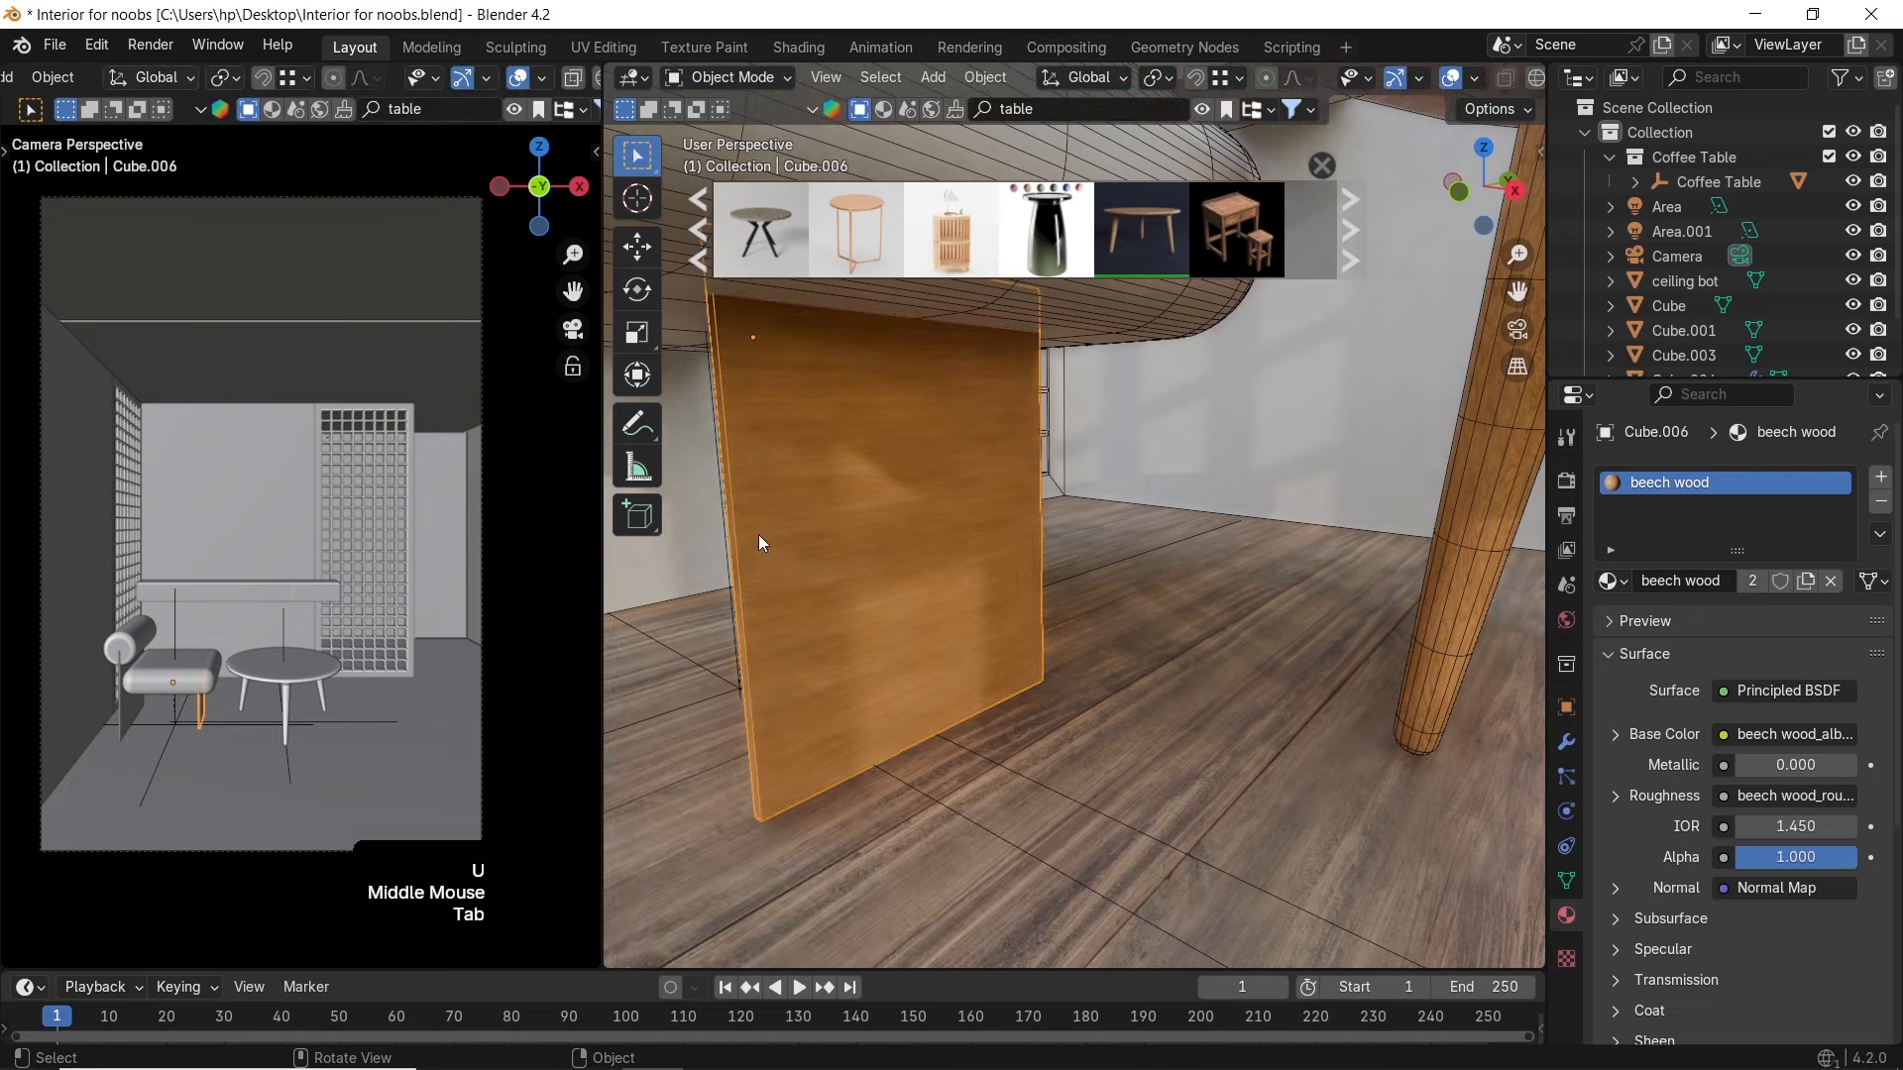
Link the front leg's beech wood material to the chair's back panel and copy its UV maps there
{"action": "middle_click_drag", "start_coordinate": [716, 532], "coordinate": [895, 530], "text": "shift"}
{"action": "left_click", "coordinate": [1060, 530], "text": "shift"}
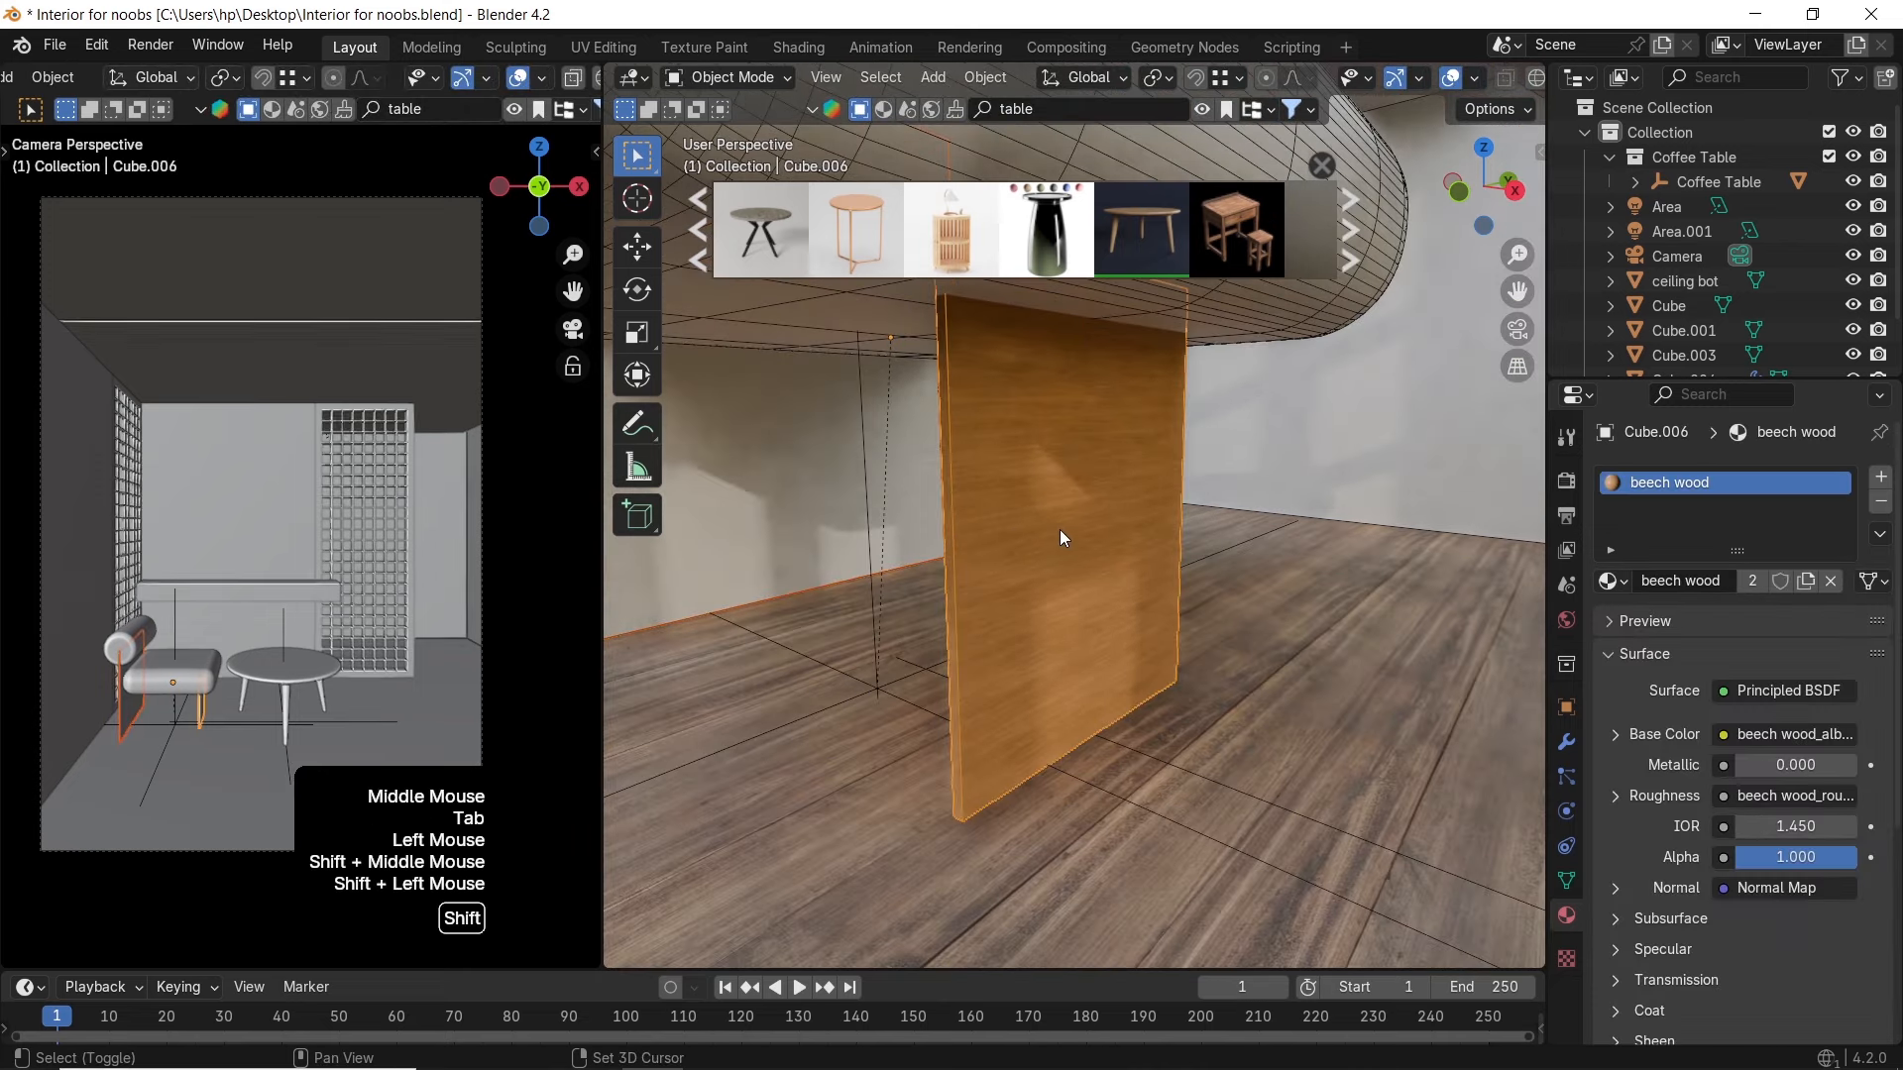
{"action": "key", "text": "ctrl+l"}
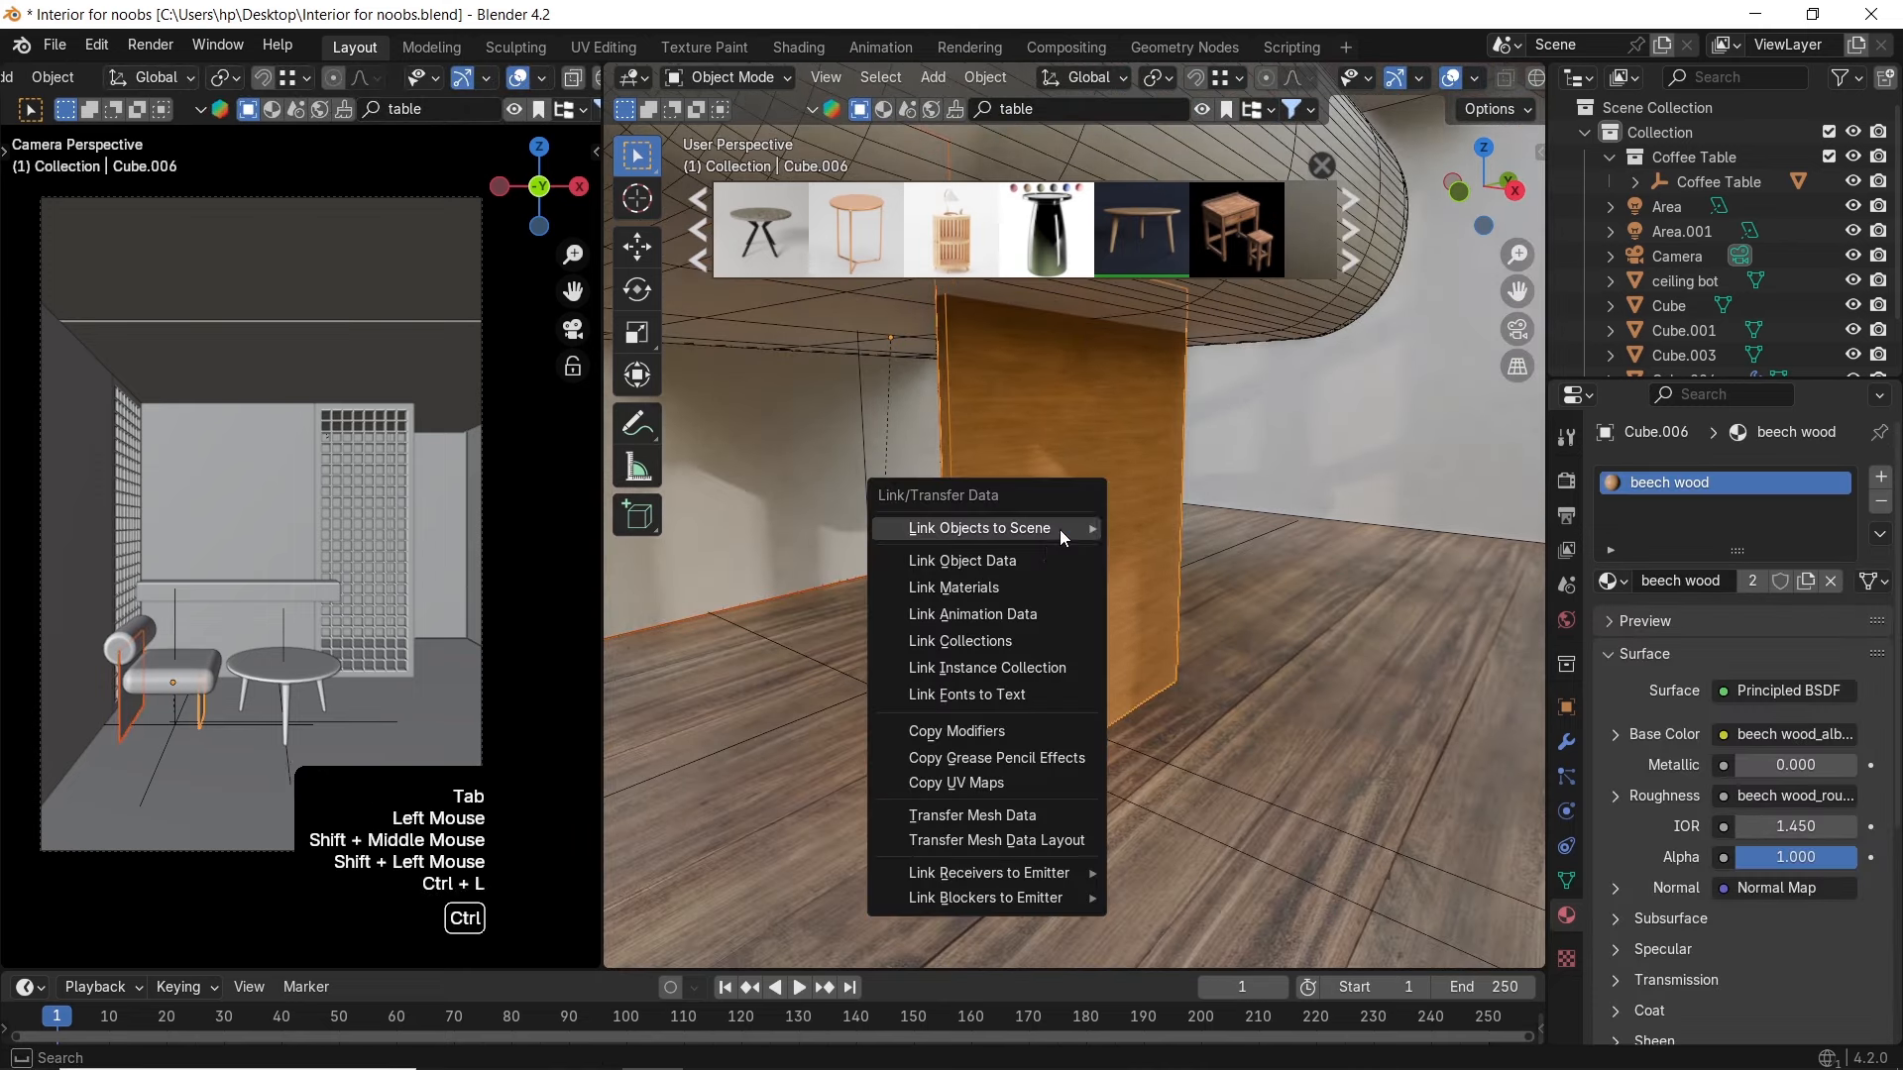
{"action": "left_click", "coordinate": [1011, 578]}
{"action": "key", "text": "ctrl+l"}
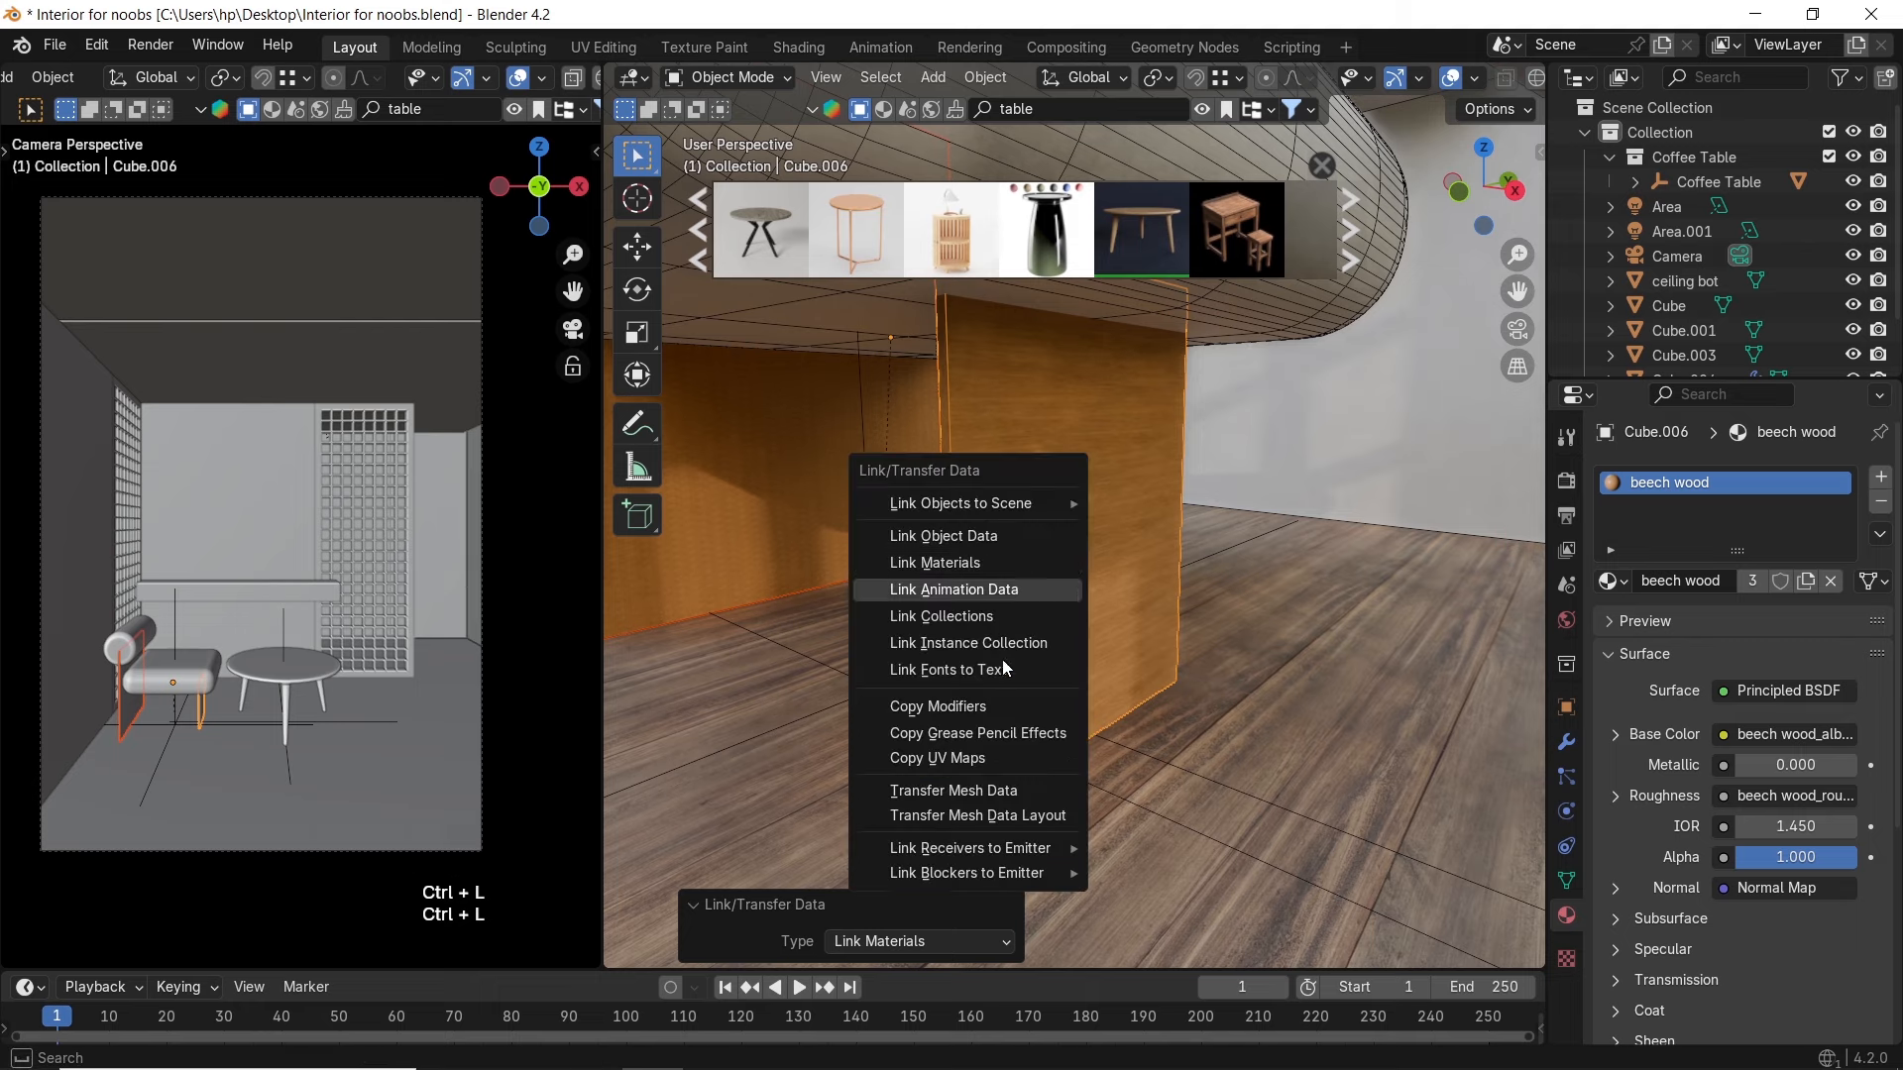
{"action": "left_click", "coordinate": [956, 758]}
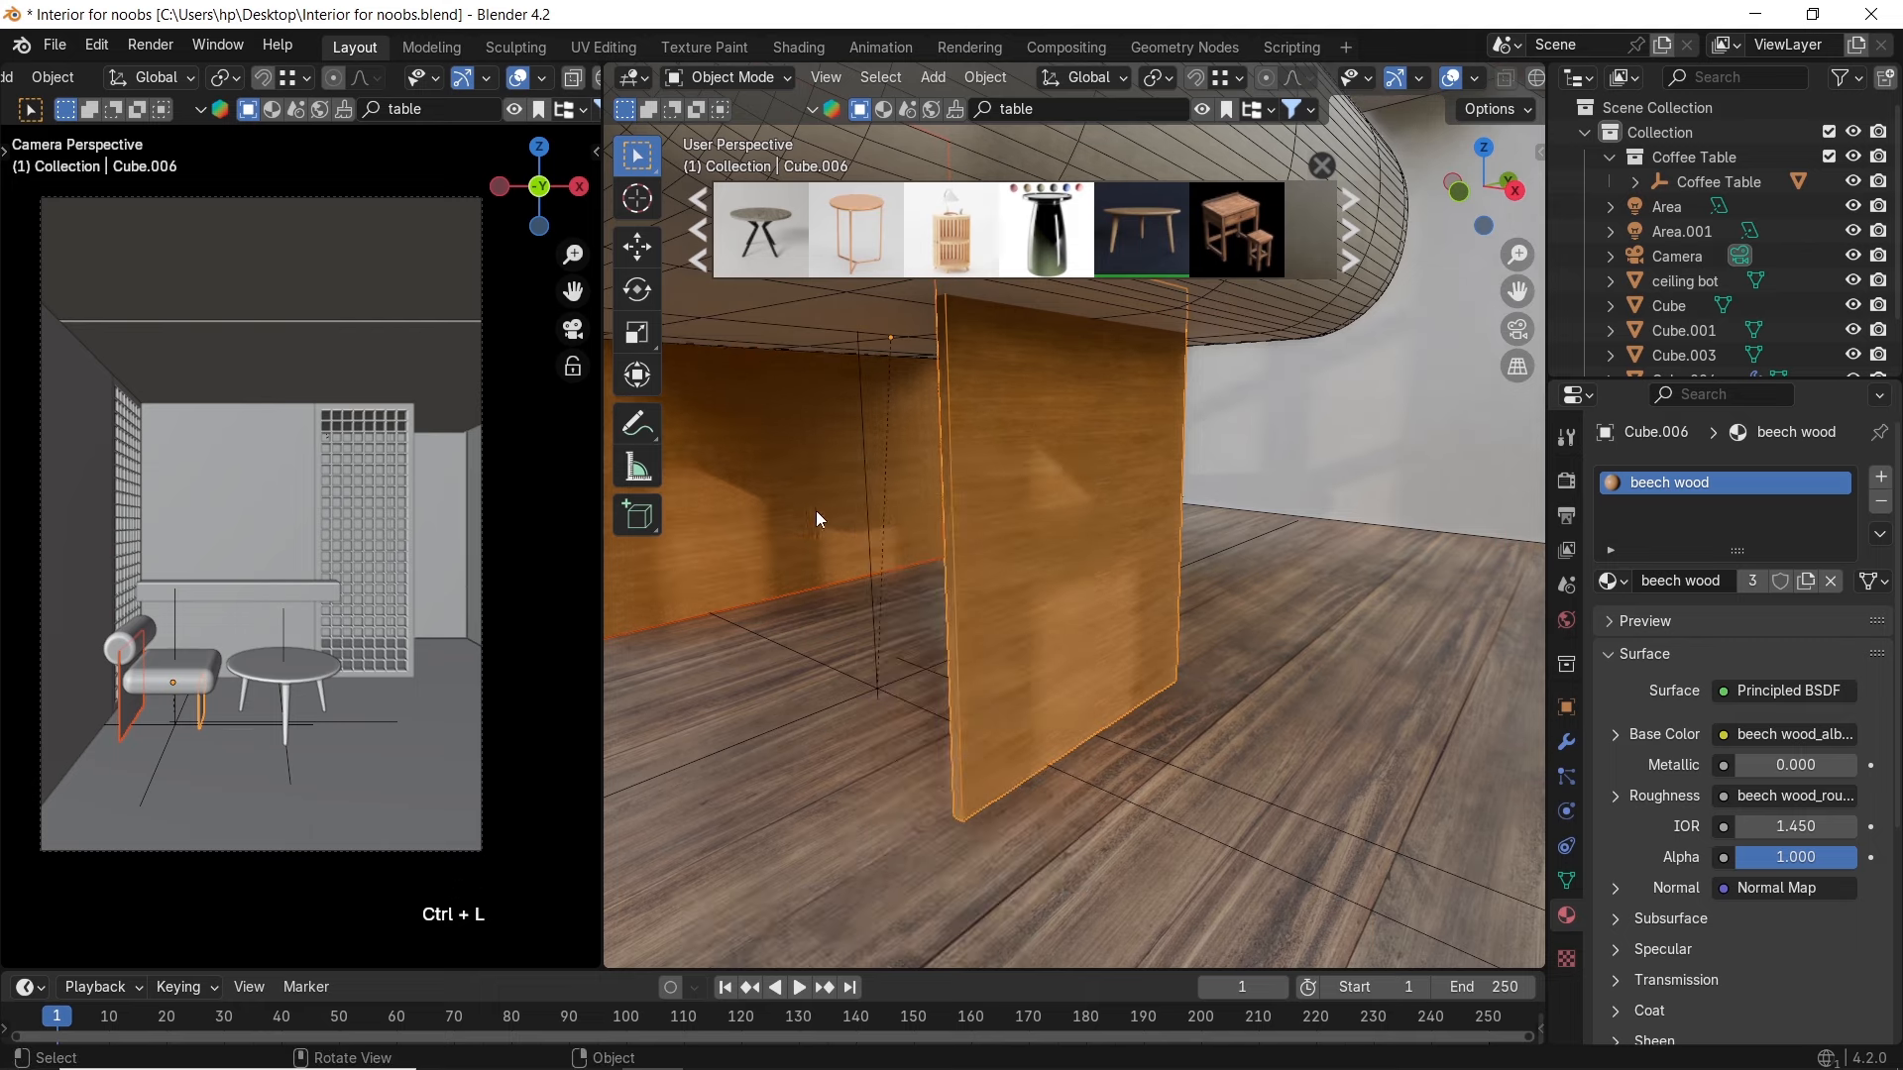
{"action": "scroll", "coordinate": [912, 533], "scroll_direction": "down", "scroll_amount": 5}
{"action": "middle_click_drag", "start_coordinate": [1021, 535], "coordinate": [1071, 565]}
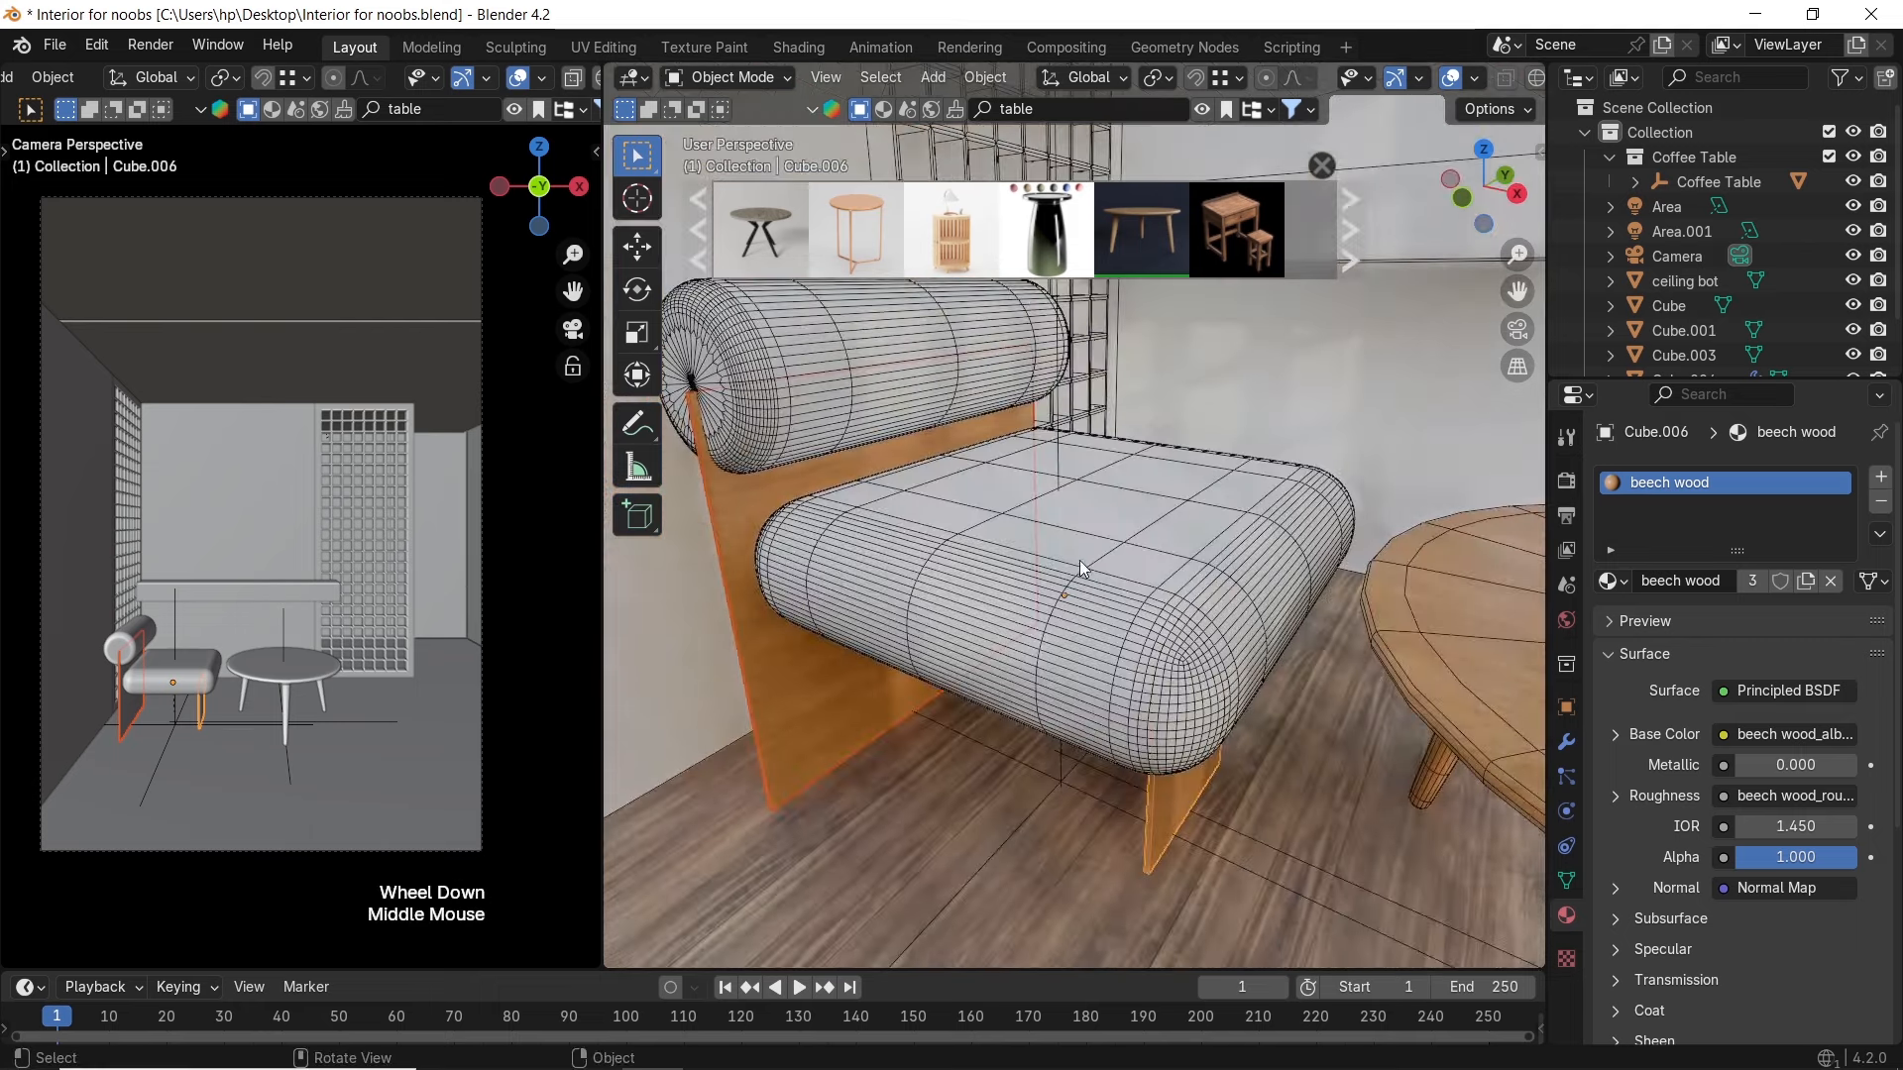
Assign the coffee table's beech wood material to the long wall shelf
{"action": "left_click", "coordinate": [1272, 588]}
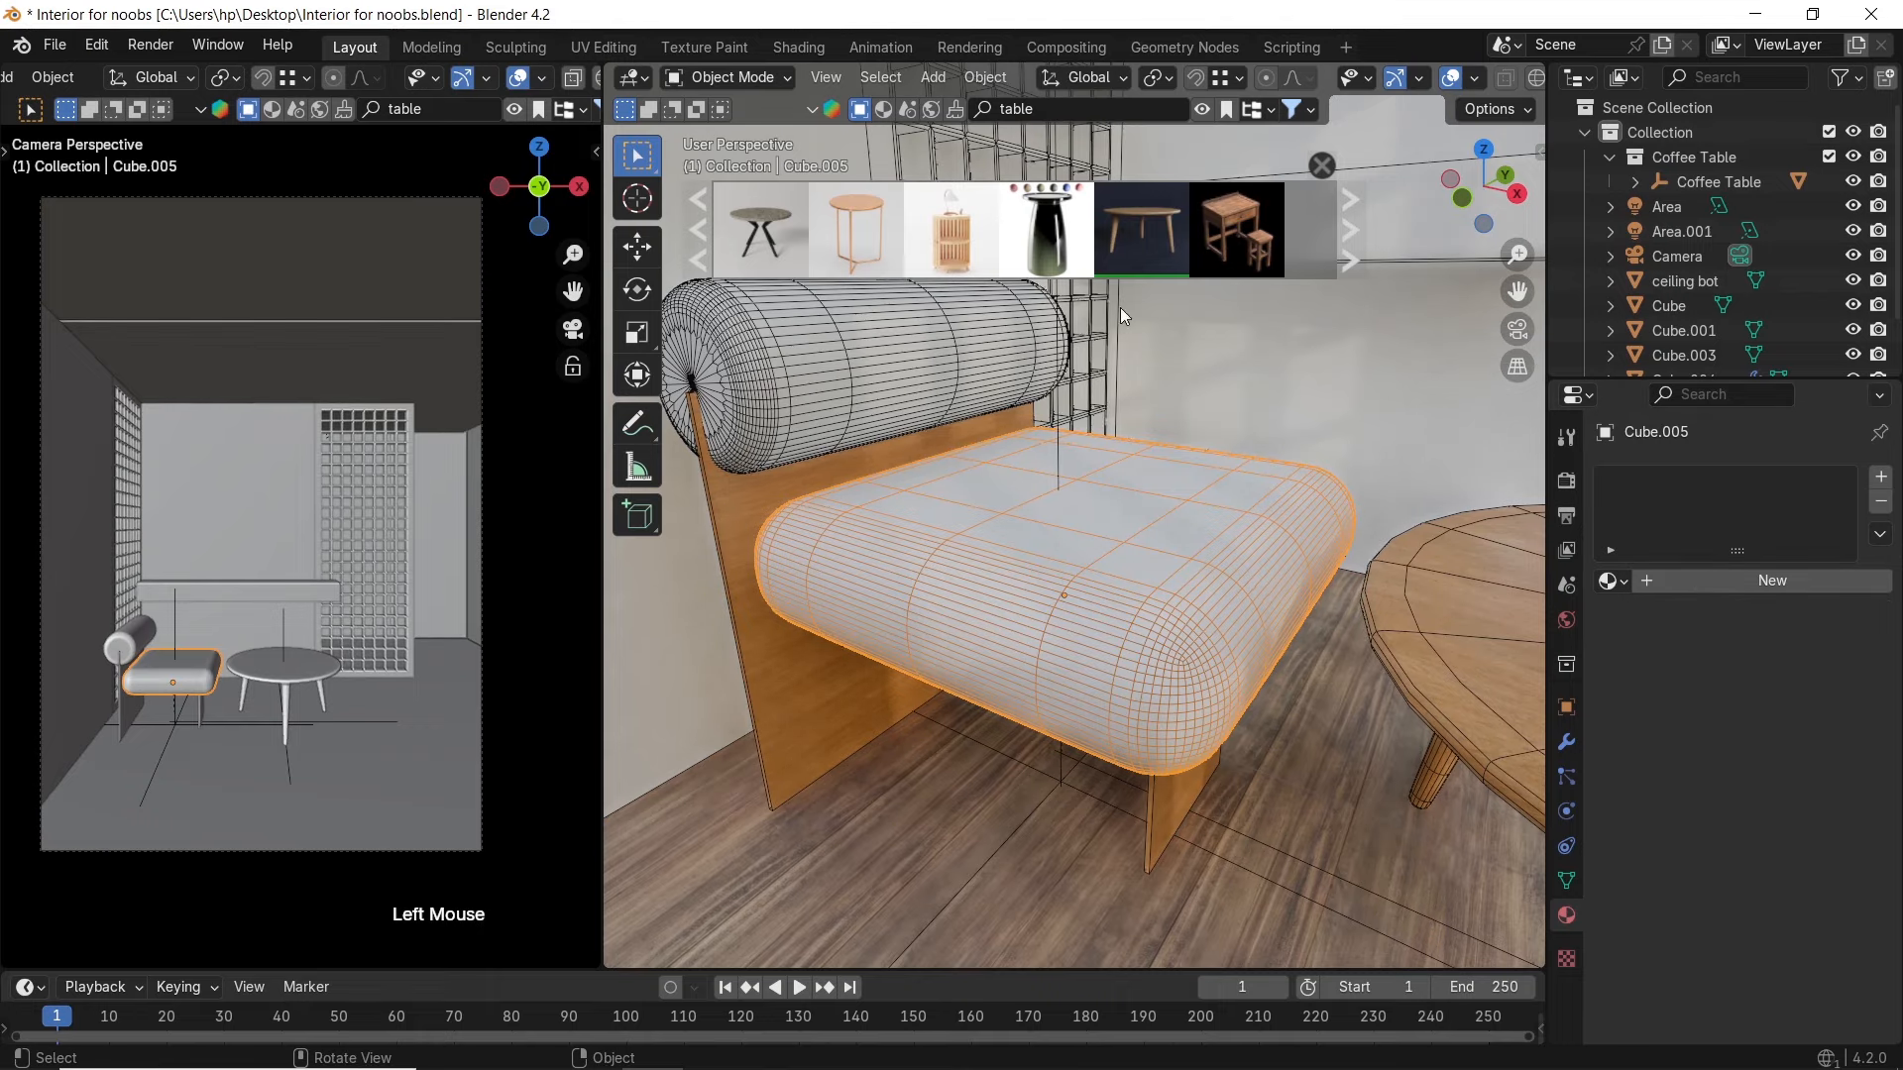
{"action": "middle_click_drag", "start_coordinate": [1261, 532], "coordinate": [1086, 654], "text": "shift"}
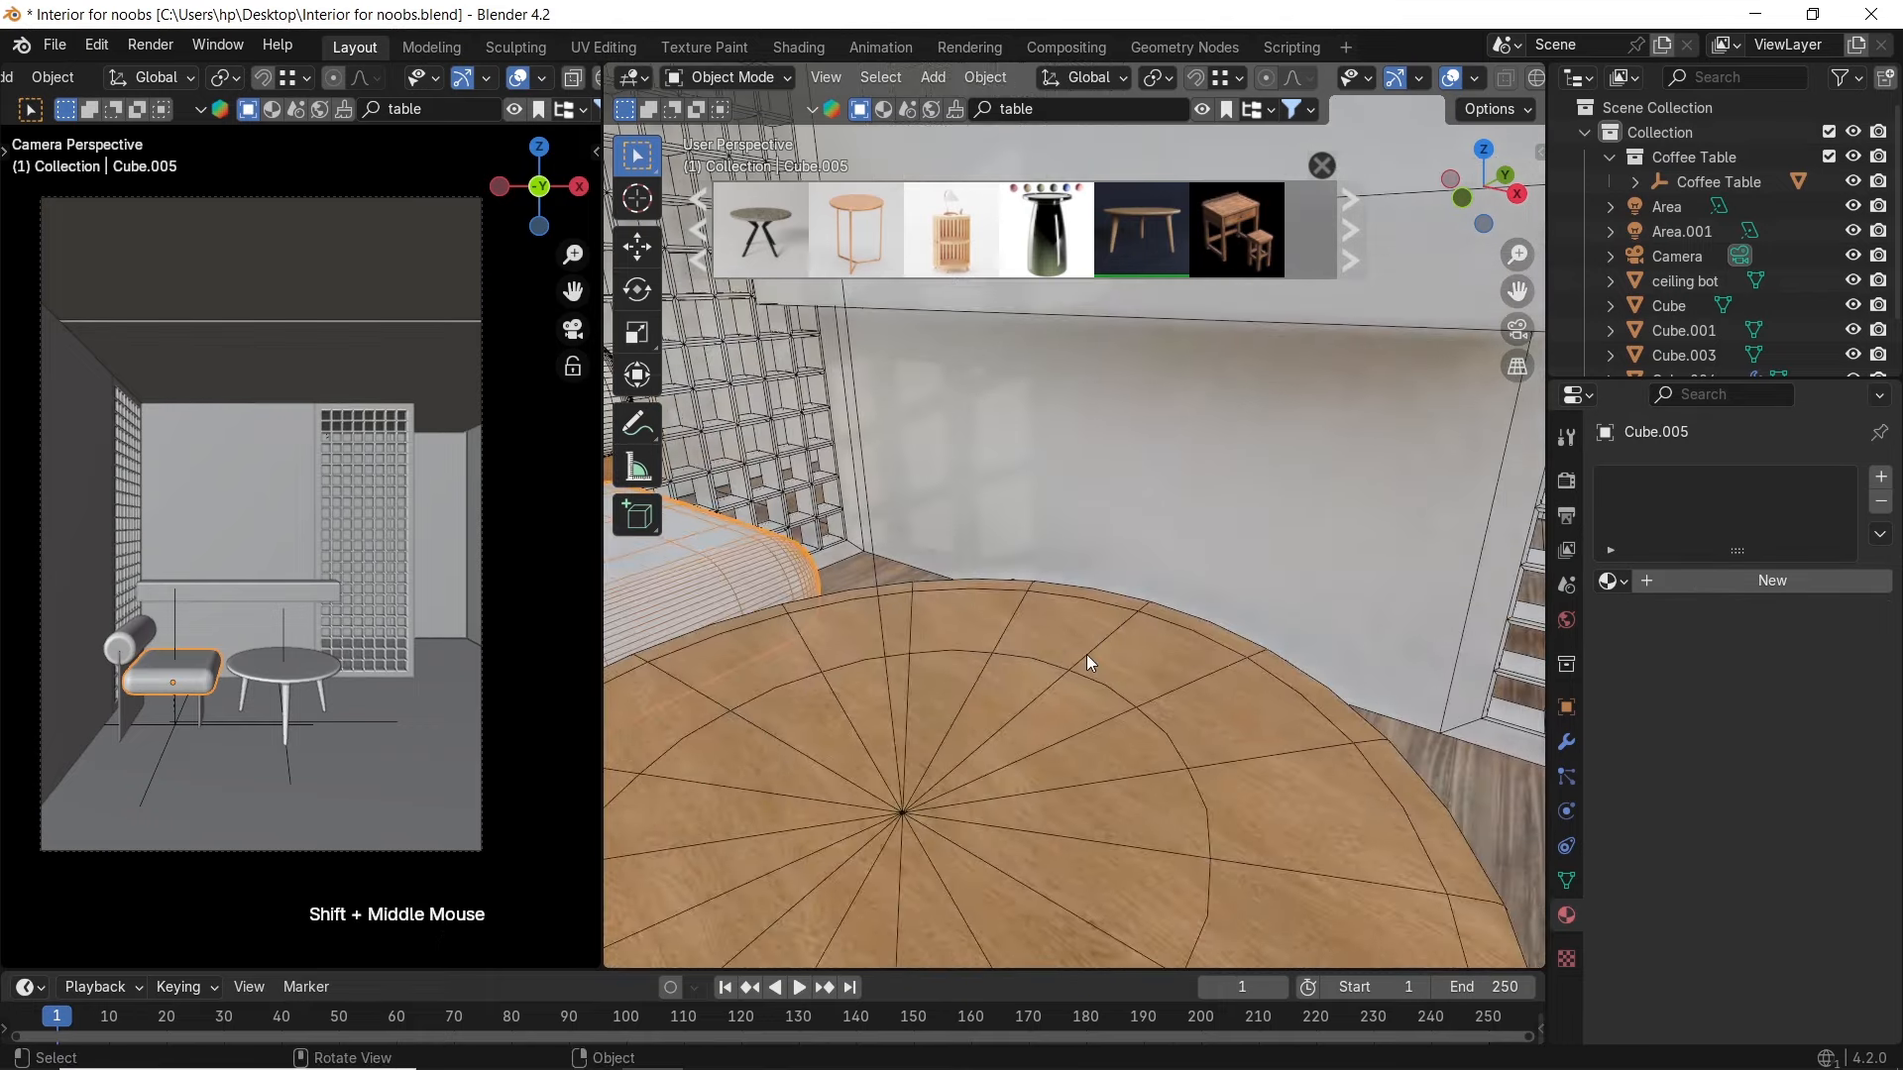
{"action": "left_click", "coordinate": [1086, 654]}
{"action": "middle_click_drag", "start_coordinate": [1194, 625], "coordinate": [1190, 574], "text": "shift"}
{"action": "left_click_drag", "start_coordinate": [1607, 584], "coordinate": [1400, 527]}
{"action": "left_click", "coordinate": [1384, 536]}
Try to unwrap the whole wall shelf with Cube Projection, and undo the projection
{"action": "key", "text": "Tab"}
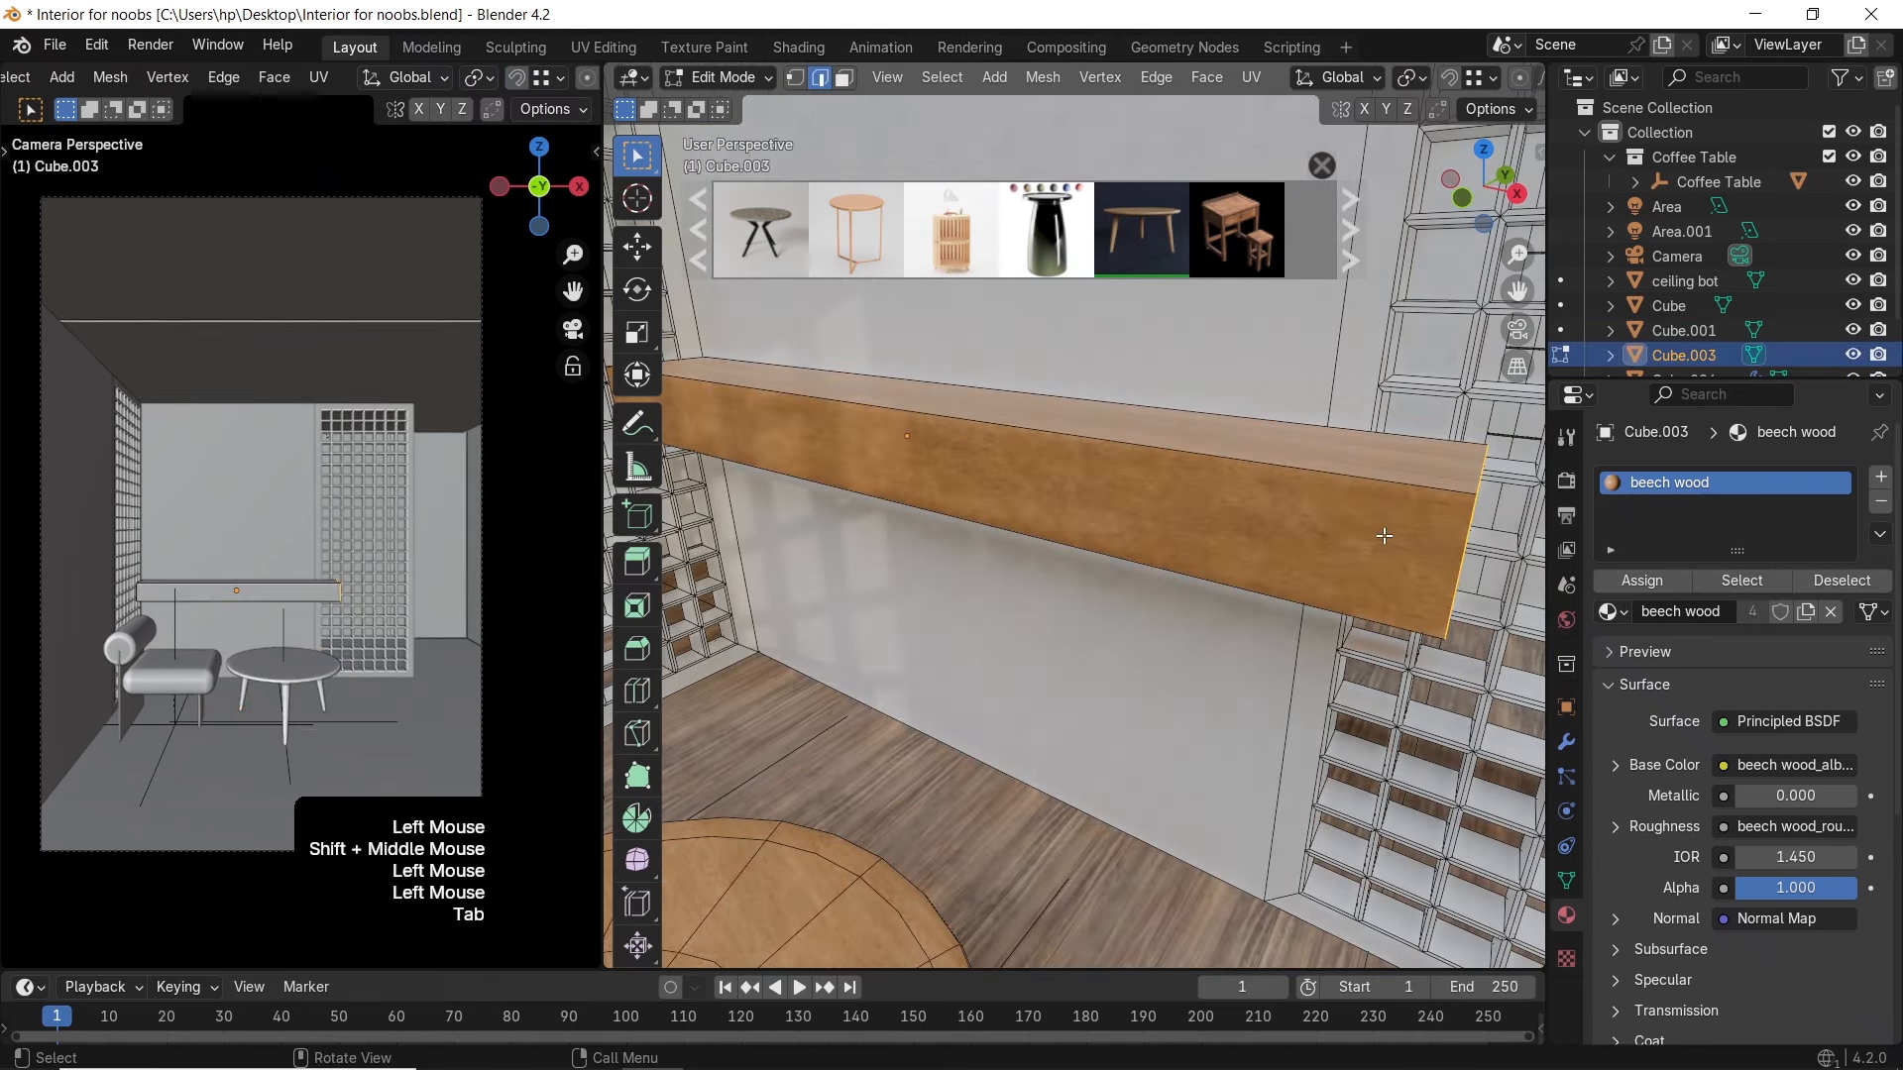
{"action": "key", "text": "a"}
{"action": "key", "text": "u"}
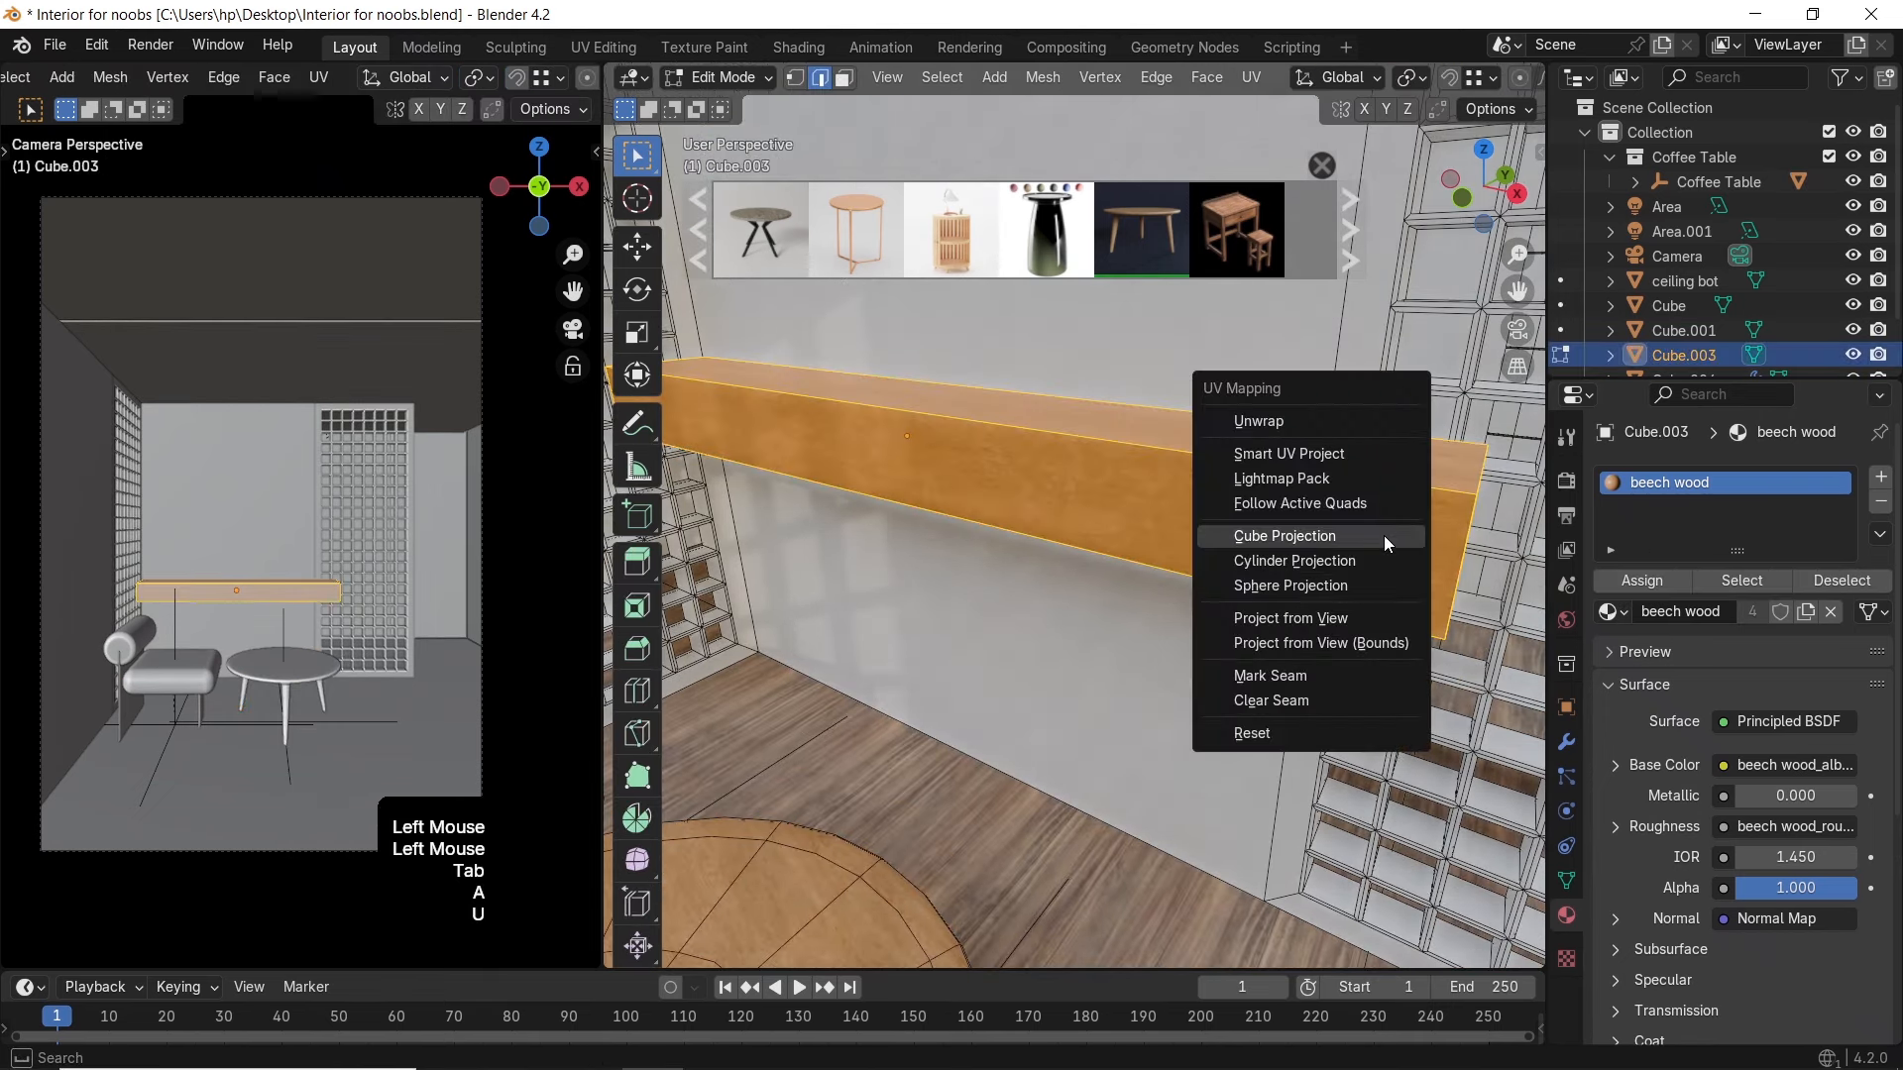
{"action": "left_click", "coordinate": [1383, 535]}
{"action": "middle_click_drag", "start_coordinate": [1384, 535], "coordinate": [1162, 490]}
{"action": "scroll", "coordinate": [1161, 489], "scroll_direction": "up", "scroll_amount": 3}
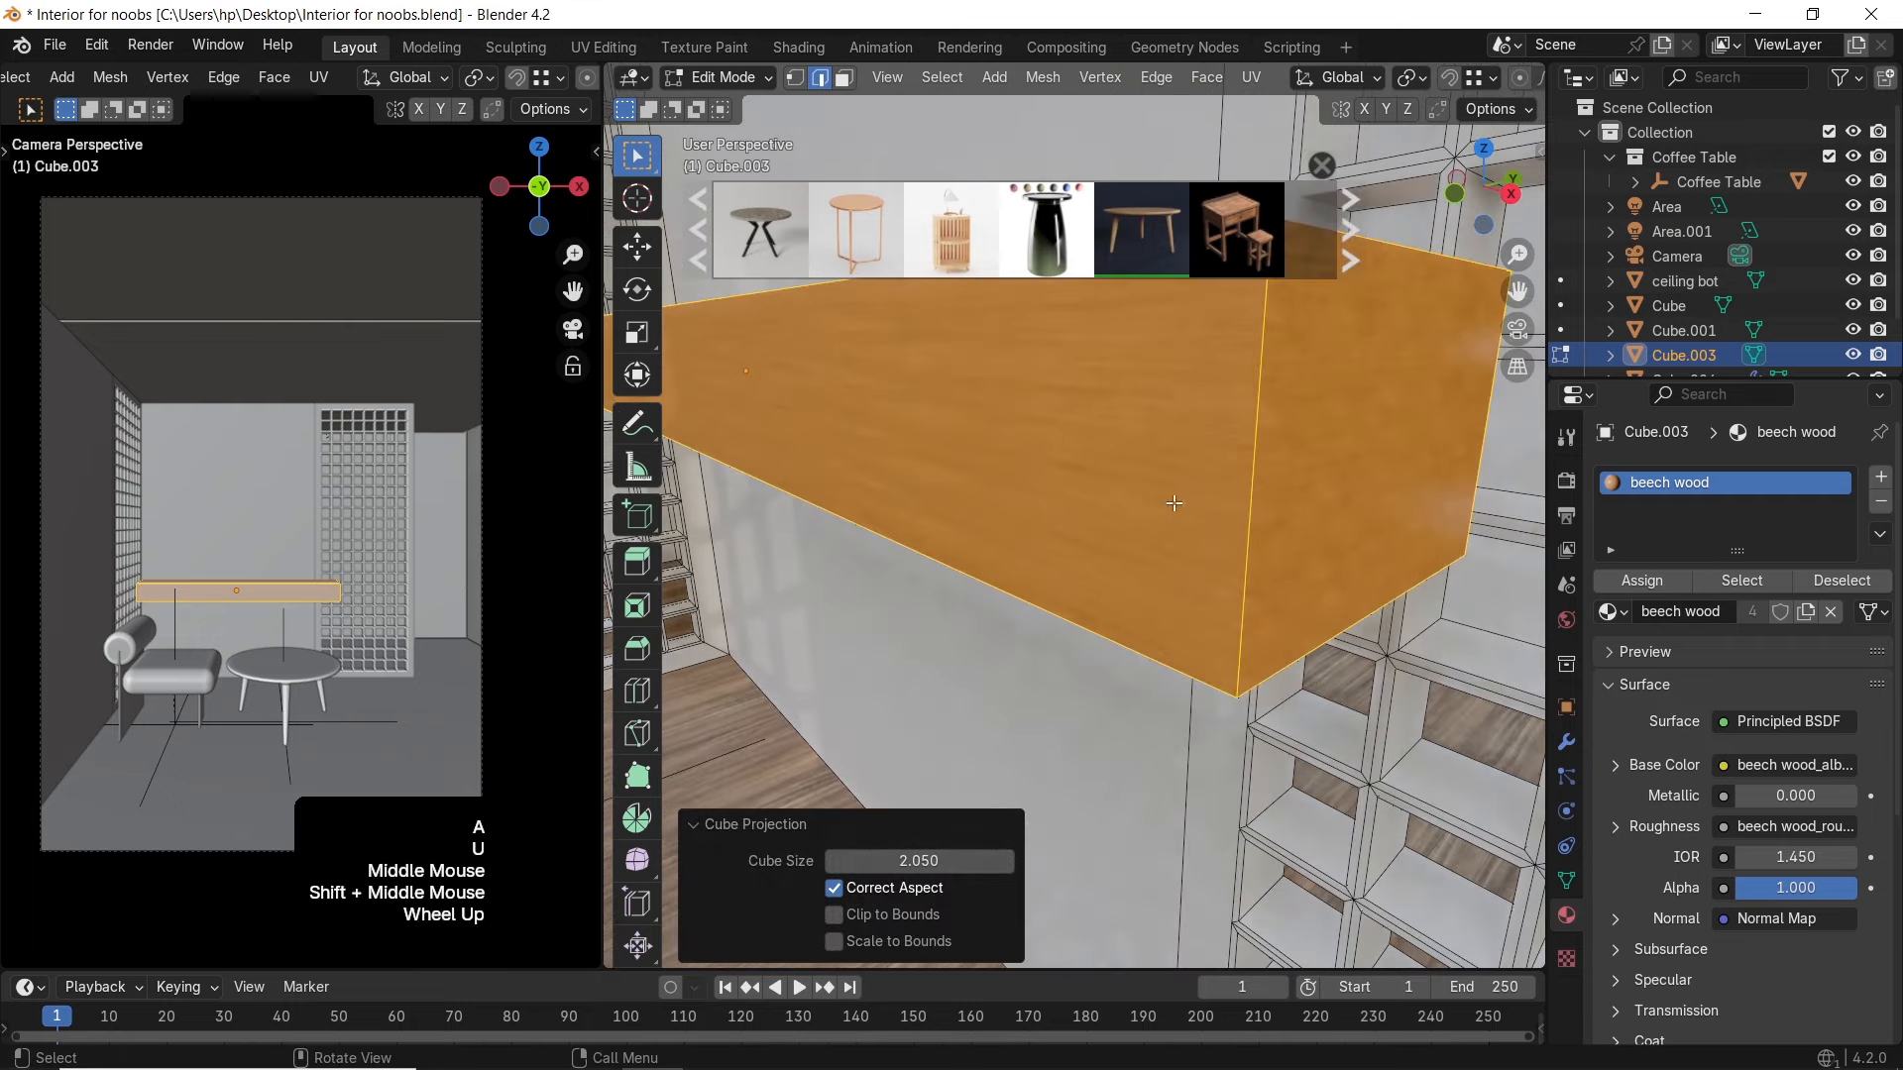
{"action": "key", "text": "ctrl+z"}
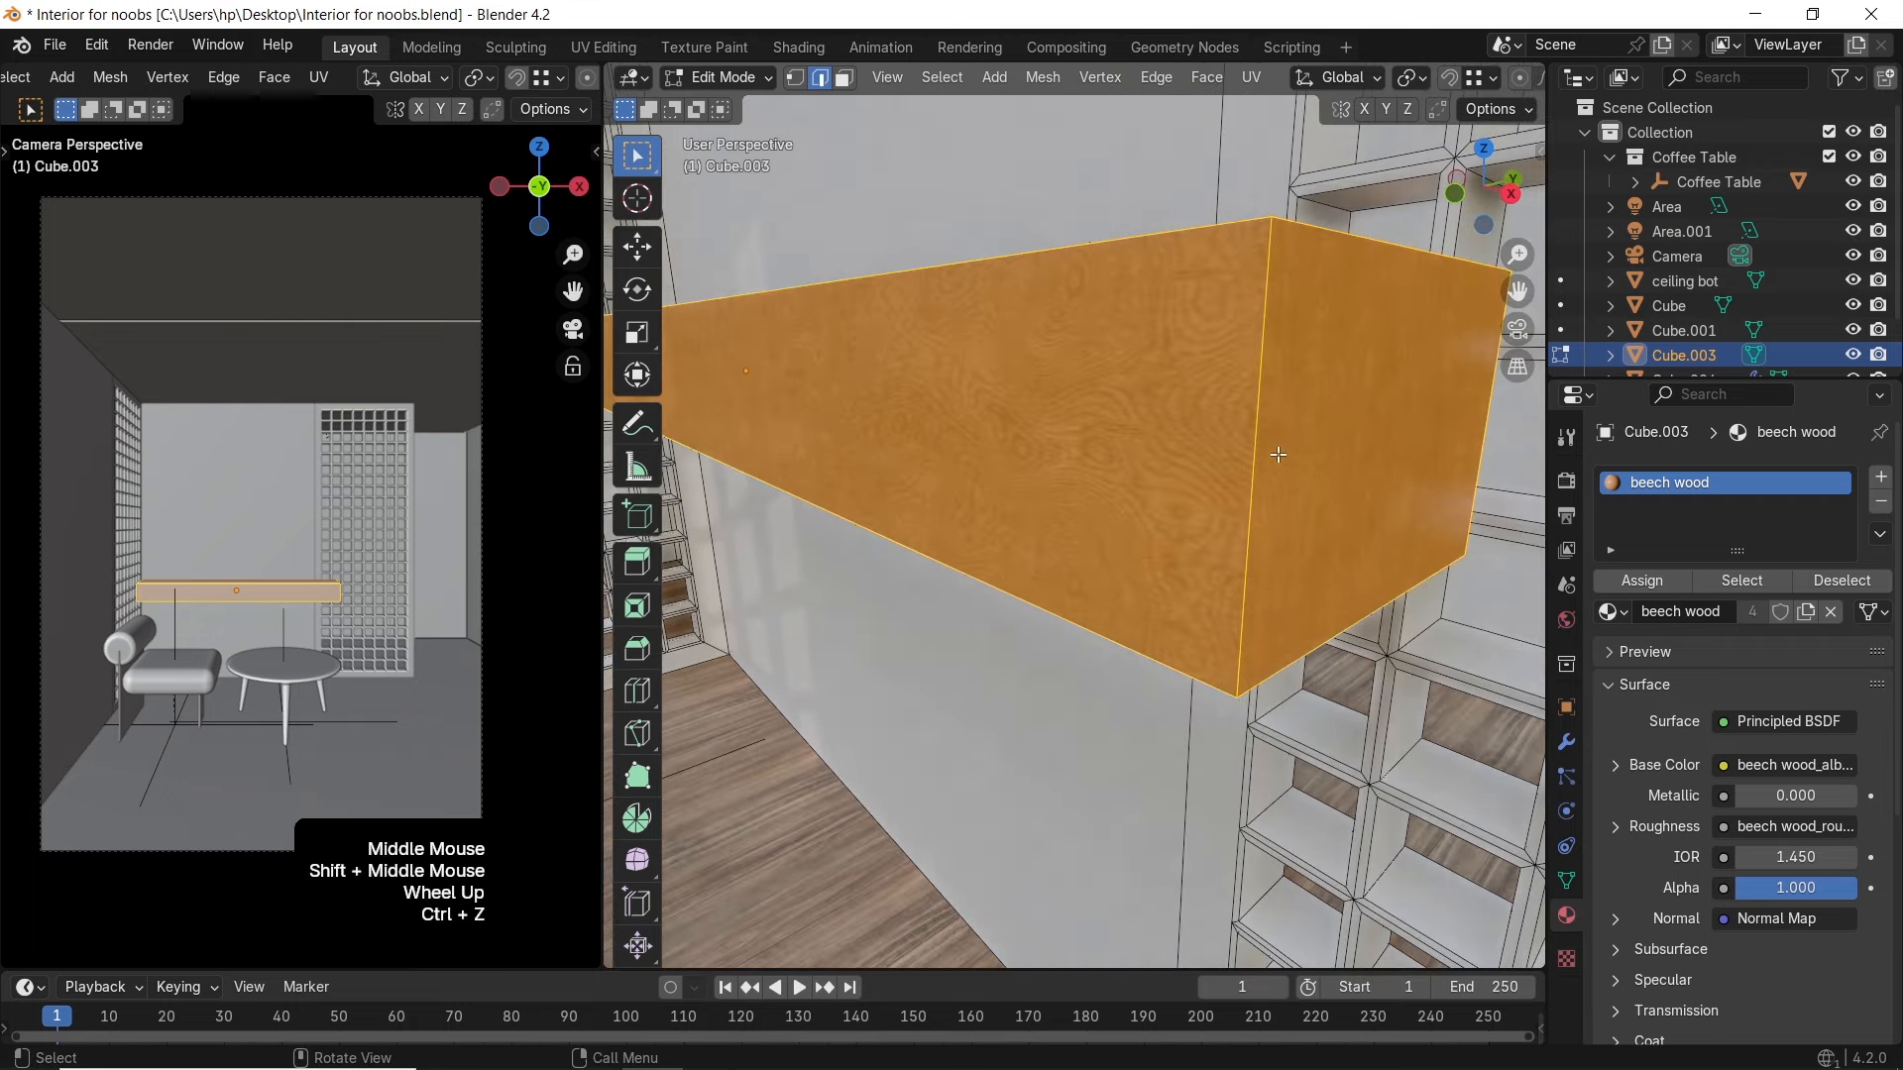
Apply the wall shelf's object transform and unwrap all its faces with Cube Projection
{"action": "key", "text": "u"}
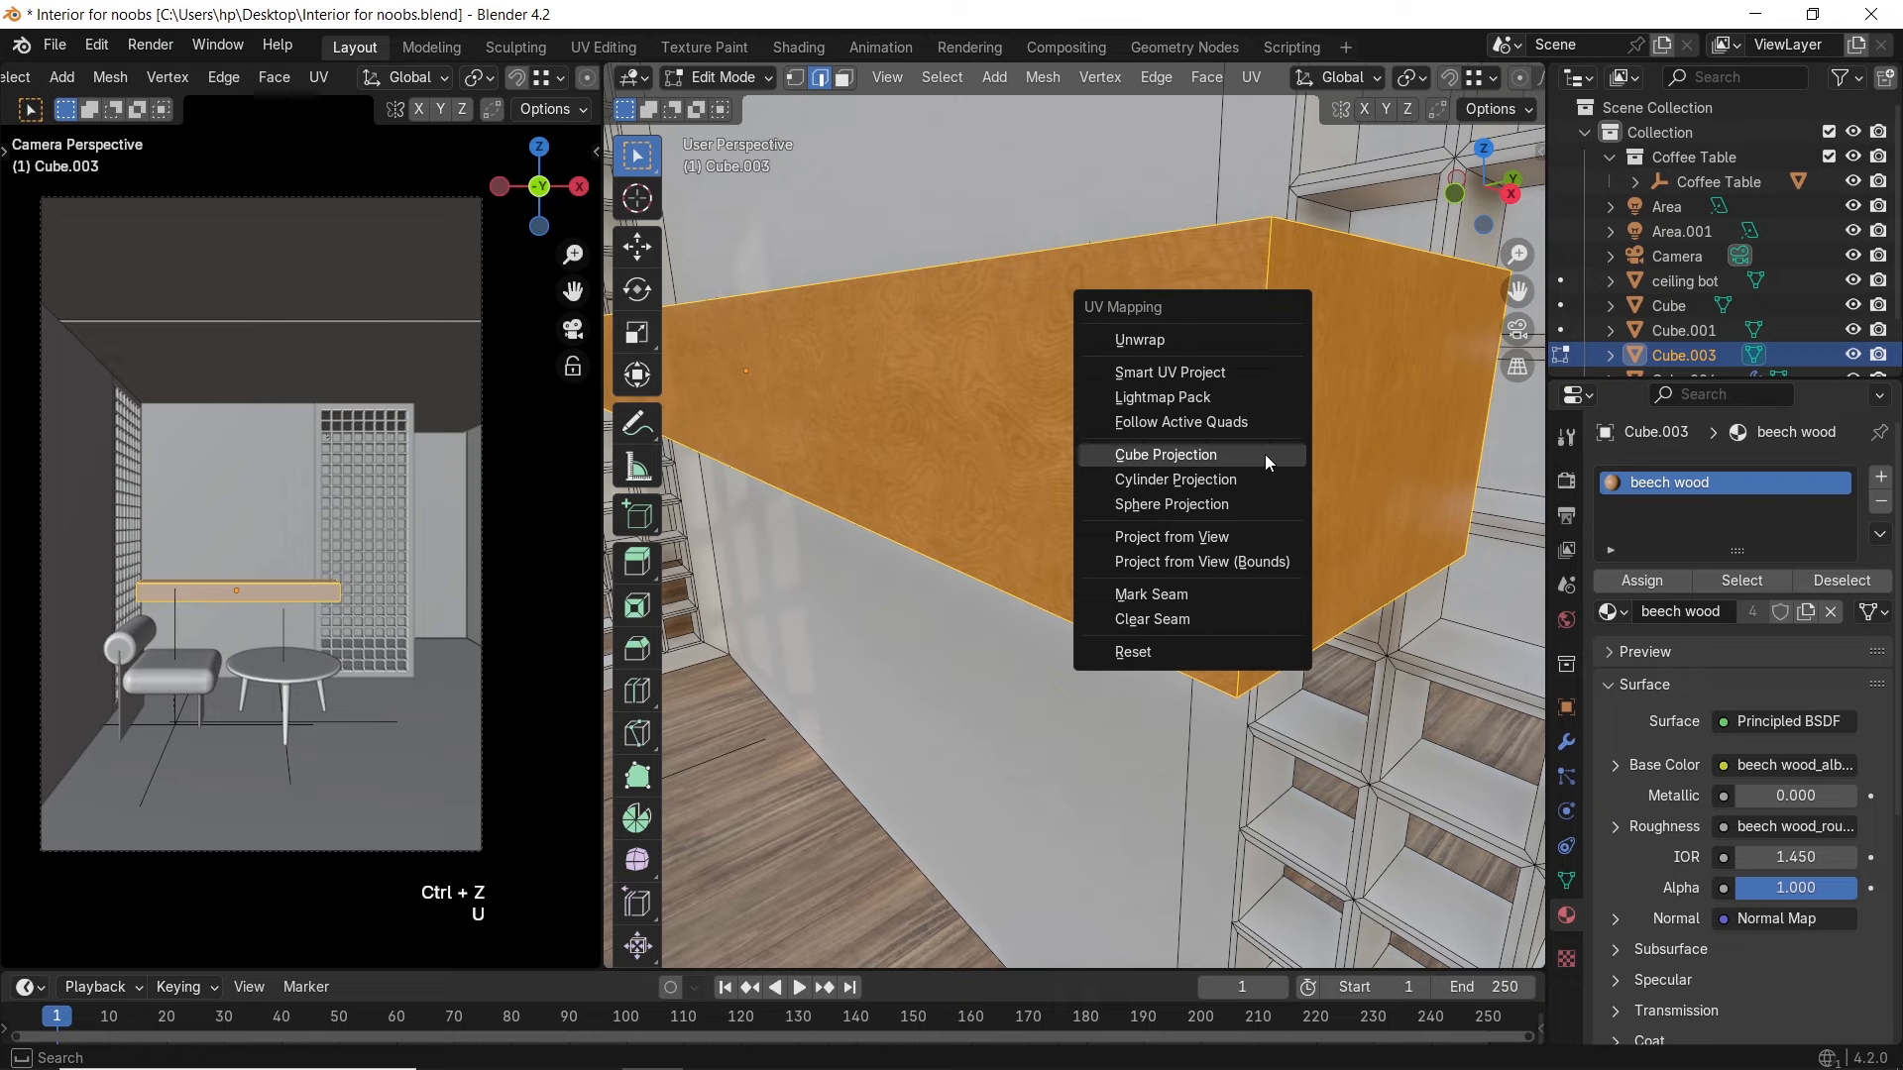
{"action": "key", "text": "Tab"}
{"action": "left_click", "coordinate": [1197, 387]}
{"action": "key", "text": "ctrl+a"}
{"action": "left_click", "coordinate": [1197, 386]}
{"action": "key", "text": "Tab"}
{"action": "key", "text": "u"}
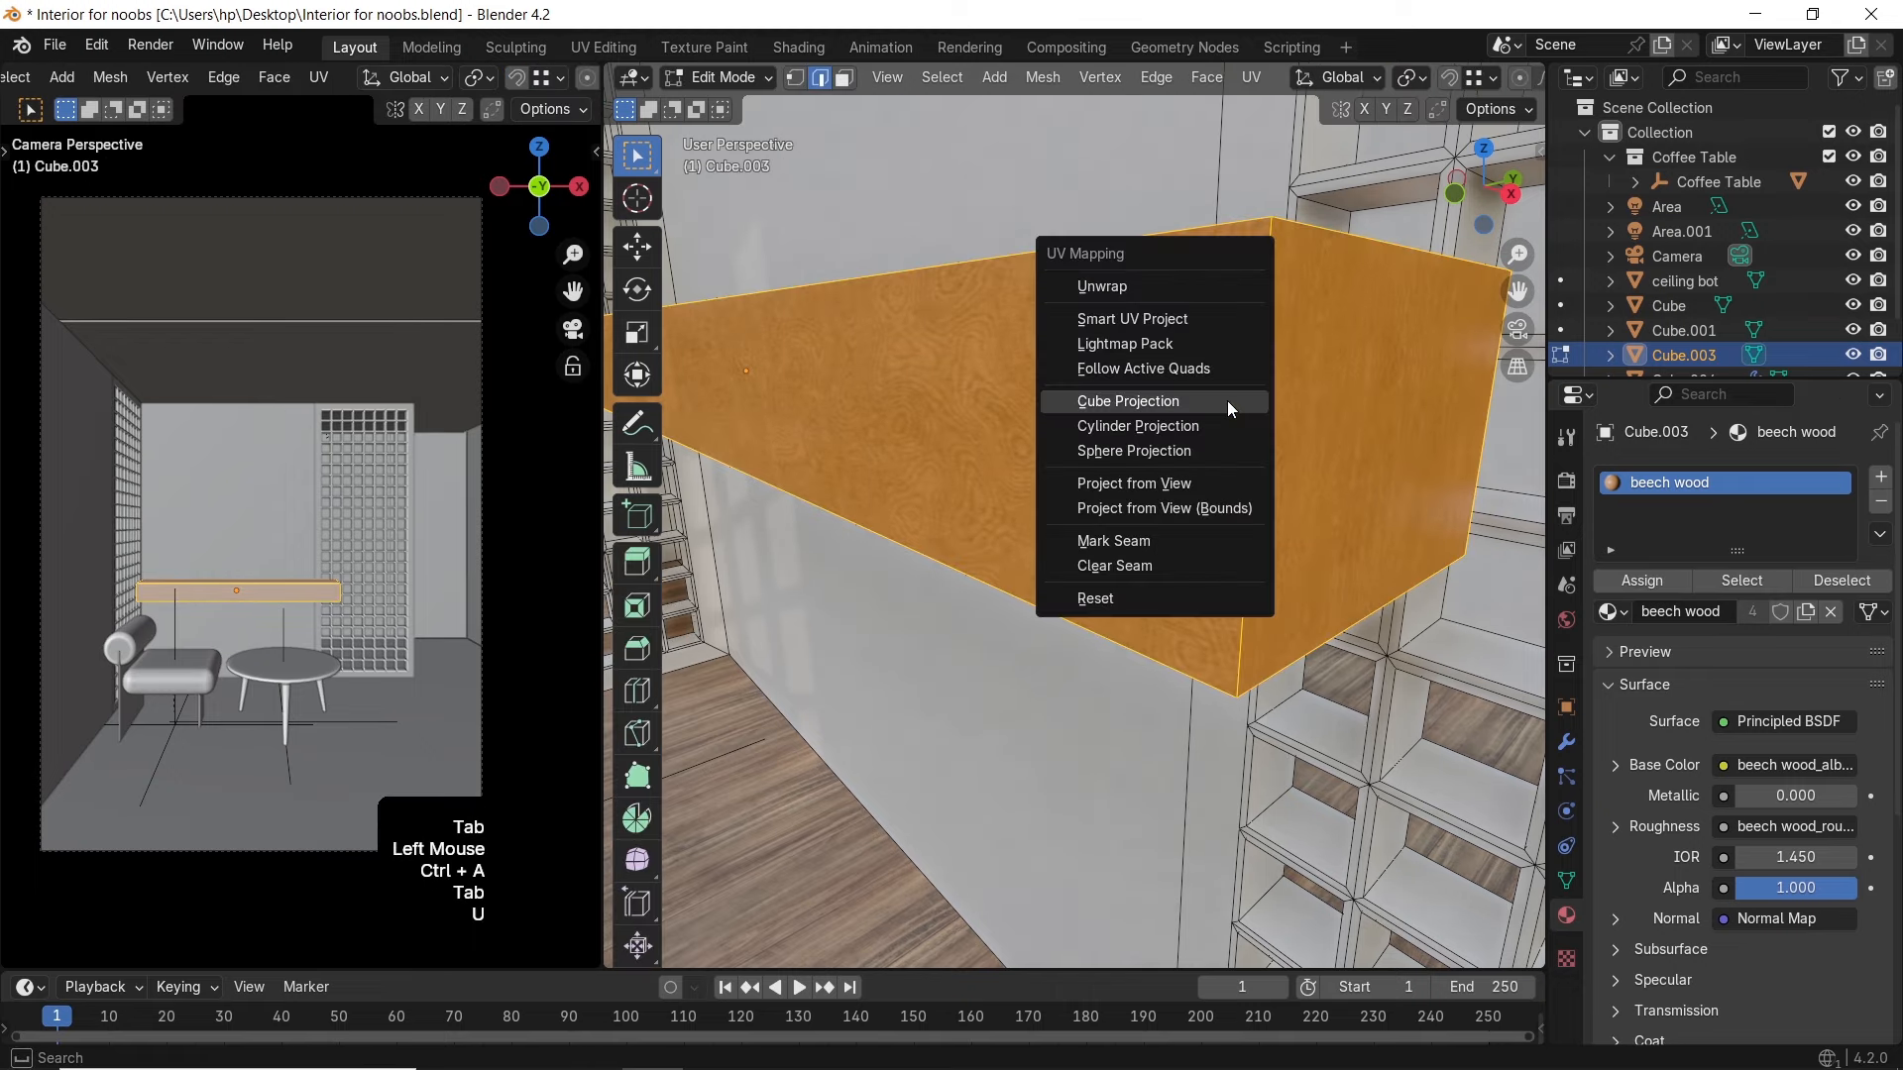
{"action": "left_click", "coordinate": [1227, 400]}
{"action": "key", "text": "Tab"}
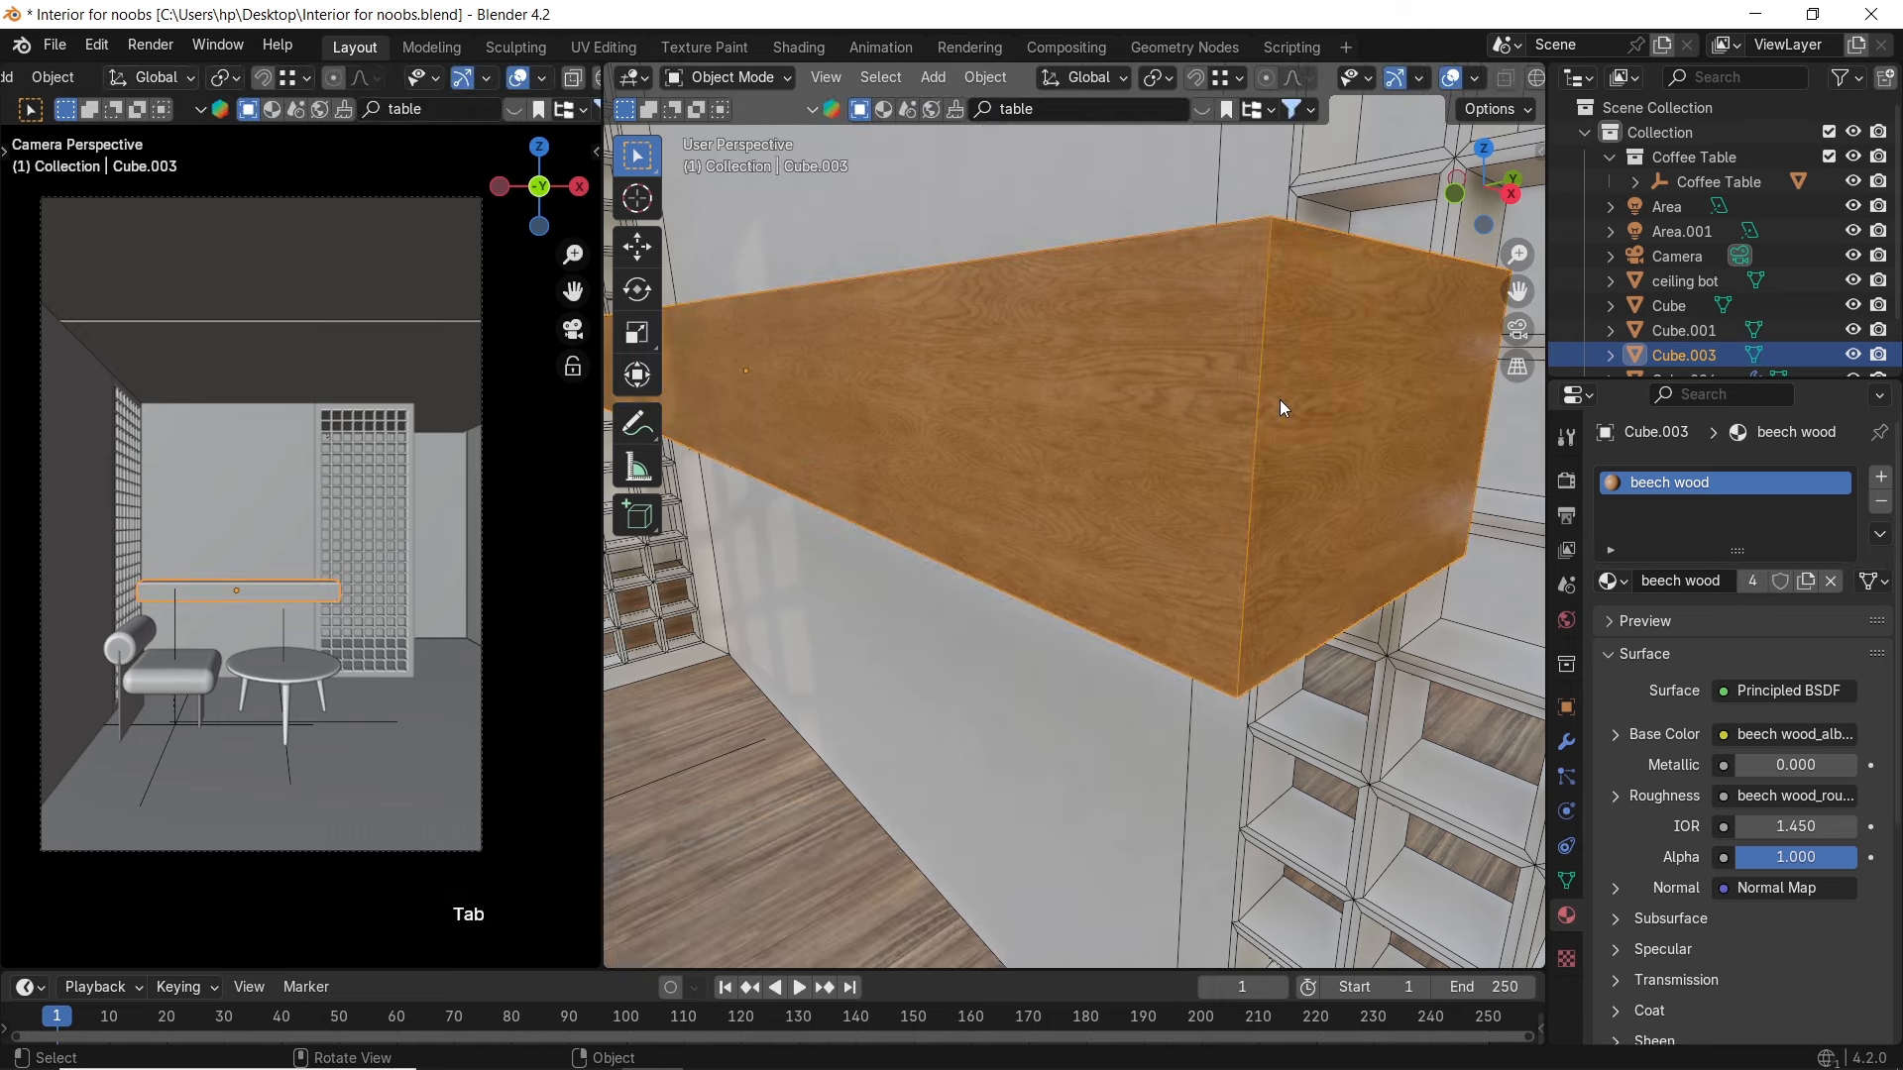
Bevel all edges of the wall shelf with a width of about 0.0028 m and 5 segments
{"action": "key", "text": "Tab"}
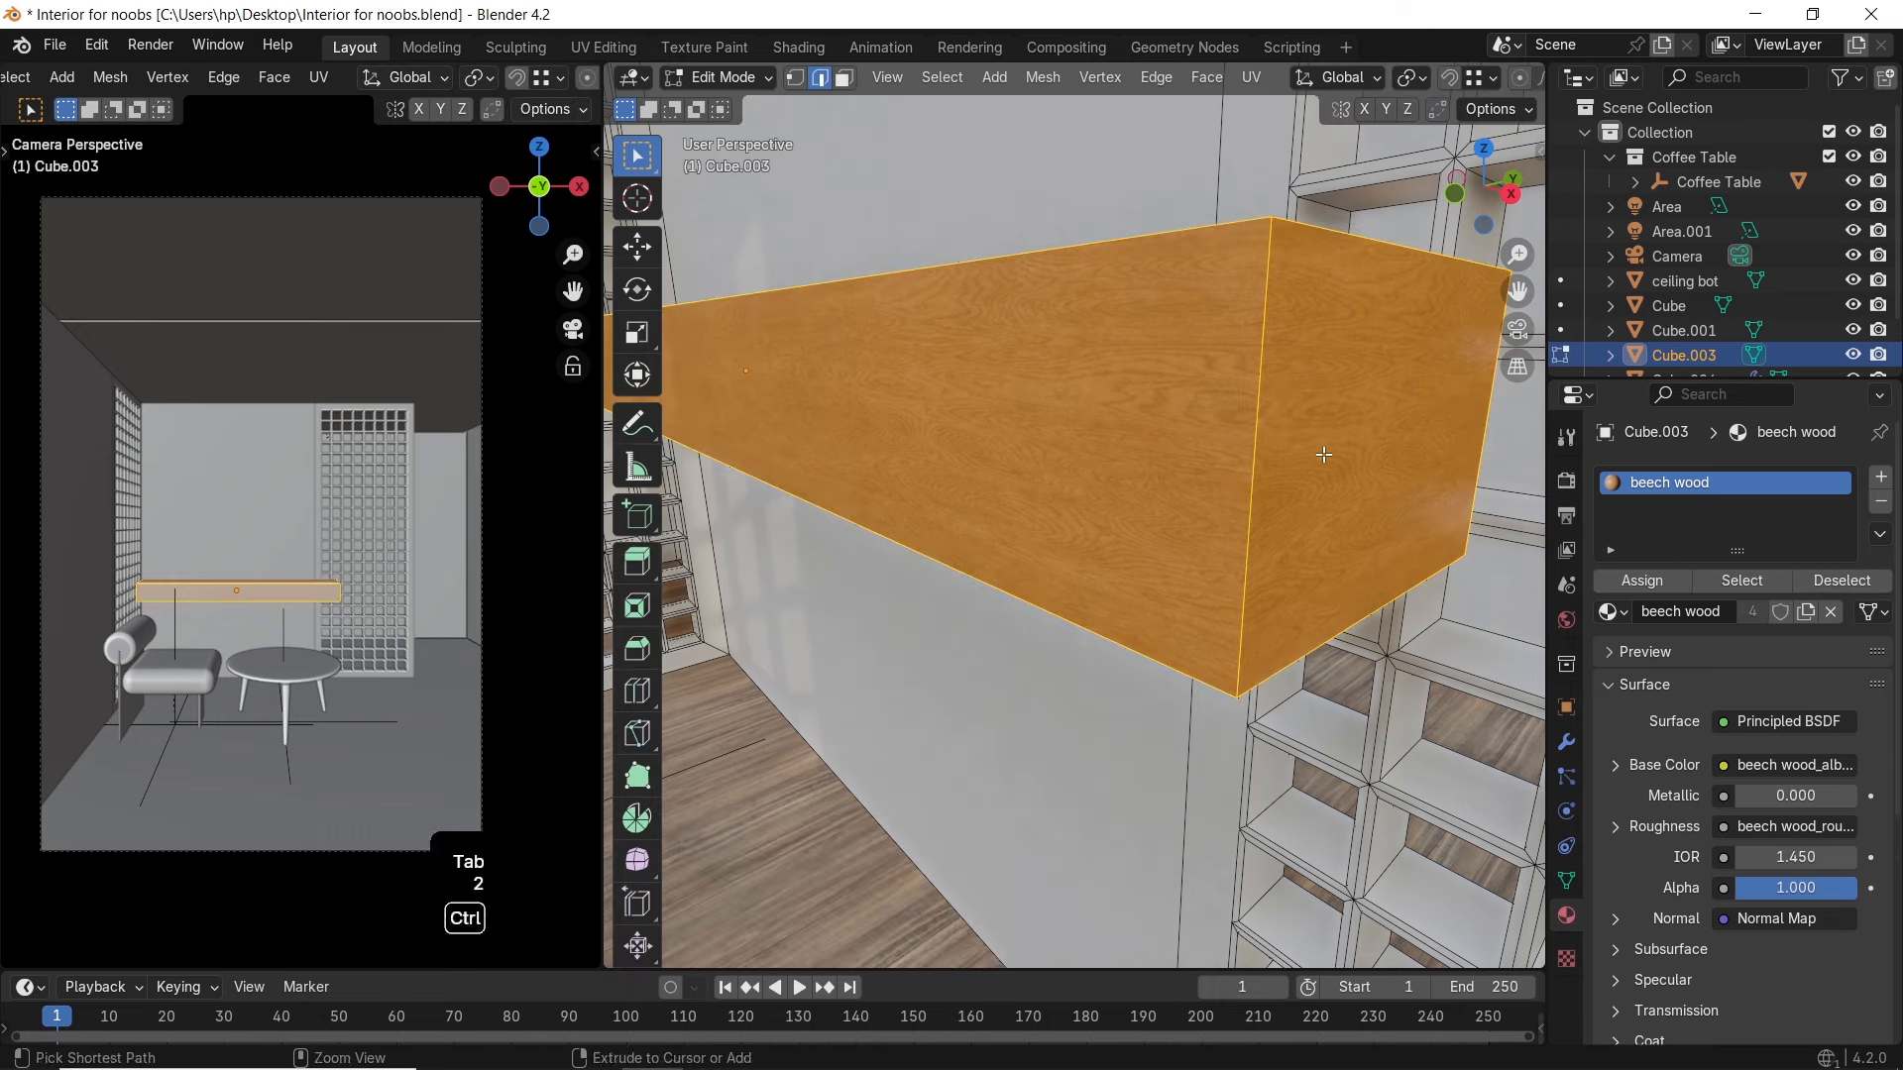
{"action": "key", "text": "ctrl+b"}
{"action": "scroll", "coordinate": [1358, 460], "scroll_direction": "down", "scroll_amount": 6, "text": "shift"}
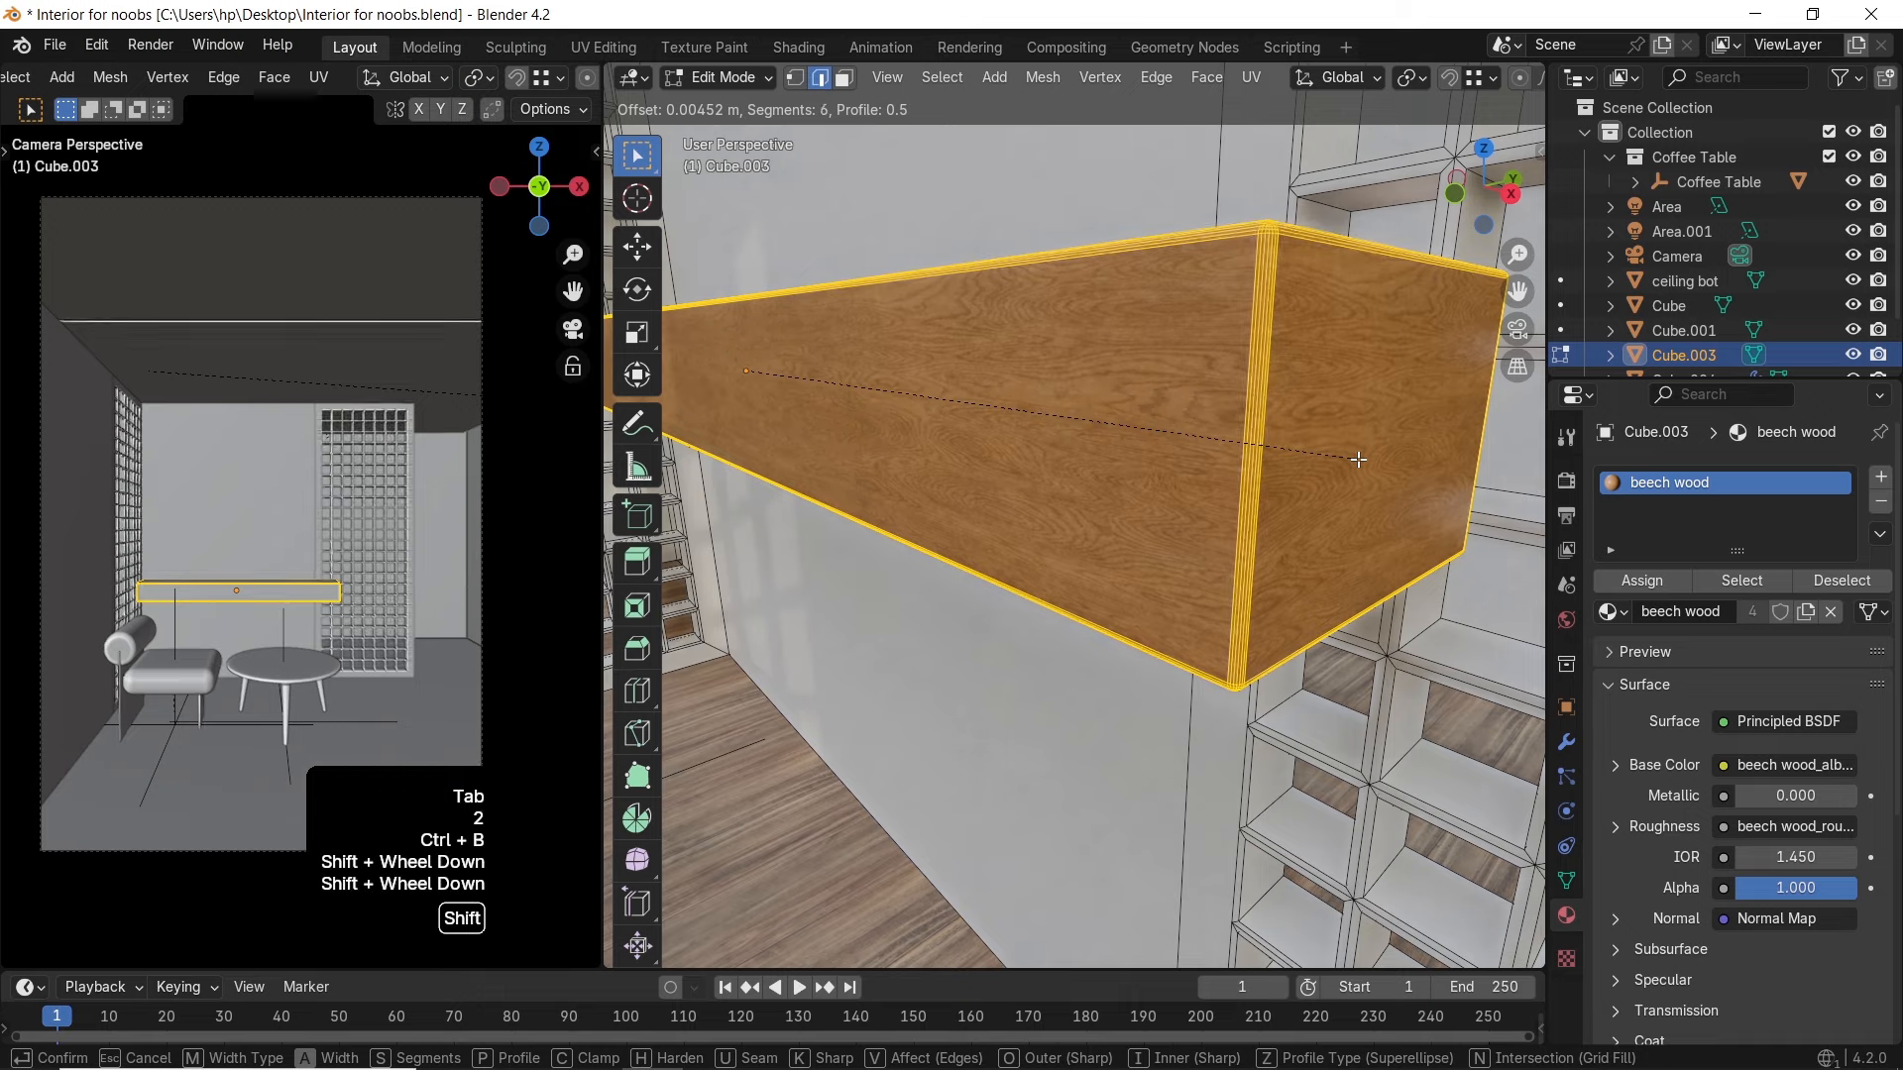
{"action": "left_click", "coordinate": [1347, 456], "text": "shift"}
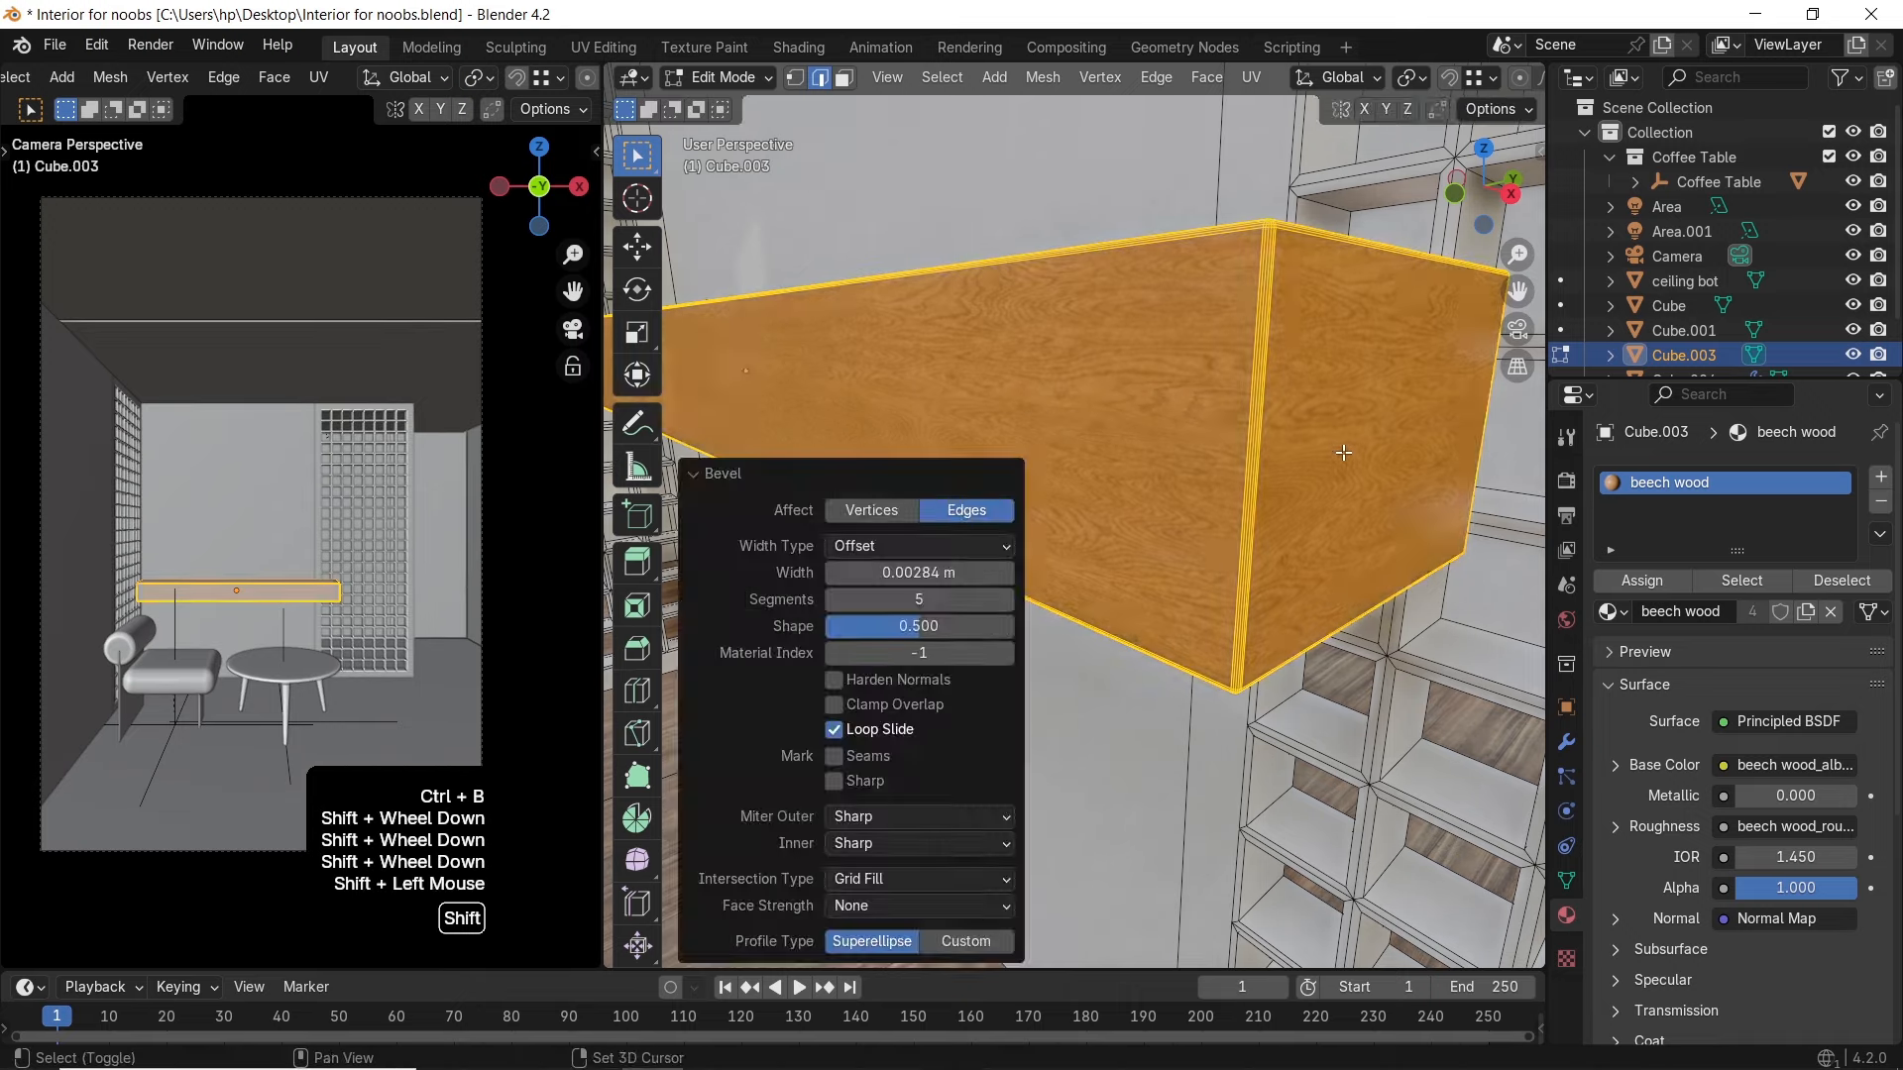
{"action": "key", "text": "Tab"}
Try to copy the shelf's UV maps to the lattice panels, and link the shelf's beech wood material to them
{"action": "middle_click_drag", "start_coordinate": [1330, 443], "coordinate": [1286, 472]}
{"action": "left_click", "coordinate": [1241, 478]}
{"action": "left_click", "coordinate": [1009, 462], "text": "shift"}
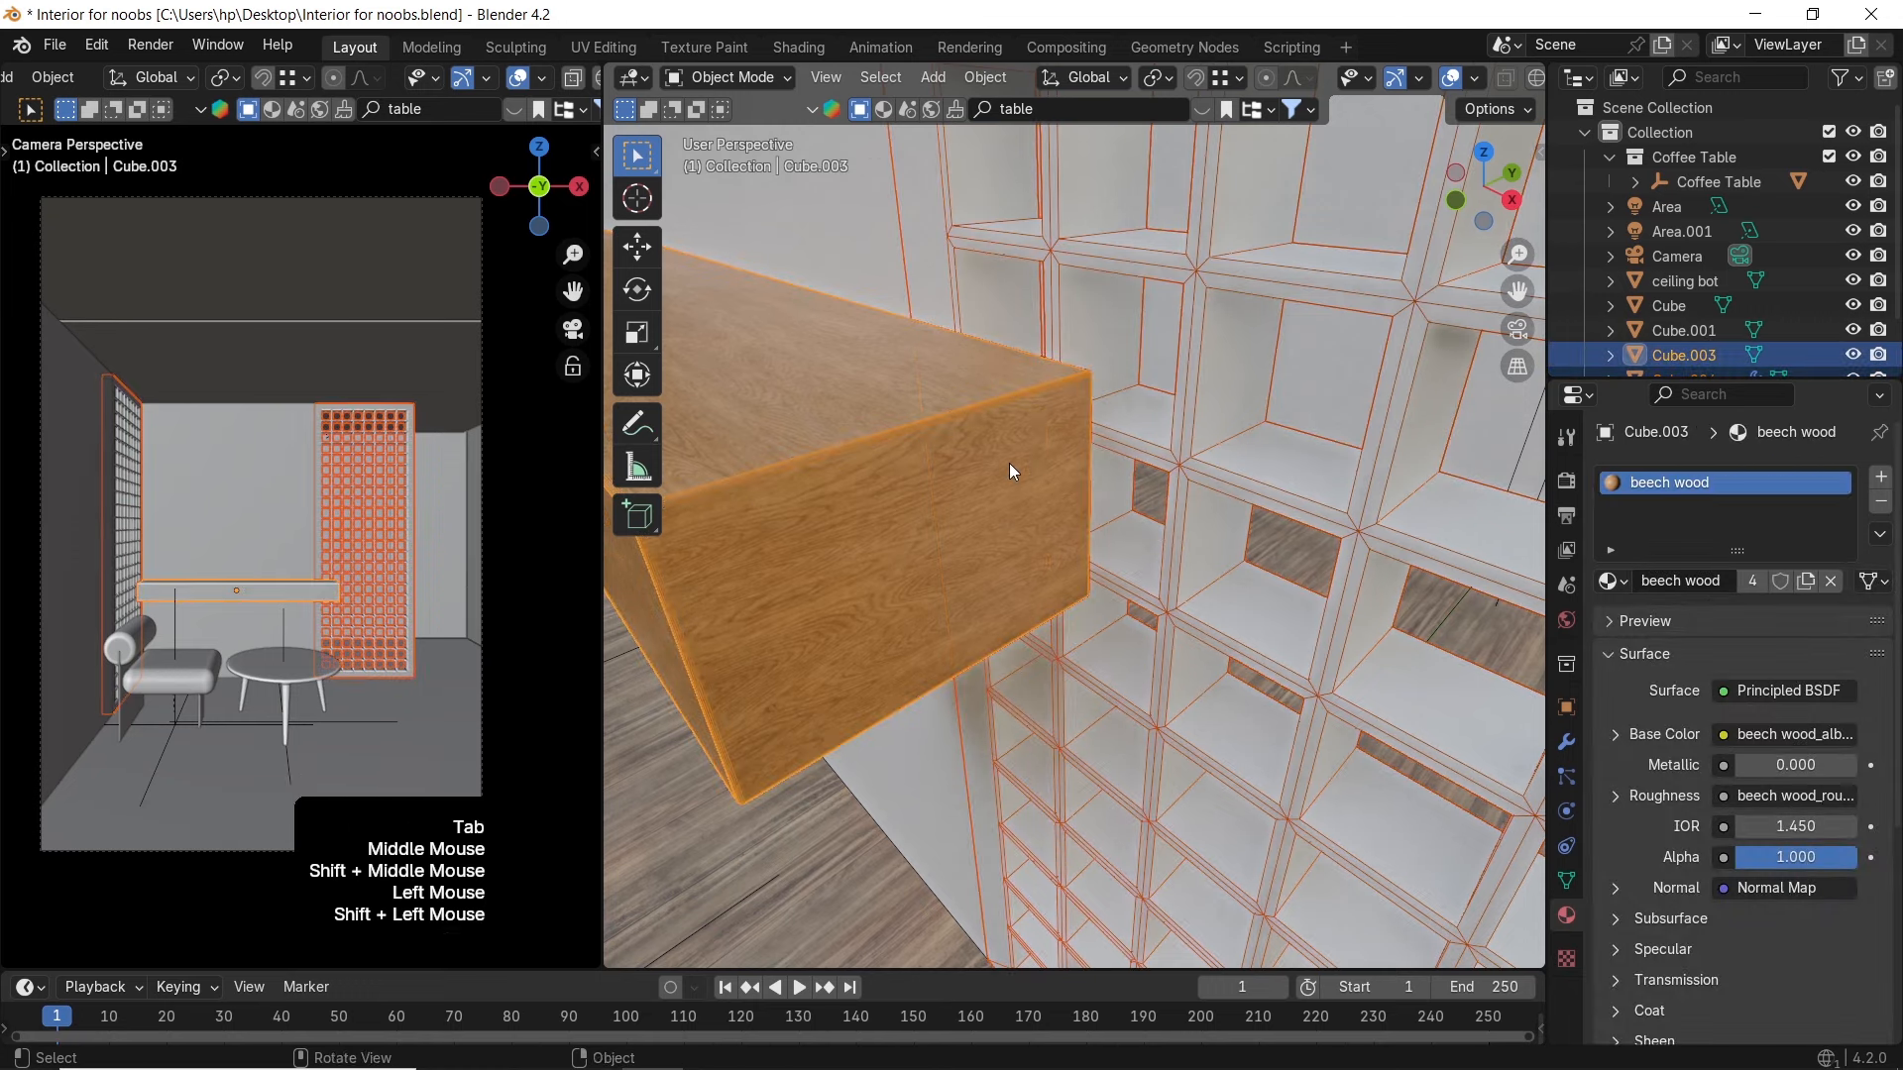
{"action": "key", "text": "ctrl+l"}
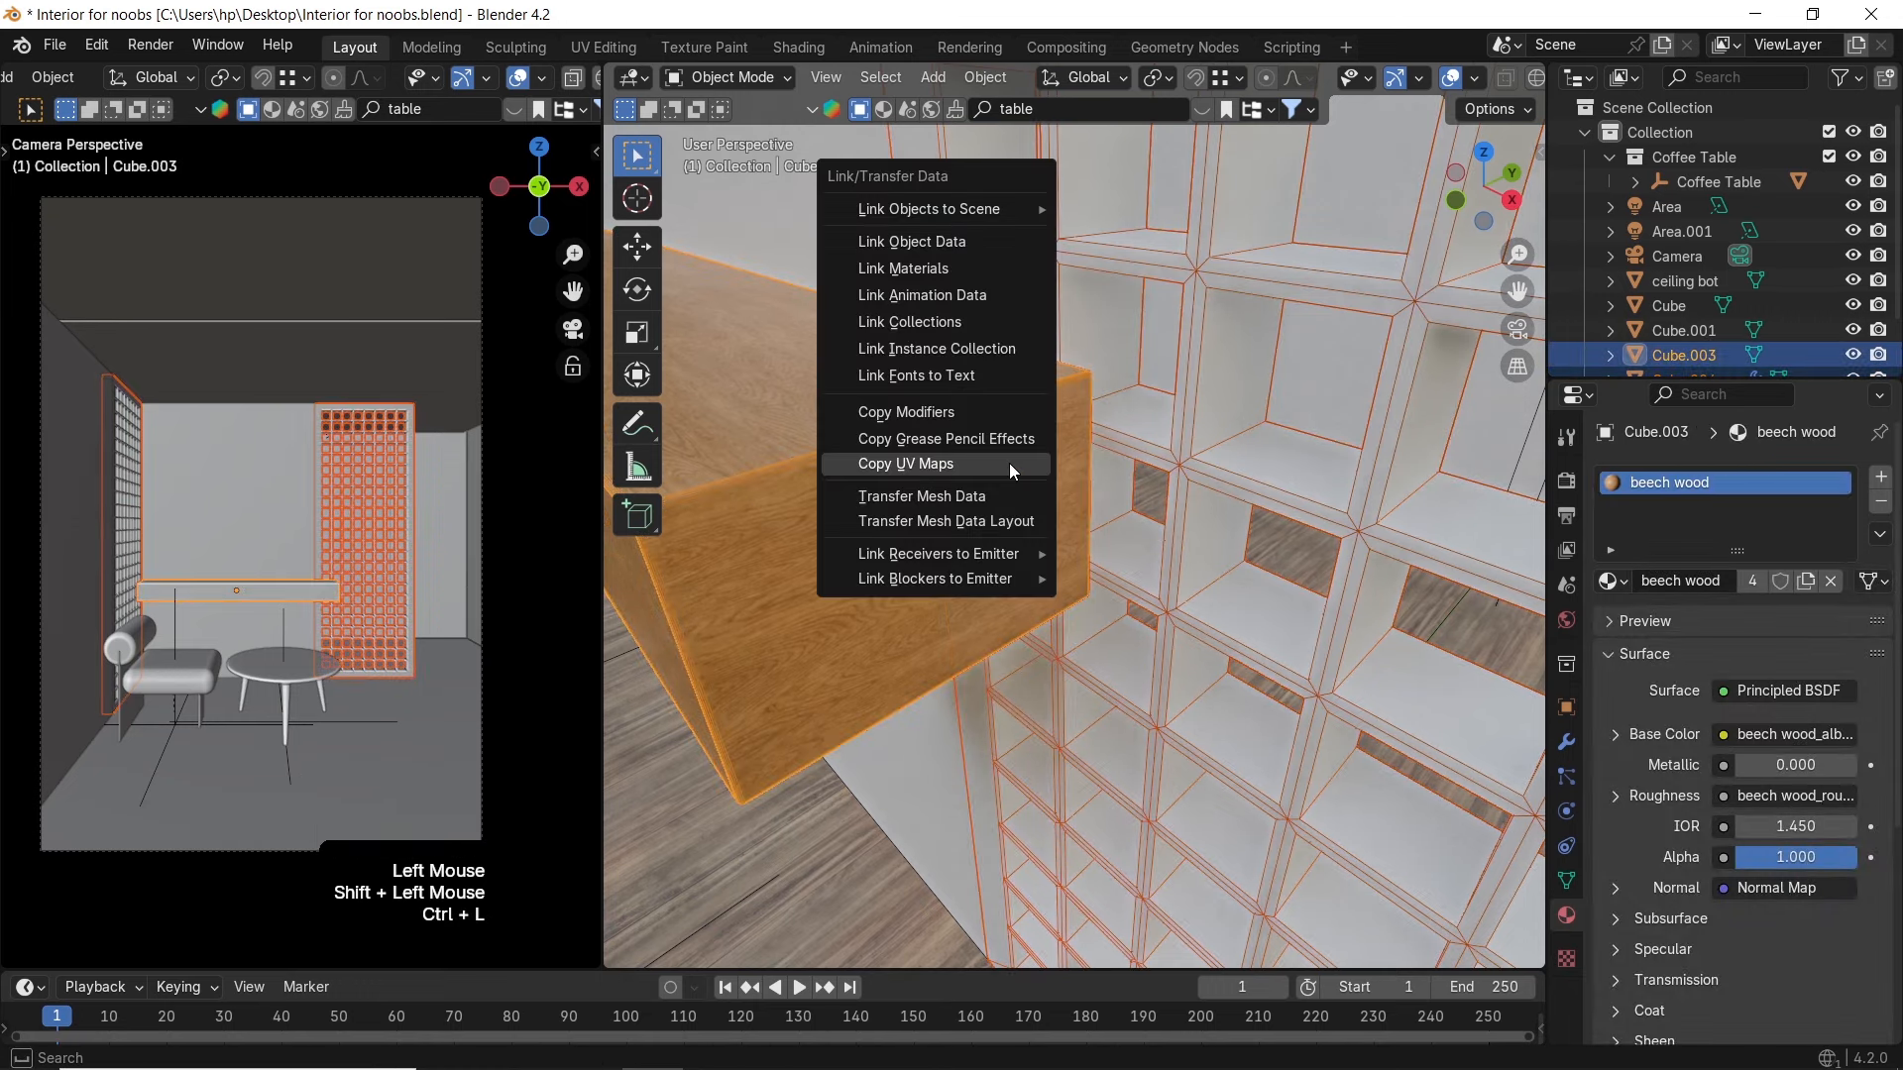
{"action": "left_click", "coordinate": [1009, 462]}
{"action": "key", "text": "ctrl+l"}
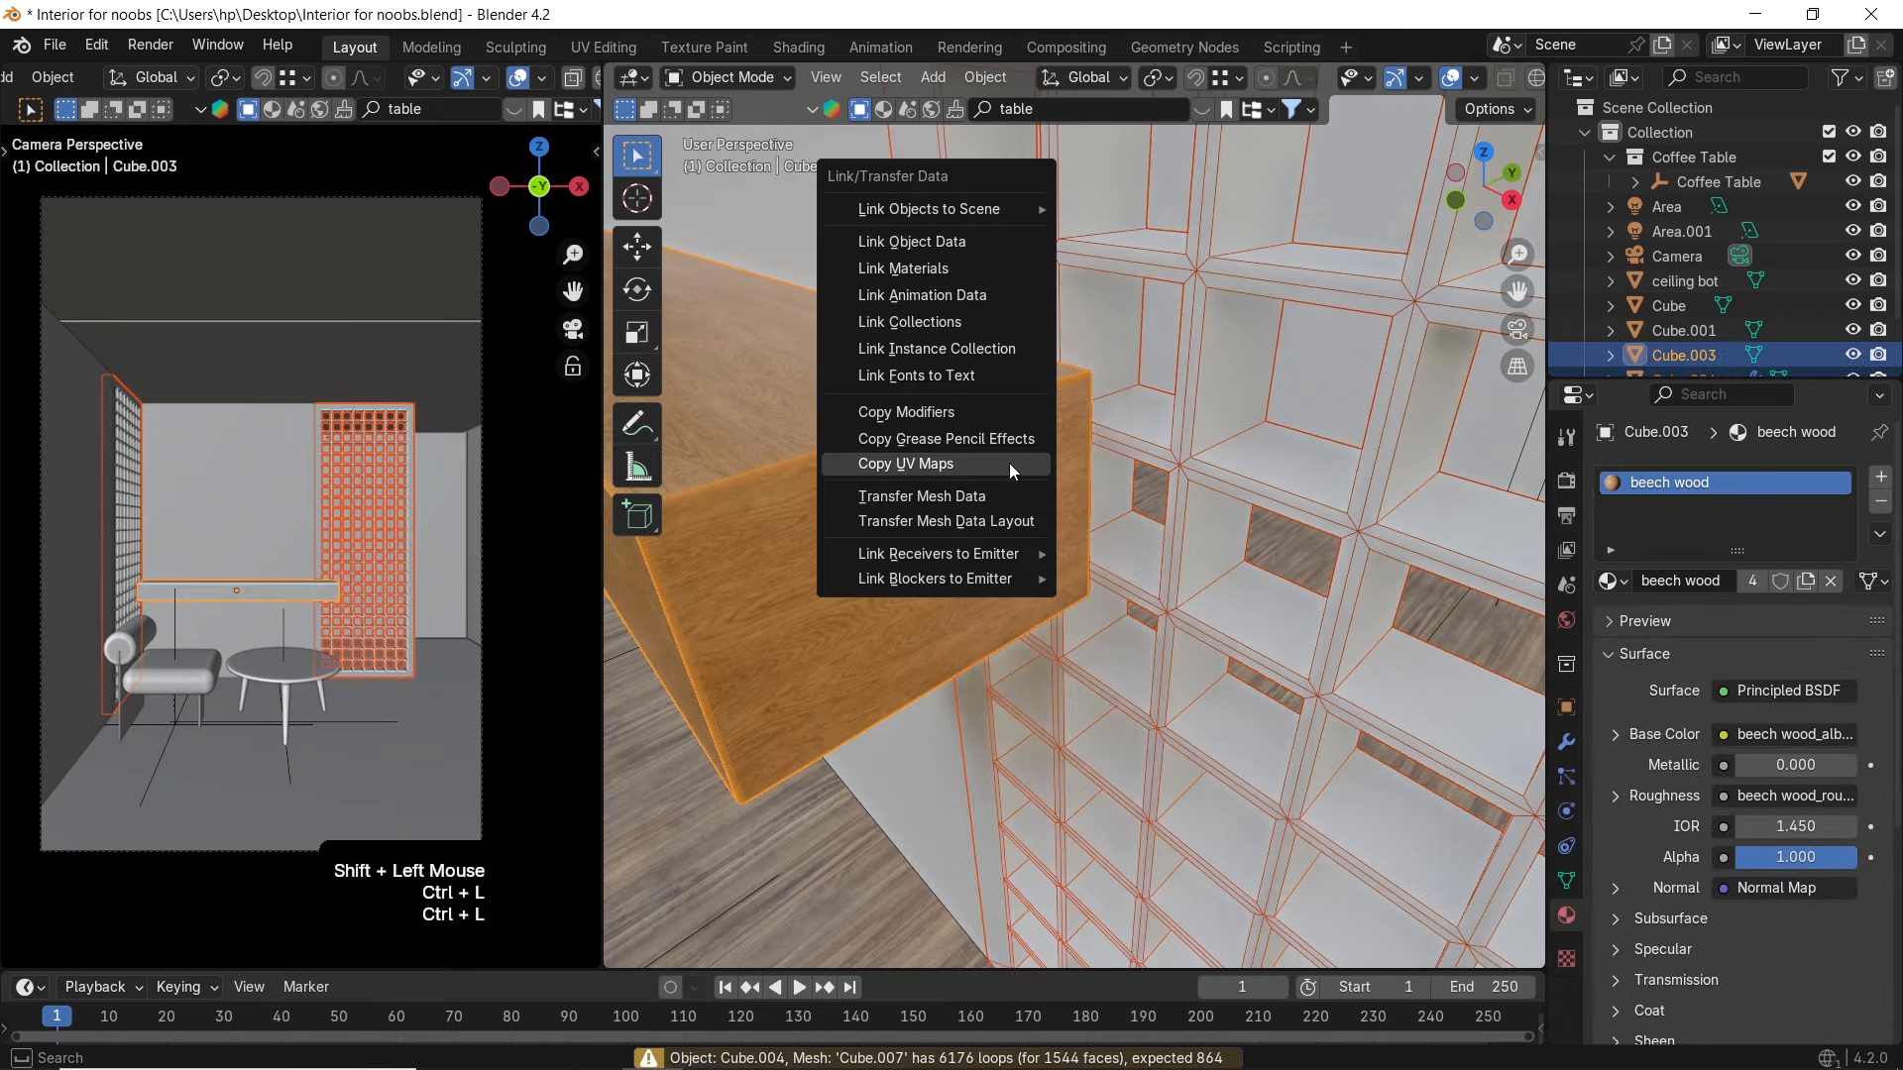
{"action": "left_click", "coordinate": [956, 269]}
{"action": "left_click", "coordinate": [1240, 444]}
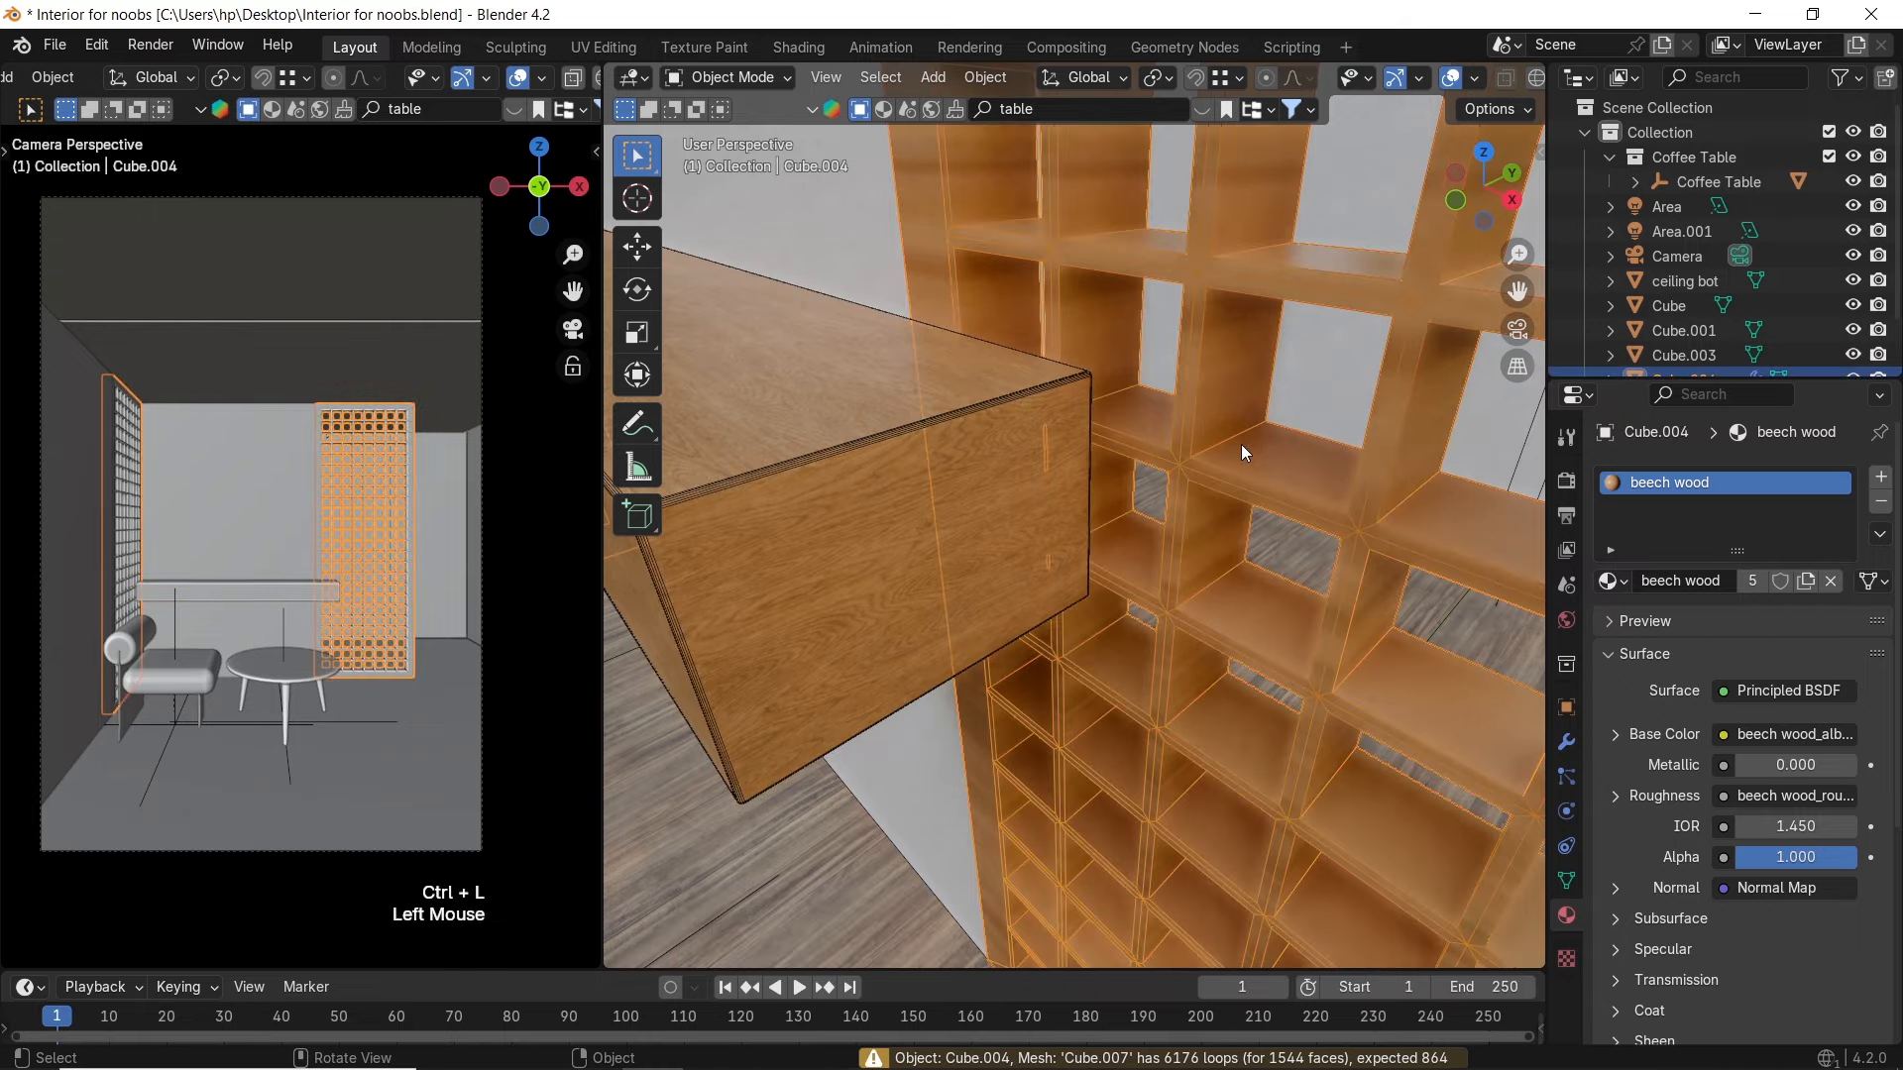
Apply the Solidify modifier on the lattice panels
{"action": "scroll", "coordinate": [1239, 442], "scroll_direction": "down", "scroll_amount": 4}
{"action": "middle_click_drag", "start_coordinate": [1239, 442], "coordinate": [1164, 462], "text": "shift"}
{"action": "scroll", "coordinate": [1189, 462], "scroll_direction": "up", "scroll_amount": 2}
{"action": "key", "text": "Tab"}
{"action": "key", "text": "Tab"}
{"action": "left_click", "coordinate": [1423, 442]}
{"action": "left_click", "coordinate": [1570, 740]}
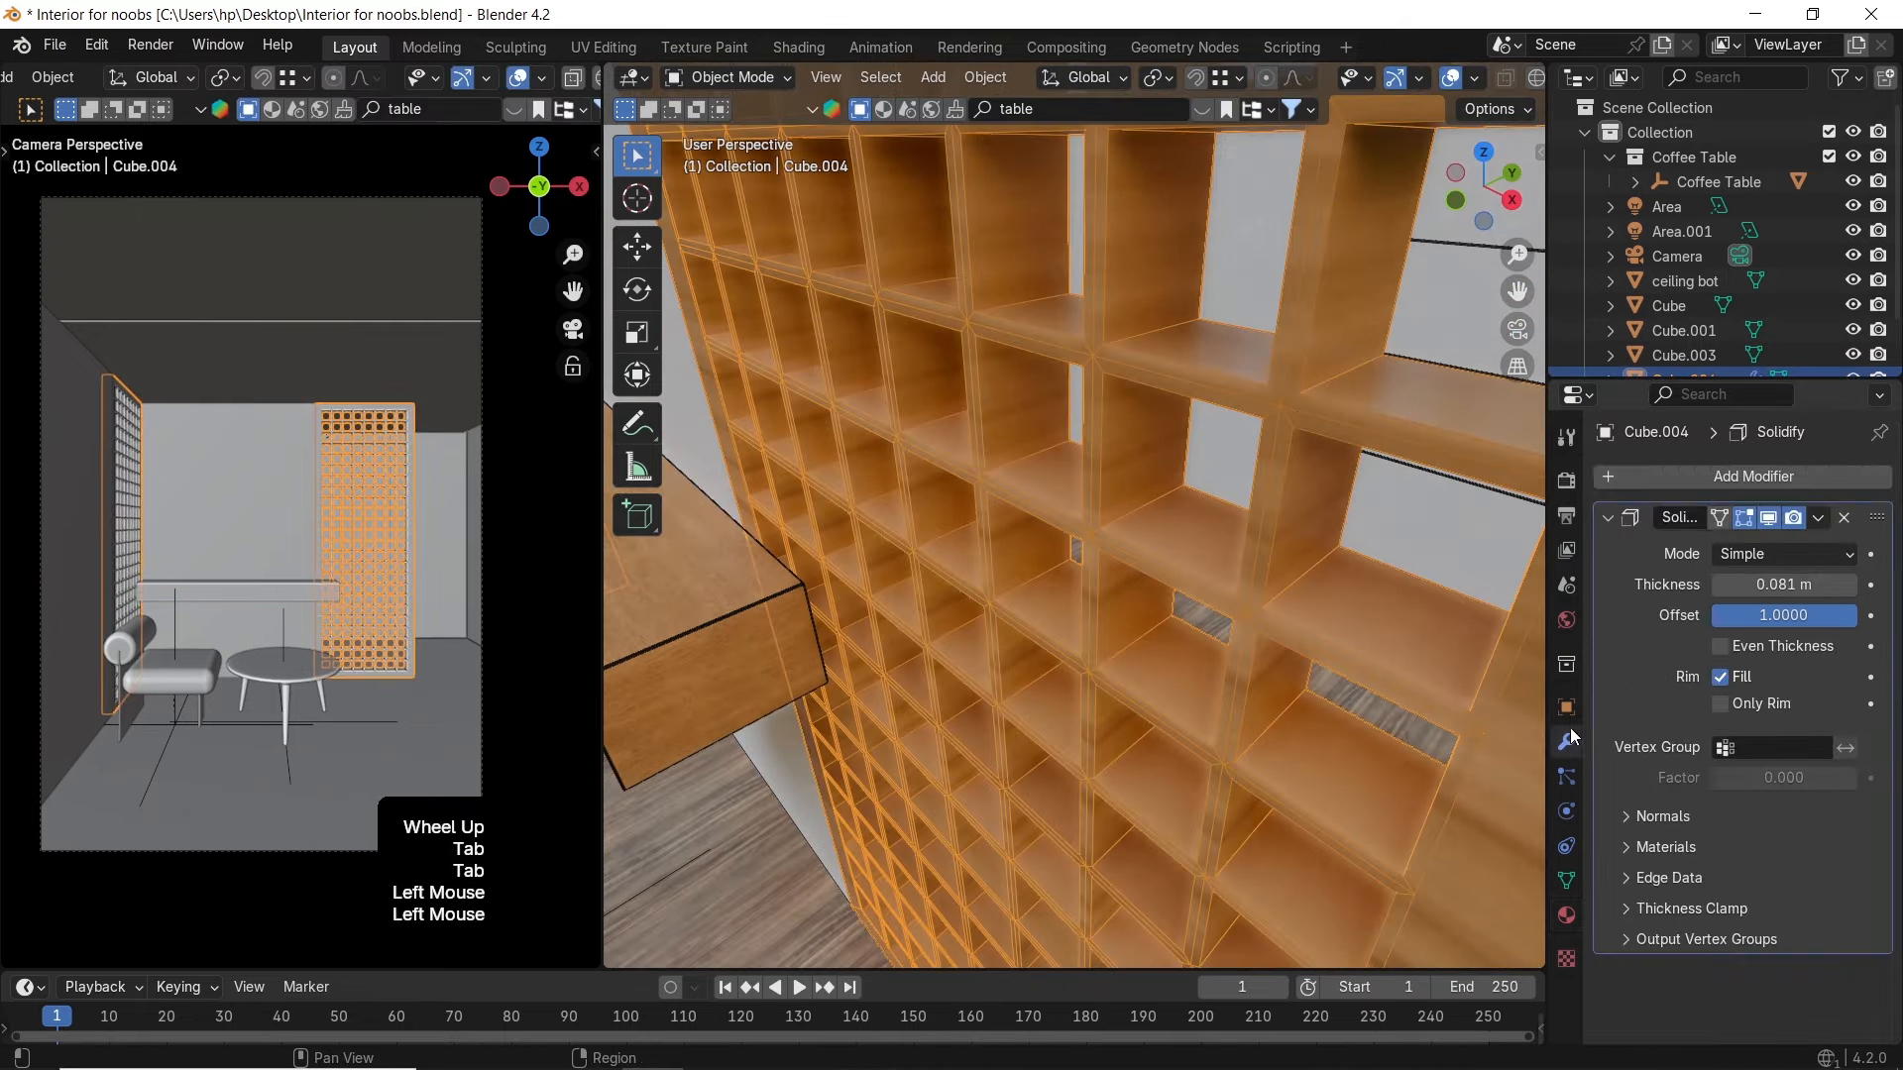
{"action": "left_click", "coordinate": [1821, 520]}
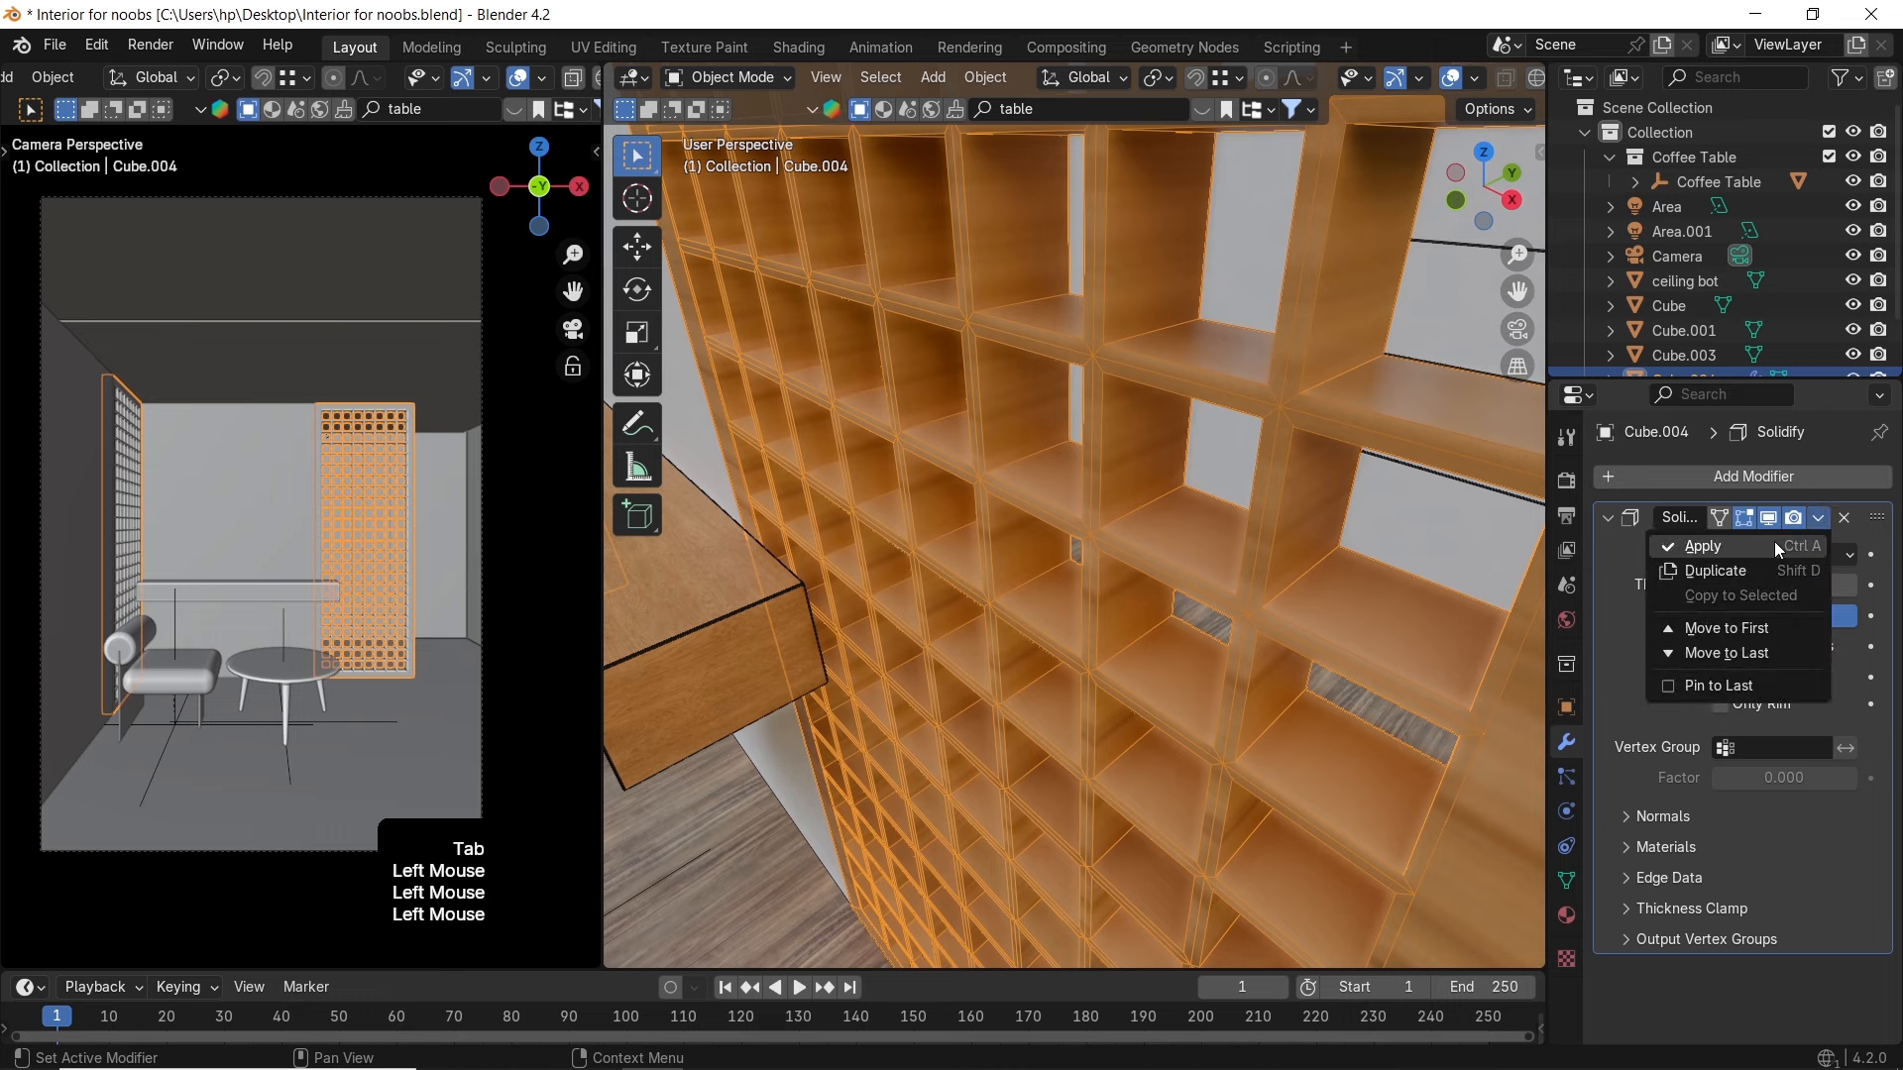
{"action": "left_click", "coordinate": [1774, 541]}
Add a Bevel modifier to the lattice panels, apply their object scale, and set the bevel to 3 segments
{"action": "middle_click_drag", "start_coordinate": [1467, 540], "coordinate": [1405, 484], "text": "shift"}
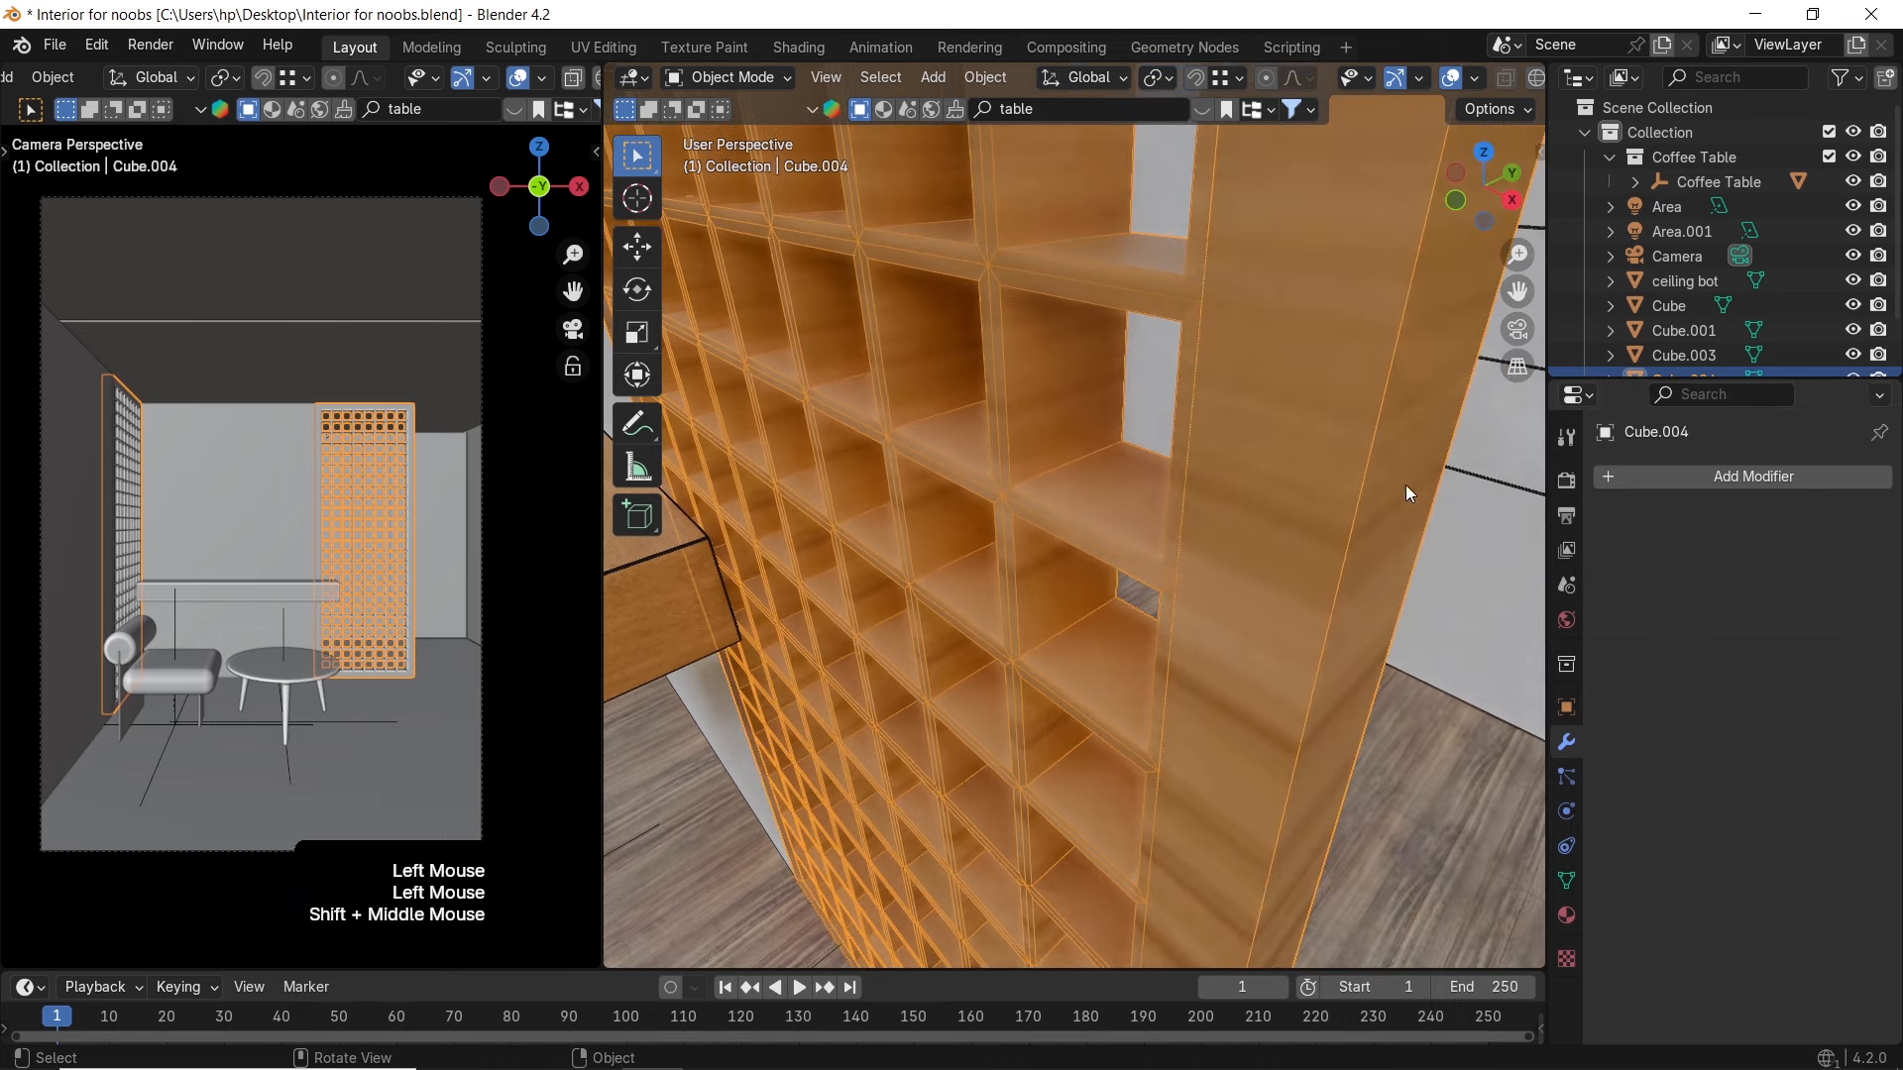
{"action": "left_click", "coordinate": [1687, 480]}
{"action": "mouse_move", "coordinate": [1645, 484]}
{"action": "left_click", "coordinate": [1443, 508]}
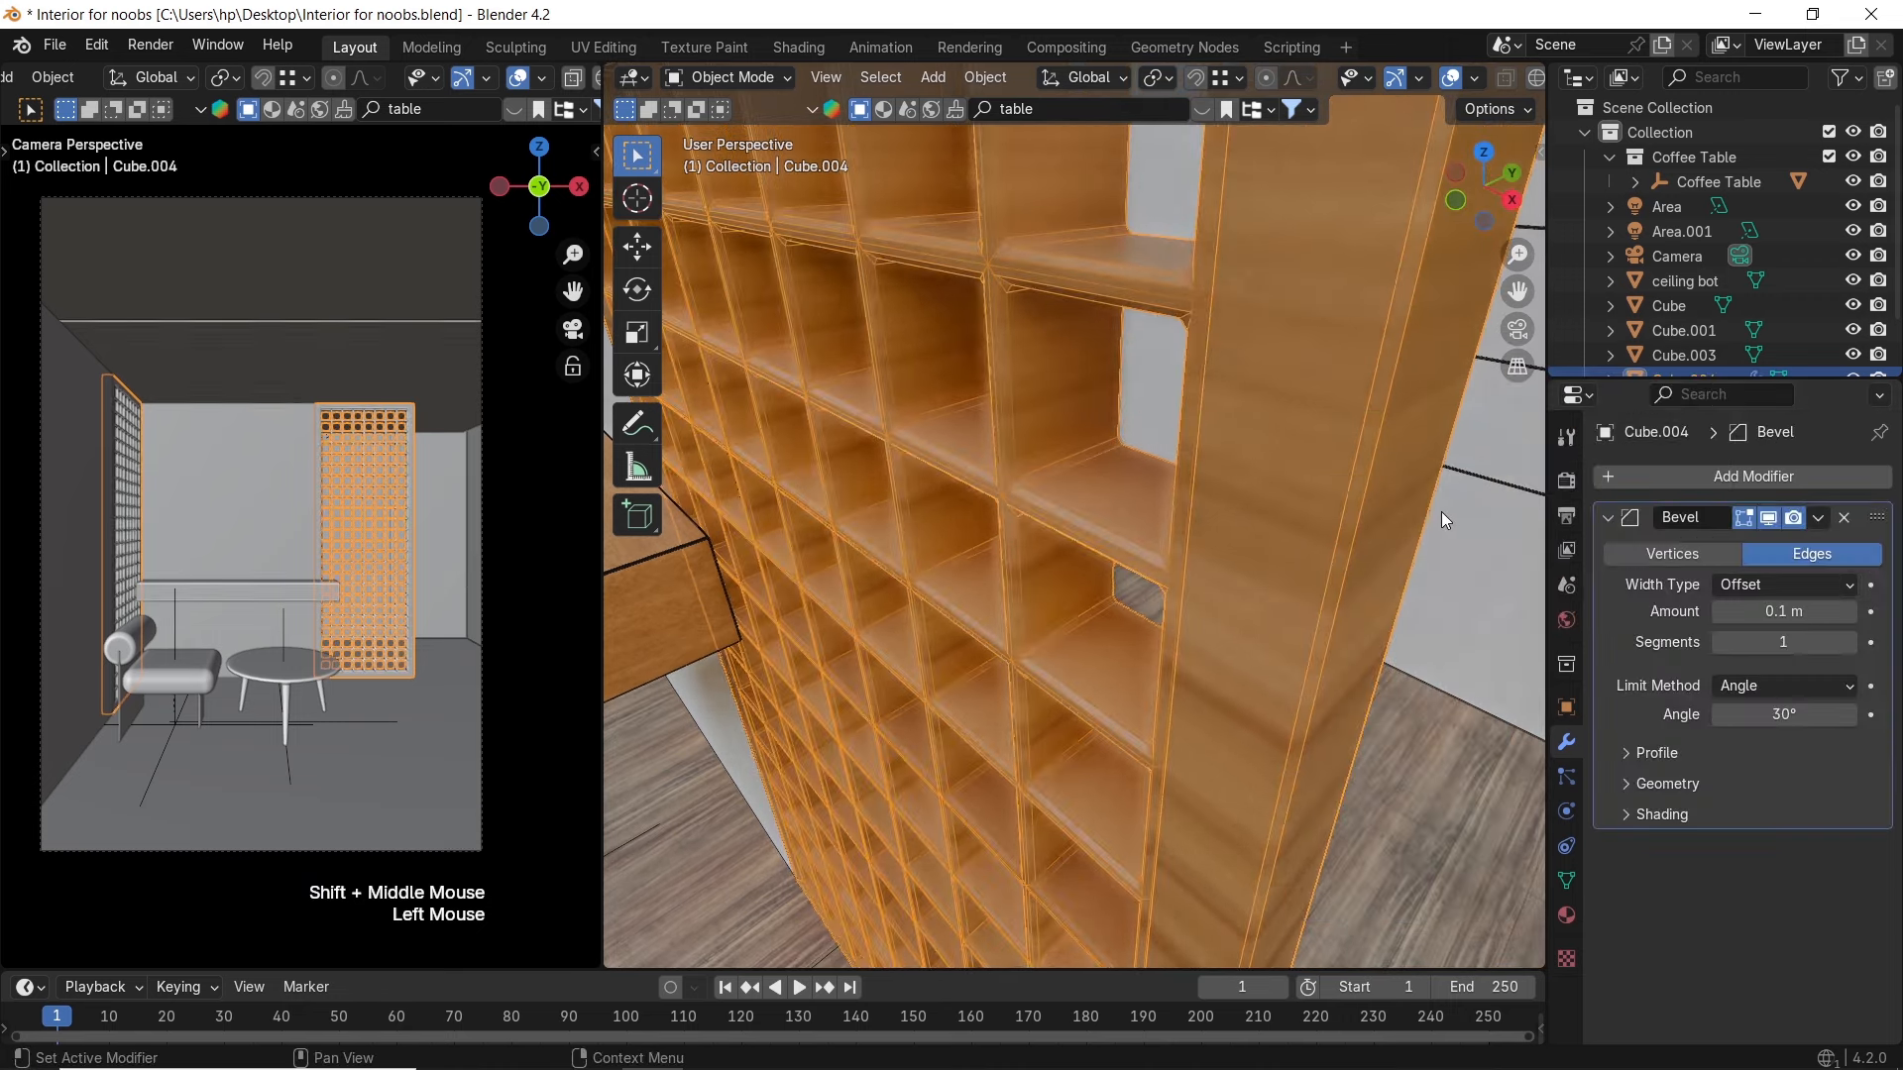
{"action": "key", "text": "ctrl+a"}
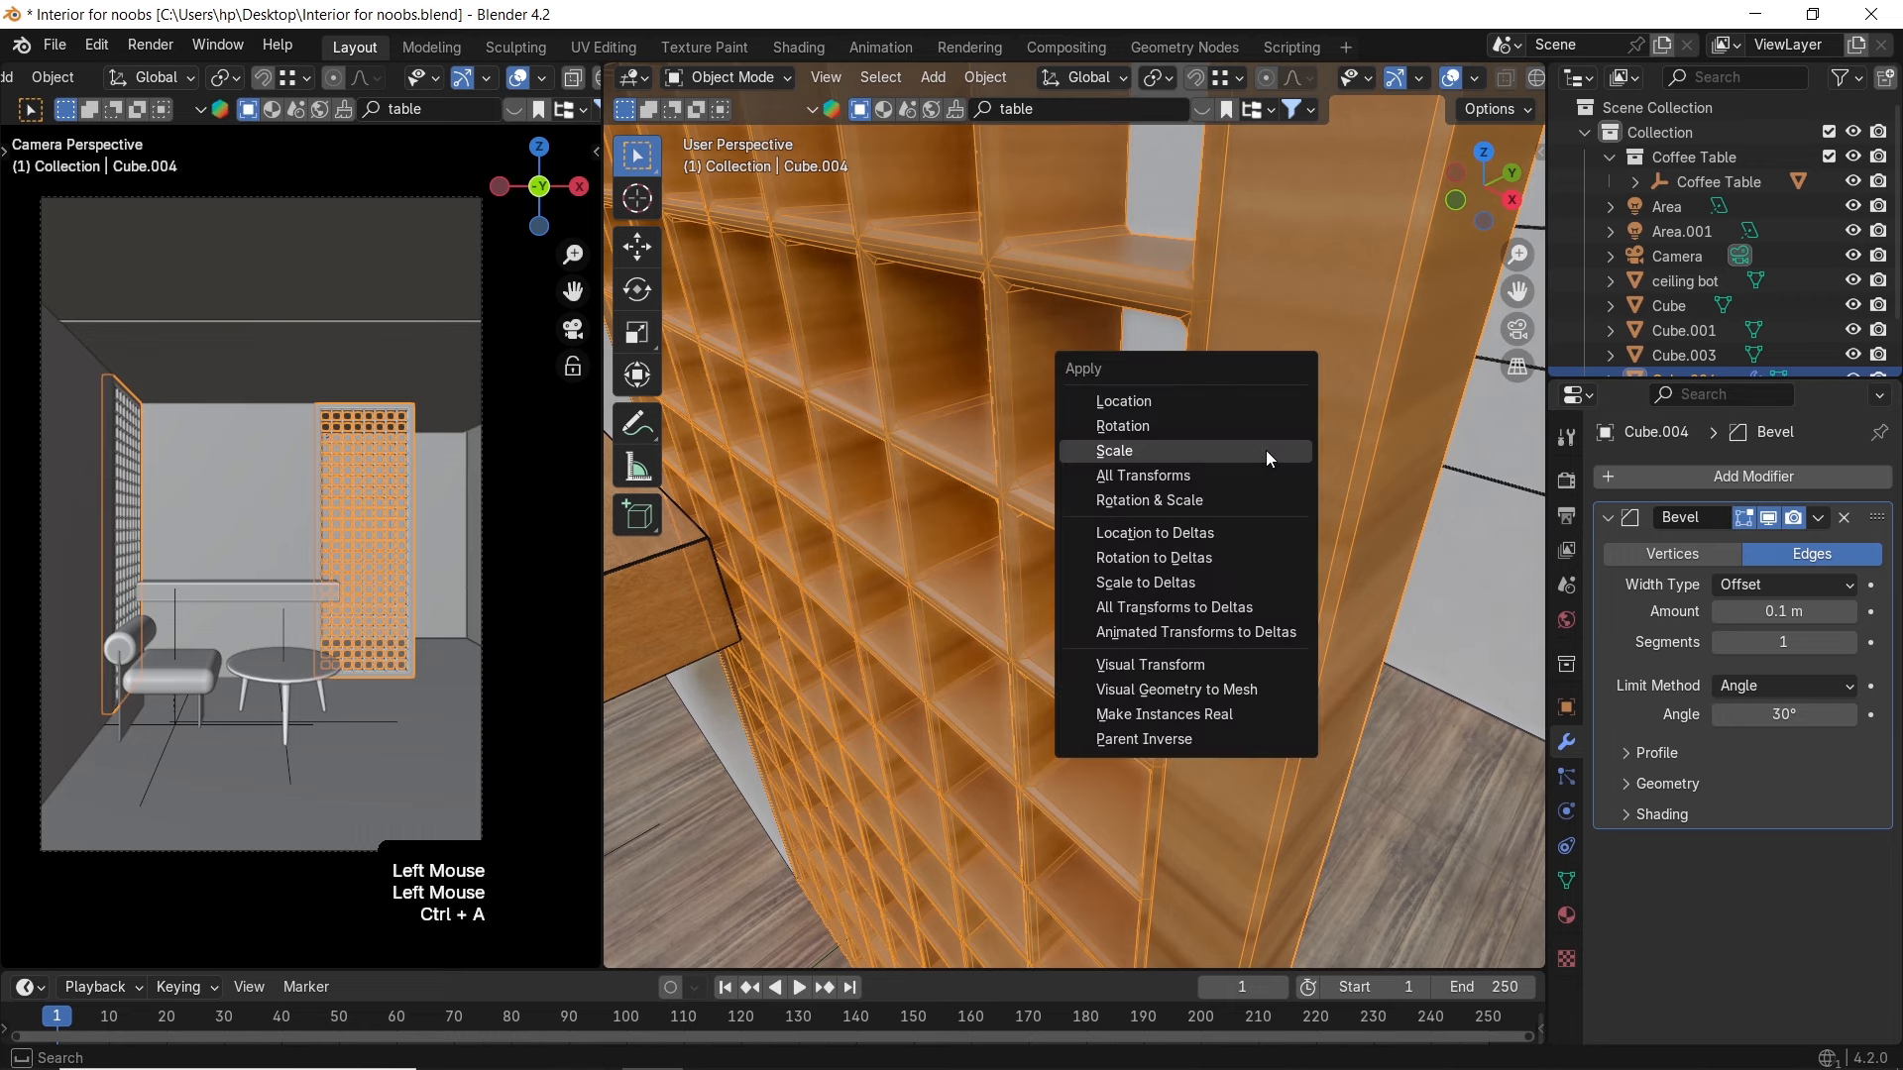
{"action": "left_click", "coordinate": [1265, 450]}
{"action": "left_click", "coordinate": [1850, 645]}
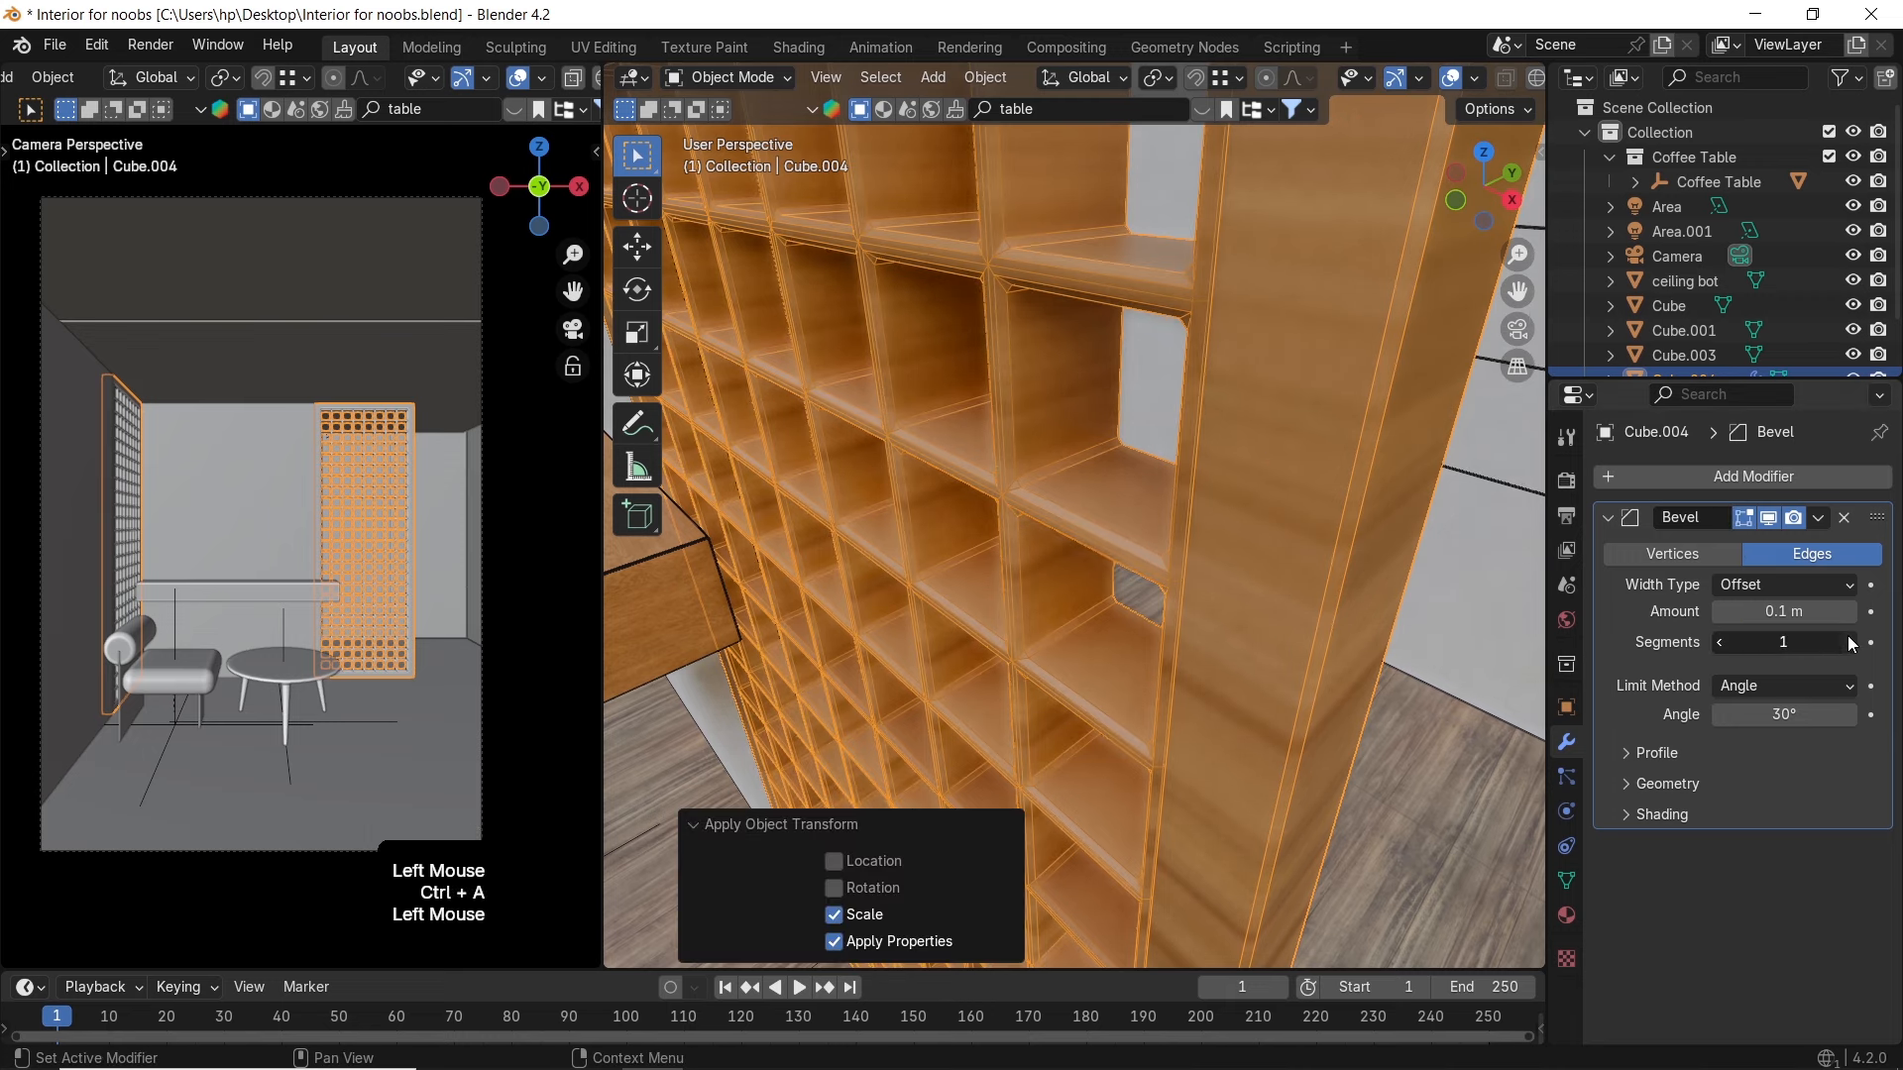
{"action": "left_click", "coordinate": [1849, 645]}
{"action": "left_click", "coordinate": [1350, 420]}
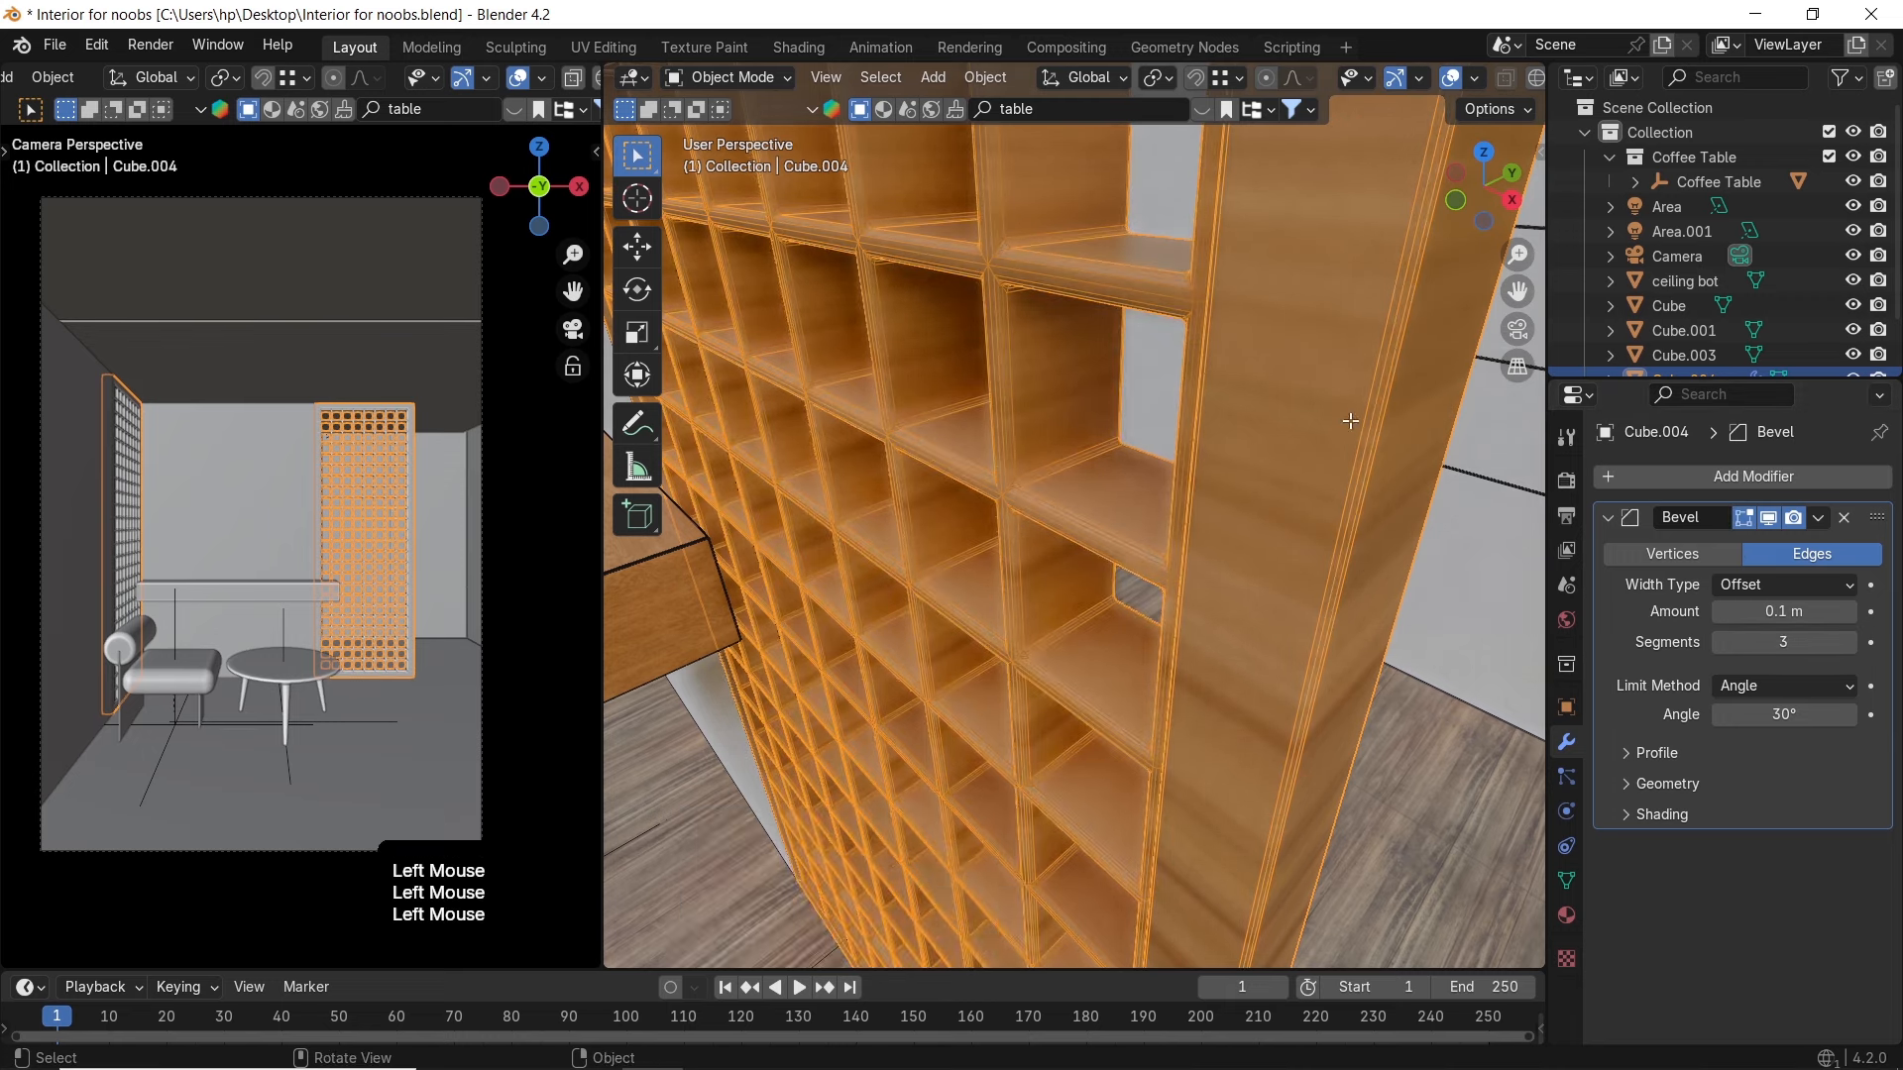
Unwrap all faces of the lattice panels with Cube Projection
{"action": "key", "text": "Tab"}
{"action": "key", "text": "a"}
{"action": "key", "text": "u"}
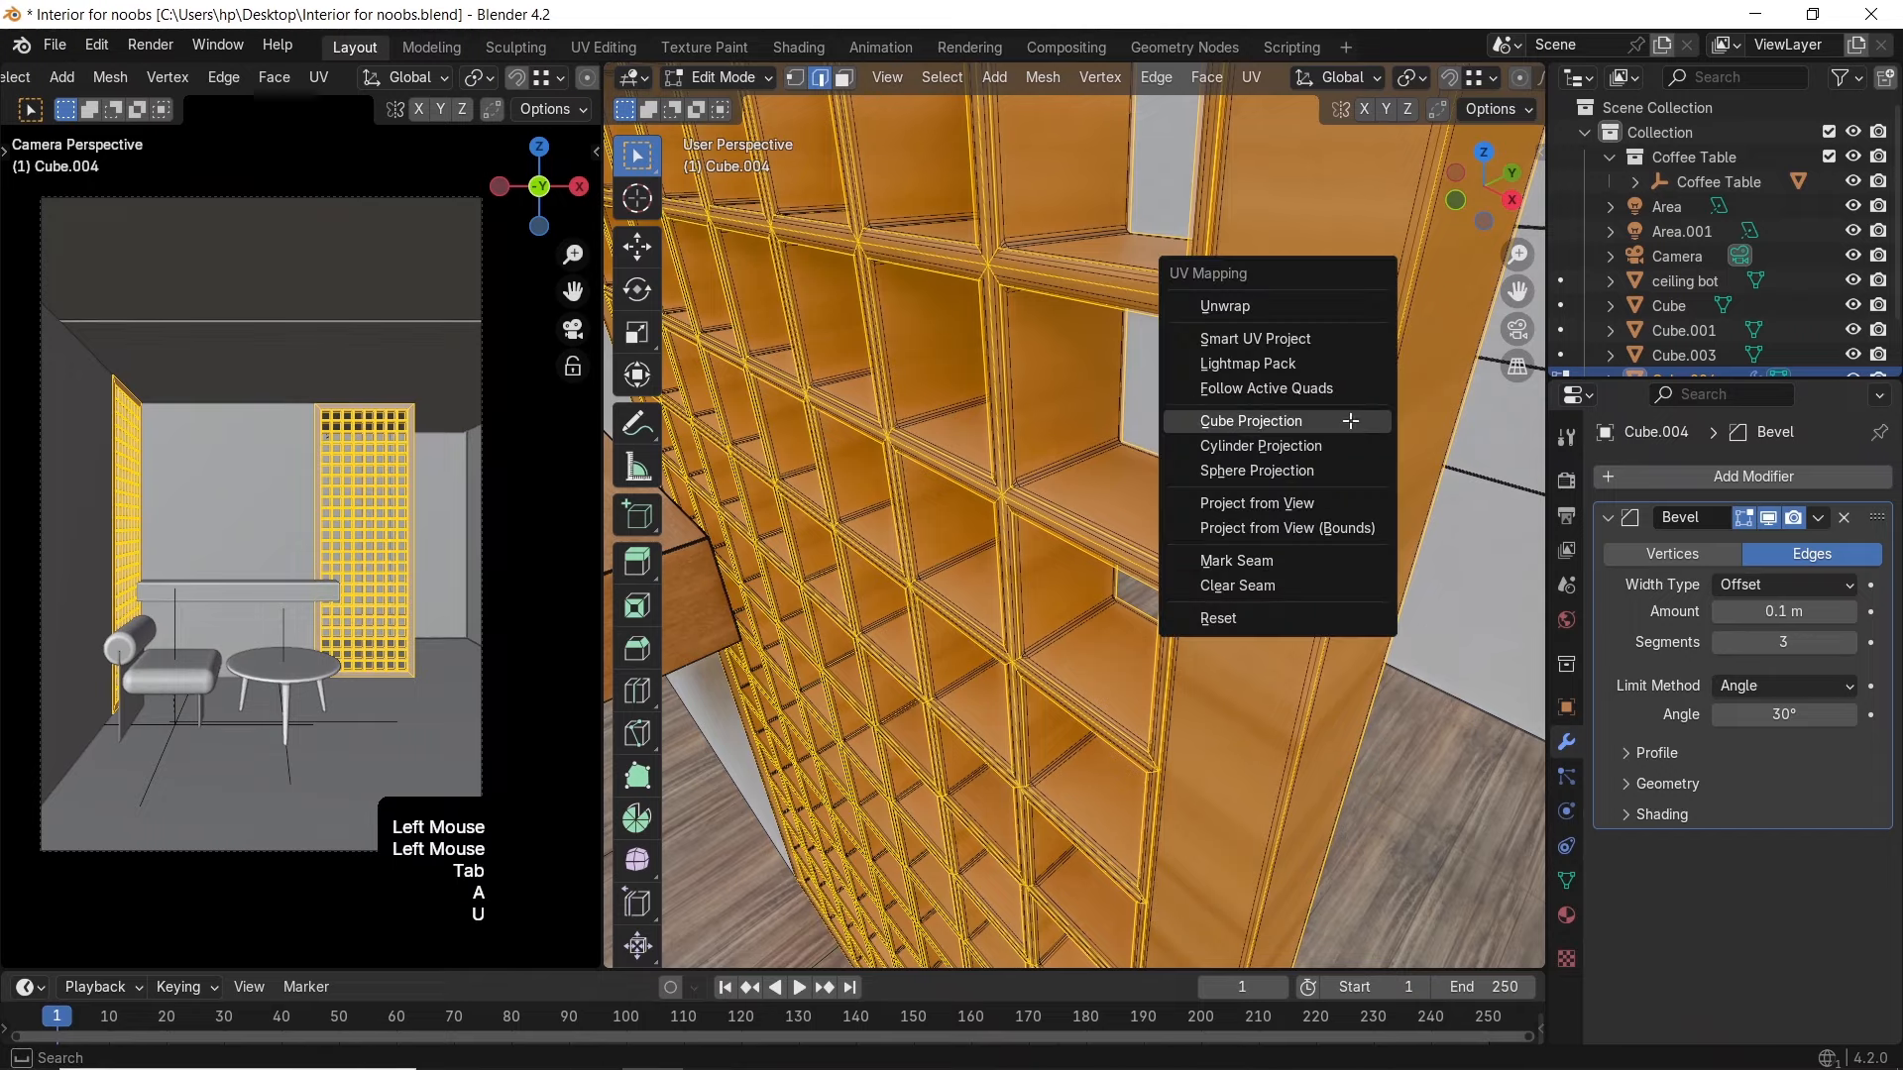
{"action": "left_click", "coordinate": [1350, 421]}
{"action": "key", "text": "Tab"}
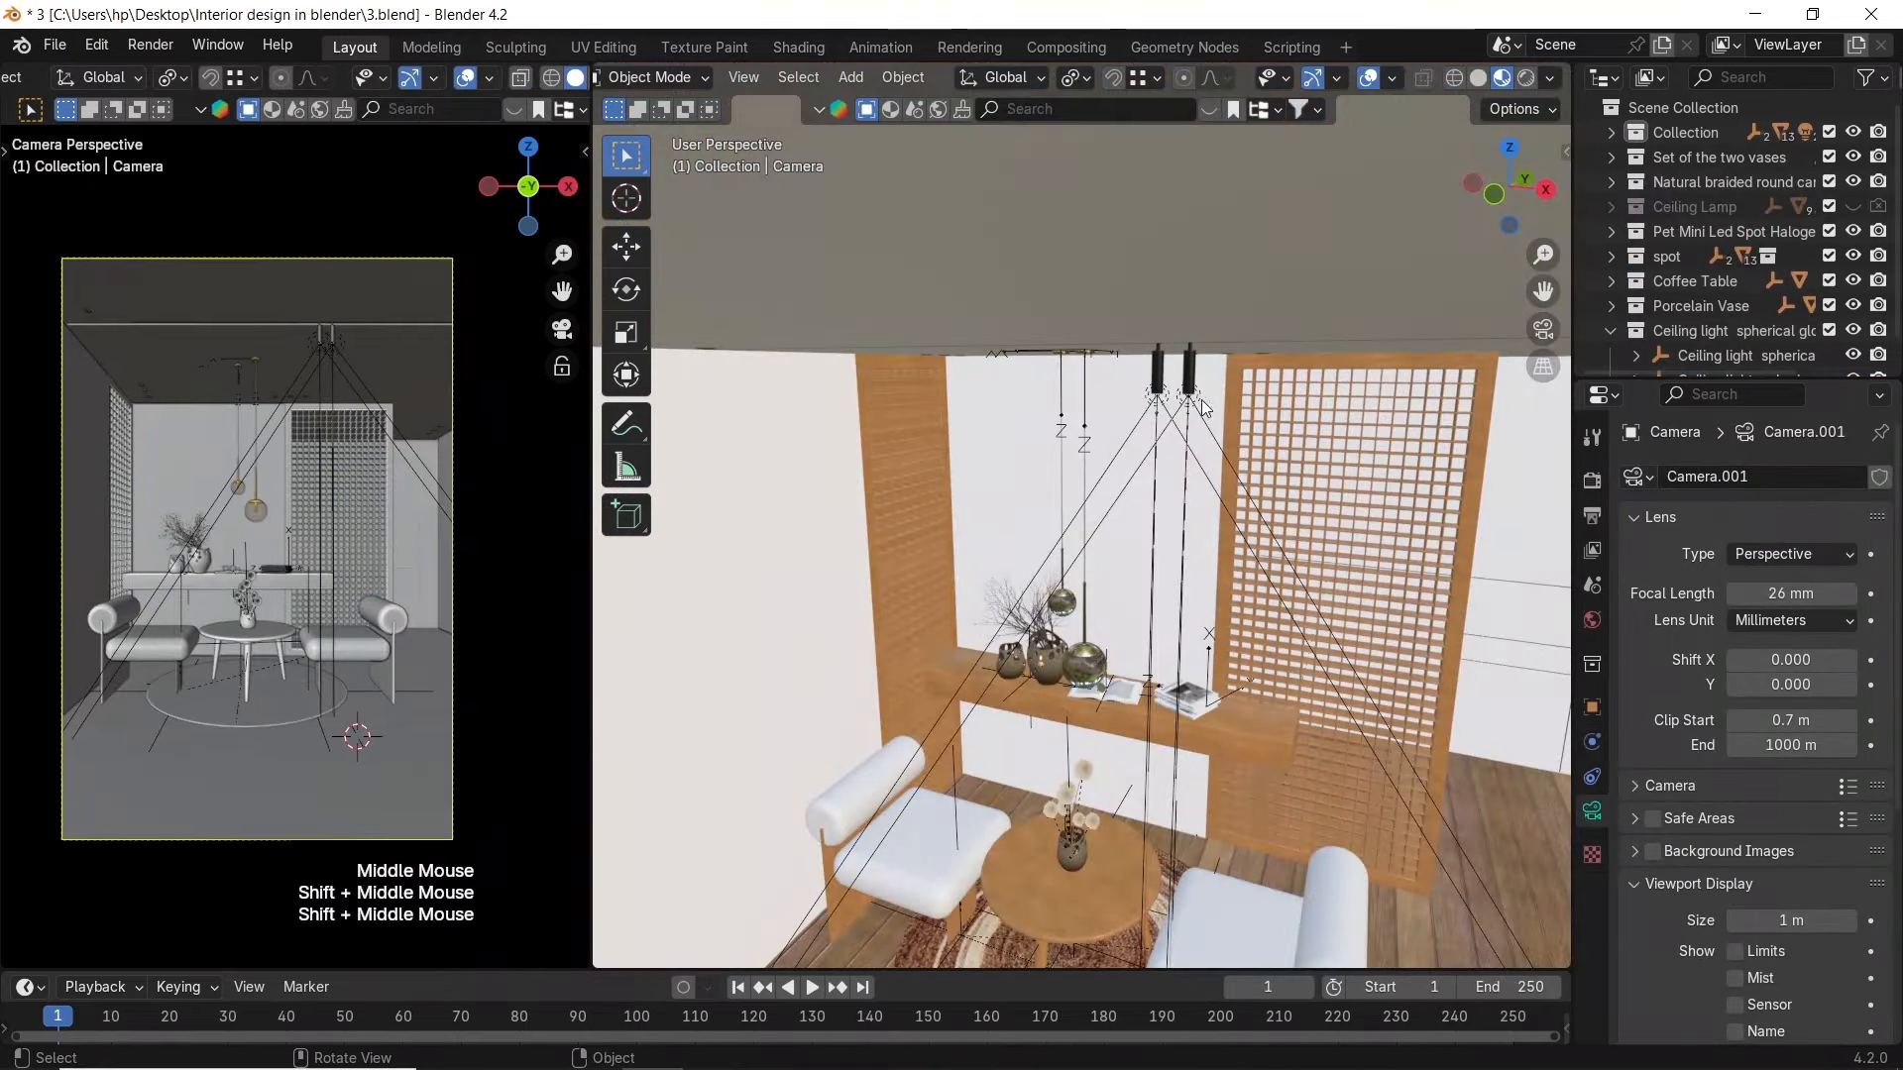
Examine the furnished room, including the pendant lights, the vases on the shelf and the flower vase on the coffee table
{"action": "middle_click_drag", "start_coordinate": [1204, 406], "coordinate": [1356, 391]}
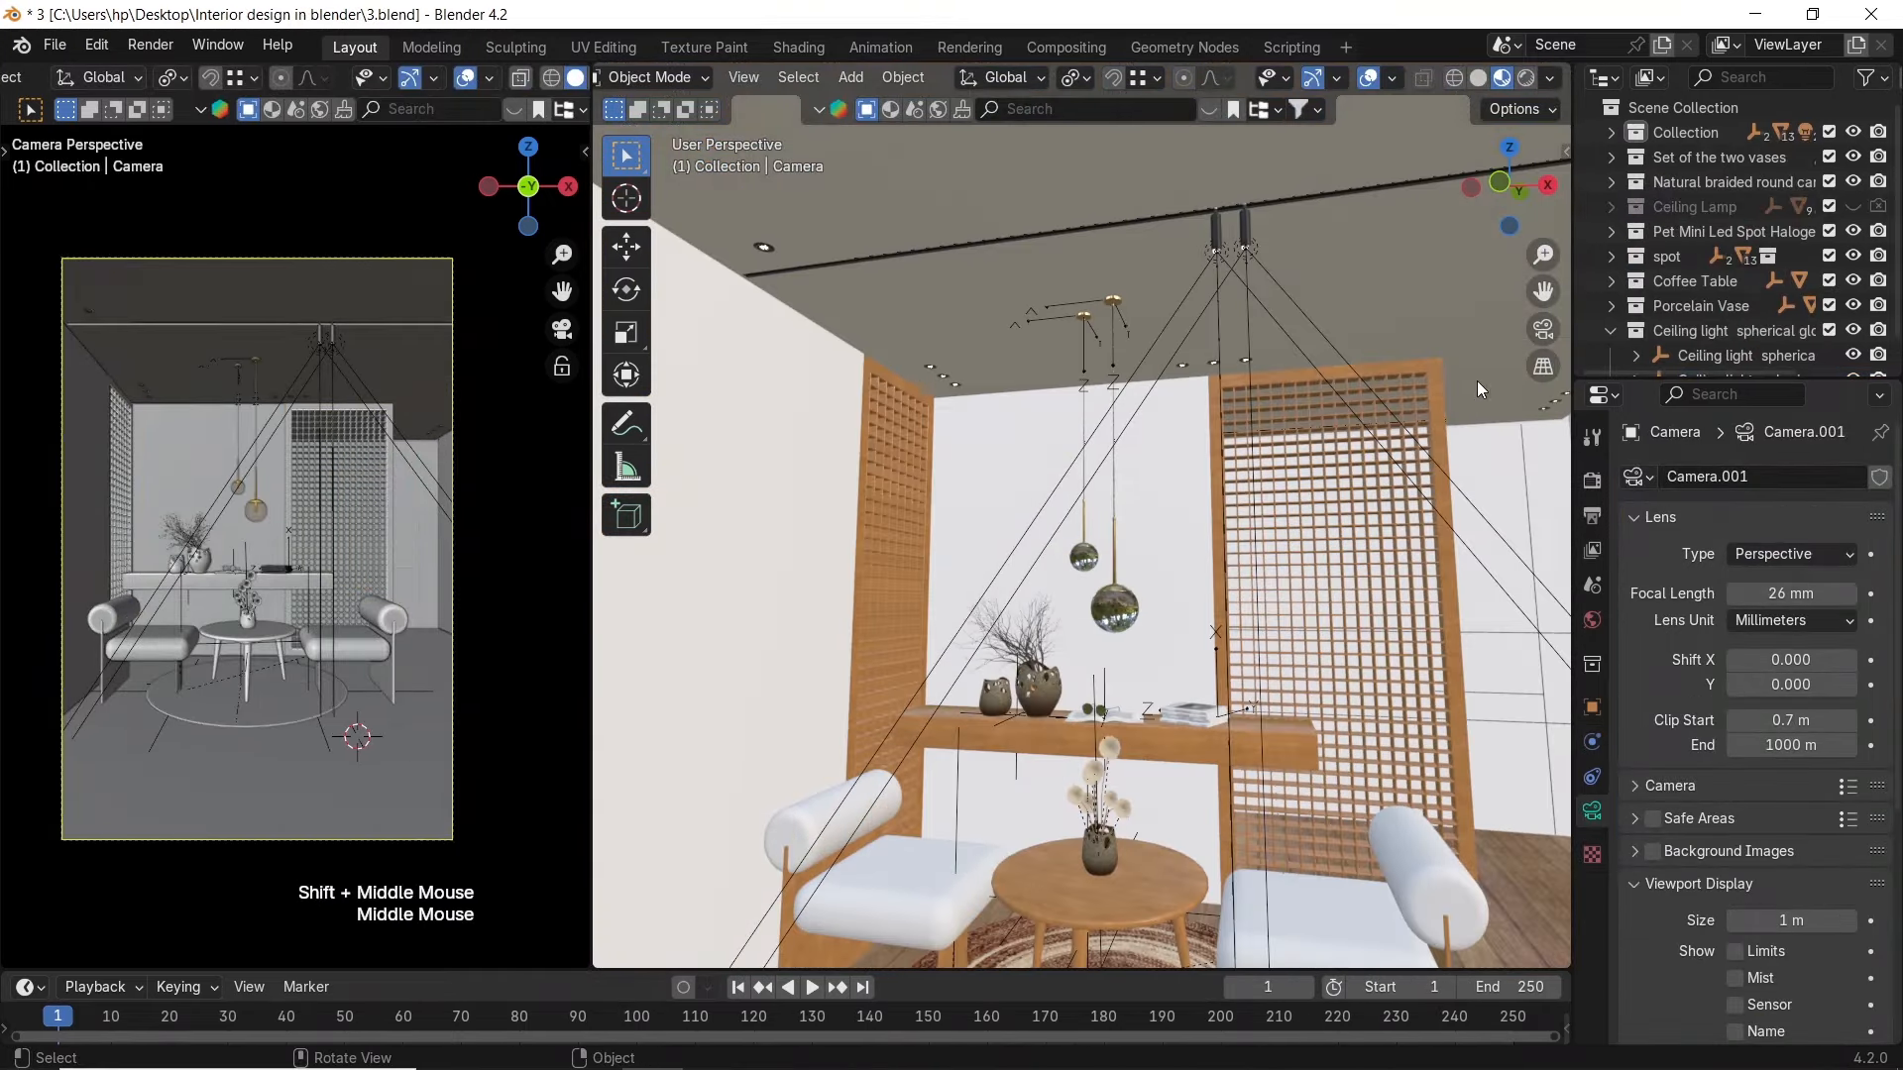
{"action": "left_click", "coordinate": [1126, 618]}
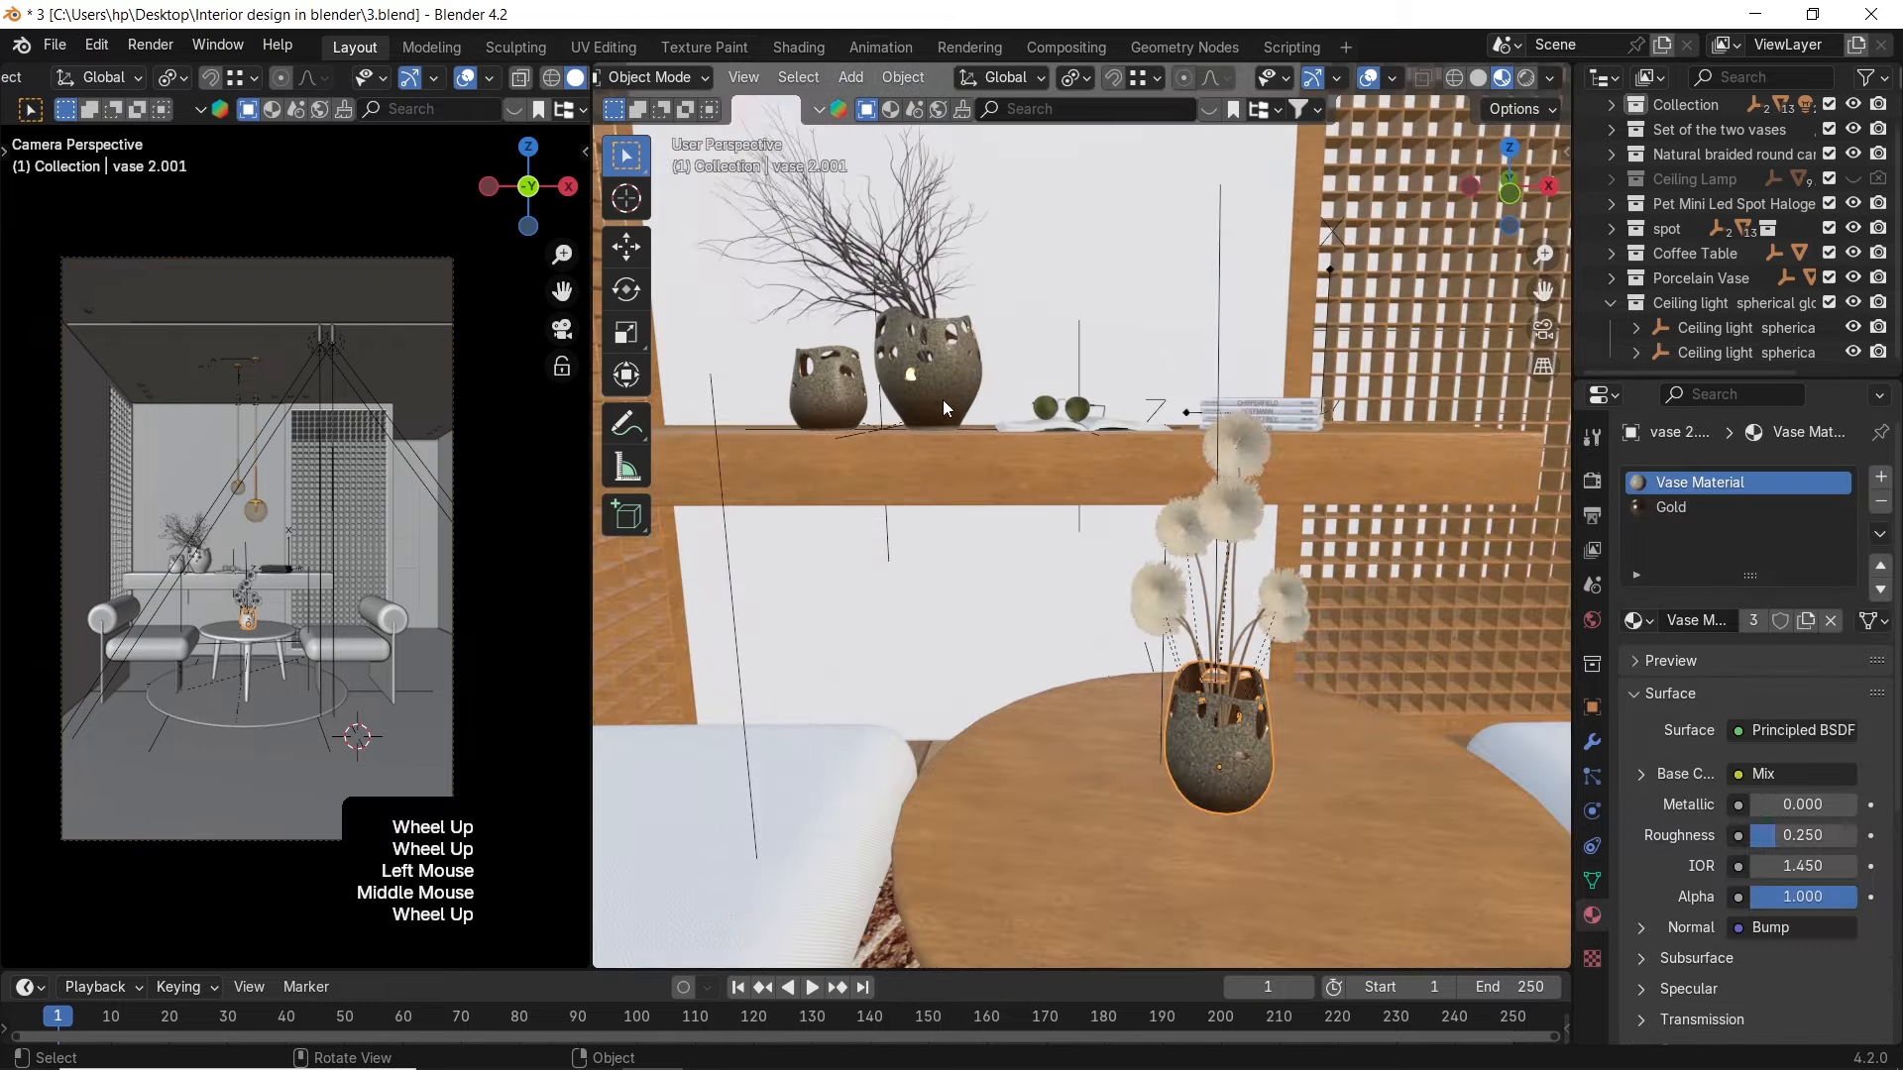
{"action": "scroll", "coordinate": [991, 421], "scroll_direction": "up", "scroll_amount": 1}
{"action": "scroll", "coordinate": [1047, 448], "scroll_direction": "down", "scroll_amount": 2}
{"action": "middle_click_drag", "start_coordinate": [1046, 448], "coordinate": [1168, 539]}
{"action": "scroll", "coordinate": [1056, 475], "scroll_direction": "down", "scroll_amount": 1}
{"action": "scroll", "coordinate": [1057, 476], "scroll_direction": "down", "scroll_amount": 2}
{"action": "scroll", "coordinate": [1170, 537], "scroll_direction": "up", "scroll_amount": 3}
Place the 3D cursor at the floor corner beside the panelled back wall and add a cube there
{"action": "right_click", "coordinate": [1110, 472], "text": "shift"}
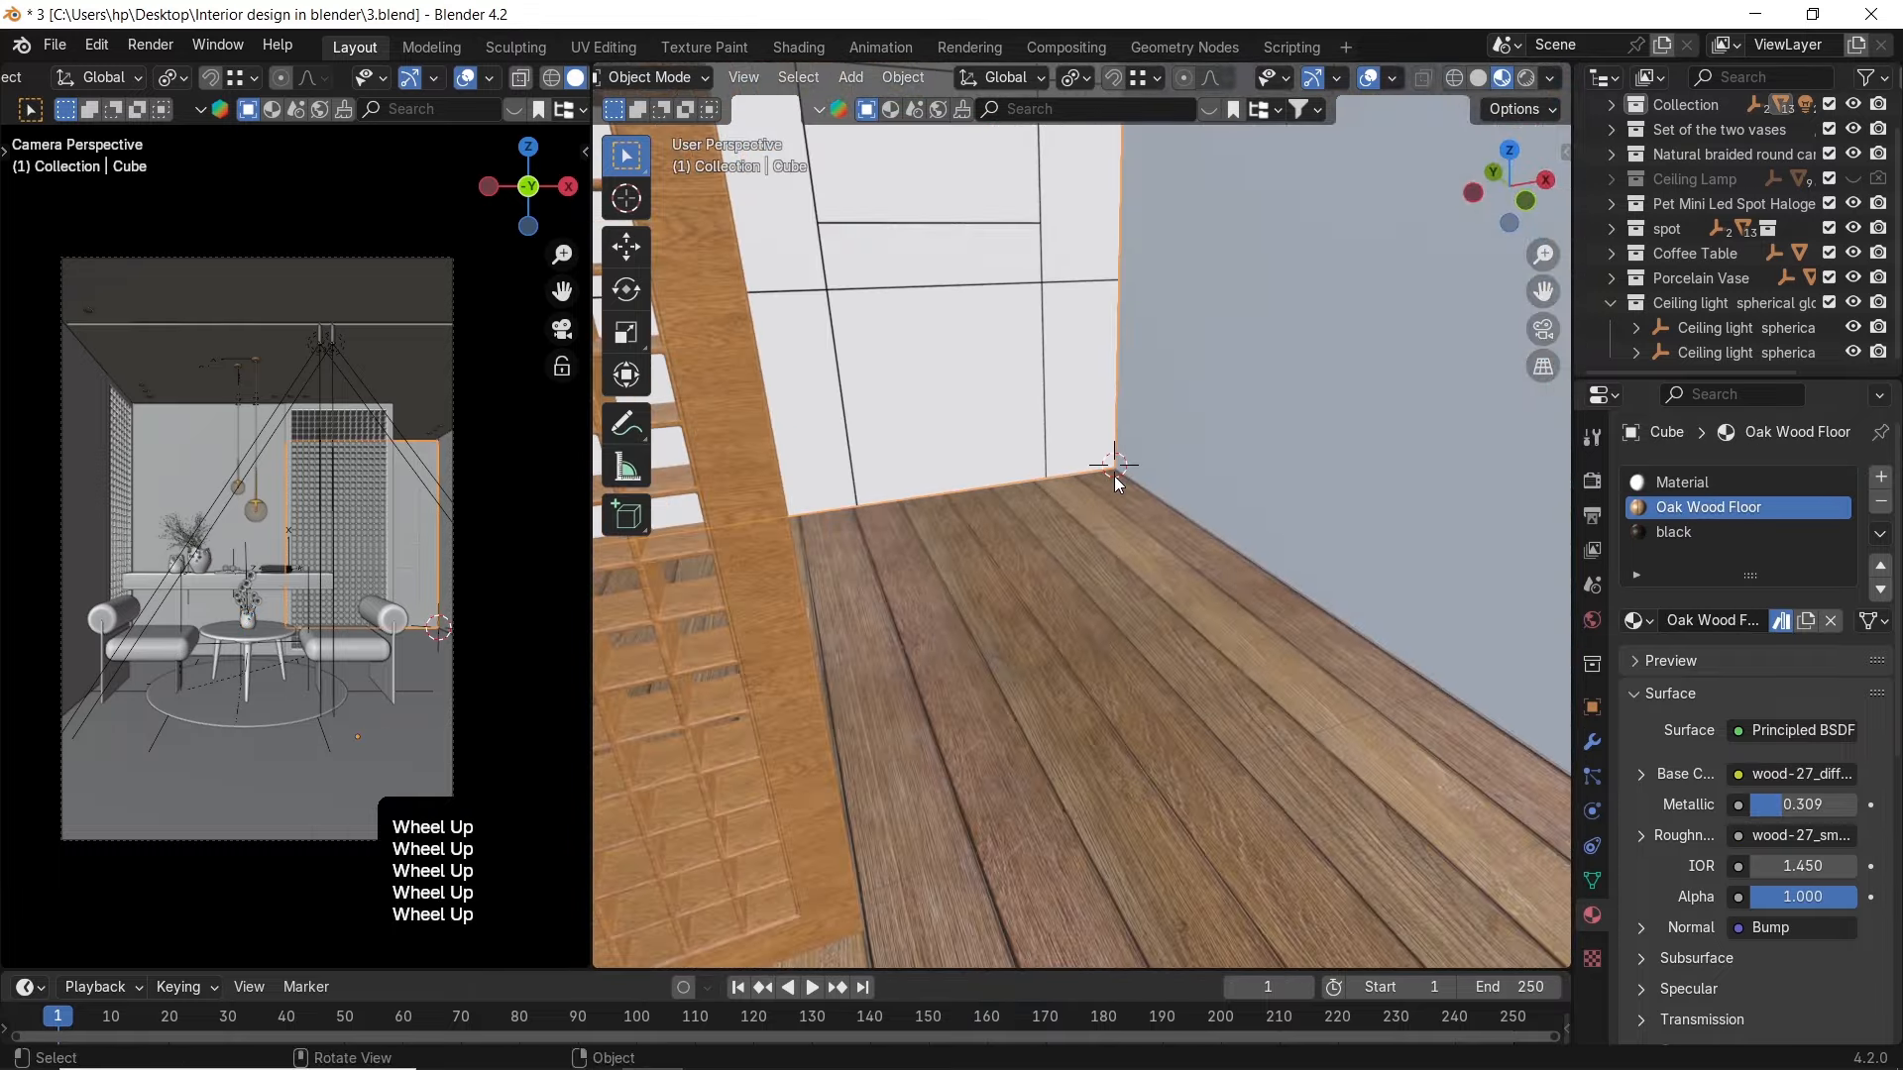
{"action": "right_click_drag", "start_coordinate": [1114, 476], "coordinate": [1114, 466], "text": "shift"}
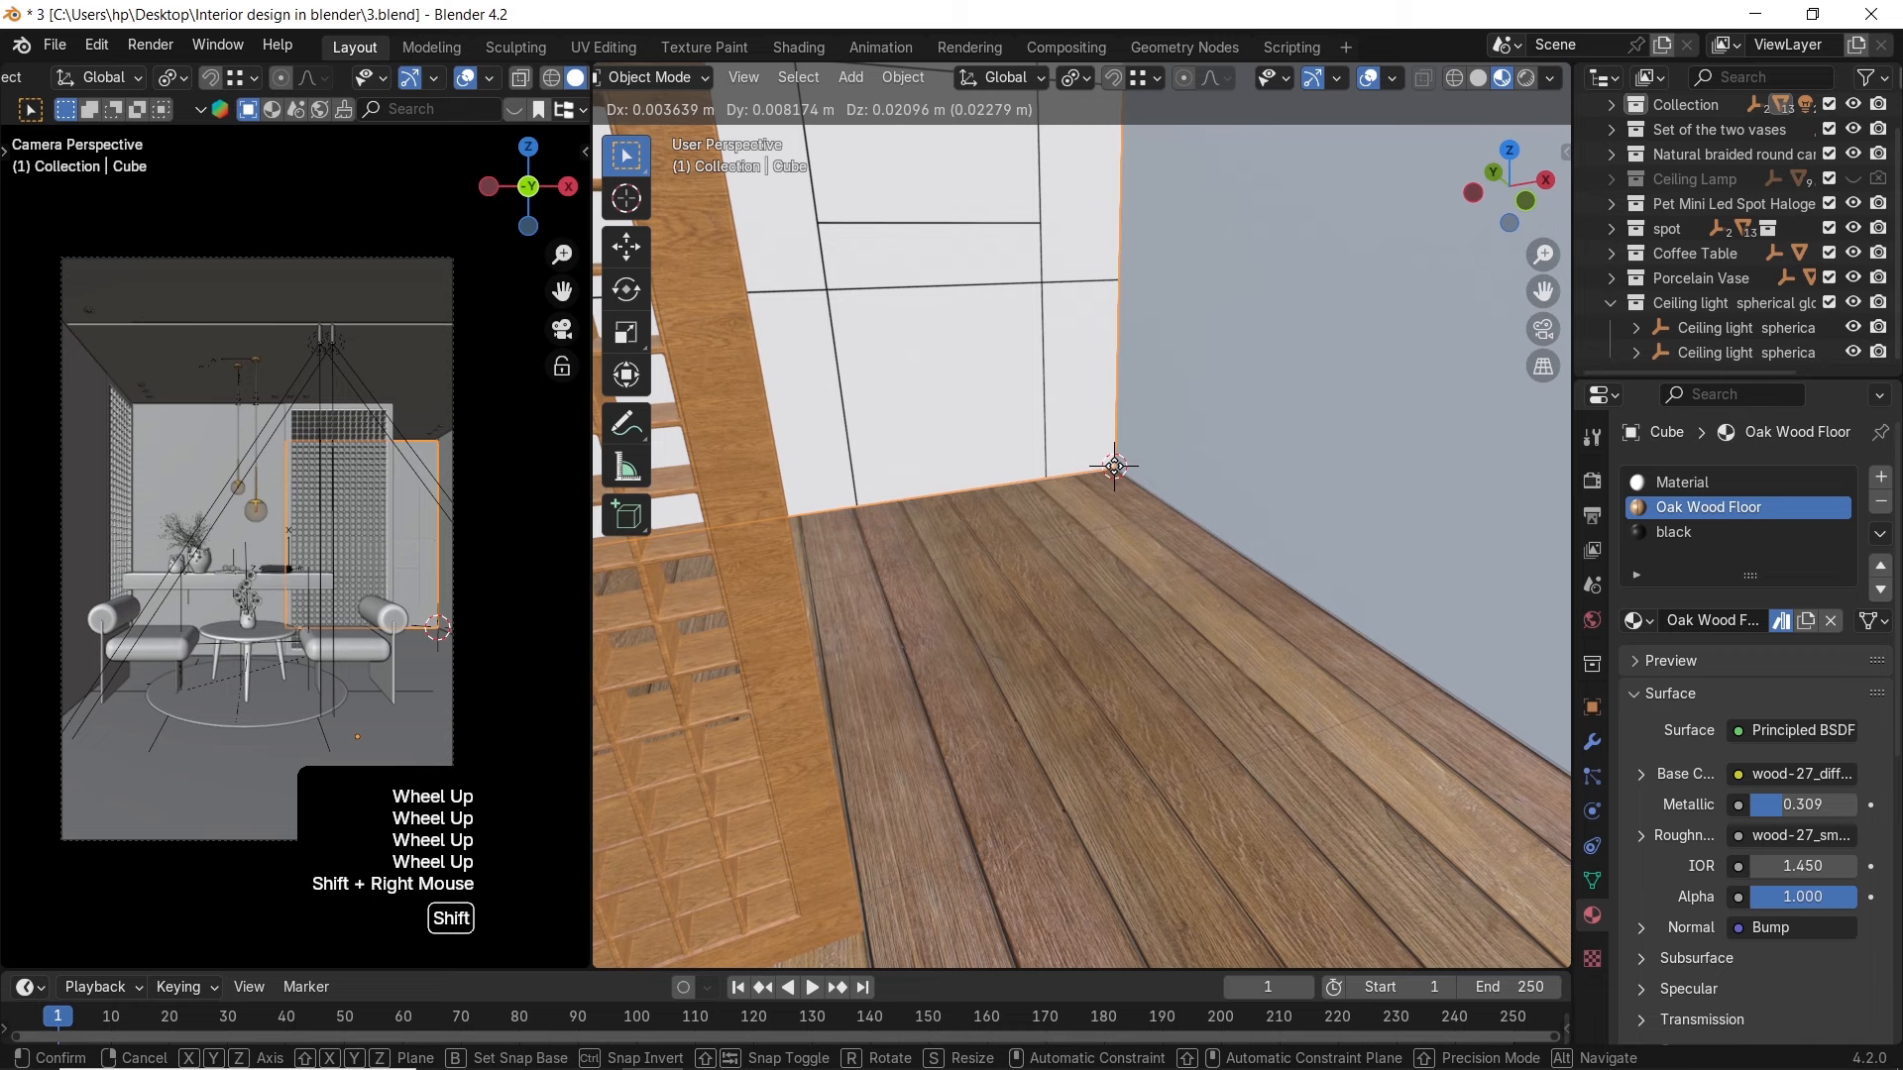
{"action": "key", "text": "shift+a"}
{"action": "mouse_move", "coordinate": [1115, 228]}
{"action": "left_click", "coordinate": [1229, 248]}
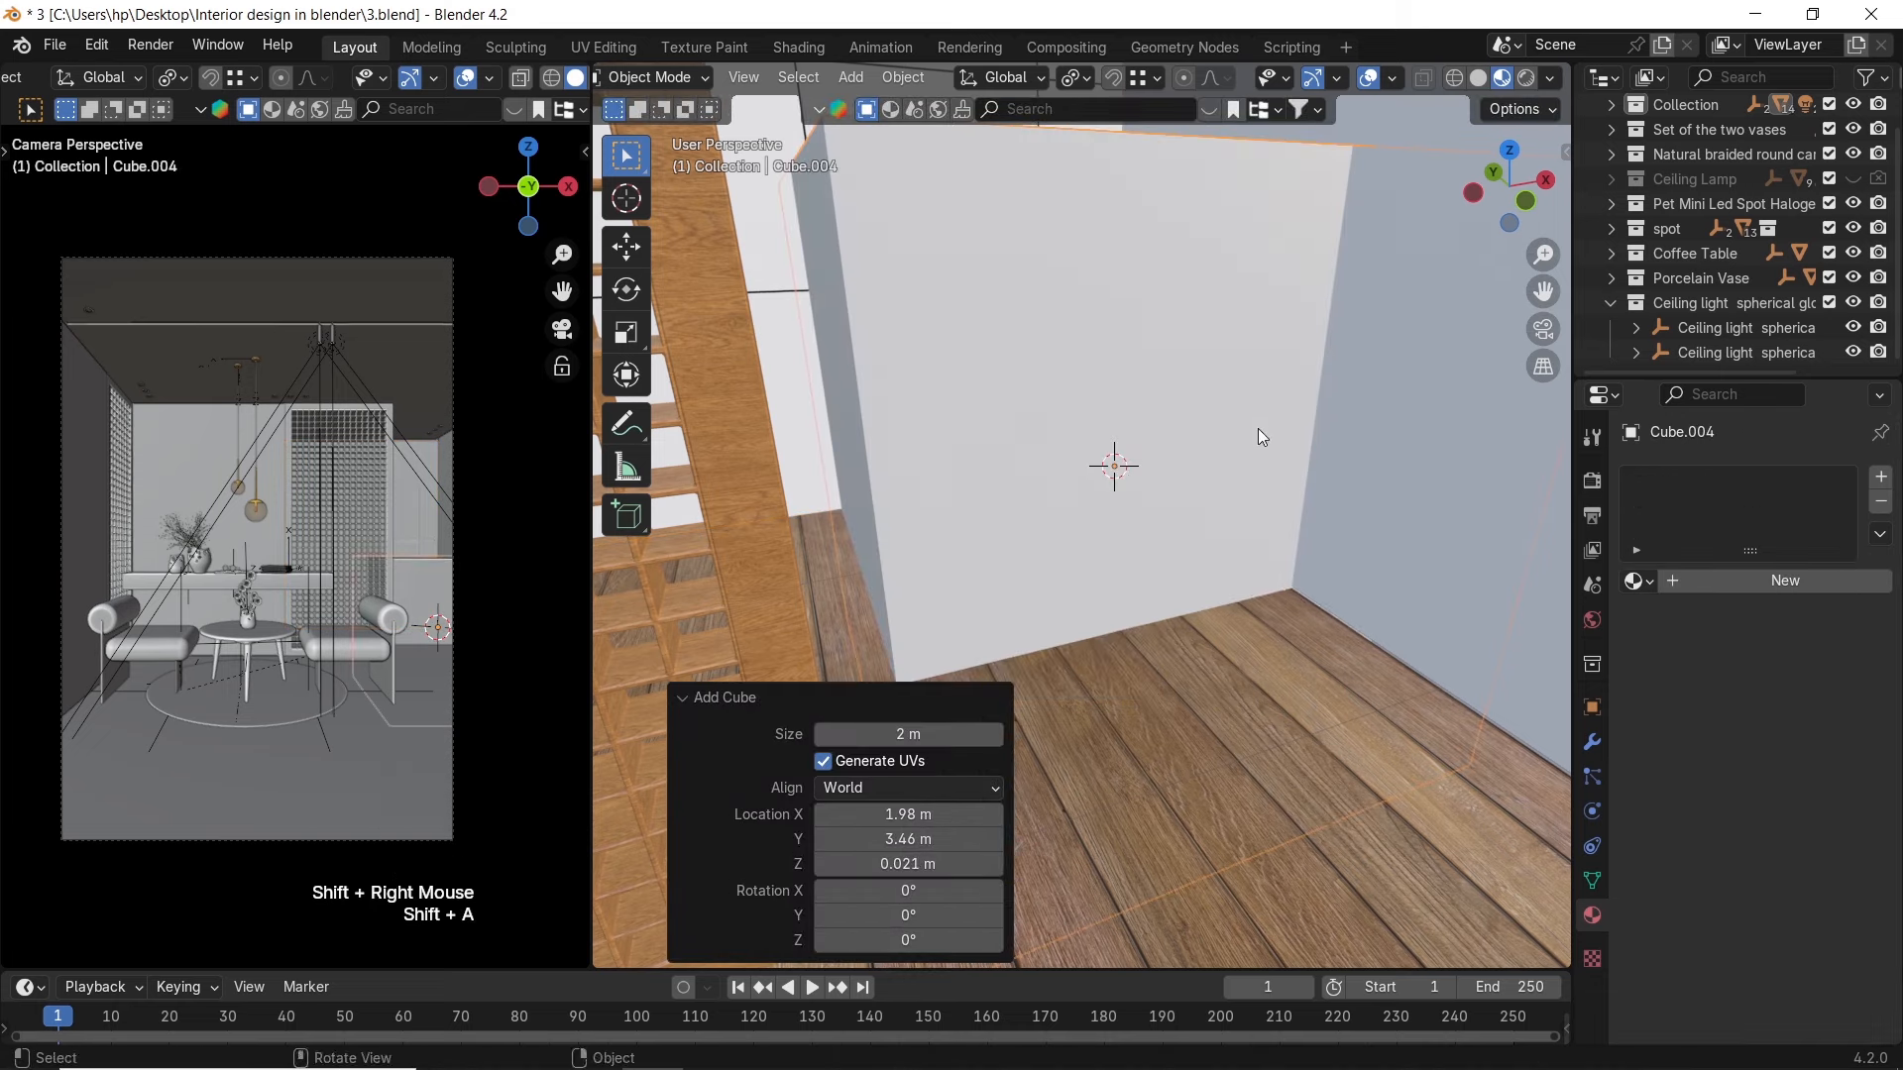
Shrink the new cube and set all three of its dimensions to 0.02 m
{"action": "key", "text": "s"}
{"action": "left_click", "coordinate": [1145, 458]}
{"action": "key", "text": "n"}
{"action": "left_click_drag", "start_coordinate": [1465, 534], "coordinate": [1465, 584]}
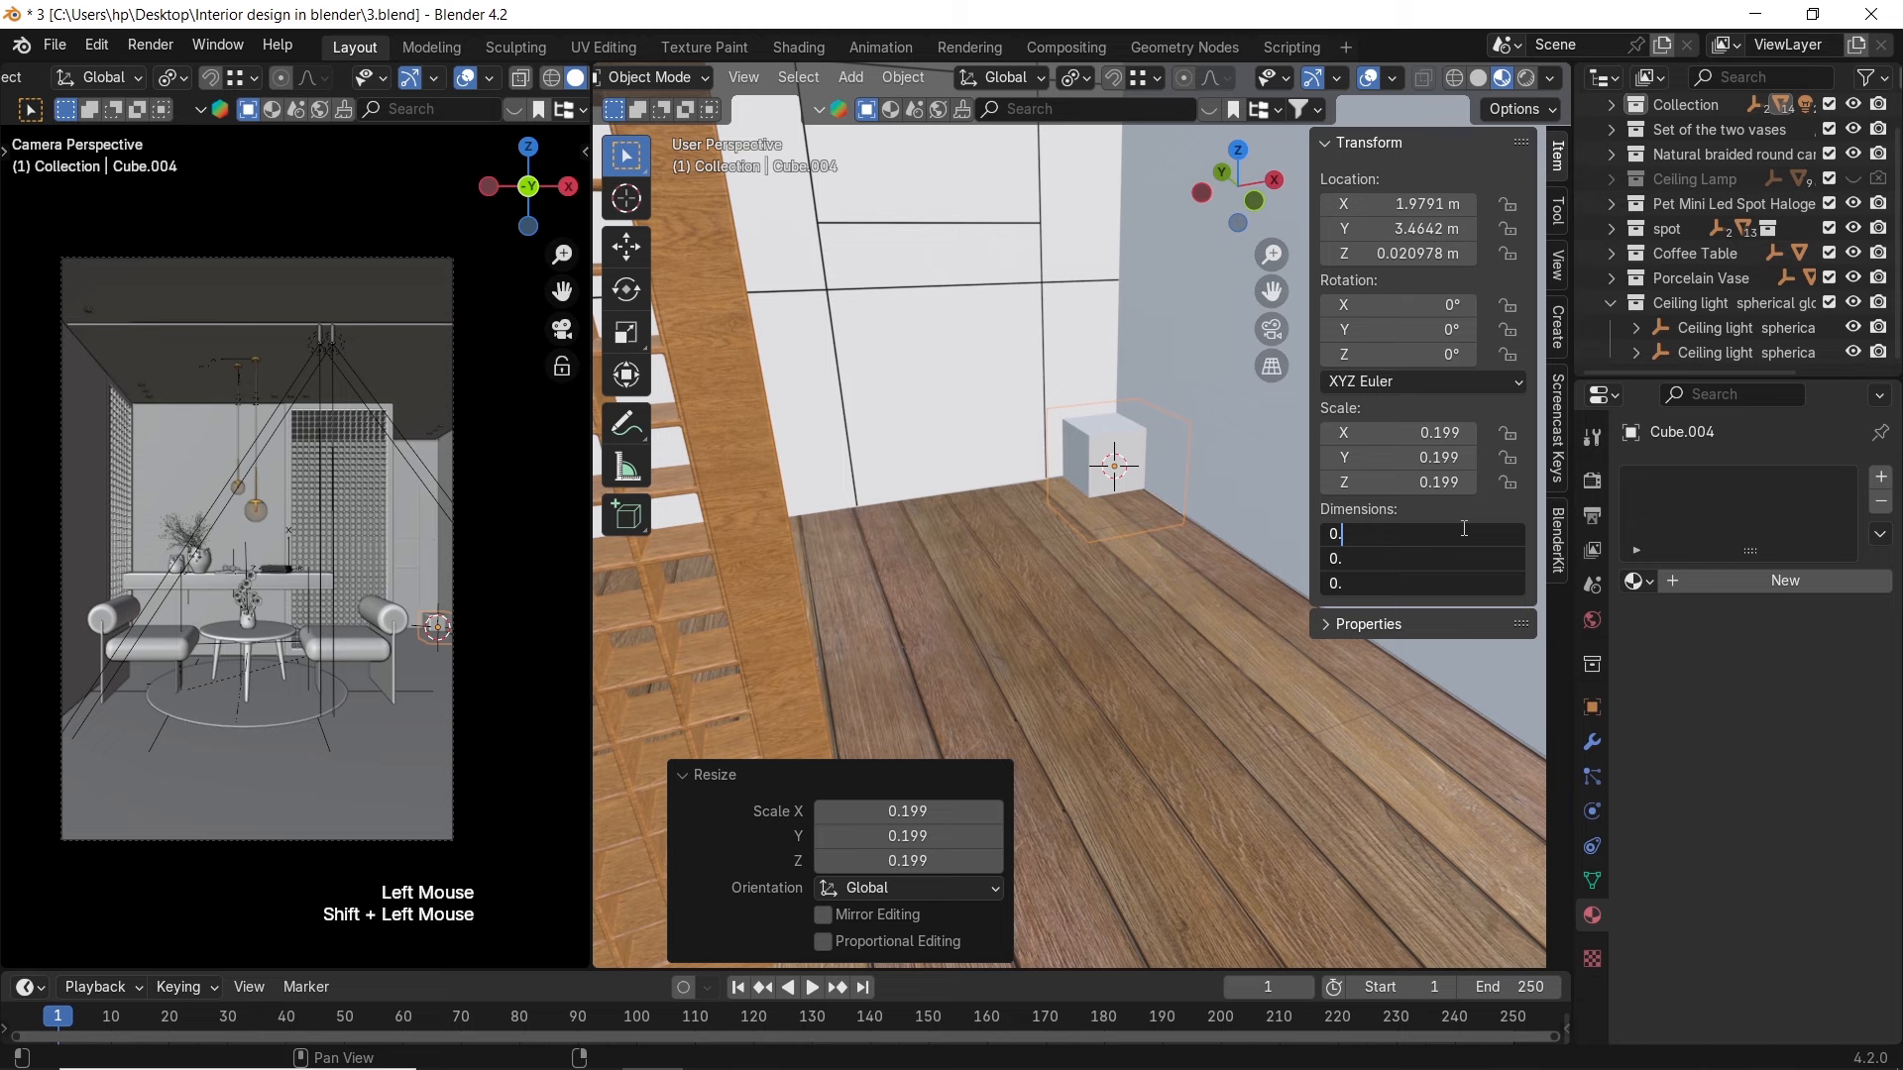
{"action": "type", "text": "0.2"}
{"action": "key", "text": "Return"}
{"action": "left_click_drag", "start_coordinate": [1465, 533], "coordinate": [1465, 584]}
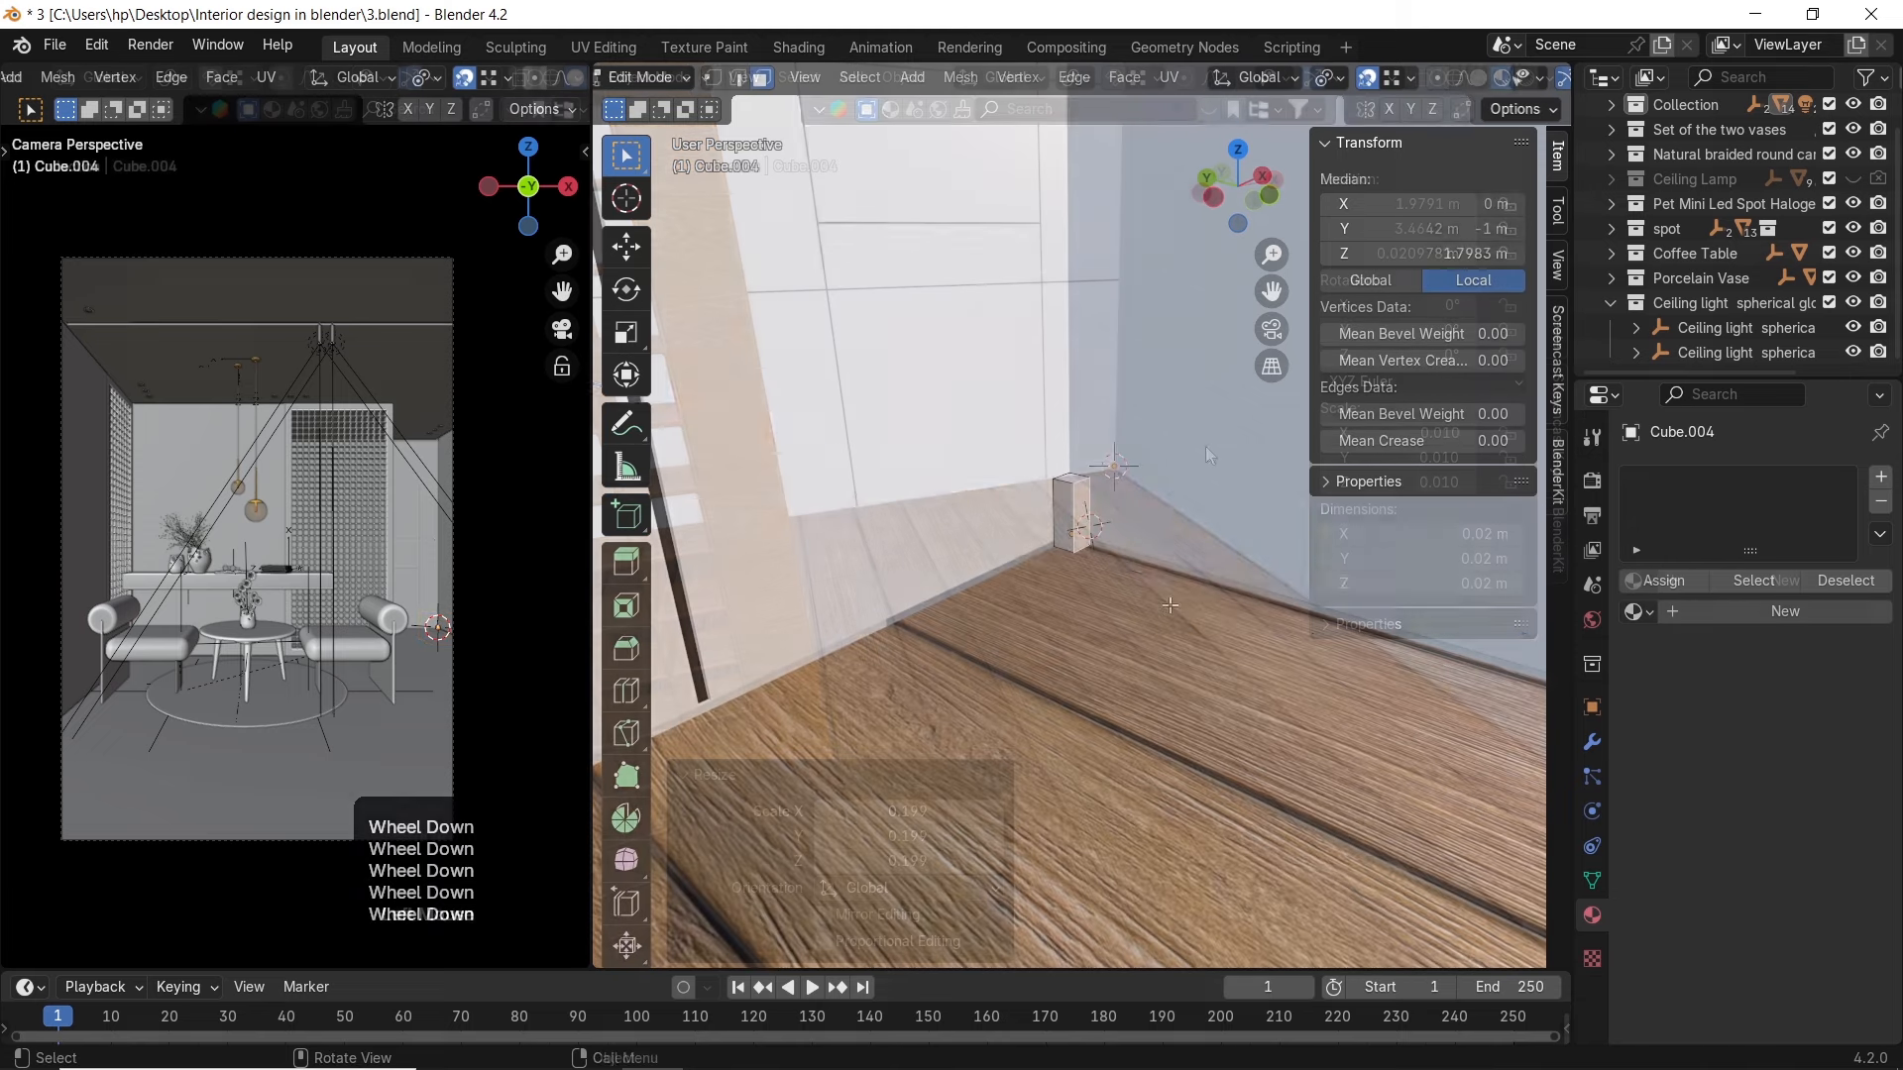
Extrude the small corner block along the plain side wall into a baseboard with a total length of about 2.72 m
{"action": "scroll", "coordinate": [1090, 546], "scroll_direction": "down", "scroll_amount": 2}
{"action": "key", "text": "e"}
{"action": "left_click", "coordinate": [1413, 669]}
{"action": "middle_click_drag", "start_coordinate": [1368, 655], "coordinate": [852, 542]}
{"action": "scroll", "coordinate": [991, 555], "scroll_direction": "down", "scroll_amount": 1}
{"action": "scroll", "coordinate": [991, 555], "scroll_direction": "down", "scroll_amount": 1, "text": "shift"}
{"action": "scroll", "coordinate": [851, 542], "scroll_direction": "down", "scroll_amount": 2}
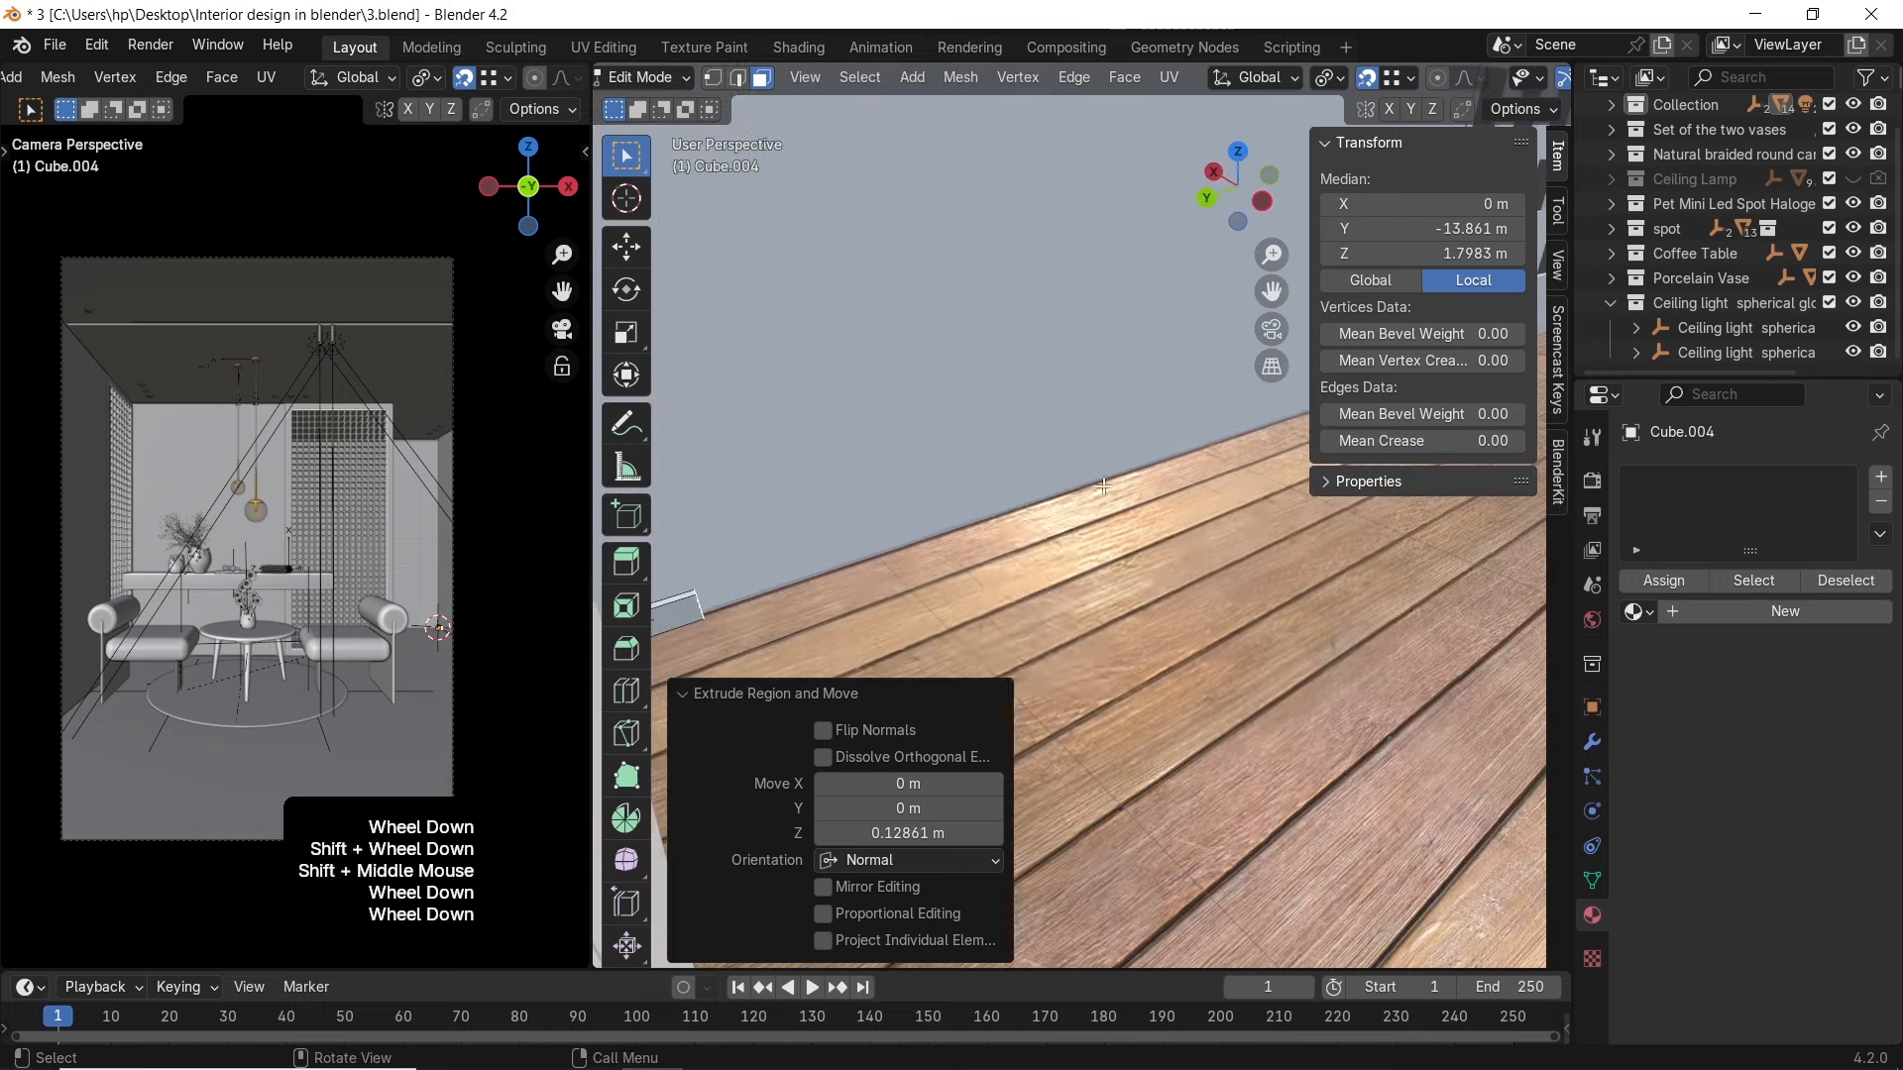
{"action": "key", "text": "g"}
{"action": "key", "text": "x"}
{"action": "key", "text": "y"}
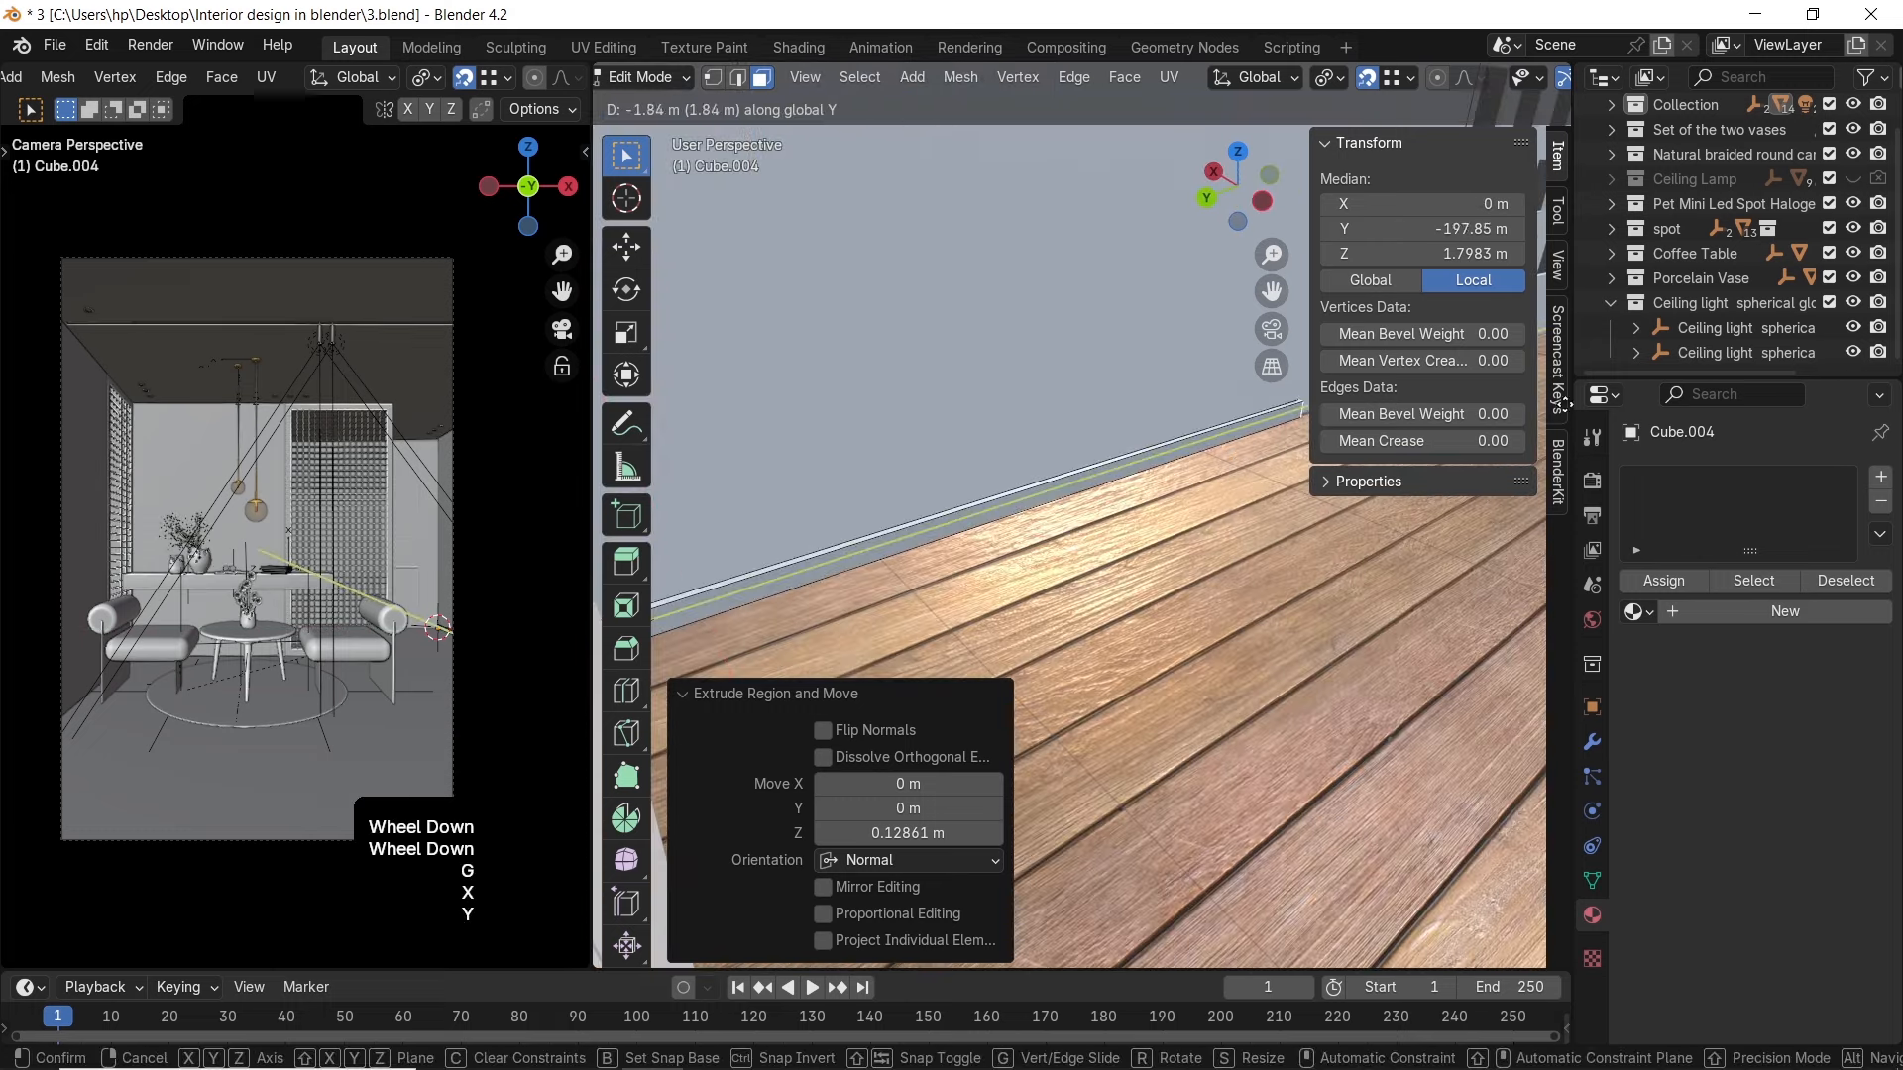
{"action": "left_click", "coordinate": [717, 442]}
Extrude the baseboard's corner face about 2.13 m along the panelled back wall and finish editing the mesh
{"action": "mouse_move", "coordinate": [951, 471]}
{"action": "middle_mouse_down"}
{"action": "mouse_move", "coordinate": [865, 466]}
{"action": "mouse_move", "coordinate": [971, 486]}
{"action": "middle_mouse_up"}
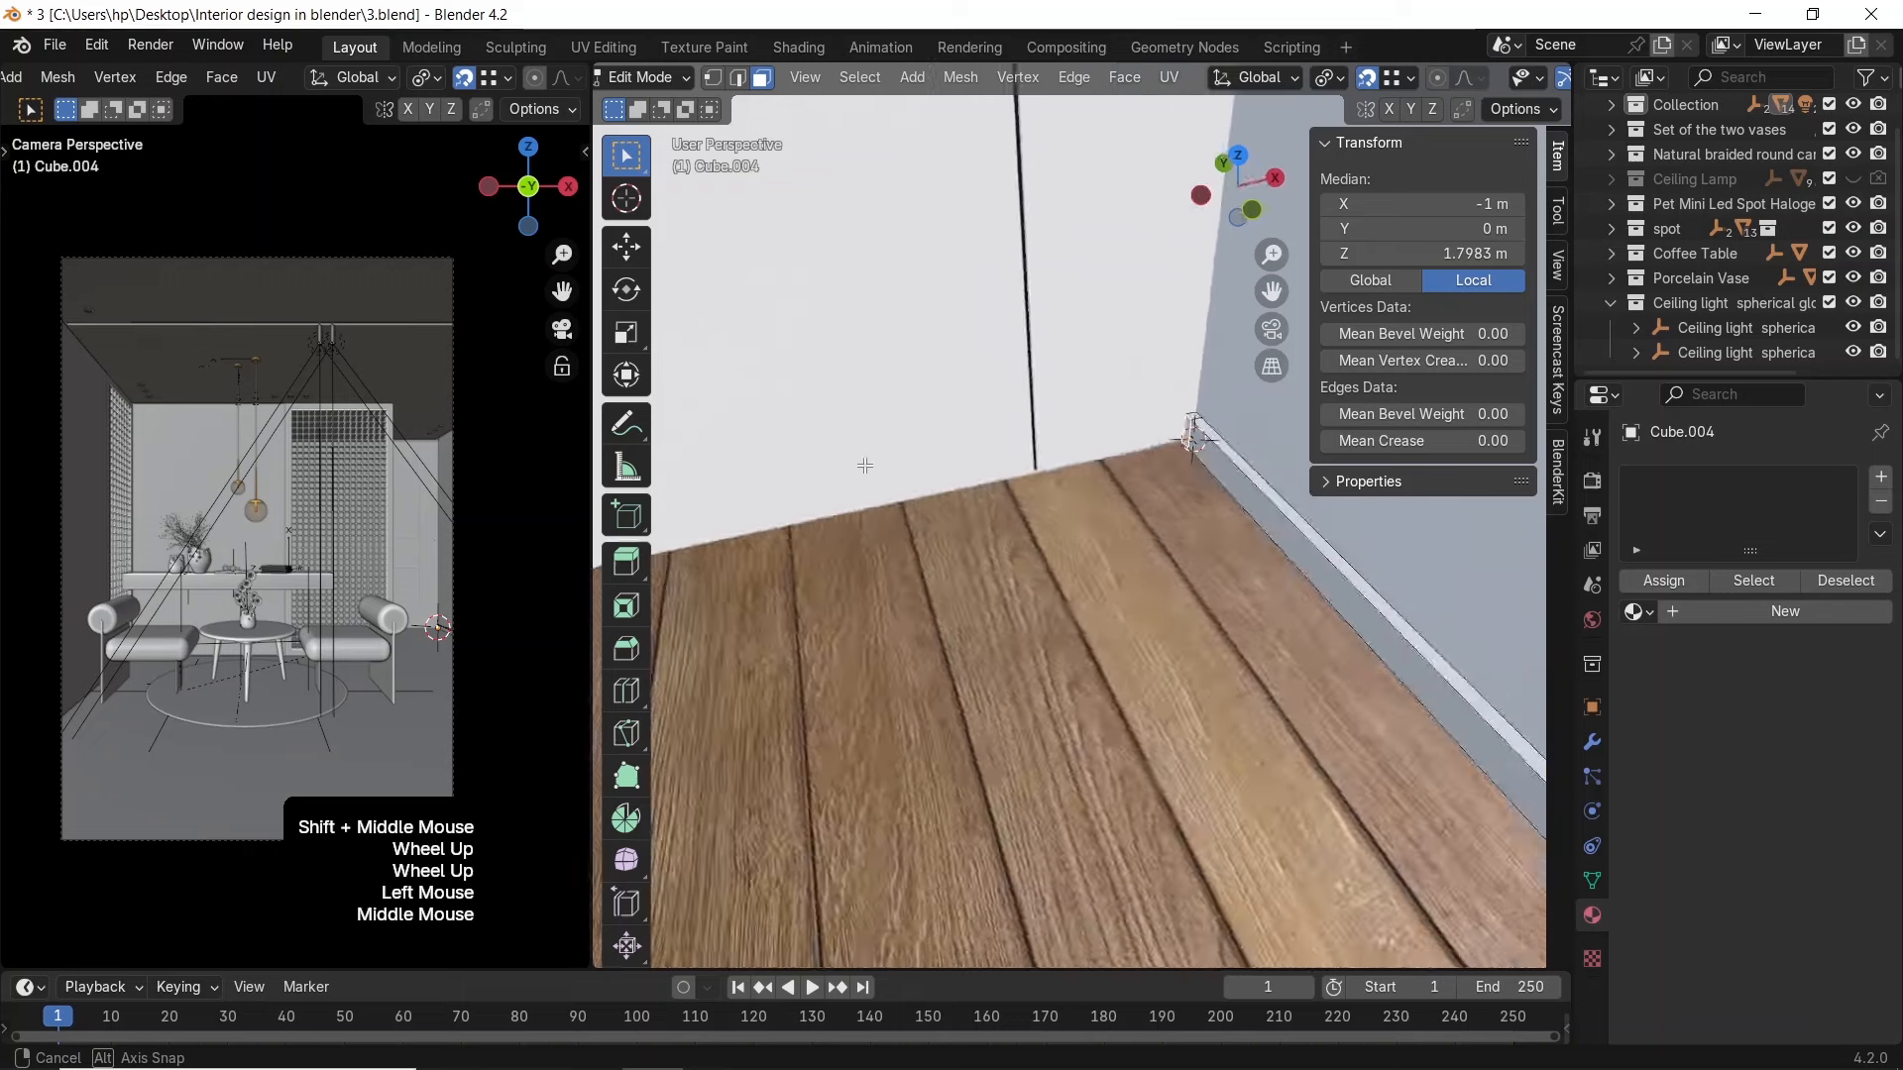
{"action": "scroll", "coordinate": [865, 466], "scroll_direction": "down", "scroll_amount": 2}
{"action": "key", "text": "e"}
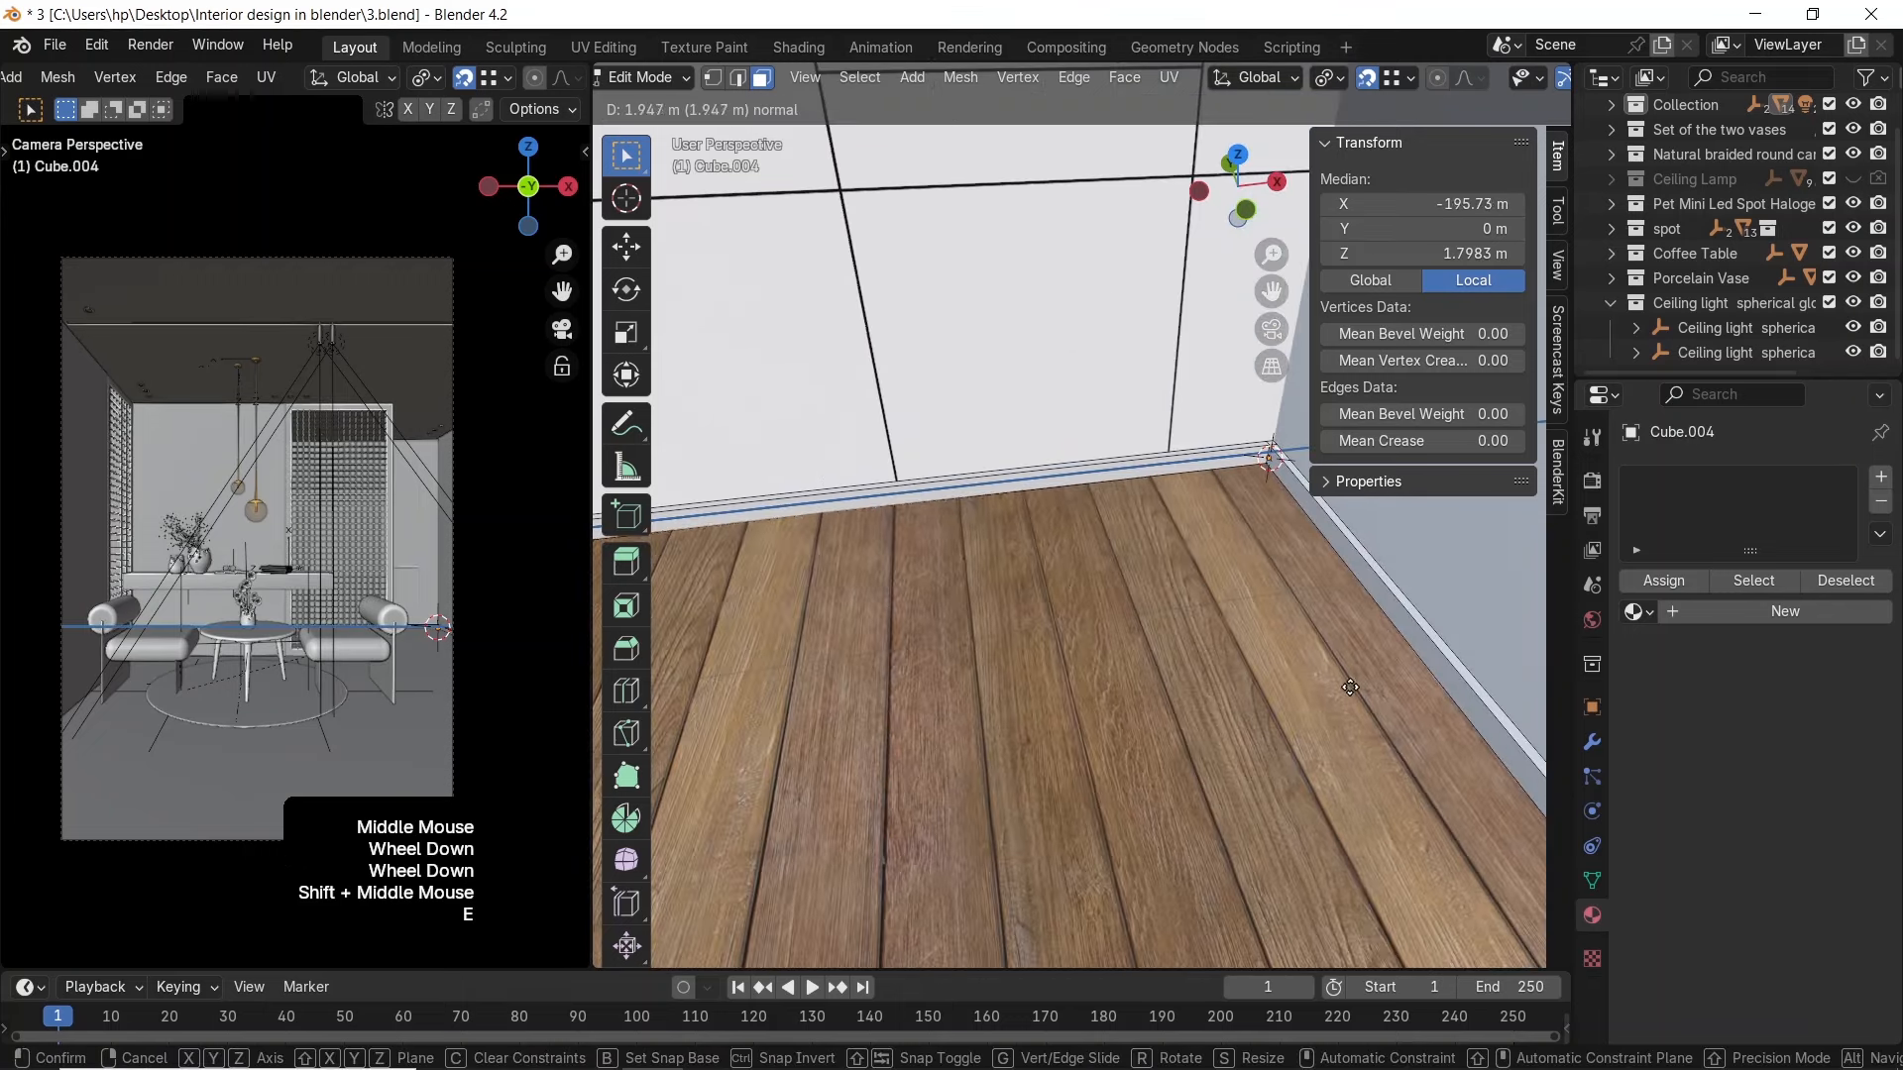
{"action": "left_click", "coordinate": [1267, 705]}
{"action": "key", "text": "Tab"}
Apply the baseboard's object scale
{"action": "middle_click_drag", "start_coordinate": [1091, 515], "coordinate": [1169, 466], "text": "shift"}
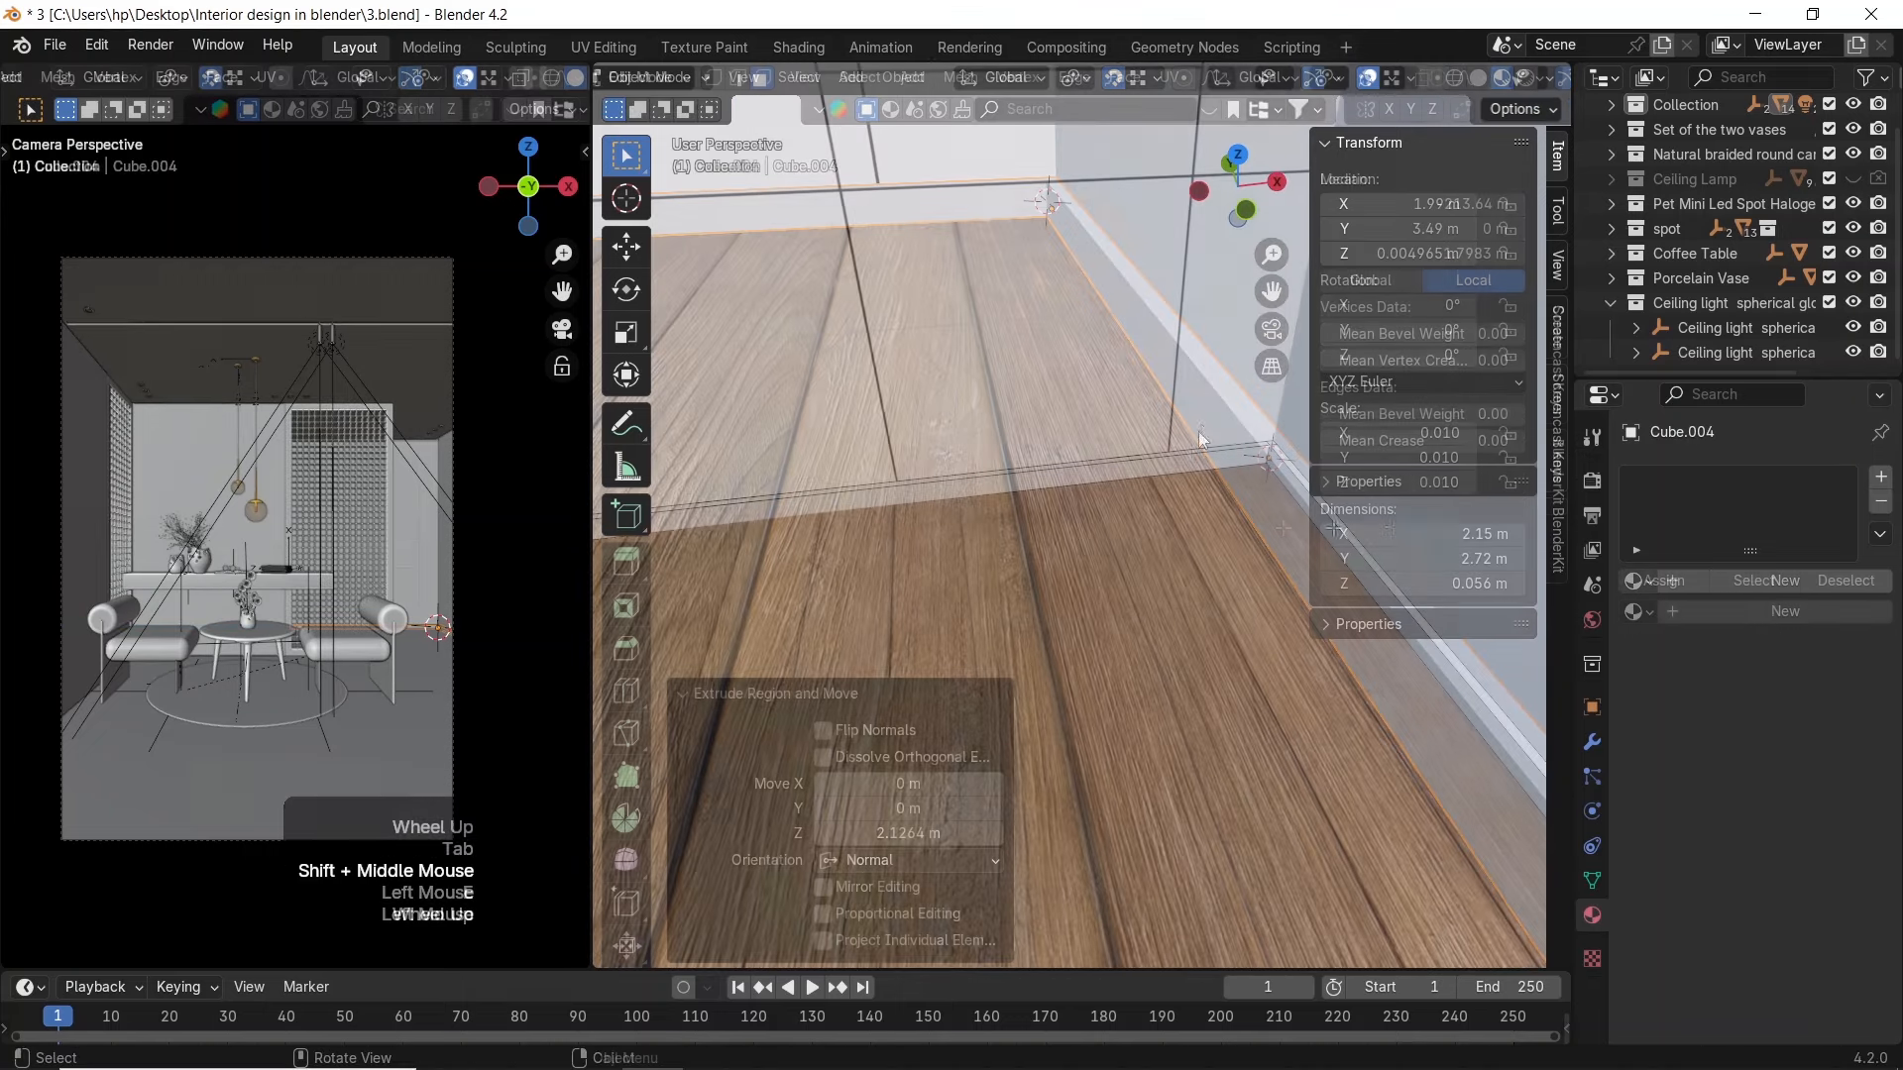
{"action": "left_click", "coordinate": [1202, 426]}
{"action": "scroll", "coordinate": [1201, 424], "scroll_direction": "up", "scroll_amount": 1}
{"action": "key", "text": "ctrl+a"}
{"action": "left_click", "coordinate": [1202, 424]}
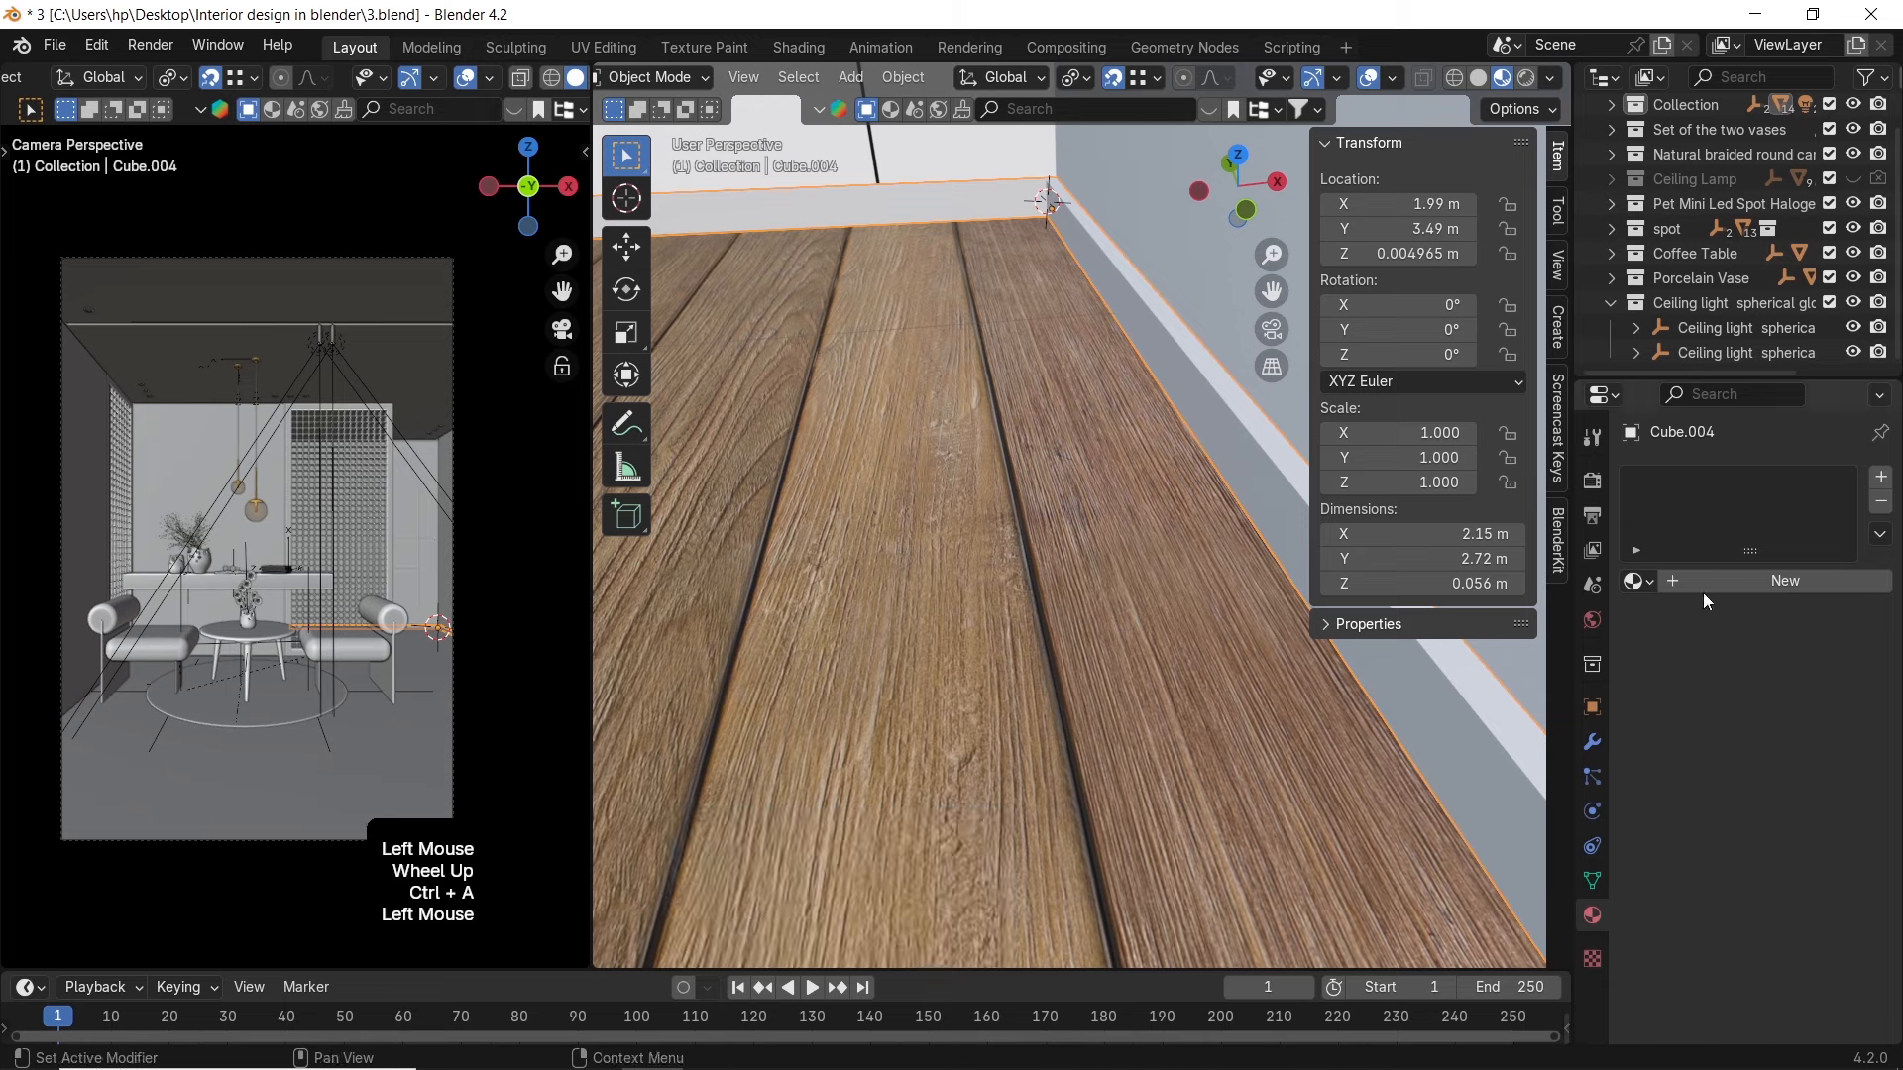
Bevel the baseboard's top inner edges along both walls using several segments
{"action": "key", "text": "Tab"}
{"action": "key", "text": "2"}
{"action": "left_click", "coordinate": [1254, 439]}
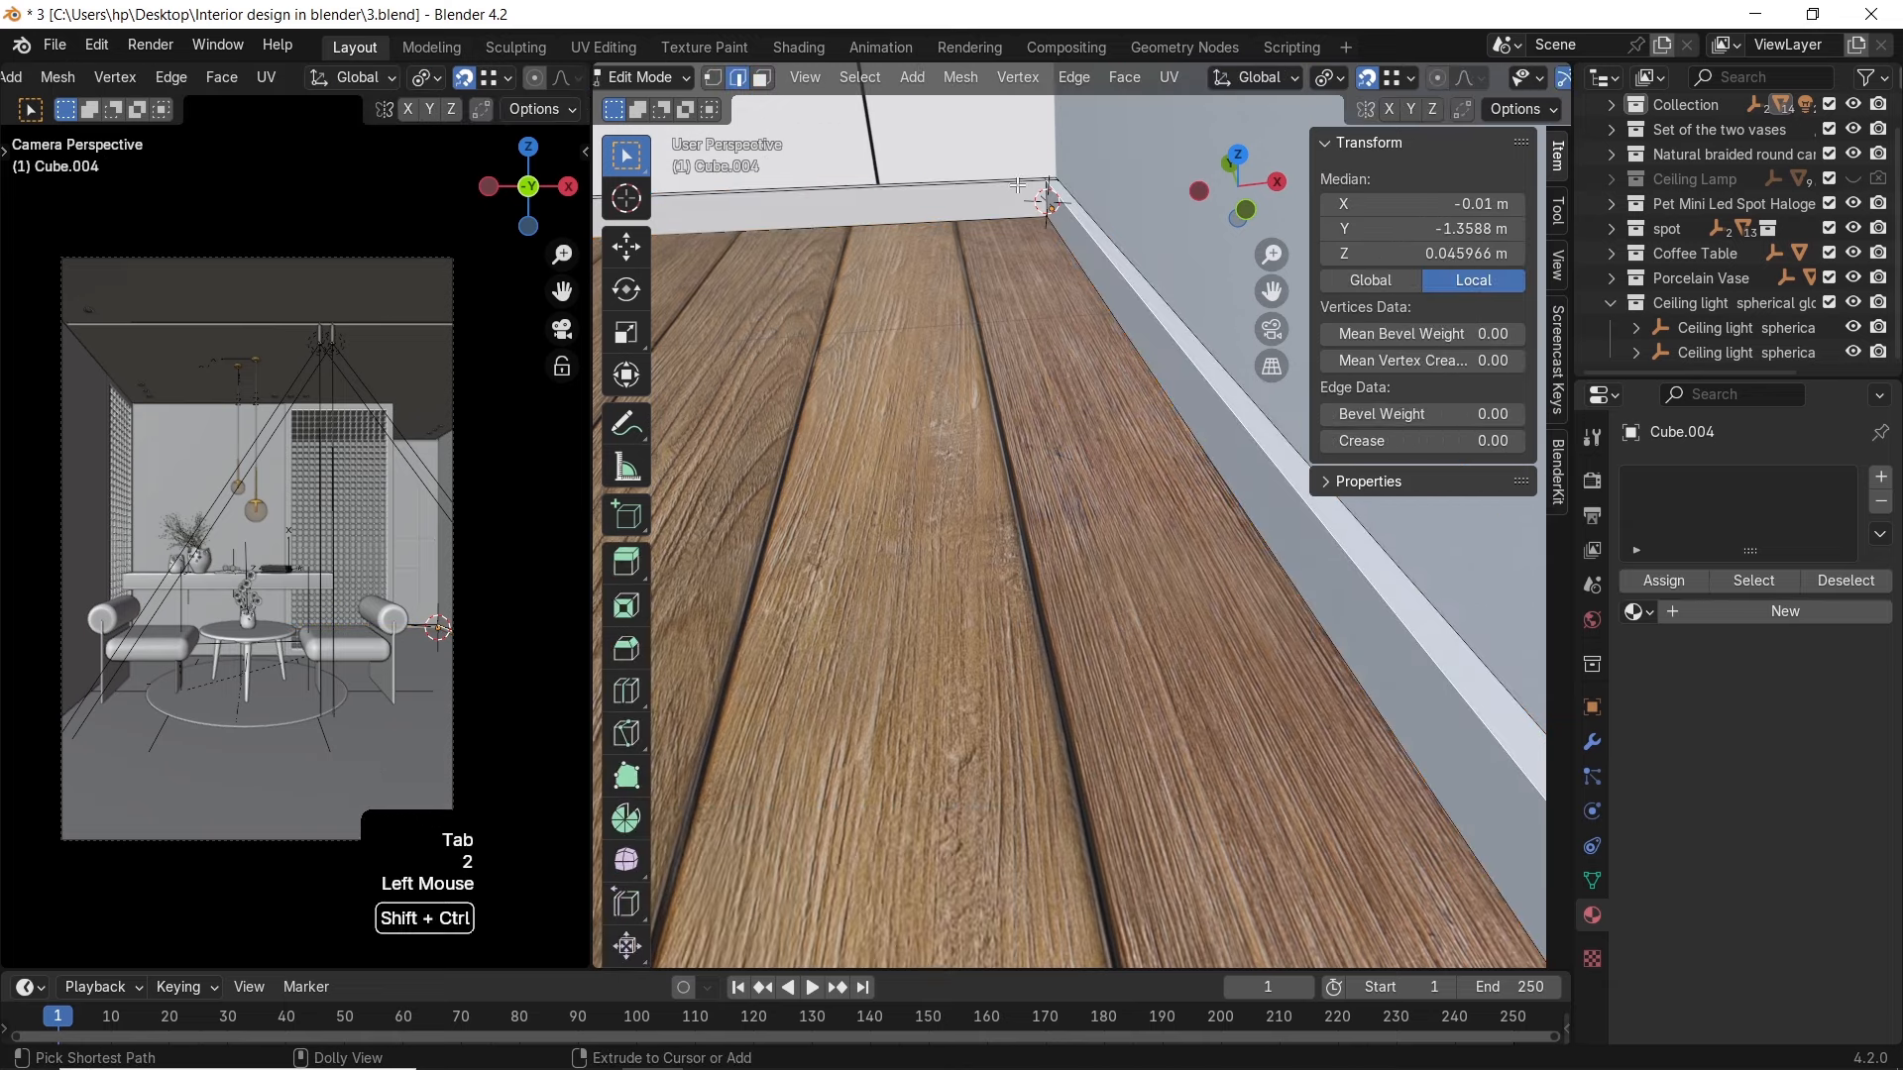
{"action": "left_click", "coordinate": [1420, 693], "text": "ctrl+shift"}
{"action": "key", "text": "ctrl+b"}
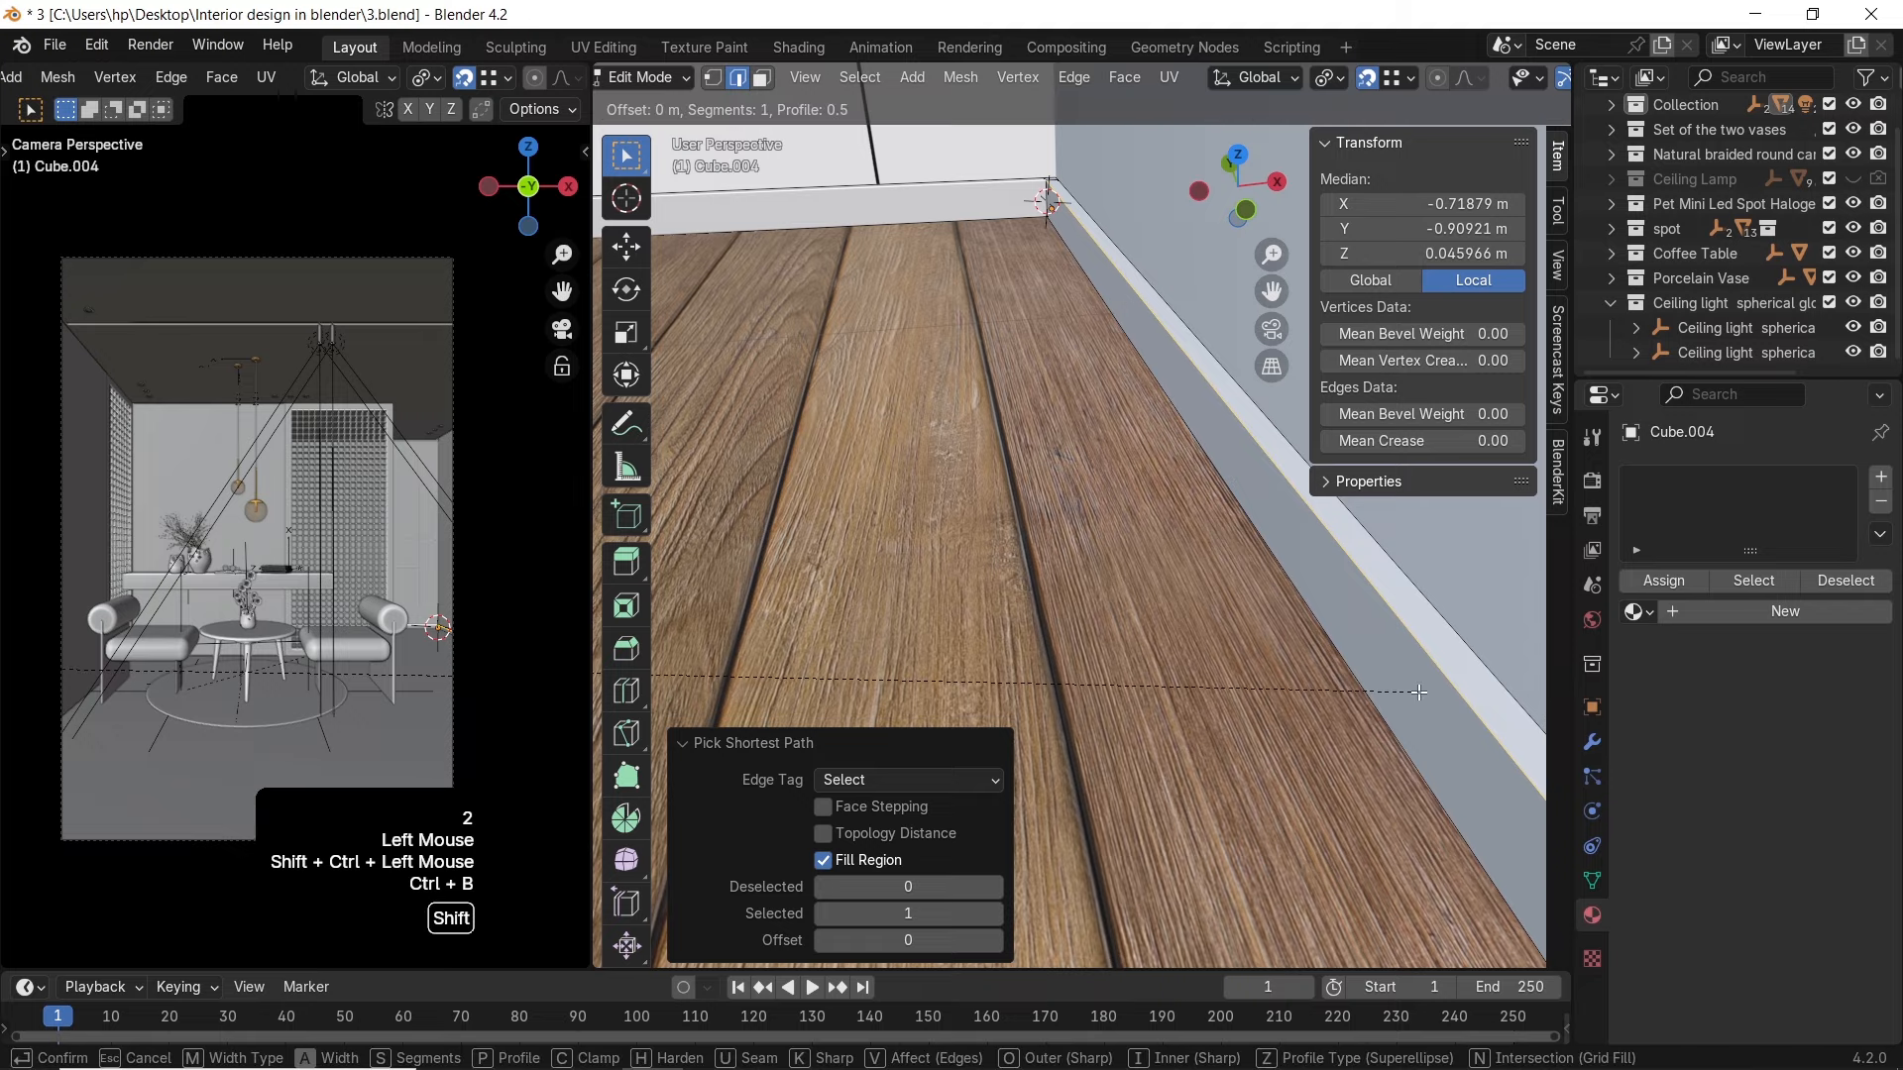
{"action": "scroll", "coordinate": [1506, 705], "scroll_direction": "up", "scroll_amount": 2, "text": "shift"}
{"action": "left_click", "coordinate": [1507, 705], "text": "shift"}
{"action": "key", "text": "Tab"}
Assign the lattice panels' beech wood material to the baseboard
{"action": "scroll", "coordinate": [1147, 440], "scroll_direction": "down", "scroll_amount": 2}
{"action": "middle_click_drag", "start_coordinate": [1148, 440], "coordinate": [1057, 436], "text": "shift"}
{"action": "left_click", "coordinate": [818, 482]}
{"action": "middle_click_drag", "start_coordinate": [818, 482], "coordinate": [882, 614], "text": "shift"}
{"action": "left_click_drag", "start_coordinate": [1634, 585], "coordinate": [1372, 763]}
{"action": "middle_click_drag", "start_coordinate": [1372, 763], "coordinate": [1245, 710]}
Unwrap all of the baseboard's faces to map the beech wood texture
{"action": "key", "text": "Tab"}
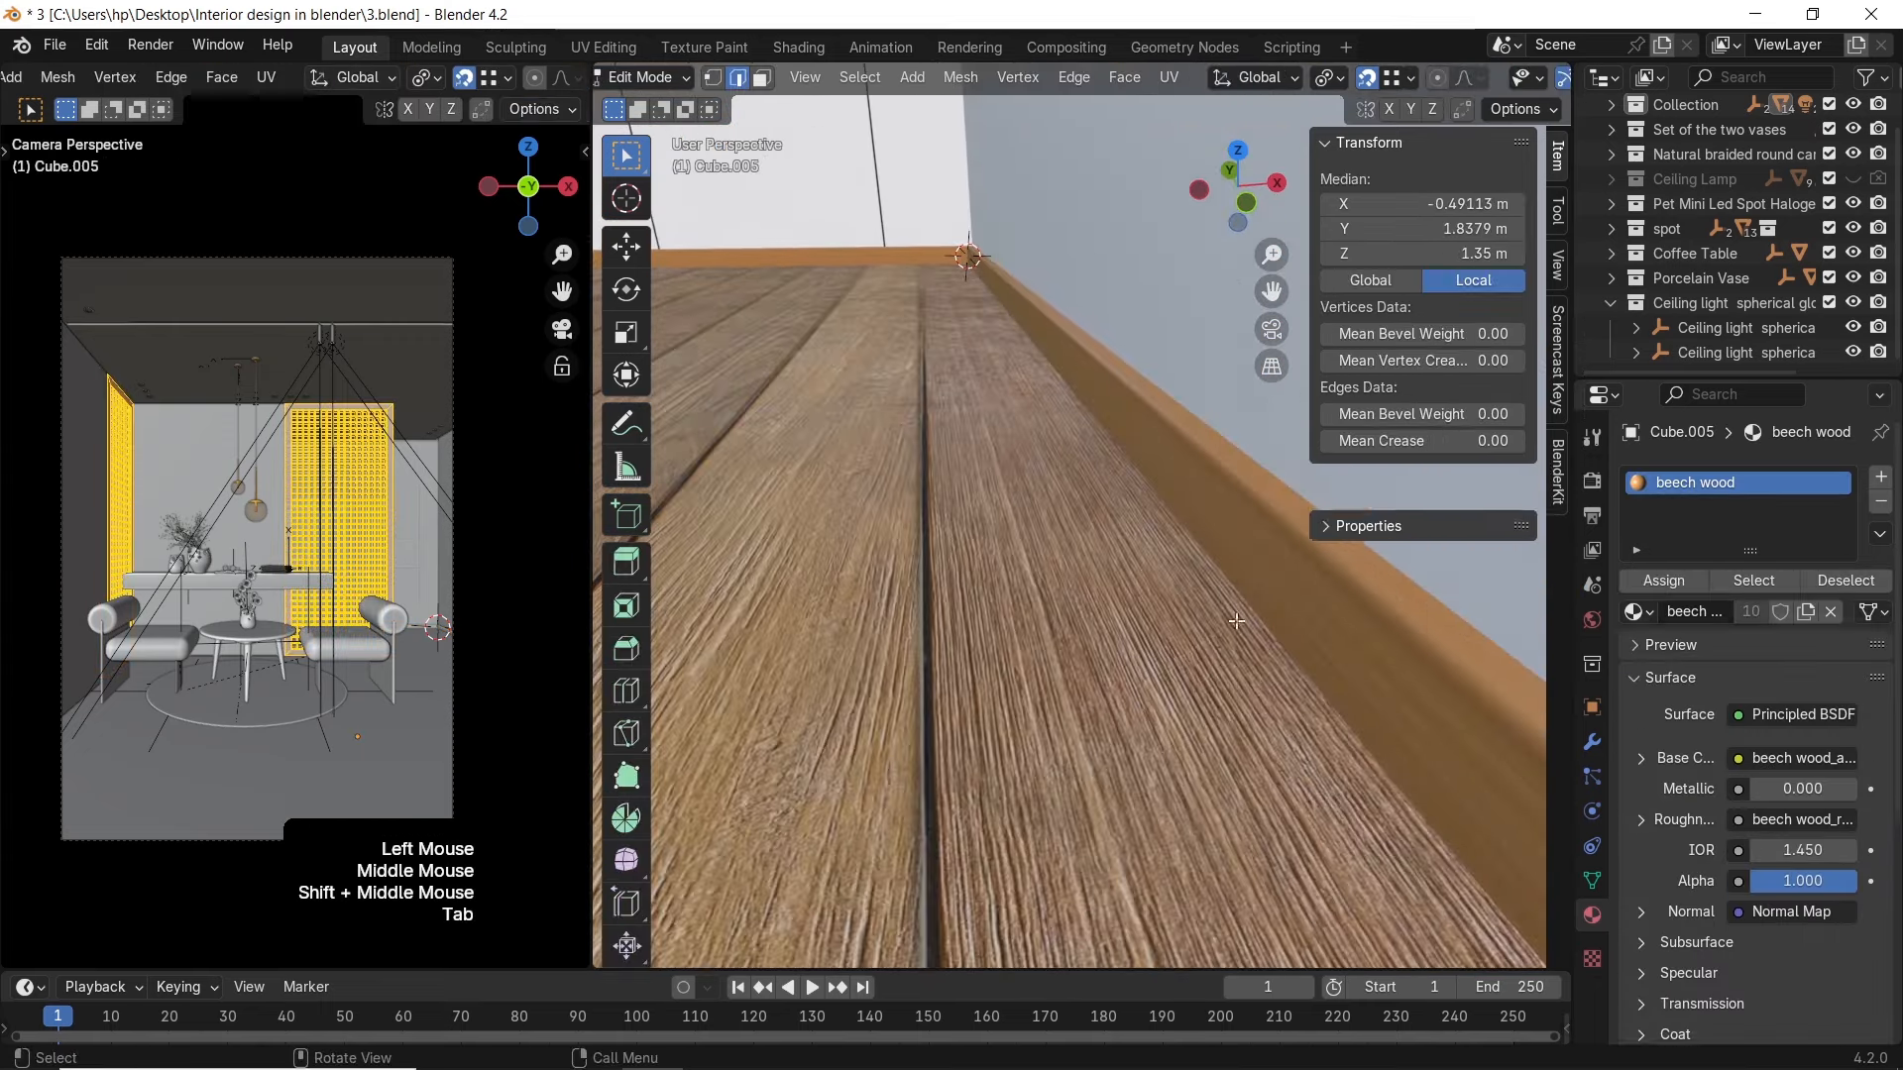
{"action": "key", "text": "Tab"}
{"action": "left_click", "coordinate": [1259, 559]}
{"action": "key", "text": "Tab"}
{"action": "key", "text": "a"}
{"action": "key", "text": "u"}
{"action": "left_click", "coordinate": [1259, 559]}
{"action": "key", "text": "Tab"}
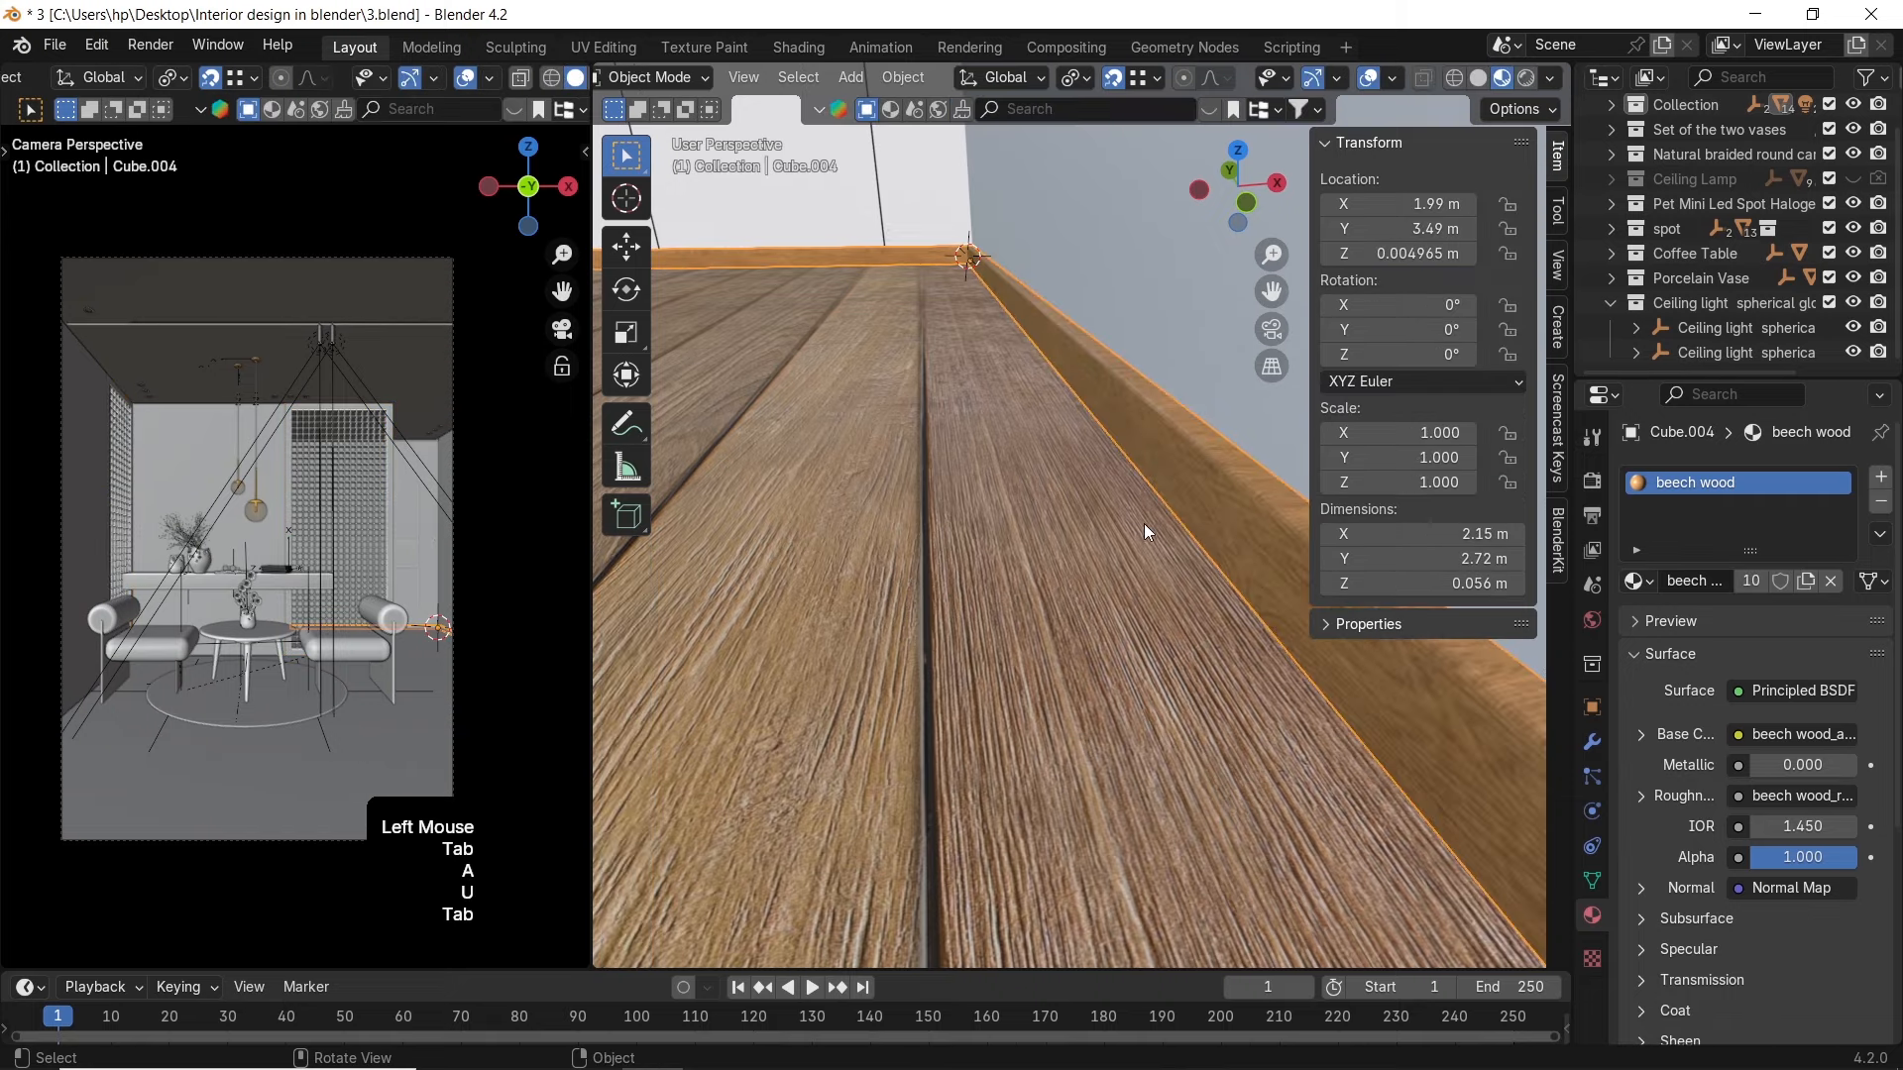
Inspect the armchair beside the coffee table and the BlenderKit arm chair models, and hide the asset bar
{"action": "scroll", "coordinate": [1147, 533], "scroll_direction": "down", "scroll_amount": 1}
{"action": "middle_click_drag", "start_coordinate": [1147, 533], "coordinate": [730, 552], "text": "shift"}
{"action": "scroll", "coordinate": [555, 592], "scroll_direction": "down", "scroll_amount": 1, "text": "shift"}
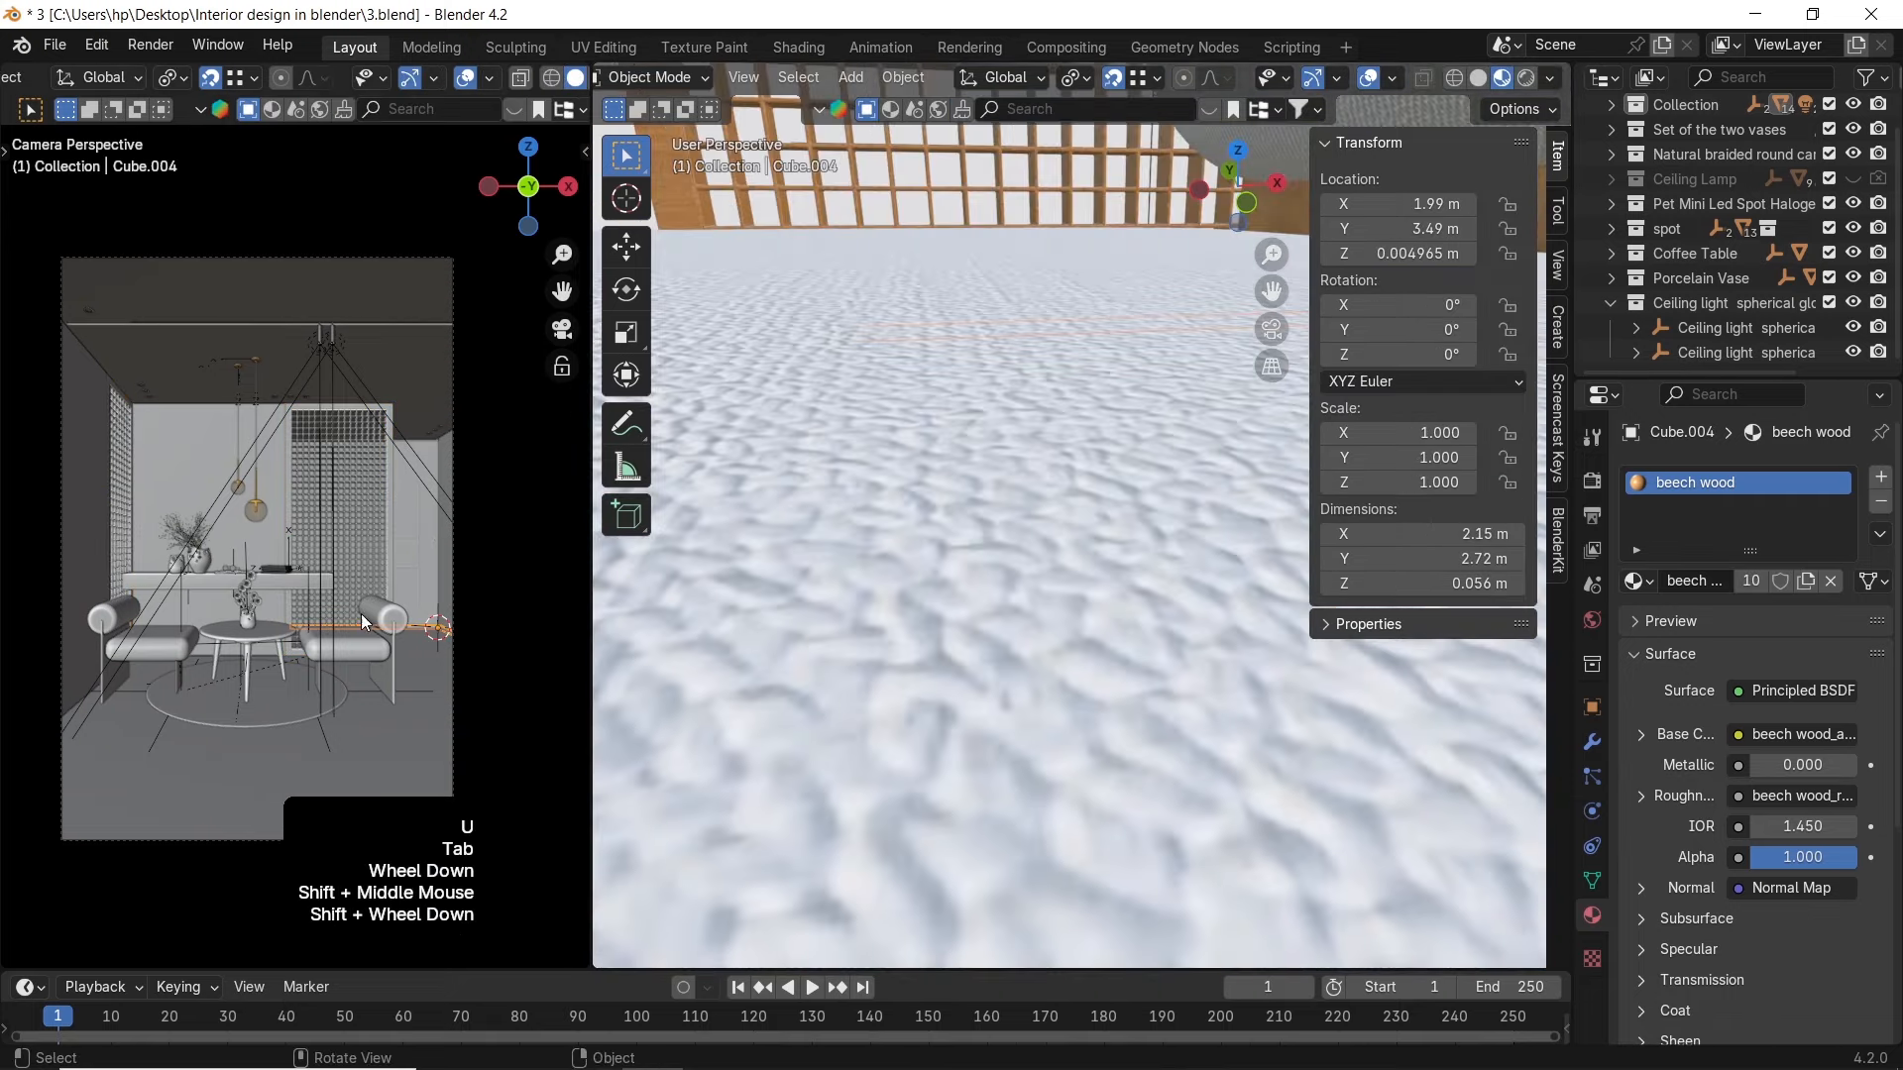
{"action": "scroll", "coordinate": [1051, 563], "scroll_direction": "down", "scroll_amount": 1}
{"action": "mouse_move", "coordinate": [1013, 508]}
{"action": "middle_mouse_down", "text": "shift"}
{"action": "mouse_move", "coordinate": [995, 544]}
{"action": "mouse_move", "coordinate": [983, 490]}
{"action": "middle_mouse_up", "text": "shift"}
{"action": "left_click", "coordinate": [984, 491]}
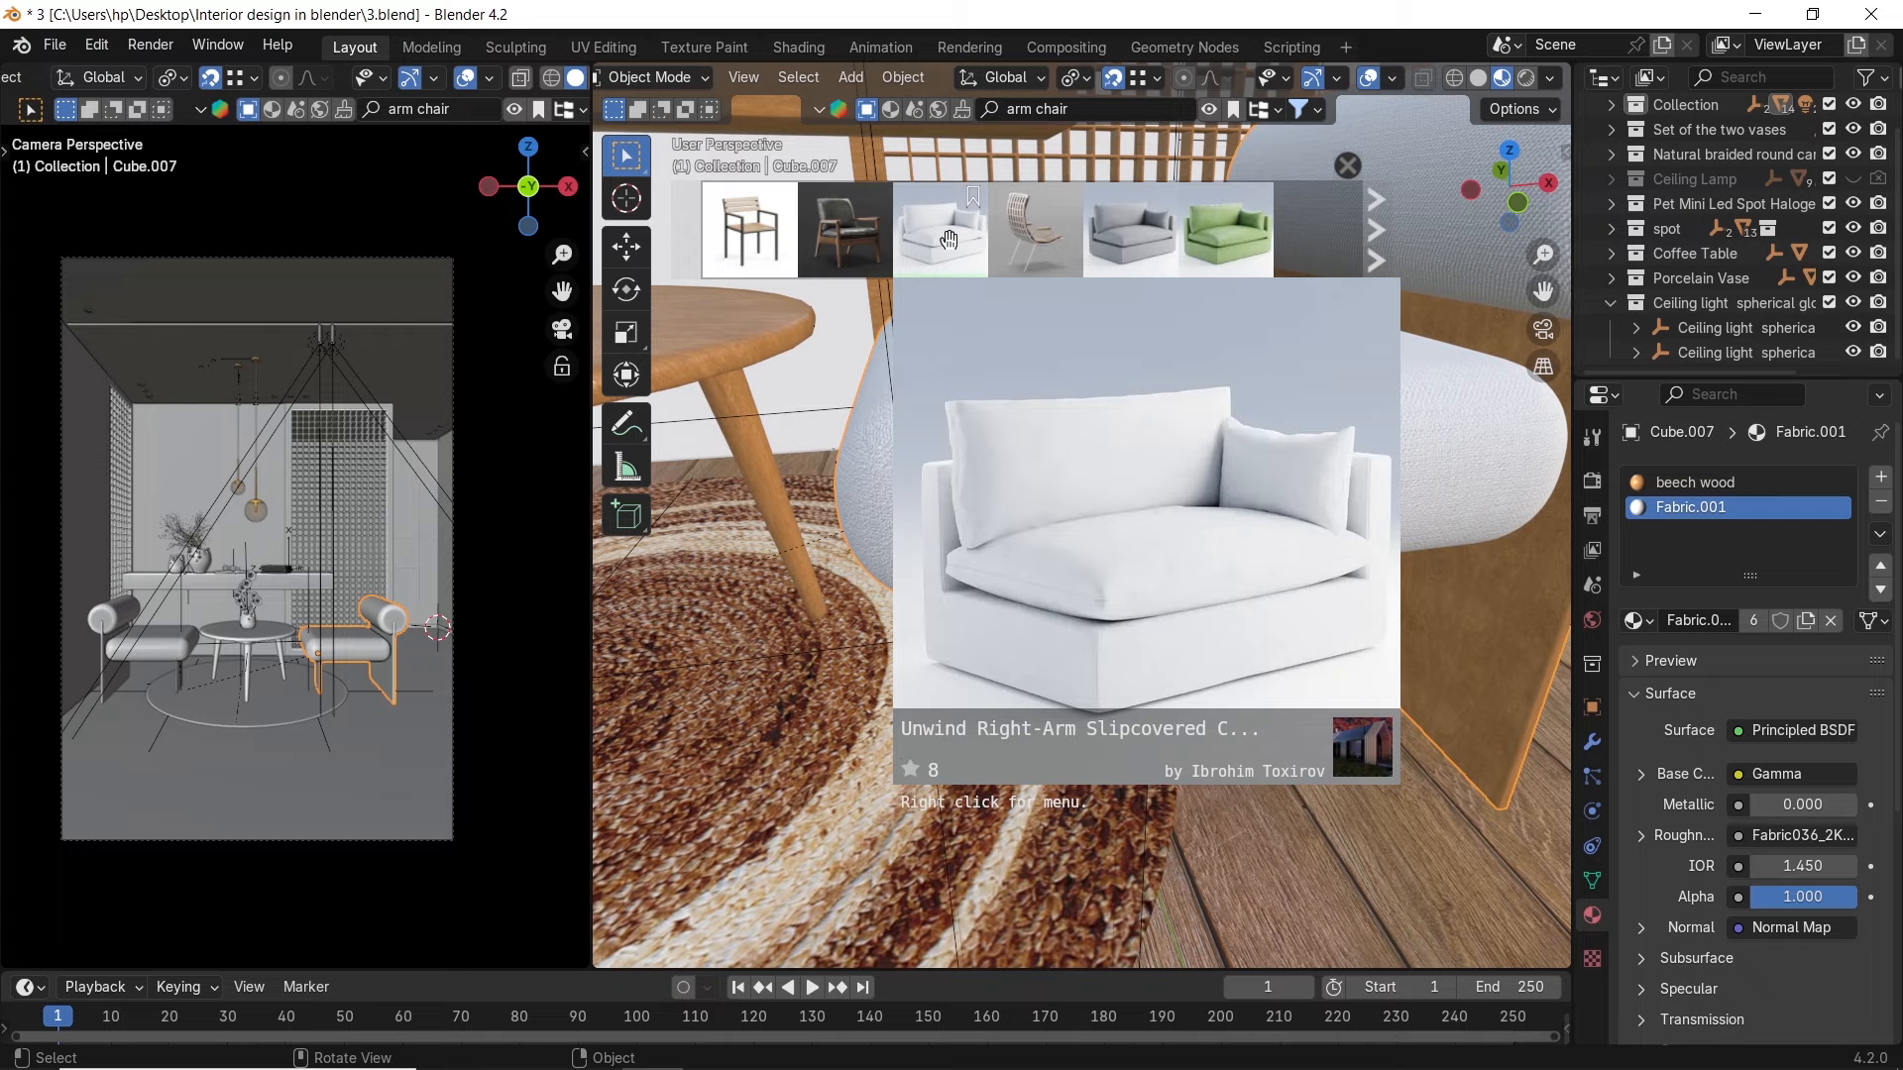
{"action": "left_click", "coordinate": [1208, 117]}
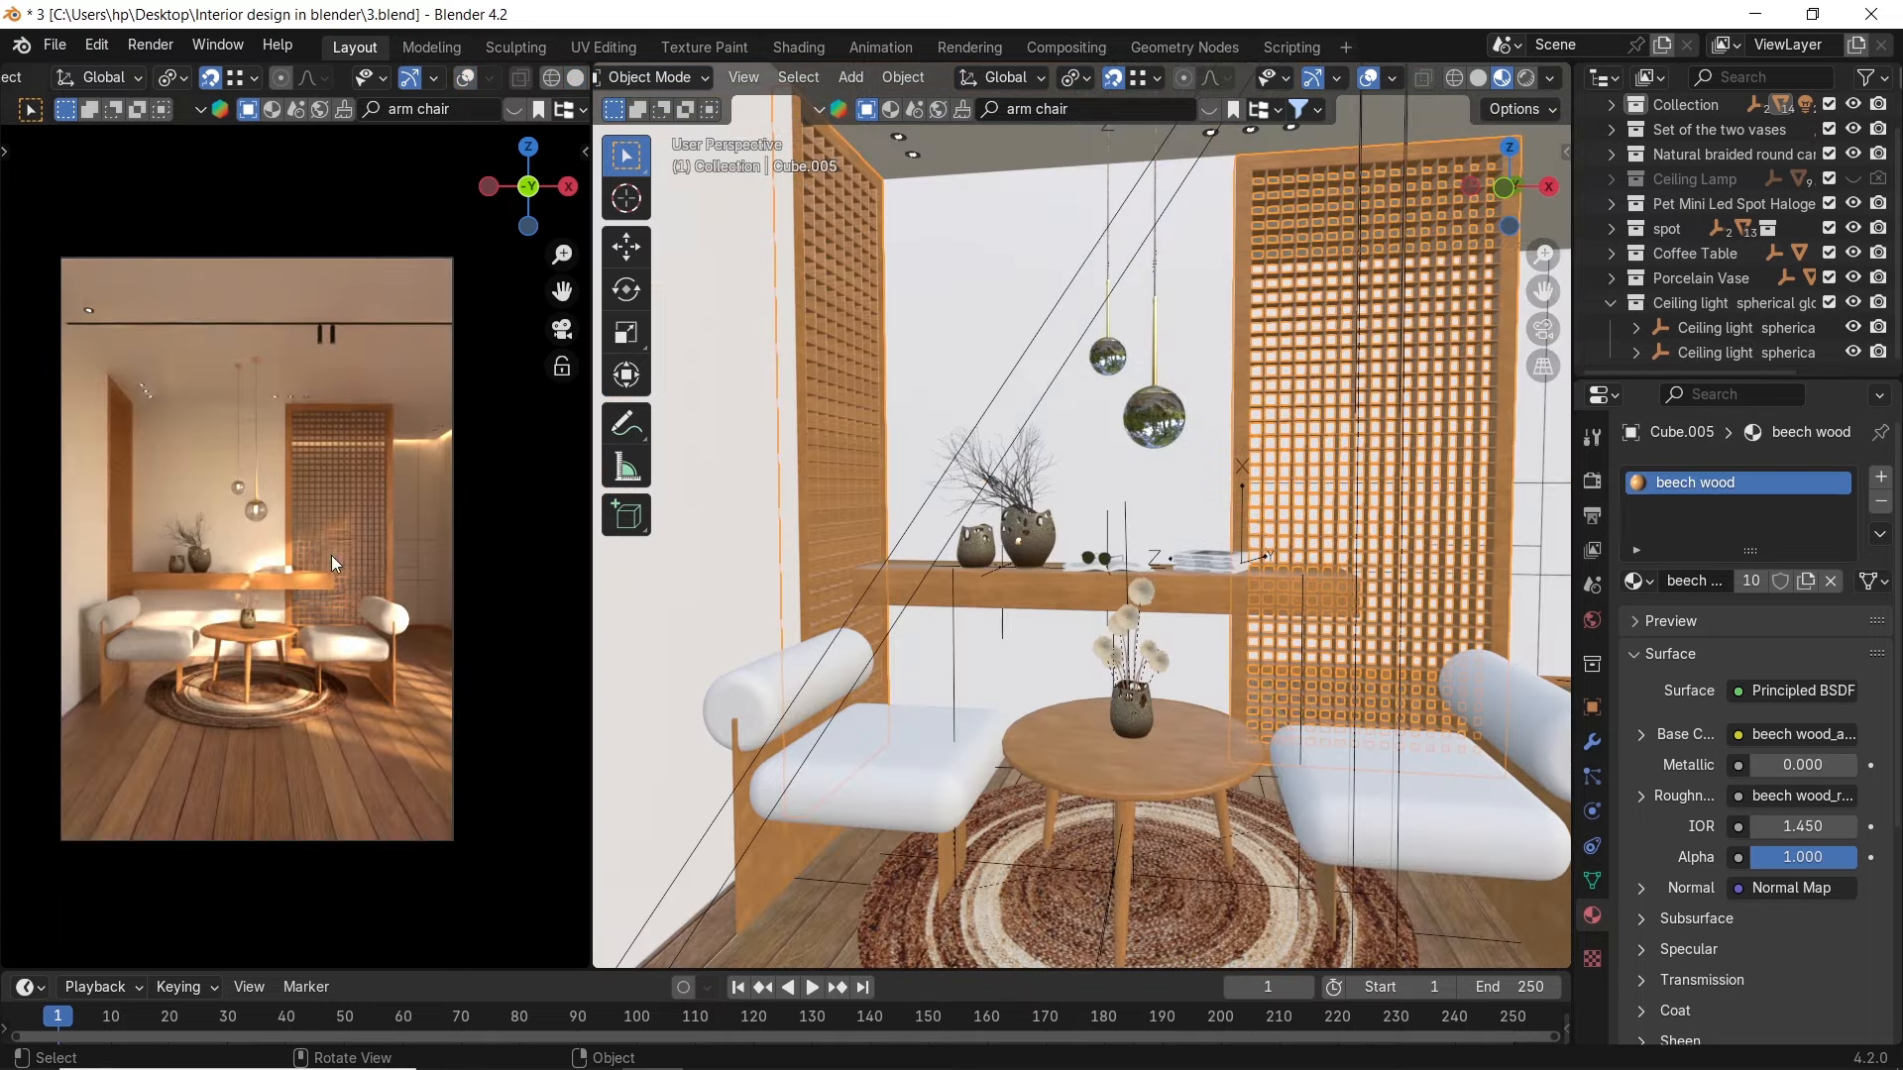
Review the Cycles render sampling settings and the denoise options
{"action": "left_click", "coordinate": [1592, 482]}
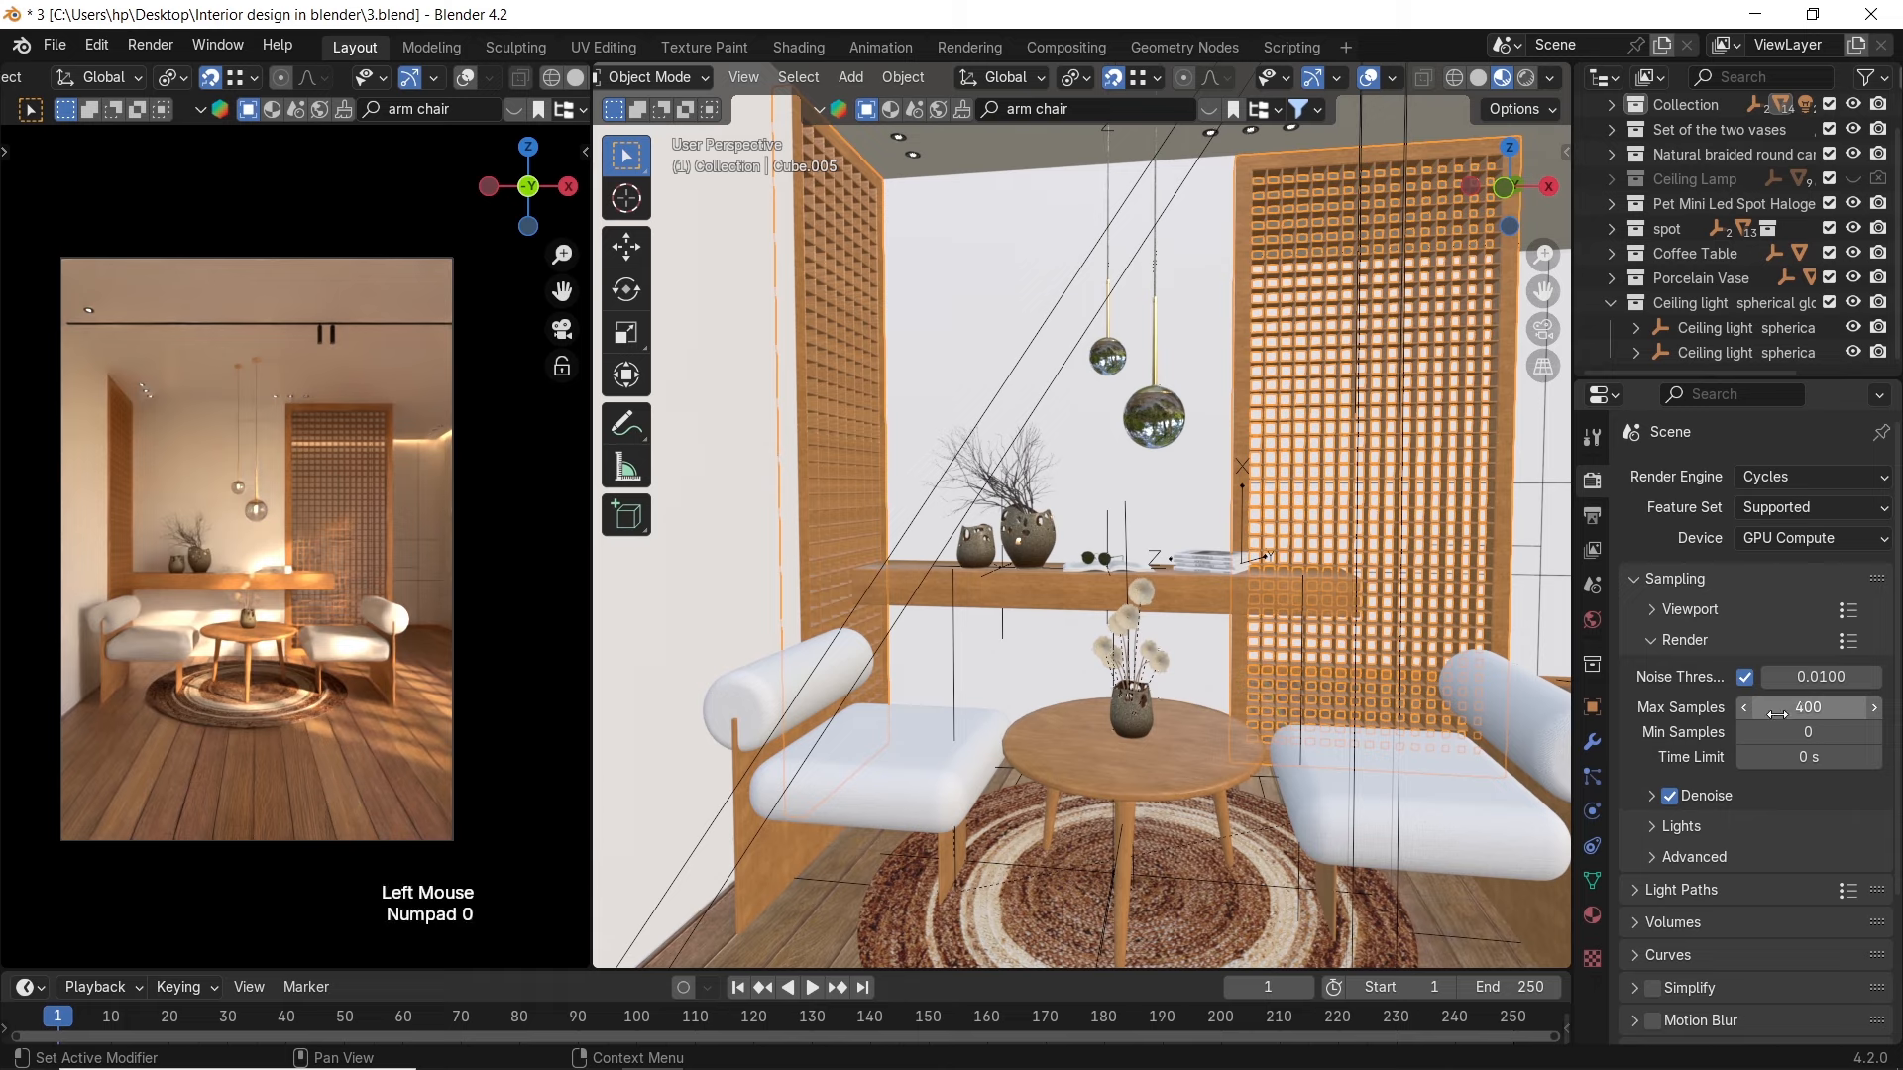
{"action": "left_click", "coordinate": [1653, 796]}
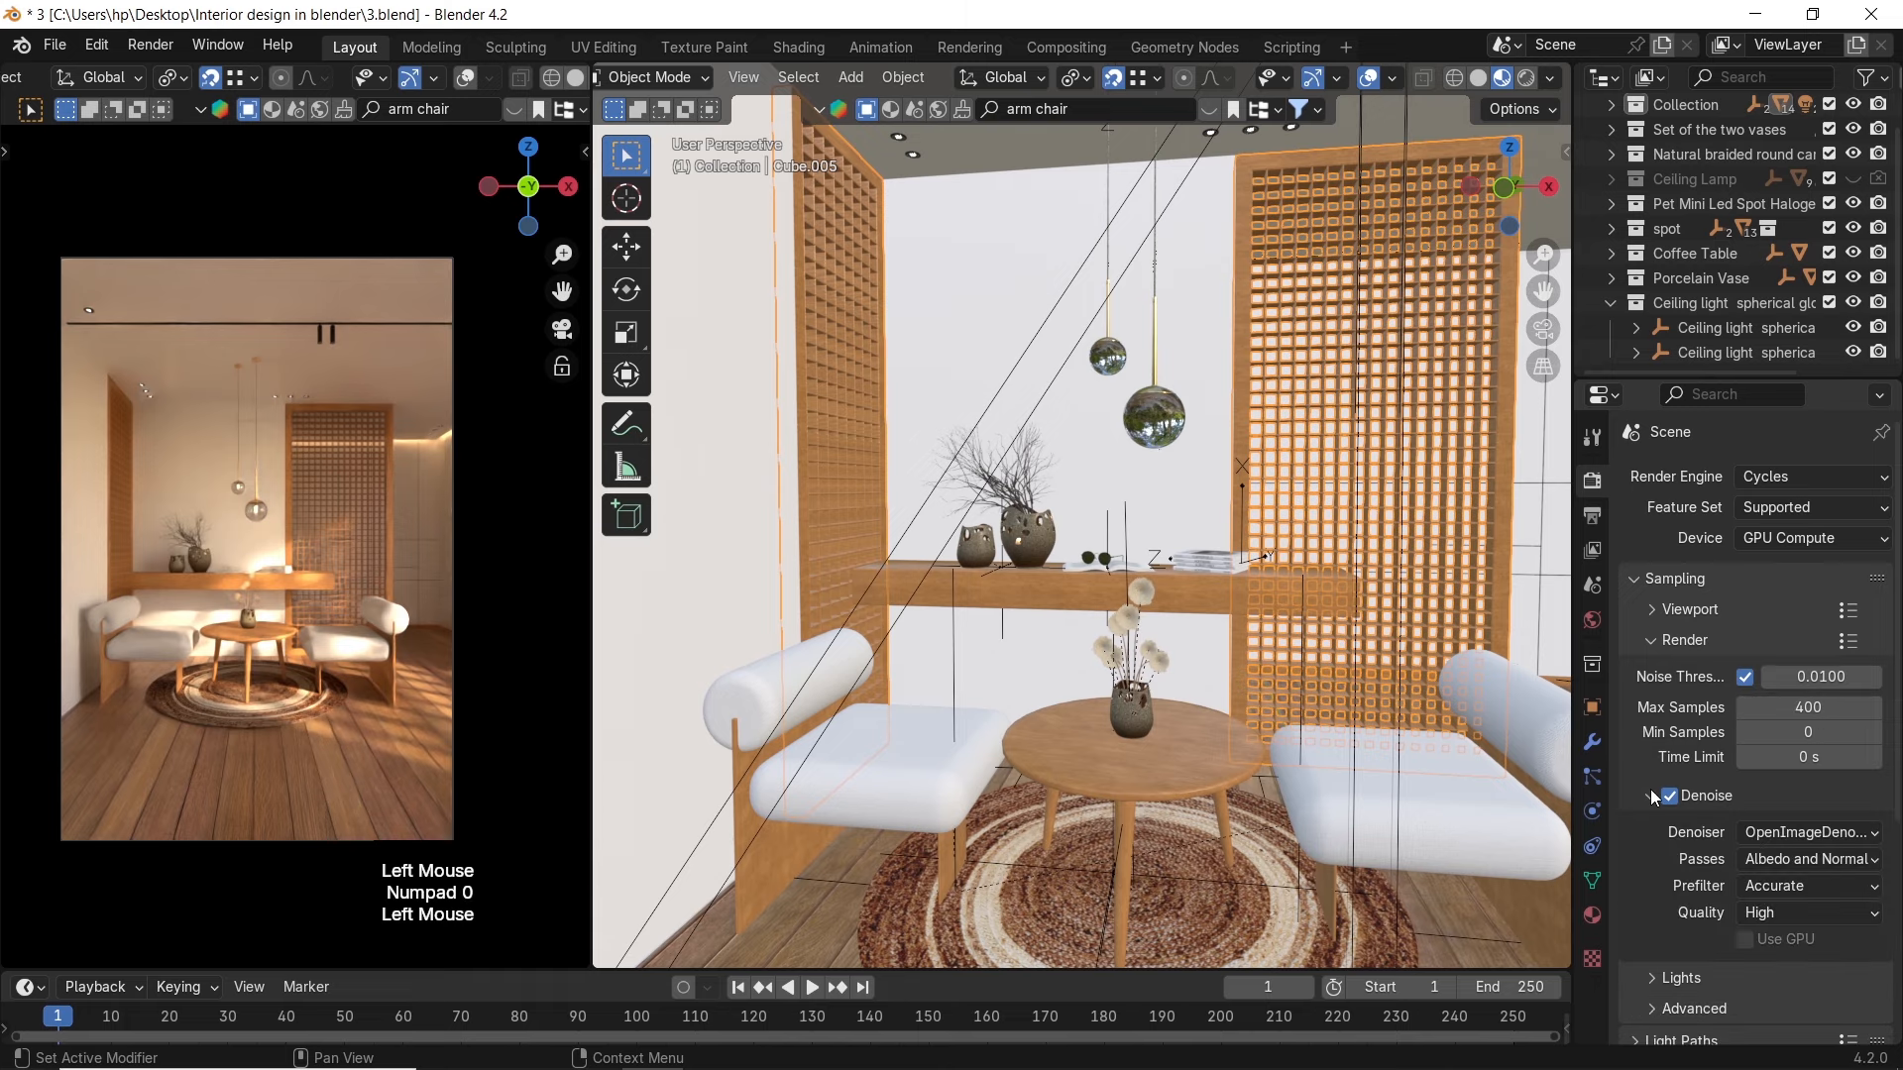
{"action": "left_click", "coordinate": [1653, 796]}
Set the output resolution X to 775 px
{"action": "left_click", "coordinate": [1593, 518]}
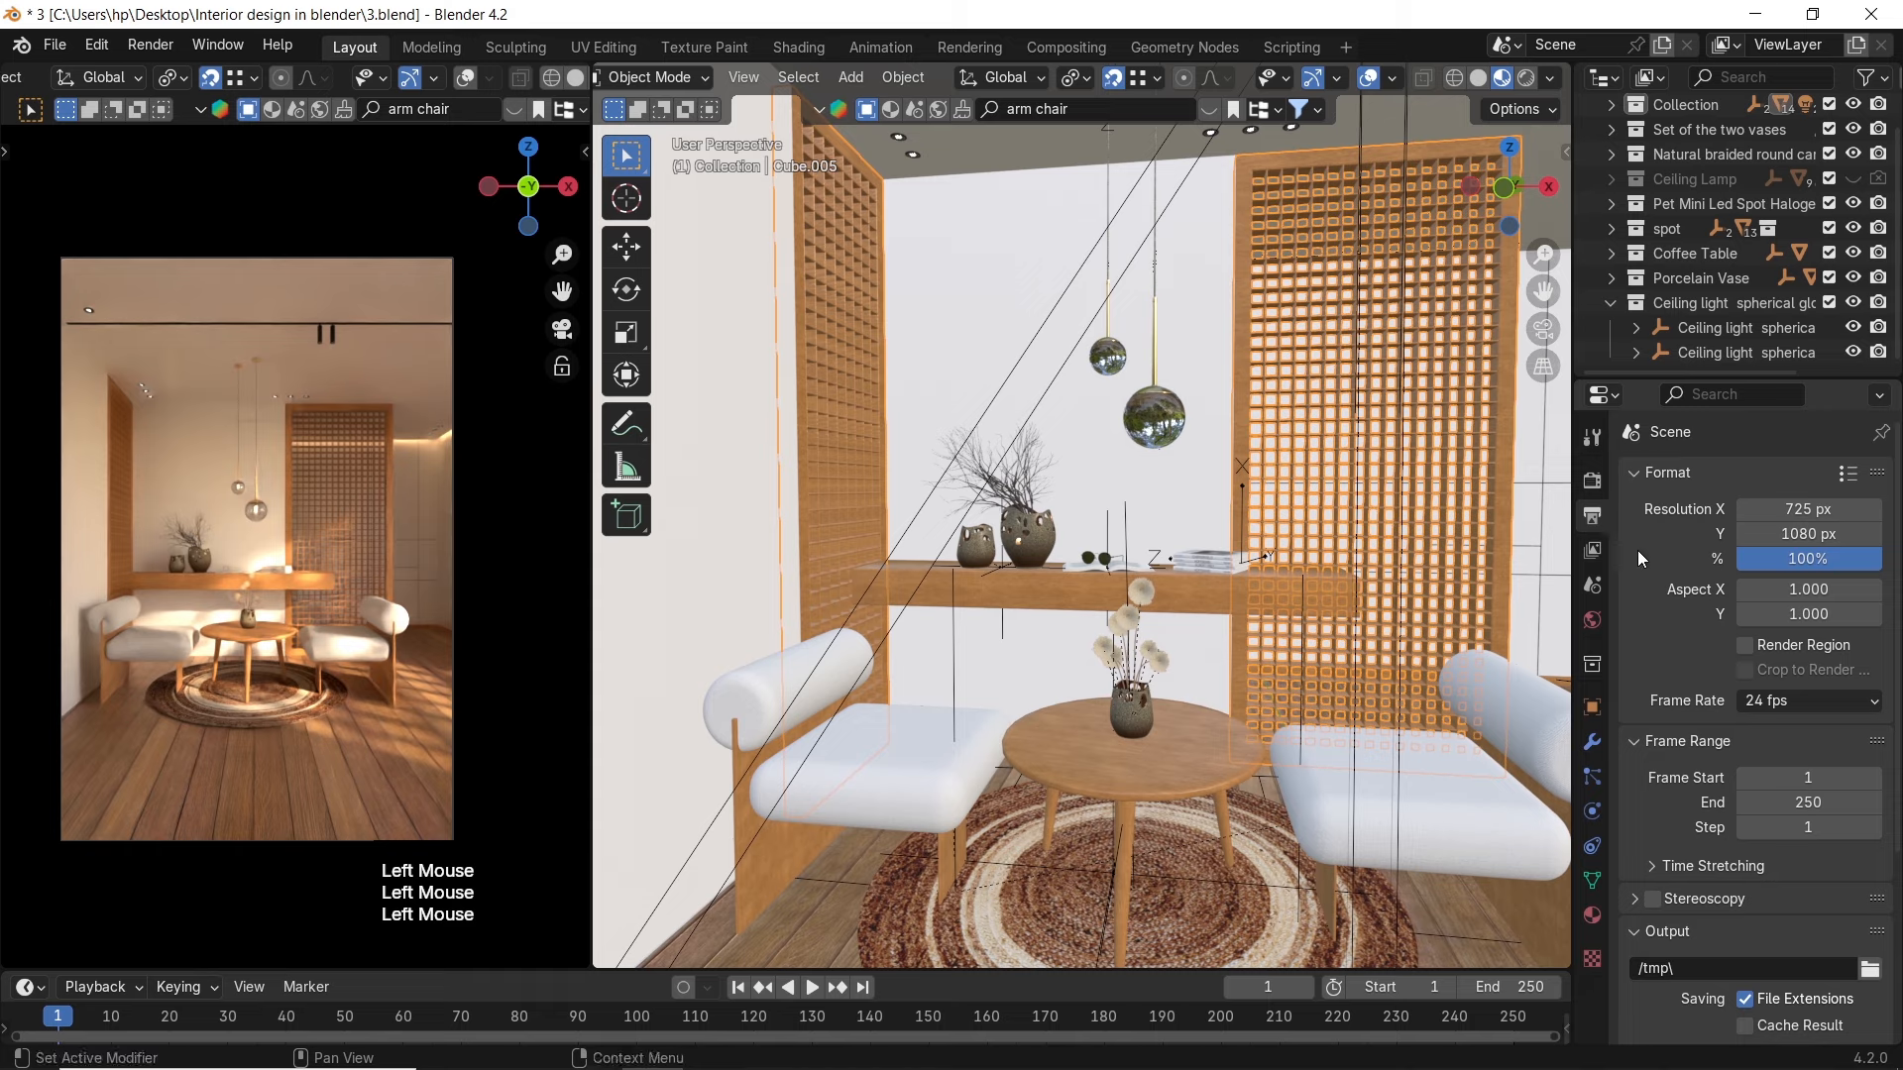
{"action": "left_click", "coordinate": [1812, 518]}
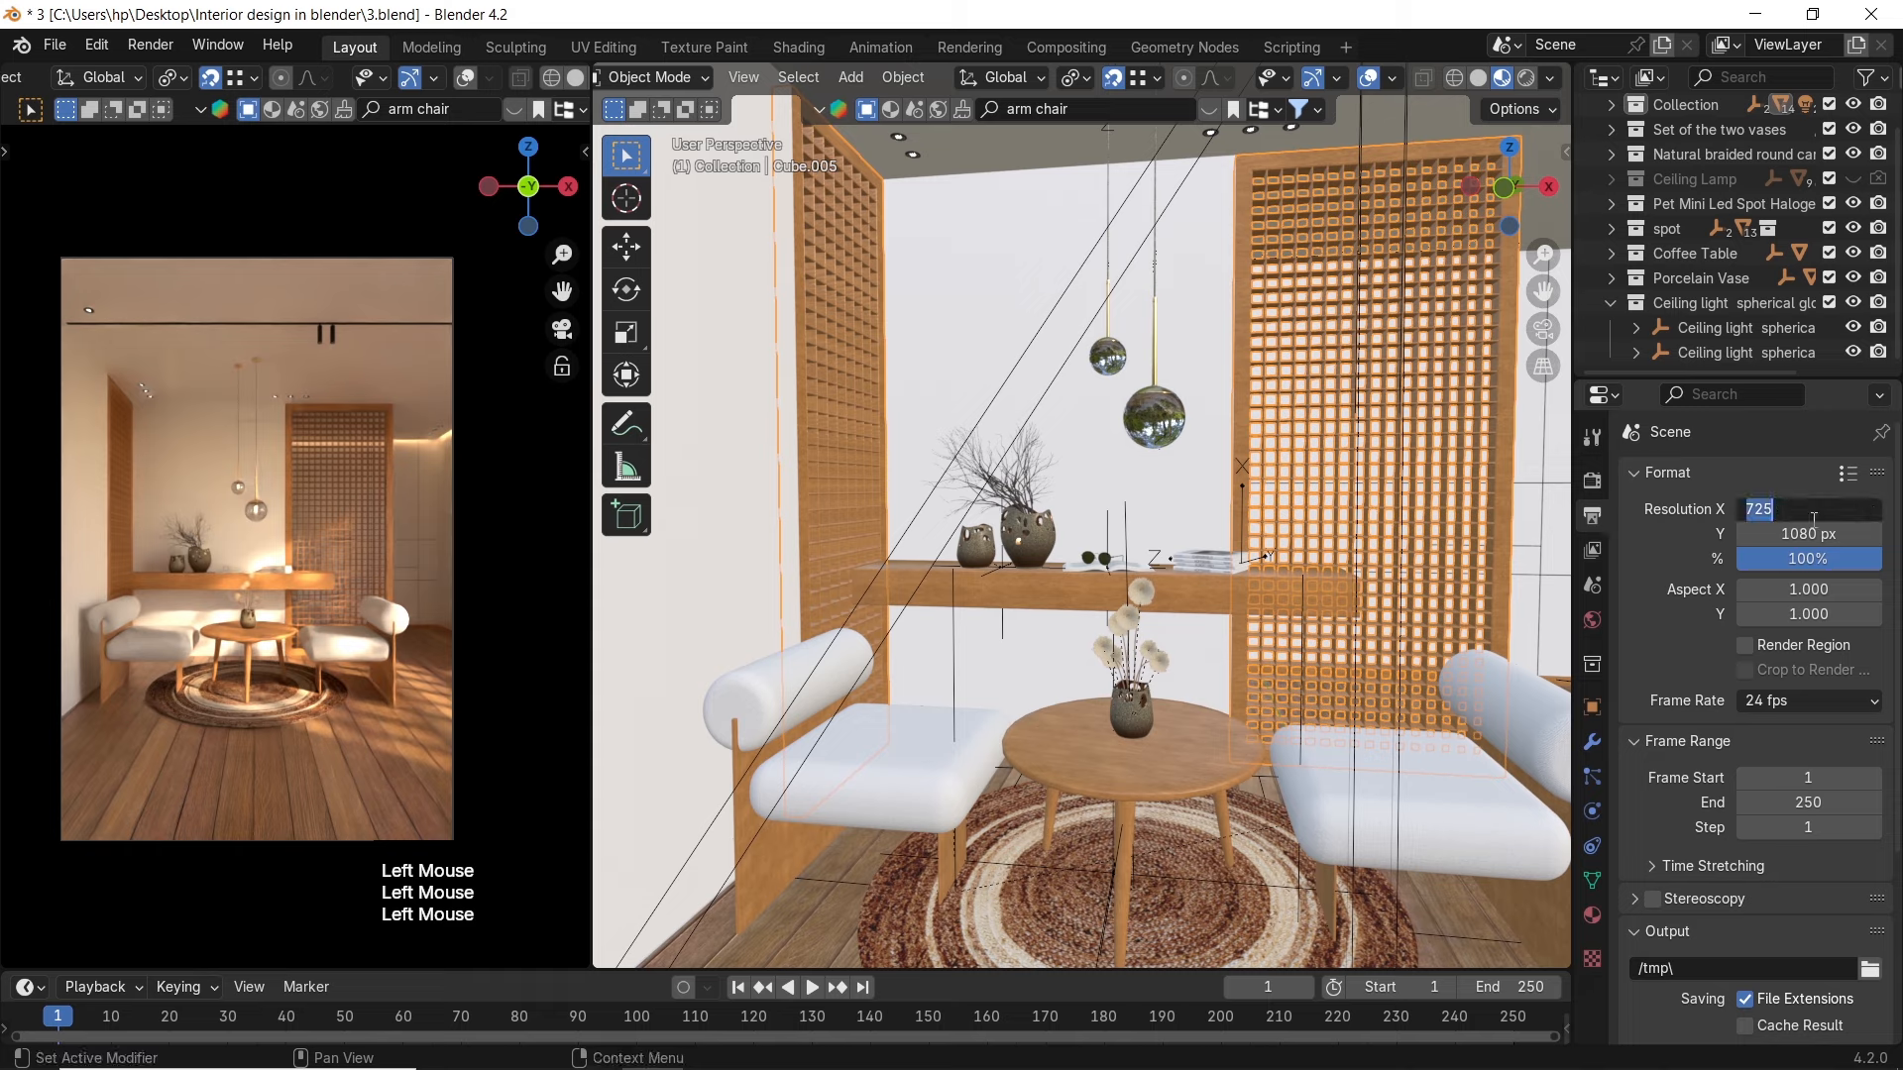
{"action": "type", "text": "7"}
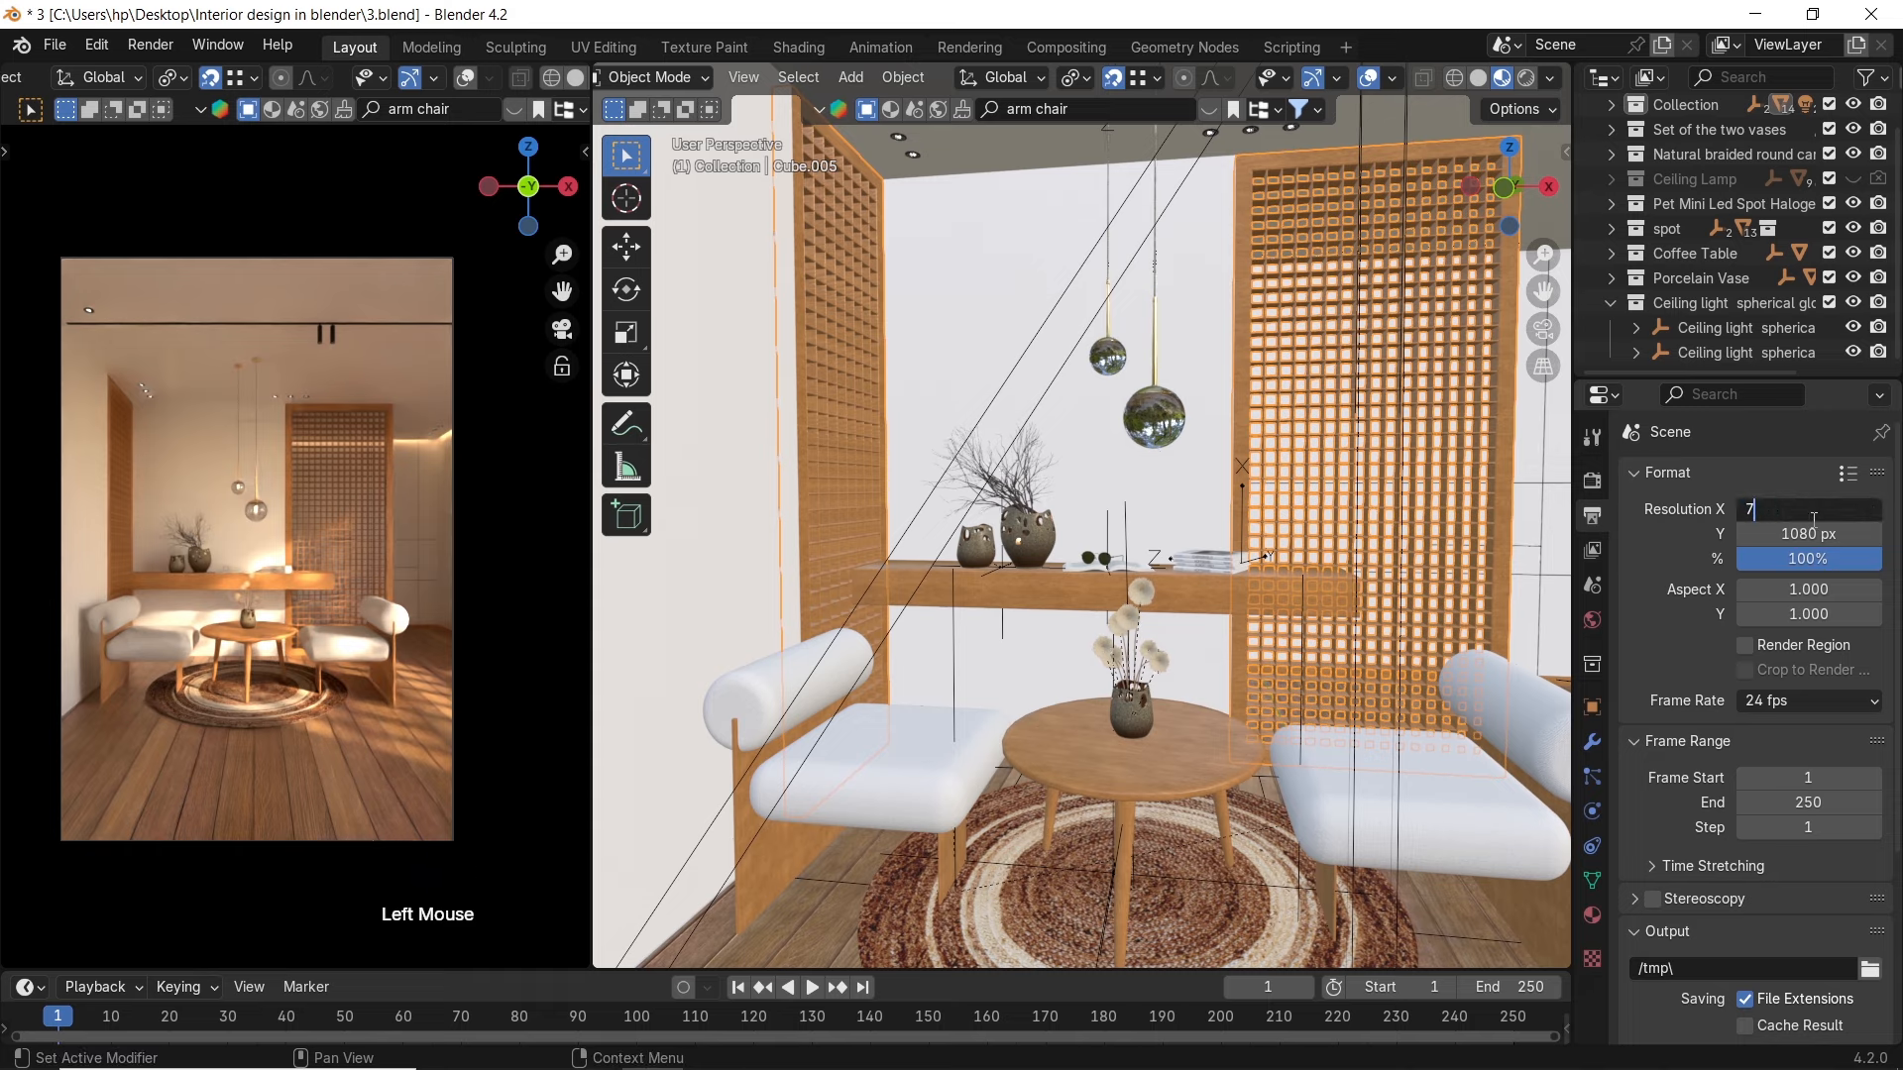
{"action": "type", "text": "75"}
{"action": "key", "text": "Return"}
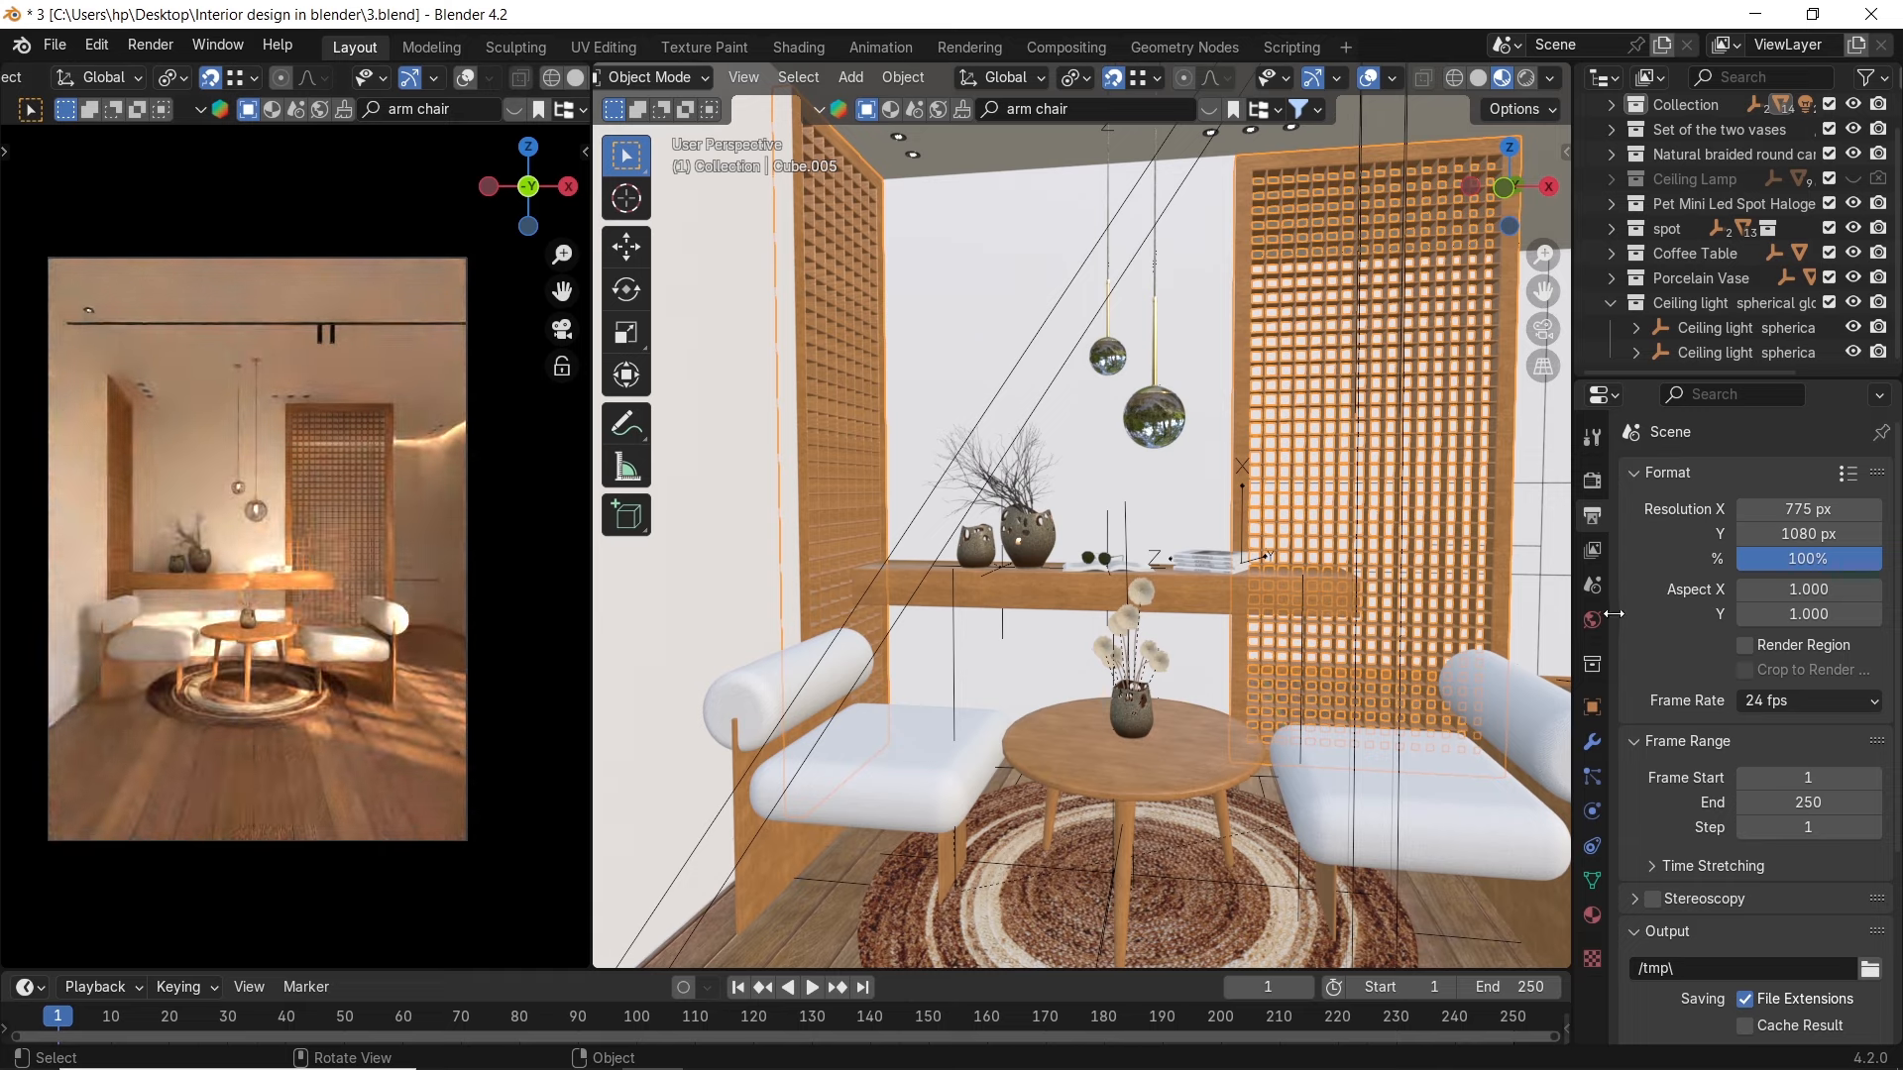
Set the output resolution percentage to 200% and render the scene as an image
{"action": "left_click", "coordinate": [1808, 510]}
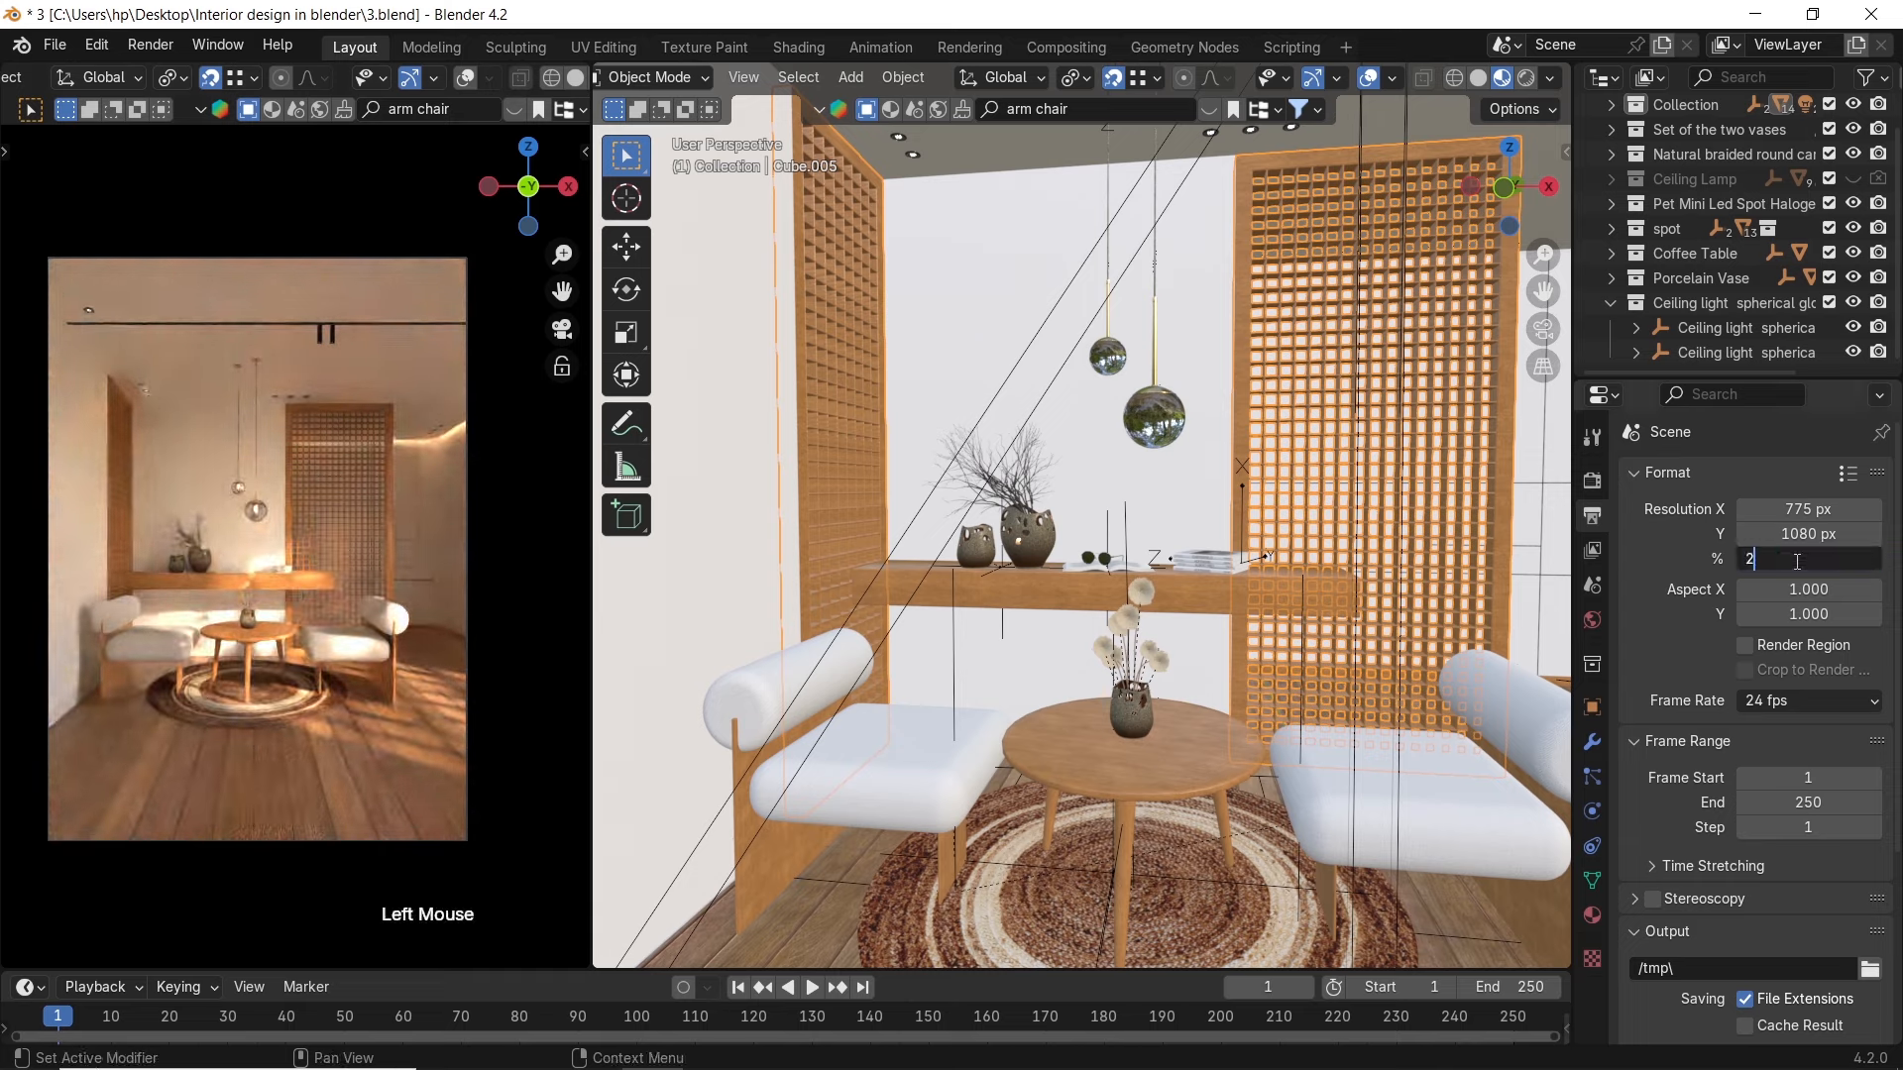
{"action": "key", "text": "Return"}
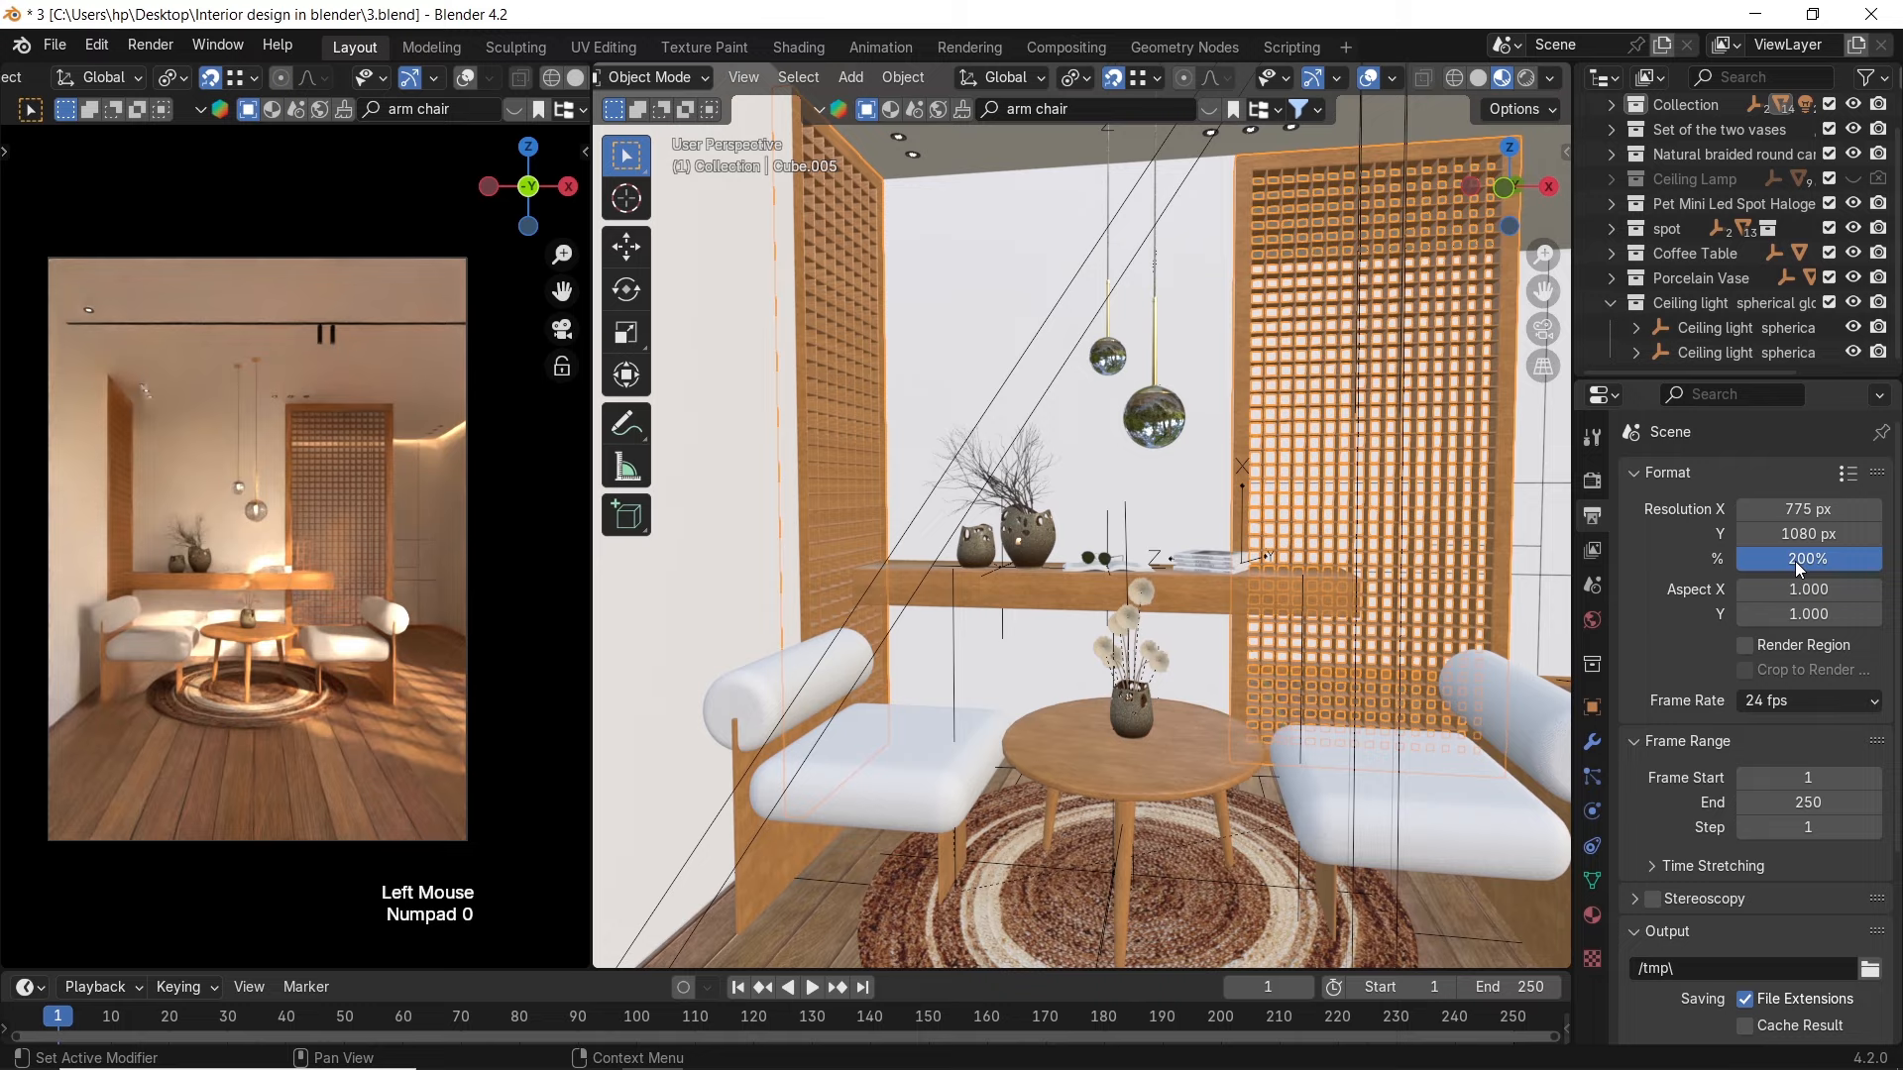
{"action": "left_click", "coordinate": [148, 46]}
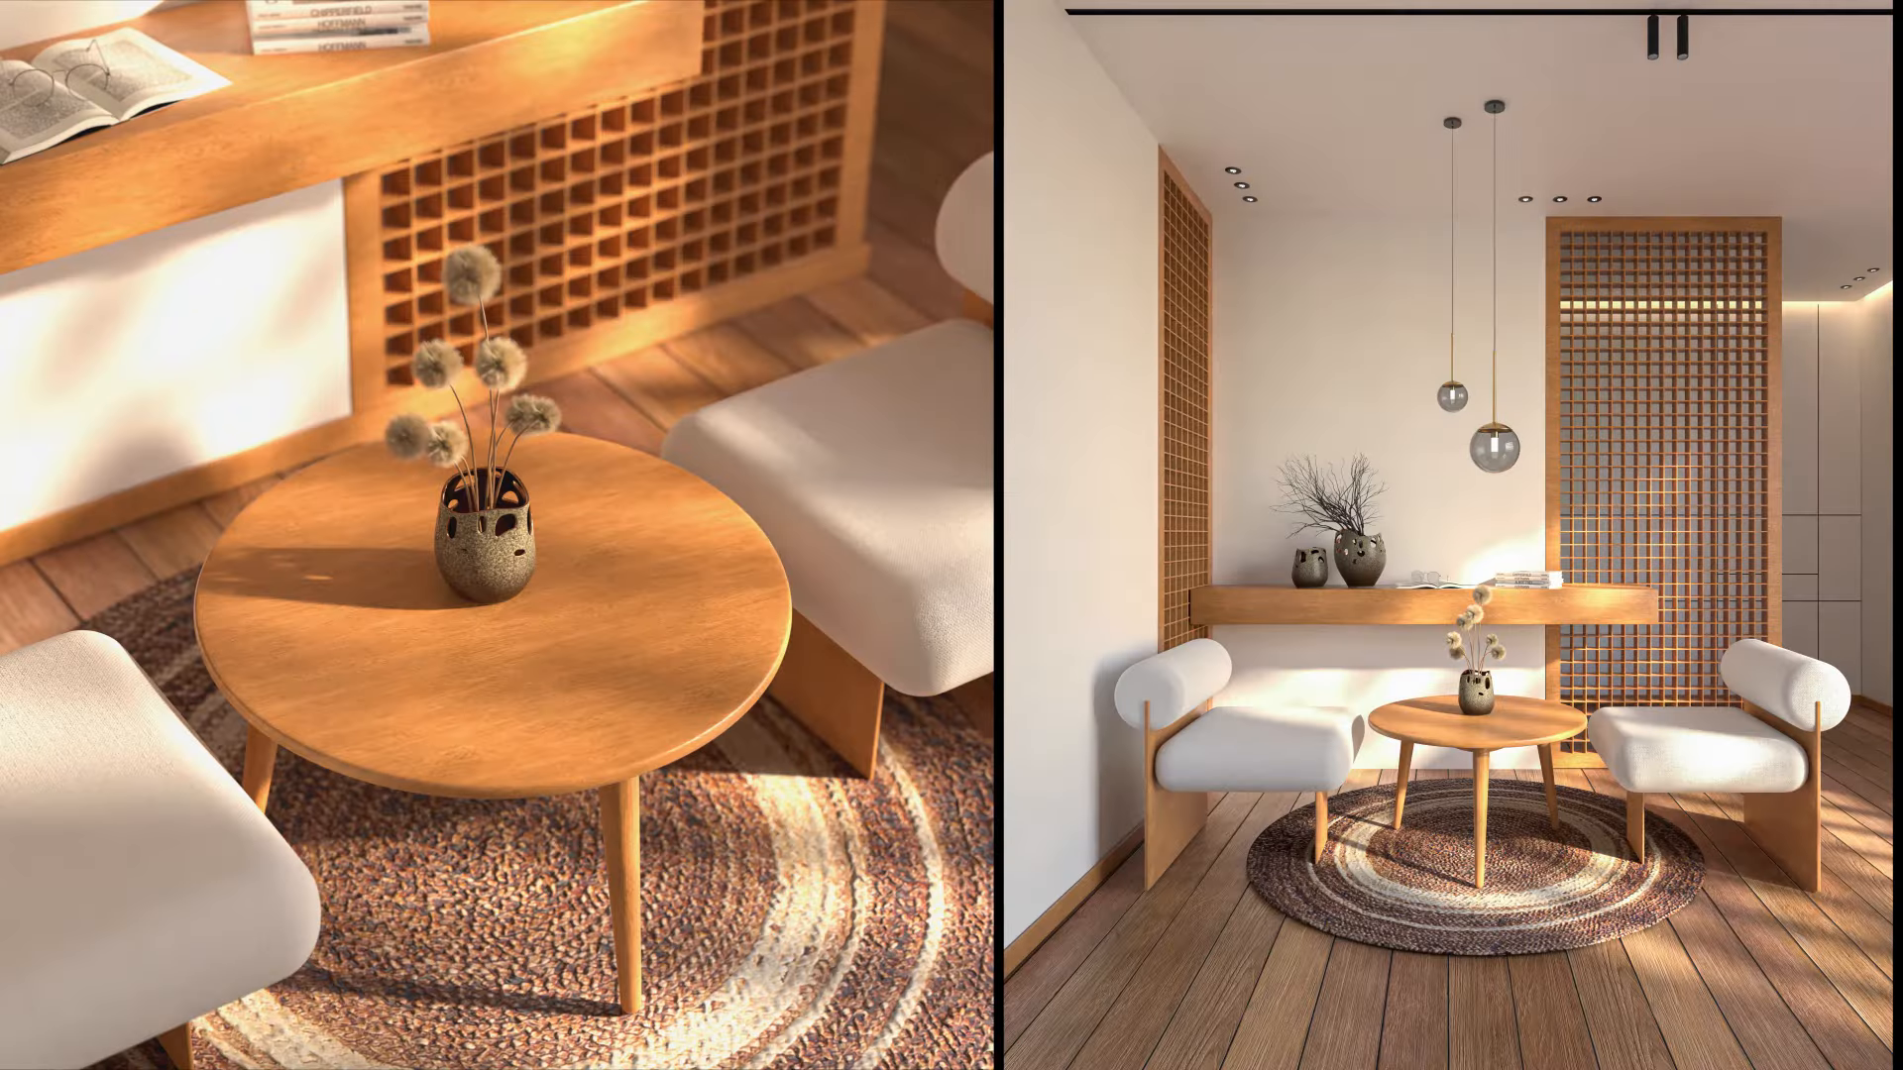